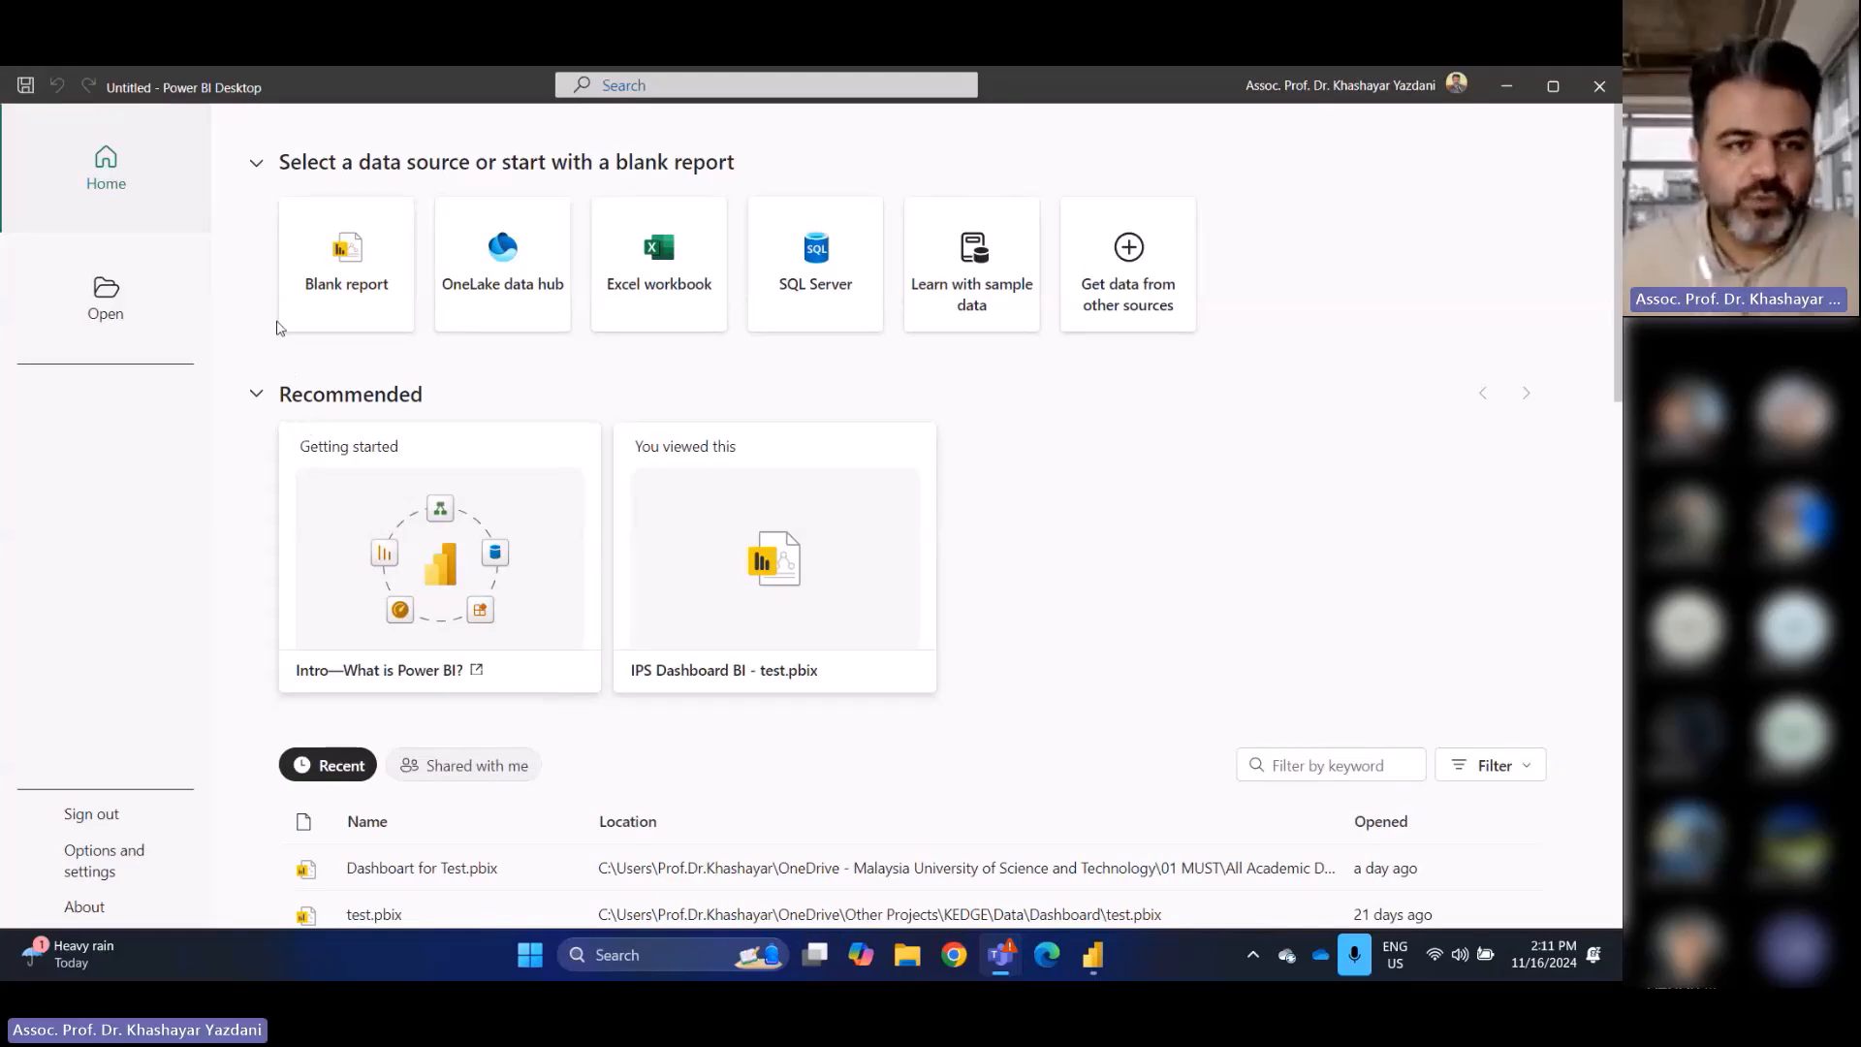
# Create a blank report and expand its Data pane
pyautogui.click(347, 257)
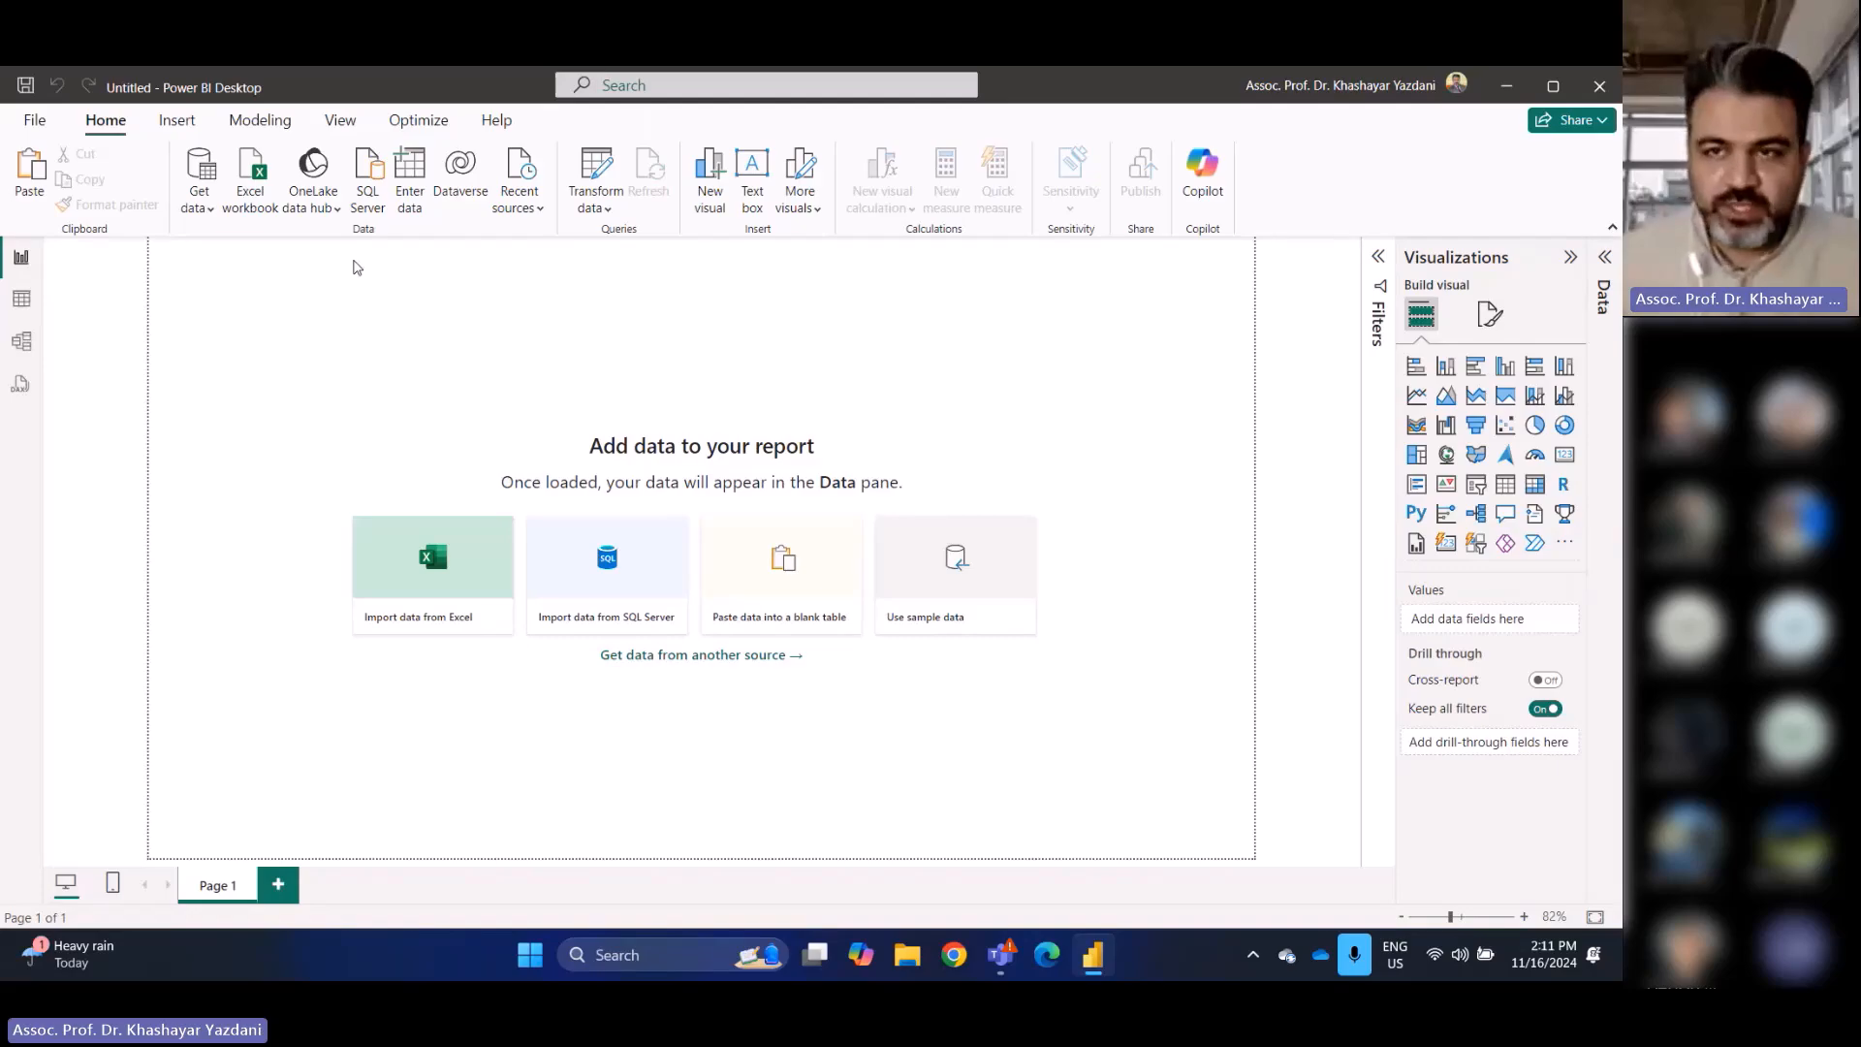
pyautogui.click(1604, 258)
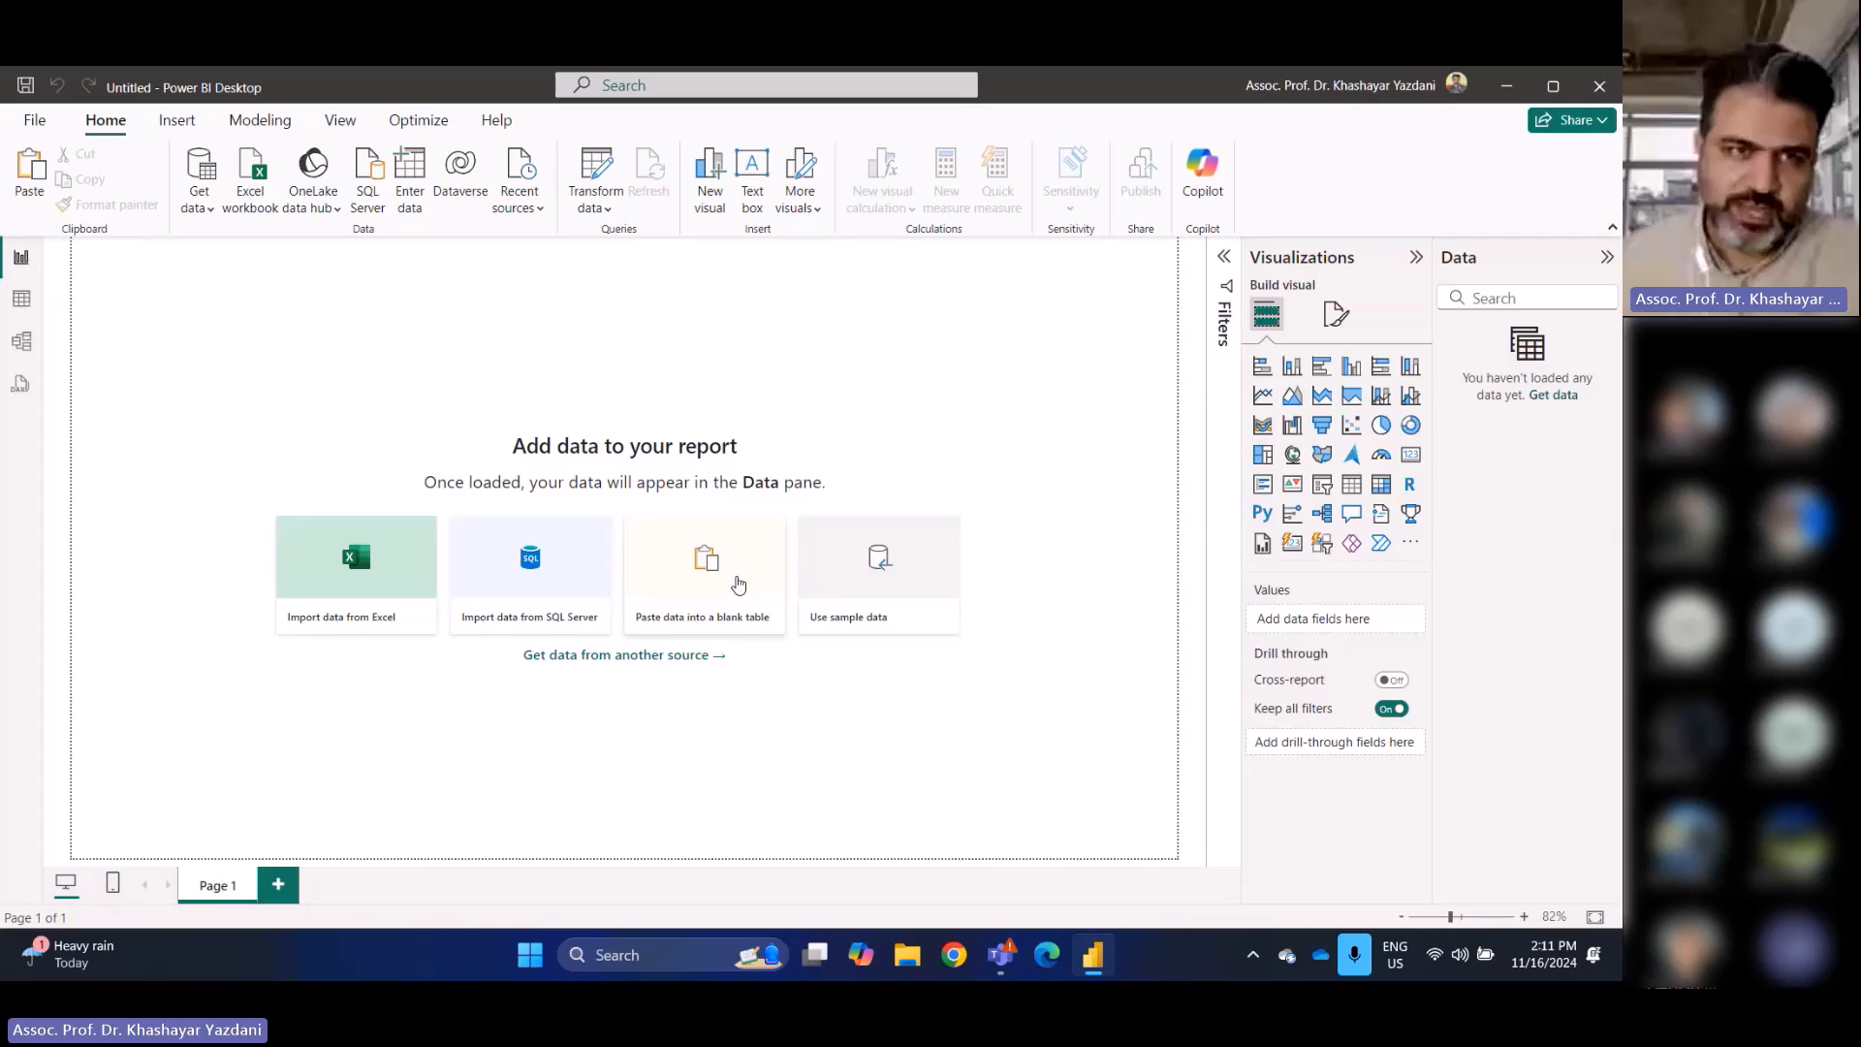
# Connect the report to the banklist Excel workbook in the Downloads folder
pyautogui.click(205, 209)
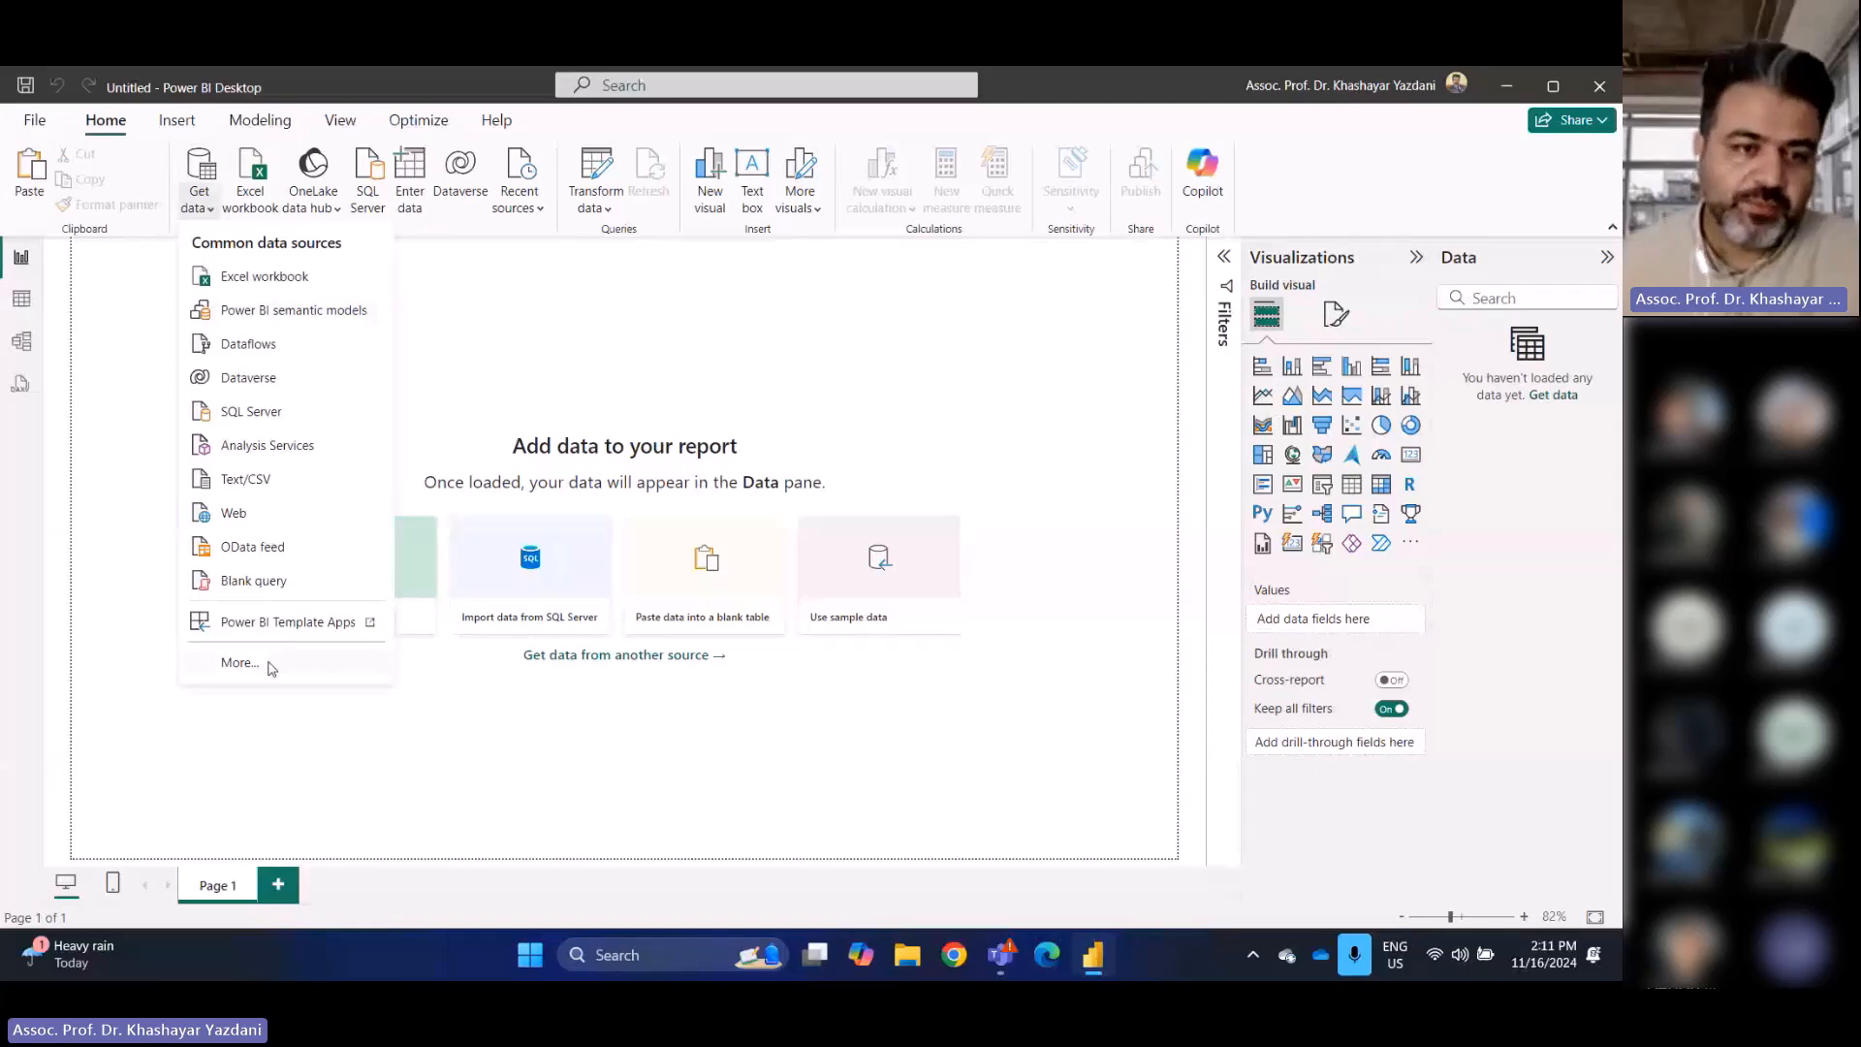
pyautogui.click(238, 662)
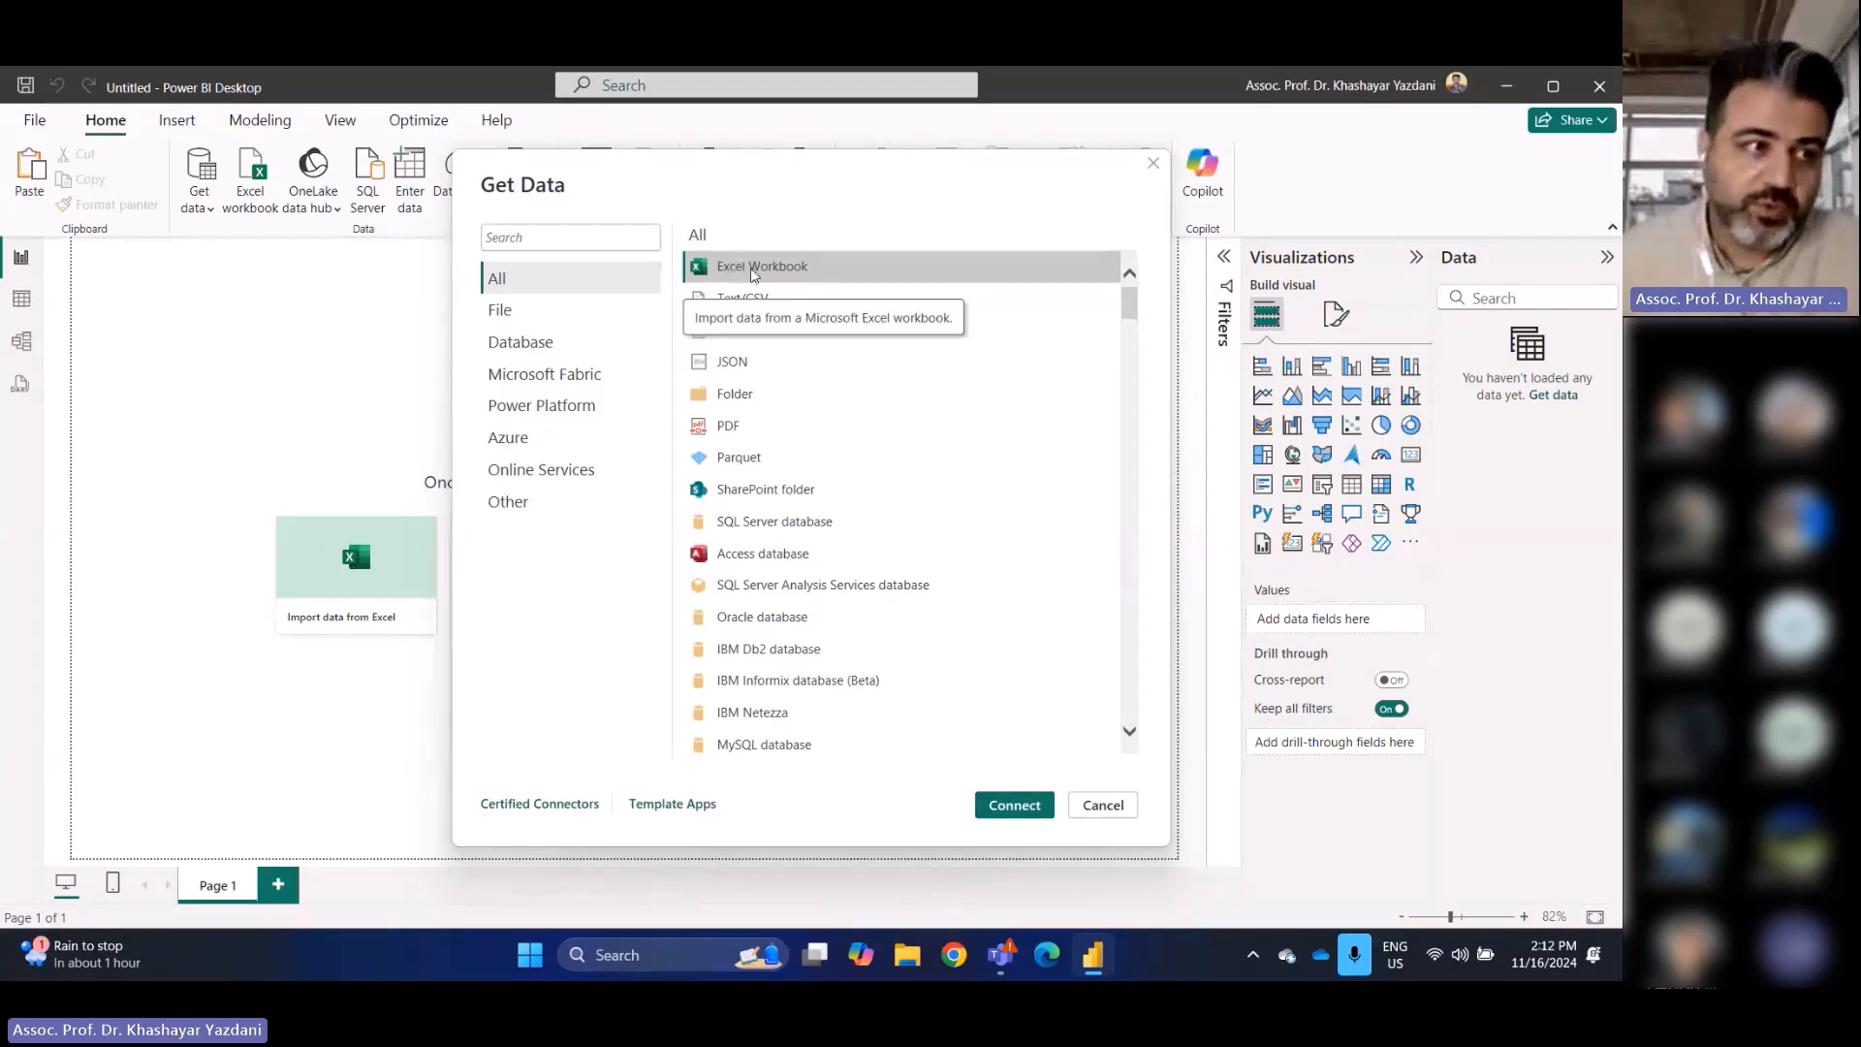
pyautogui.click(1015, 806)
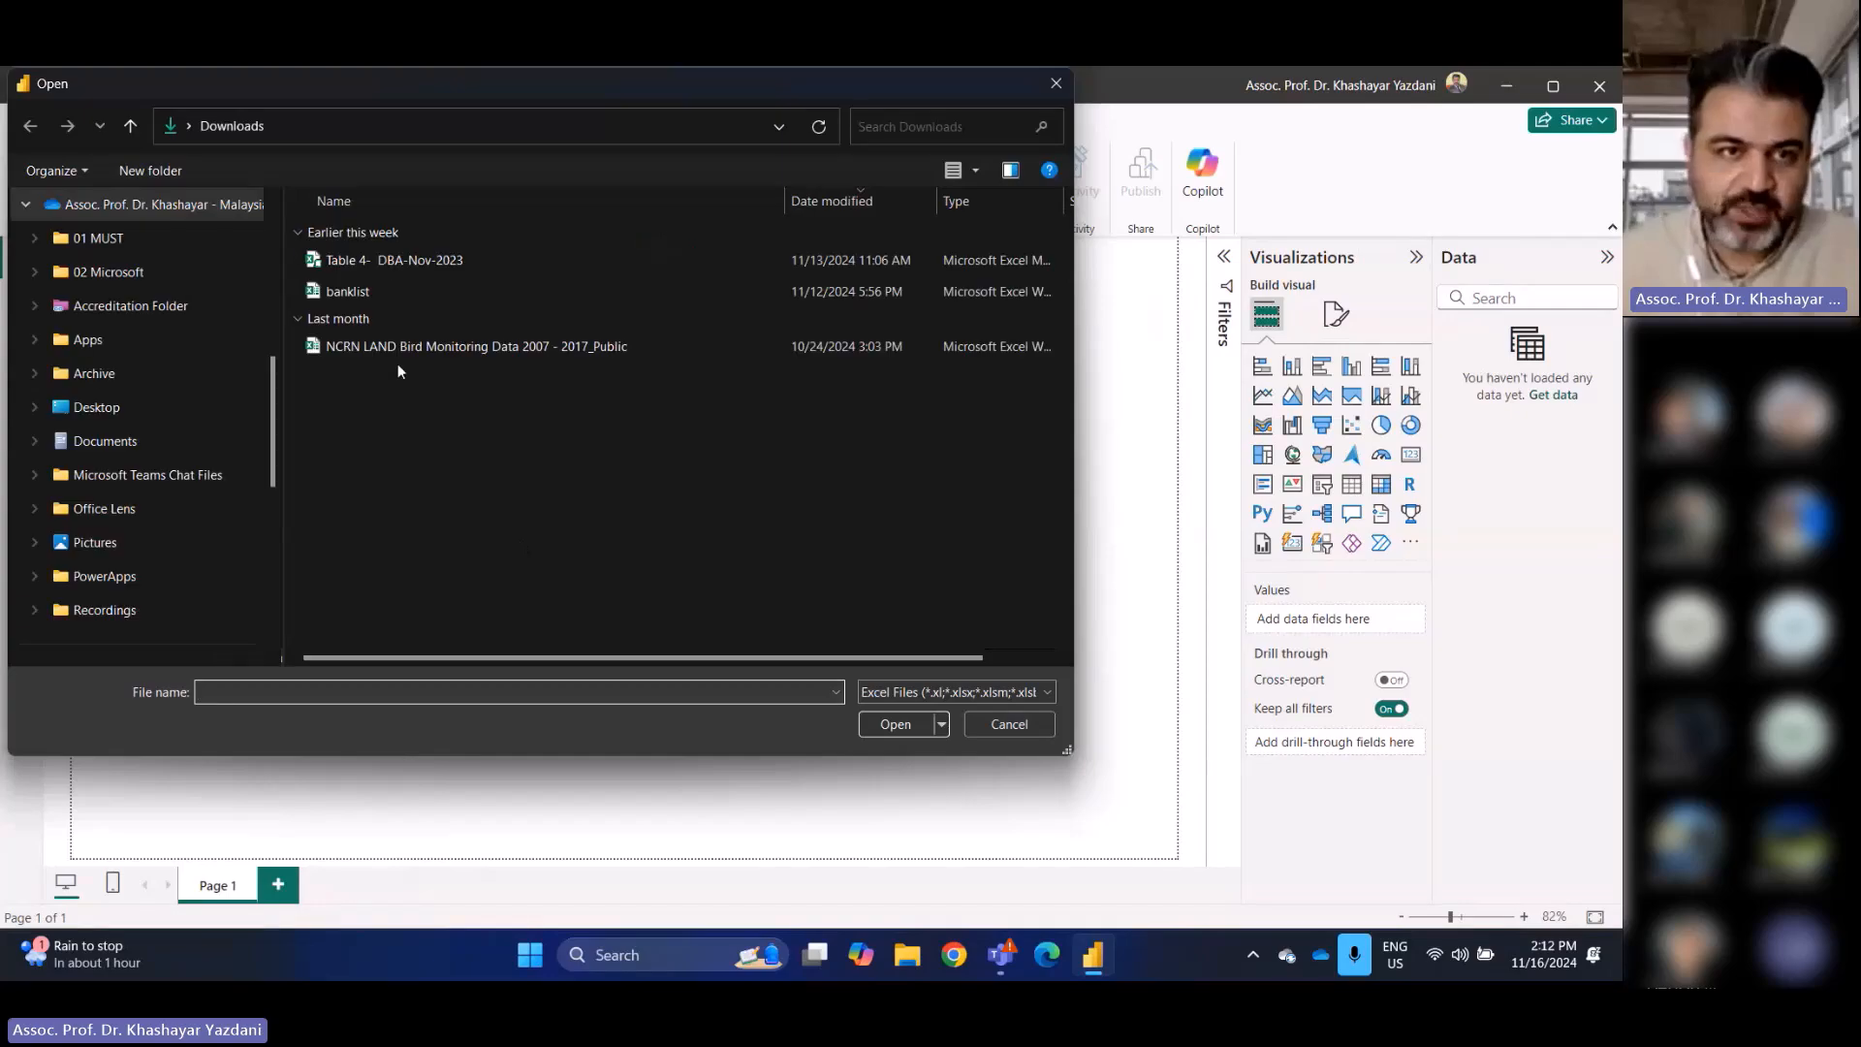
pyautogui.click(351, 291)
pyautogui.click(892, 723)
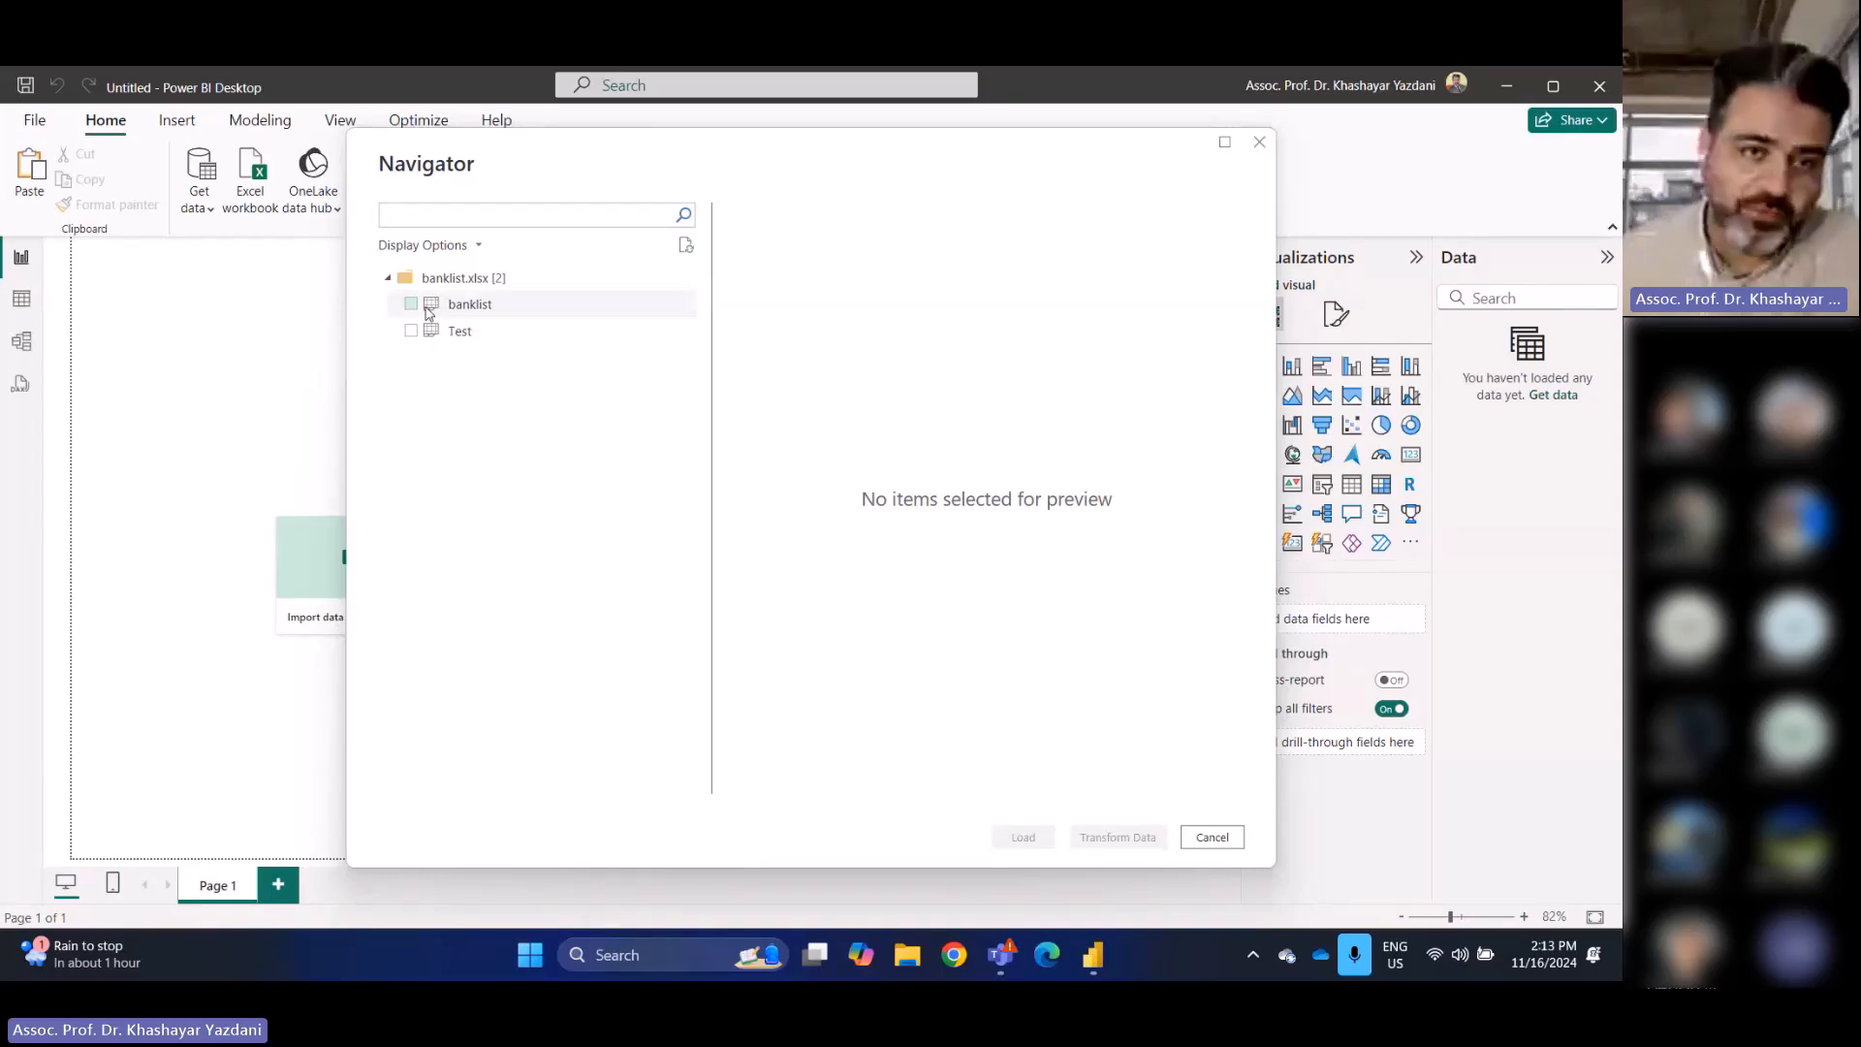
# Select only the banklist sheet of the workbook and open it in Power Query for transformation
pyautogui.click(411, 332)
pyautogui.click(410, 303)
pyautogui.click(410, 332)
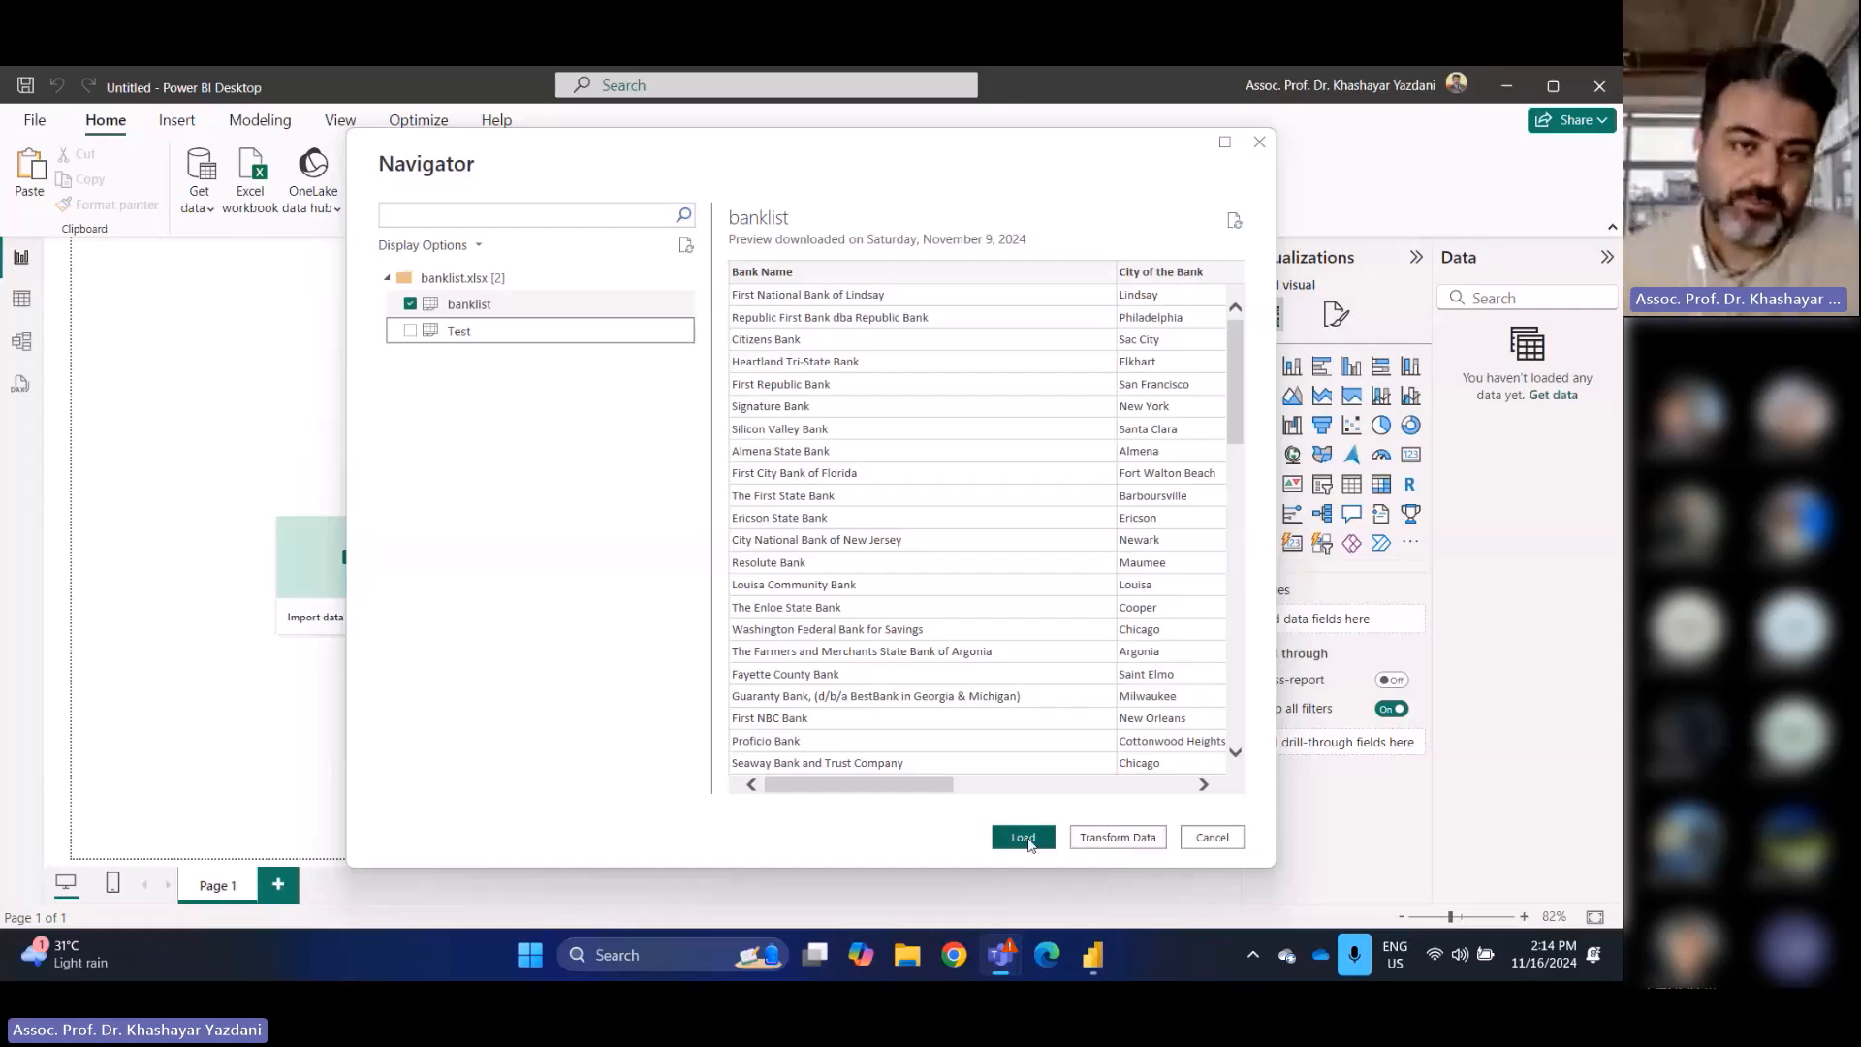
pyautogui.click(1117, 843)
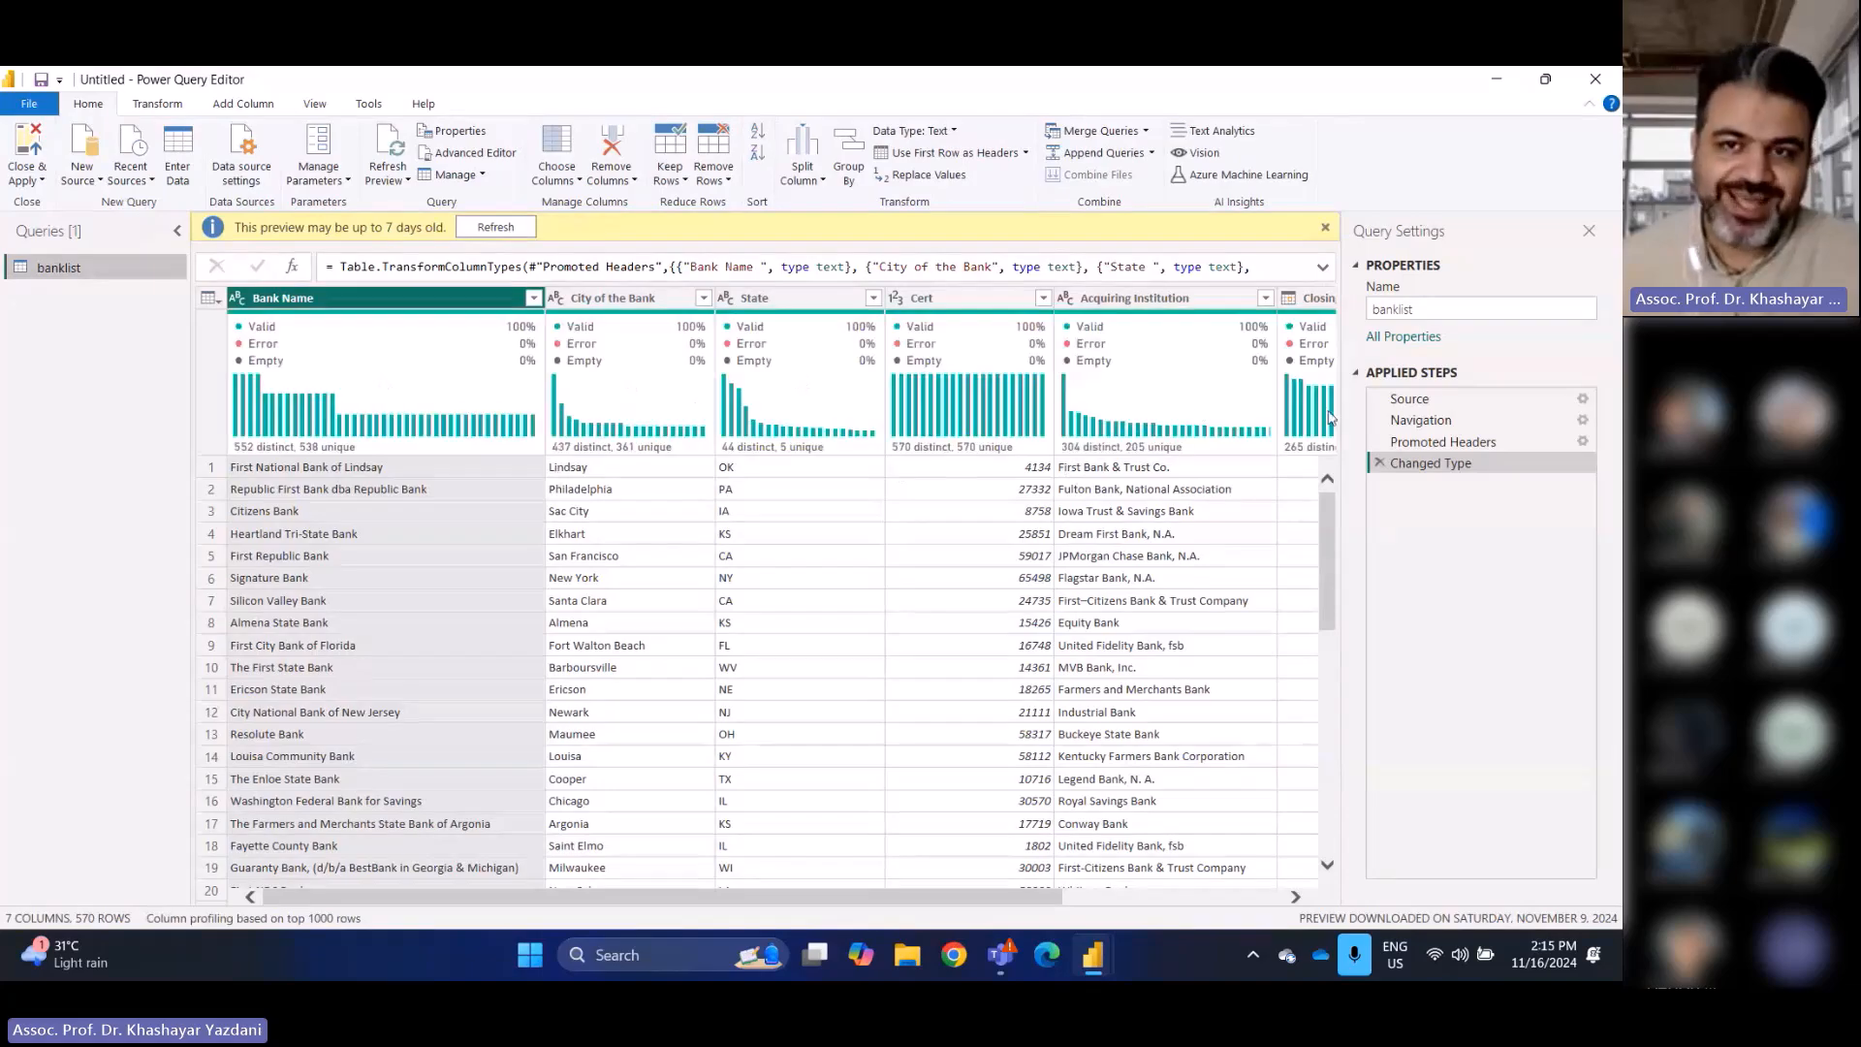
# Examine the column quality and distribution statistics of the banklist columns, including Bank Name and Acquiring Institution
pyautogui.moveTo(1330, 419)
pyautogui.moveTo(509, 450)
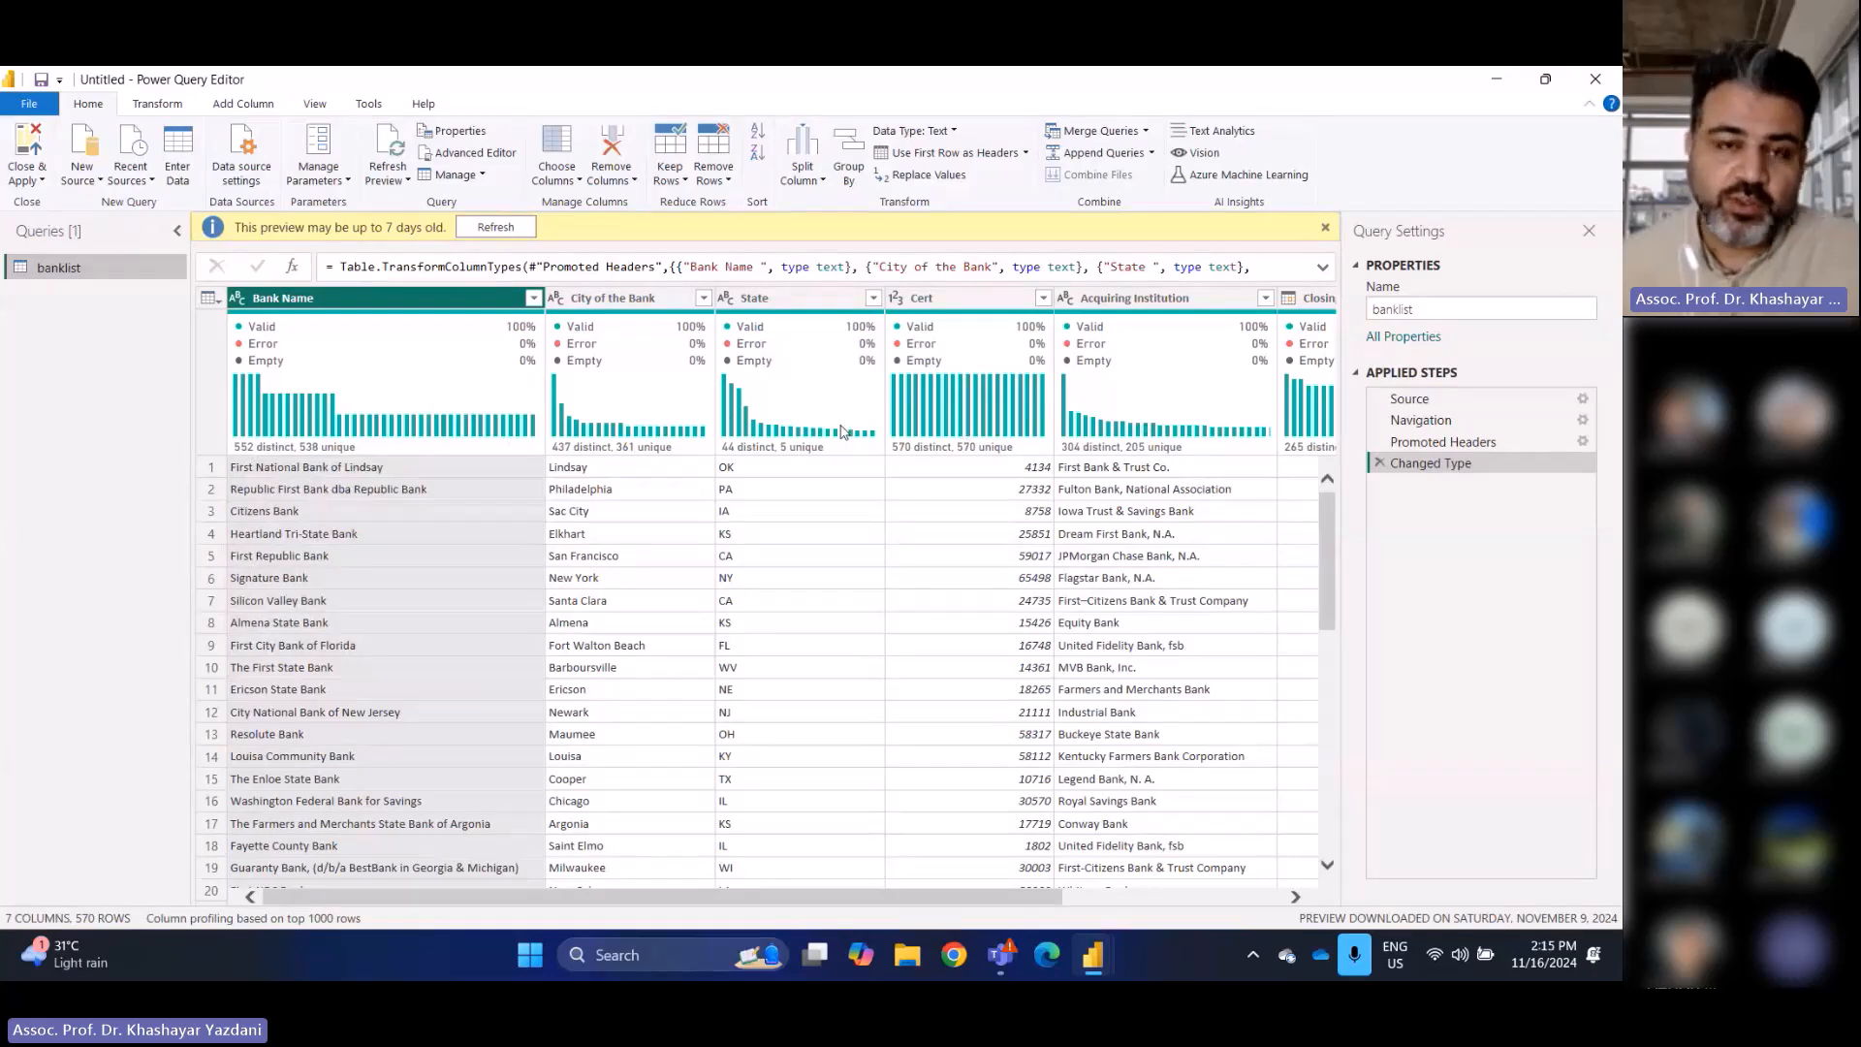
pyautogui.moveTo(452, 457)
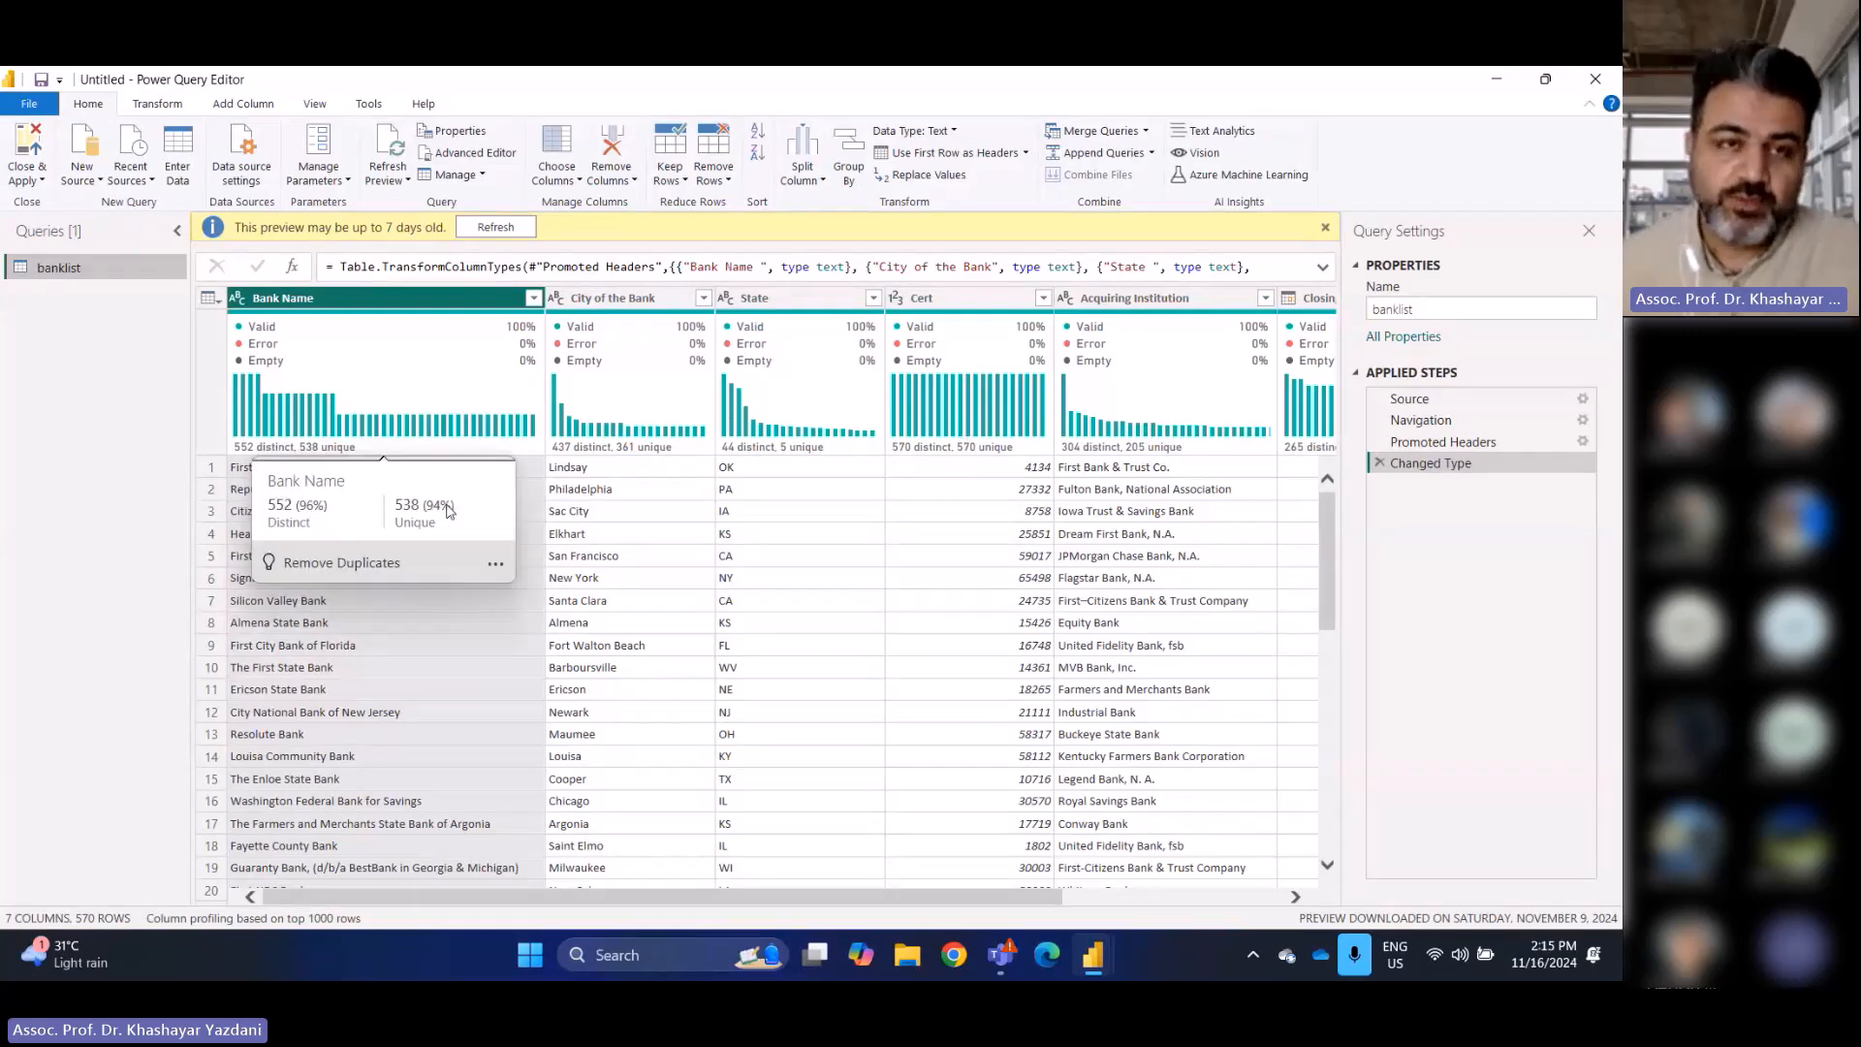
pyautogui.click(314, 104)
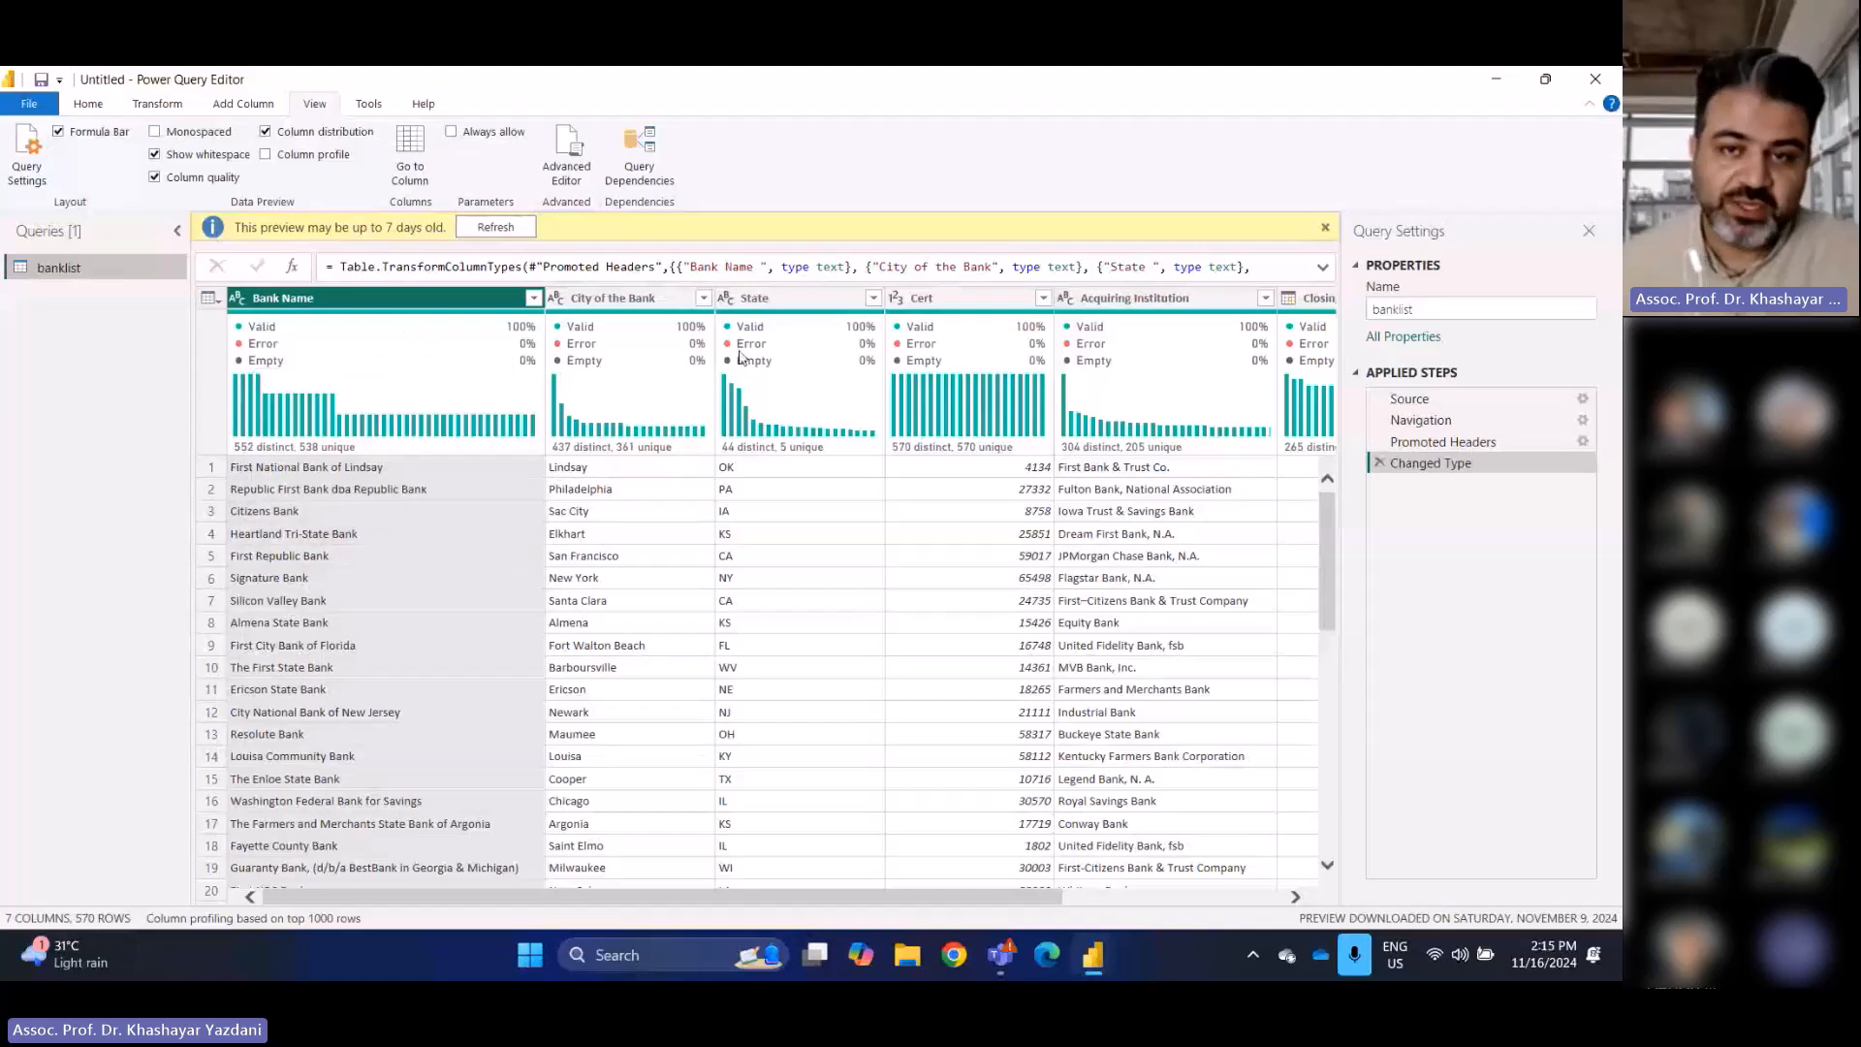
pyautogui.moveTo(1094, 360)
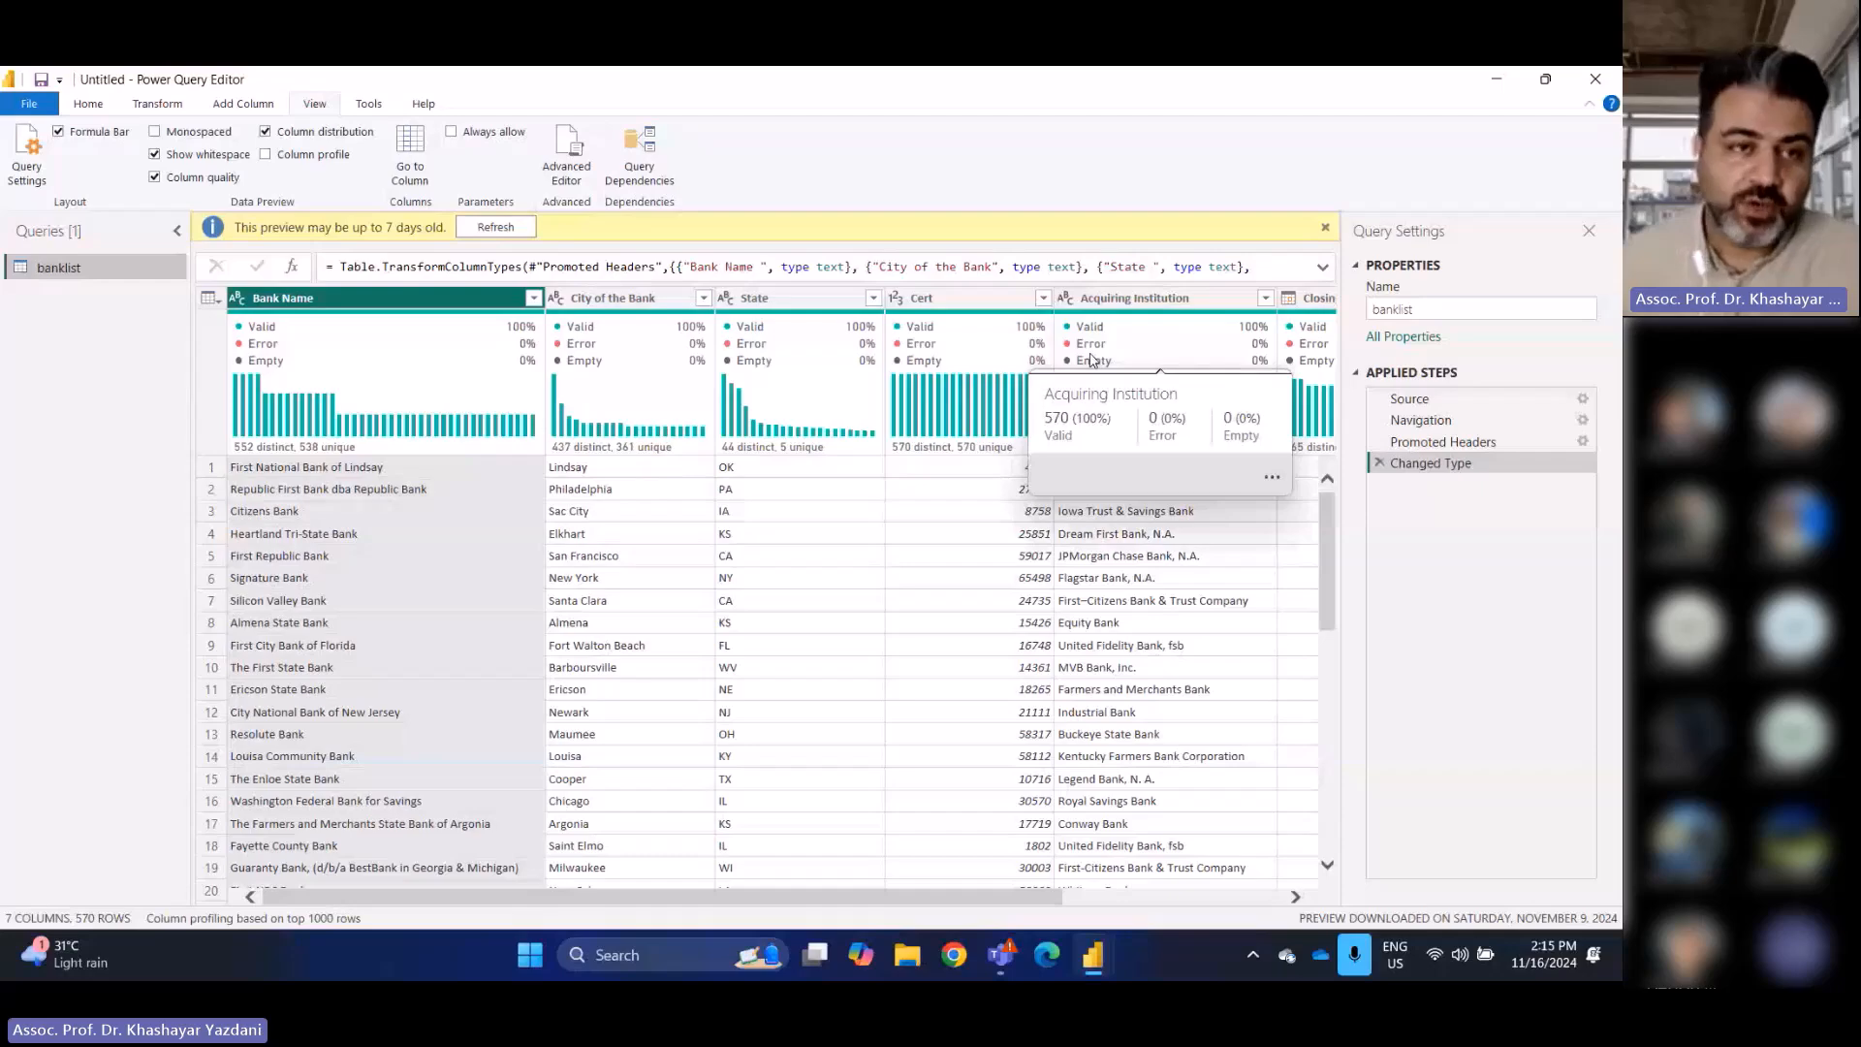
pyautogui.click(90, 105)
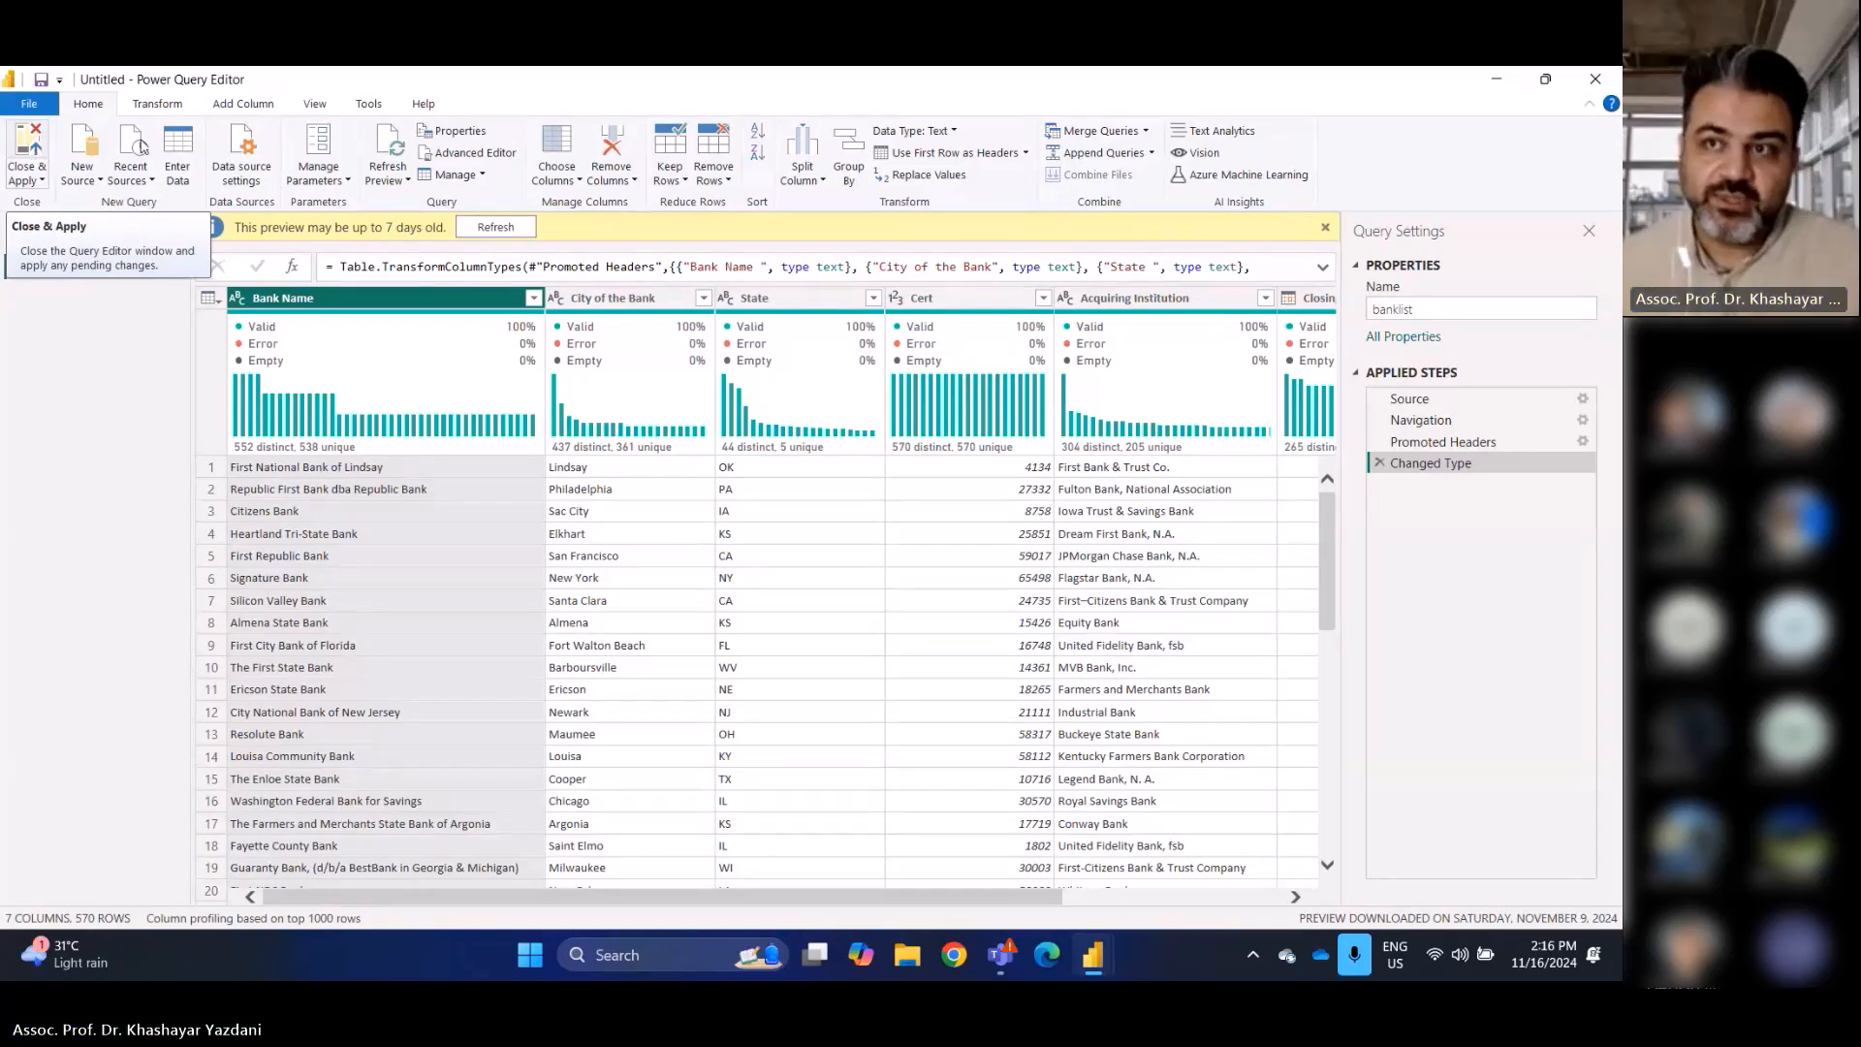
pyautogui.click(1496, 80)
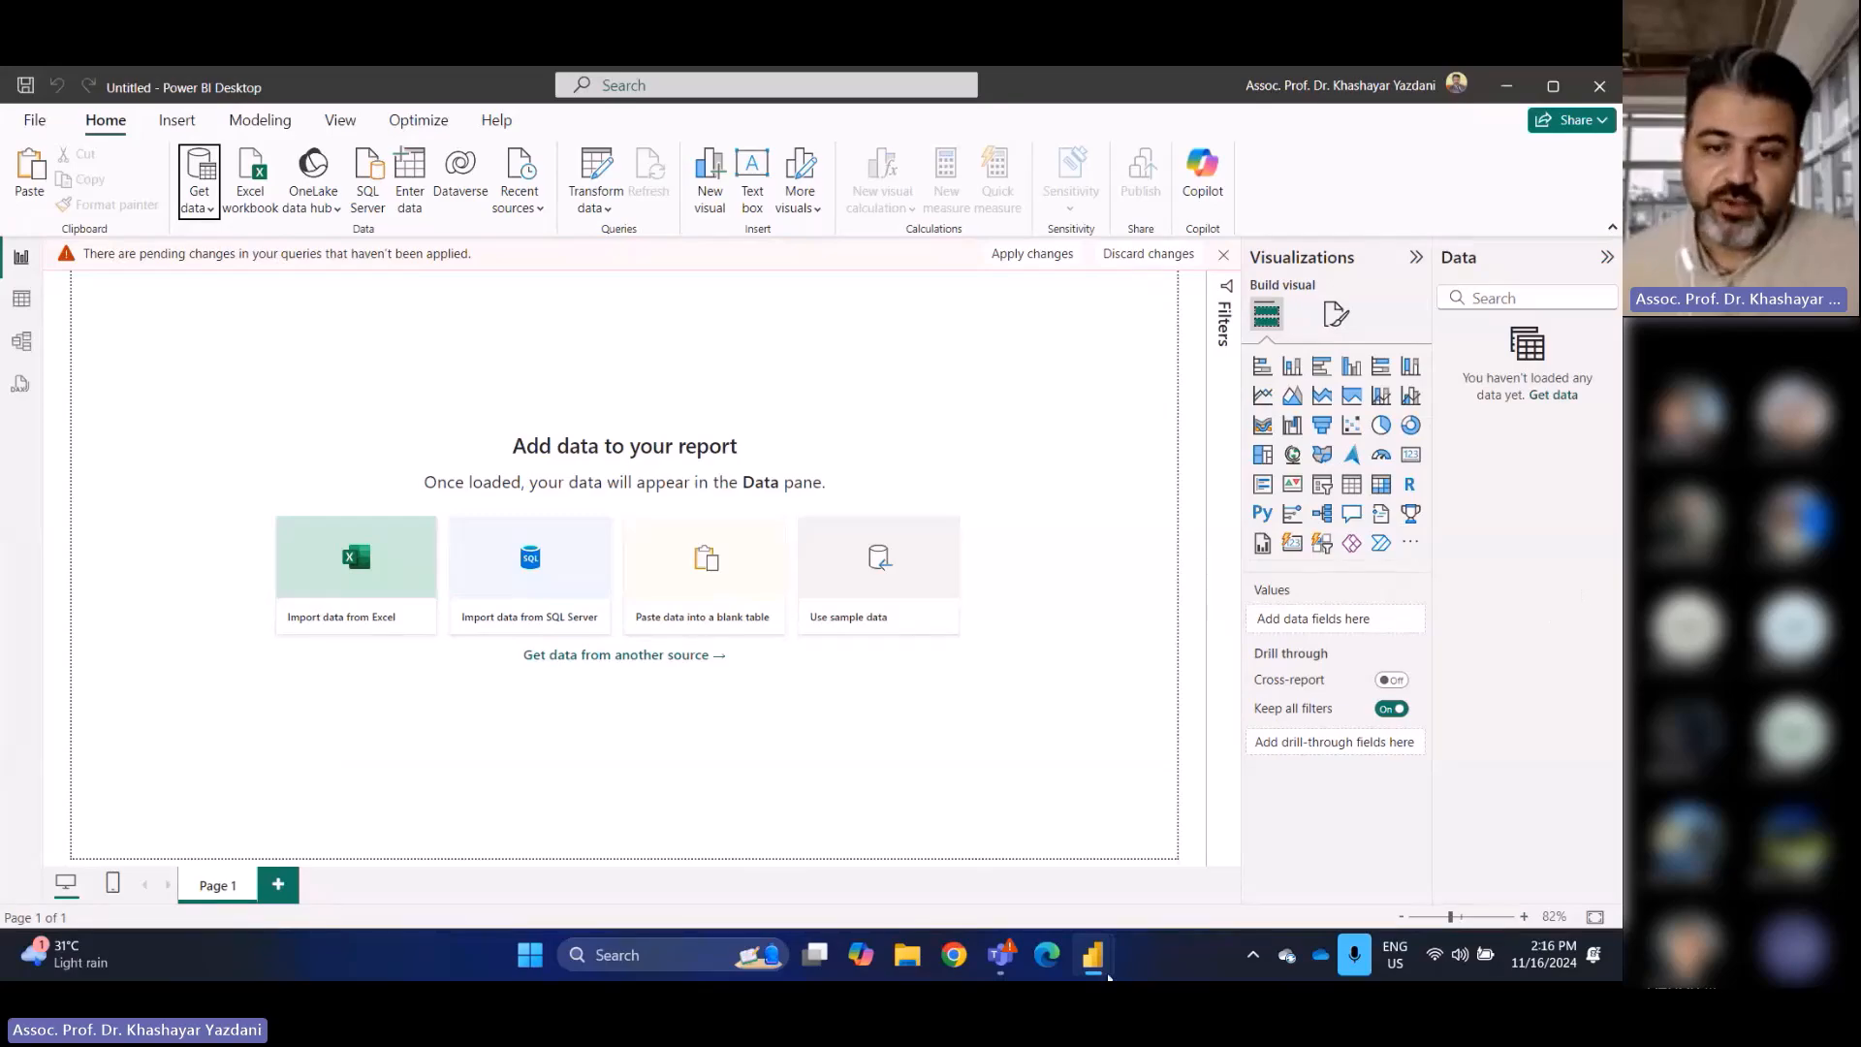
pyautogui.moveTo(1093, 954)
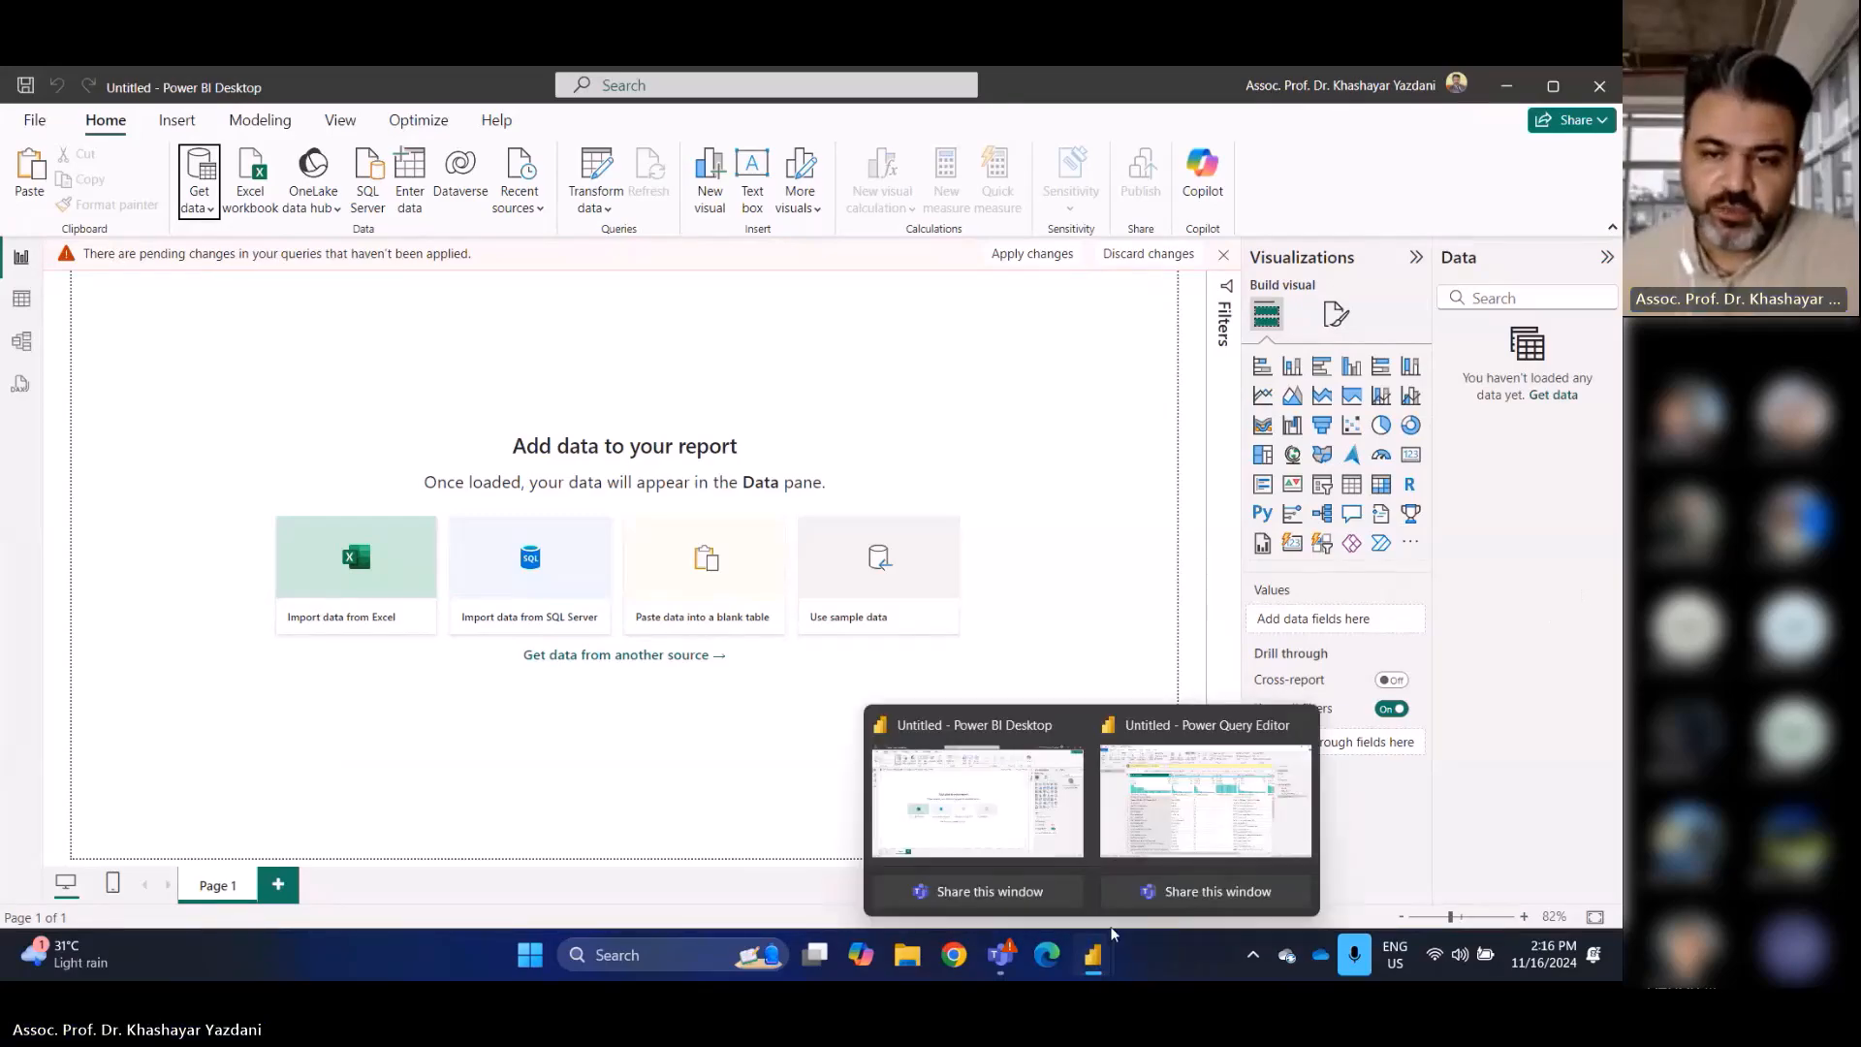
pyautogui.click(1105, 804)
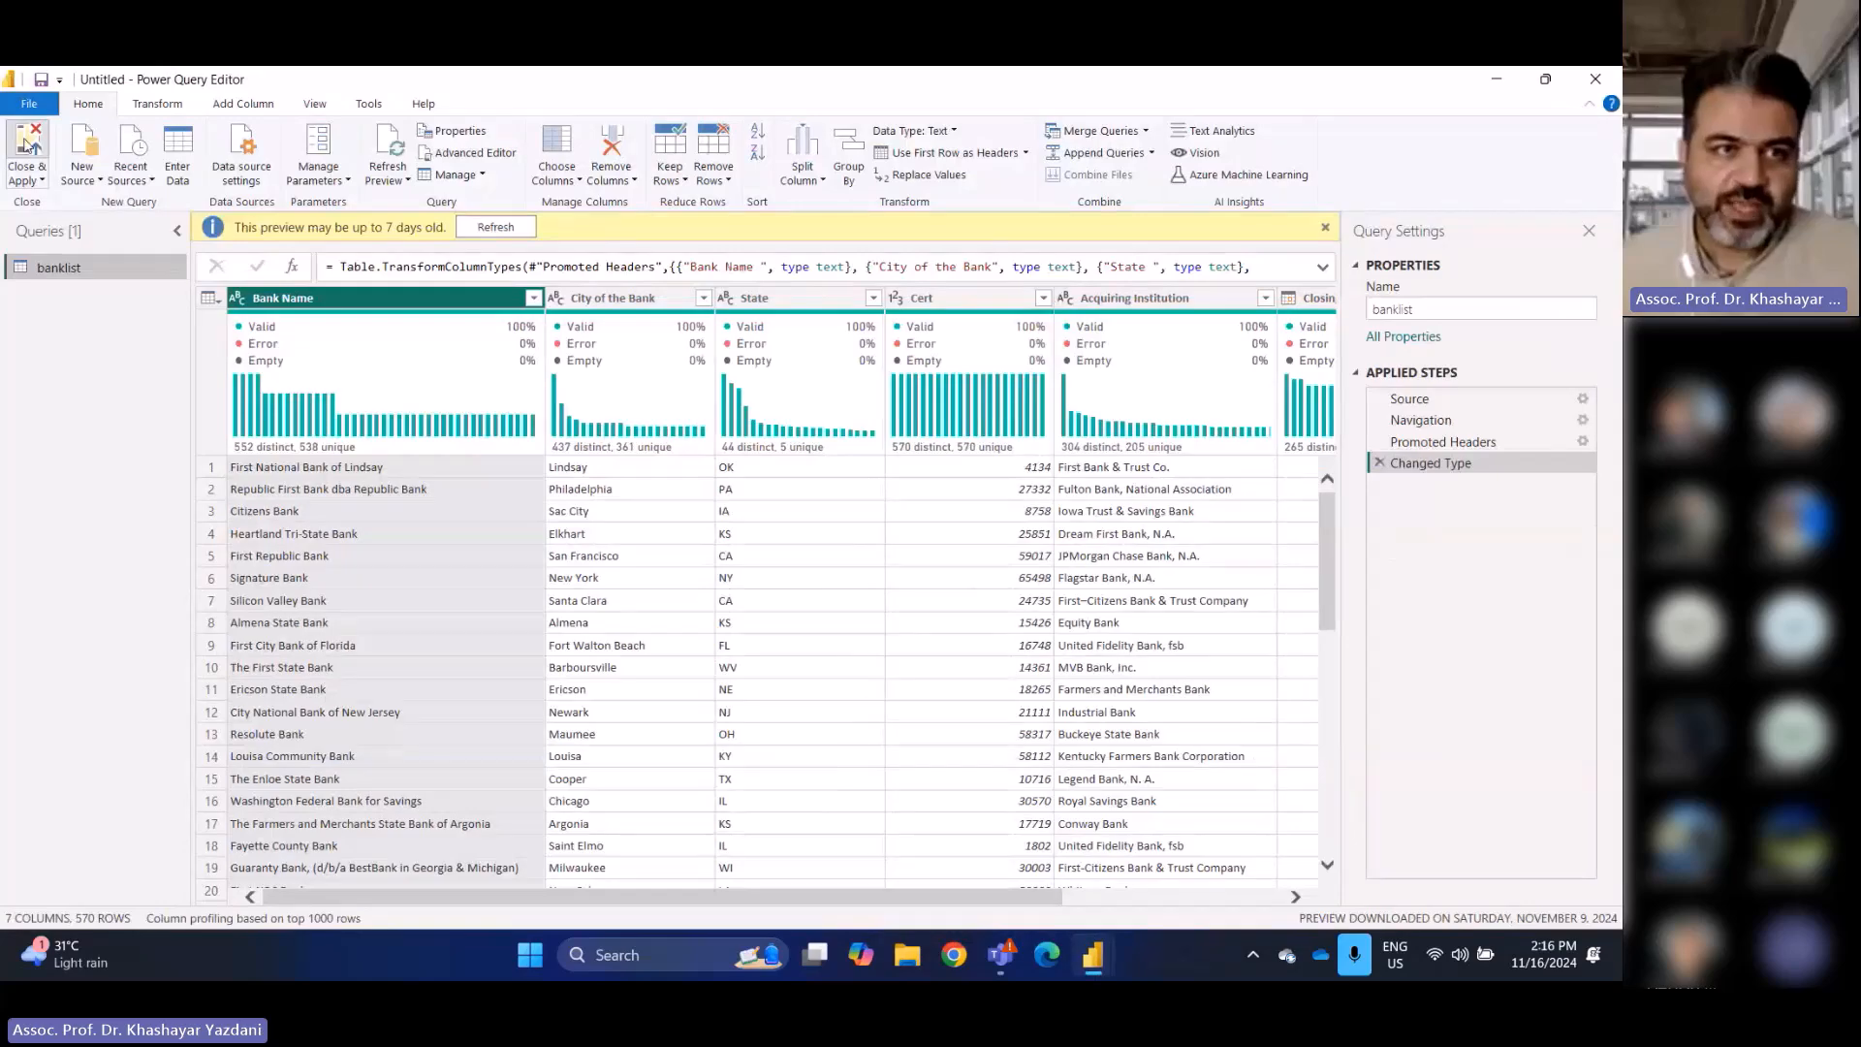
# Close the query editor, applying the query to load the banklist table, and expand the table's field list
pyautogui.click(29, 143)
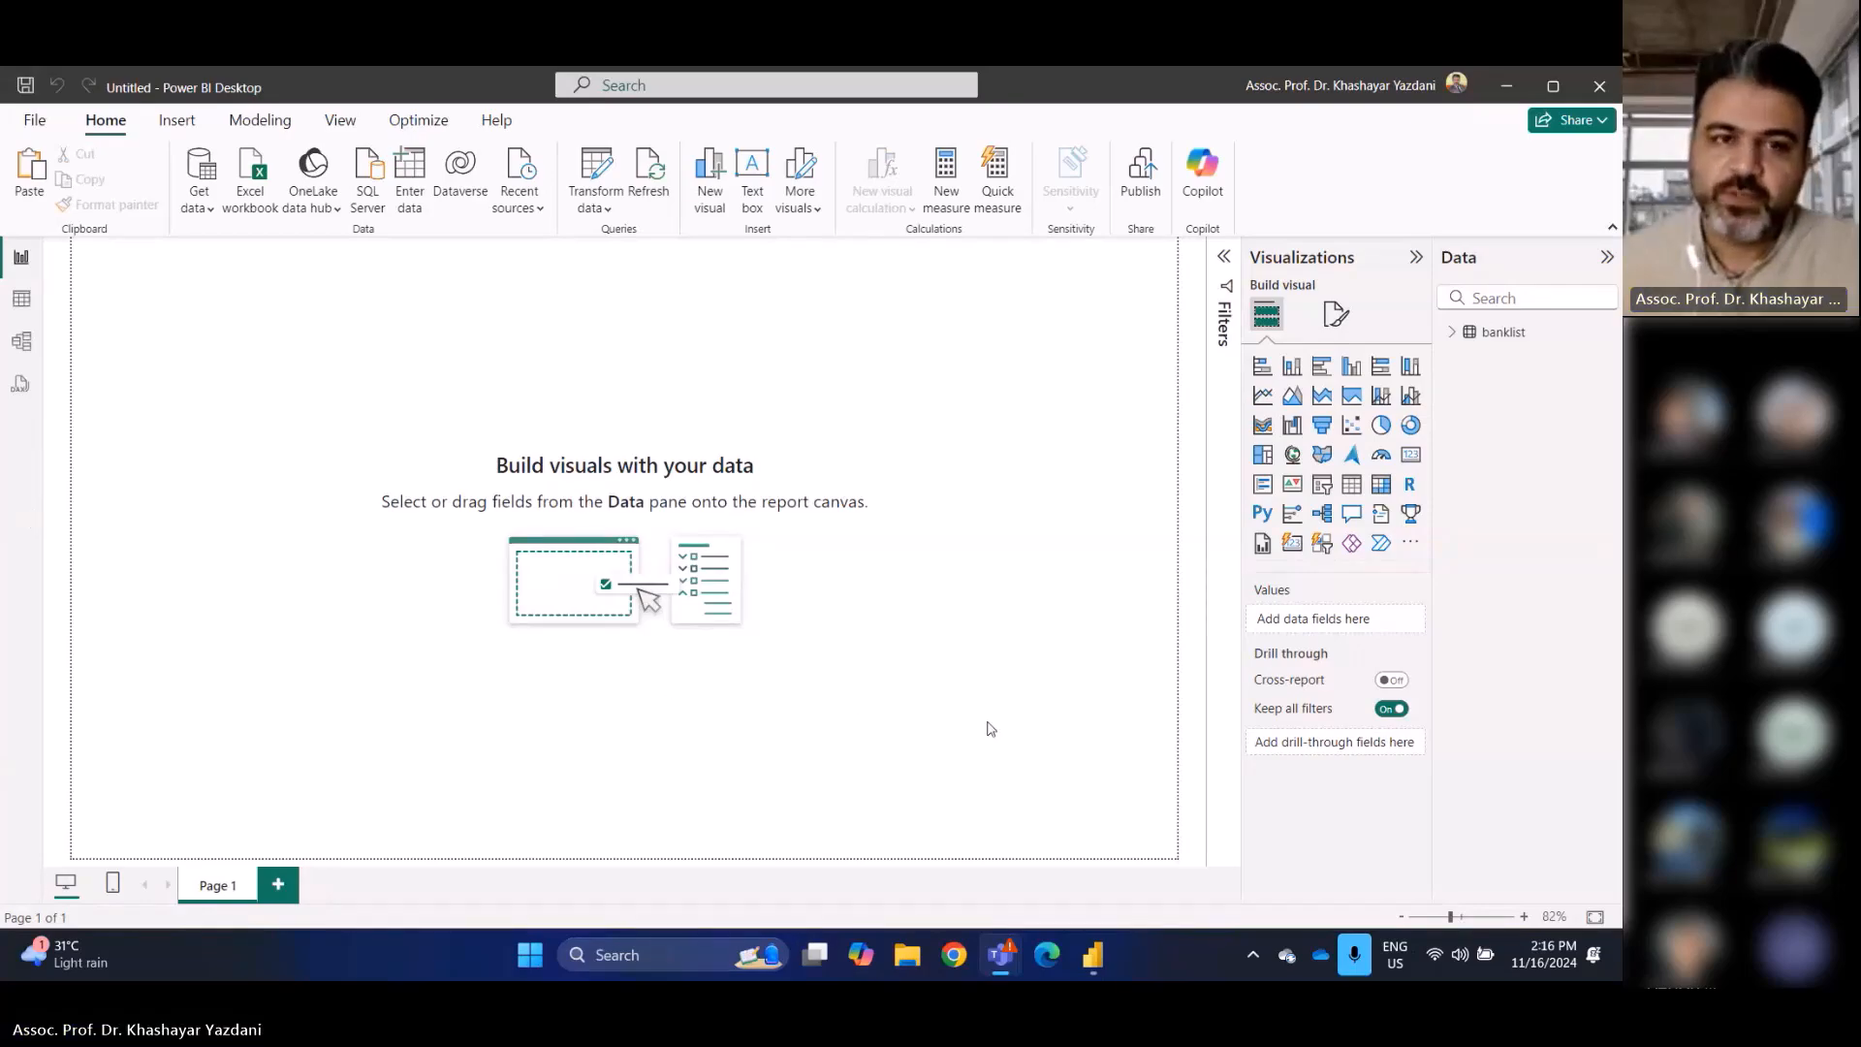
pyautogui.click(1463, 337)
pyautogui.click(1458, 334)
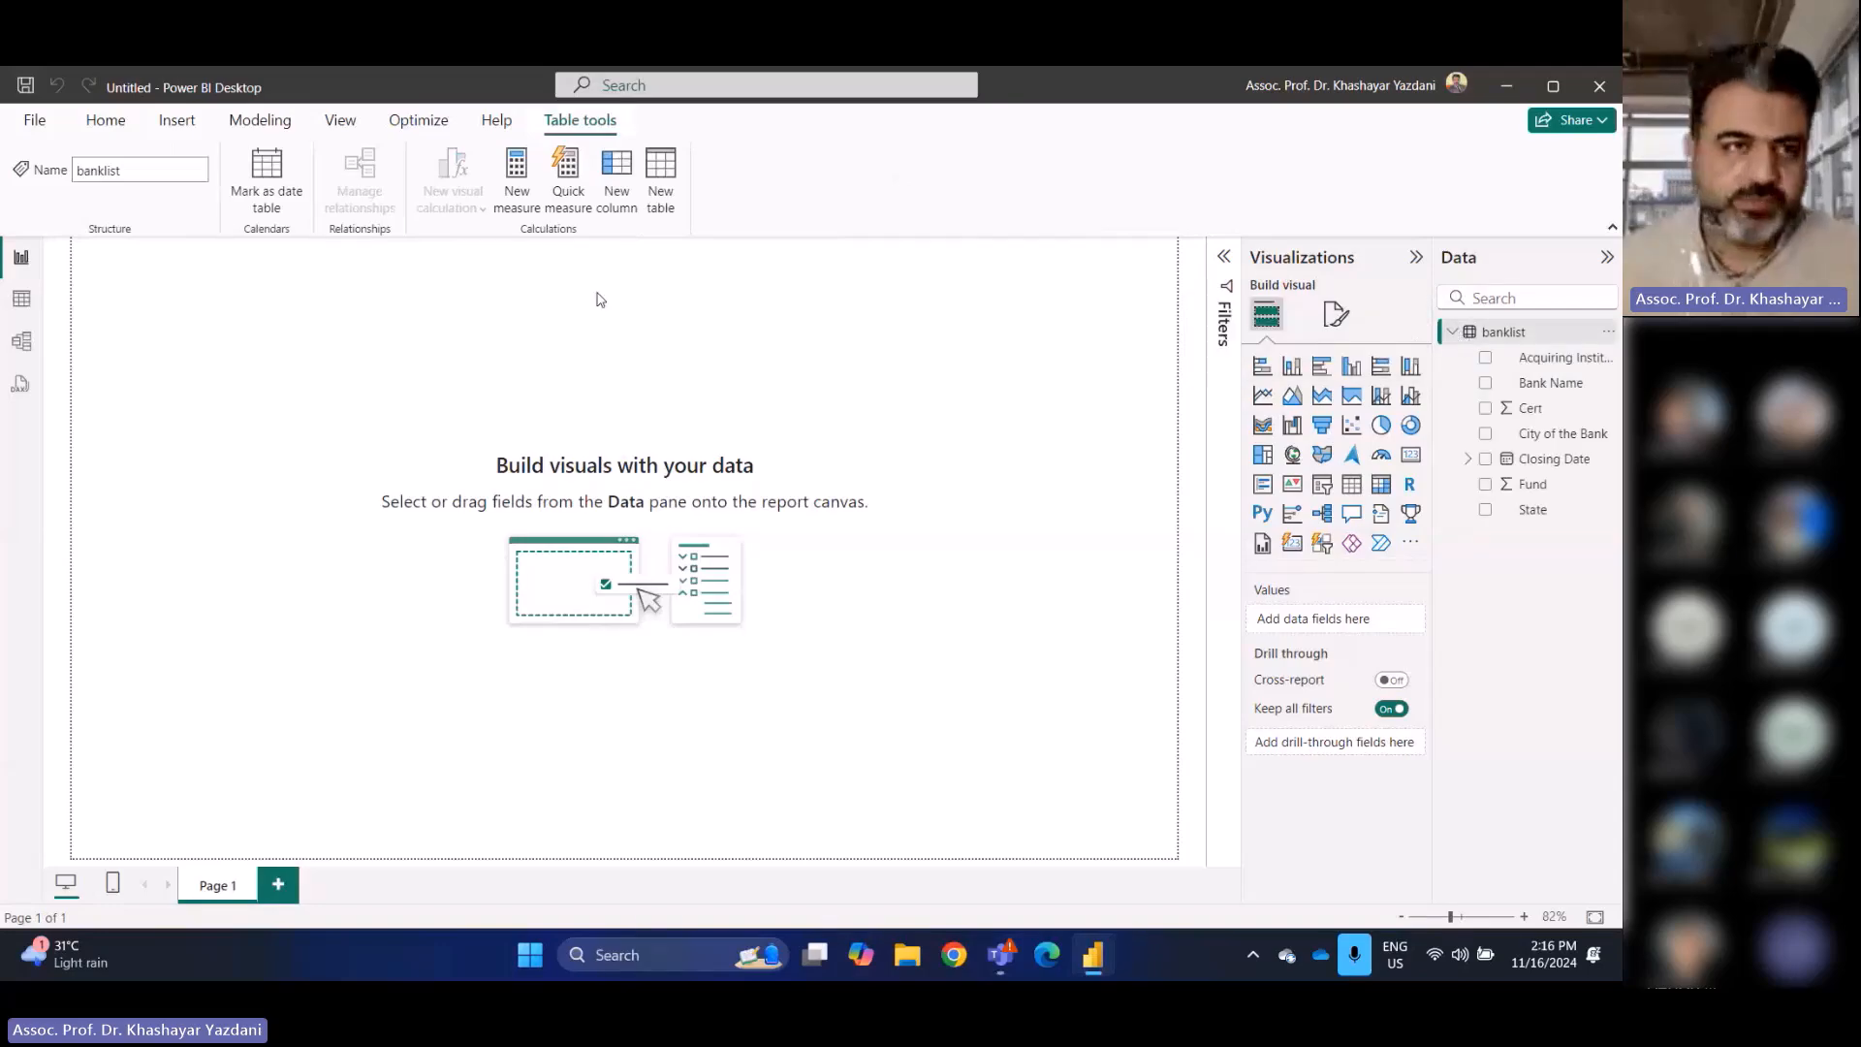
pyautogui.click(107, 120)
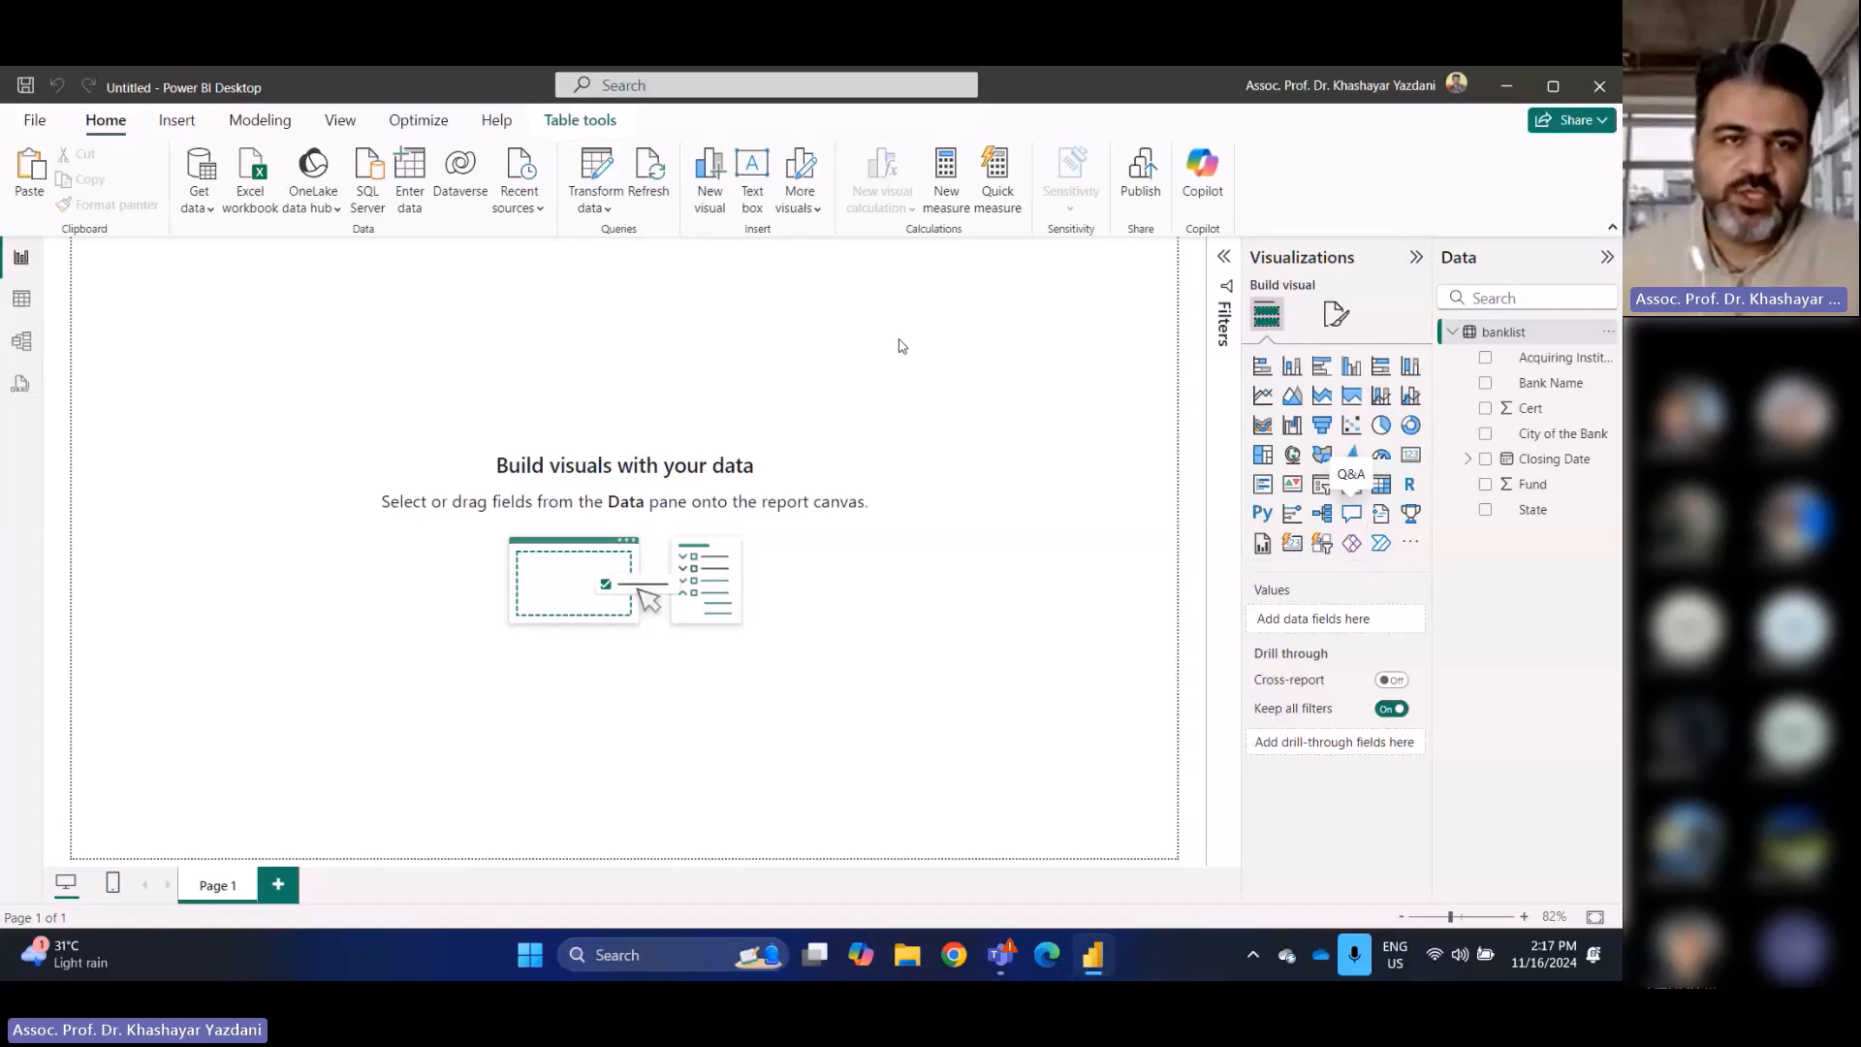
# Insert the company logo picture file "images" from the Downloads folder onto the report page
pyautogui.click(177, 121)
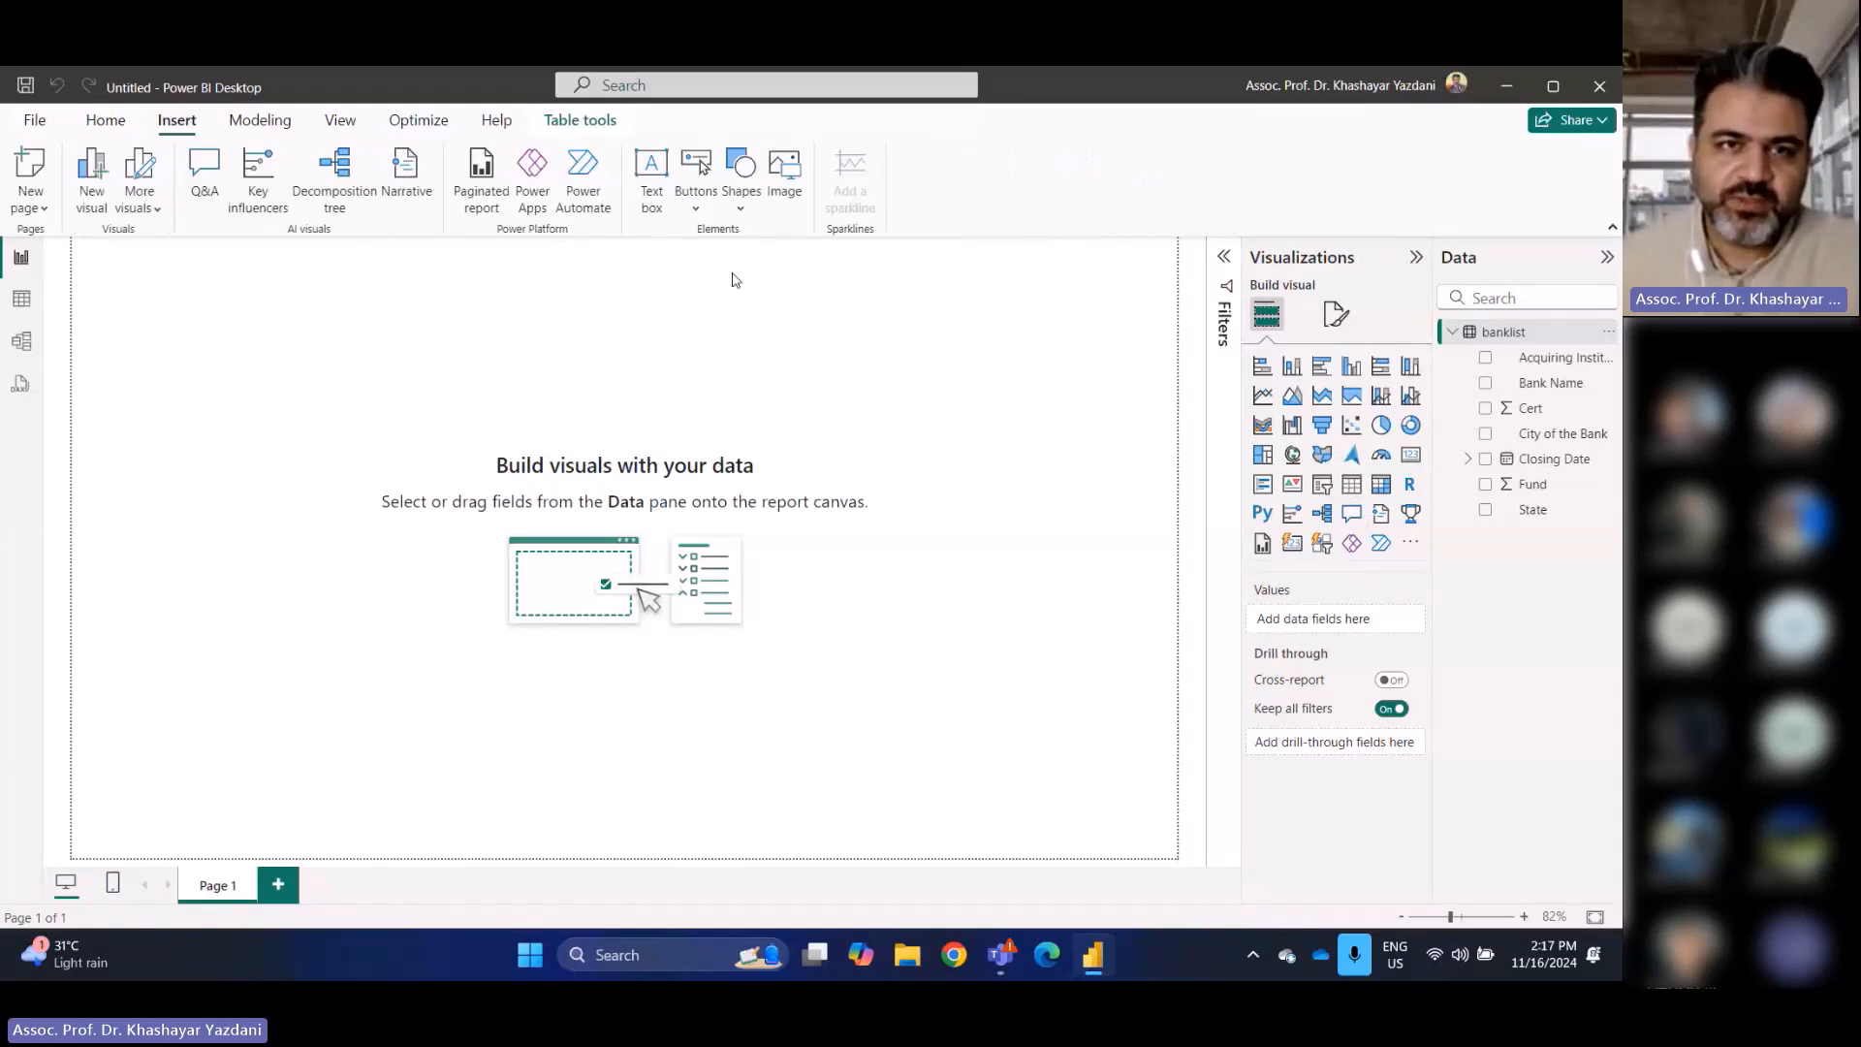
pyautogui.click(783, 183)
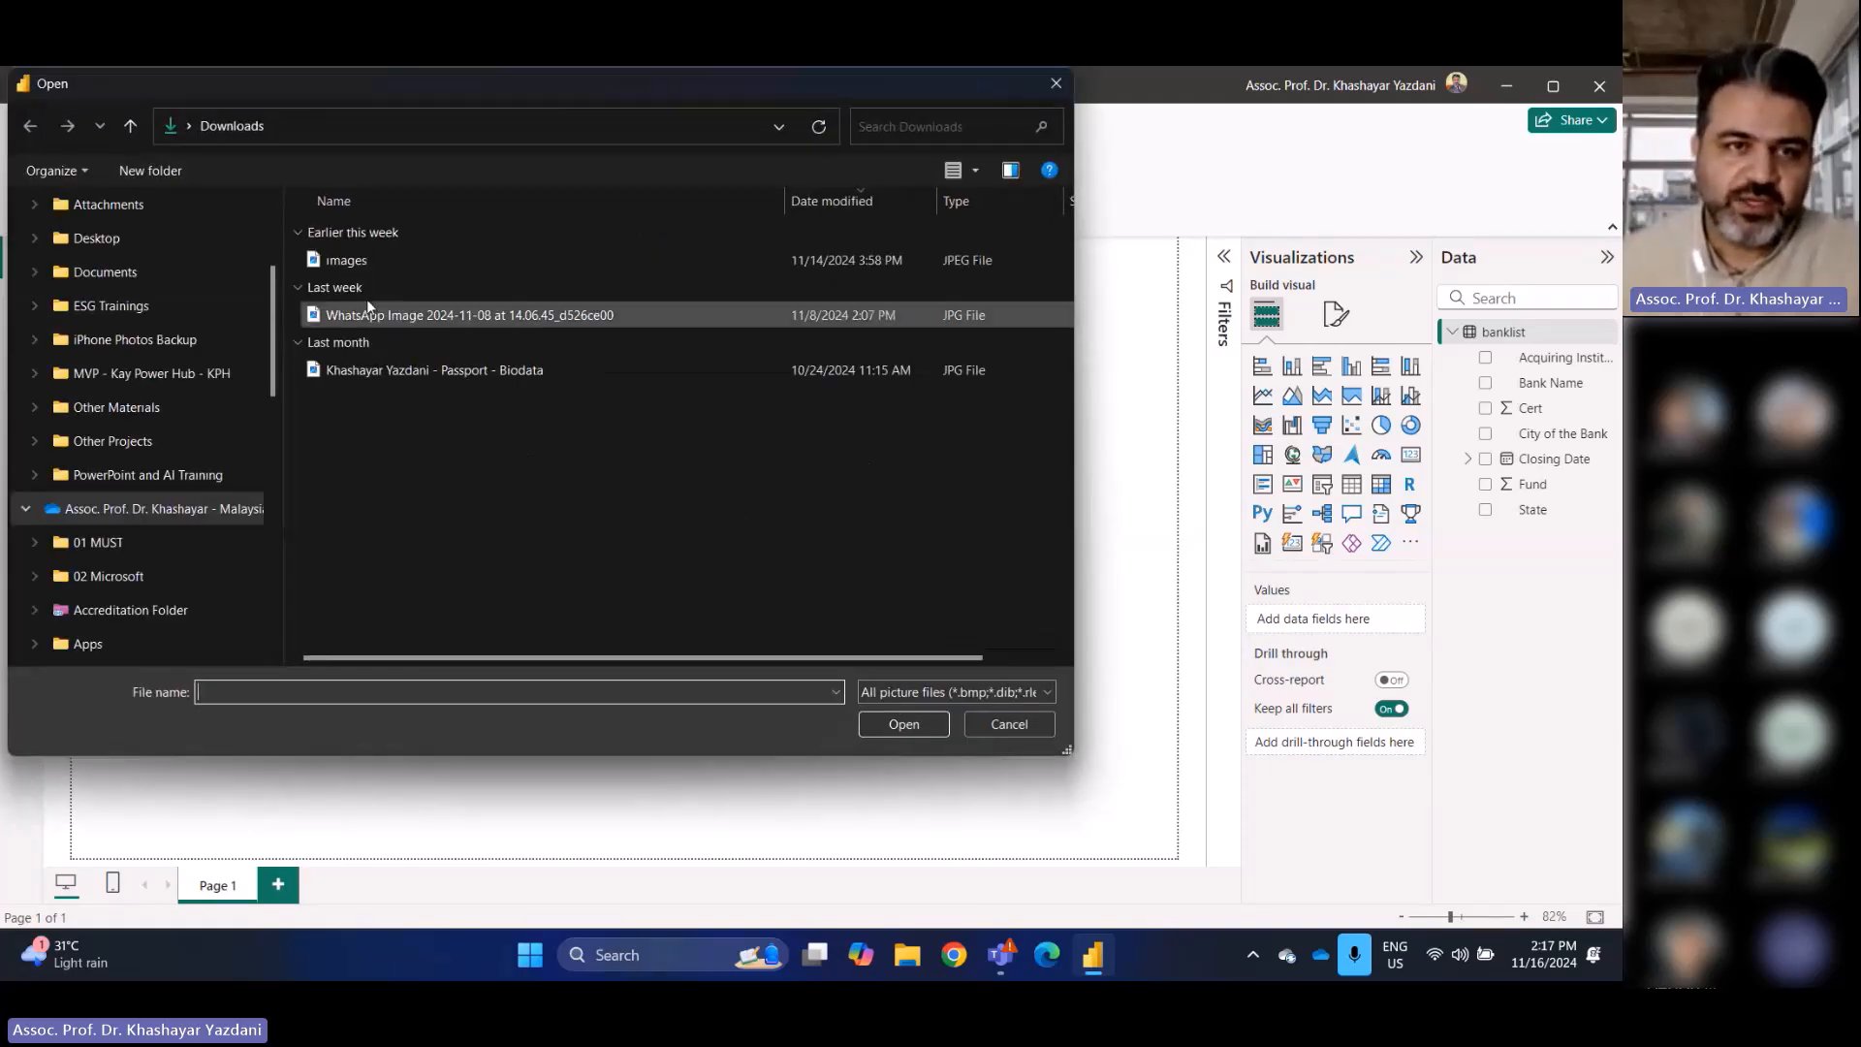
pyautogui.click(349, 260)
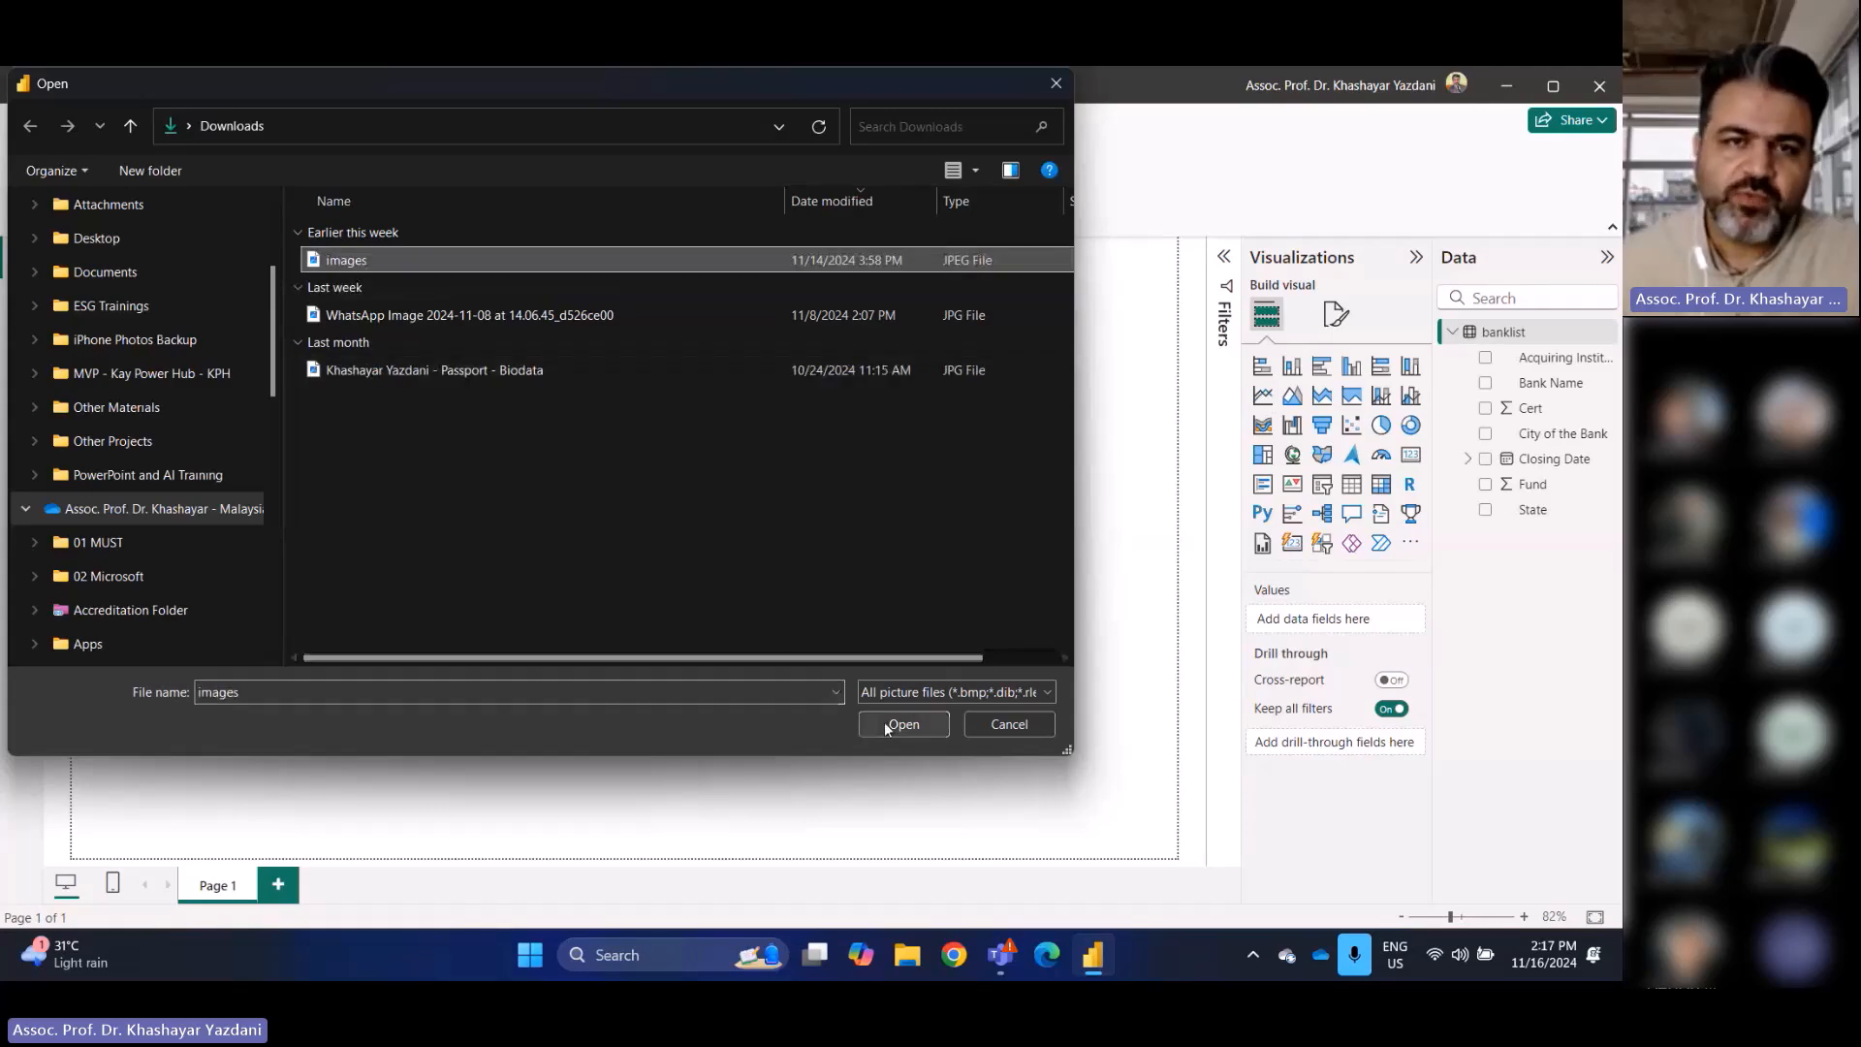
pyautogui.click(976, 171)
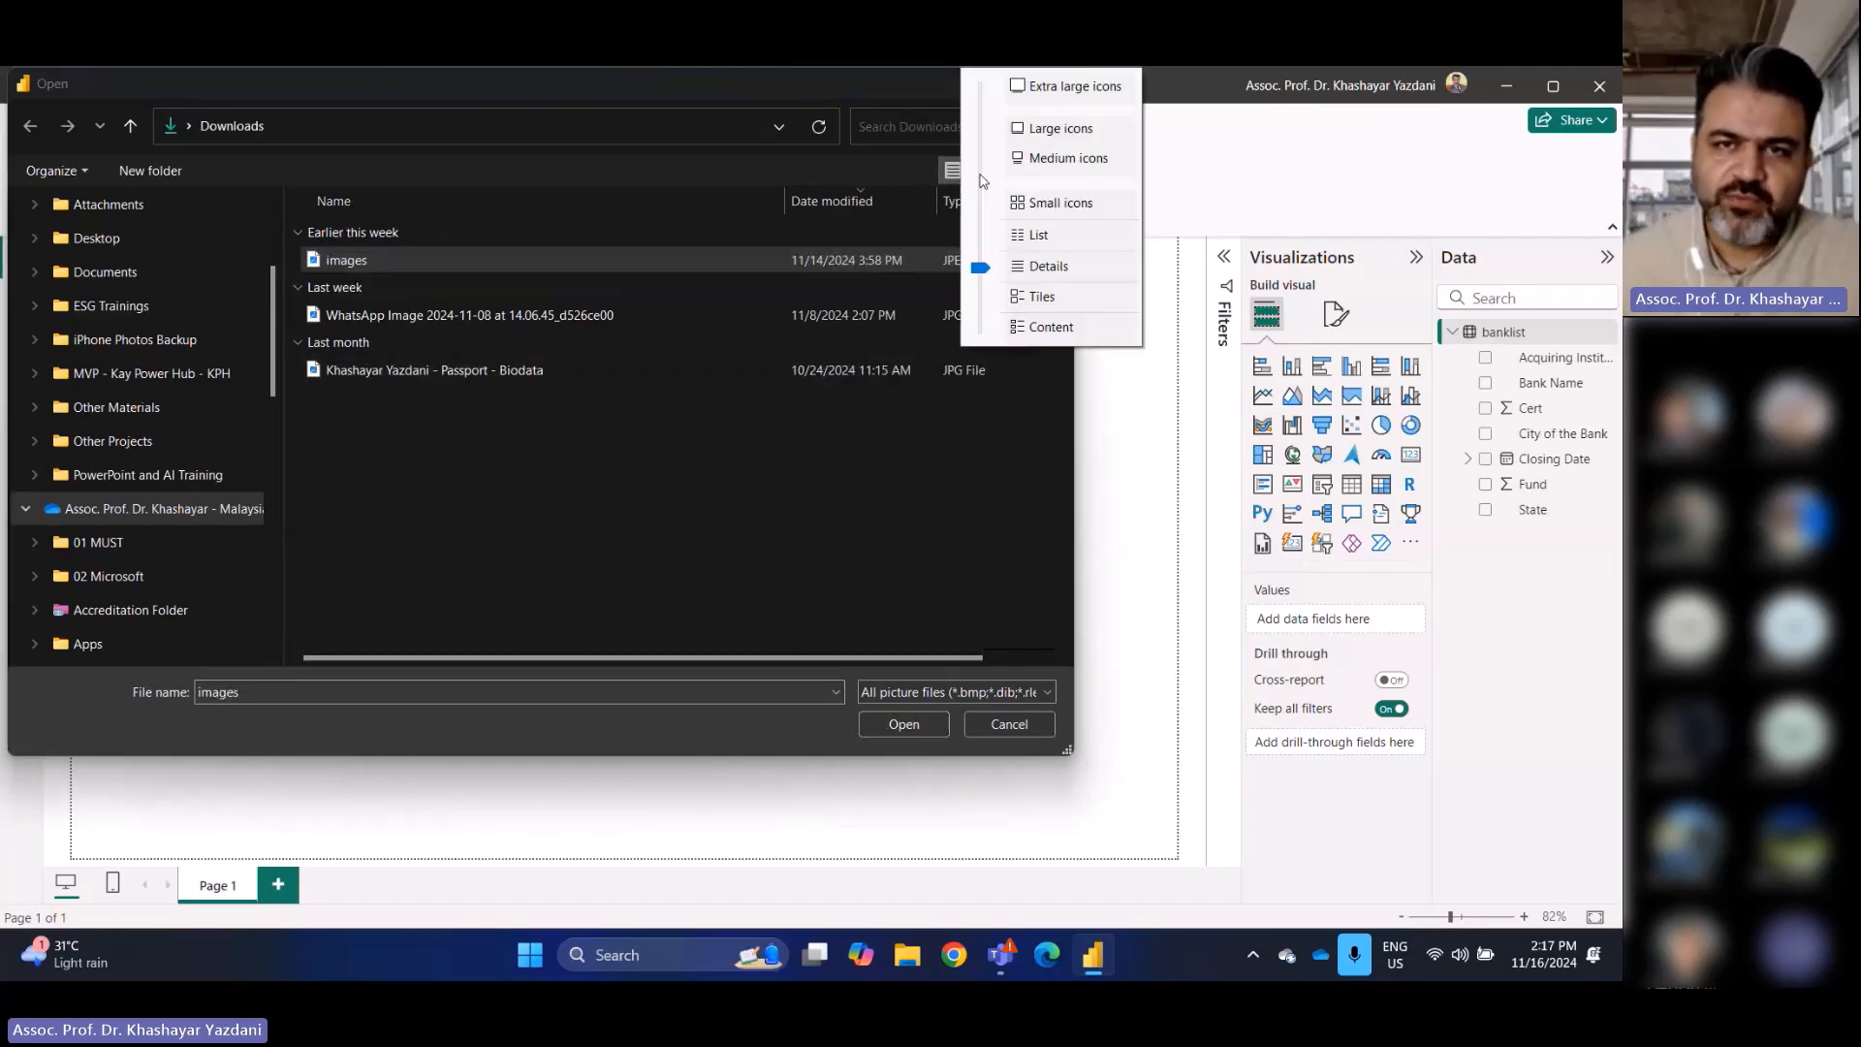
pyautogui.click(1016, 133)
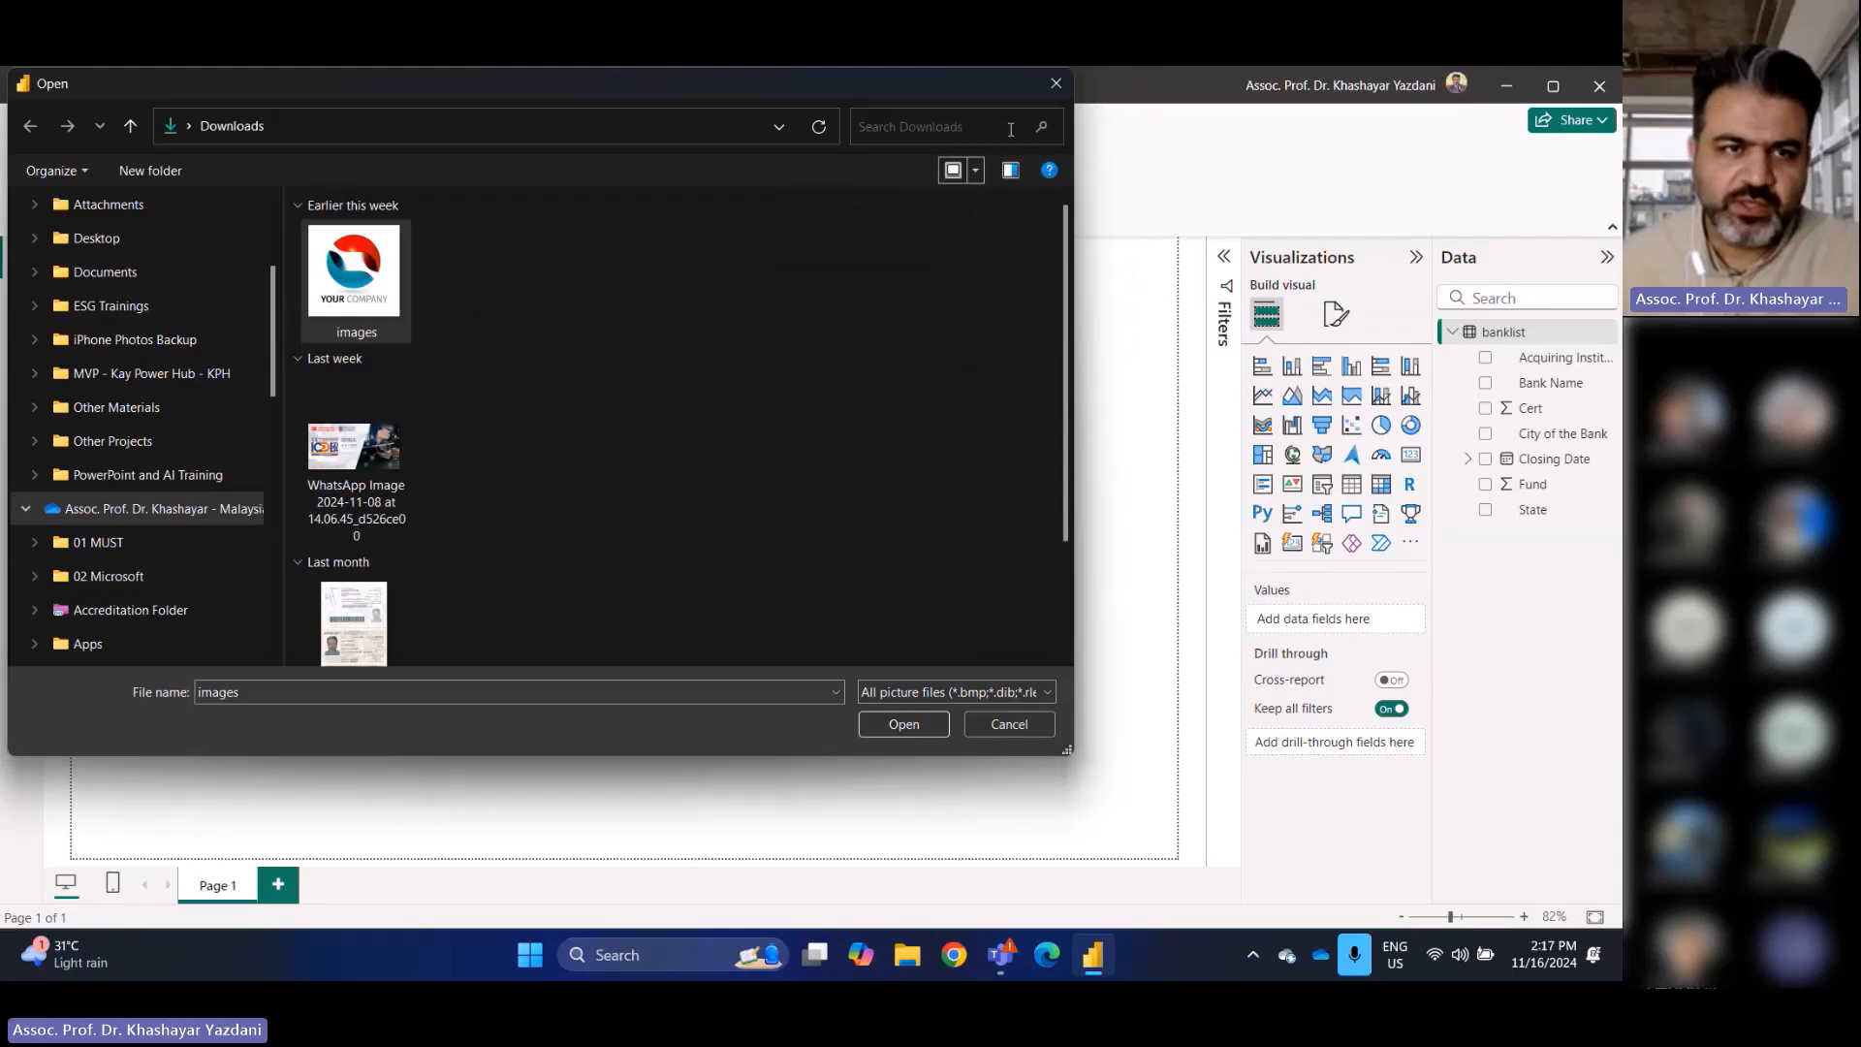
pyautogui.click(912, 734)
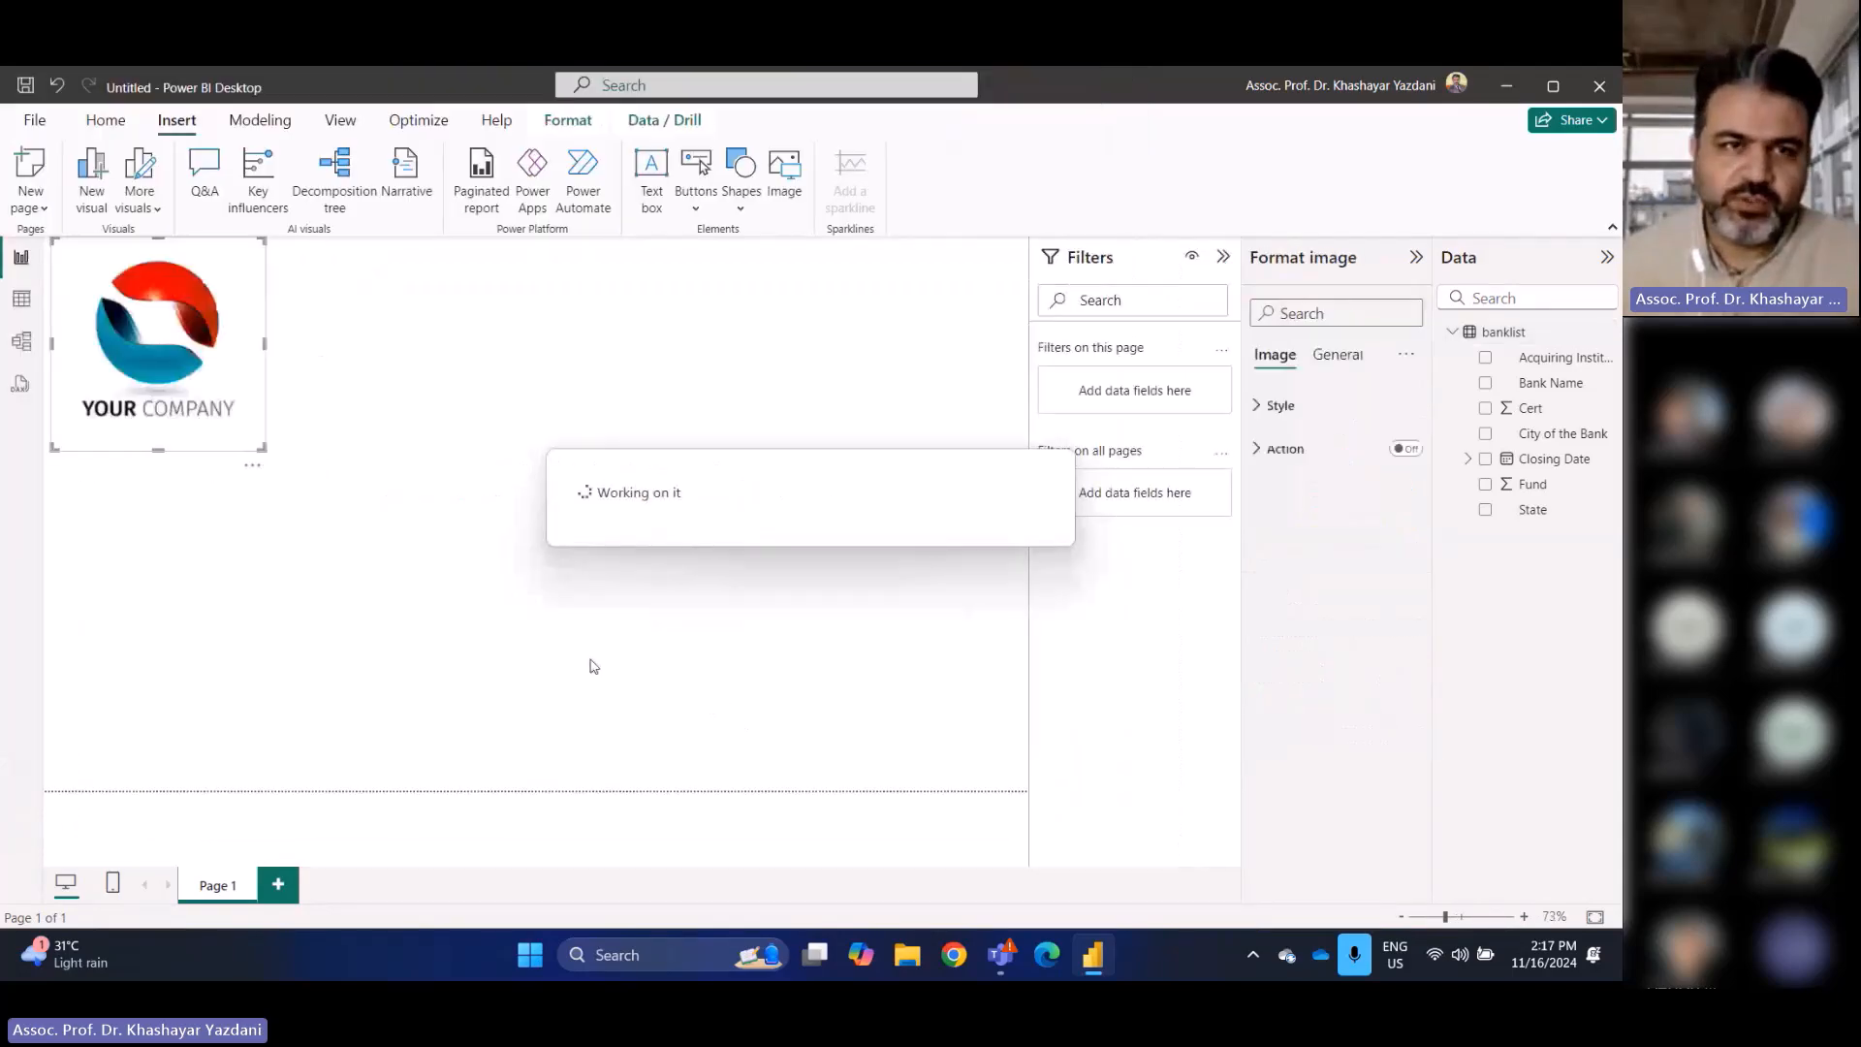
# Shrink the logo to about half its width and height in the page's upper-left corner and collapse the Filters pane
pyautogui.moveTo(157, 449); pyautogui.dragTo(157, 347)
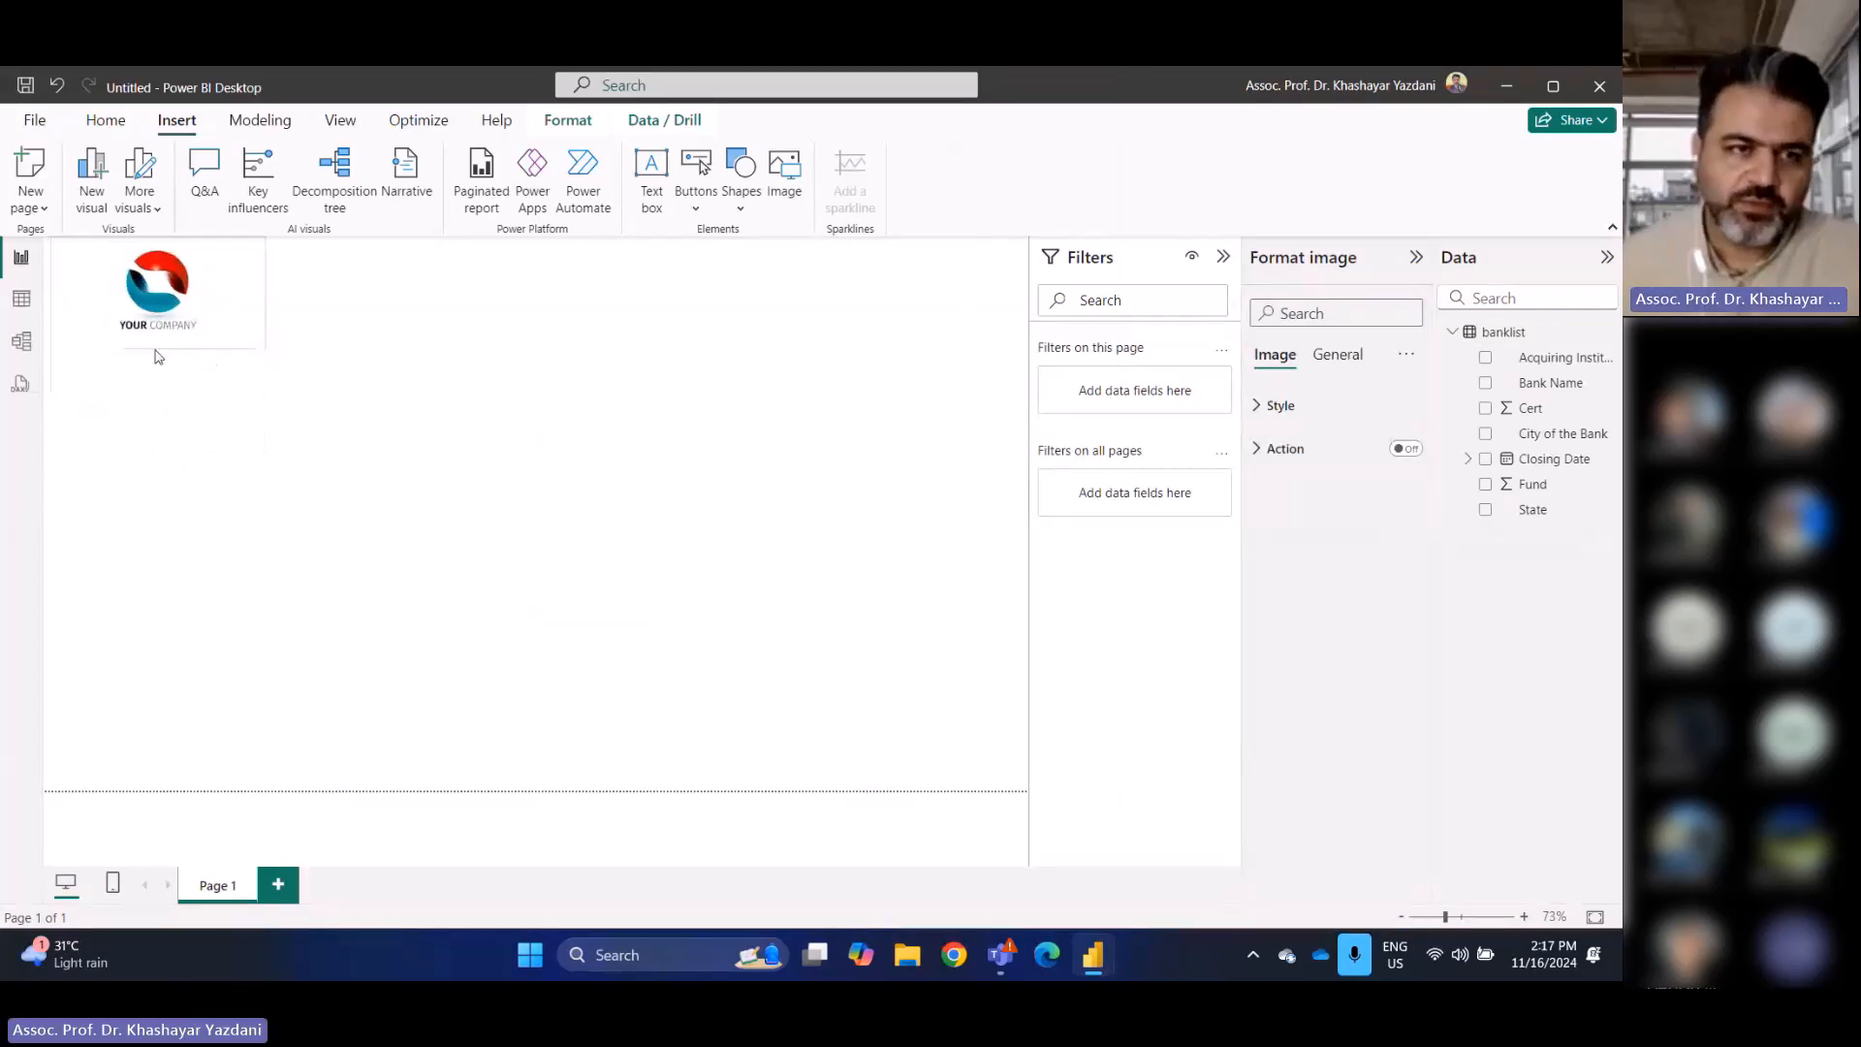
pyautogui.moveTo(263, 290); pyautogui.dragTo(155, 290)
pyautogui.click(507, 548)
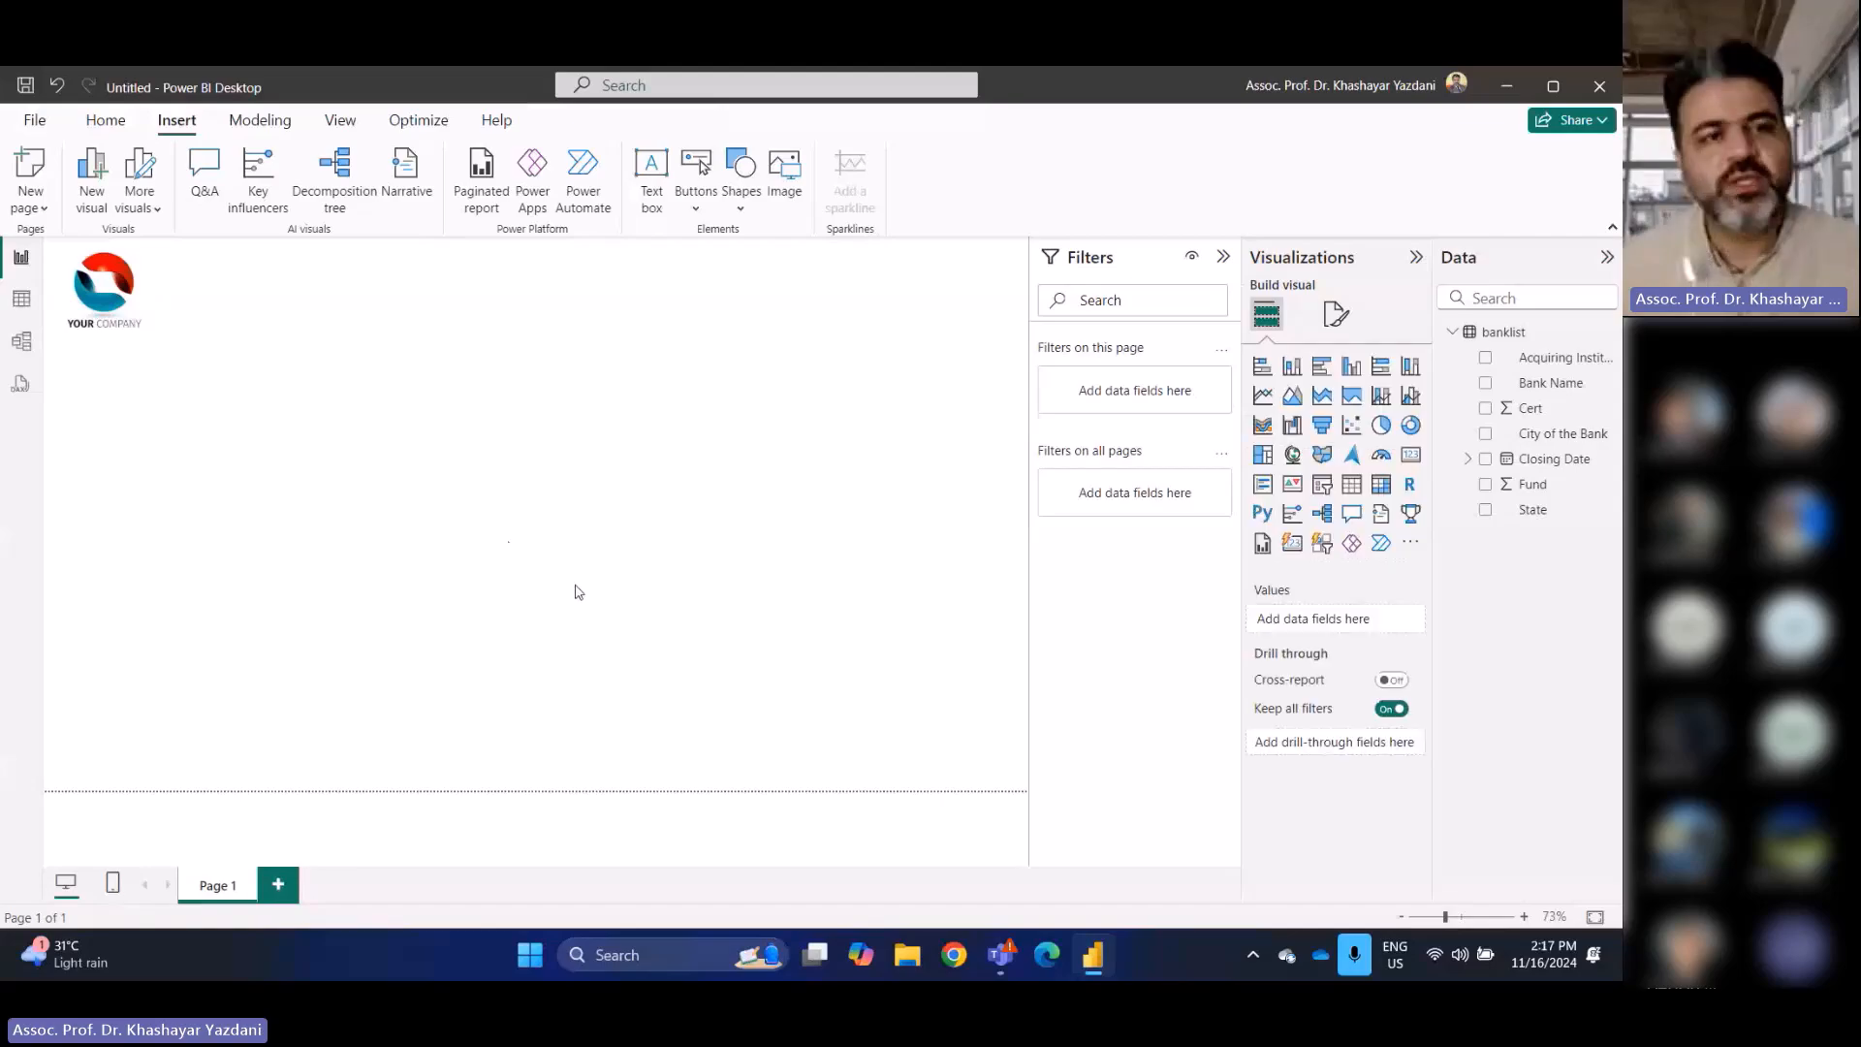
pyautogui.click(1223, 256)
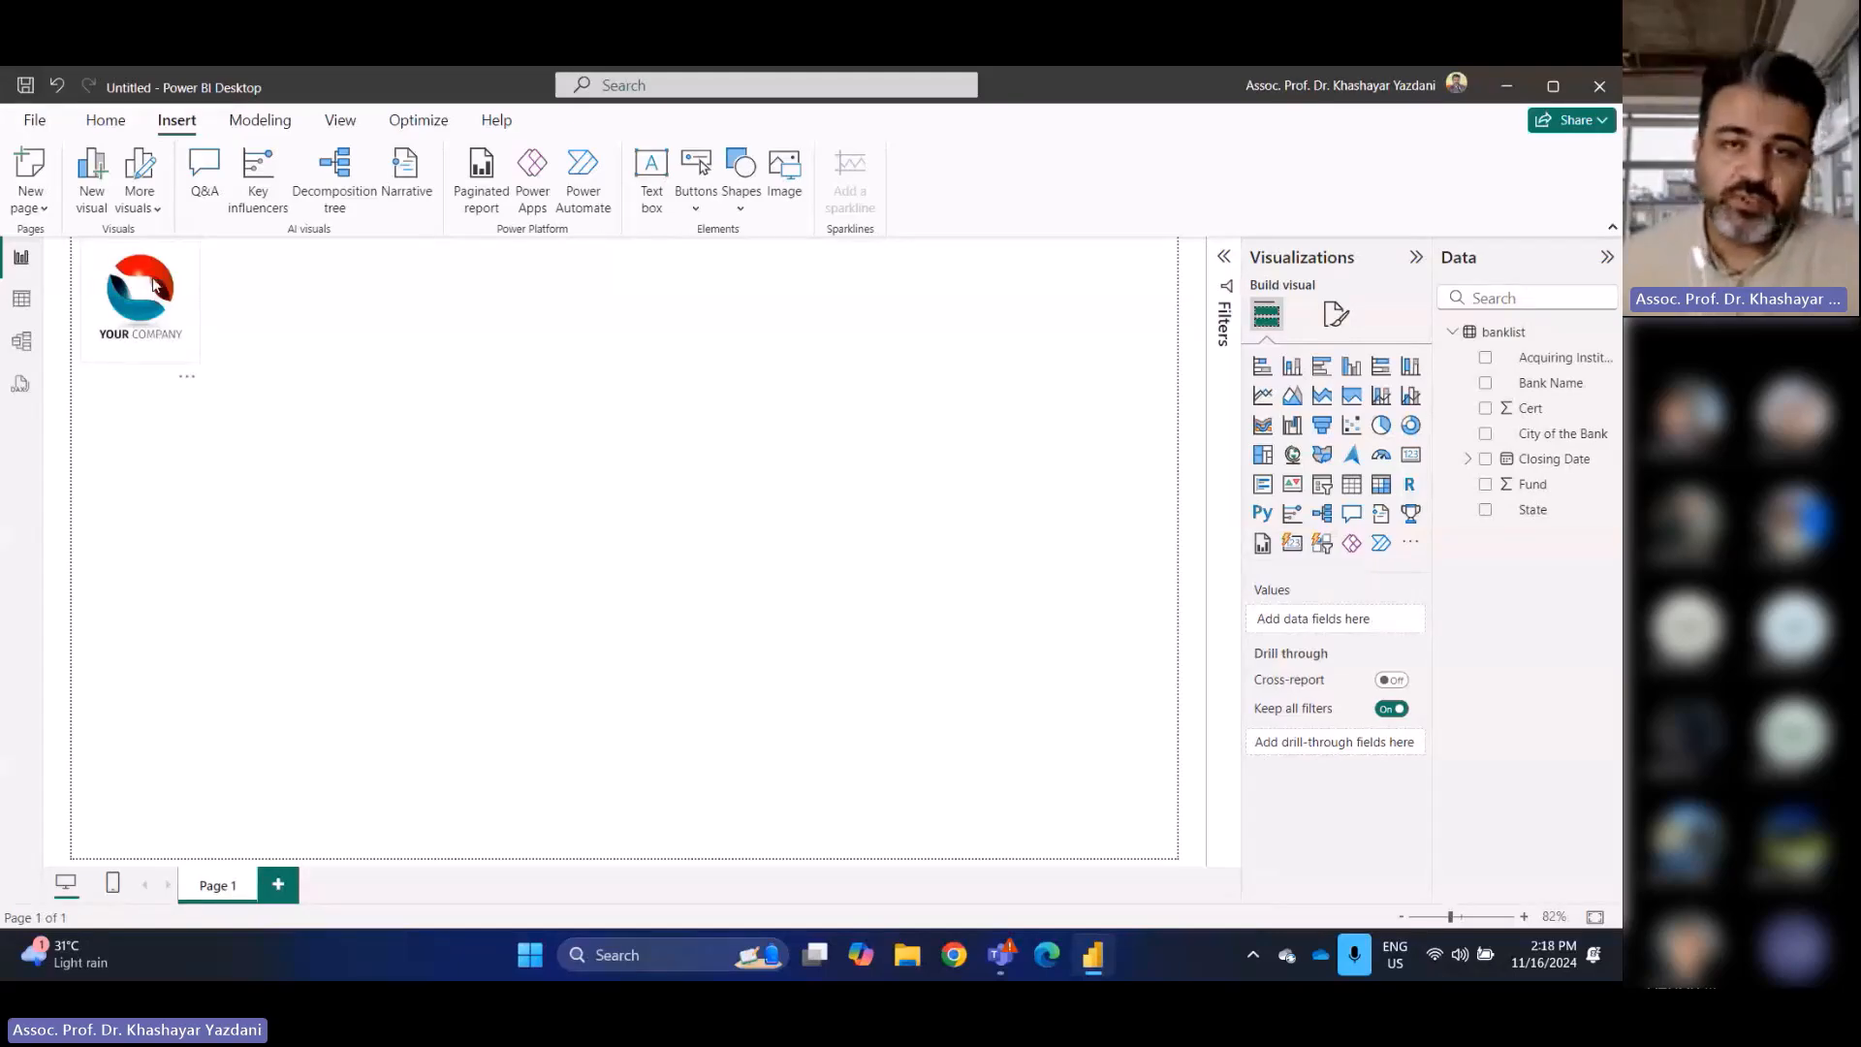
# Add a text box to the report page reading "First Dashboard in BI"
pyautogui.click(648, 173)
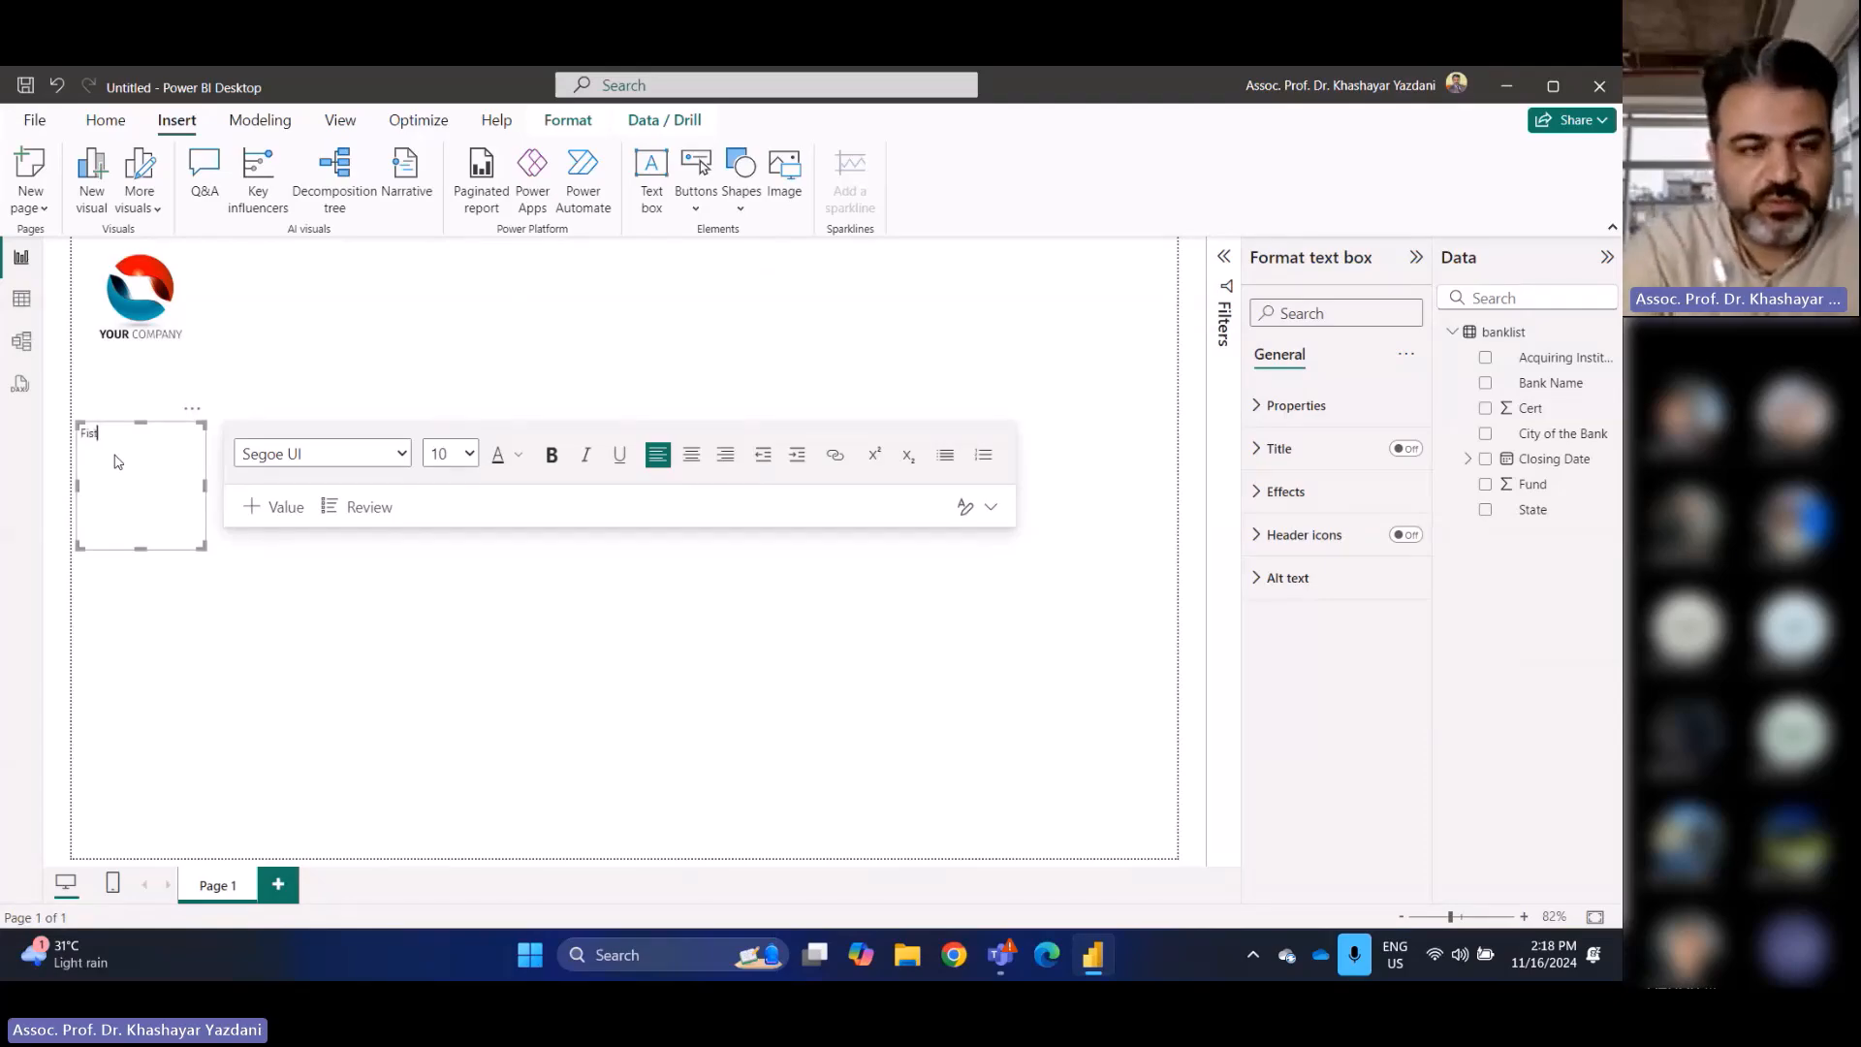
pyautogui.write('Fis')
pyautogui.press('BackSpace')
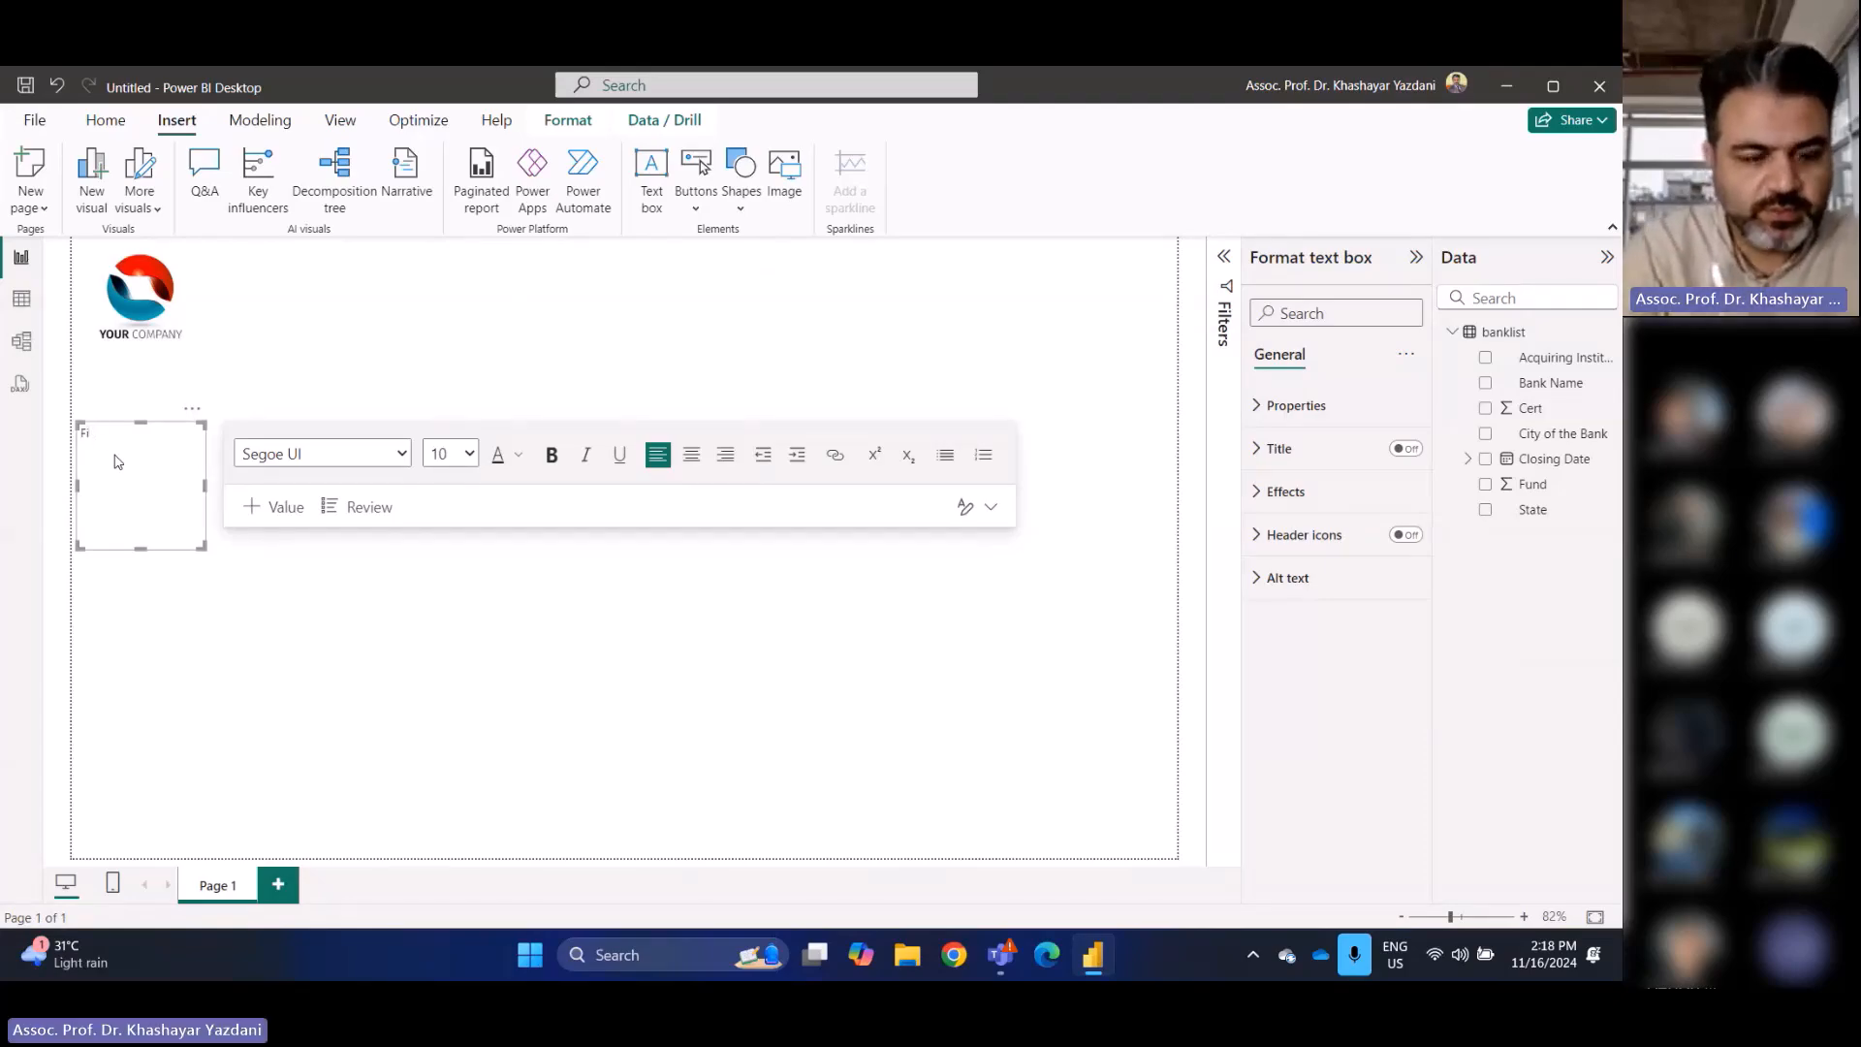
pyautogui.write('rst D')
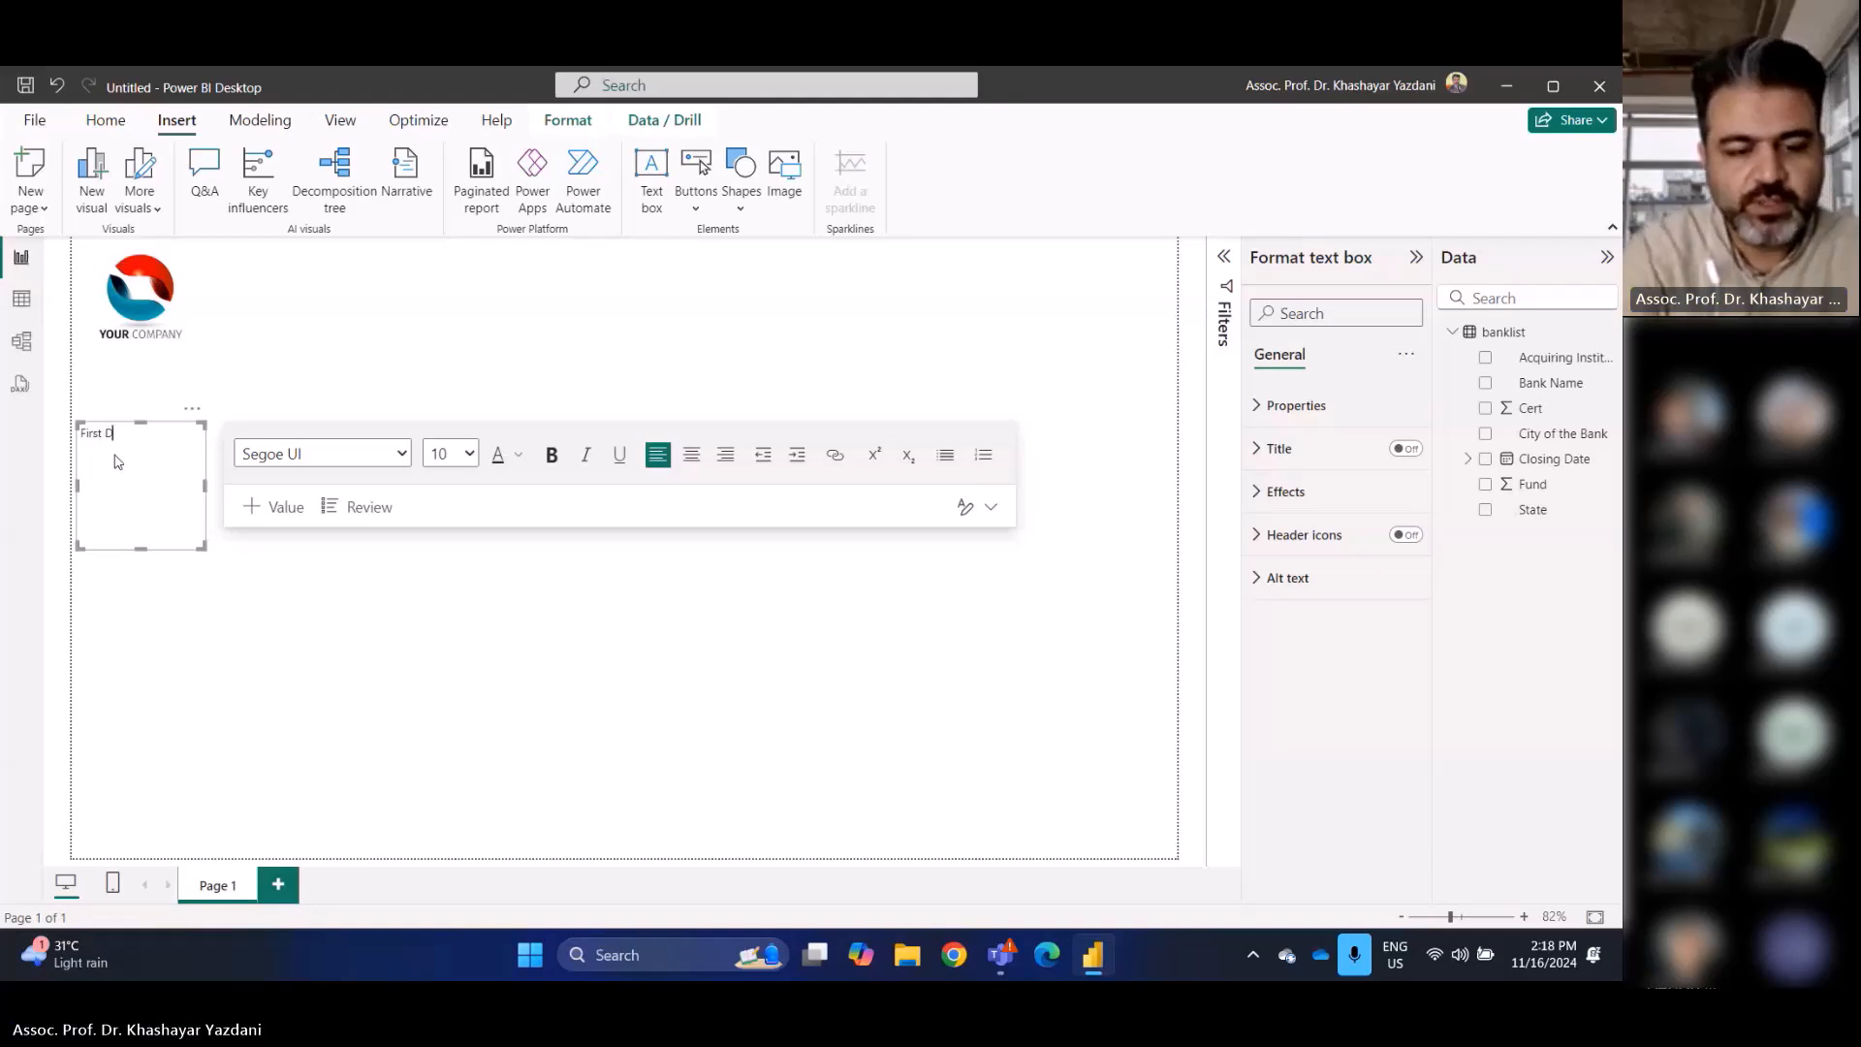
pyautogui.write('ashboard')
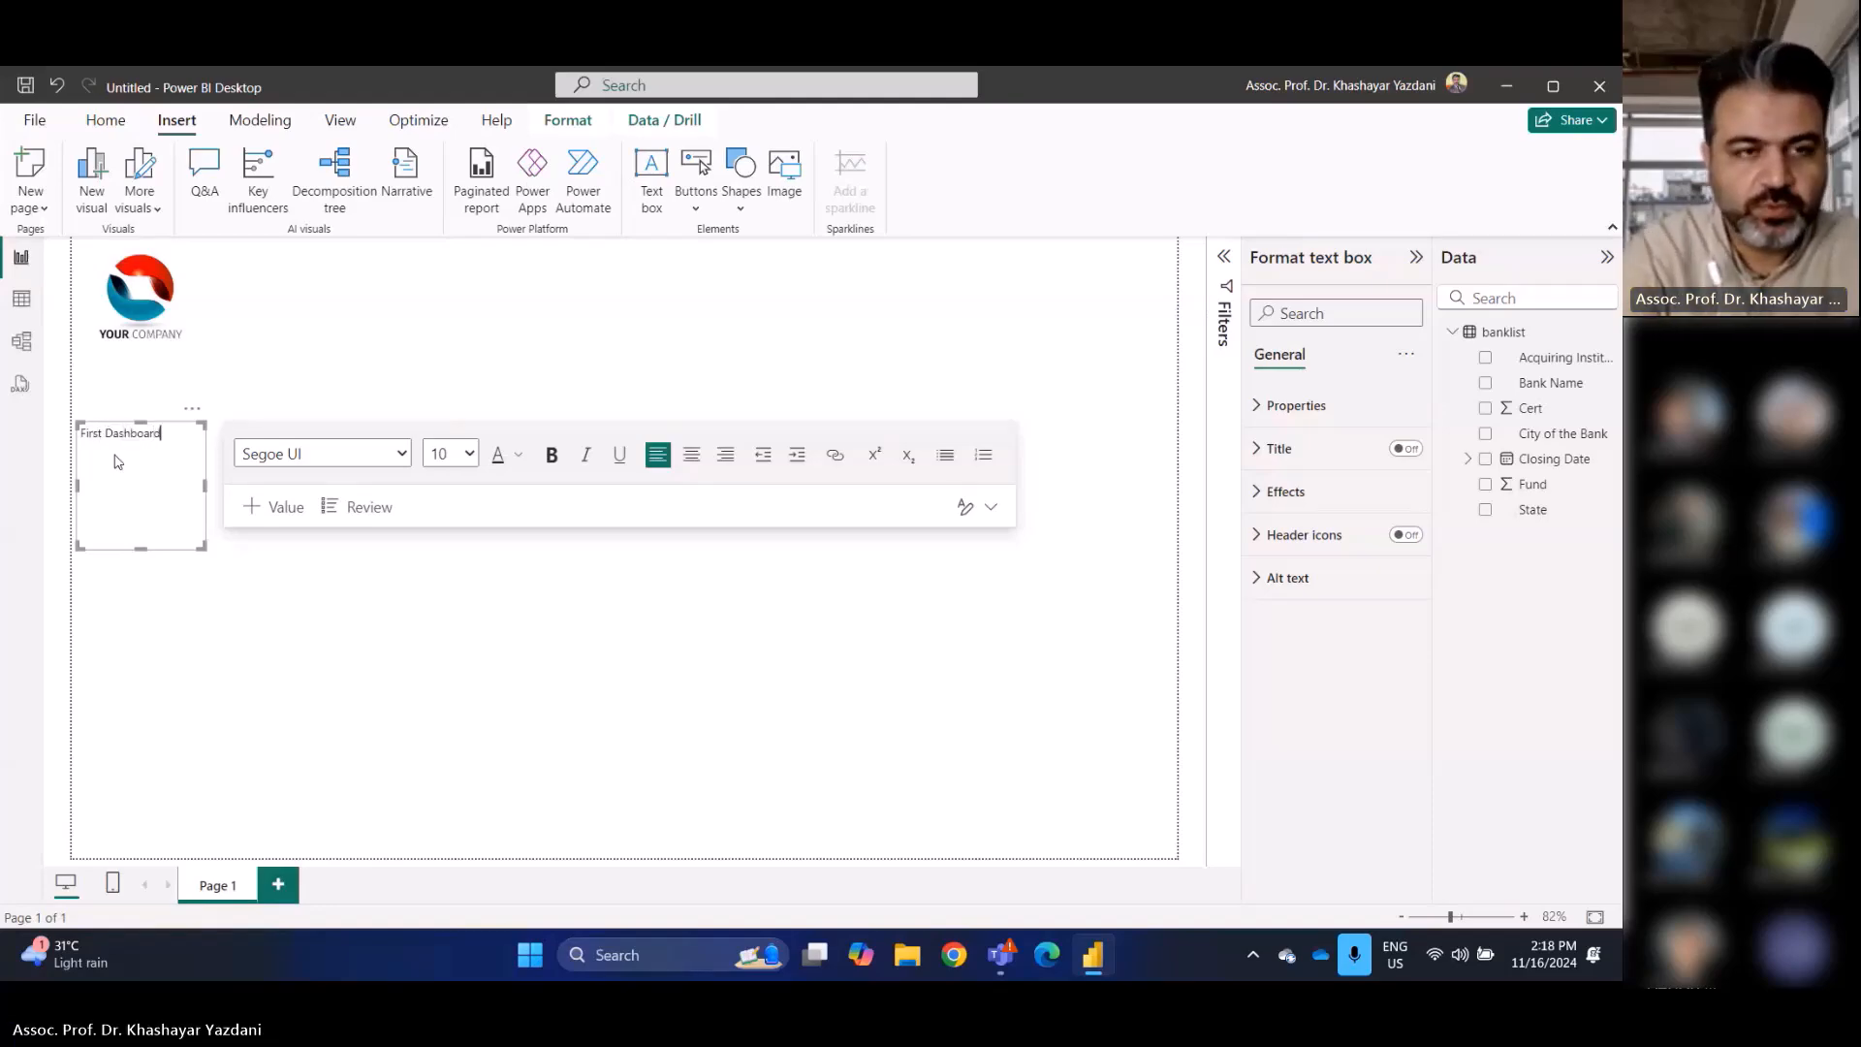
pyautogui.write(' in BI')
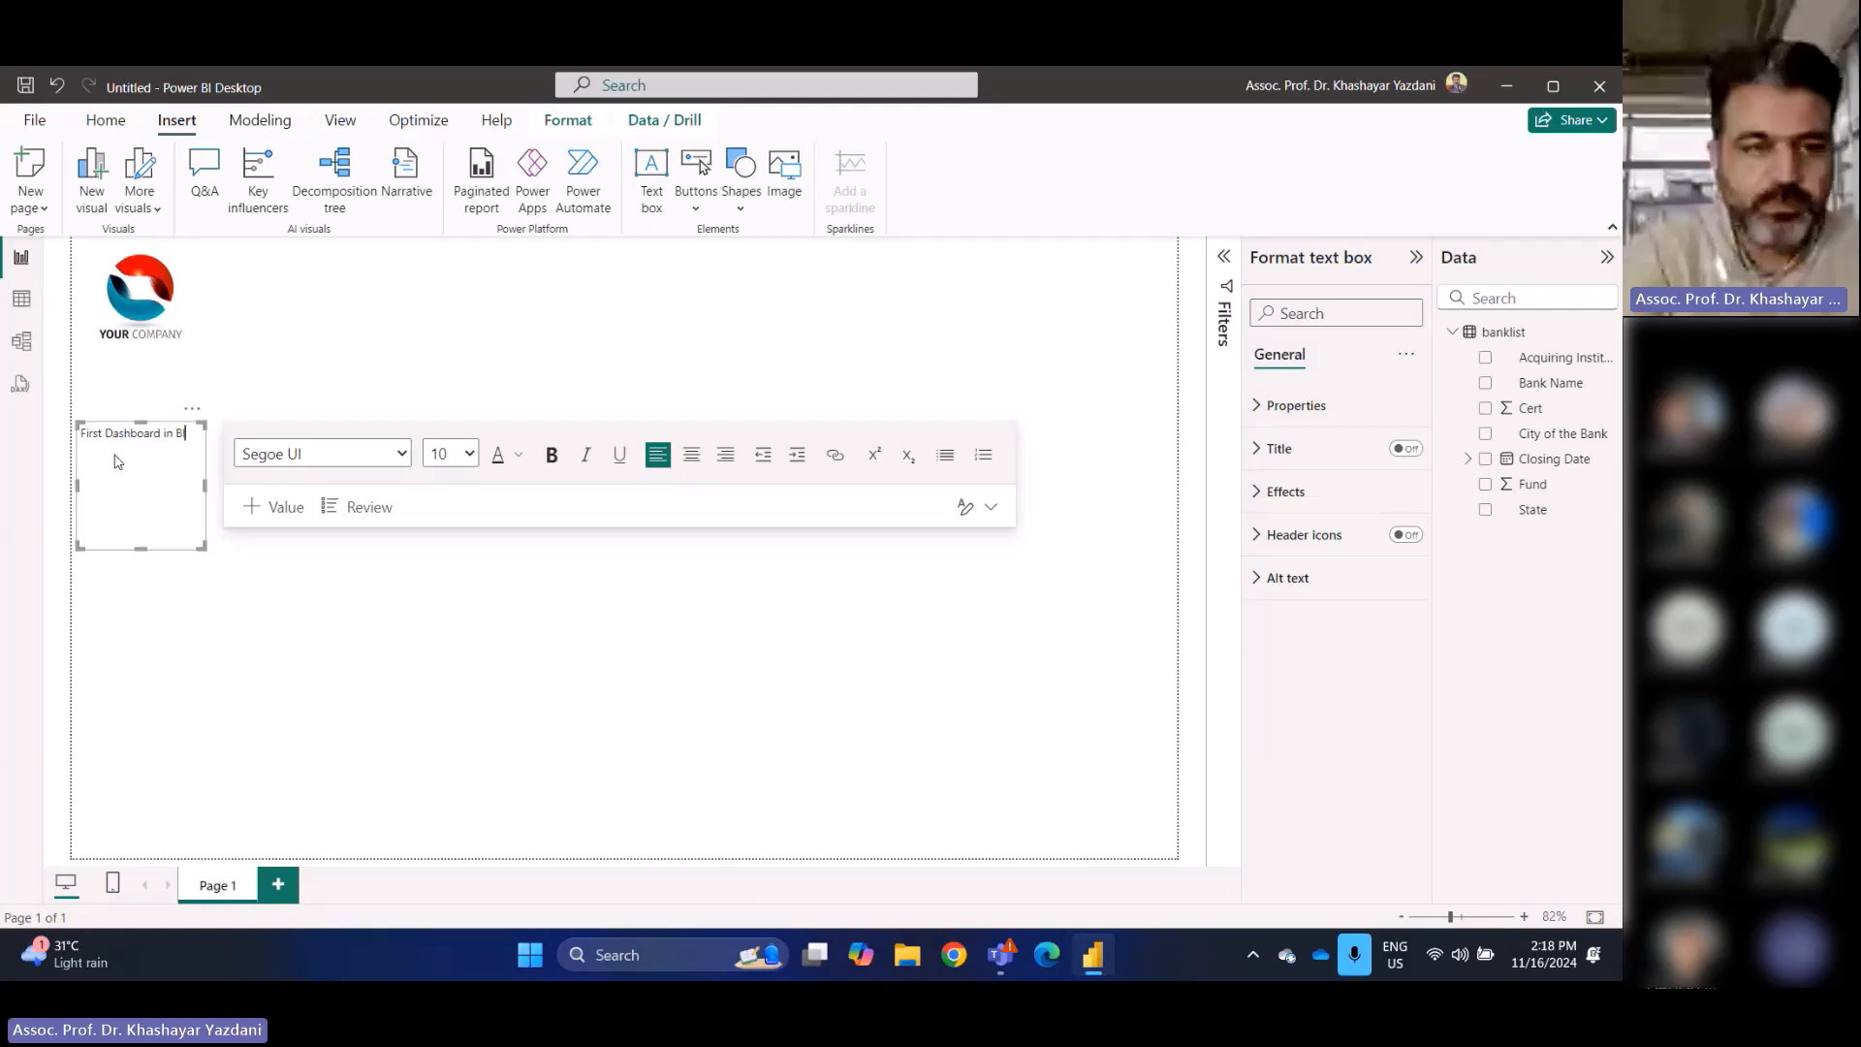
# Make the whole "First Dashboard in BI" title text bold with font size 24
pyautogui.hotkey('ctrl', 'a')
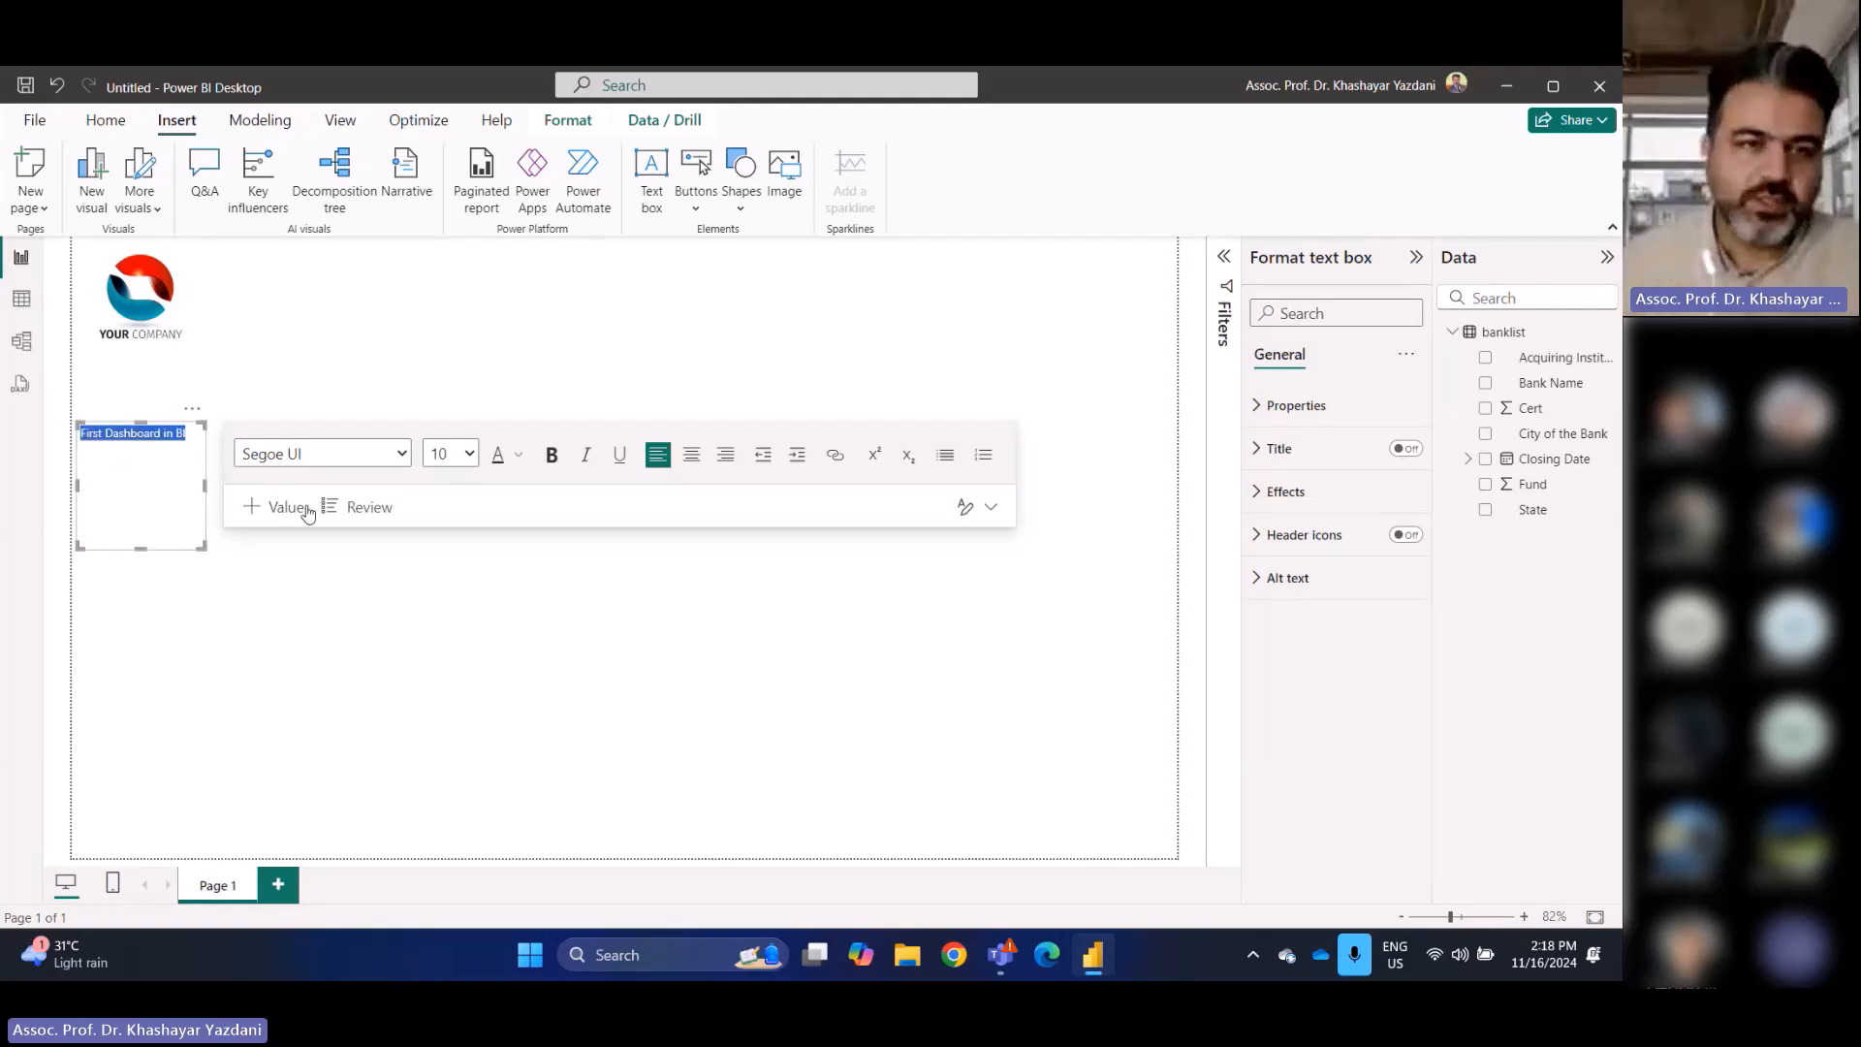
pyautogui.click(551, 455)
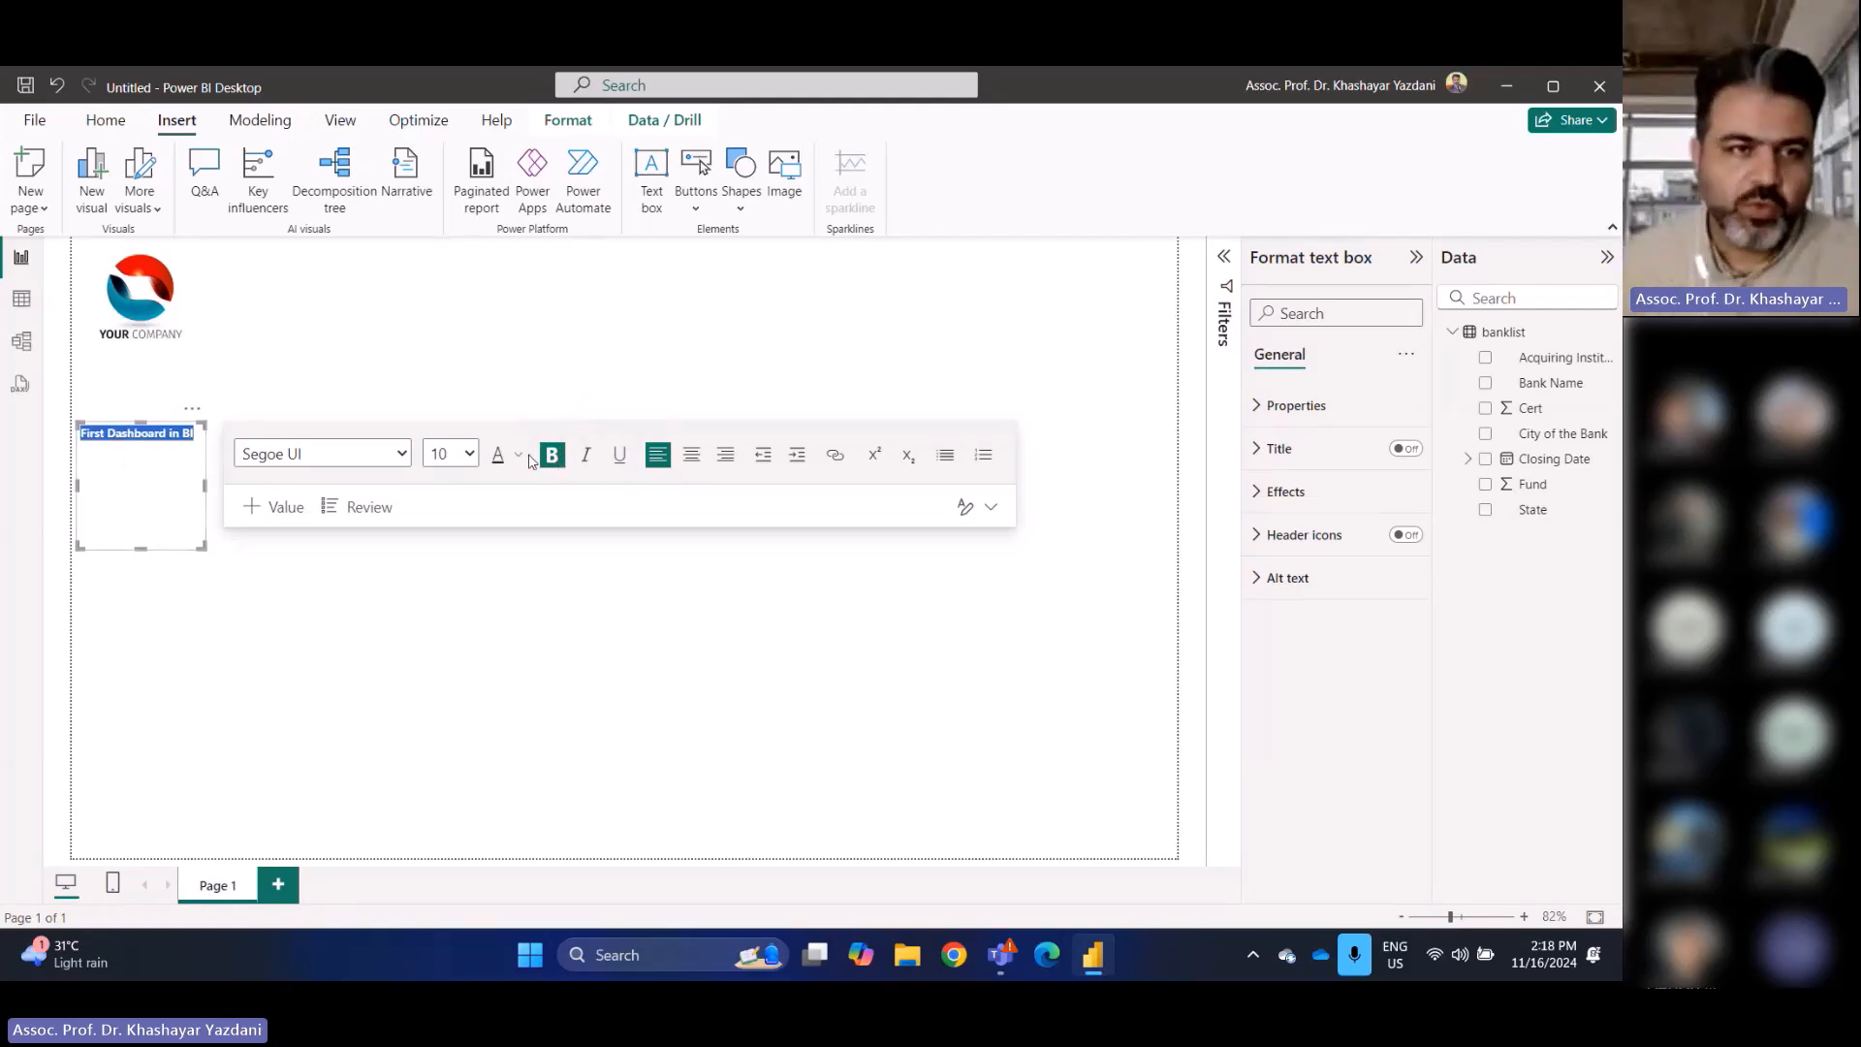
pyautogui.click(450, 455)
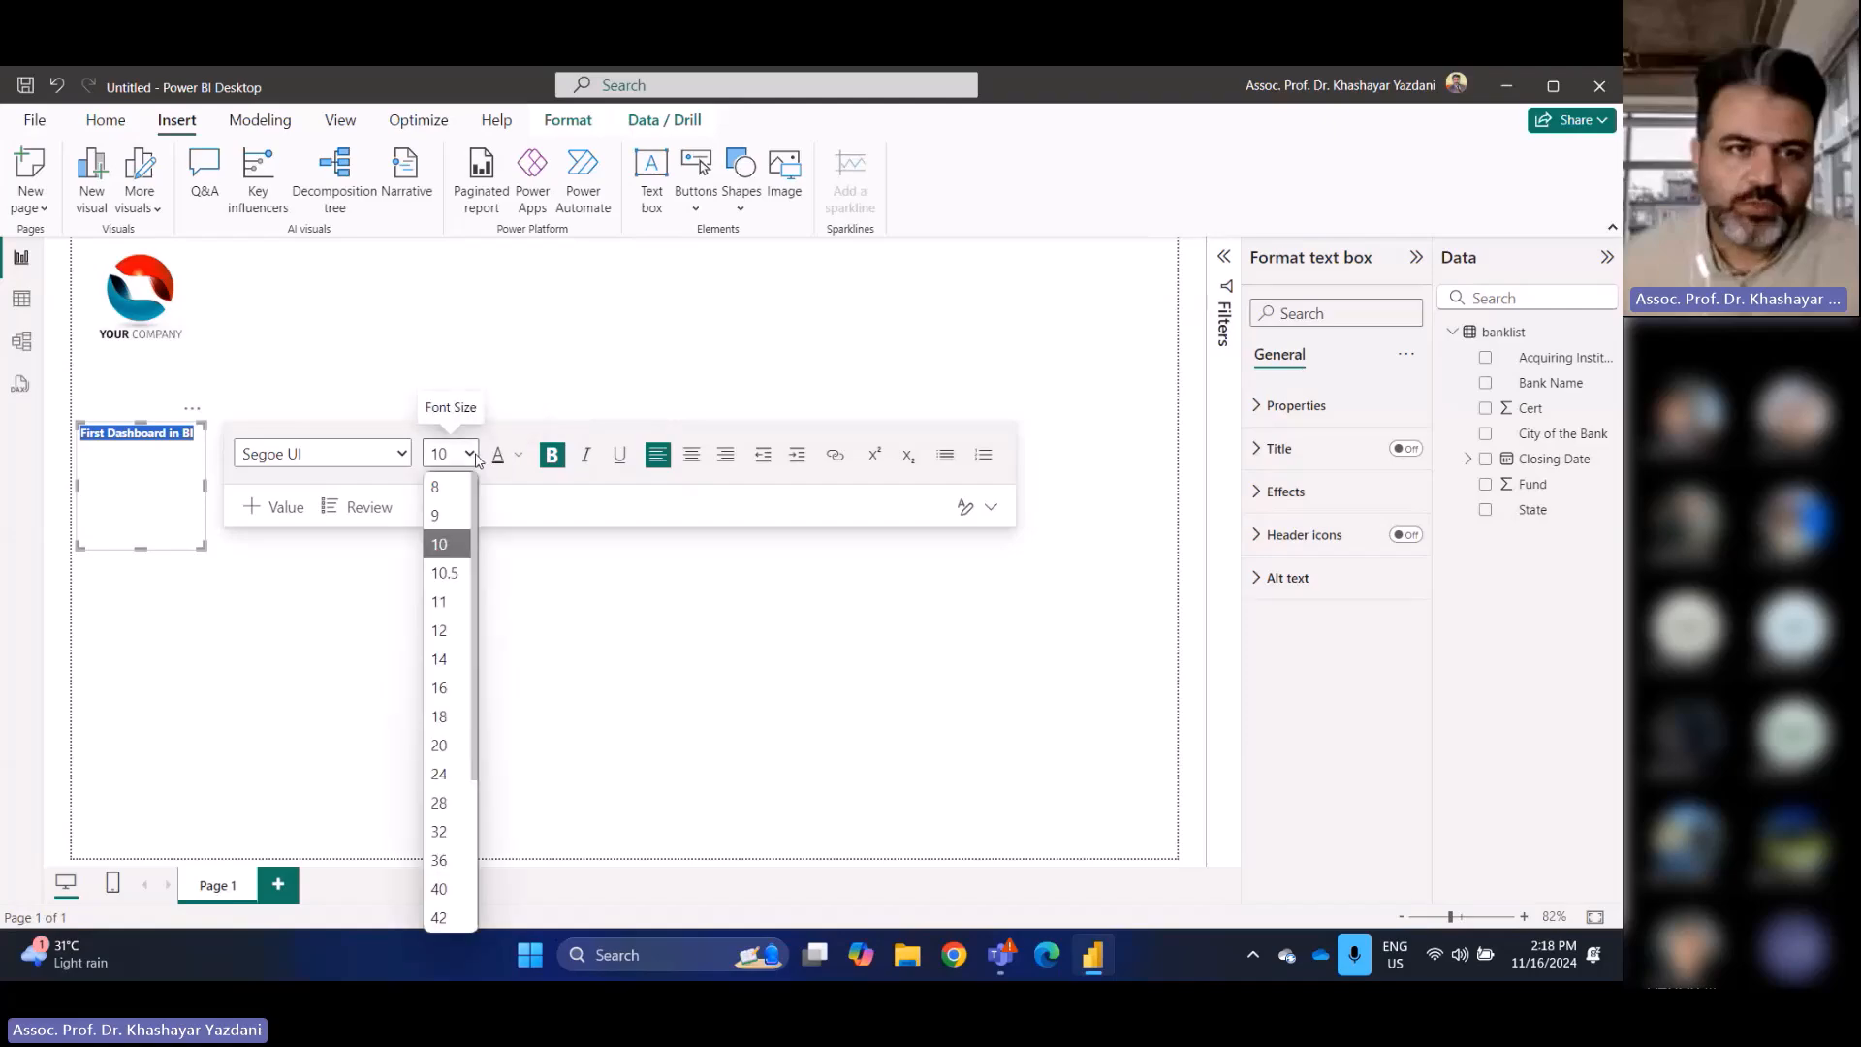
pyautogui.click(441, 774)
# Widen the title text box to fit its text on one line, reduce its height, and place it beside the logo
pyautogui.moveTo(204, 484); pyautogui.dragTo(392, 494)
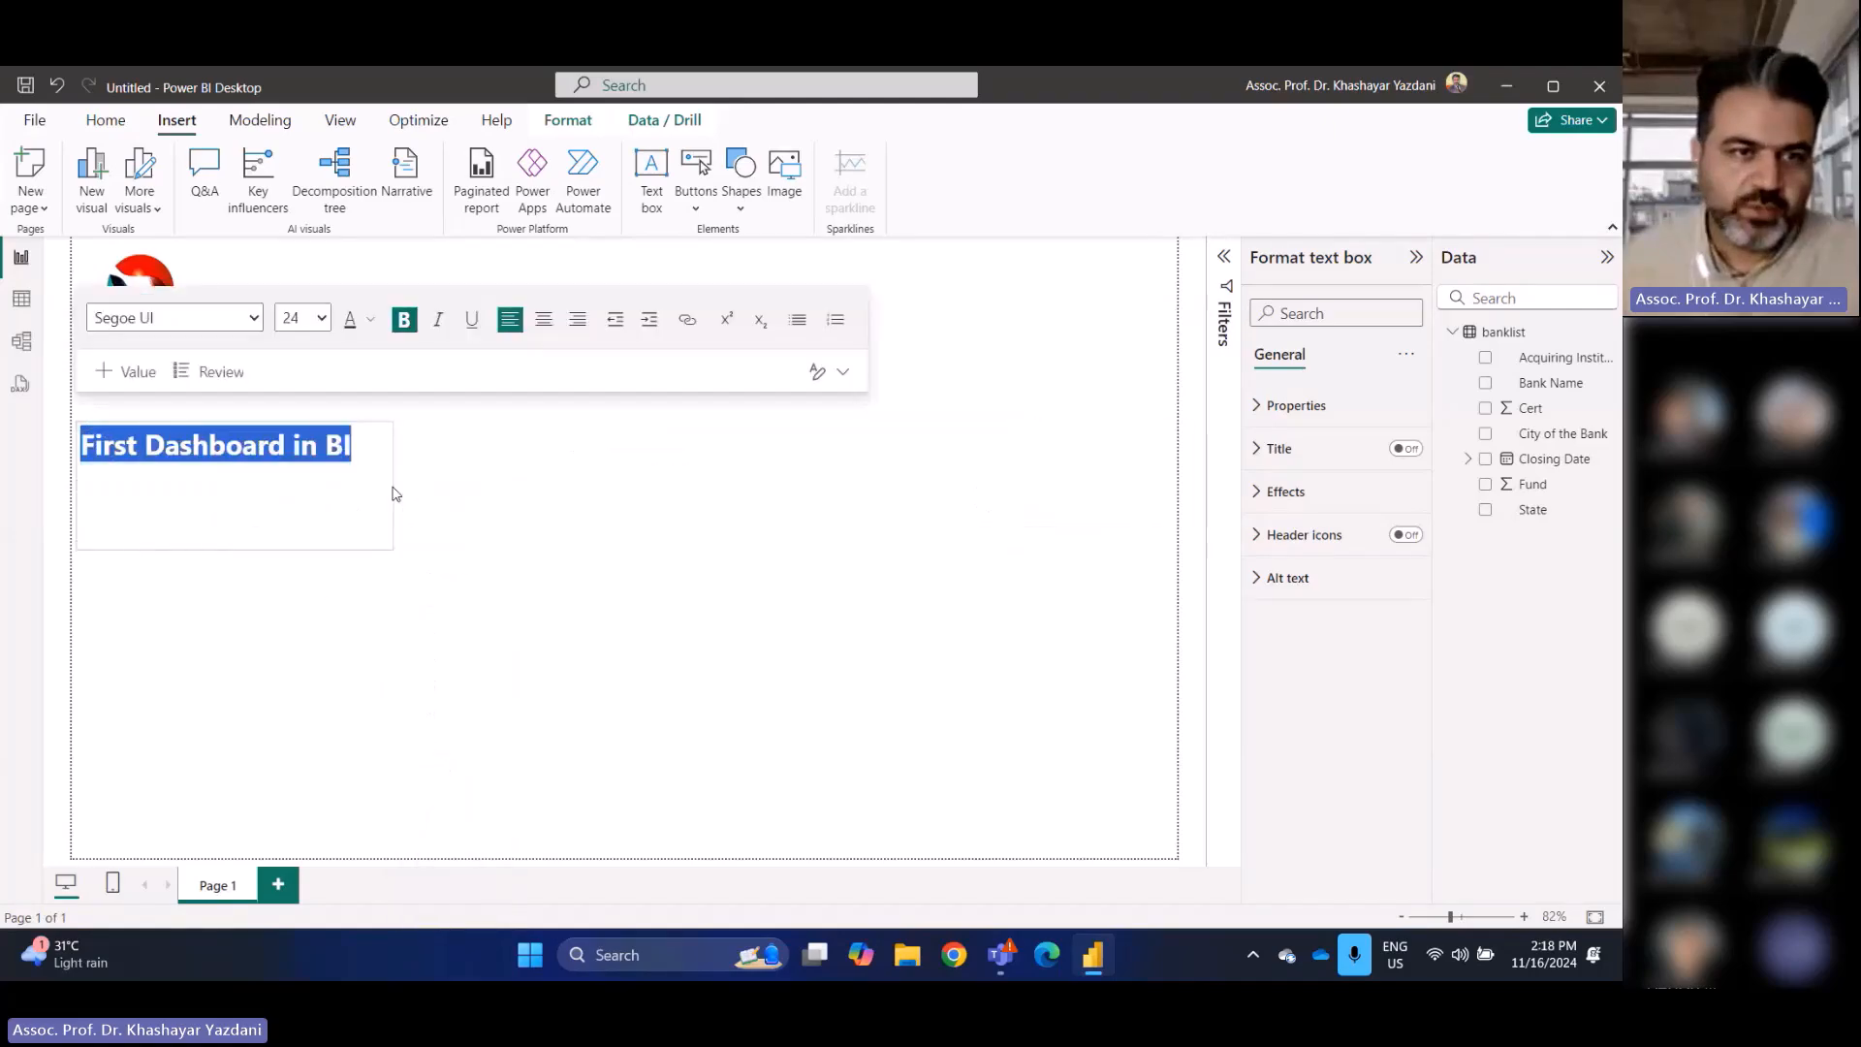
pyautogui.click(237, 553)
pyautogui.click(240, 521)
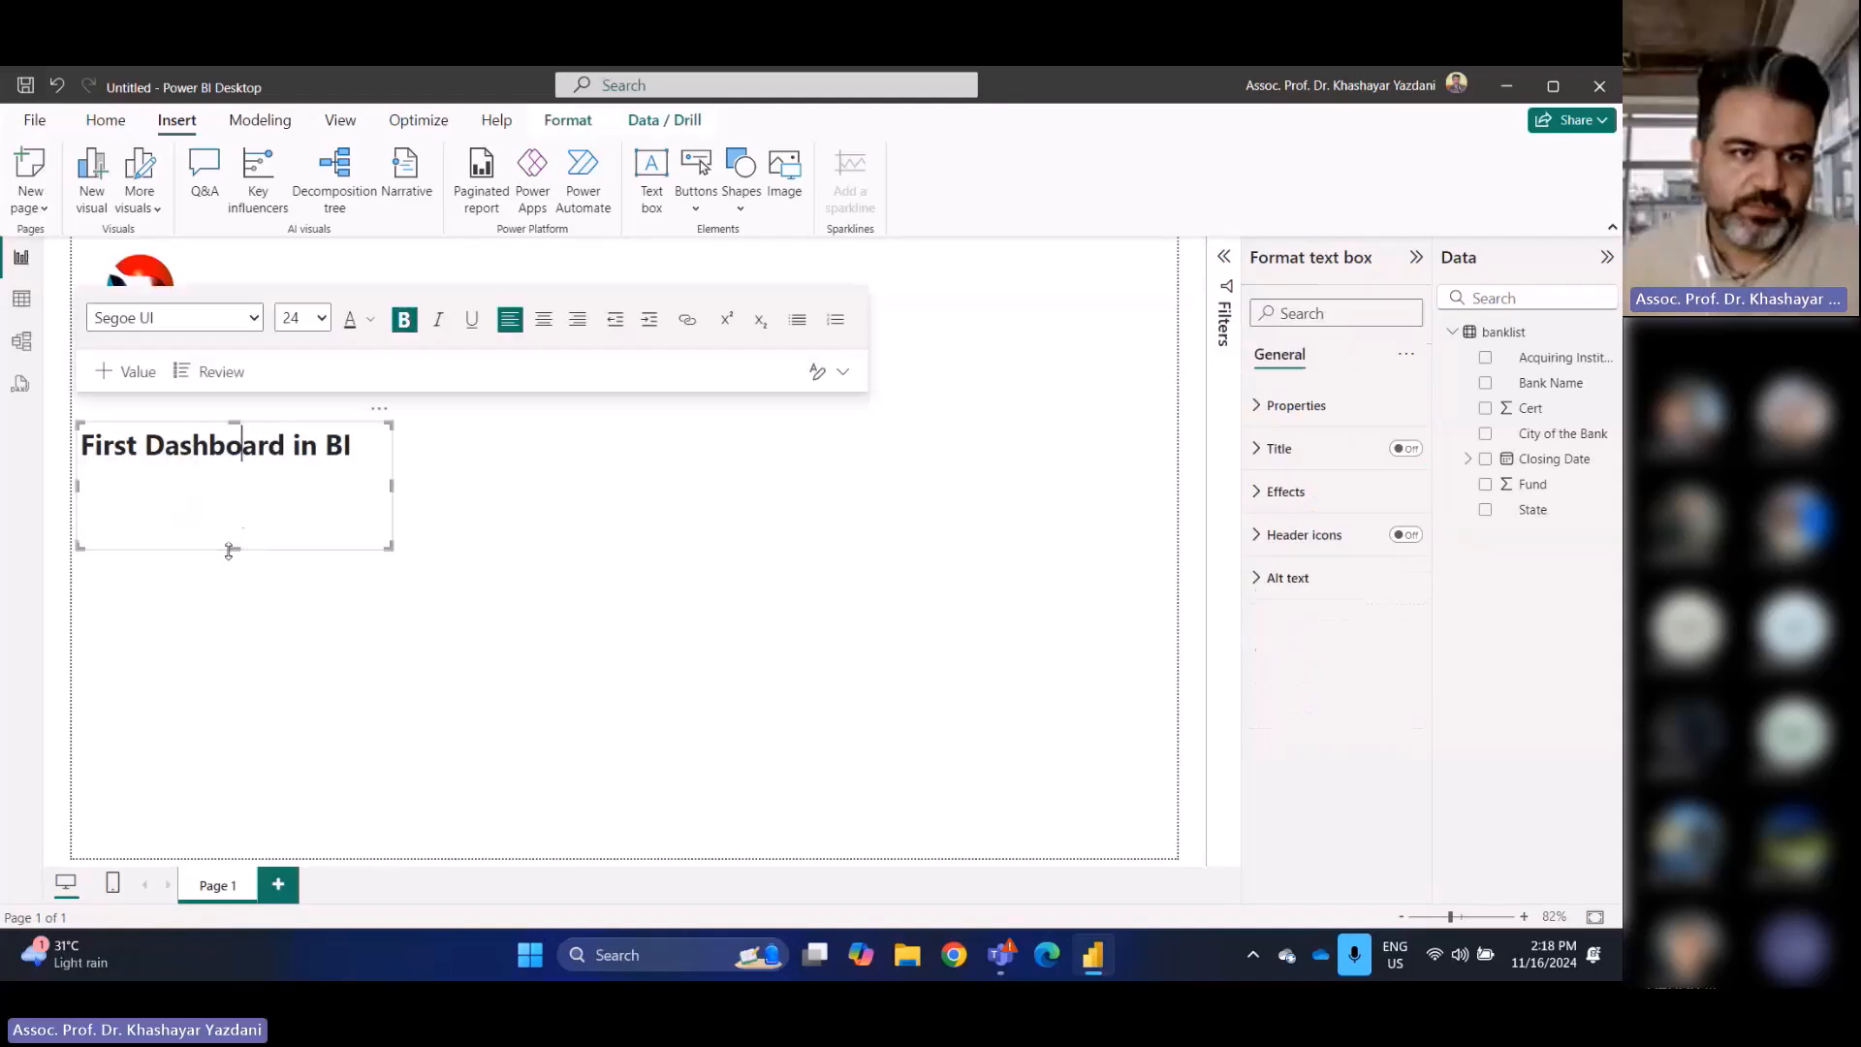
pyautogui.moveTo(236, 548); pyautogui.dragTo(250, 482)
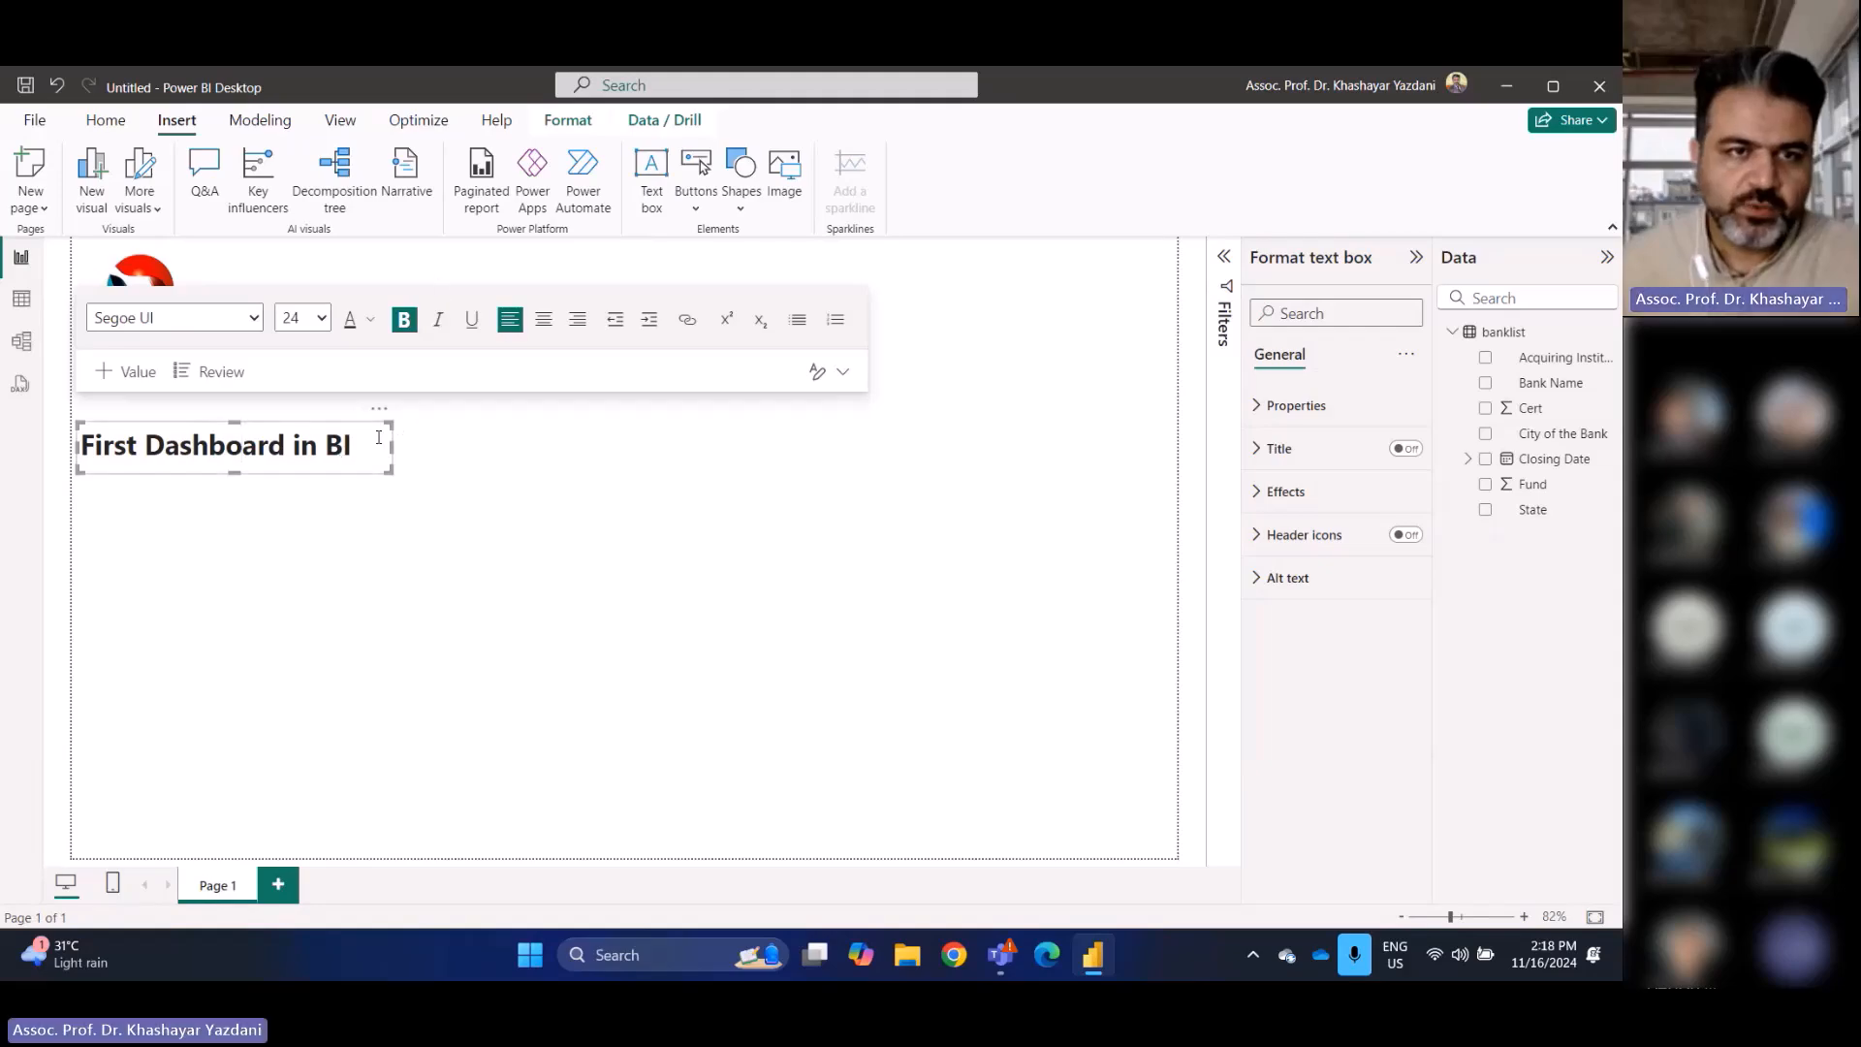
pyautogui.moveTo(392, 442); pyautogui.dragTo(513, 294)
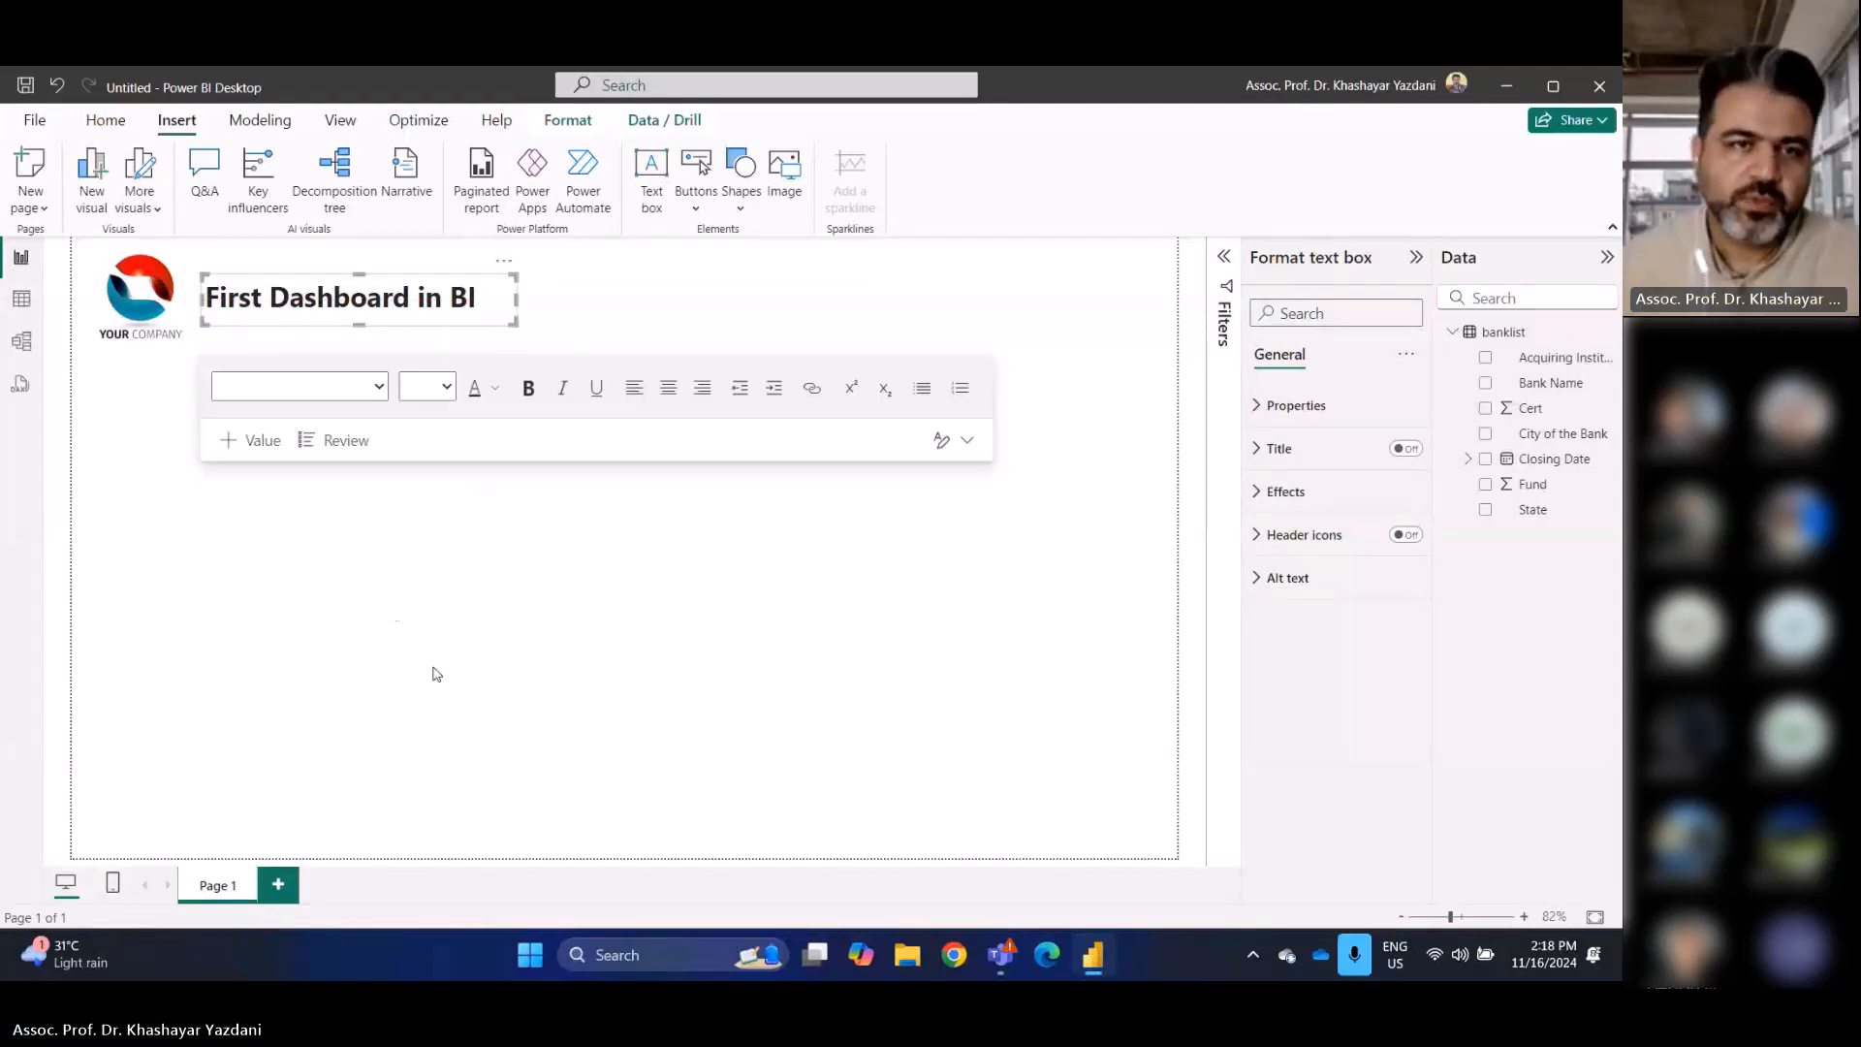
pyautogui.click(477, 632)
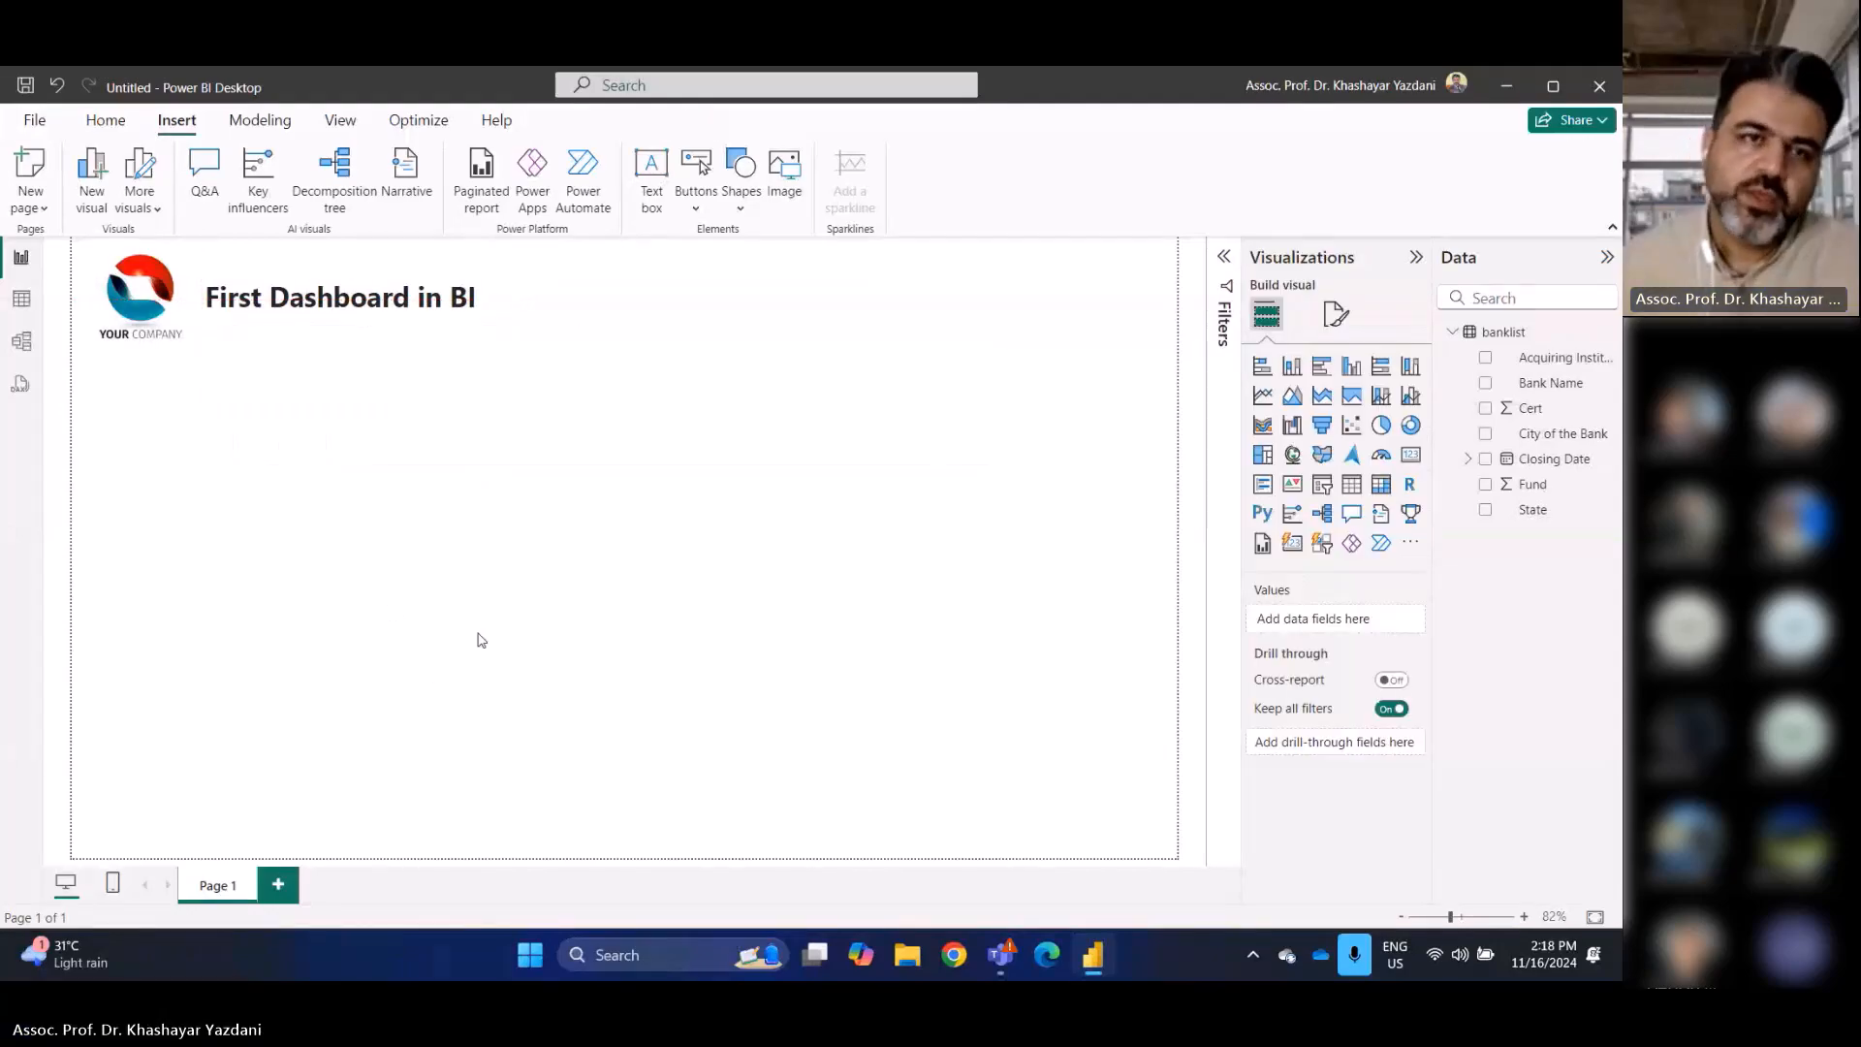
# Insert a rectangle beside the title, stretch it to the page's right edge, and make two stacked half-height bars from it
pyautogui.click(742, 199)
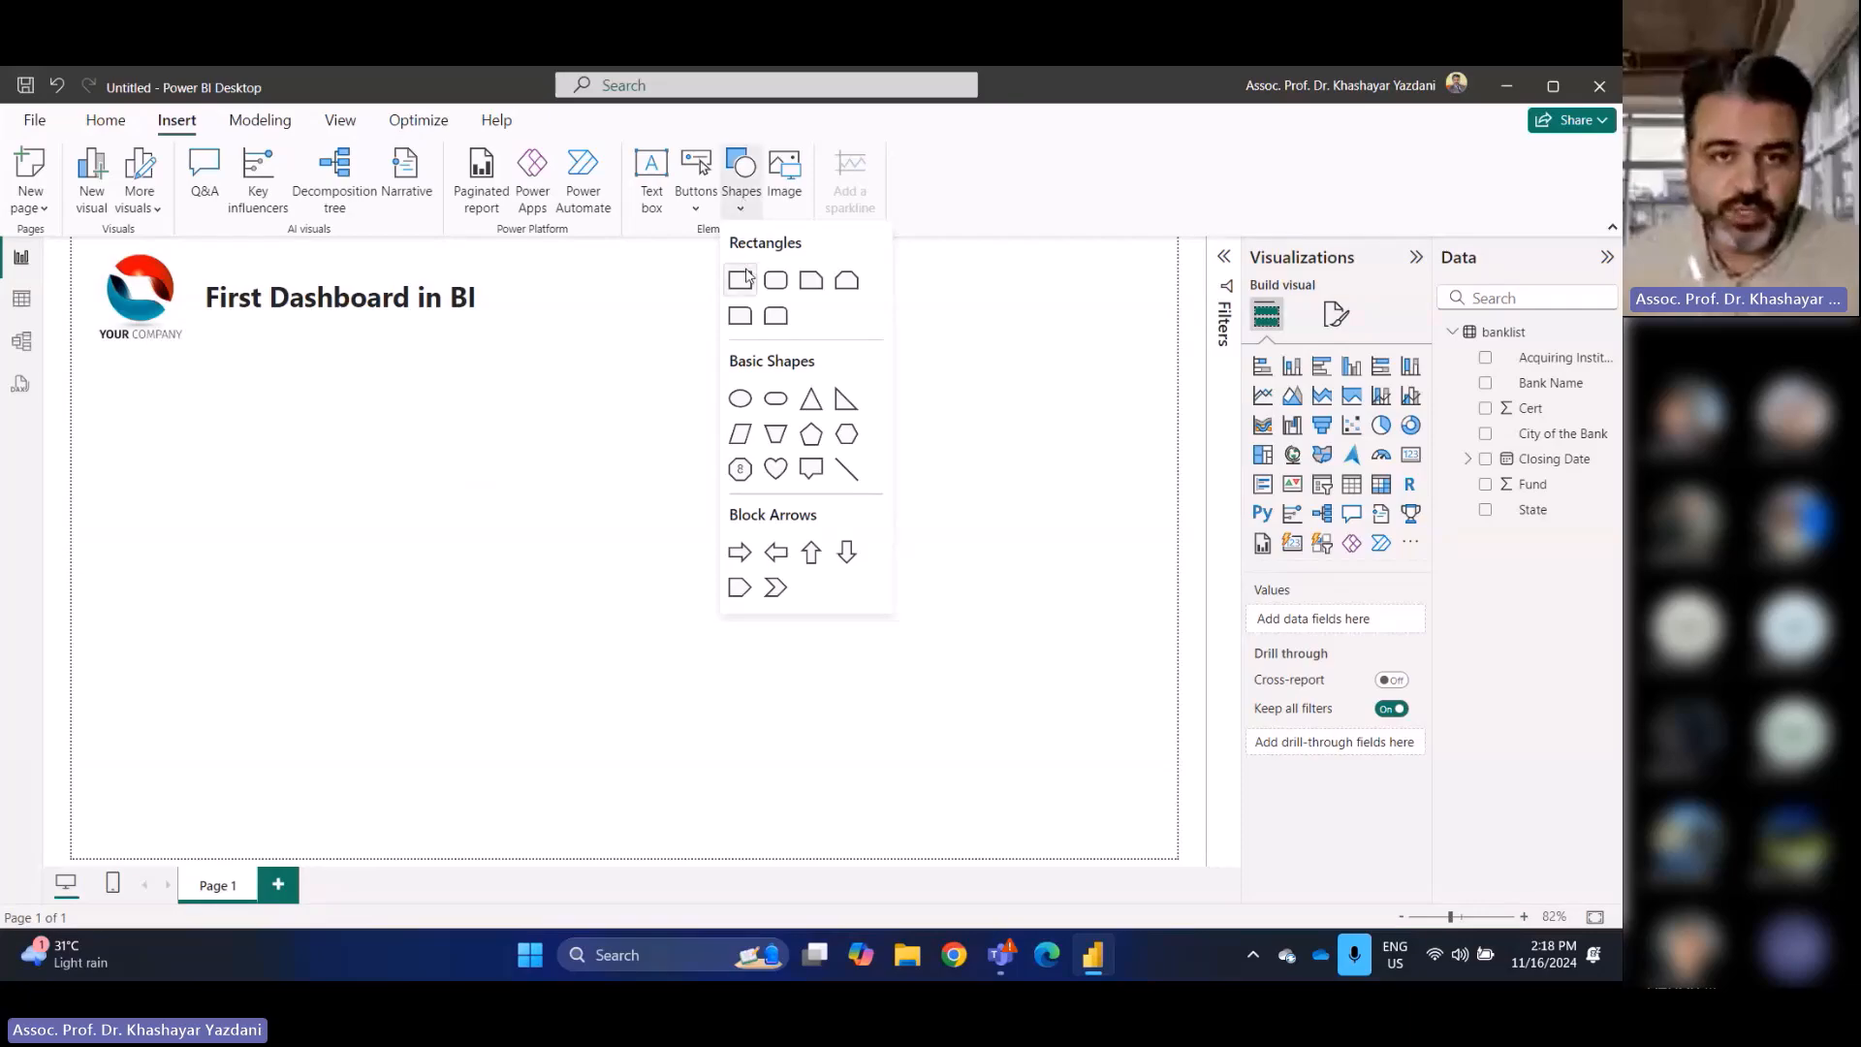
pyautogui.click(747, 289)
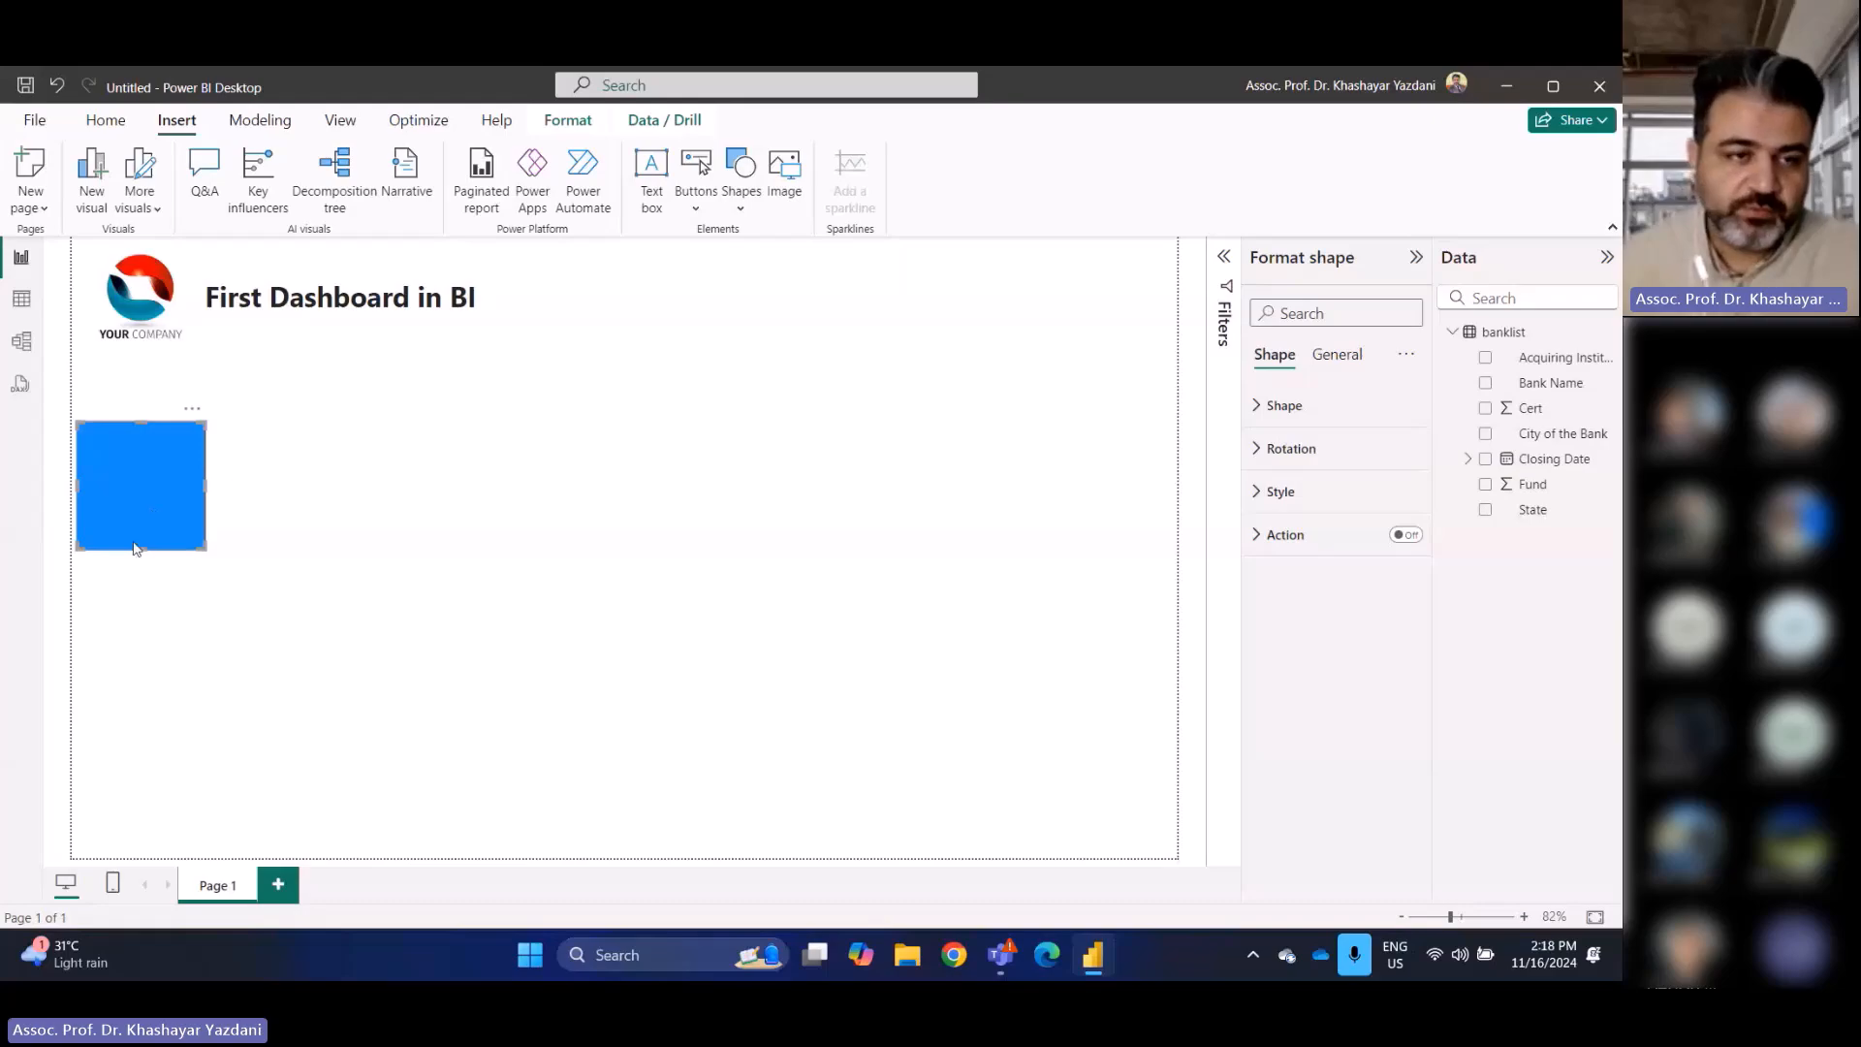
pyautogui.moveTo(146, 544); pyautogui.dragTo(559, 340)
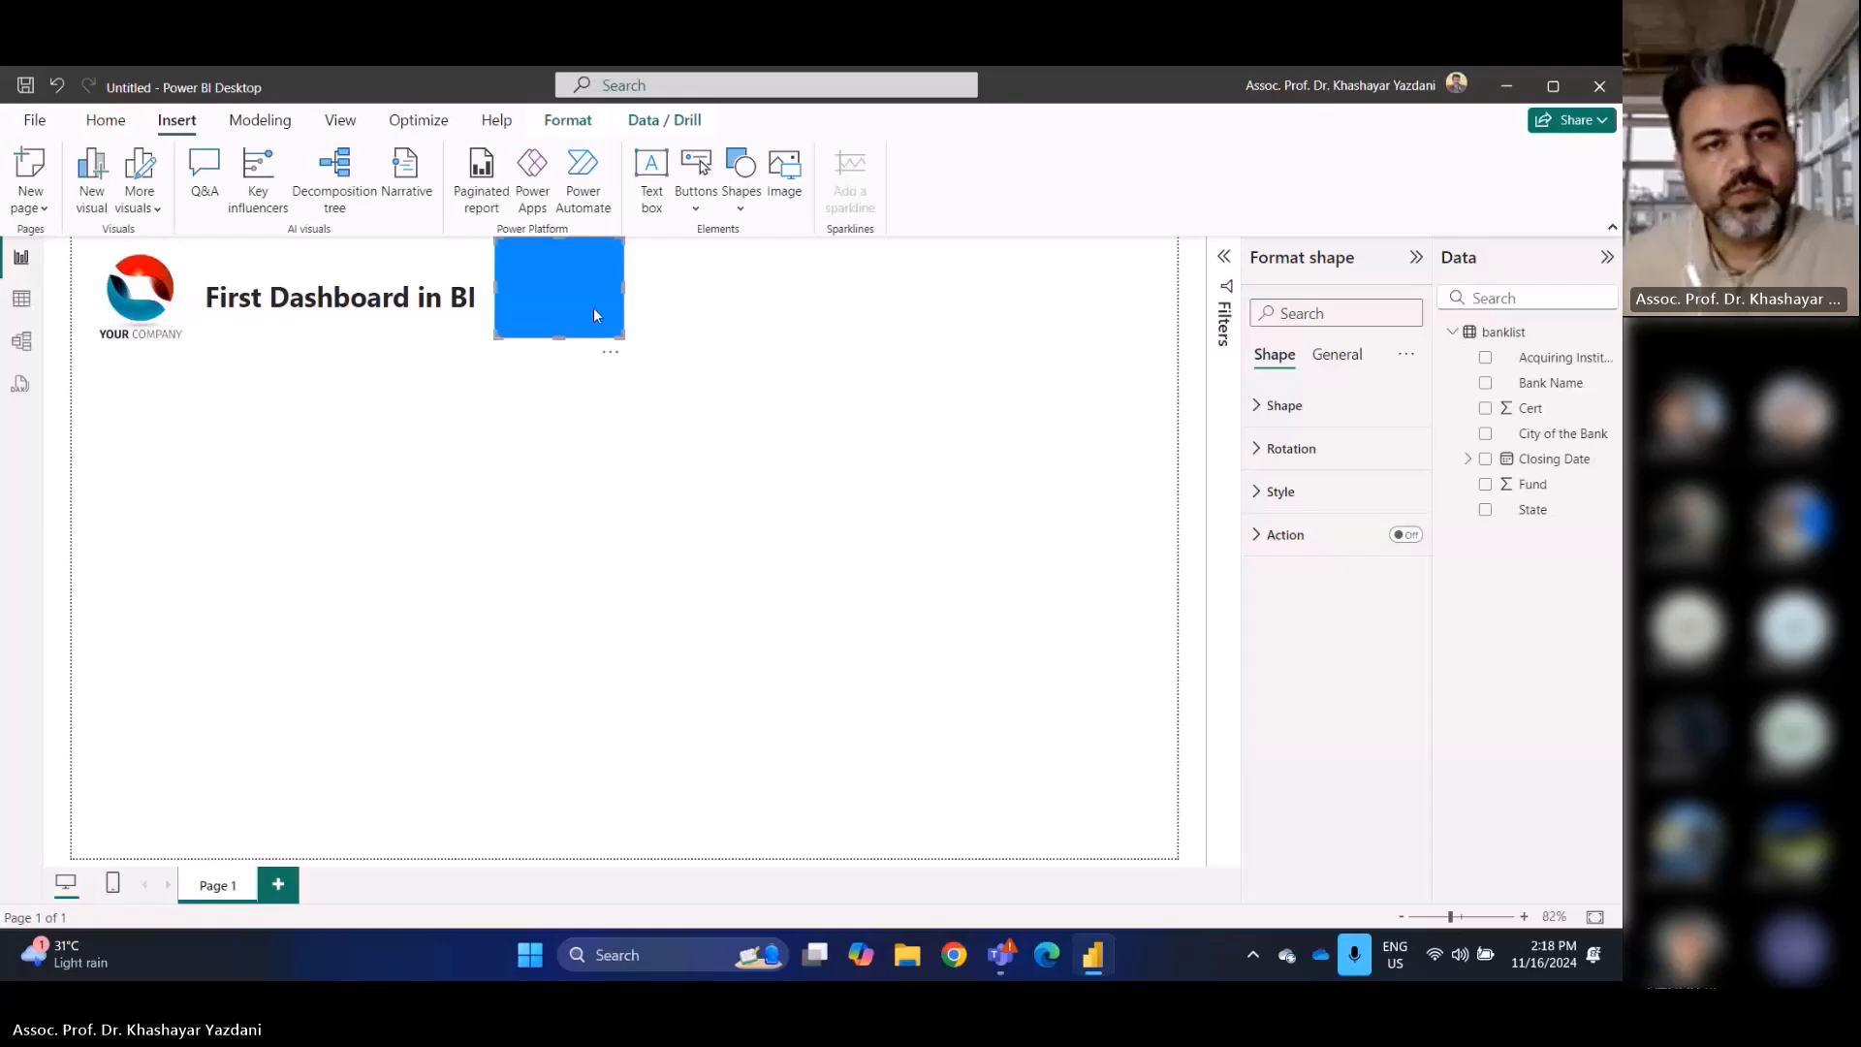
pyautogui.moveTo(623, 286); pyautogui.dragTo(1176, 287)
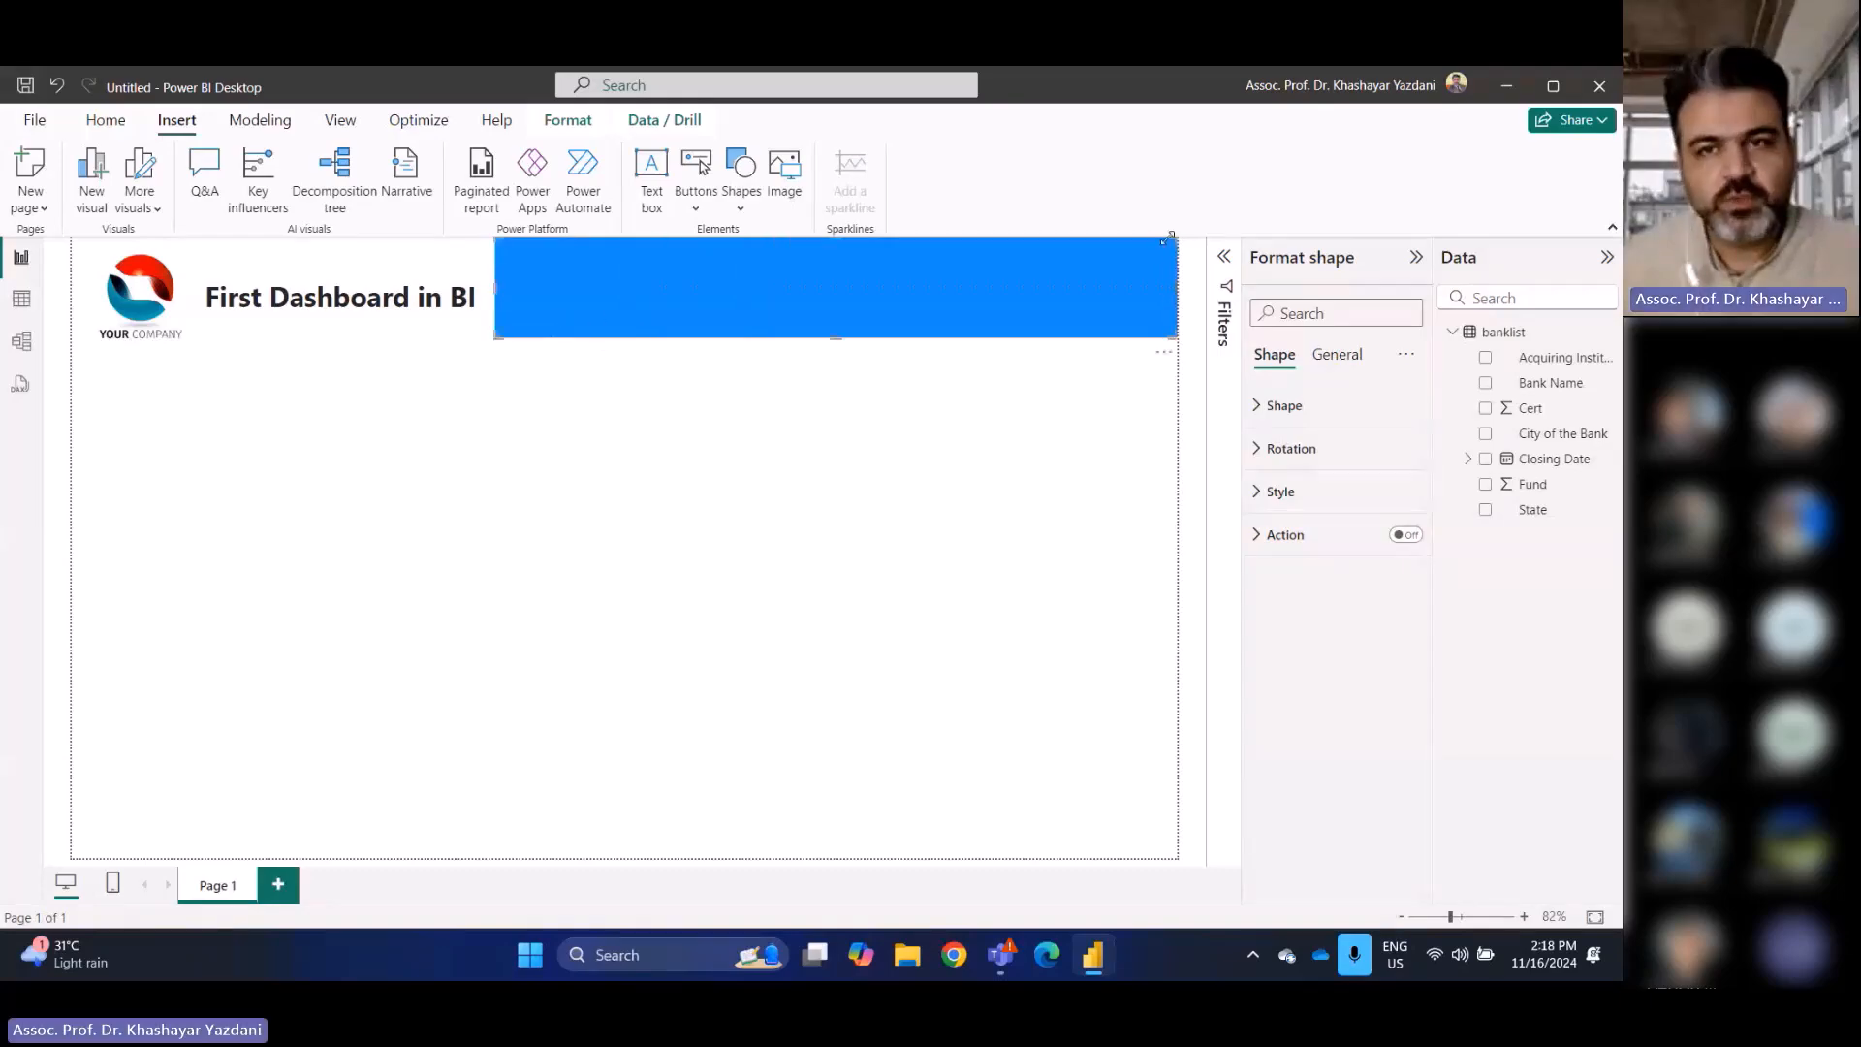
pyautogui.moveTo(838, 338)
pyautogui.mouseDown()
pyautogui.moveTo(830, 284)
pyautogui.moveTo(818, 316)
pyautogui.mouseUp()
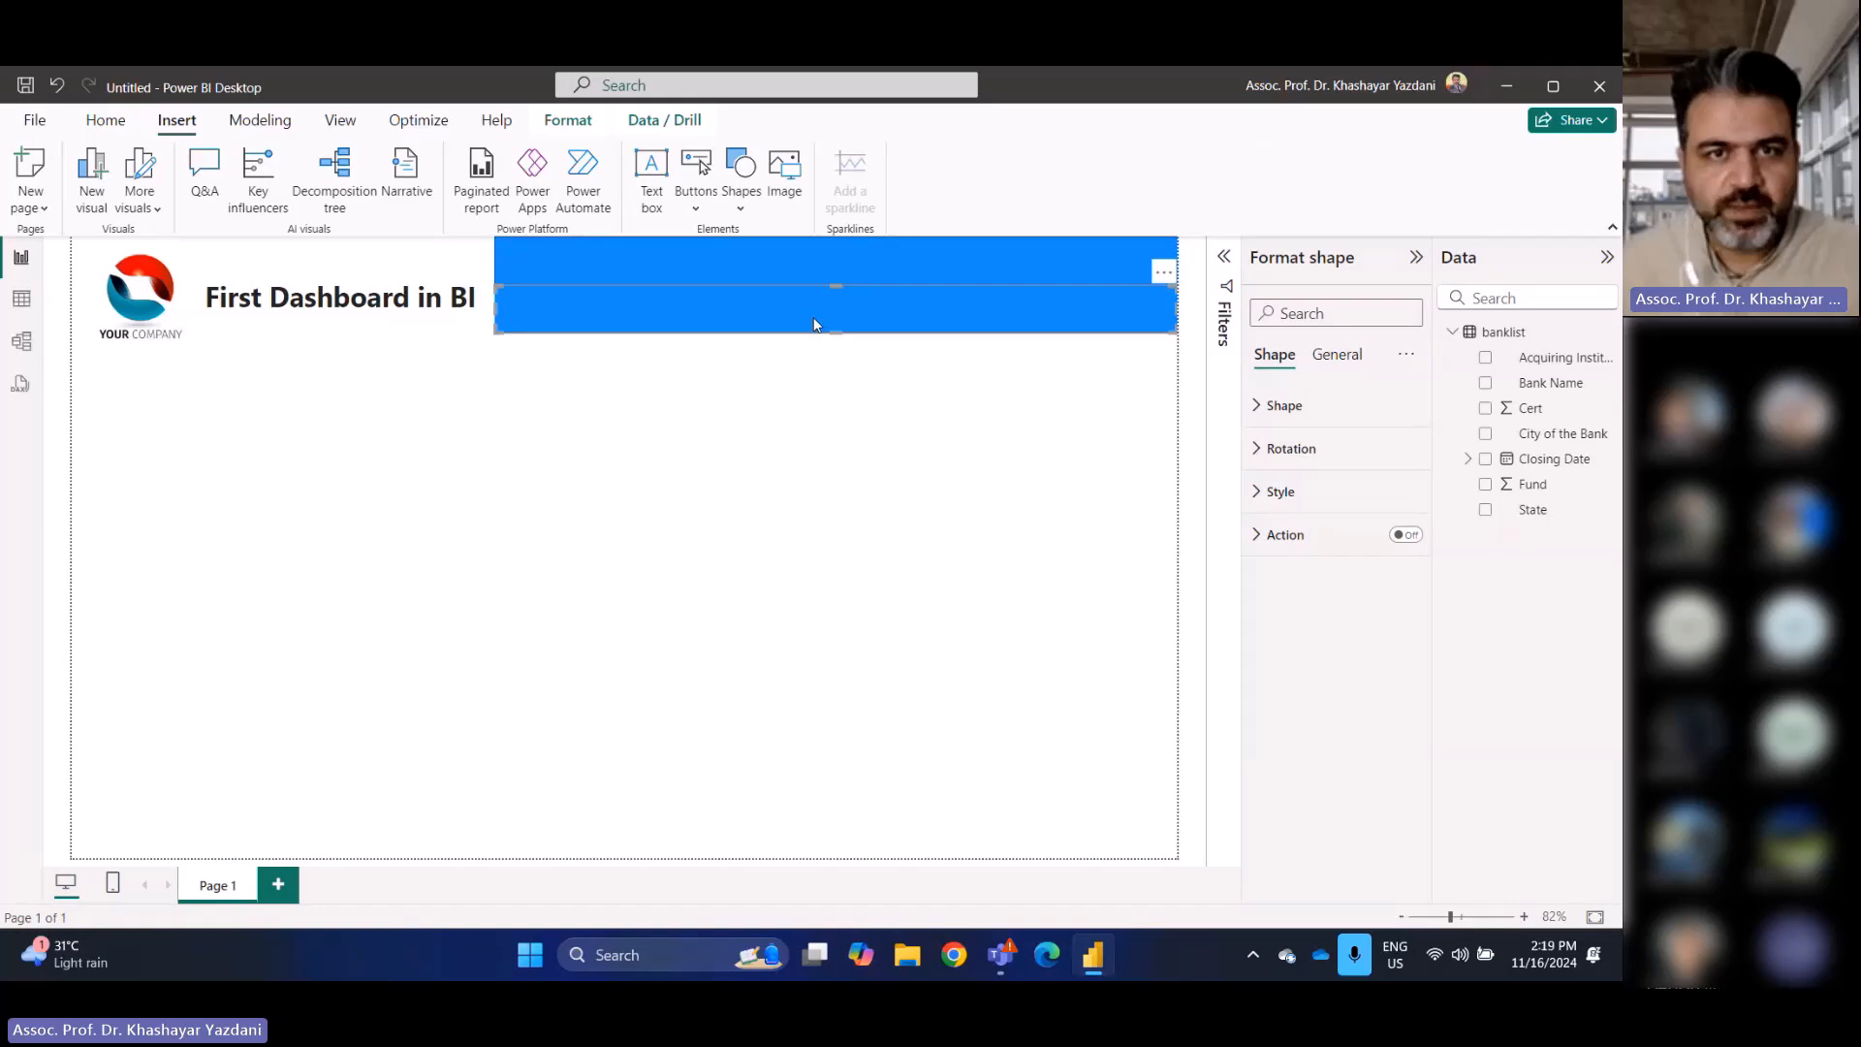
# Set the lower bar's fill colour to purple
pyautogui.click(1343, 355)
pyautogui.click(1276, 356)
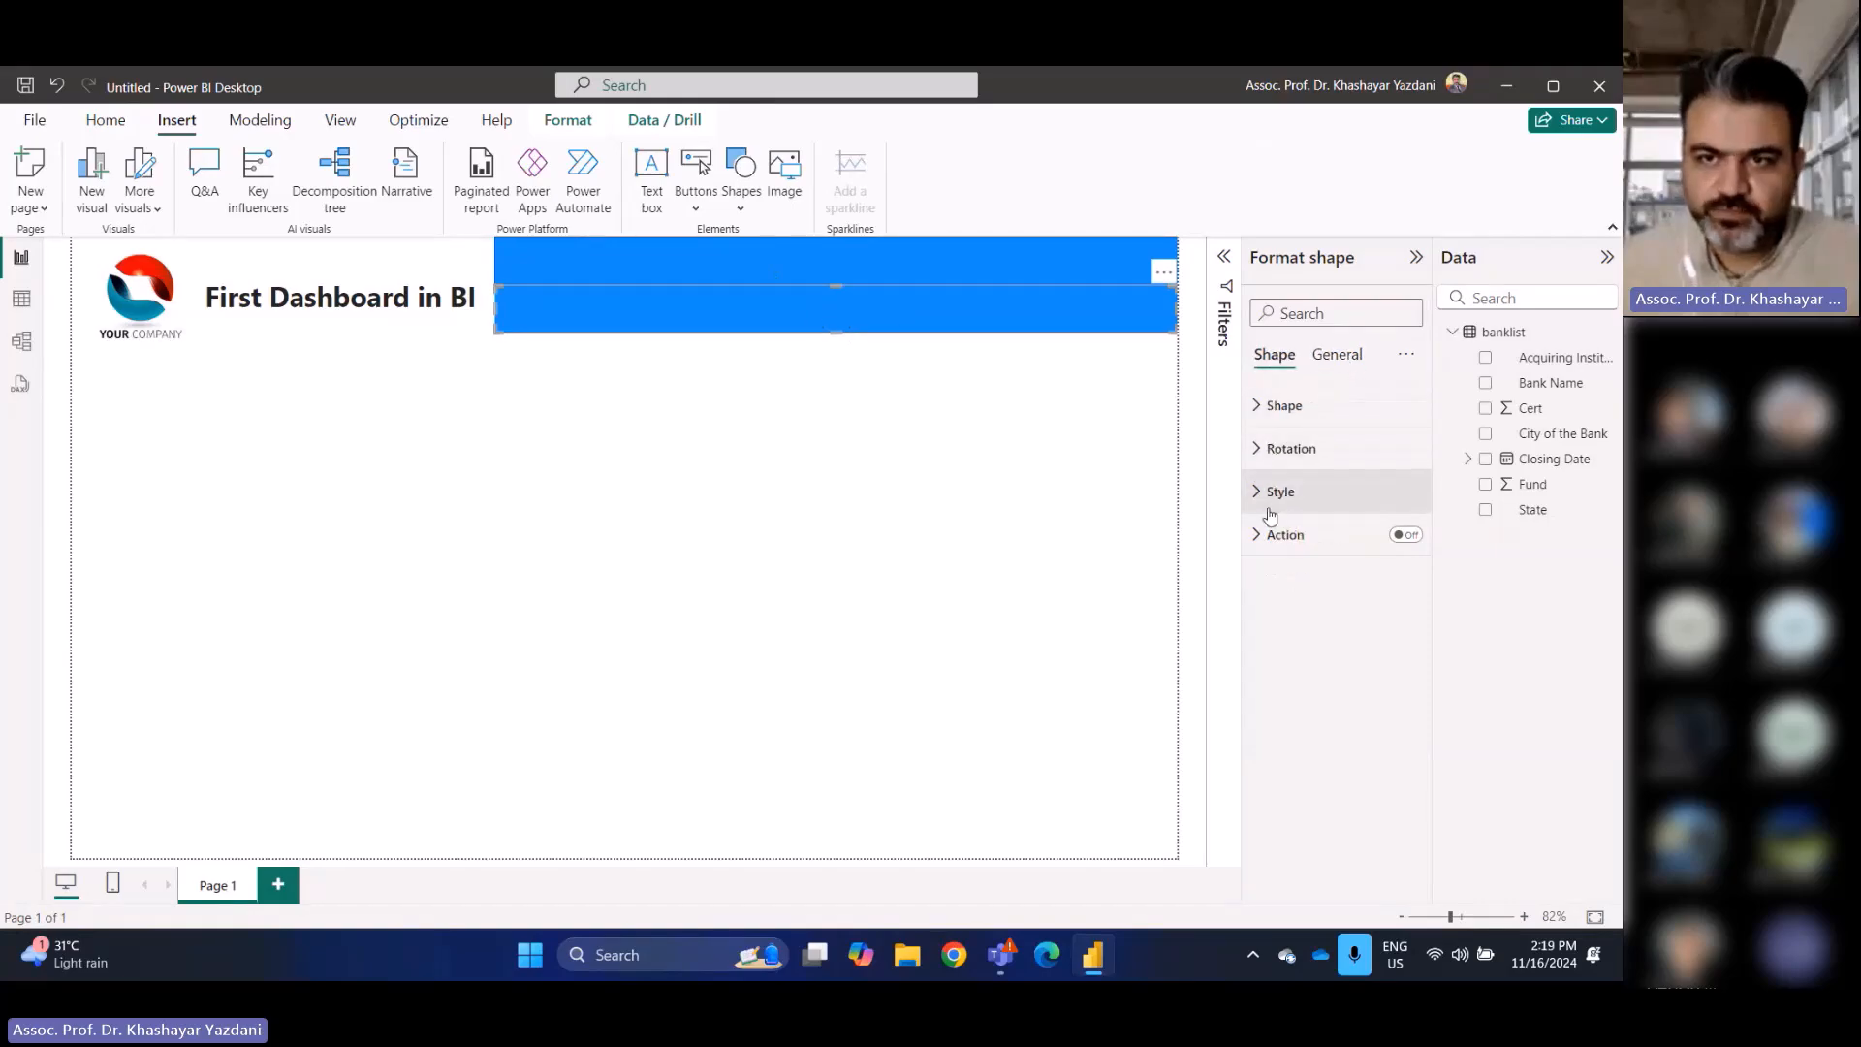
pyautogui.click(1284, 450)
pyautogui.click(1284, 409)
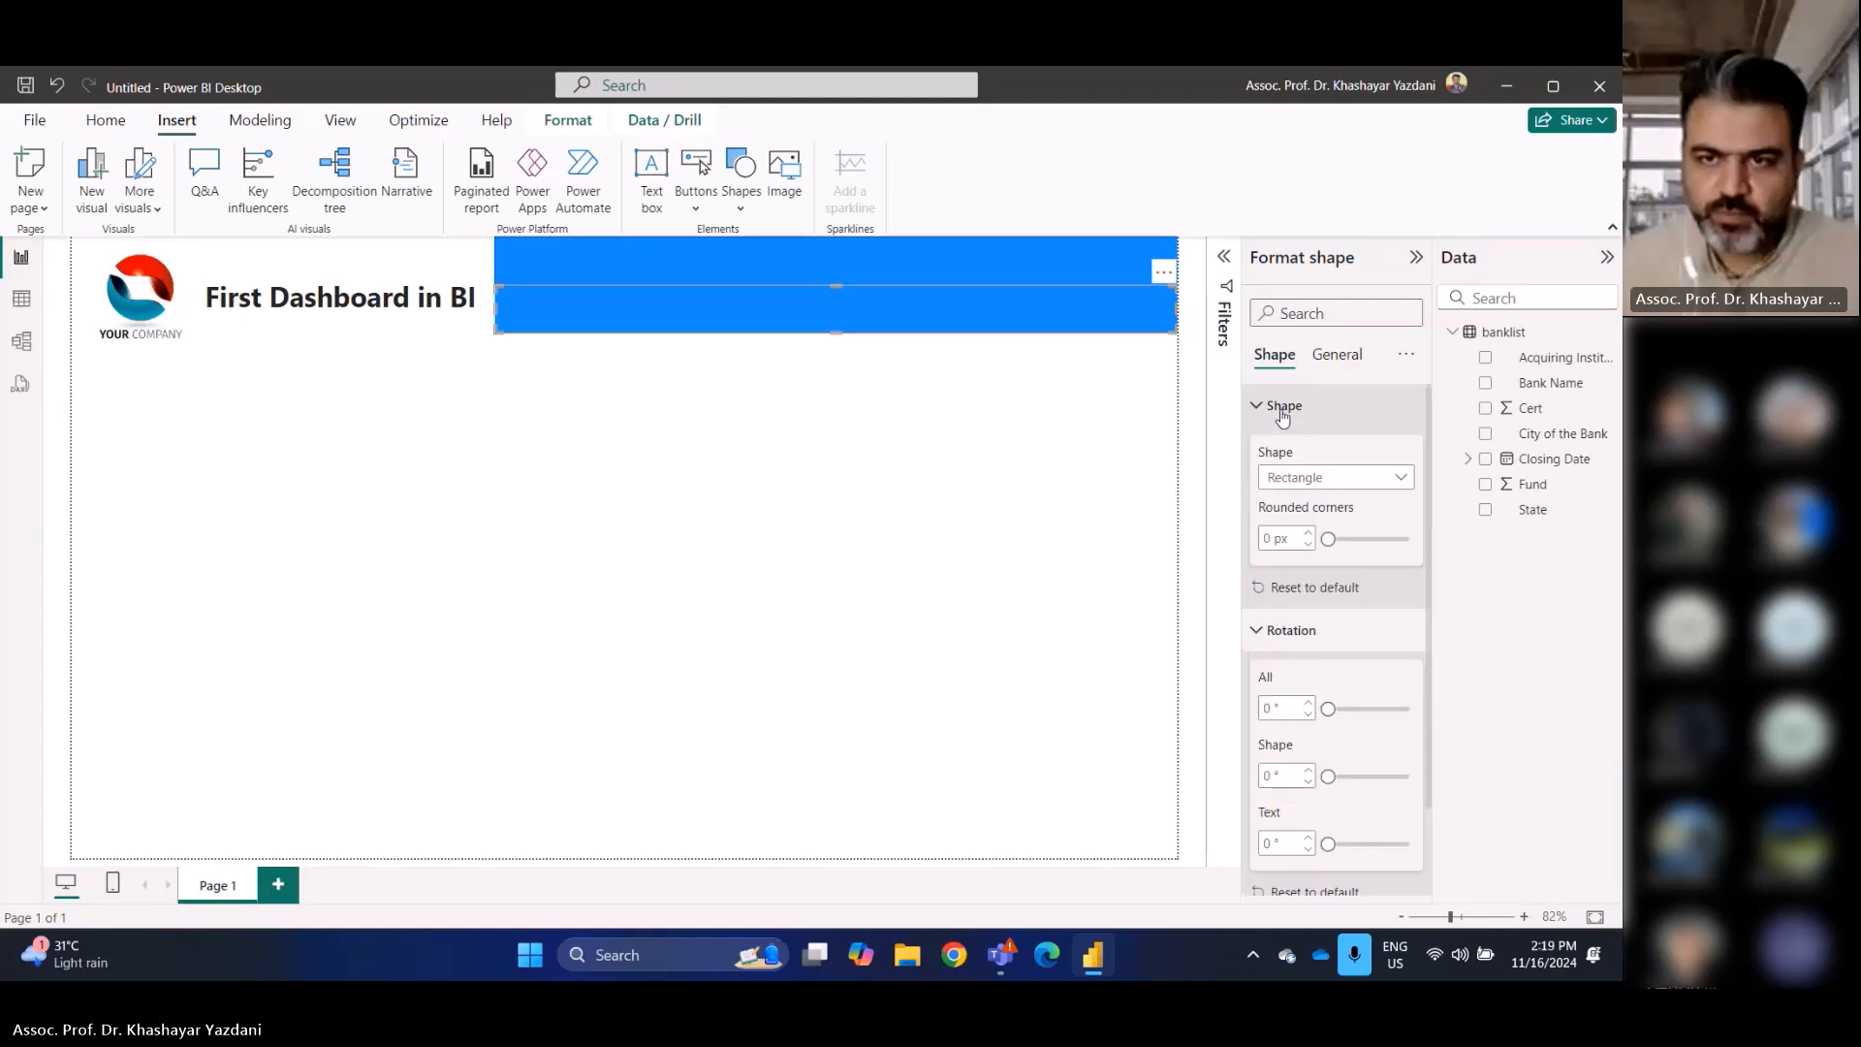
pyautogui.click(1284, 409)
pyautogui.click(1286, 451)
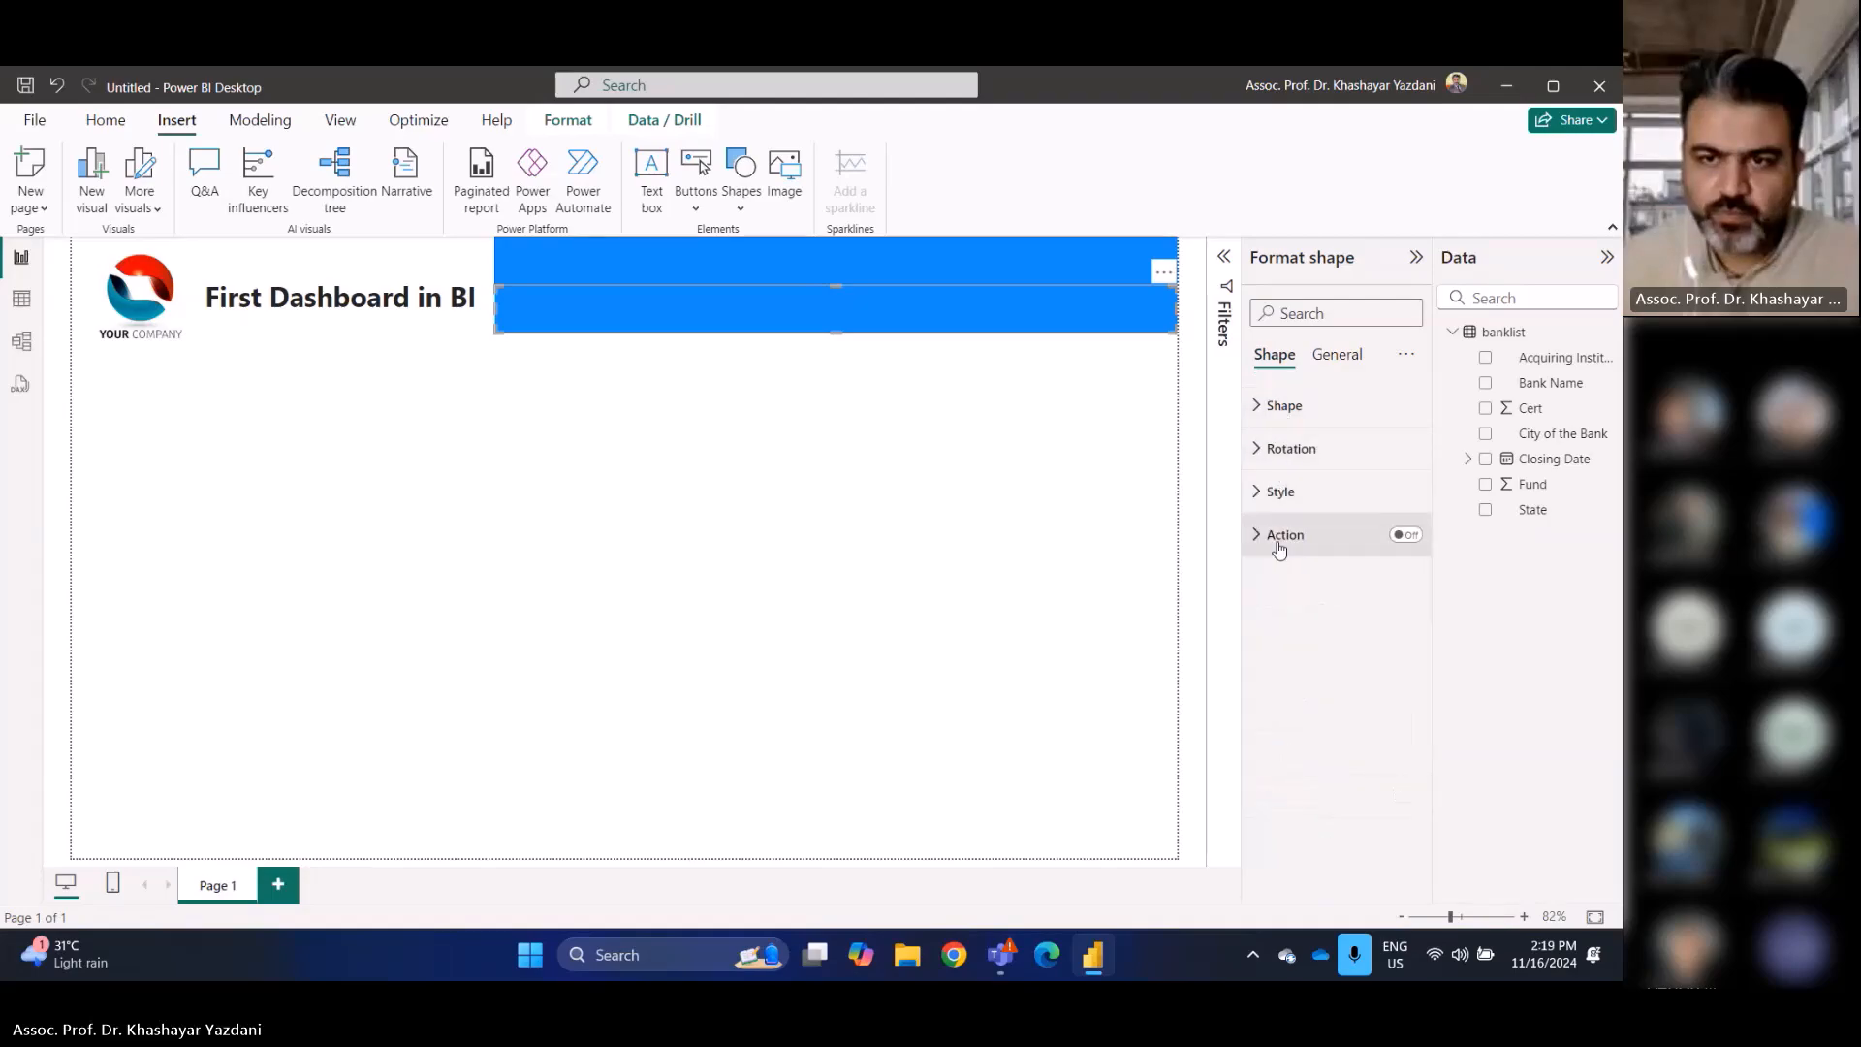
pyautogui.click(1277, 492)
pyautogui.click(1301, 598)
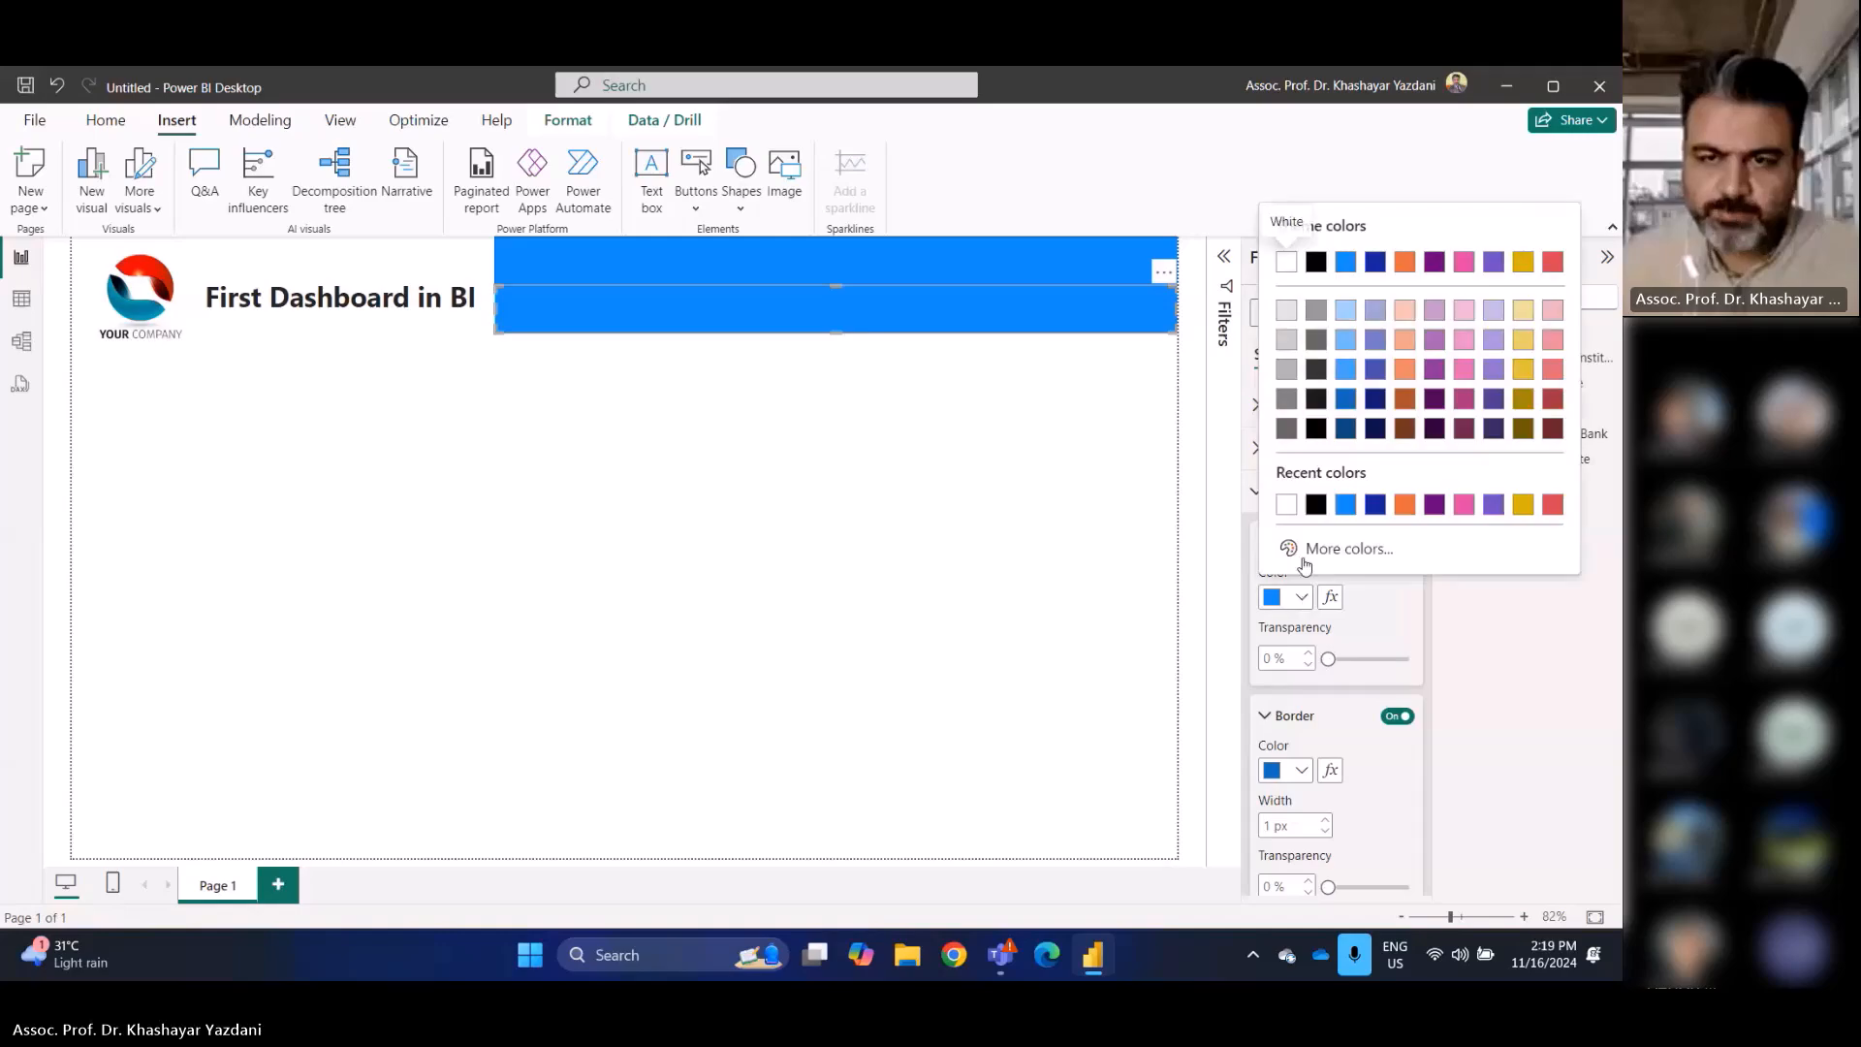
pyautogui.click(1434, 503)
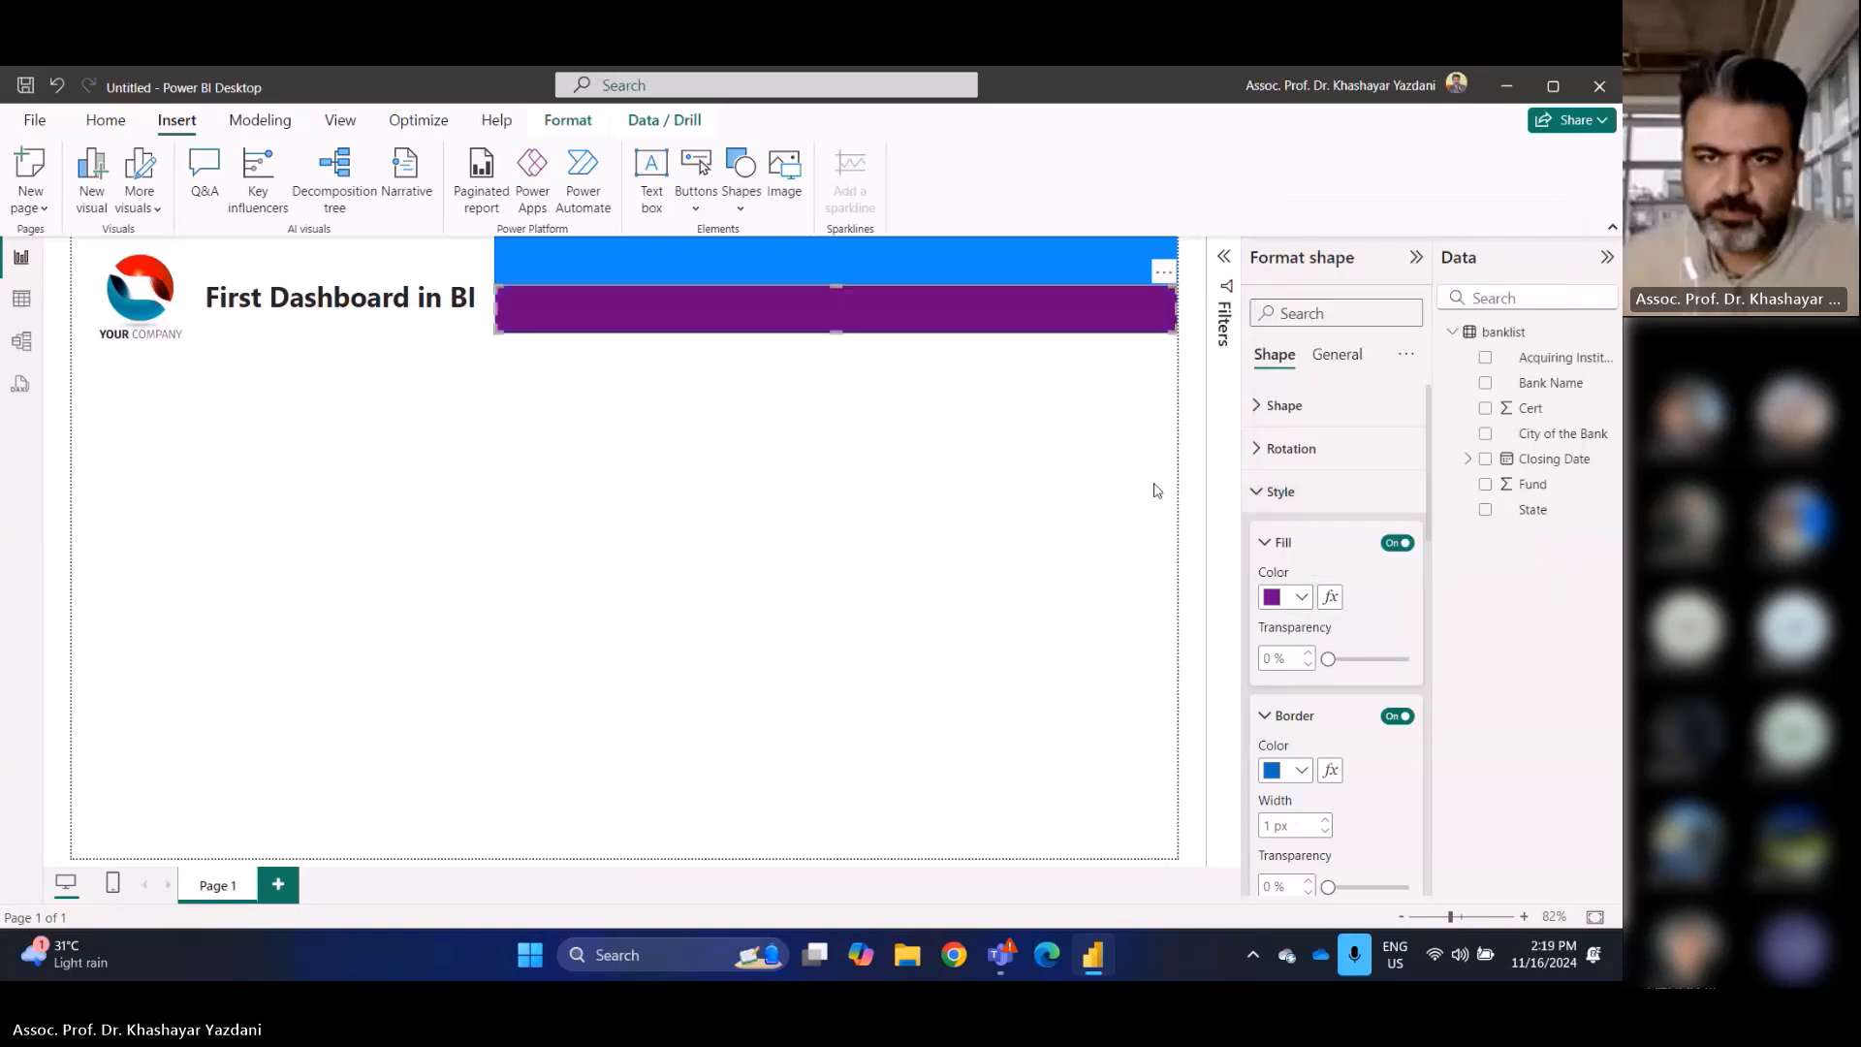
pyautogui.click(624, 456)
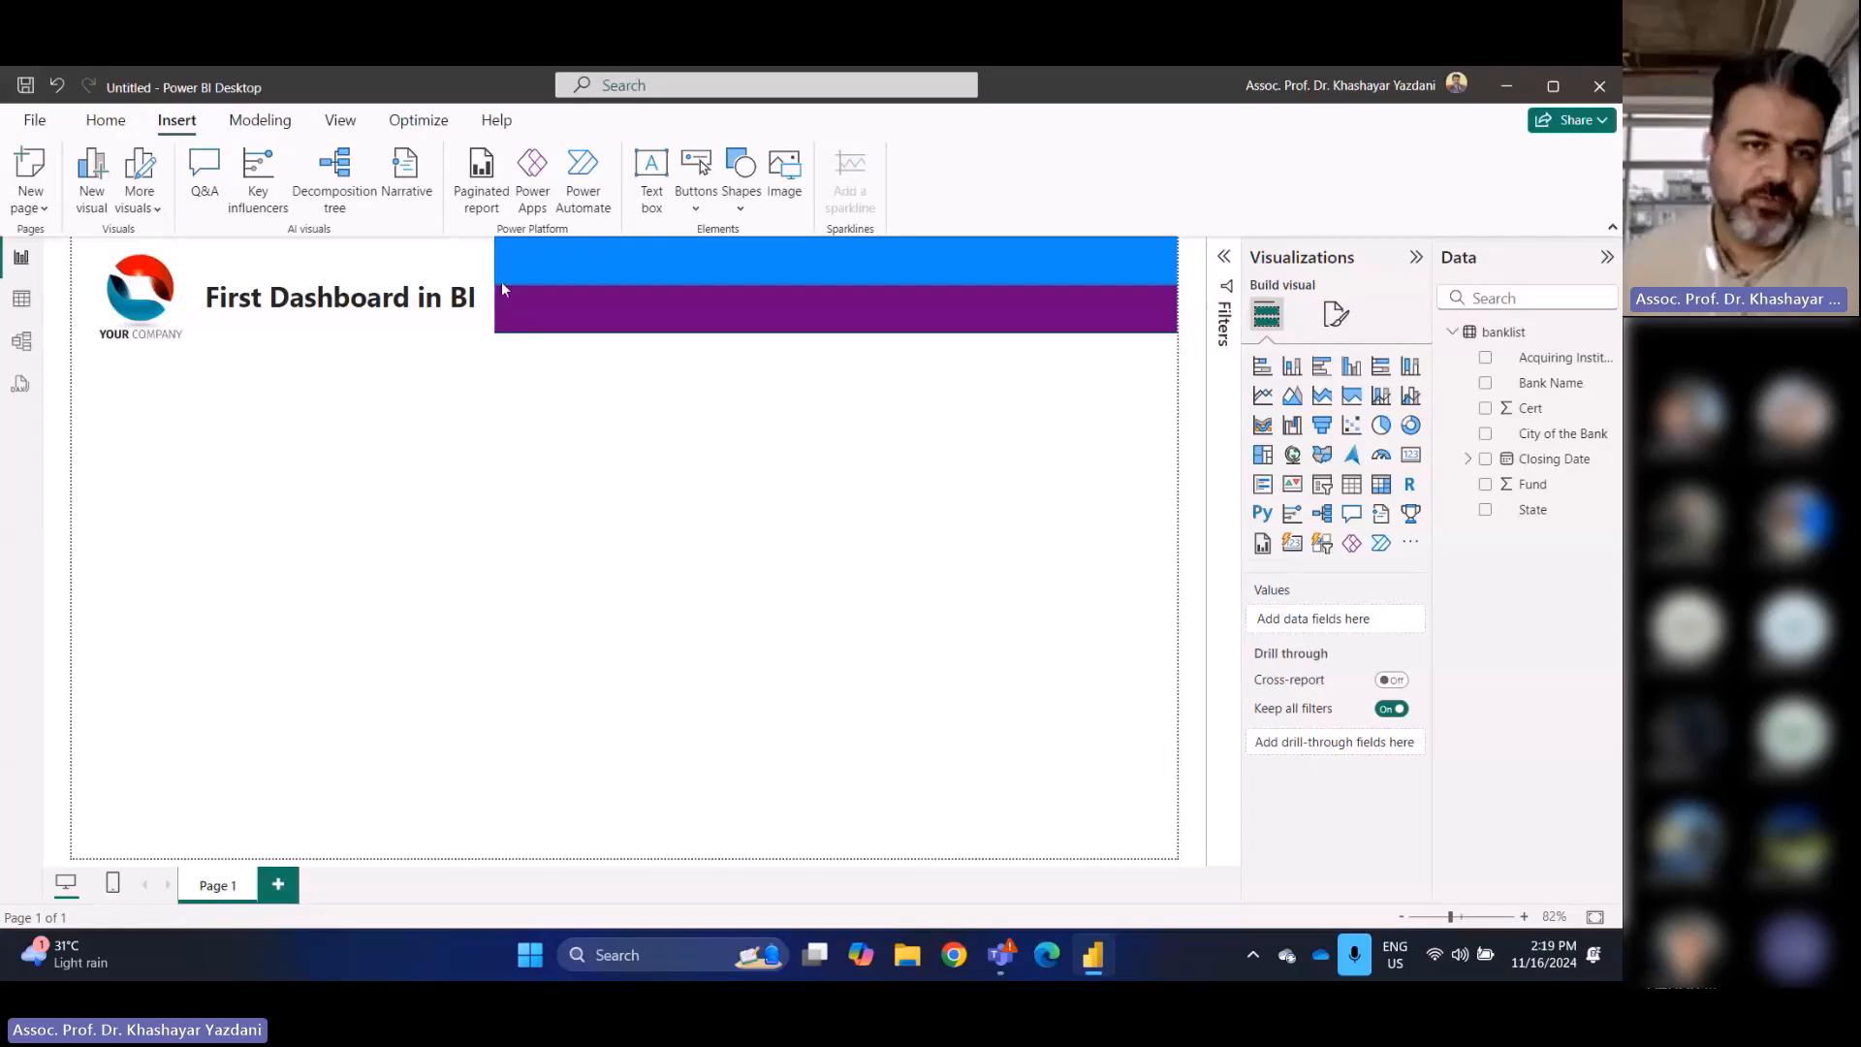
# Extend the blue bar left to the title's start and the purple bar left to the end of the word "First"
pyautogui.click(529, 258)
pyautogui.moveTo(495, 260); pyautogui.dragTo(203, 256)
pyautogui.click(528, 327)
pyautogui.moveTo(492, 319); pyautogui.dragTo(259, 310)
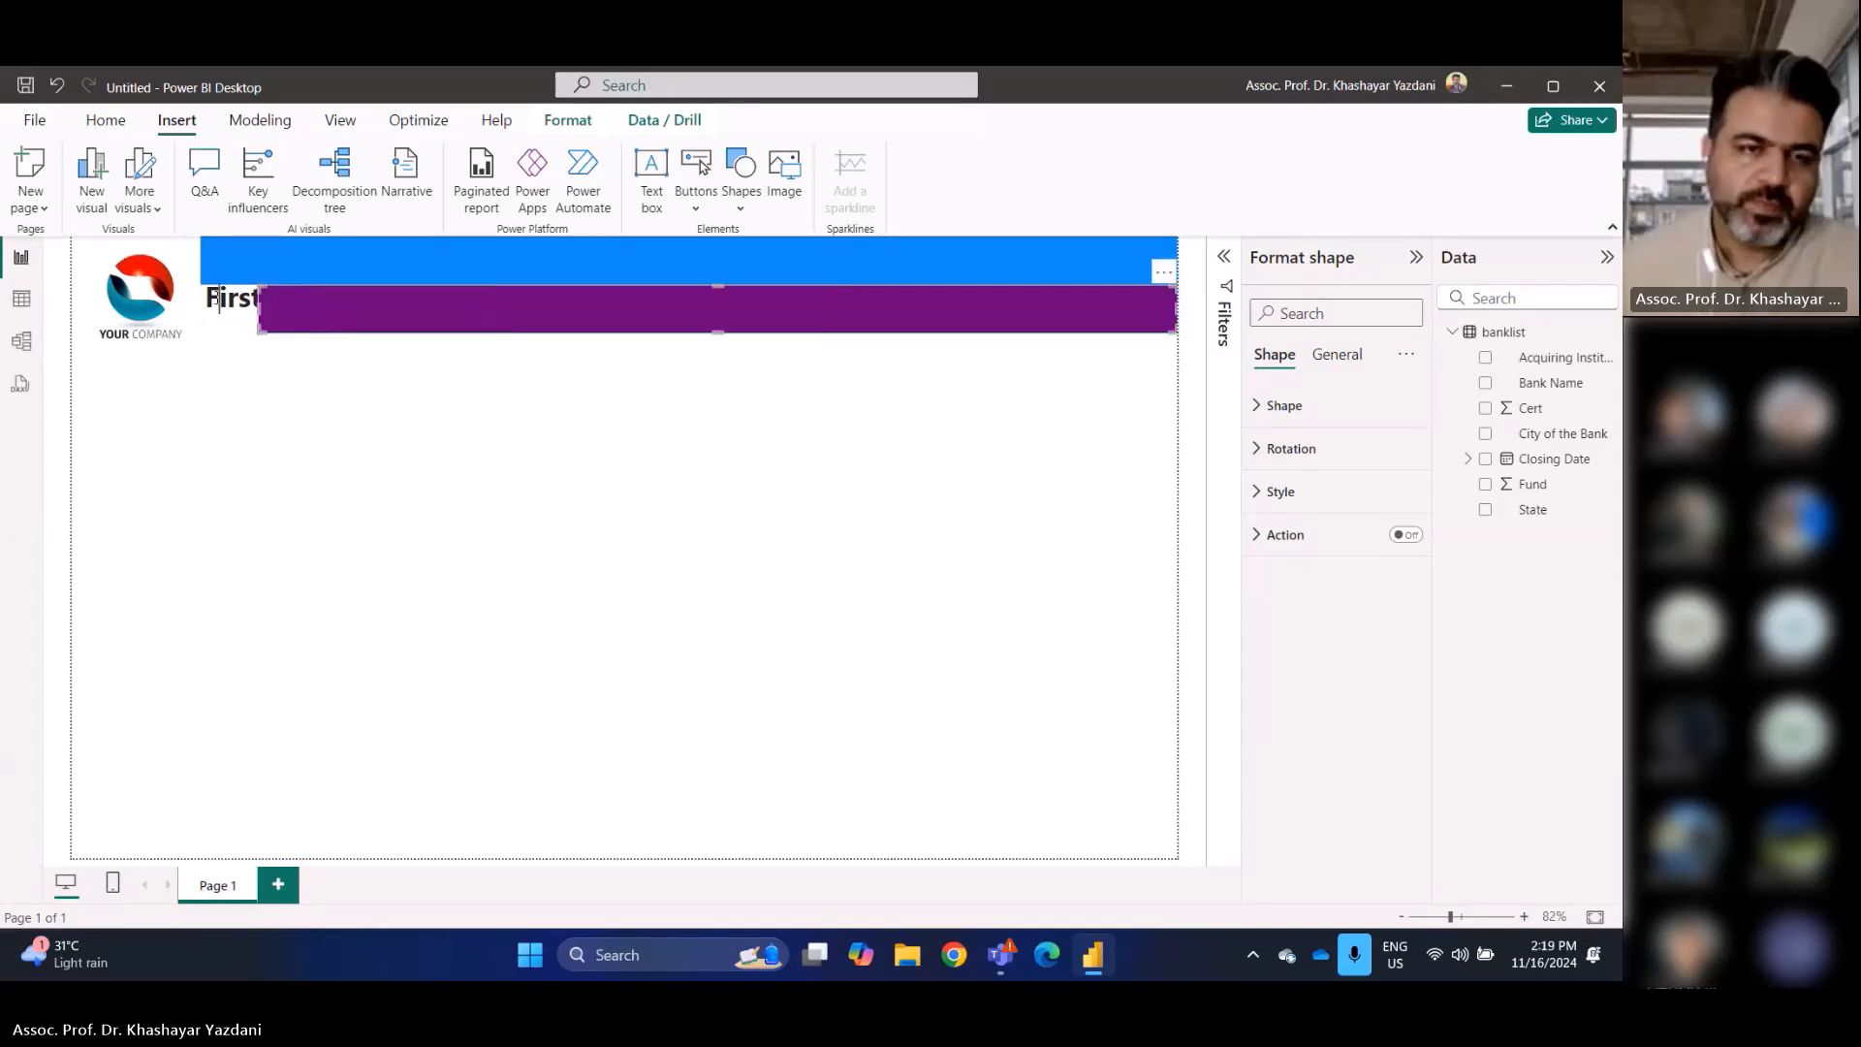
pyautogui.click(215, 300)
pyautogui.click(449, 690)
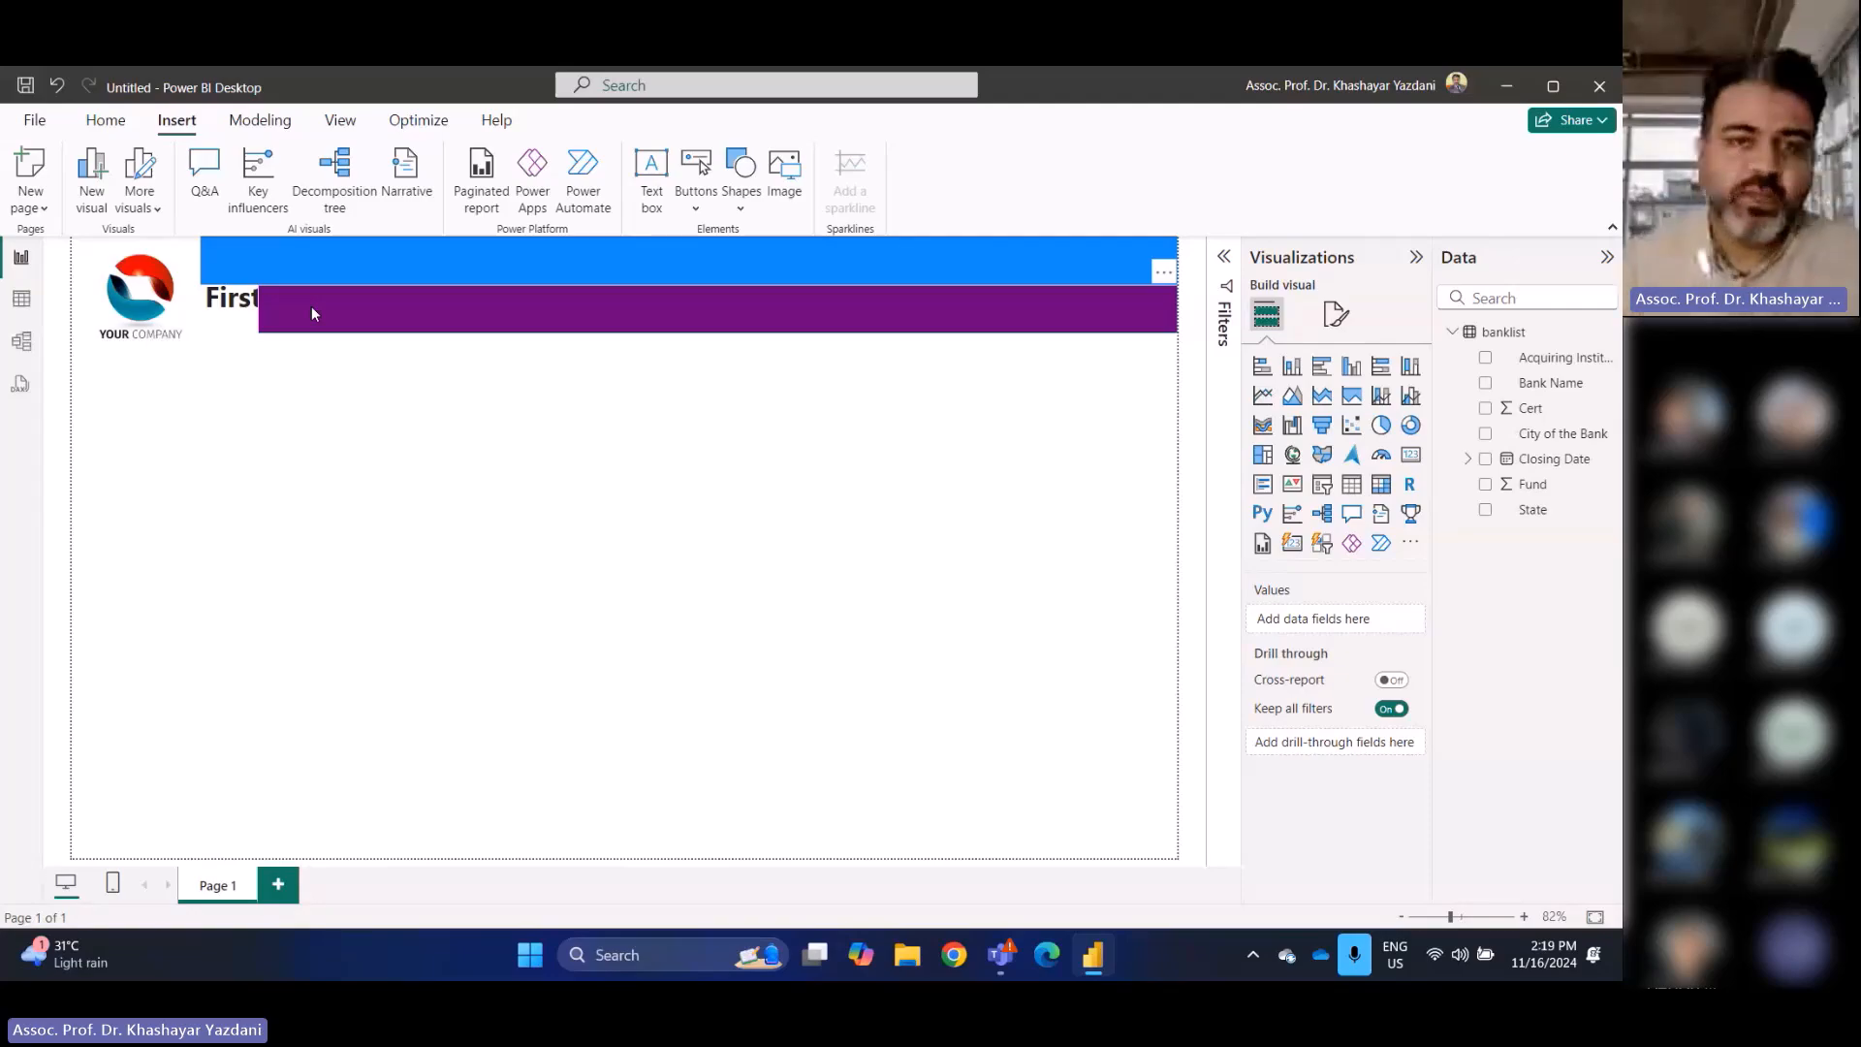
# Send the purple and blue bars backward so they lie behind the title text box
pyautogui.click(283, 303)
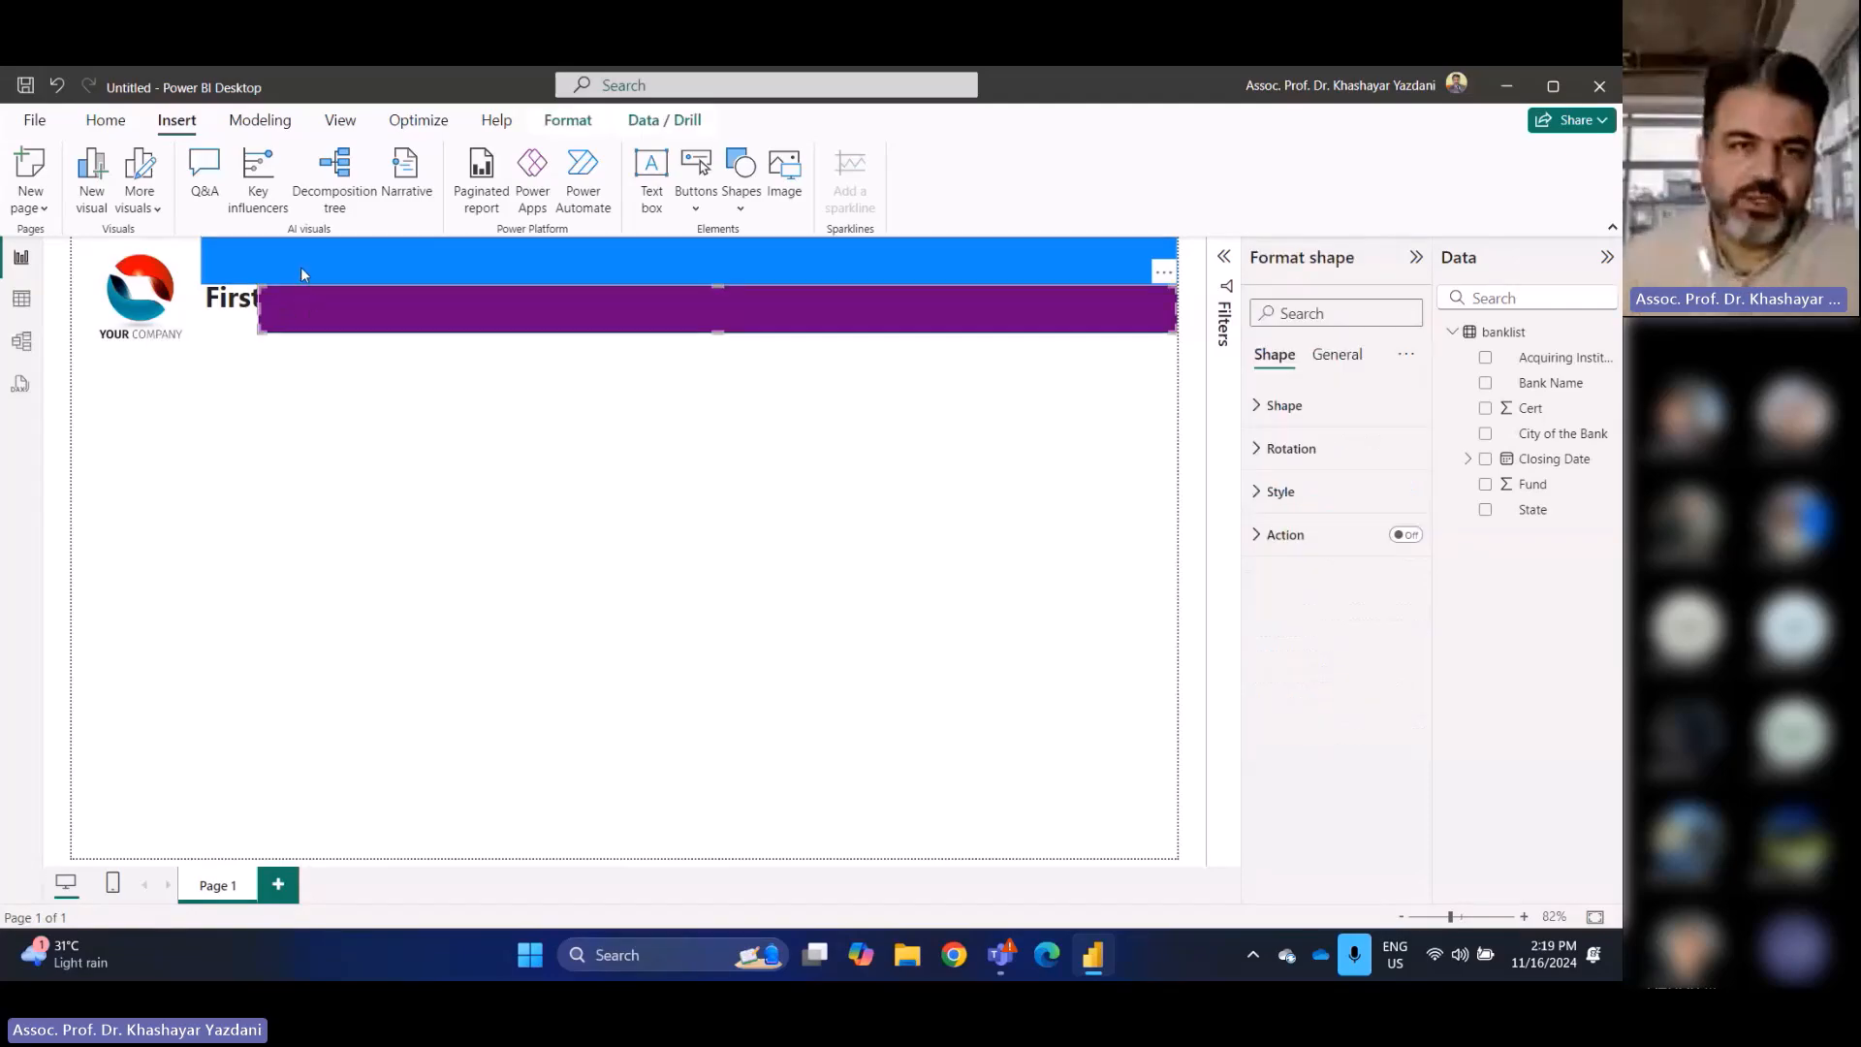
pyautogui.click(567, 121)
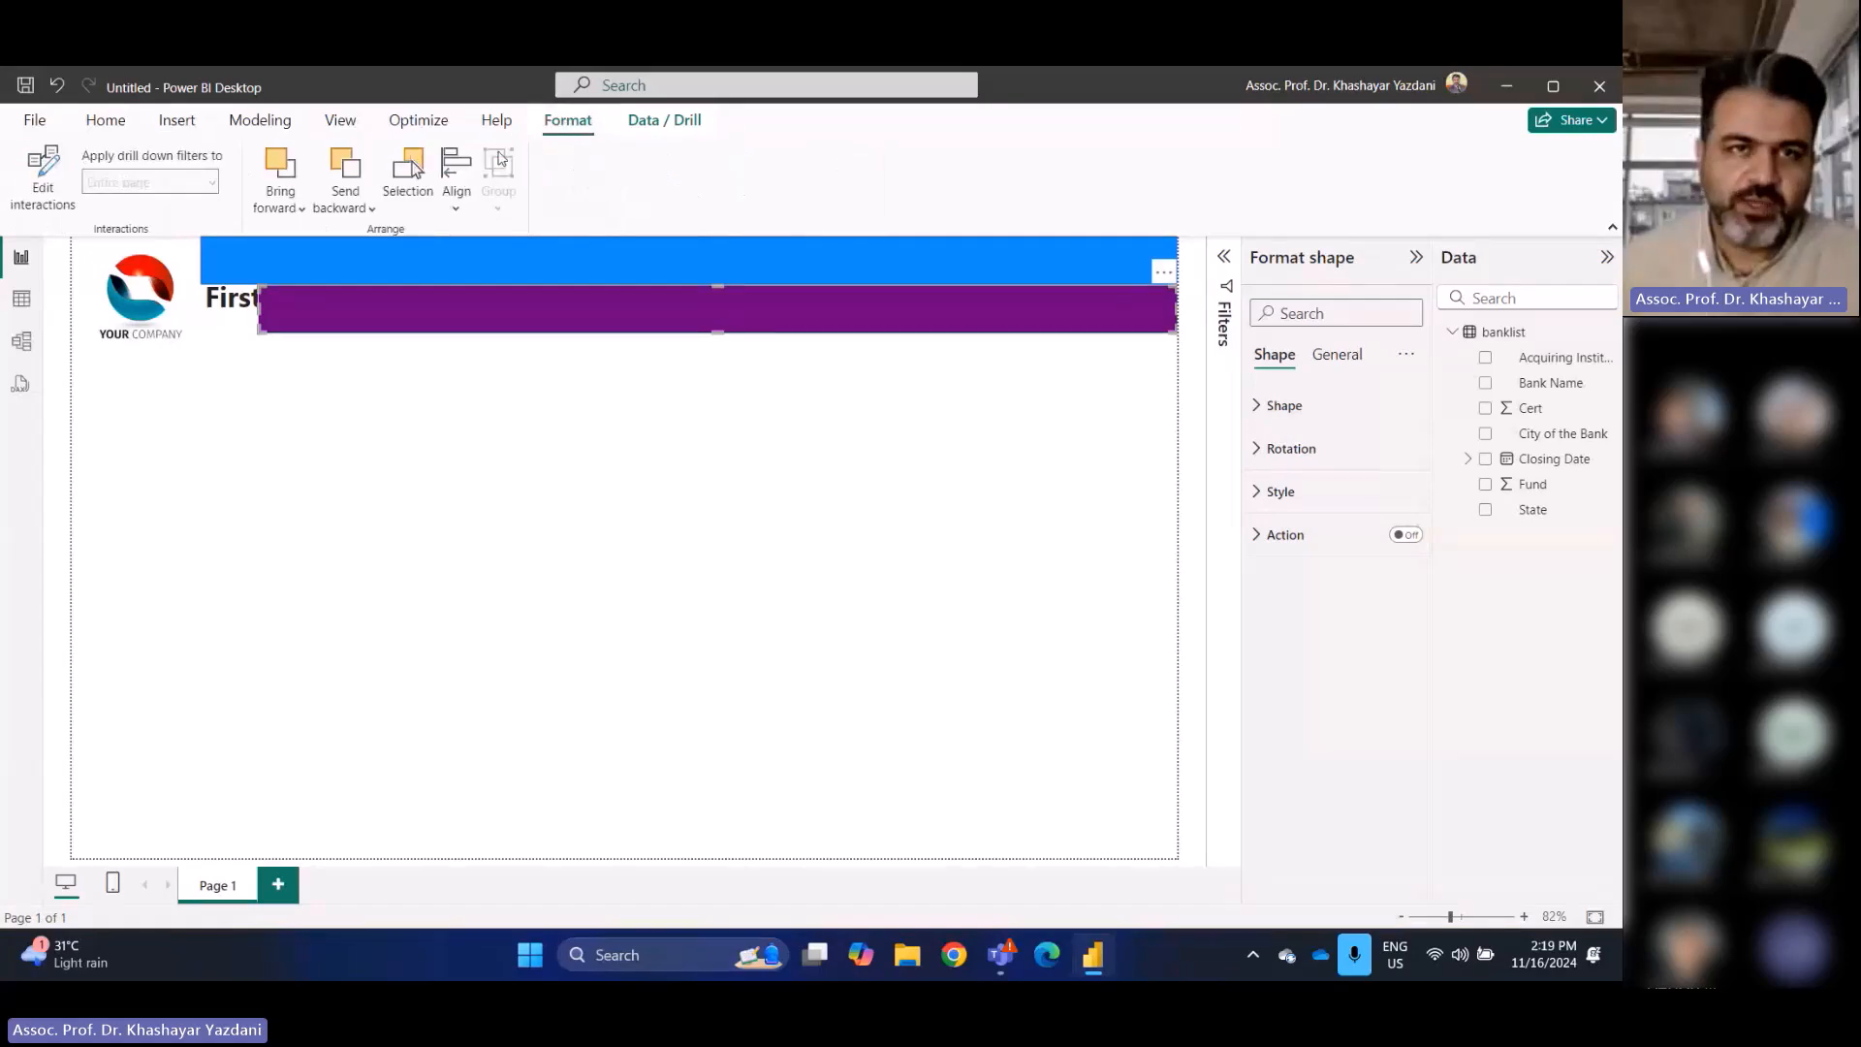
pyautogui.click(349, 164)
pyautogui.click(349, 165)
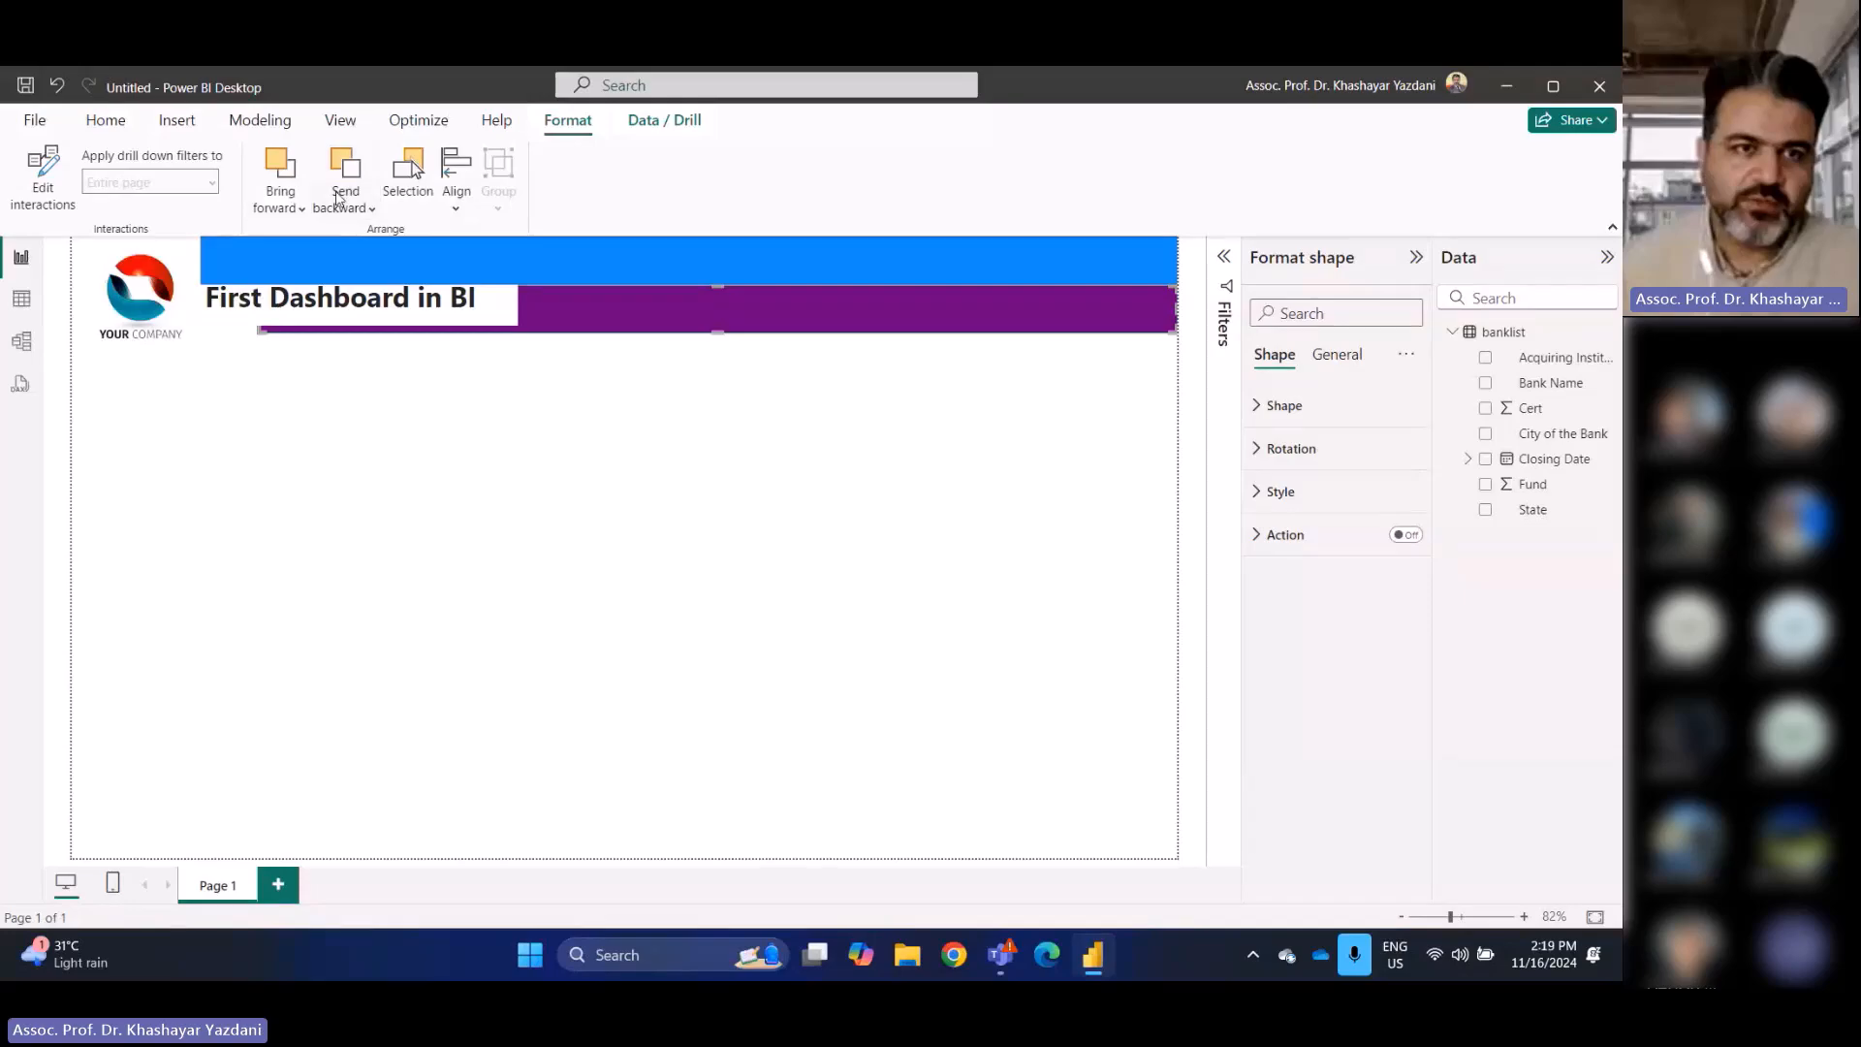
pyautogui.click(513, 422)
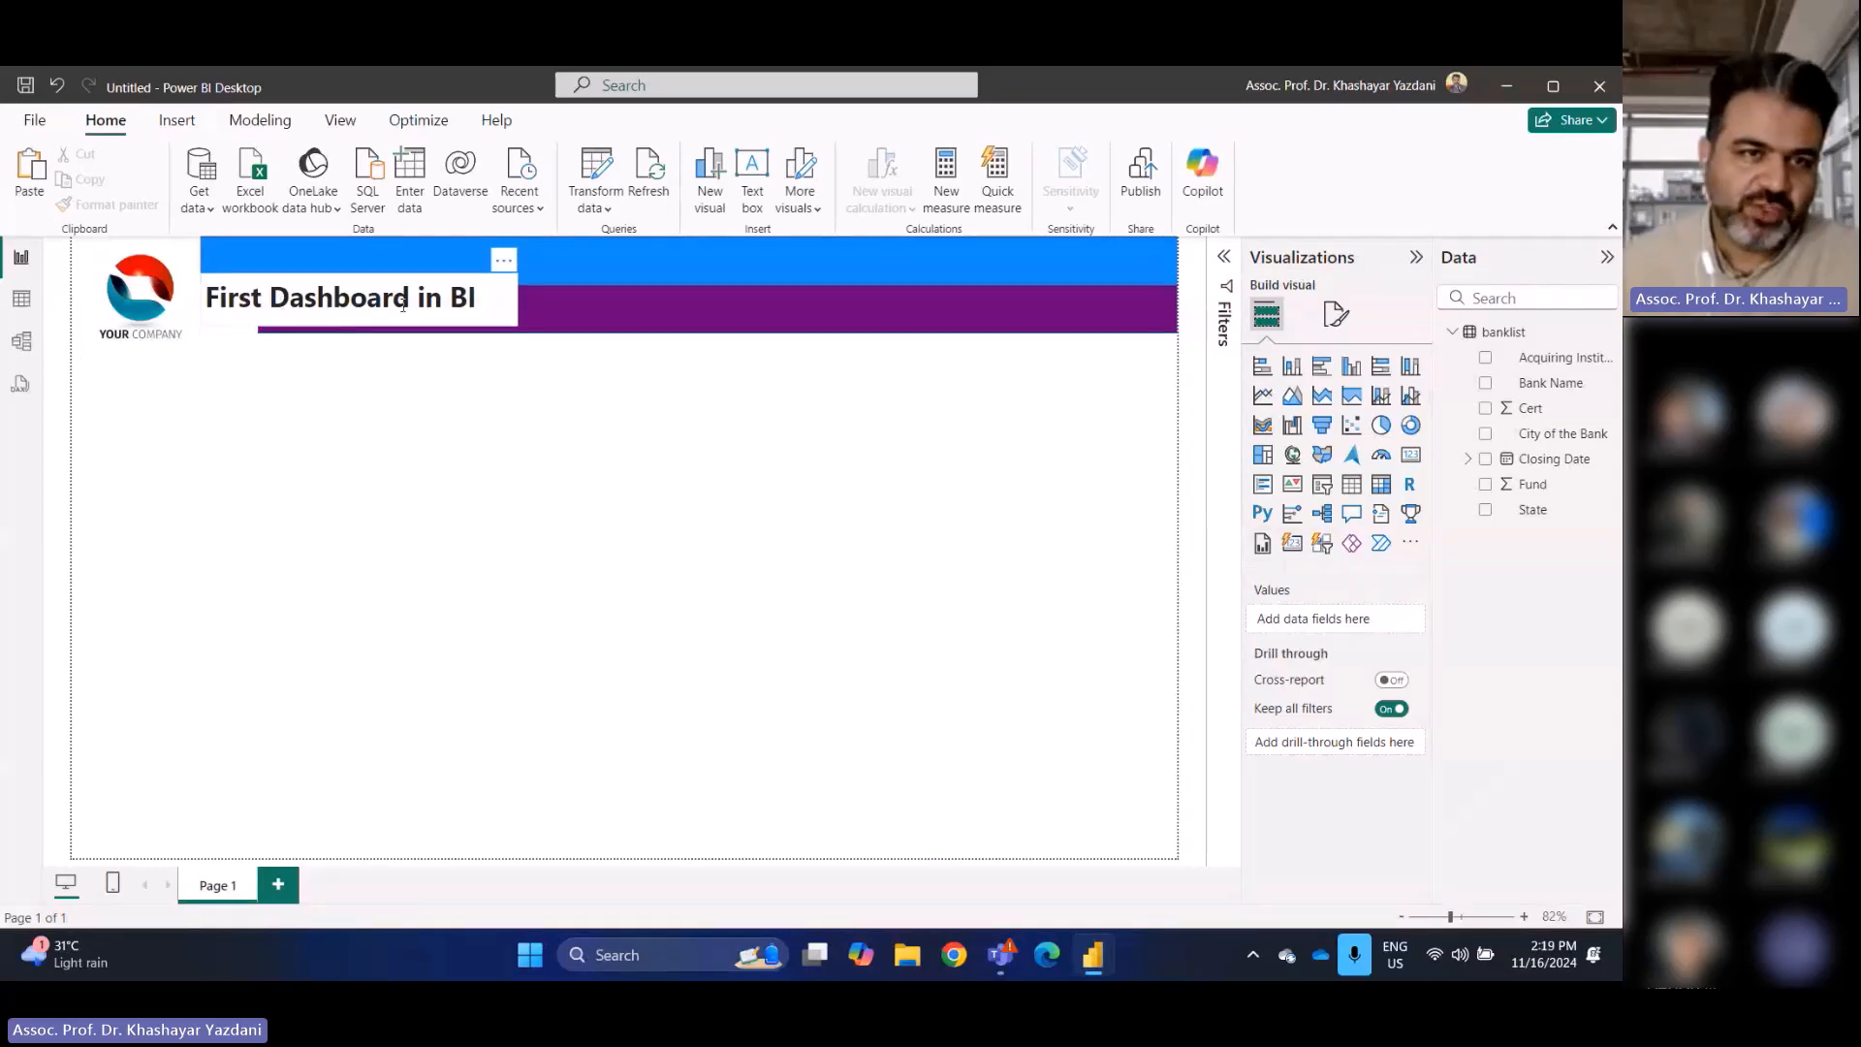
# Turn off the title text box's background and move the title up onto the blue bar
pyautogui.click(477, 283)
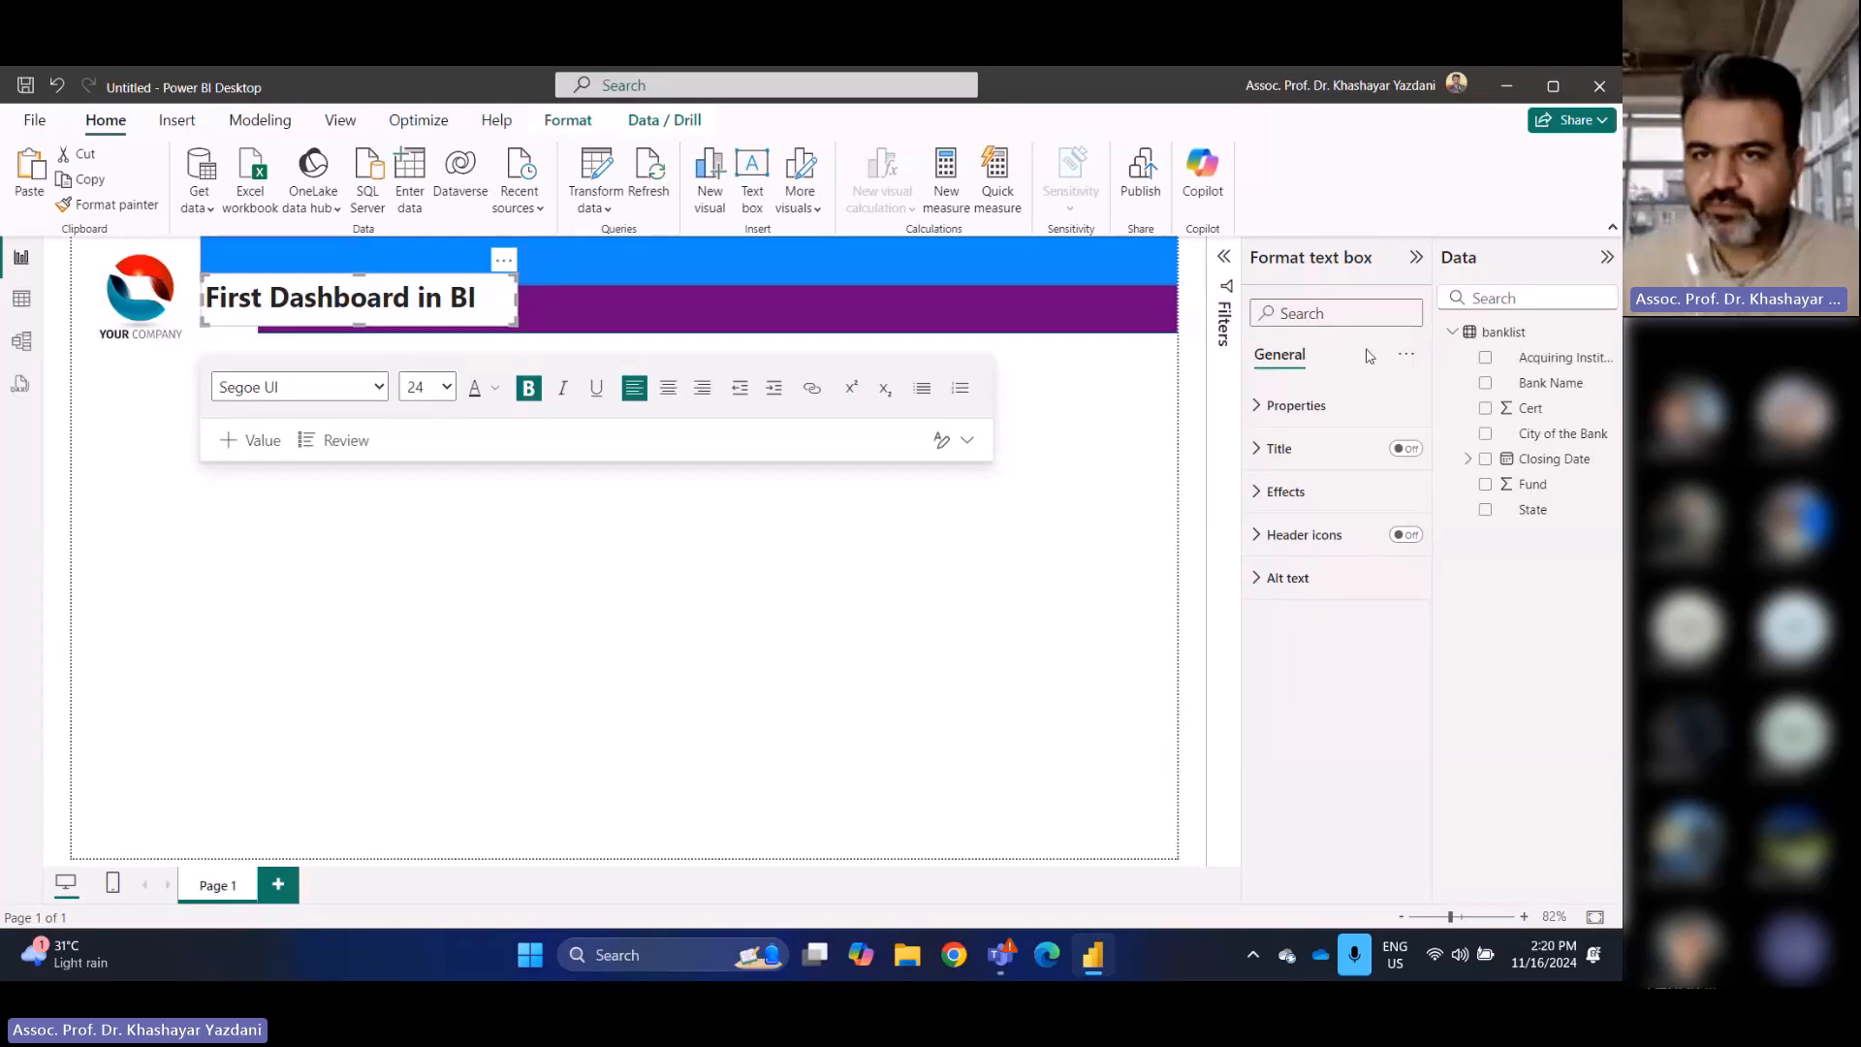
pyautogui.click(1287, 491)
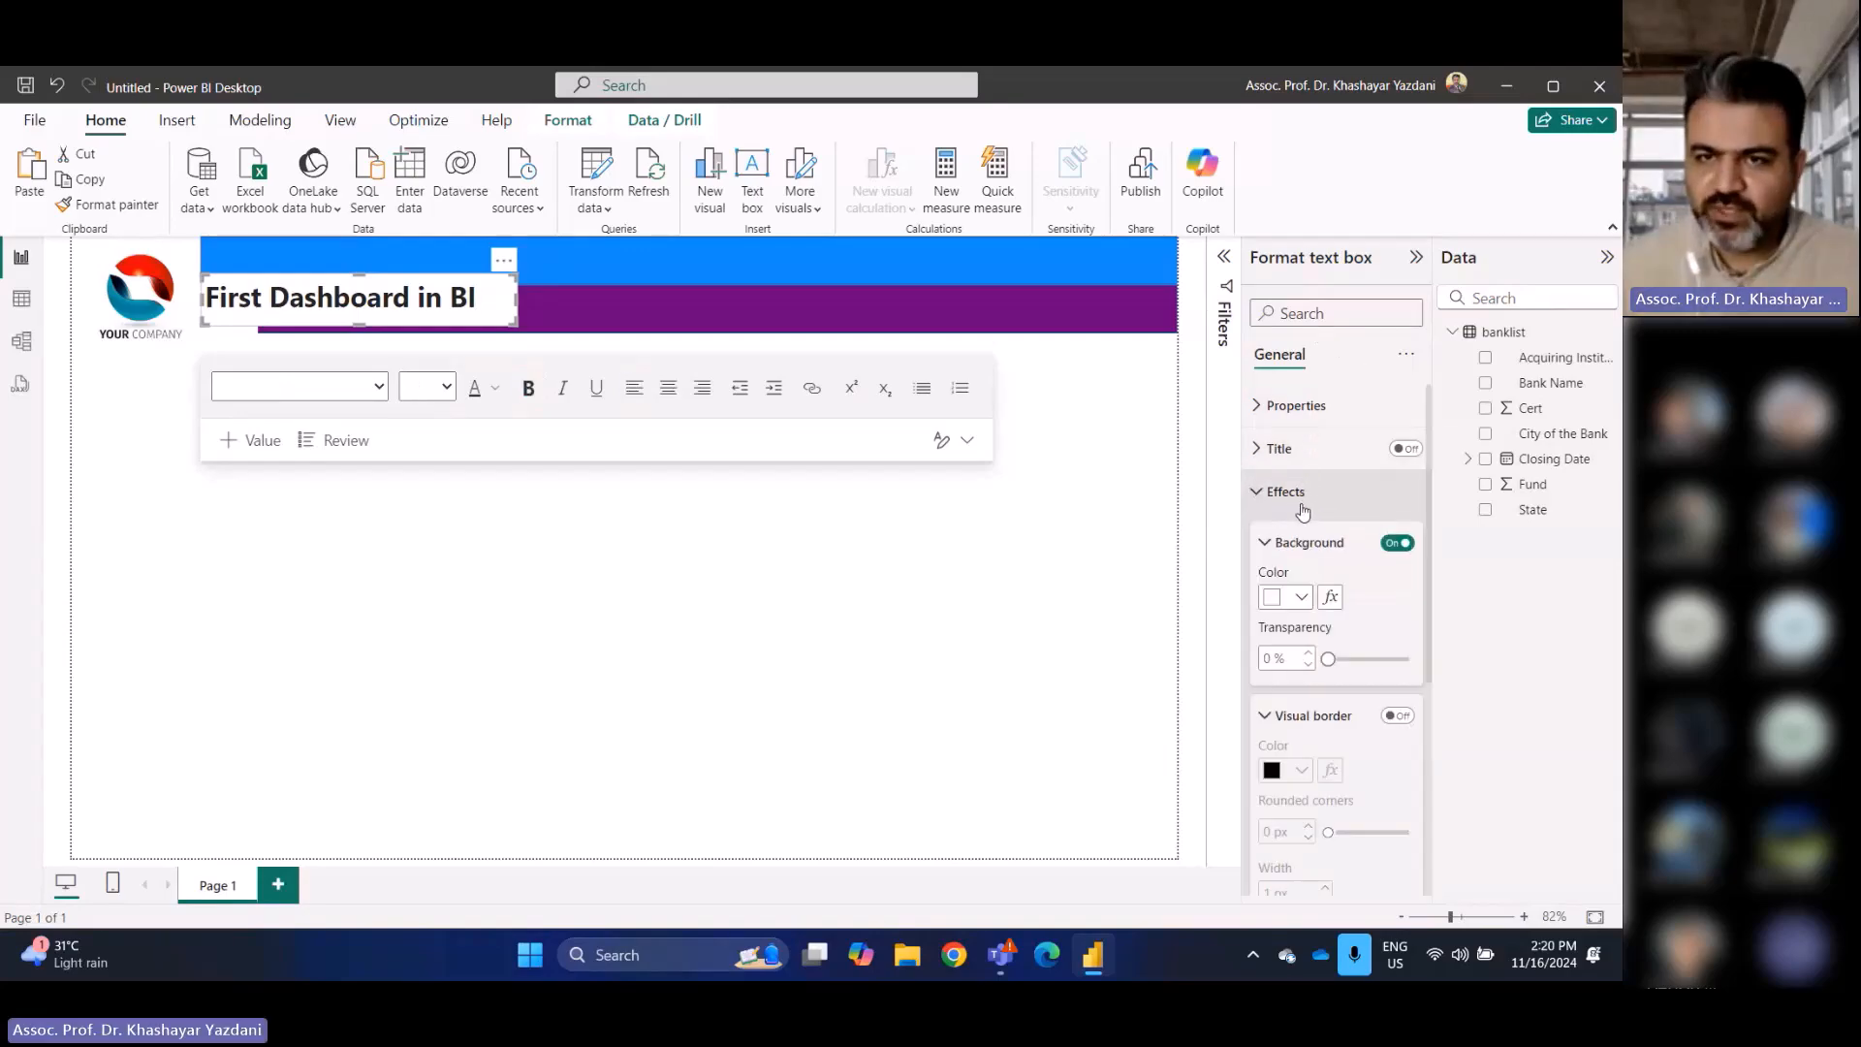
pyautogui.click(1399, 543)
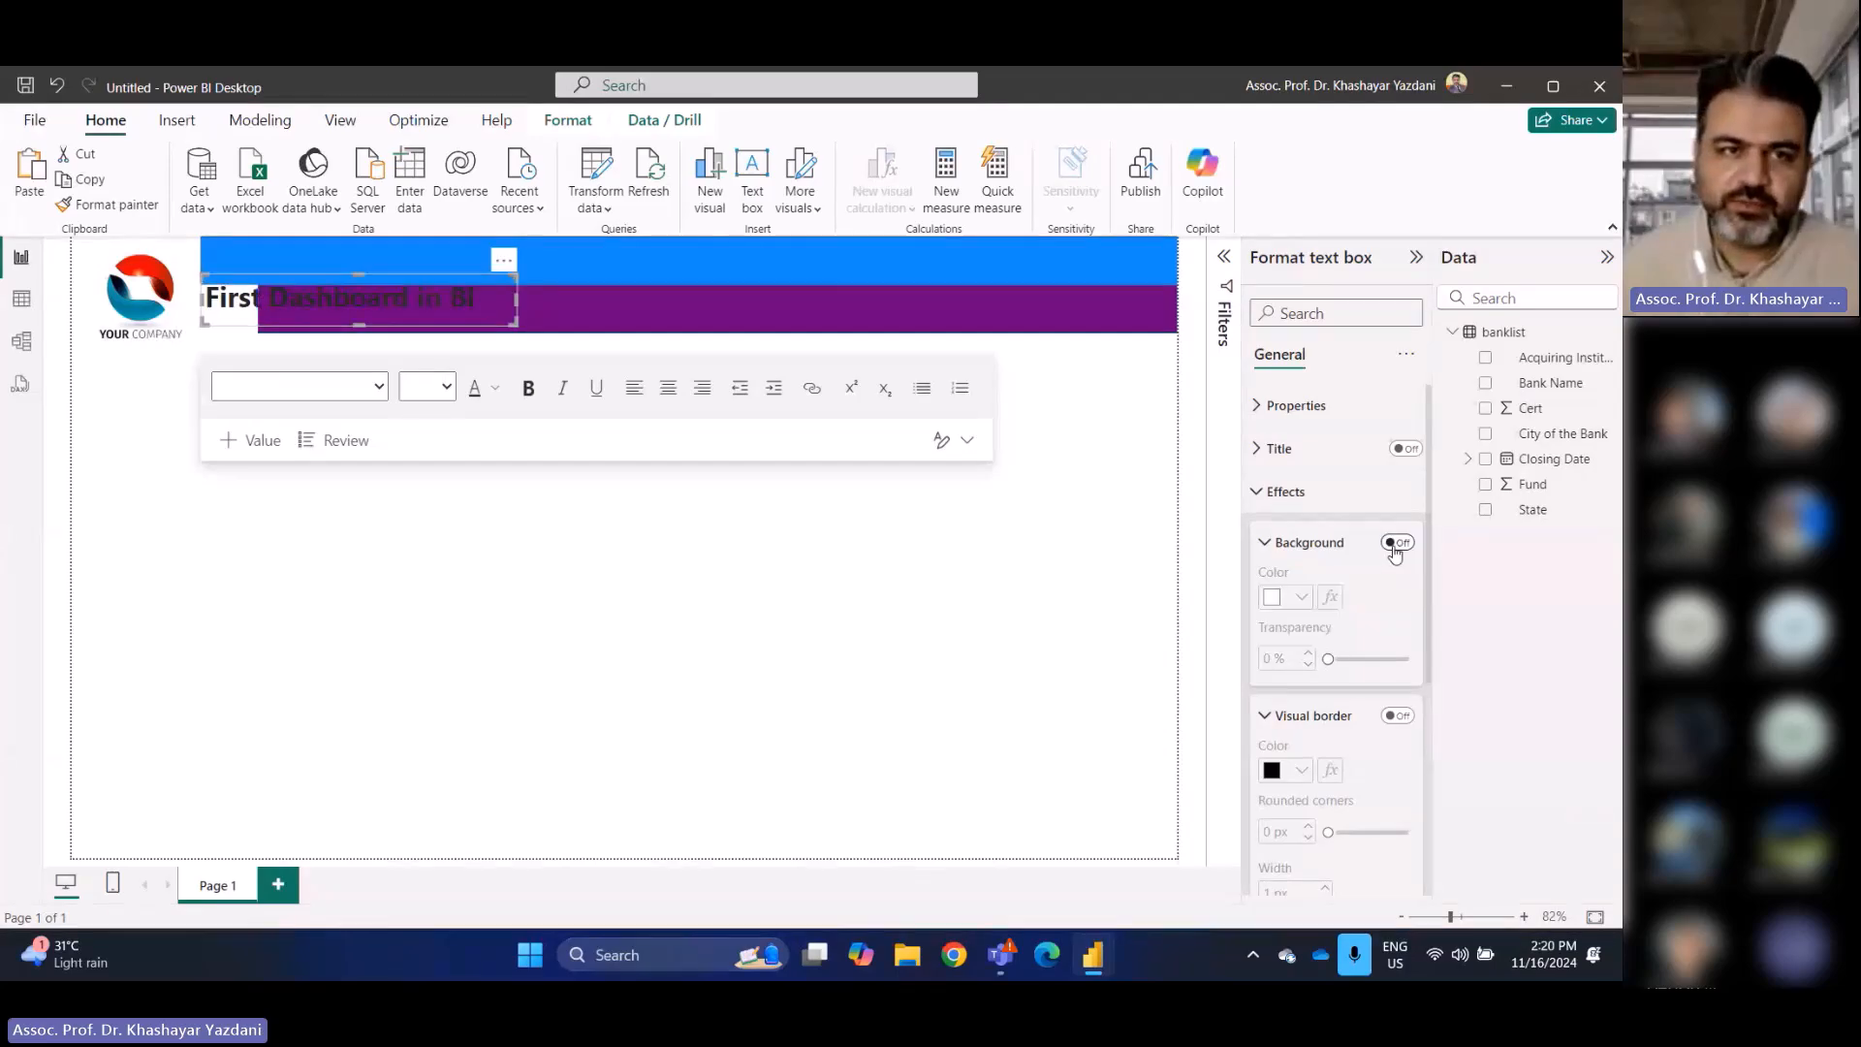
pyautogui.click(596, 388)
pyautogui.moveTo(316, 275)
pyautogui.mouseDown()
pyautogui.moveTo(416, 271)
pyautogui.moveTo(380, 239)
pyautogui.moveTo(322, 248)
pyautogui.mouseUp()
pyautogui.click(562, 530)
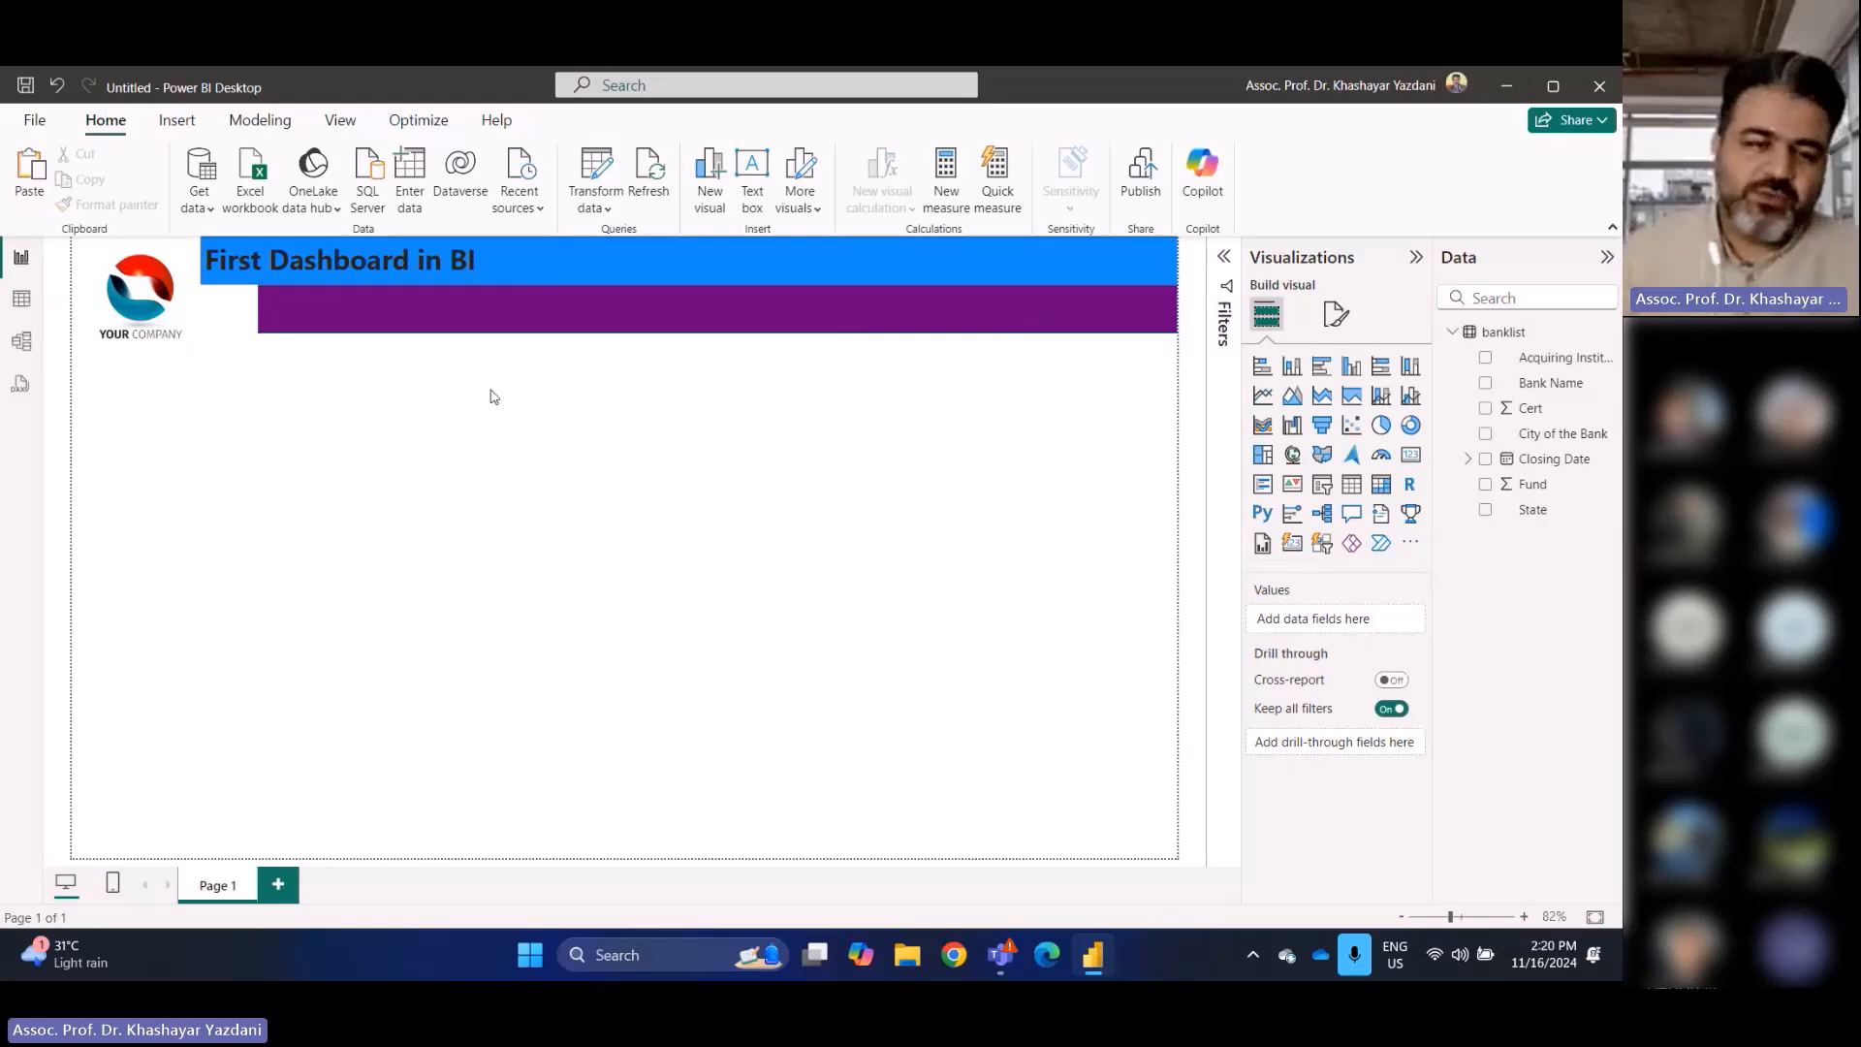
# Reduce the purple bar's height to about a third, leaving a thin strip under the blue bar
pyautogui.click(669, 328)
pyautogui.moveTo(722, 332); pyautogui.dragTo(719, 296)
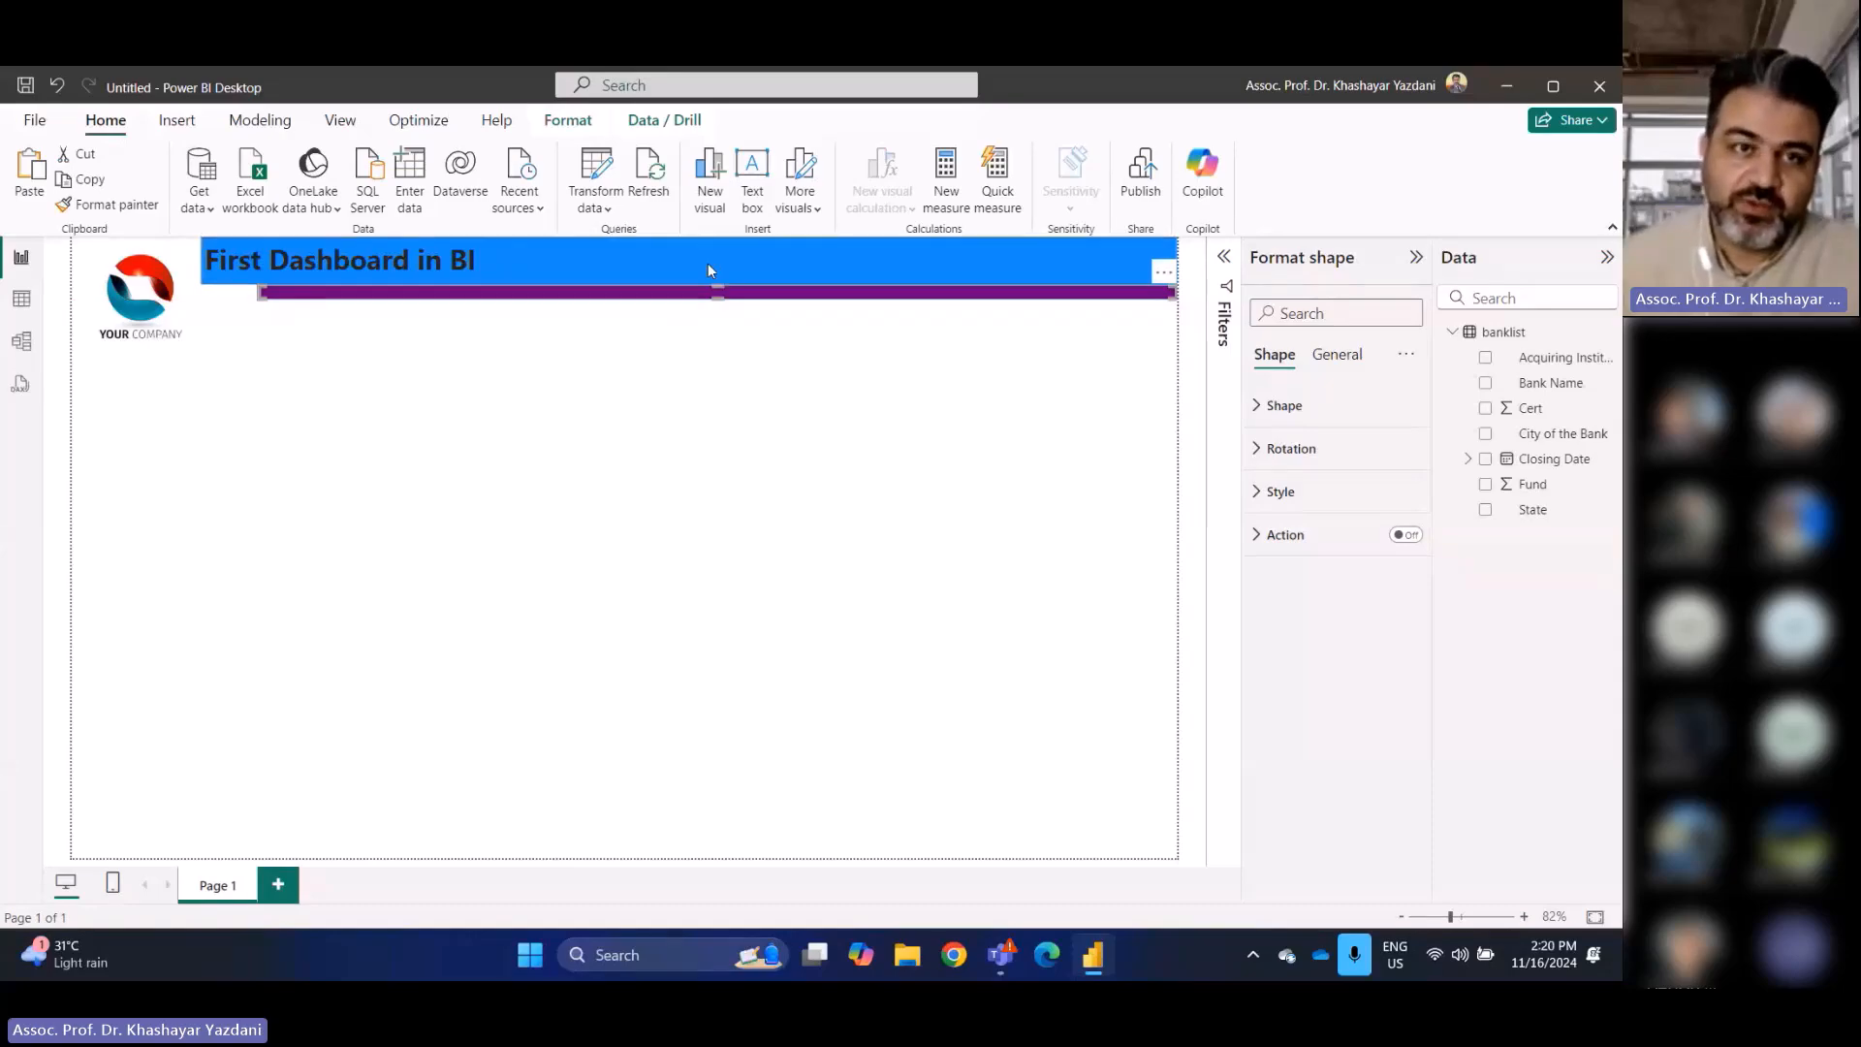
pyautogui.click(690, 359)
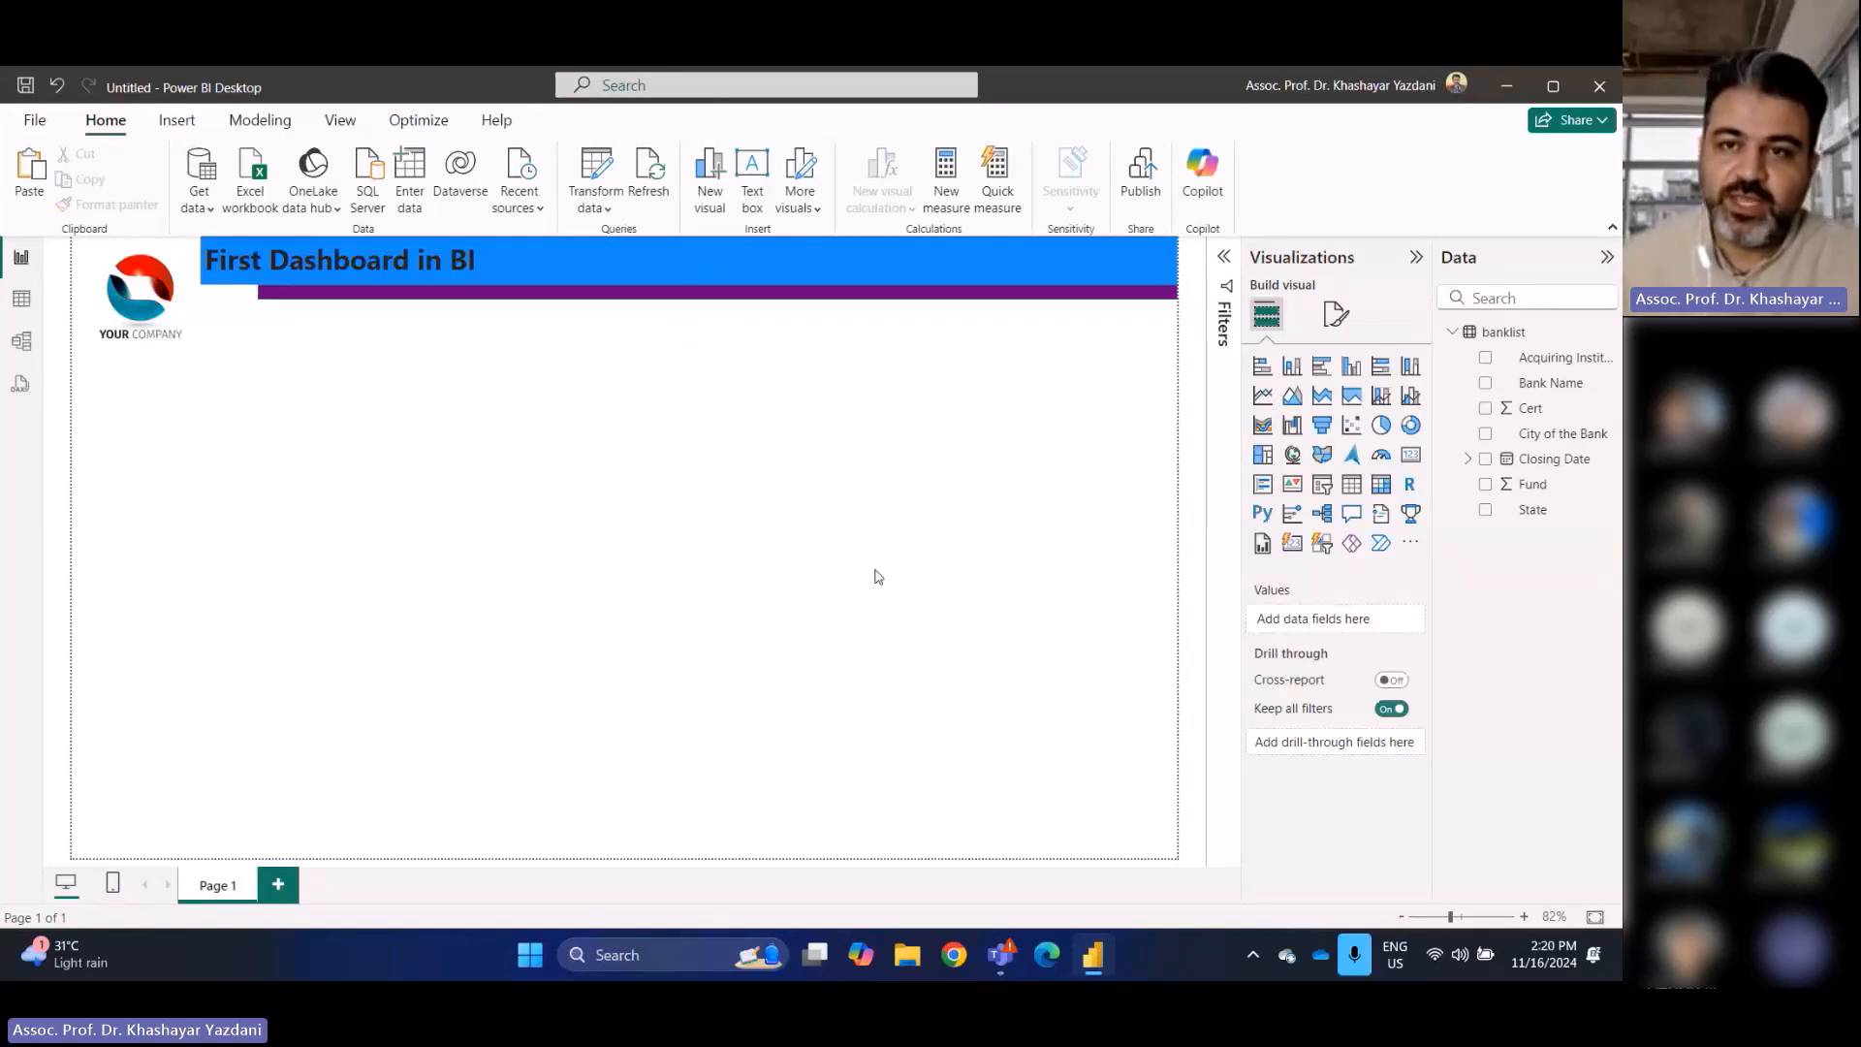
# Shrink the logo to about two thirds of its size and extend the blue bar left toward it, up to the page's right edge
pyautogui.click(99, 341)
pyautogui.moveTo(211, 365); pyautogui.dragTo(162, 321)
pyautogui.click(219, 263)
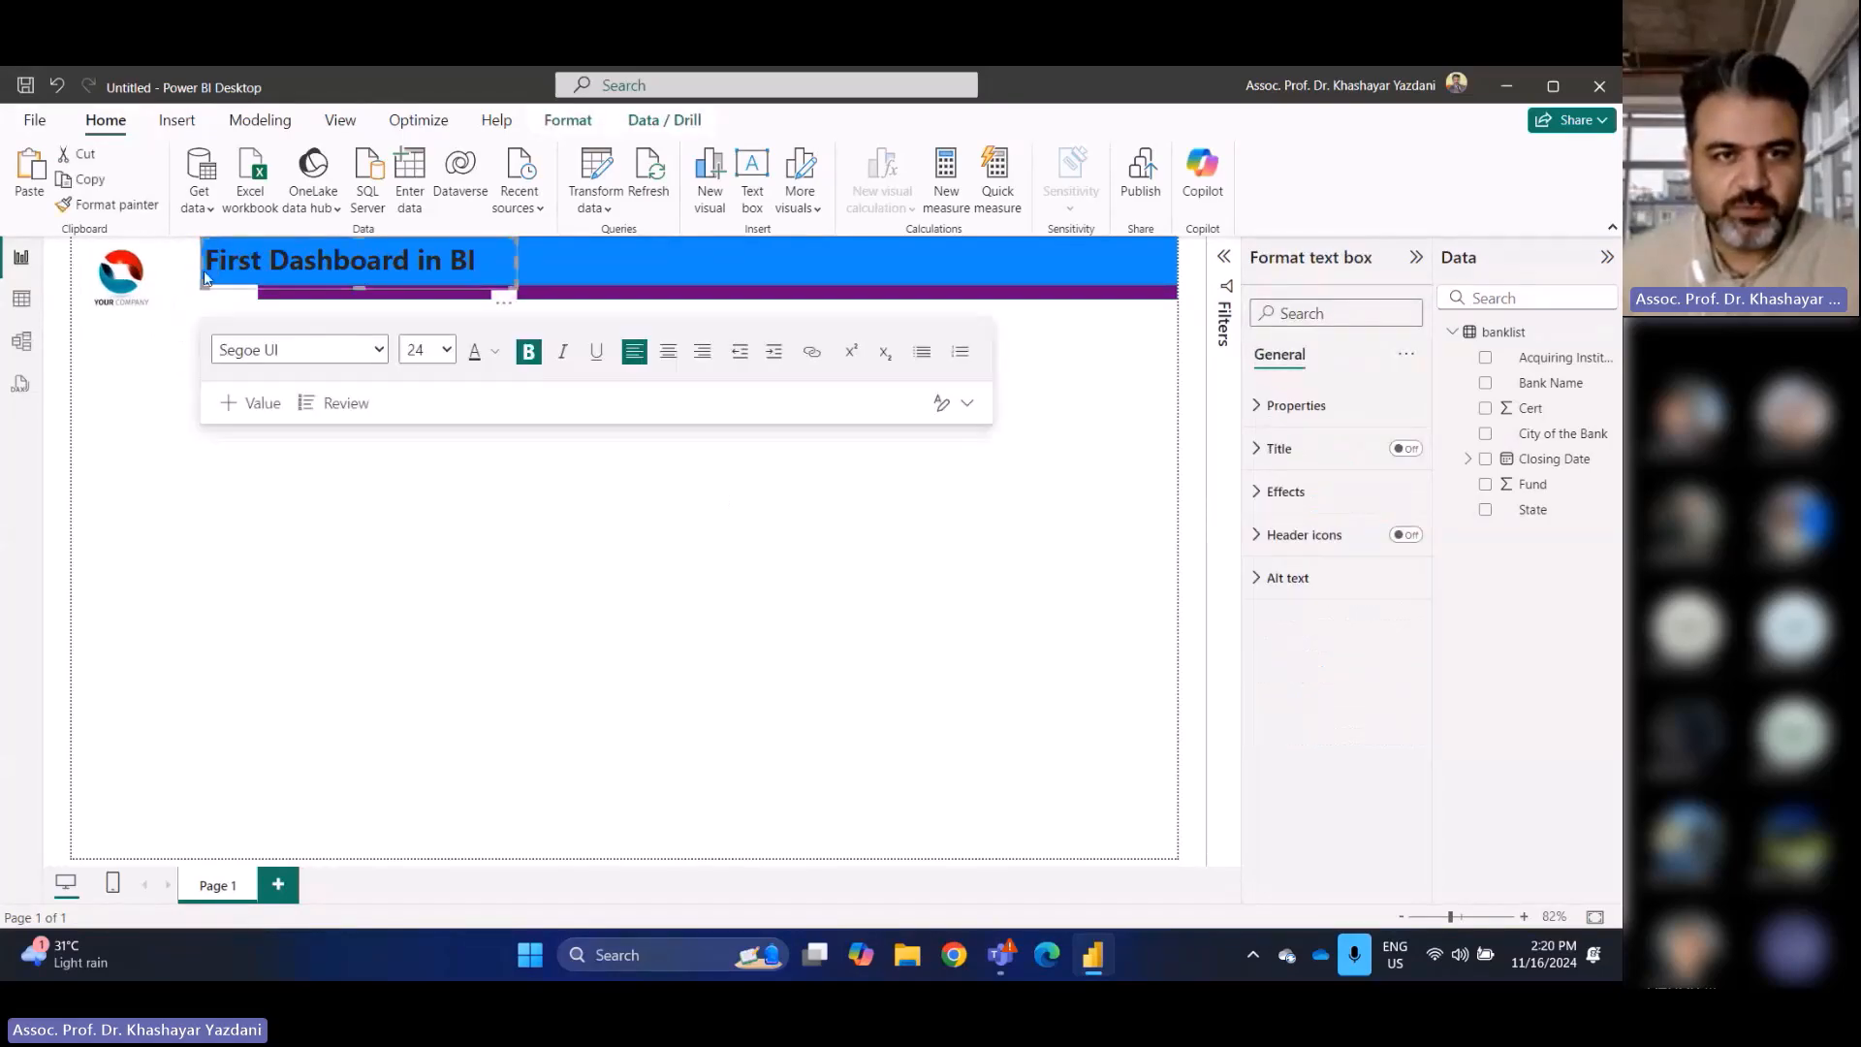
pyautogui.moveTo(597, 259); pyautogui.dragTo(555, 260)
pyautogui.moveTo(1138, 260); pyautogui.dragTo(1177, 260)
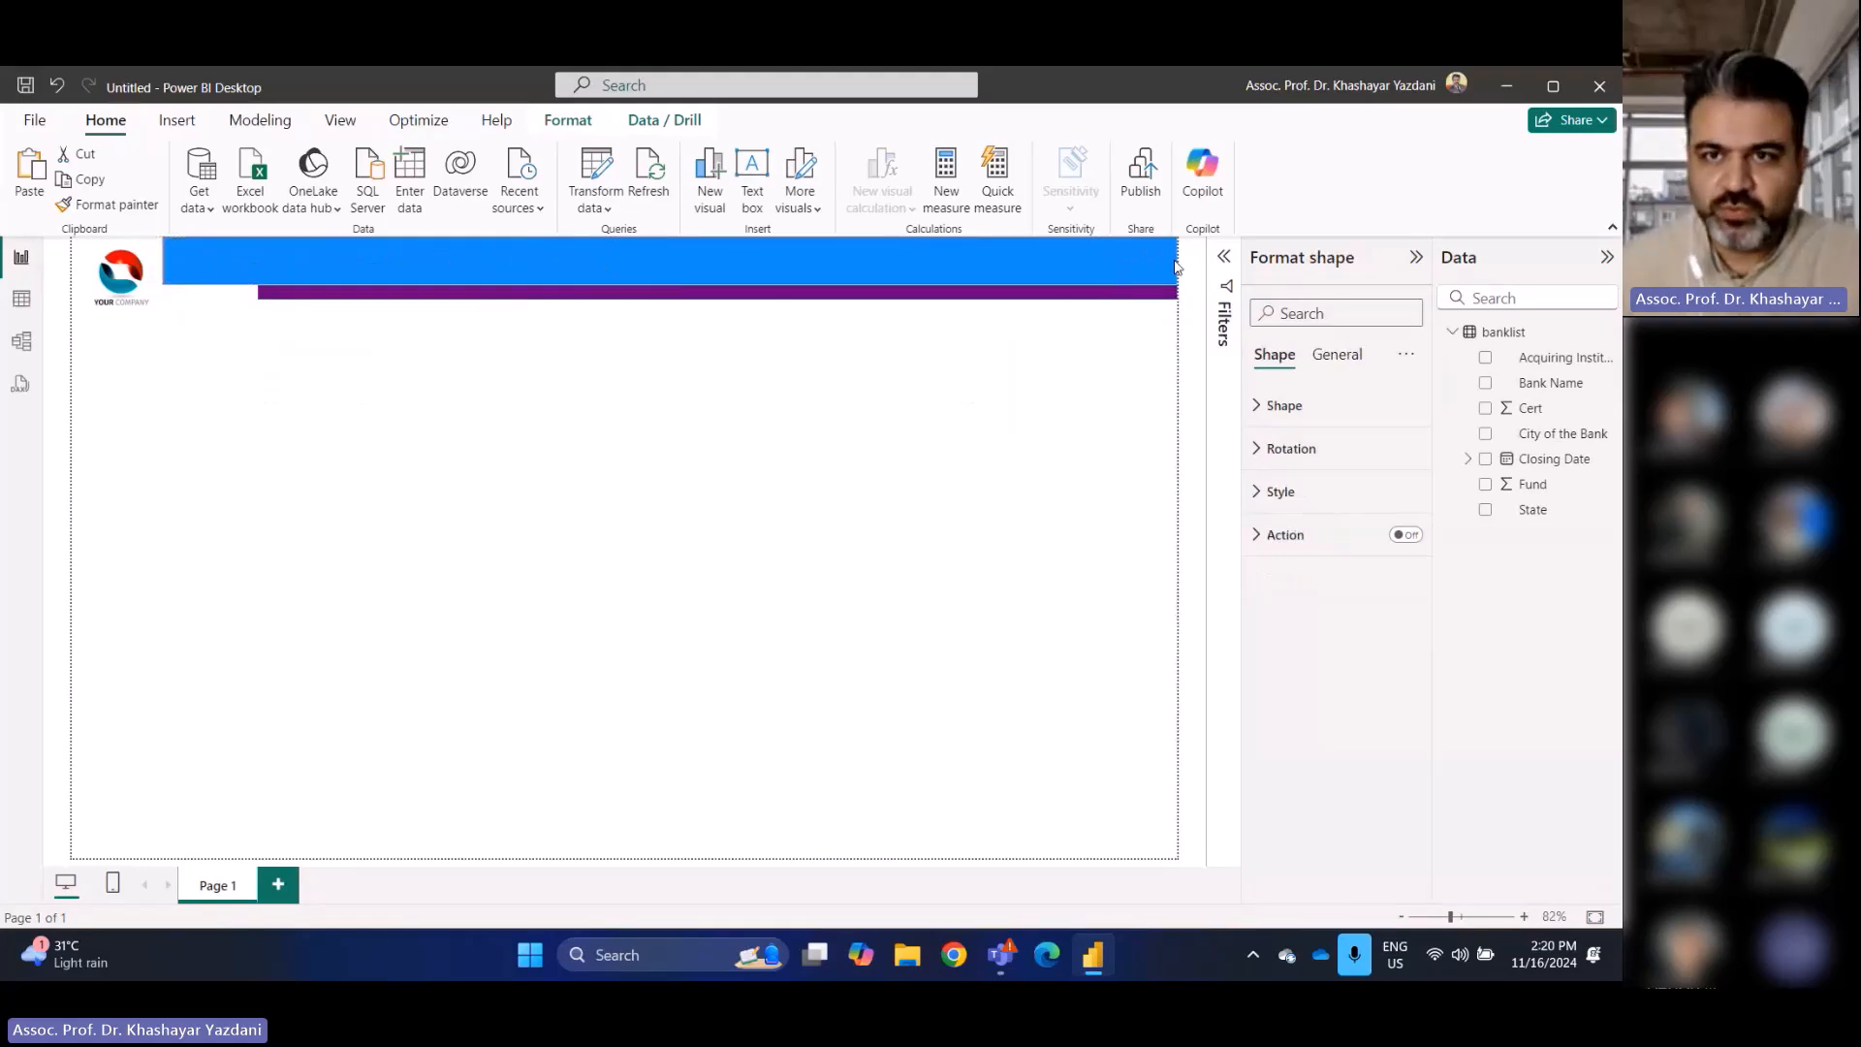
pyautogui.click(930, 397)
# Move the title text box left to the start of the blue bar
pyautogui.click(449, 292)
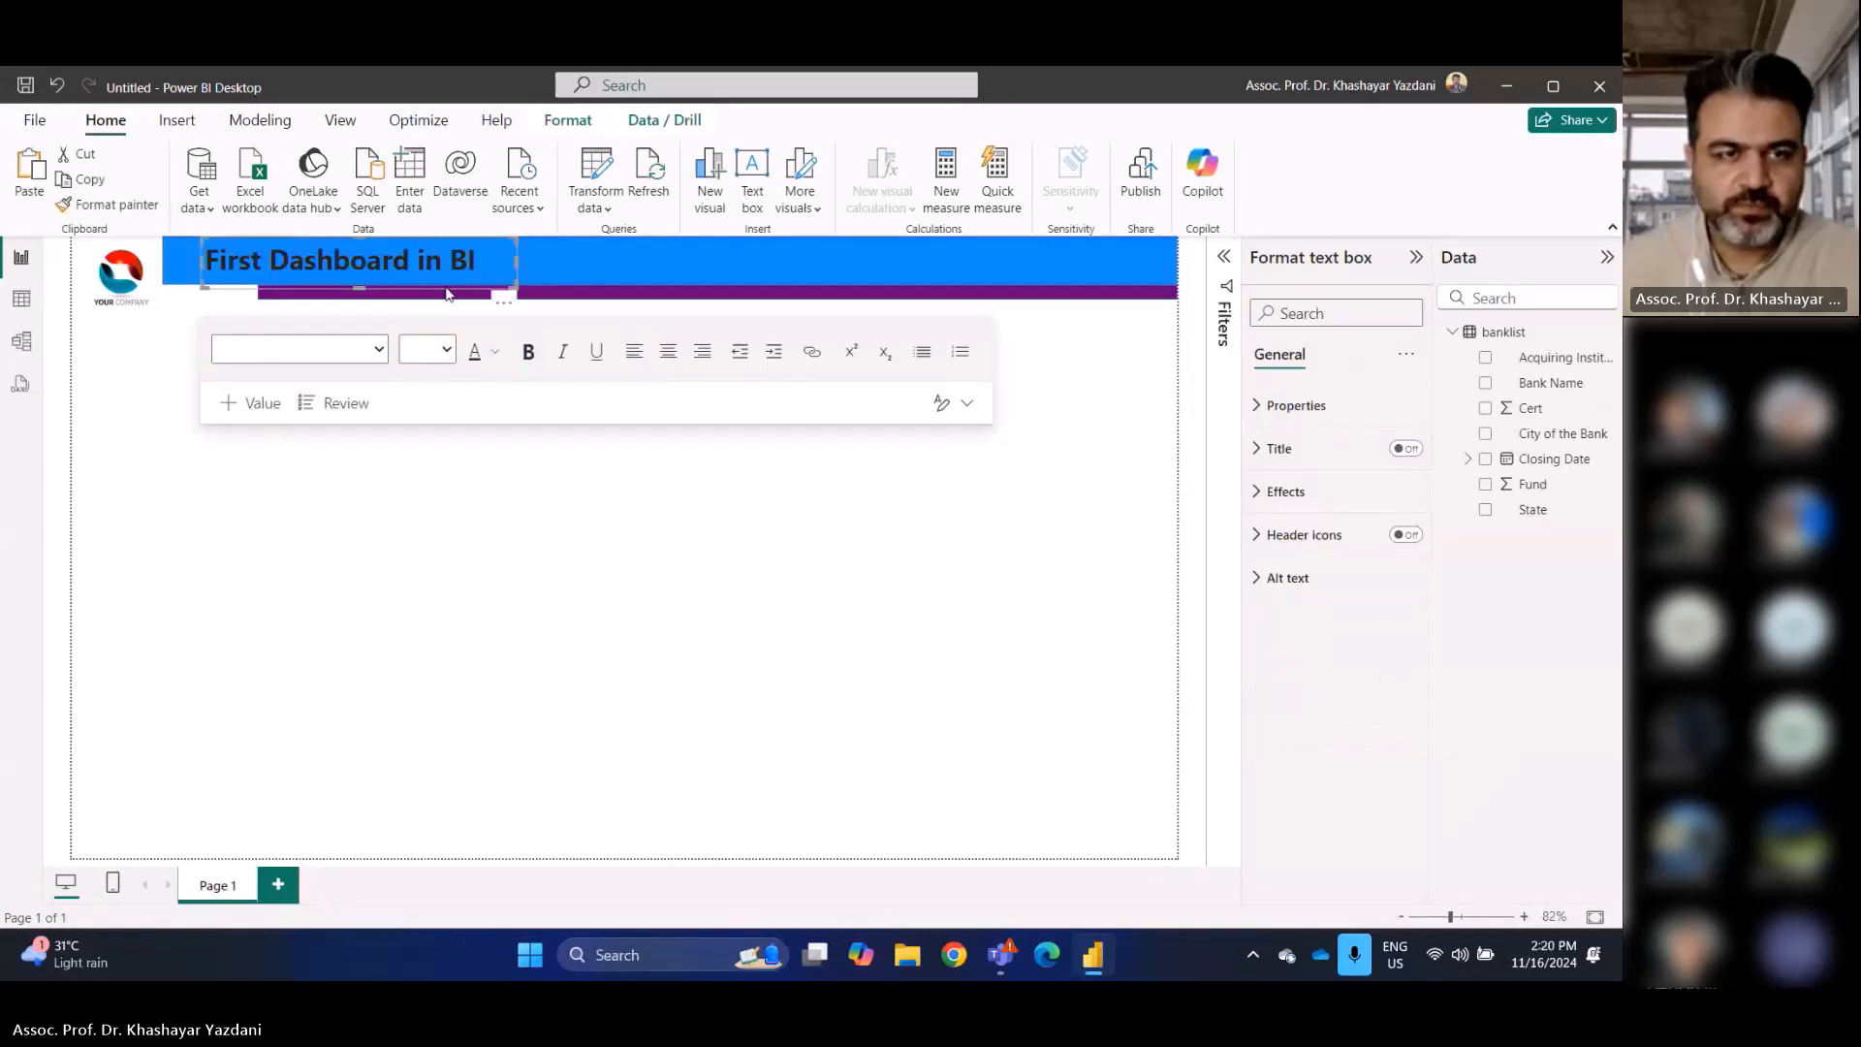
pyautogui.moveTo(449, 292); pyautogui.dragTo(410, 292)
pyautogui.click(909, 631)
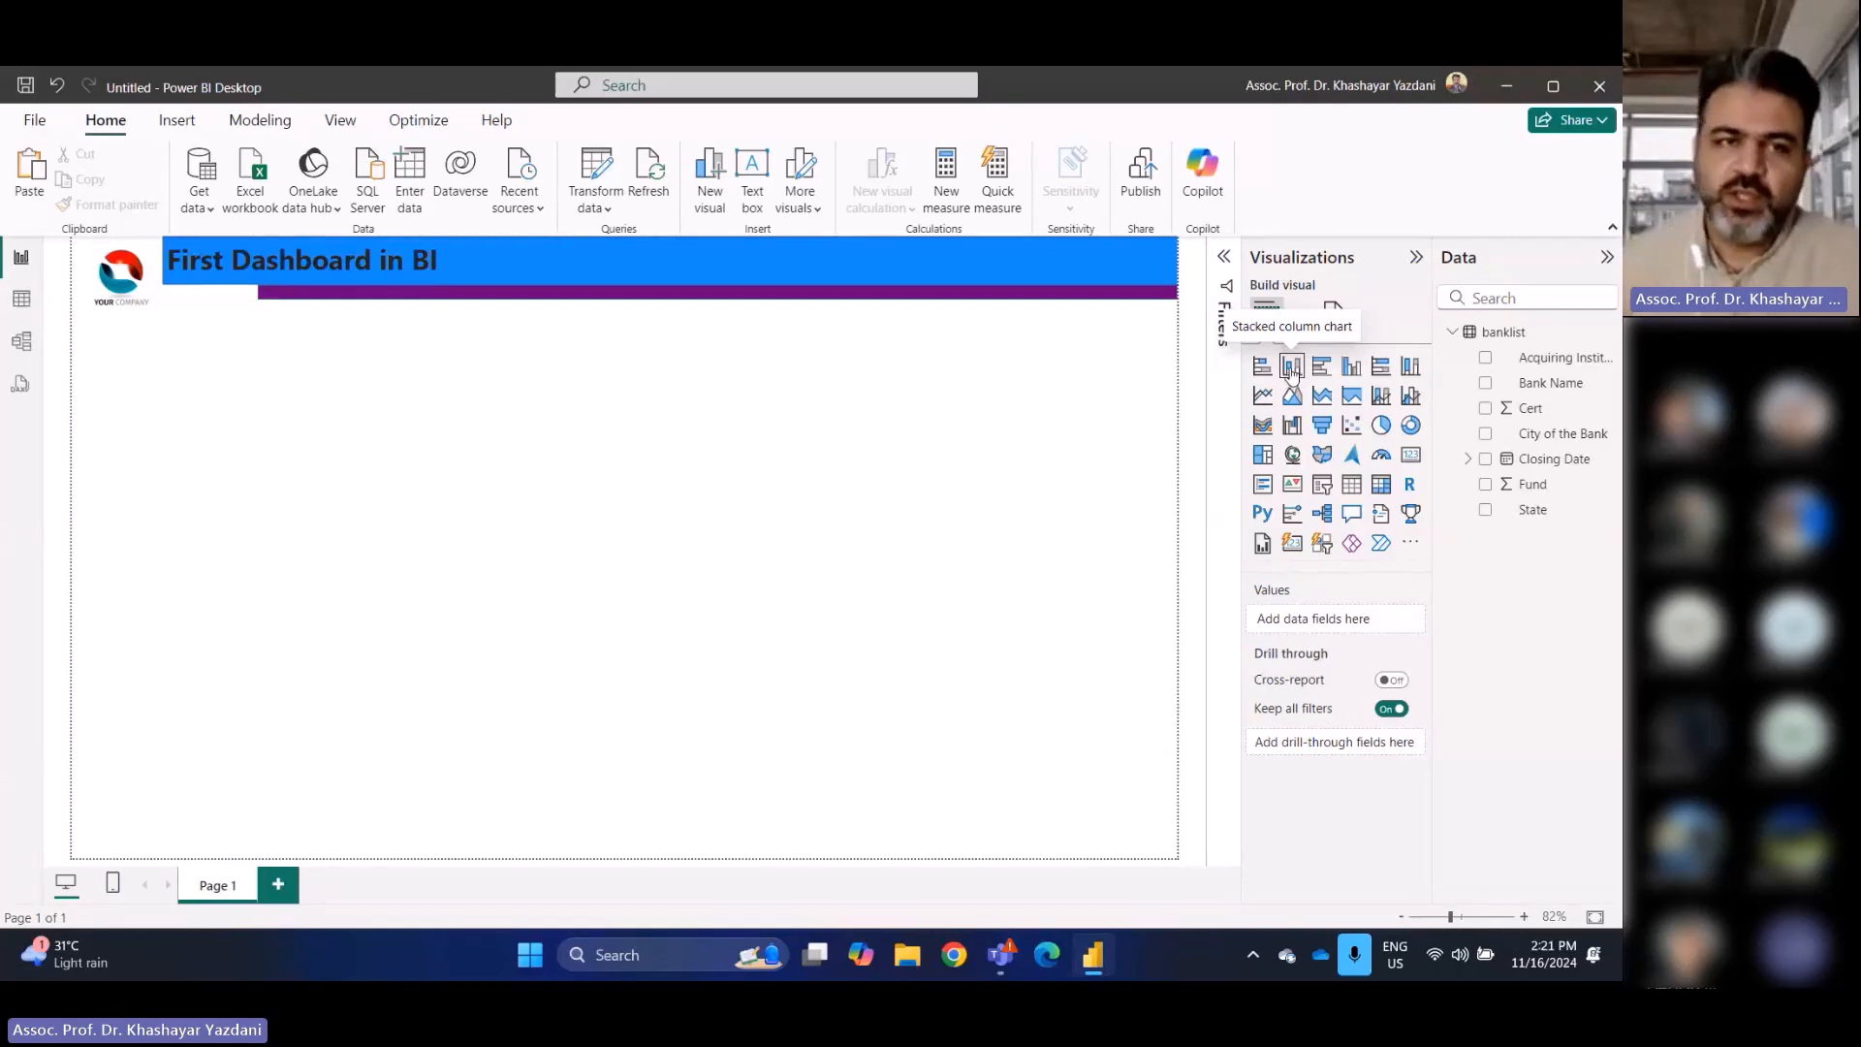
# Add a stacked column chart and enlarge it to fill most of the page below the header bars
pyautogui.click(1291, 373)
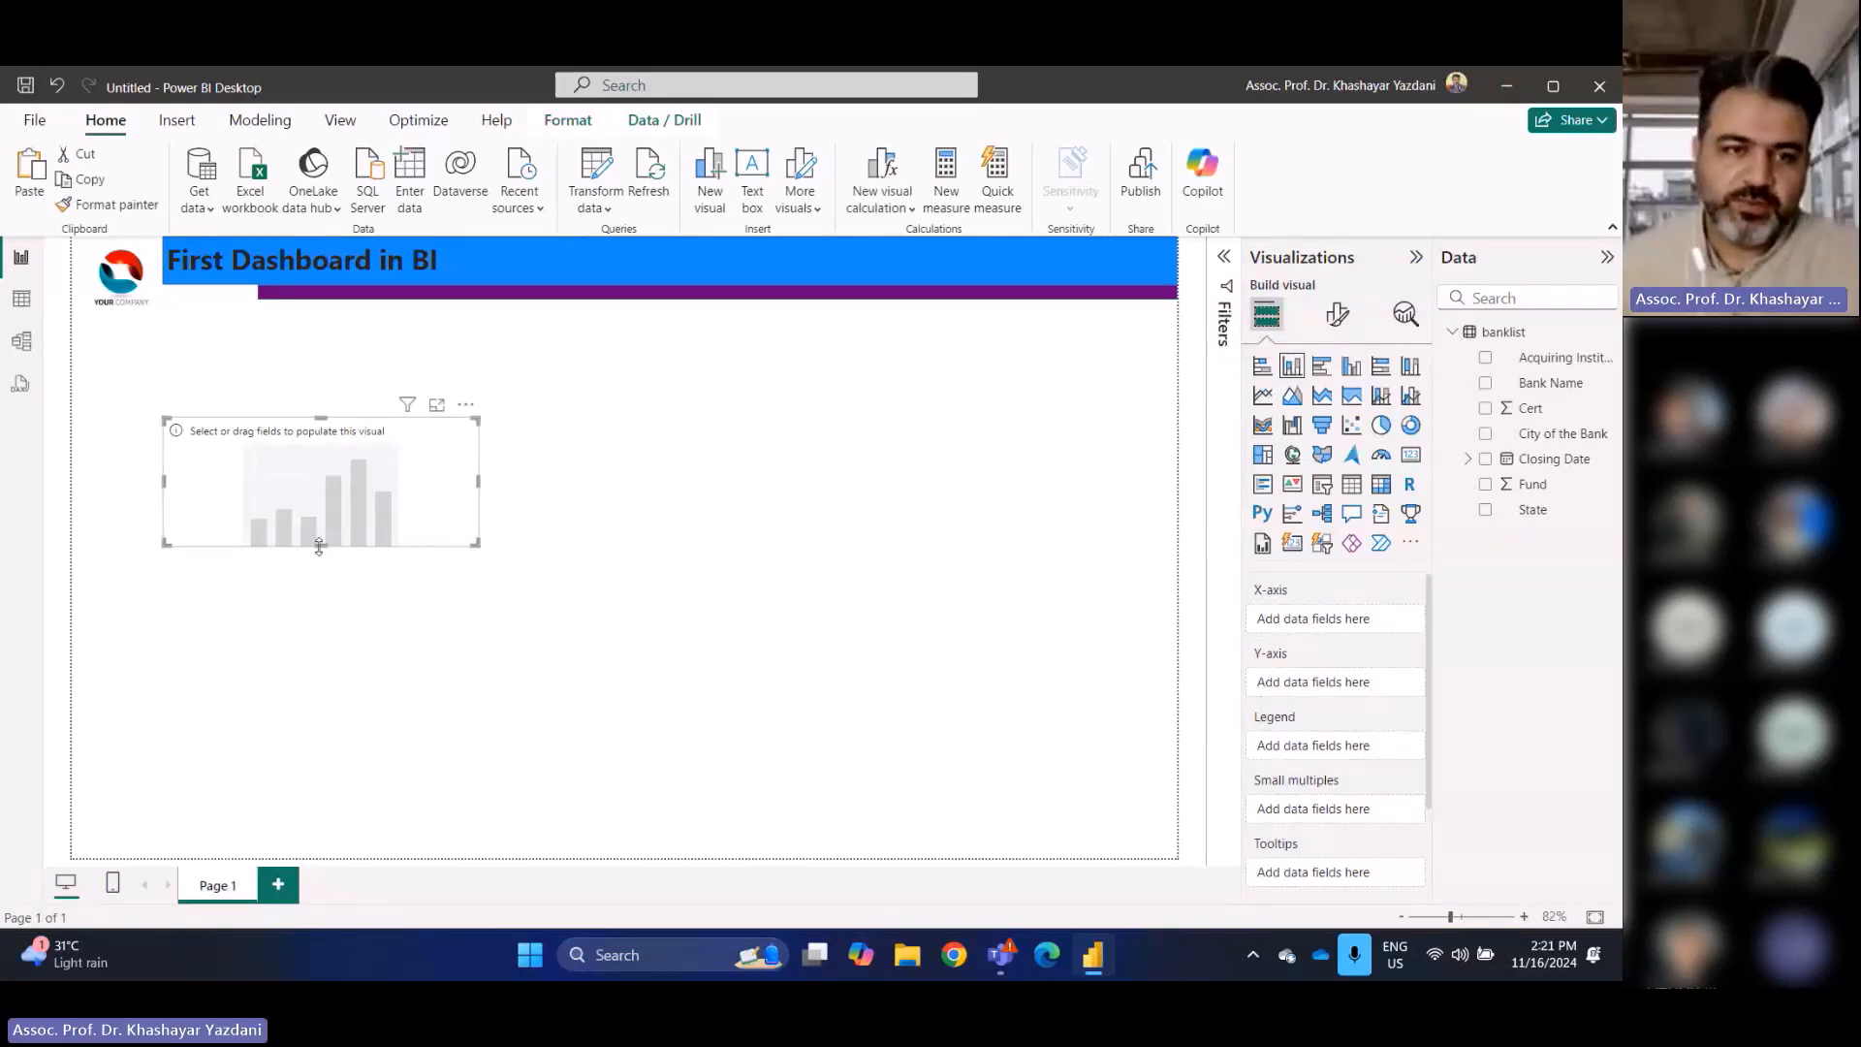
pyautogui.moveTo(319, 545); pyautogui.dragTo(316, 714)
pyautogui.moveTo(285, 475); pyautogui.dragTo(219, 407)
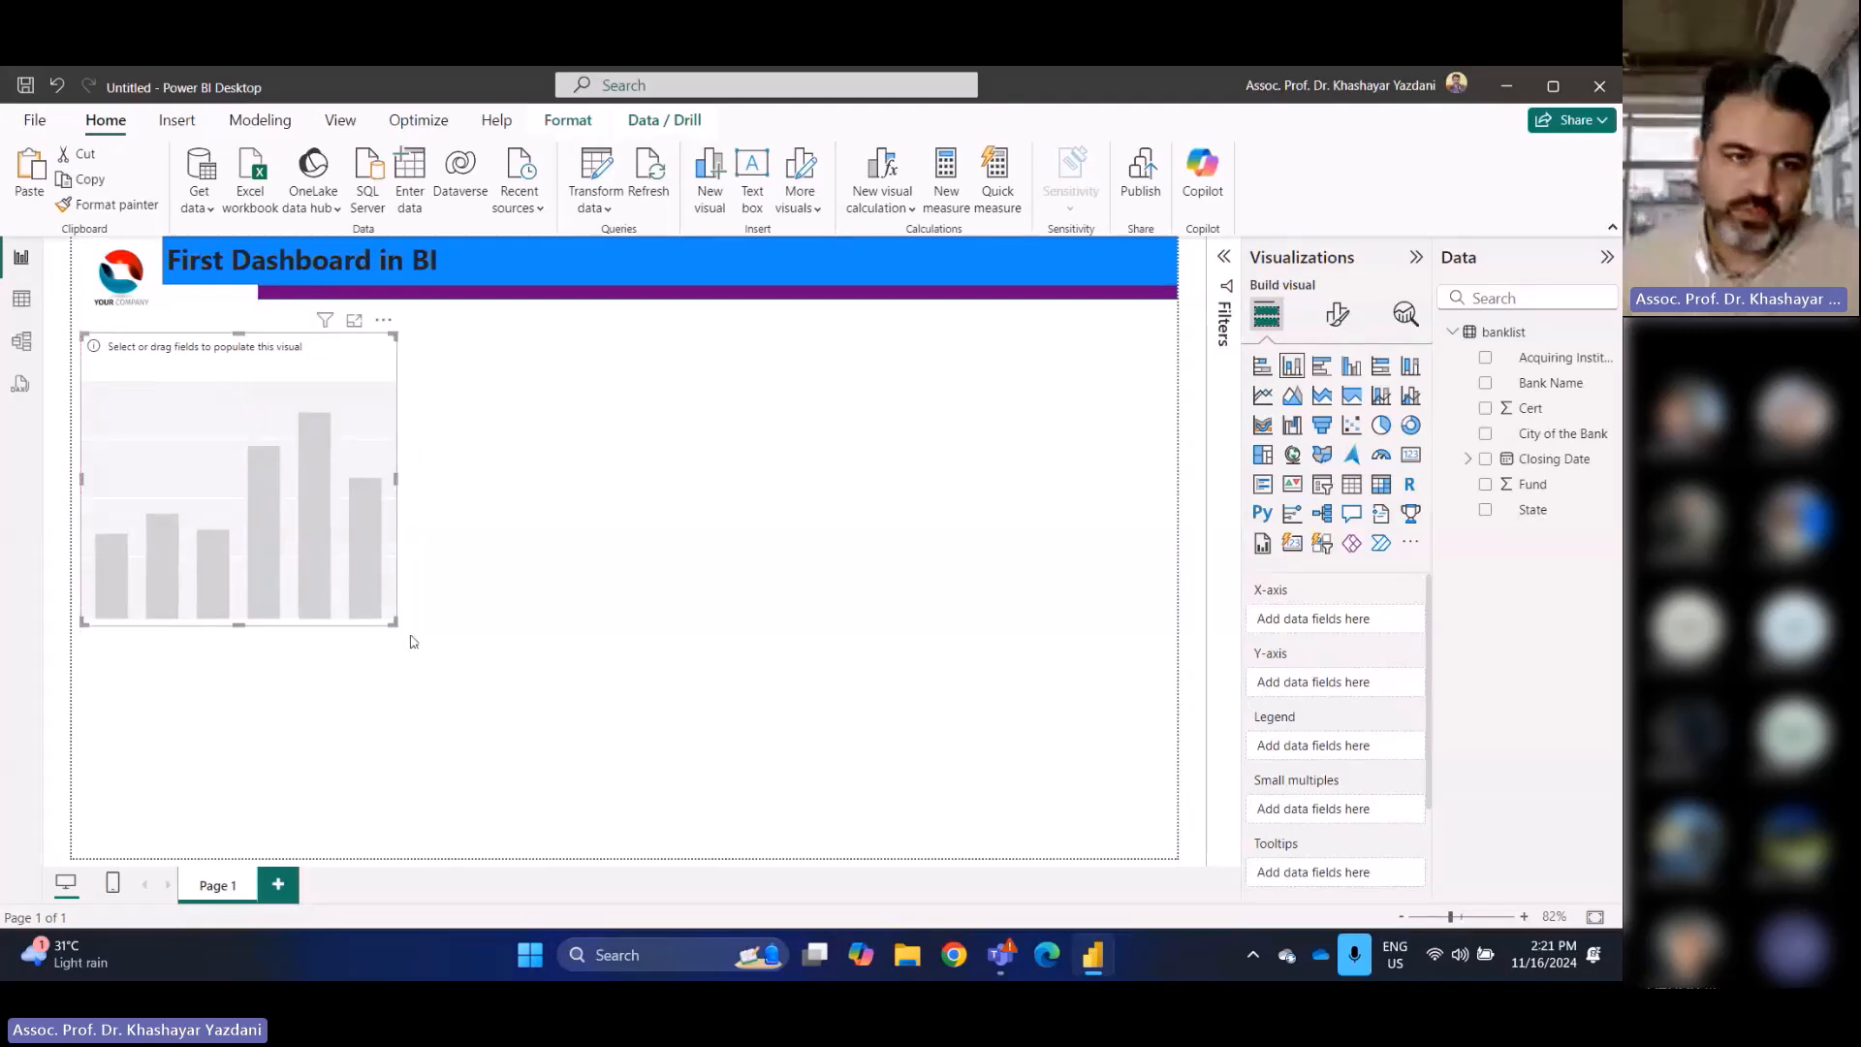
pyautogui.moveTo(394, 623); pyautogui.dragTo(1139, 846)
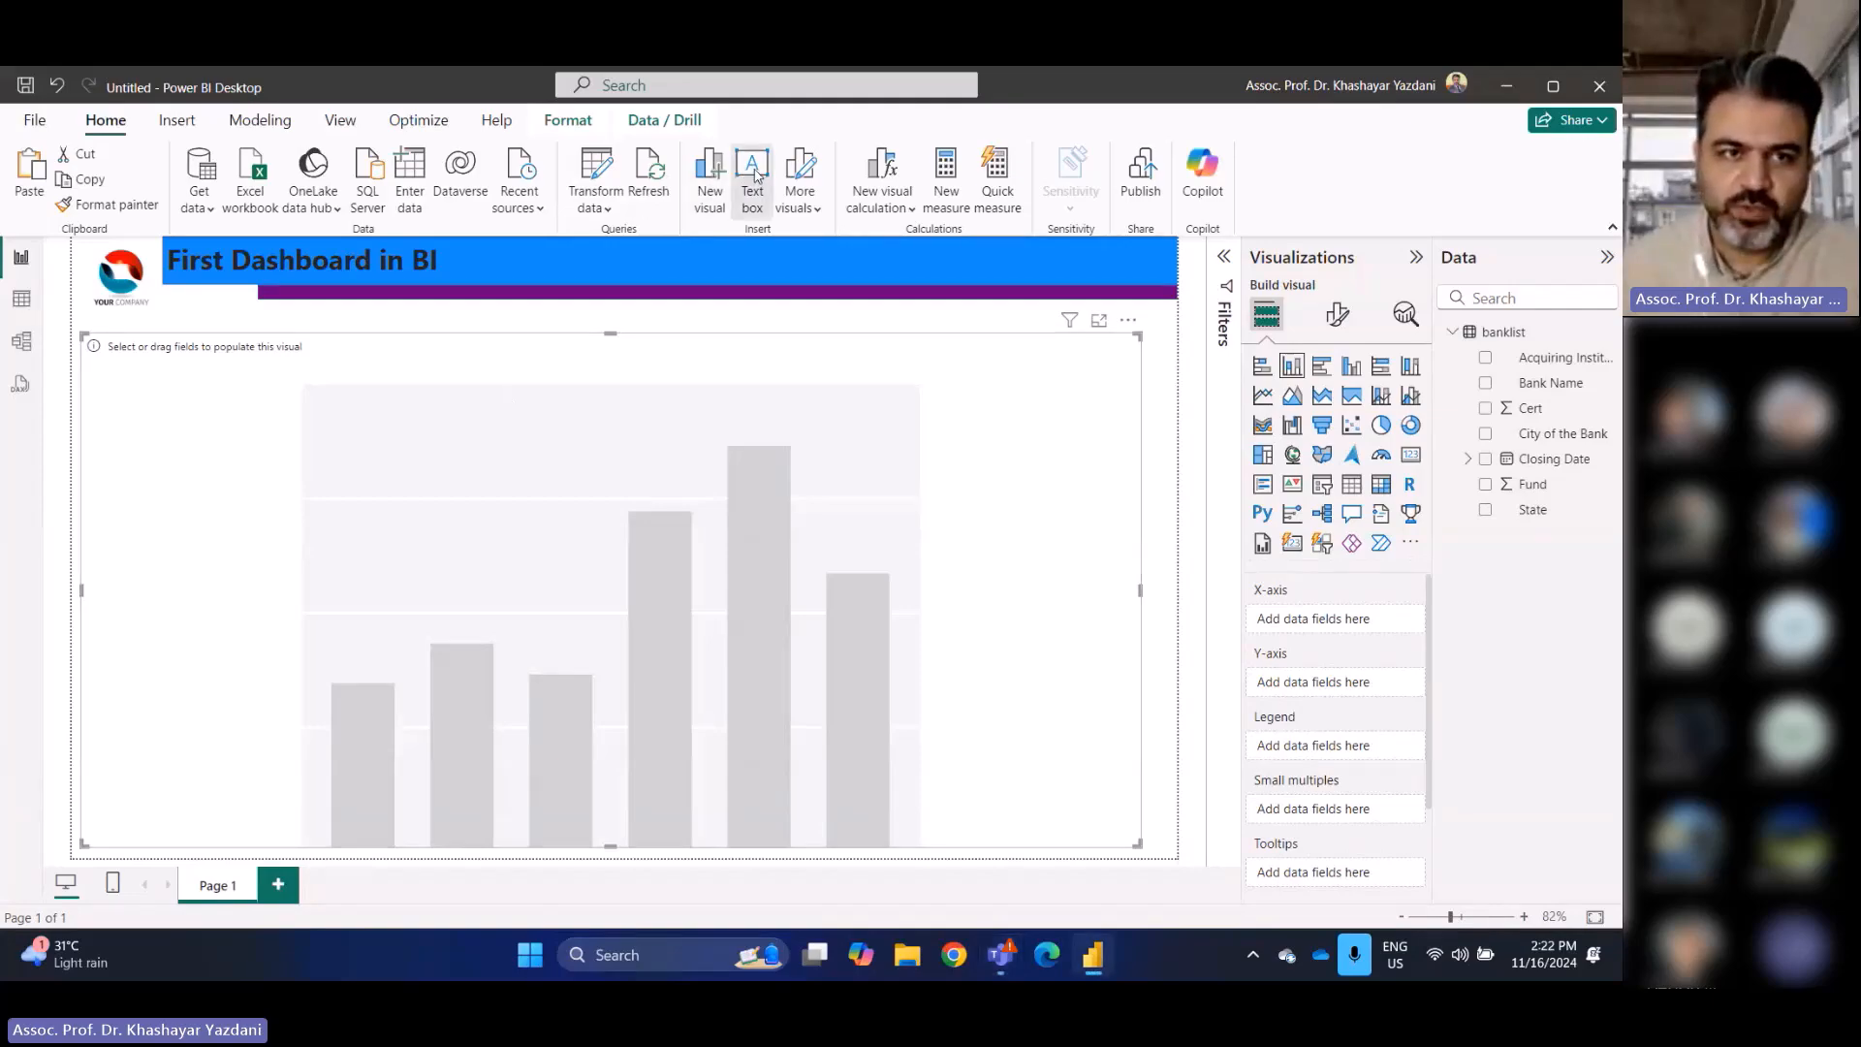
# Add a text box reading "Number of Closing Bank / Year" over the chart area
pyautogui.click(754, 176)
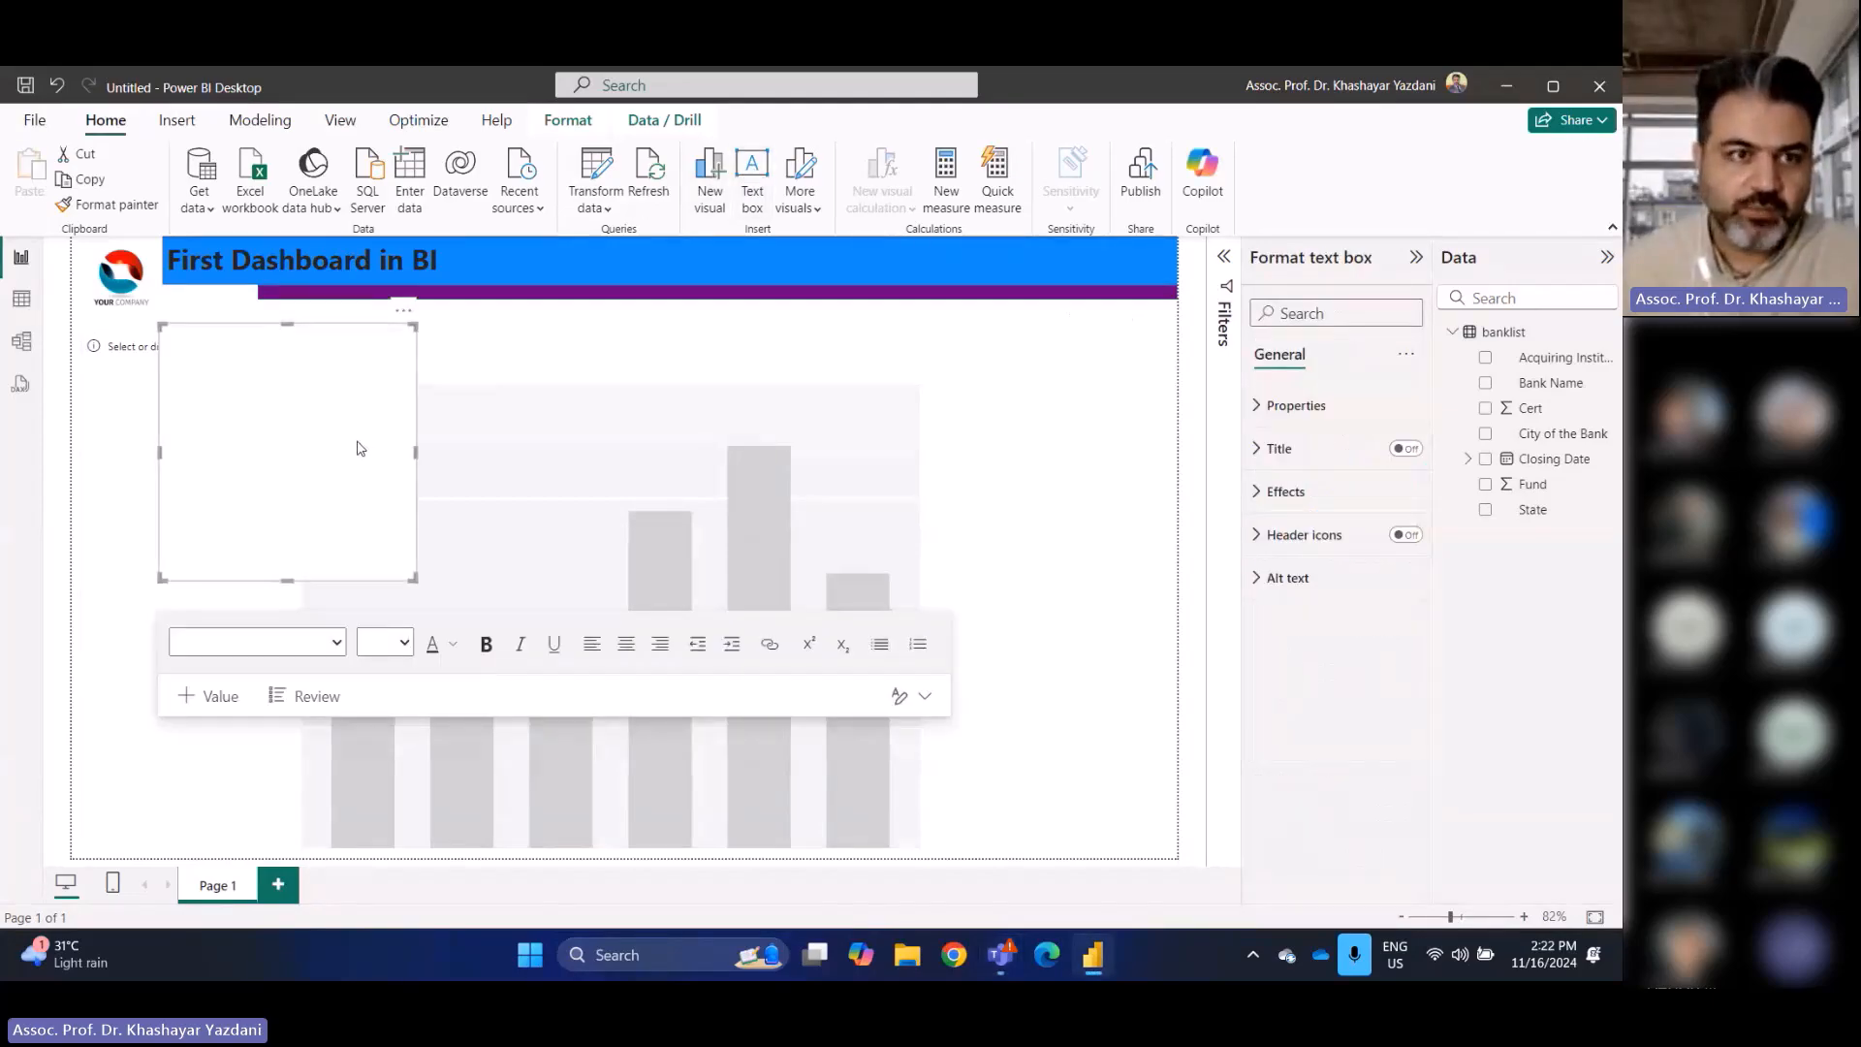
pyautogui.click(288, 387)
pyautogui.write('Number of Closing Bank / Year')
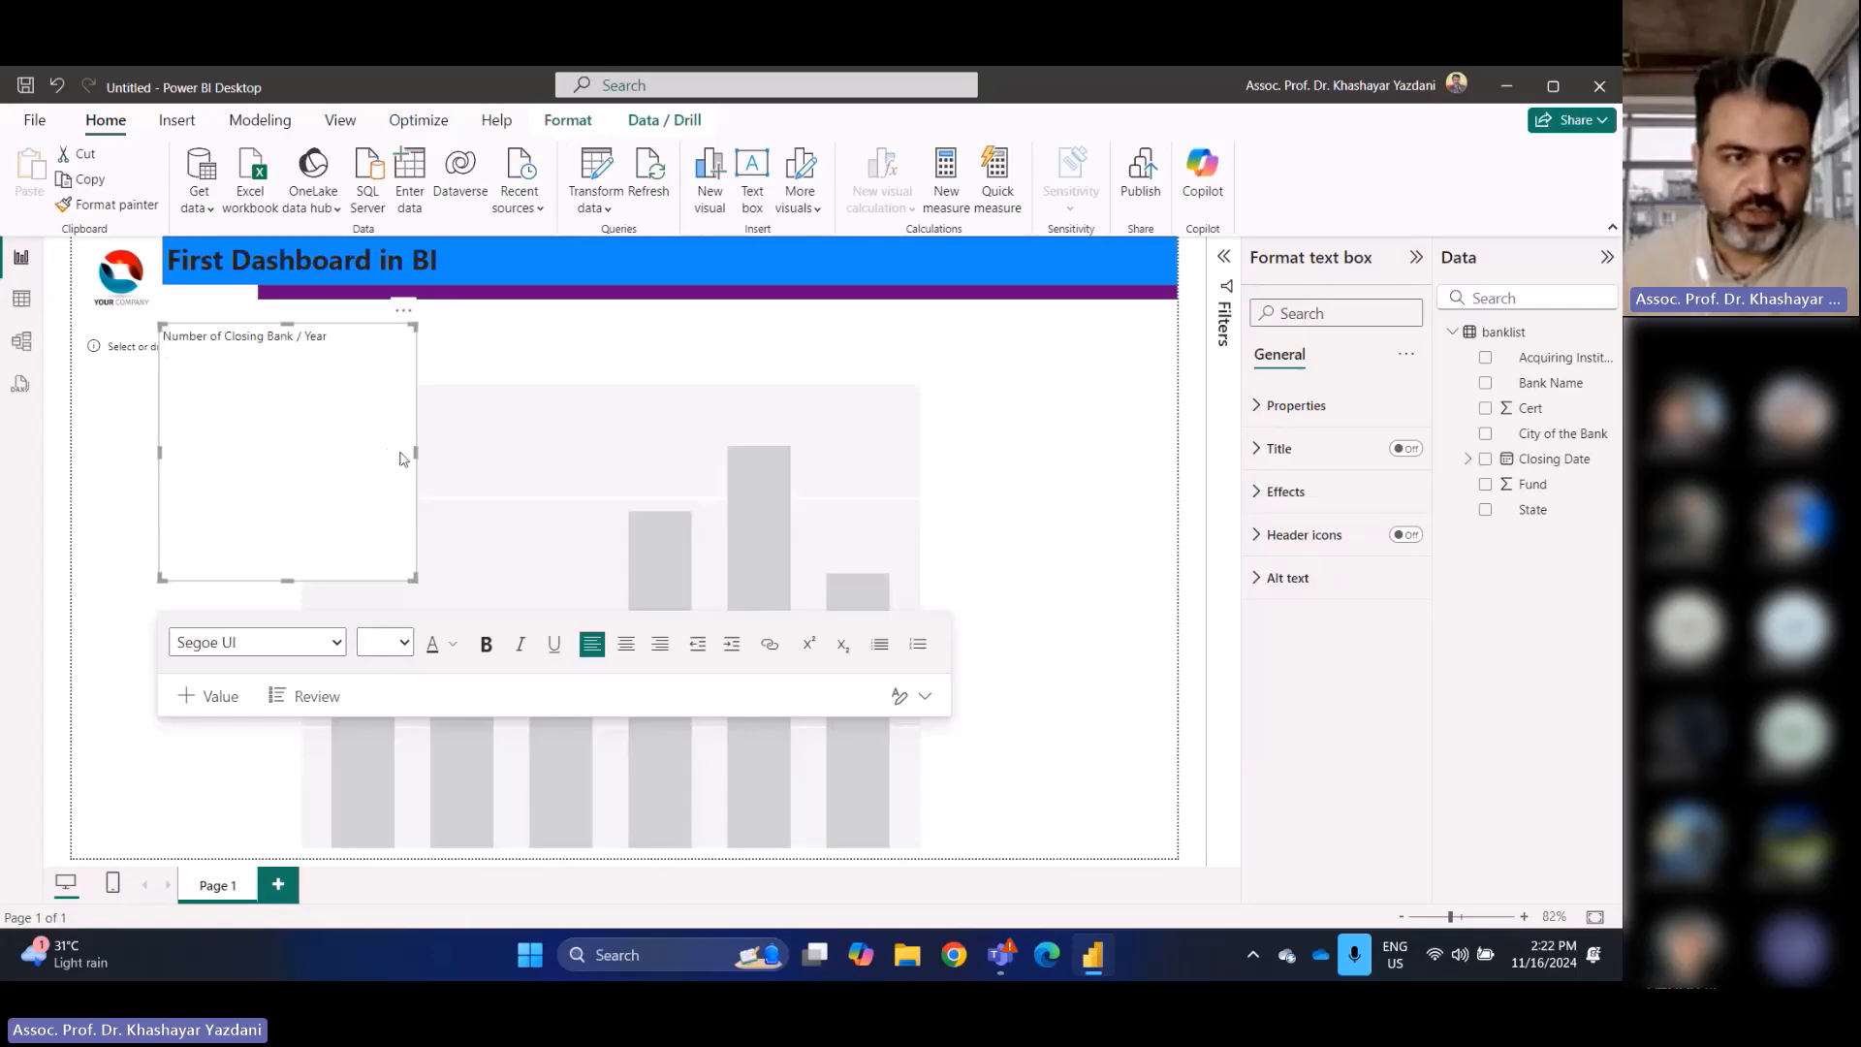
pyautogui.click(486, 644)
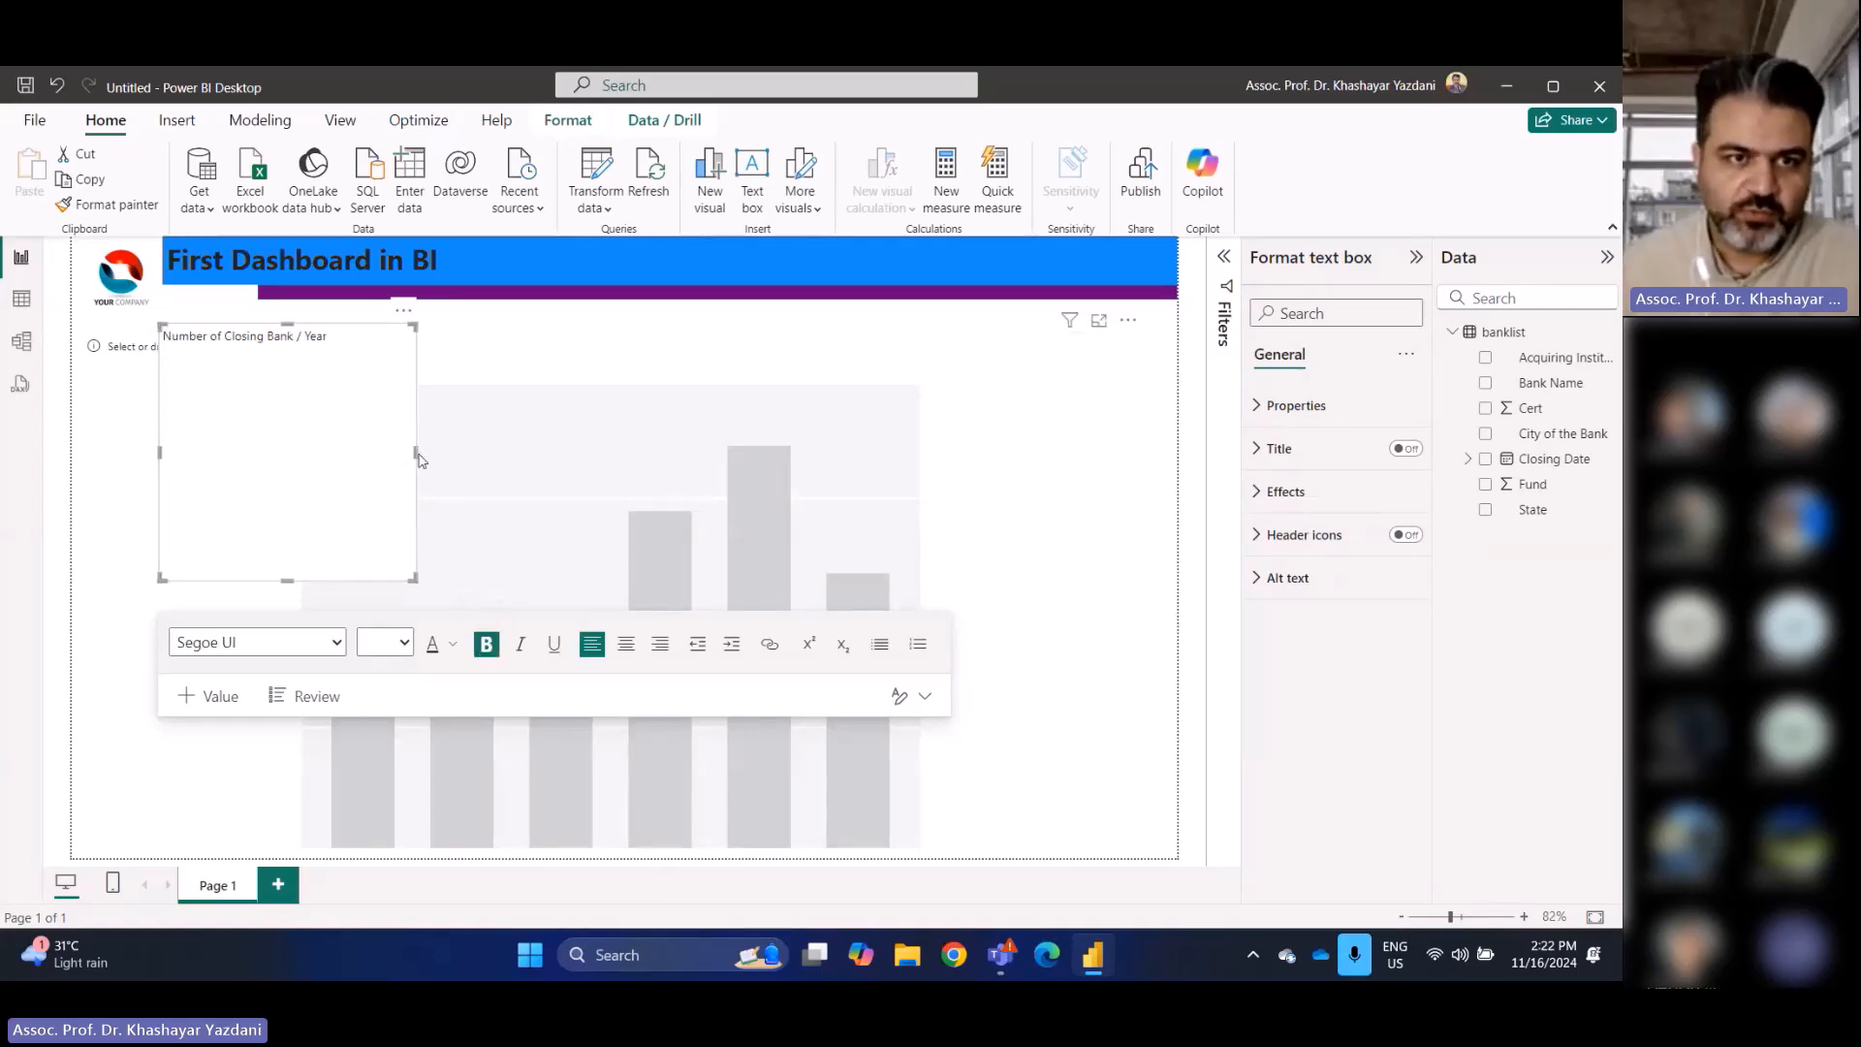
# Format the chart heading as size 20, bold and purple, and widen its text box to fit one line
pyautogui.tripleClick(278, 335)
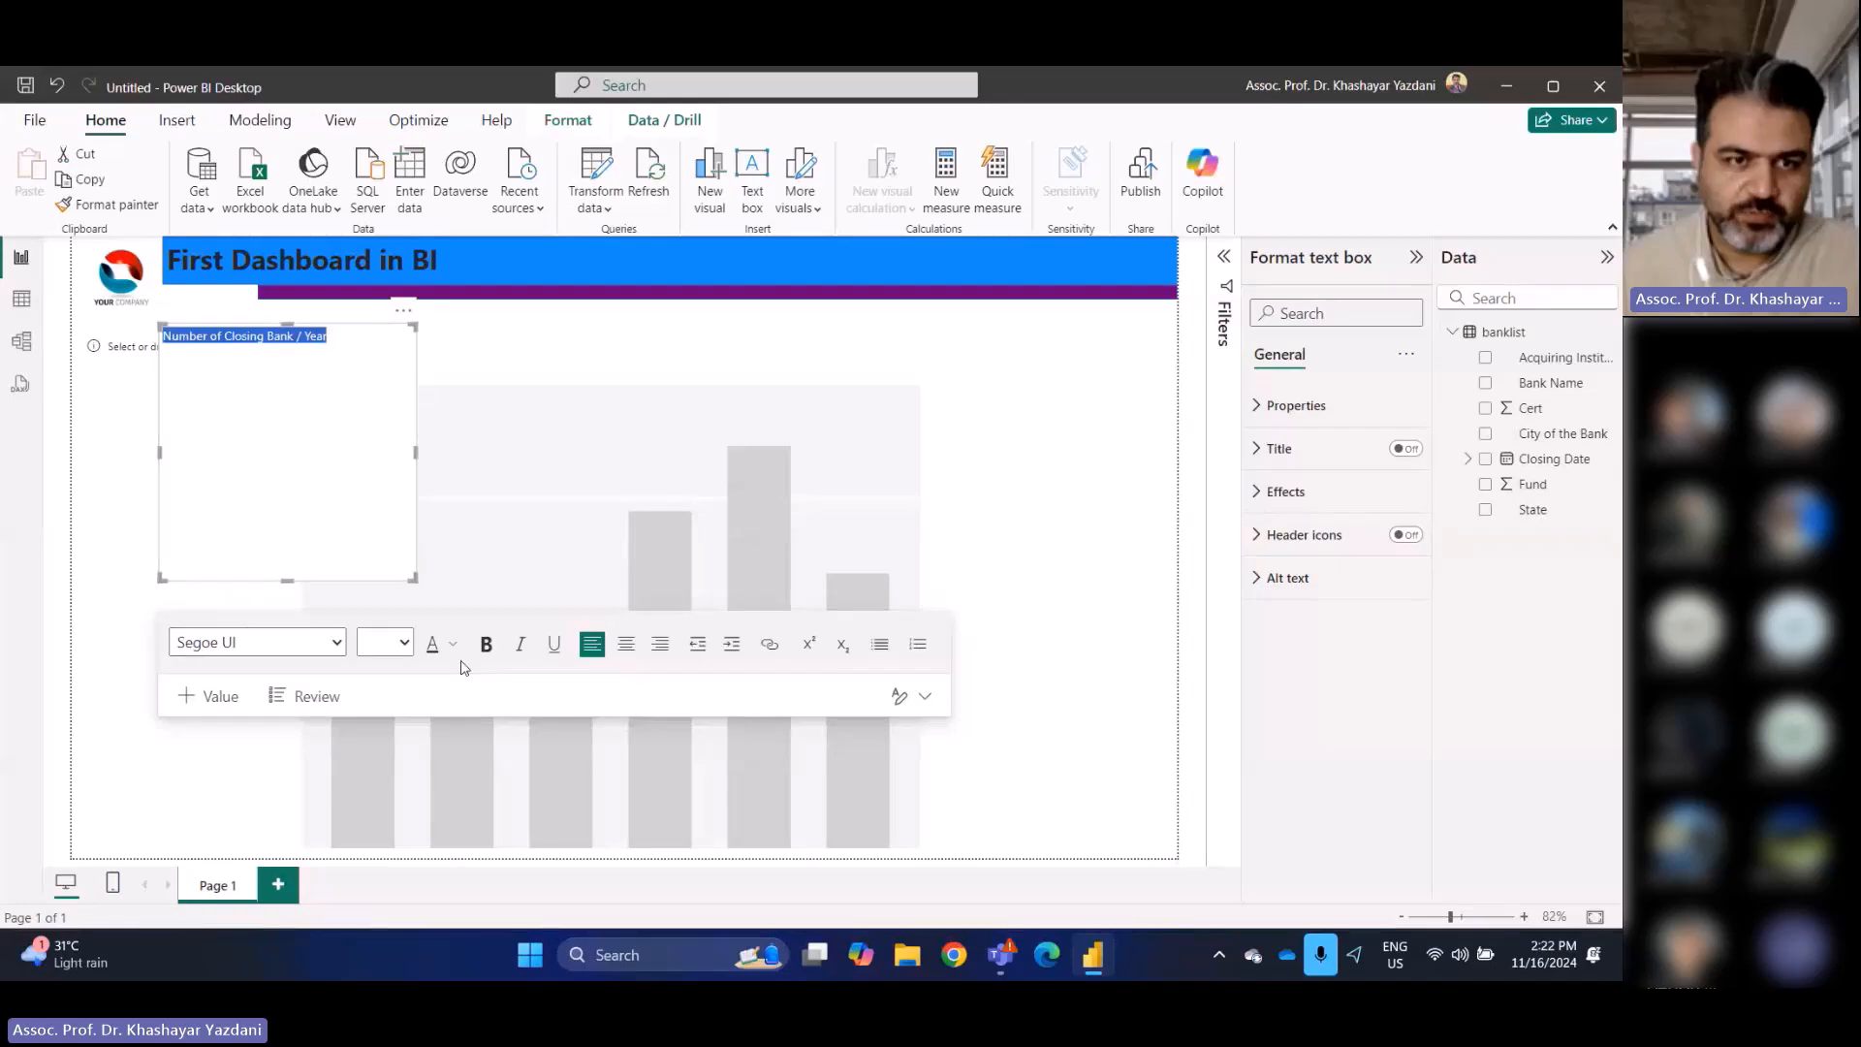
pyautogui.click(399, 643)
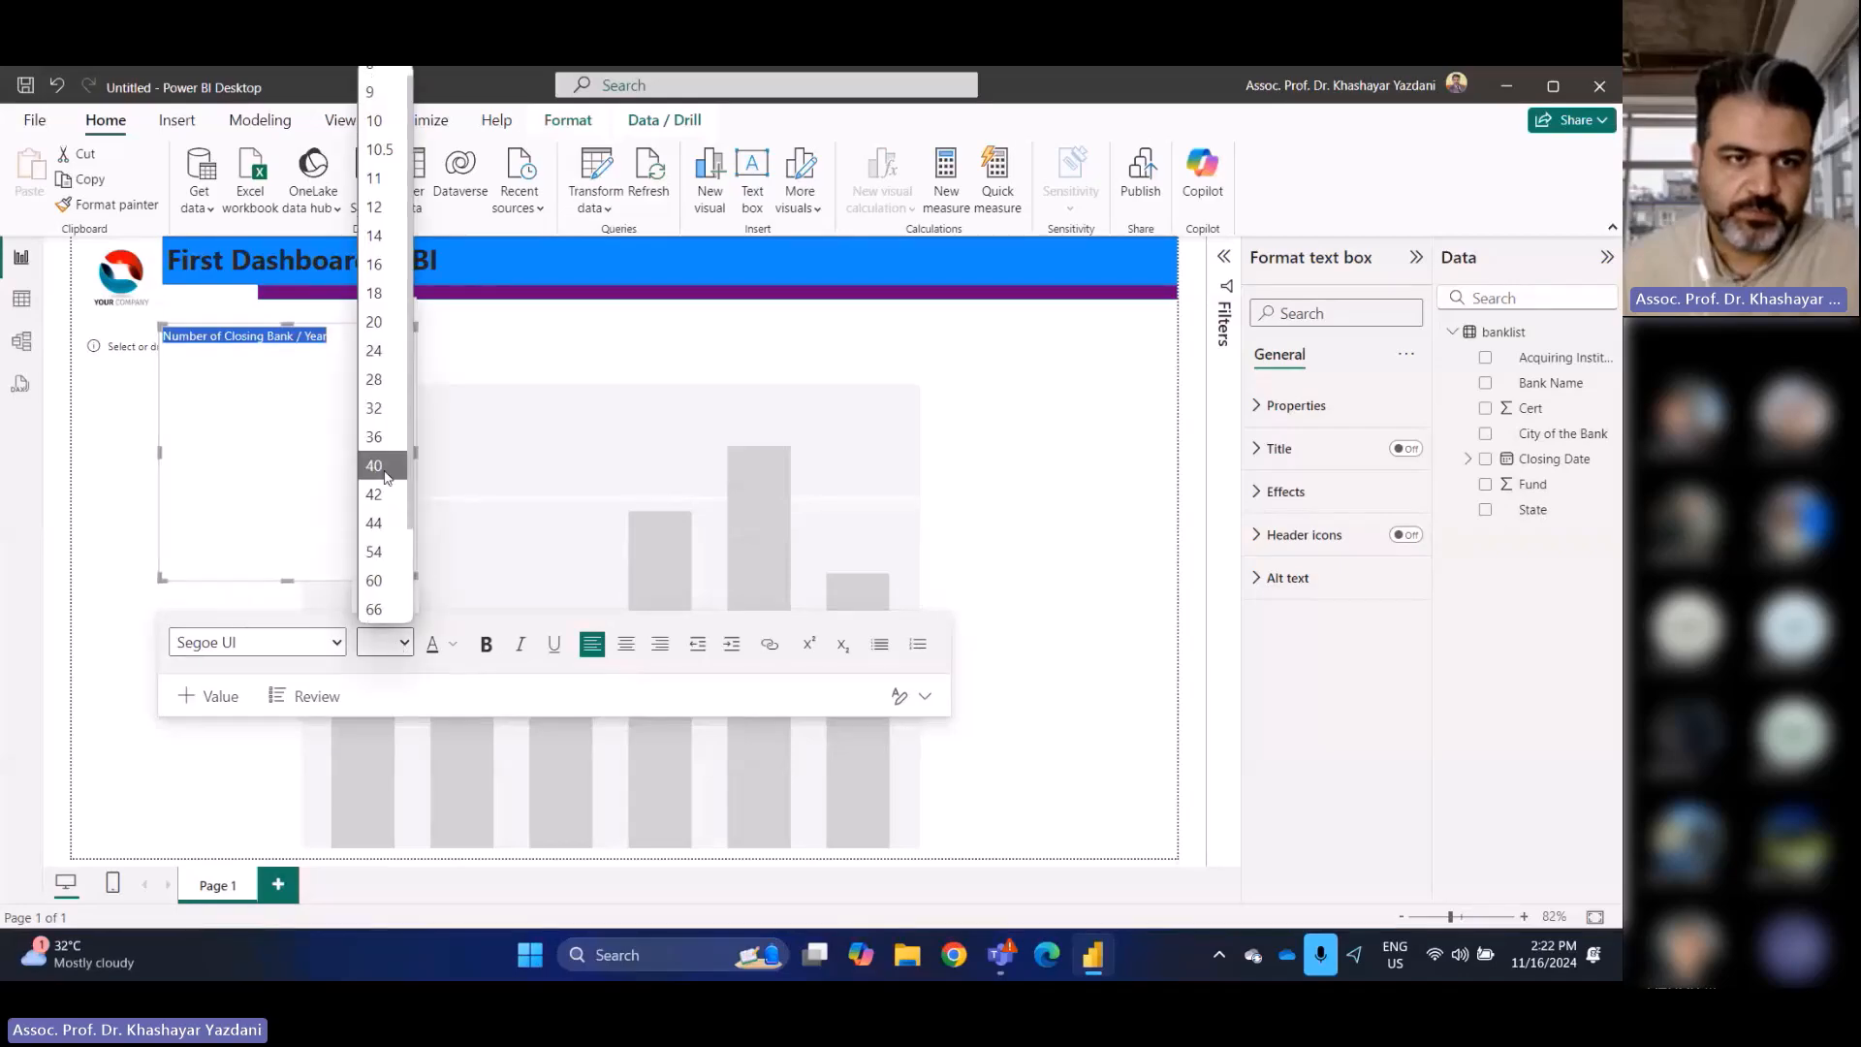
pyautogui.click(383, 437)
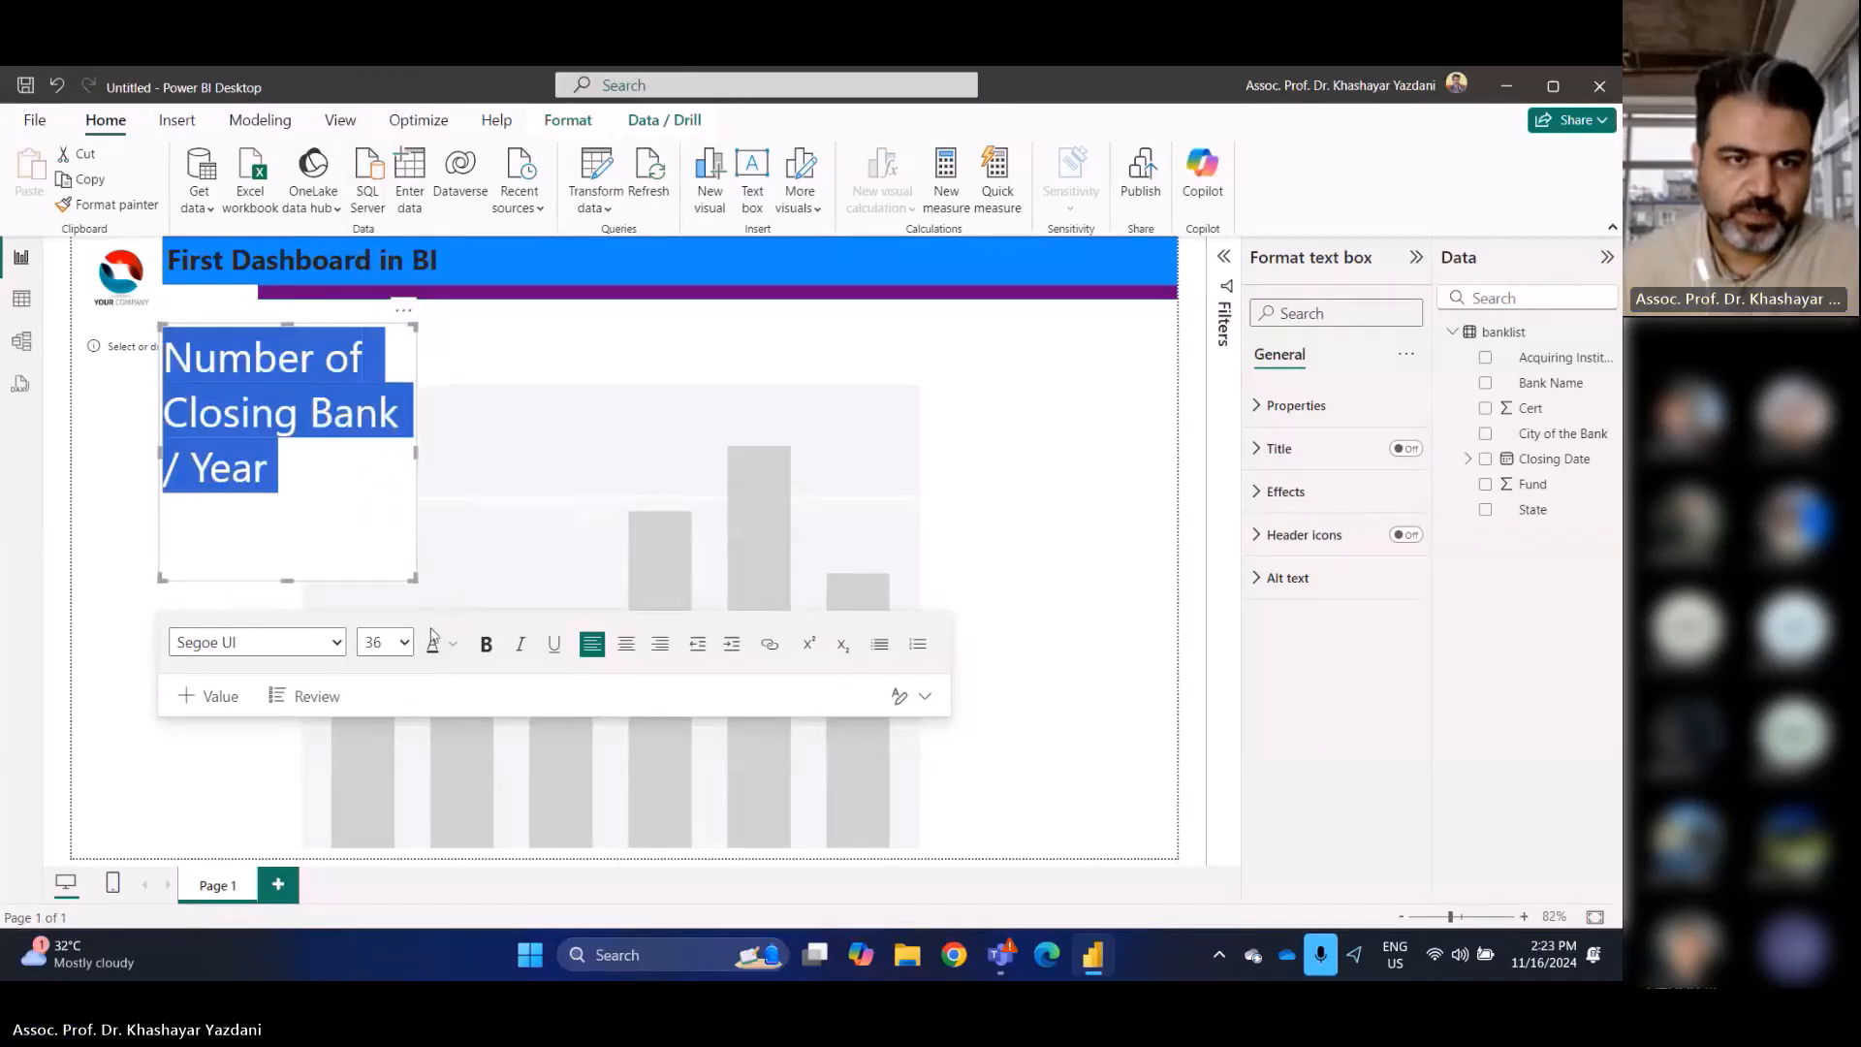
pyautogui.click(402, 641)
pyautogui.click(378, 324)
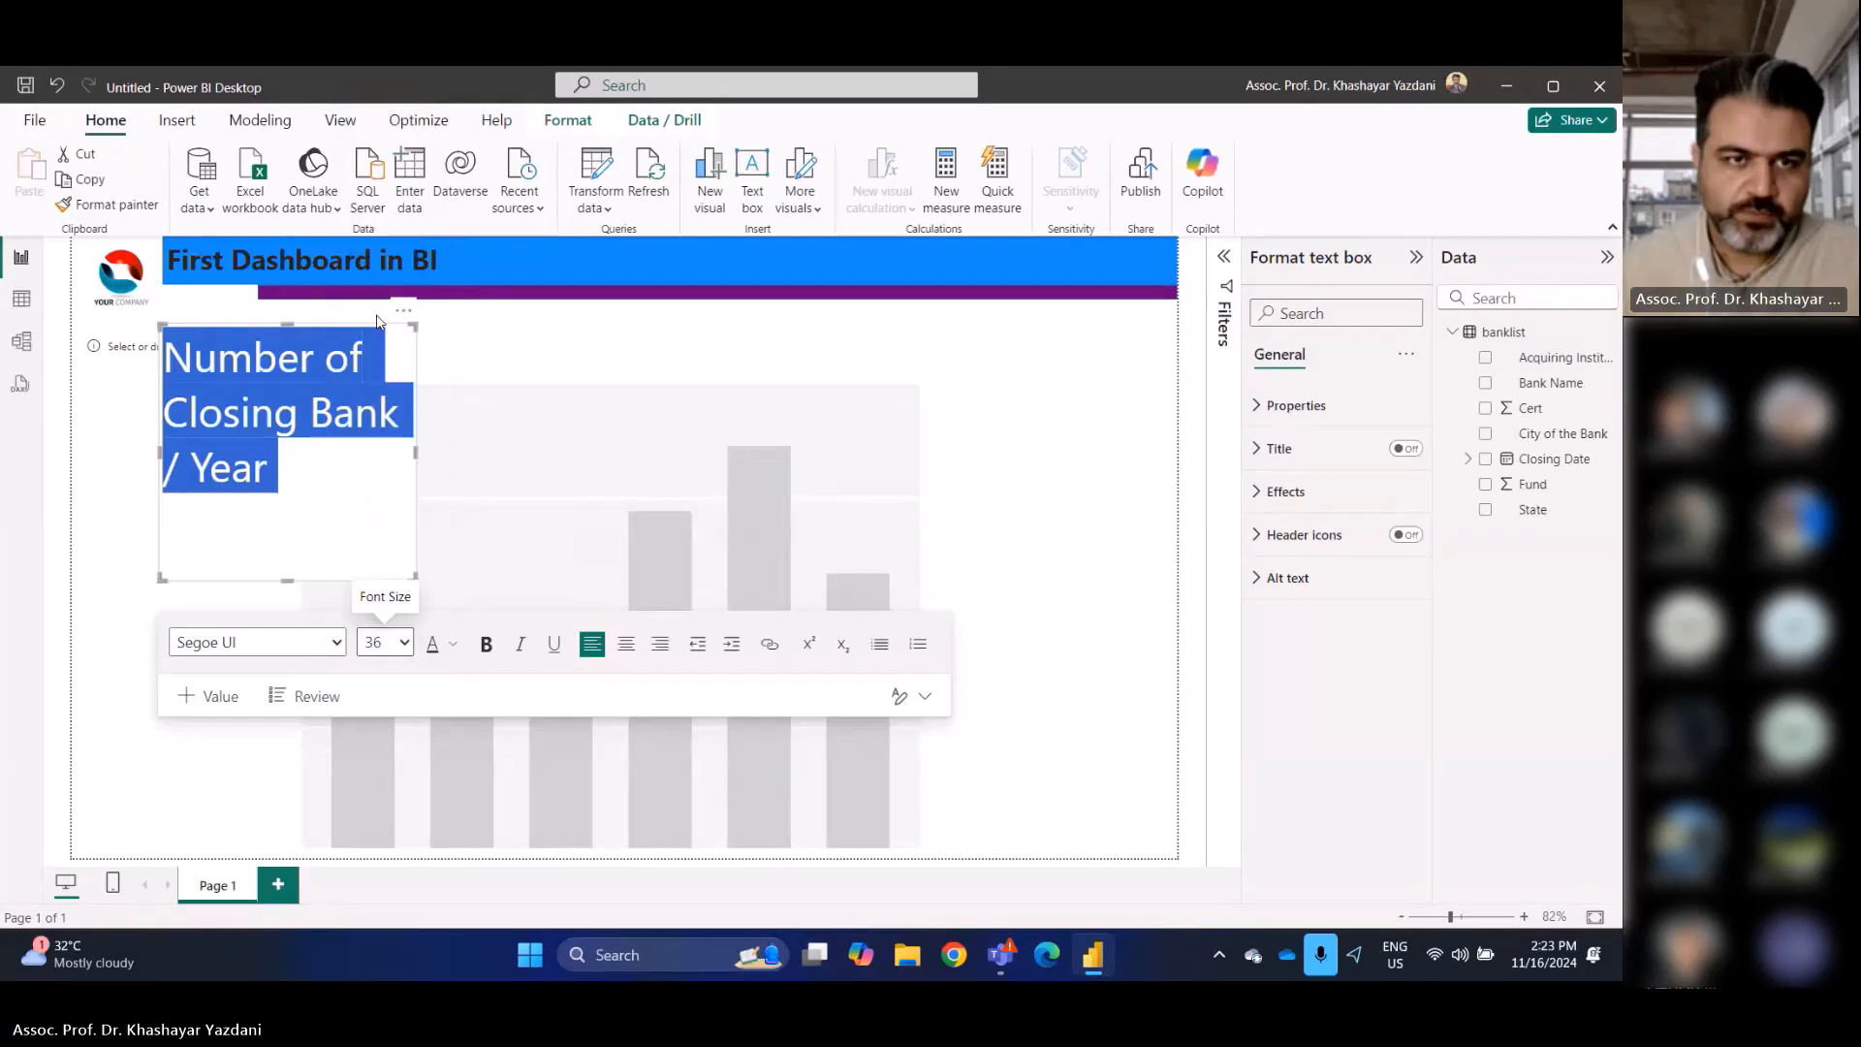
pyautogui.moveTo(417, 451); pyautogui.dragTo(570, 451)
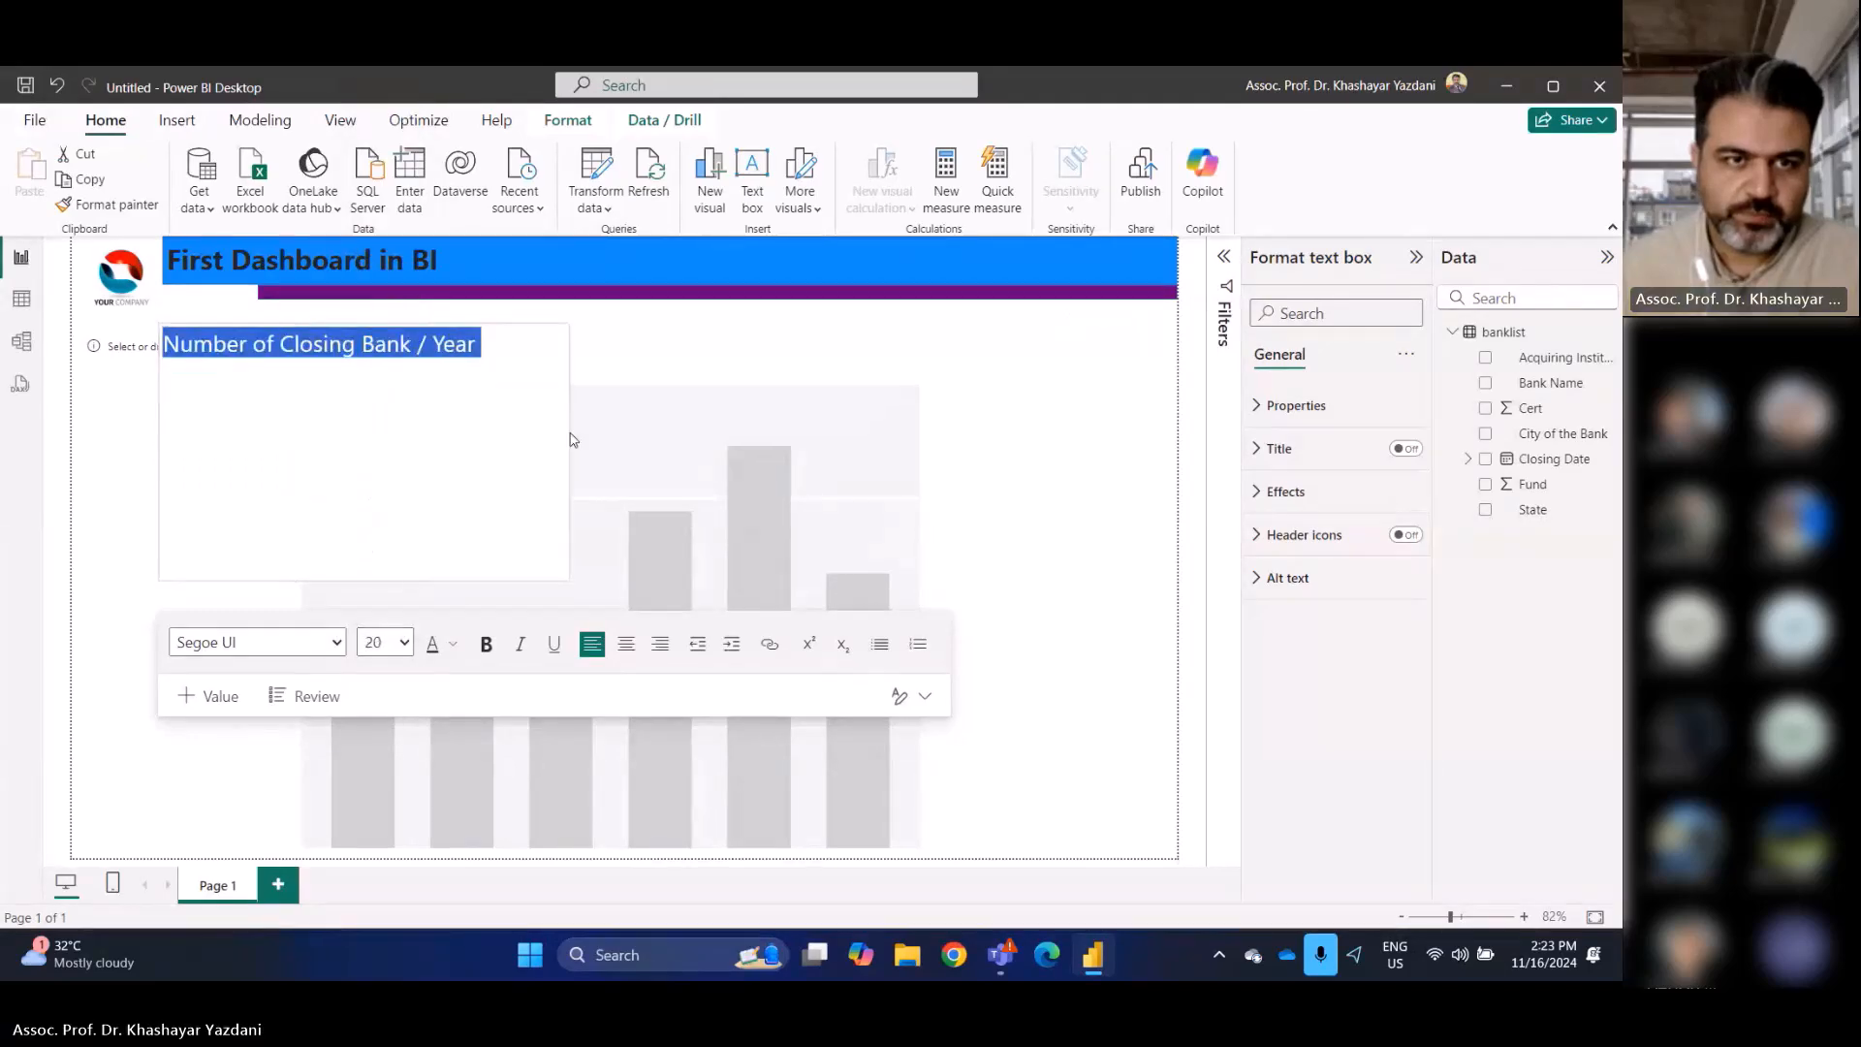
pyautogui.click(487, 643)
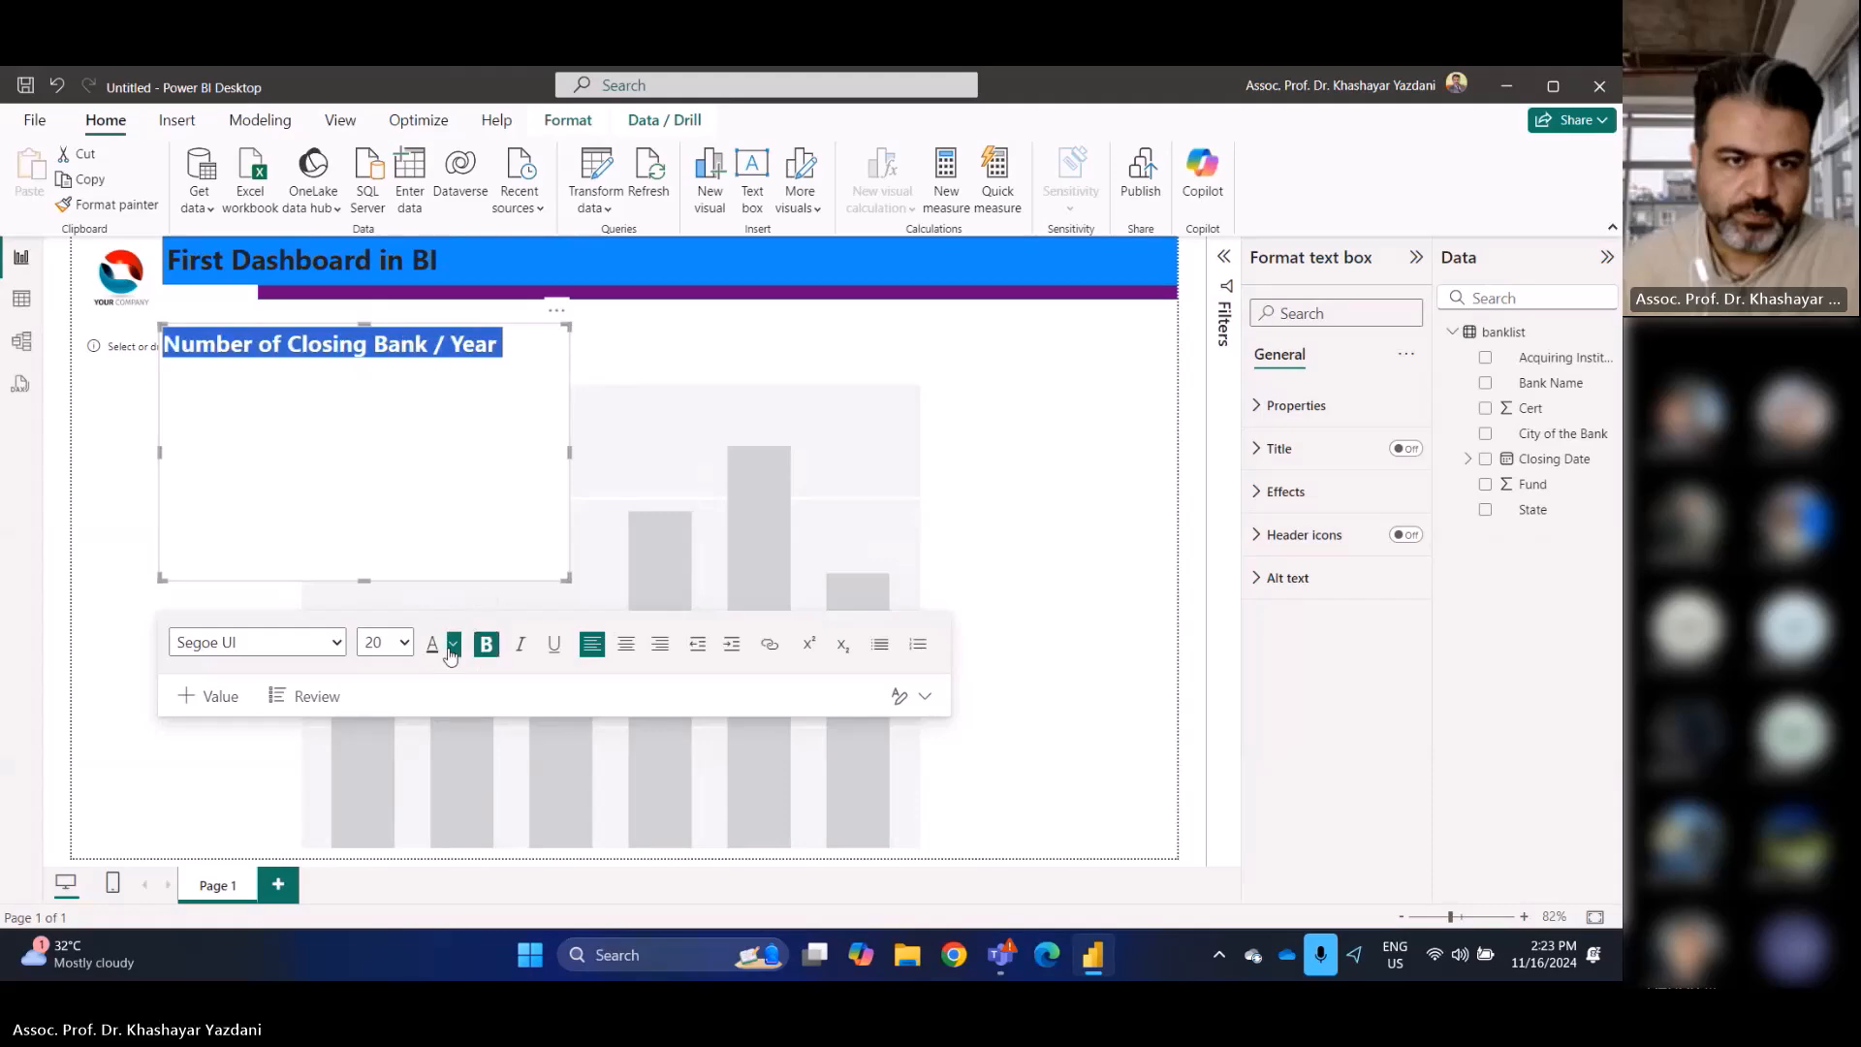
pyautogui.click(452, 647)
pyautogui.click(474, 550)
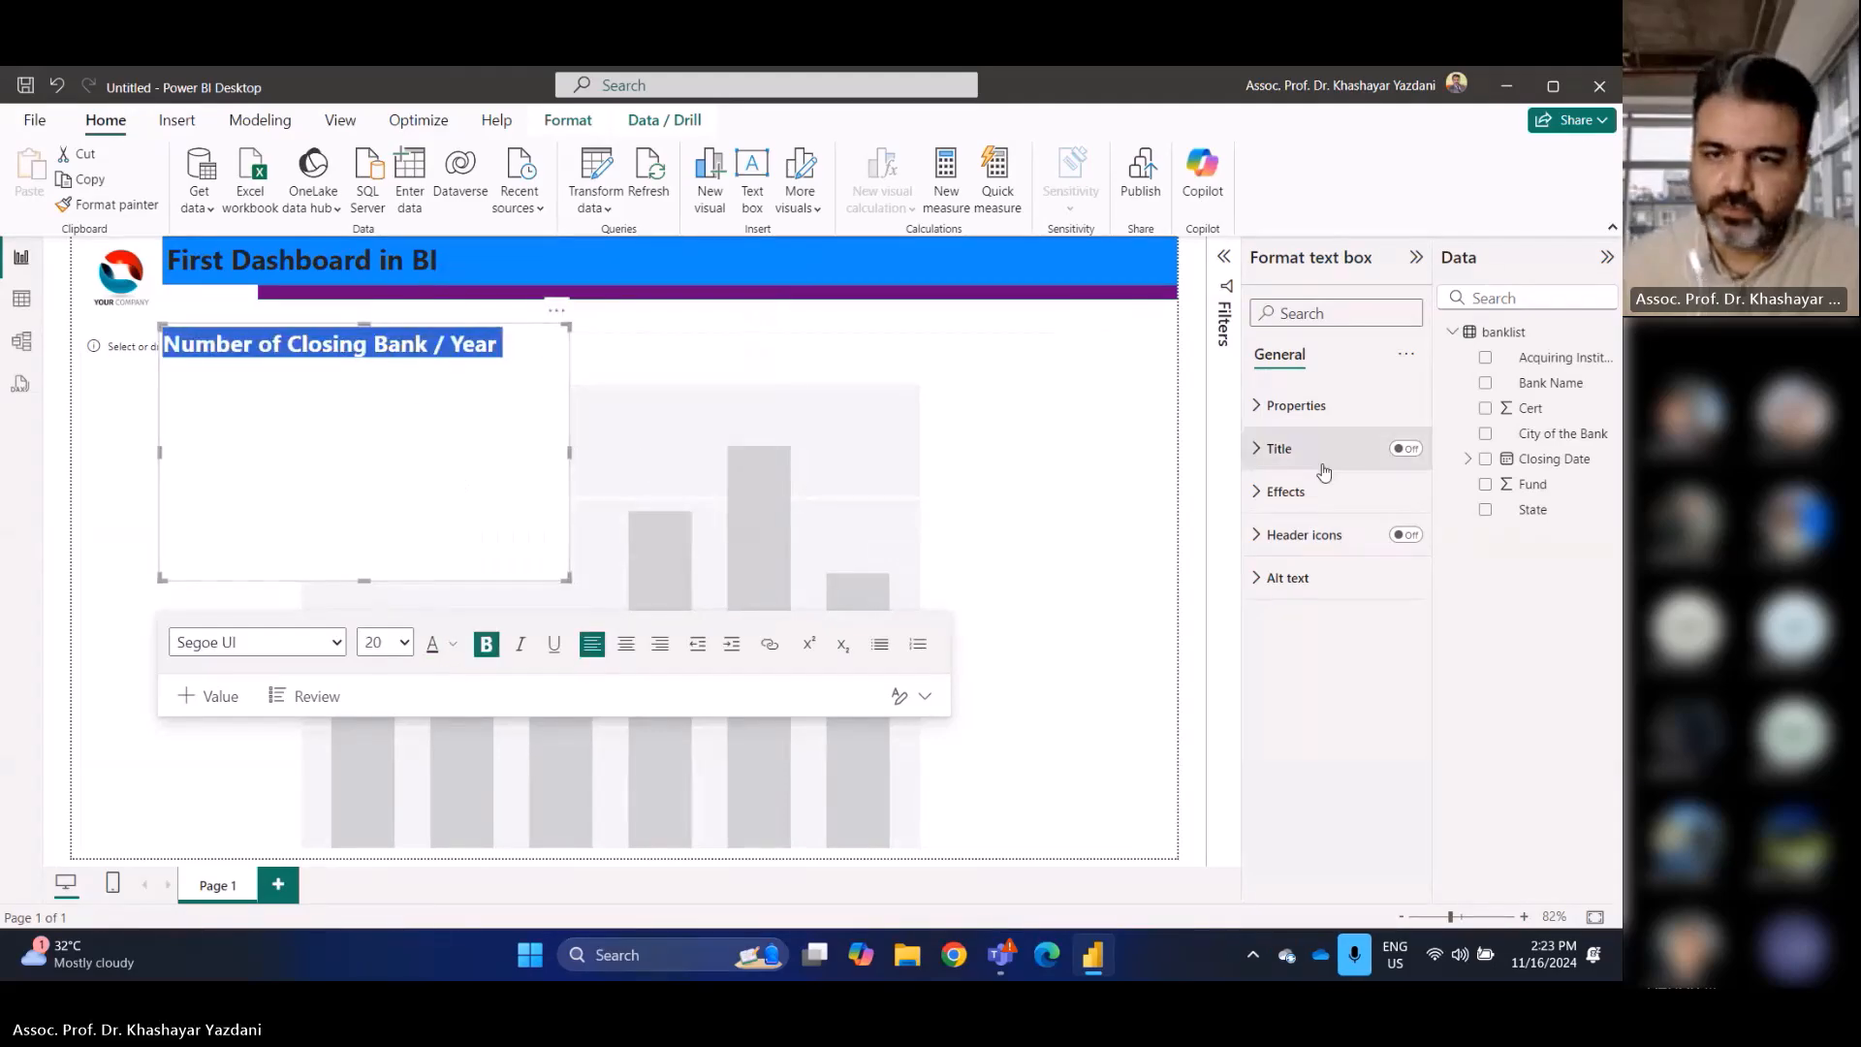
# Turn off the chart heading's background, shrink its box to one line, and place it under the purple bar at the page's right edge
pyautogui.click(1286, 491)
pyautogui.click(1397, 542)
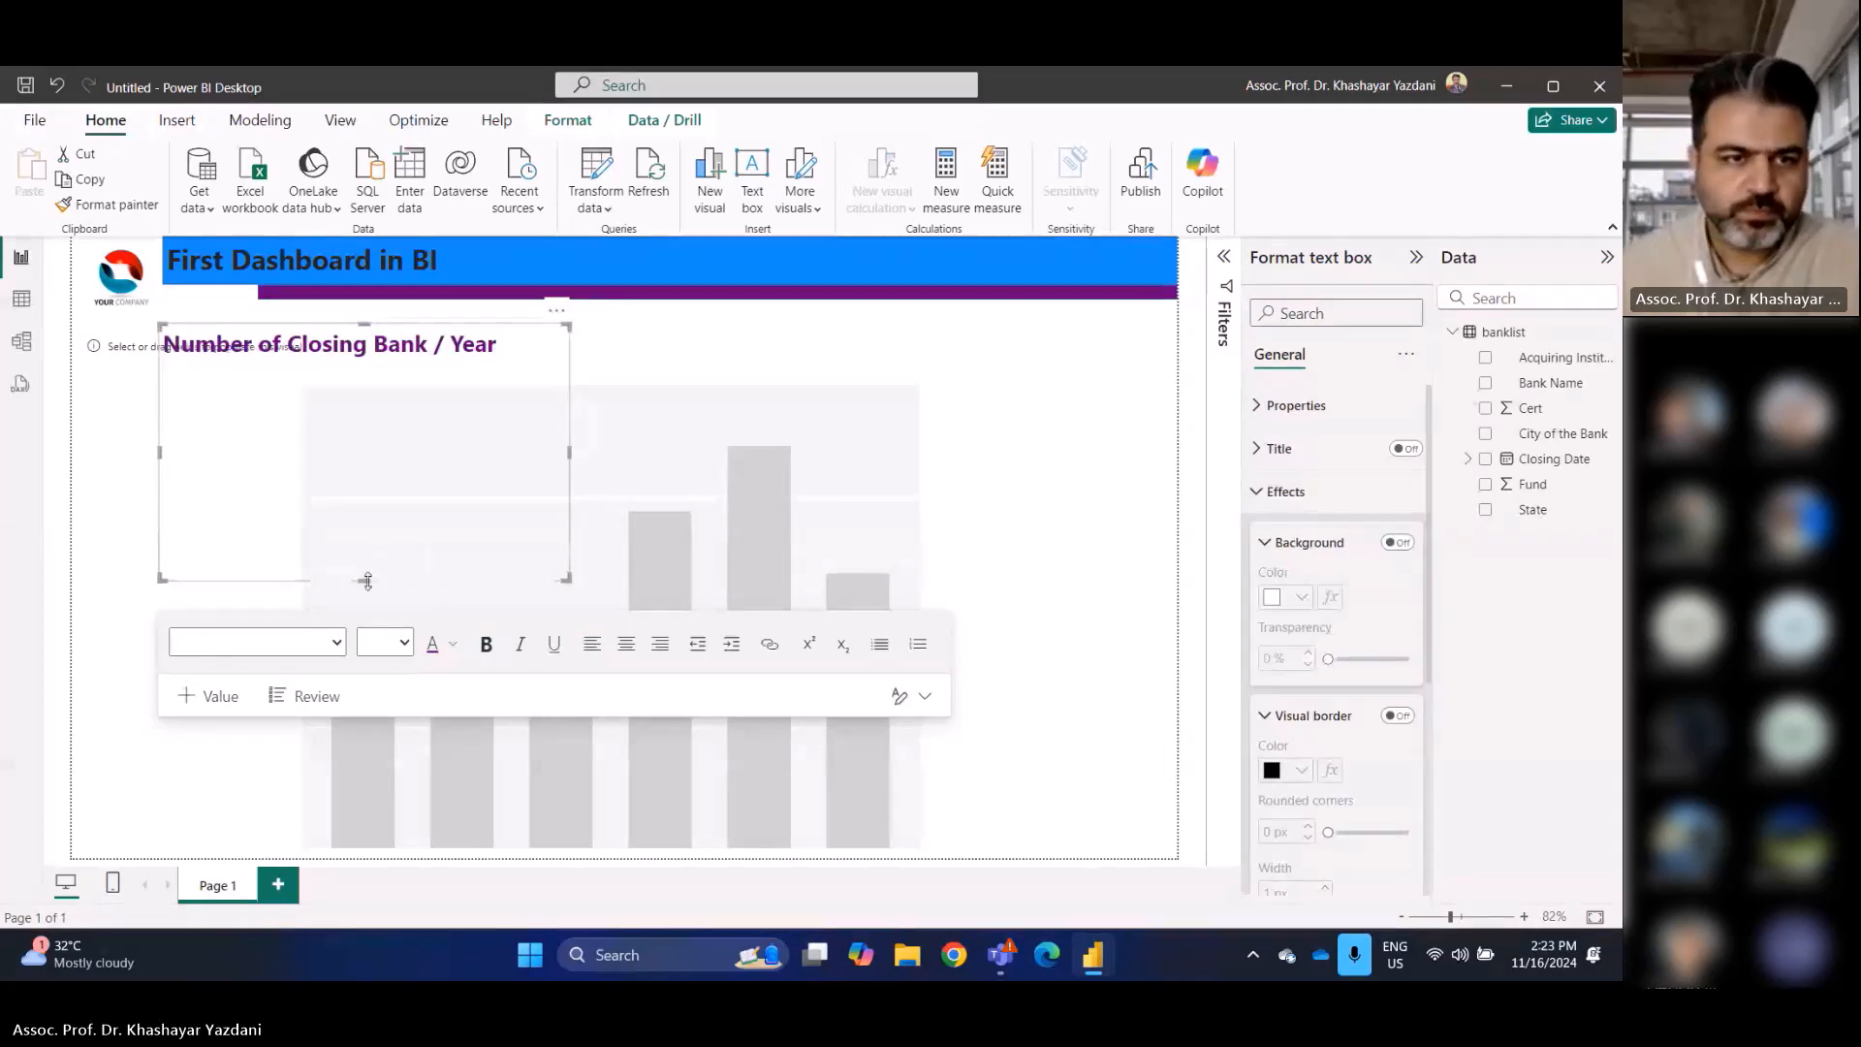
pyautogui.moveTo(364, 580); pyautogui.dragTo(363, 362)
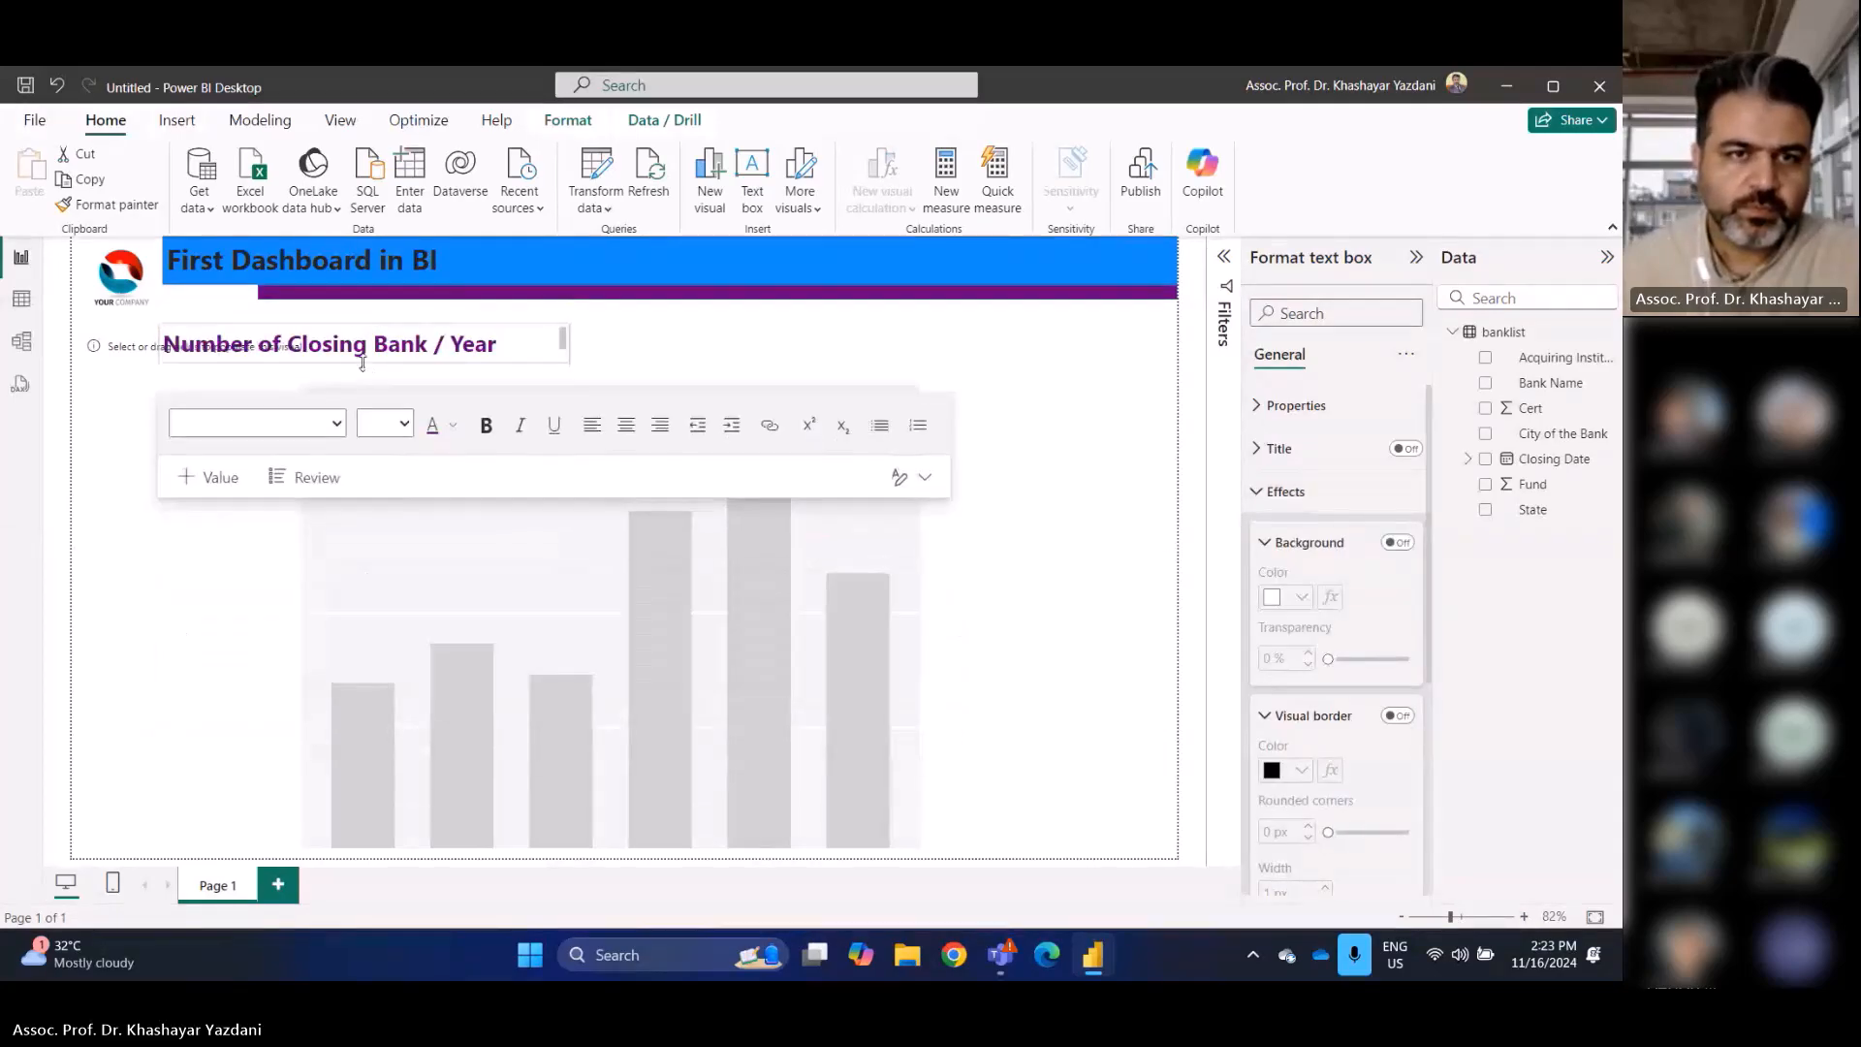
pyautogui.moveTo(523, 333); pyautogui.dragTo(1127, 304)
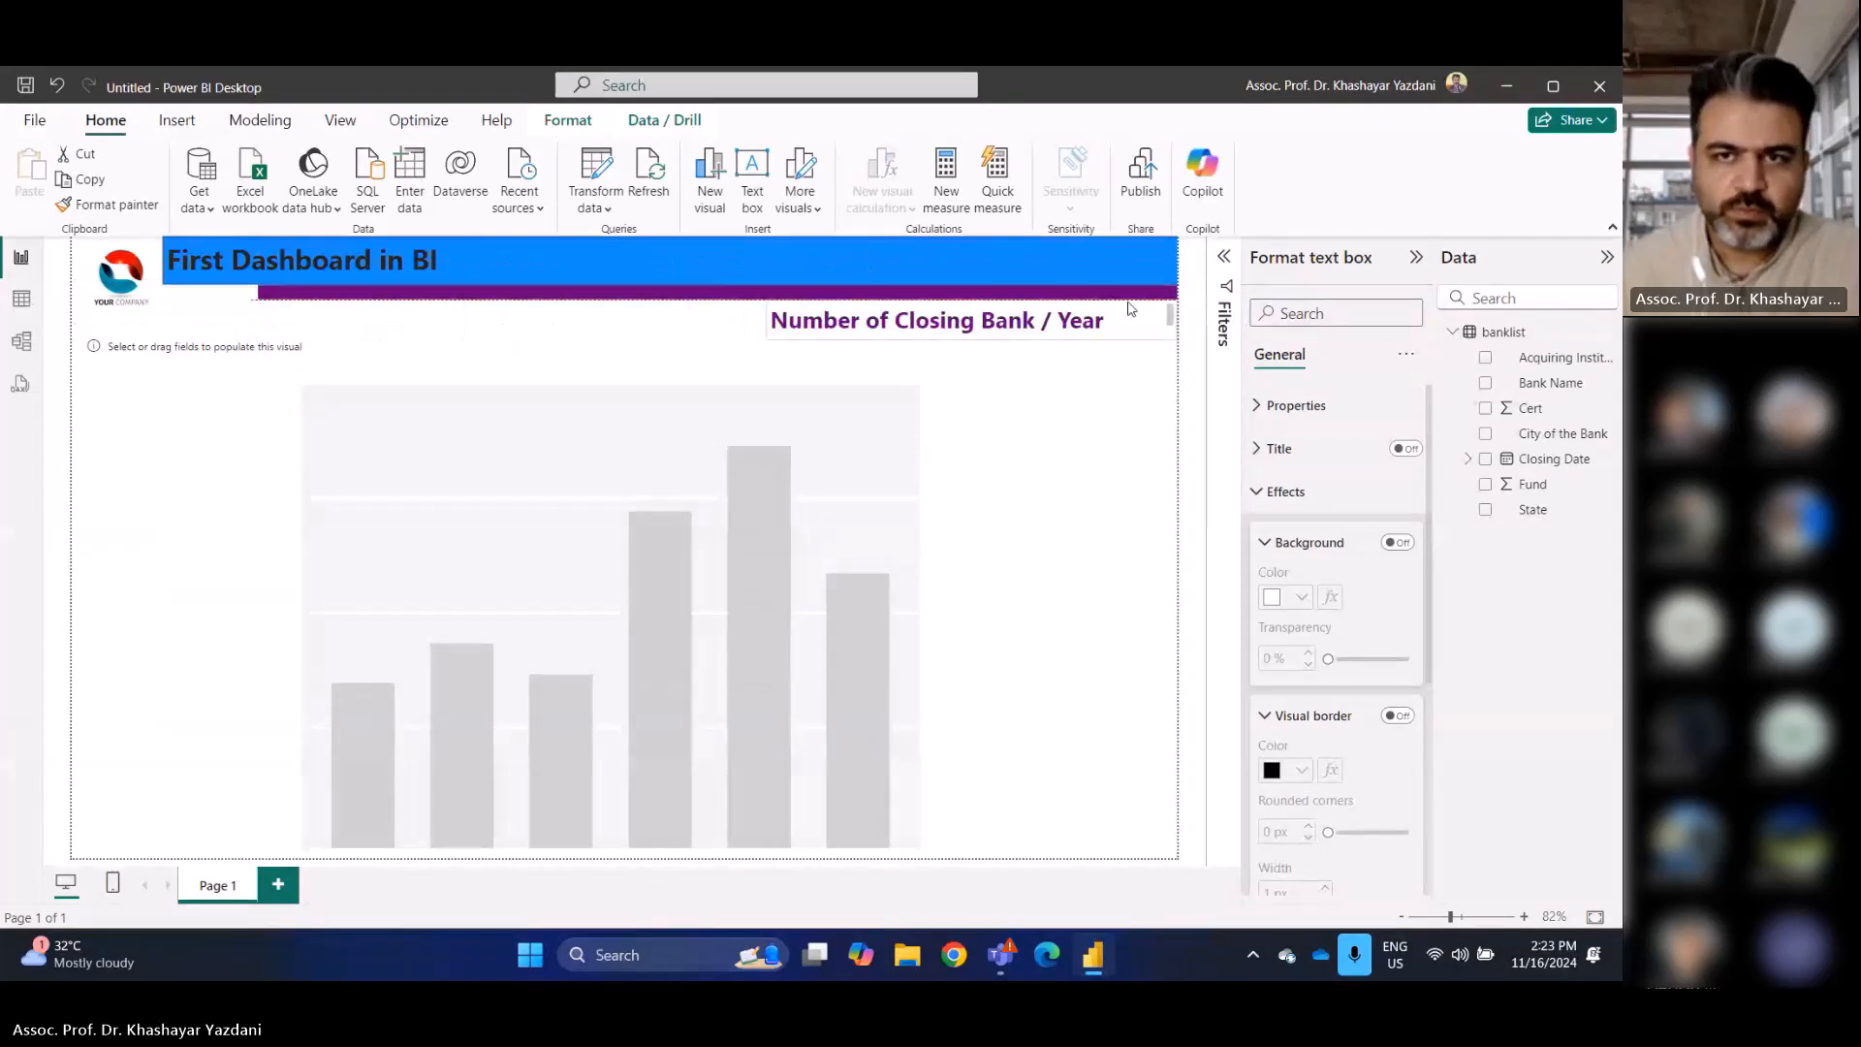
pyautogui.click(1190, 589)
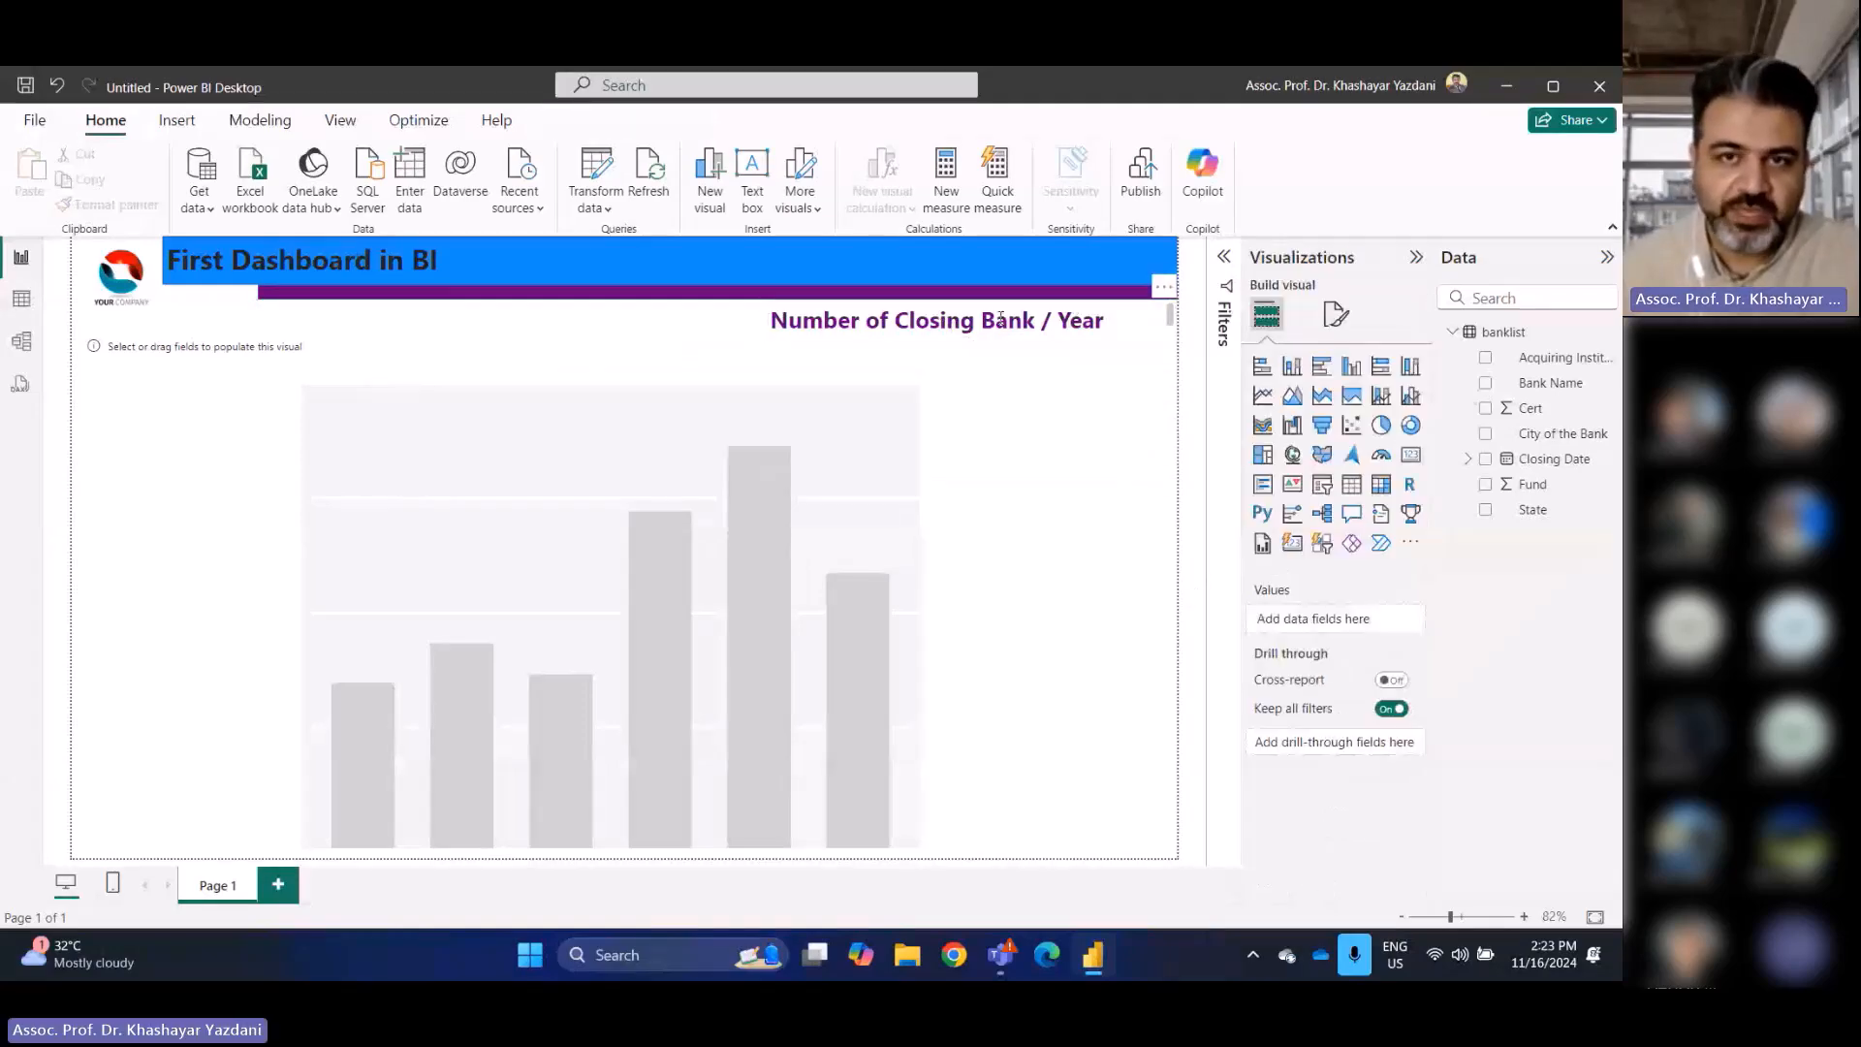
# Plot the count of Bank Name on the column chart's Y-axis against the Closing Date Year on its X-axis
pyautogui.click(508, 427)
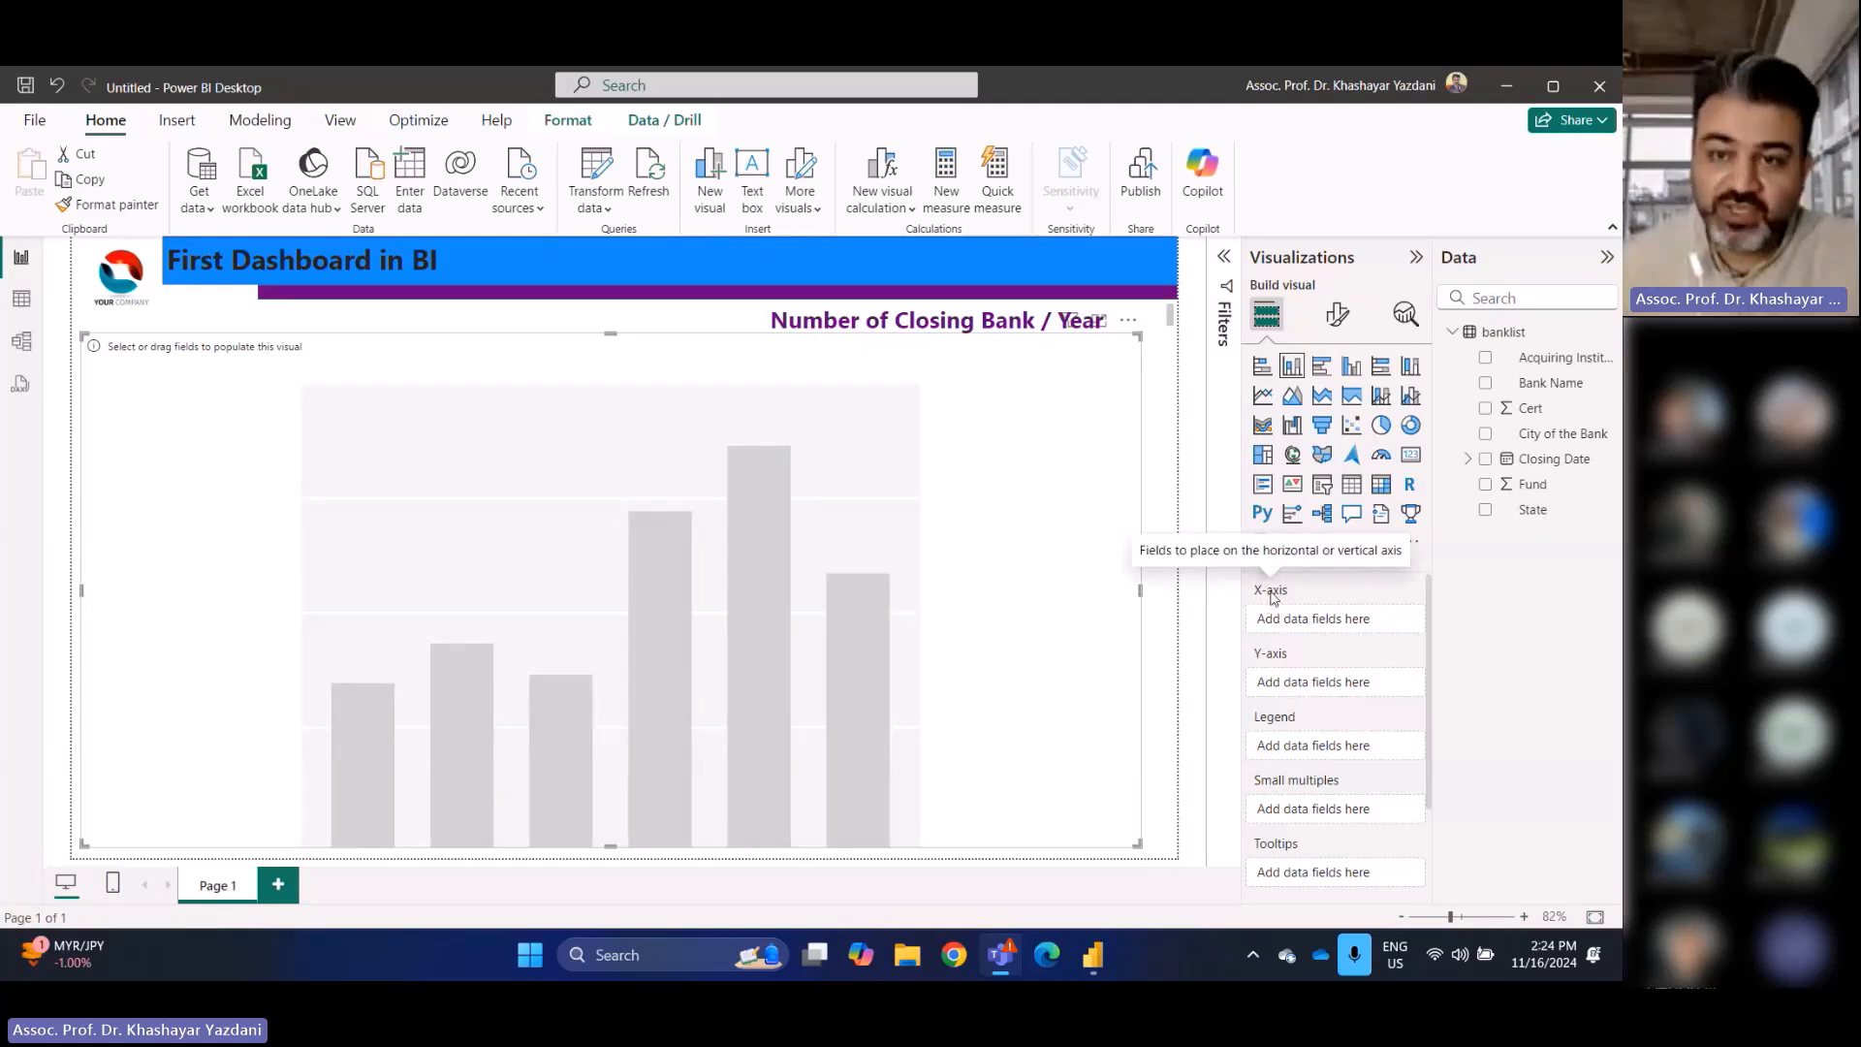
pyautogui.click(1469, 460)
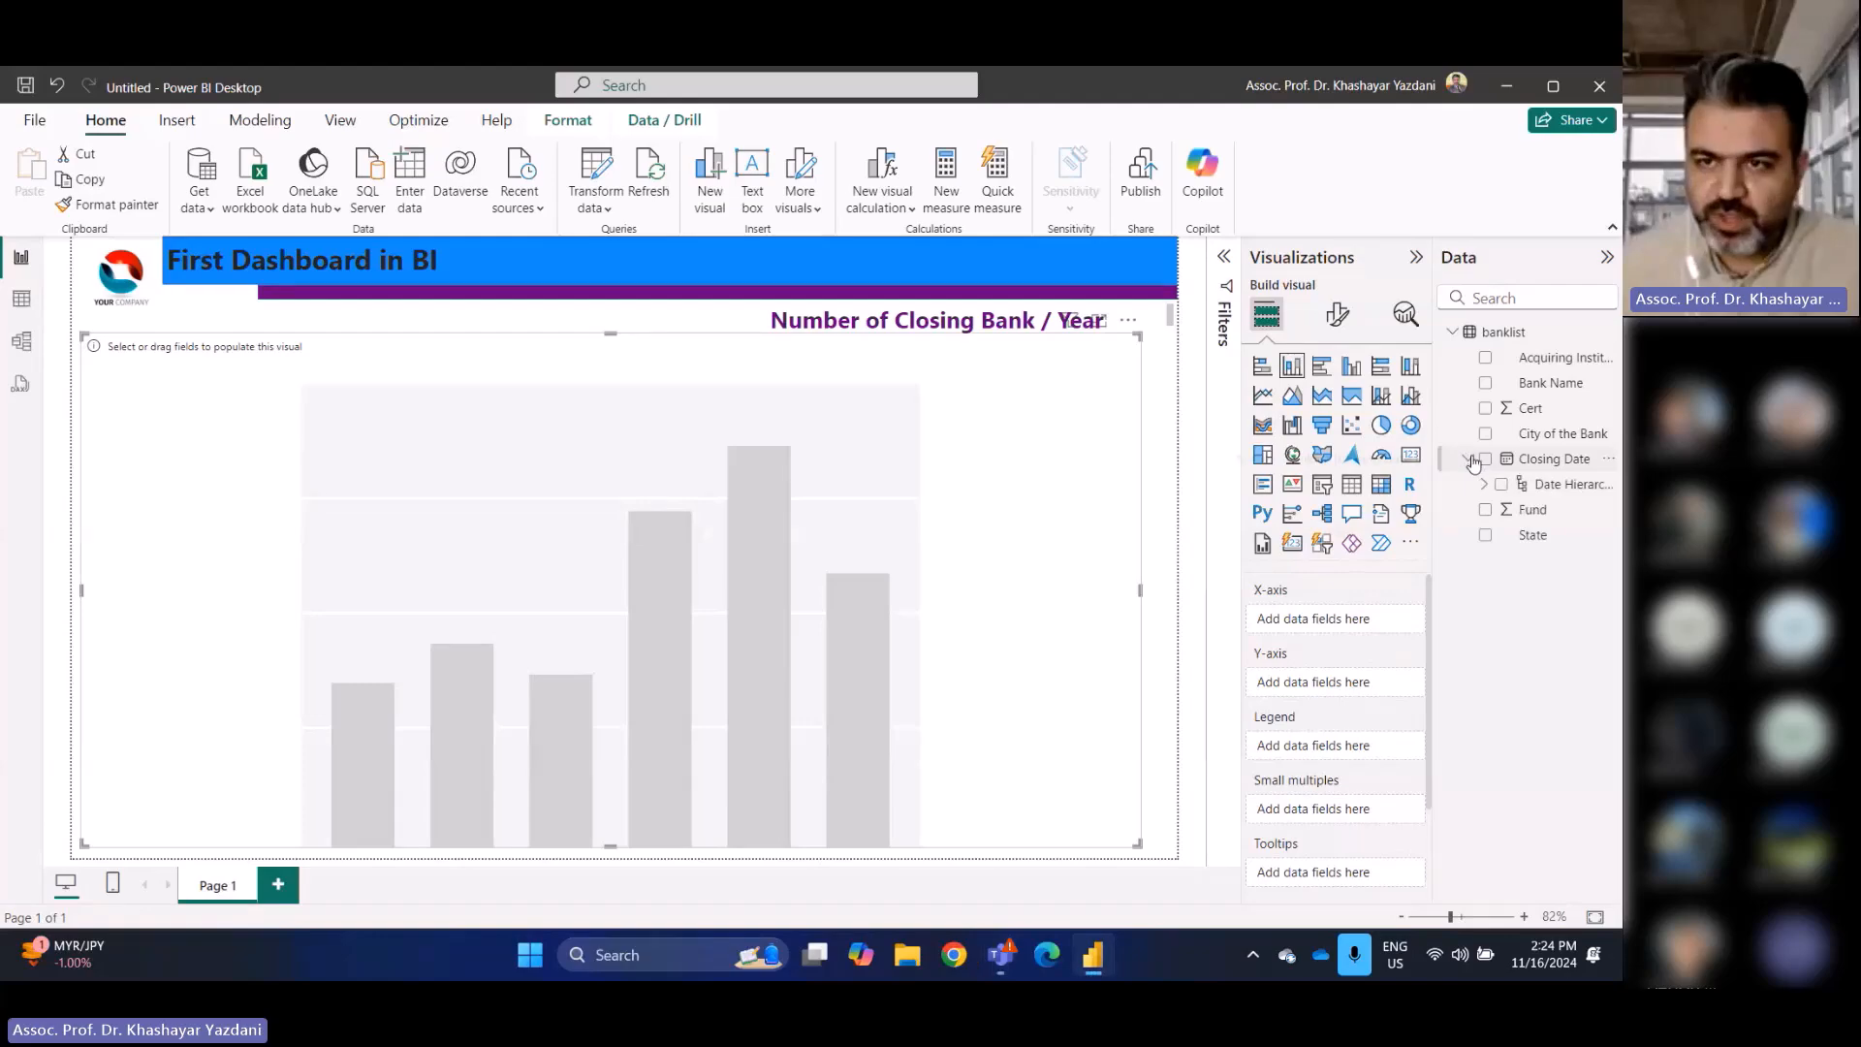
pyautogui.click(1485, 484)
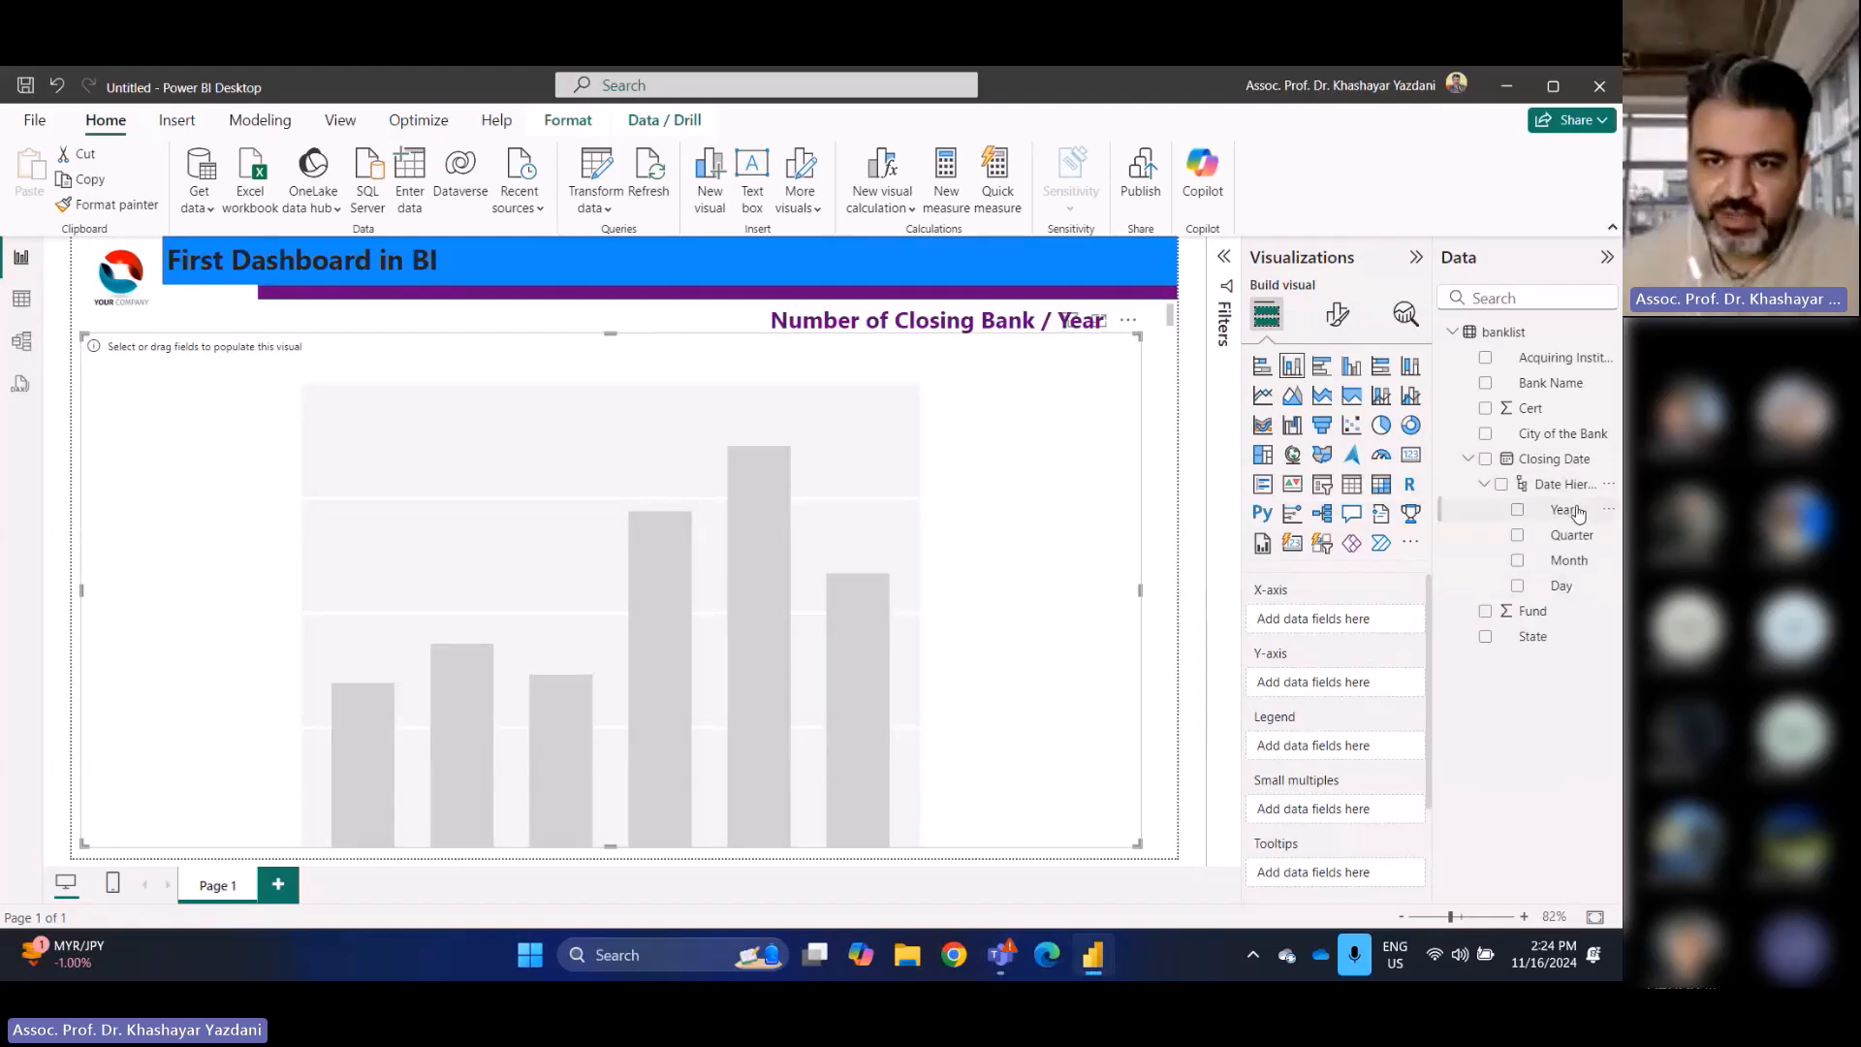
pyautogui.moveTo(1576, 513); pyautogui.dragTo(1384, 621)
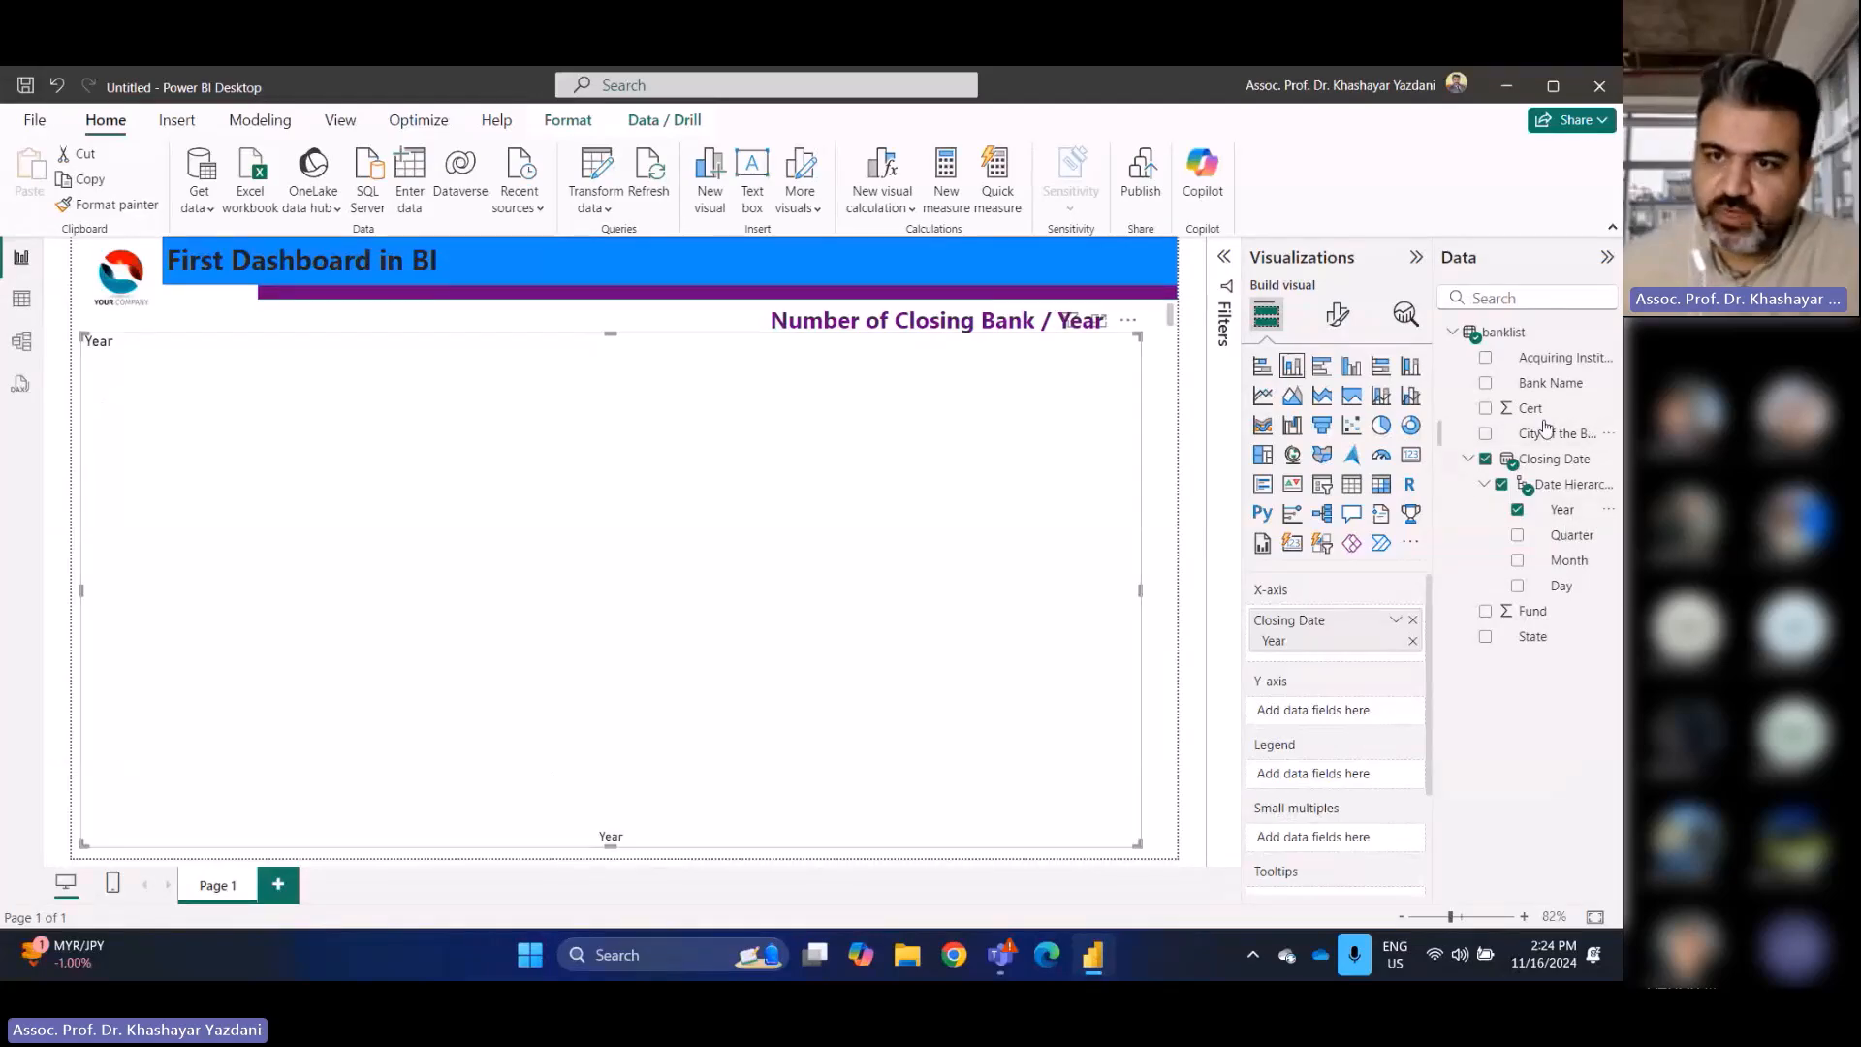
pyautogui.moveTo(1550, 390); pyautogui.dragTo(1364, 717)
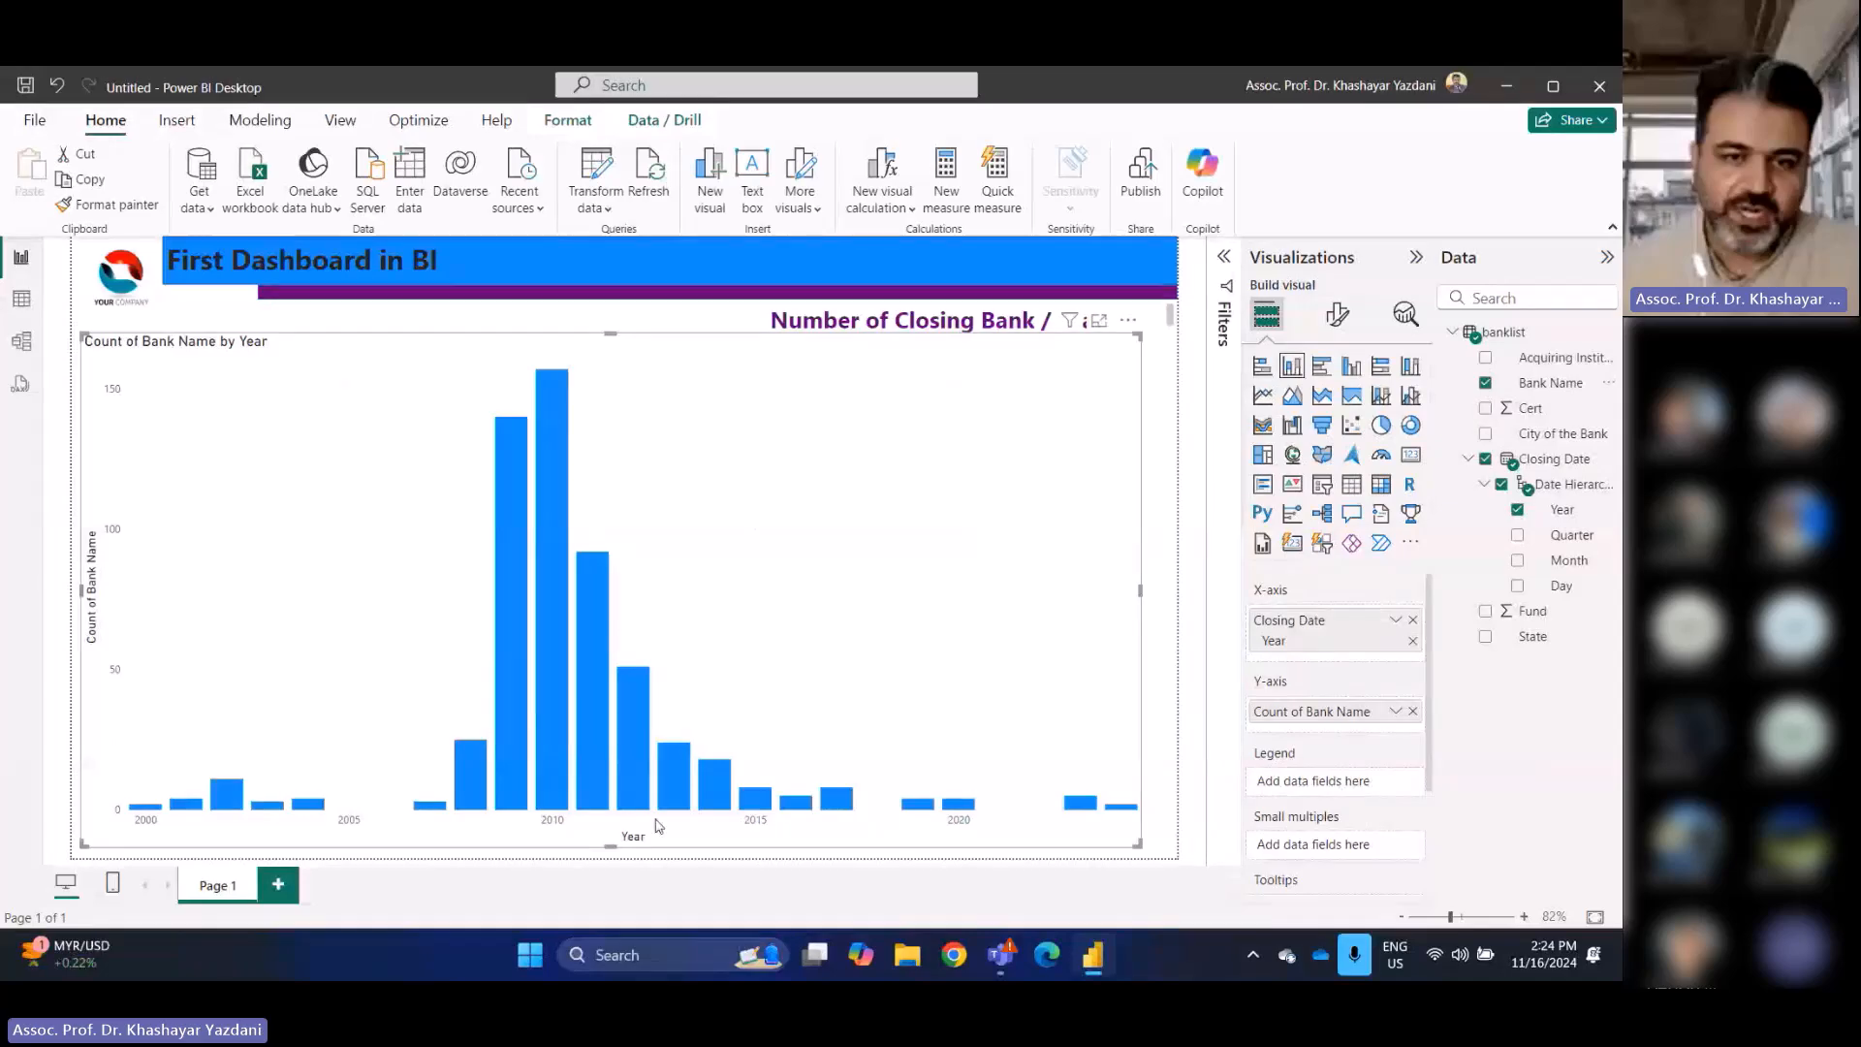
# Check the number of bank closings in the tallest yearly columns against the chart heading
pyautogui.moveTo(586, 747)
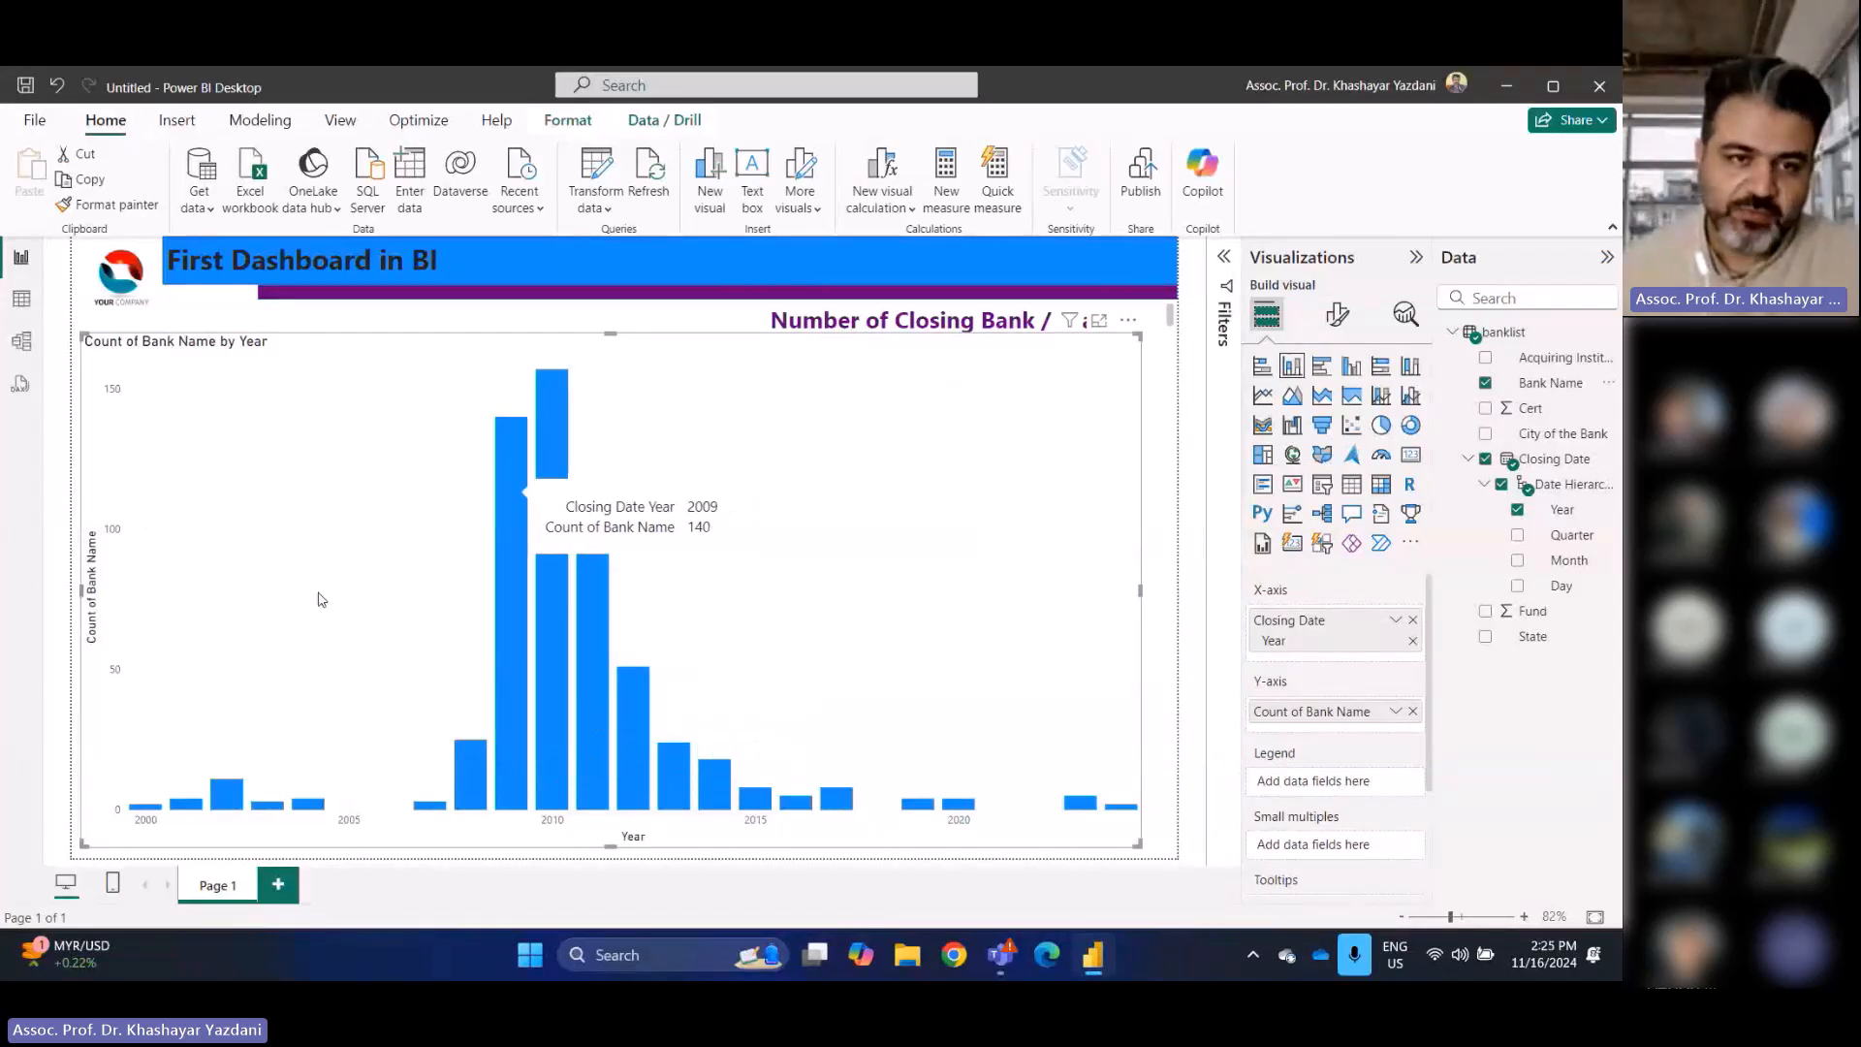
pyautogui.moveTo(557, 788)
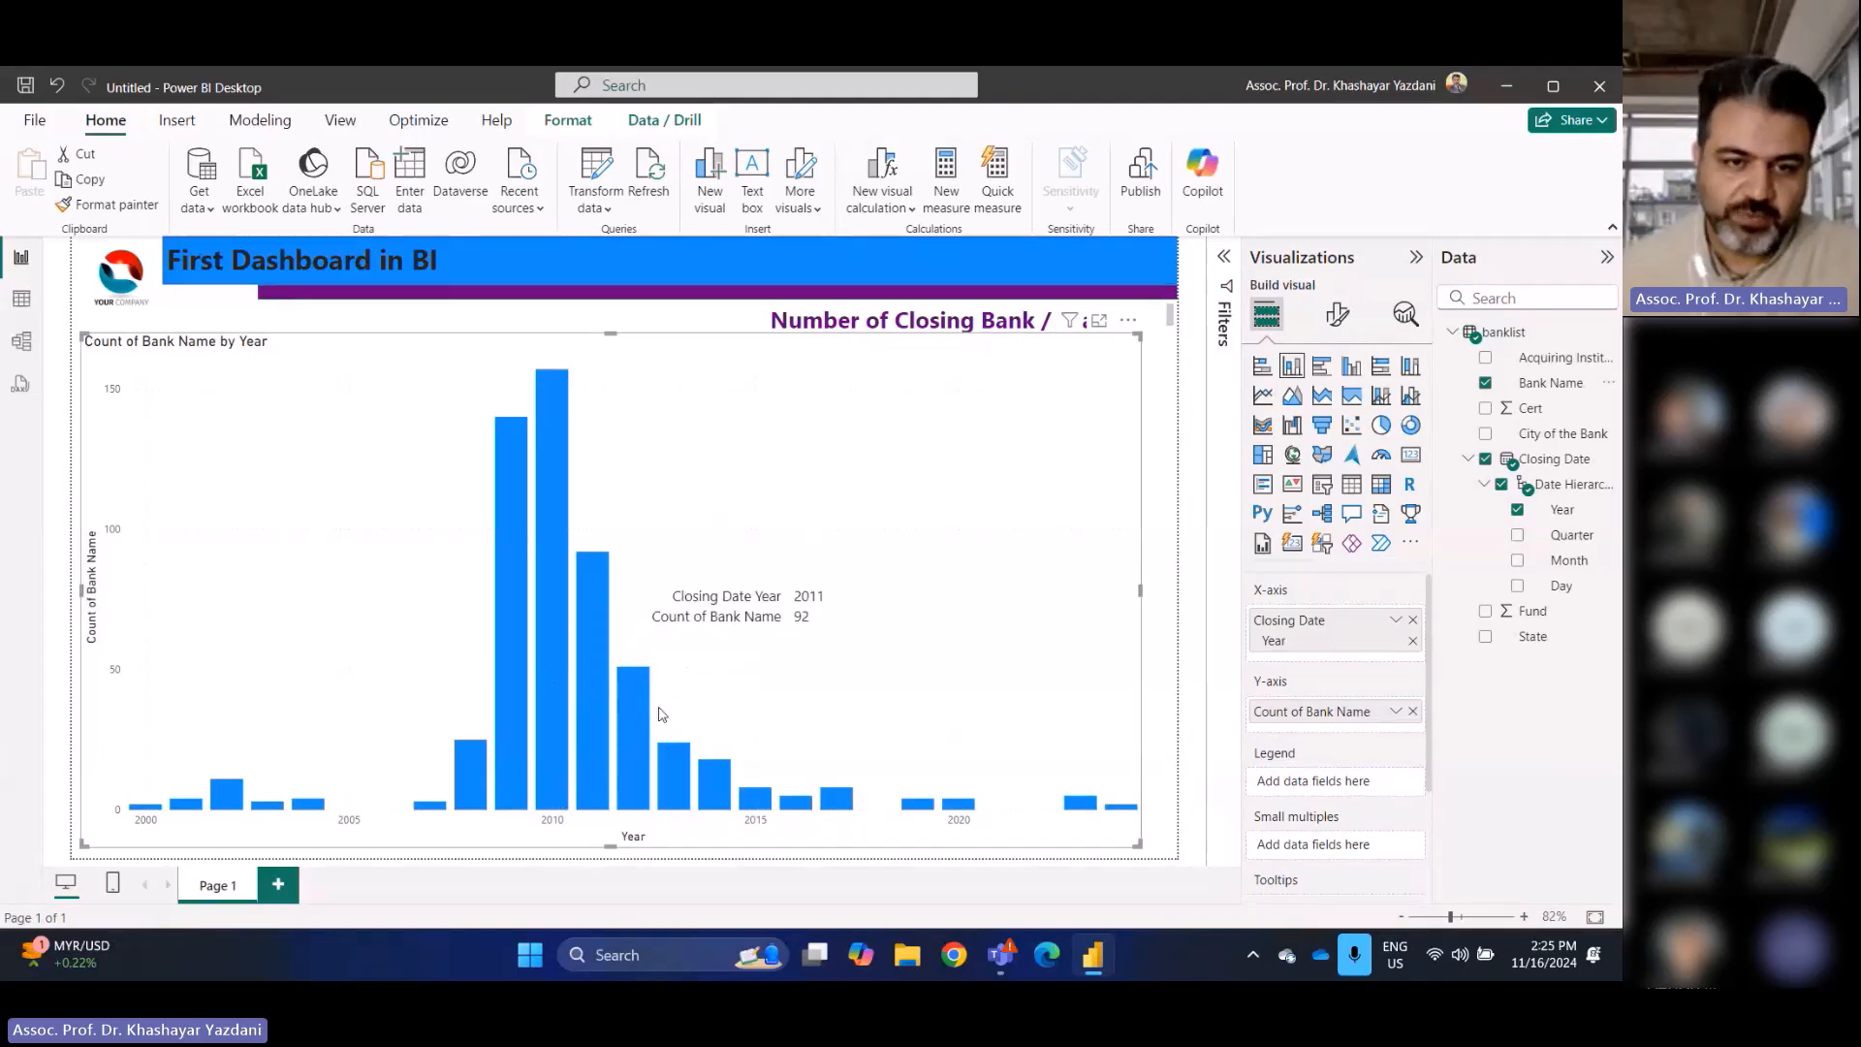
pyautogui.moveTo(635, 732)
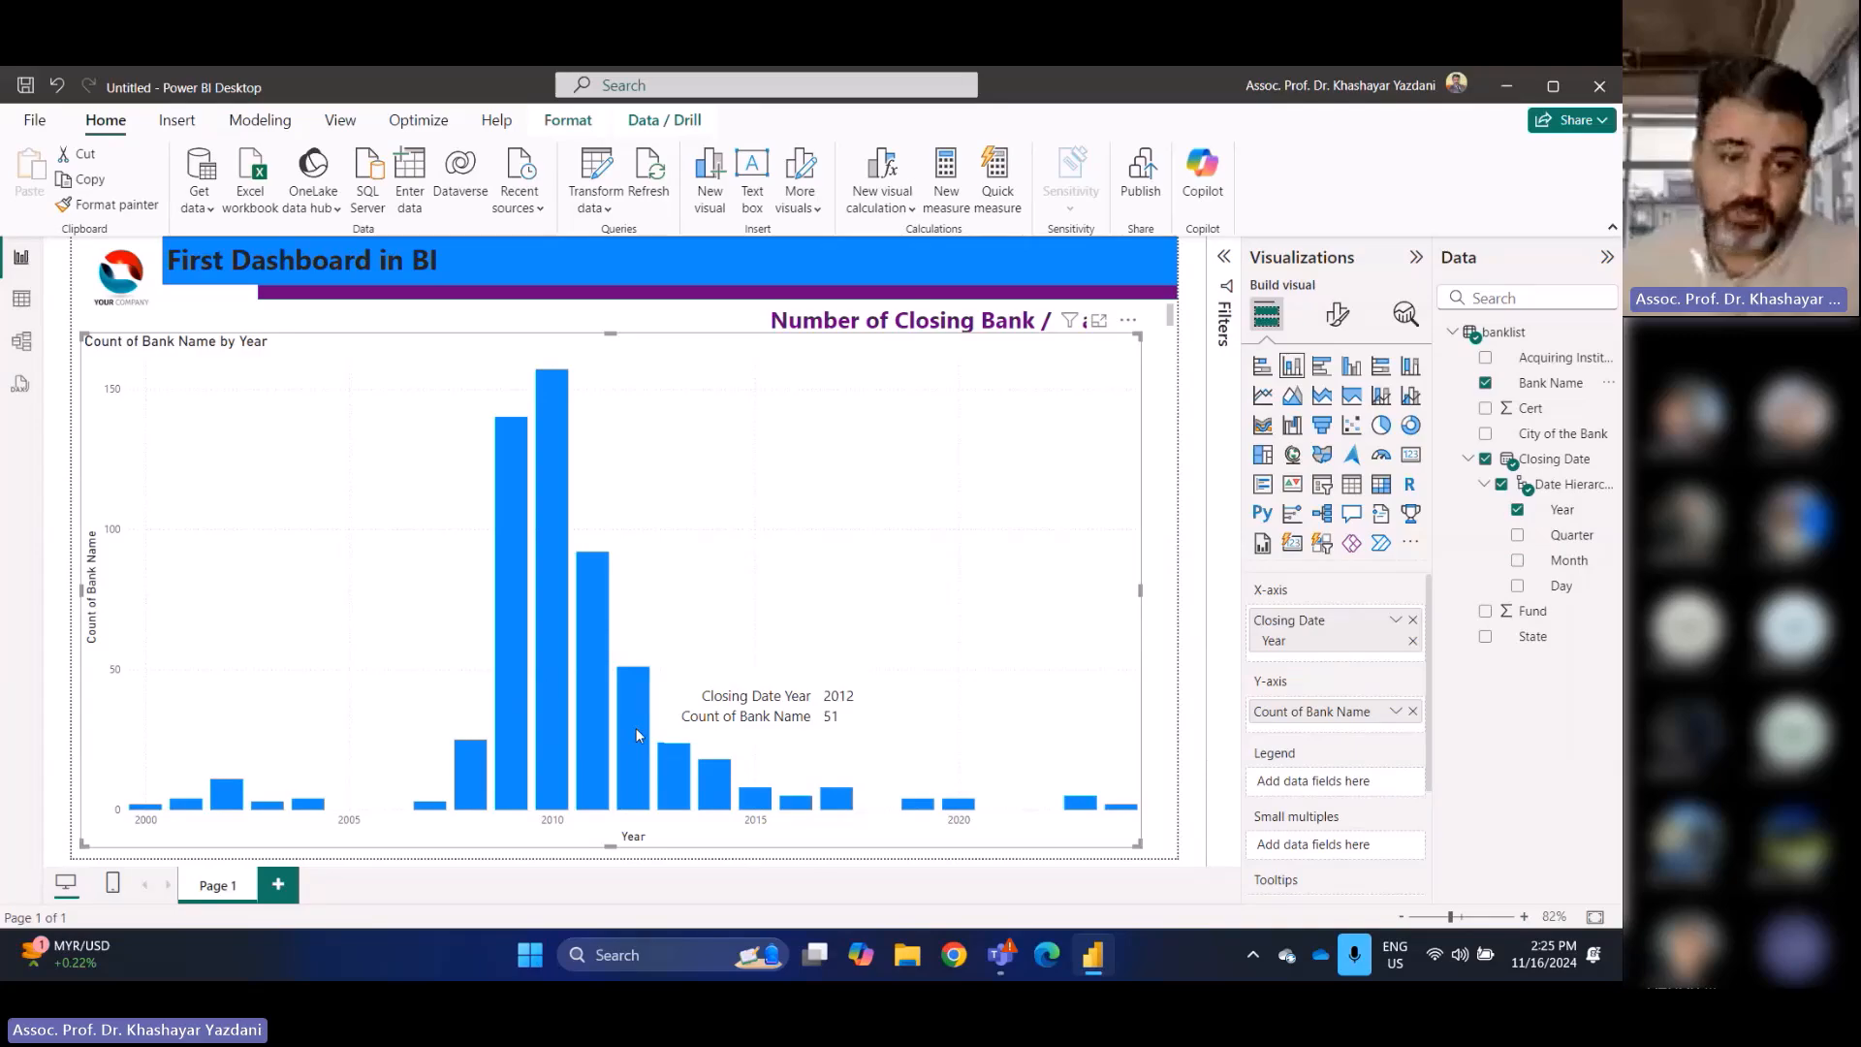
pyautogui.click(790, 319)
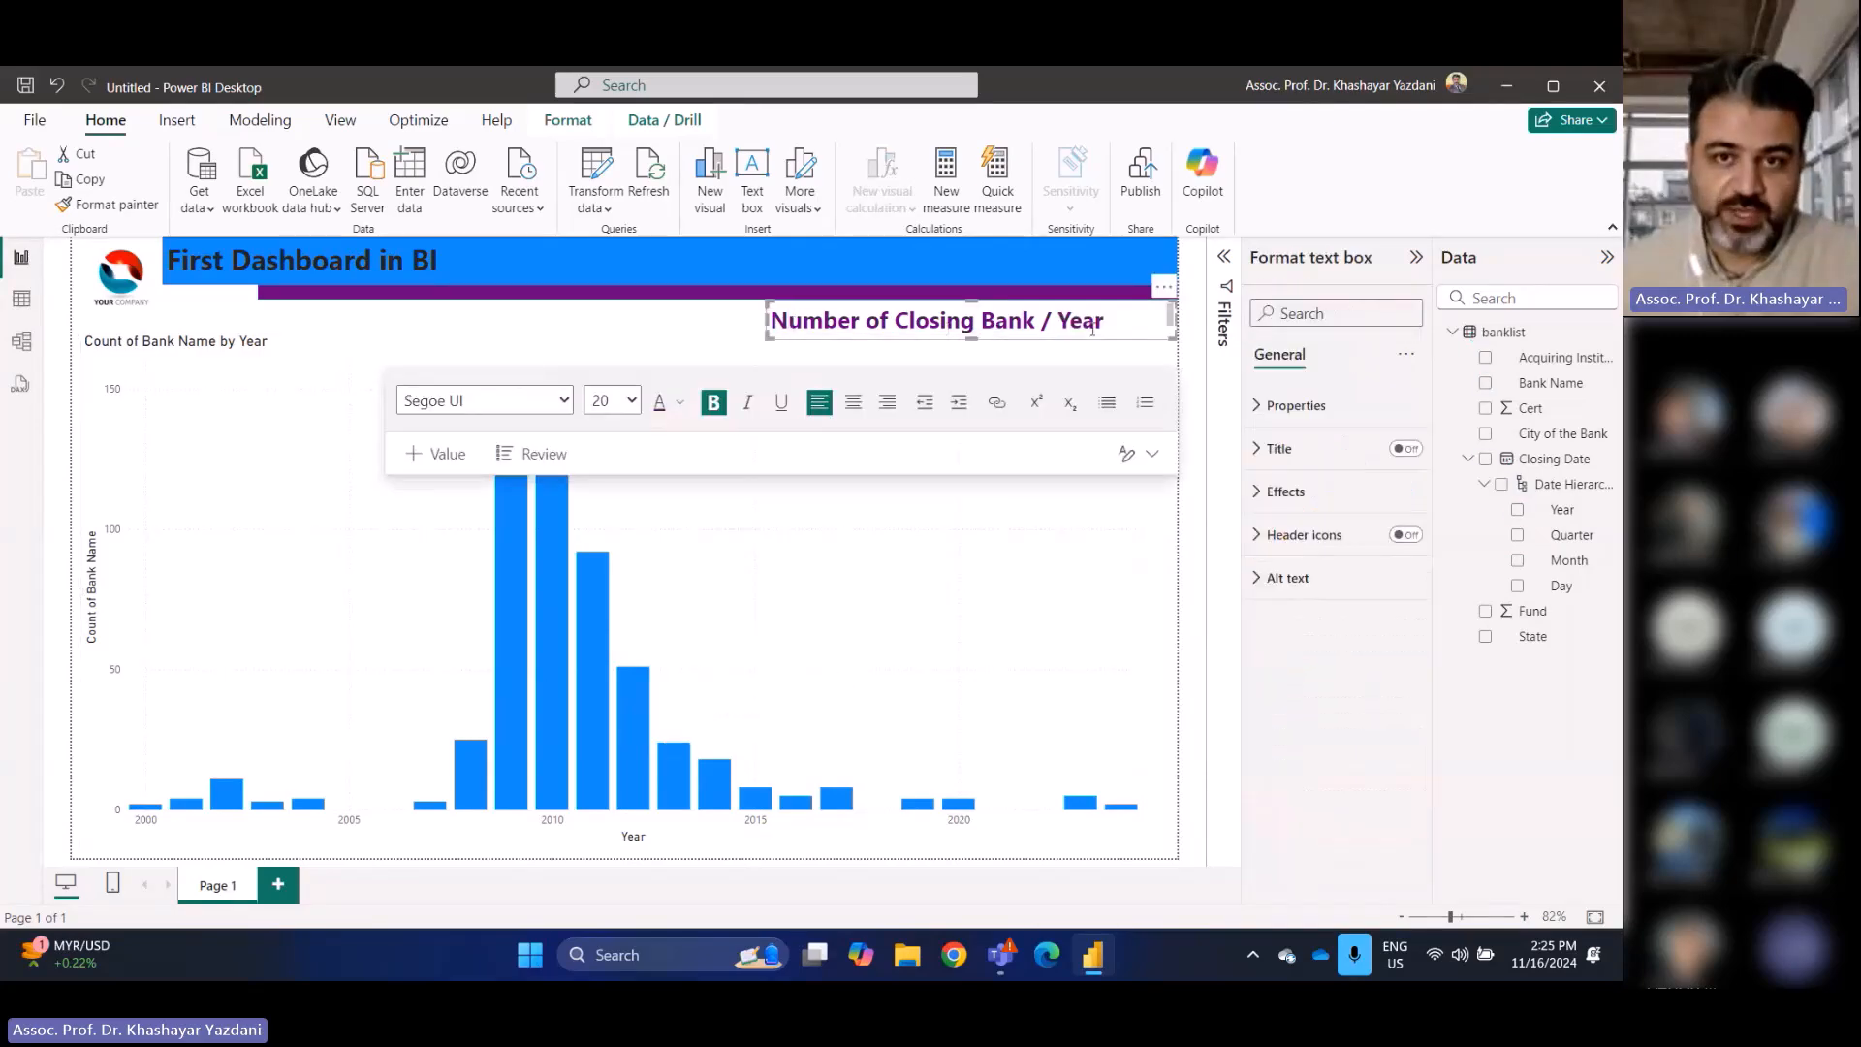
pyautogui.click(684, 308)
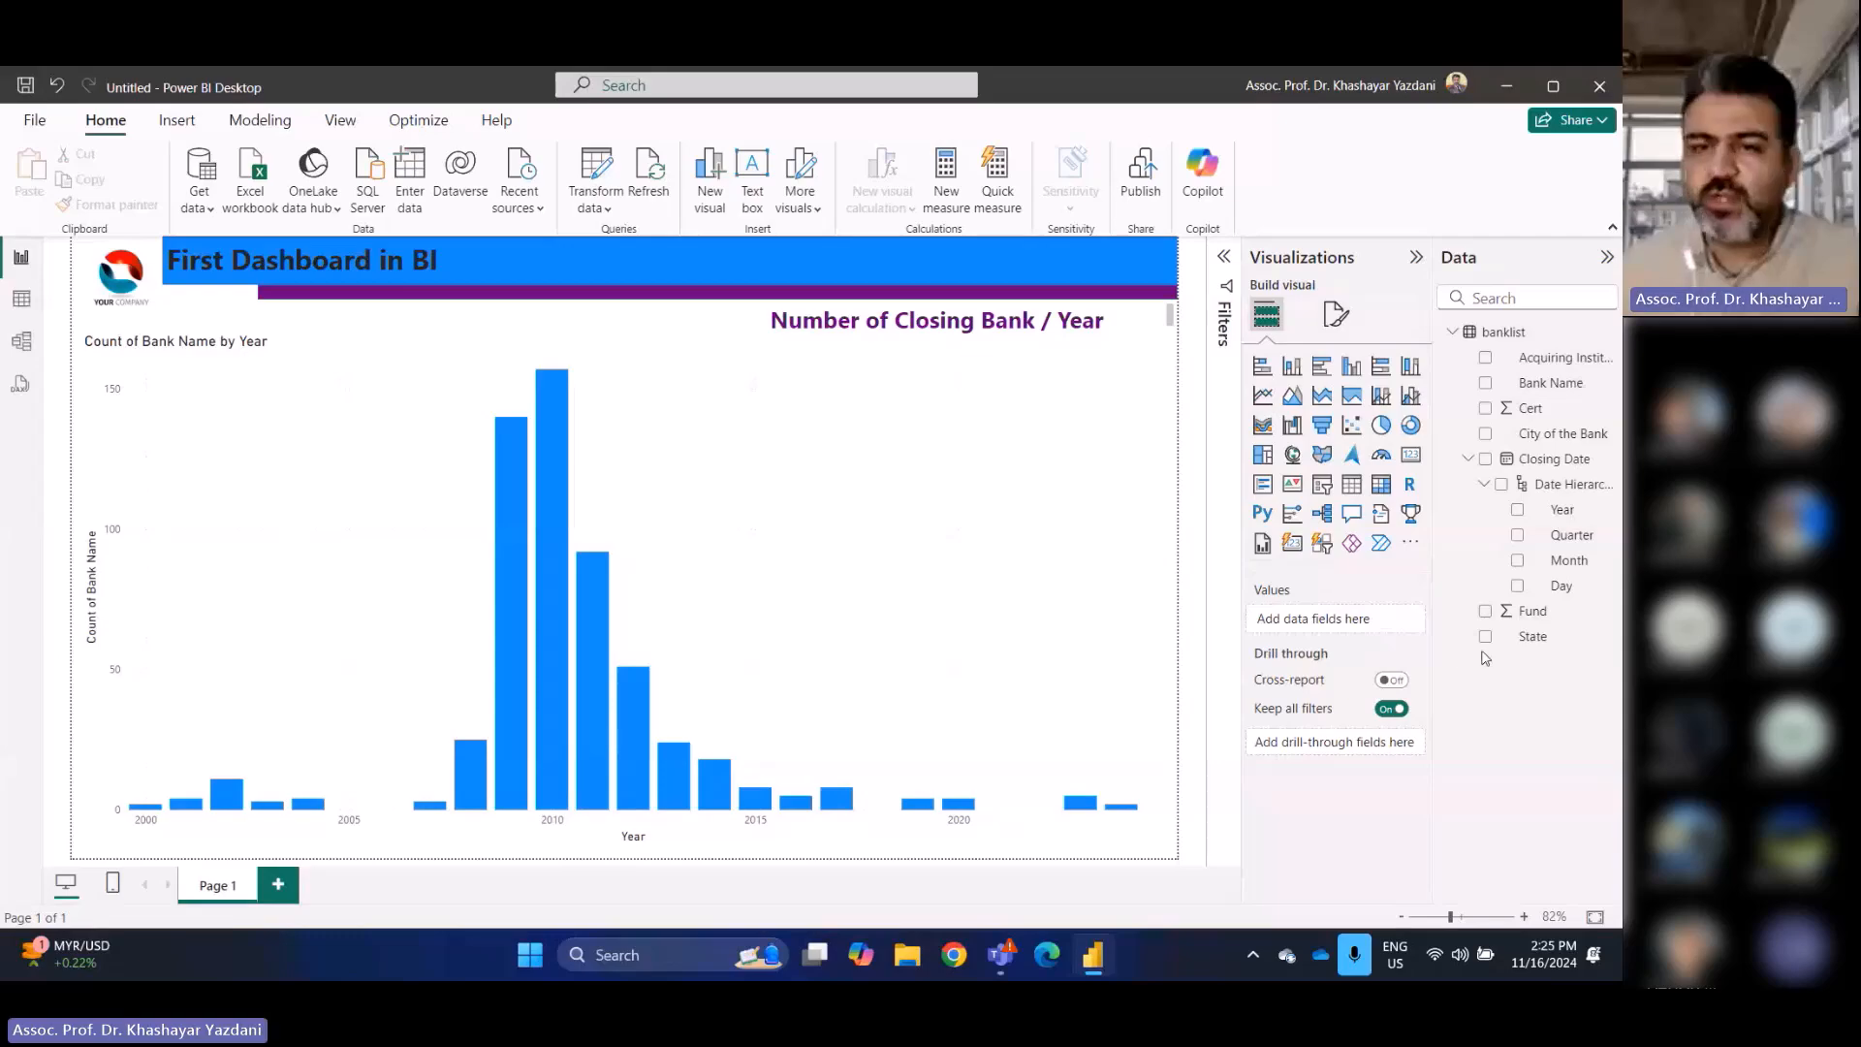
# Split the yearly columns by State by adding State as the column chart's legend
pyautogui.click(958, 531)
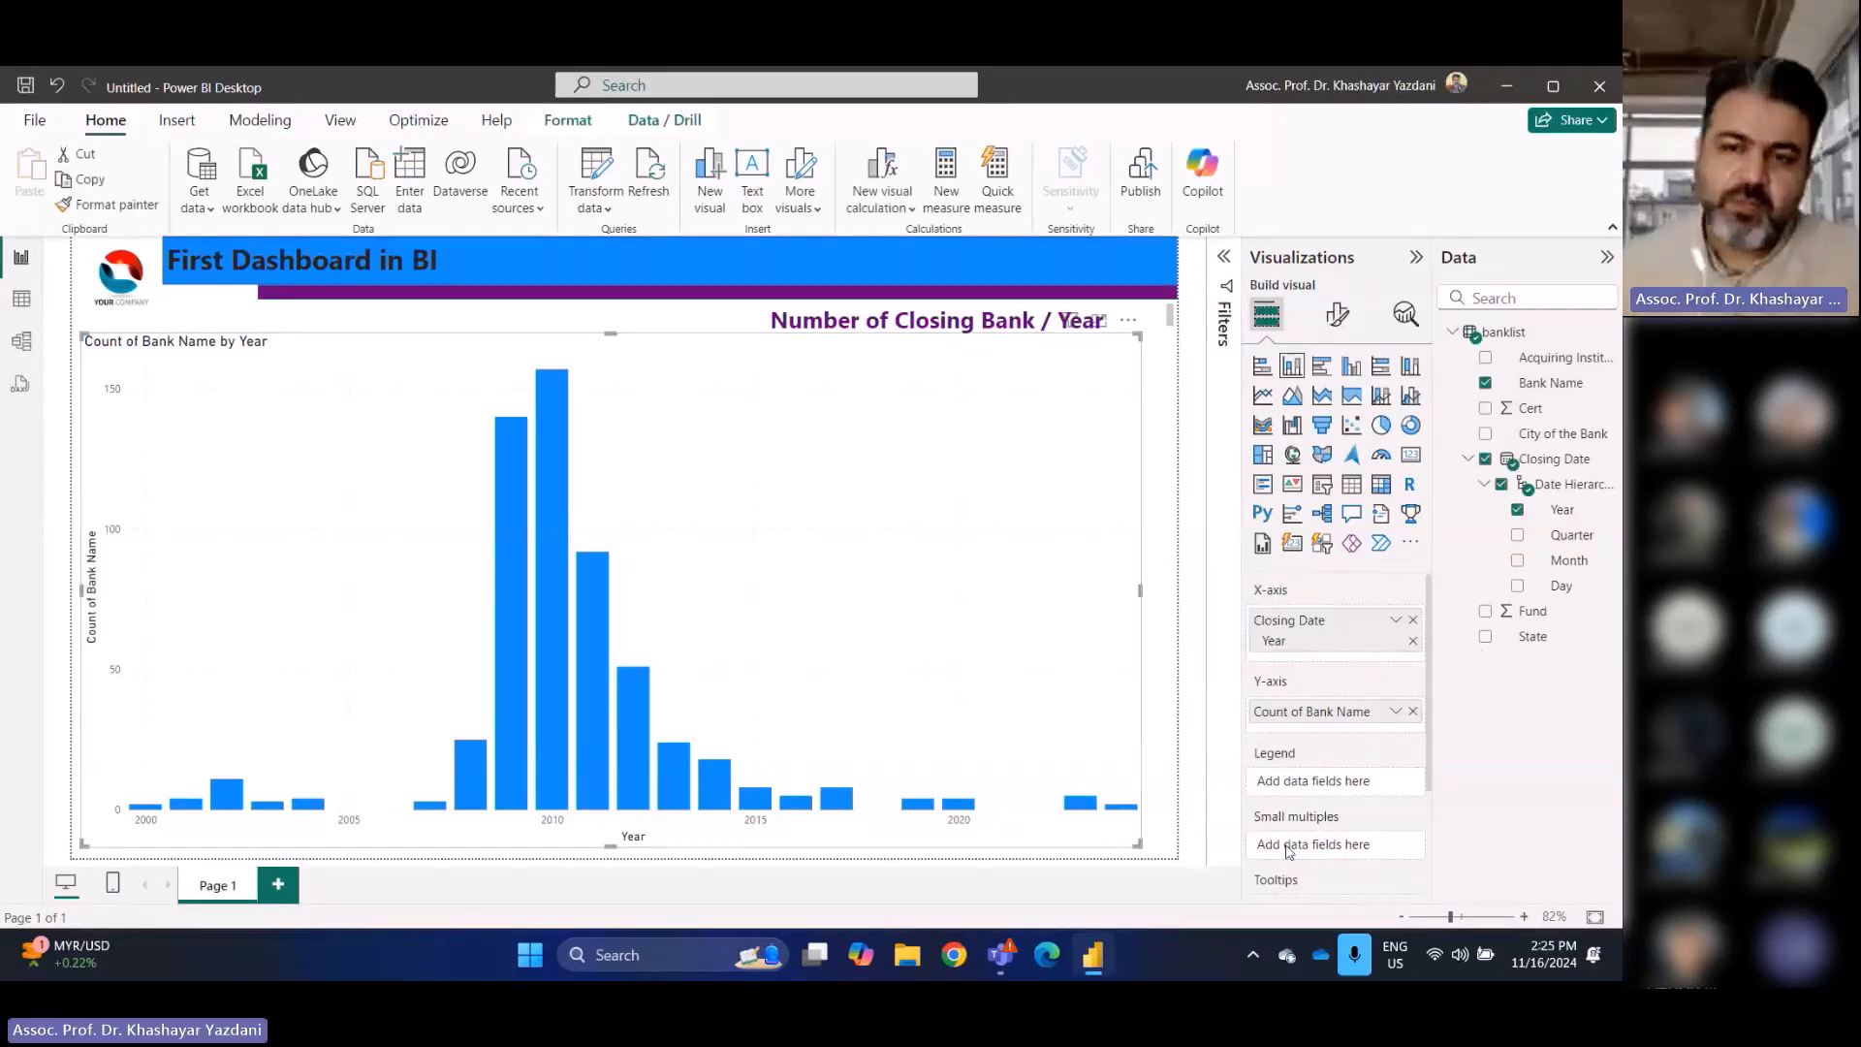
pyautogui.scroll(-2, 1298, 802)
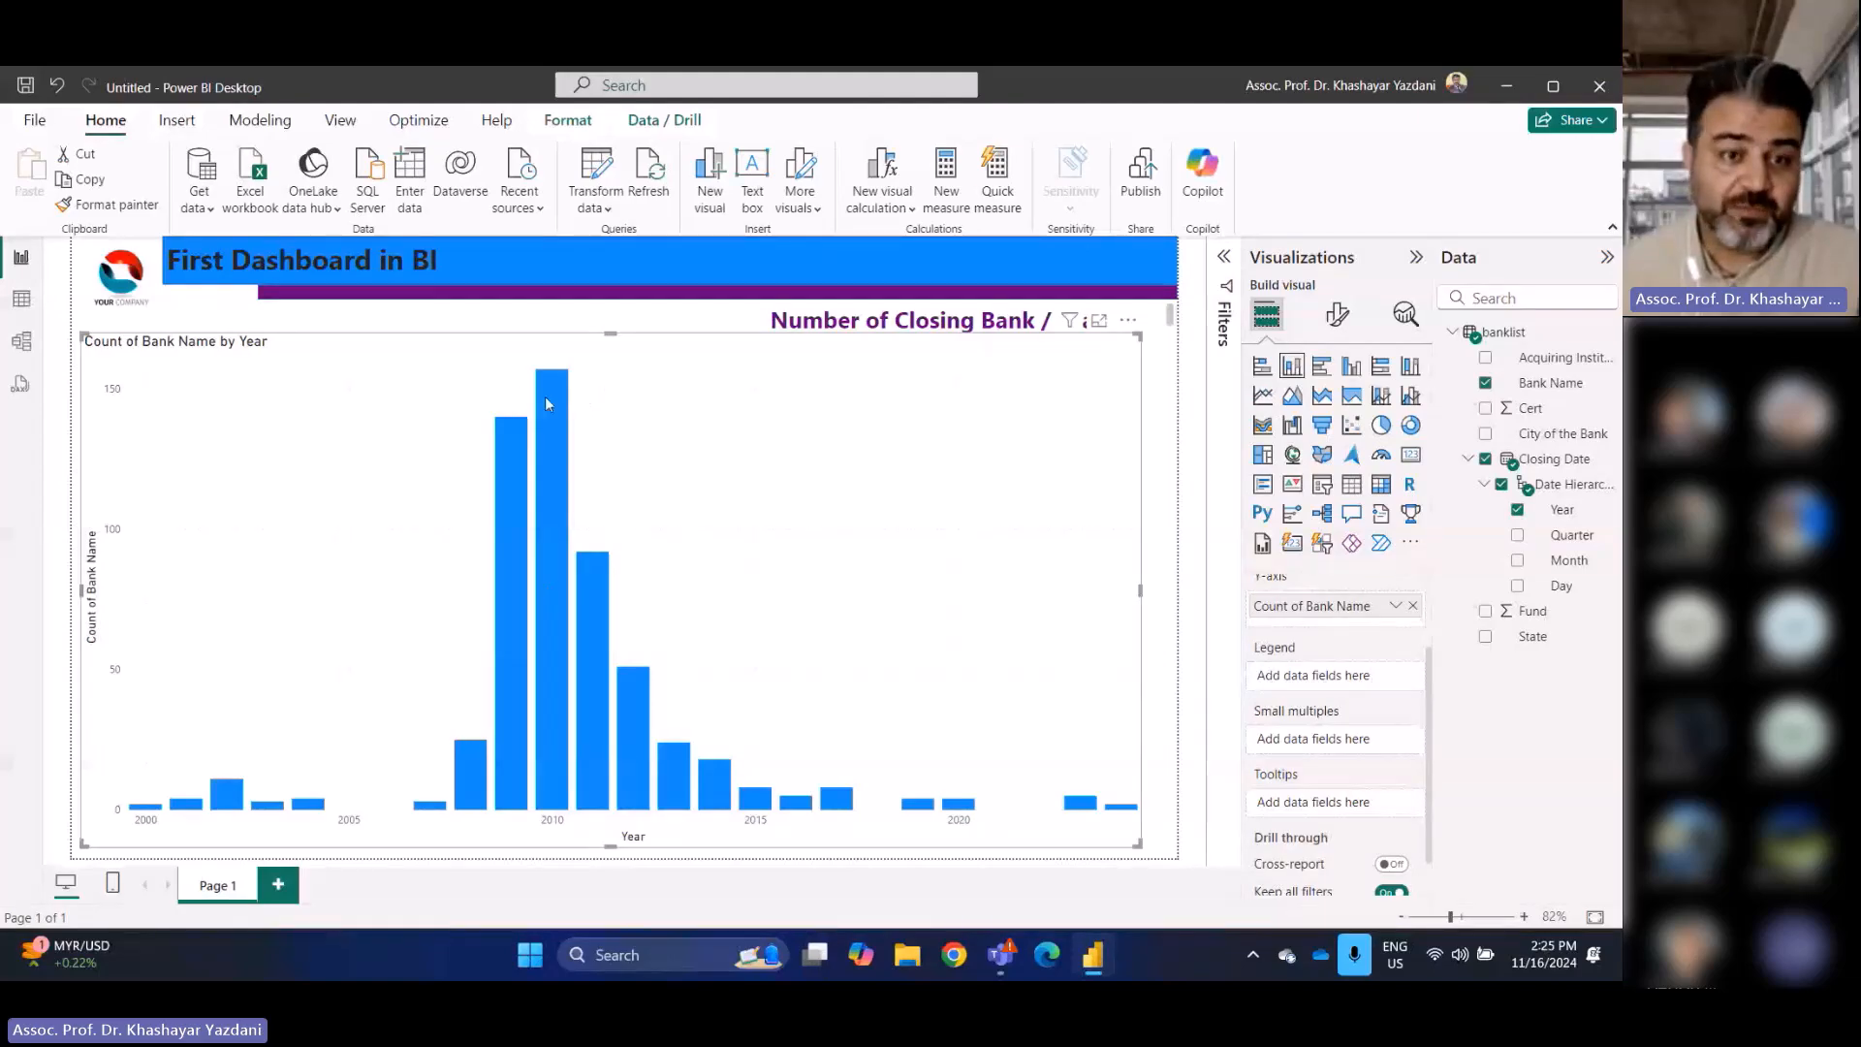
pyautogui.moveTo(551, 586)
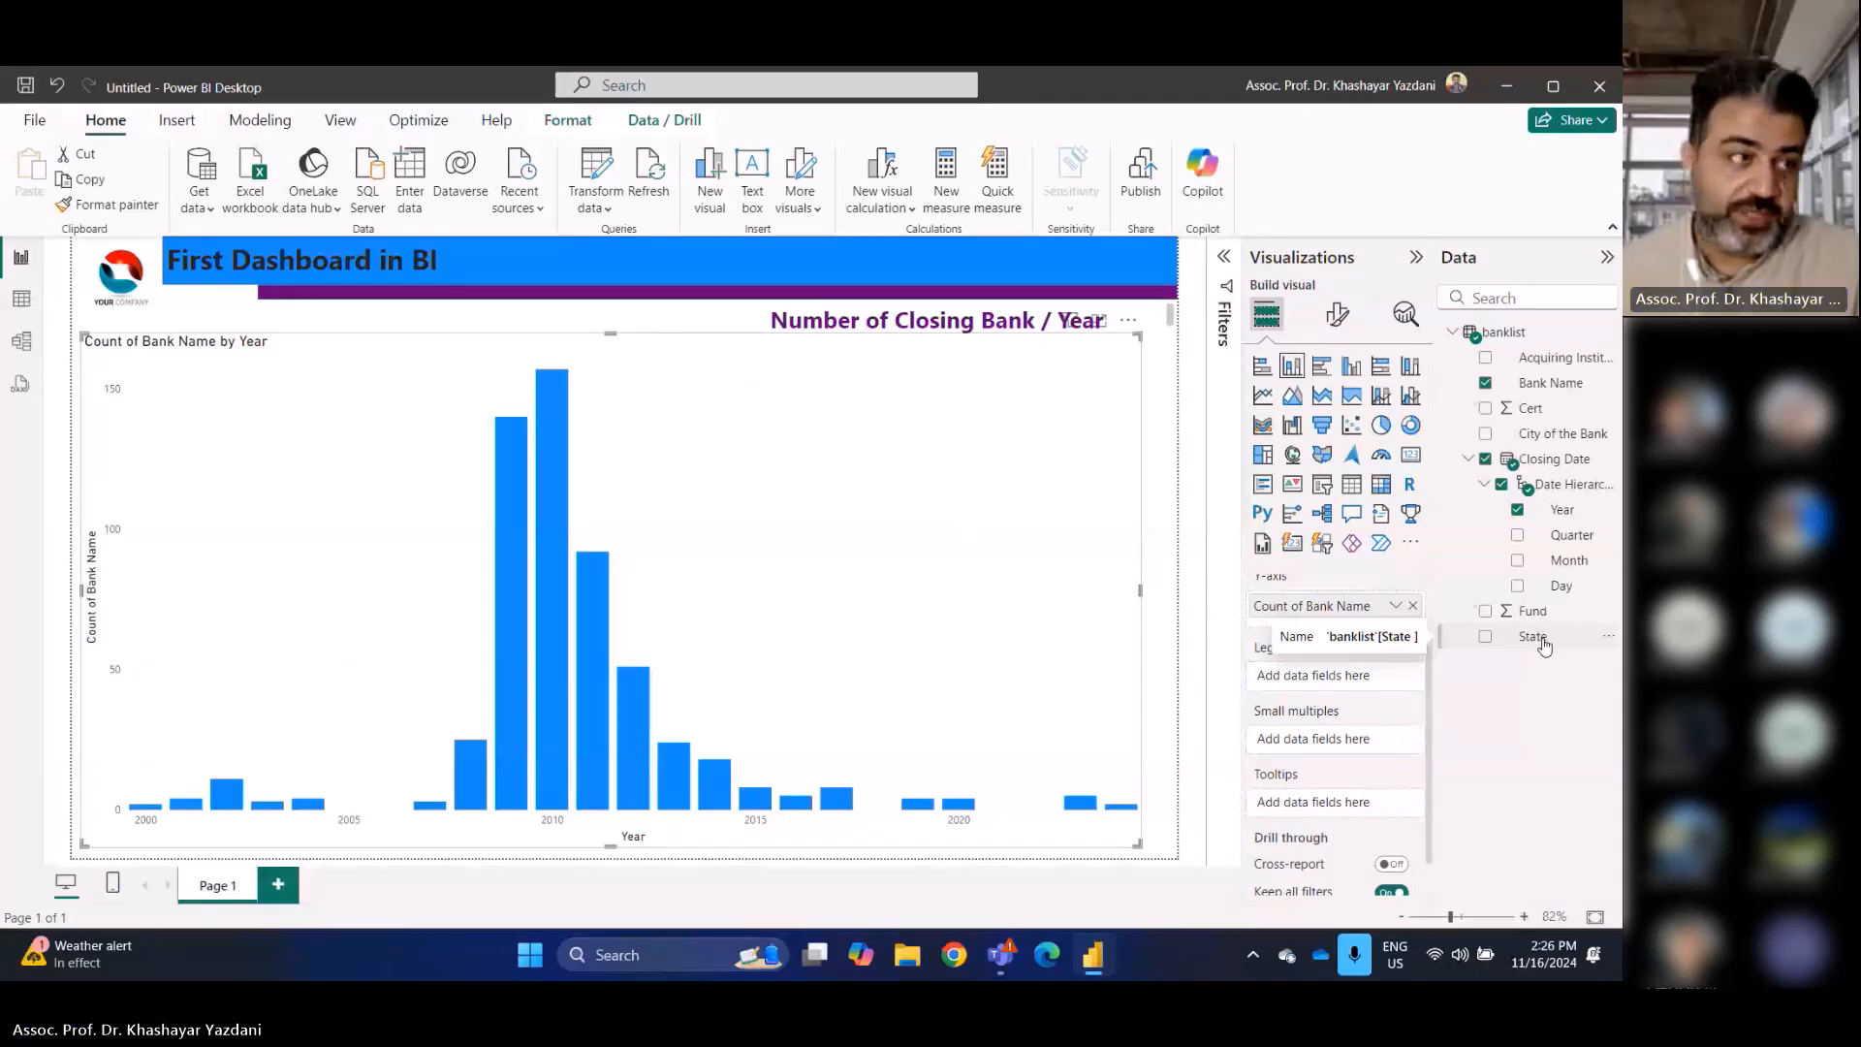
pyautogui.moveTo(1543, 642); pyautogui.dragTo(1354, 686)
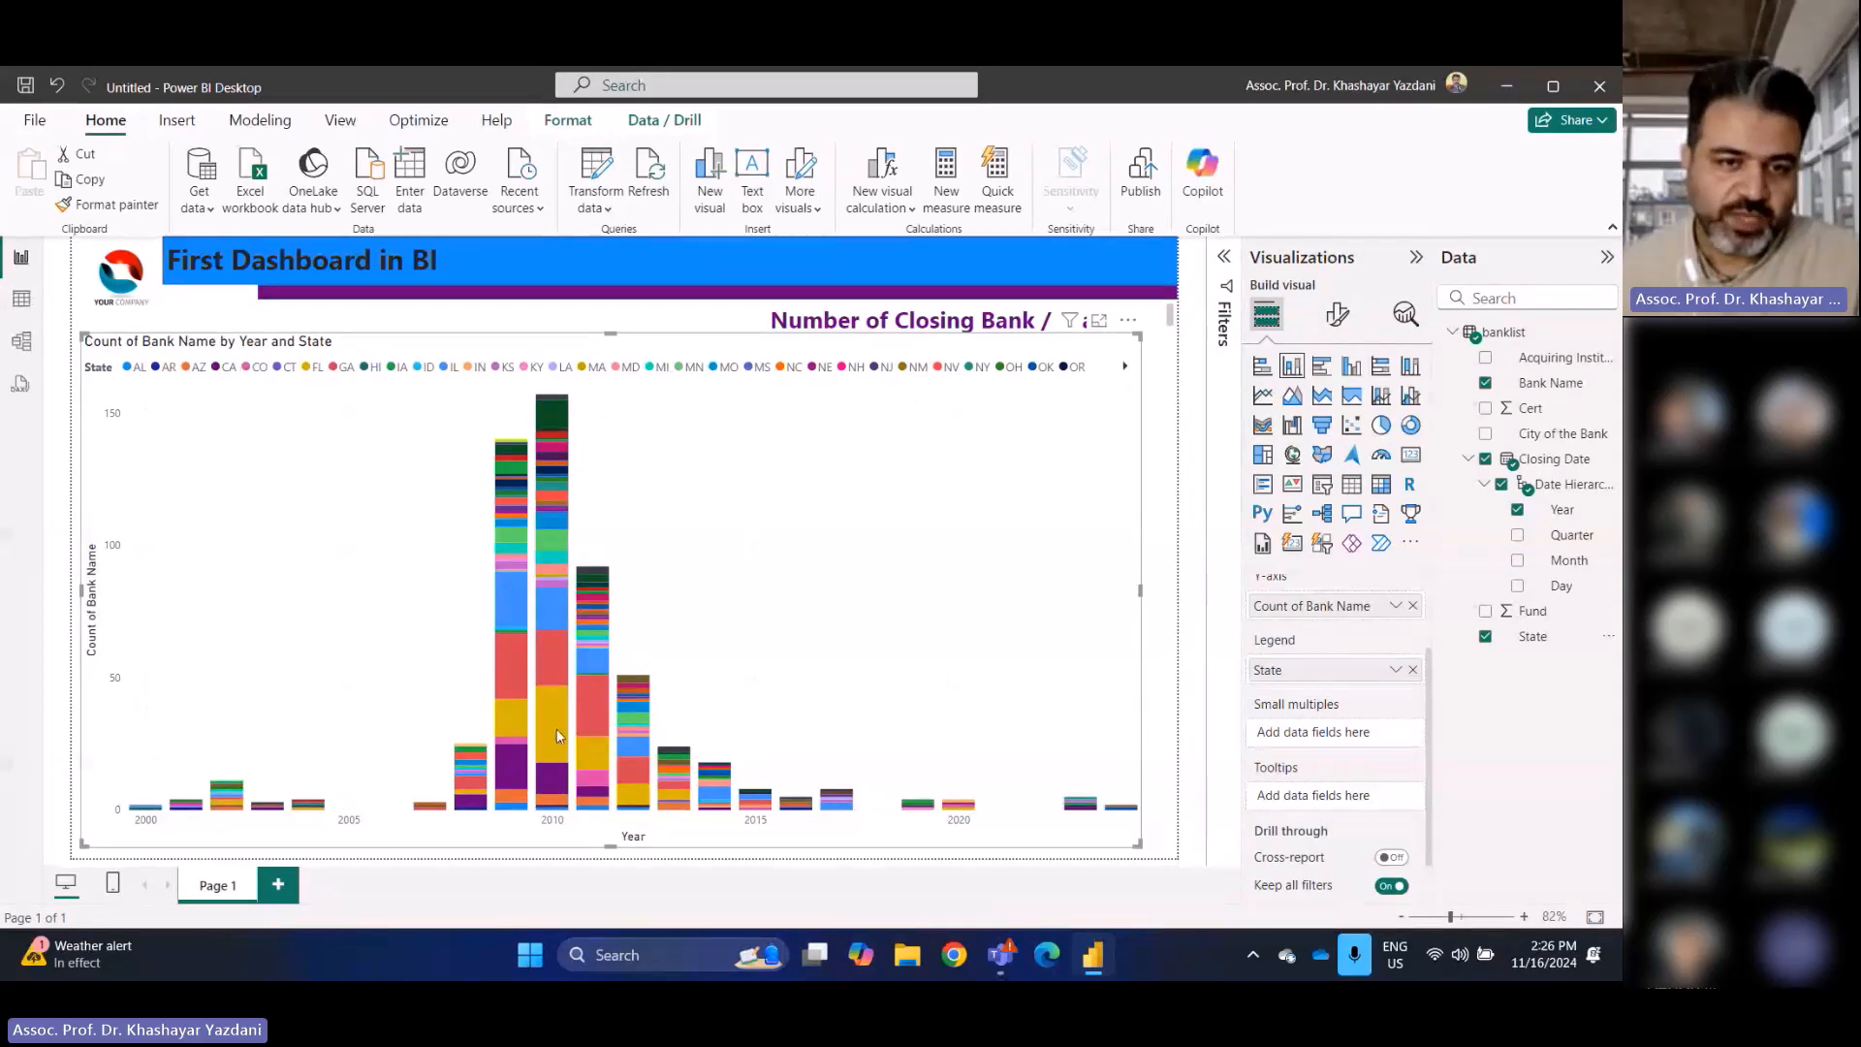
pyautogui.moveTo(551, 732)
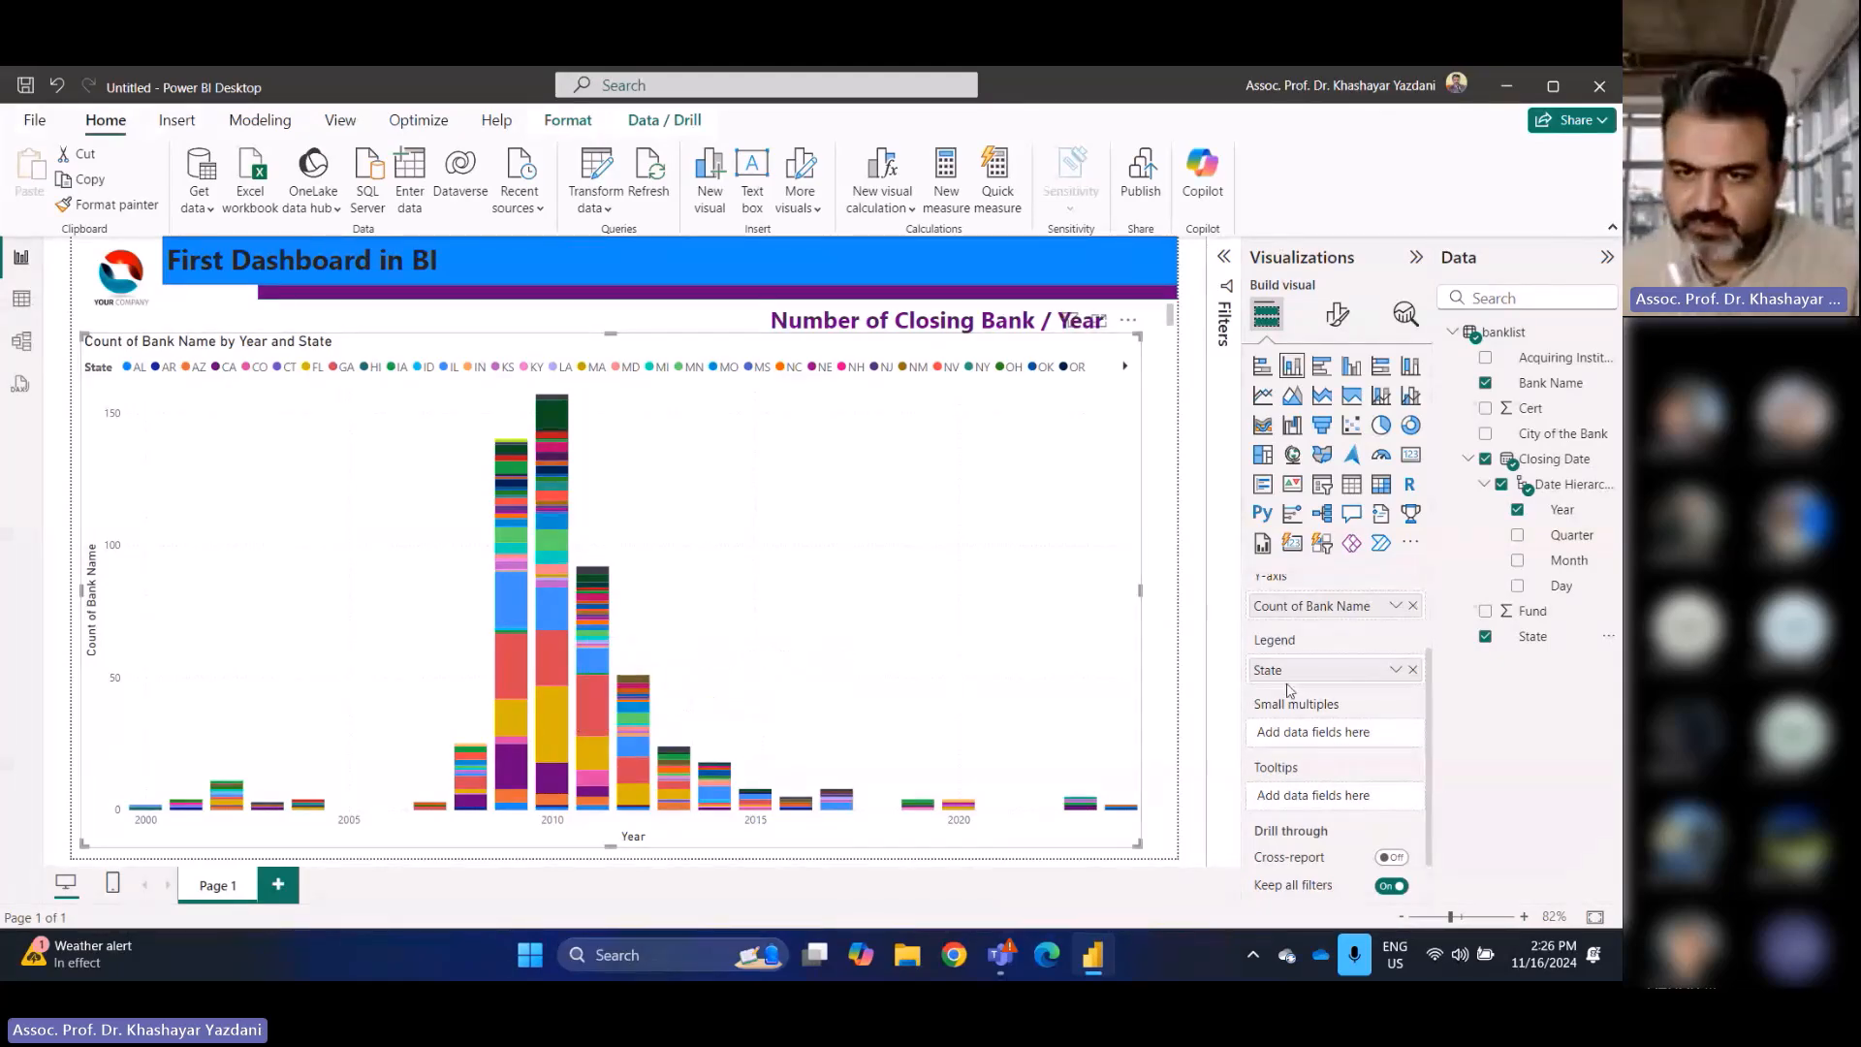
pyautogui.click(1396, 670)
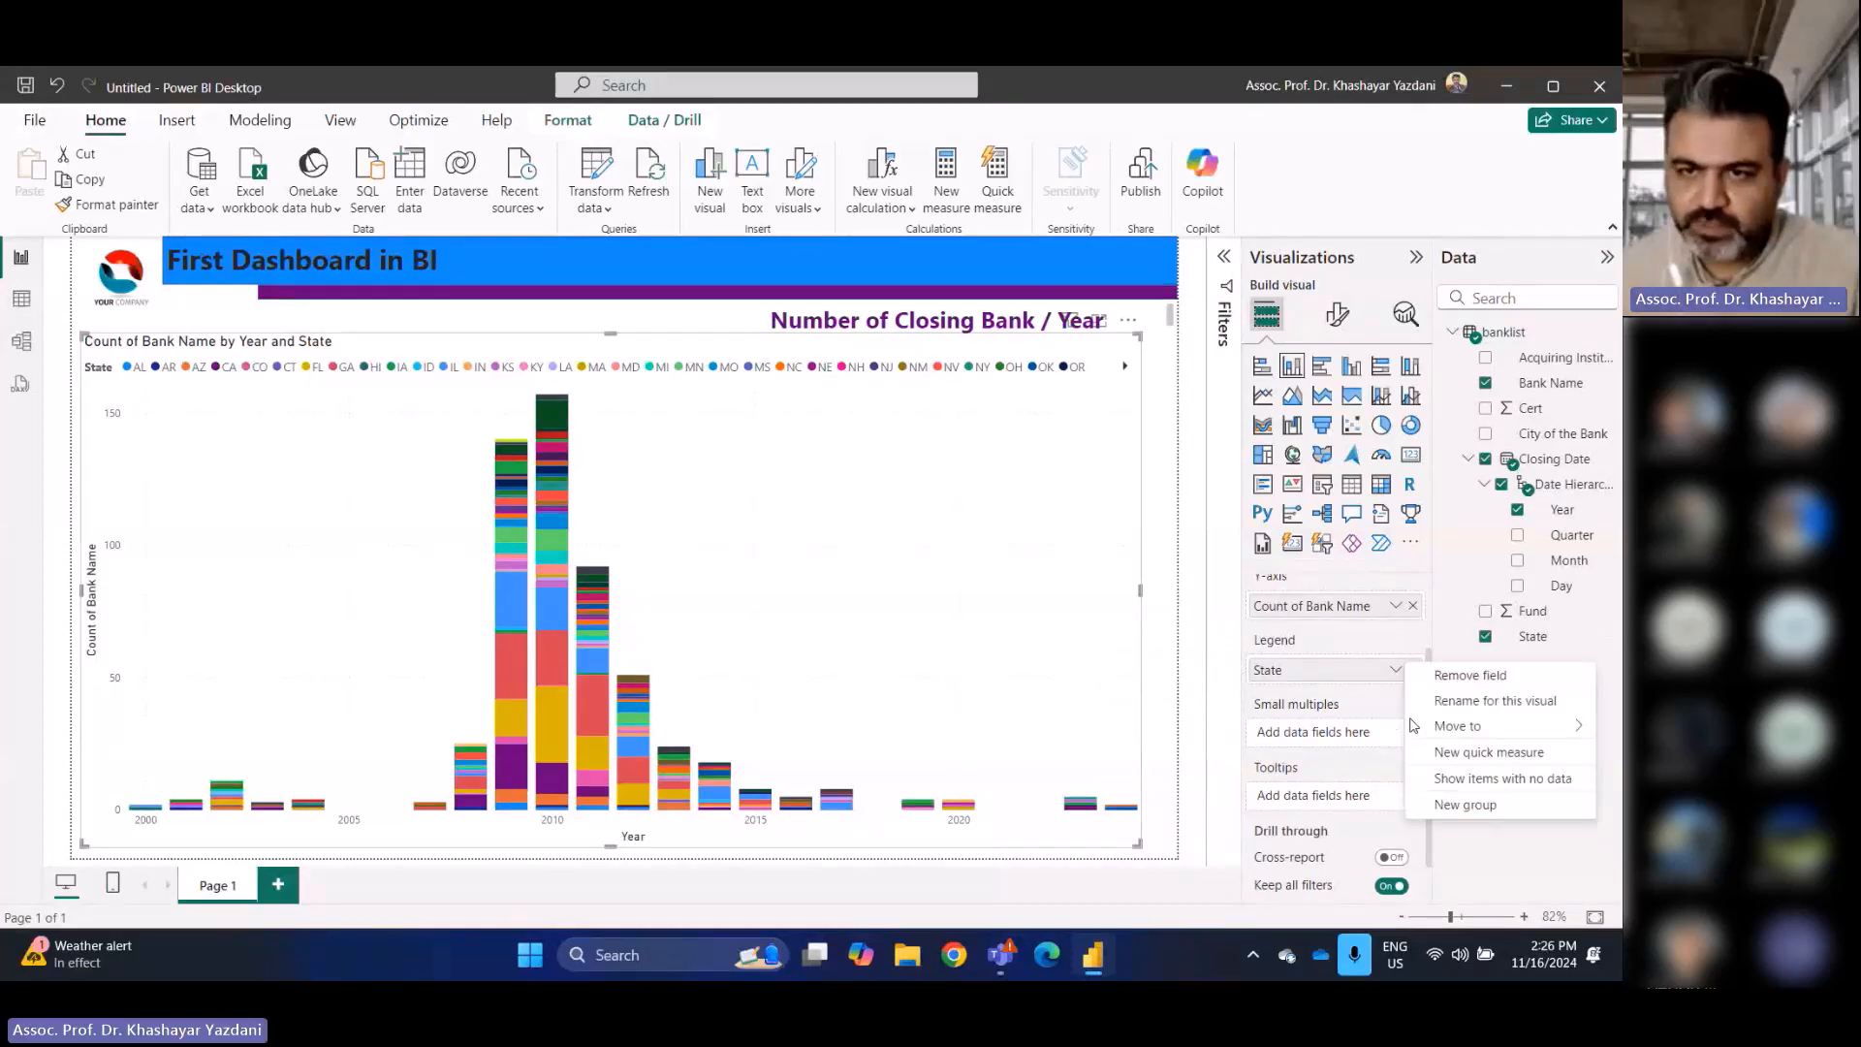
pyautogui.moveTo(1451, 727)
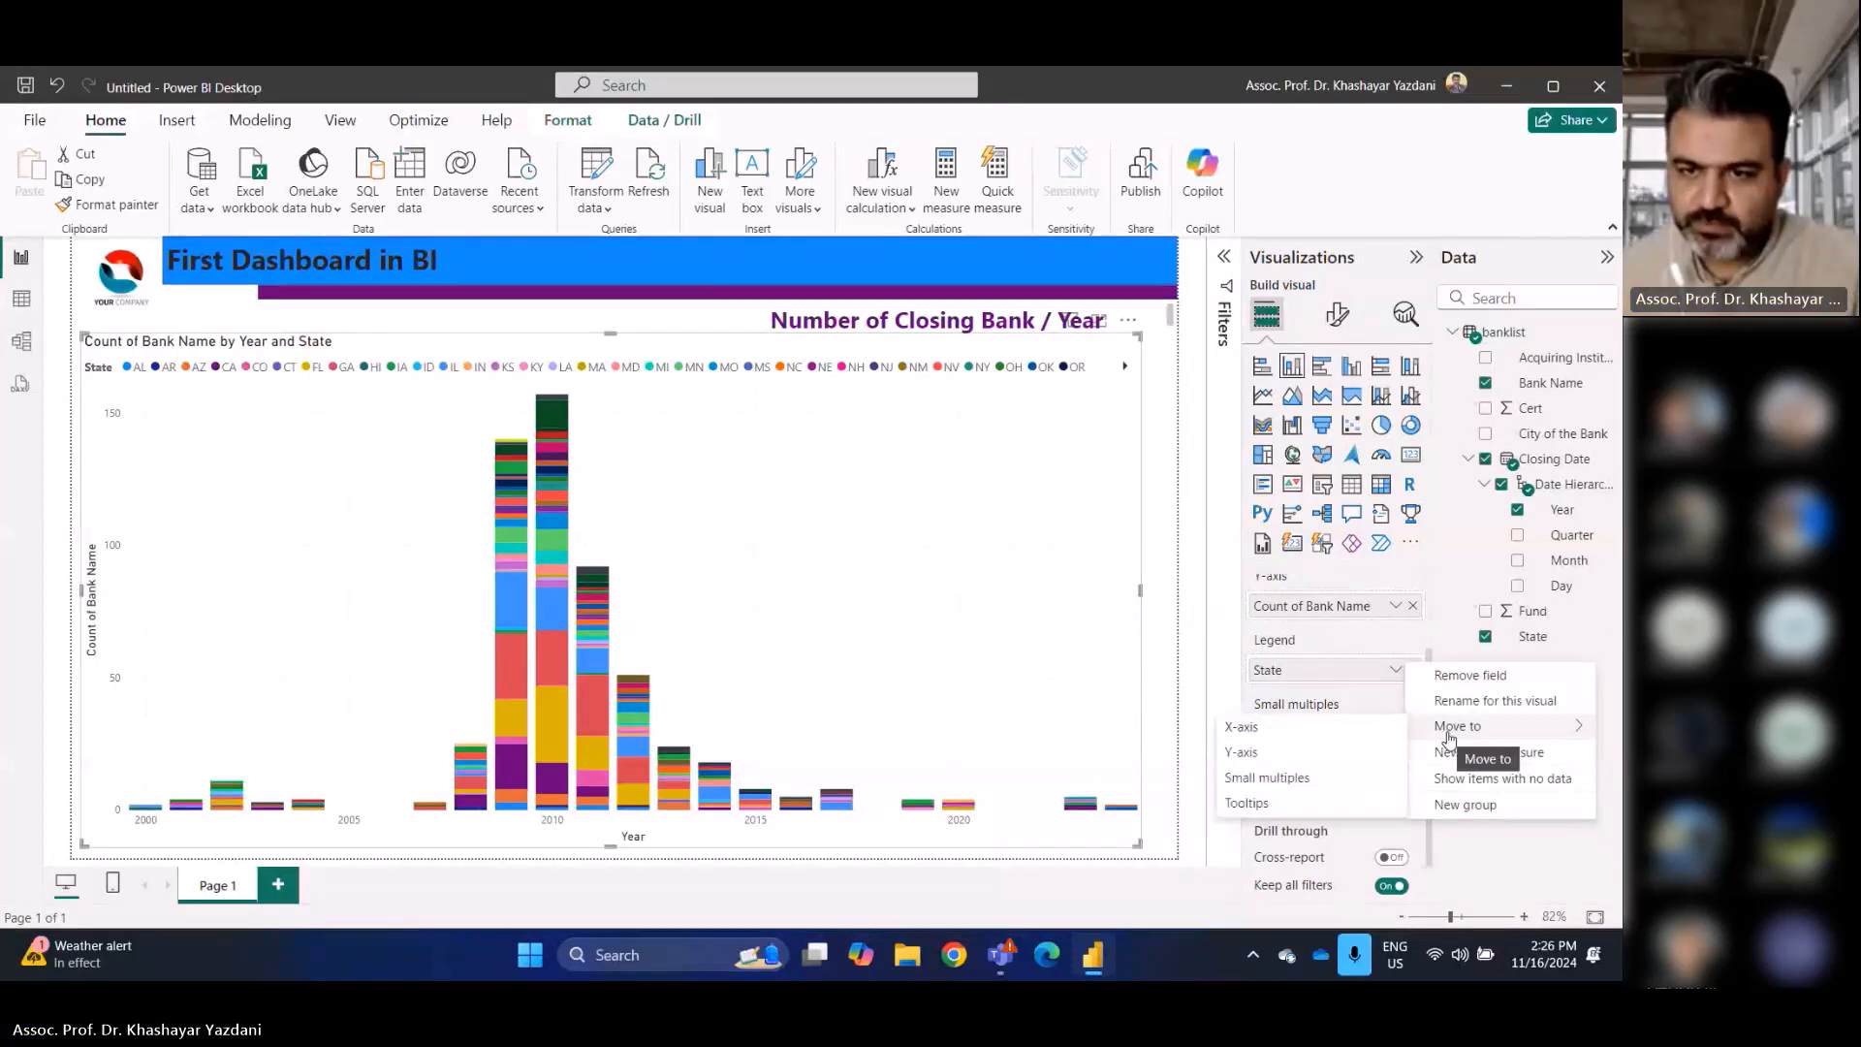
pyautogui.click(1340, 636)
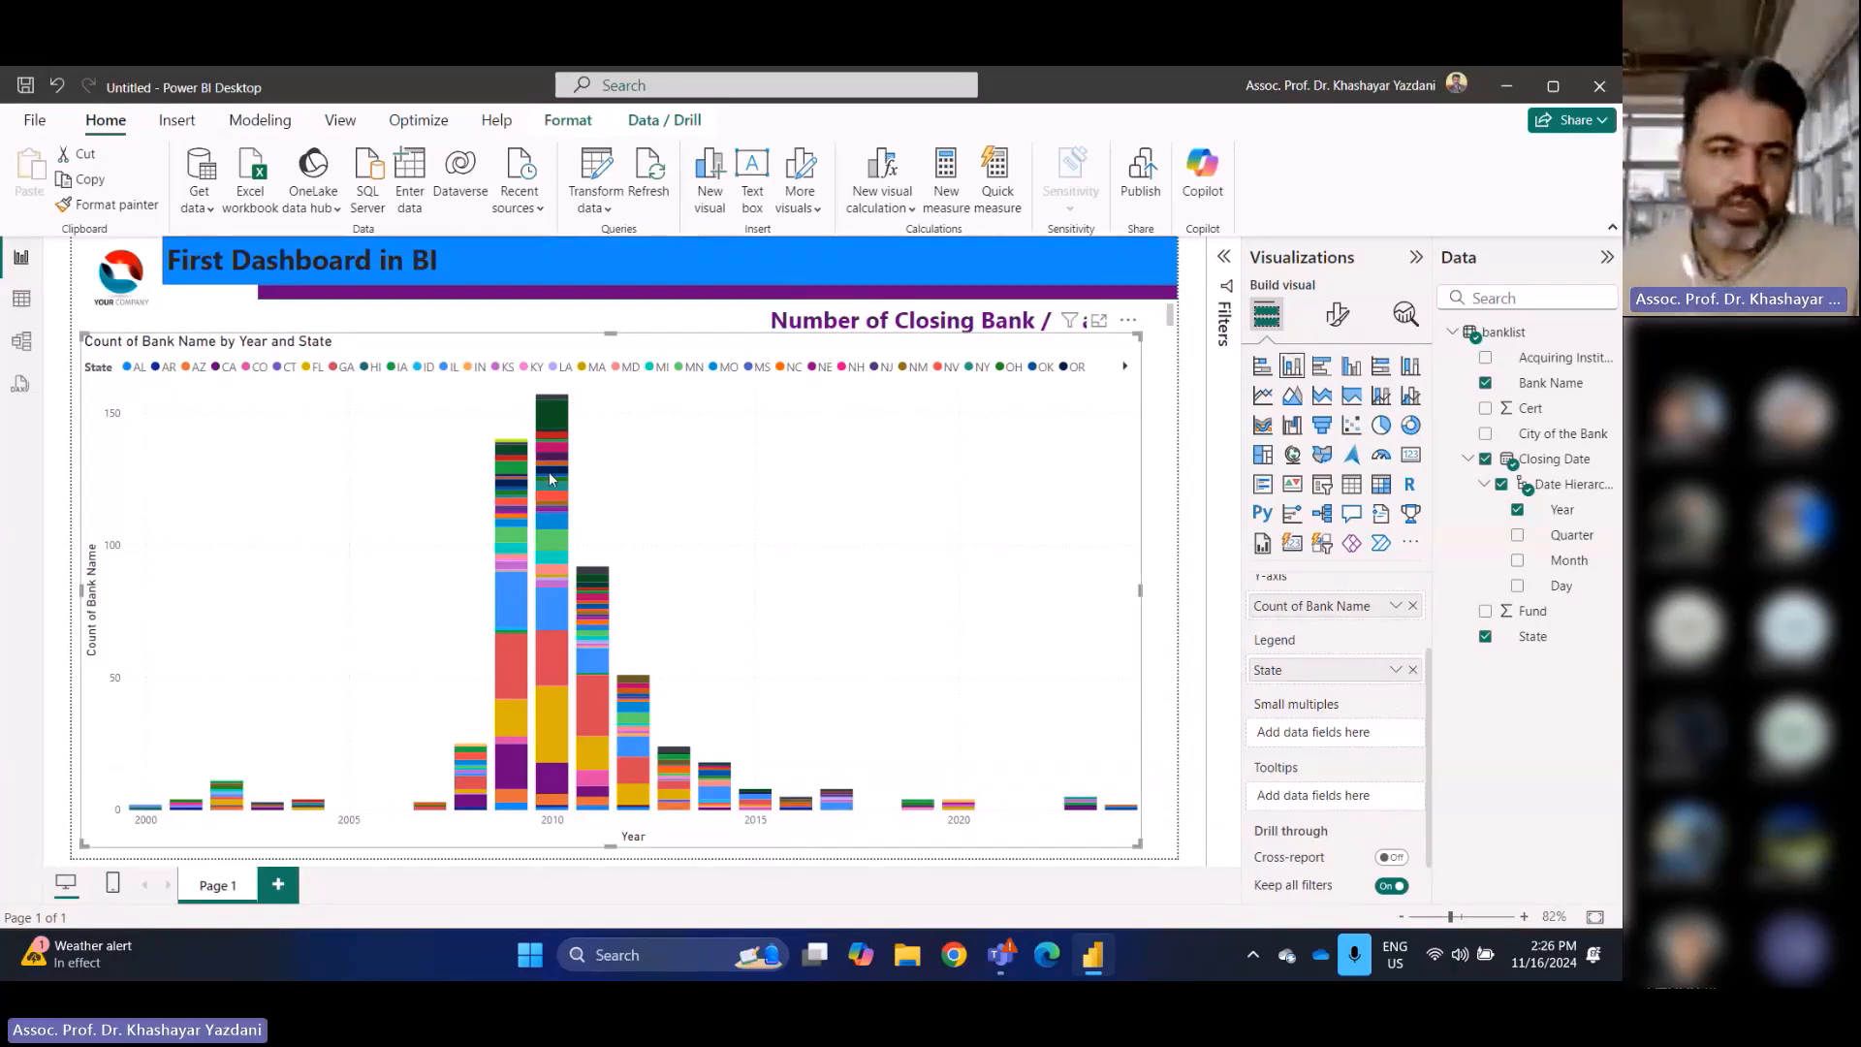
# Check the state breakdown within the 2010 column, and remove State from the column chart's legend
pyautogui.moveTo(561, 607)
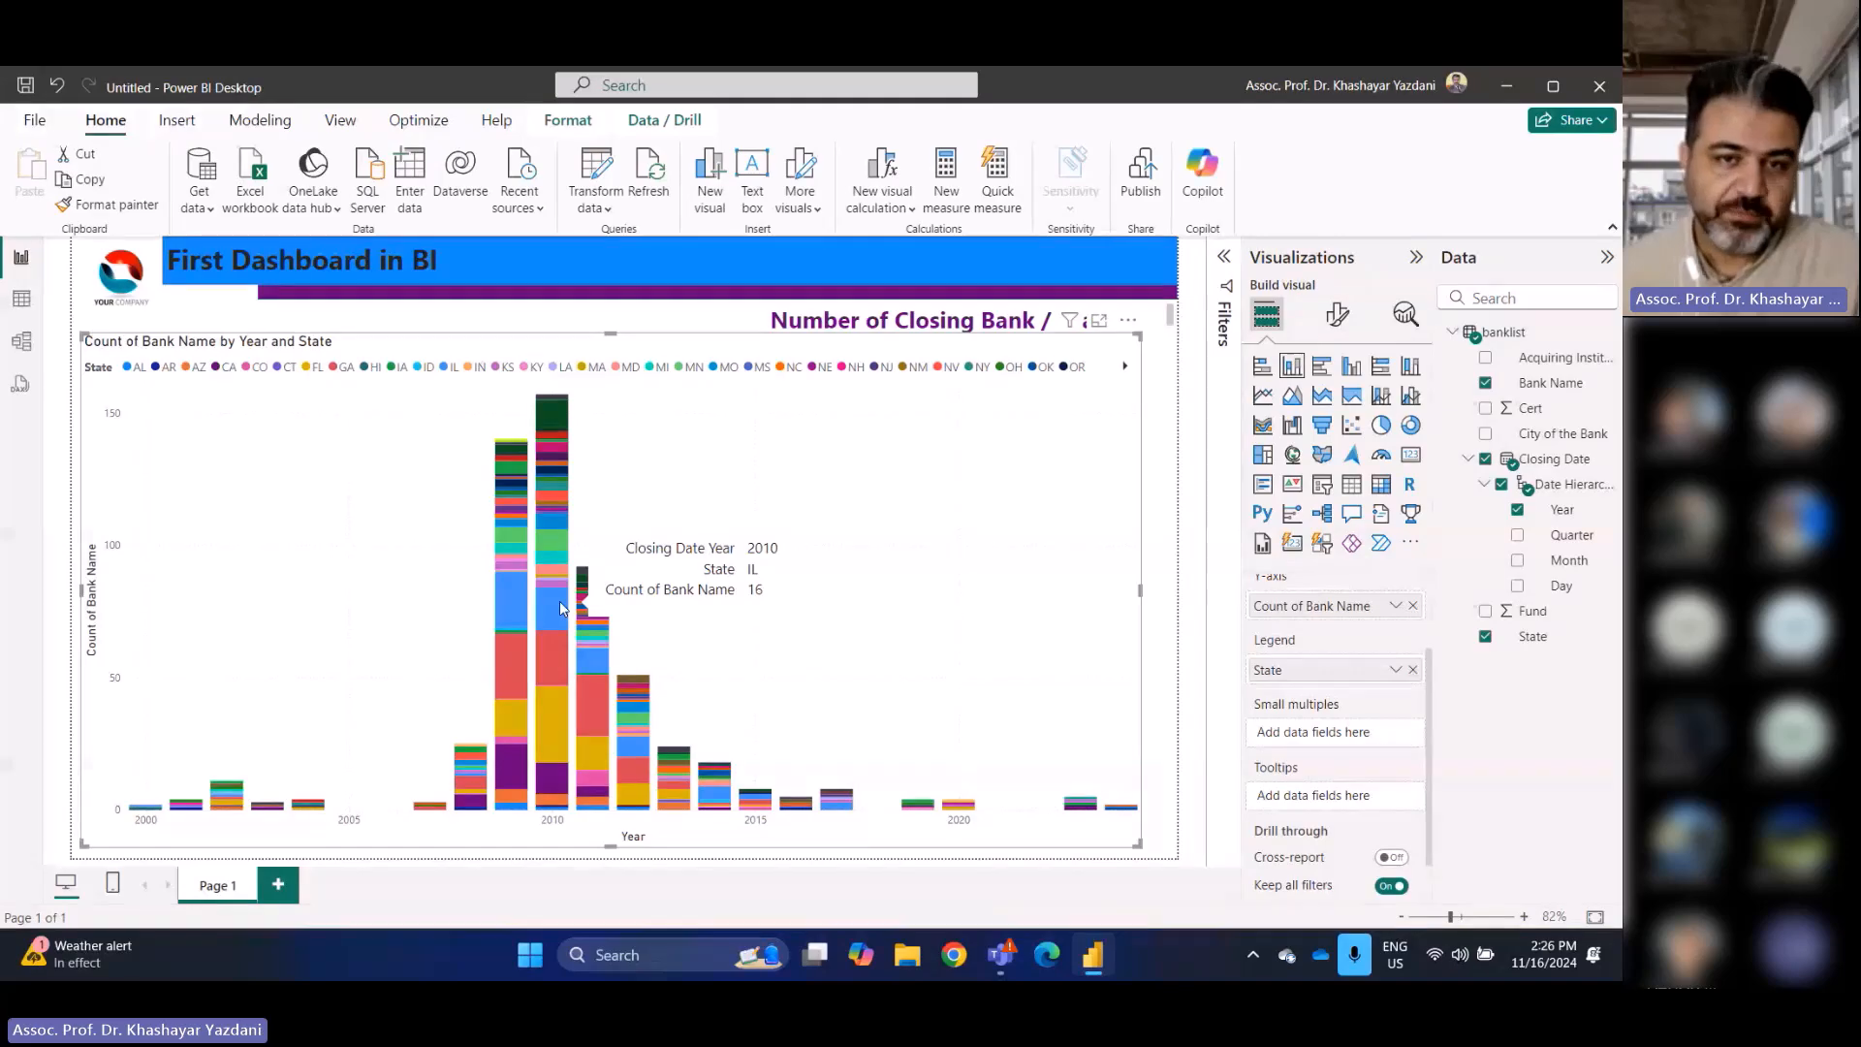
pyautogui.moveTo(555, 649)
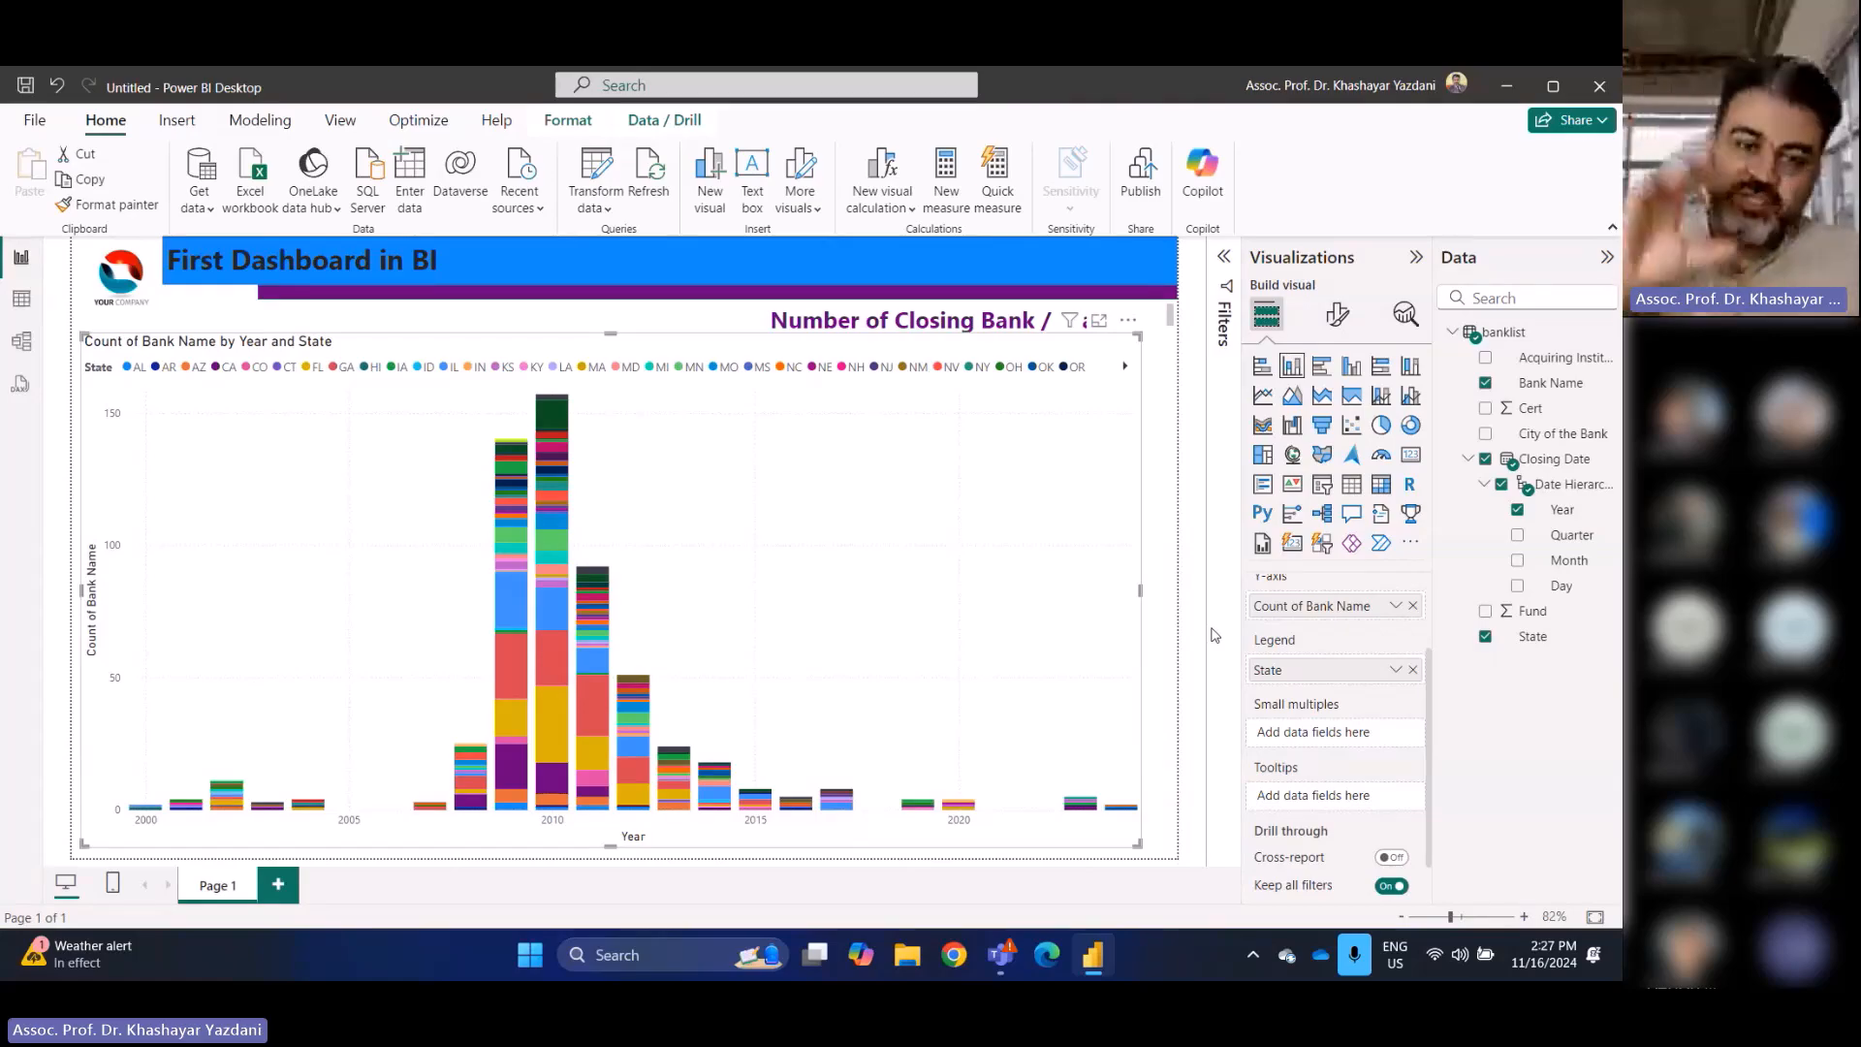
pyautogui.click(1413, 671)
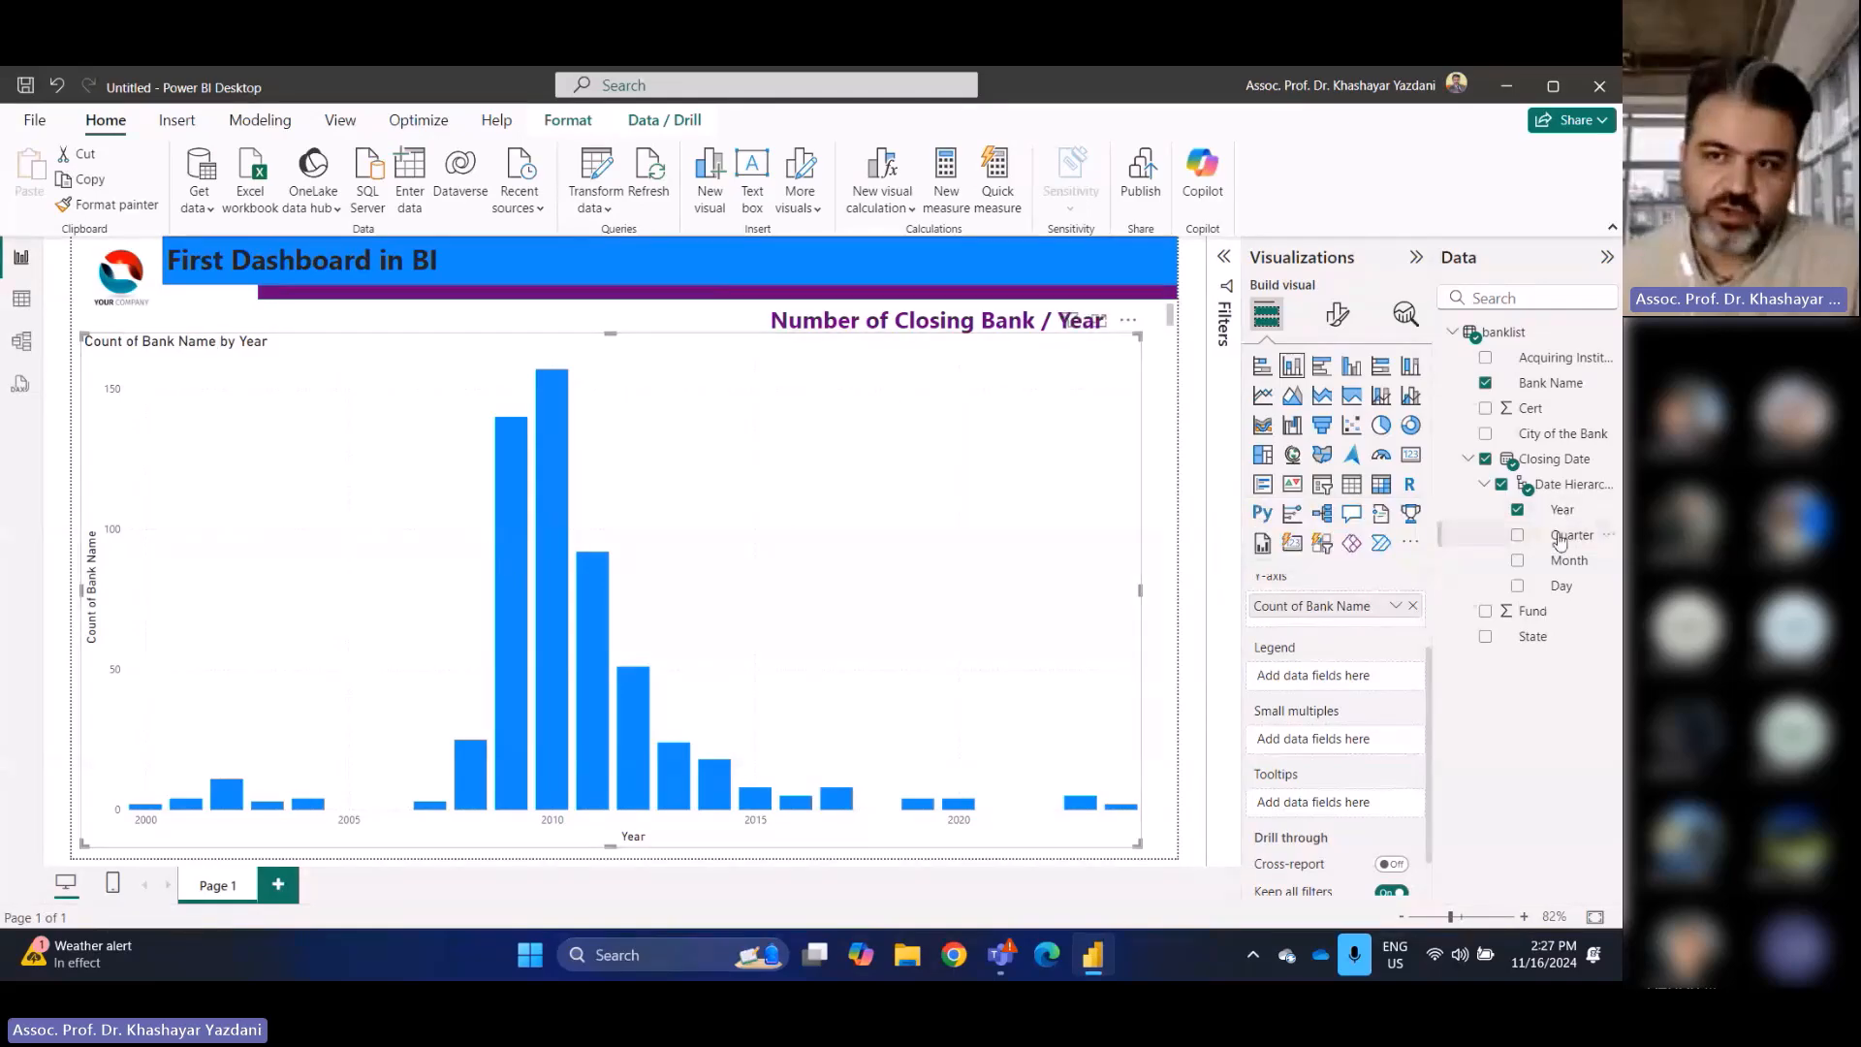
# Try splitting the column chart into small multiples by Closing Date Quarter, check a fourth-quarter column, and remove the split
pyautogui.moveTo(1559, 541); pyautogui.dragTo(1358, 741)
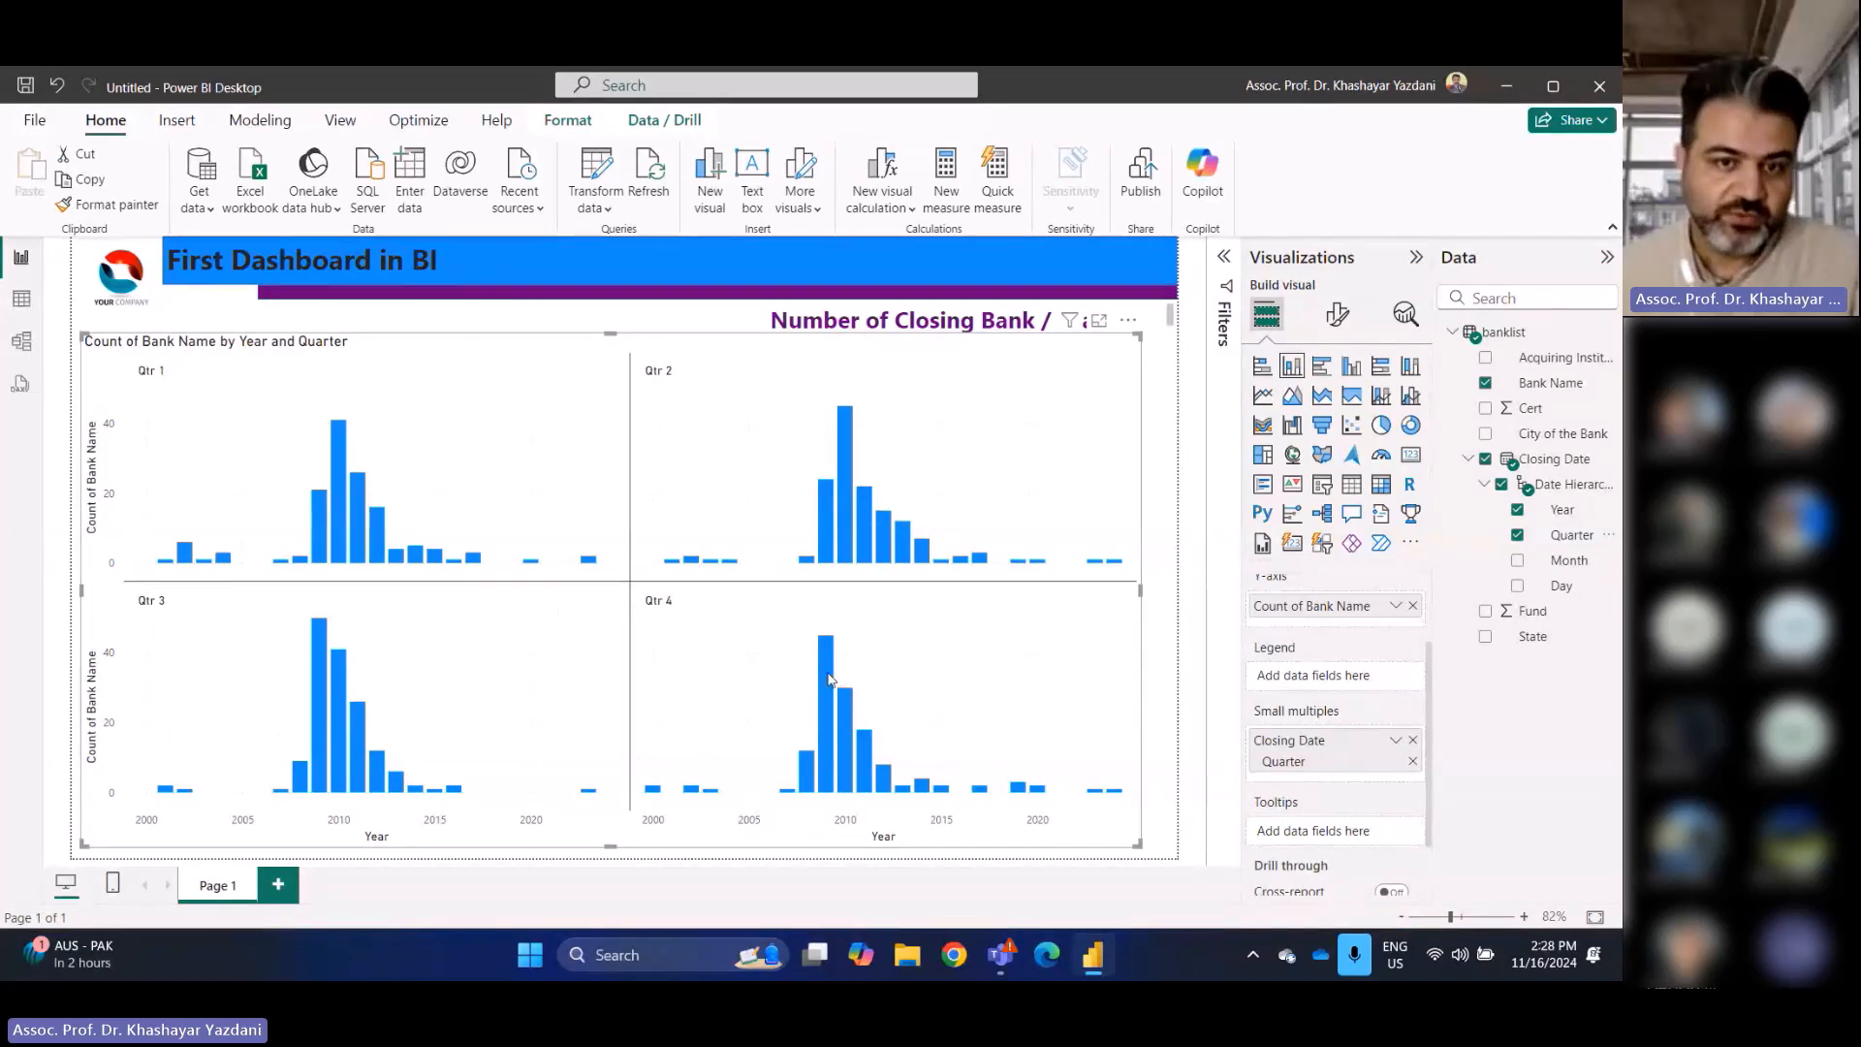
pyautogui.moveTo(829, 681)
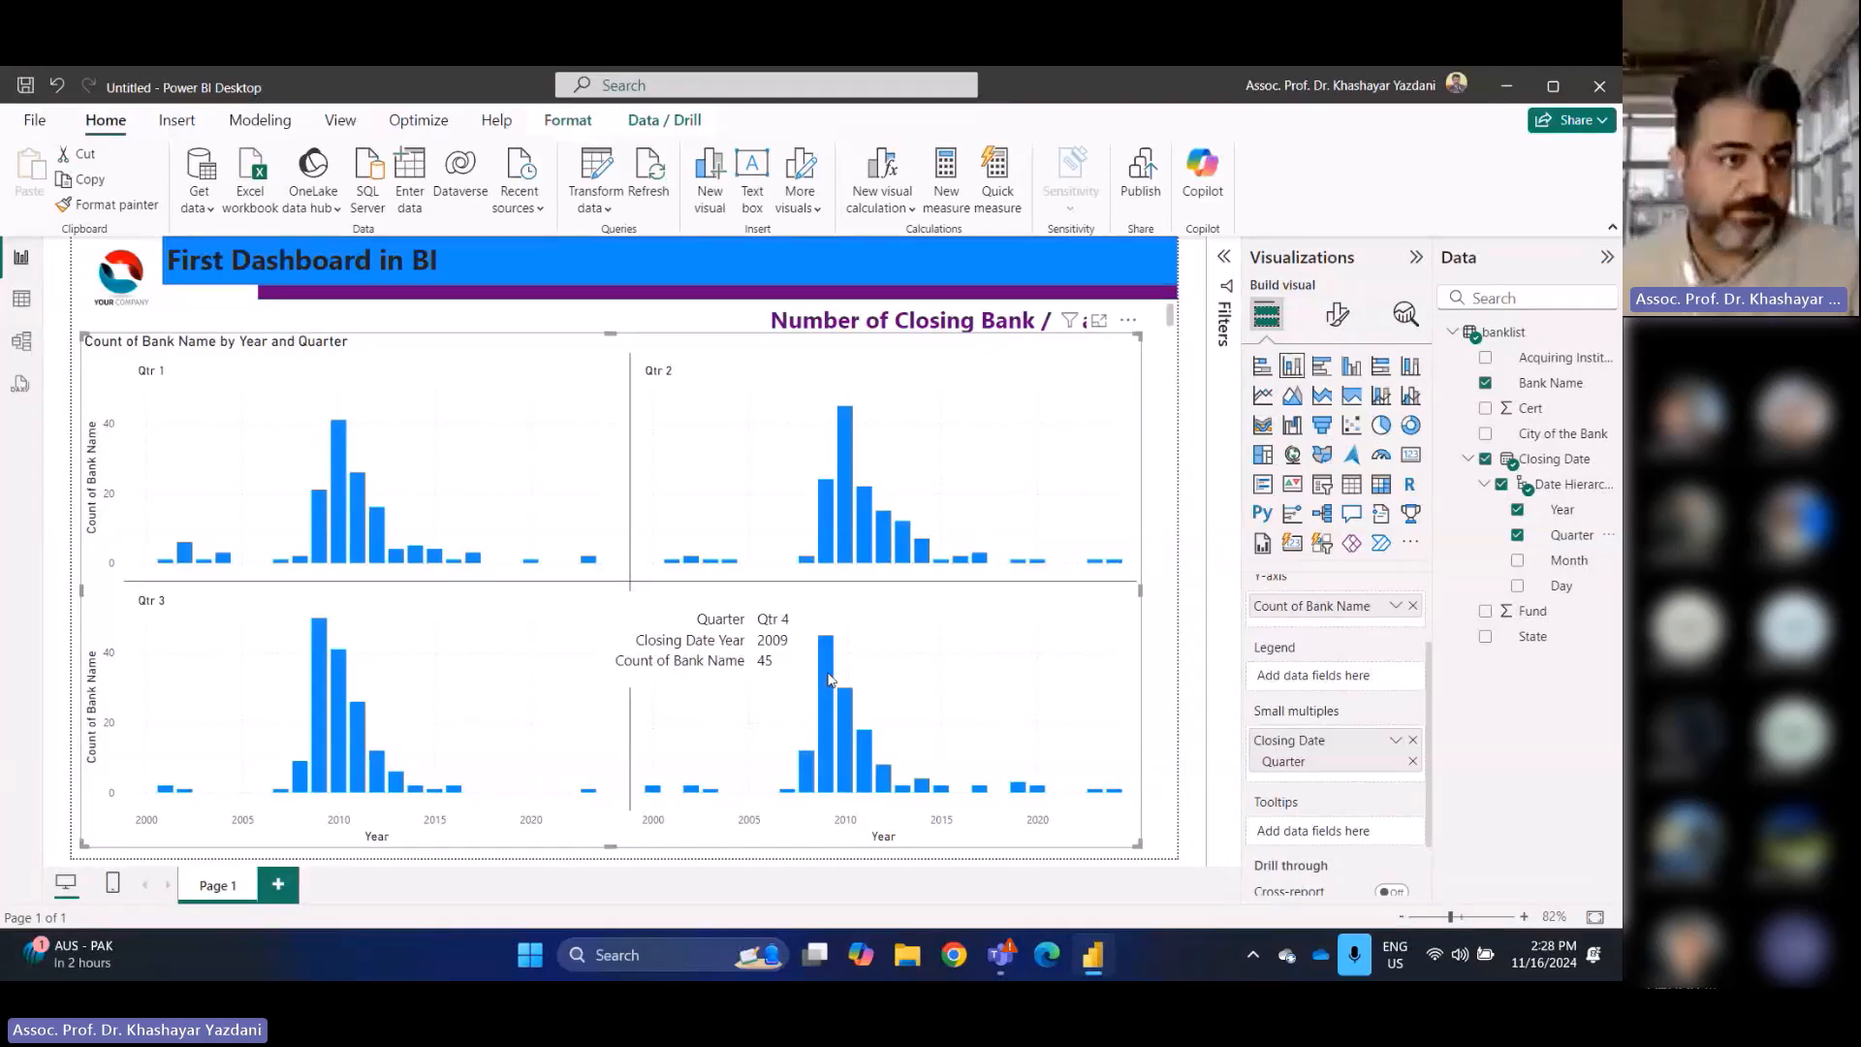
pyautogui.click(1413, 741)
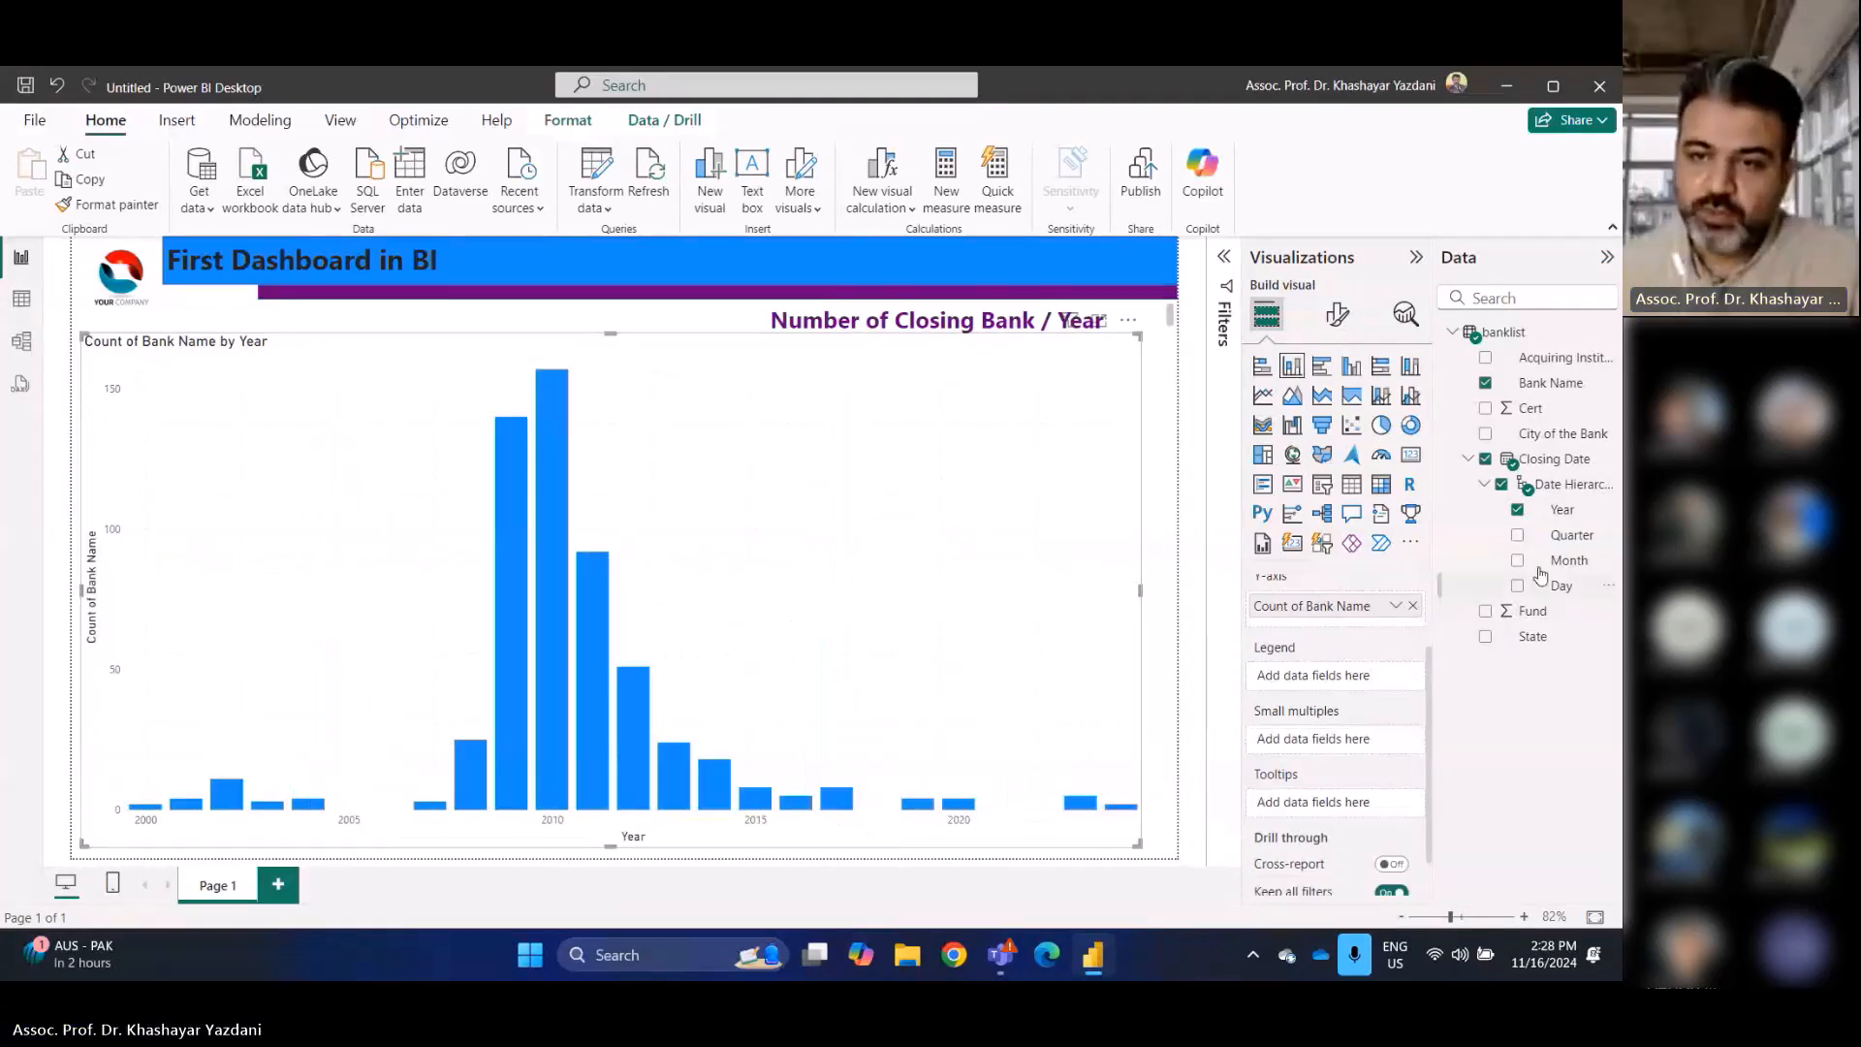
# Try splitting the column chart into small multiples by Closing Date Month, look through the monthly charts, and remove the split
pyautogui.moveTo(1569, 560); pyautogui.dragTo(1358, 745)
pyautogui.scroll(-5, 972, 588)
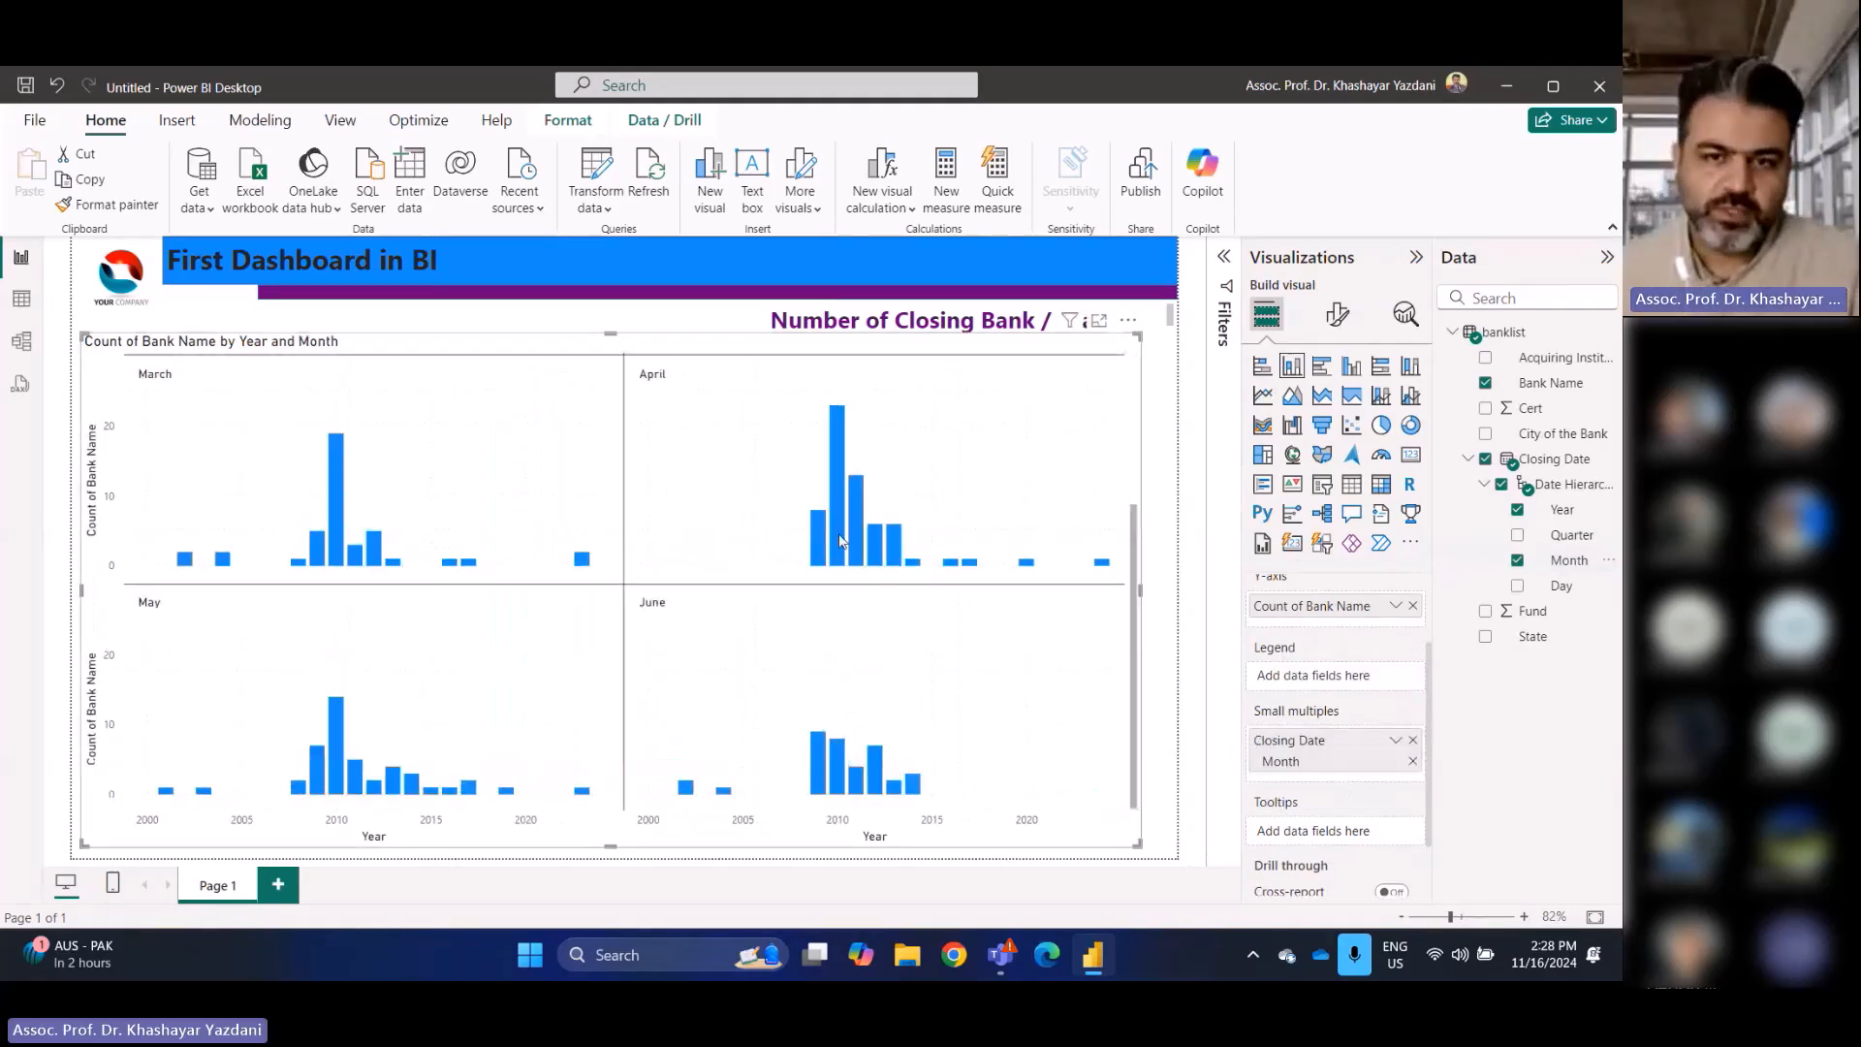
pyautogui.scroll(3, 846, 546)
pyautogui.scroll(5, 845, 540)
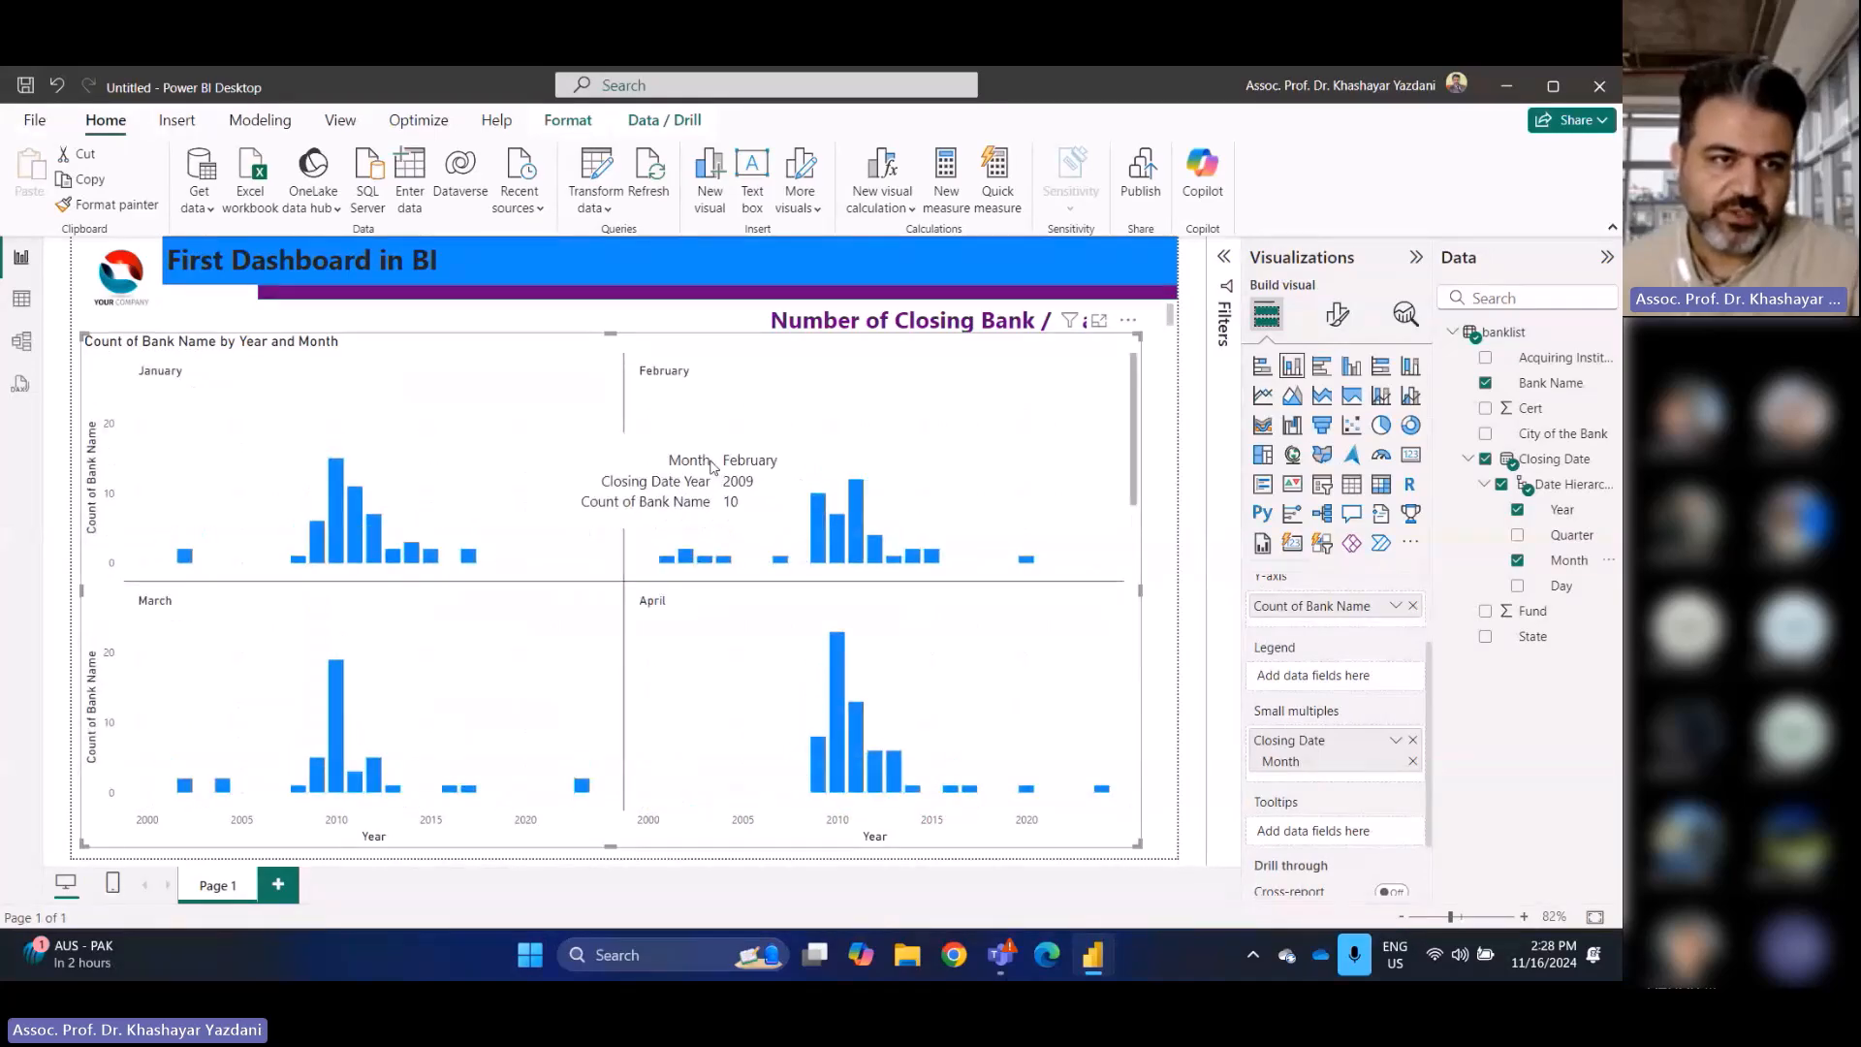
pyautogui.click(1412, 761)
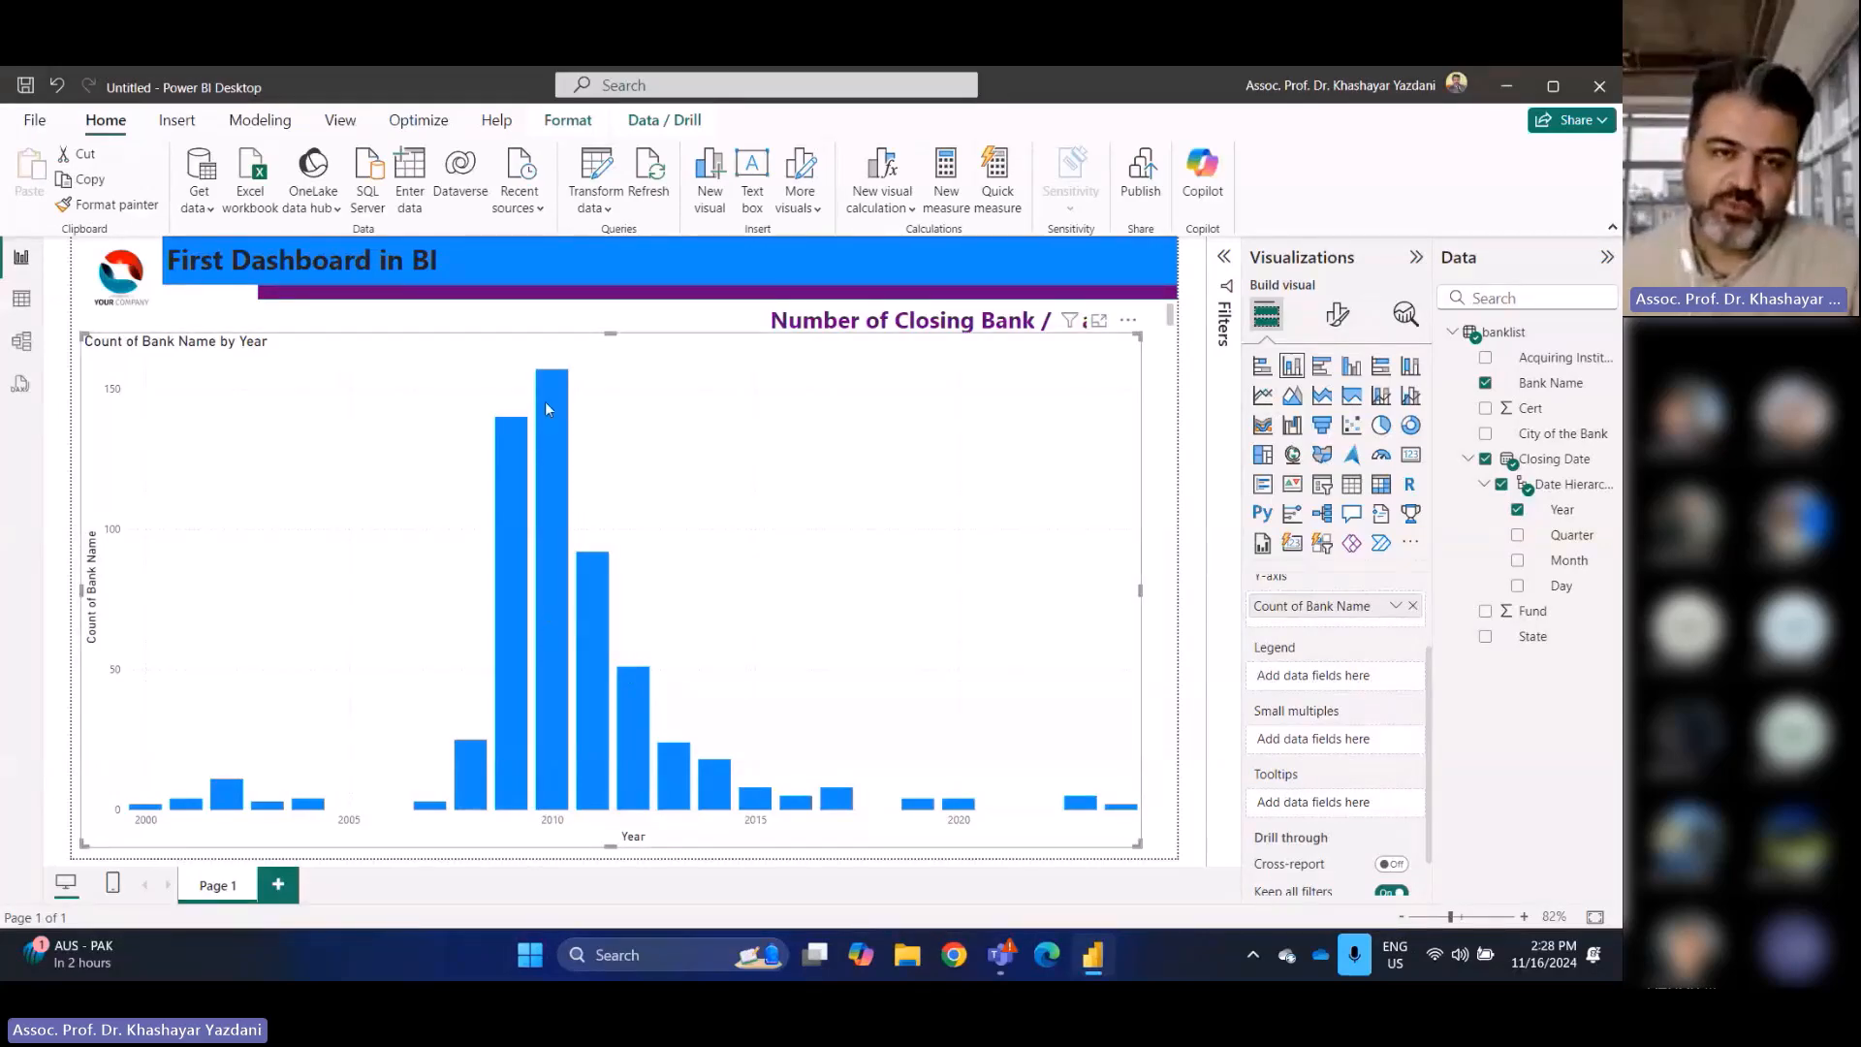
# Add State to the column chart's tooltips, summarized as Count (Distinct), and check the tooltip on the 2010 column
pyautogui.moveTo(546, 405)
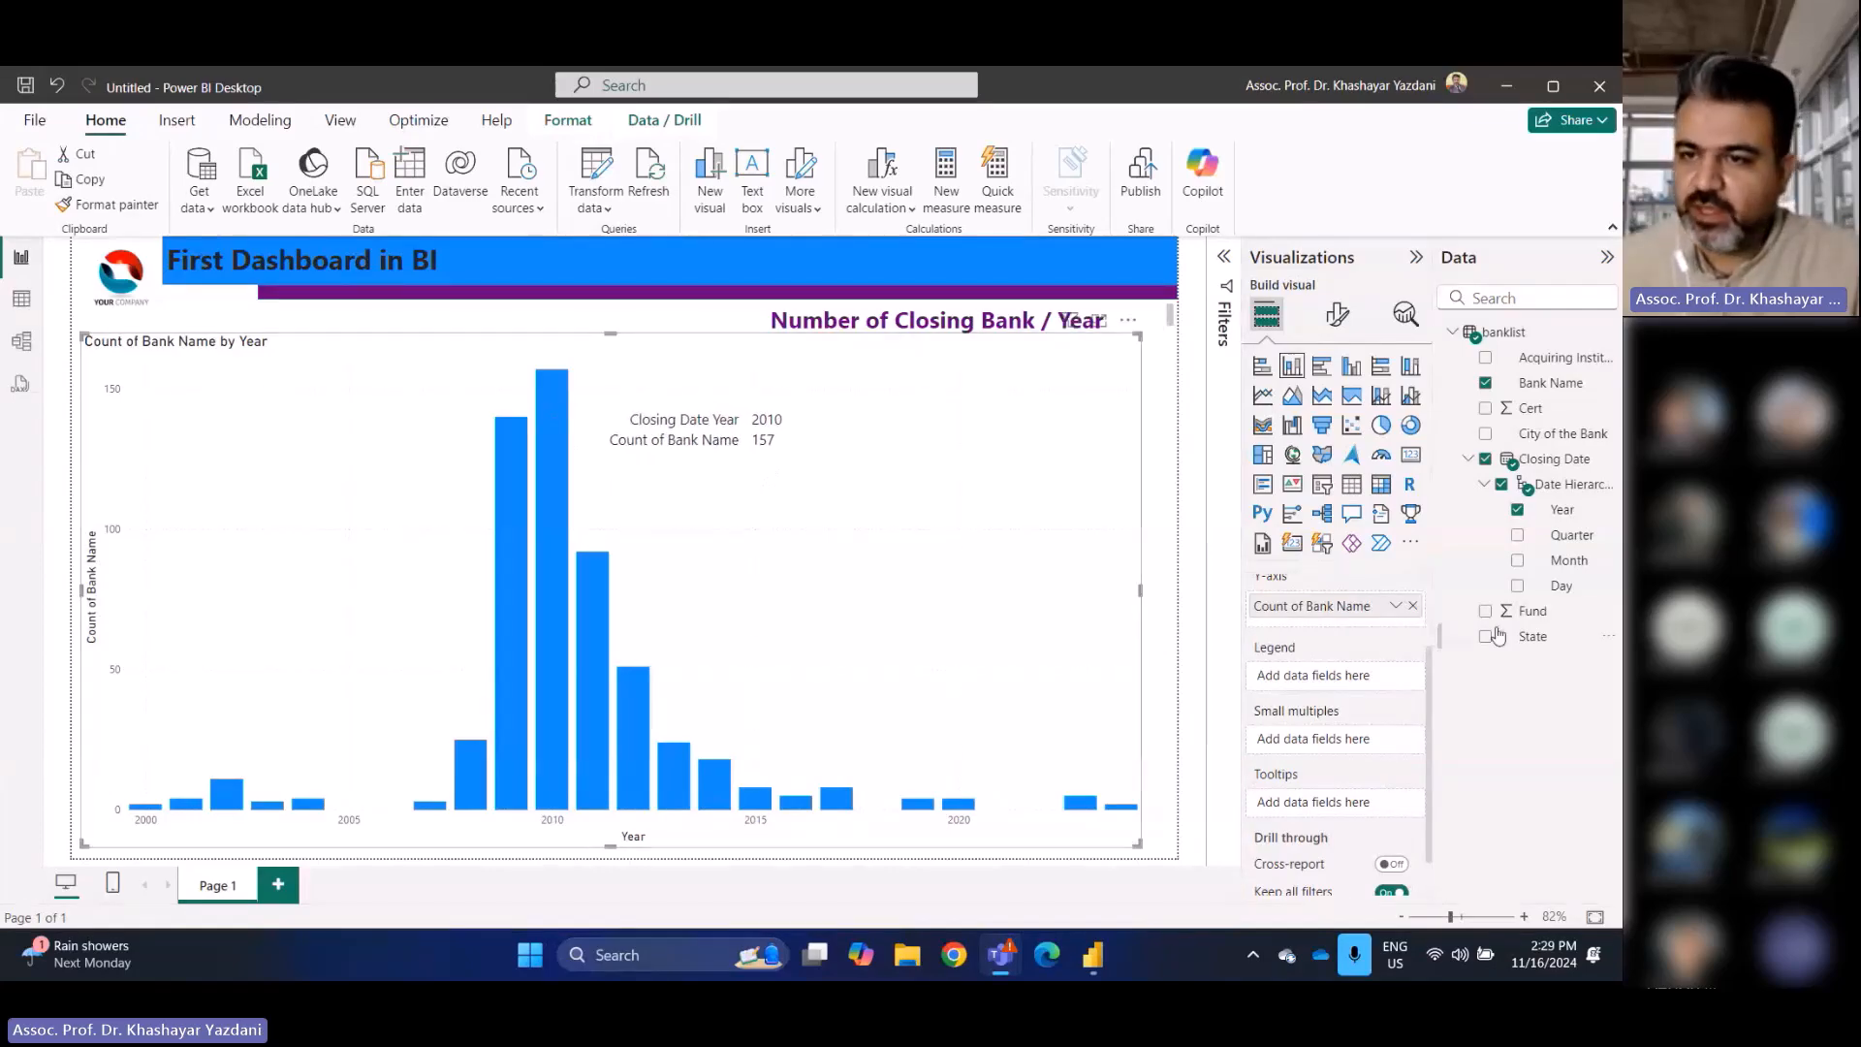
pyautogui.moveTo(1541, 638); pyautogui.dragTo(1339, 808)
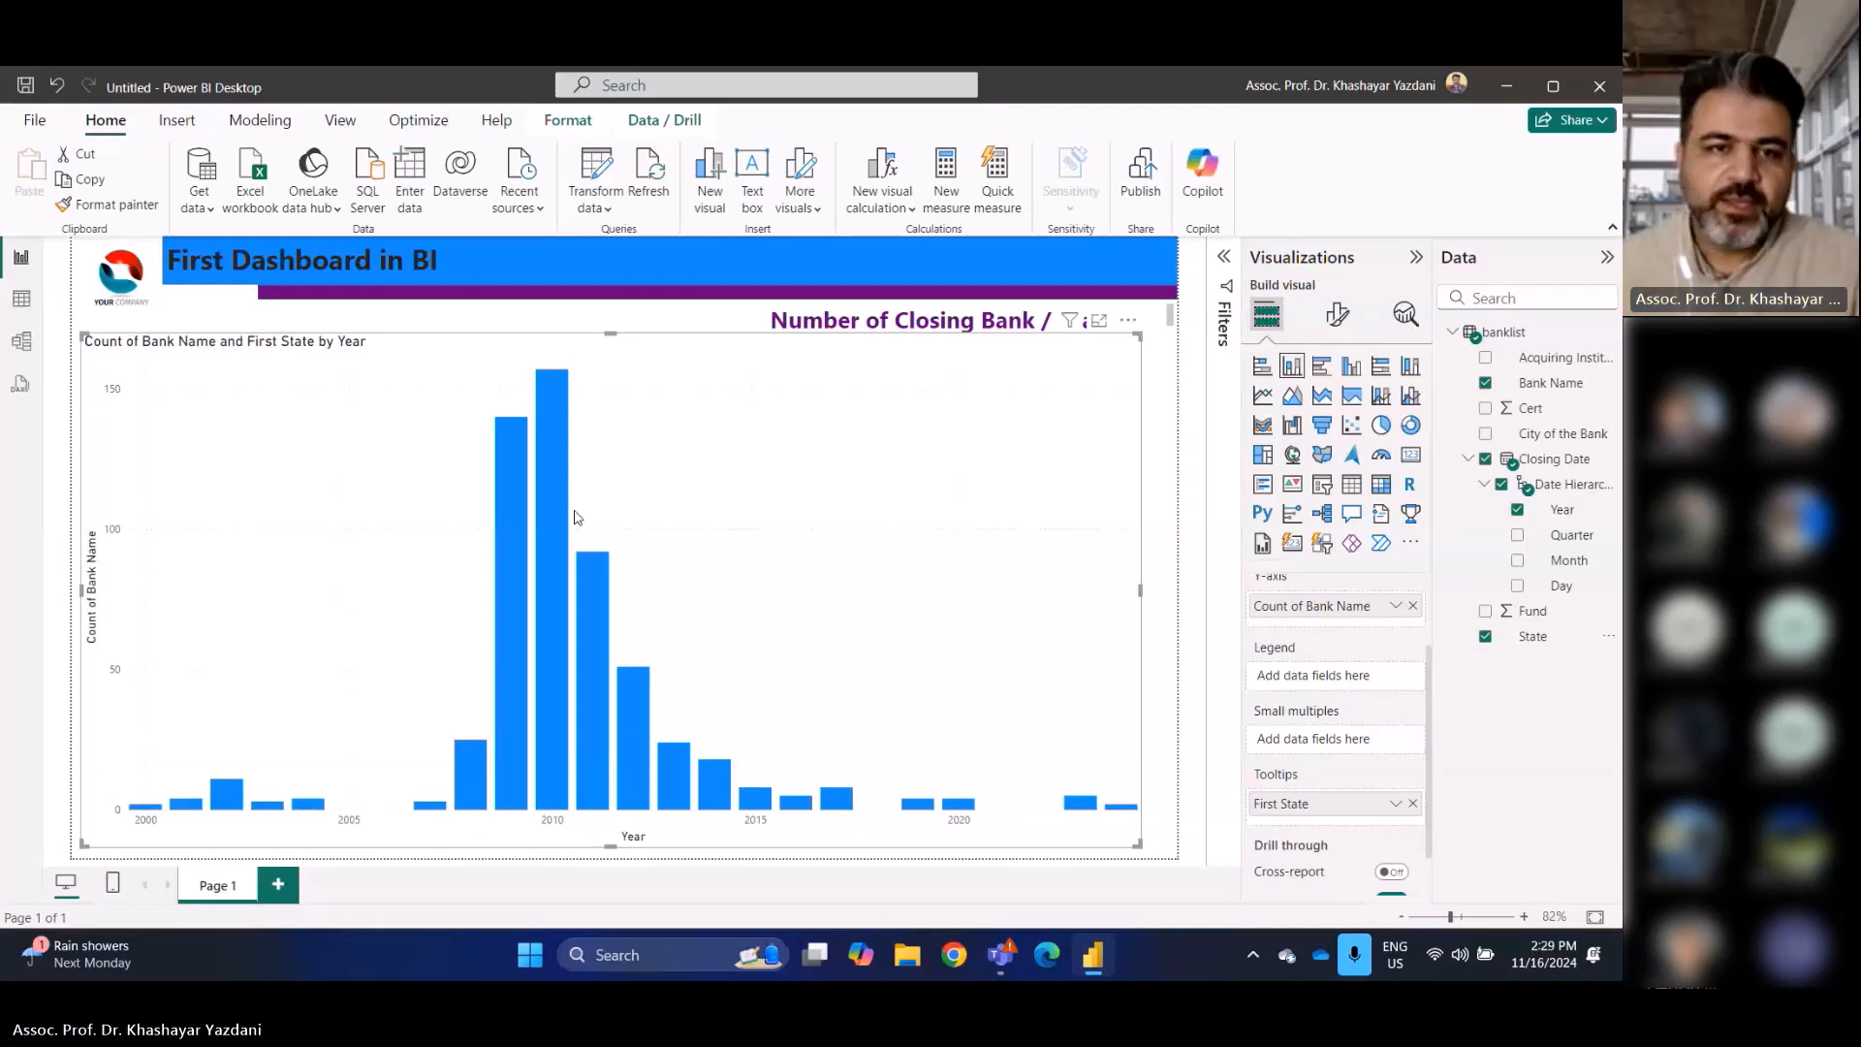
pyautogui.moveTo(556, 434)
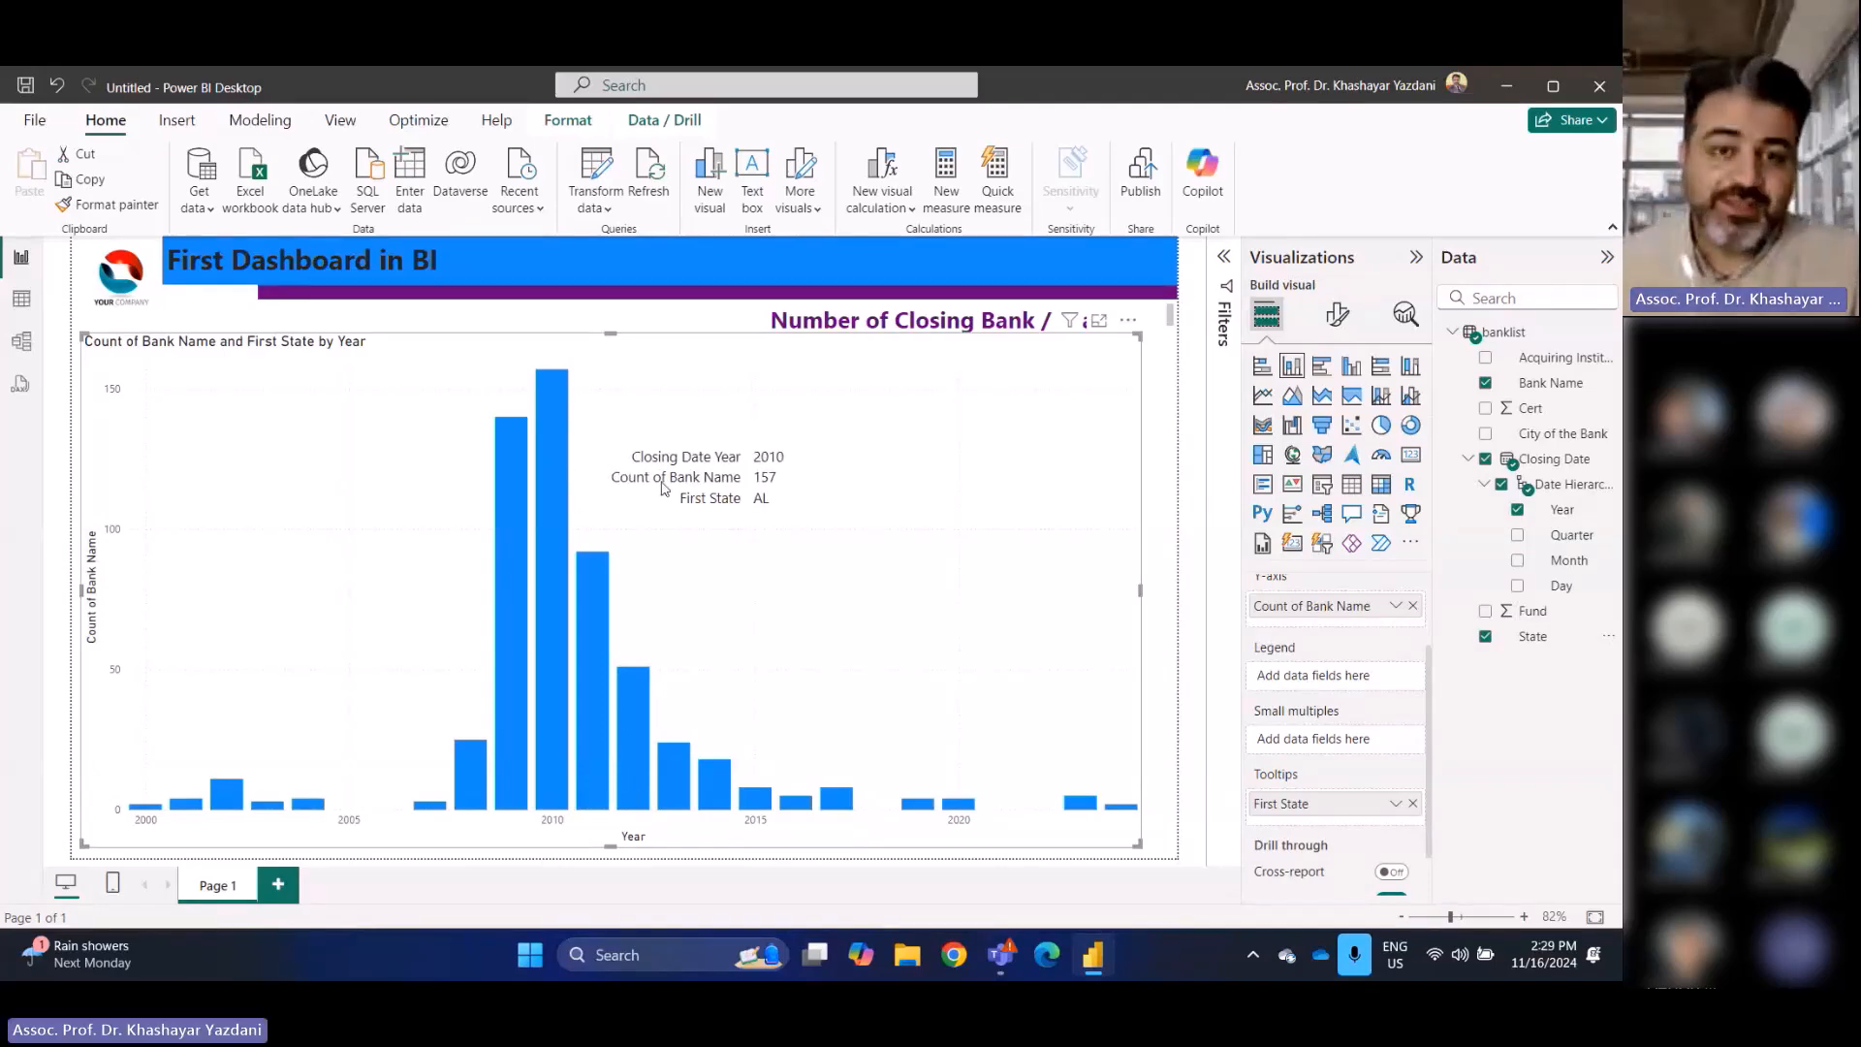
pyautogui.click(1395, 805)
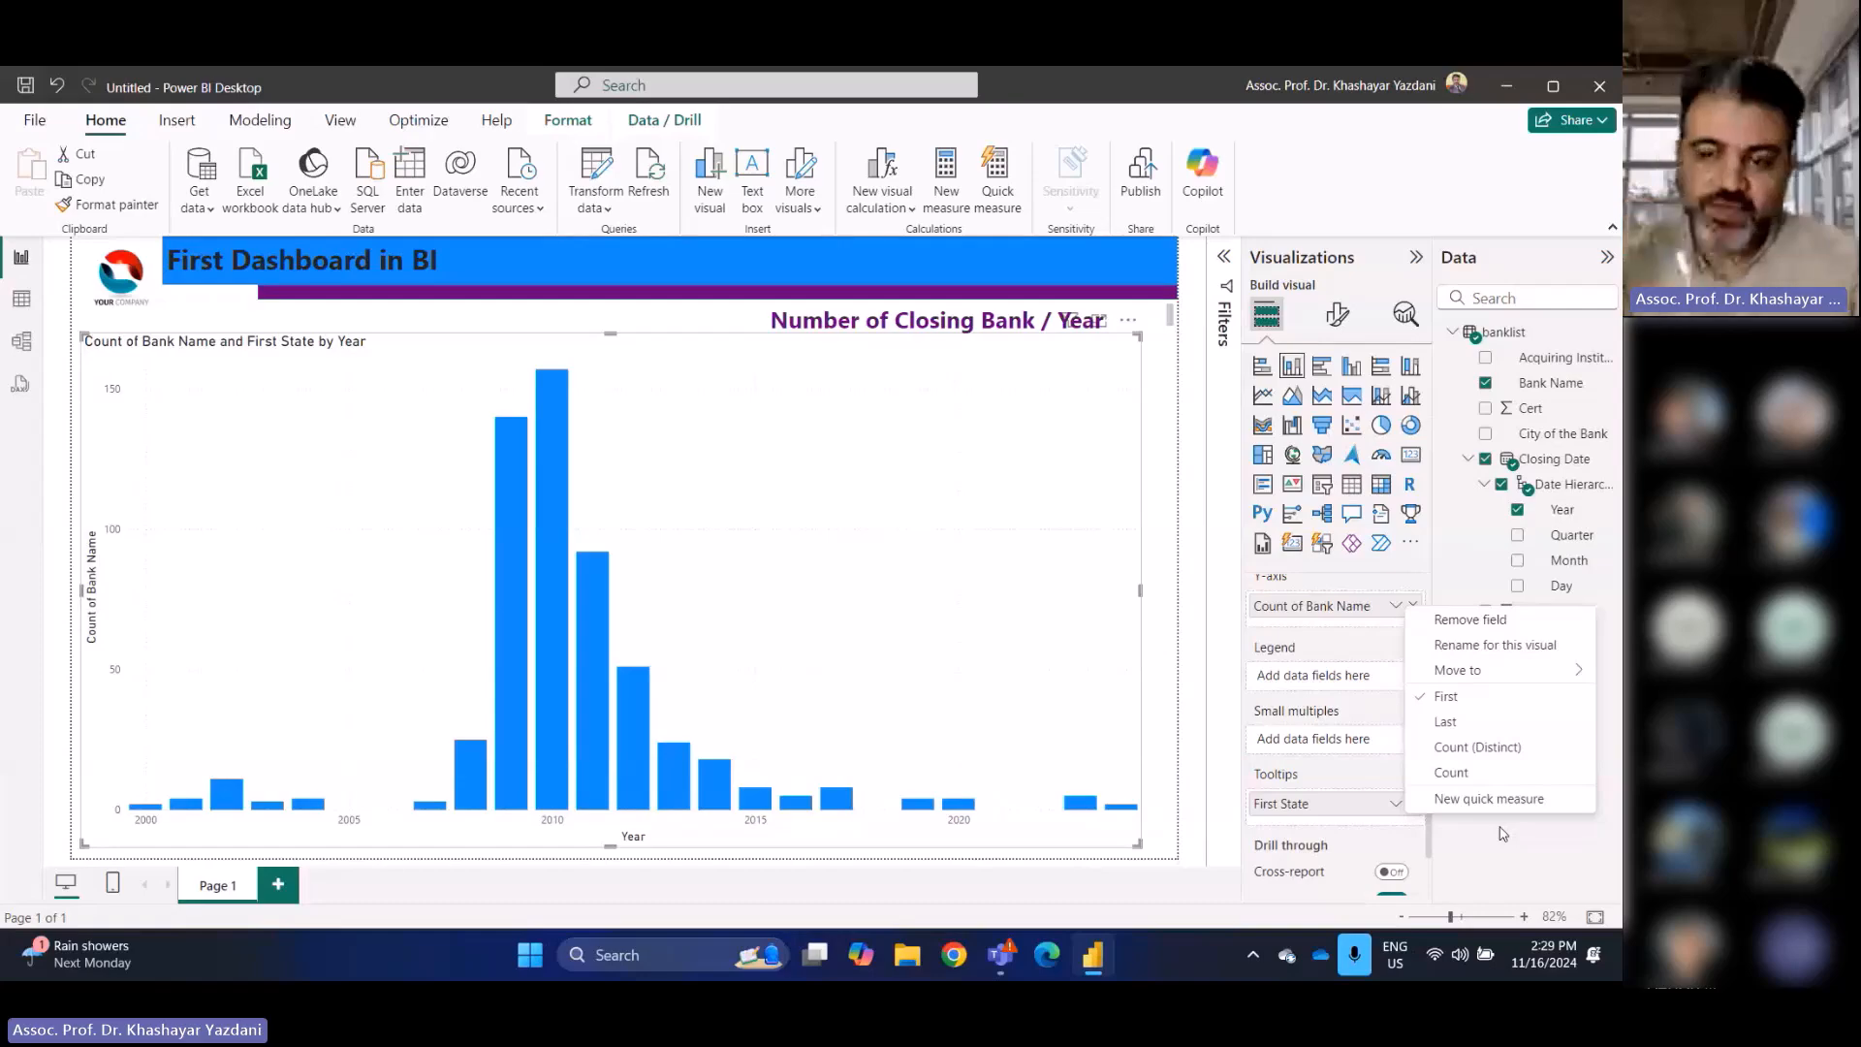
pyautogui.click(1493, 749)
pyautogui.moveTo(558, 460)
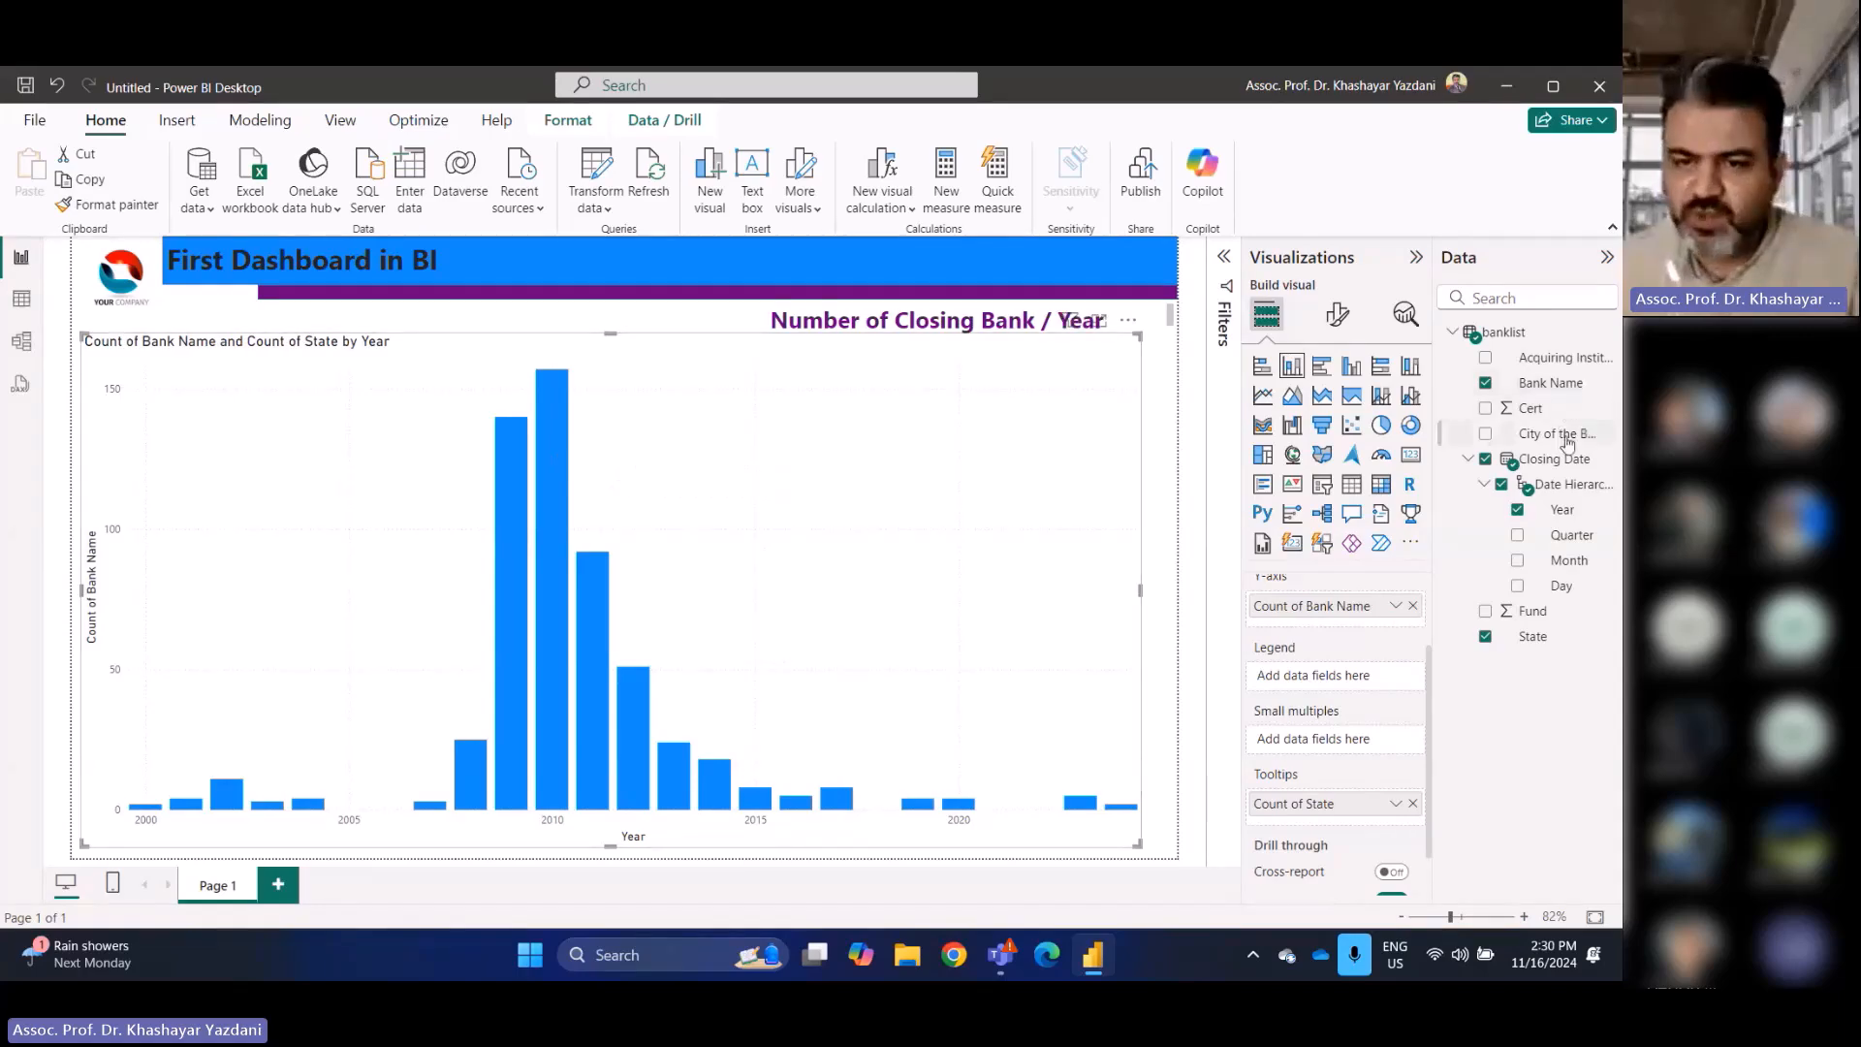
# Add City of the Bank to the column chart's tooltips, summarized as a count, and check a column's tooltip
pyautogui.moveTo(1567, 443); pyautogui.dragTo(1340, 831)
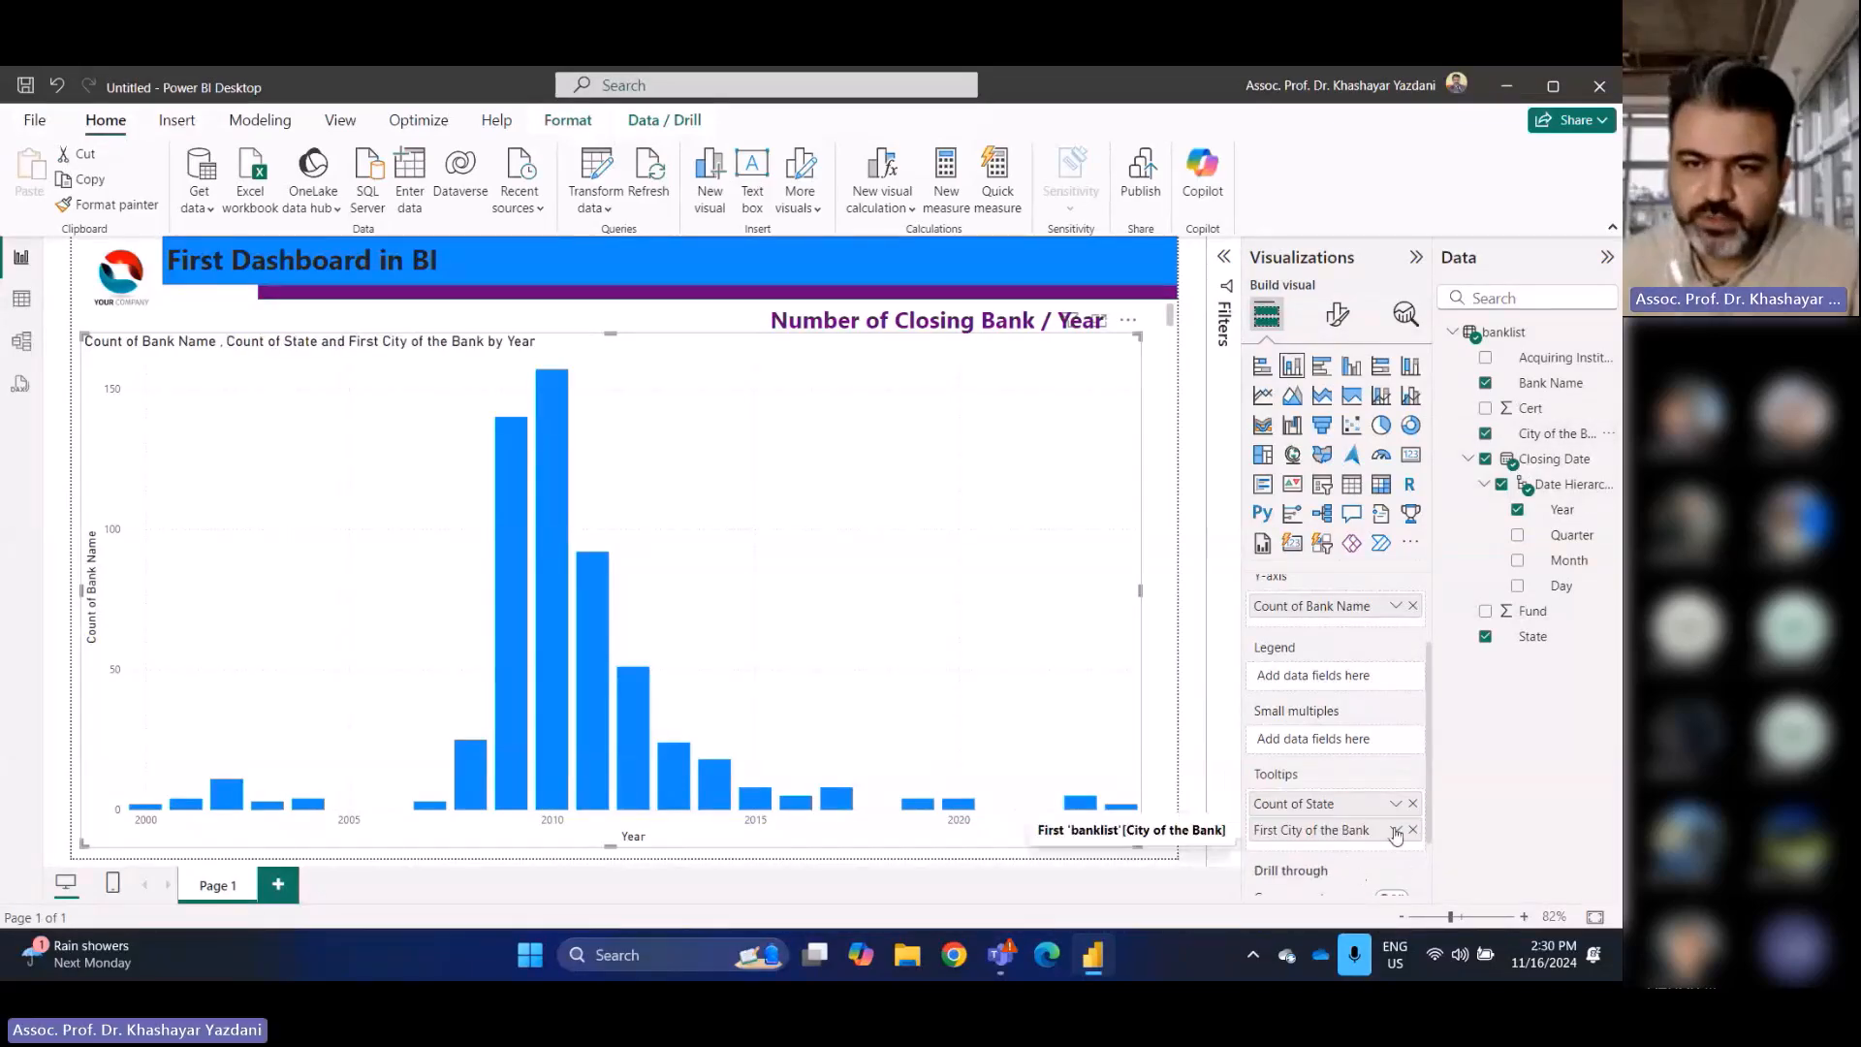
pyautogui.click(1392, 831)
pyautogui.click(1462, 774)
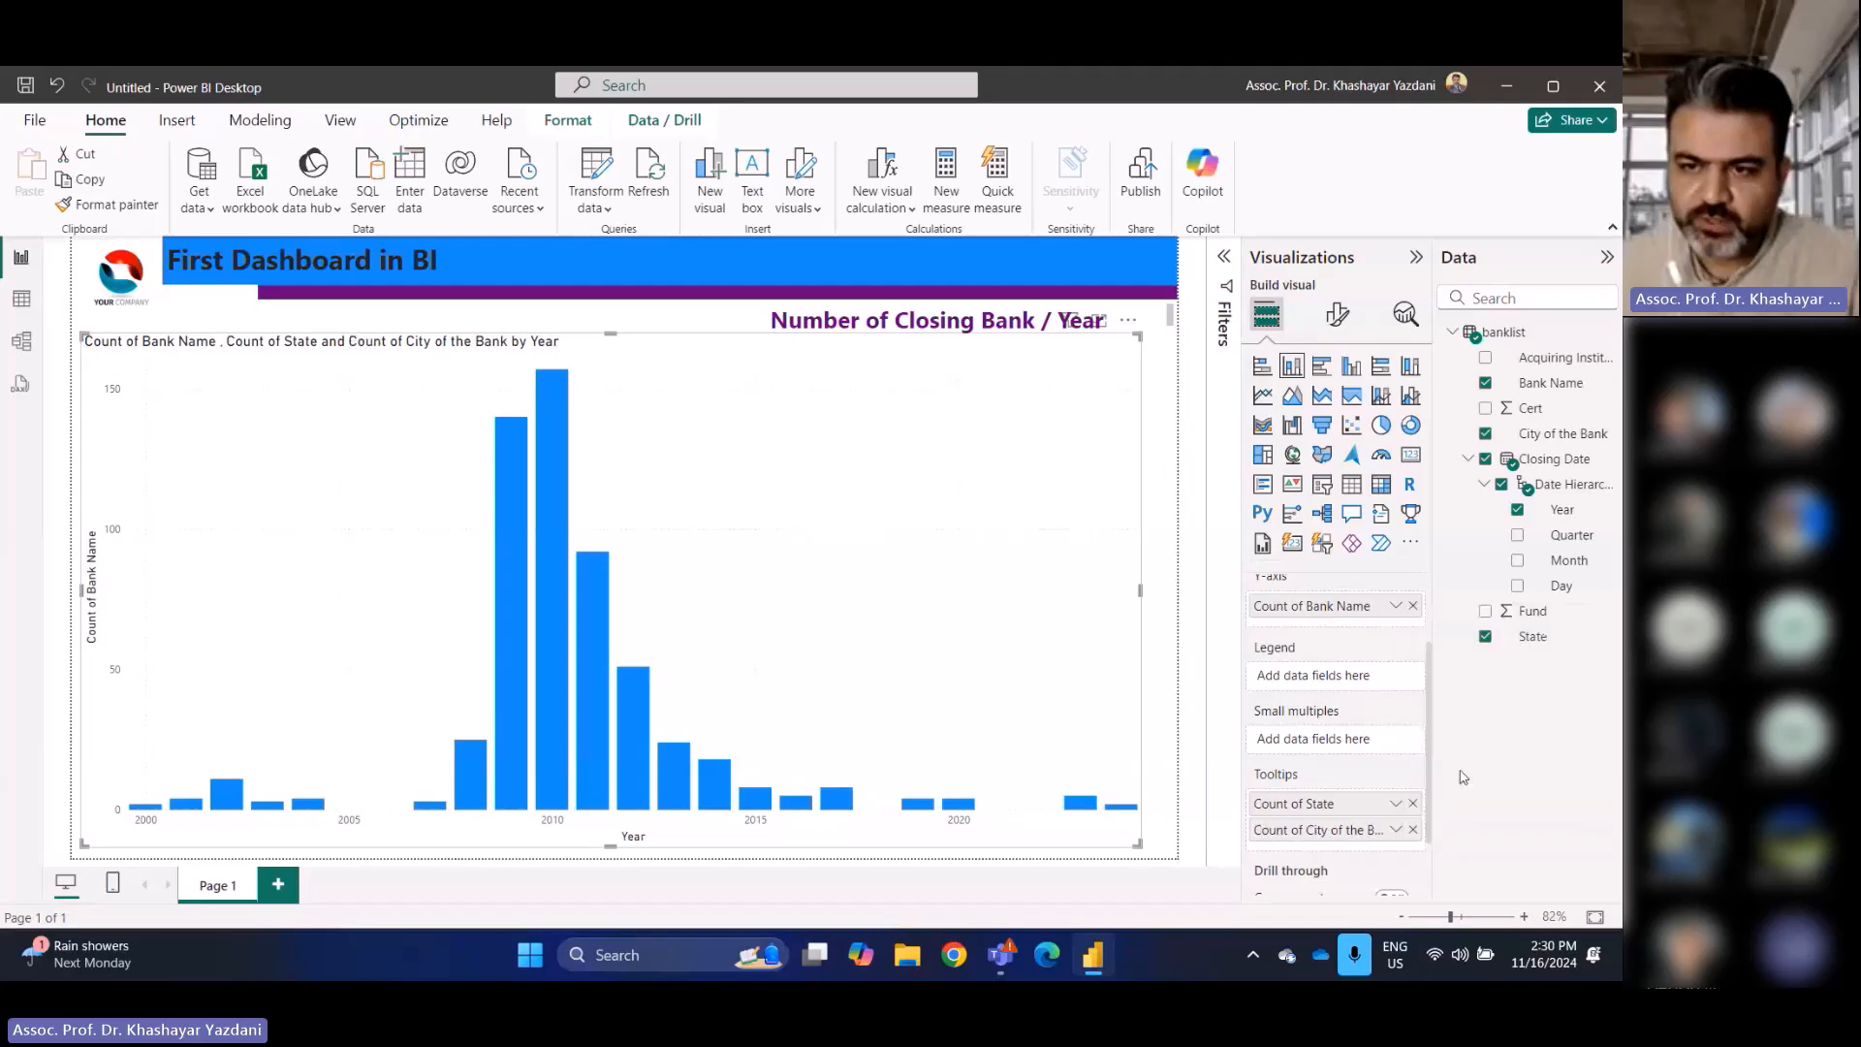
pyautogui.moveTo(542, 427)
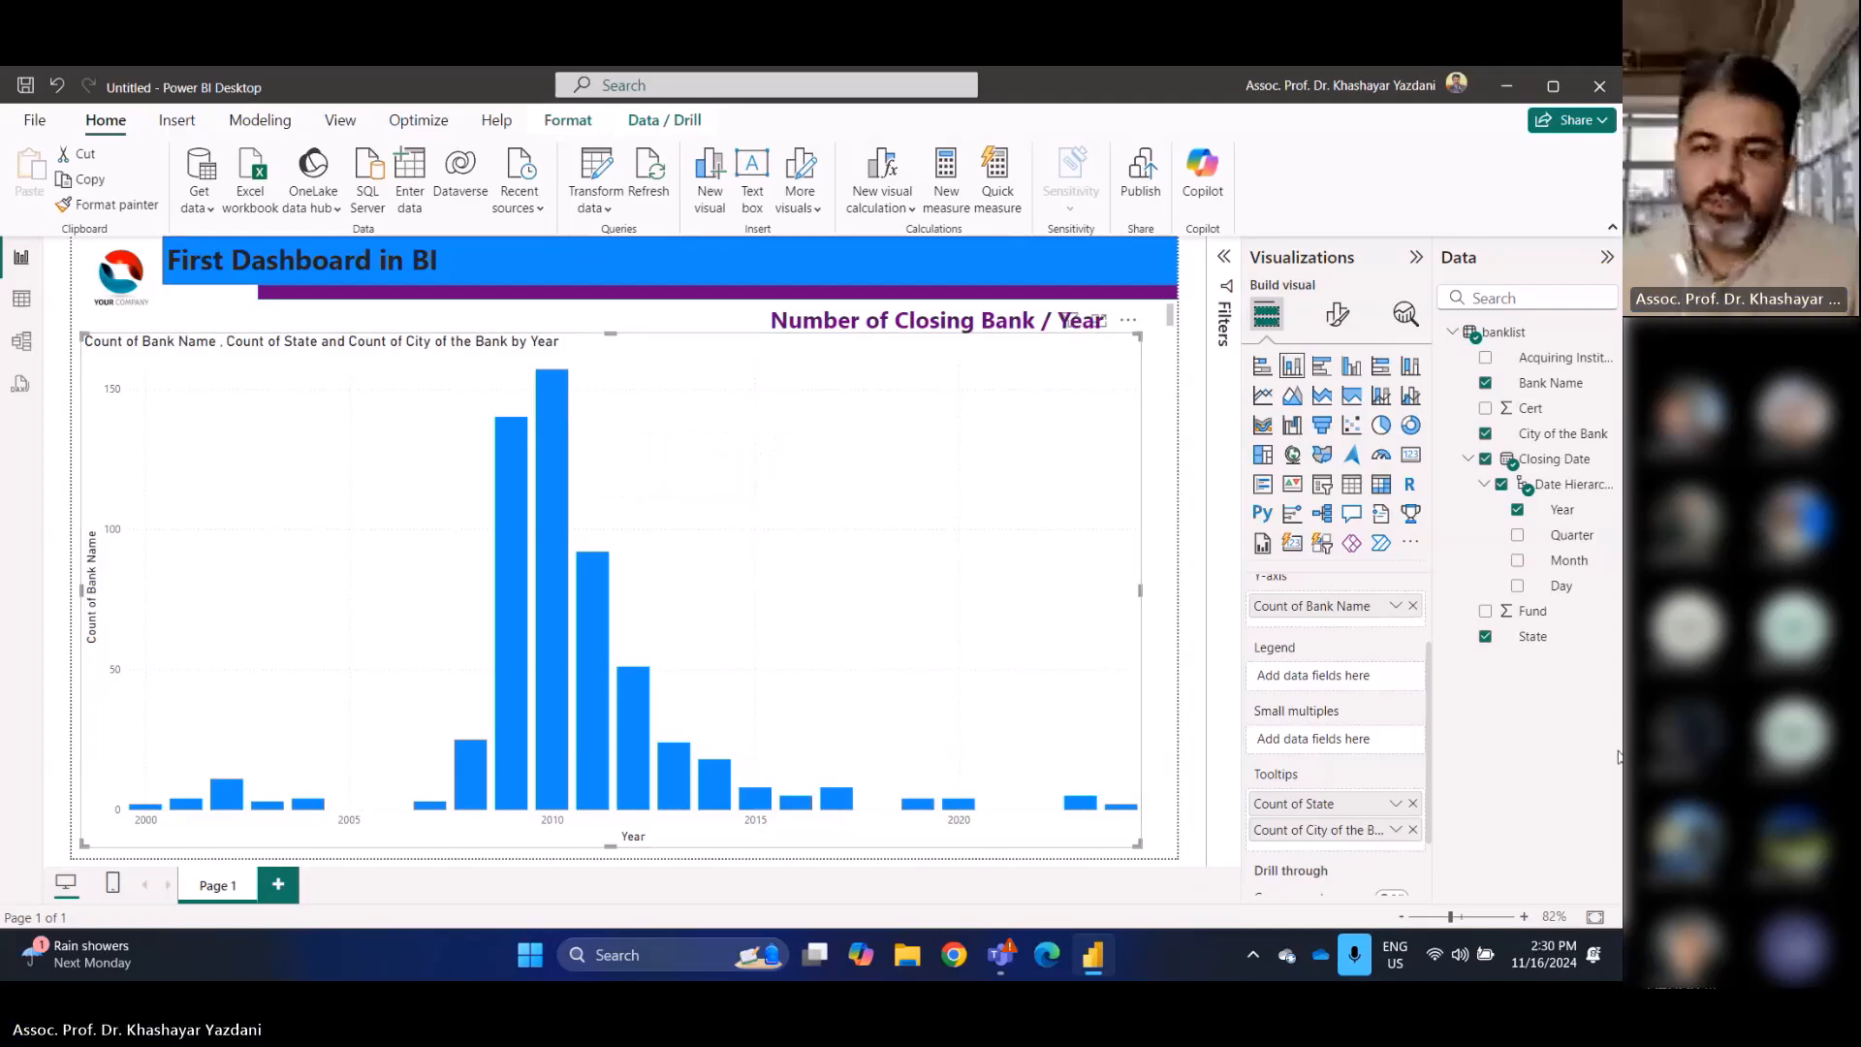
# Examine the column chart's drill-through settings, including what the Keep all filters option does
pyautogui.scroll(-2, 1355, 718)
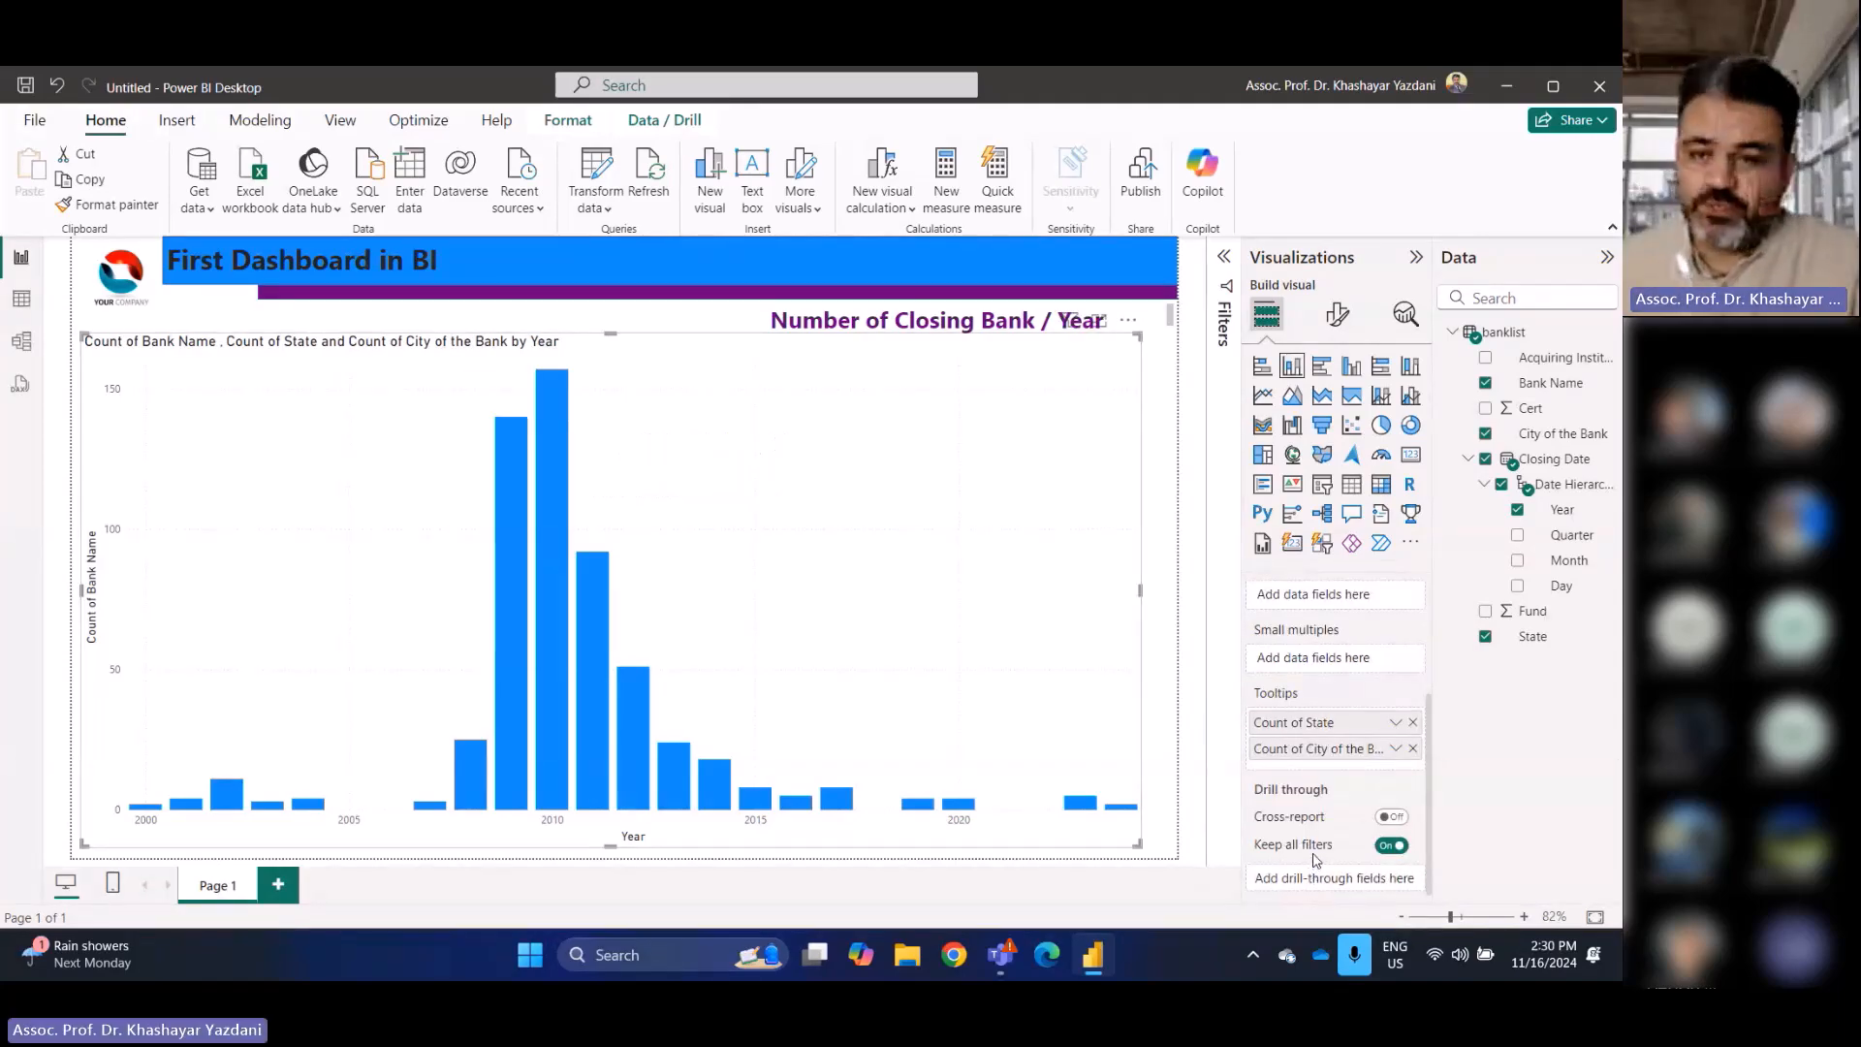
pyautogui.moveTo(1317, 859)
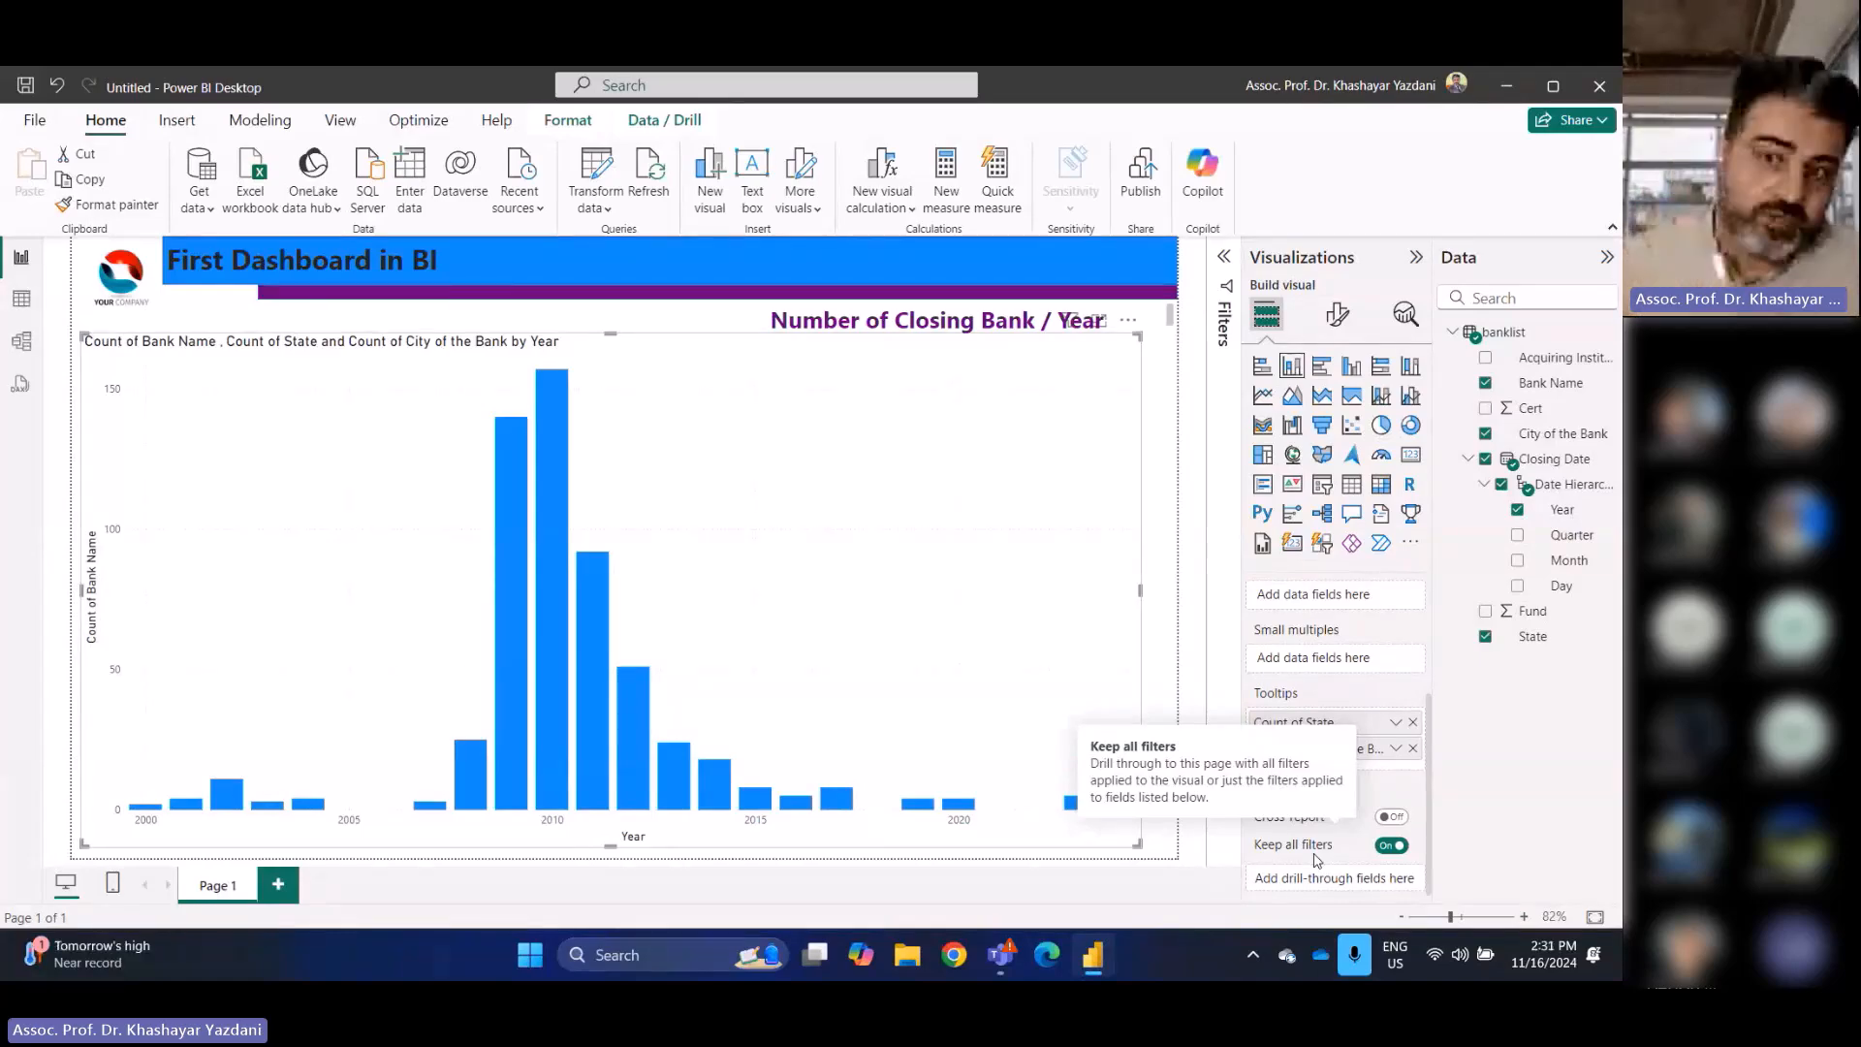
pyautogui.scroll(3, 1379, 732)
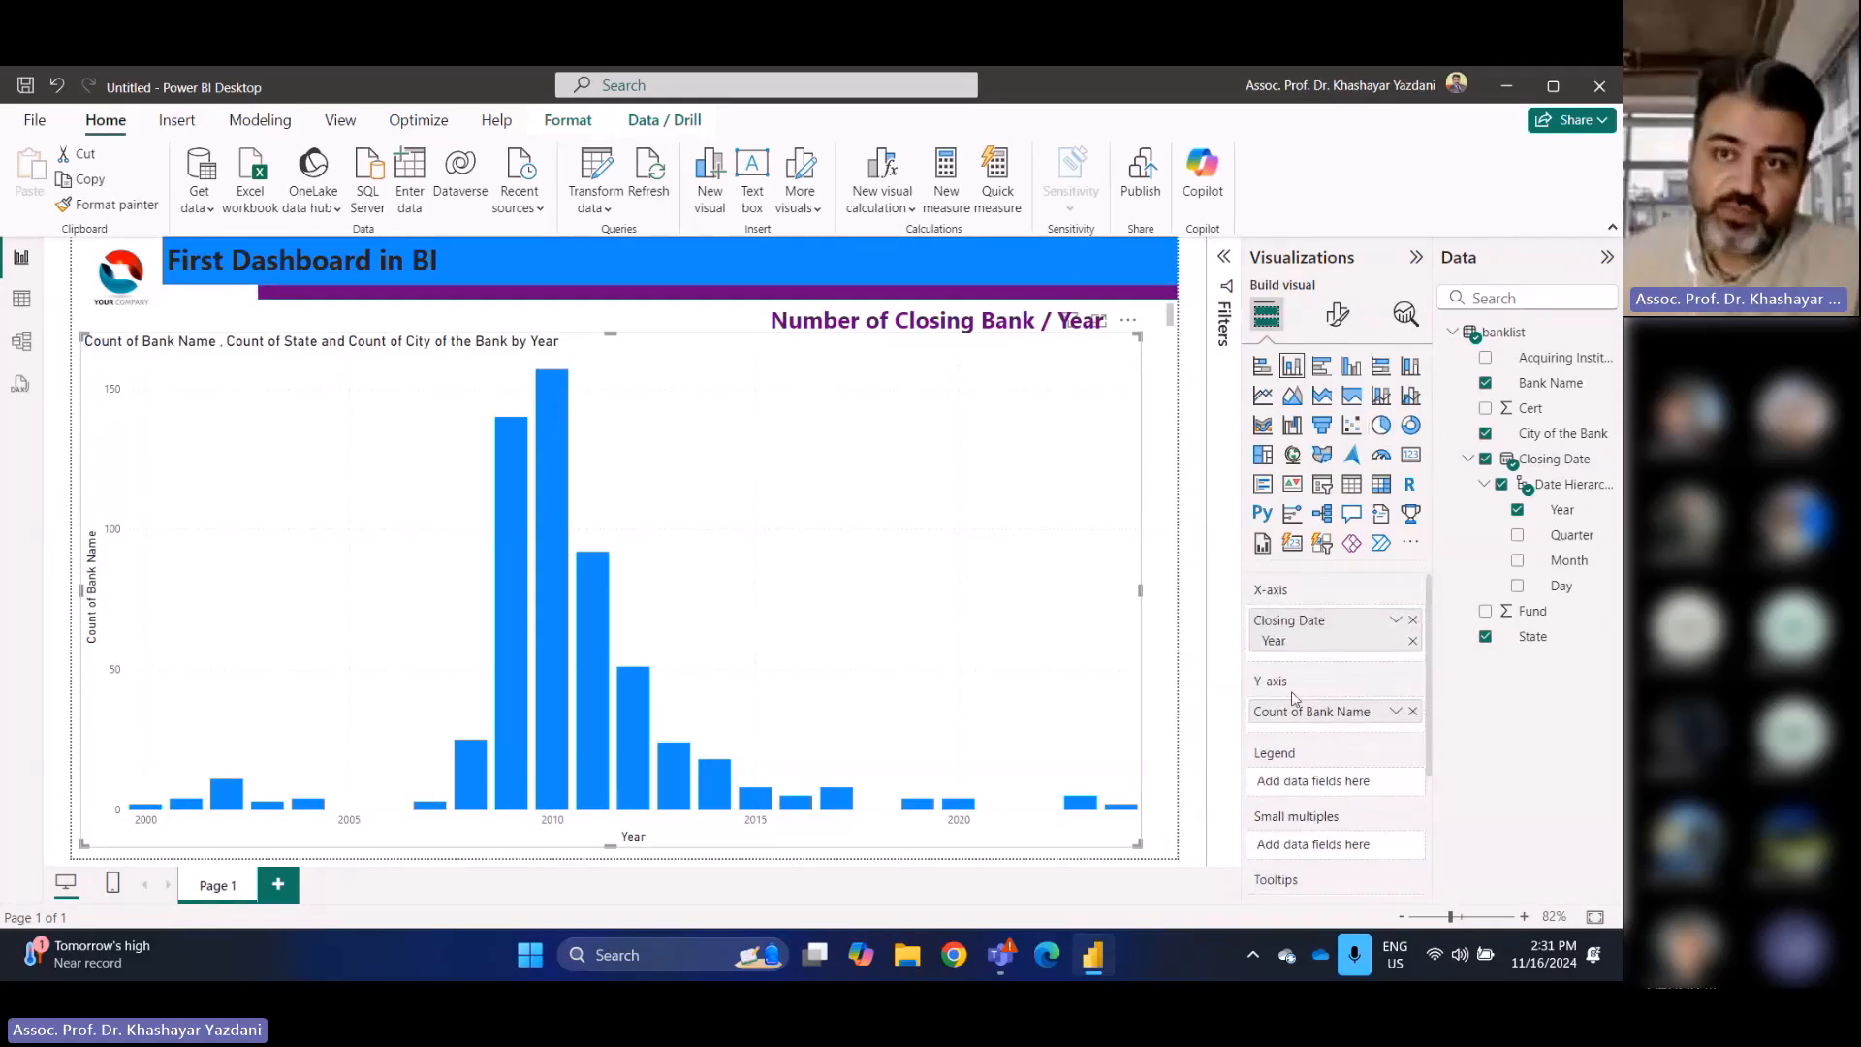
# Open the column chart's X-axis formatting and examine its axis type options, leaving the type as Continuous
pyautogui.click(1338, 320)
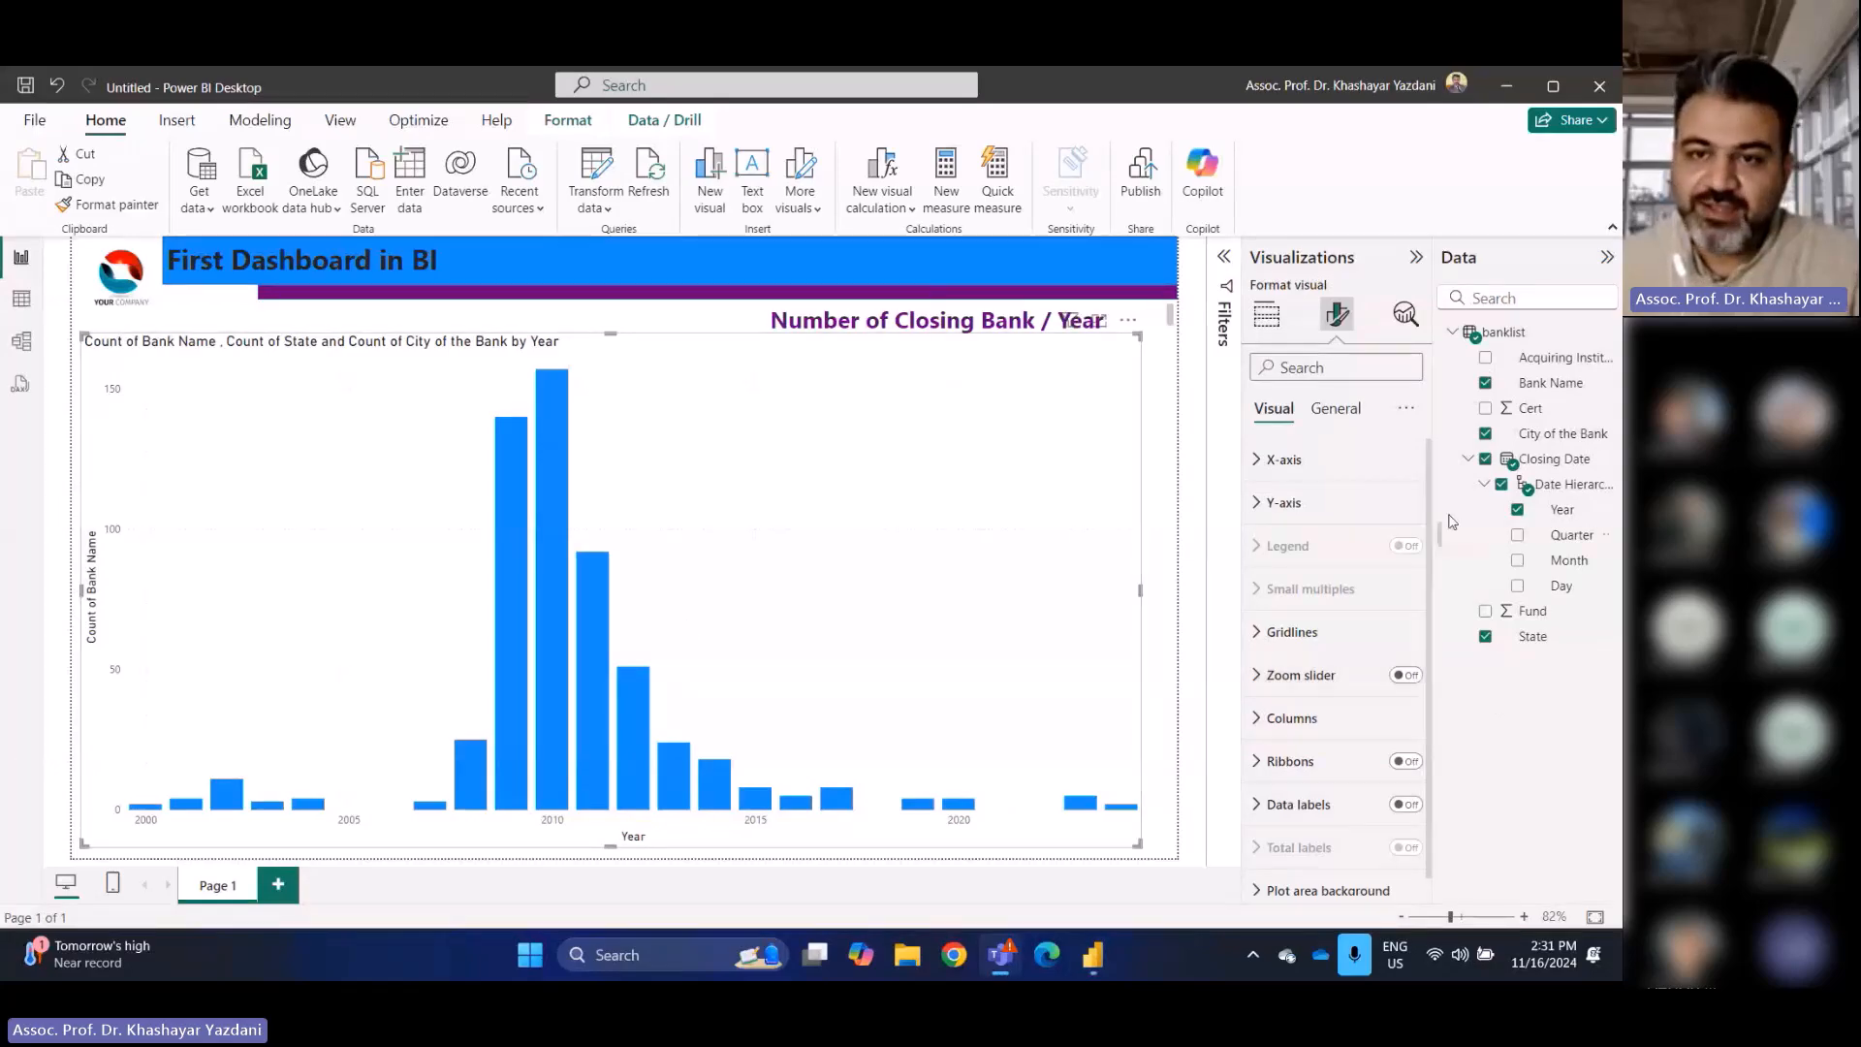
pyautogui.click(1256, 462)
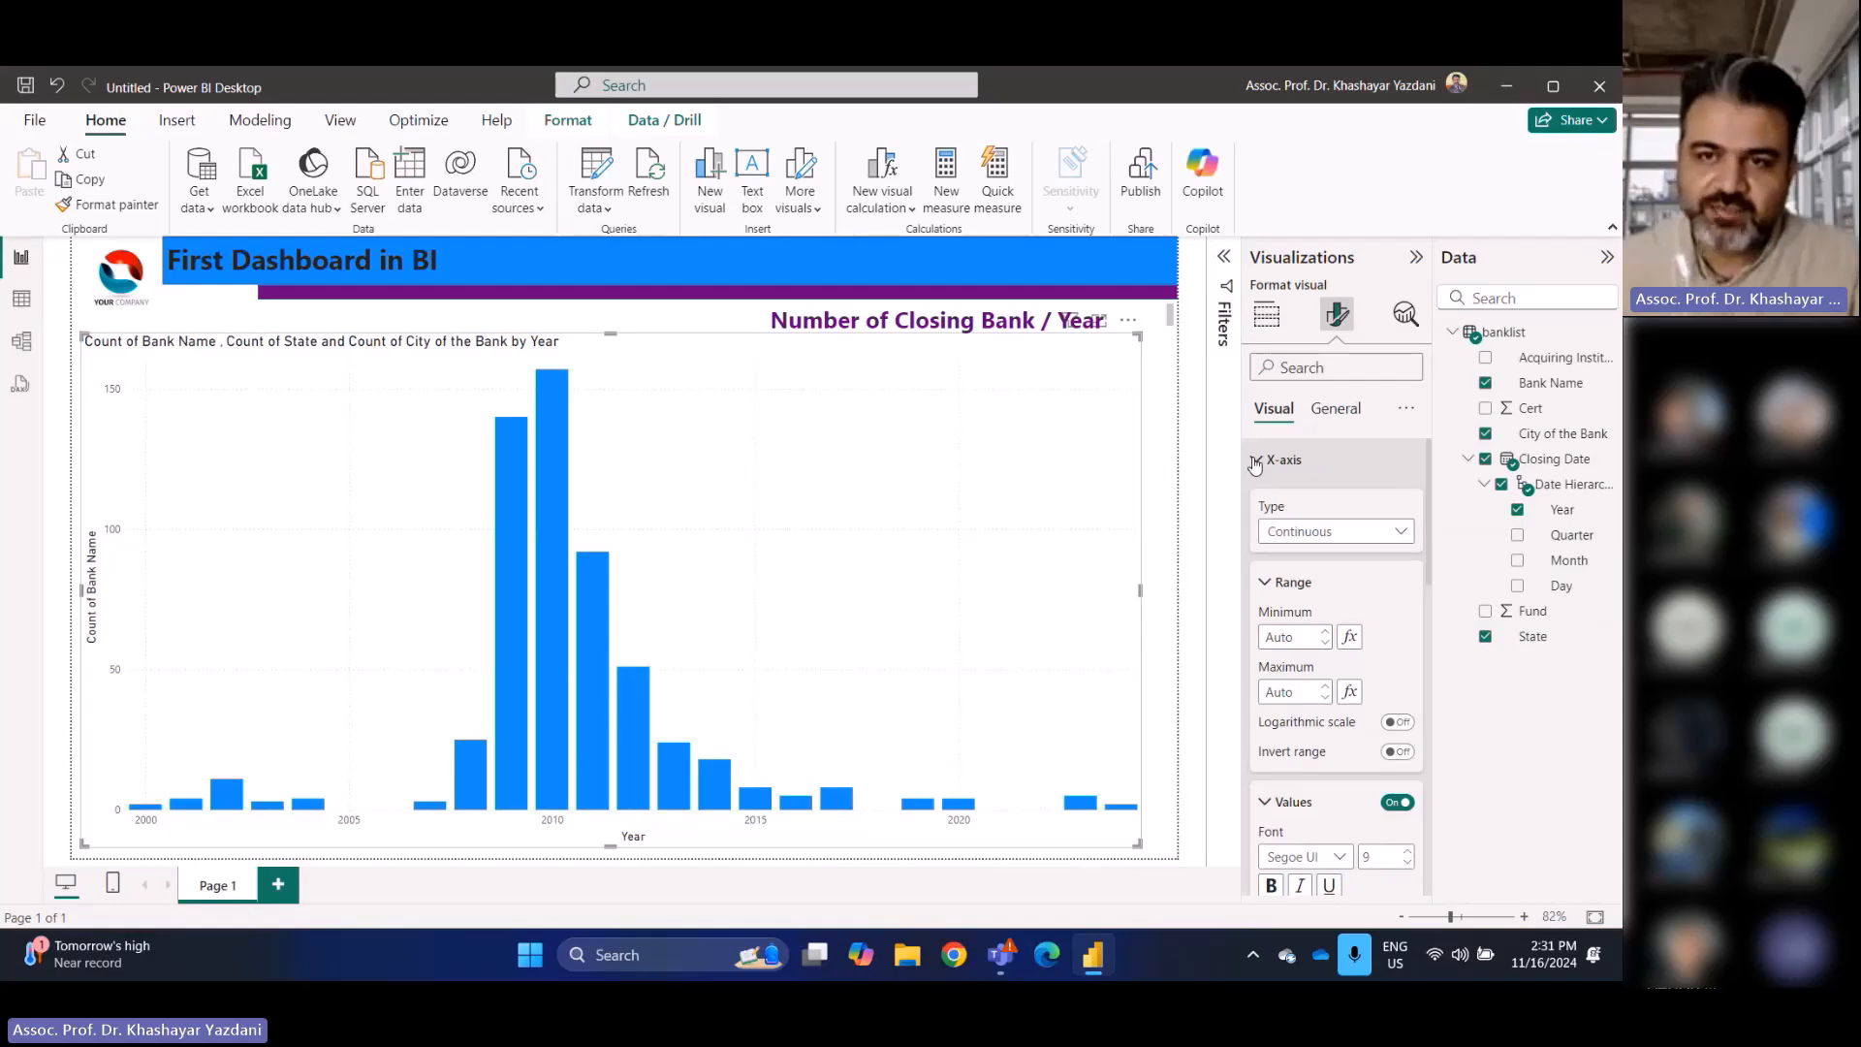
pyautogui.scroll(-2, 1415, 582)
pyautogui.scroll(2, 1414, 572)
pyautogui.click(1400, 533)
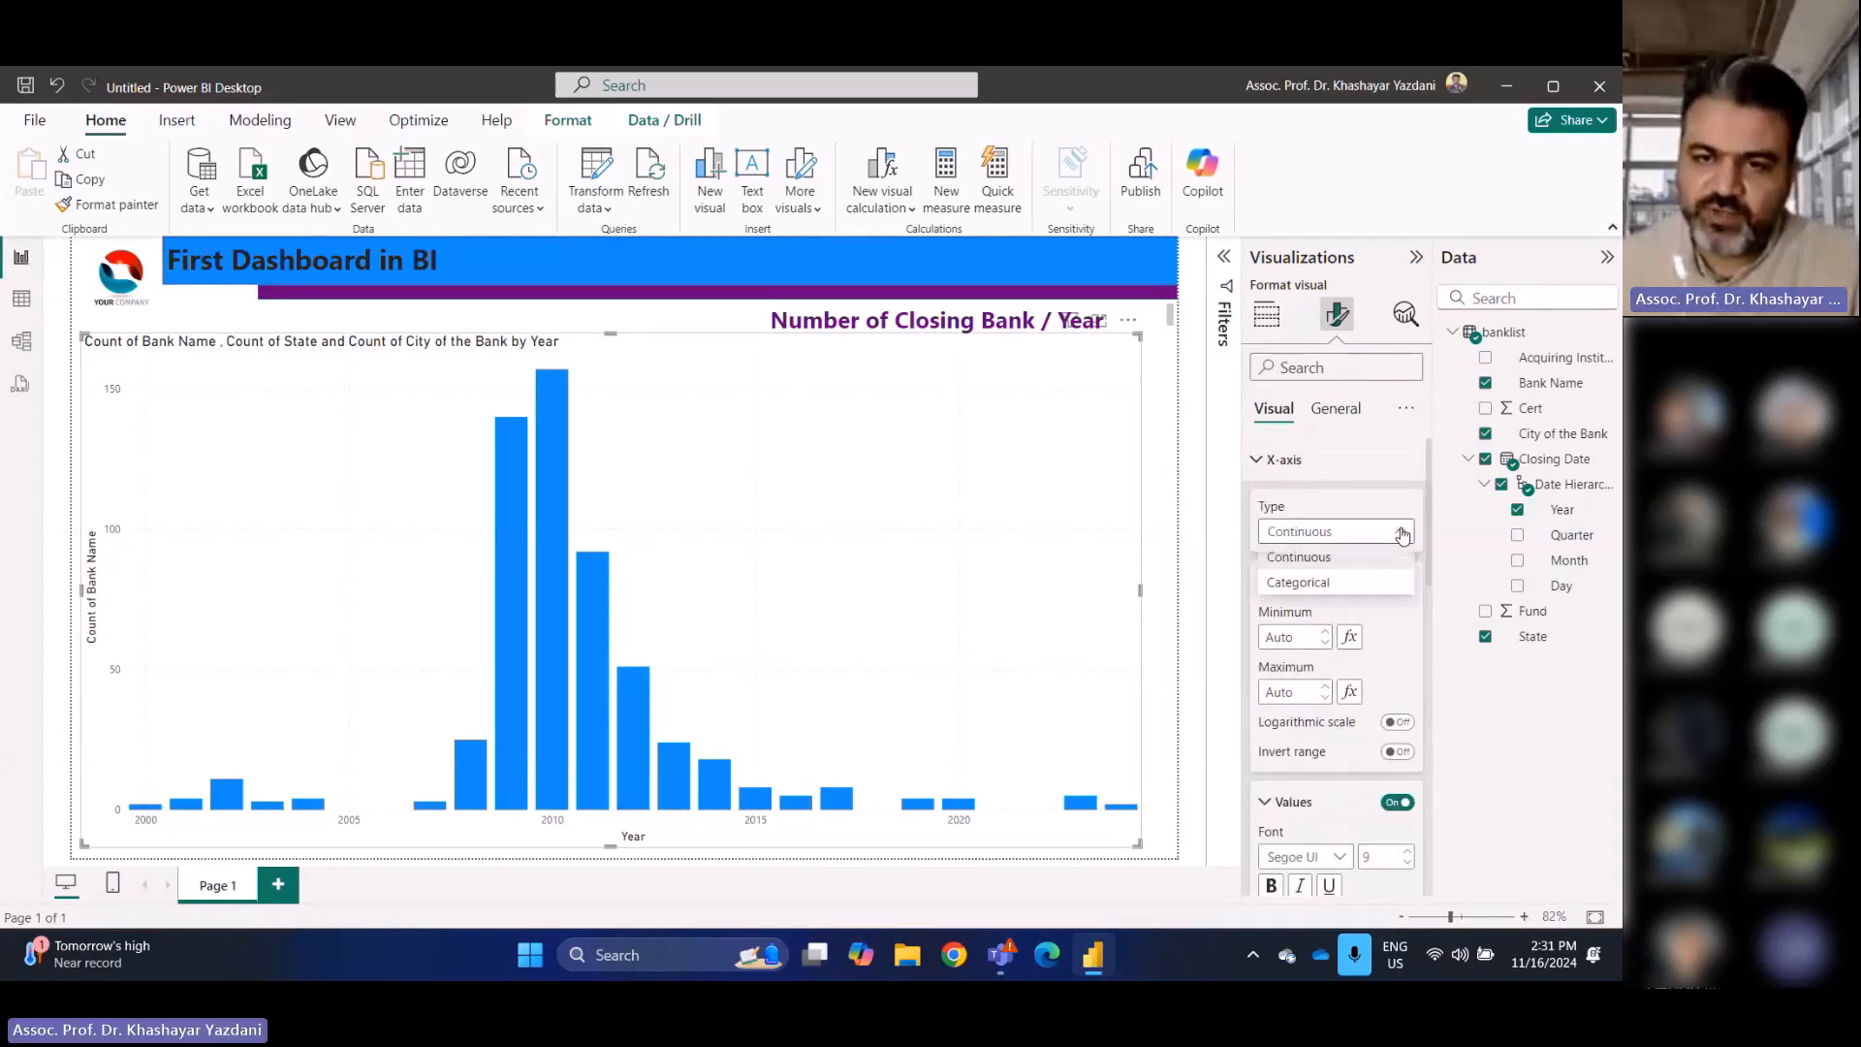
pyautogui.click(1402, 539)
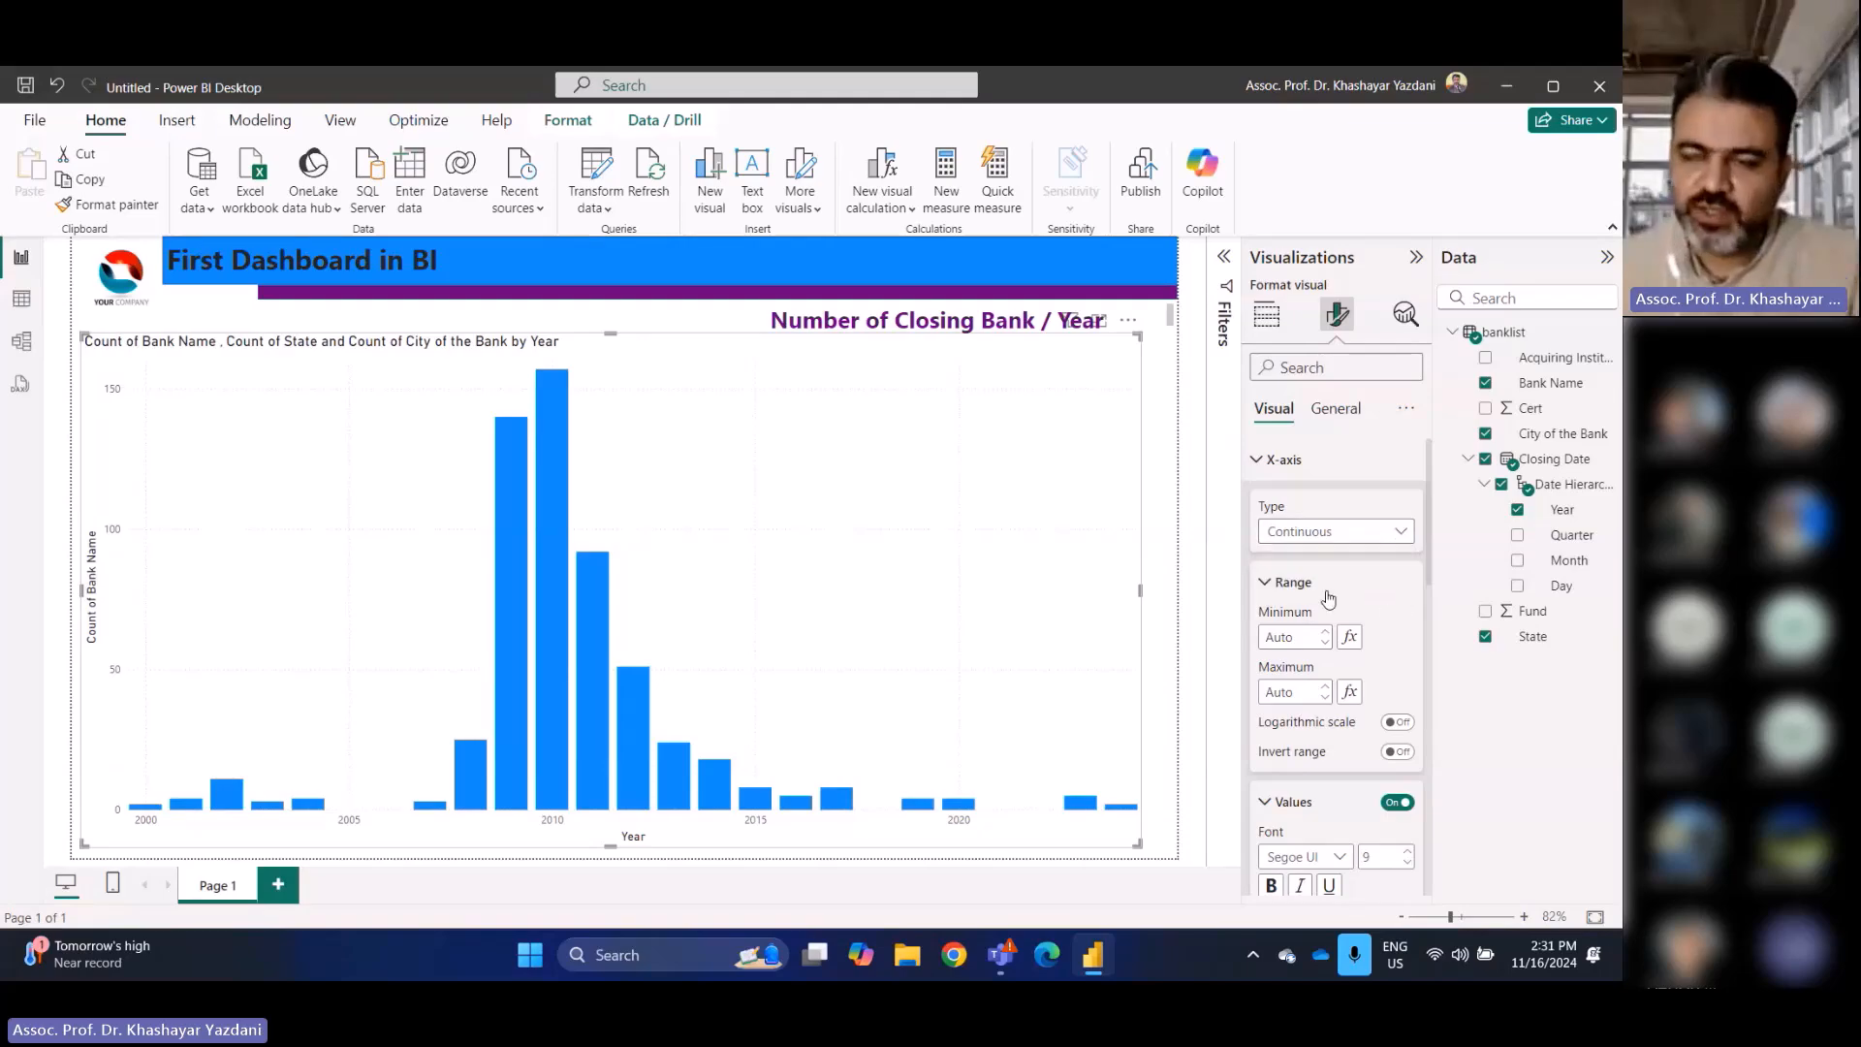
# Try limiting the column chart's X-axis range to a minimum of 2005 and a maximum of 2015
pyautogui.scroll(-2, 1294, 508)
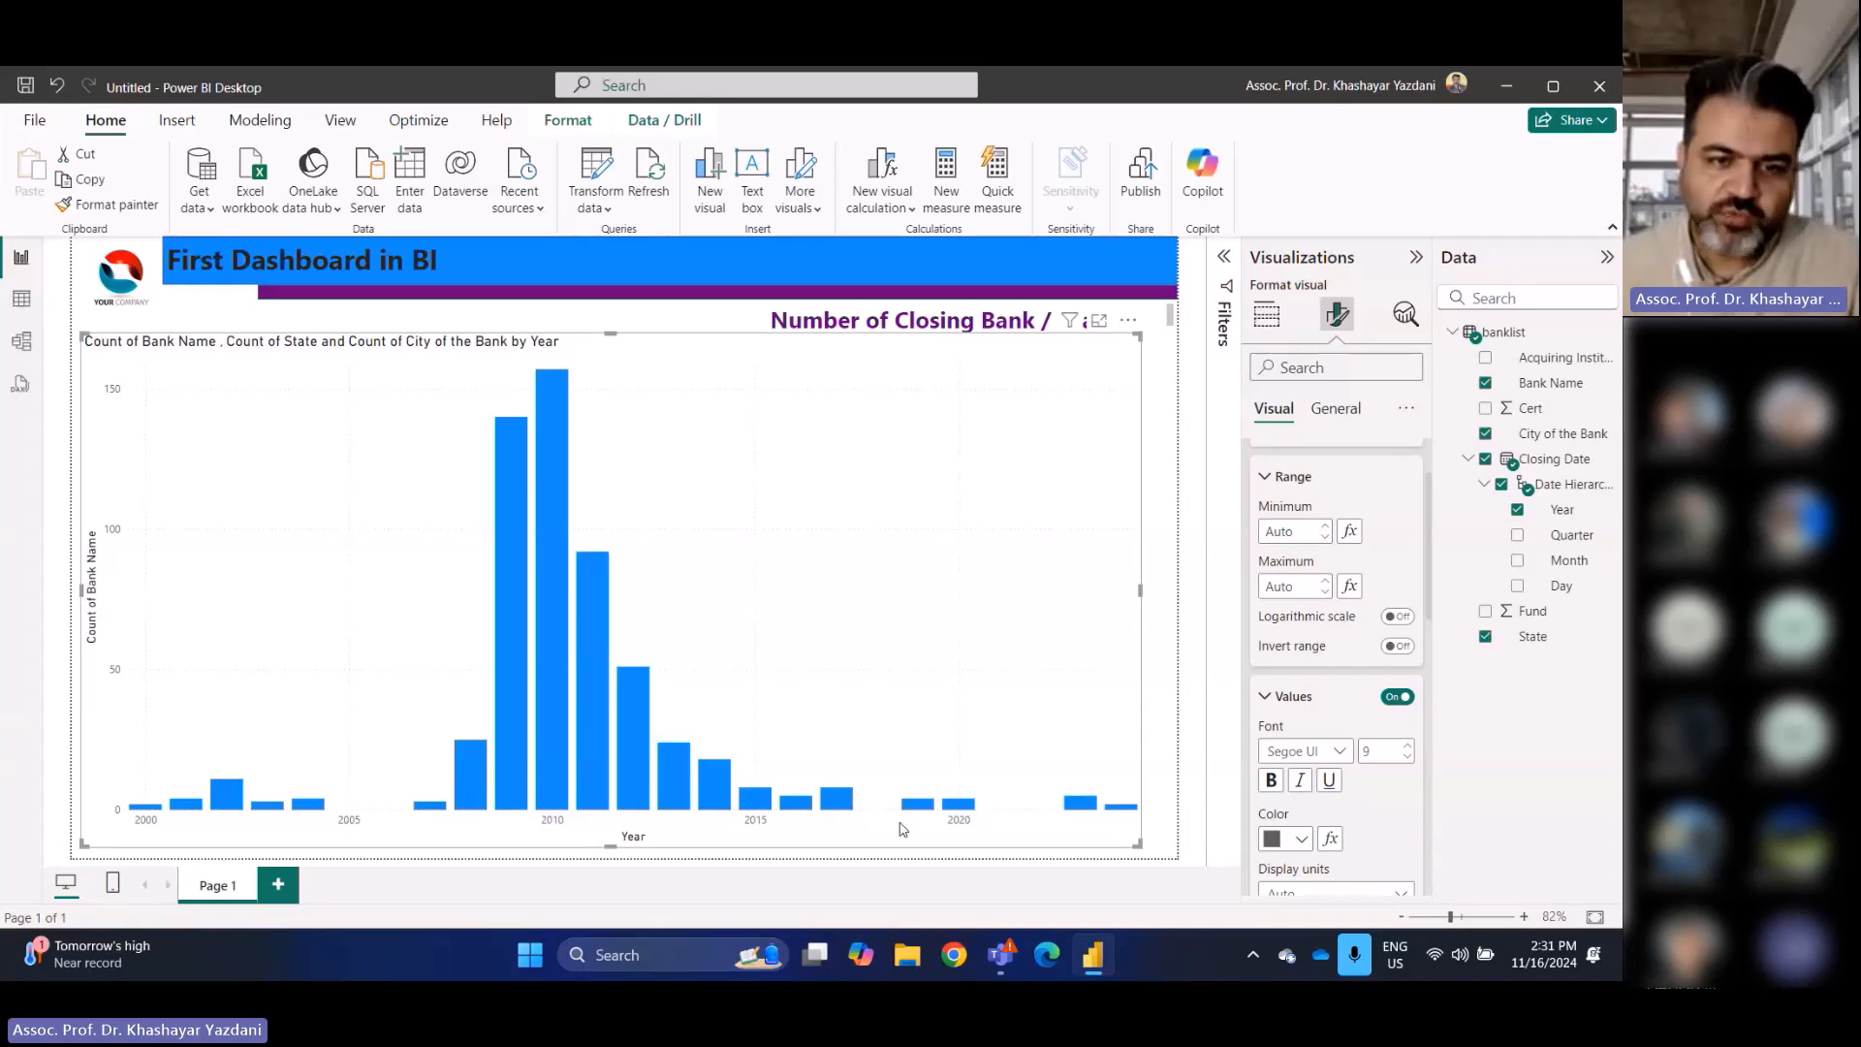
pyautogui.click(1290, 532)
pyautogui.write('2005')
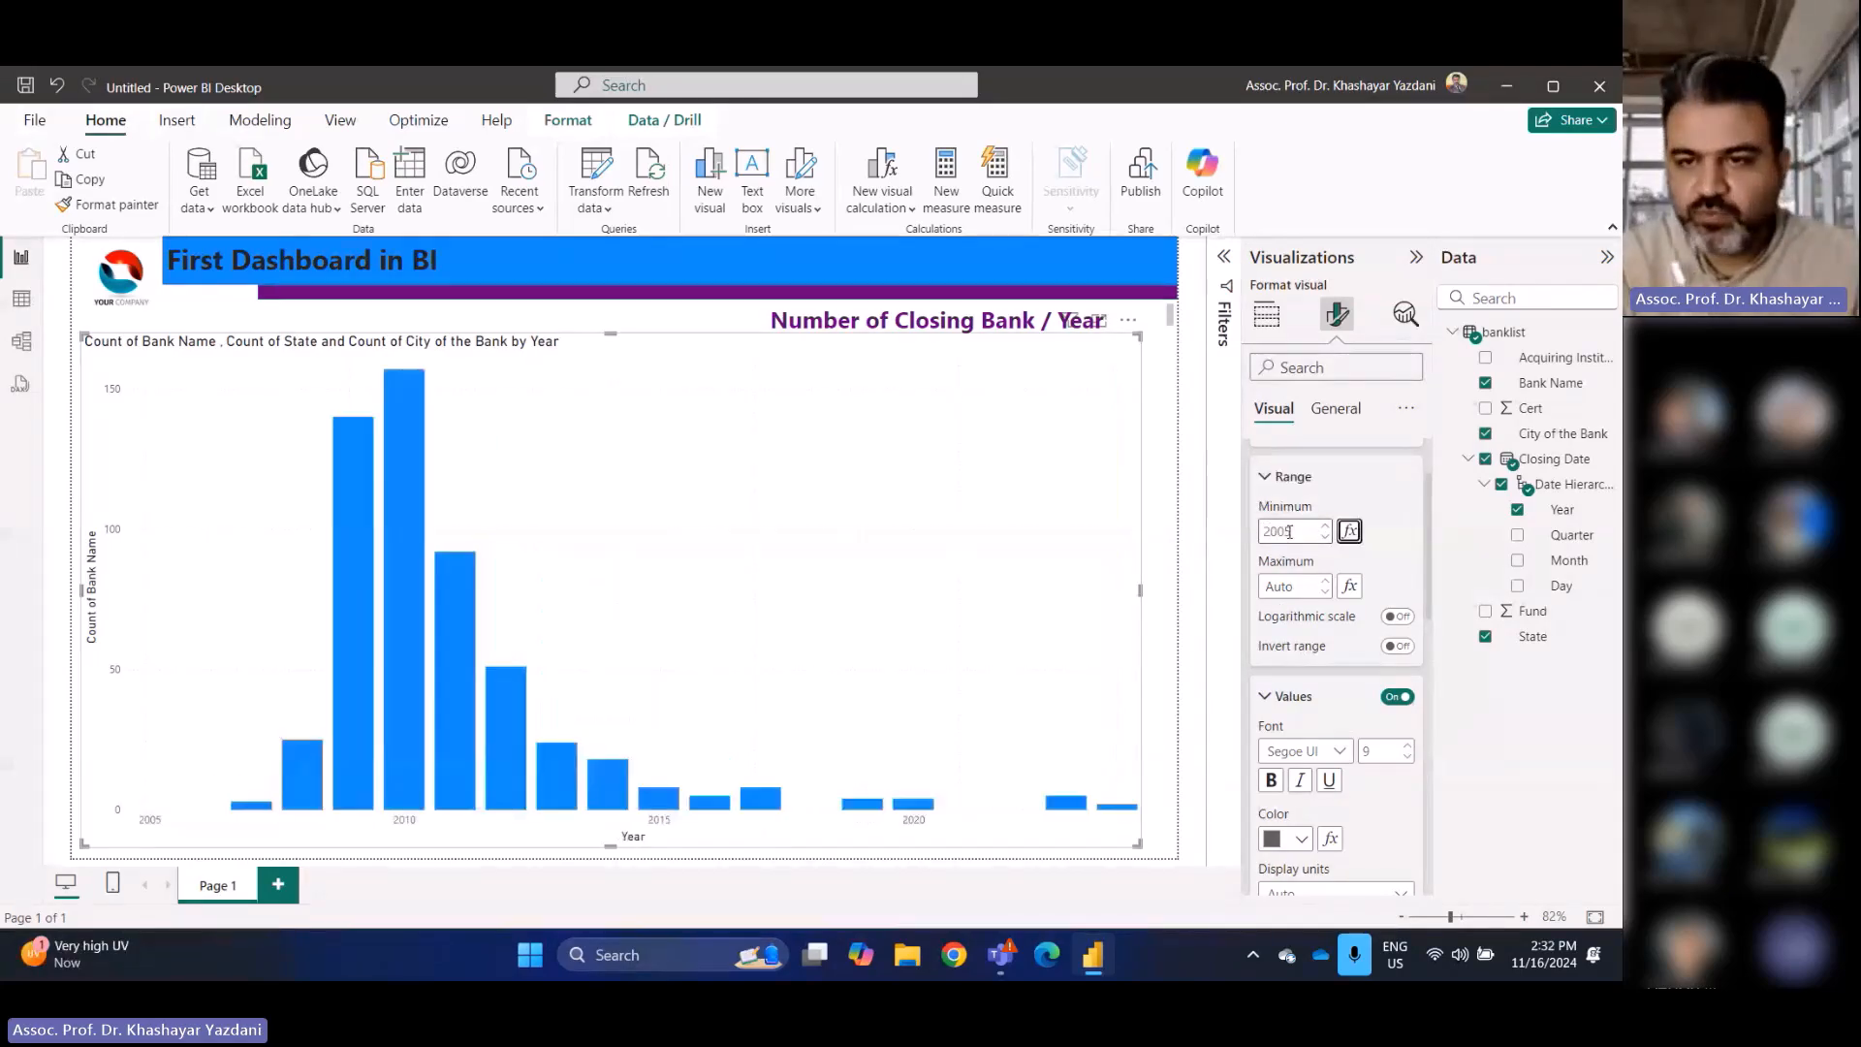
pyautogui.press('Tab')
pyautogui.press('Tab')
pyautogui.write('2015')
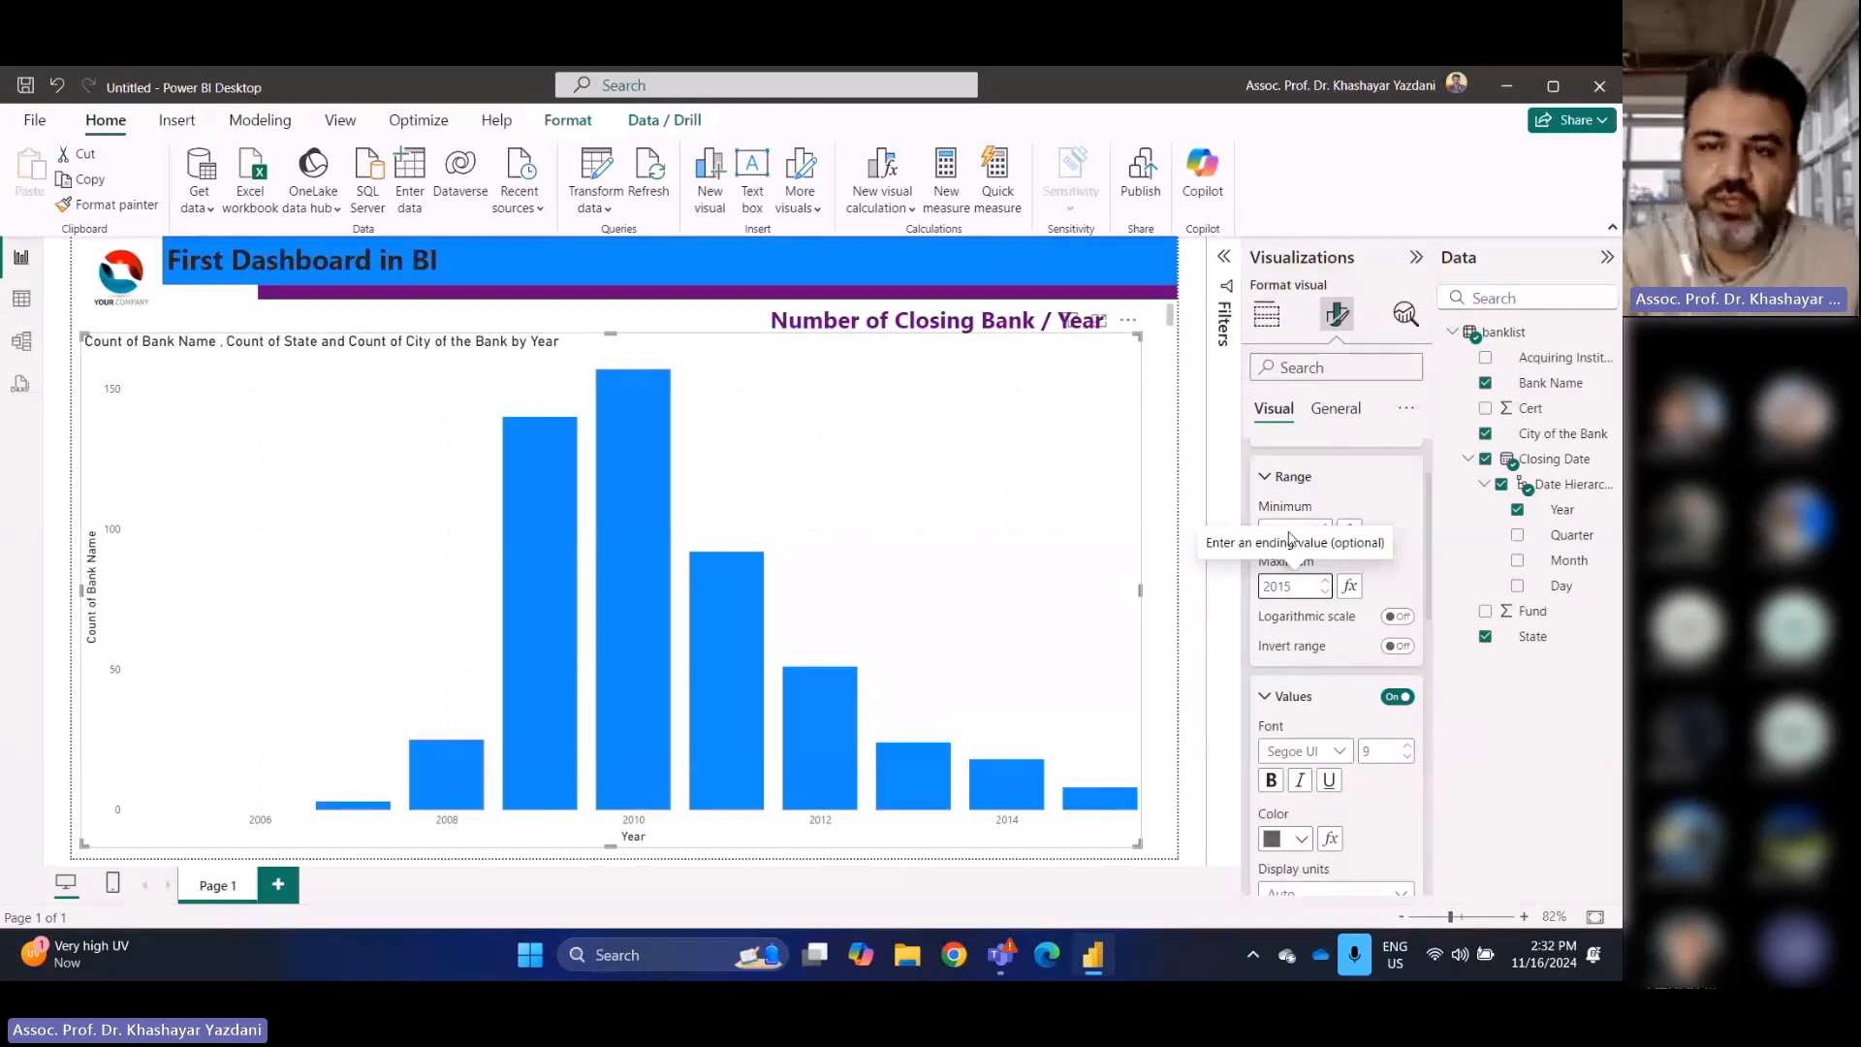
# Clear the X-axis maximum and minimum to return the year range to Auto
pyautogui.press('BackSpace')
pyautogui.press('BackSpace')
pyautogui.press('BackSpace')
pyautogui.press('BackSpace')
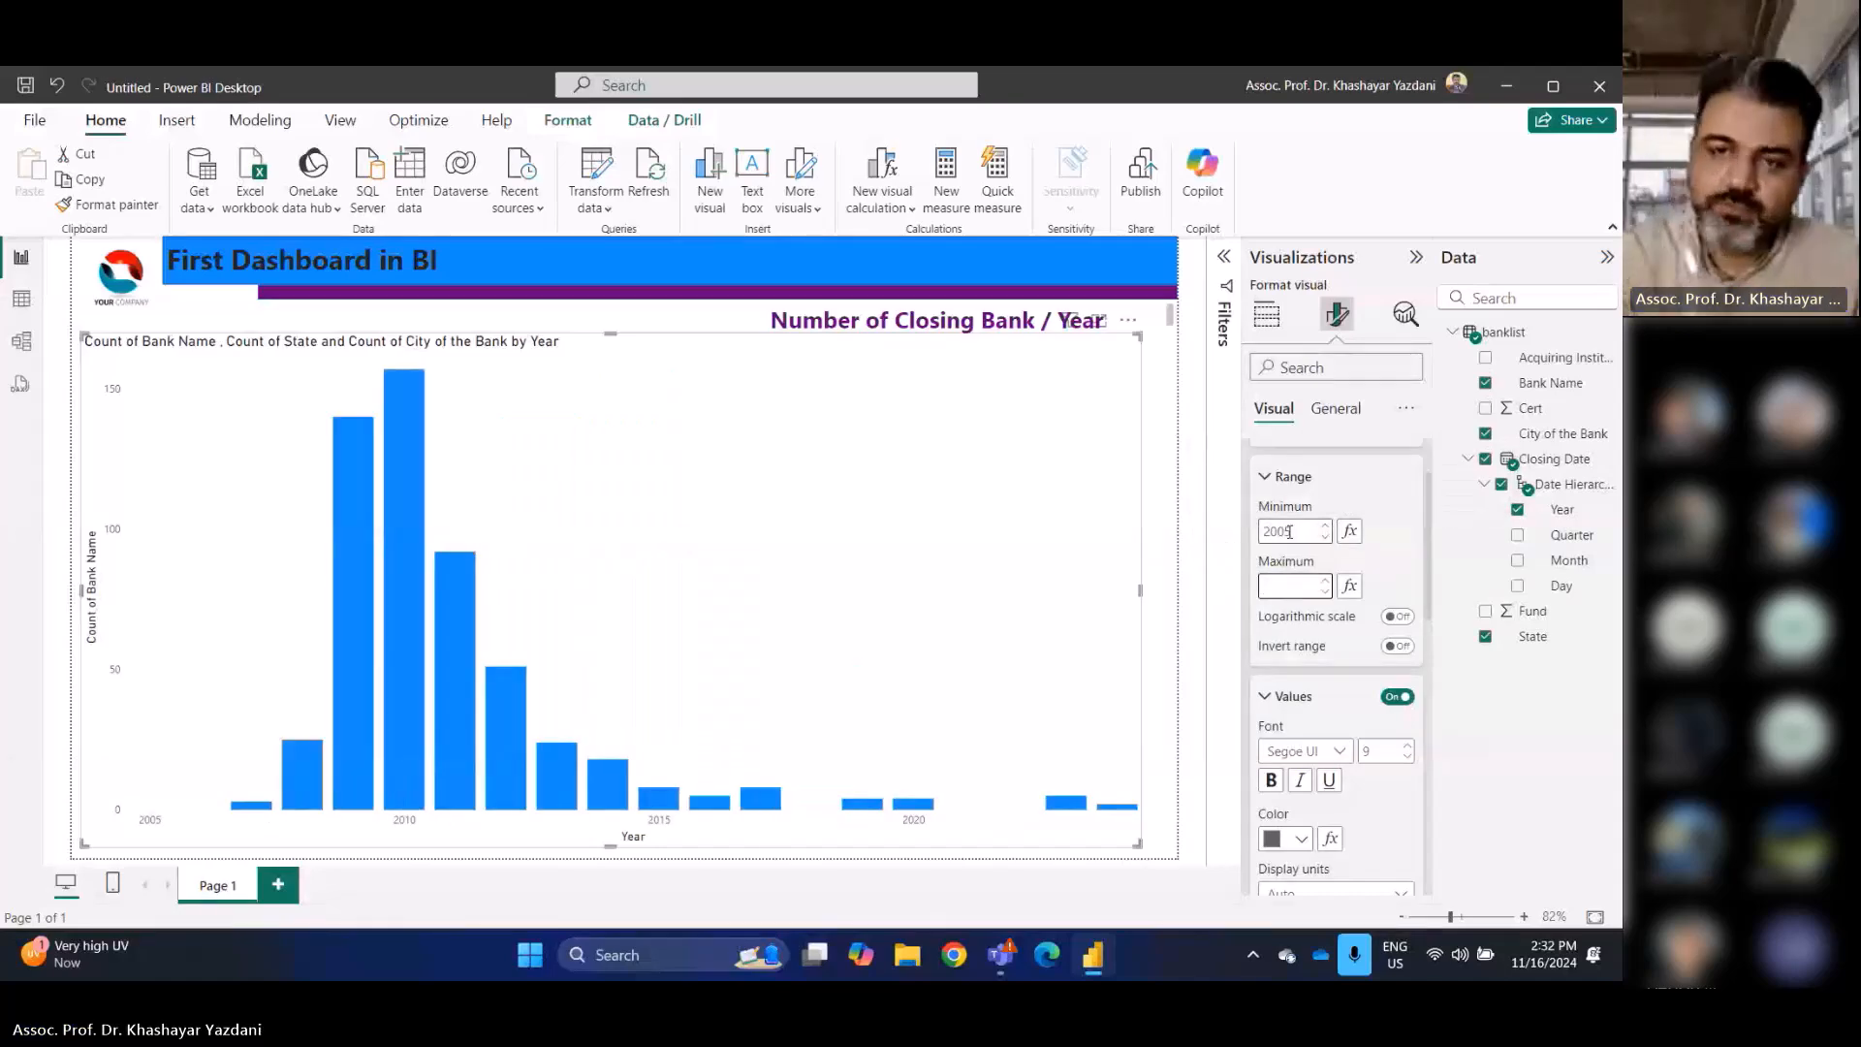
pyautogui.doubleClick(1289, 531)
pyautogui.press('BackSpace')
pyautogui.click(1357, 497)
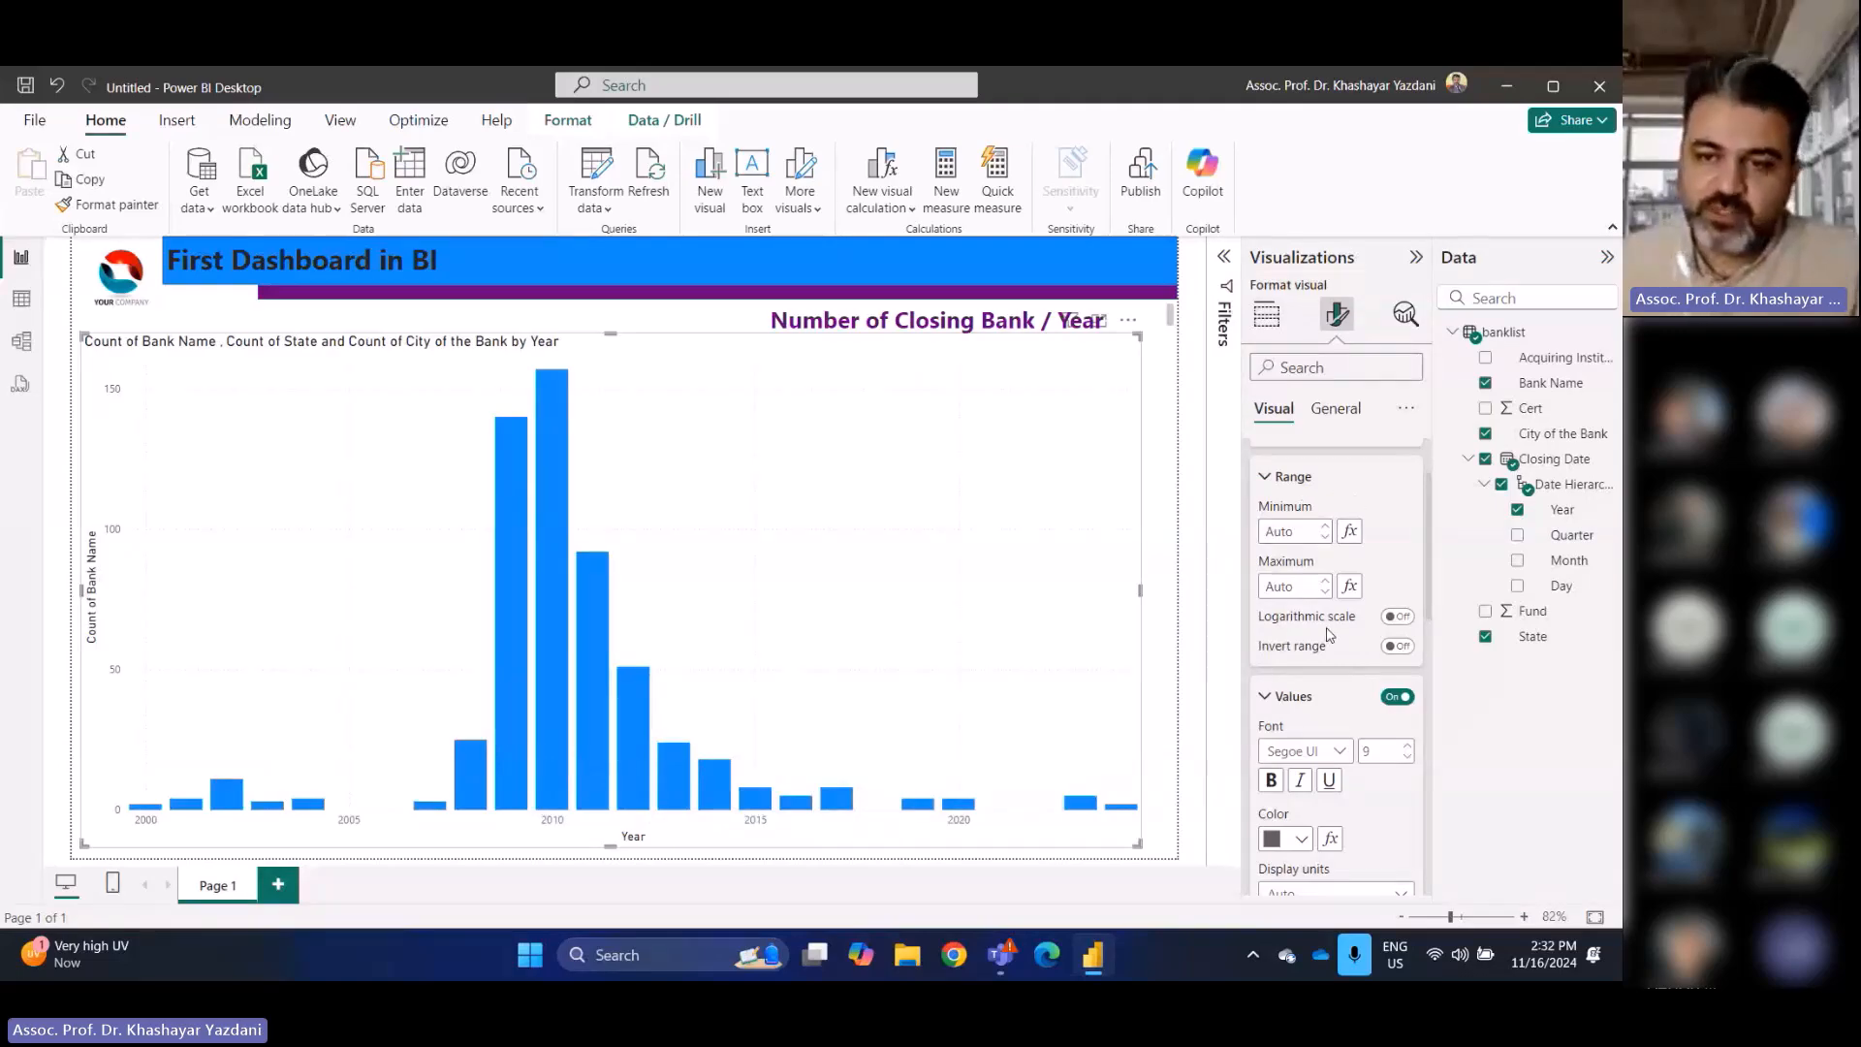
# Try the logarithmic scale on the column chart's X-axis twice, turning it off again each time
pyautogui.click(1397, 621)
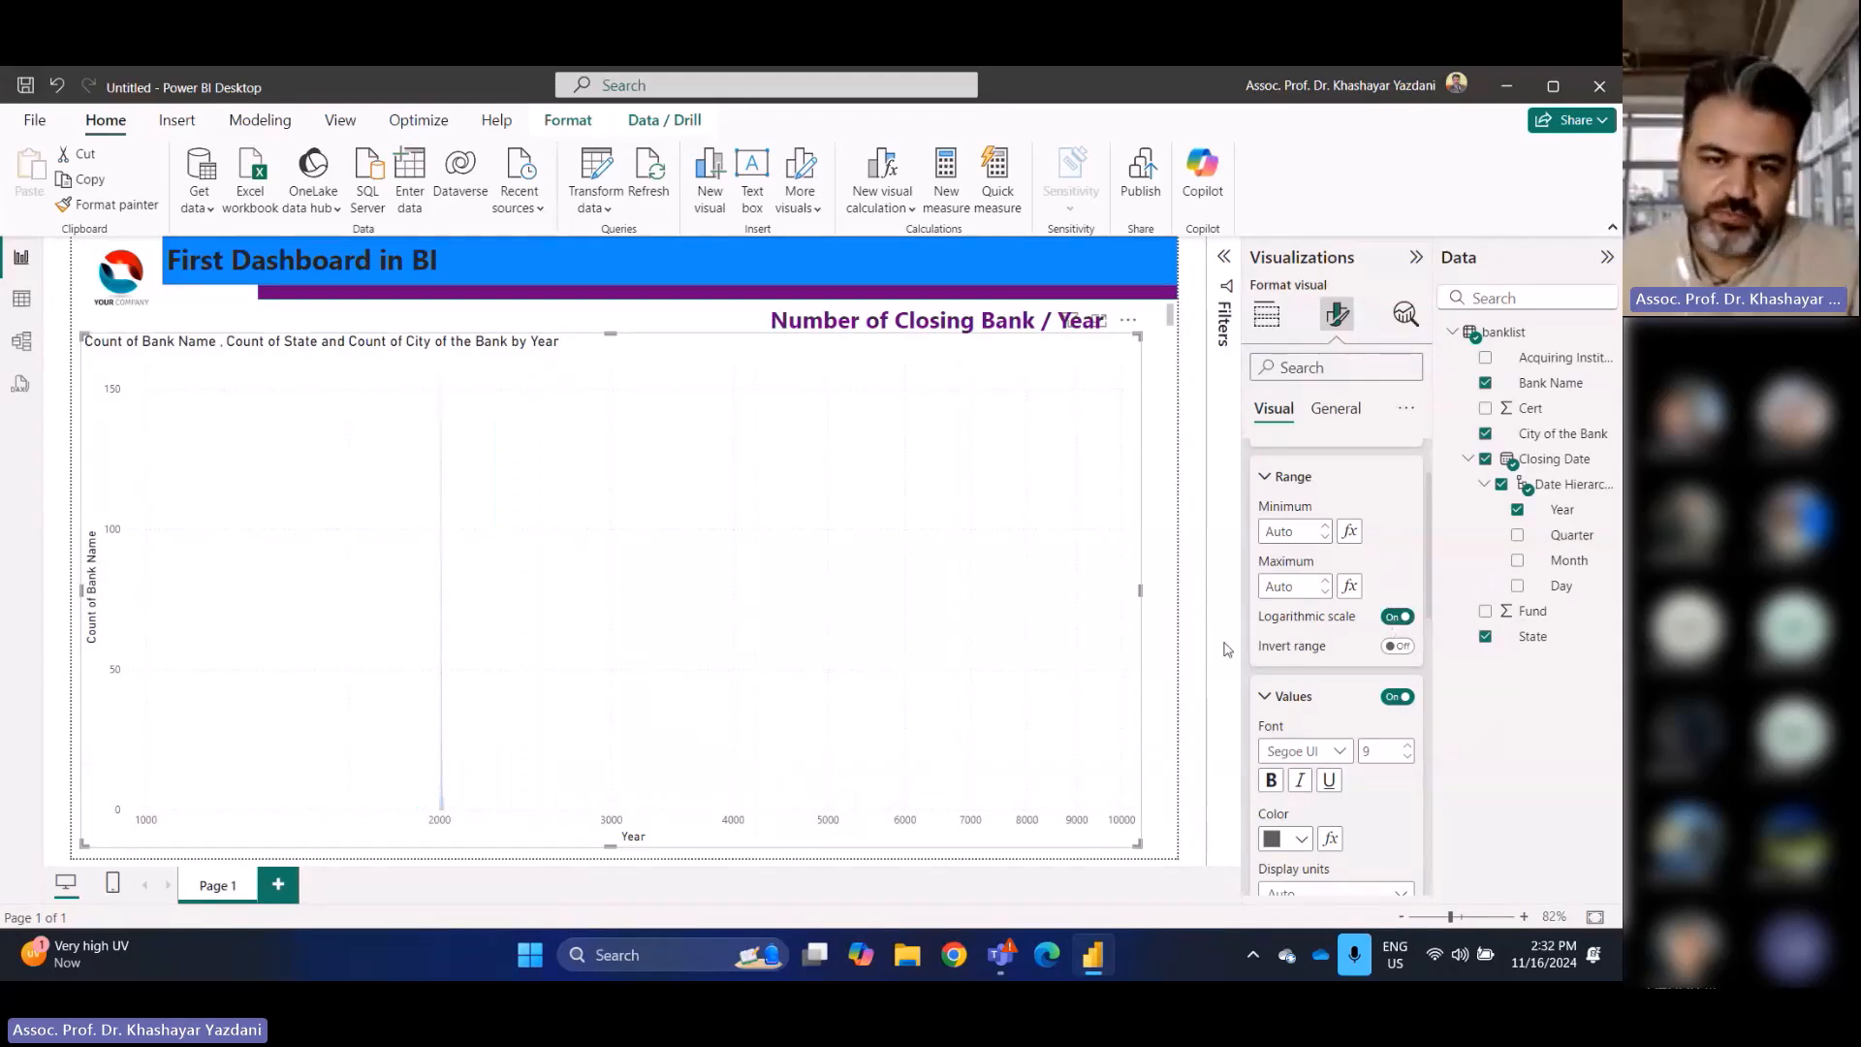
pyautogui.click(1397, 618)
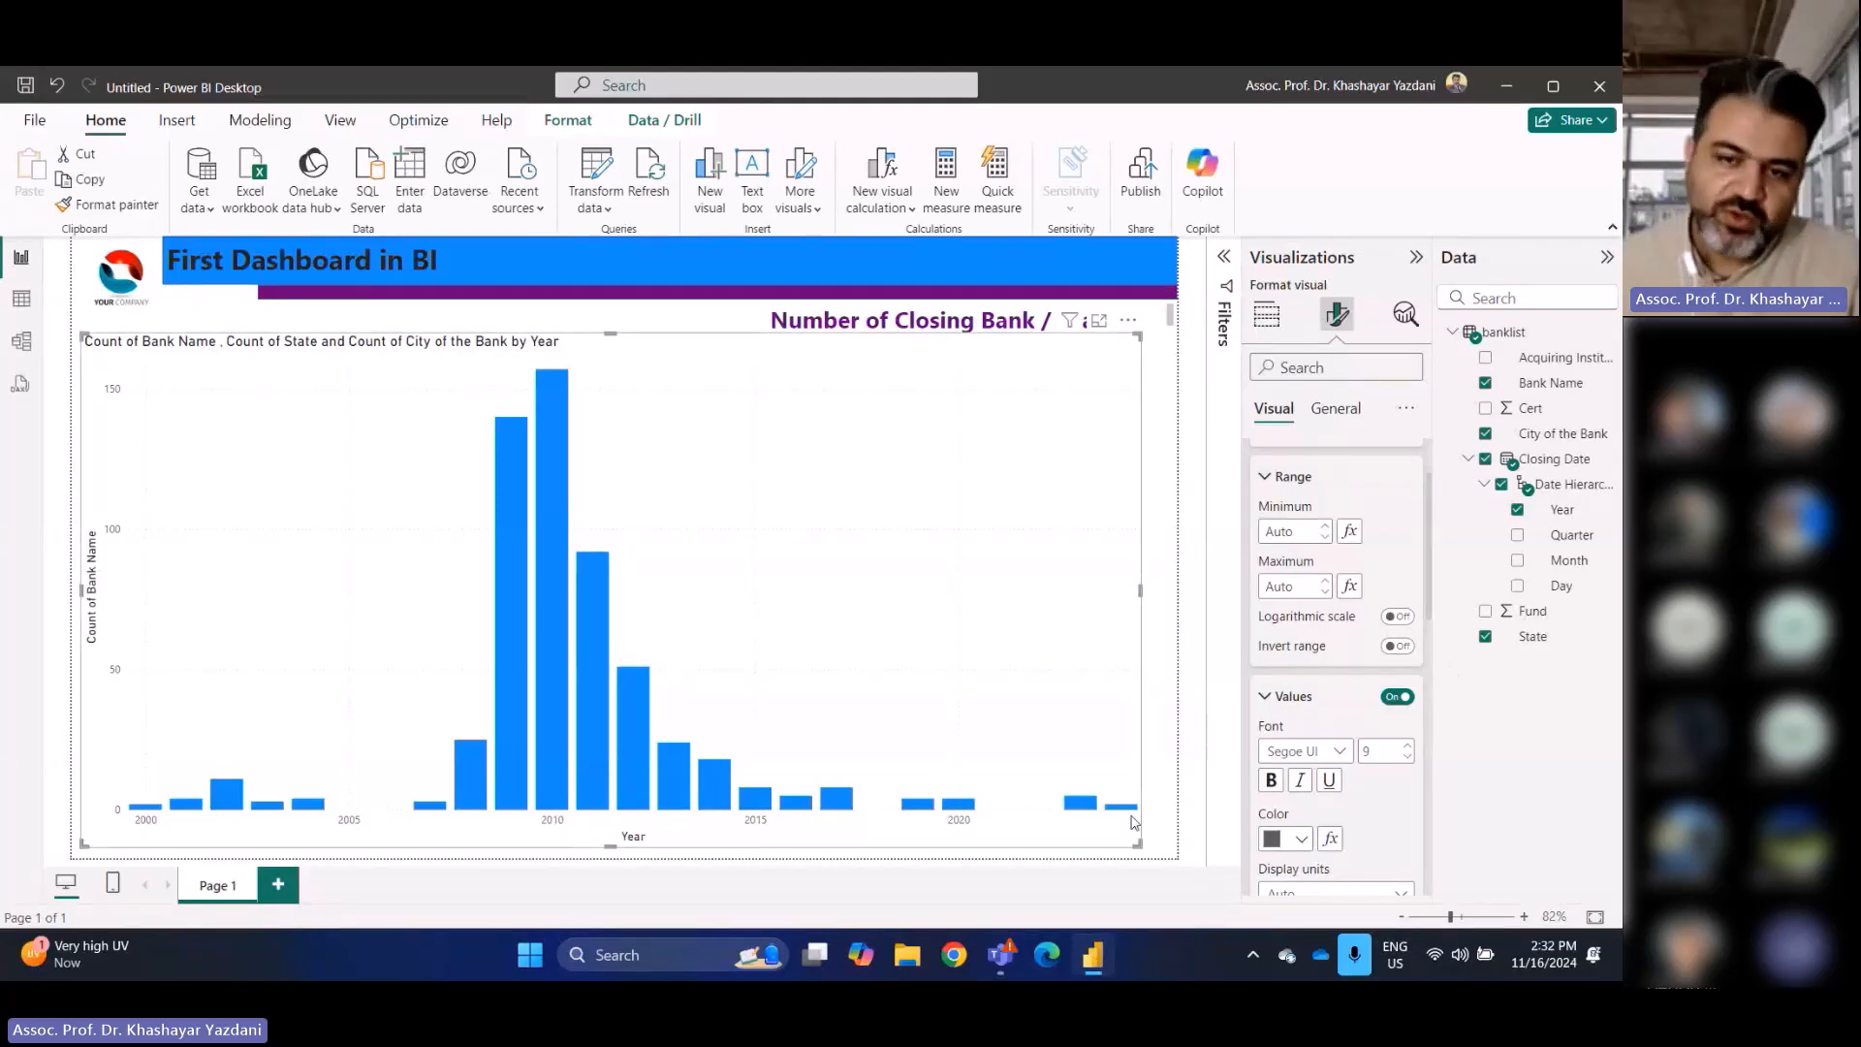
pyautogui.click(1396, 617)
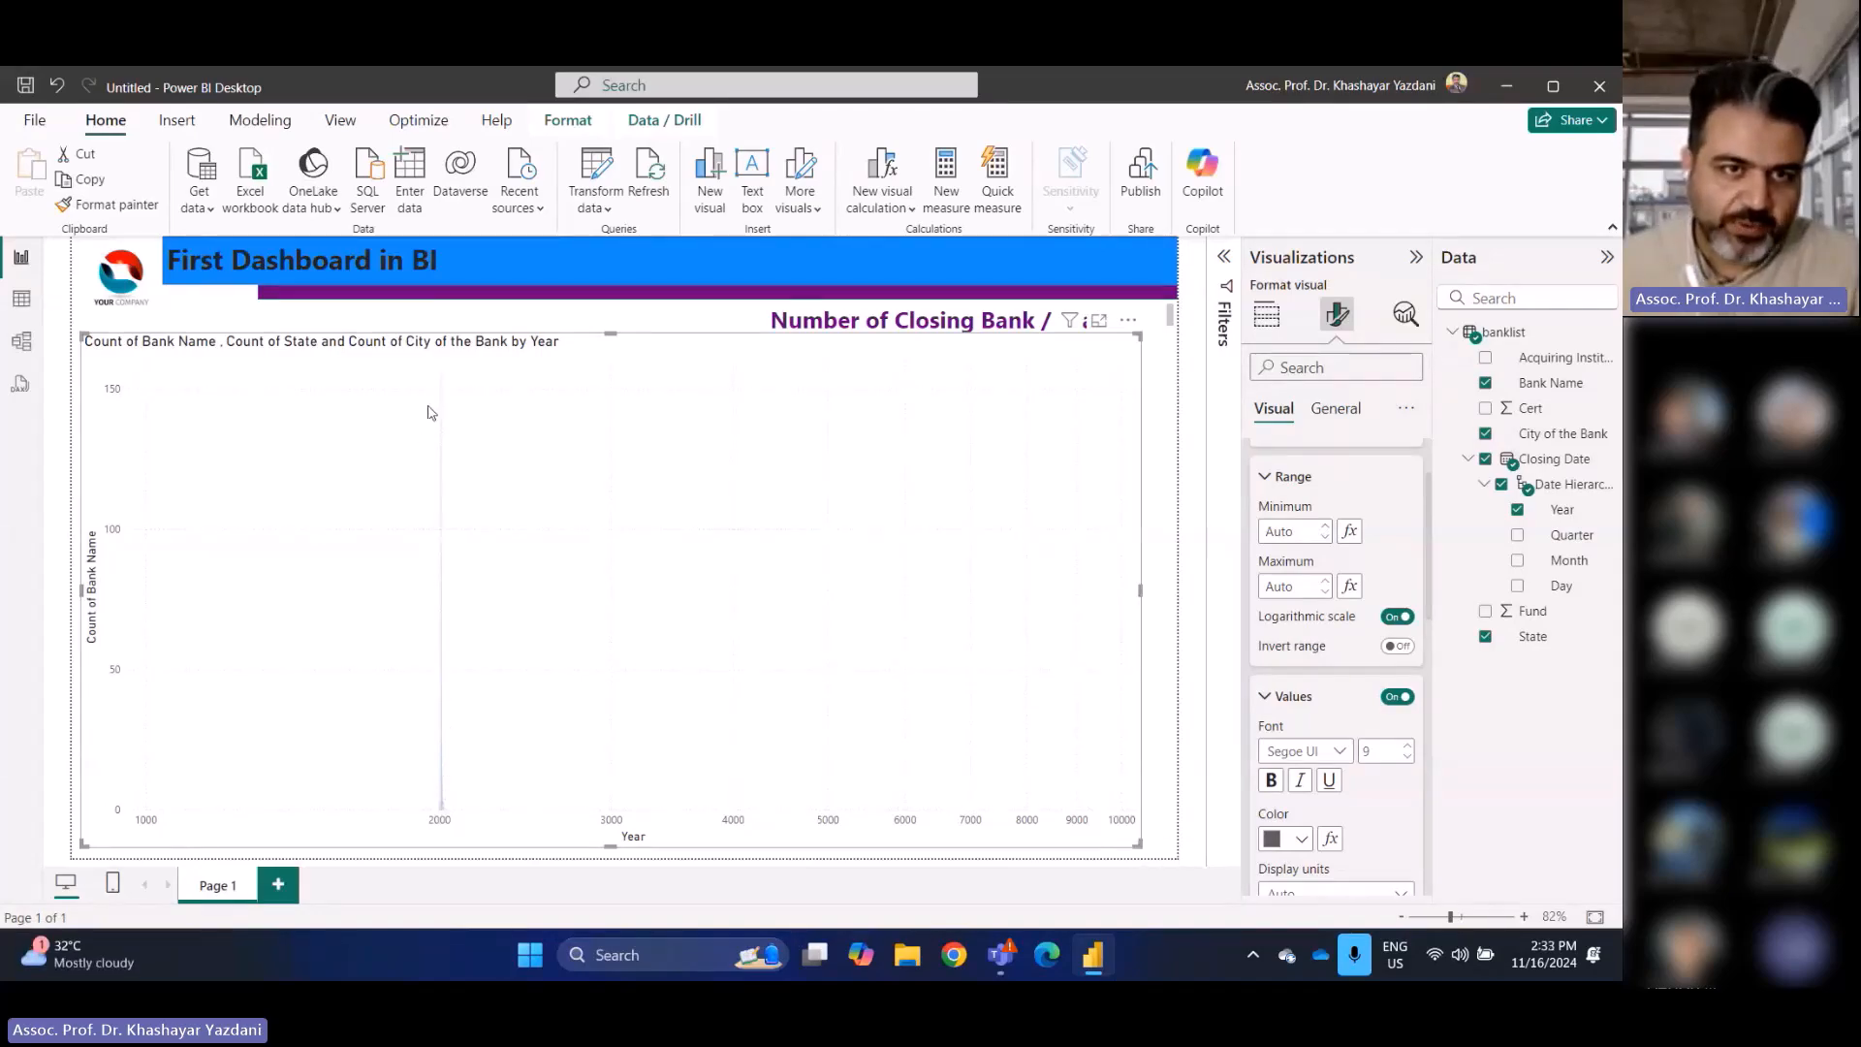
pyautogui.click(1410, 618)
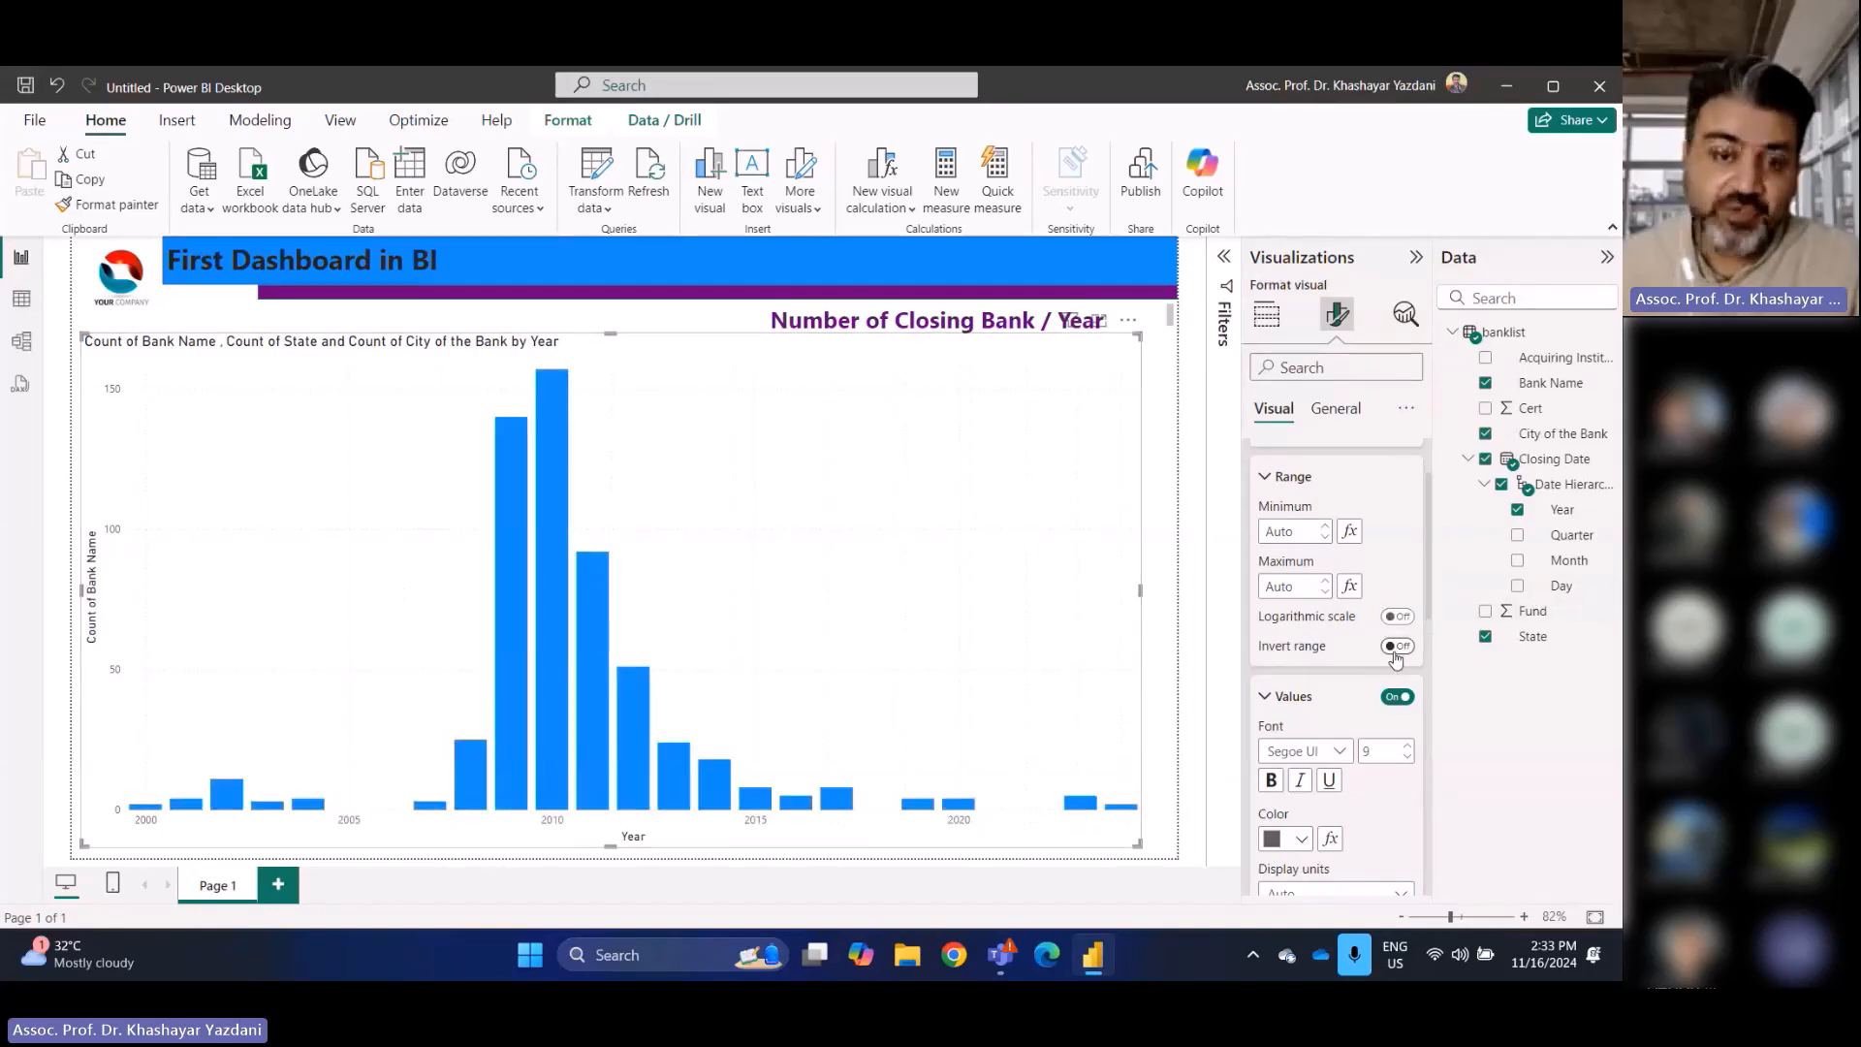
# Try inverting the column chart's X-axis range, and turn the inversion off again
pyautogui.click(1396, 648)
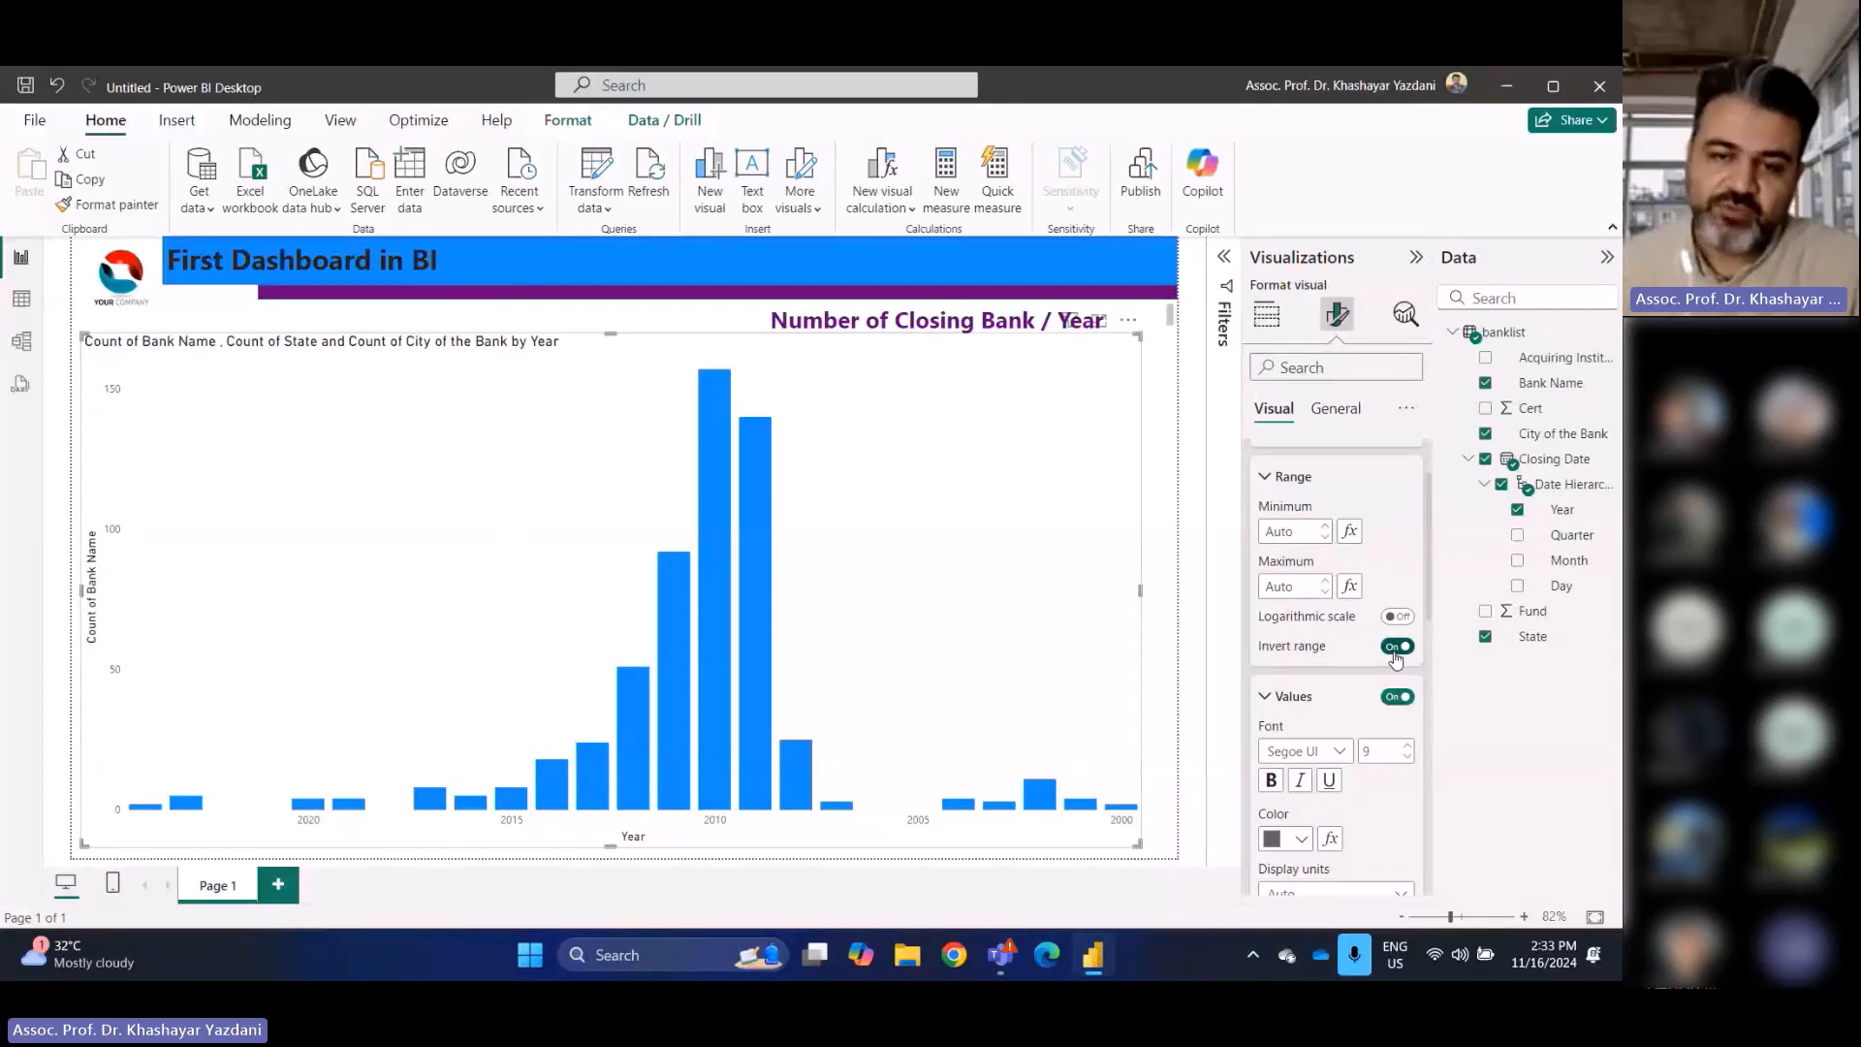
pyautogui.click(1395, 646)
pyautogui.scroll(-2, 1363, 719)
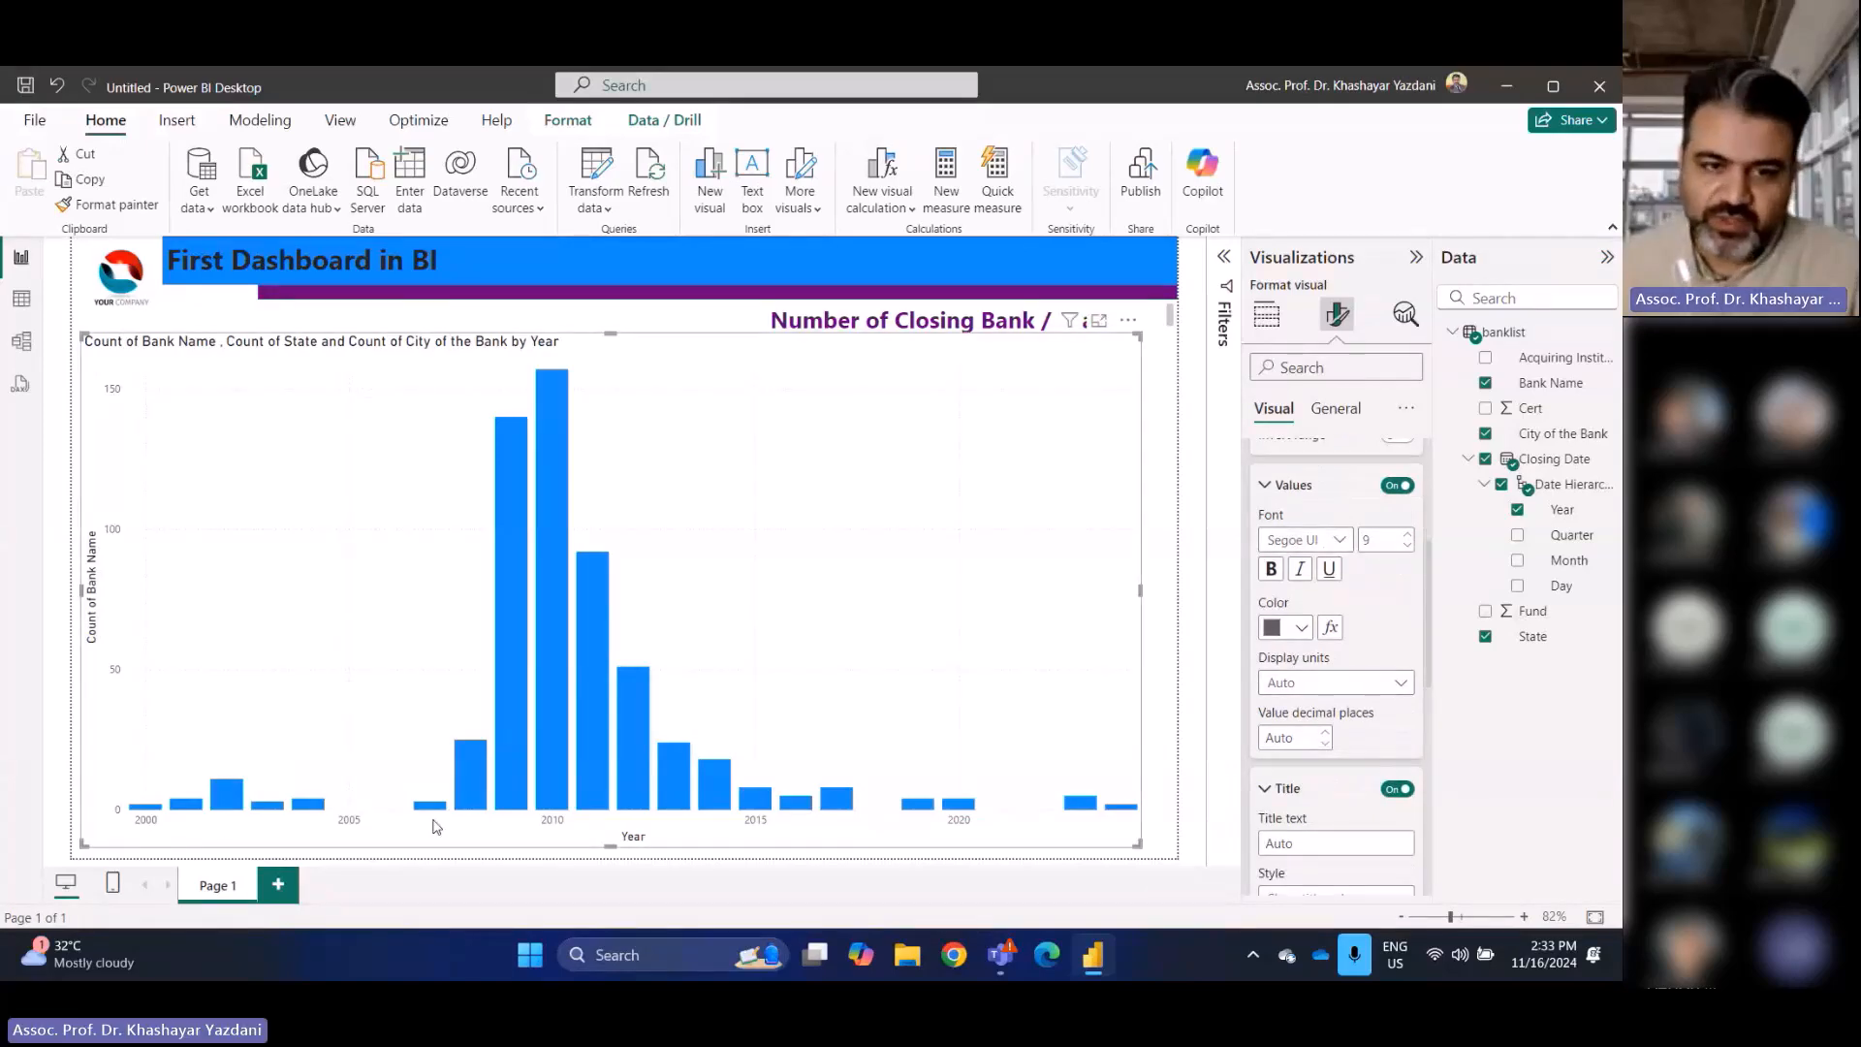
# Format the column chart's X-axis values in bold, size 14 and pink
pyautogui.click(1408, 534)
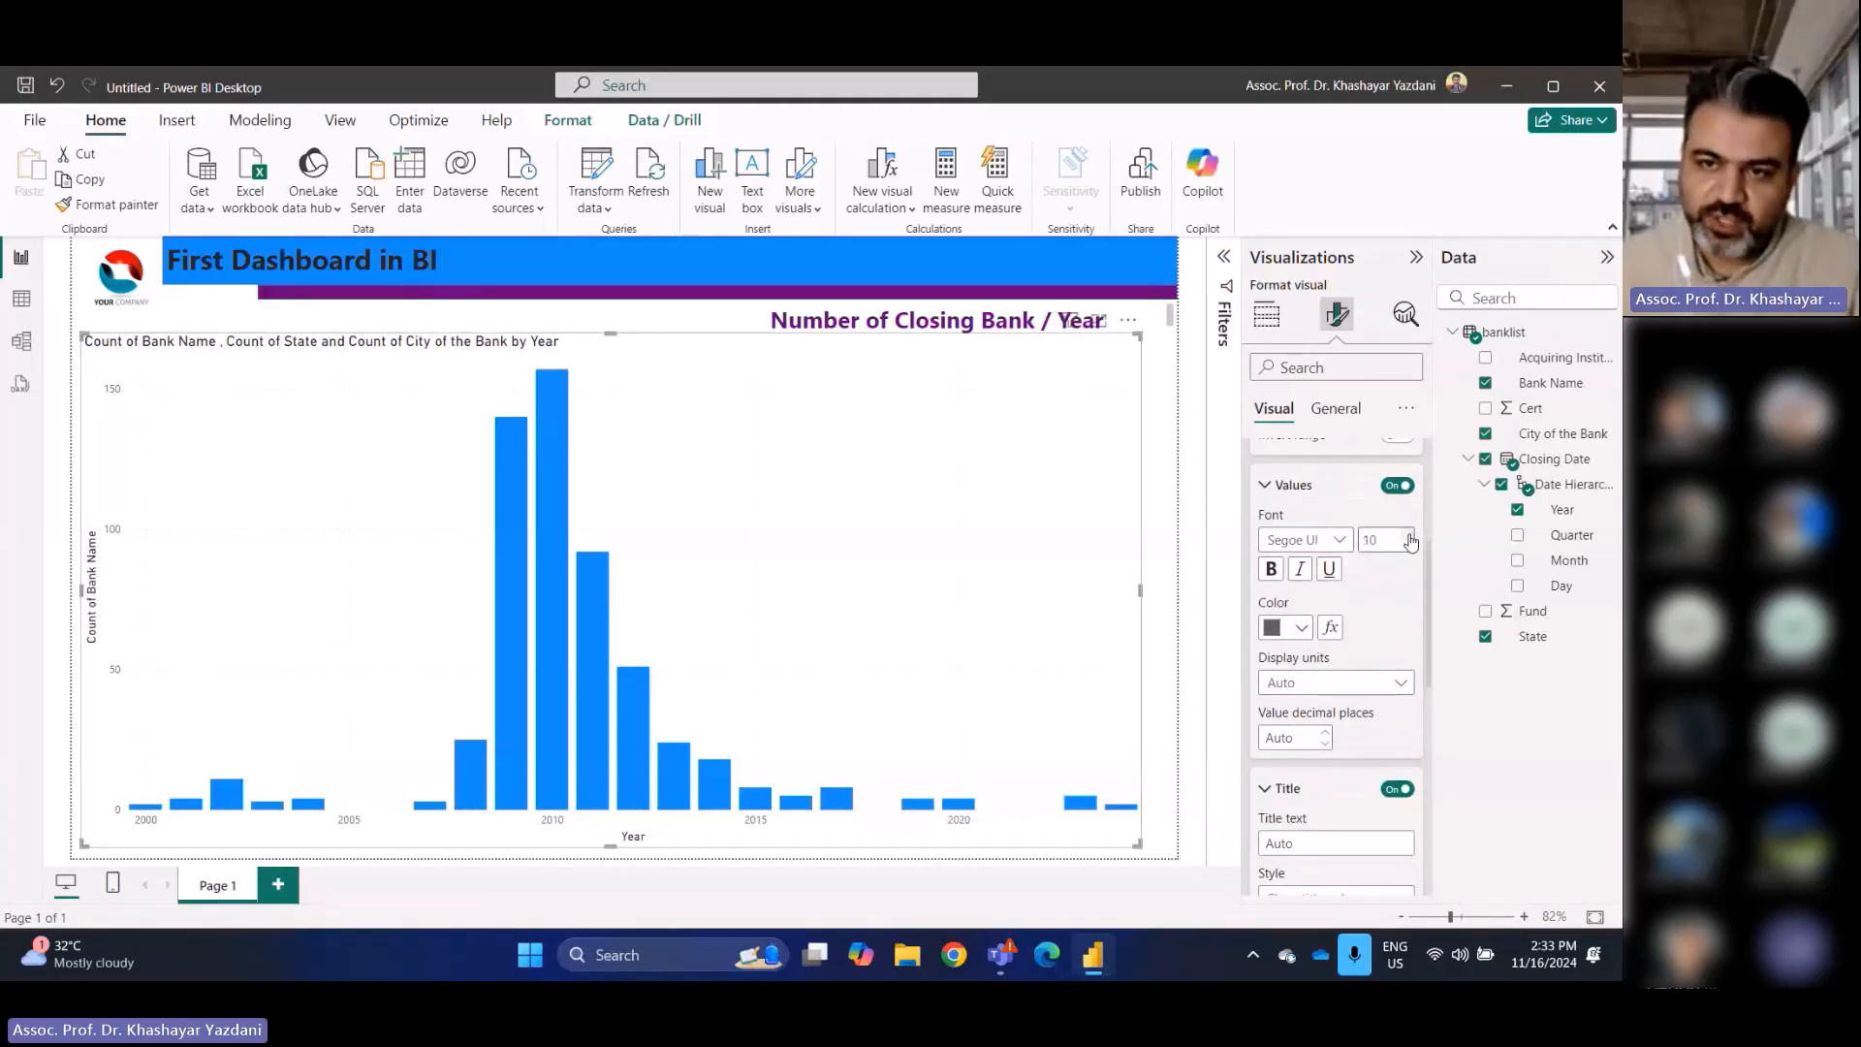
pyautogui.click(1408, 535)
pyautogui.click(1270, 568)
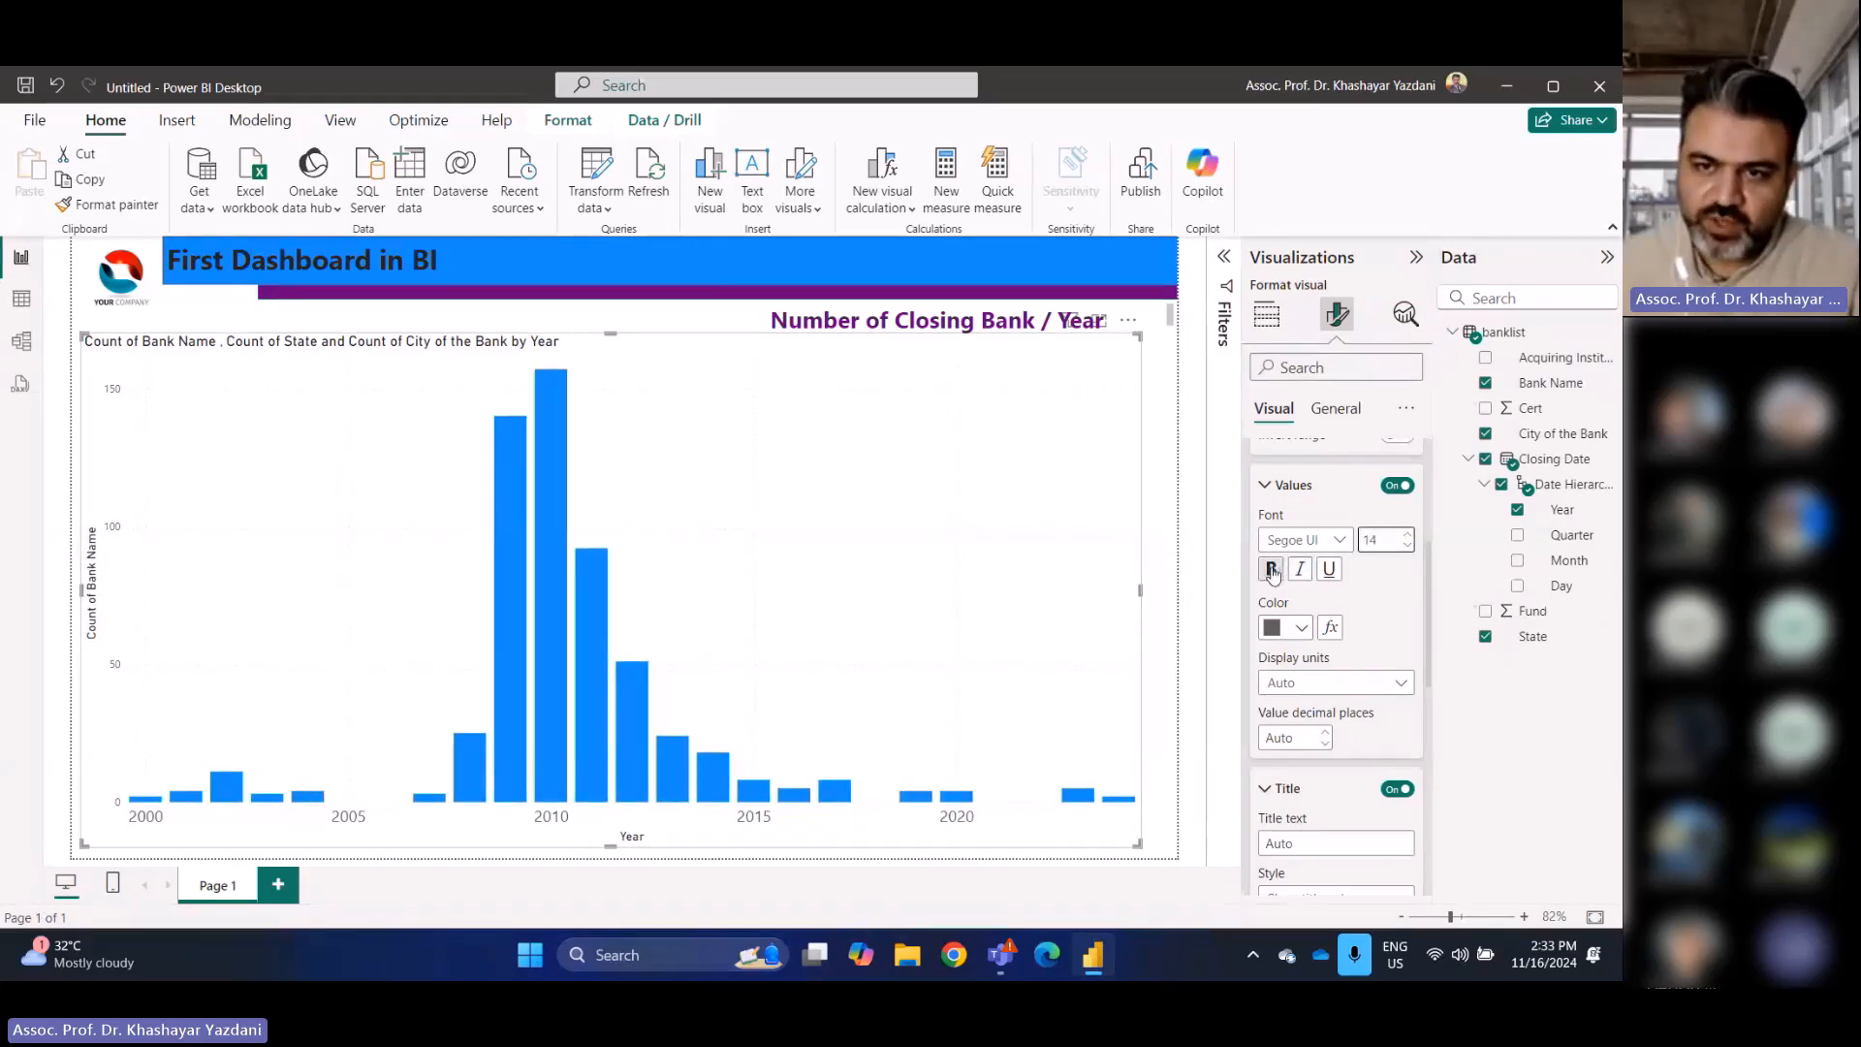
pyautogui.click(1302, 628)
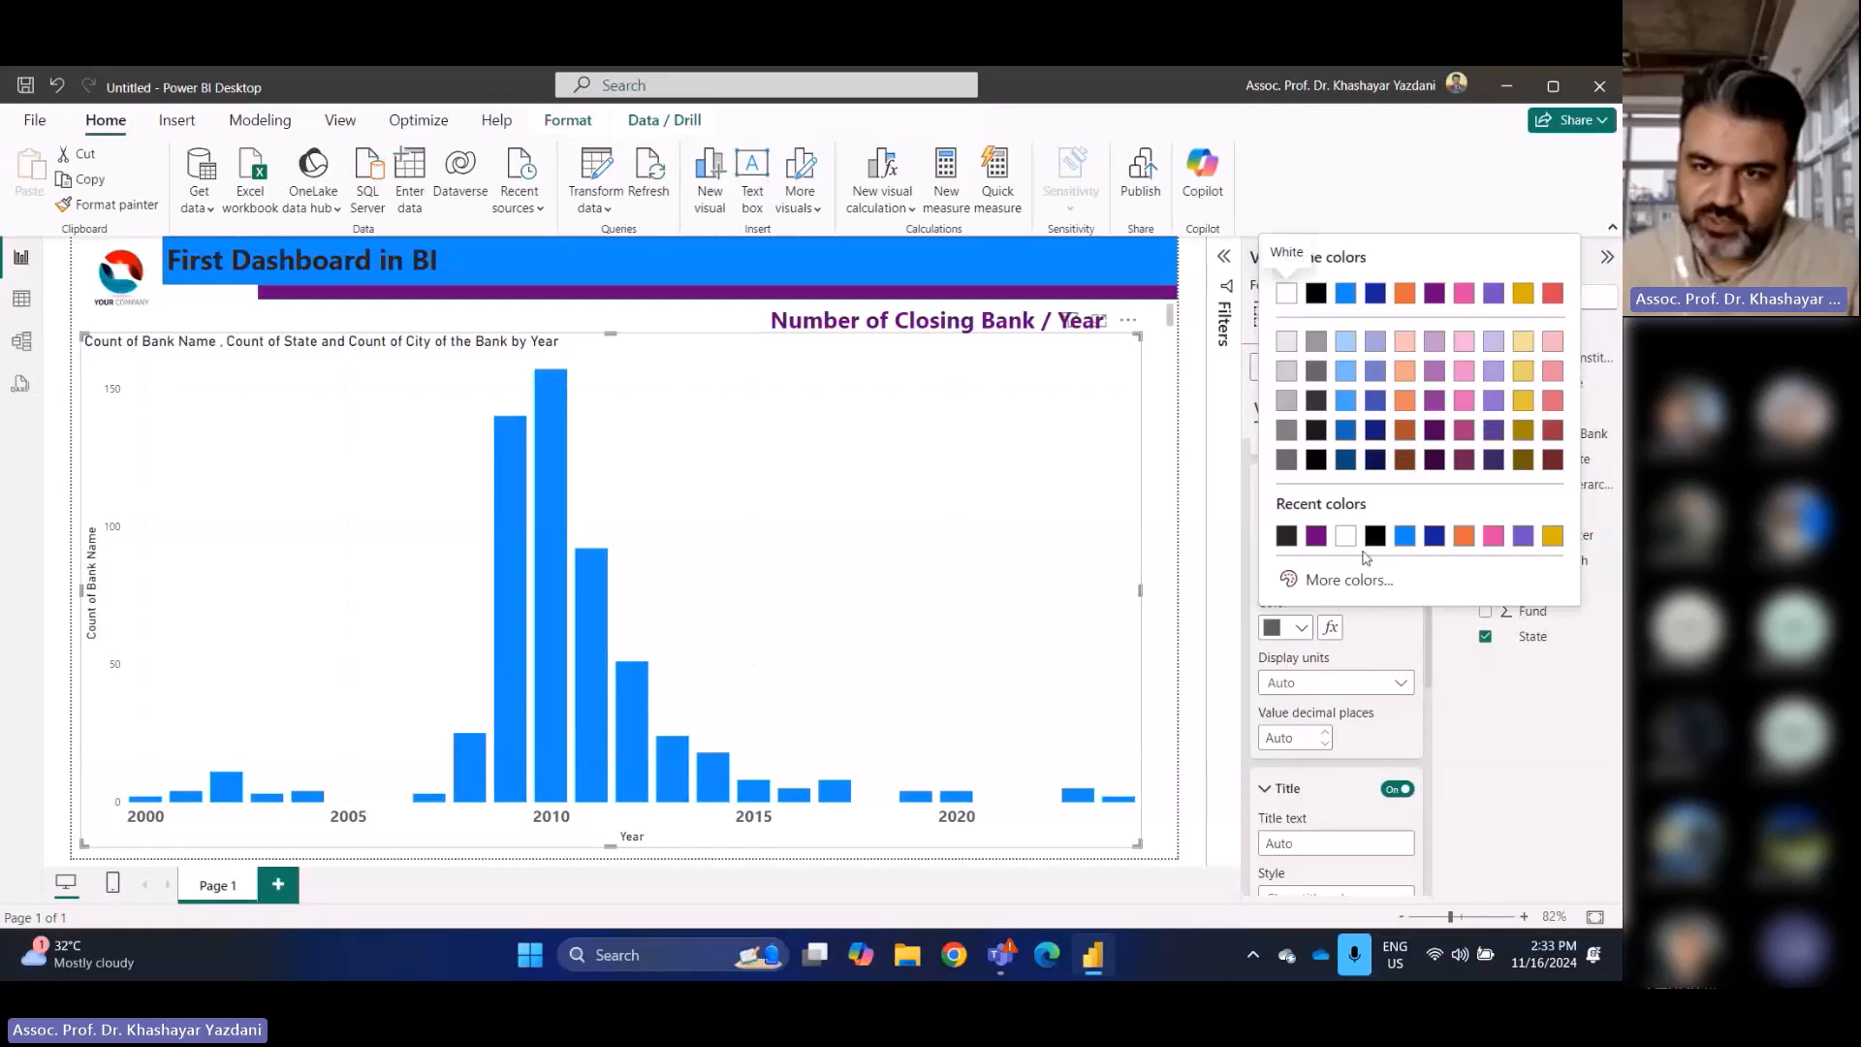
pyautogui.click(1493, 536)
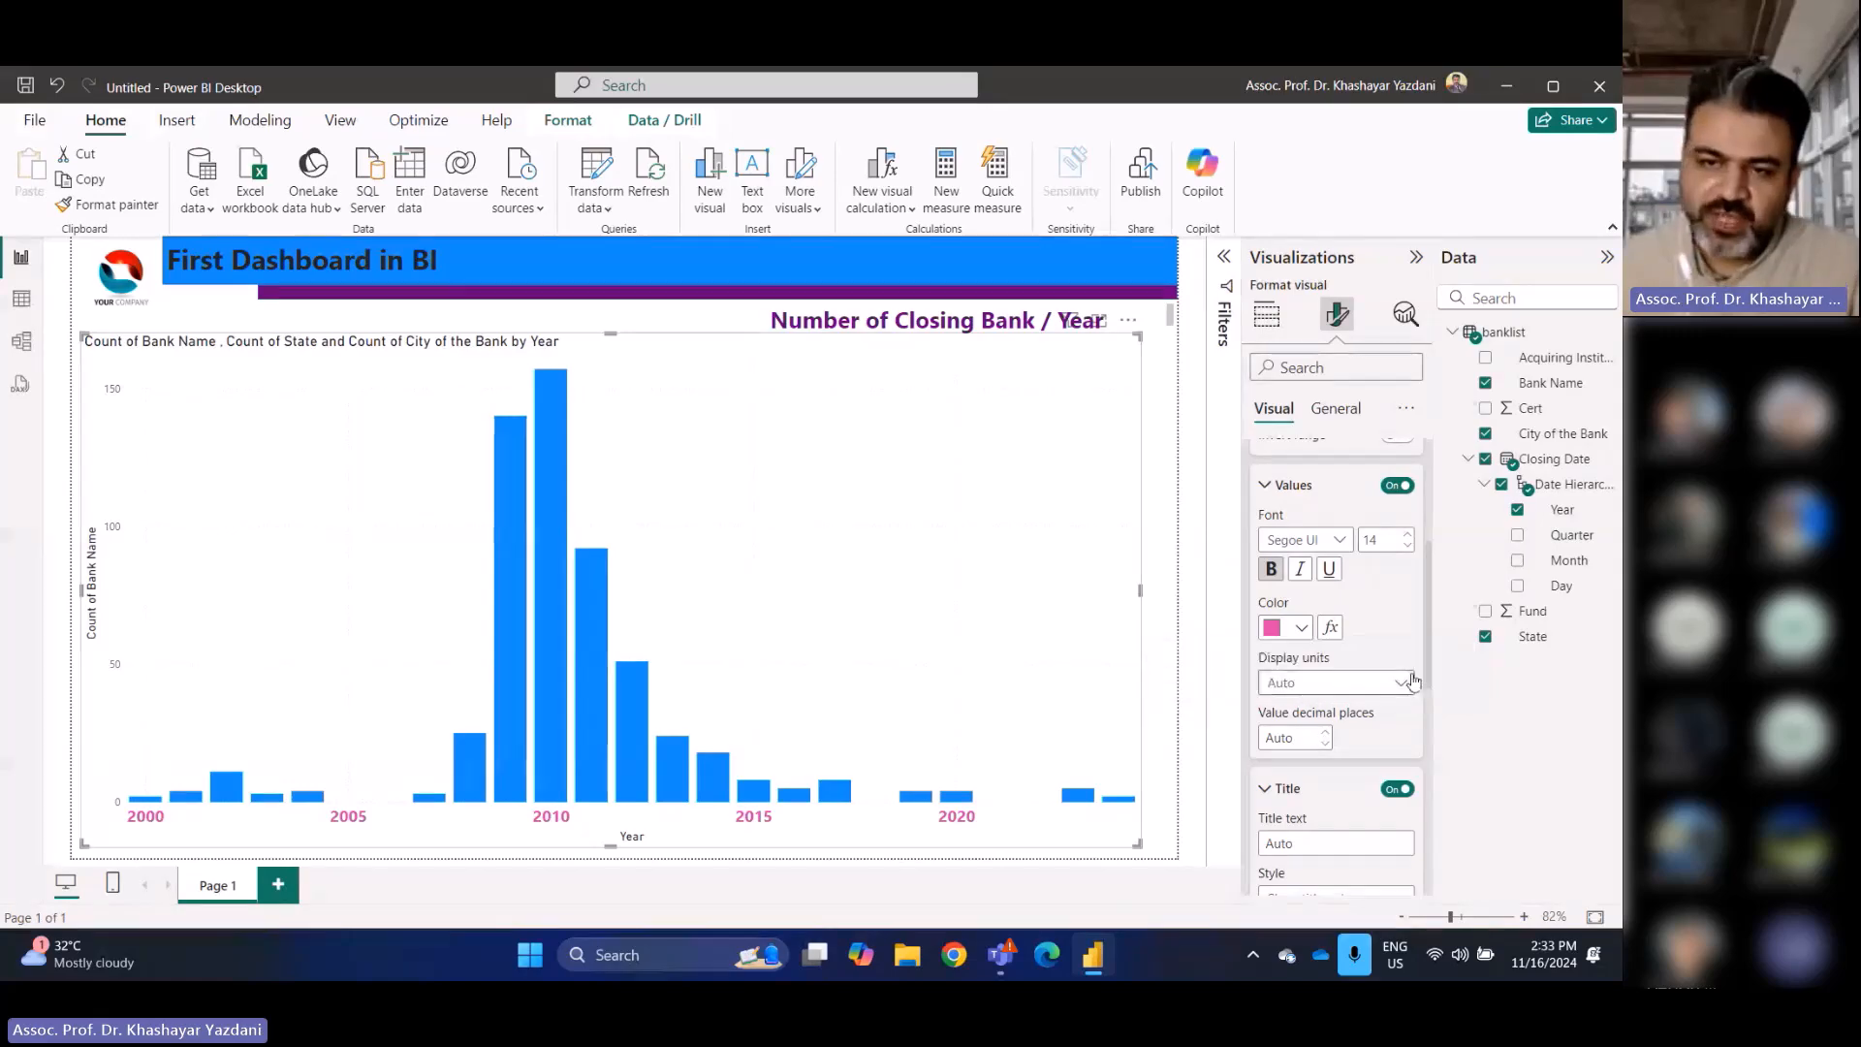
# Check the display unit options for the X-axis values, keeping Auto, and set the value decimal places to 0
pyautogui.click(1405, 683)
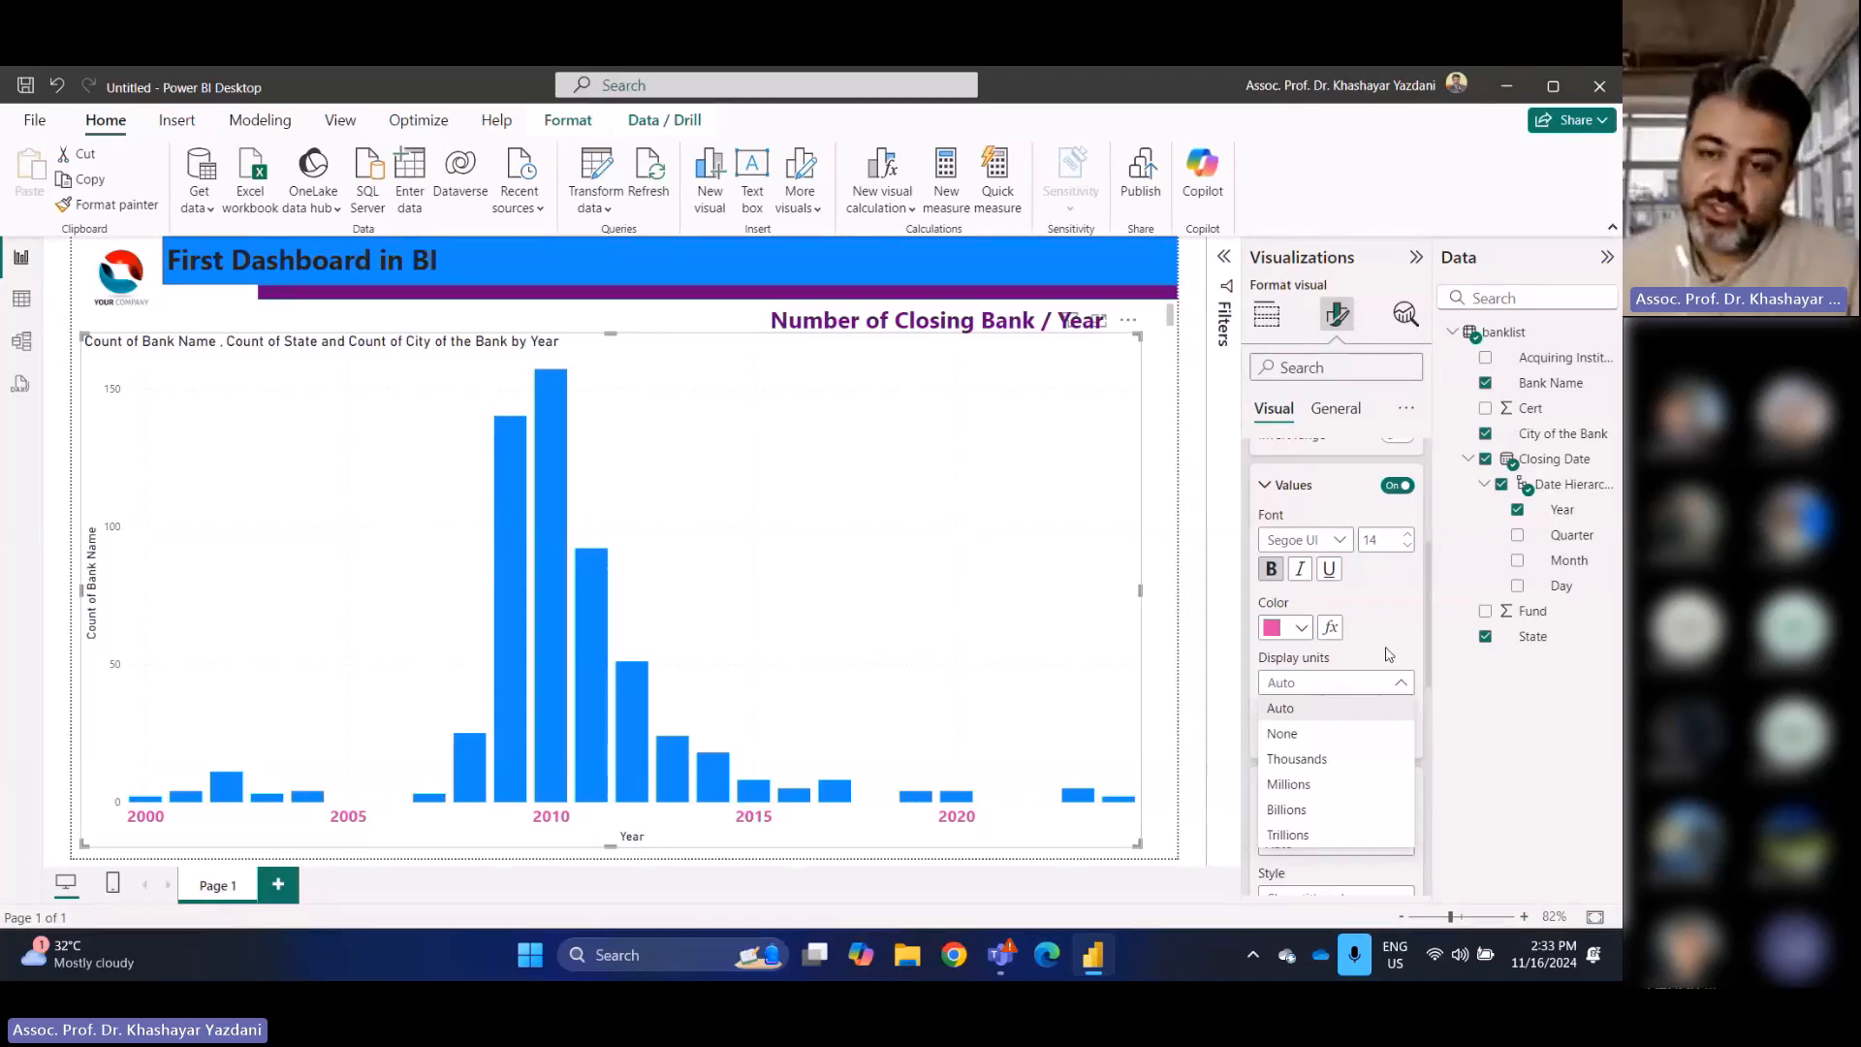
pyautogui.click(1412, 683)
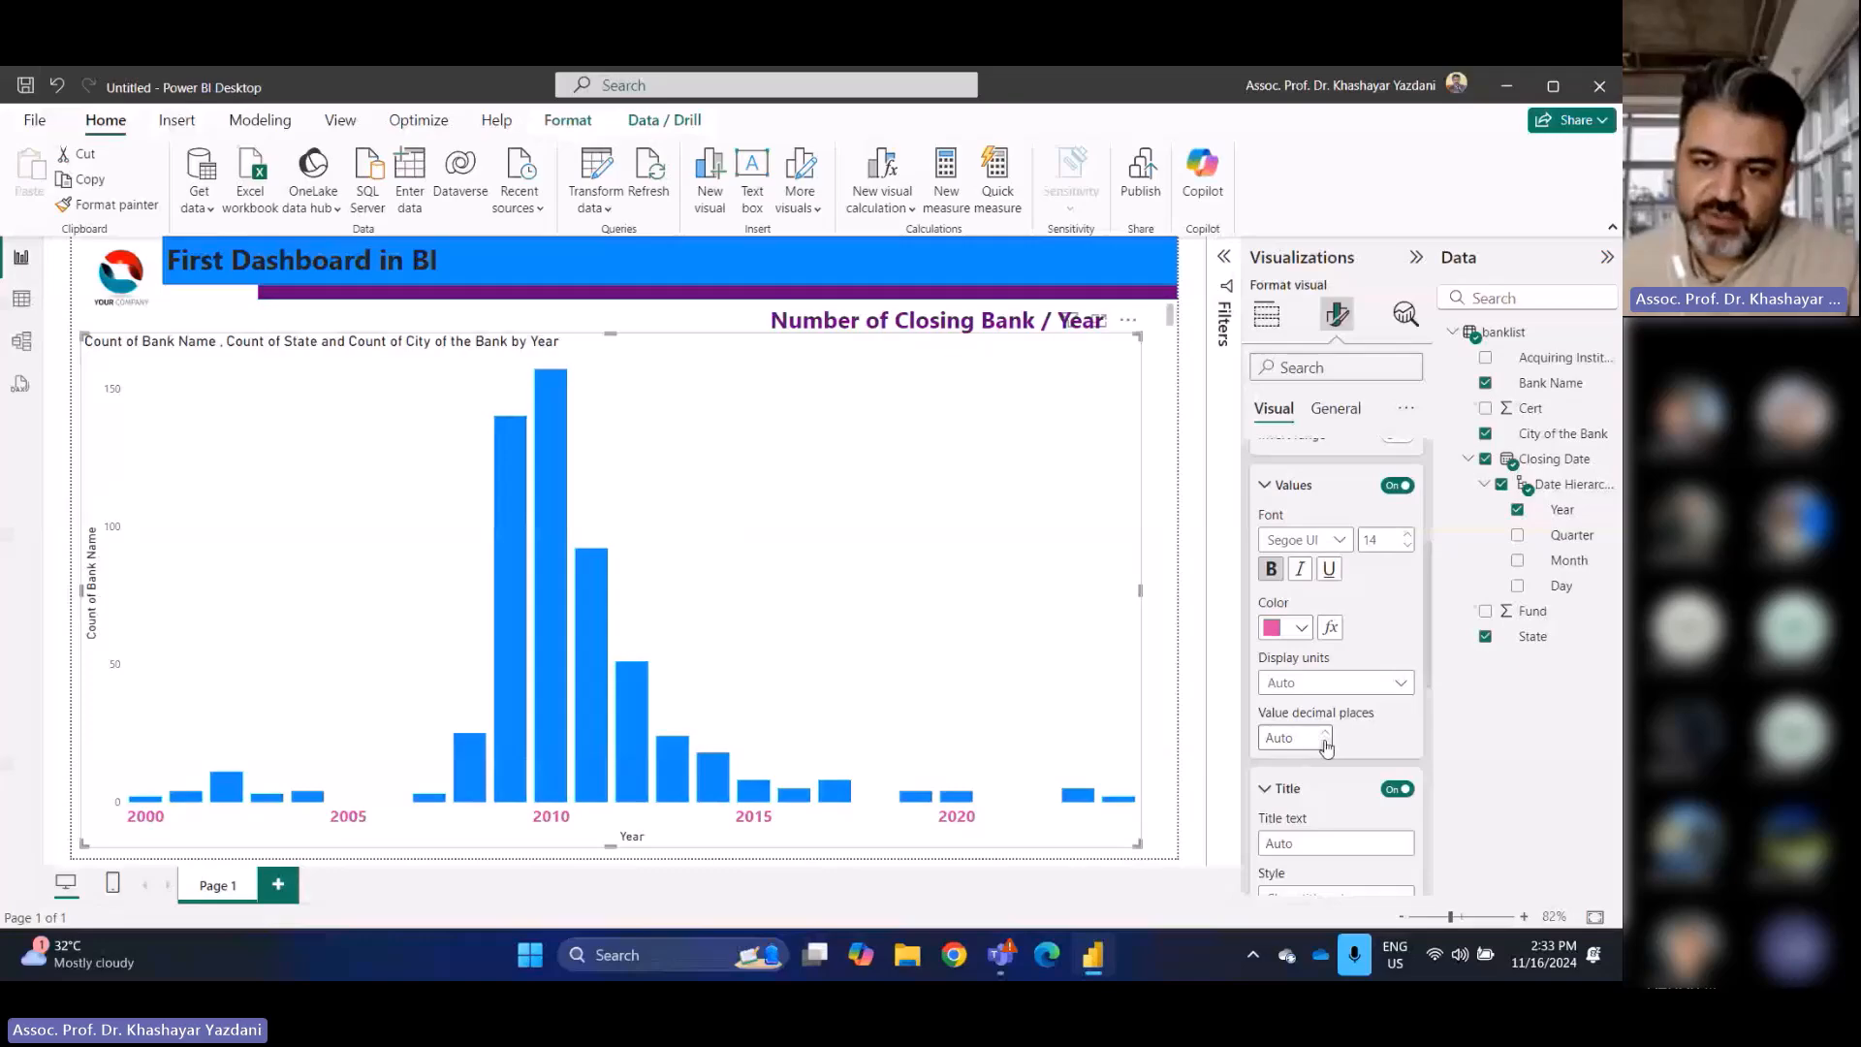
pyautogui.click(1284, 740)
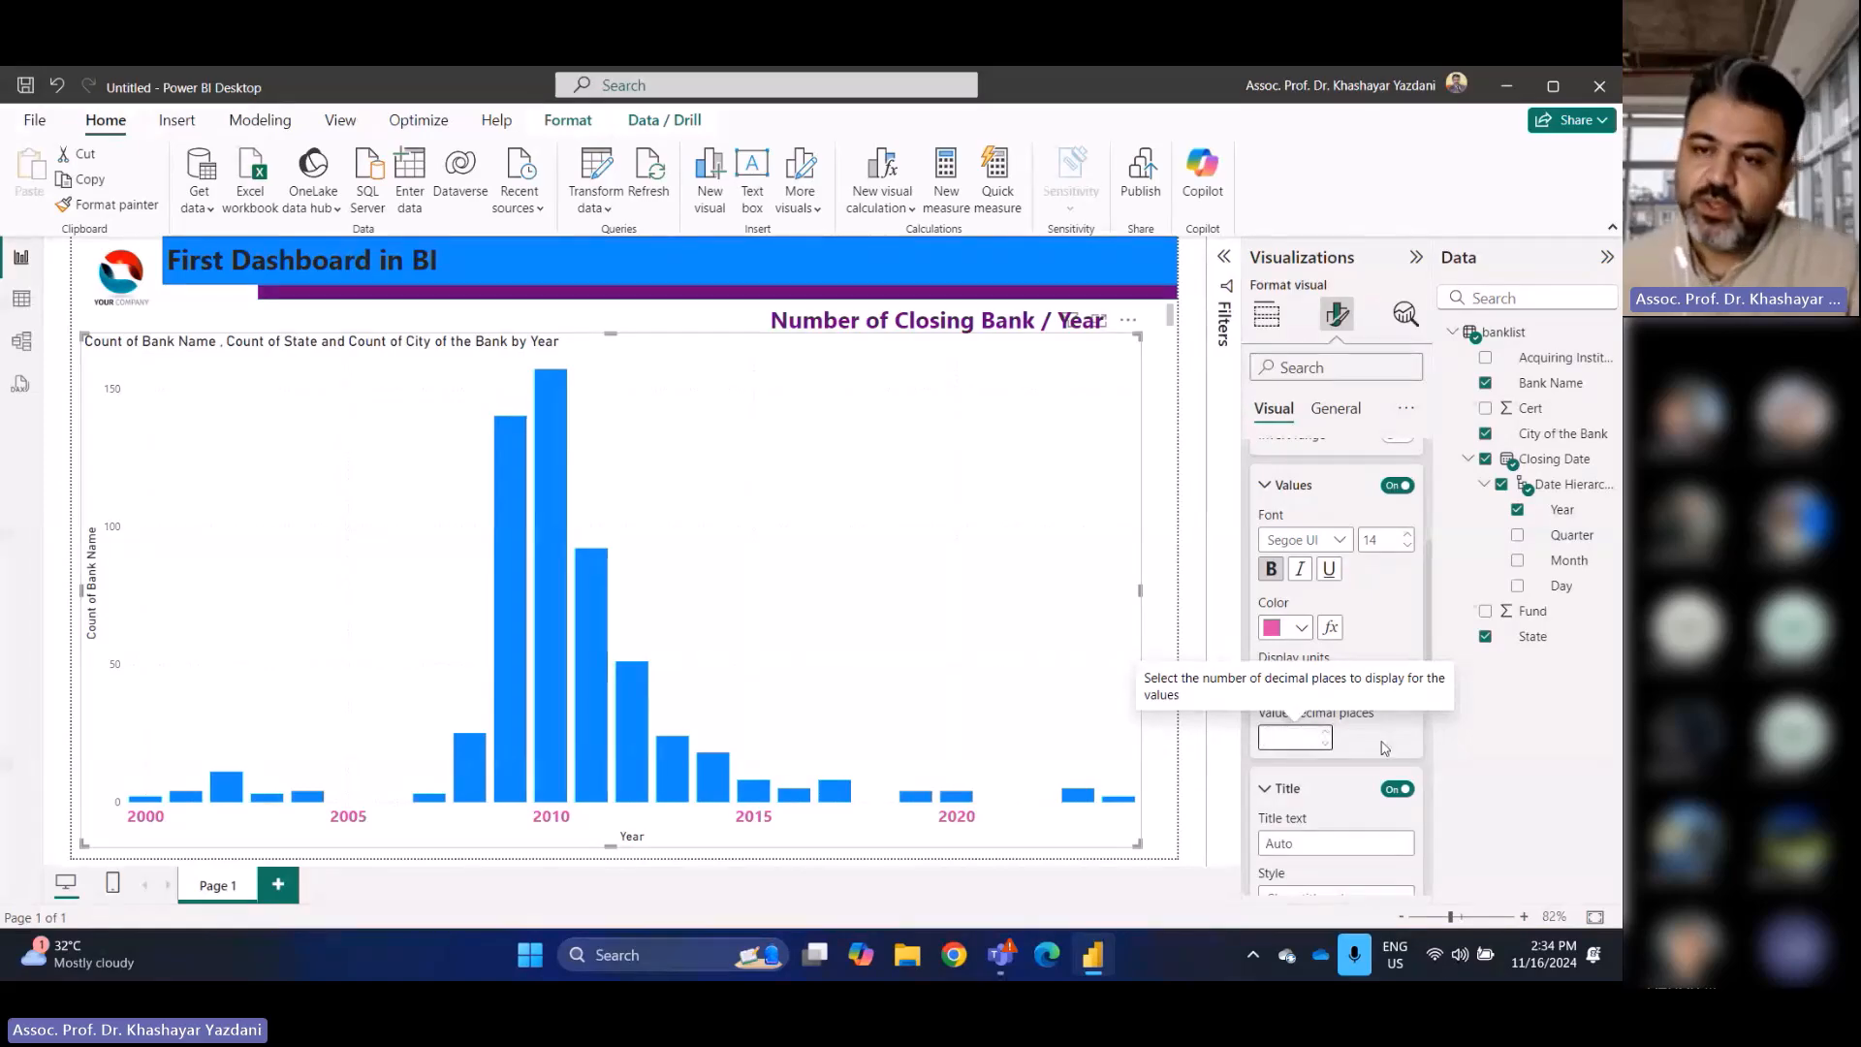
pyautogui.click(1321, 740)
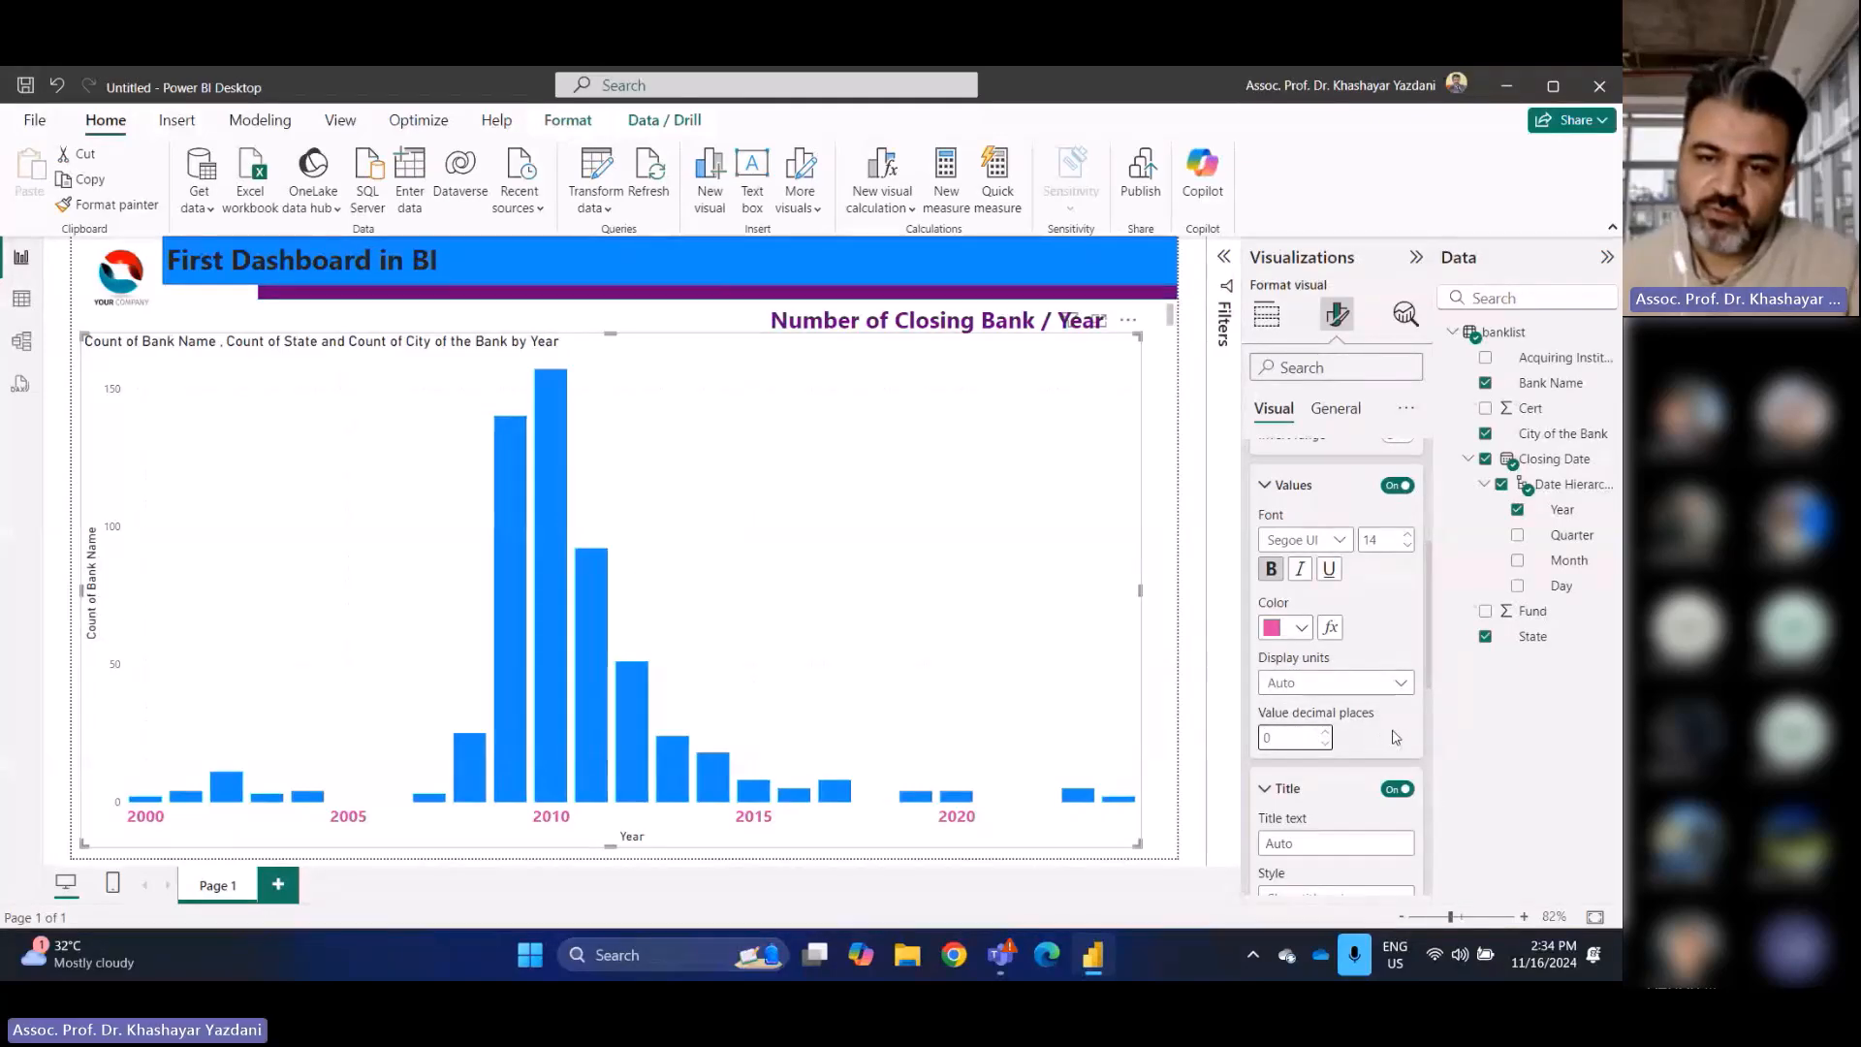
# Set the X-axis title text to "List of Cloasing bank / year"
pyautogui.scroll(-3, 1344, 744)
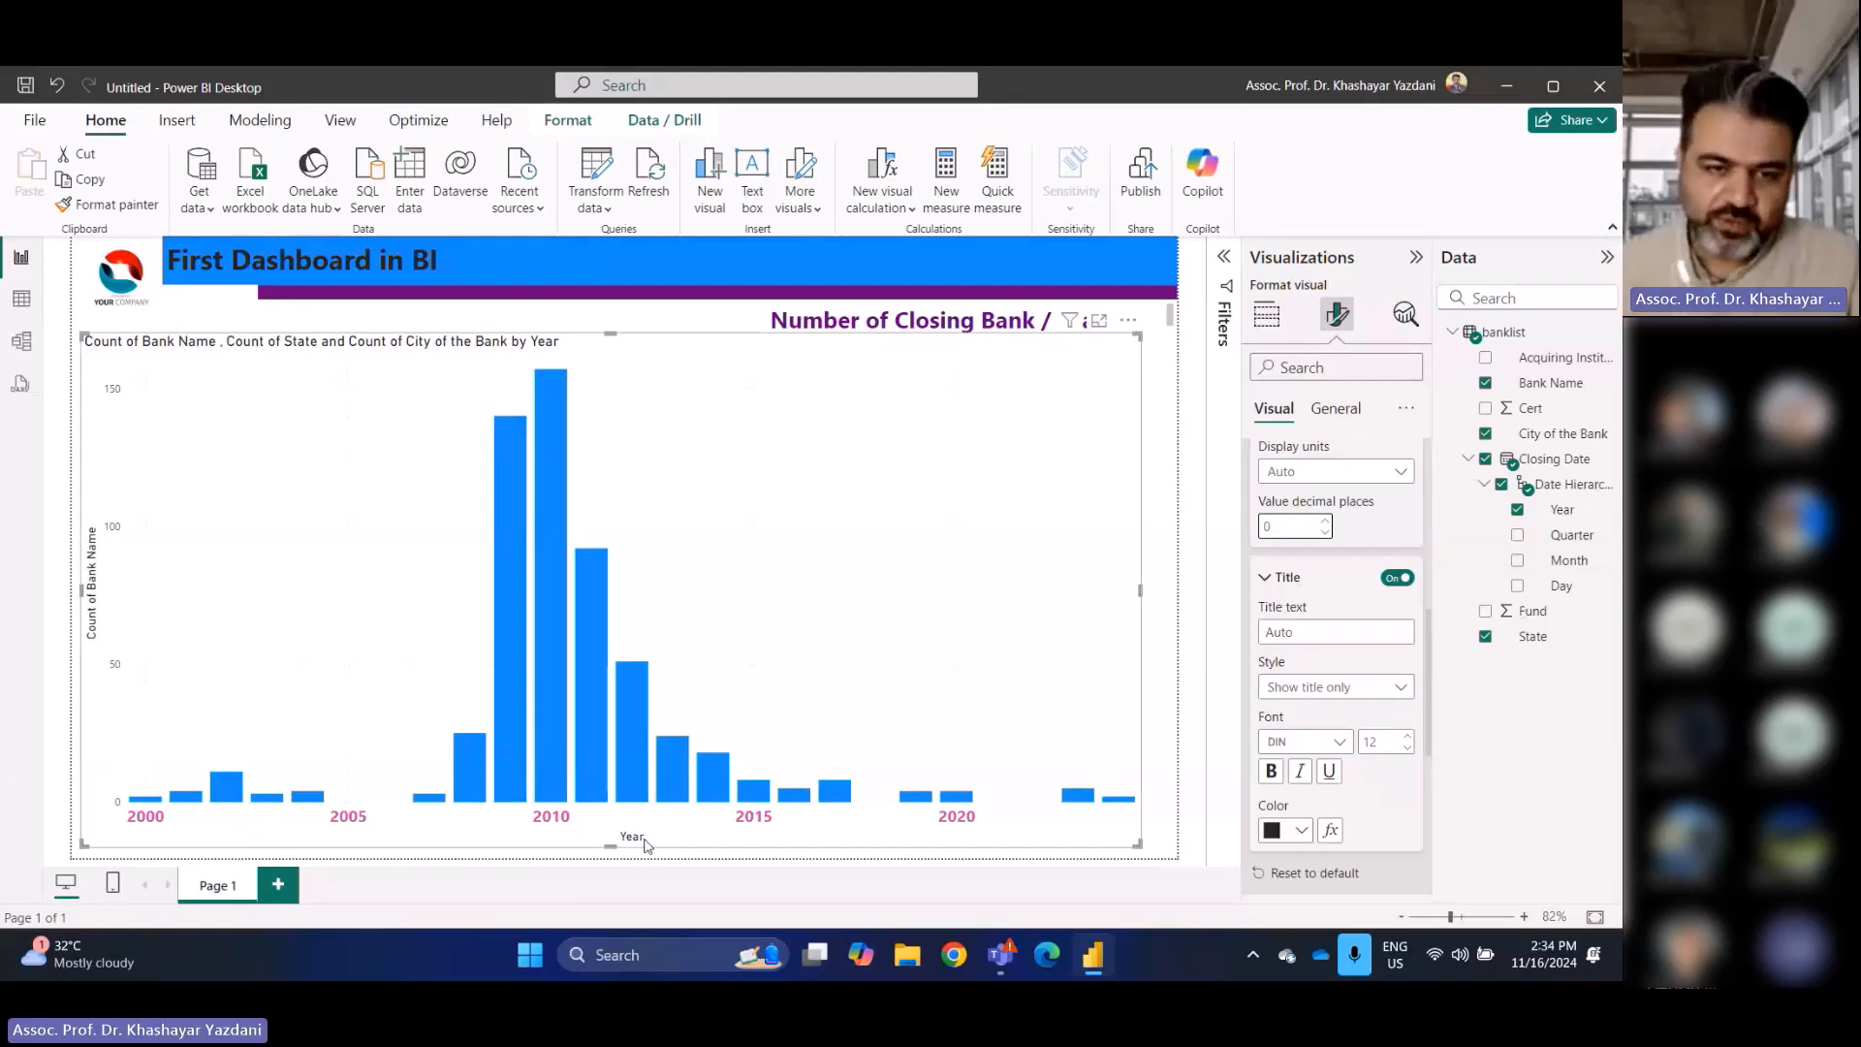
pyautogui.click(1281, 638)
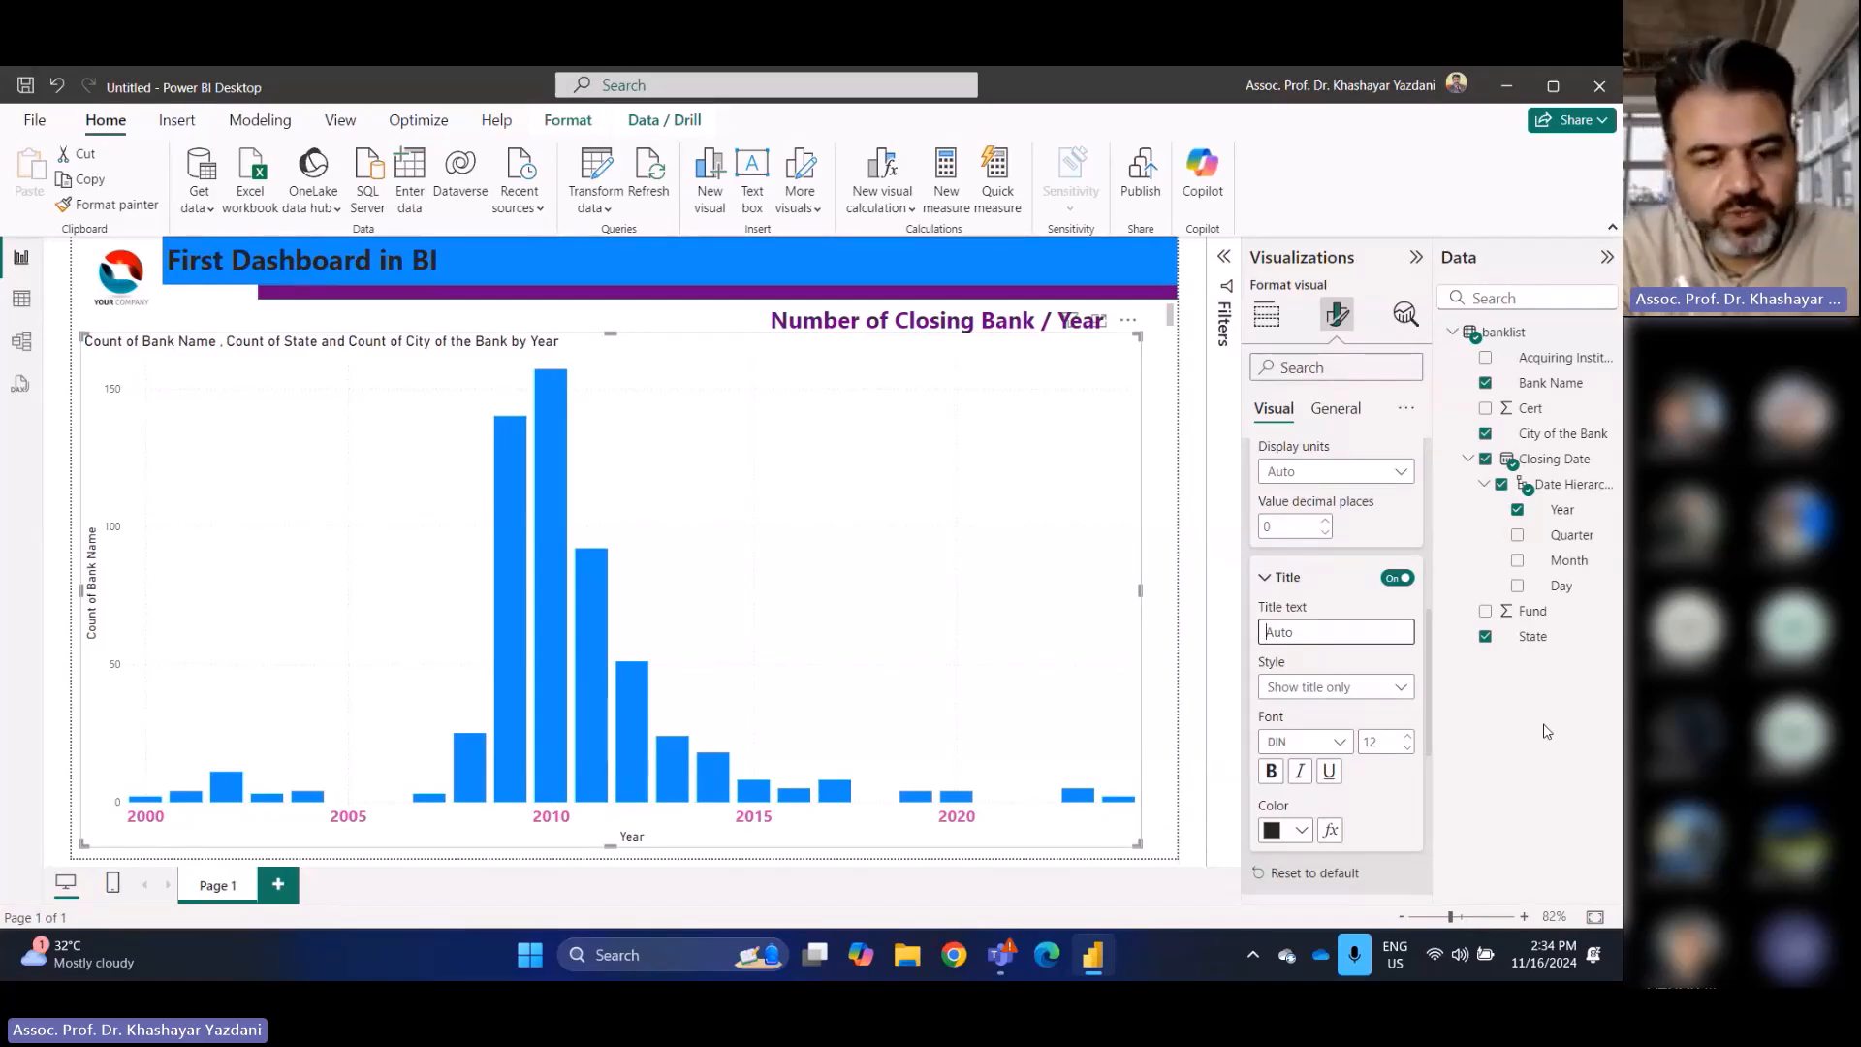
pyautogui.write('Y')
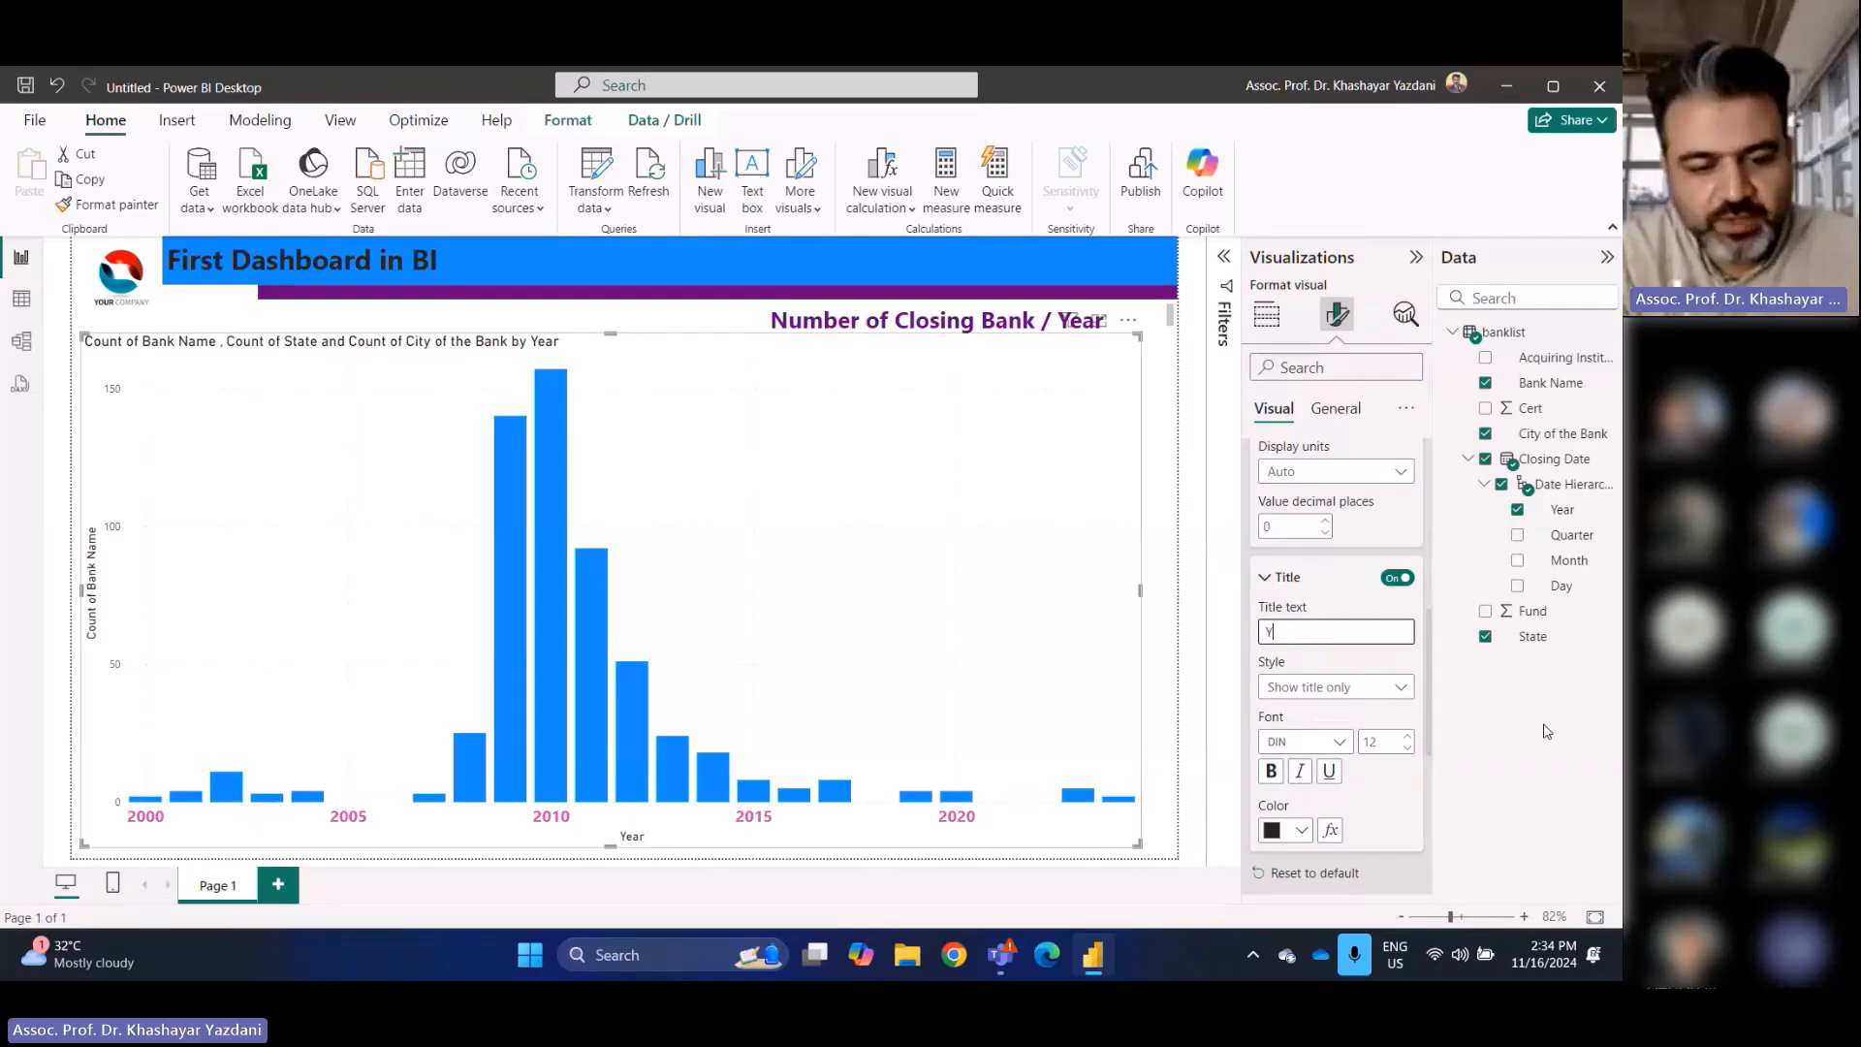
pyautogui.press('BackSpace')
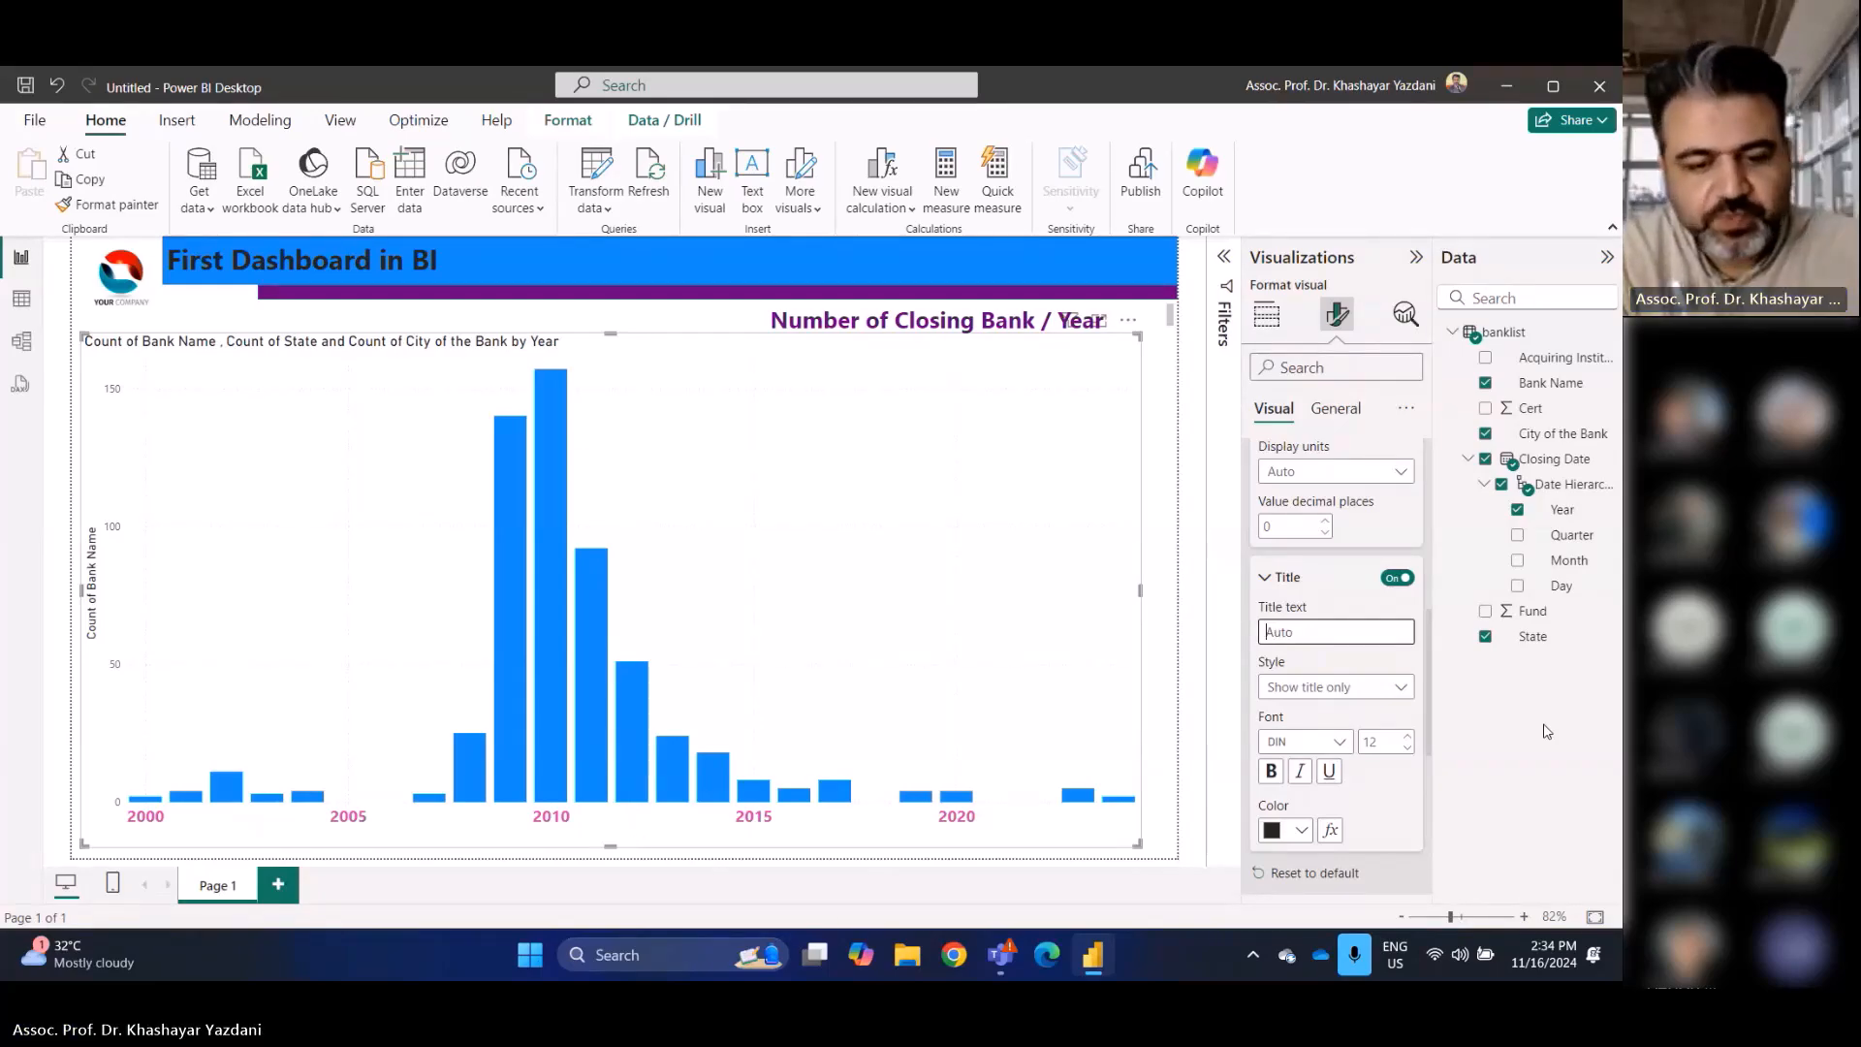
pyautogui.write('List ')
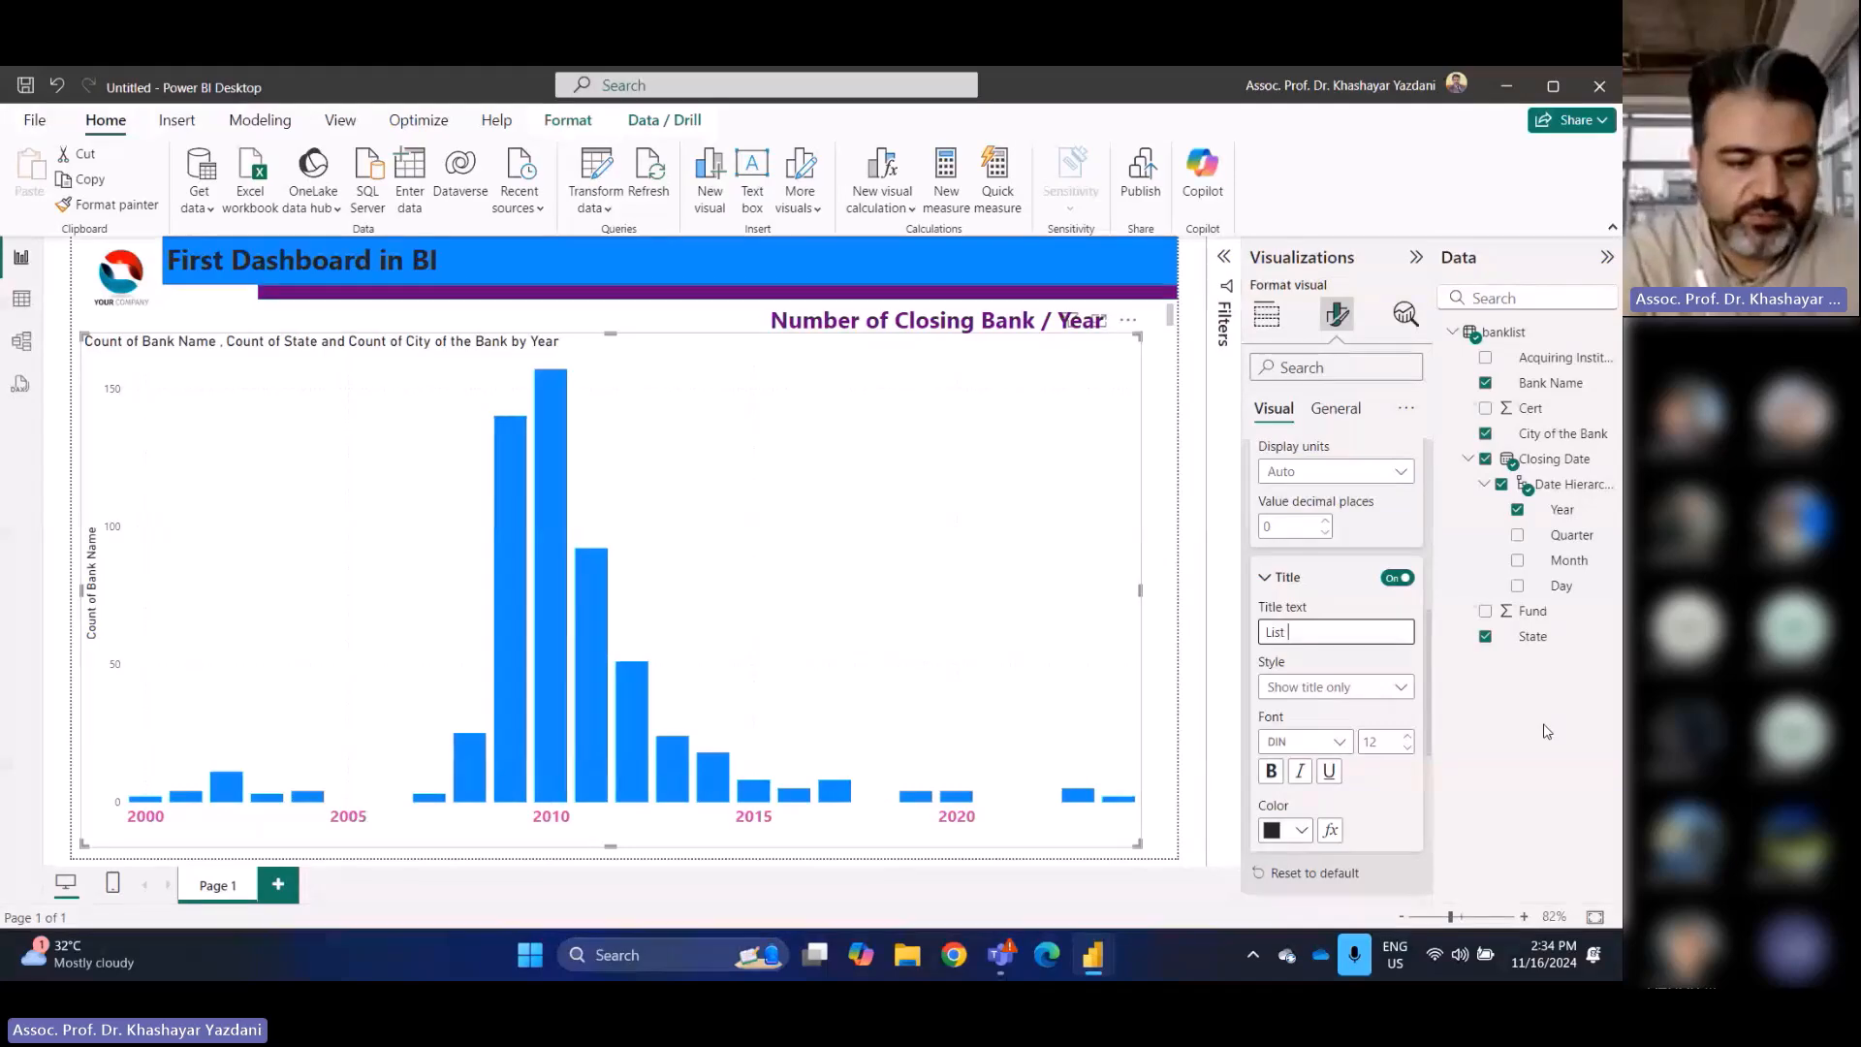
pyautogui.write('of Closaing')
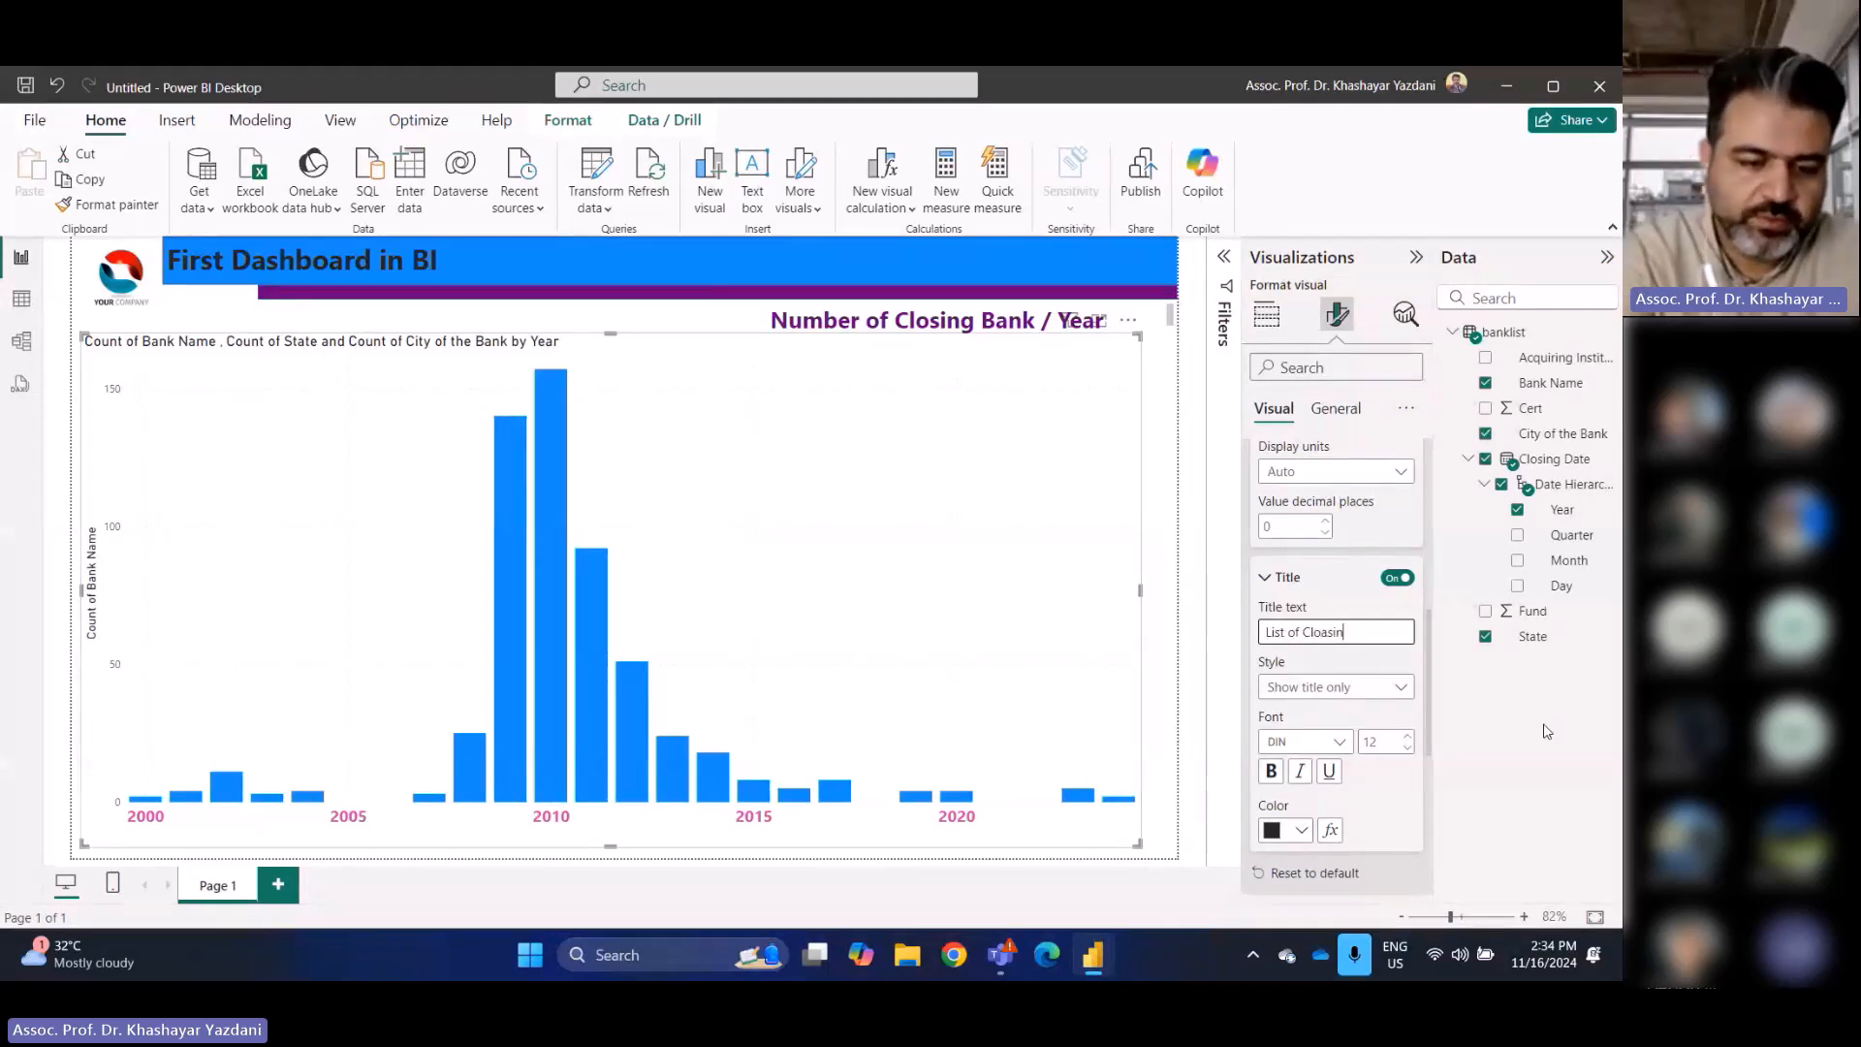
pyautogui.write(' bank ')
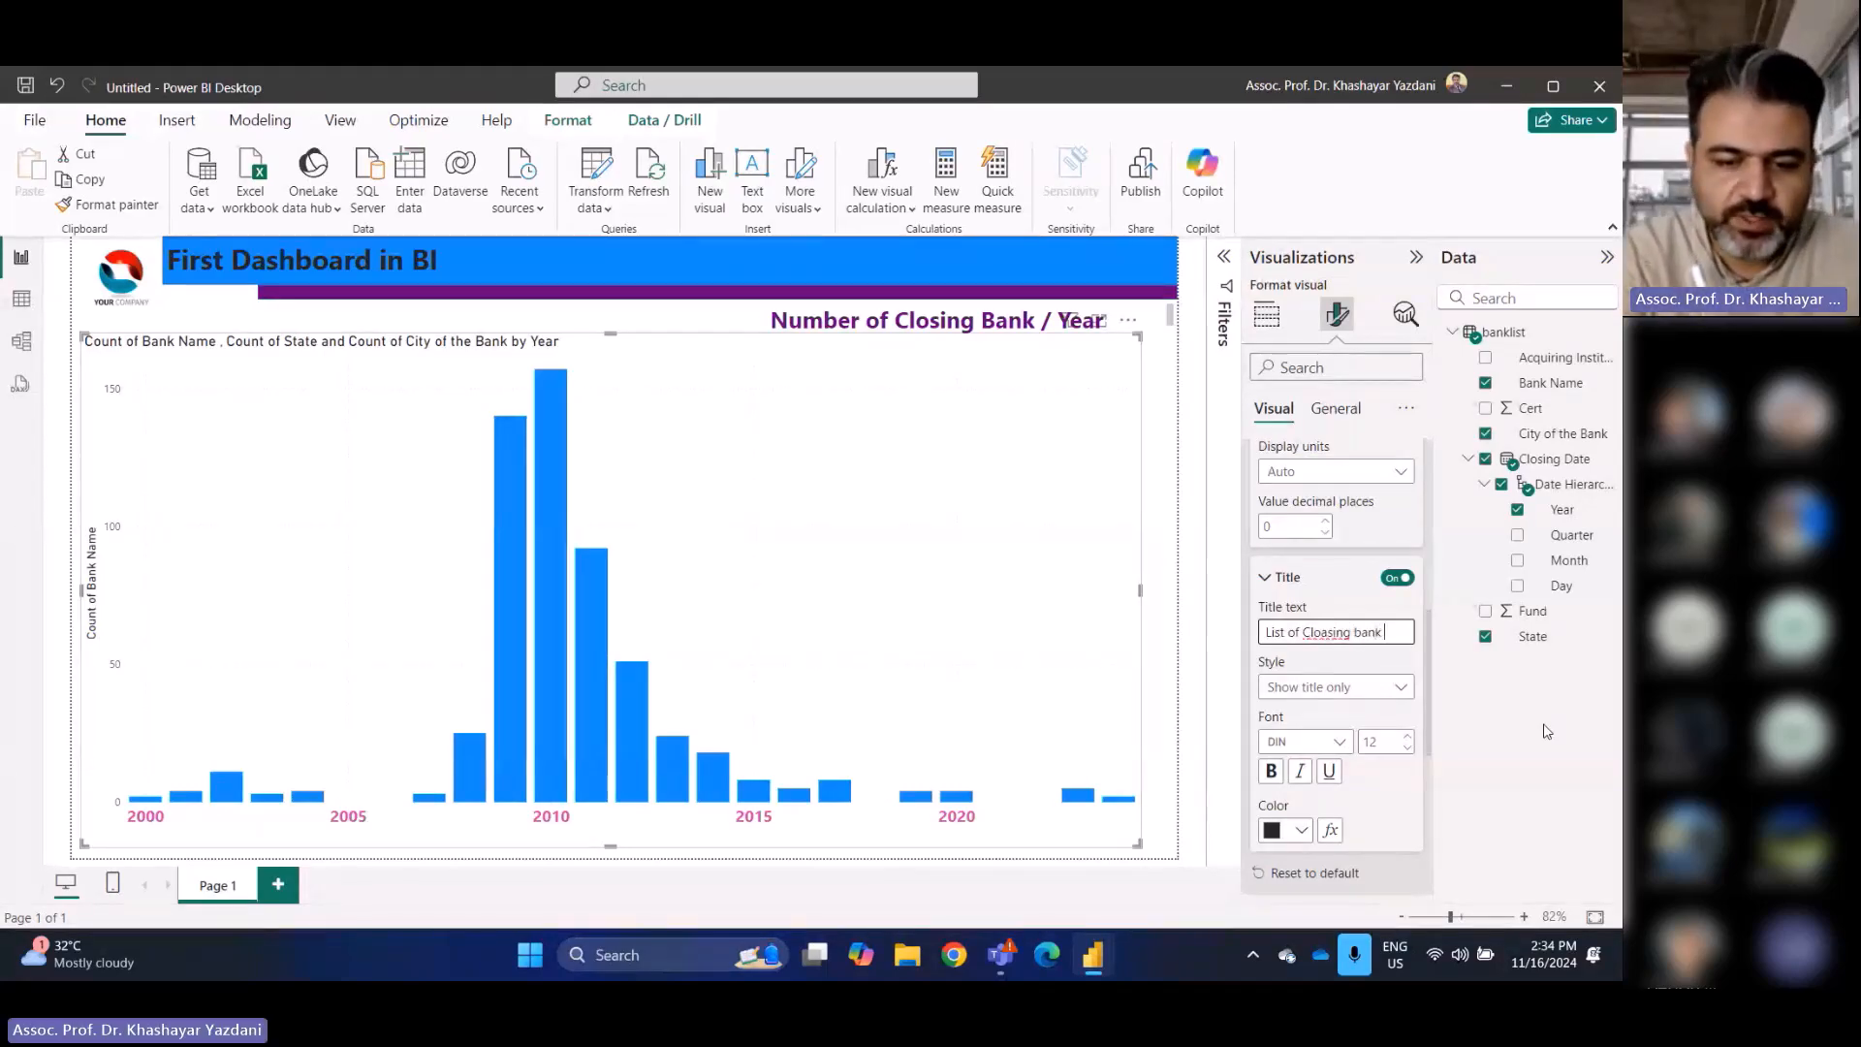
pyautogui.write('/ year')
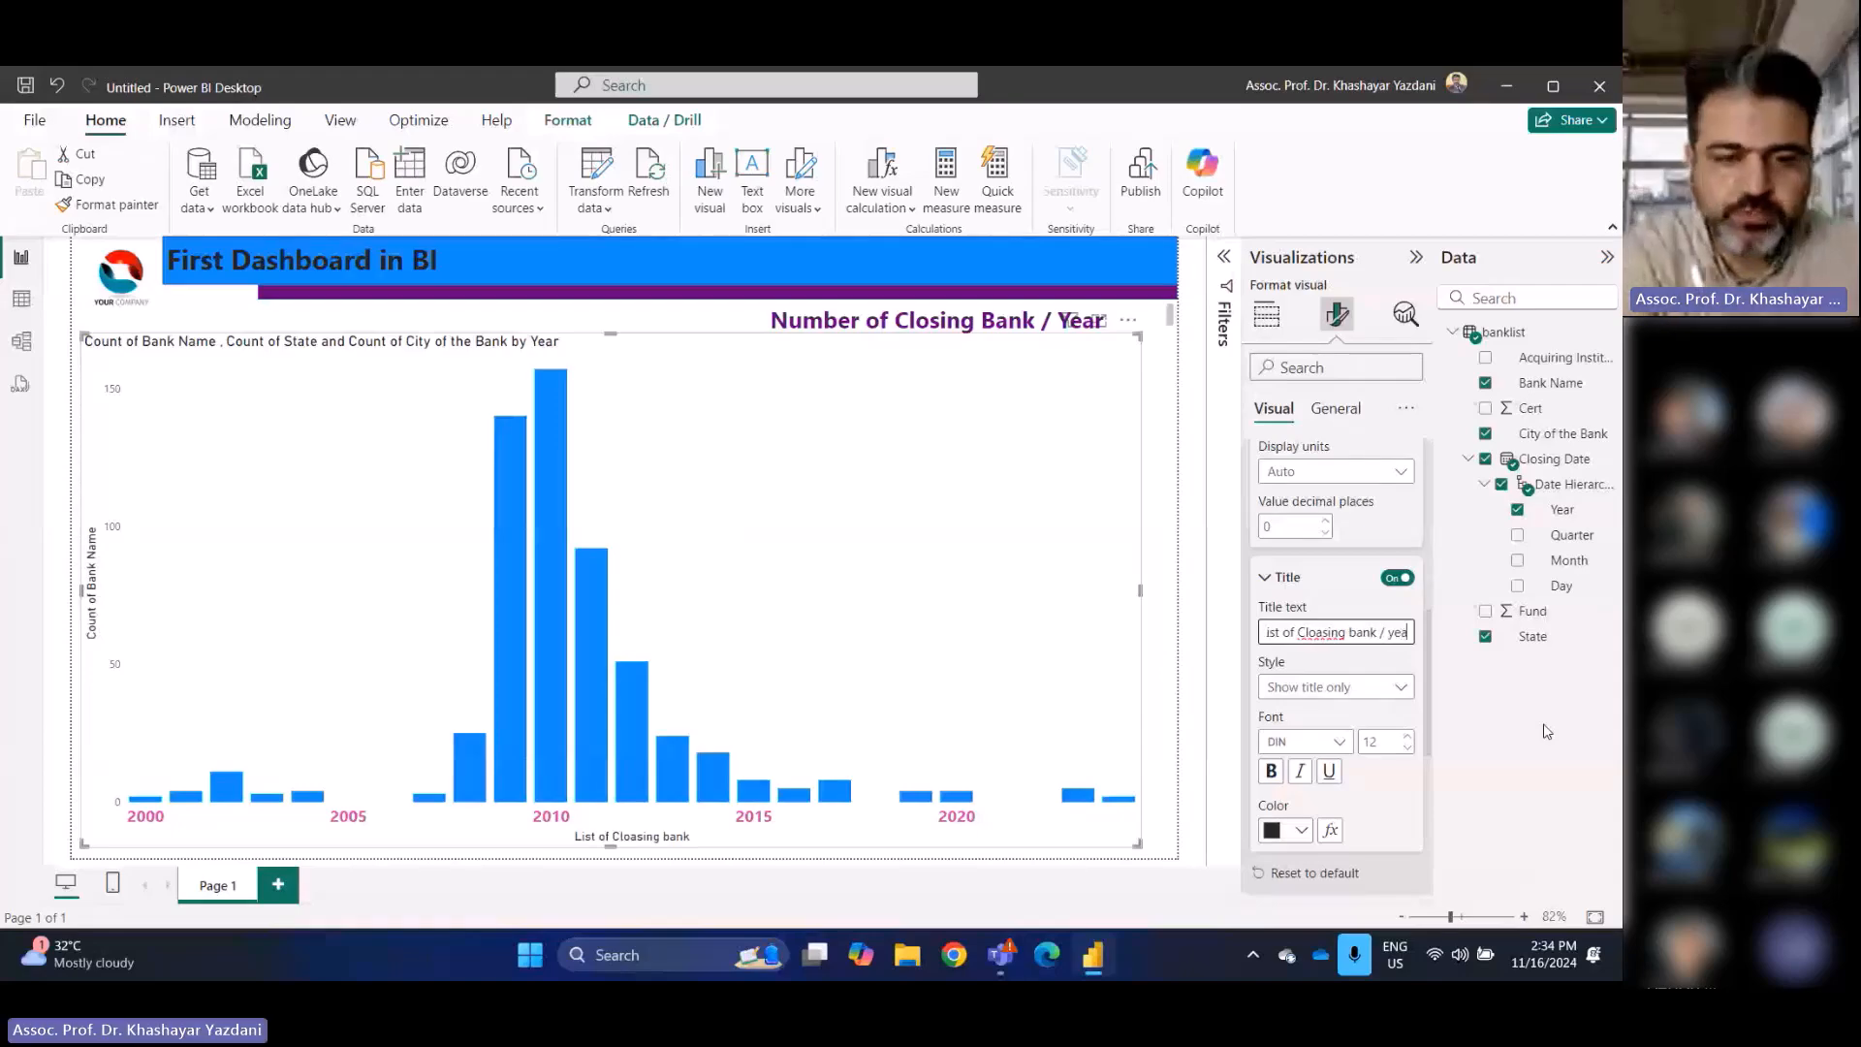
pyautogui.rightClick(1325, 633)
pyautogui.click(1323, 635)
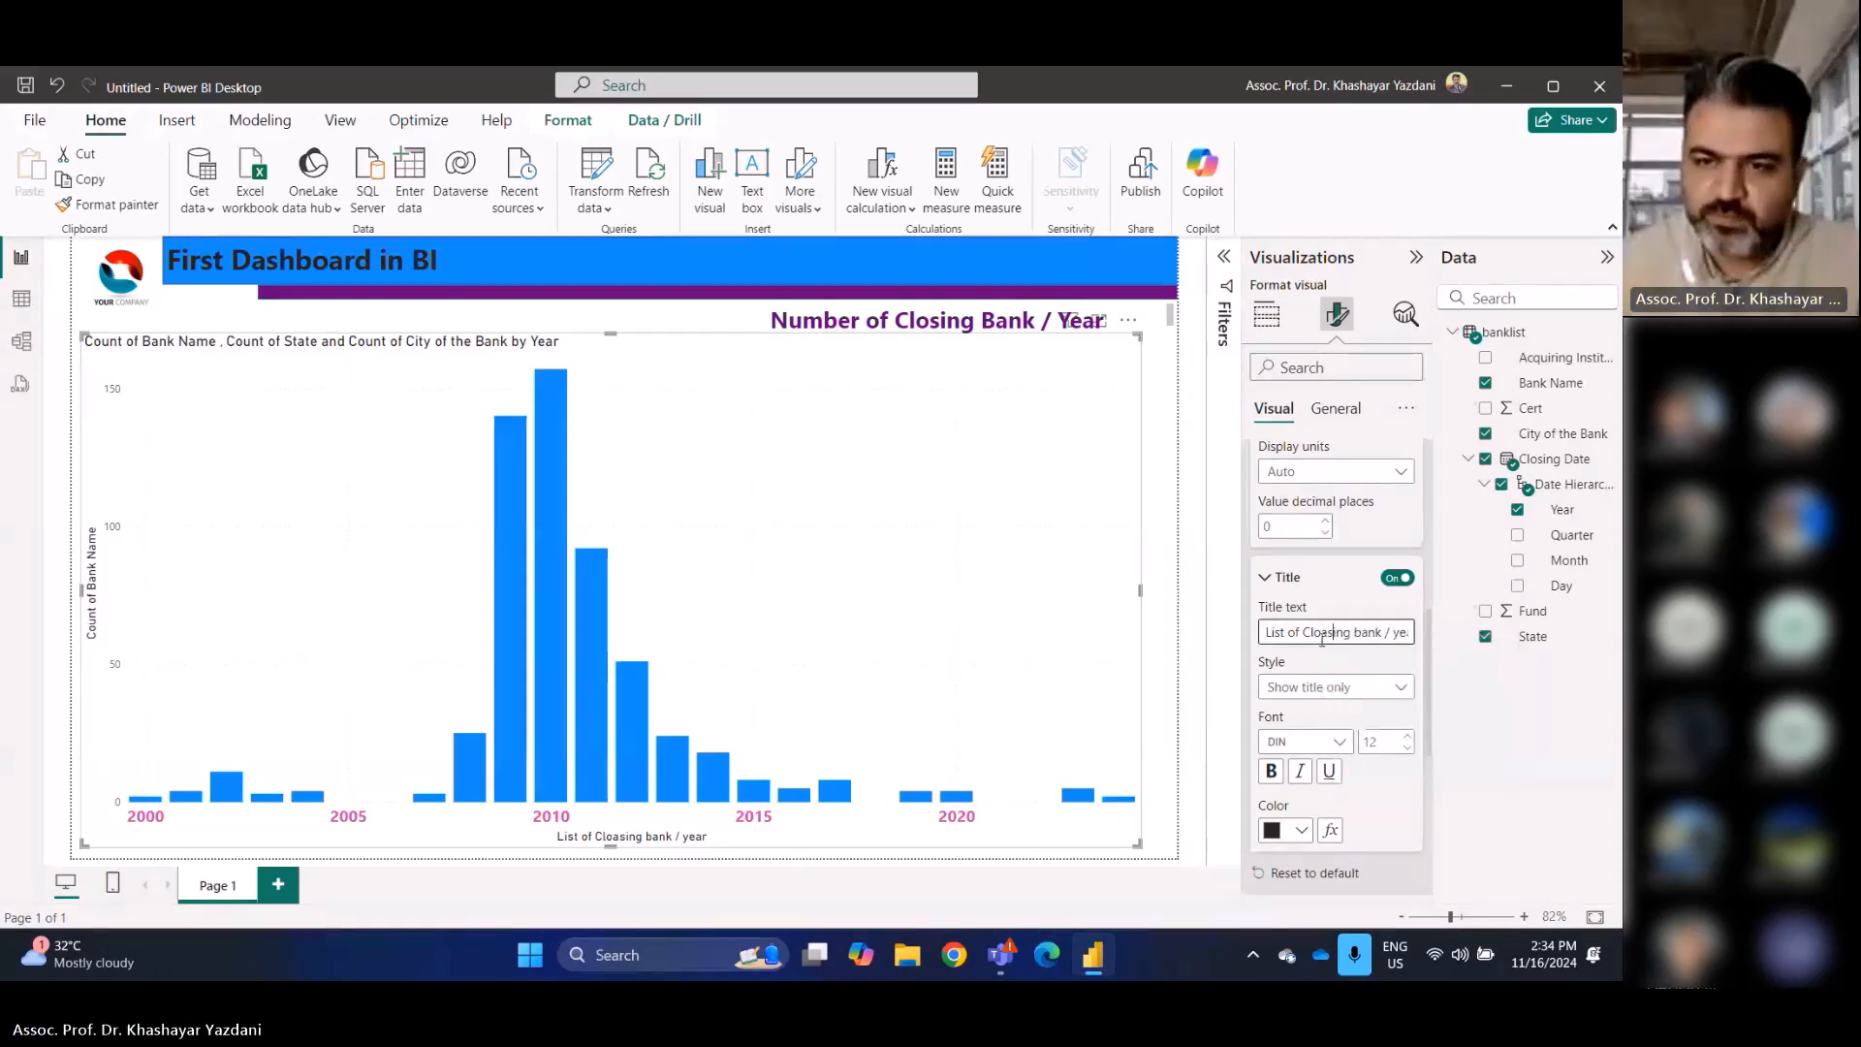
# Keep the X-axis title style at Show title only and make the title size 15, bold, italic and purple
pyautogui.click(1286, 691)
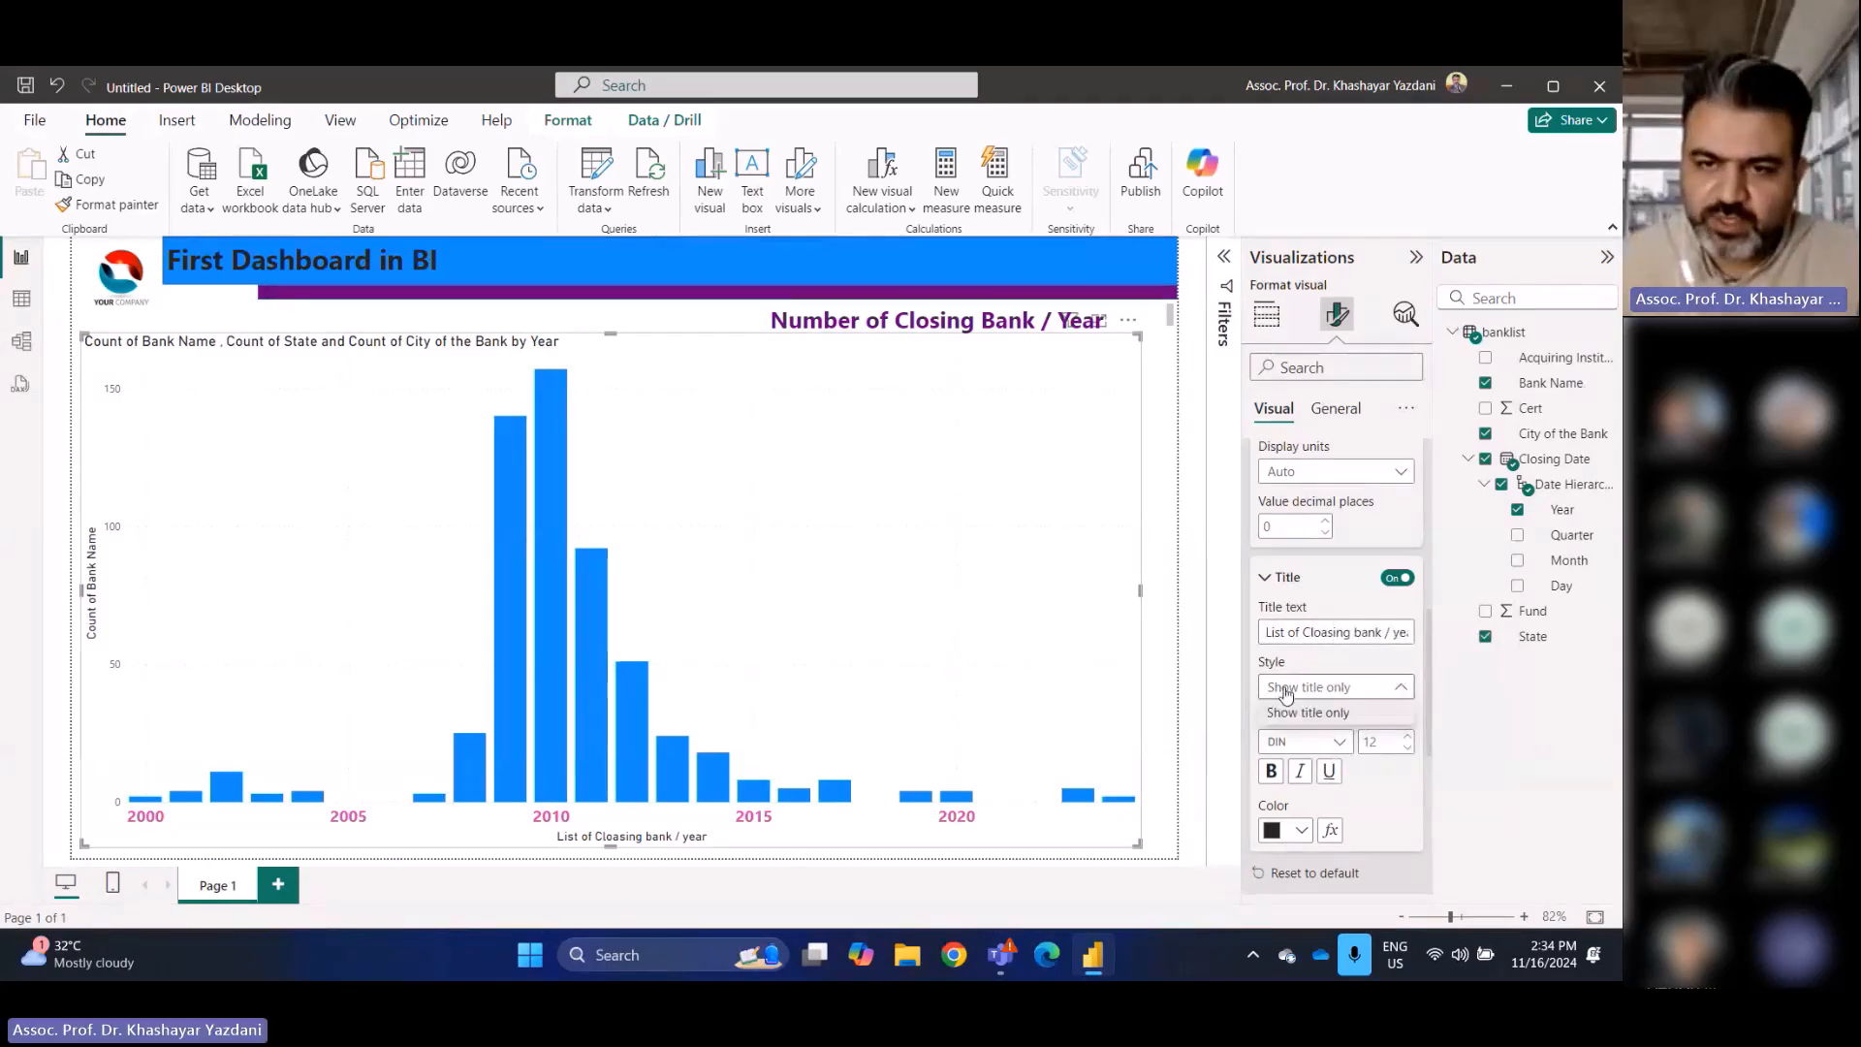
pyautogui.click(1288, 712)
pyautogui.click(1407, 736)
pyautogui.click(1407, 737)
pyautogui.click(1407, 737)
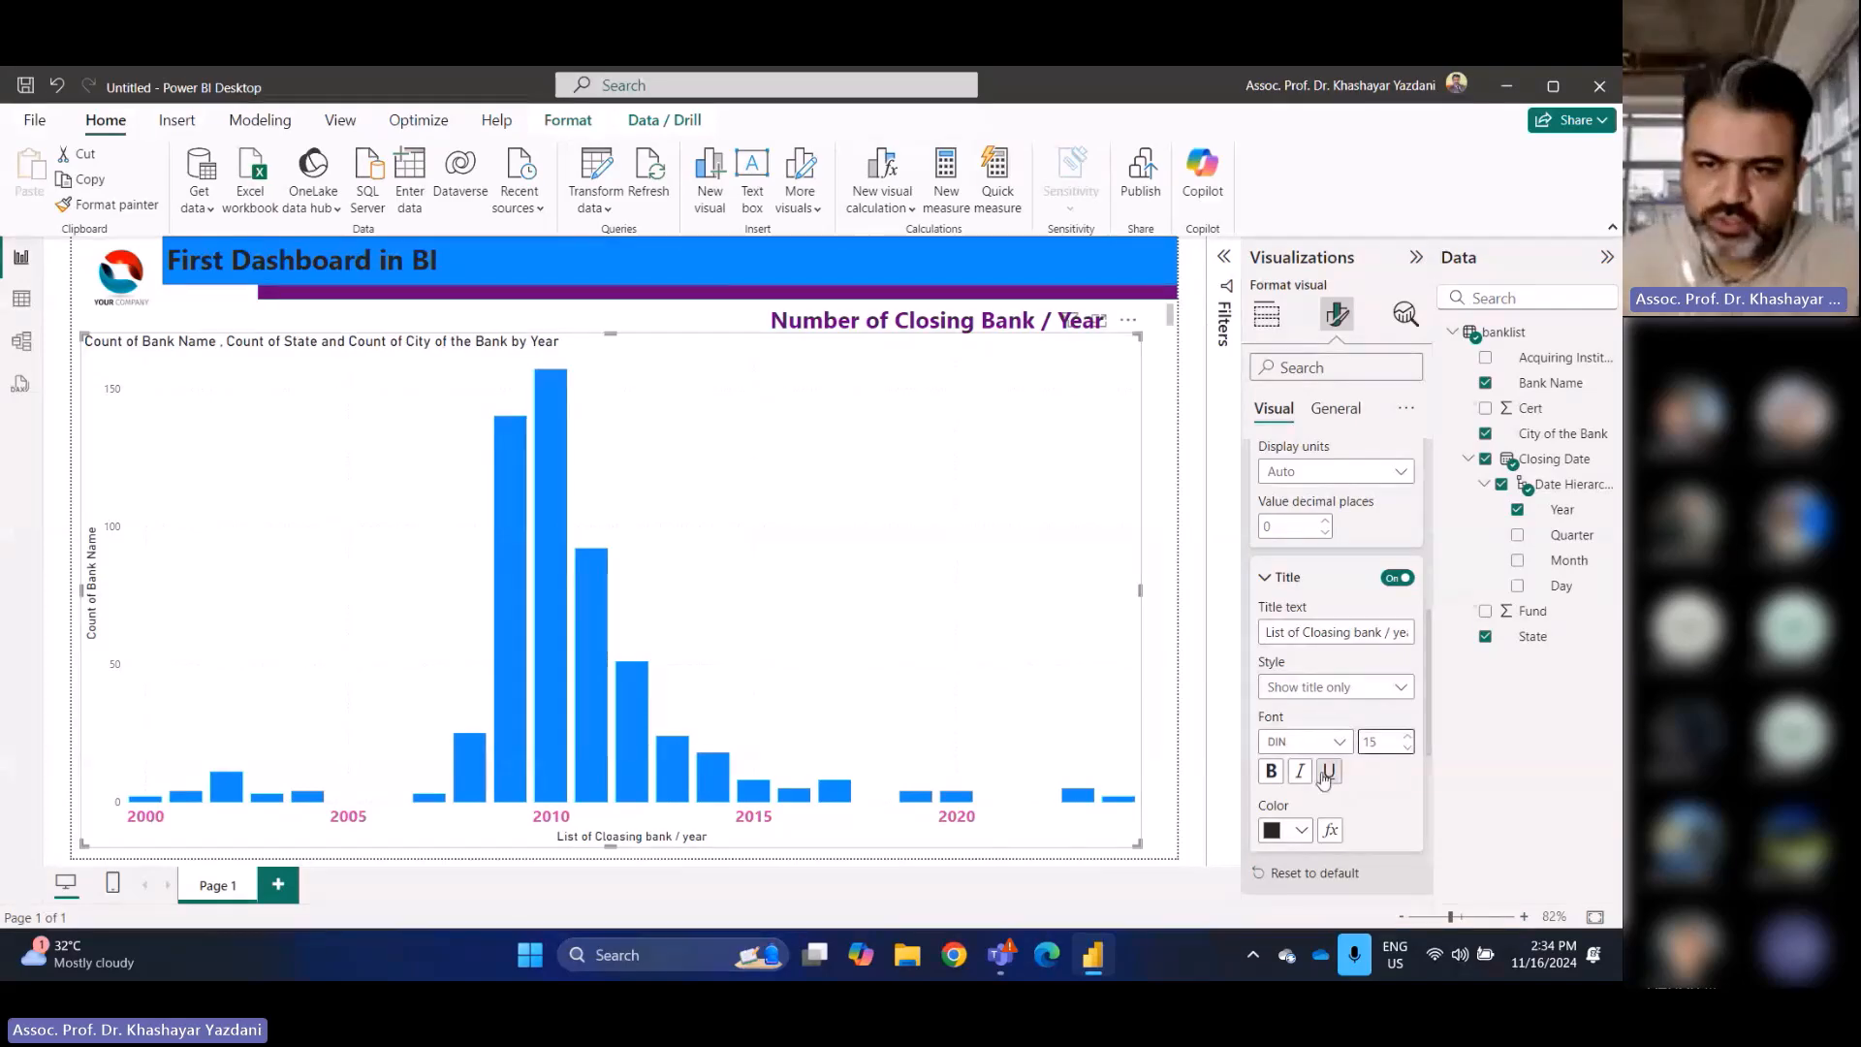
pyautogui.click(1271, 770)
pyautogui.click(1300, 776)
pyautogui.click(1300, 832)
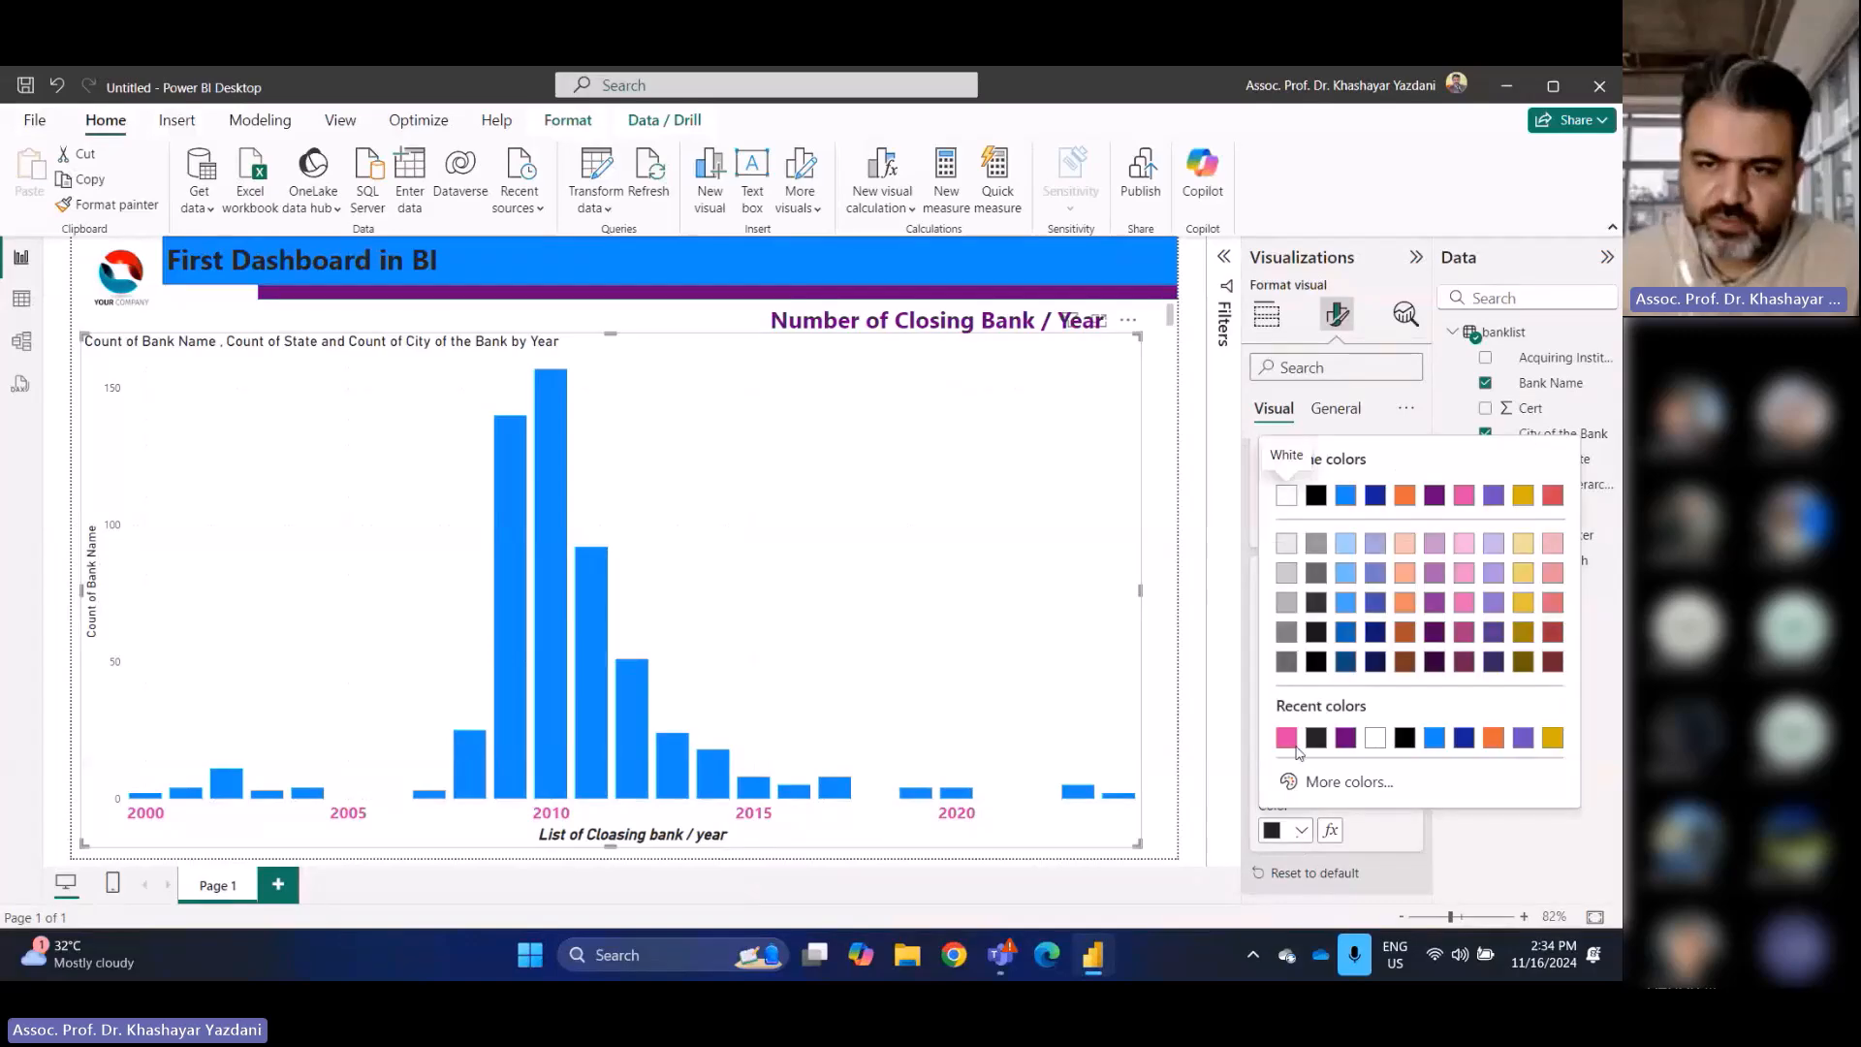
pyautogui.click(1288, 739)
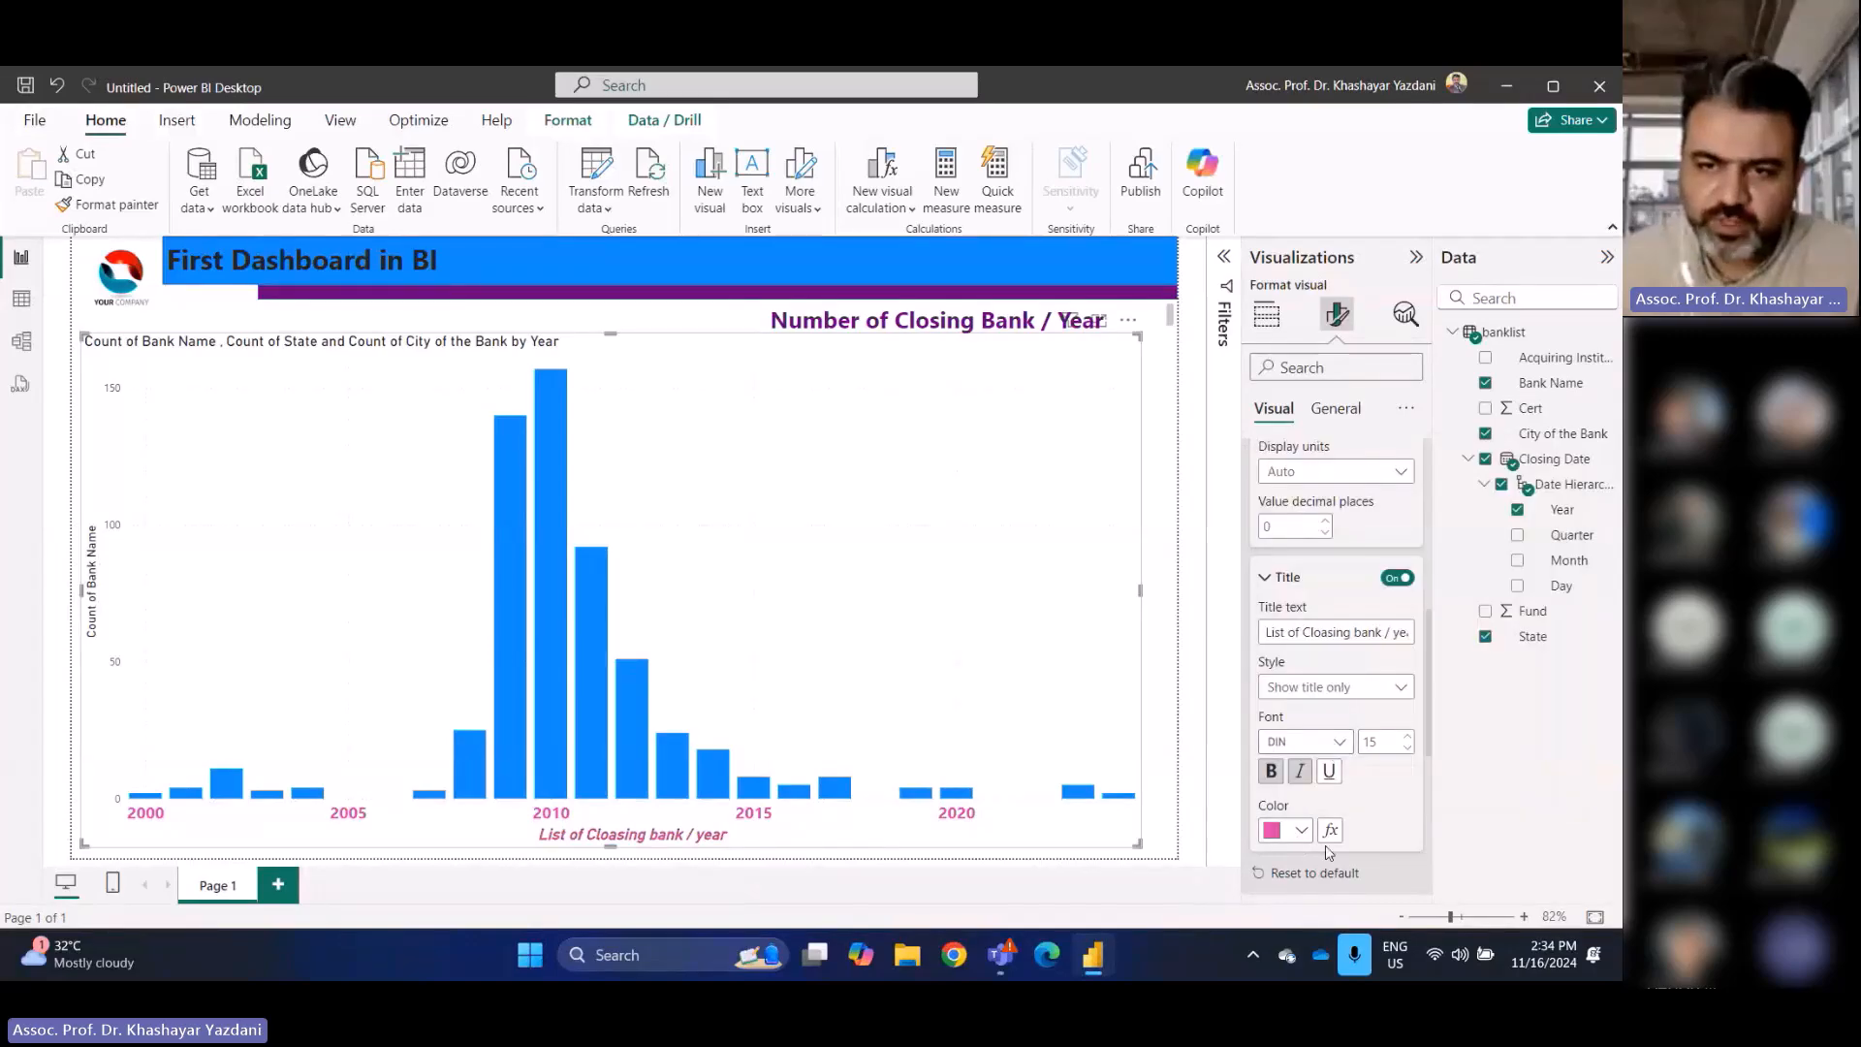
pyautogui.click(1301, 832)
pyautogui.click(1363, 749)
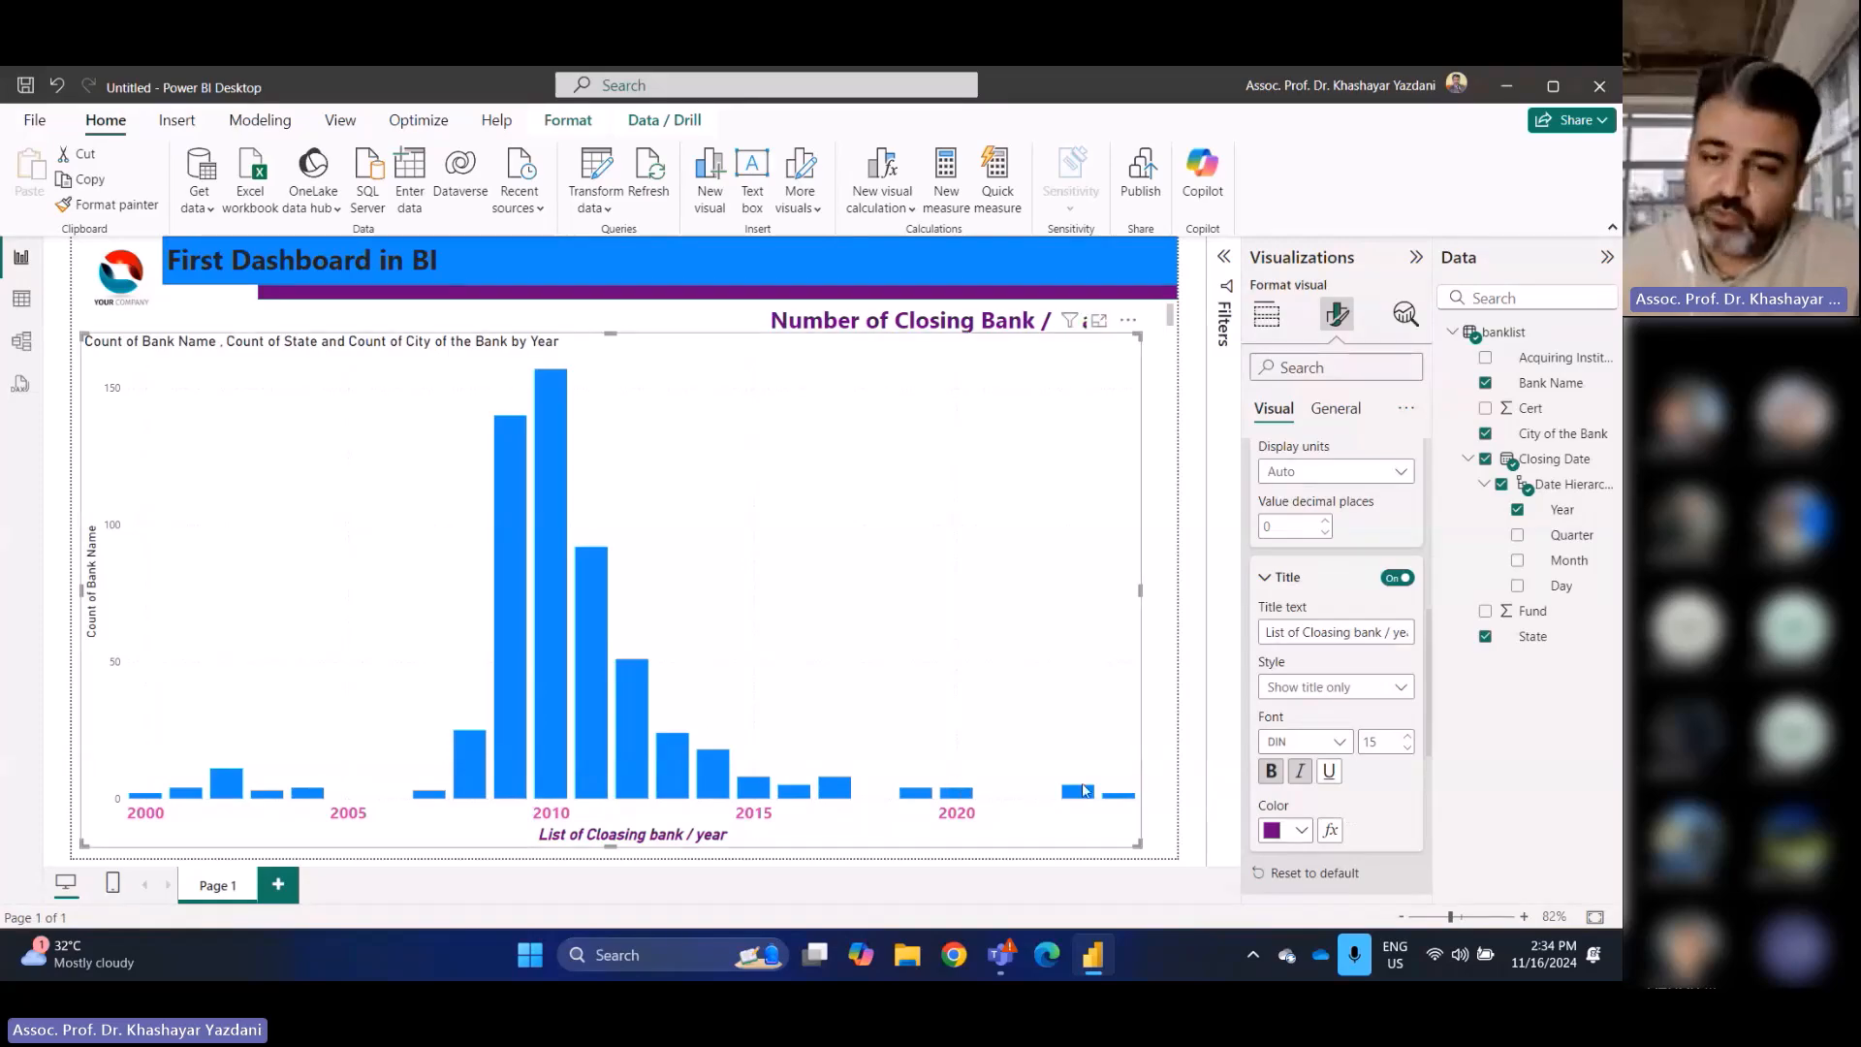
# Reset all of the column chart's X-axis formatting to default
pyautogui.scroll(1, 1354, 781)
pyautogui.scroll(-3, 1354, 781)
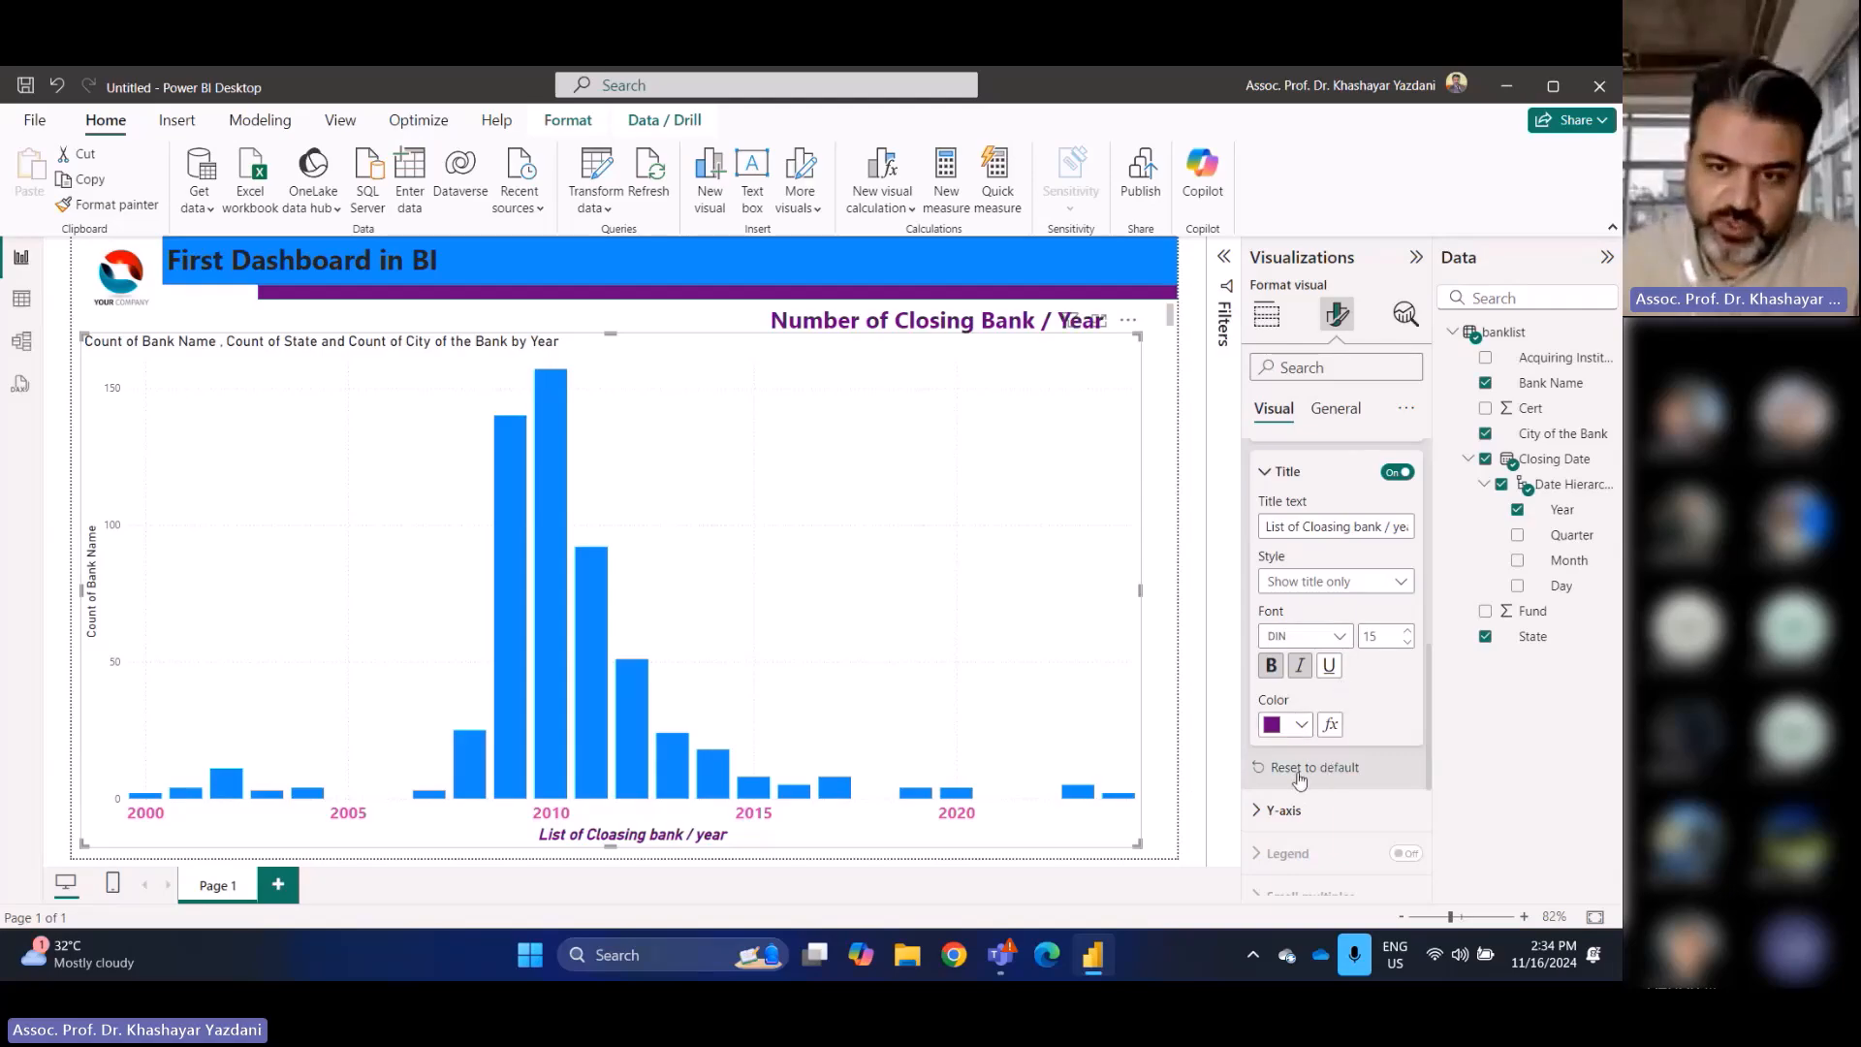
pyautogui.click(1343, 768)
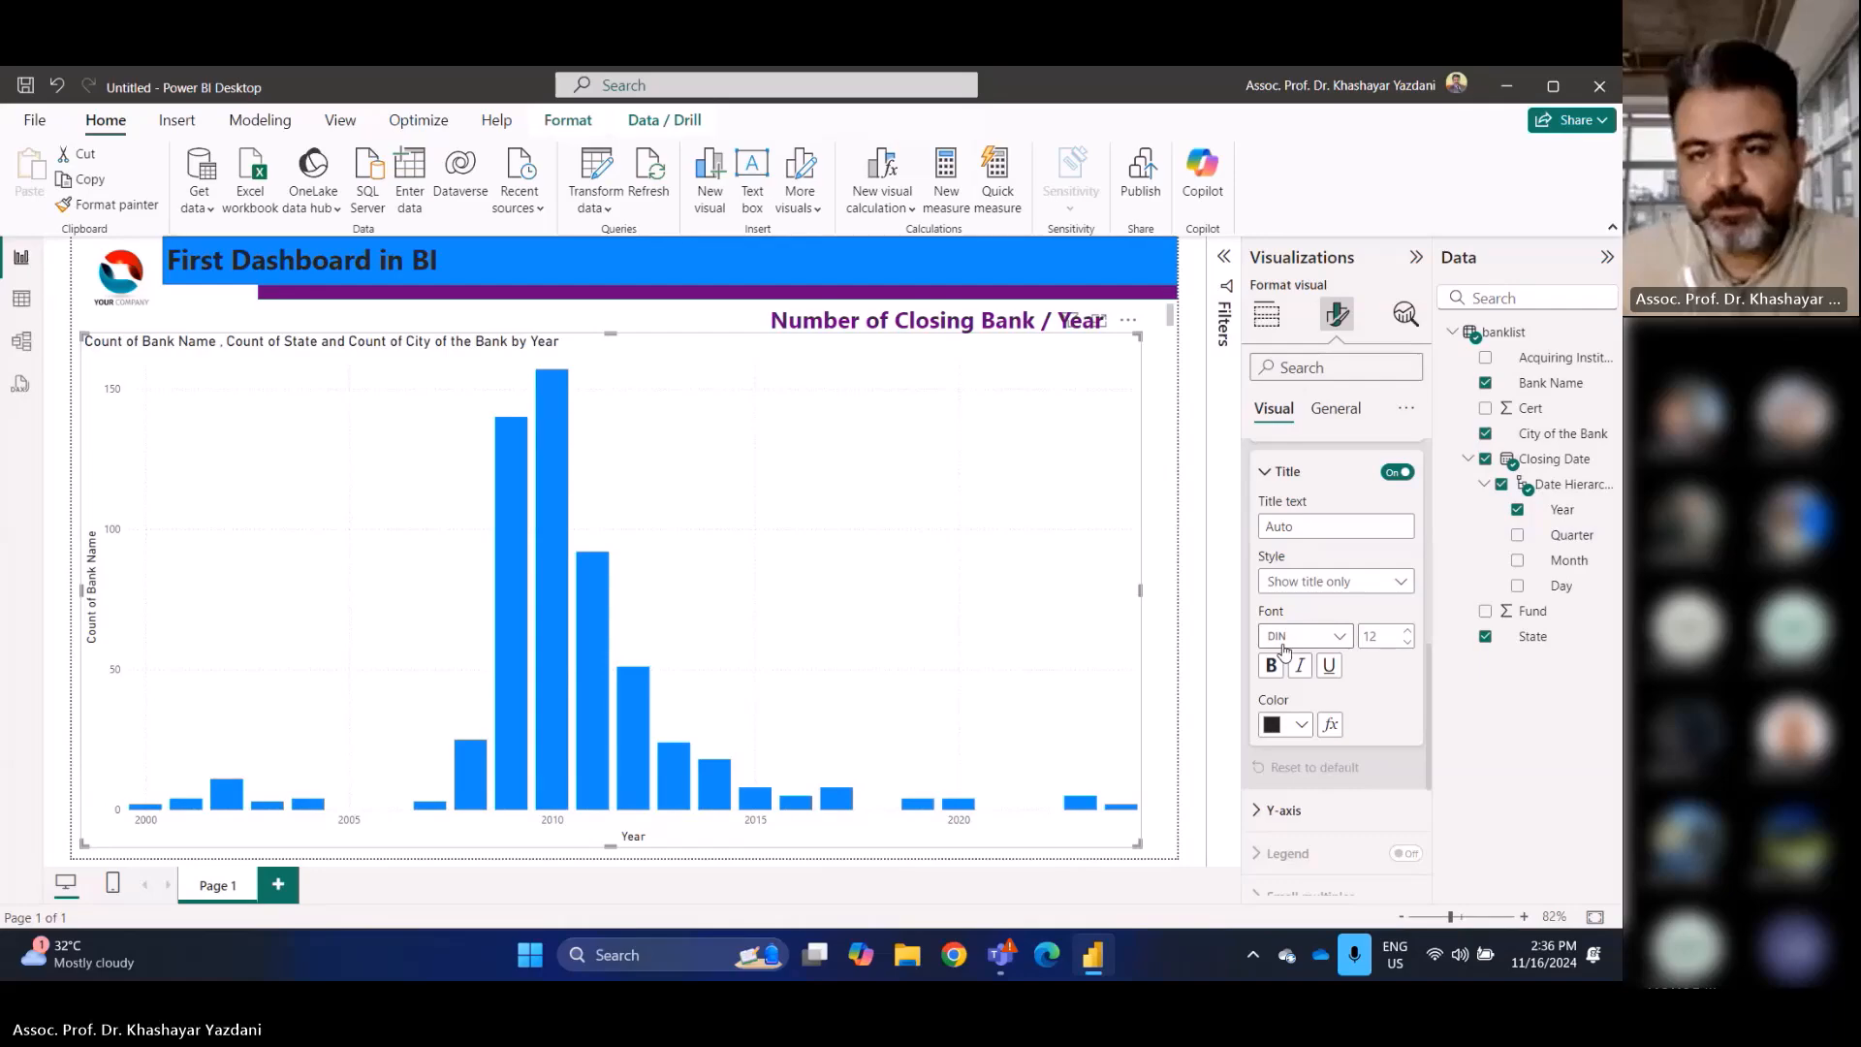
# Examine the column chart's Y-axis range, values and title formatting options
pyautogui.scroll(4, 1284, 727)
pyautogui.scroll(2, 1276, 613)
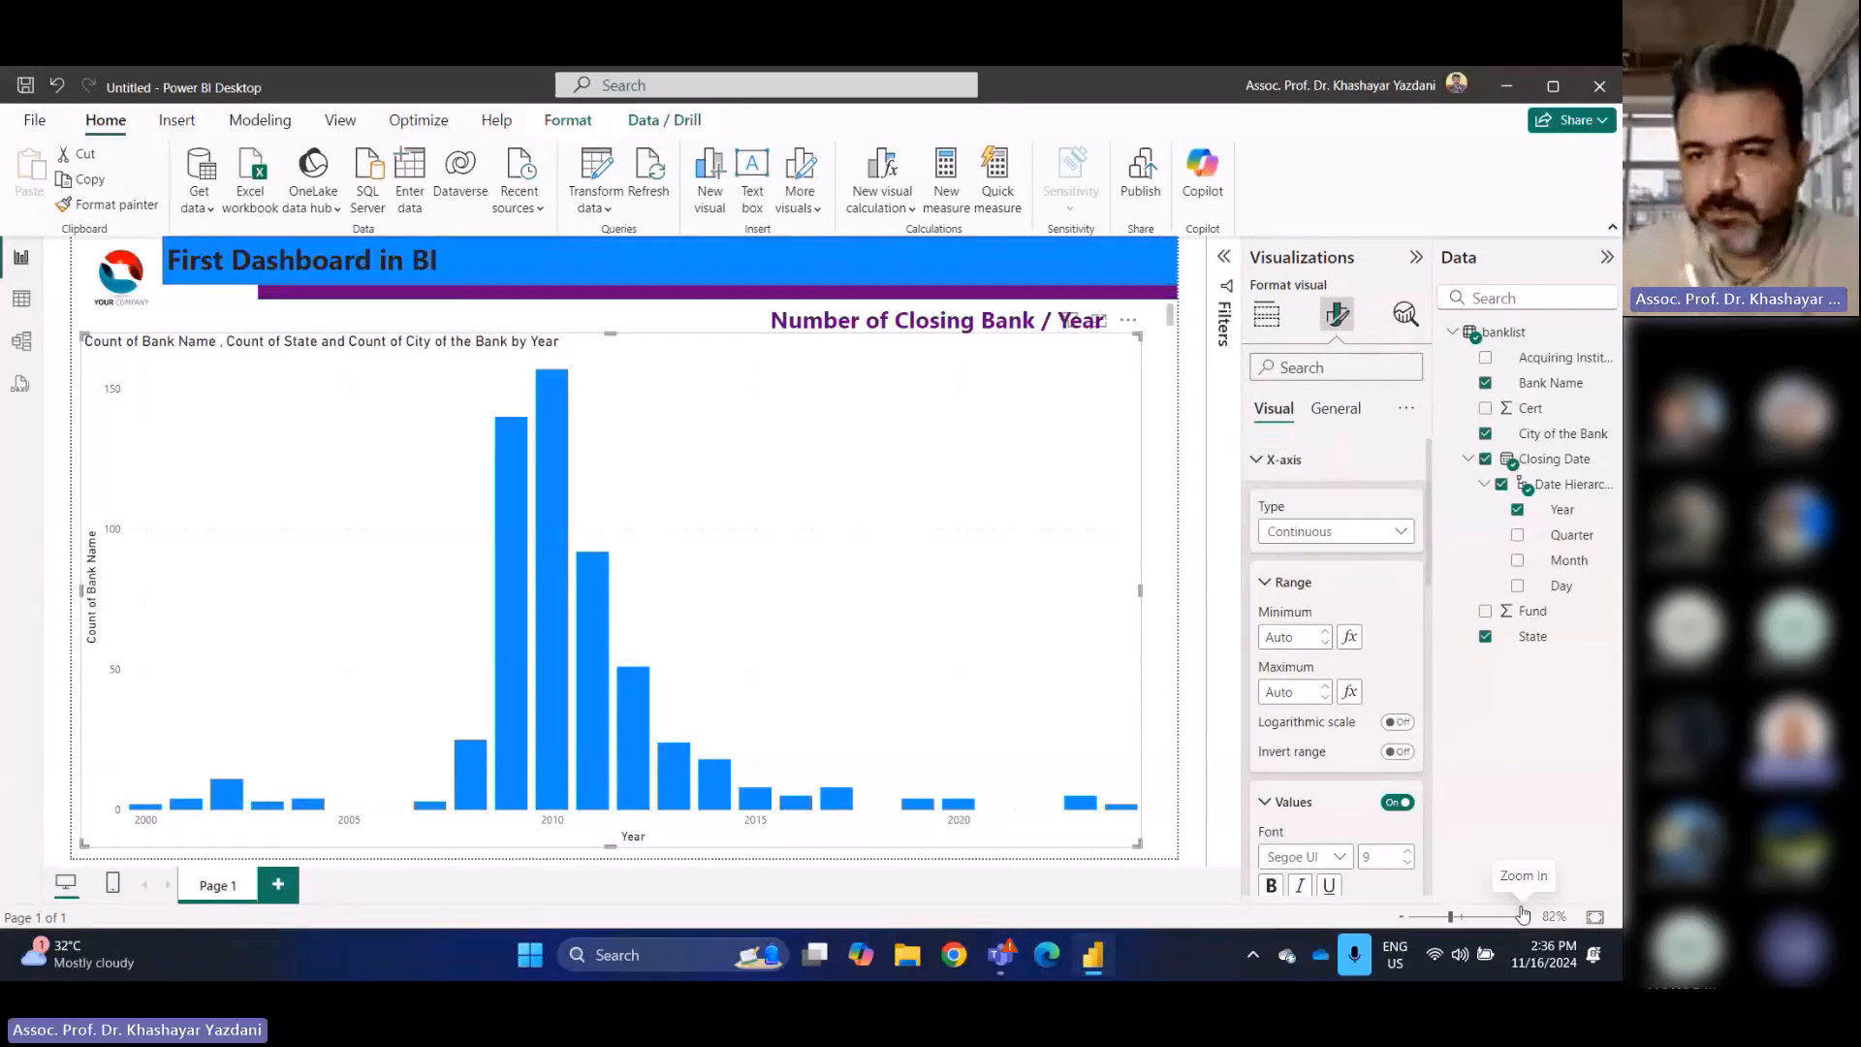
pyautogui.click(1260, 461)
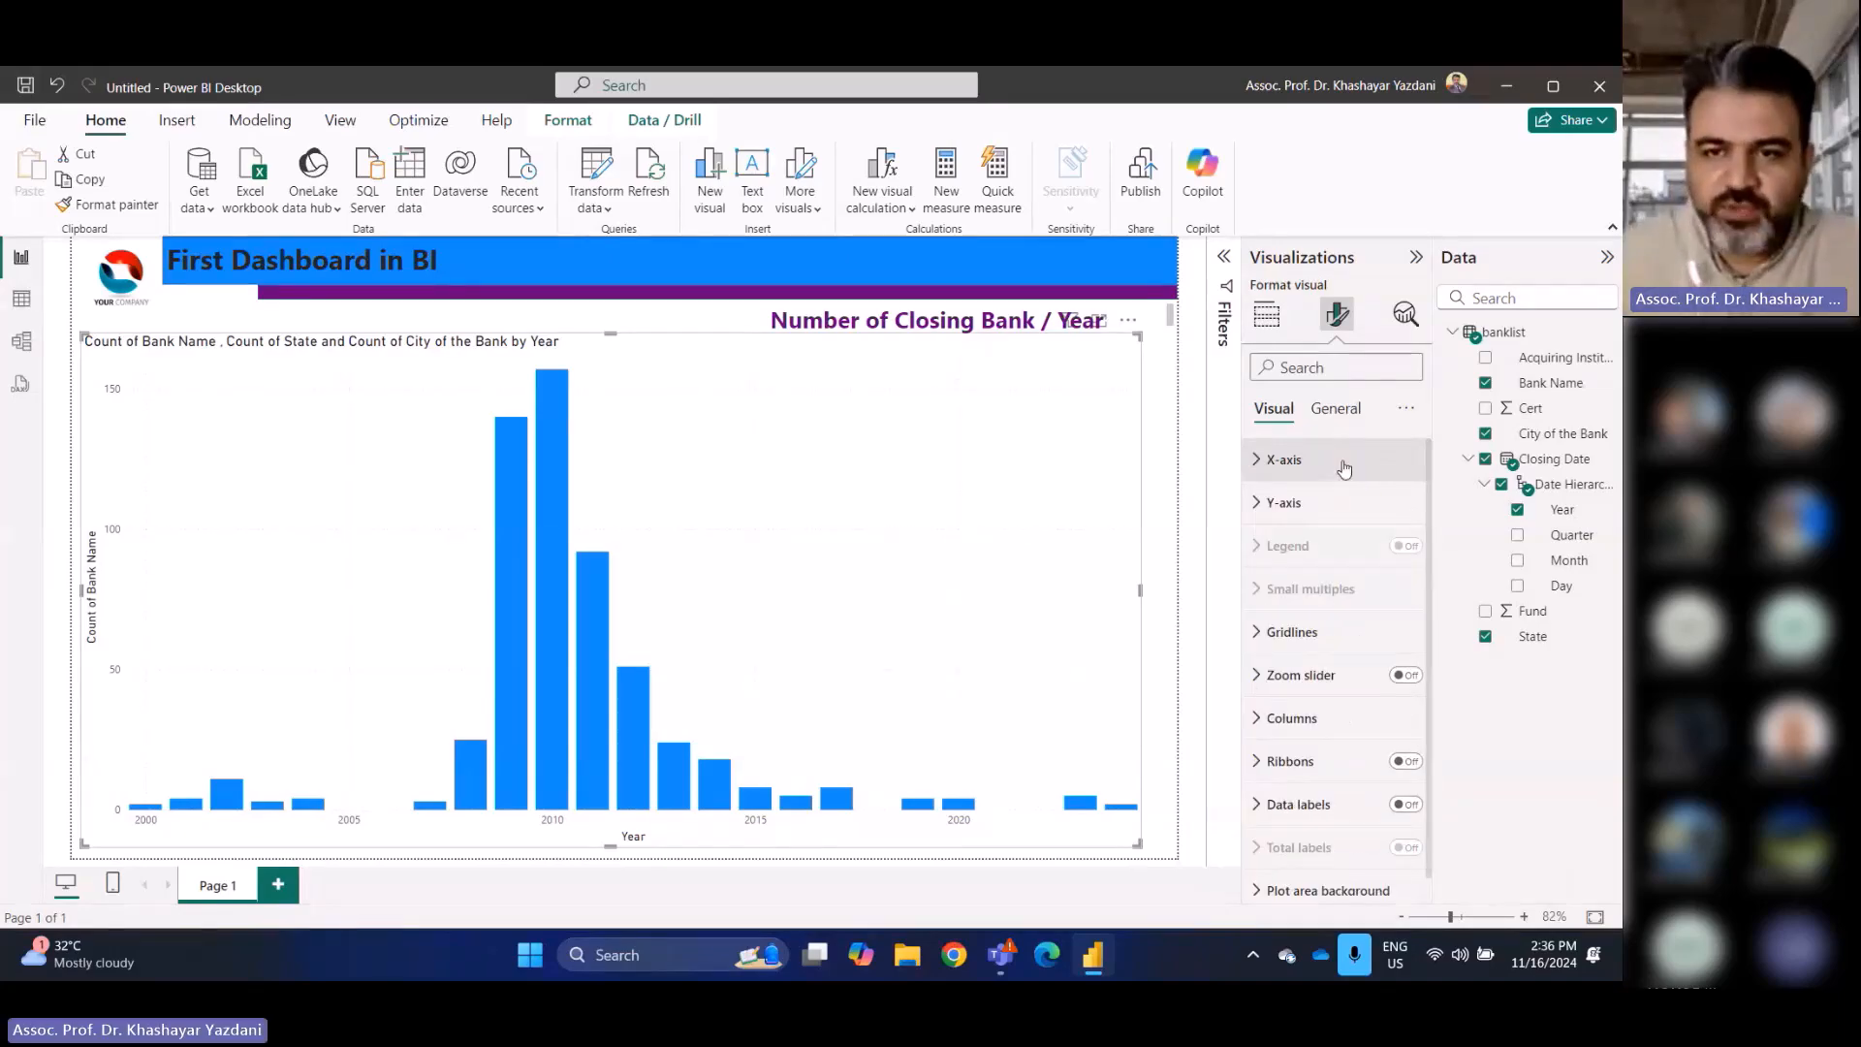
pyautogui.click(1284, 502)
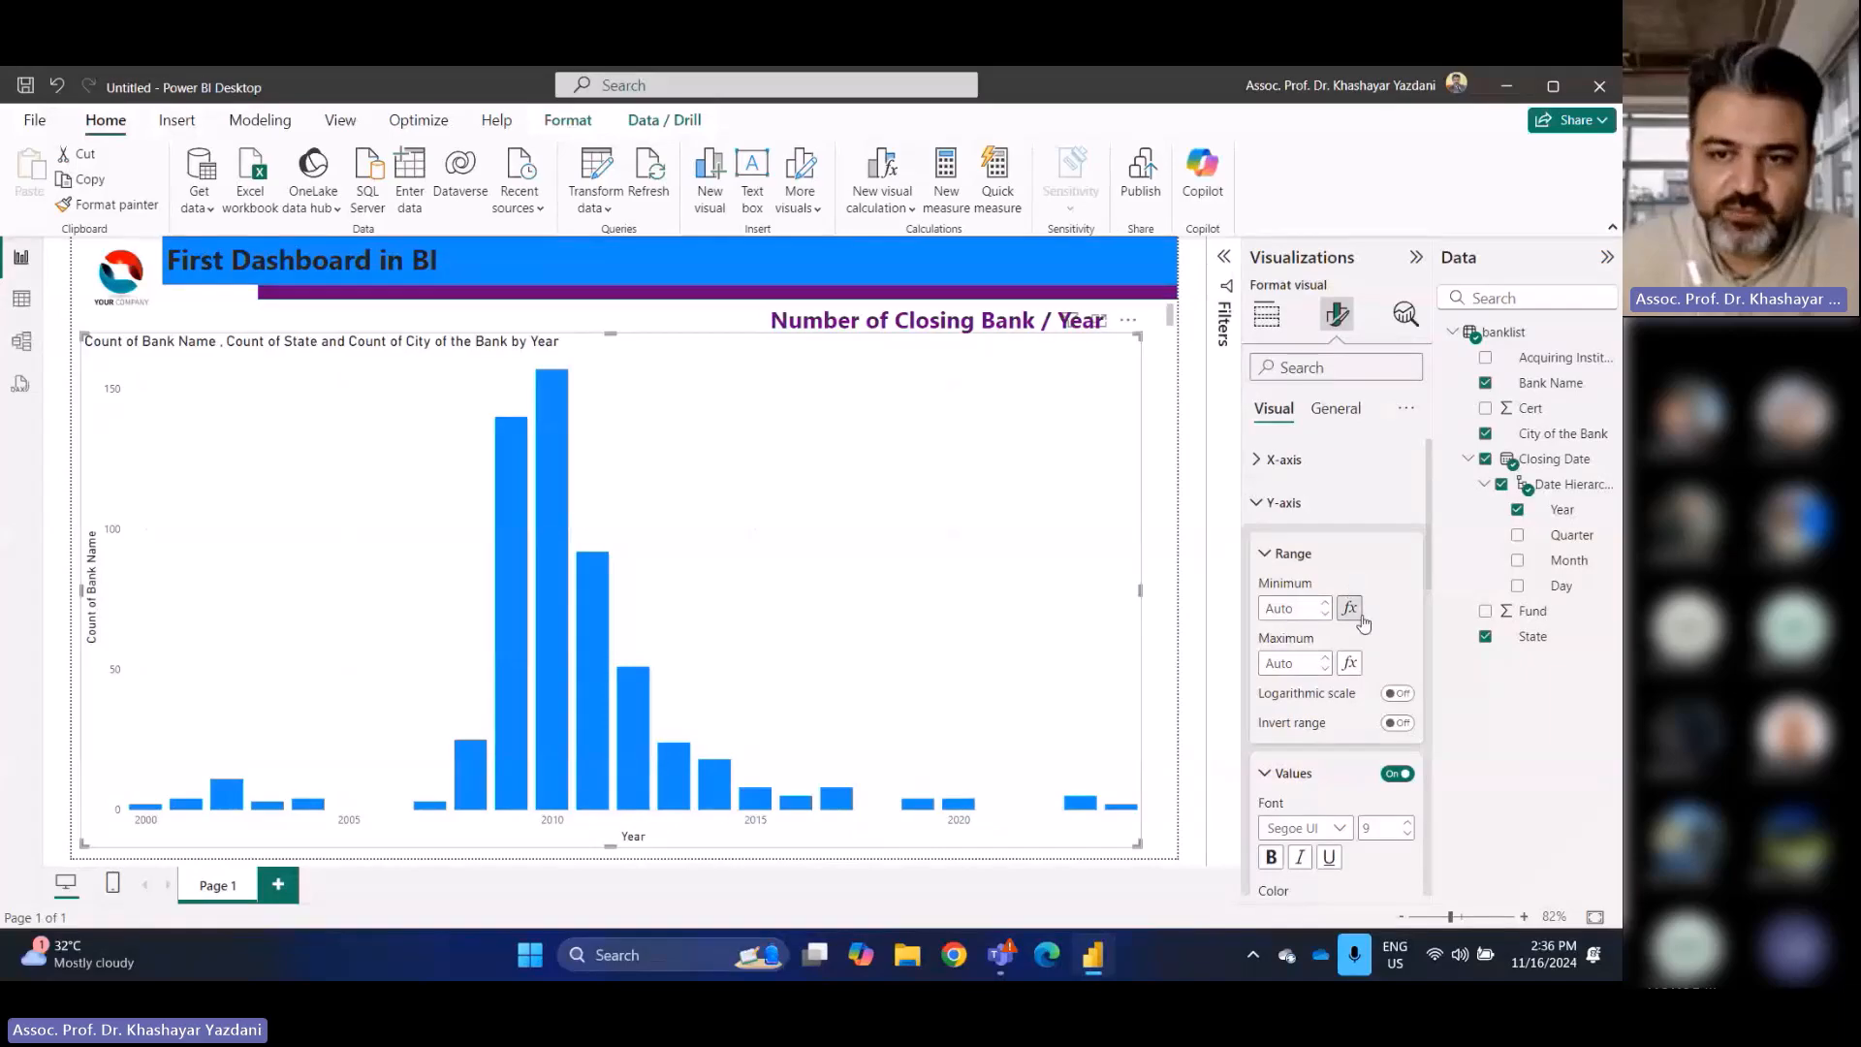
pyautogui.scroll(-5, 1338, 630)
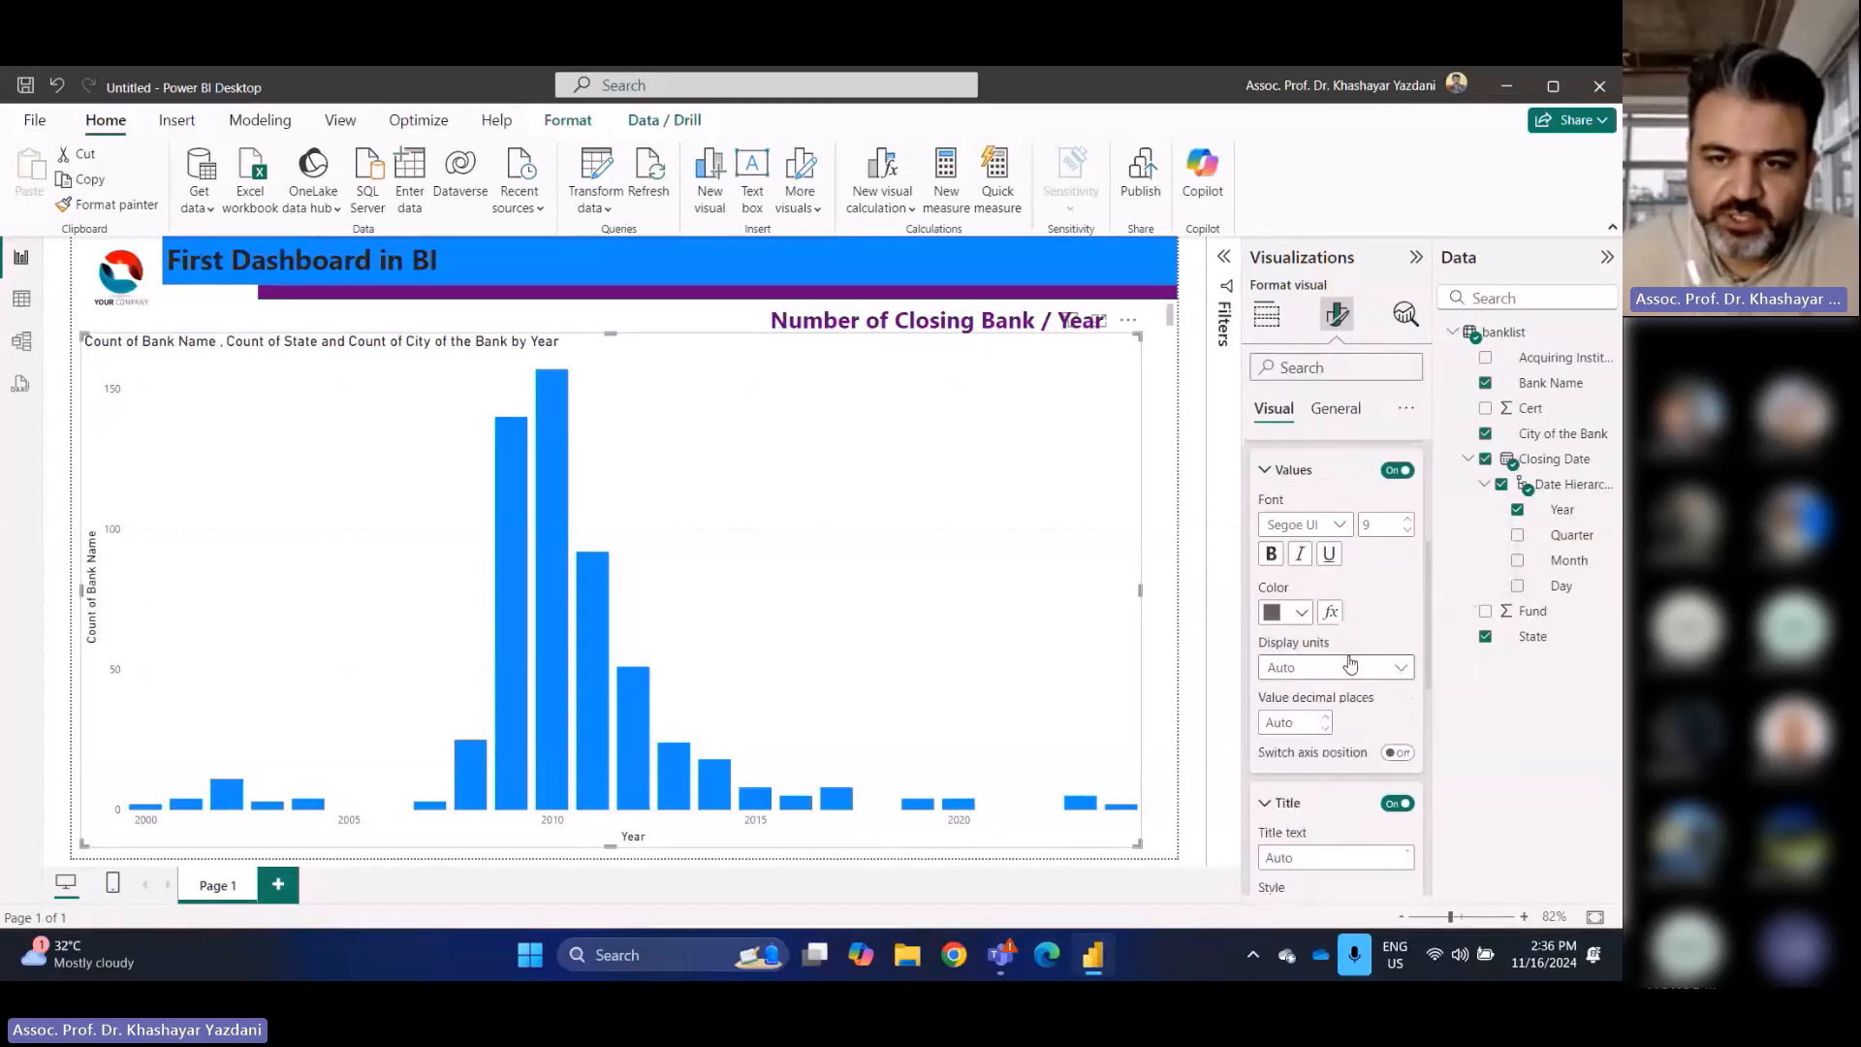
pyautogui.scroll(-3, 1354, 676)
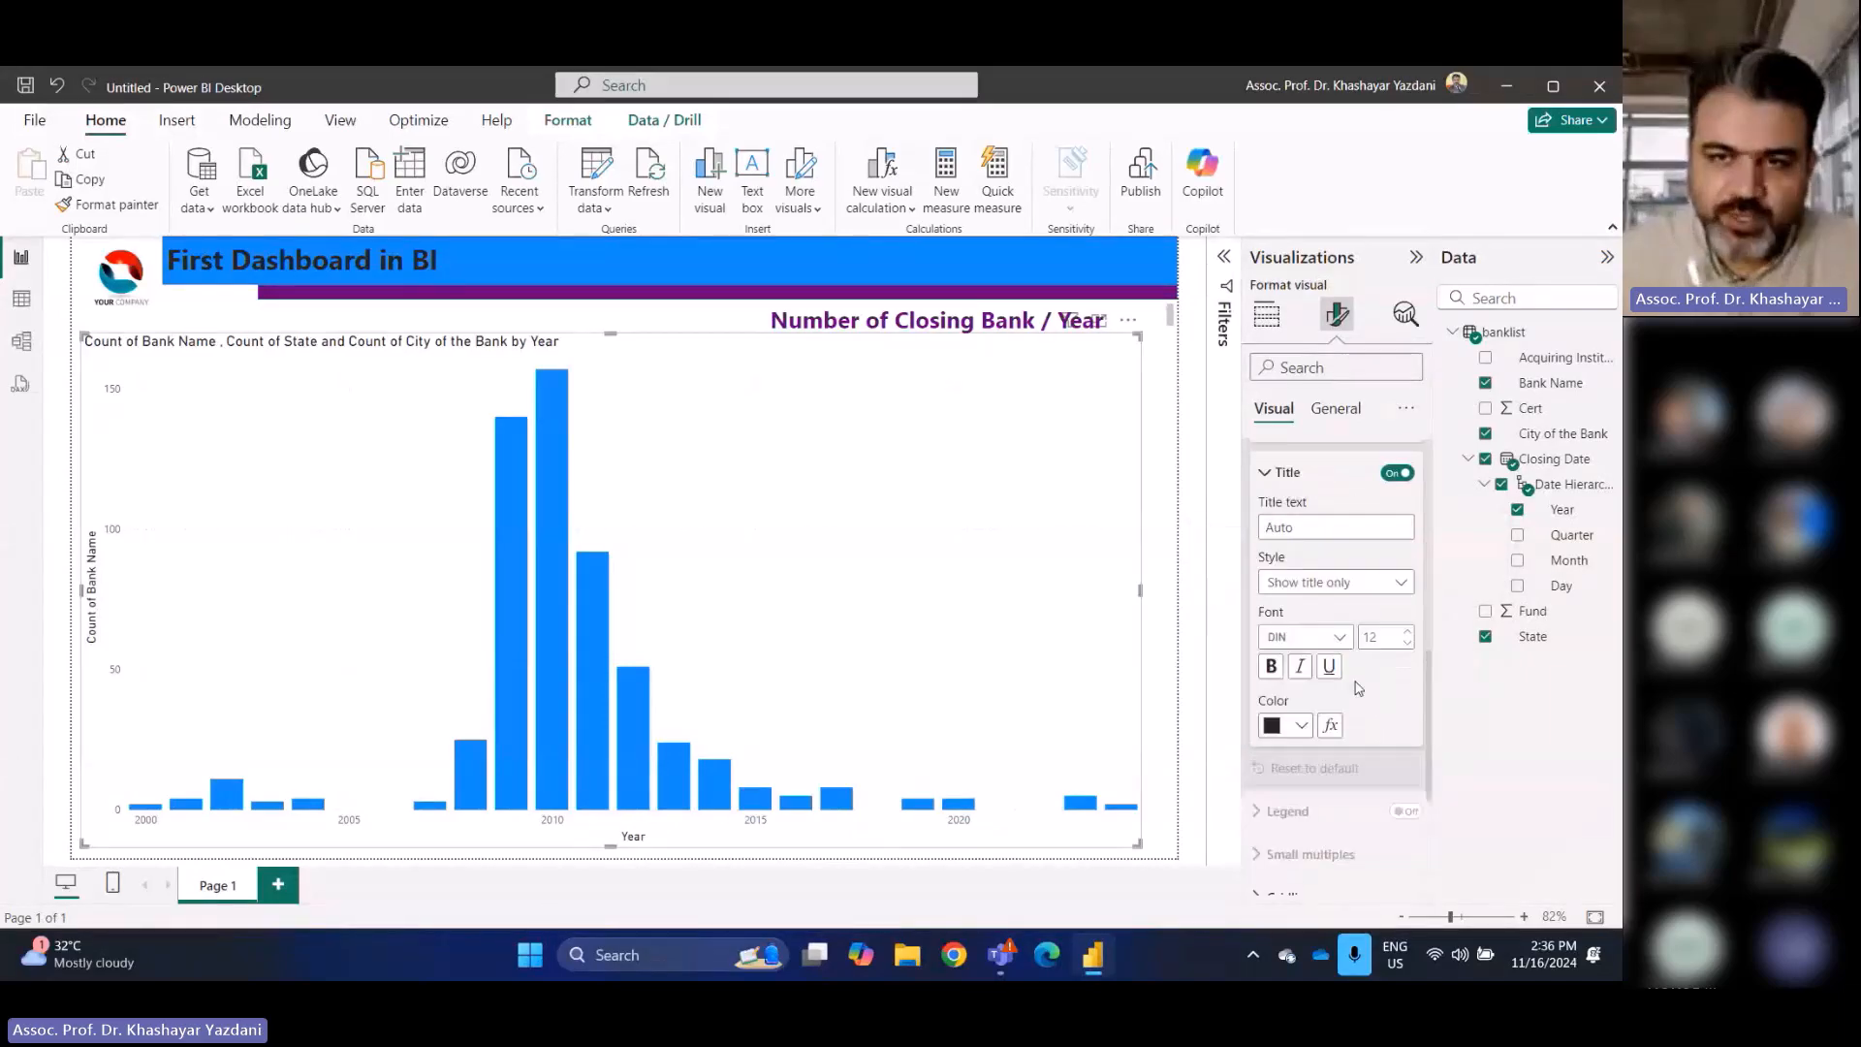
pyautogui.scroll(4, 1347, 678)
pyautogui.scroll(3, 1340, 673)
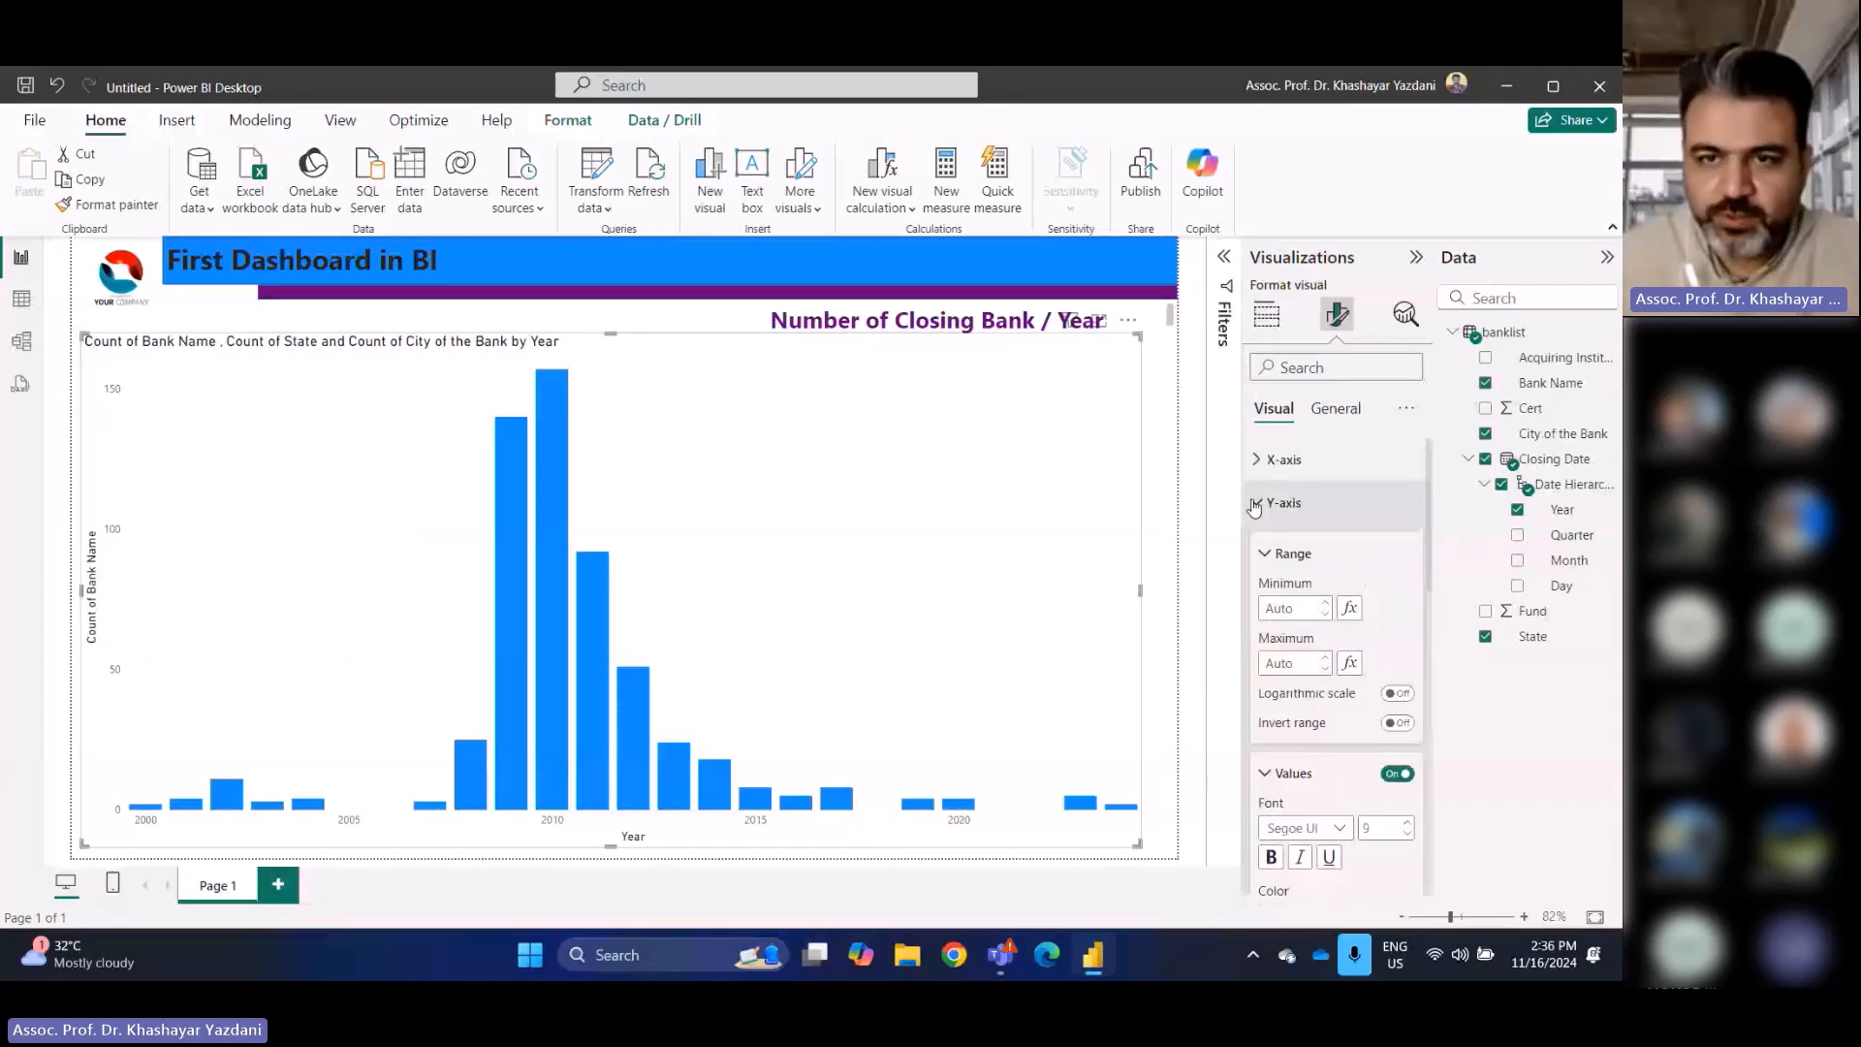
pyautogui.click(1264, 502)
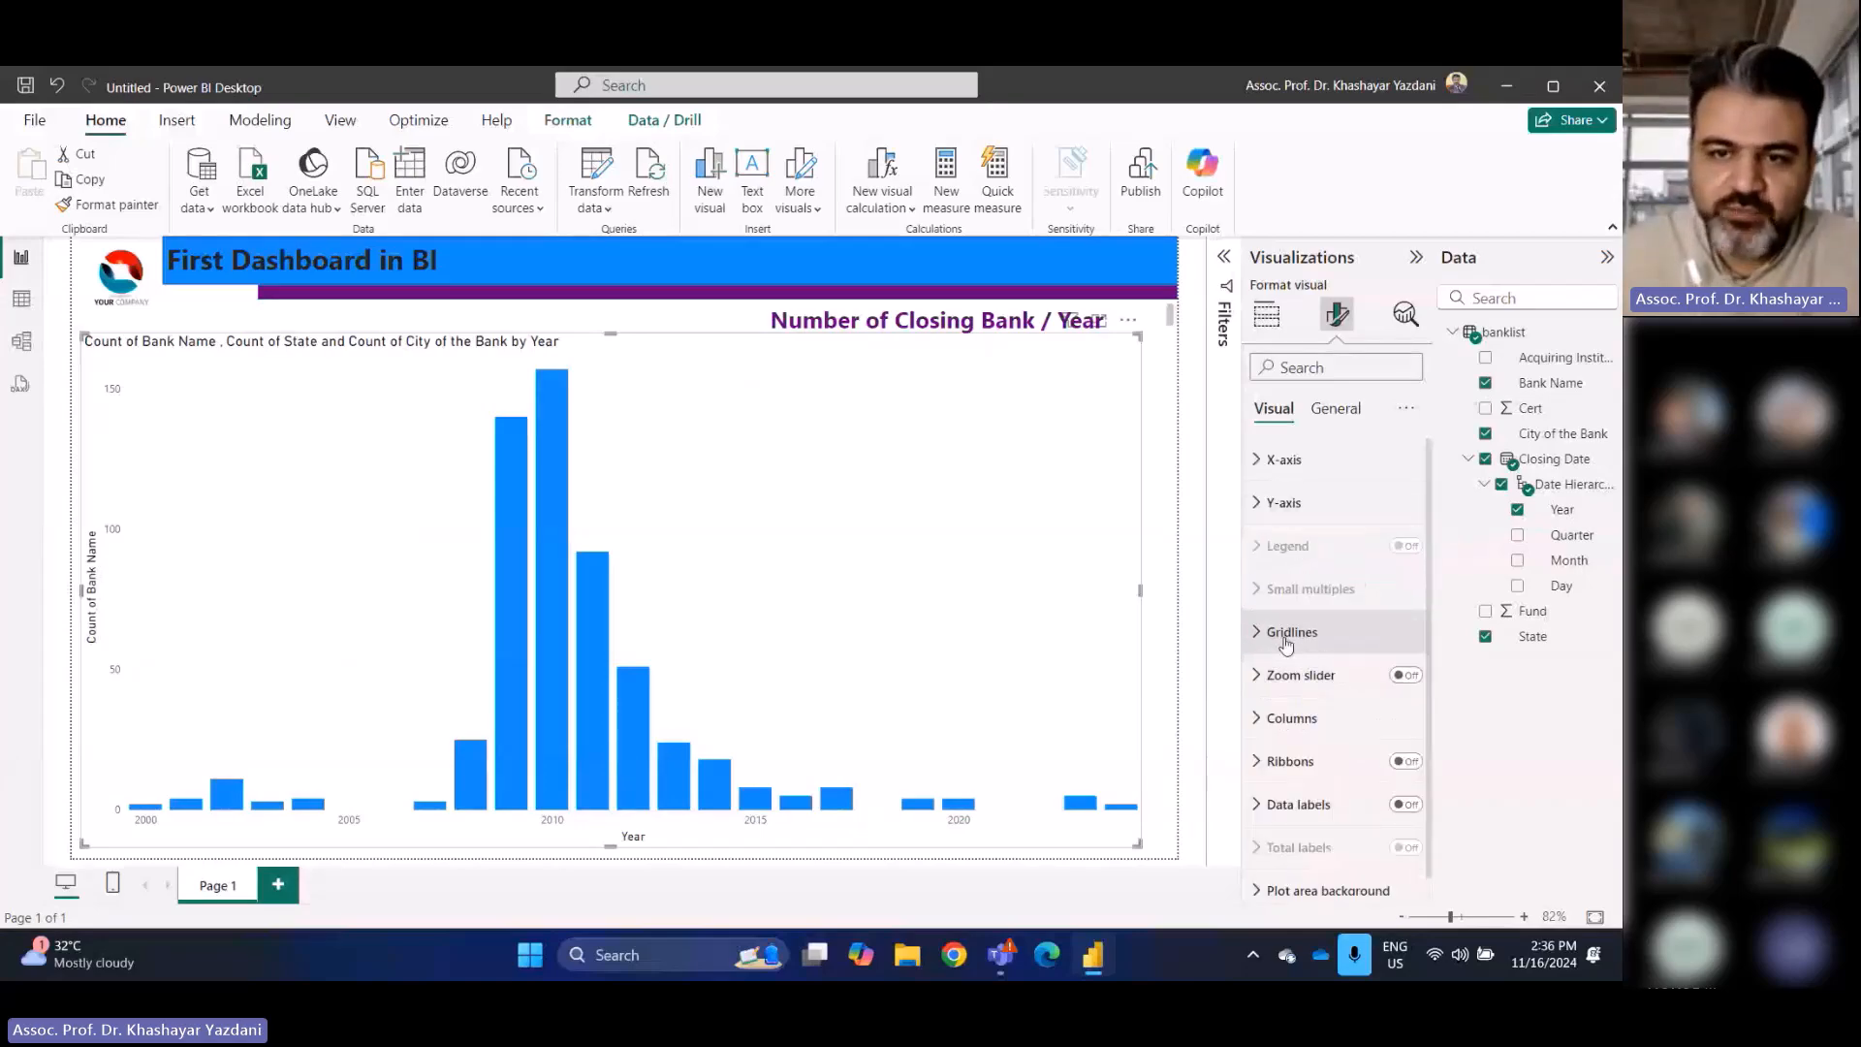
# Color the column chart's horizontal gridlines purple and set their width to 4 px
pyautogui.click(1255, 631)
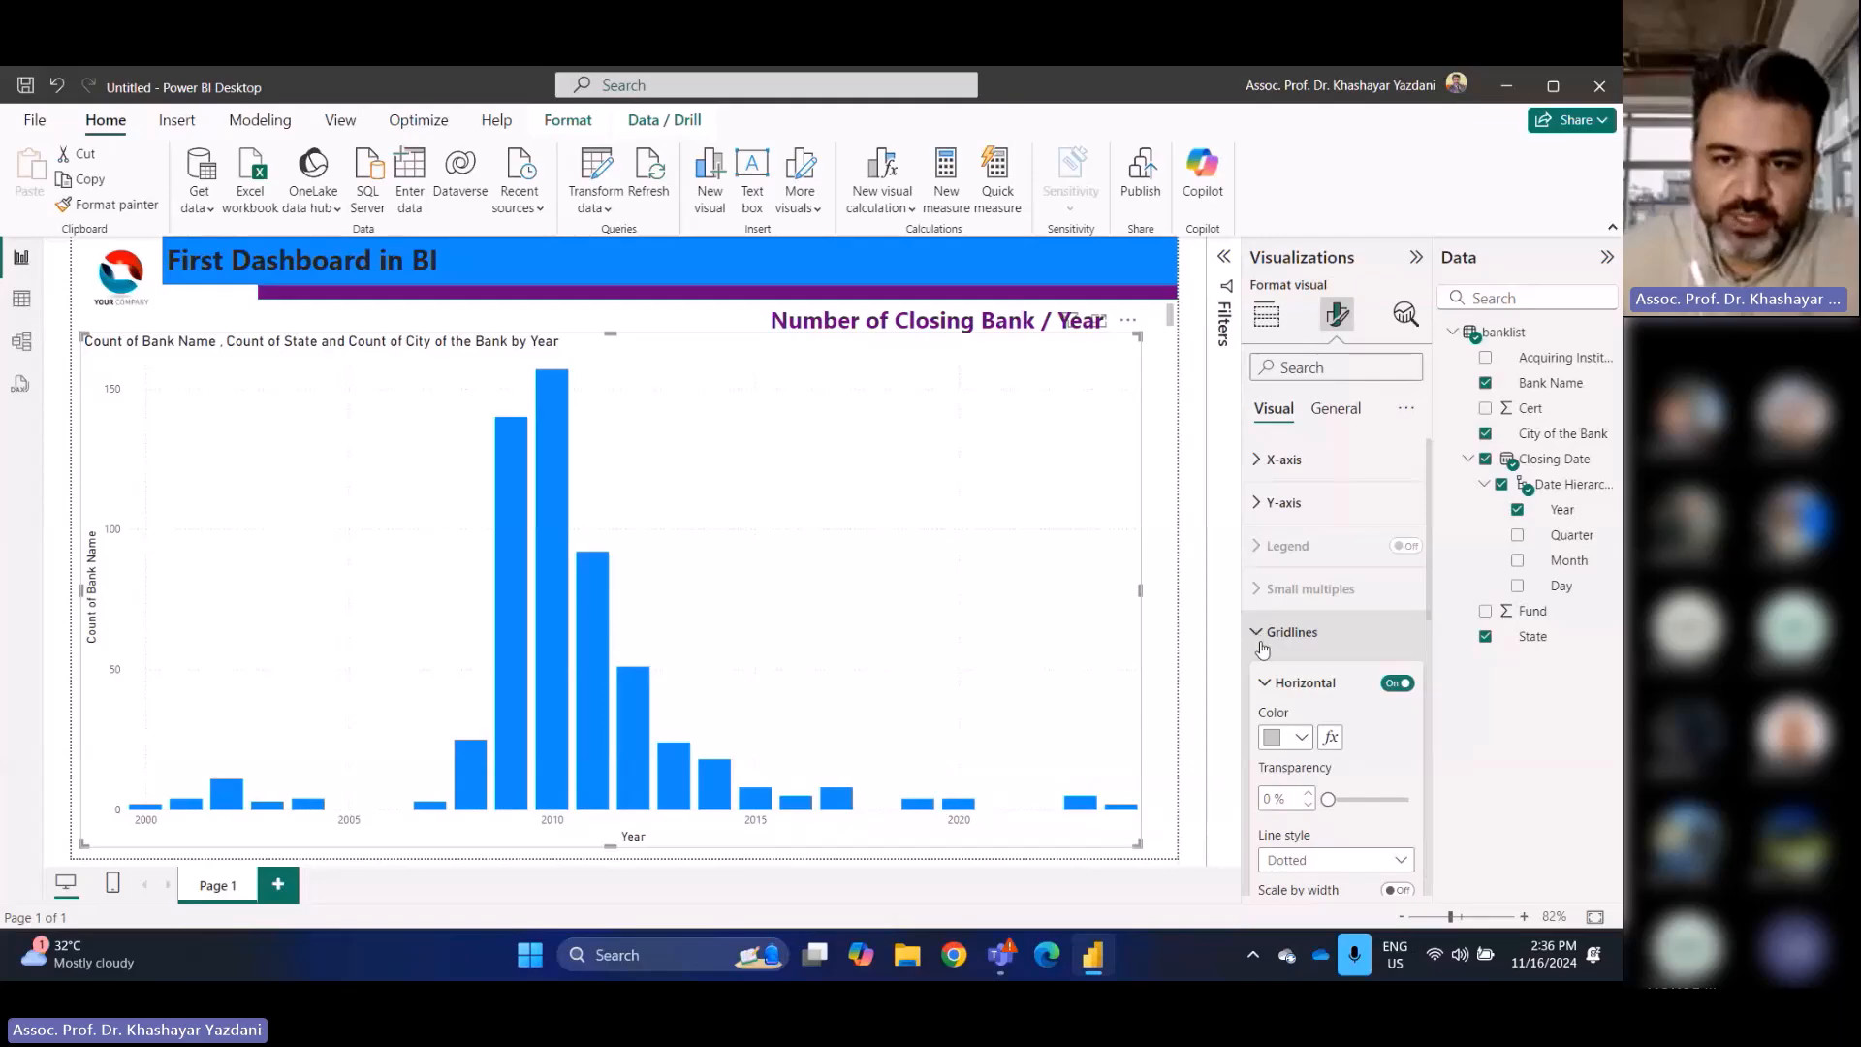
pyautogui.scroll(-1, 1325, 689)
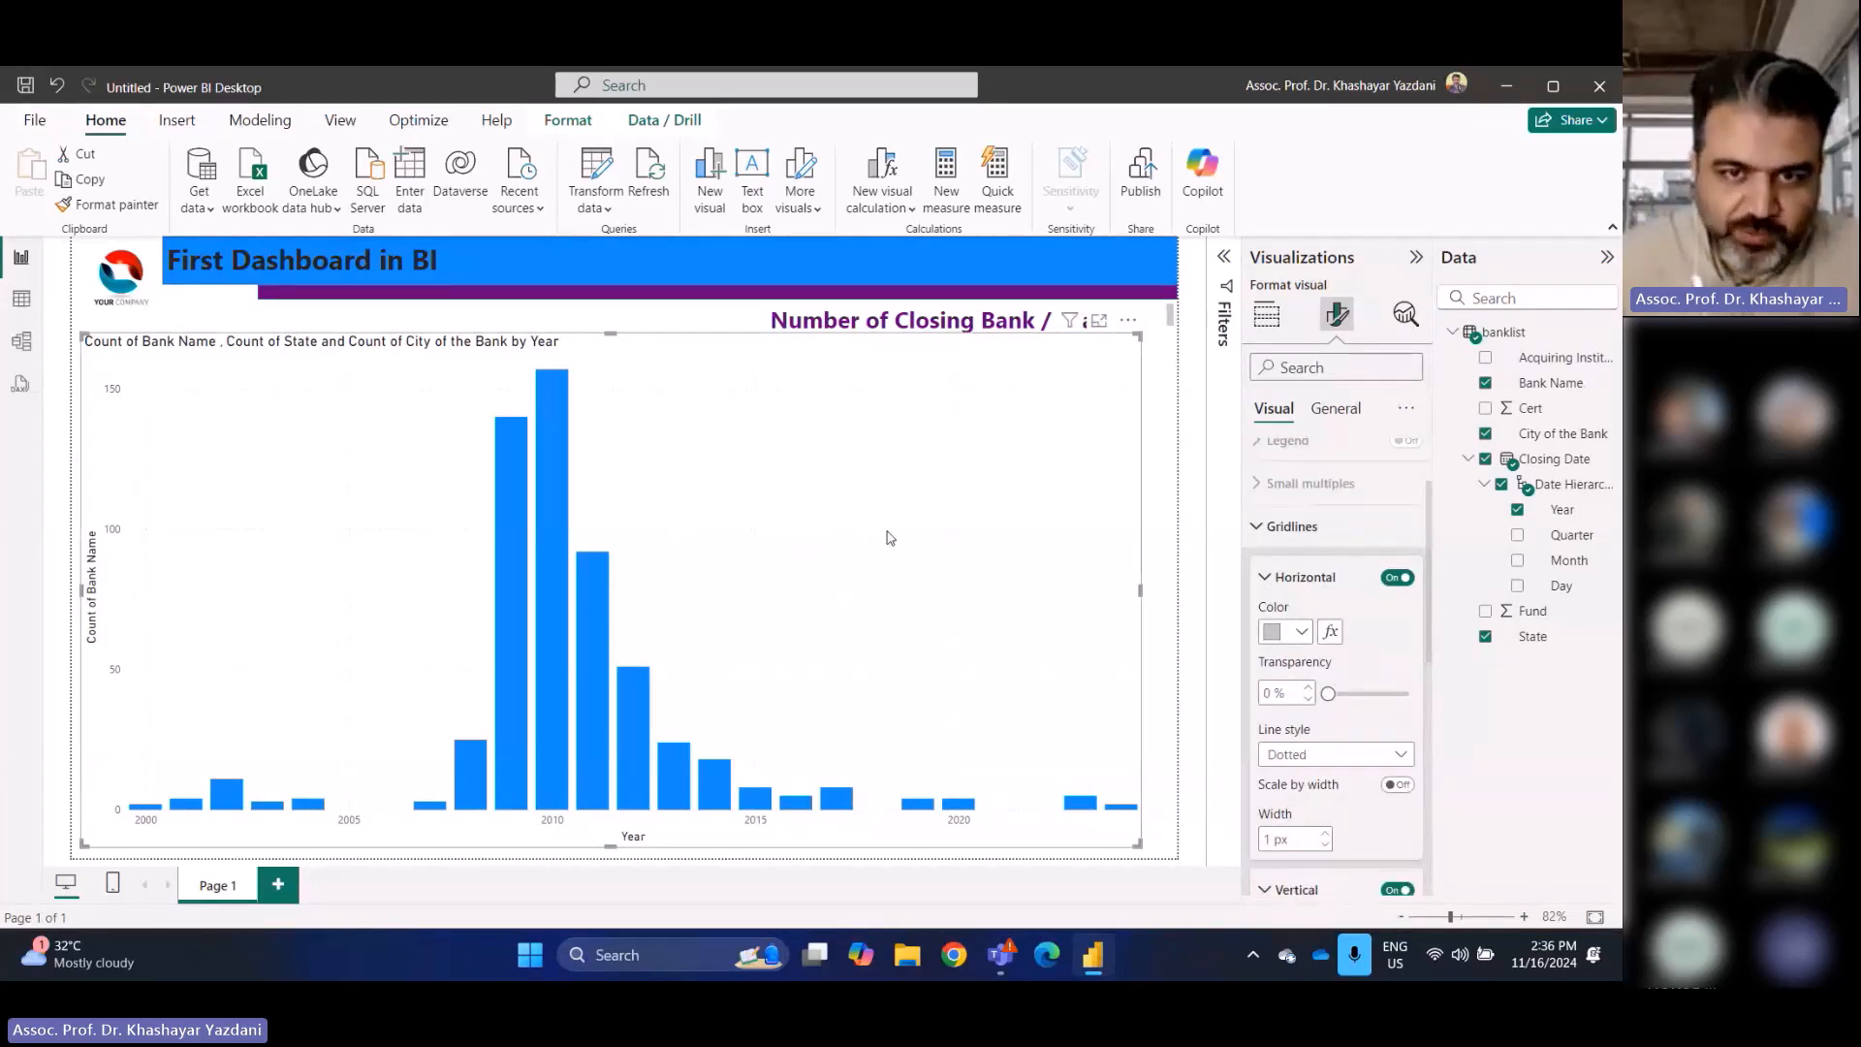
pyautogui.click(1302, 631)
pyautogui.click(1286, 539)
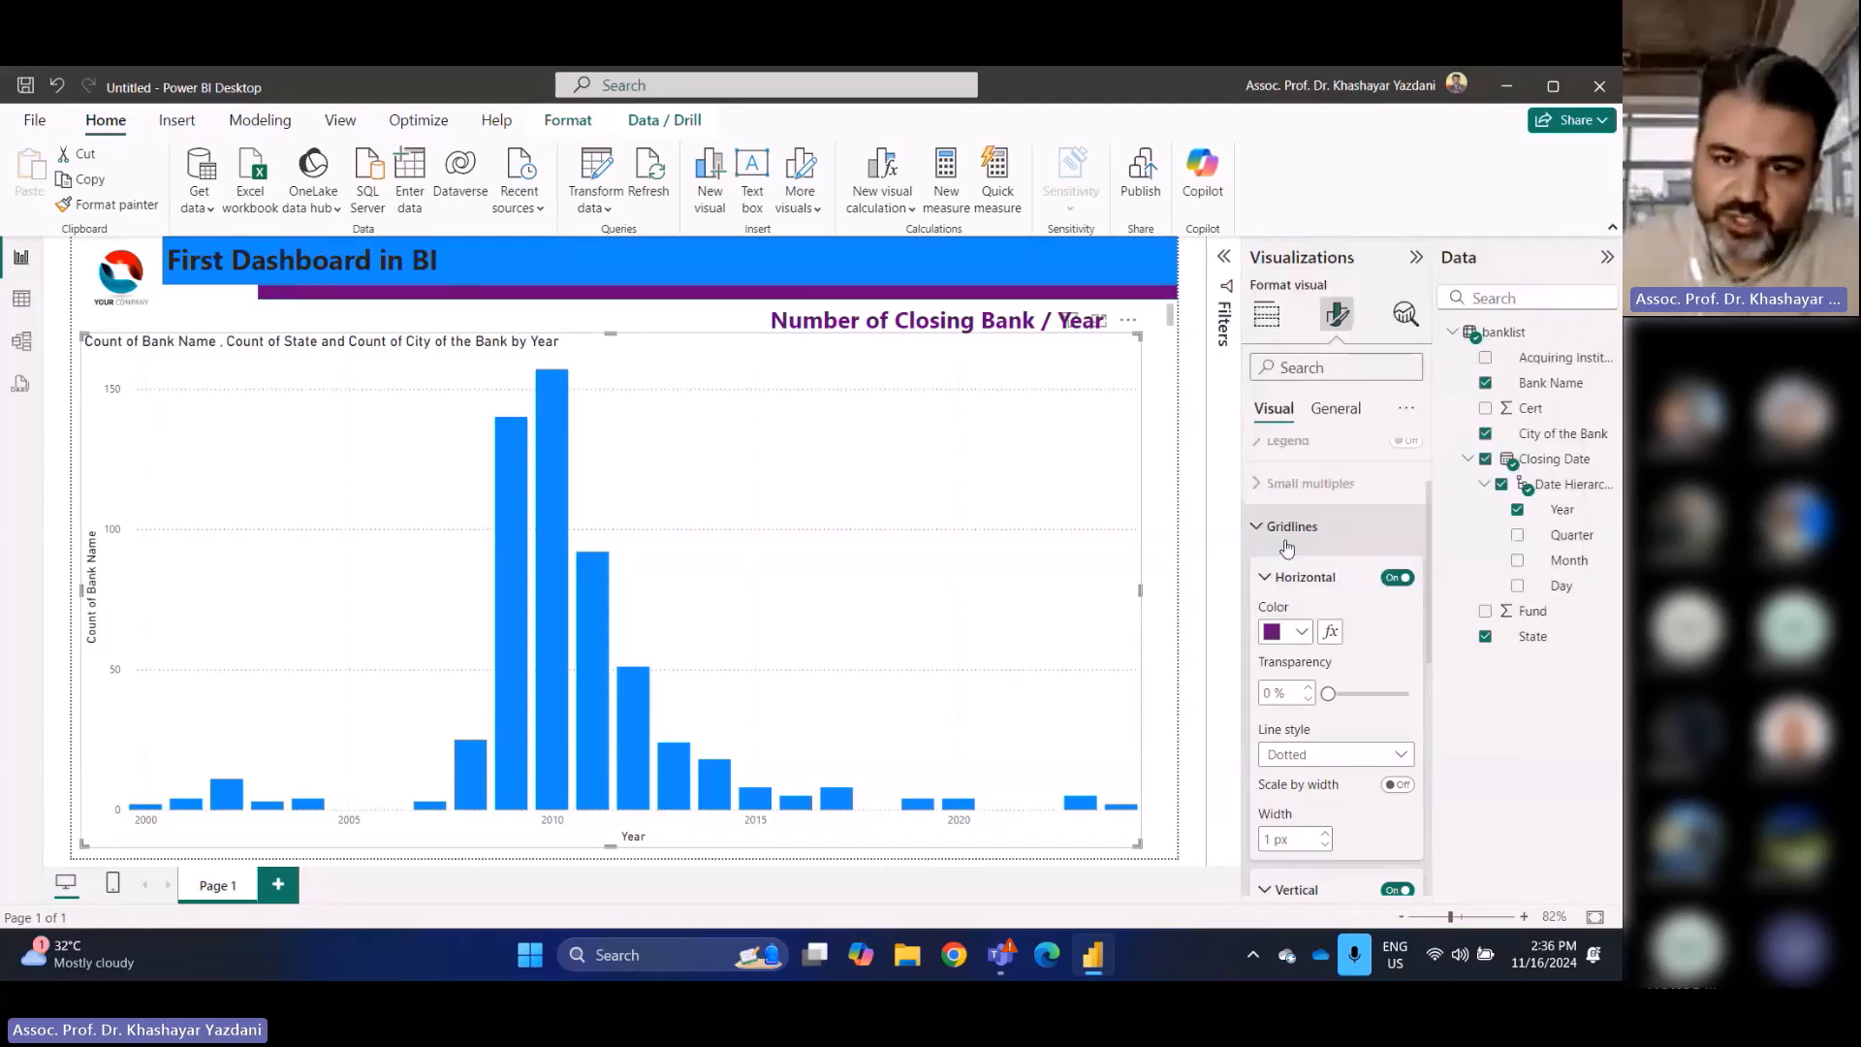
pyautogui.click(1326, 833)
pyautogui.click(1326, 832)
pyautogui.click(1325, 832)
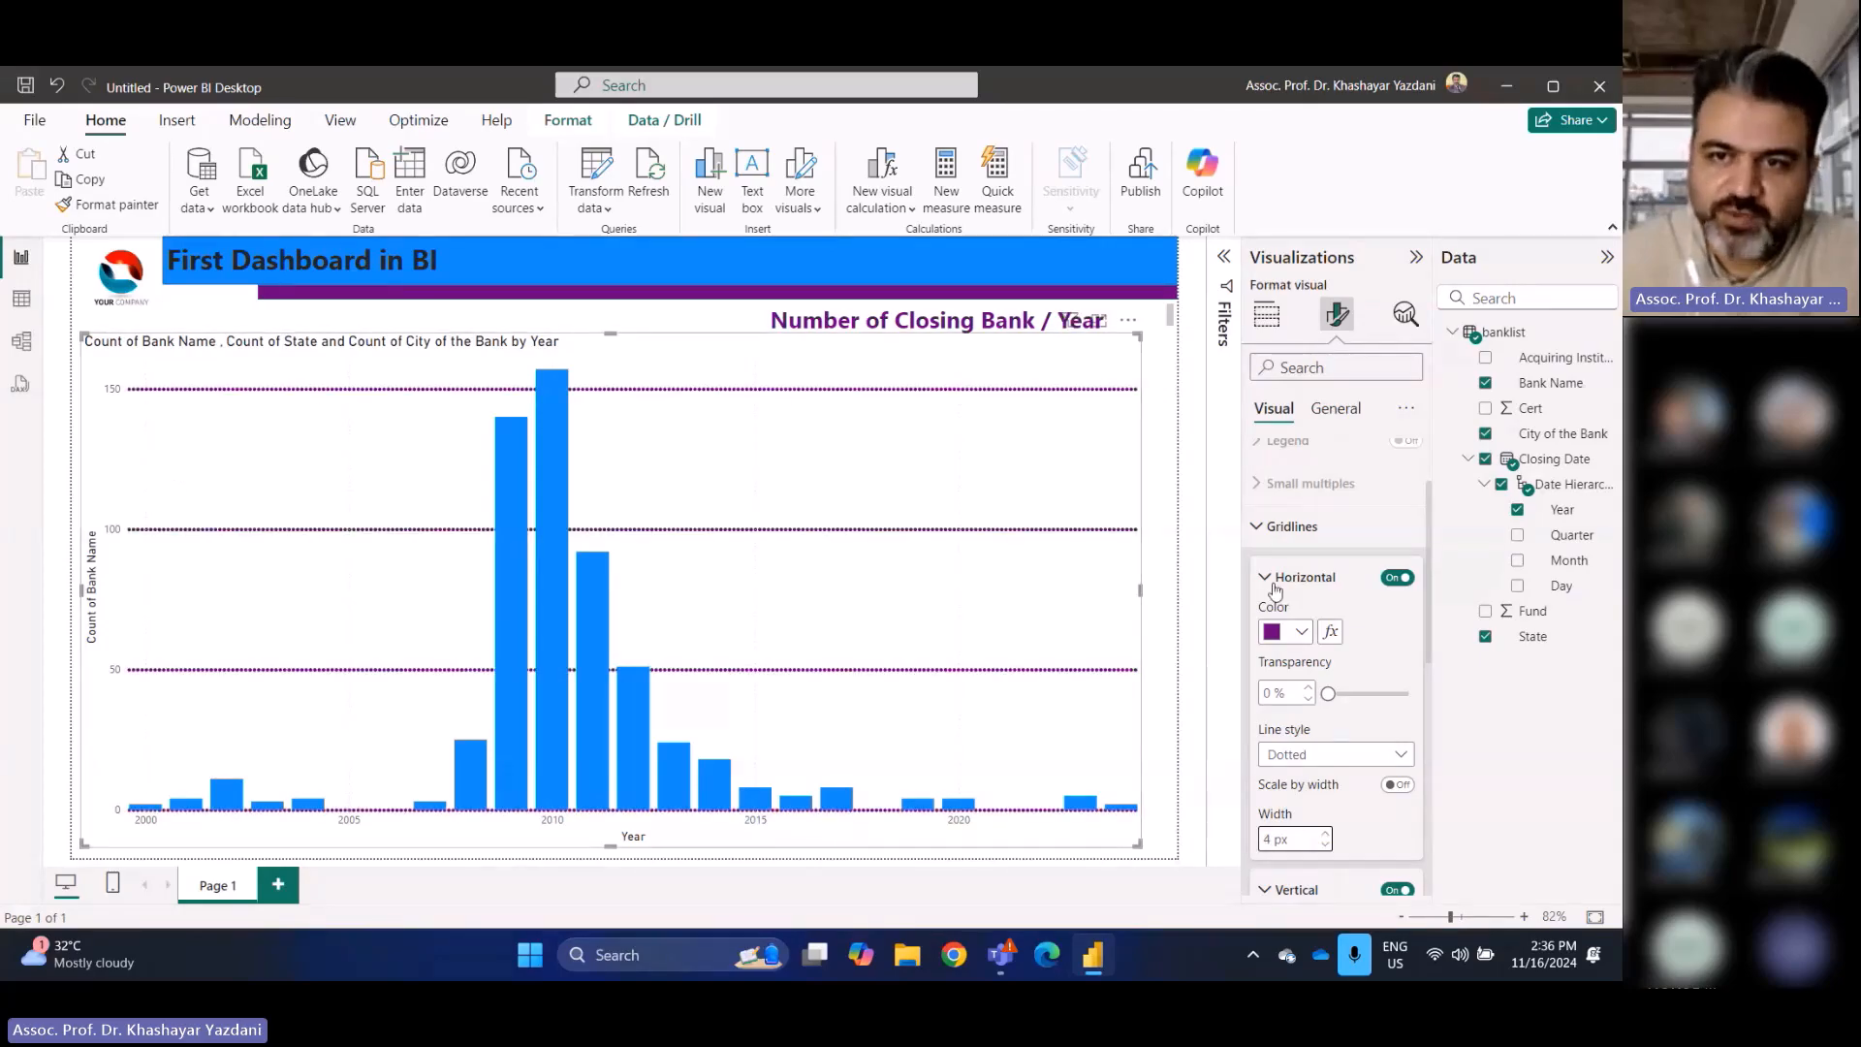
# Switch the column chart's horizontal and vertical gridlines off and back on
pyautogui.click(1398, 579)
pyautogui.click(1398, 579)
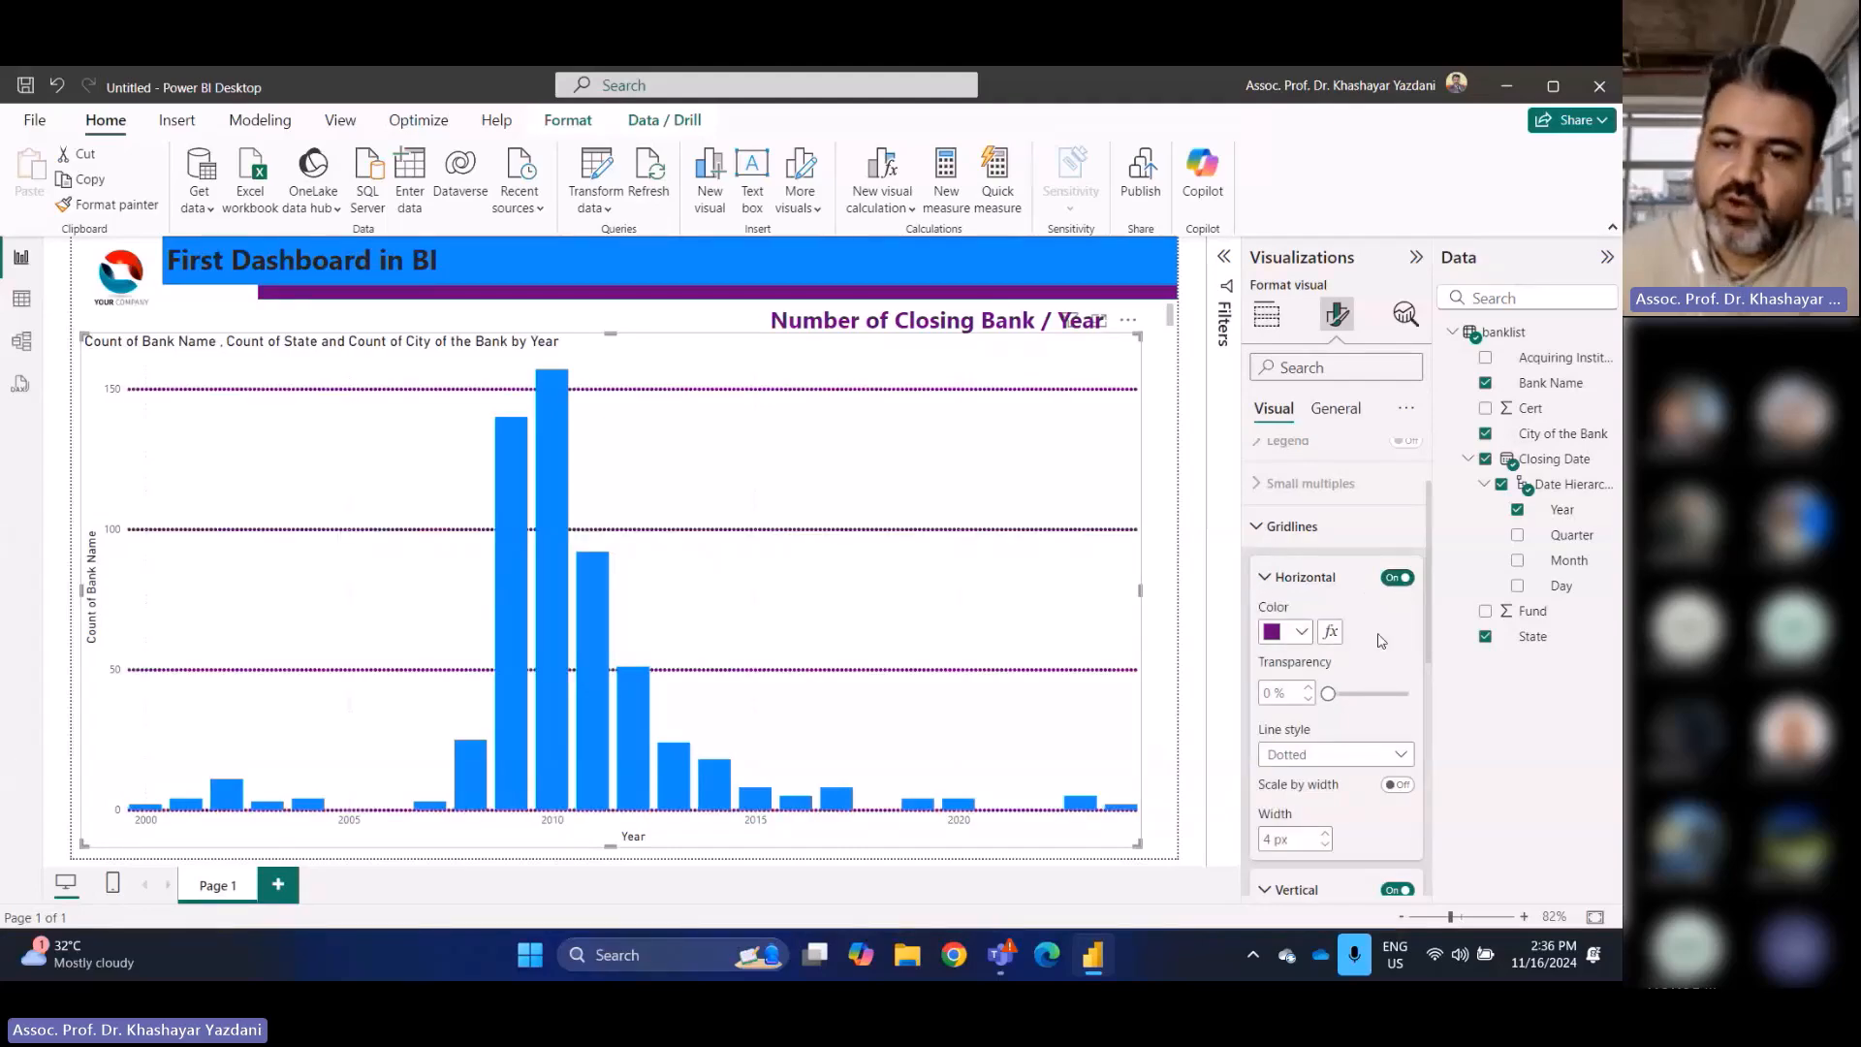
pyautogui.scroll(-2, 1374, 724)
pyautogui.scroll(-2, 1375, 724)
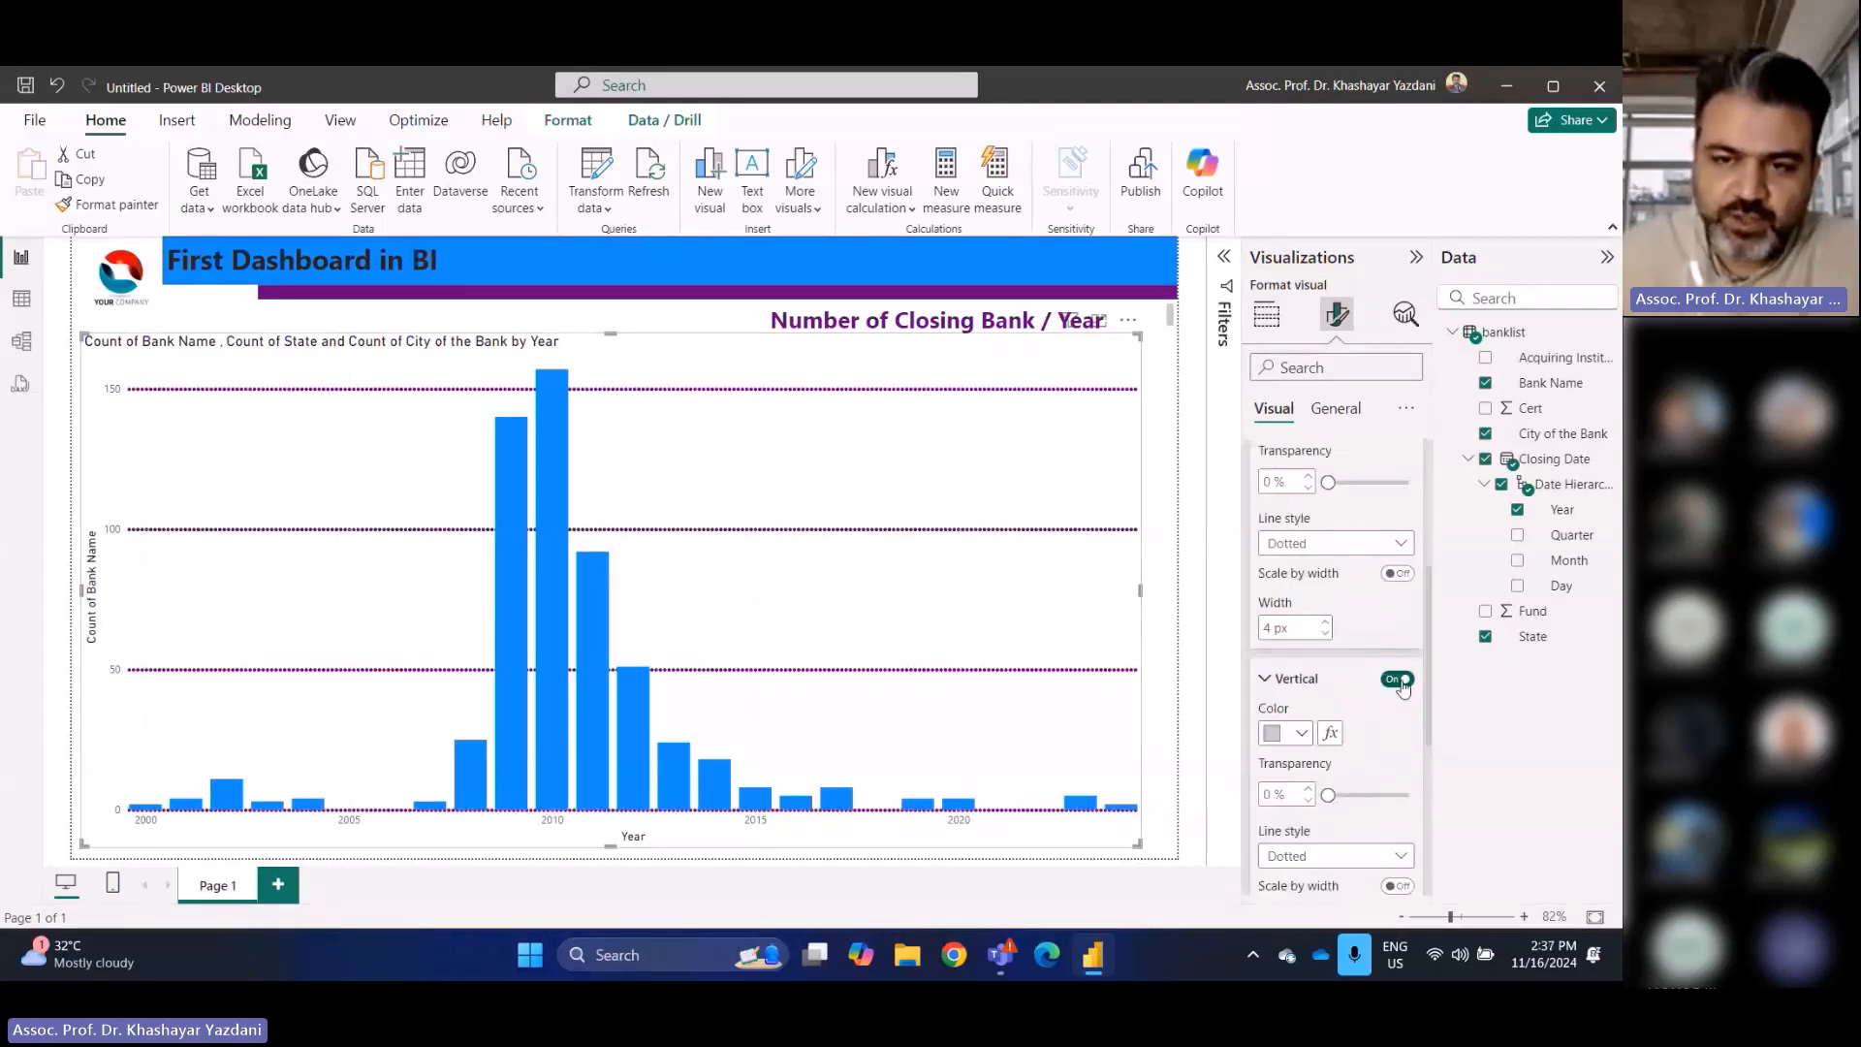
pyautogui.click(1403, 686)
pyautogui.click(1403, 686)
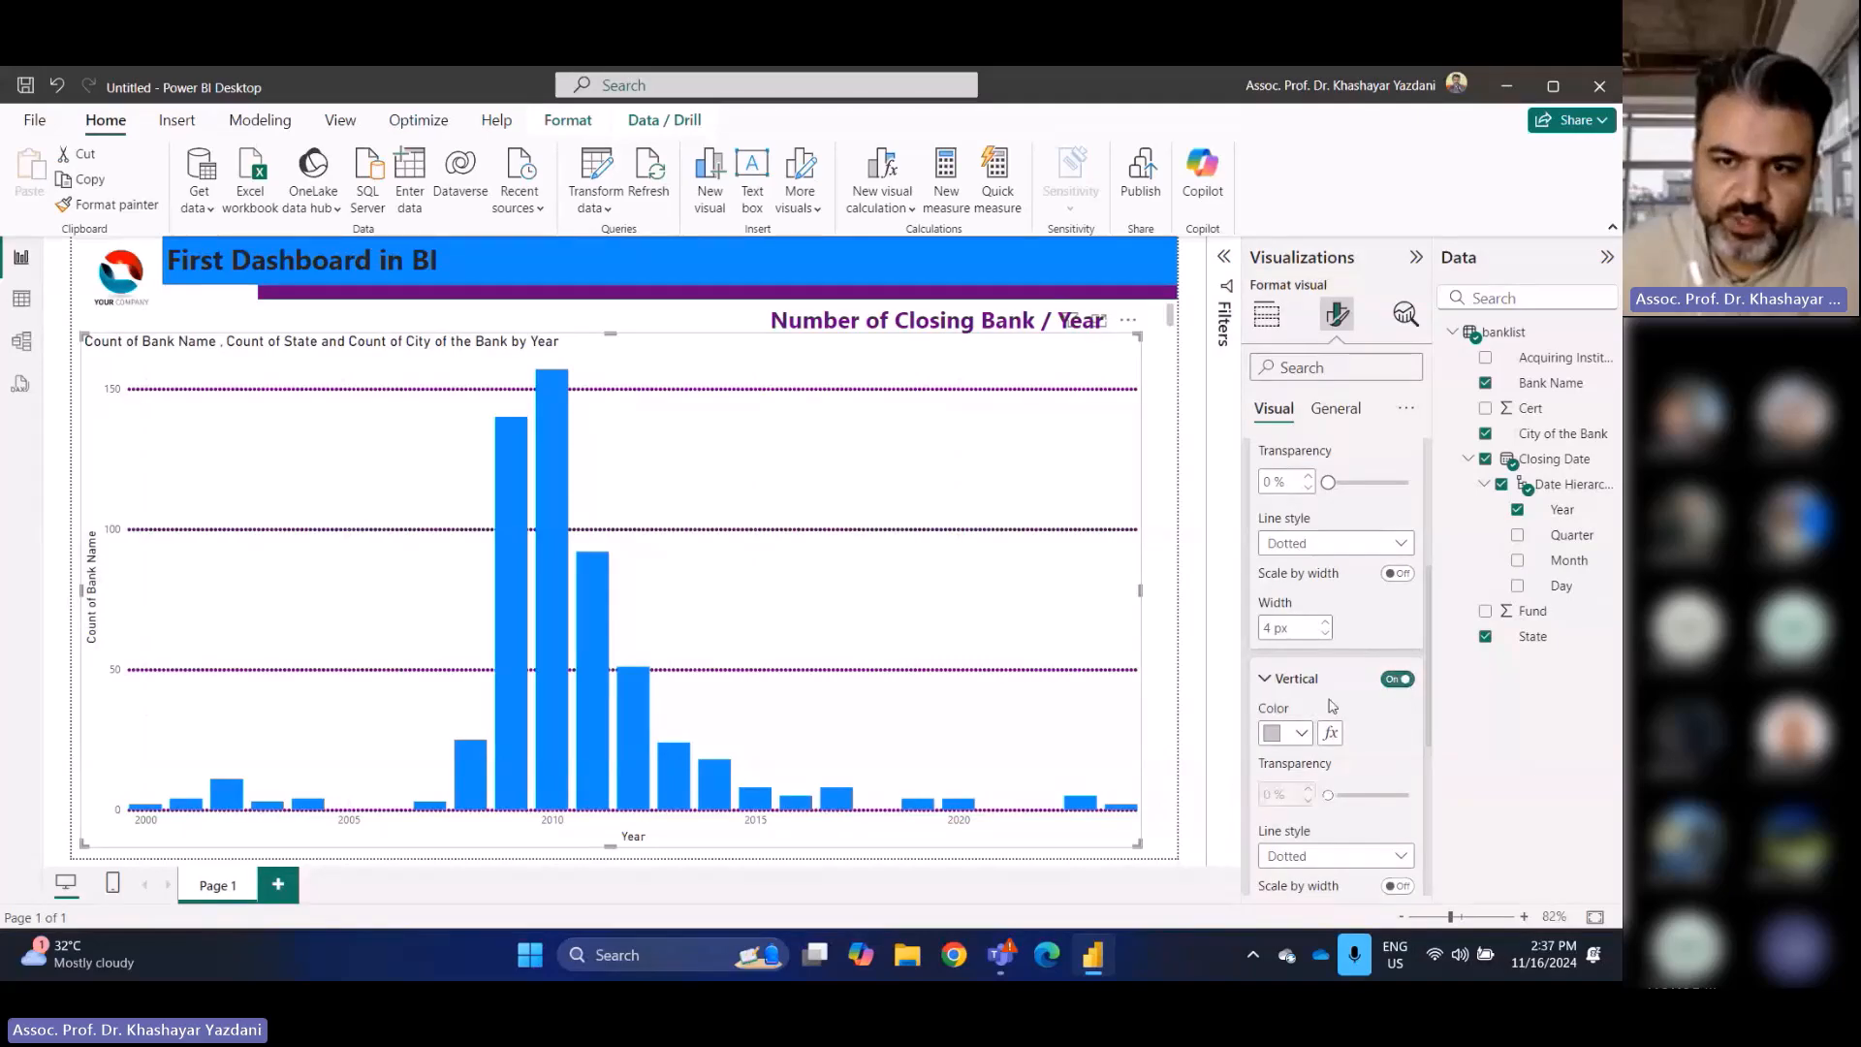
# Color the column chart's vertical gridlines gold and set their width to 3 px
pyautogui.click(1298, 732)
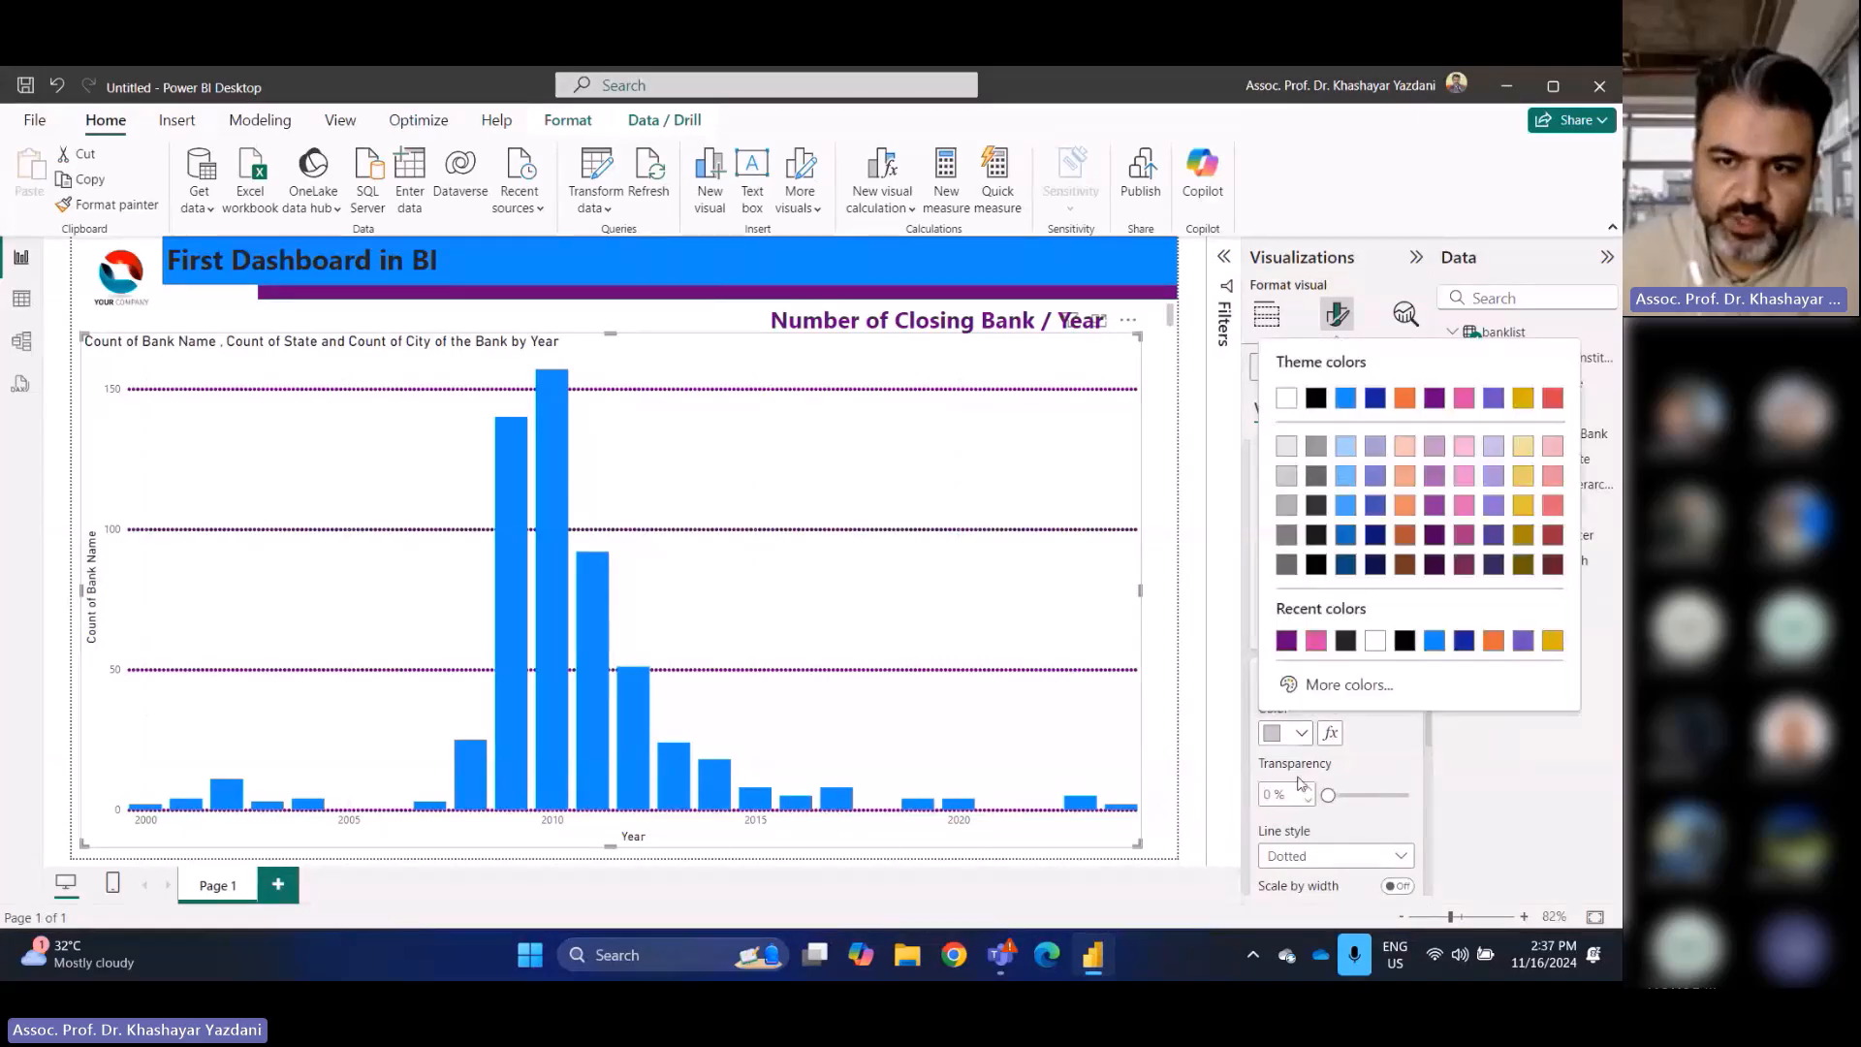
pyautogui.click(1346, 641)
pyautogui.scroll(-2, 1318, 843)
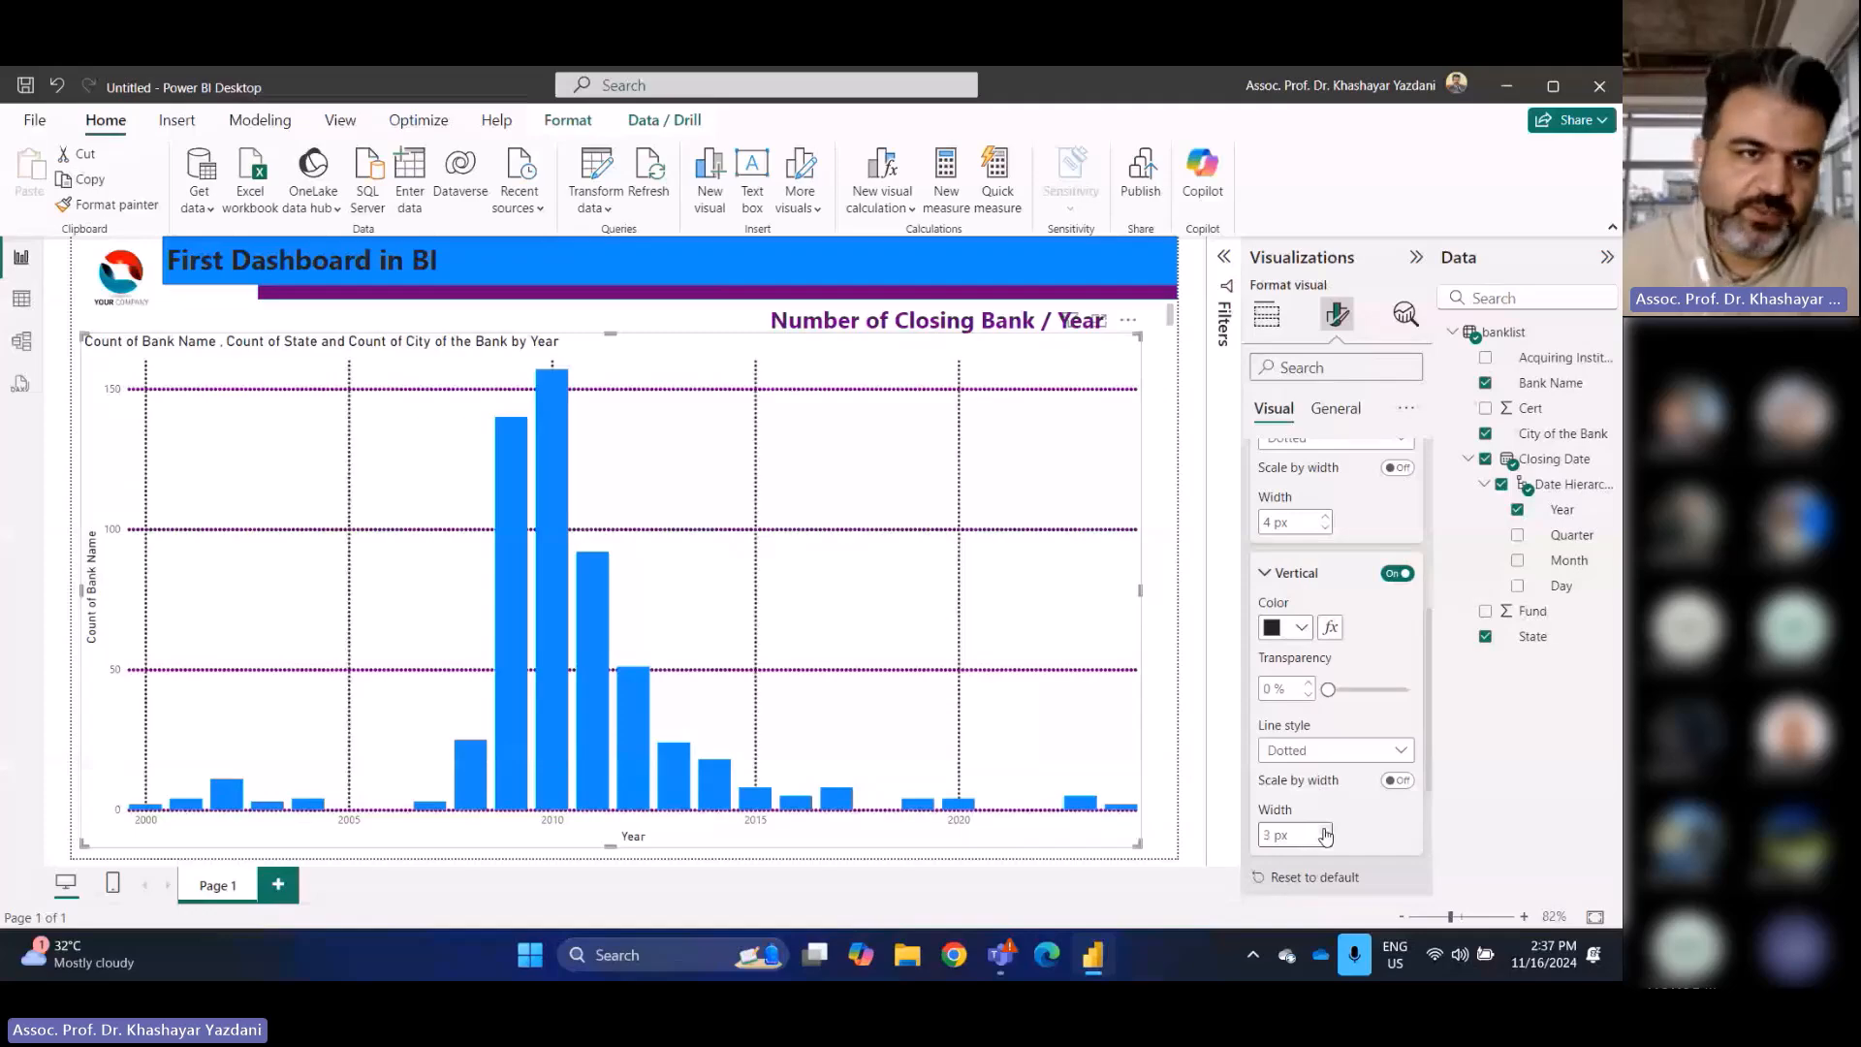
pyautogui.click(1302, 628)
pyautogui.click(1552, 536)
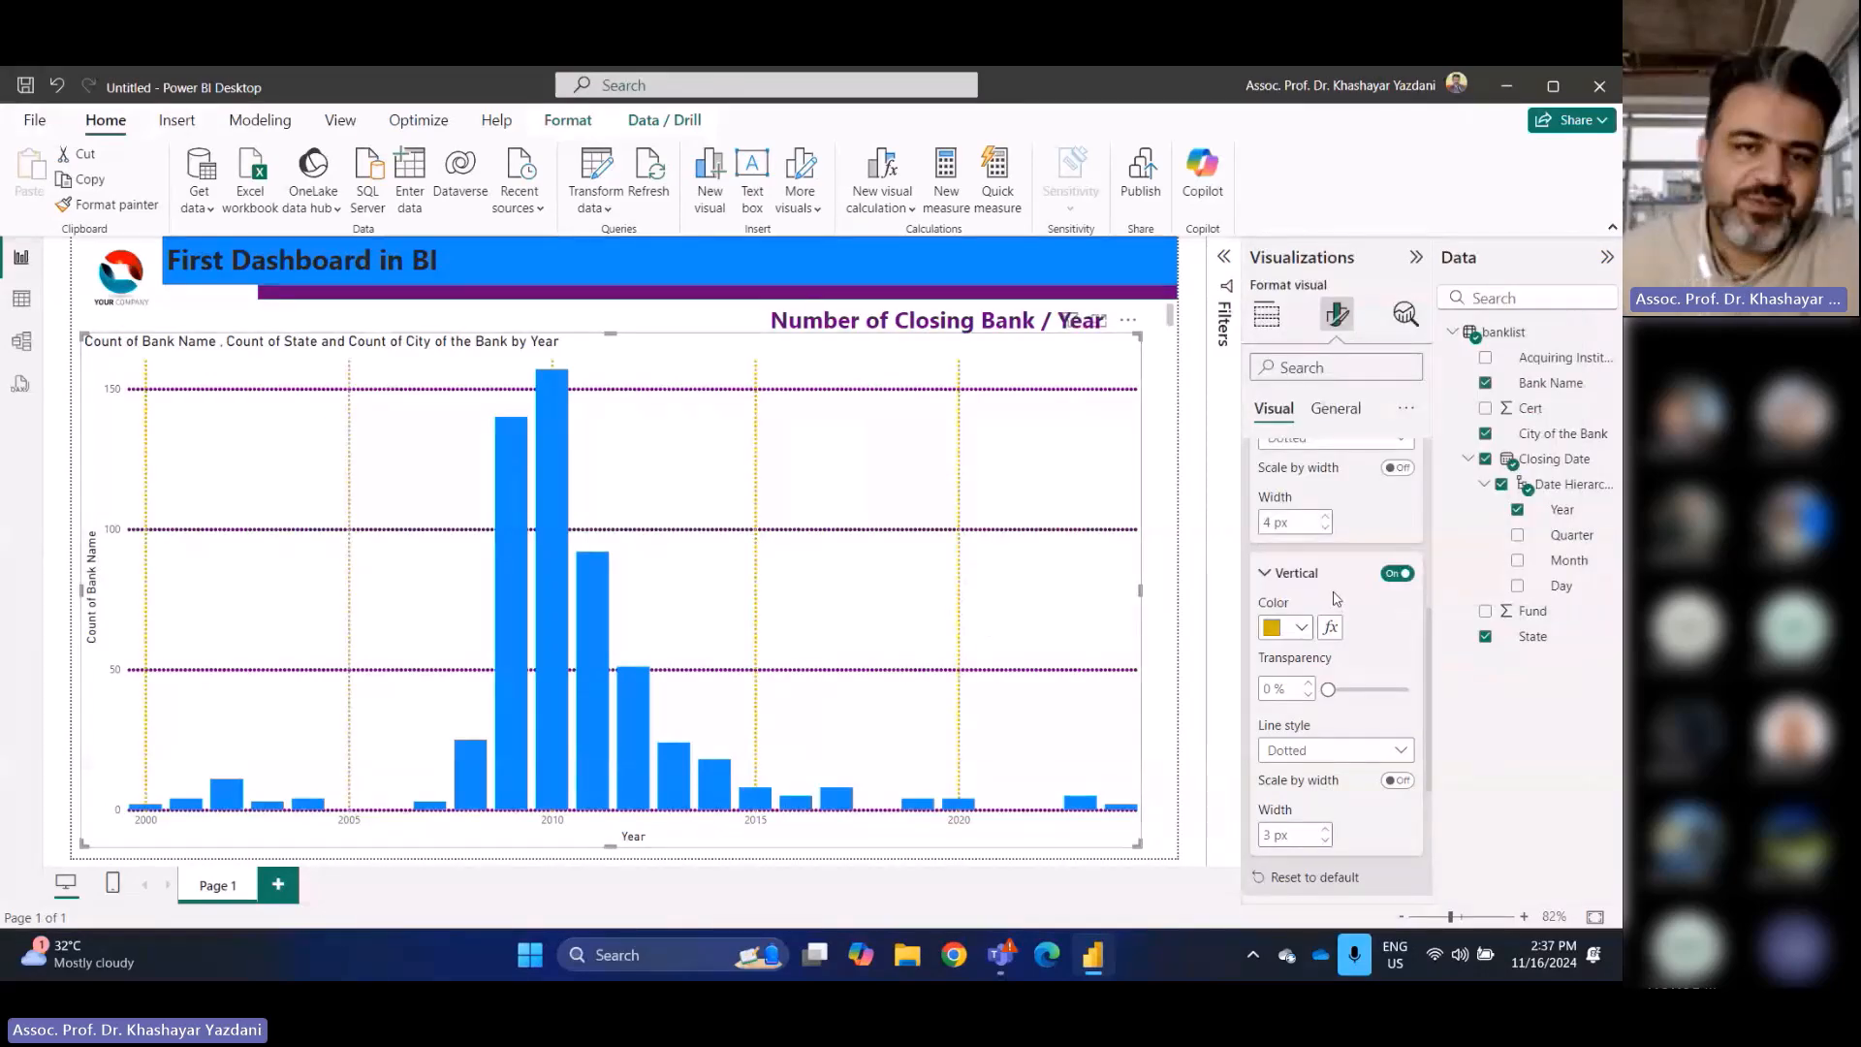
# Reset all of the column chart's gridline formatting to default and collapse the gridline settings
pyautogui.scroll(4, 1352, 567)
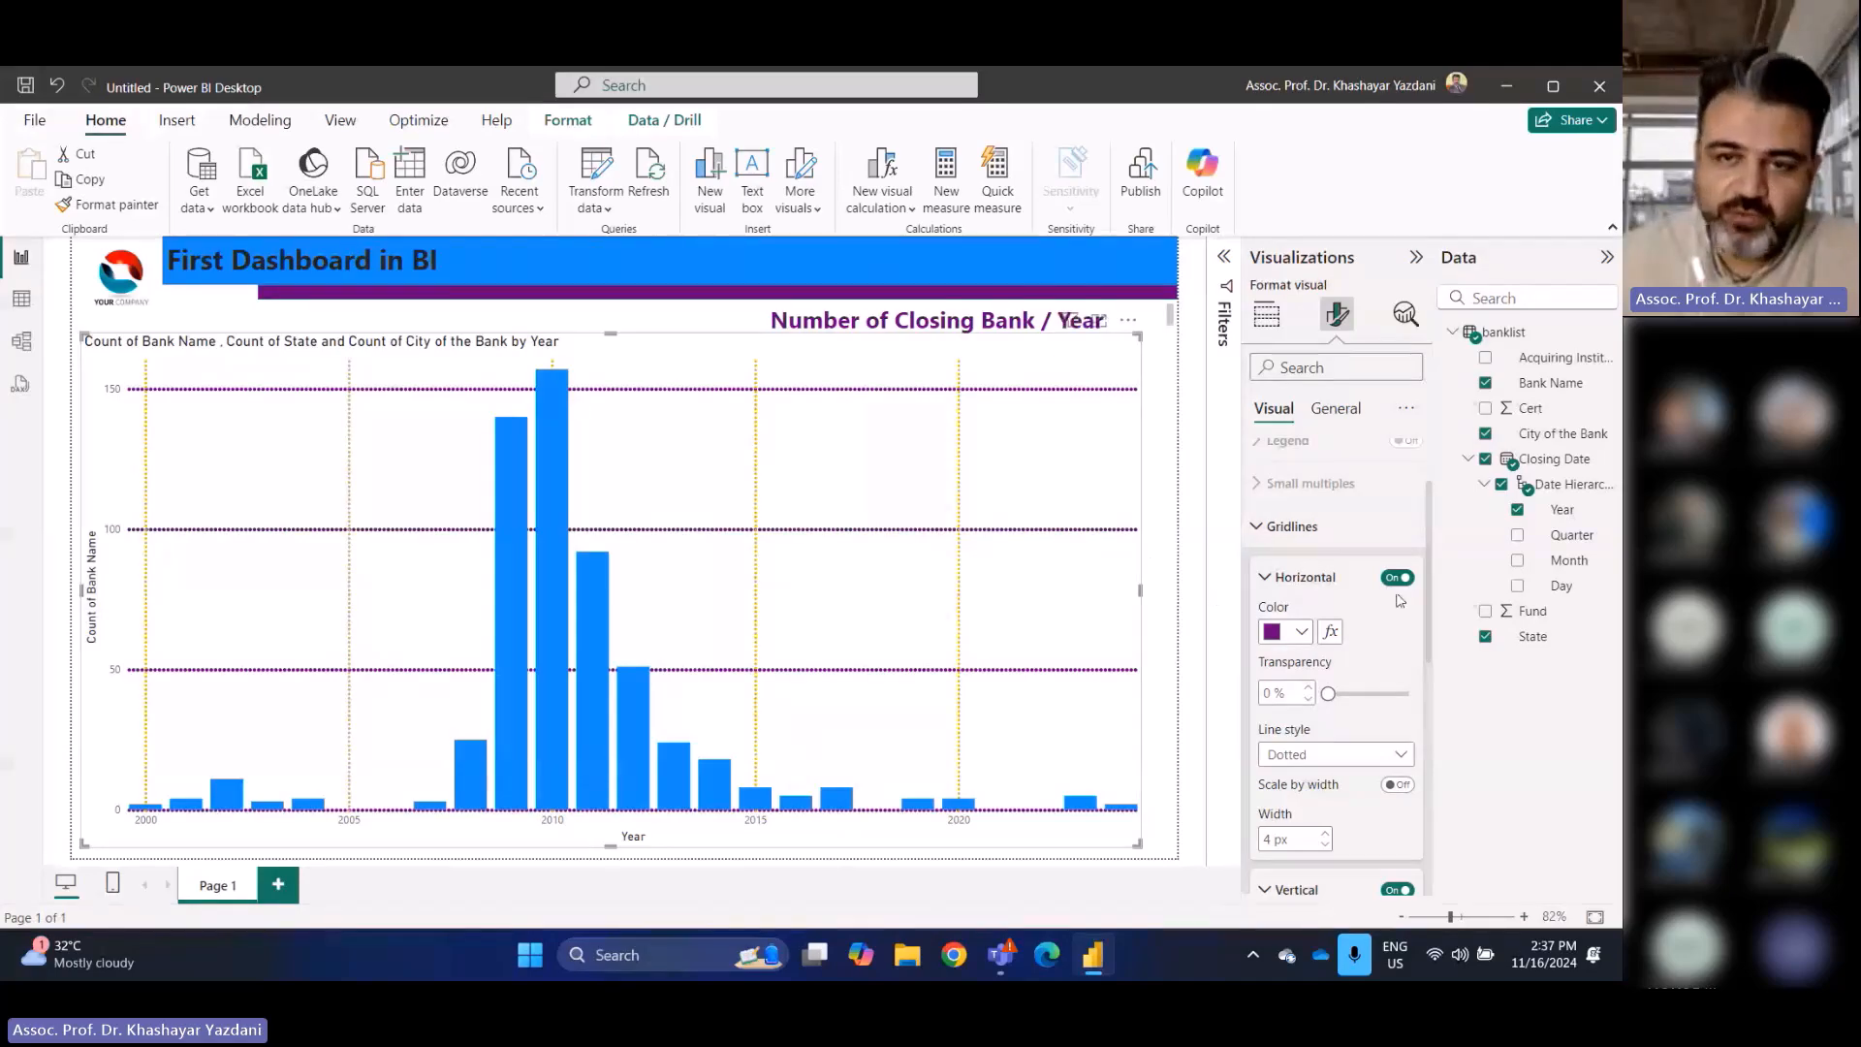
pyautogui.scroll(-5, 1357, 620)
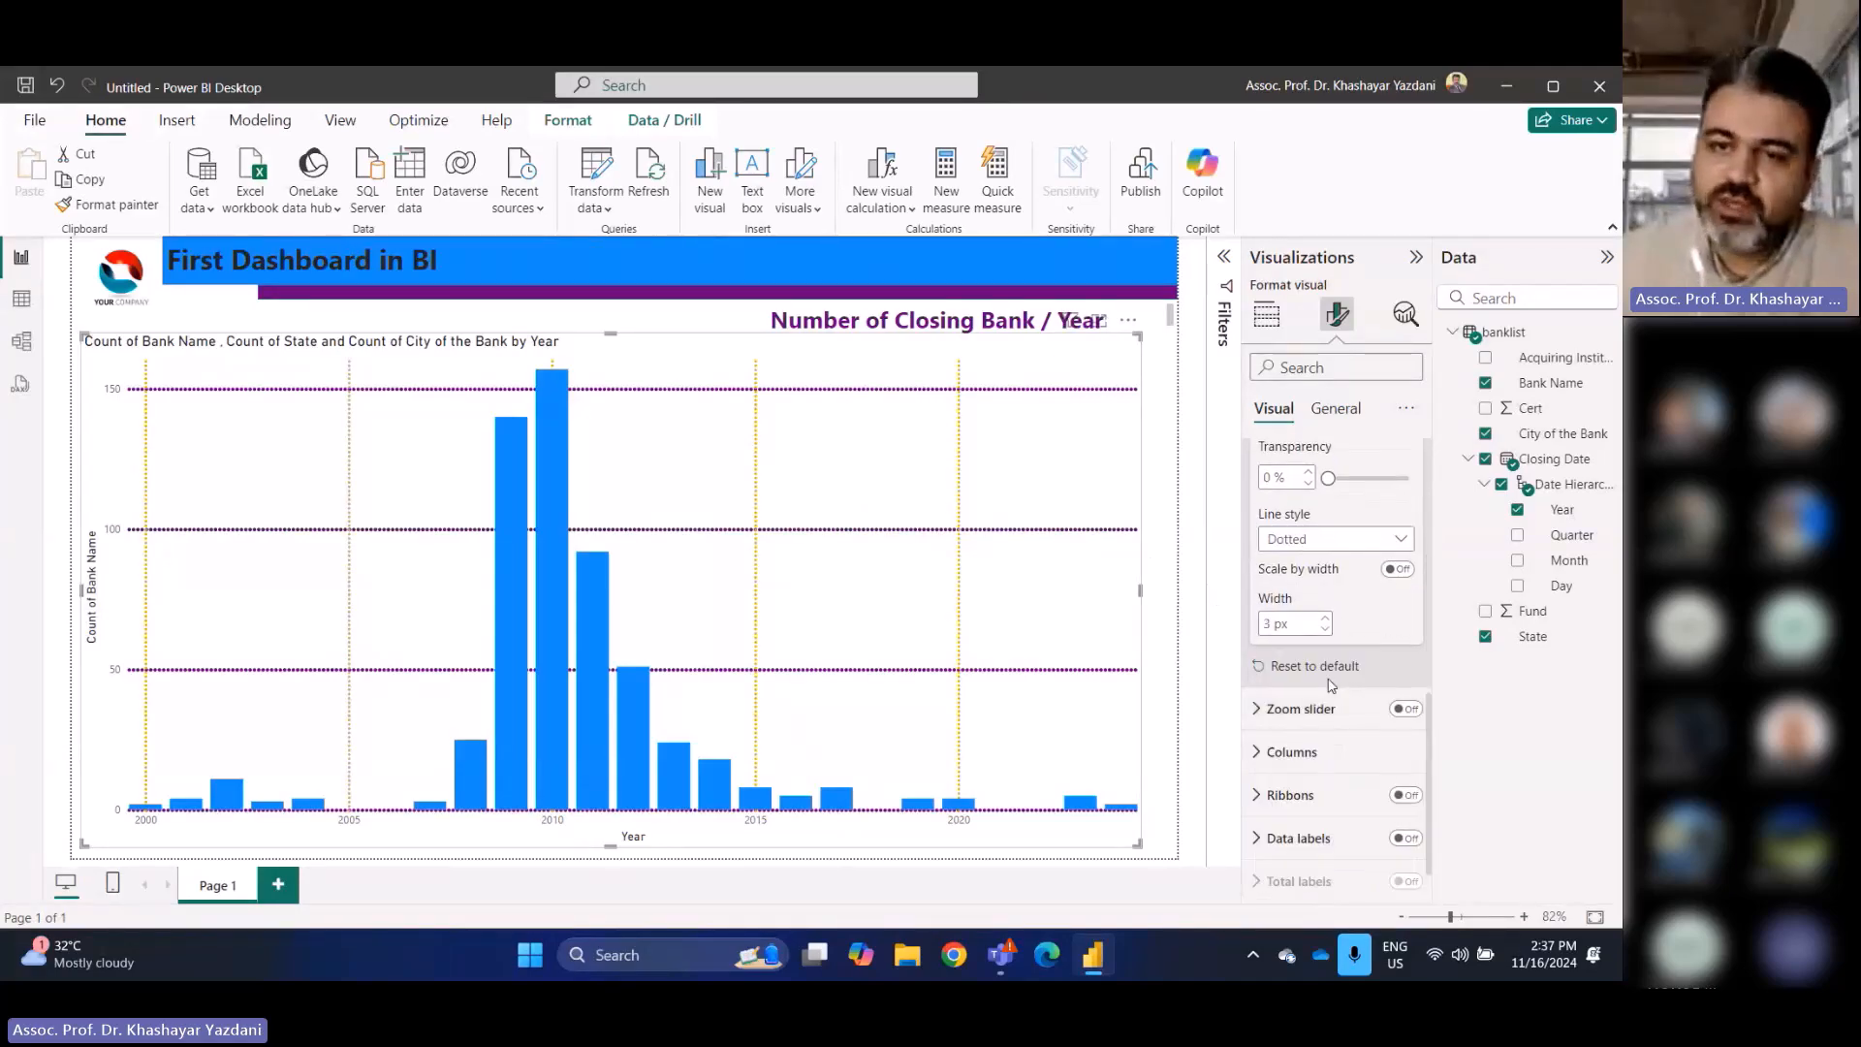
pyautogui.click(1269, 667)
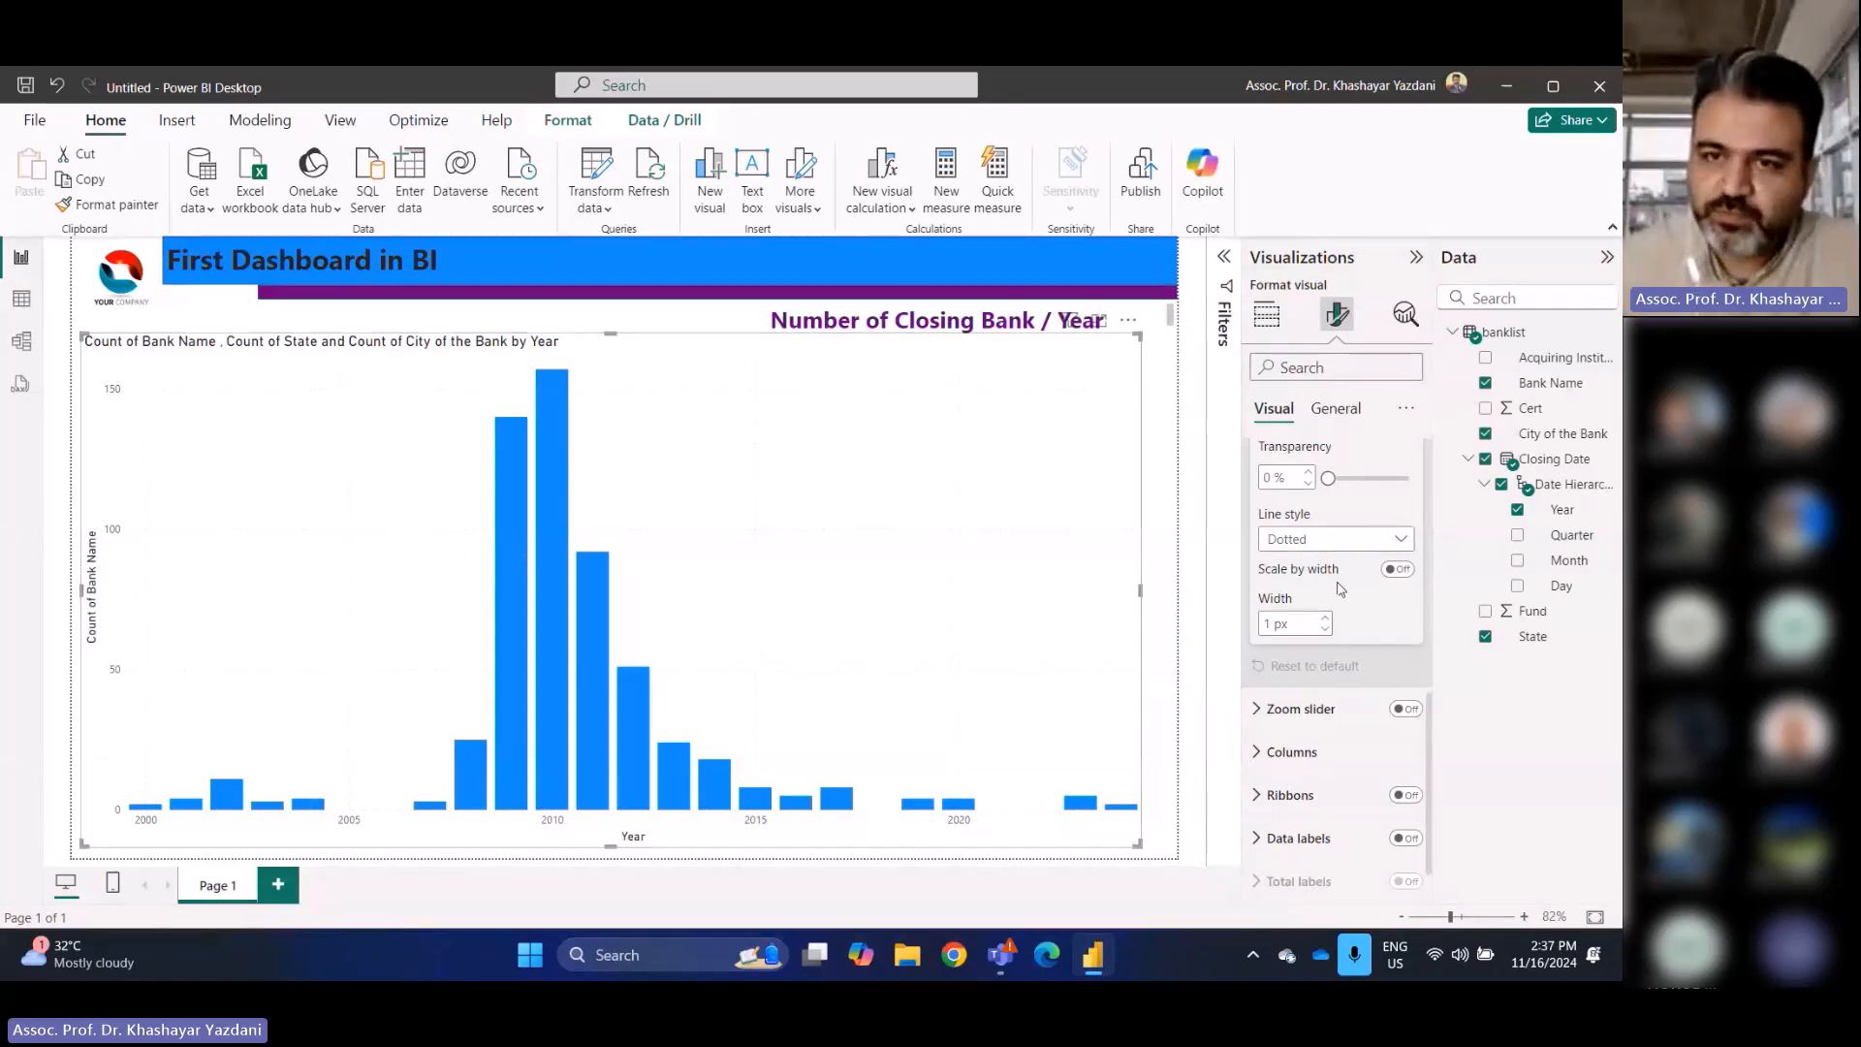
pyautogui.scroll(-1, 1340, 588)
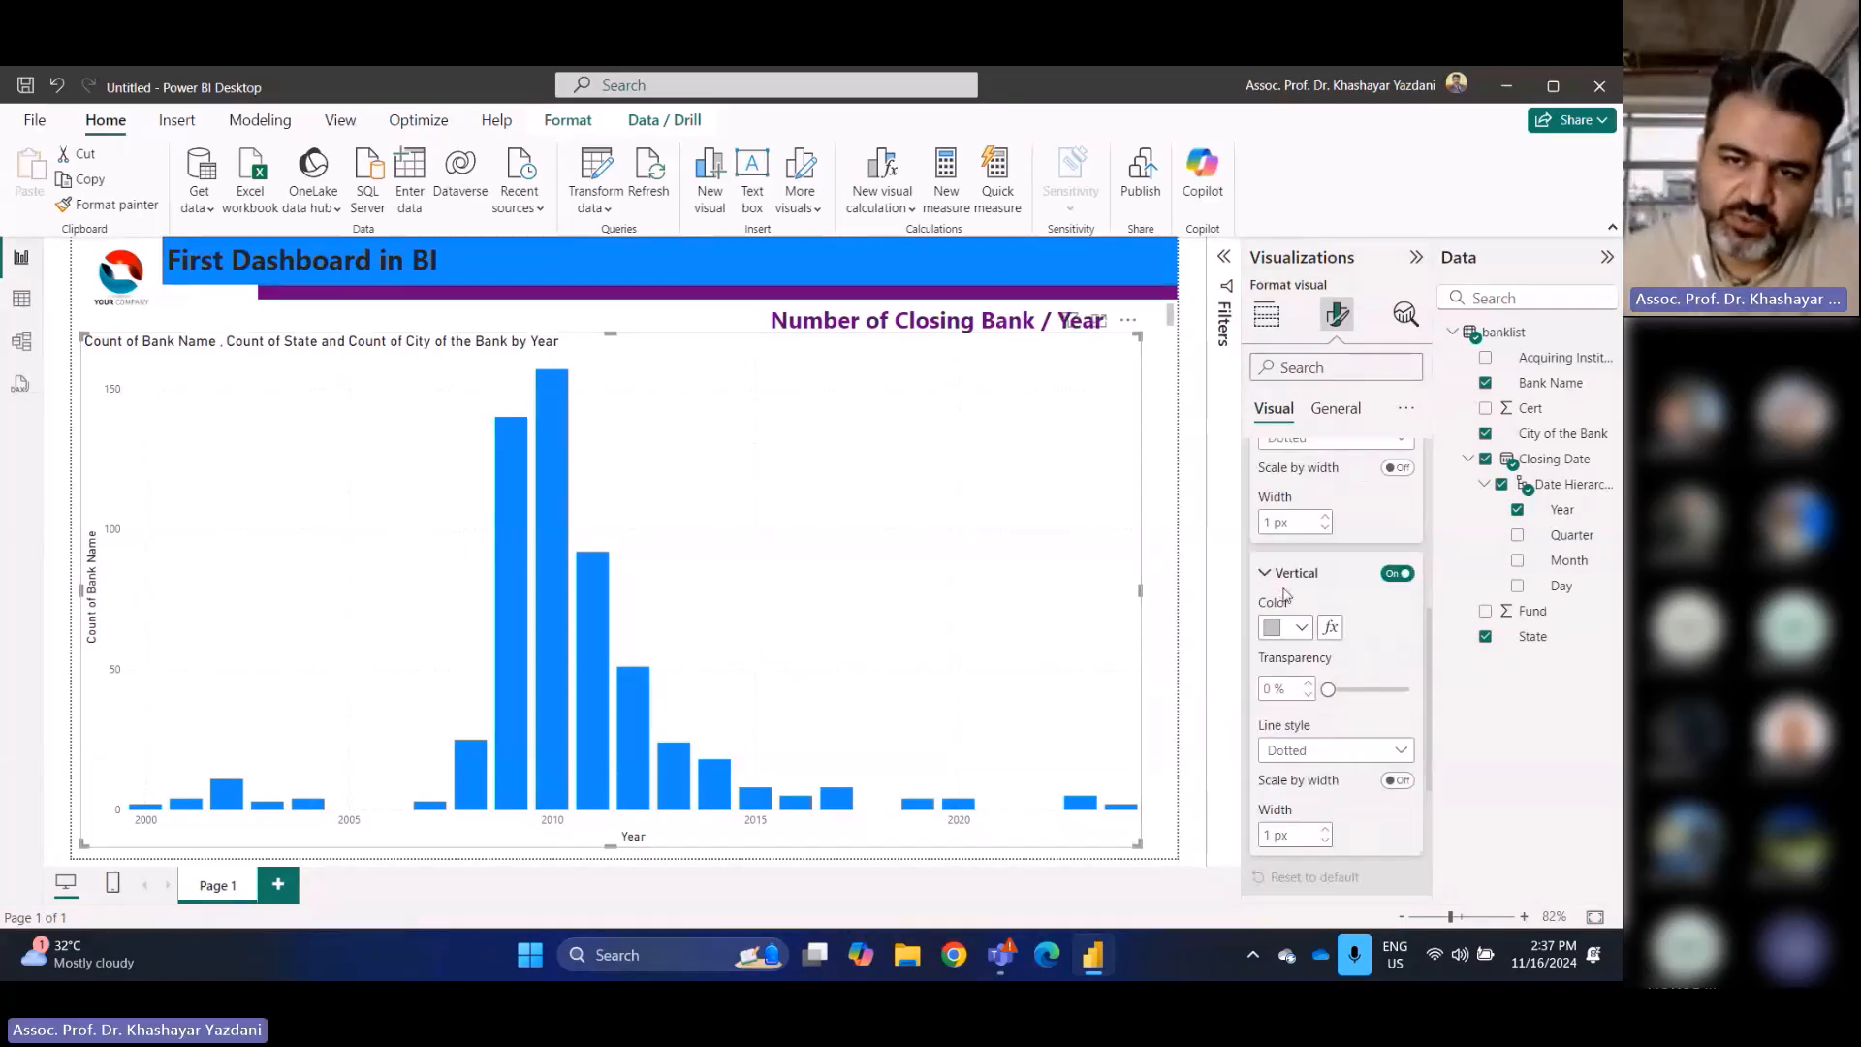
pyautogui.scroll(1, 1285, 594)
pyautogui.click(1278, 548)
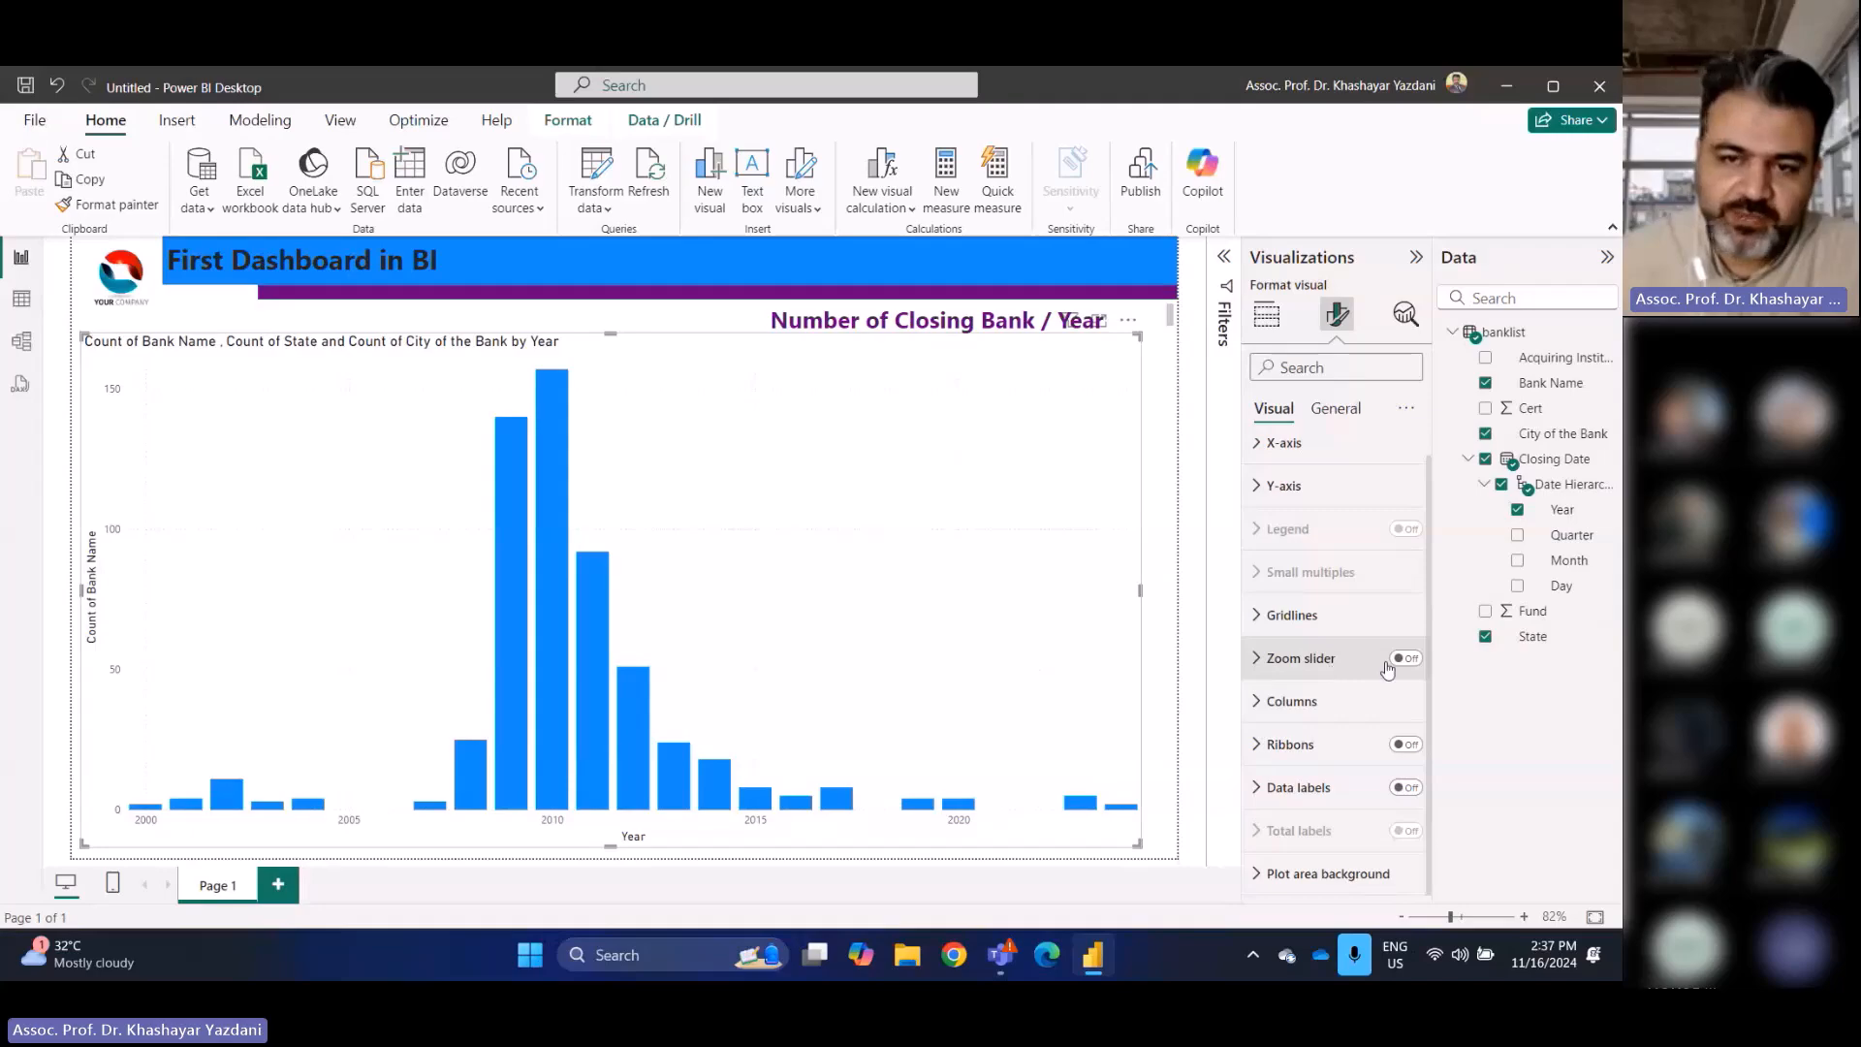
# Turn on the chart's zoom sliders and narrow the view to about 2007–2012 and counts above about 120
pyautogui.click(1266, 662)
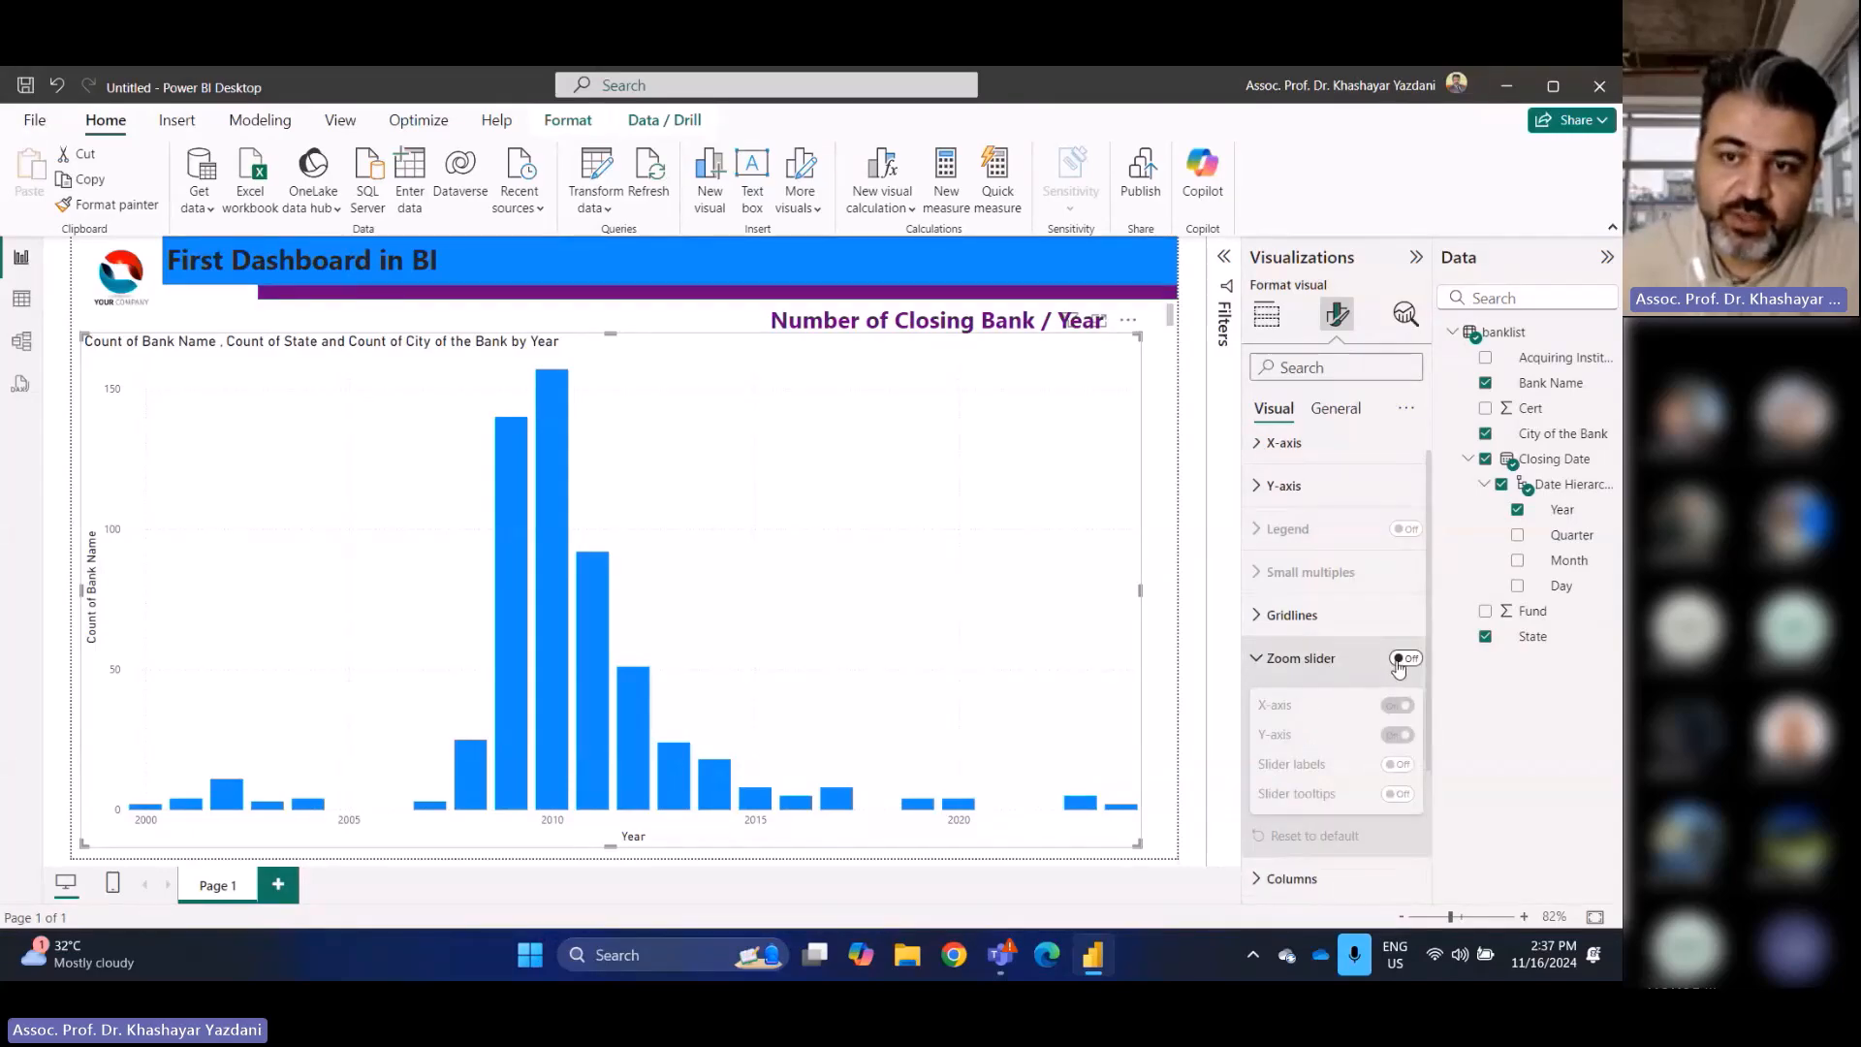
pyautogui.click(1398, 660)
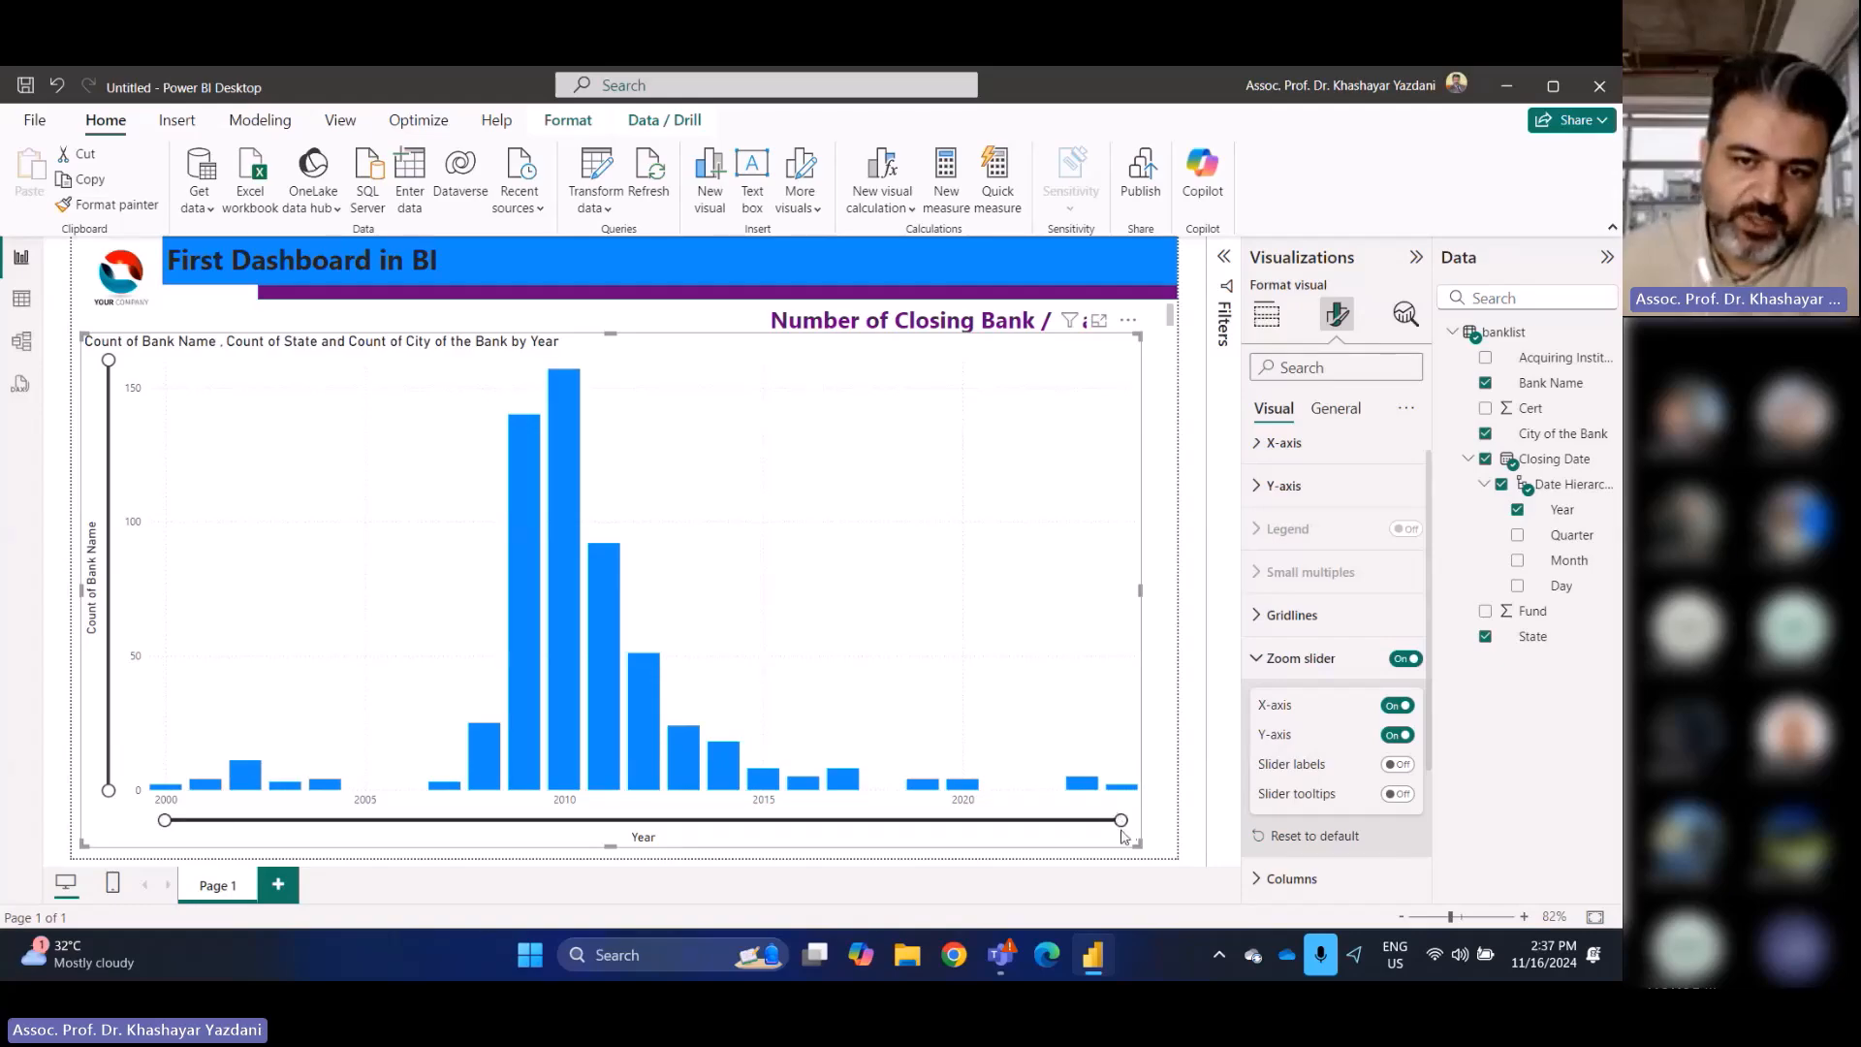
pyautogui.moveTo(1120, 821); pyautogui.dragTo(892, 820)
pyautogui.moveTo(170, 819); pyautogui.dragTo(562, 822)
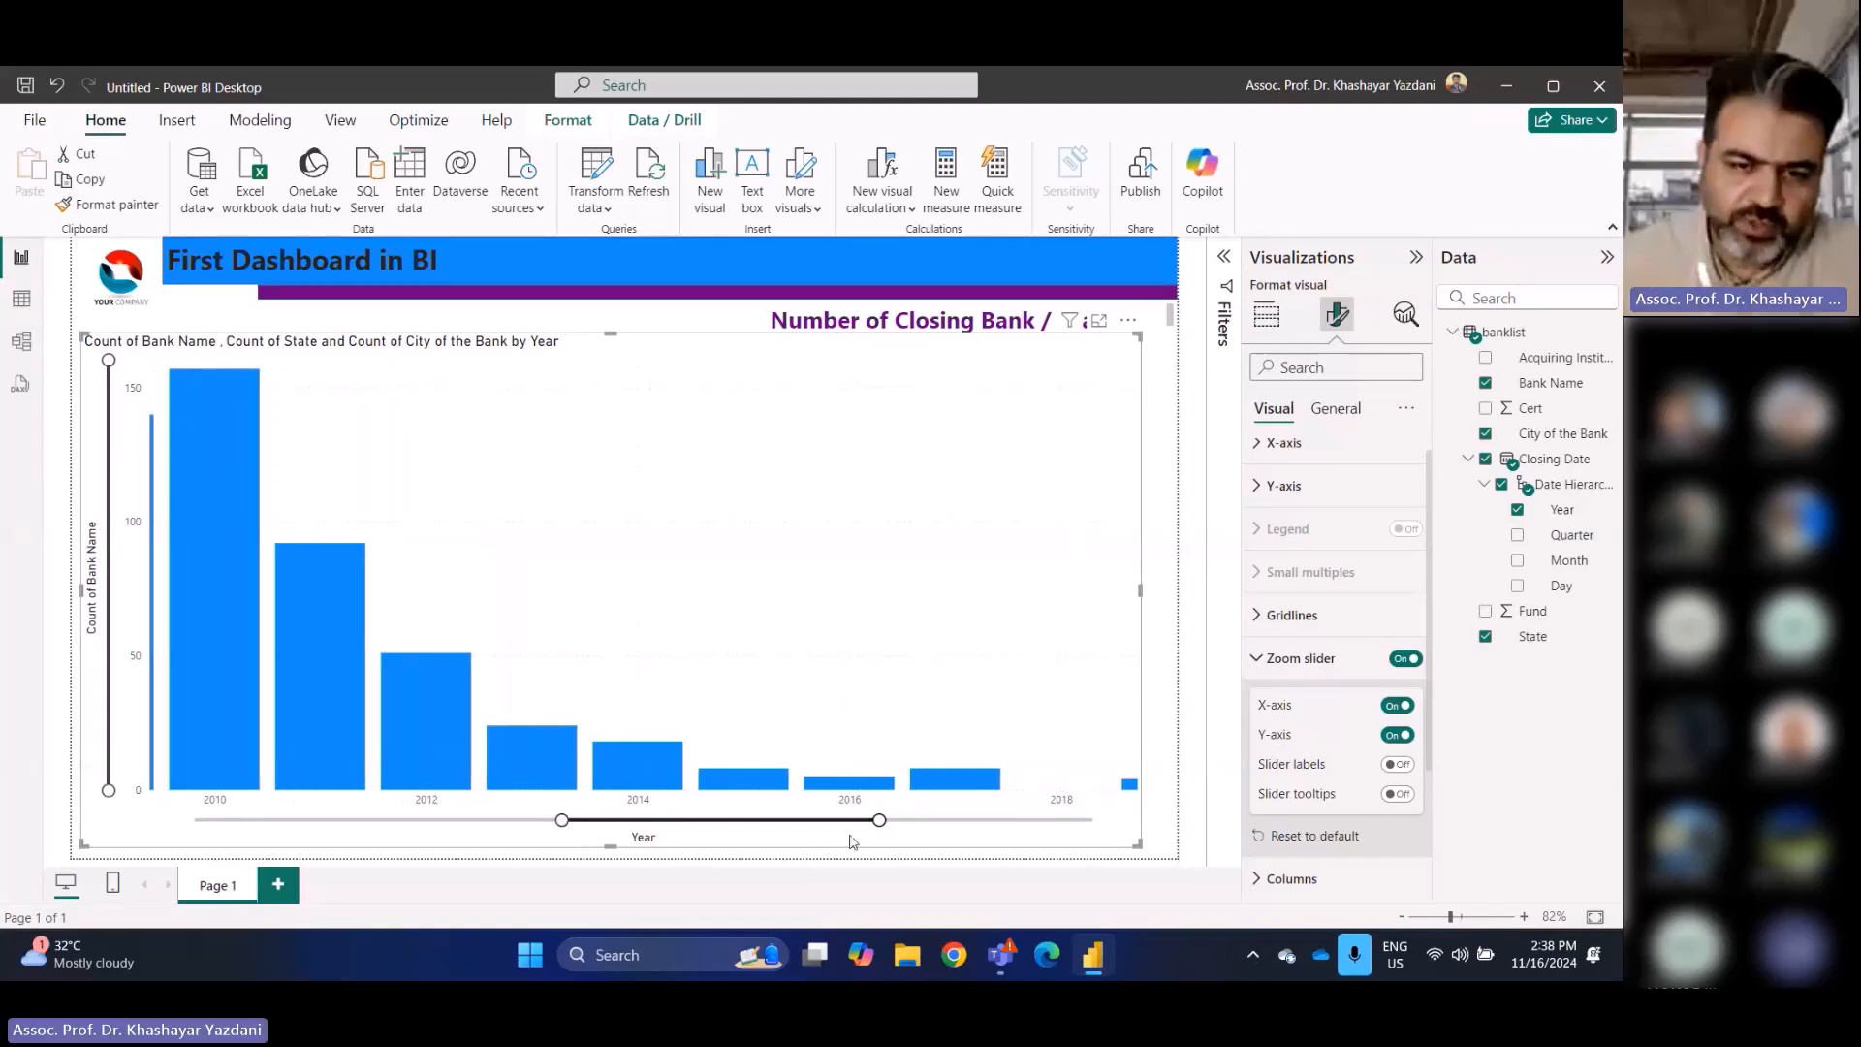
pyautogui.moveTo(878, 820); pyautogui.dragTo(751, 819)
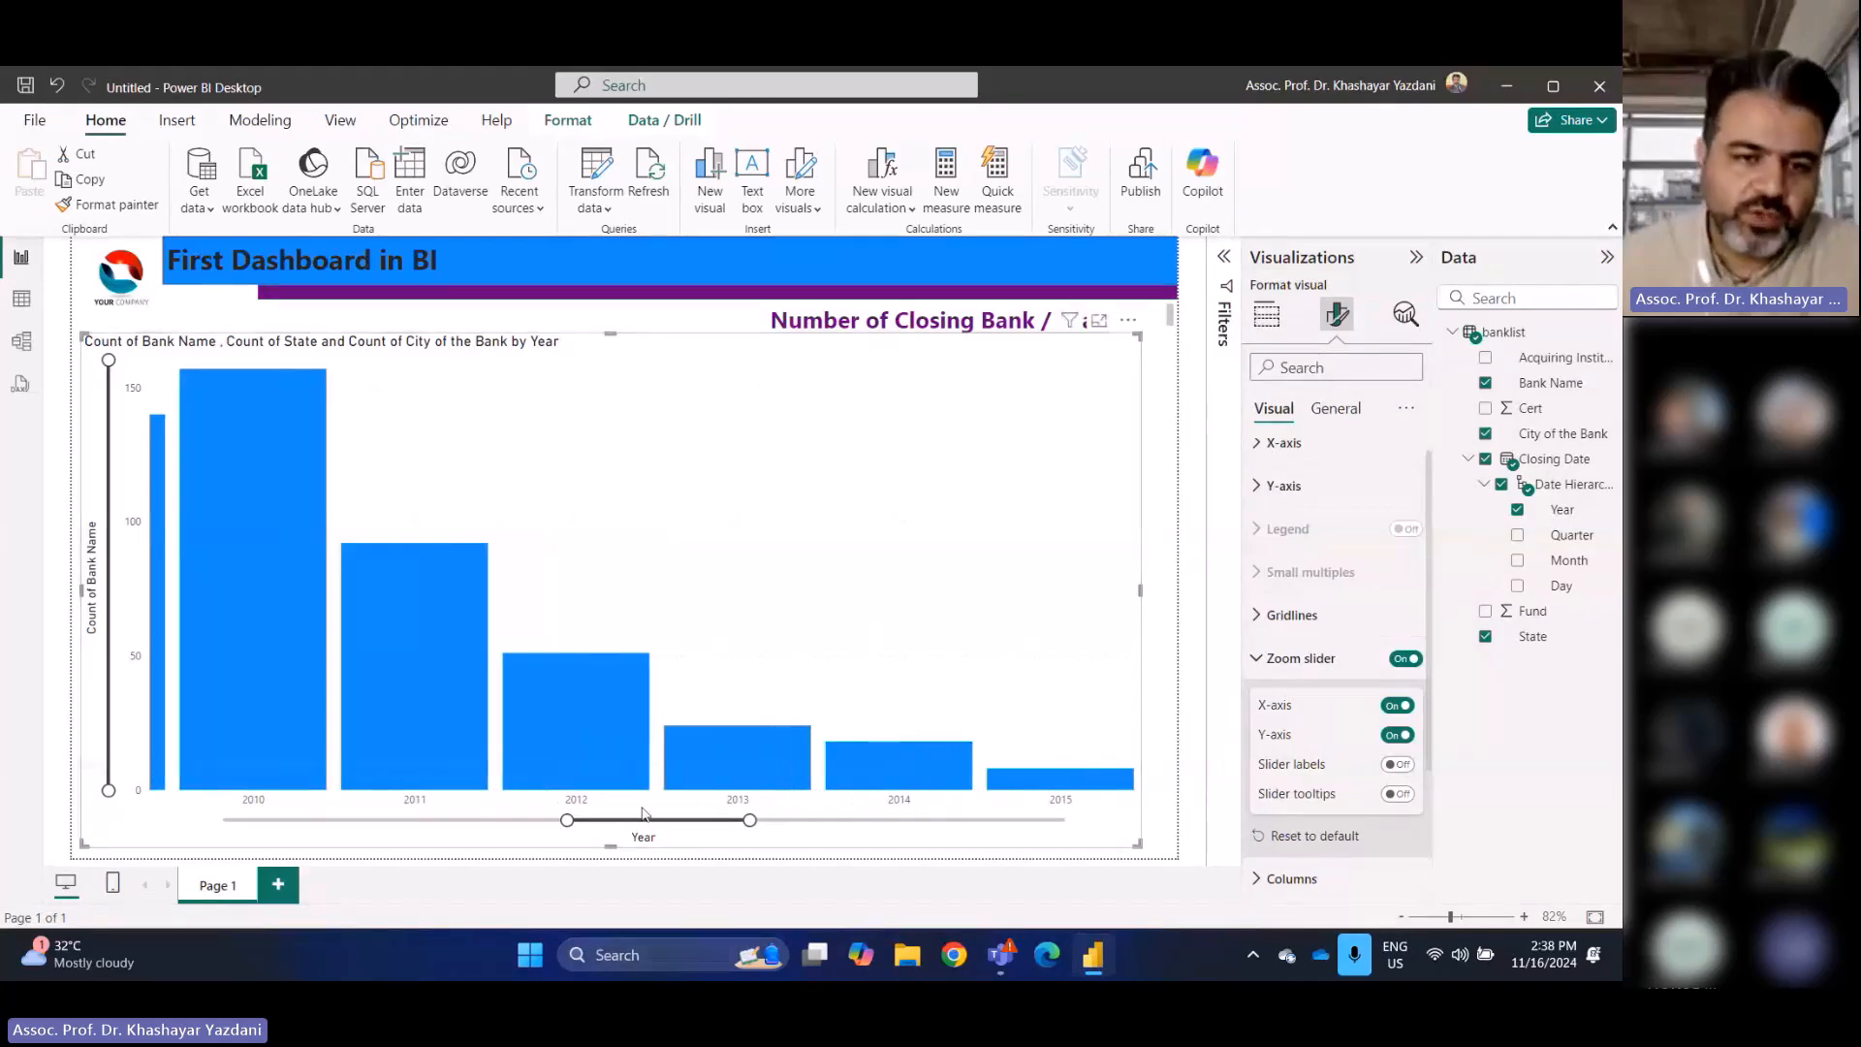
pyautogui.moveTo(639, 820); pyautogui.dragTo(602, 831)
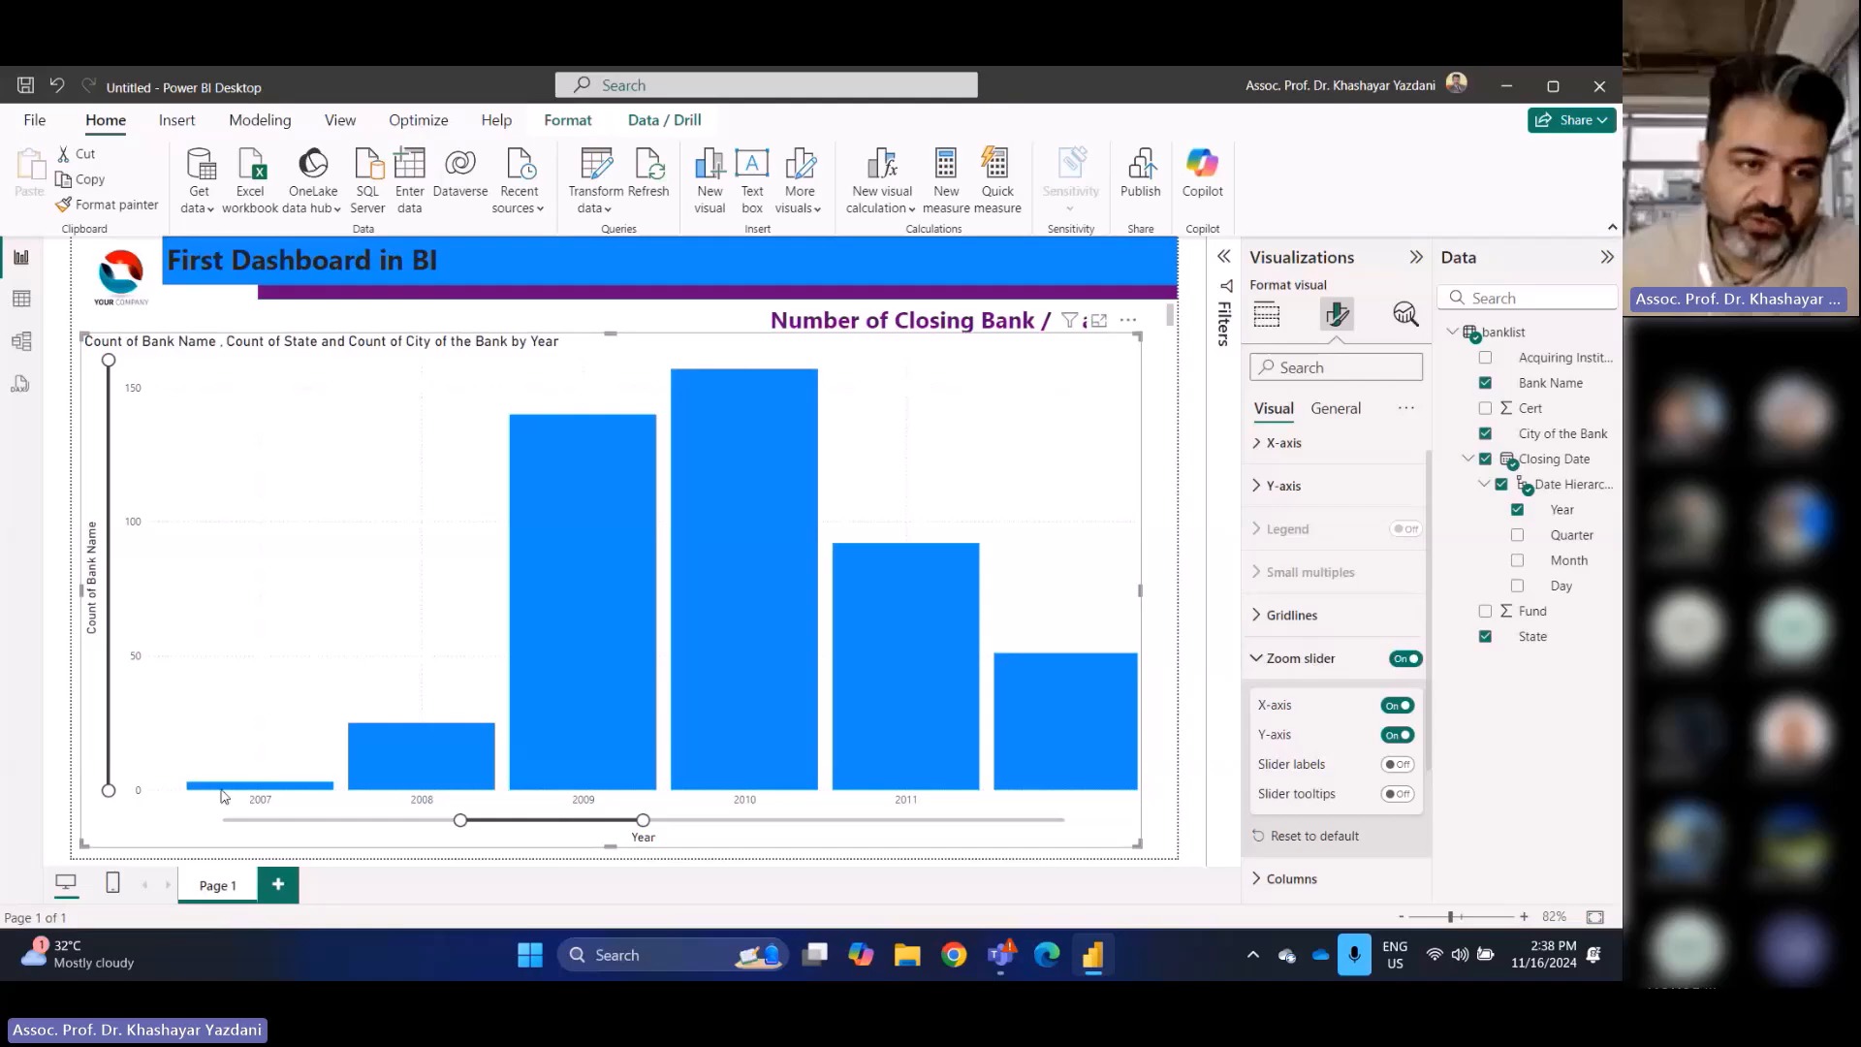
pyautogui.moveTo(108, 790); pyautogui.dragTo(247, 465)
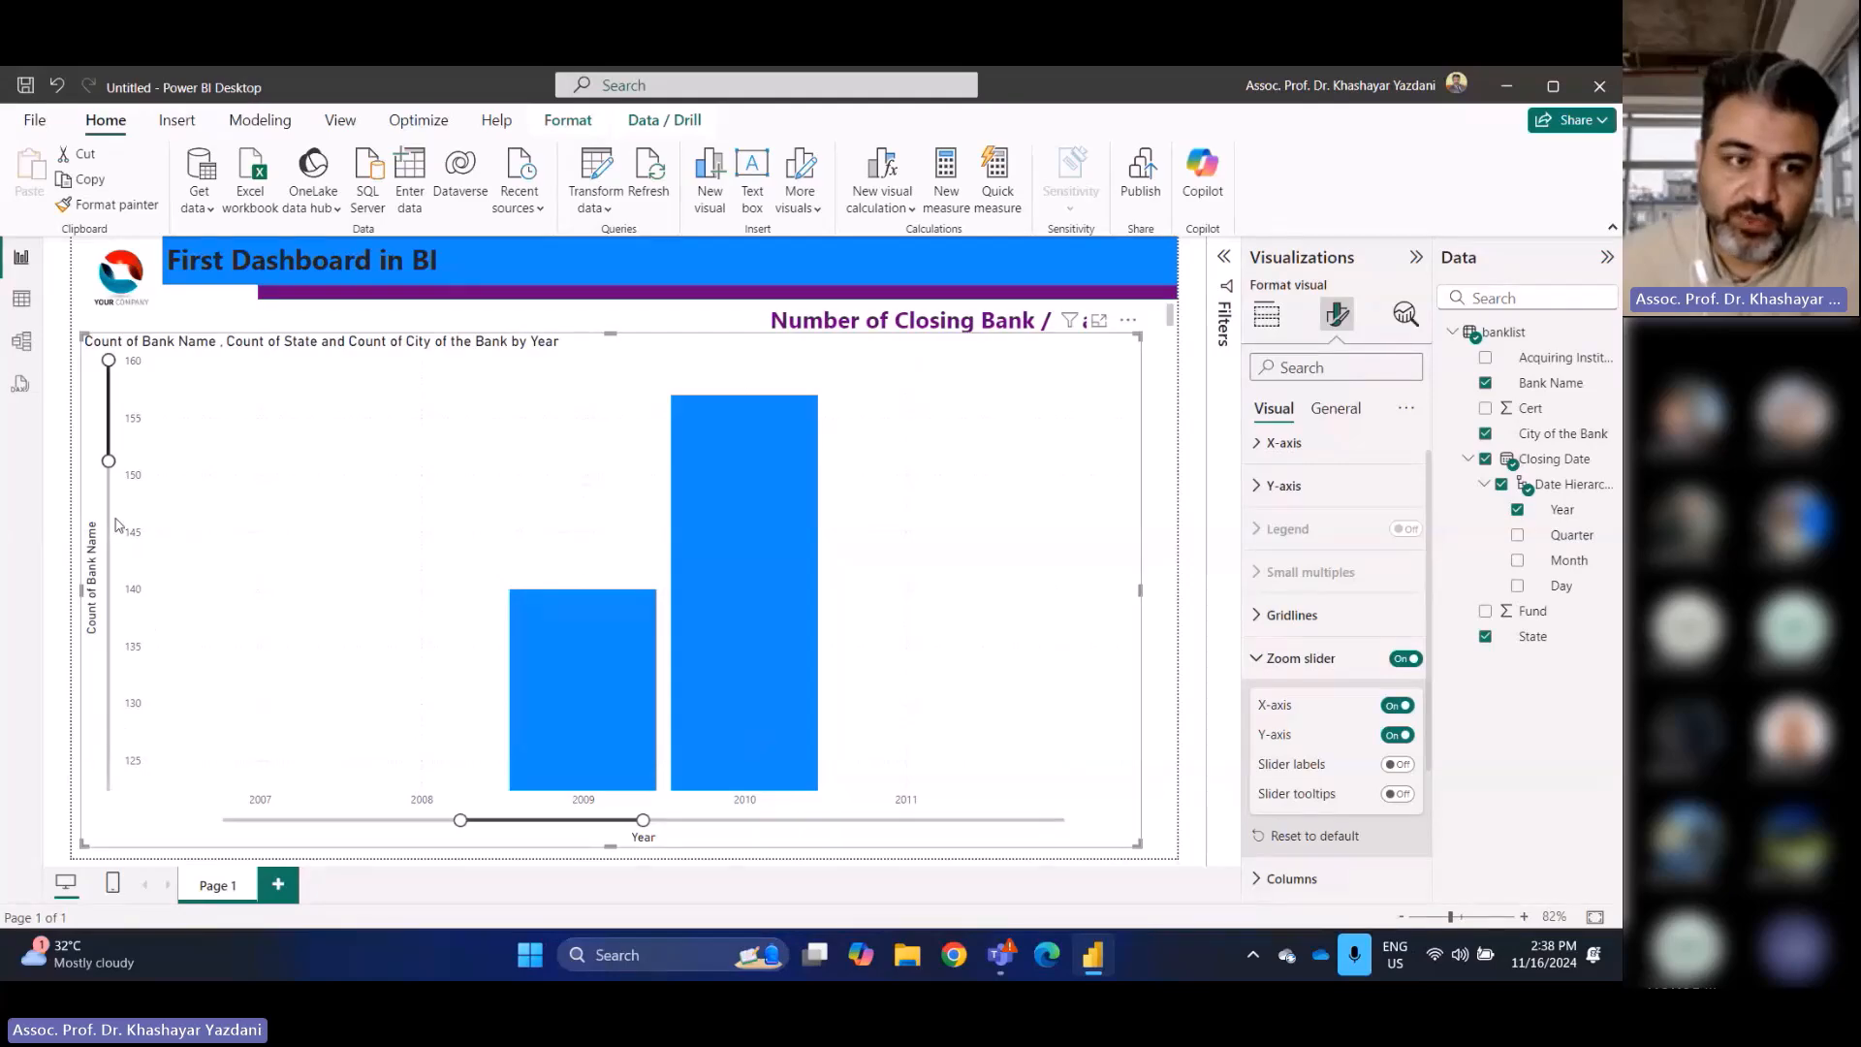
# Keep only the X-axis zoom slider, try its labels, and enable slider tooltips while shortening the range from the latest years
pyautogui.click(1398, 733)
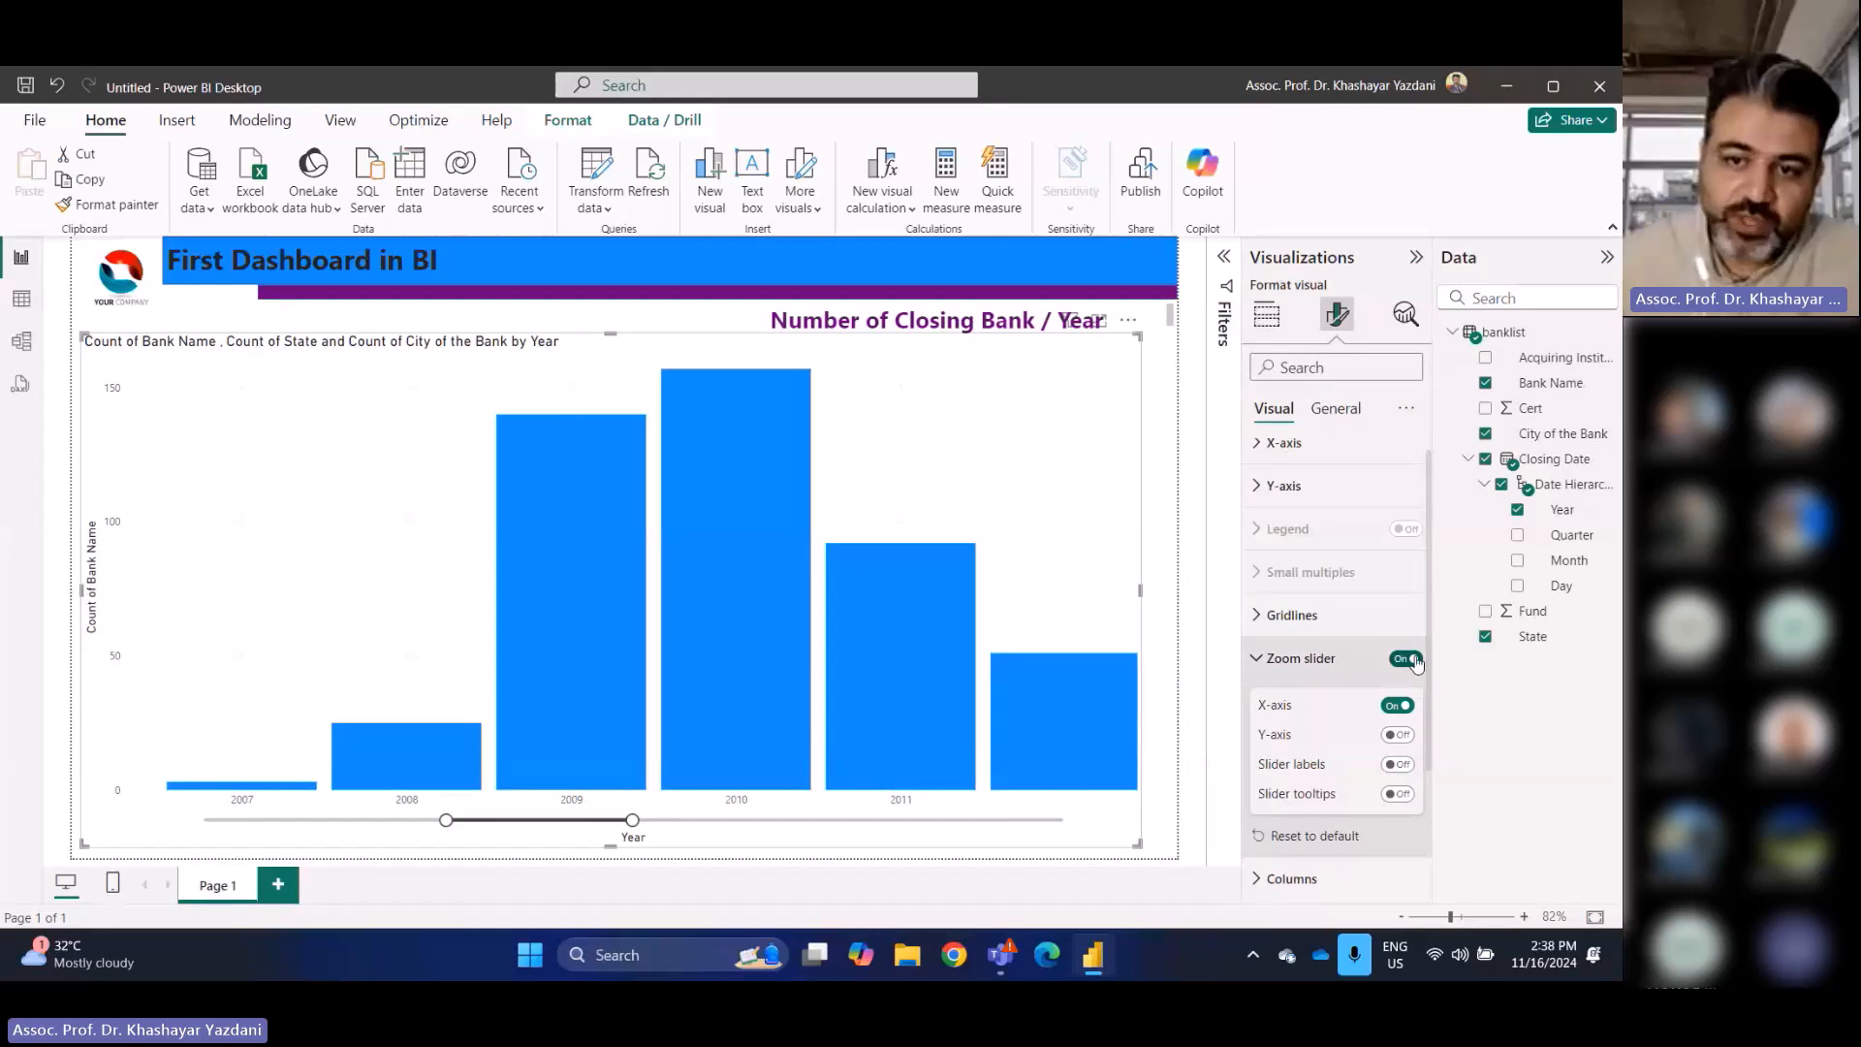
pyautogui.click(1404, 705)
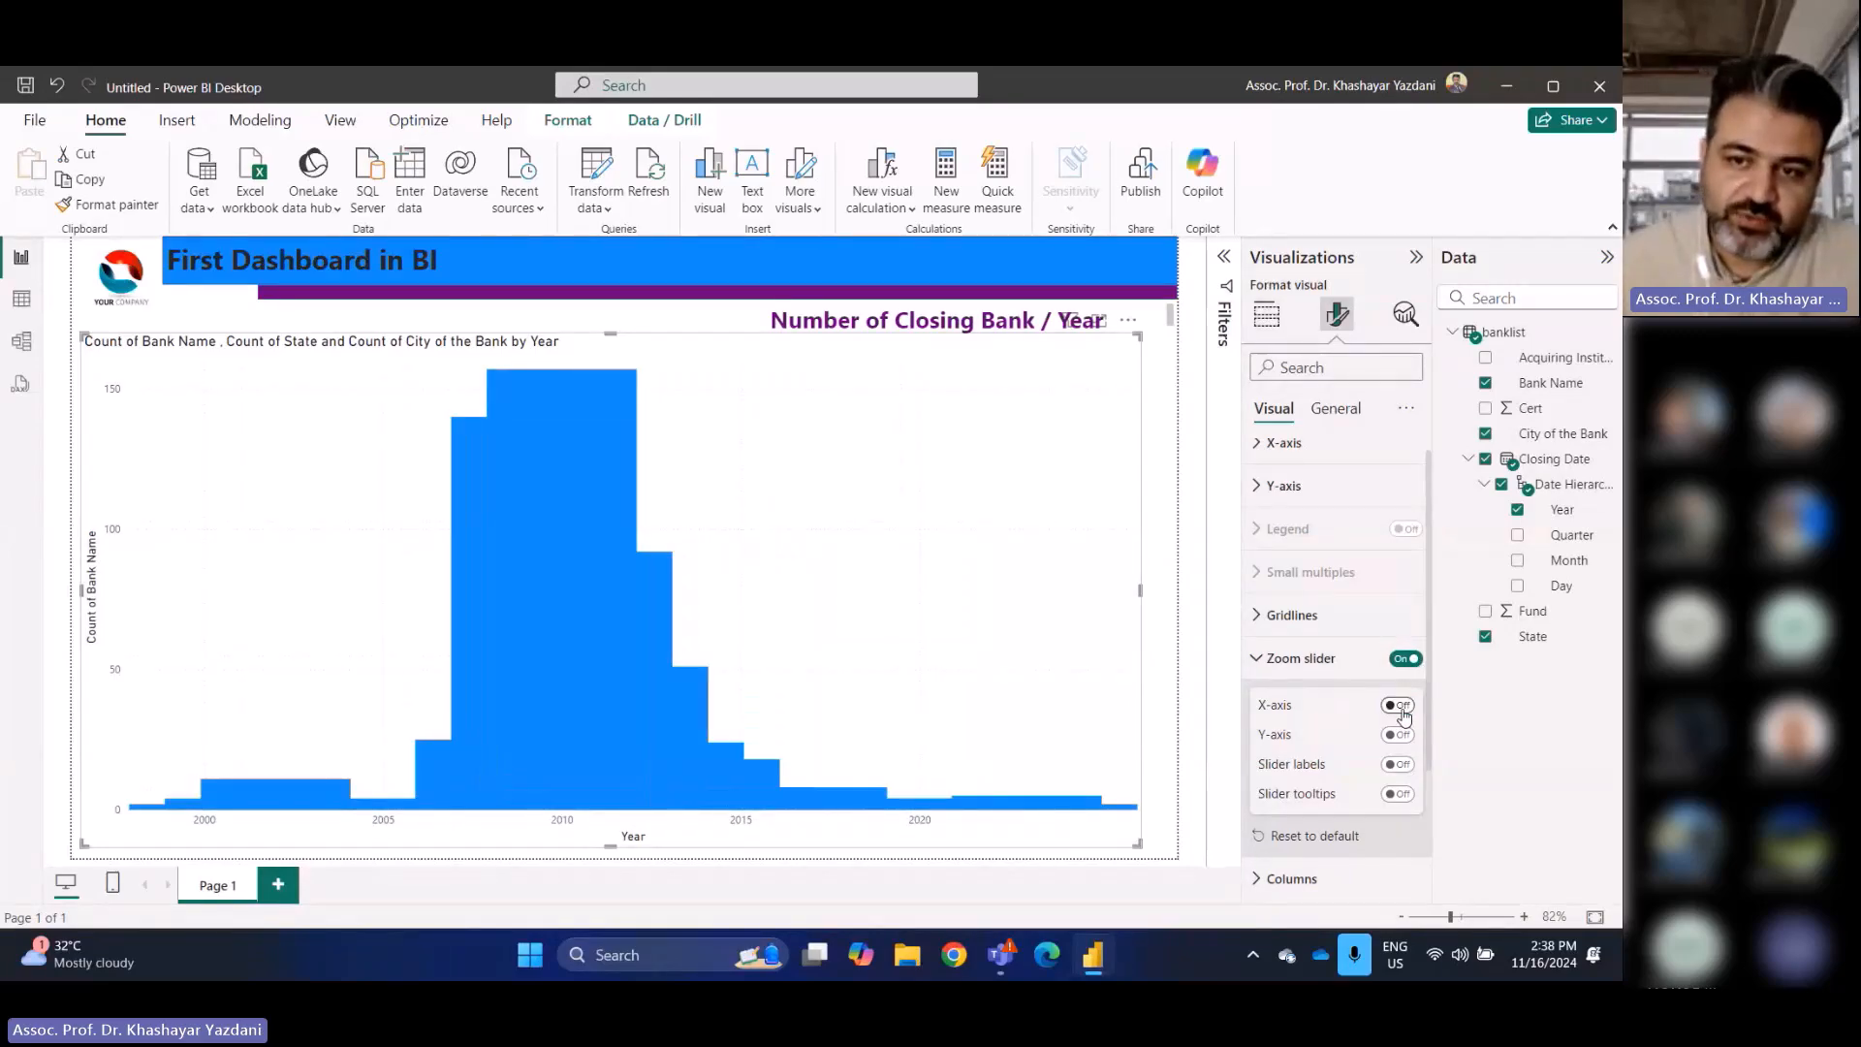
pyautogui.click(1401, 712)
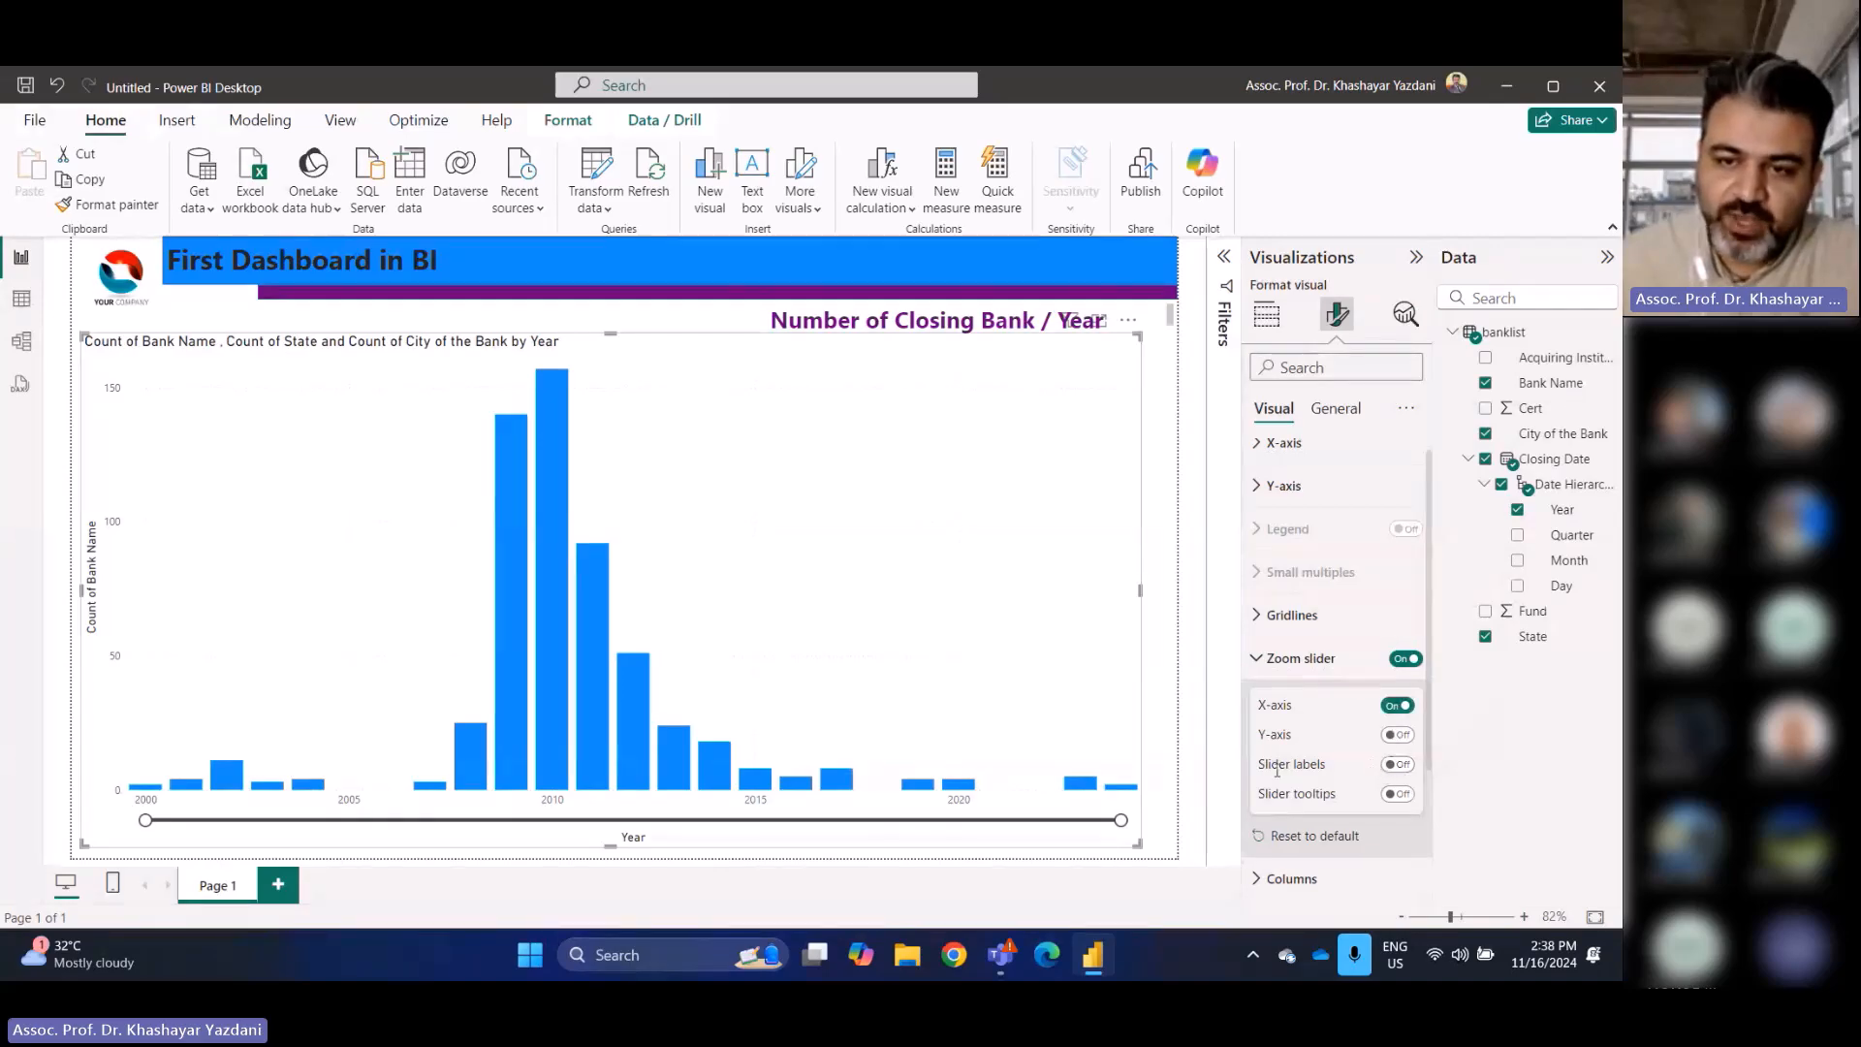
pyautogui.click(1393, 765)
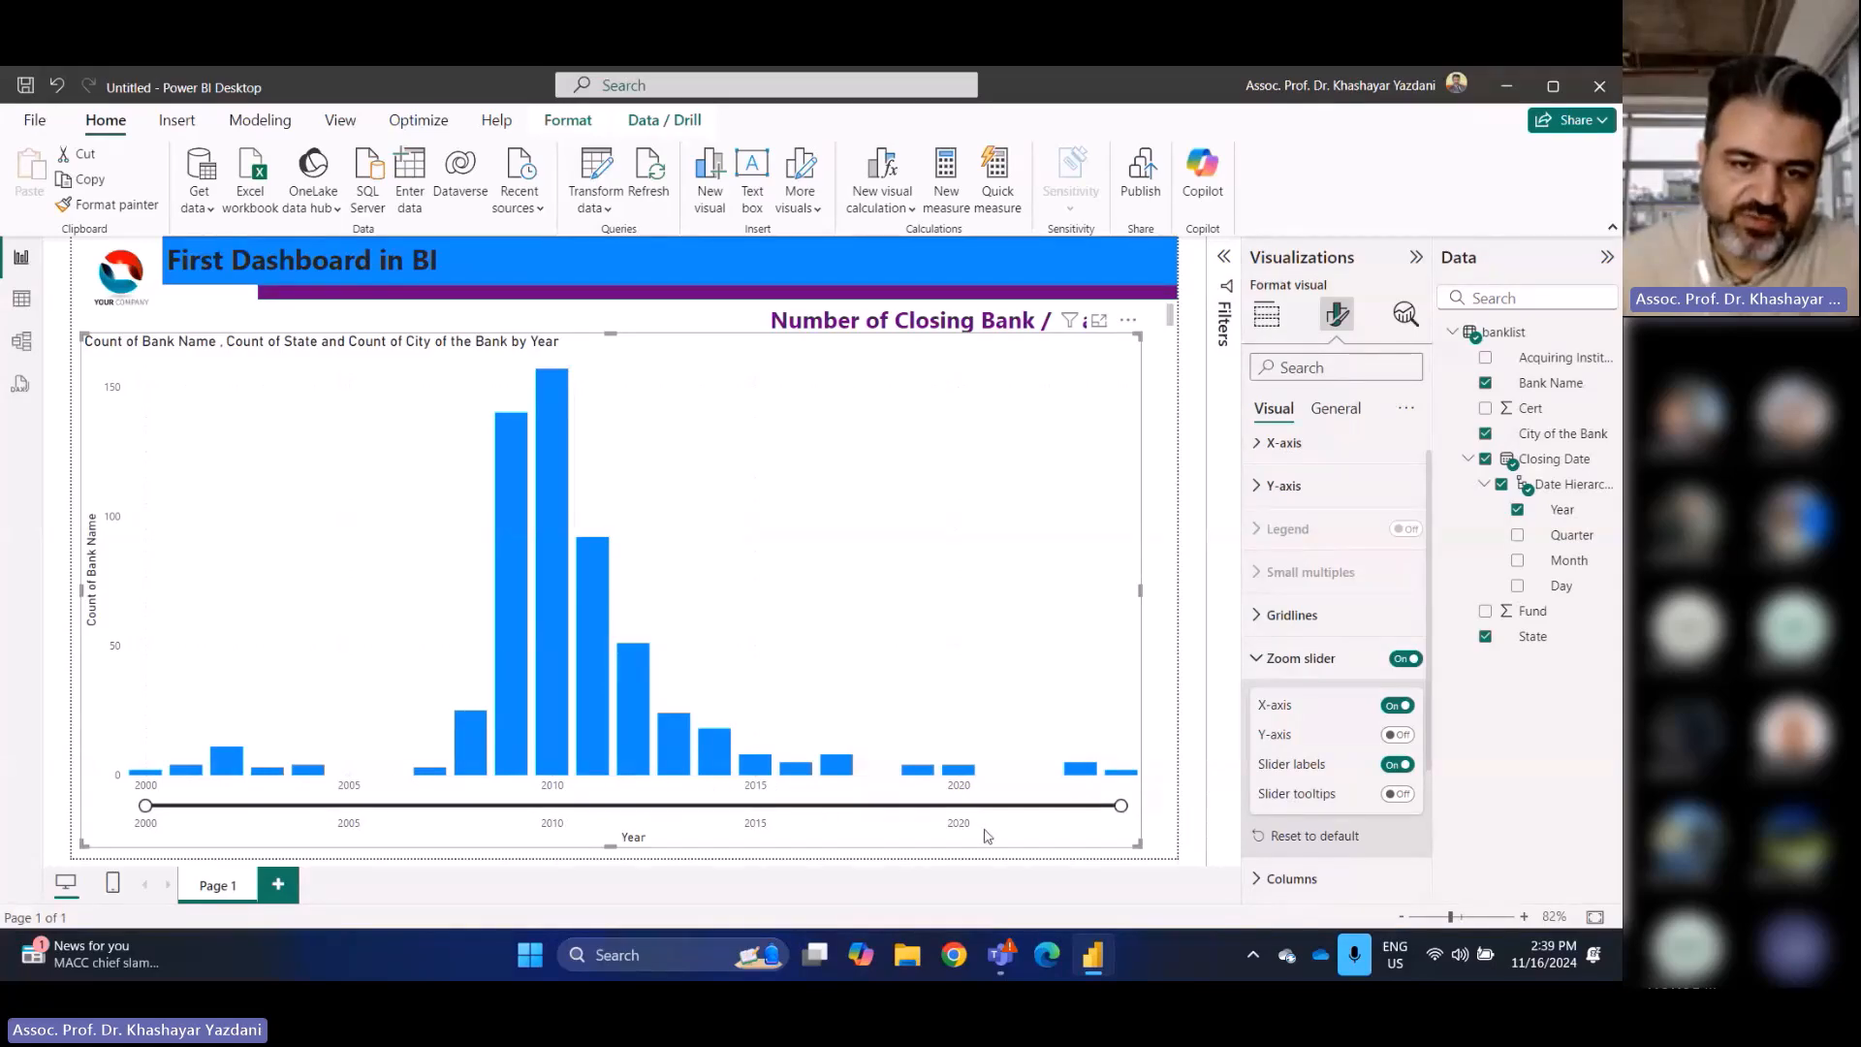
pyautogui.click(1395, 765)
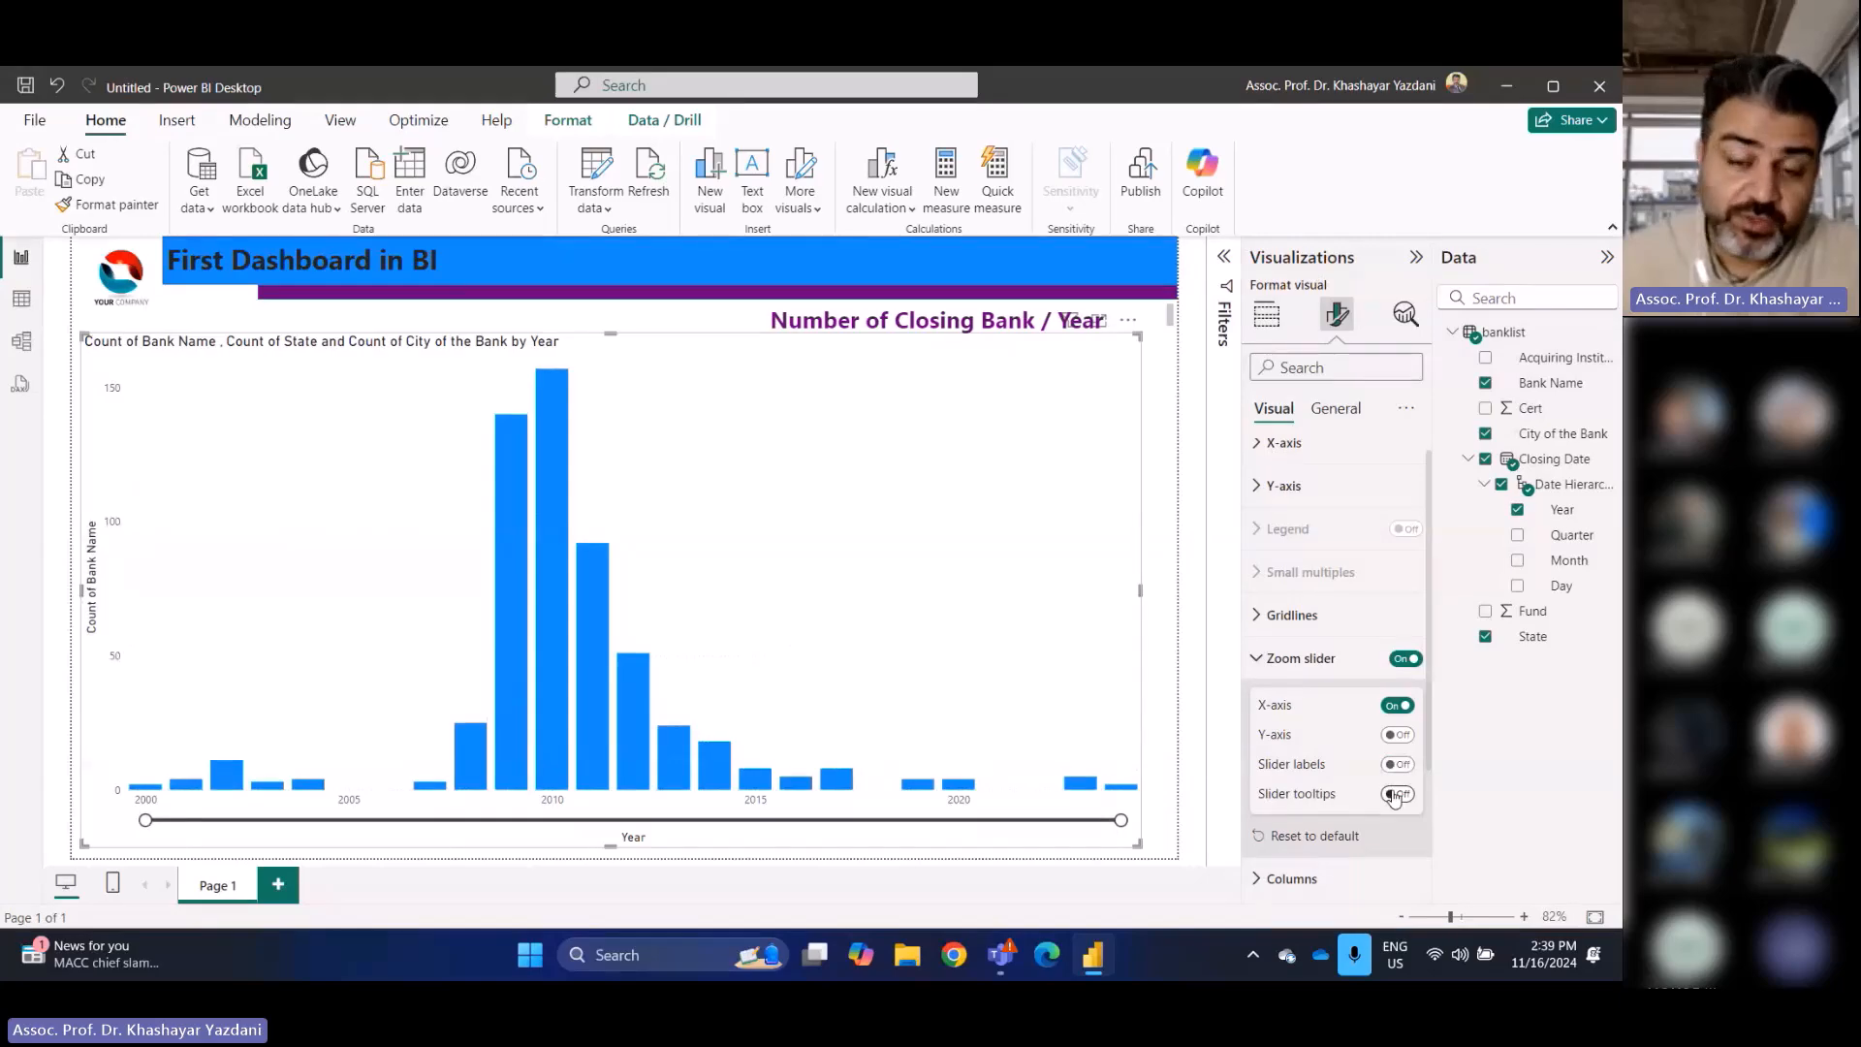
pyautogui.click(1395, 795)
pyautogui.moveTo(1121, 820); pyautogui.dragTo(1094, 820)
pyautogui.moveTo(1061, 817); pyautogui.dragTo(930, 807)
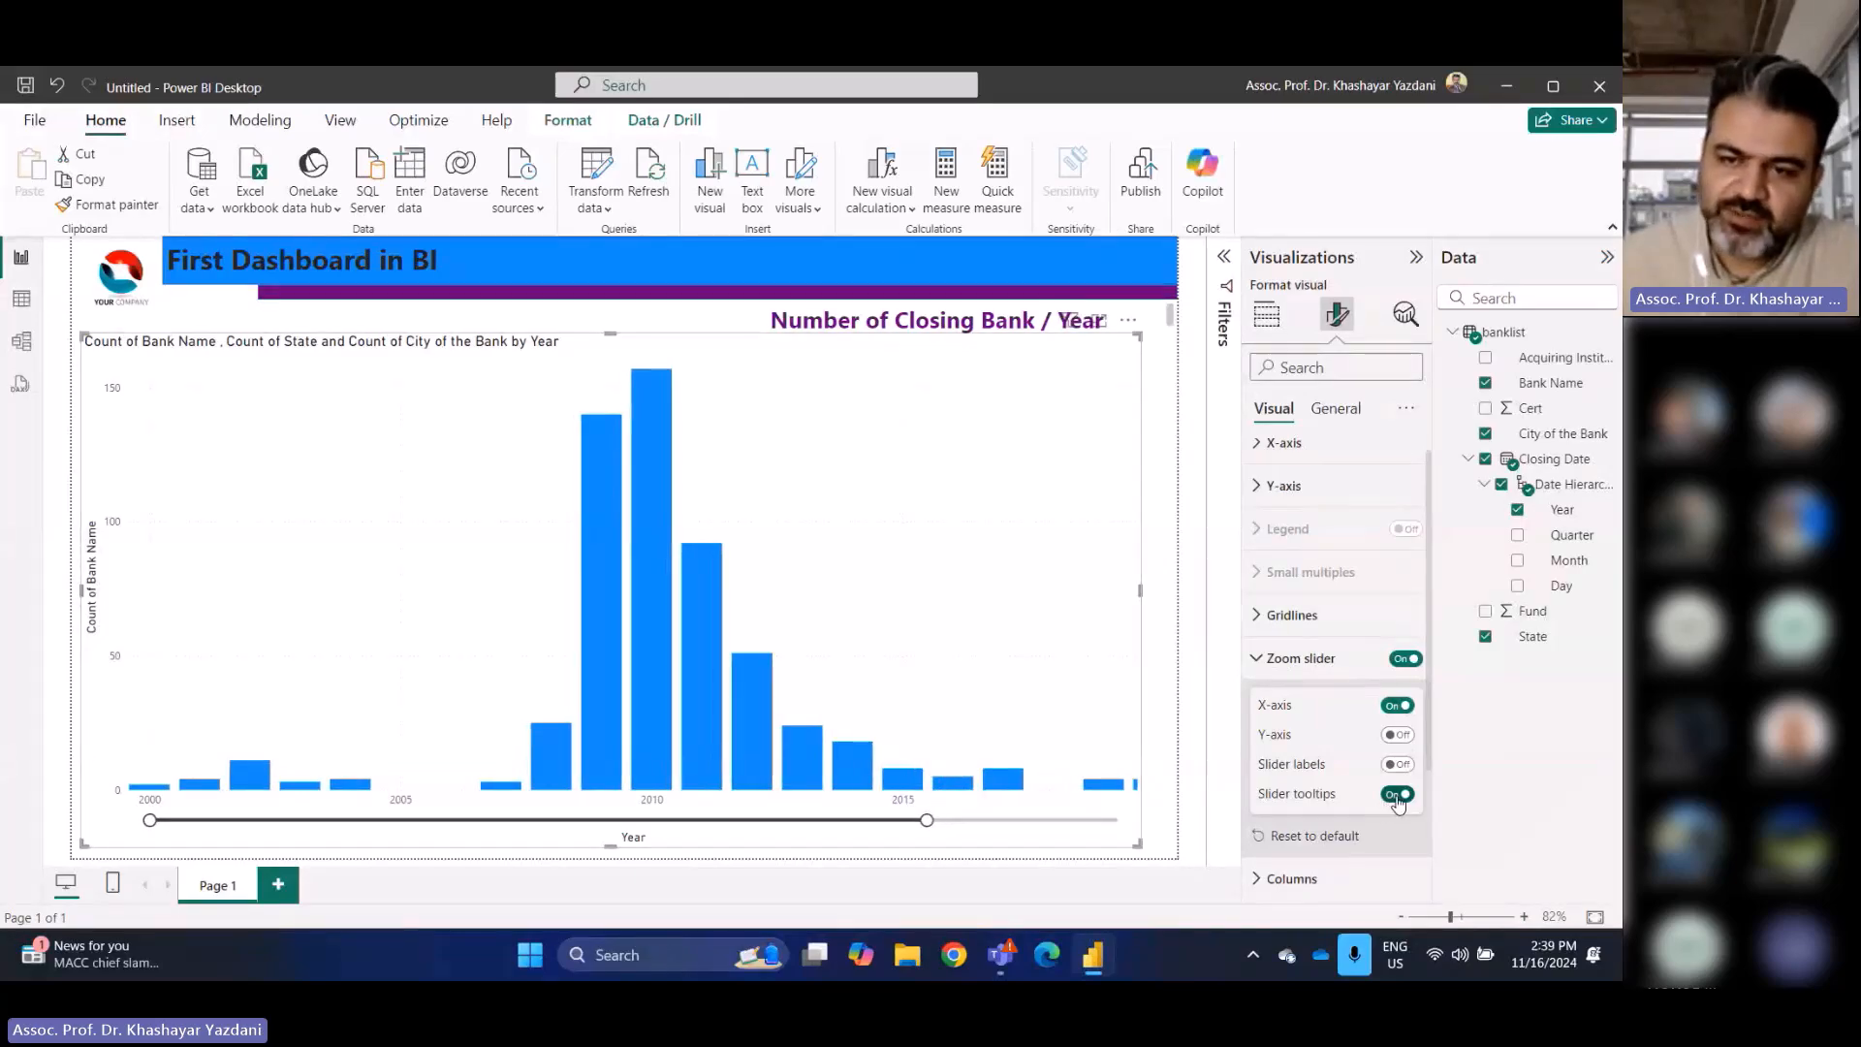
# Reset the column chart's zoom slider settings to default and collapse them
pyautogui.click(1314, 837)
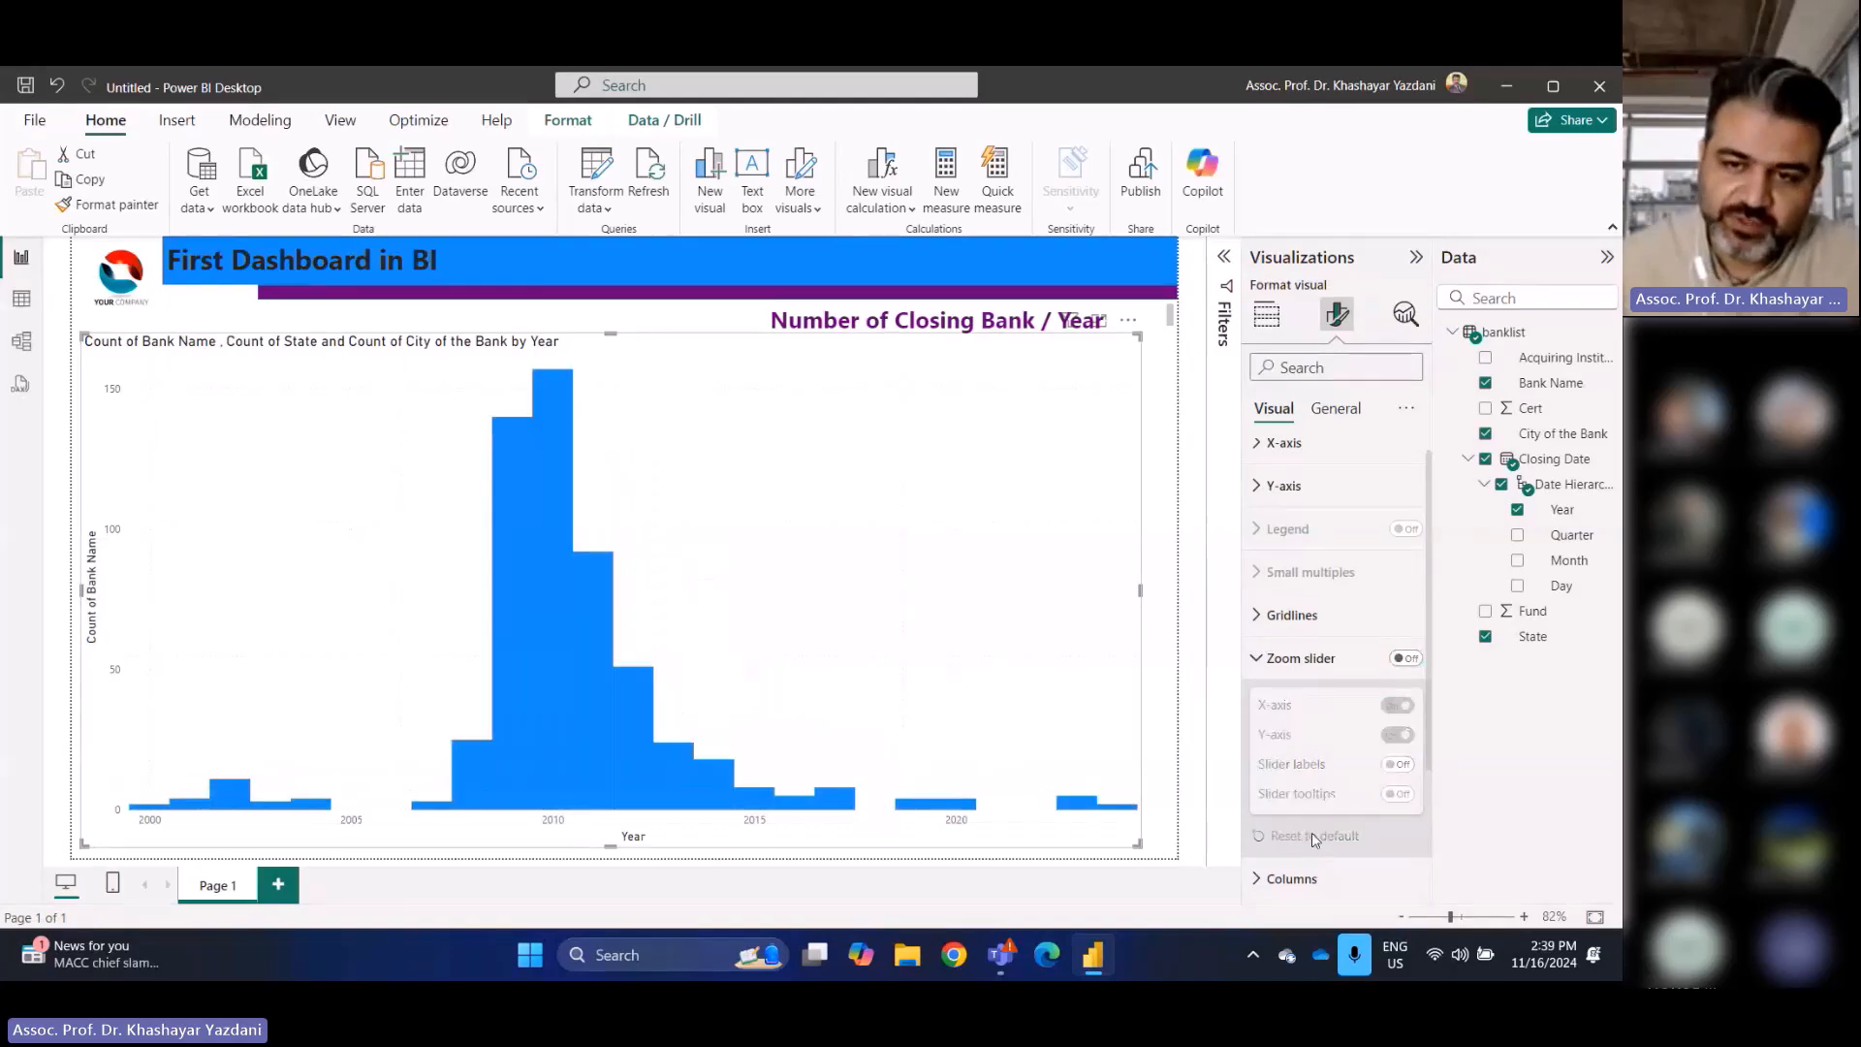
pyautogui.click(1266, 658)
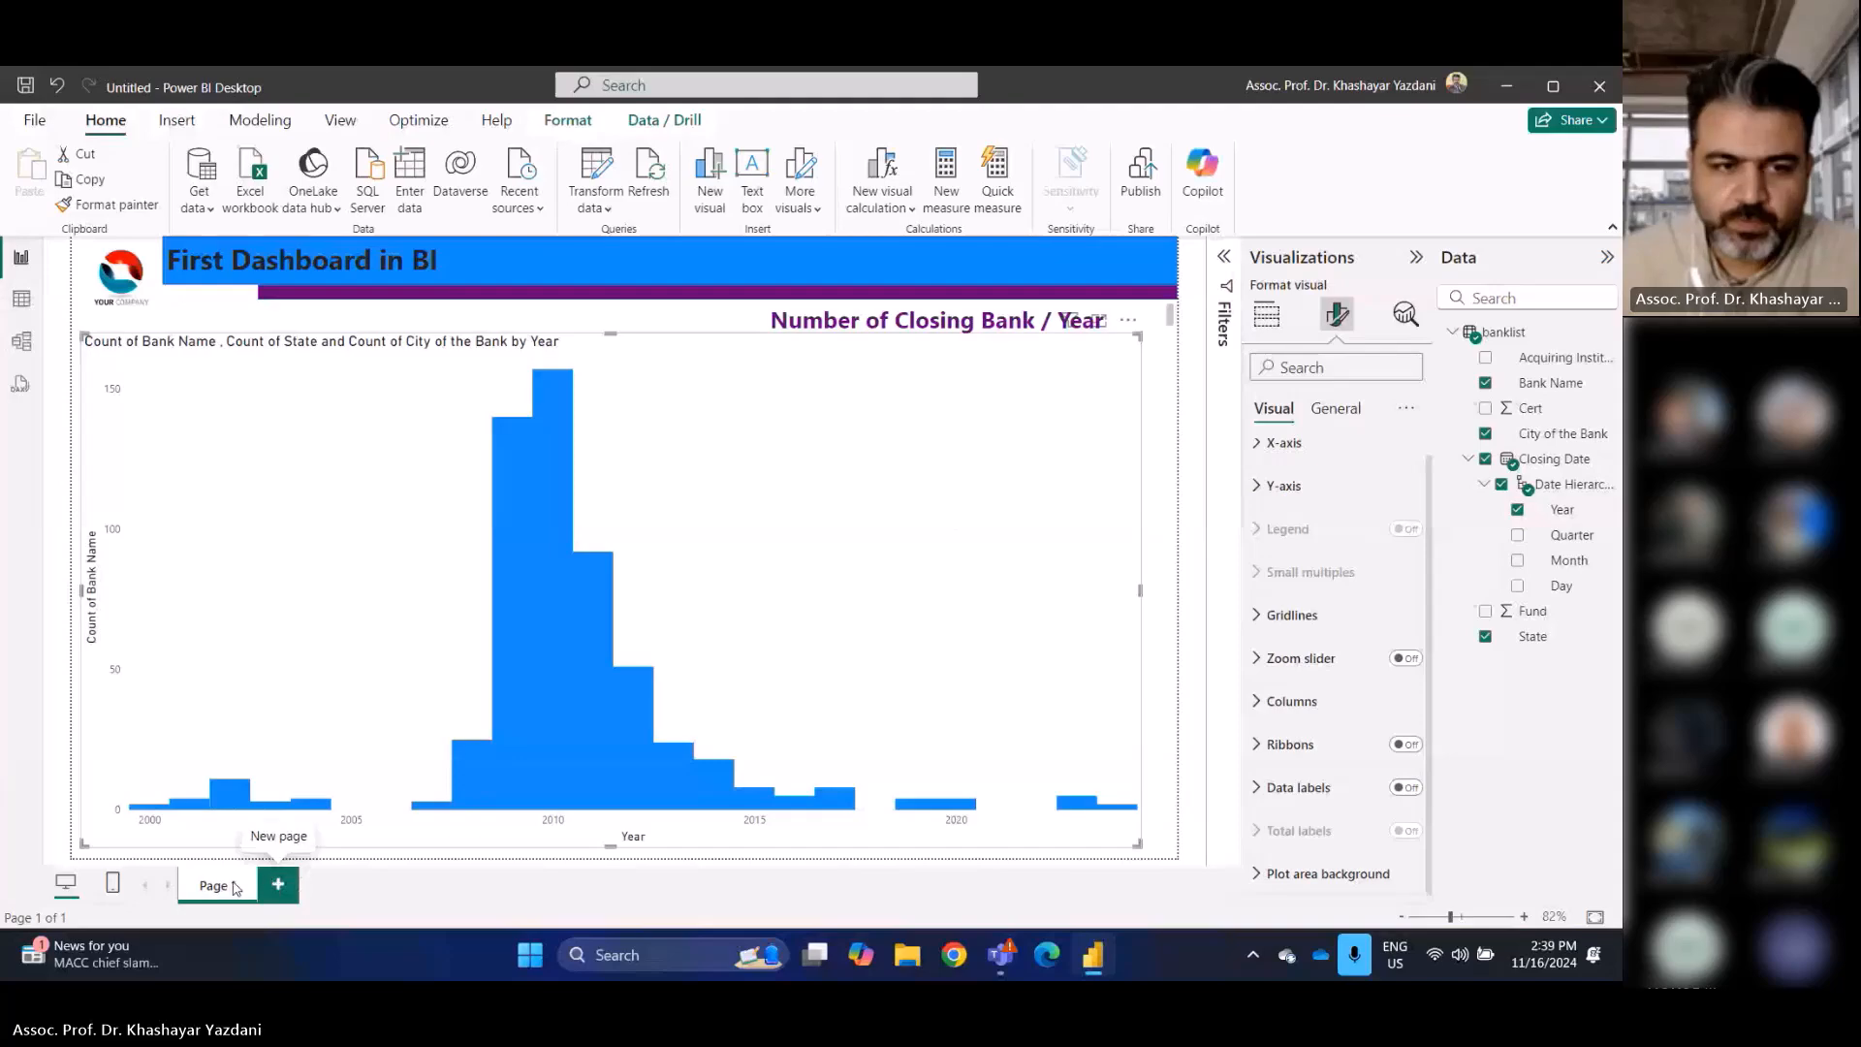
# Add a second report page and return to the column chart's formatting options on Page 1
pyautogui.click(279, 884)
pyautogui.click(234, 887)
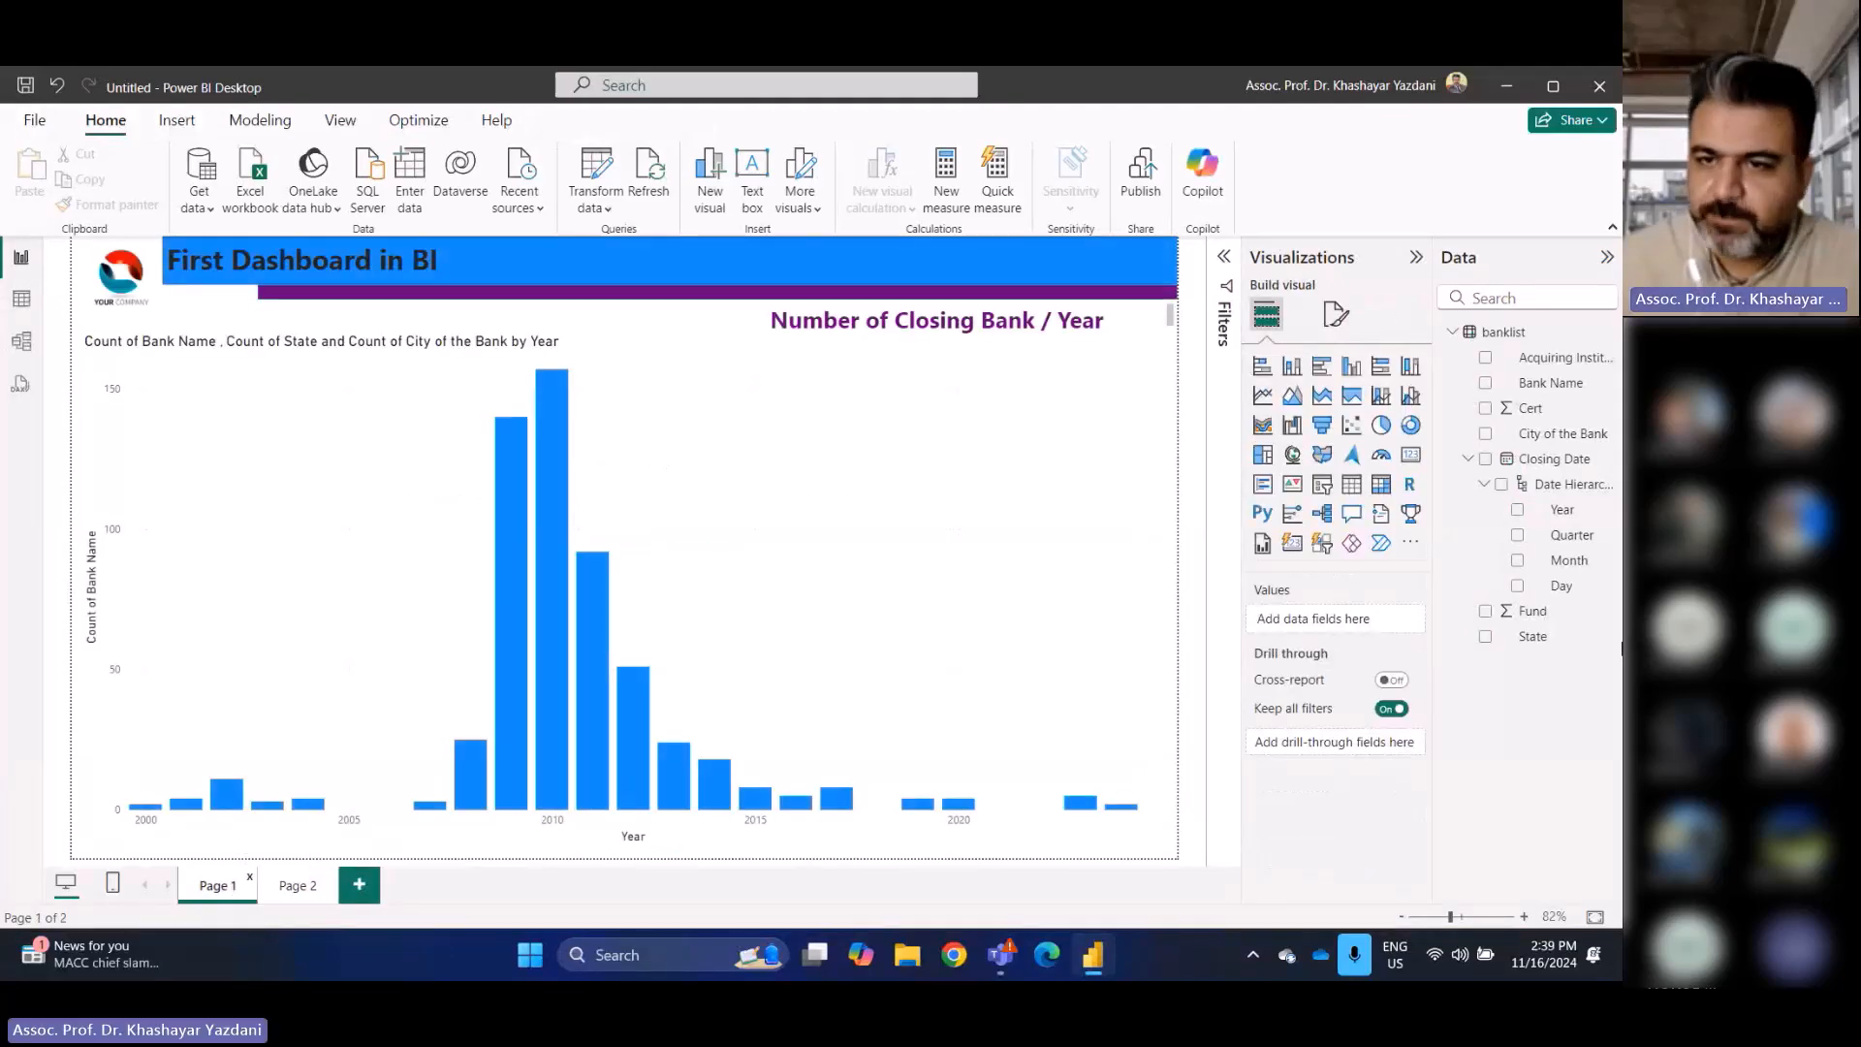
pyautogui.click(720, 652)
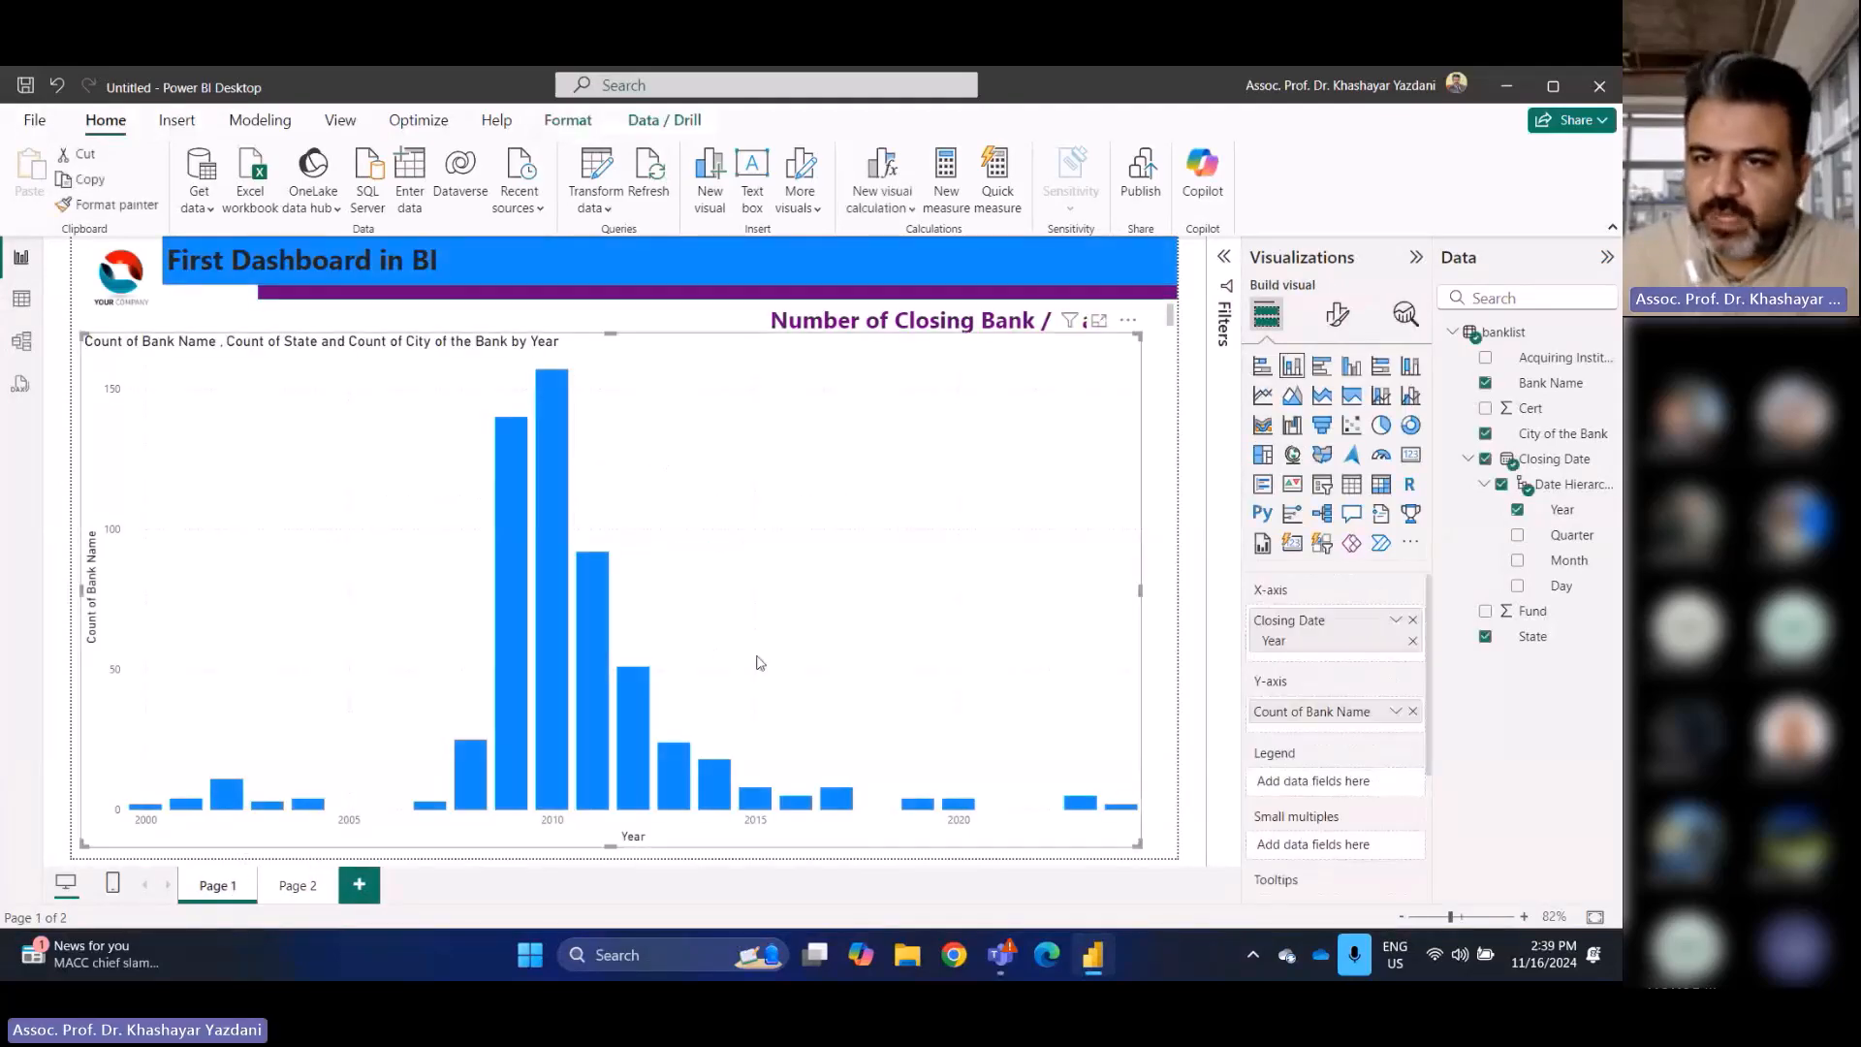
pyautogui.click(1338, 314)
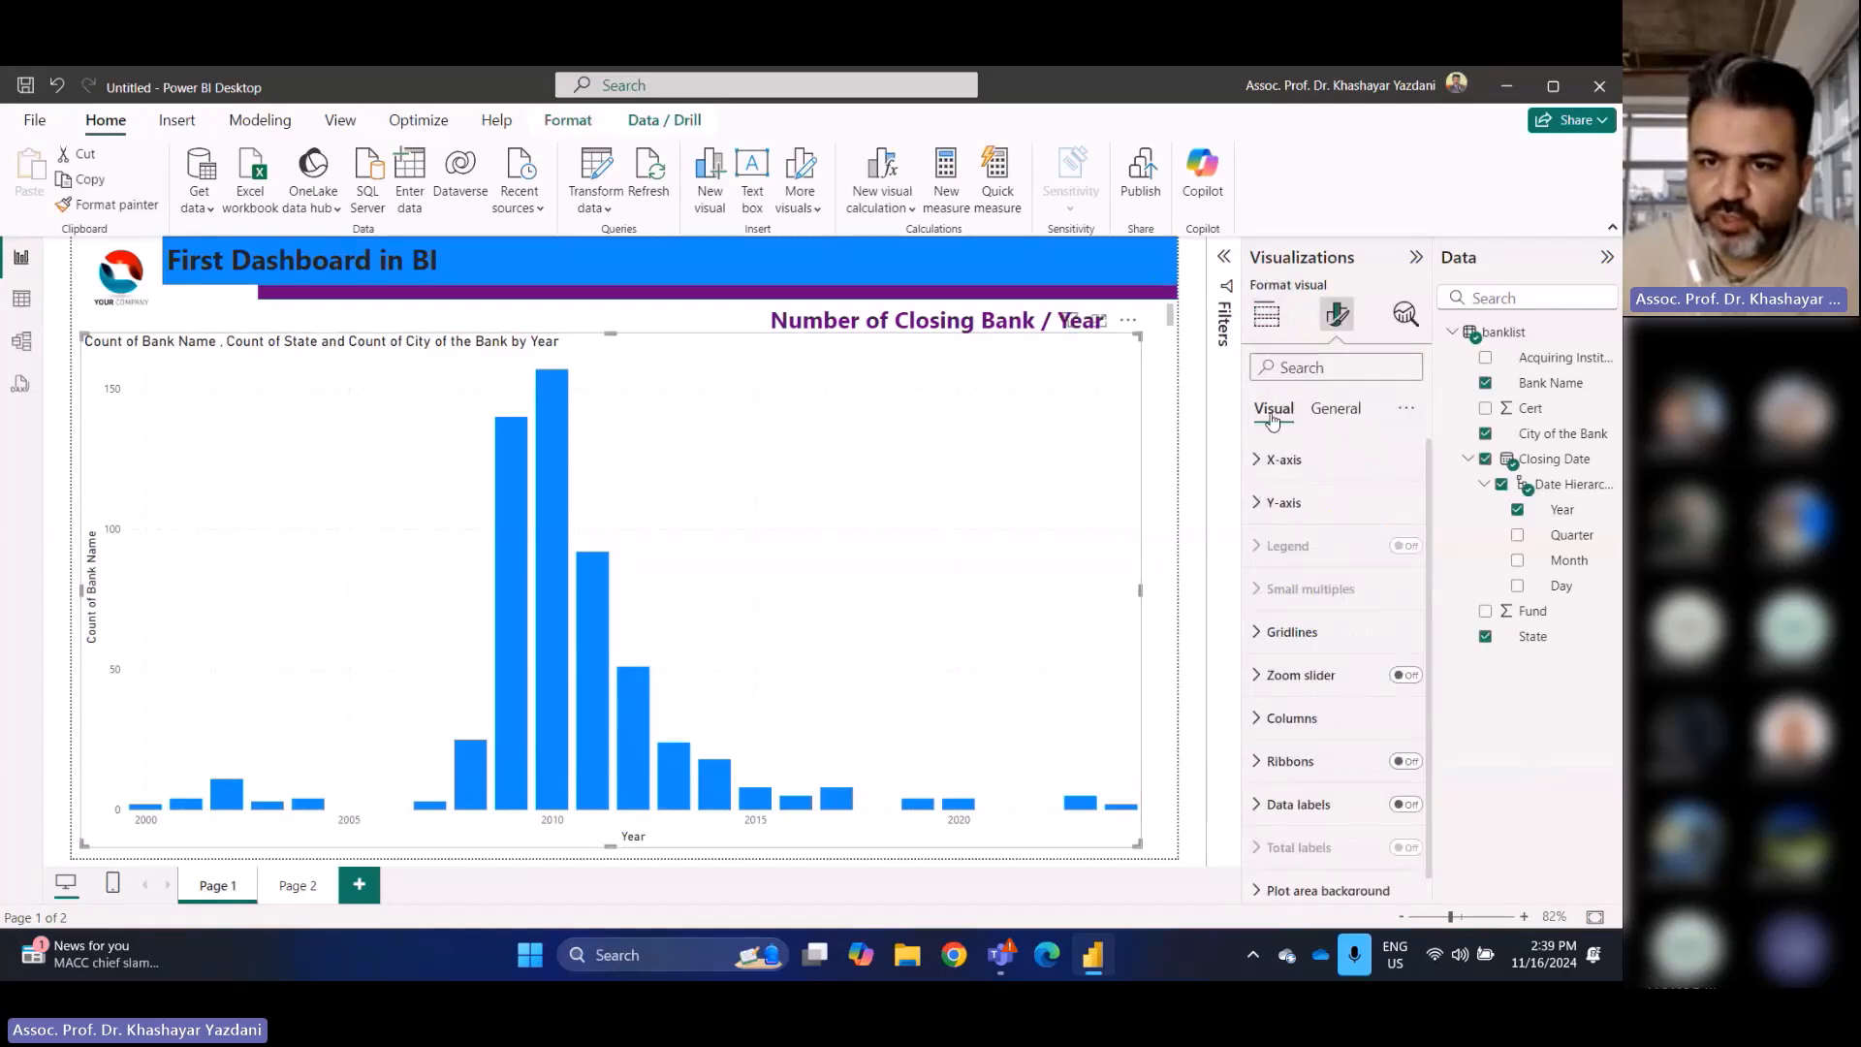
# Try gold as the fill color for all of the chart's columns, and settle on pink
pyautogui.click(1256, 720)
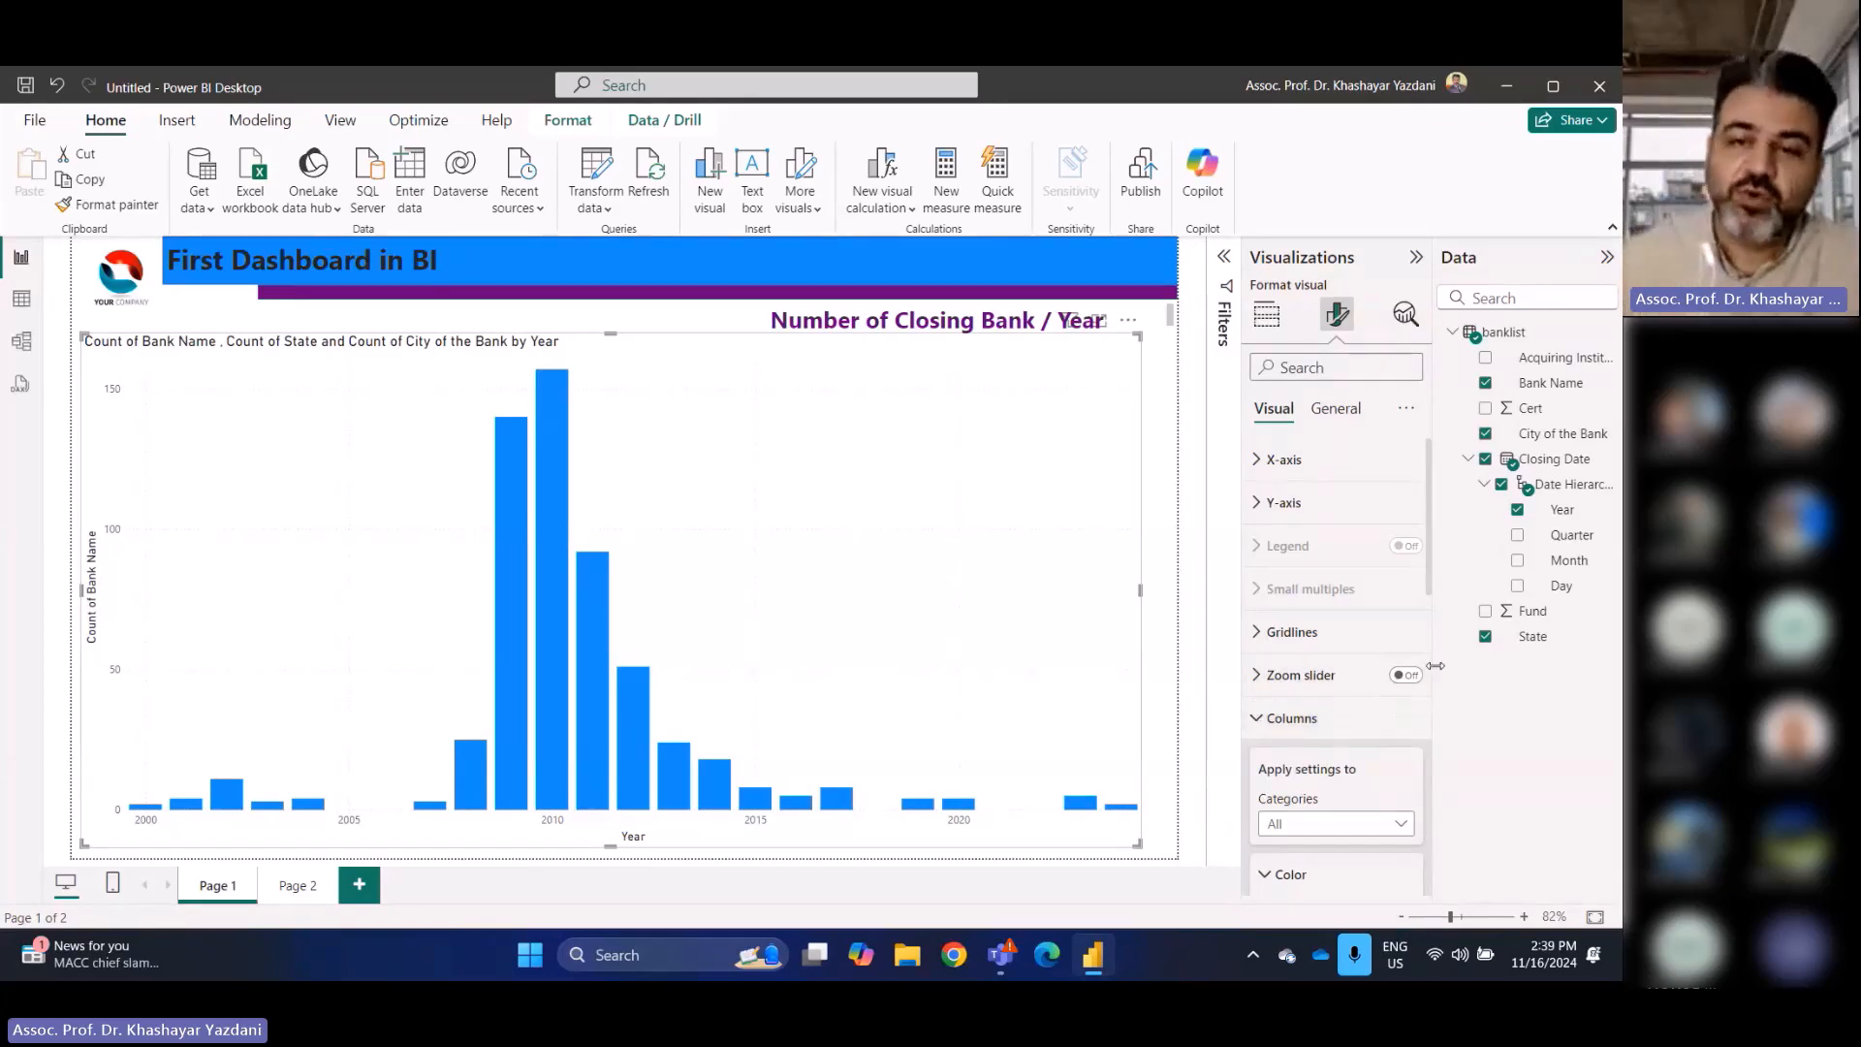
pyautogui.scroll(-4, 1327, 737)
pyautogui.scroll(3, 1329, 740)
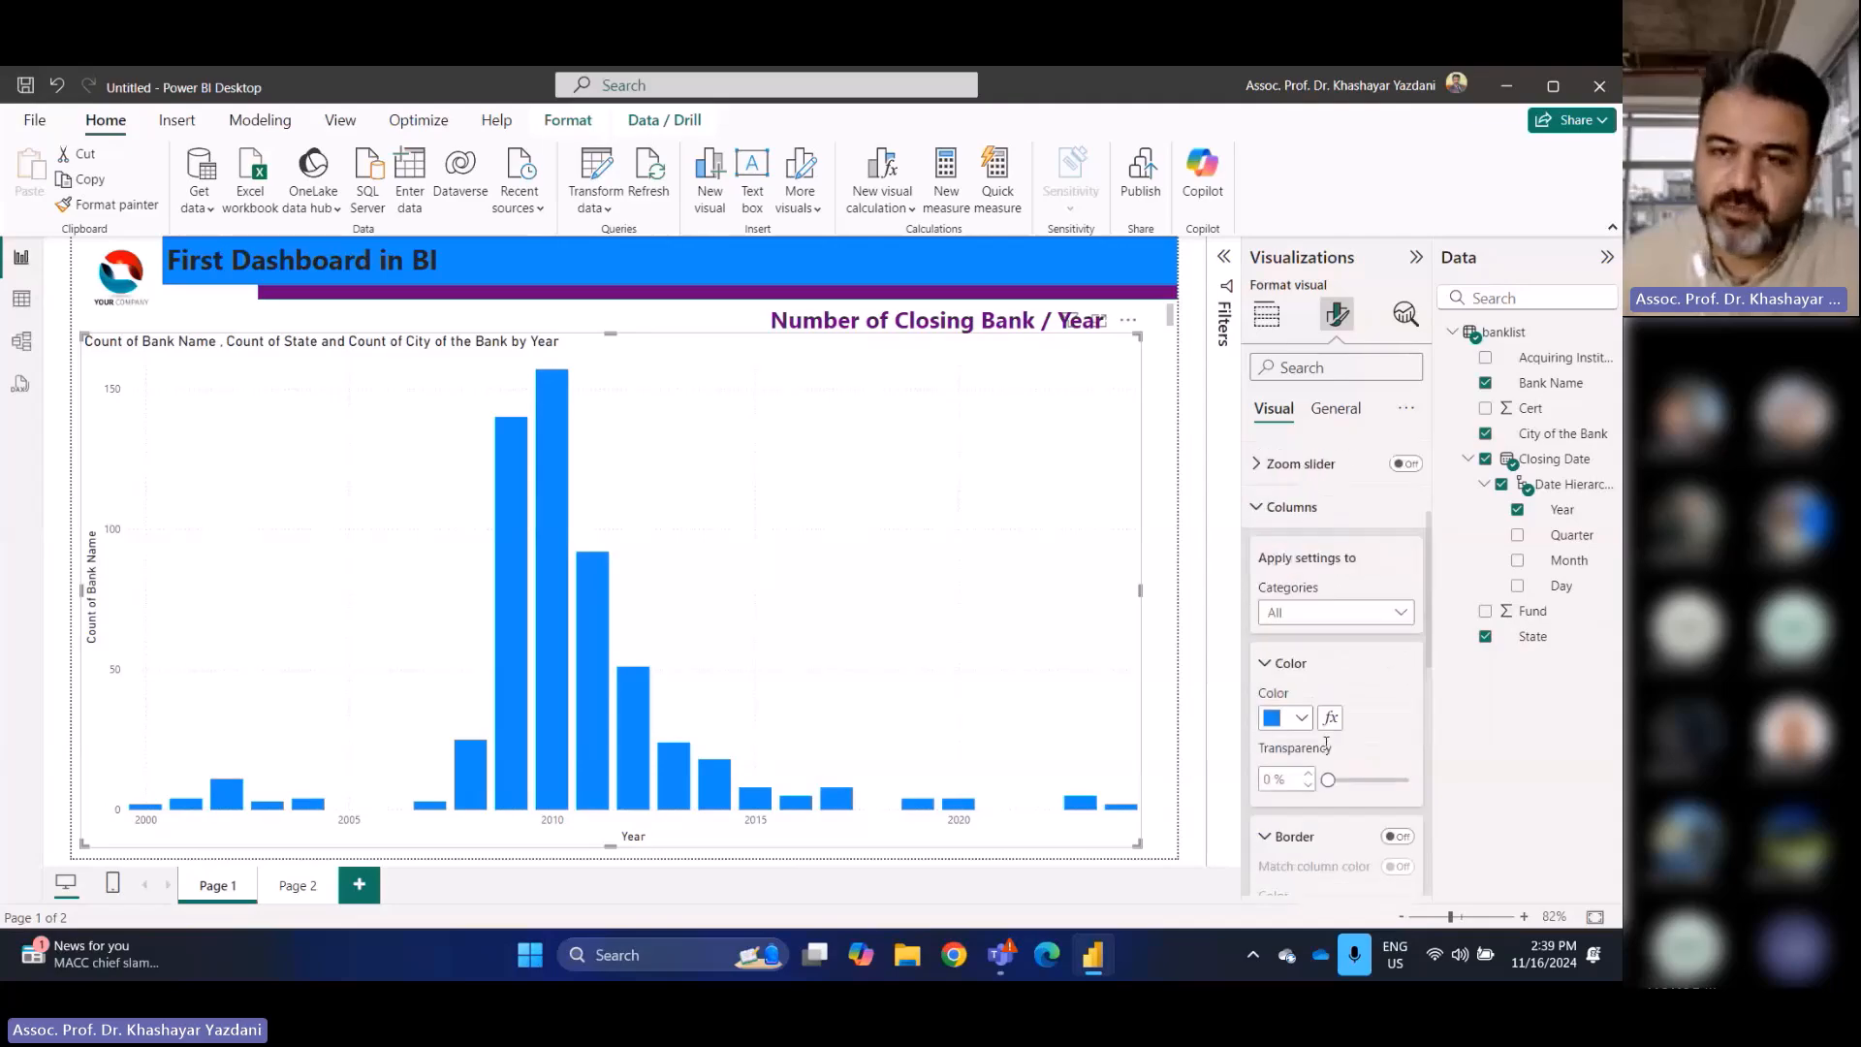
pyautogui.scroll(-1, 1327, 717)
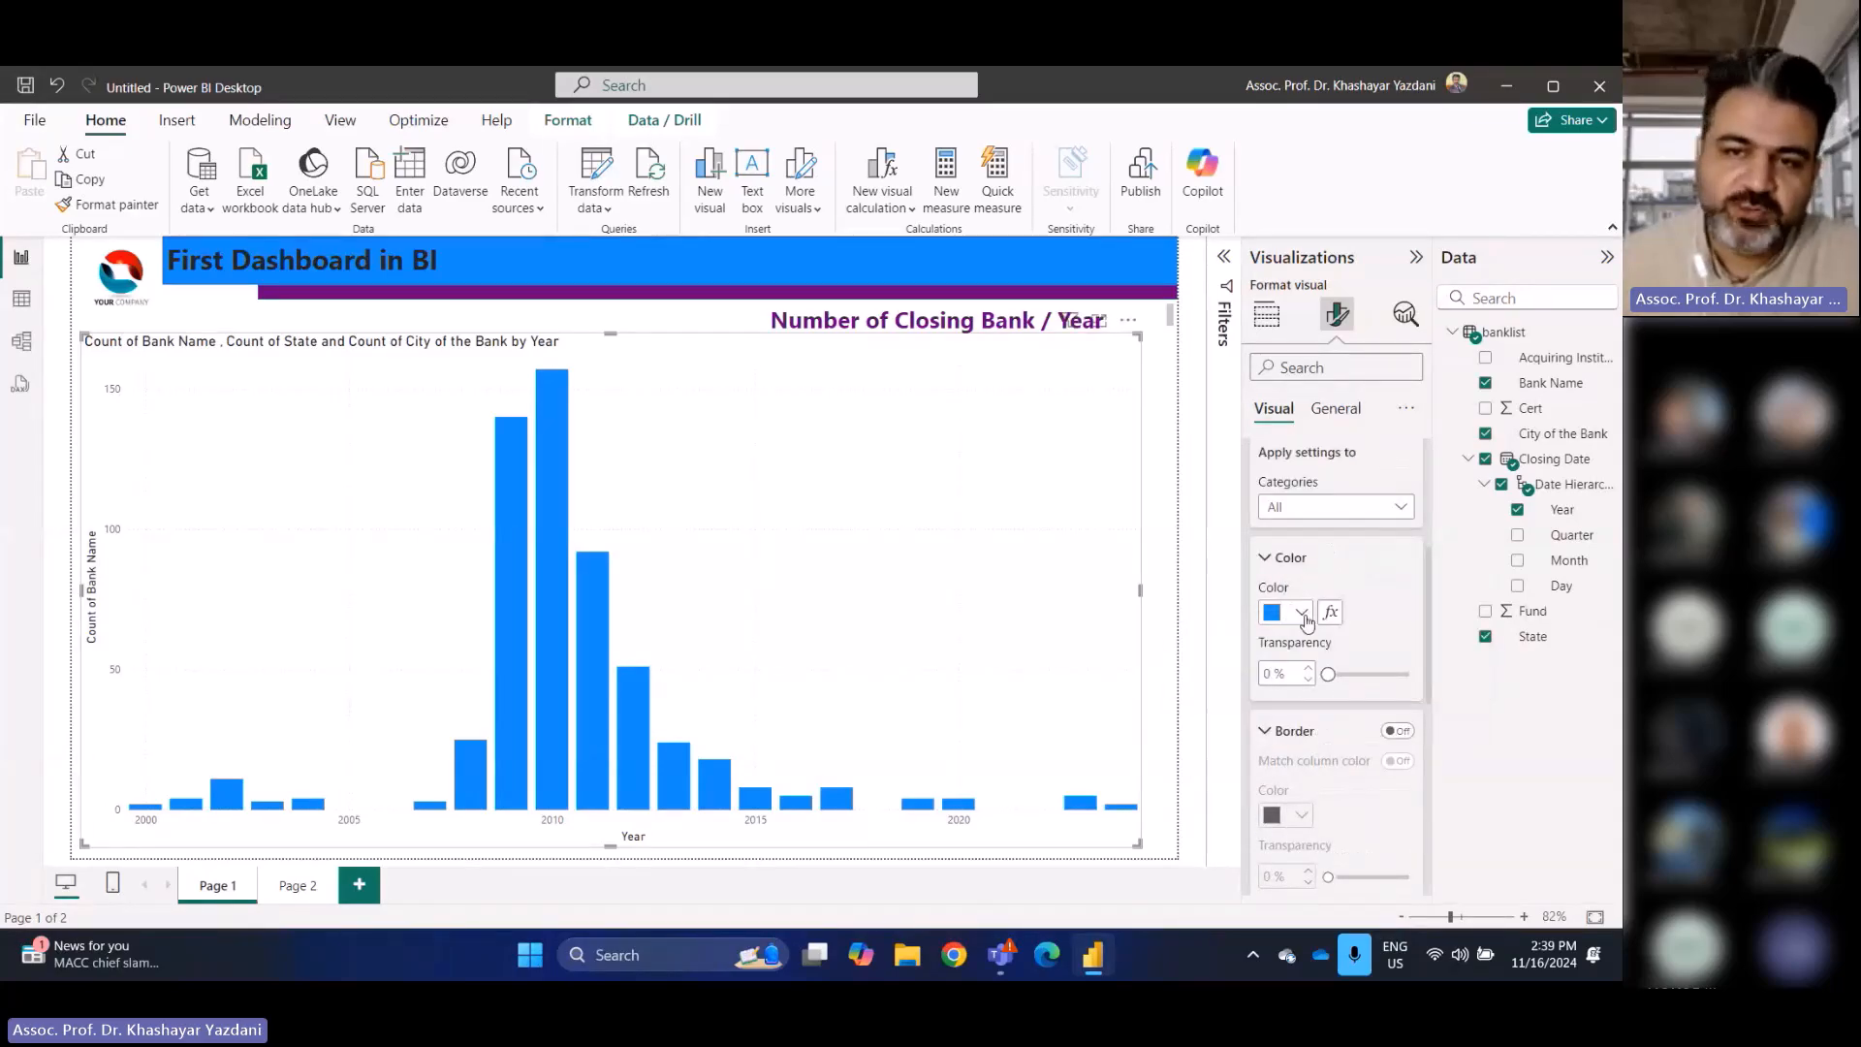
pyautogui.click(1301, 612)
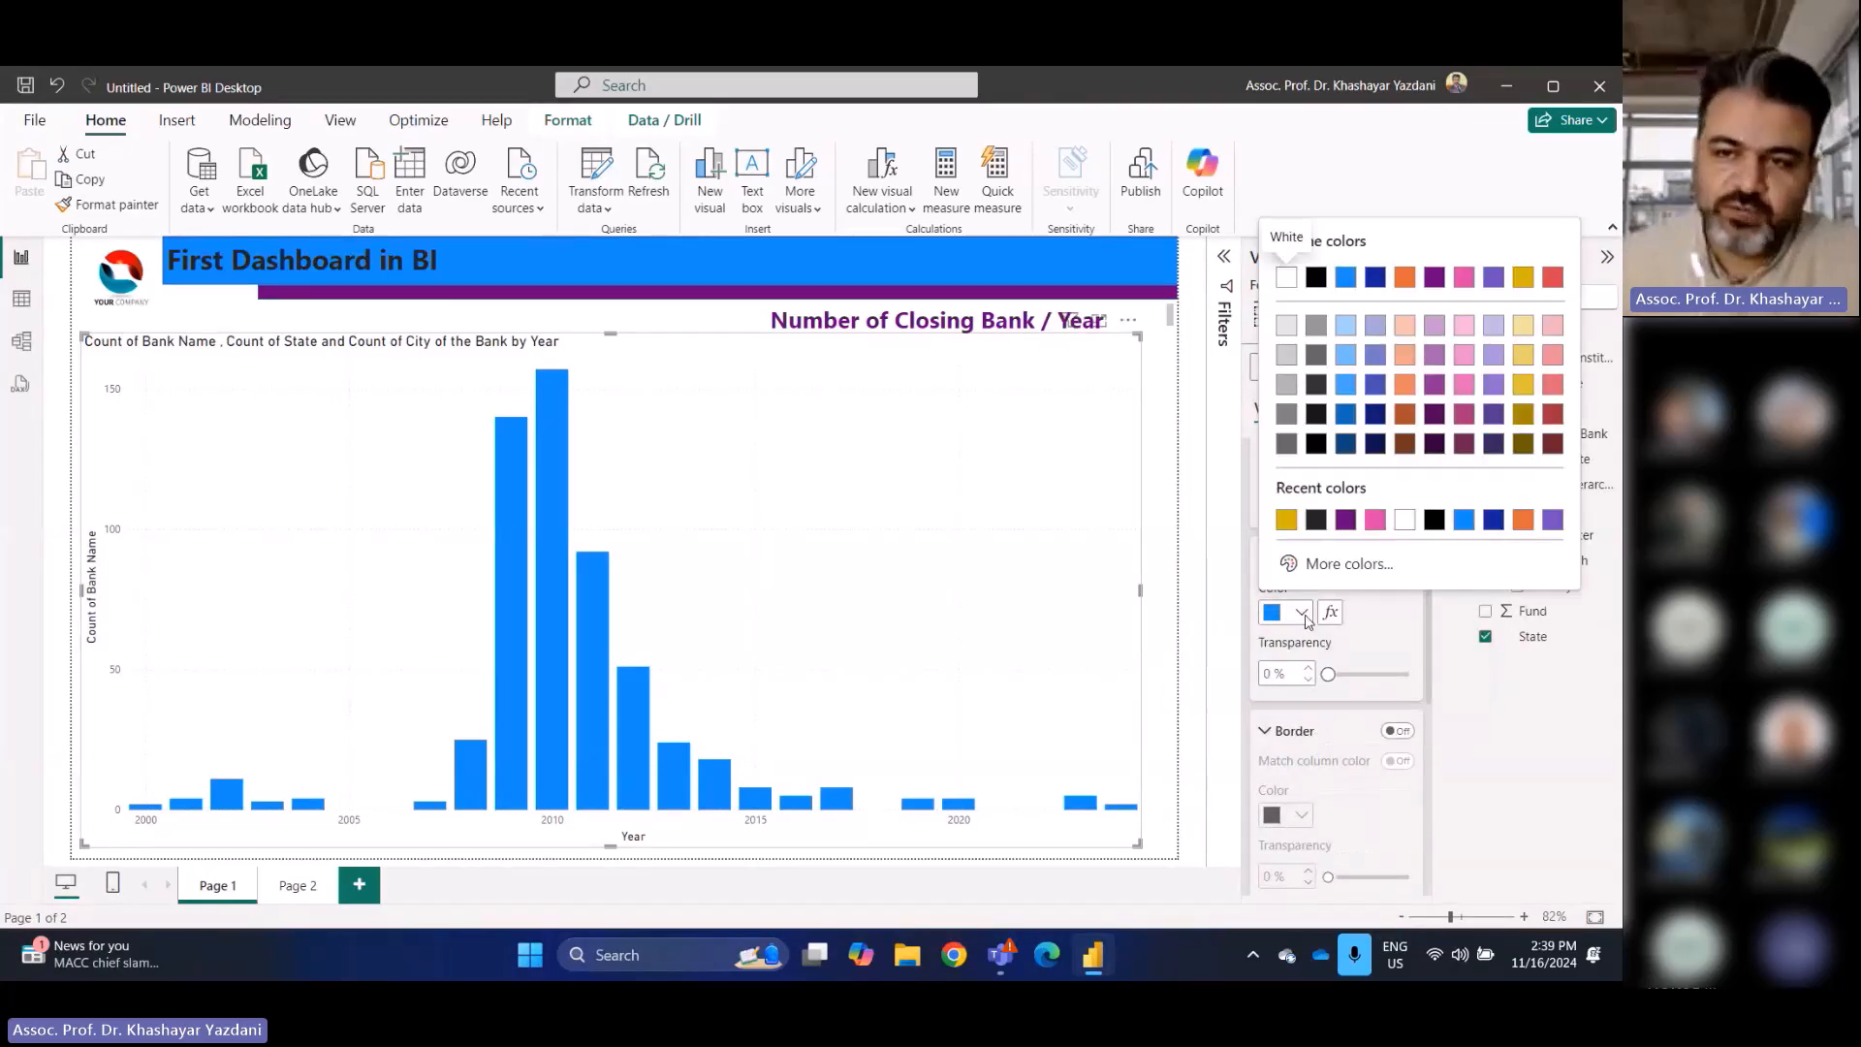
pyautogui.click(1289, 528)
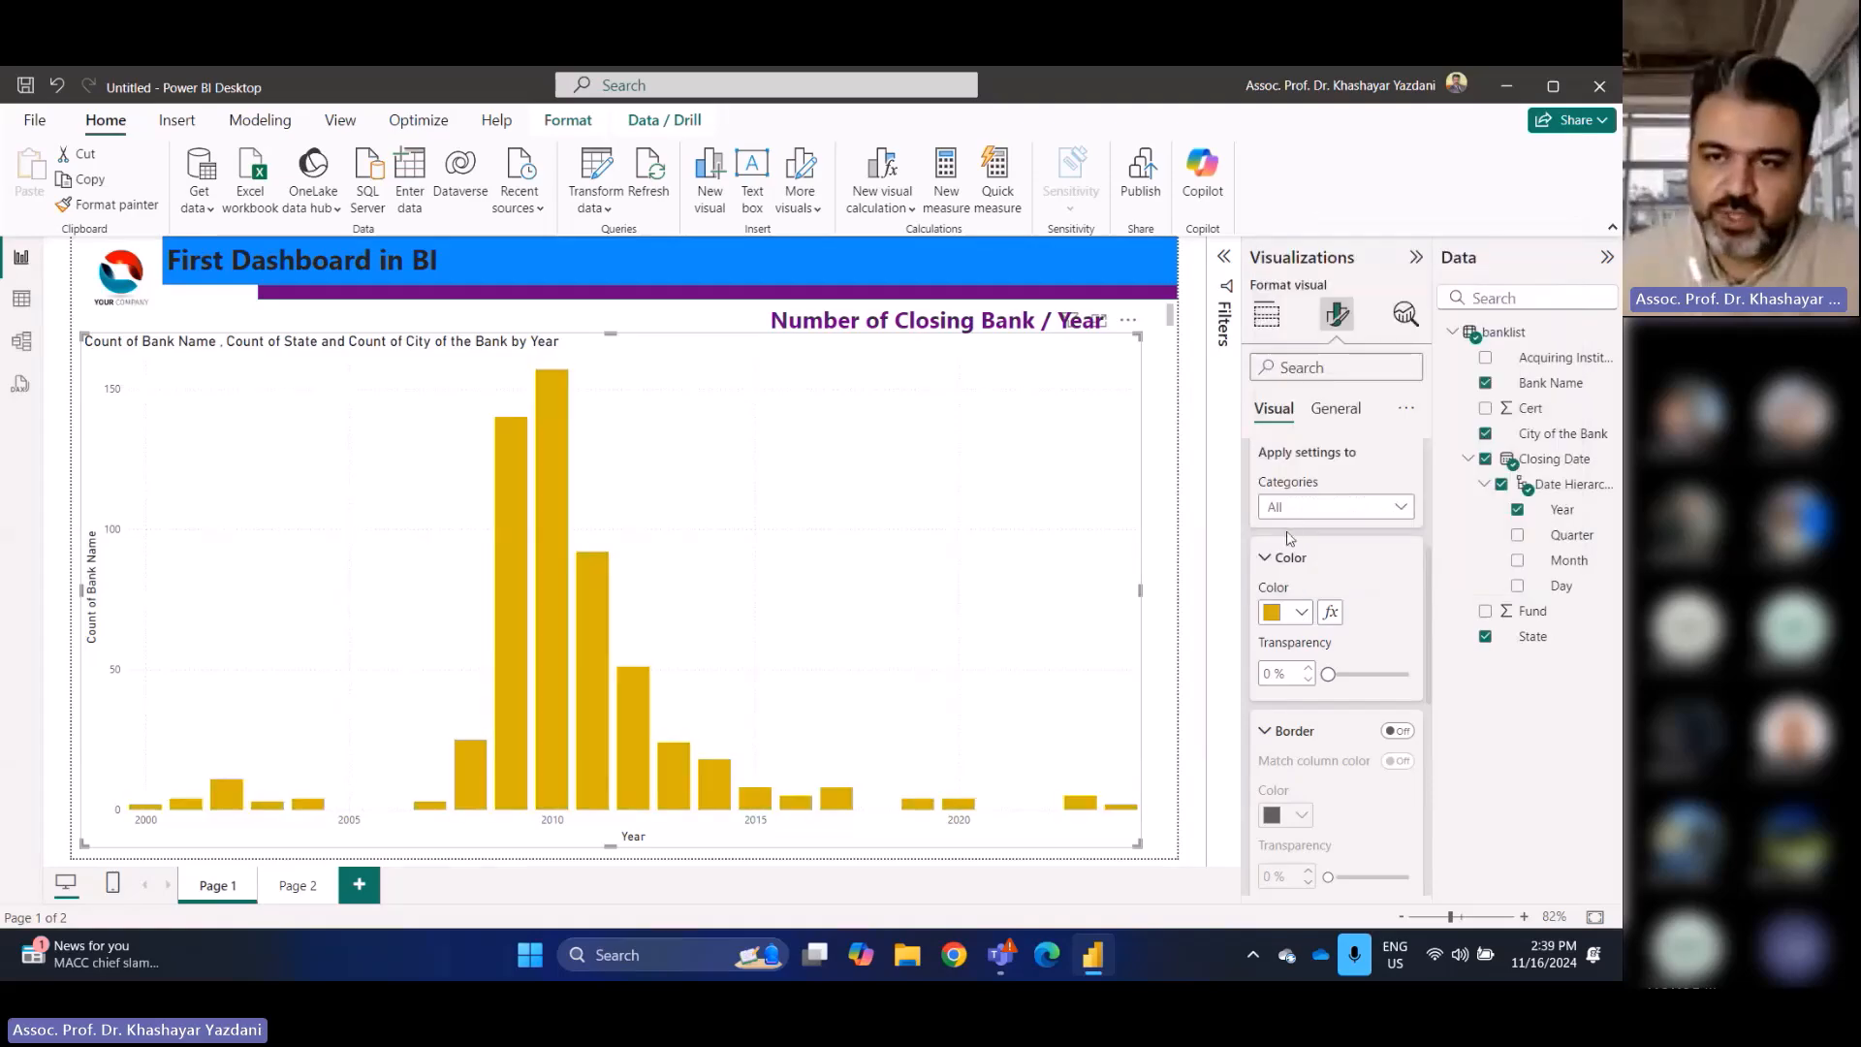
pyautogui.click(1302, 612)
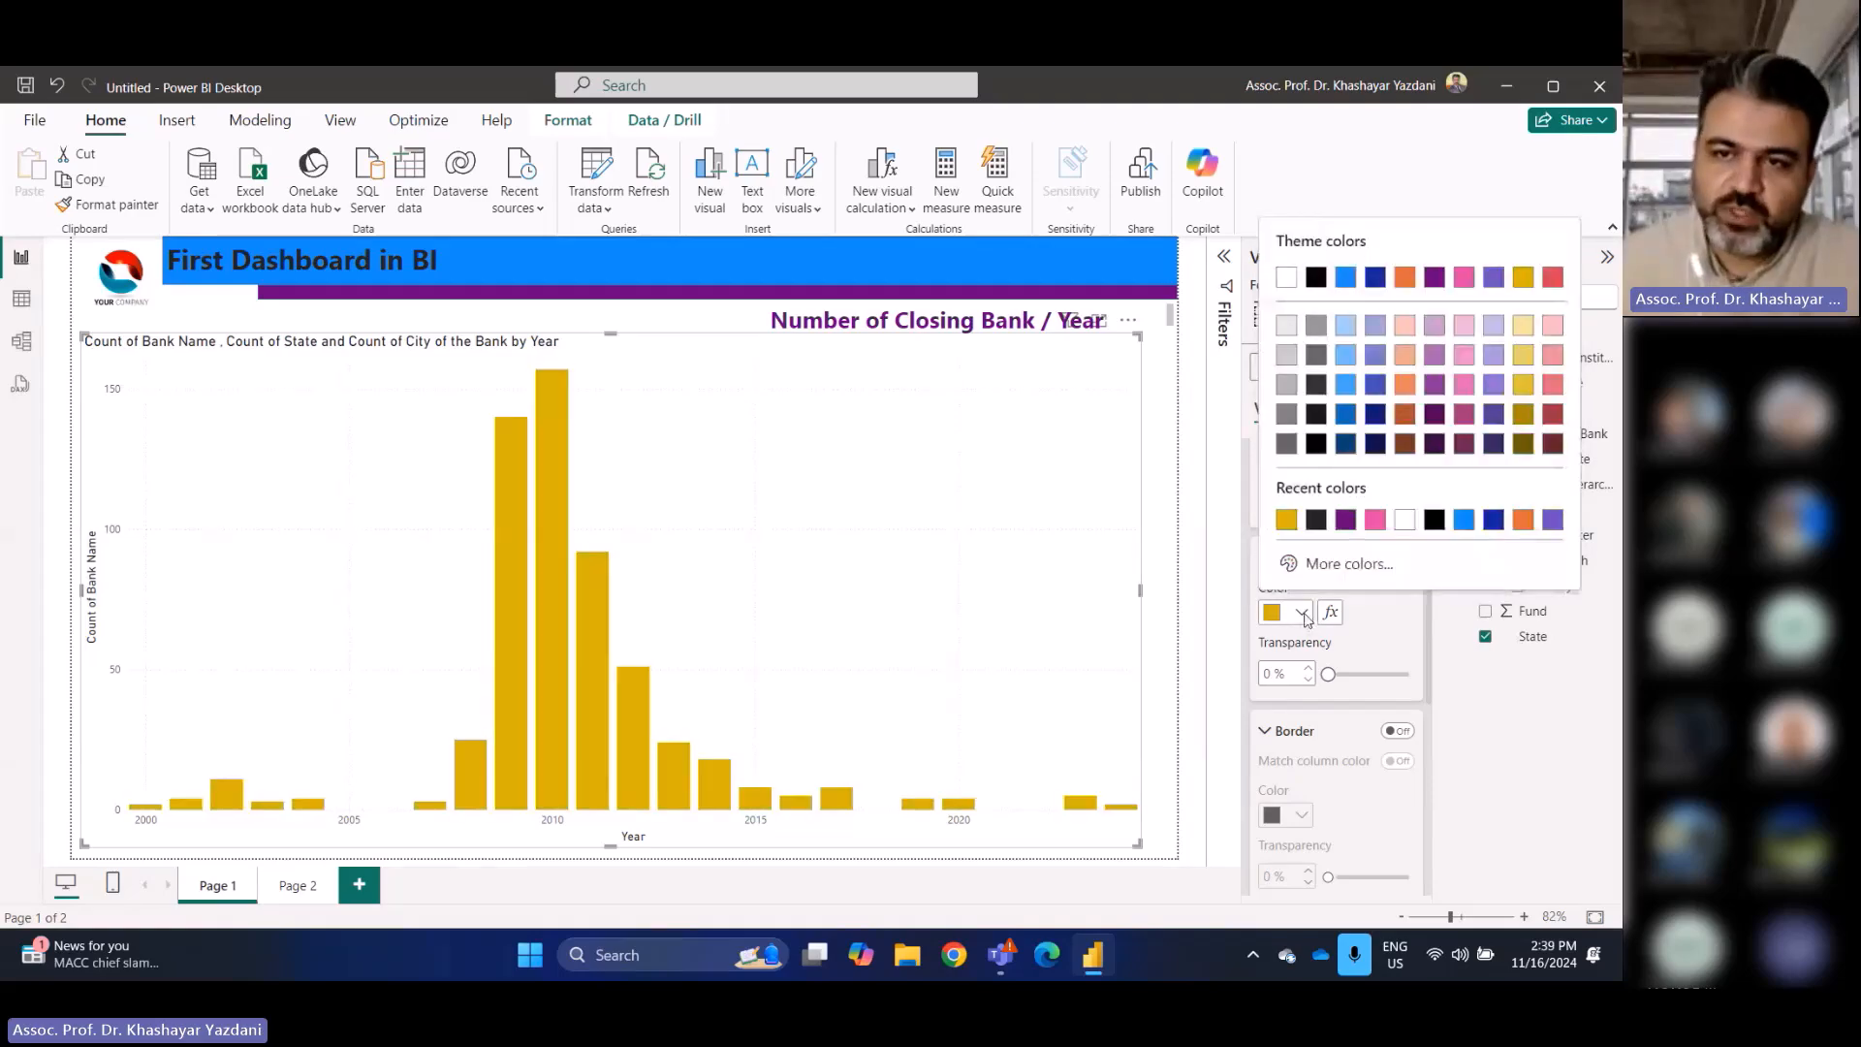
pyautogui.click(1375, 520)
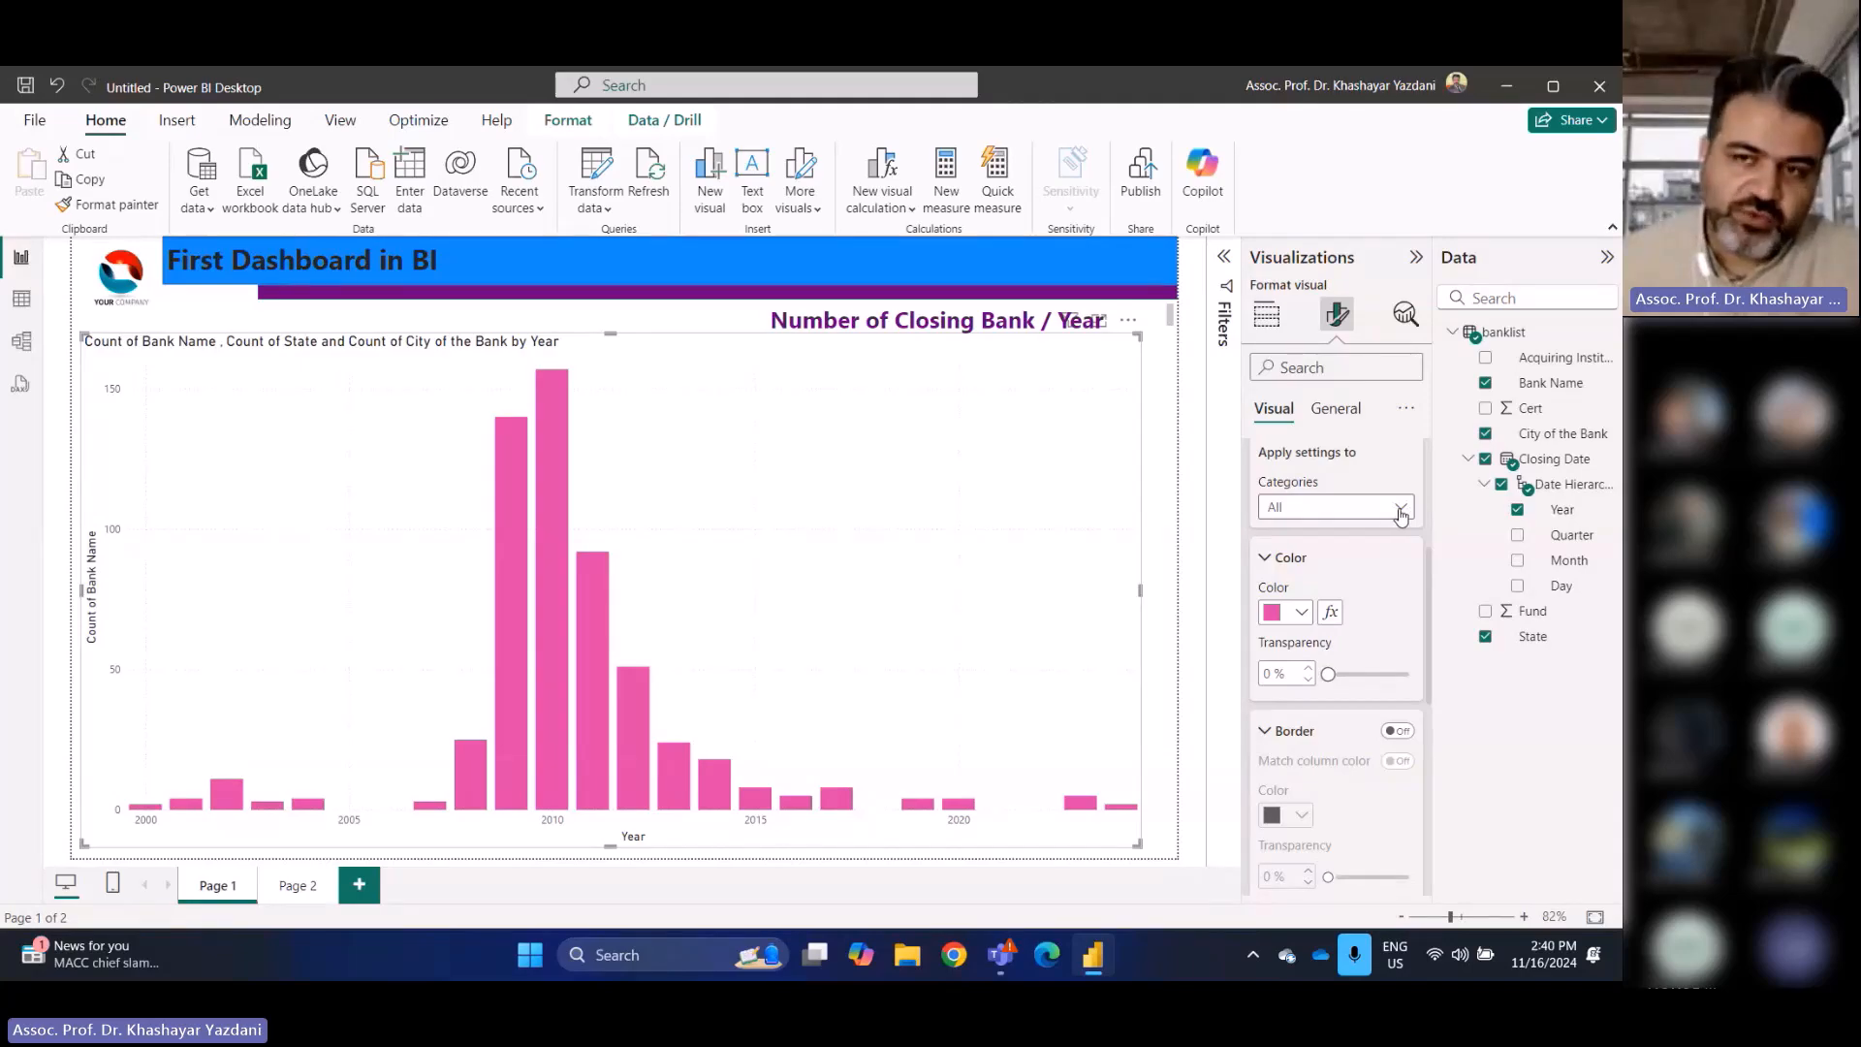
# Limit the column formatting to the 2013 category and fill that year's column with gold
pyautogui.click(1400, 514)
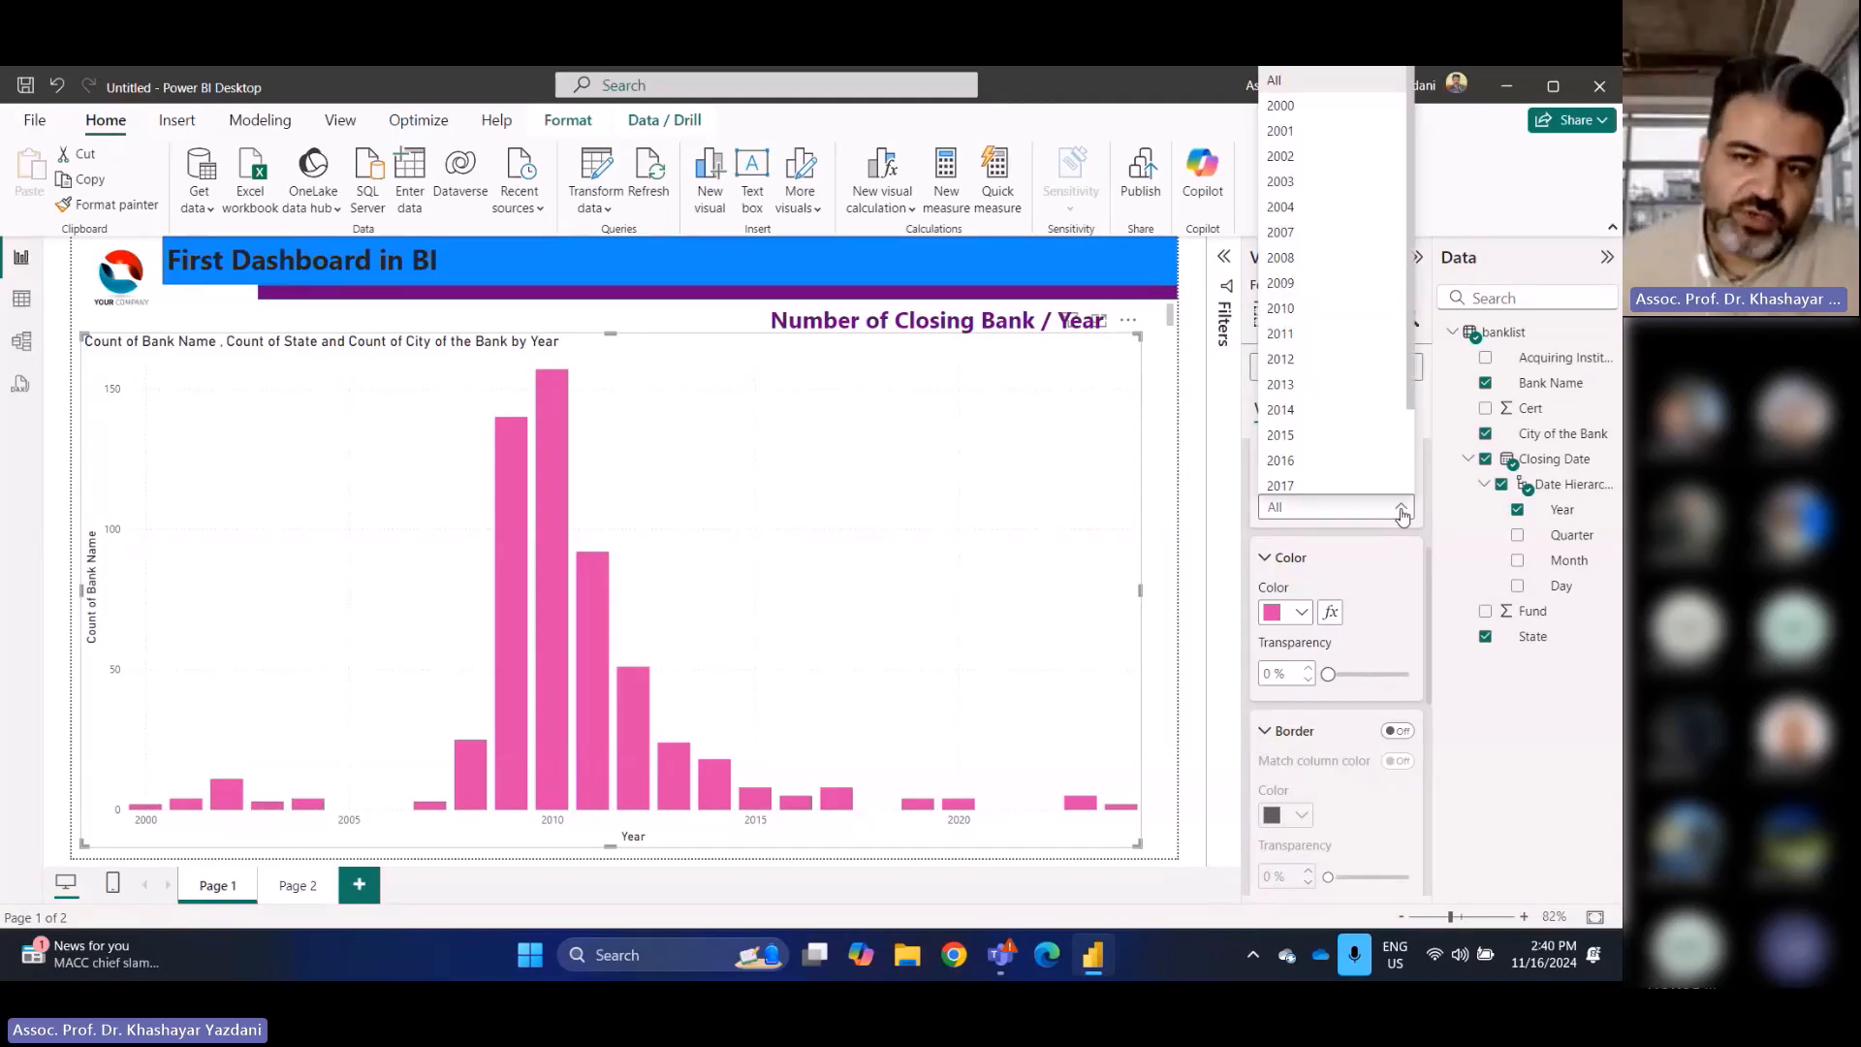
pyautogui.click(1303, 383)
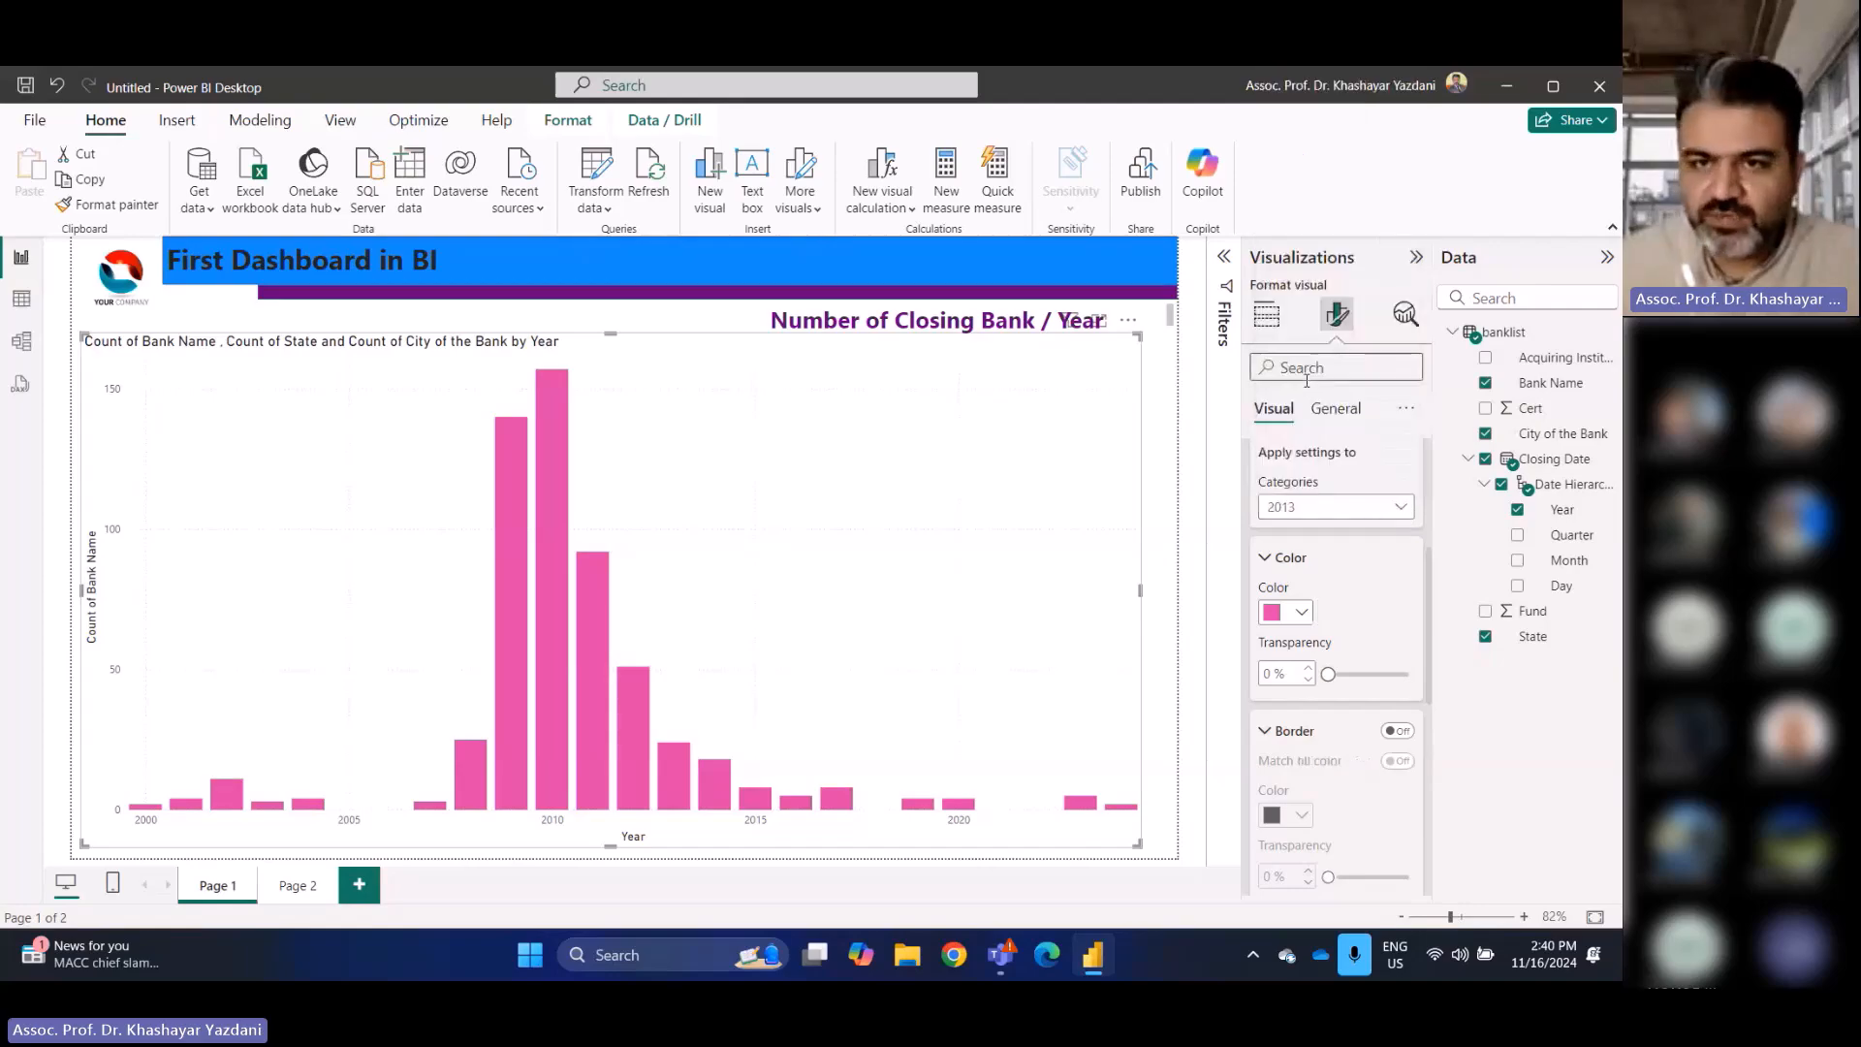
pyautogui.click(1300, 611)
pyautogui.click(1314, 520)
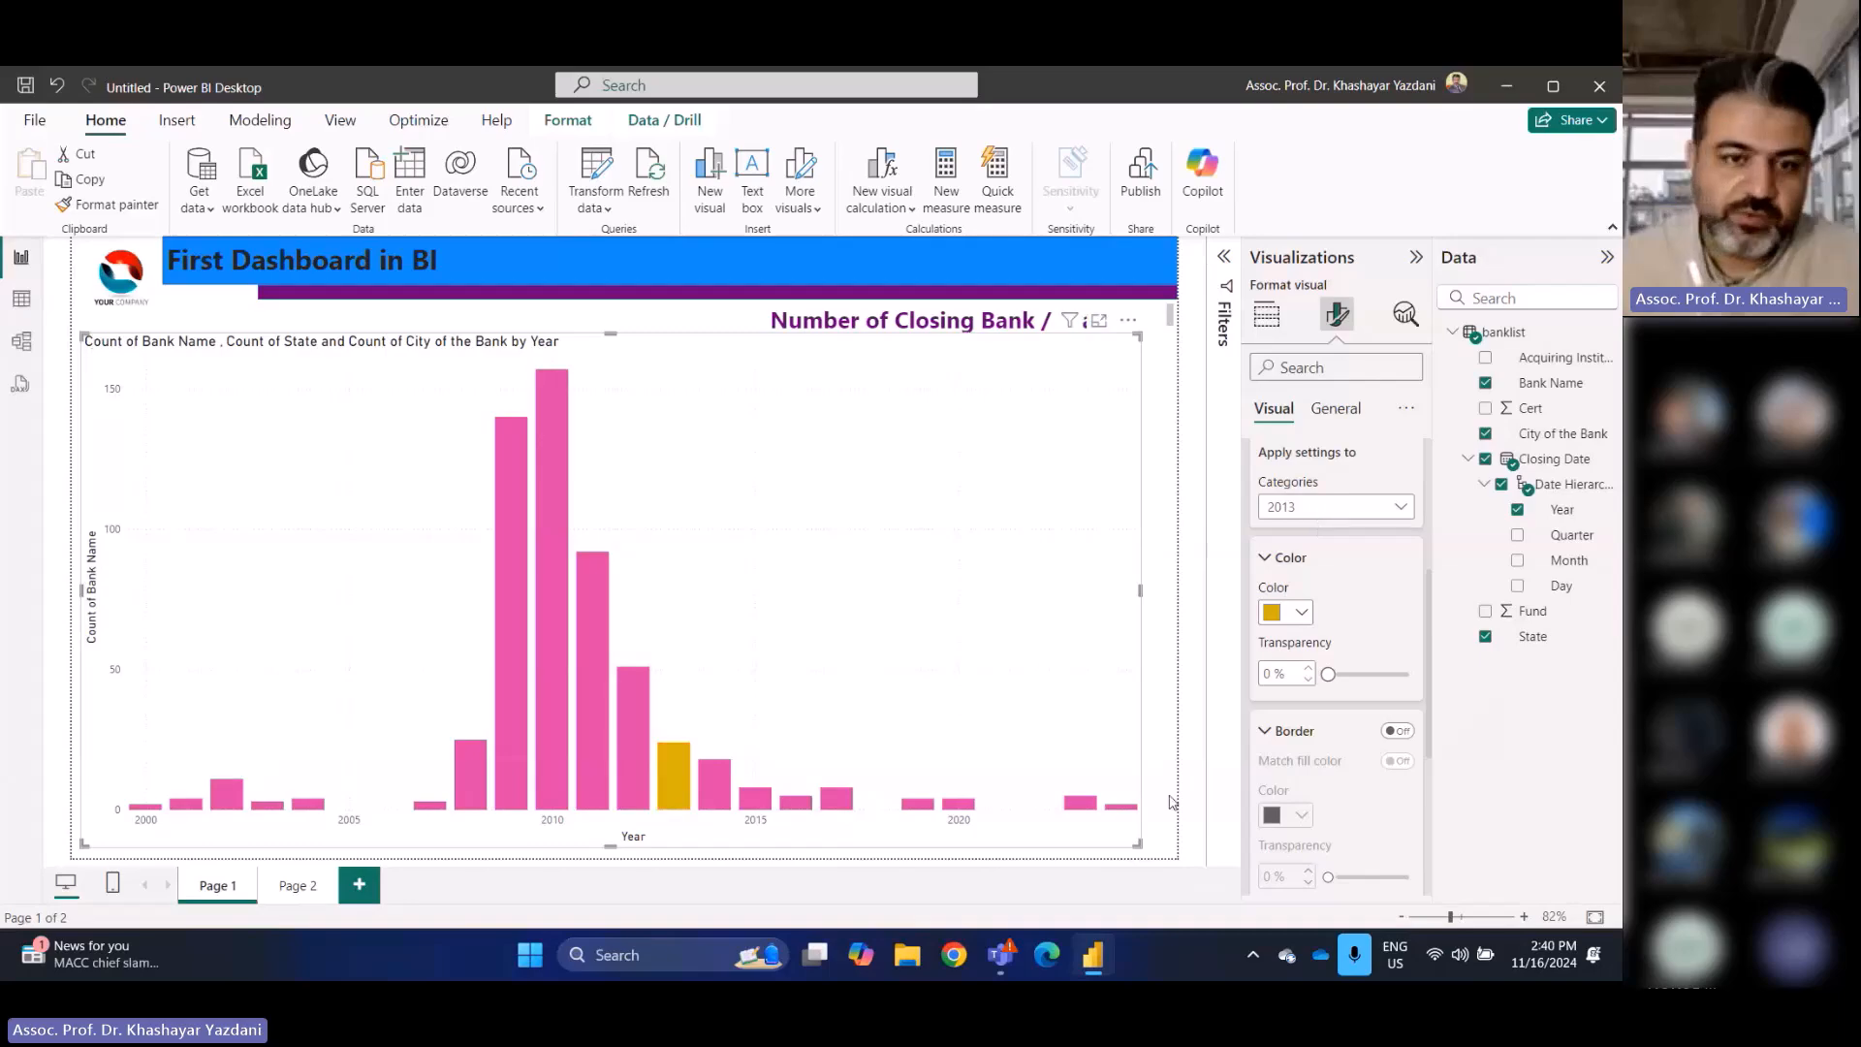
# Limit the column formatting to the 2012 category and fill that year's column with blue
pyautogui.click(1396, 507)
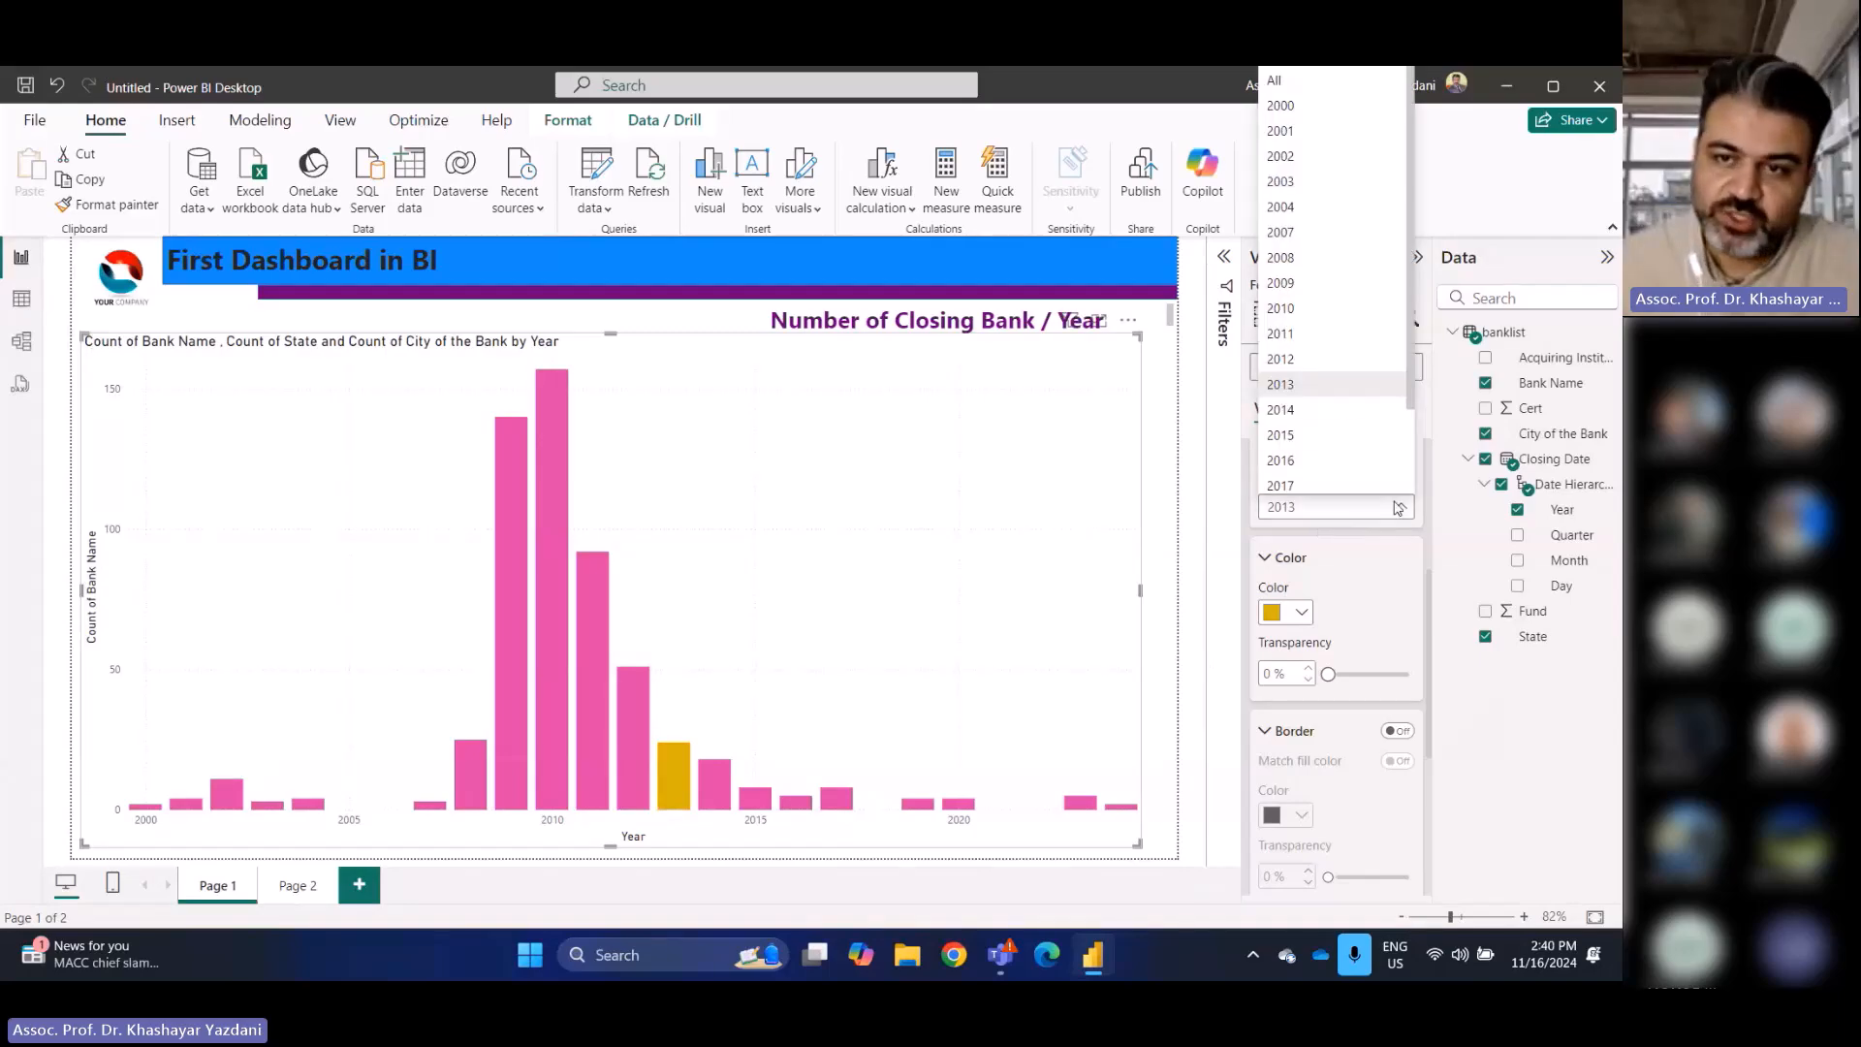
pyautogui.click(1304, 360)
pyautogui.click(1303, 618)
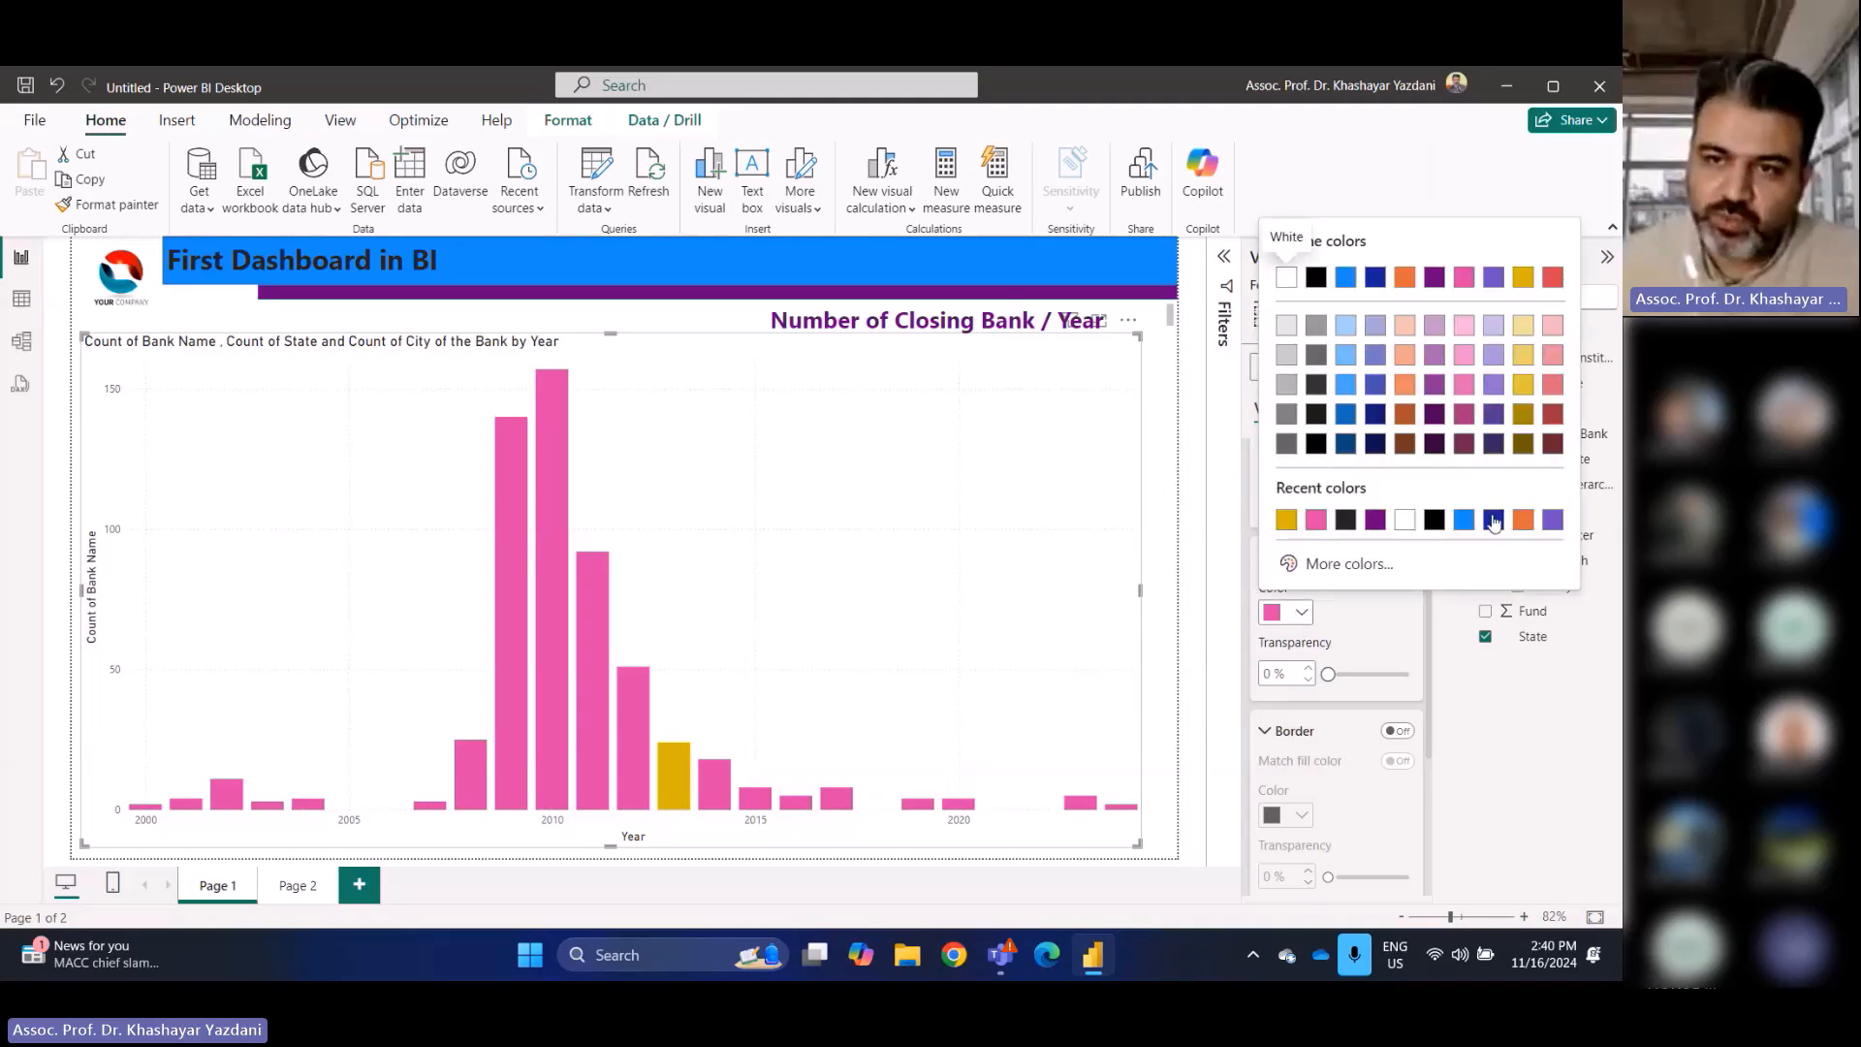
pyautogui.click(1465, 522)
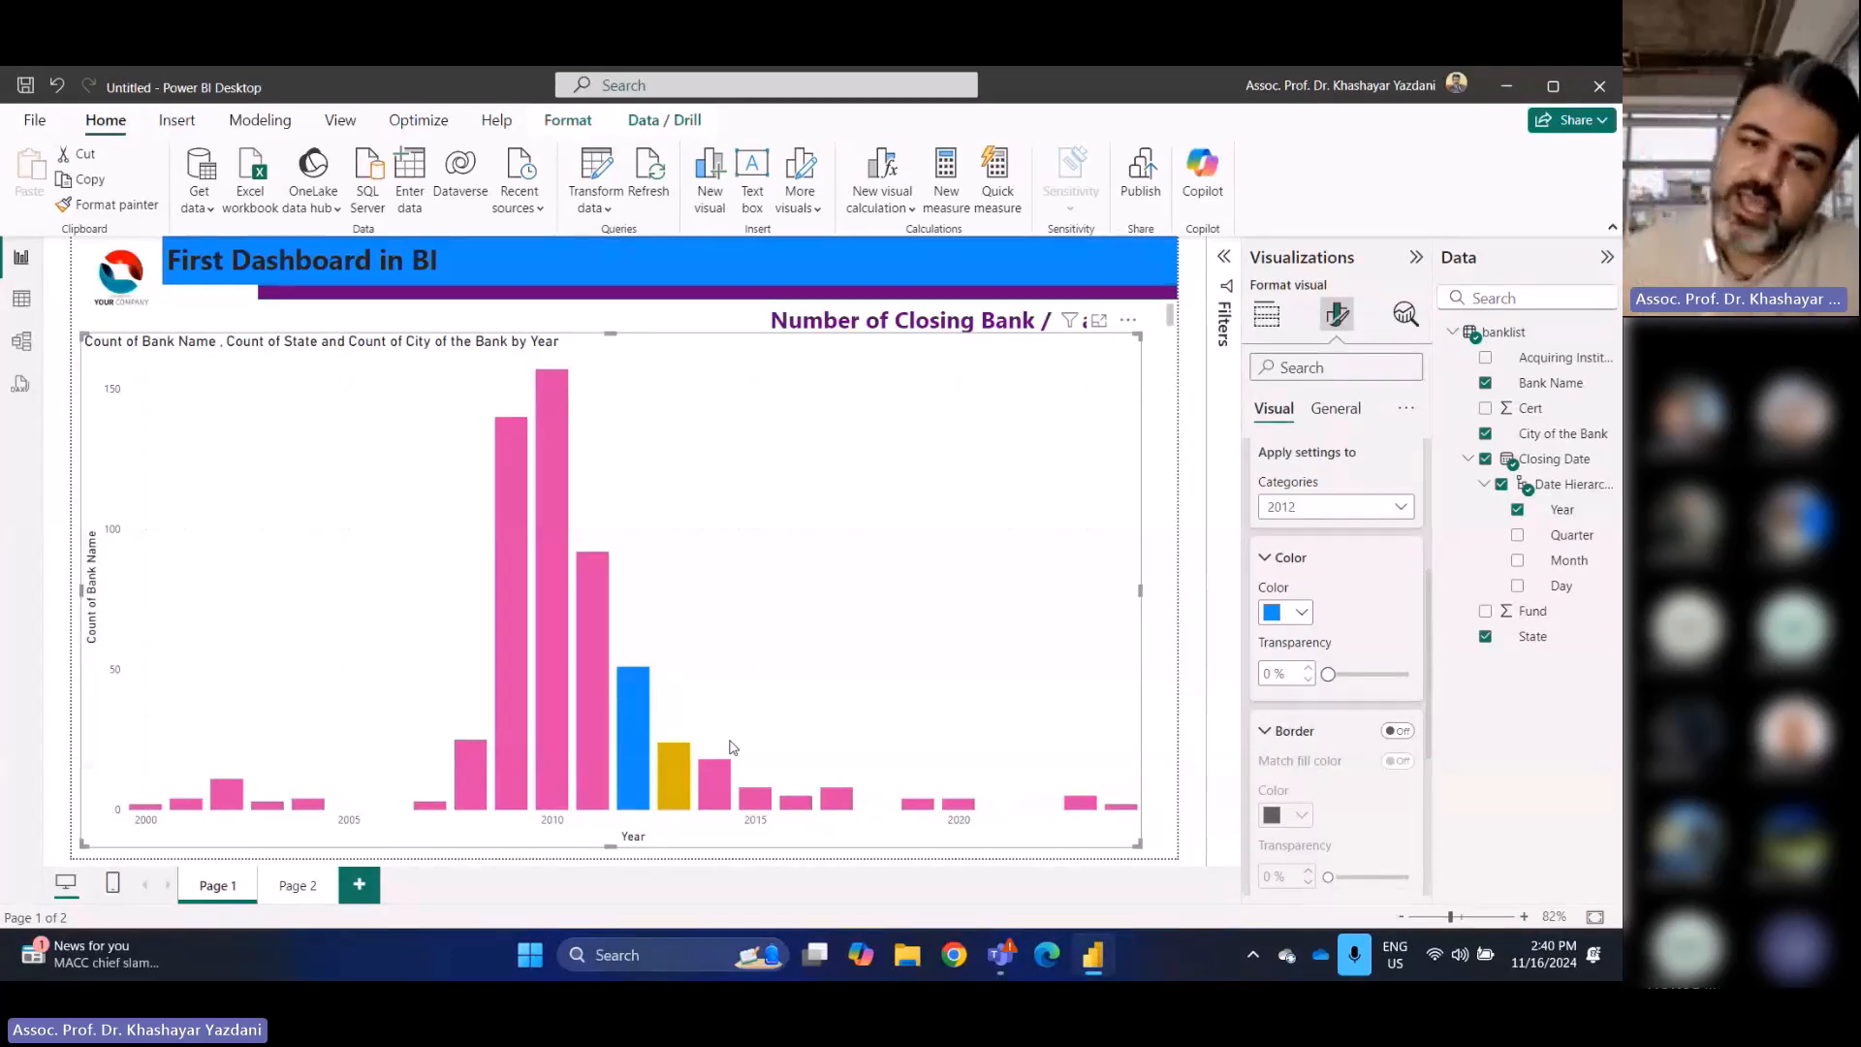
# Reset the chart's column formatting to default
pyautogui.scroll(-3, 1346, 736)
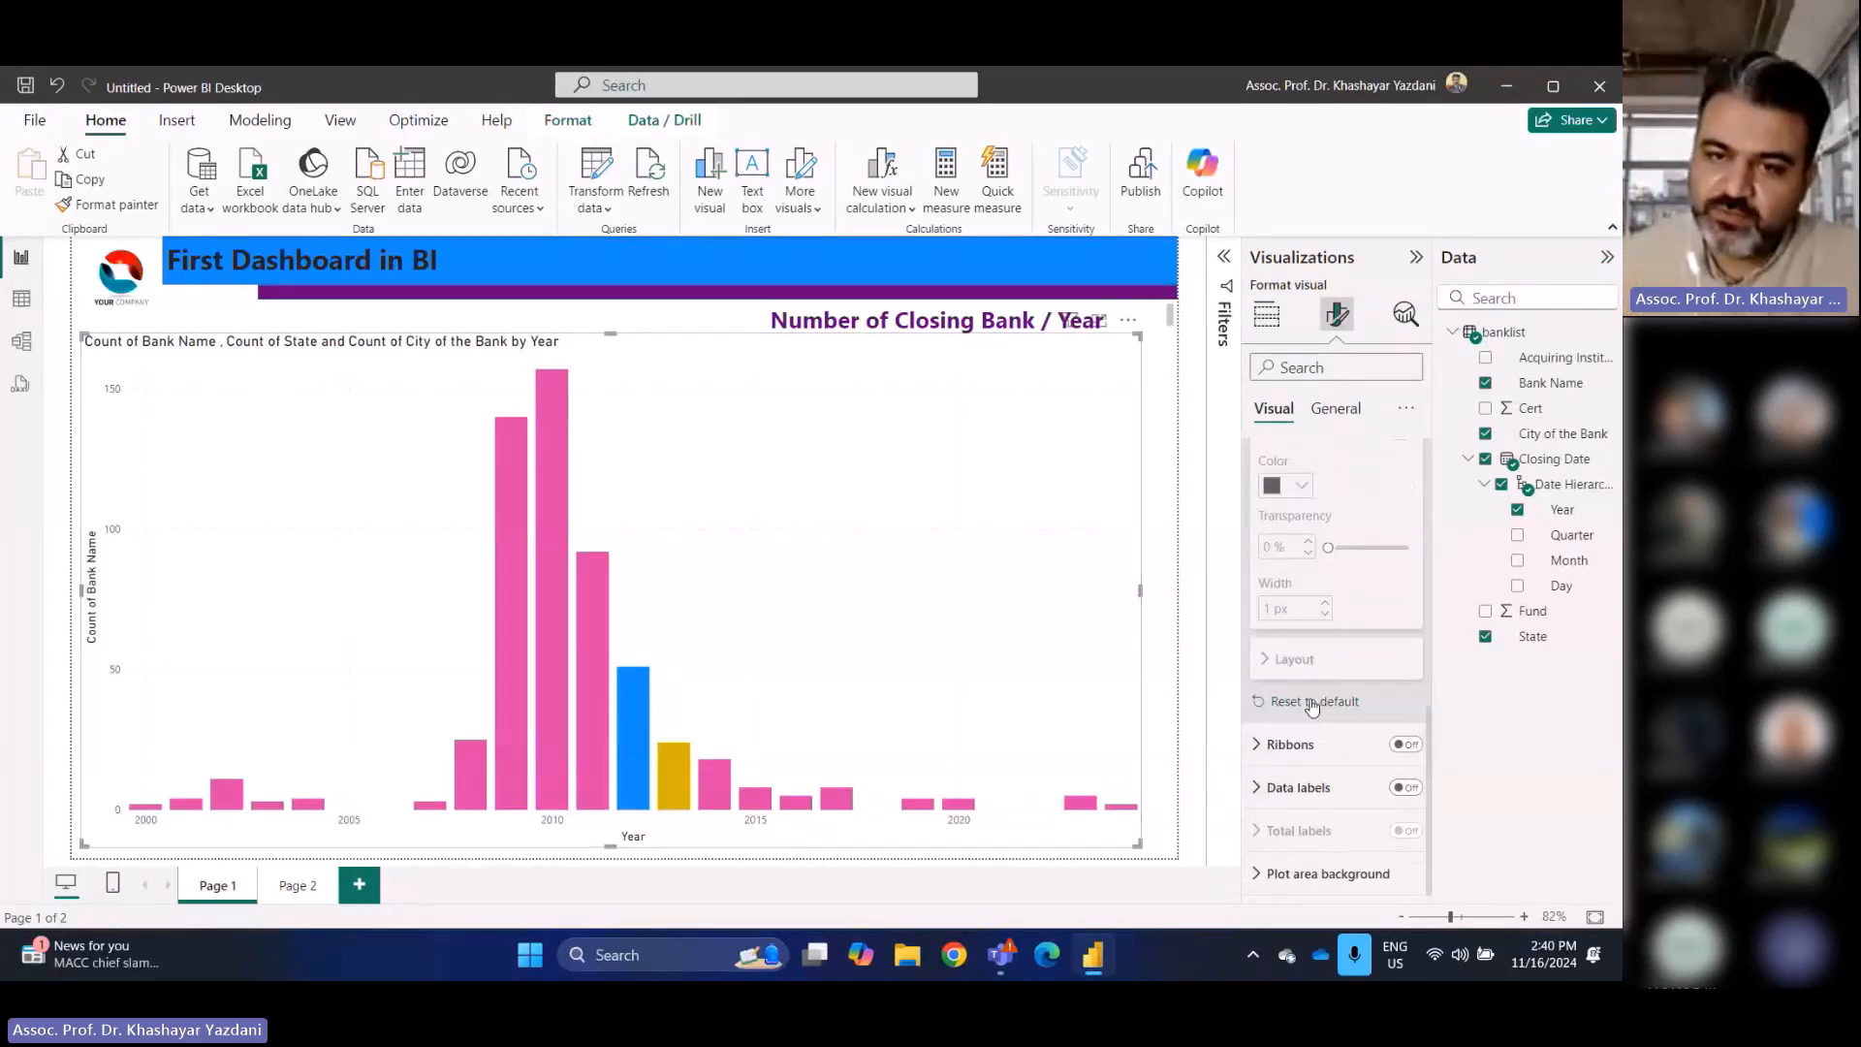
pyautogui.click(1343, 744)
pyautogui.scroll(2, 1341, 722)
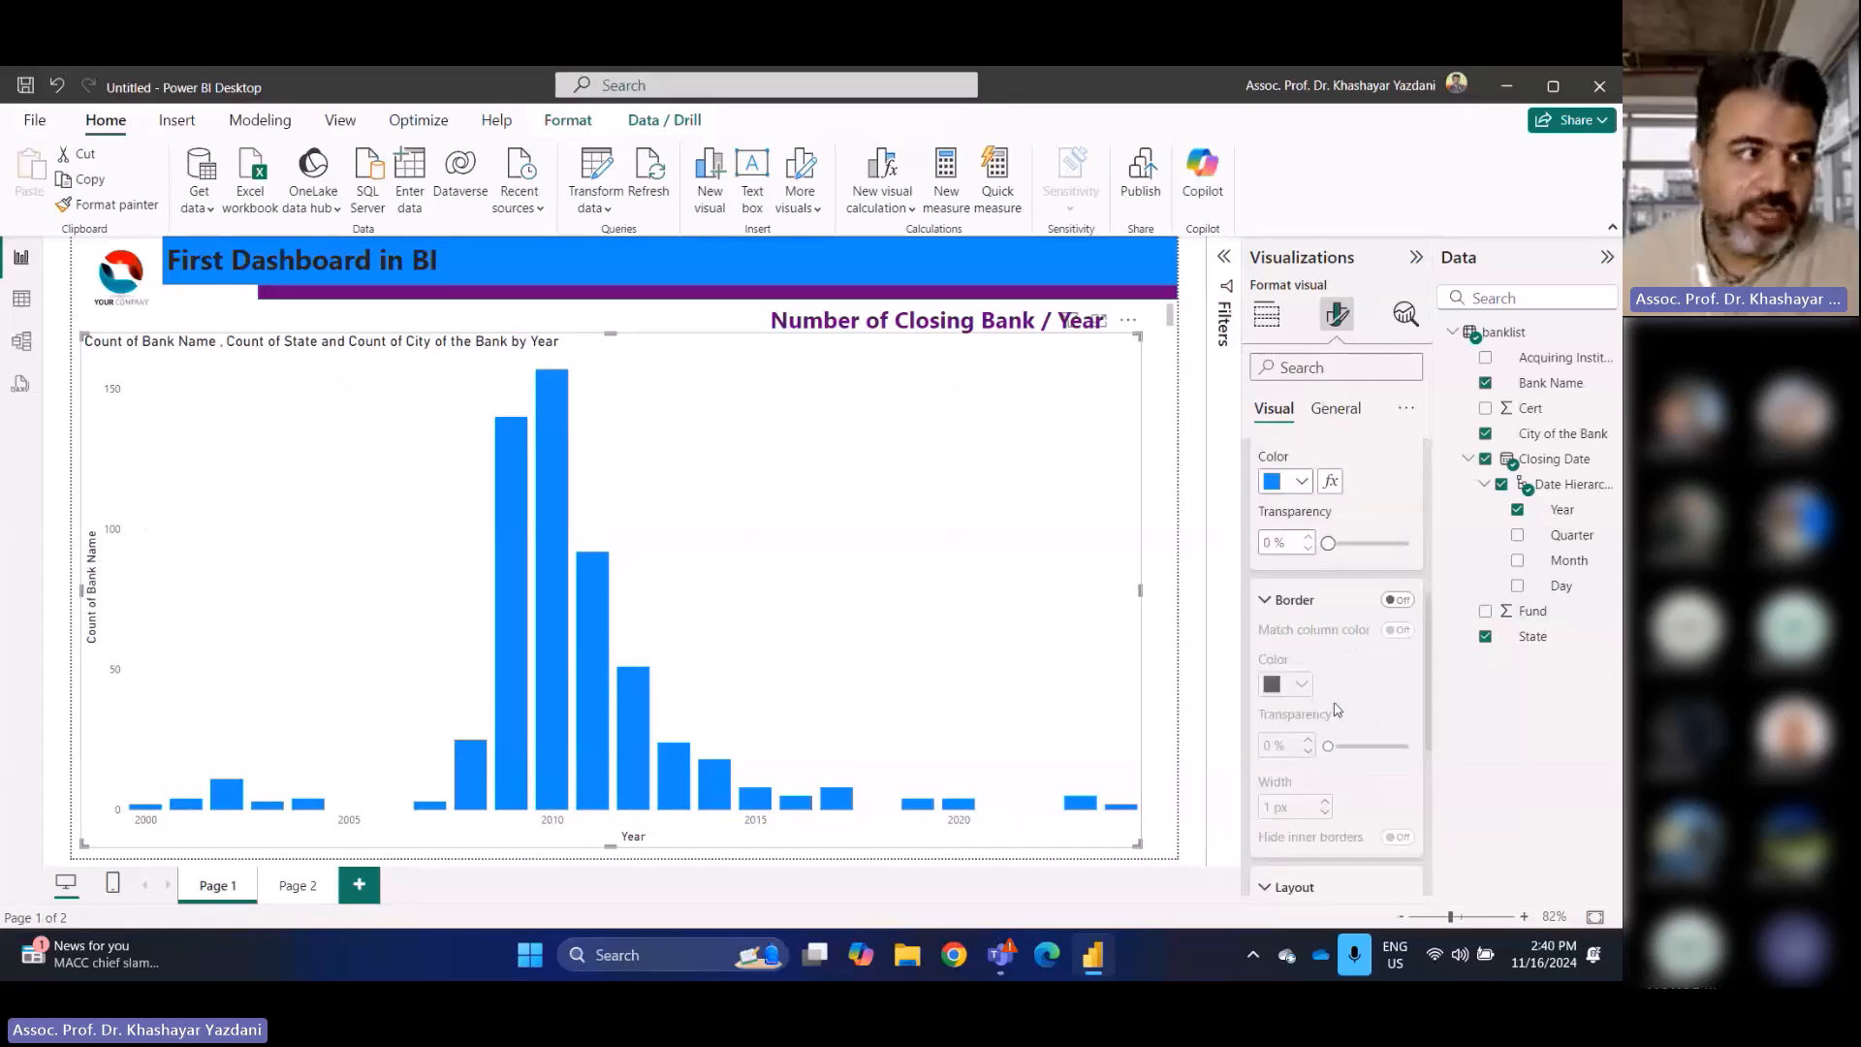
pyautogui.scroll(3, 1337, 708)
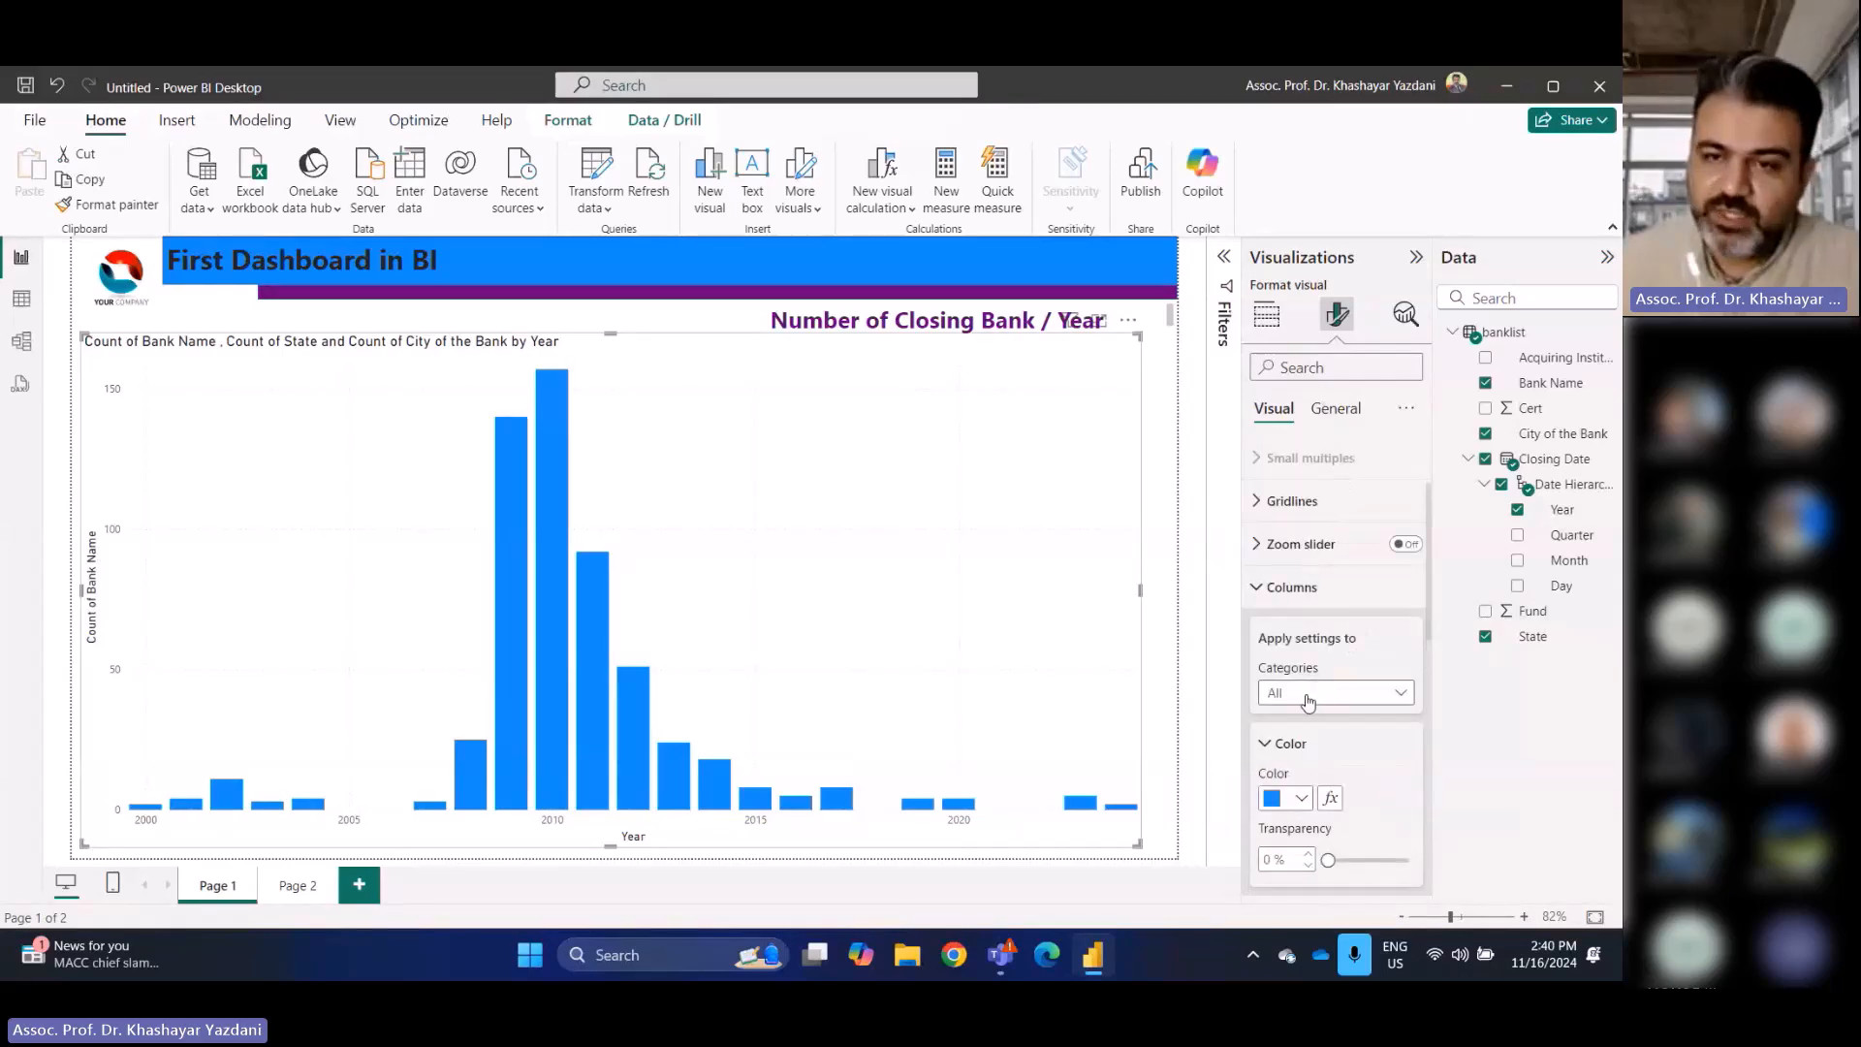
# Open conditional formatting for the color of all columns and expand the banklist fields available as the gradient's basis
pyautogui.scroll(-2, 1318, 703)
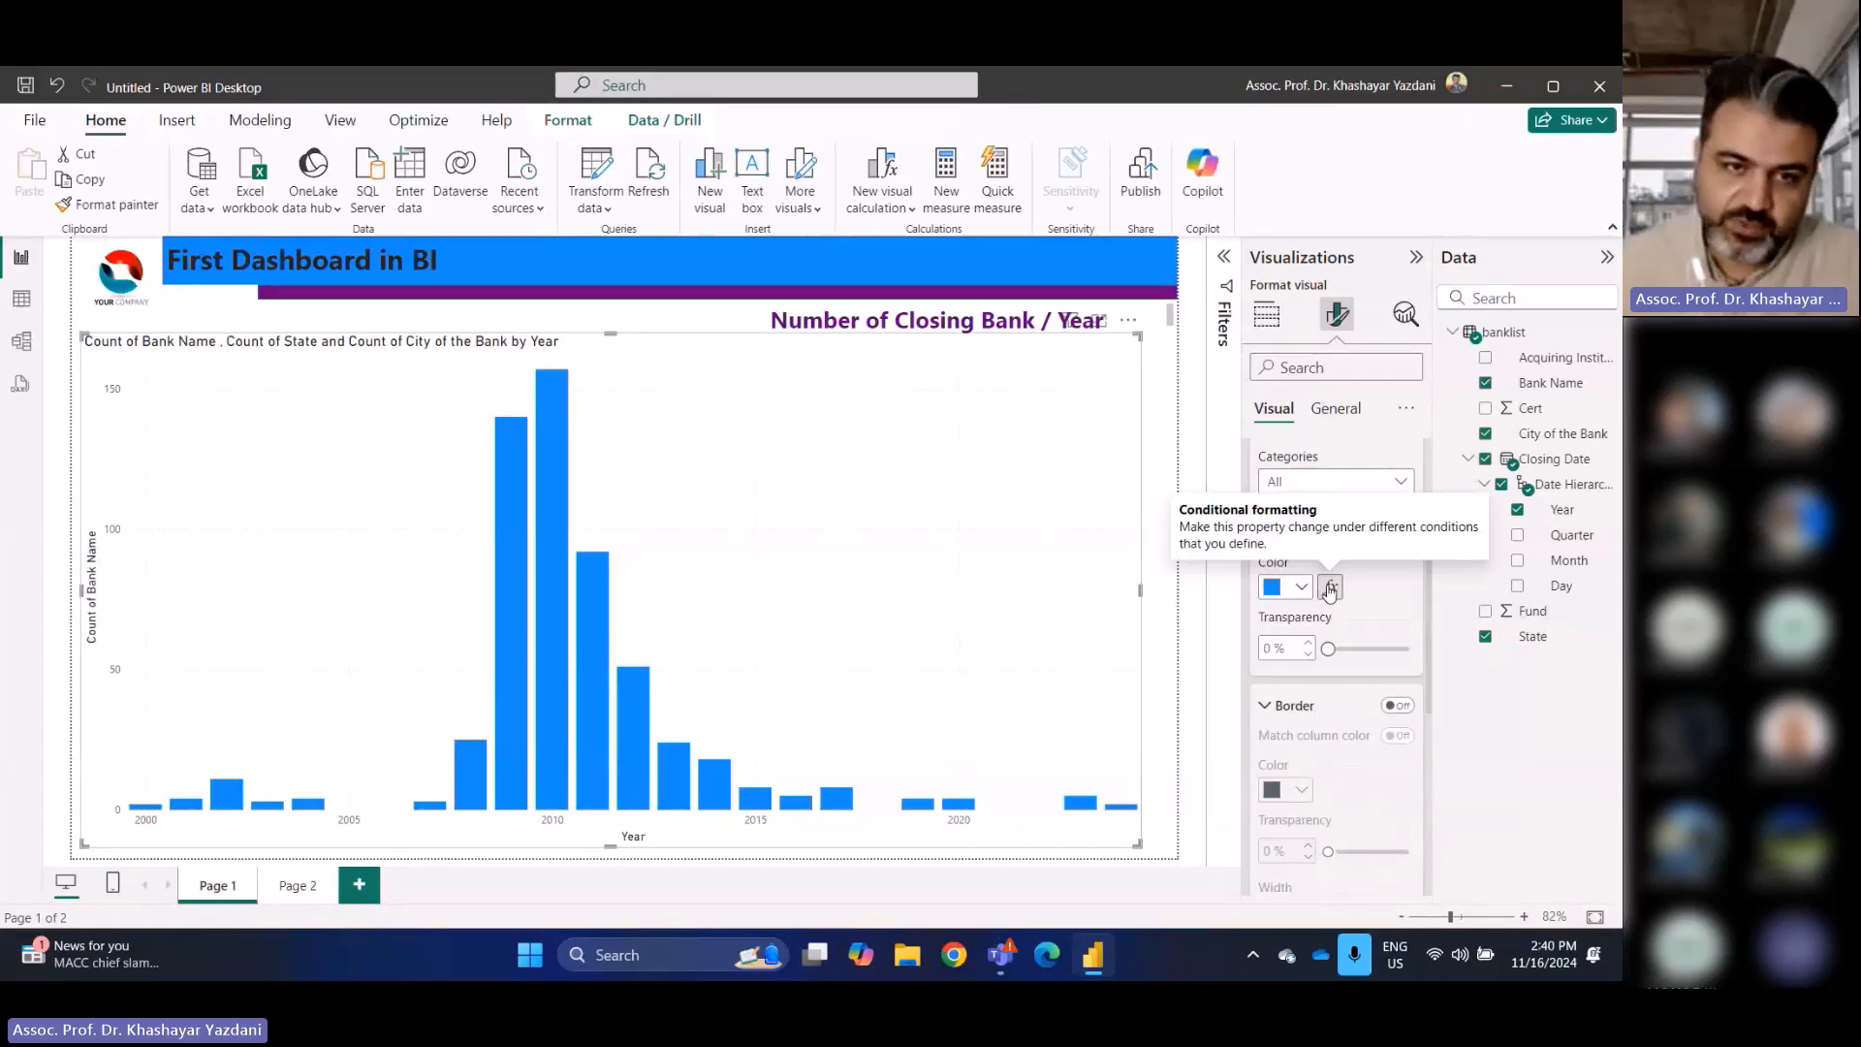
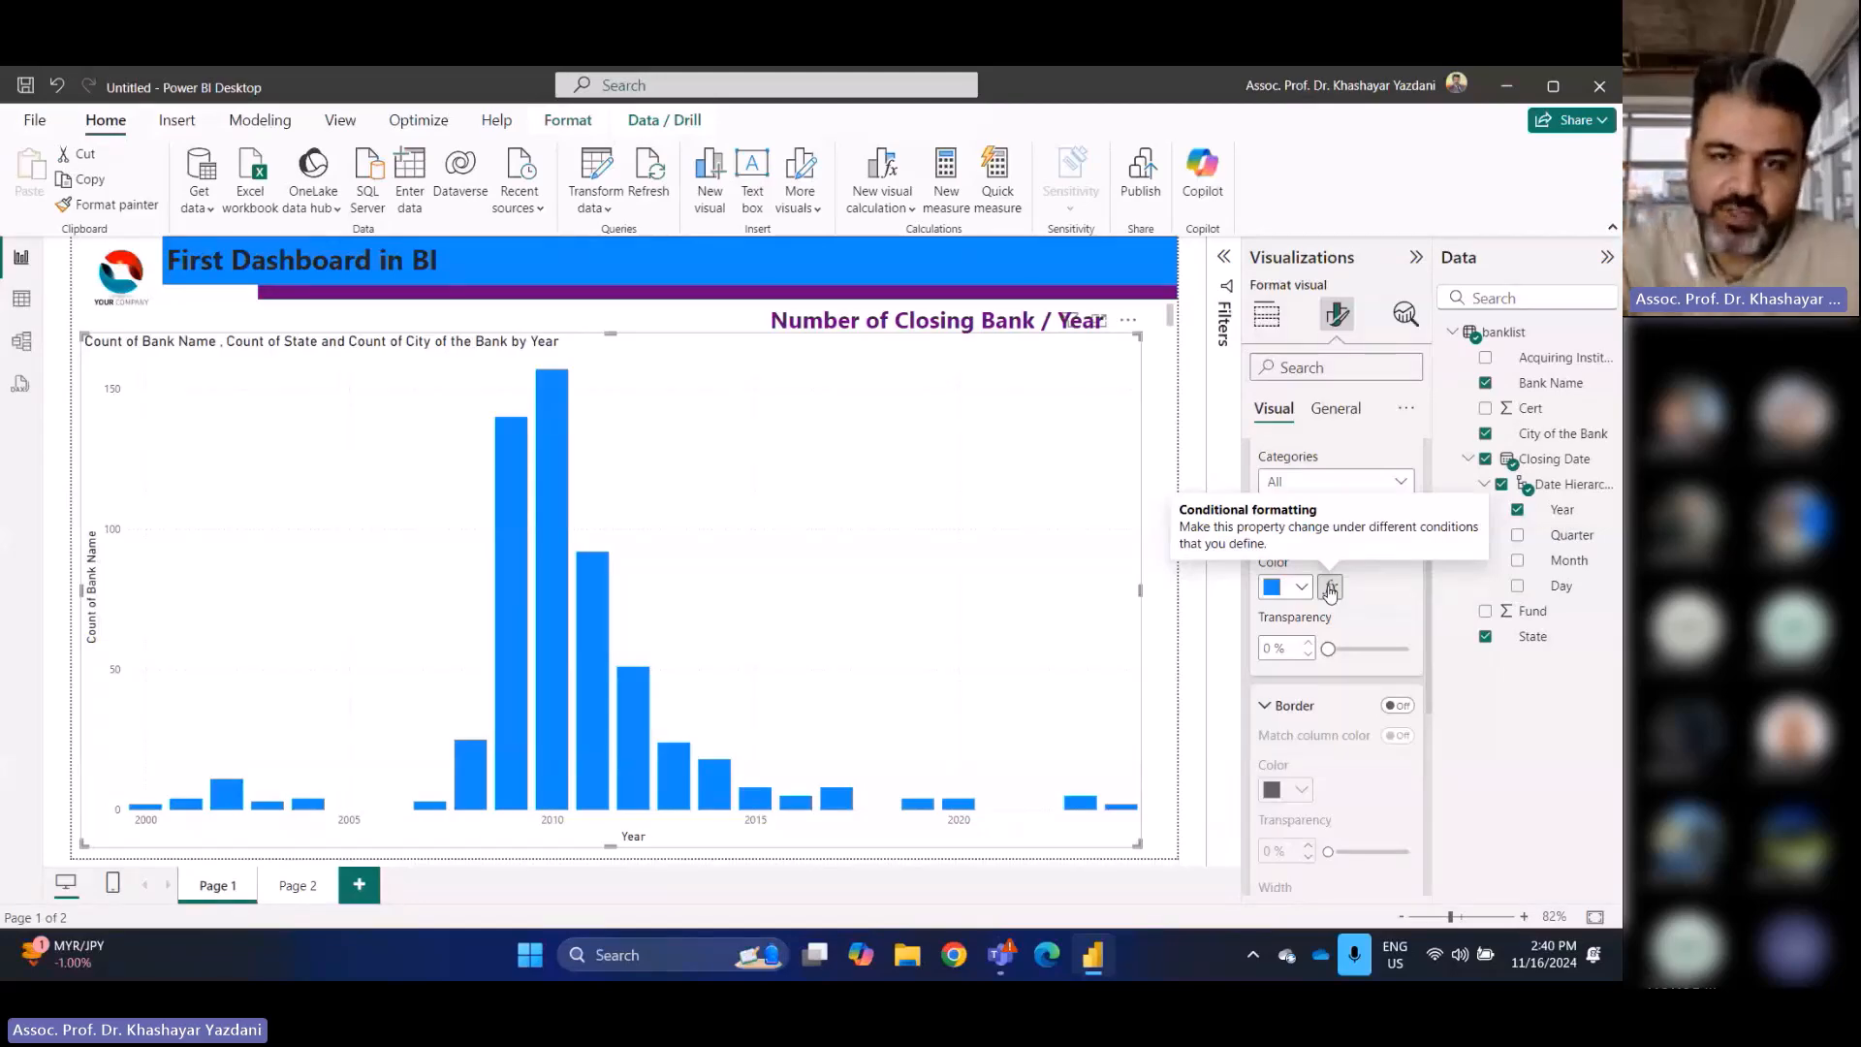
pyautogui.click(1330, 589)
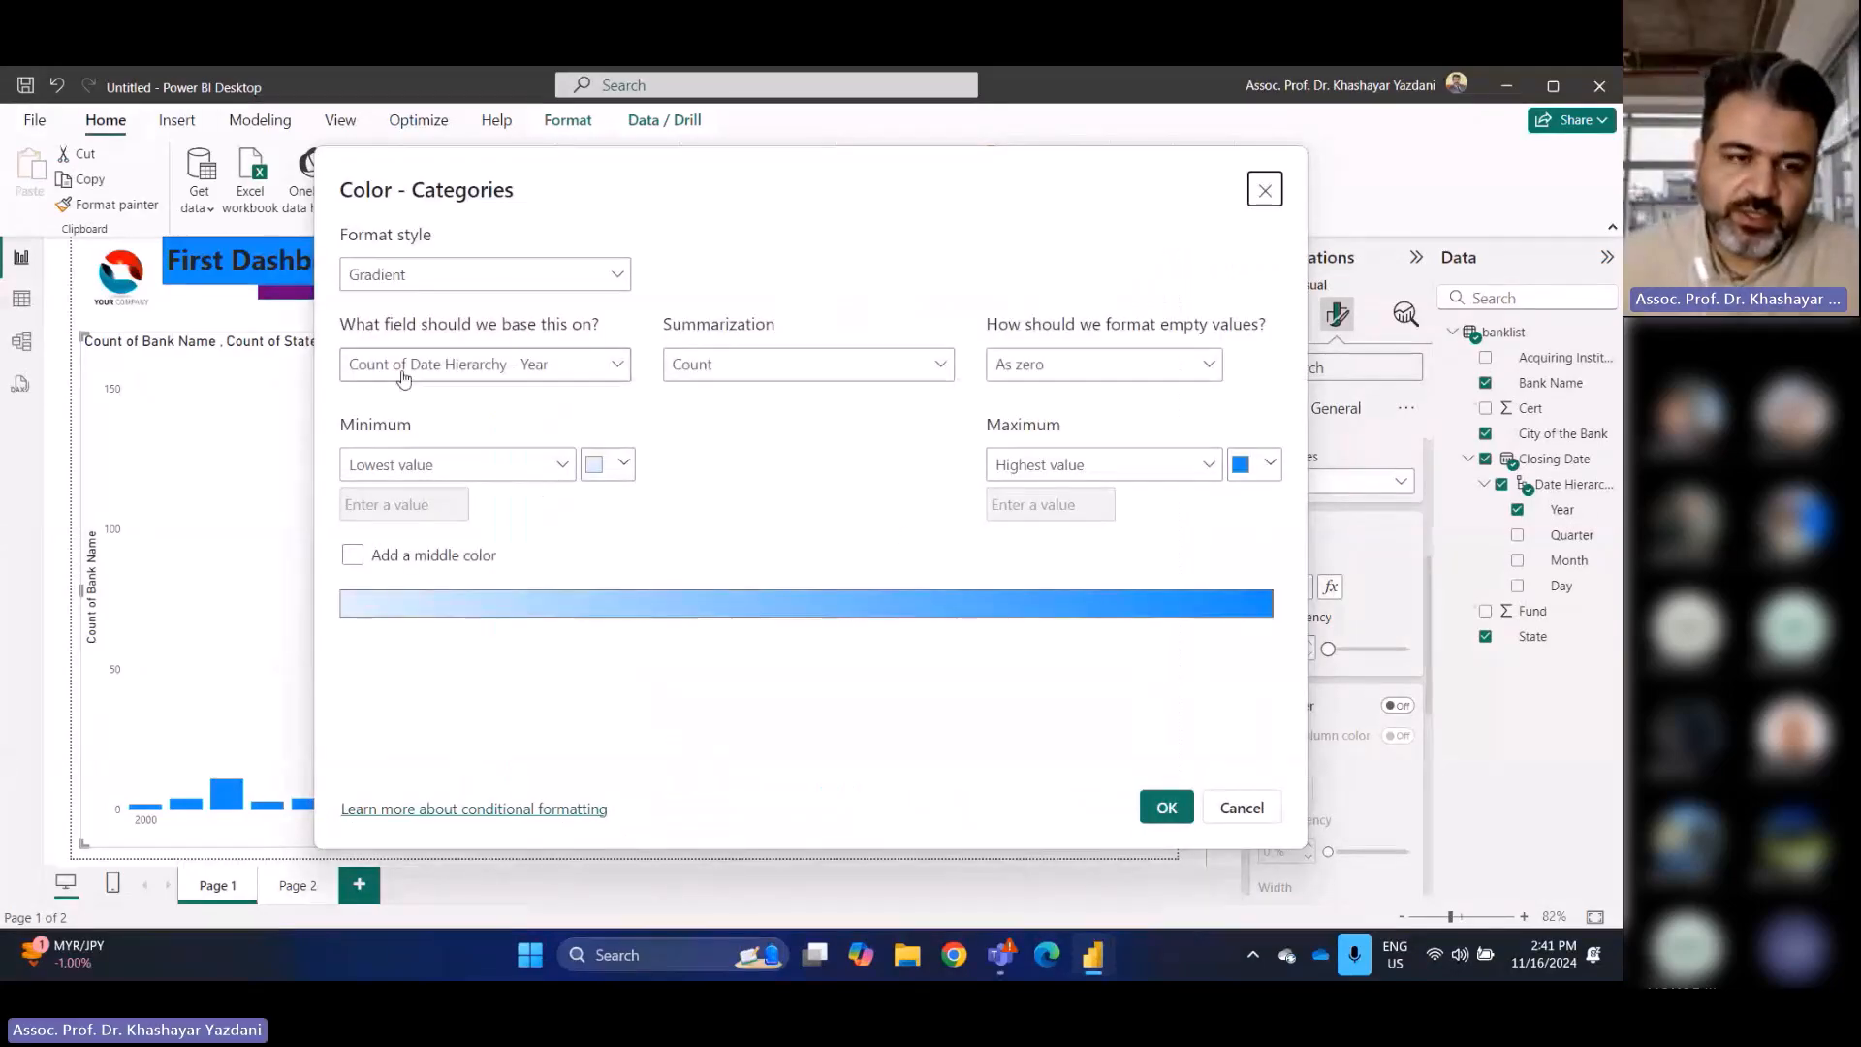
pyautogui.click(404, 369)
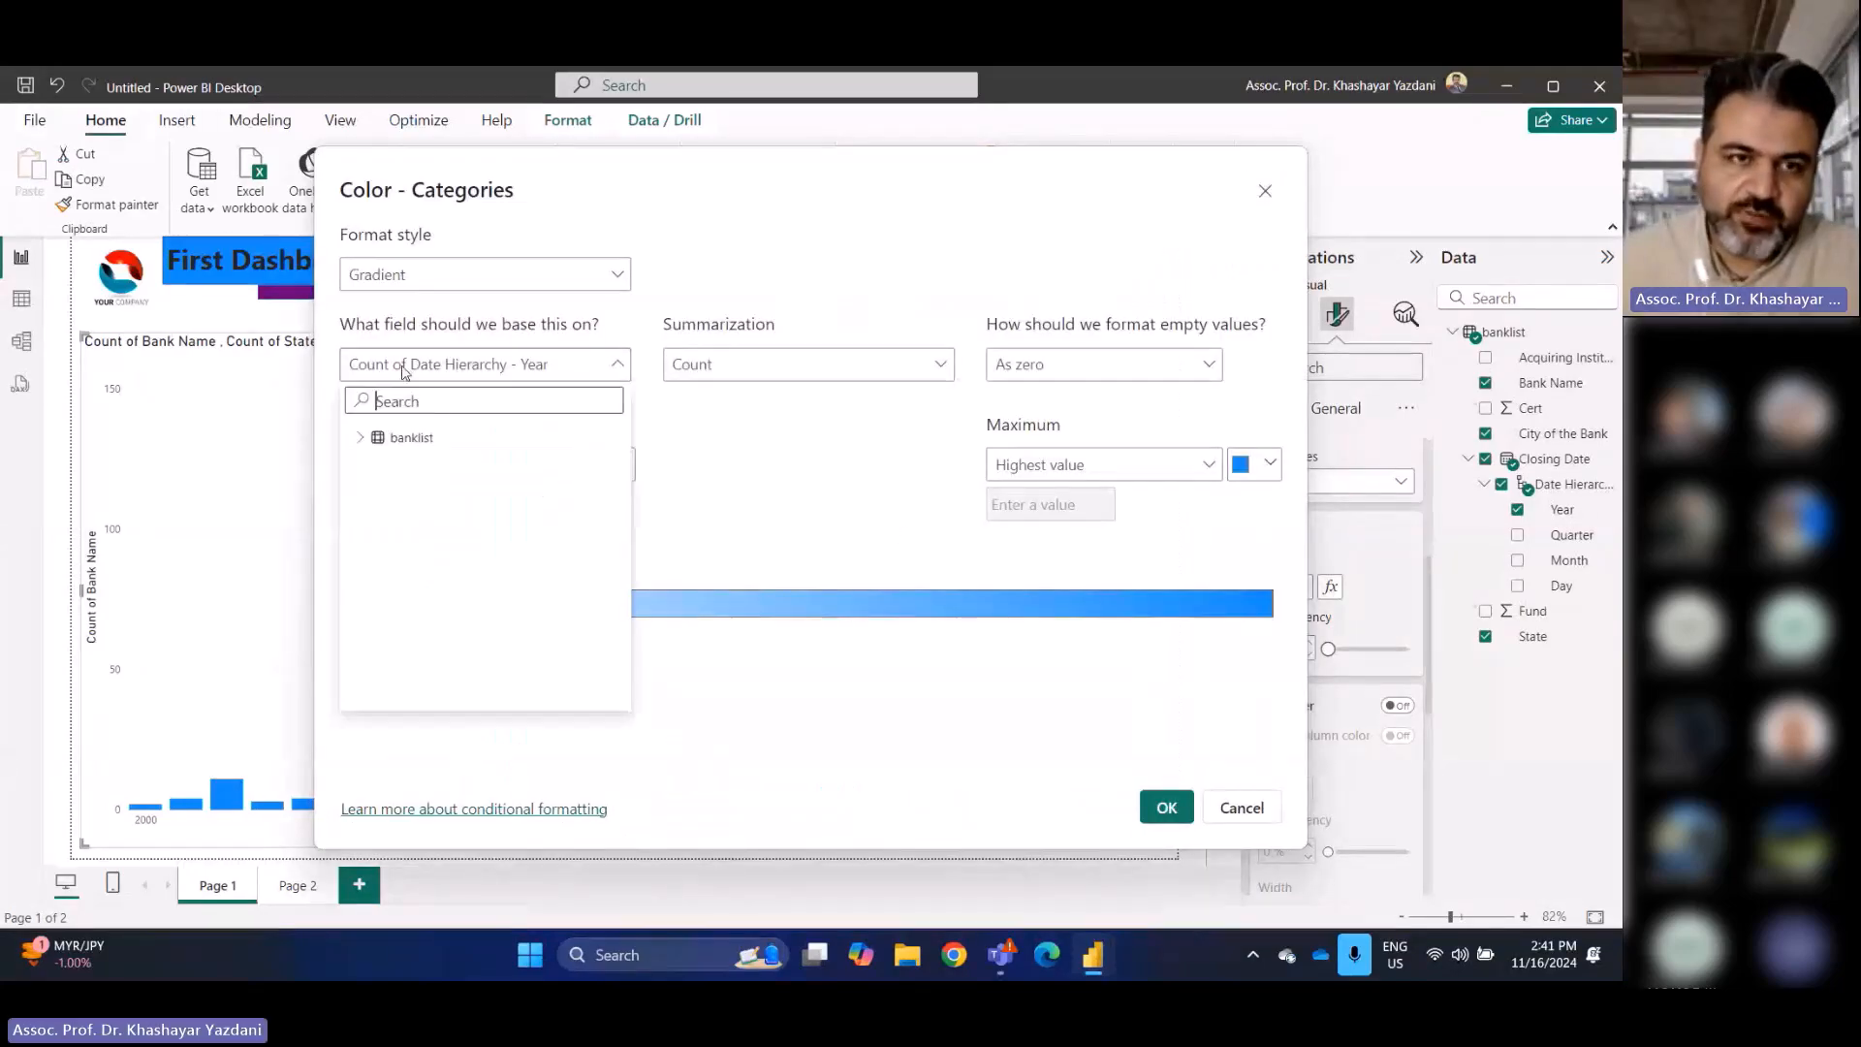
pyautogui.click(354, 440)
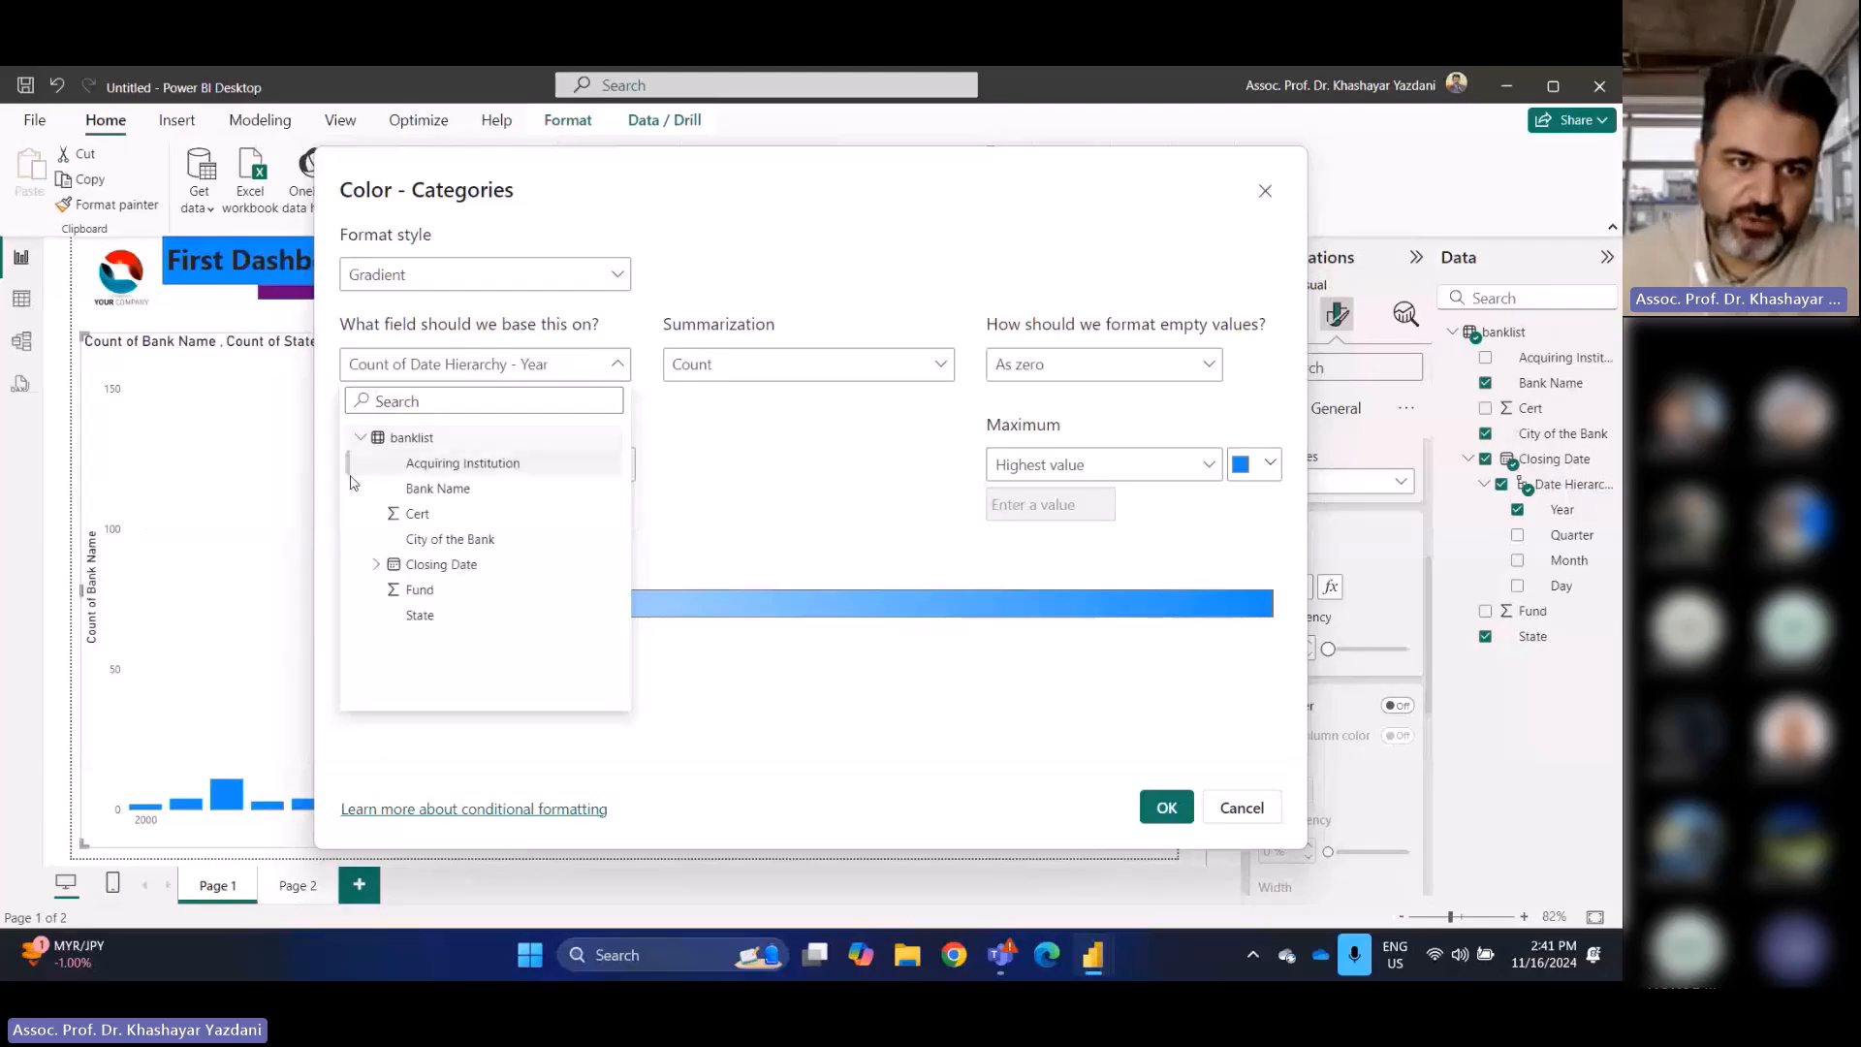
# Base the column color gradient on the count of Bank Name and format empty values with a specific color
pyautogui.click(438, 489)
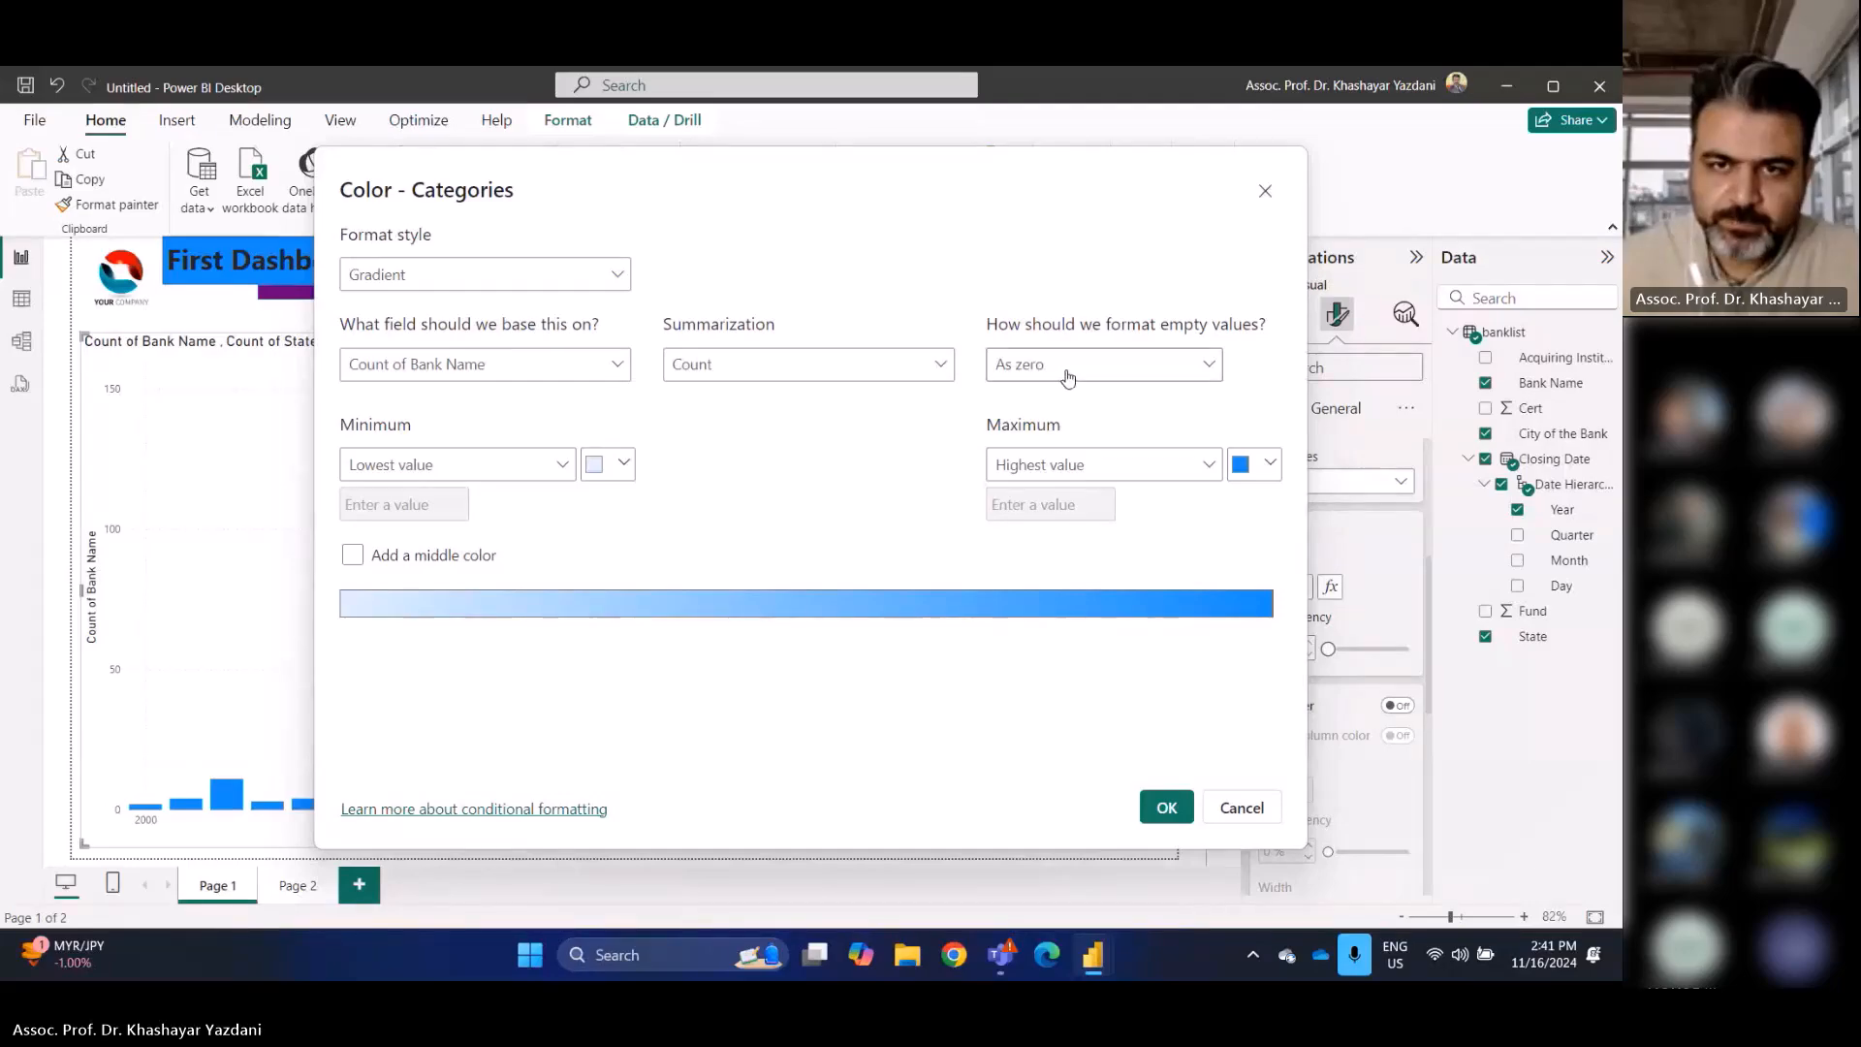
pyautogui.click(1025, 366)
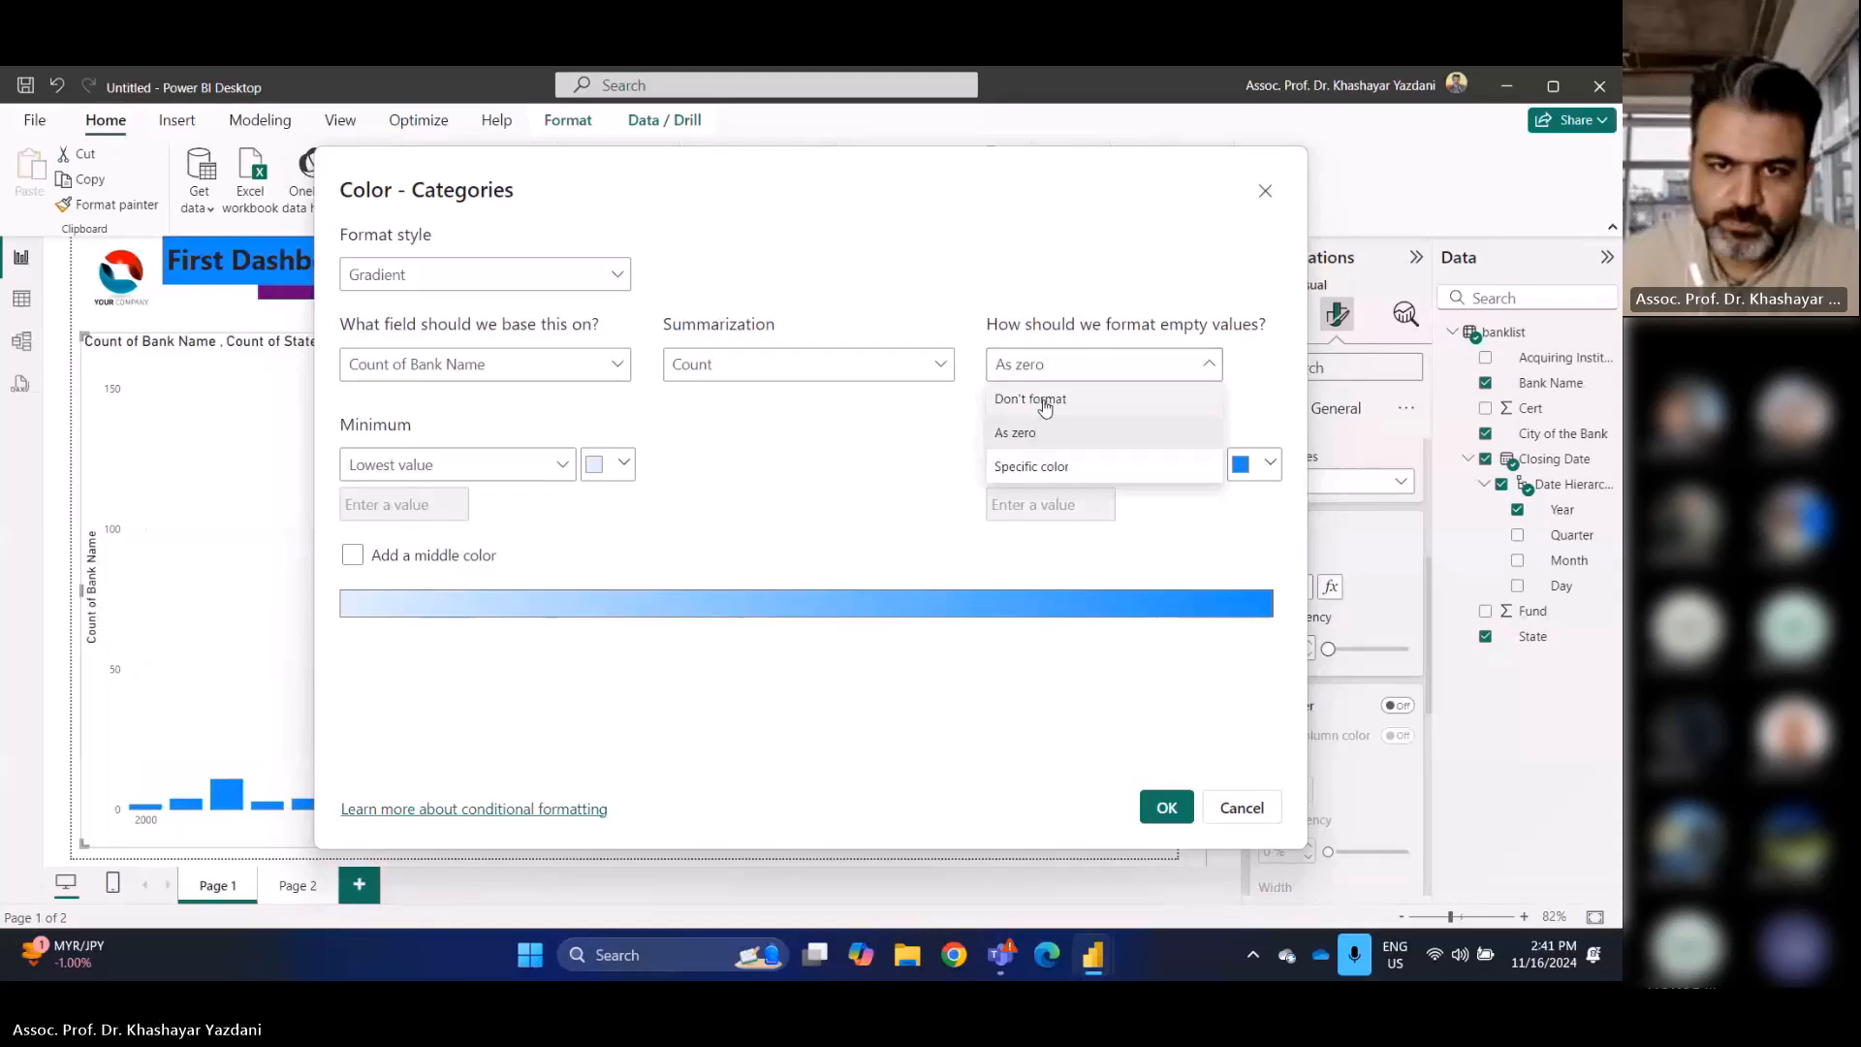
pyautogui.click(1031, 465)
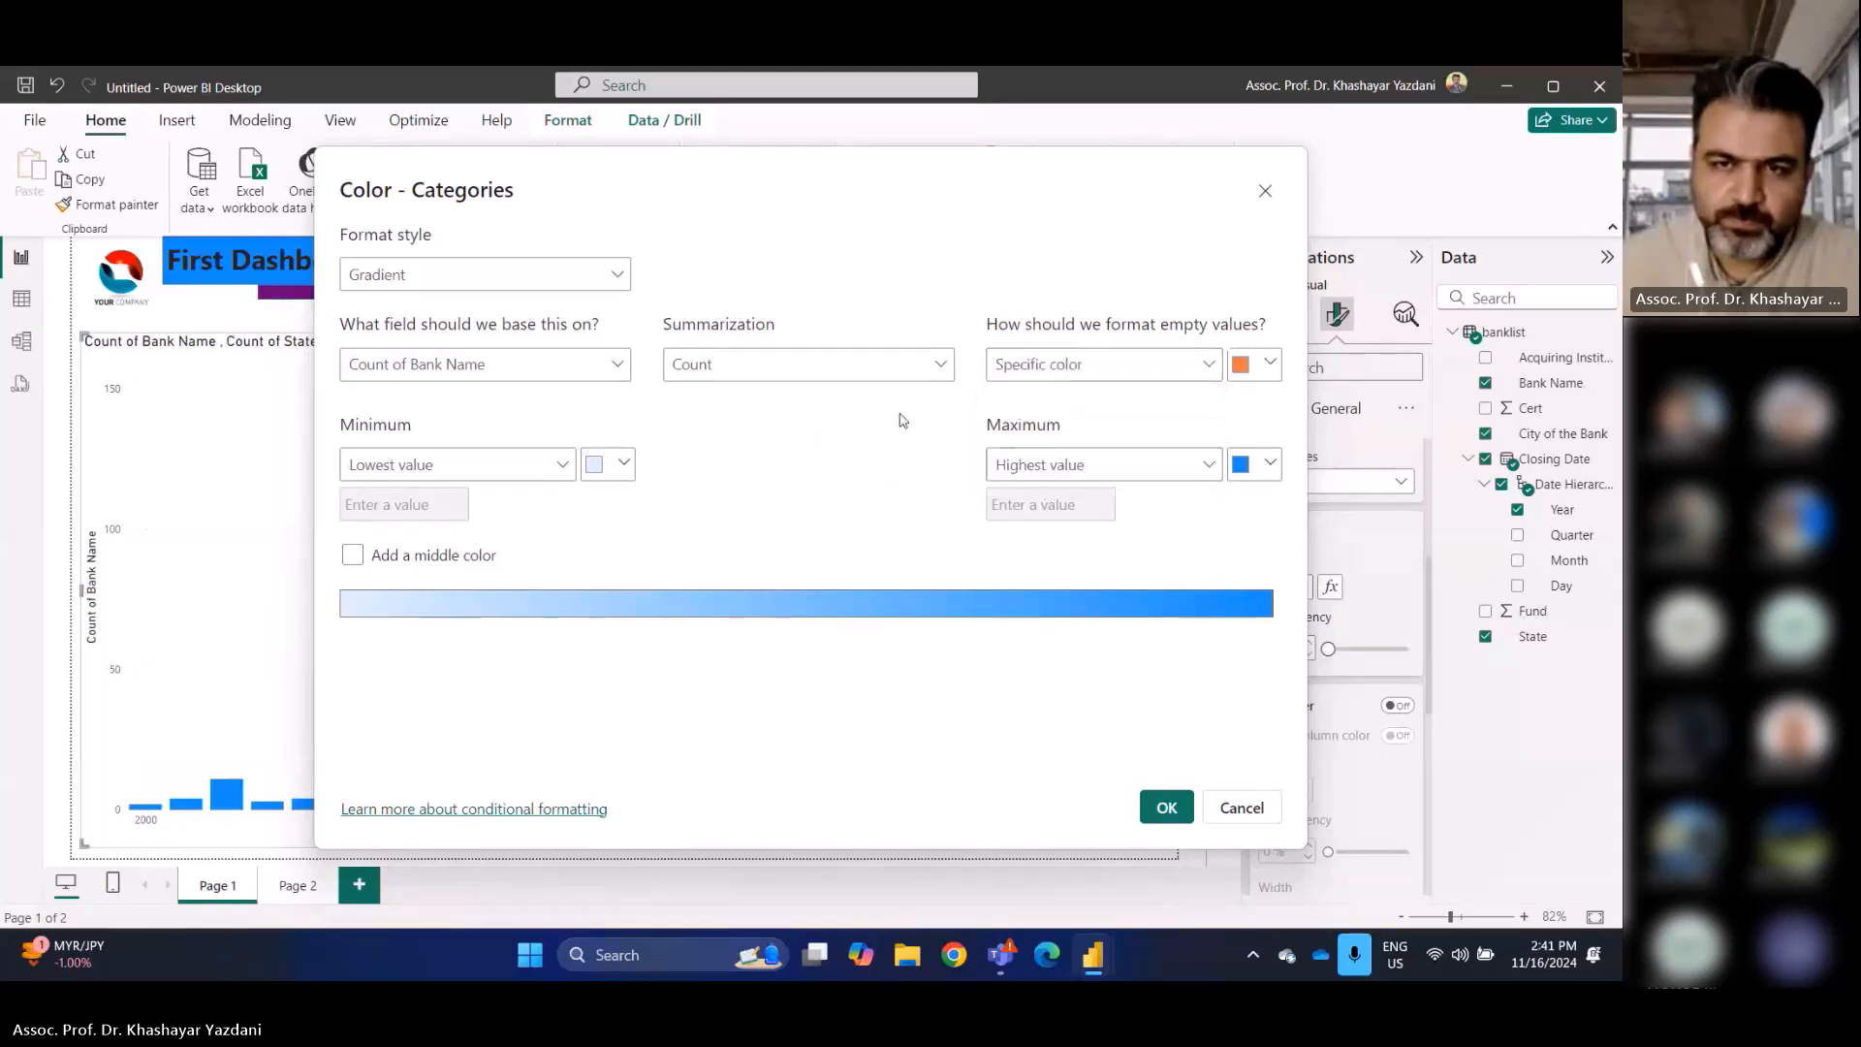
pyautogui.click(933, 369)
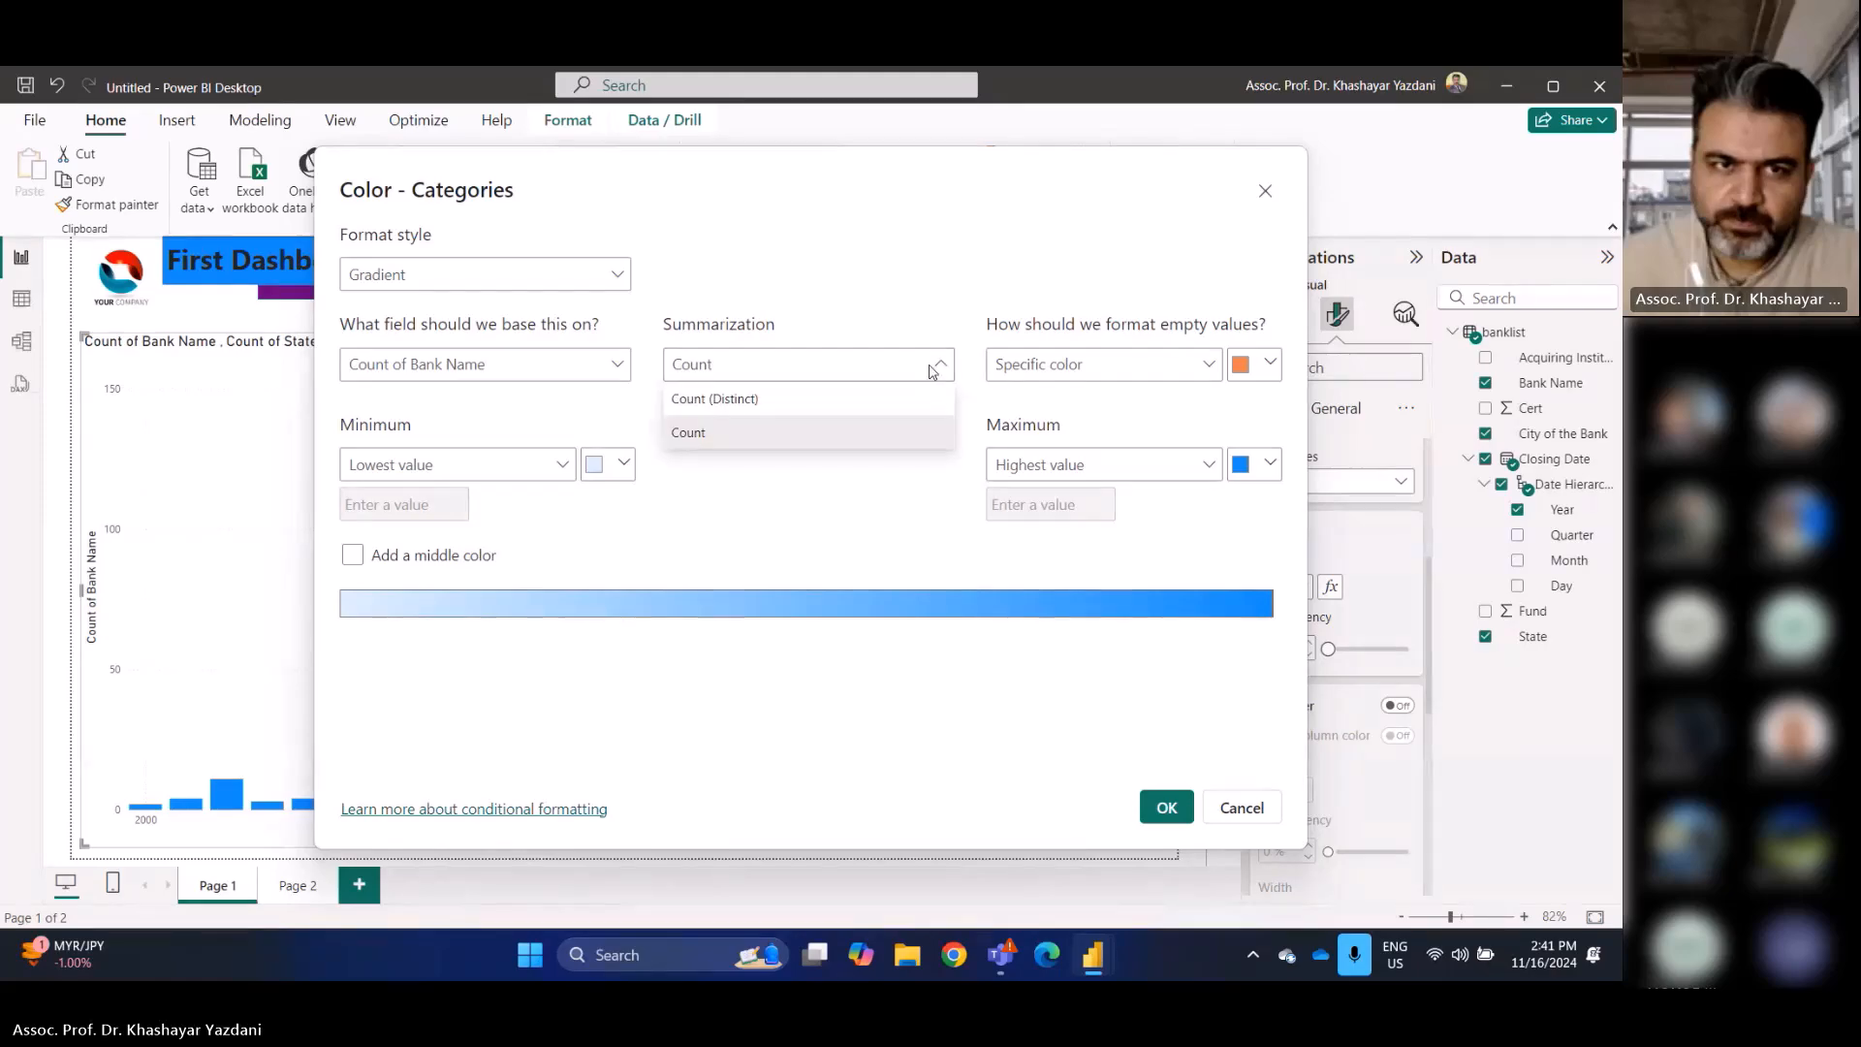
pyautogui.click(932, 369)
# Switch the column color formatting to Rules, based on Bank Name with Count as the summarization
pyautogui.click(599, 289)
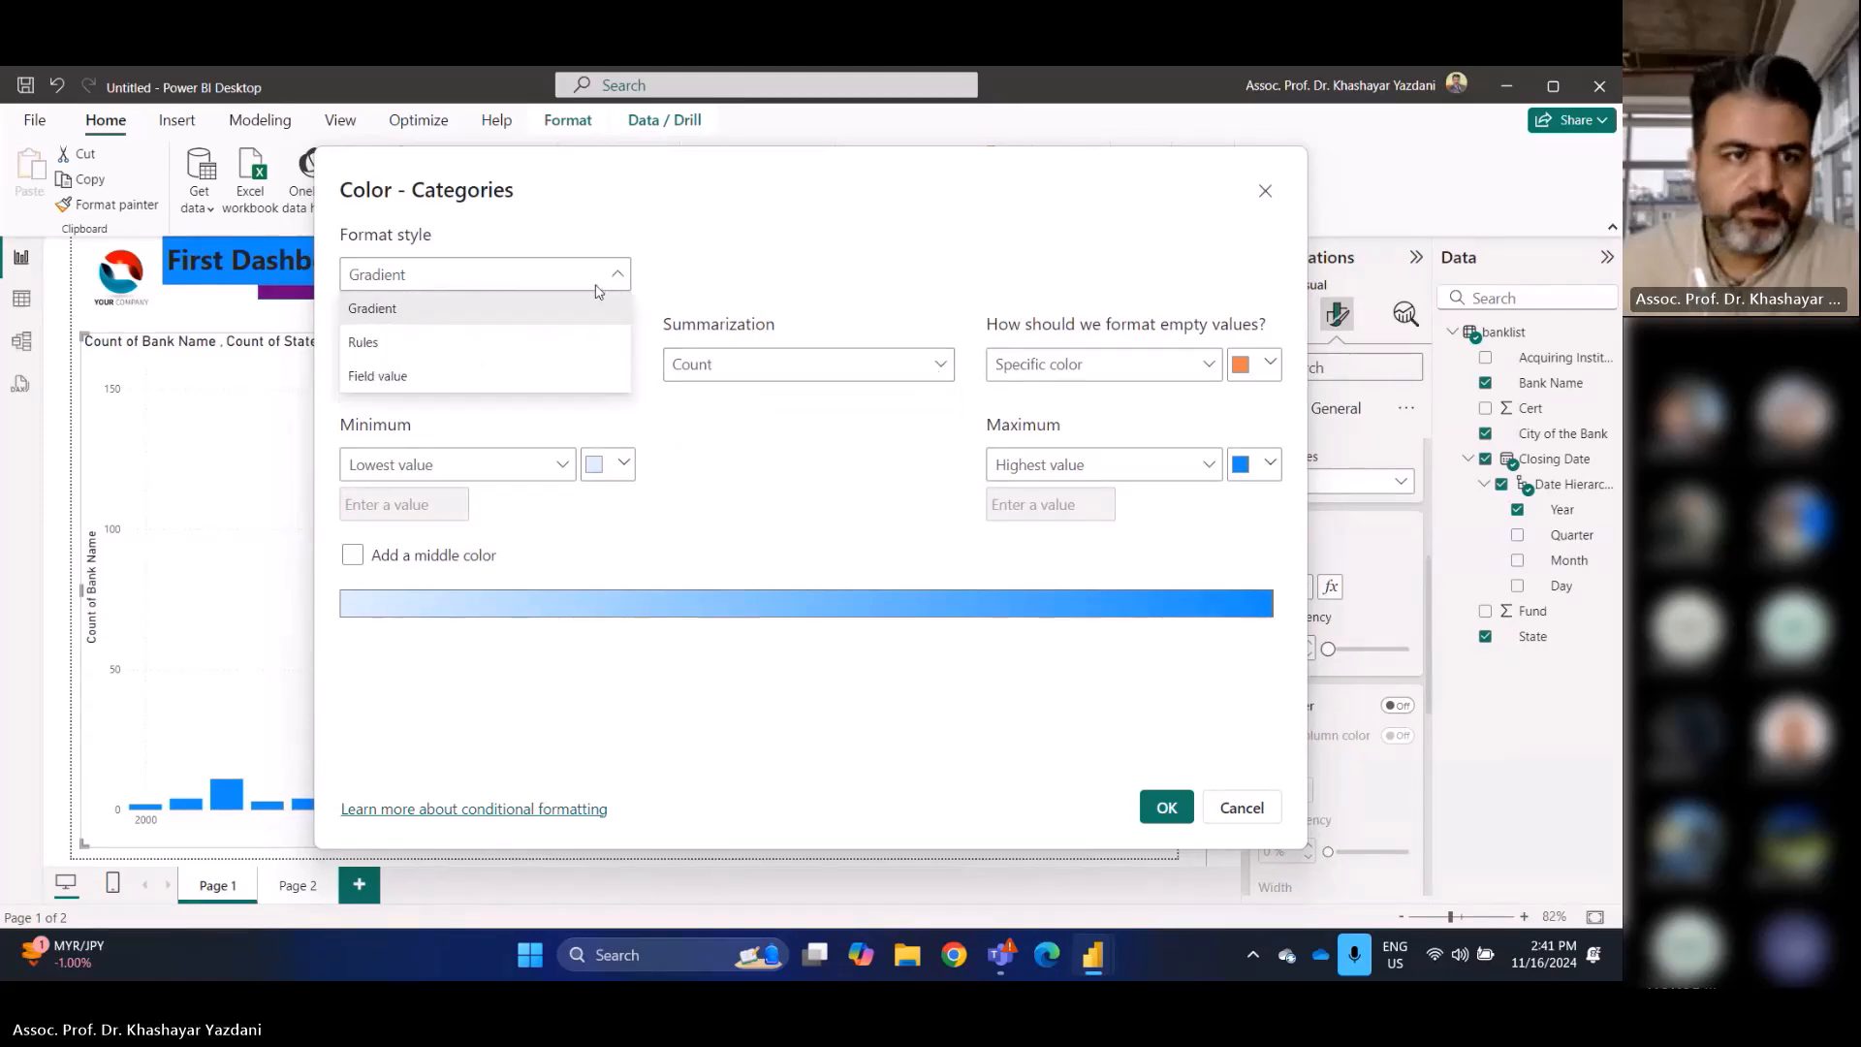
pyautogui.click(490, 348)
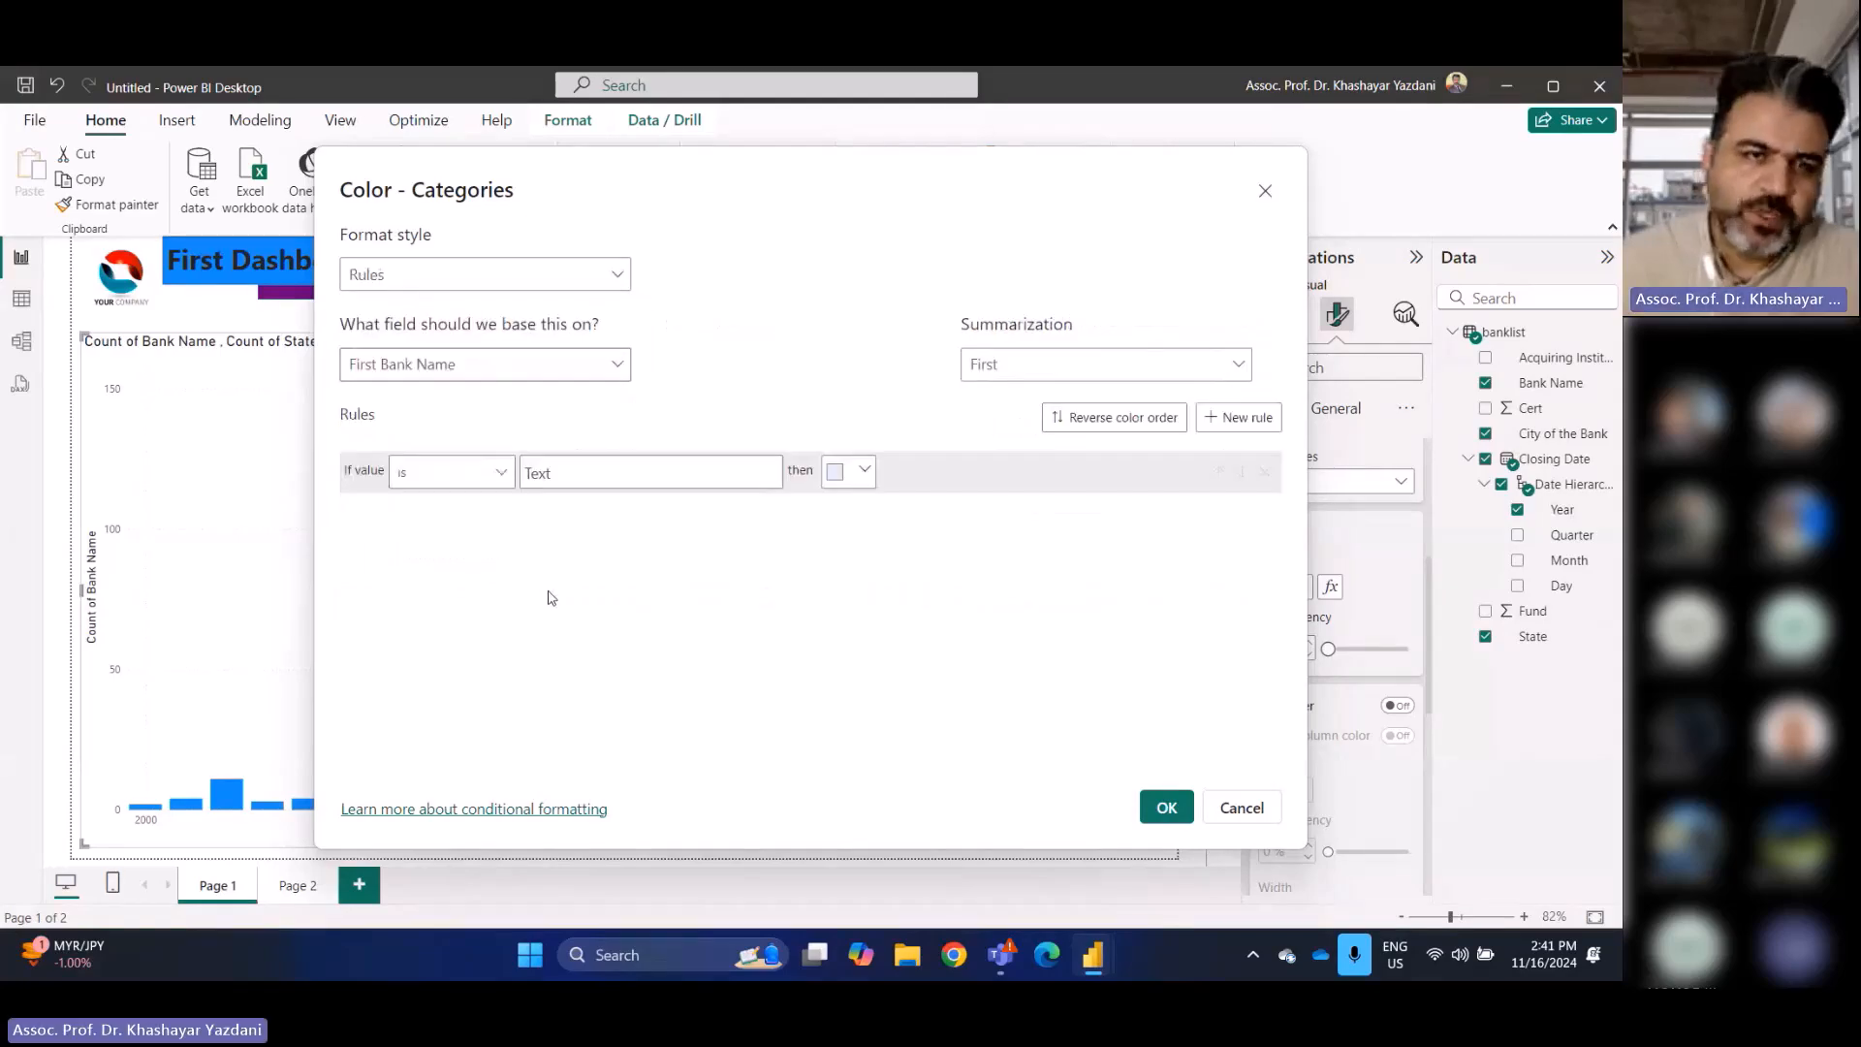
pyautogui.click(557, 369)
pyautogui.click(456, 489)
pyautogui.click(1106, 373)
pyautogui.click(1010, 501)
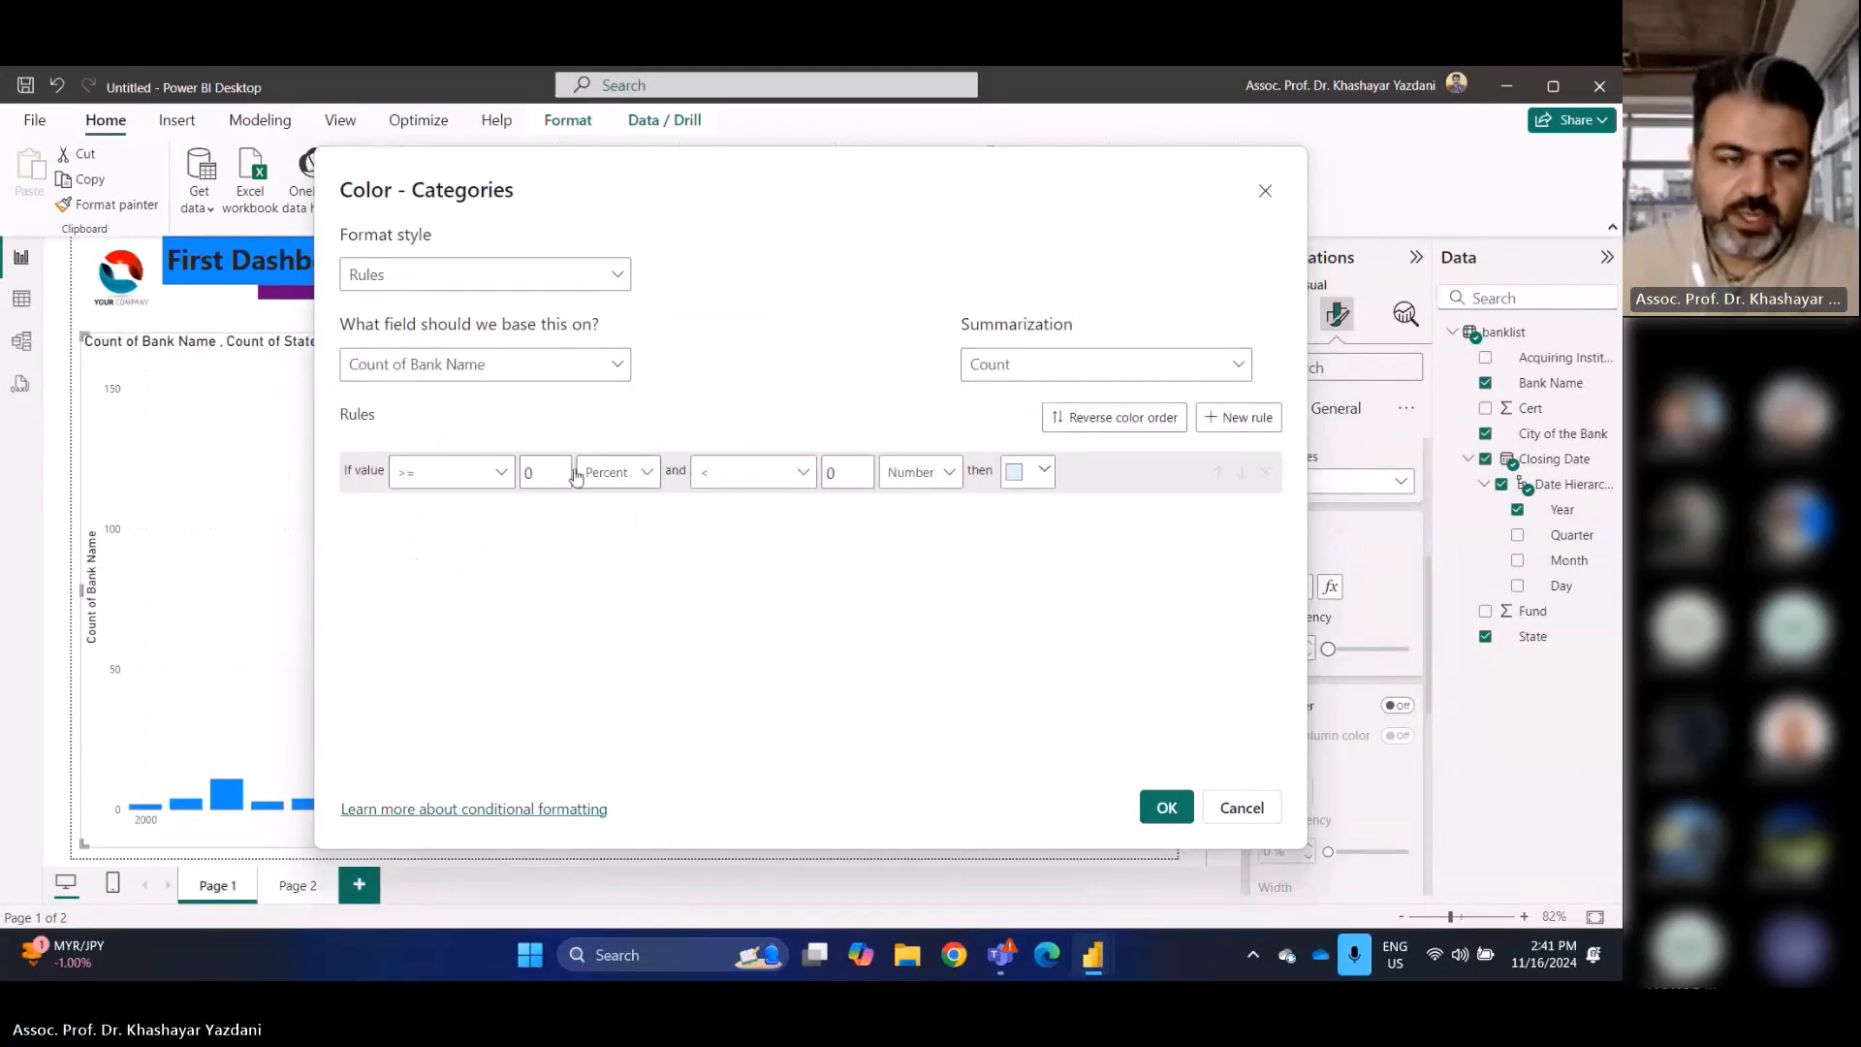
# Set the first rule to match values >= 100 and < 200, with both limits as Number
pyautogui.moveTo(544, 473); pyautogui.dragTo(495, 476)
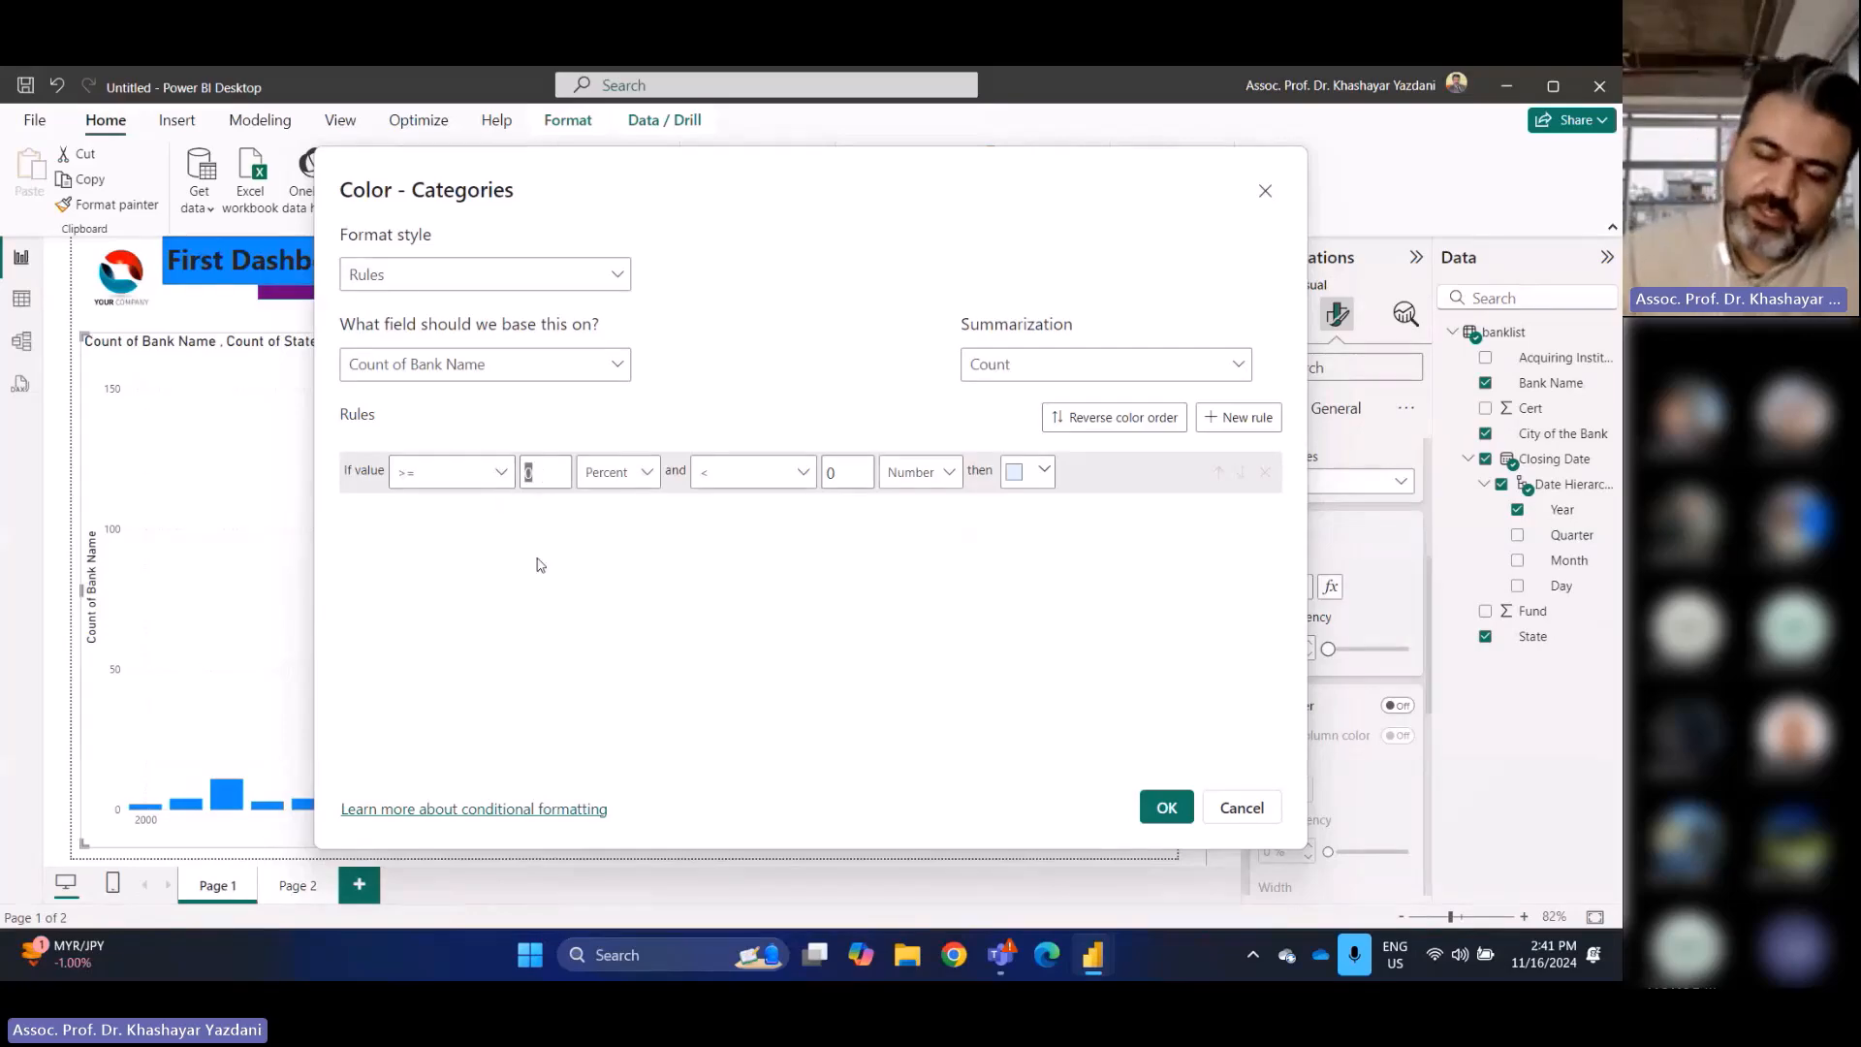
pyautogui.write('100')
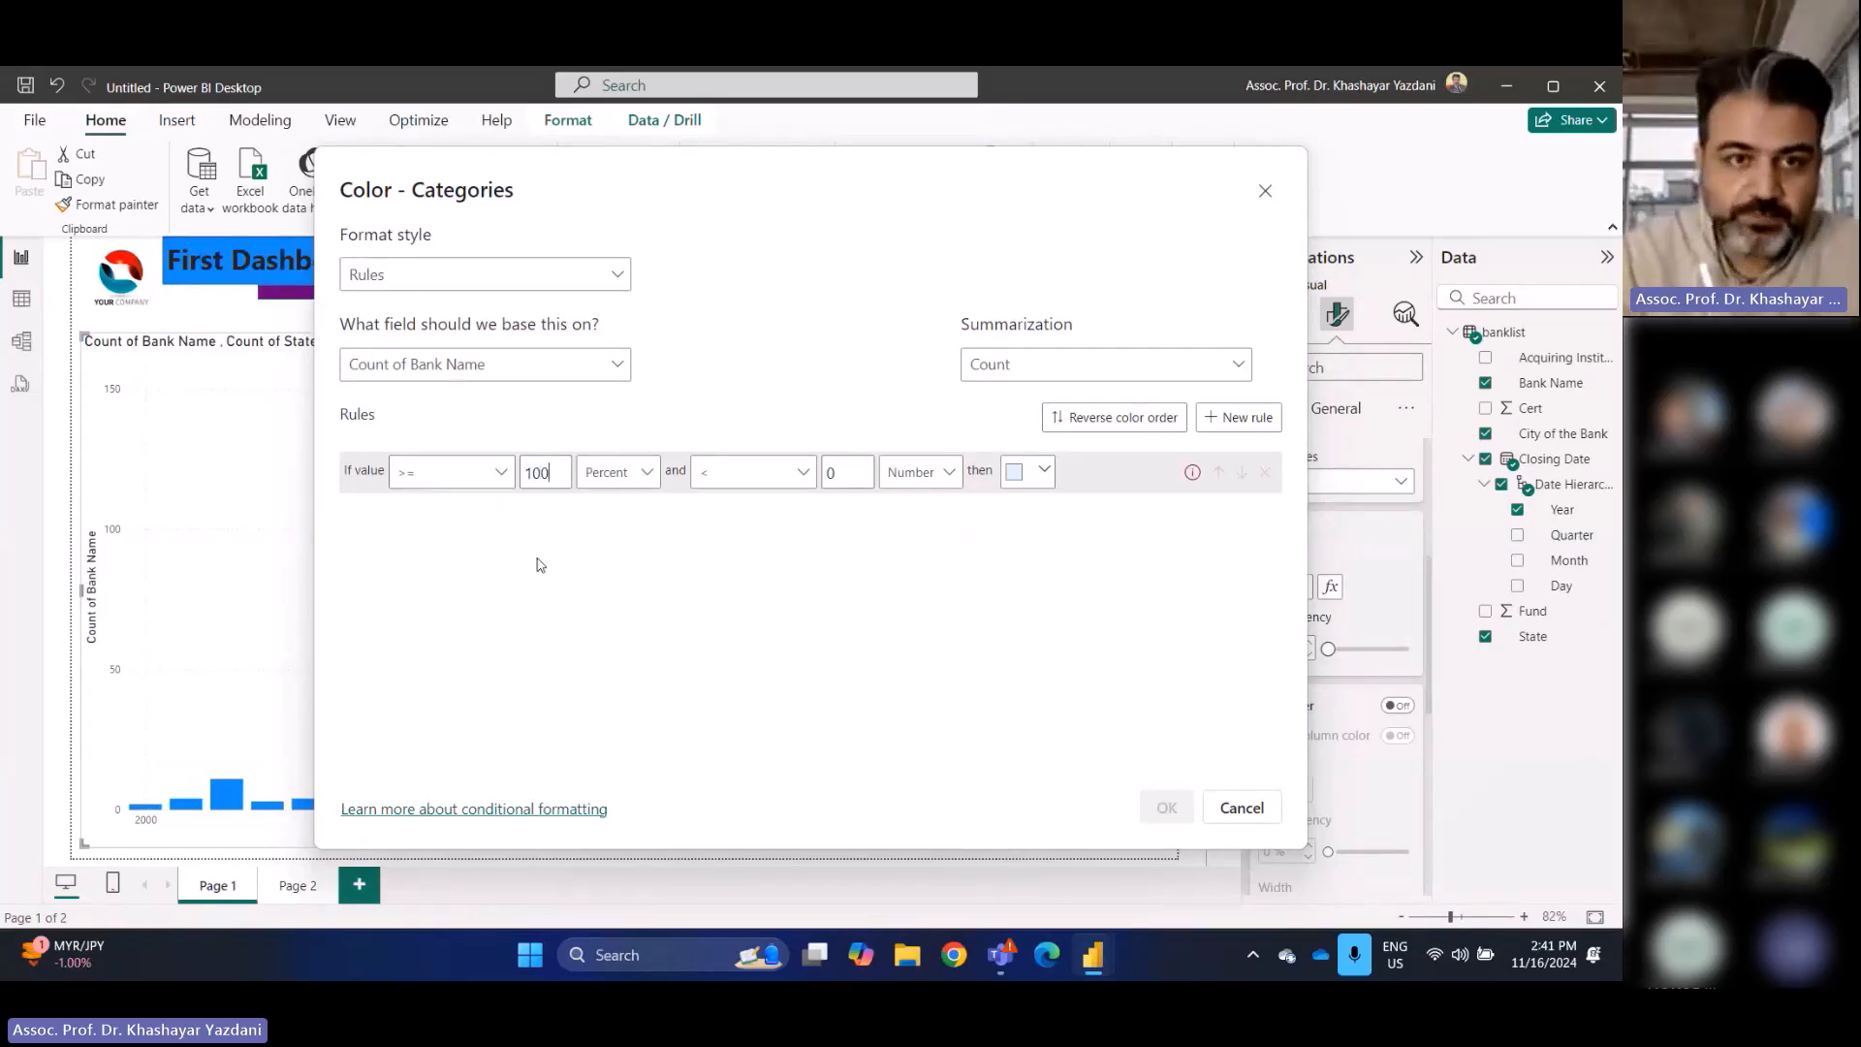
pyautogui.moveTo(863, 475); pyautogui.dragTo(807, 480)
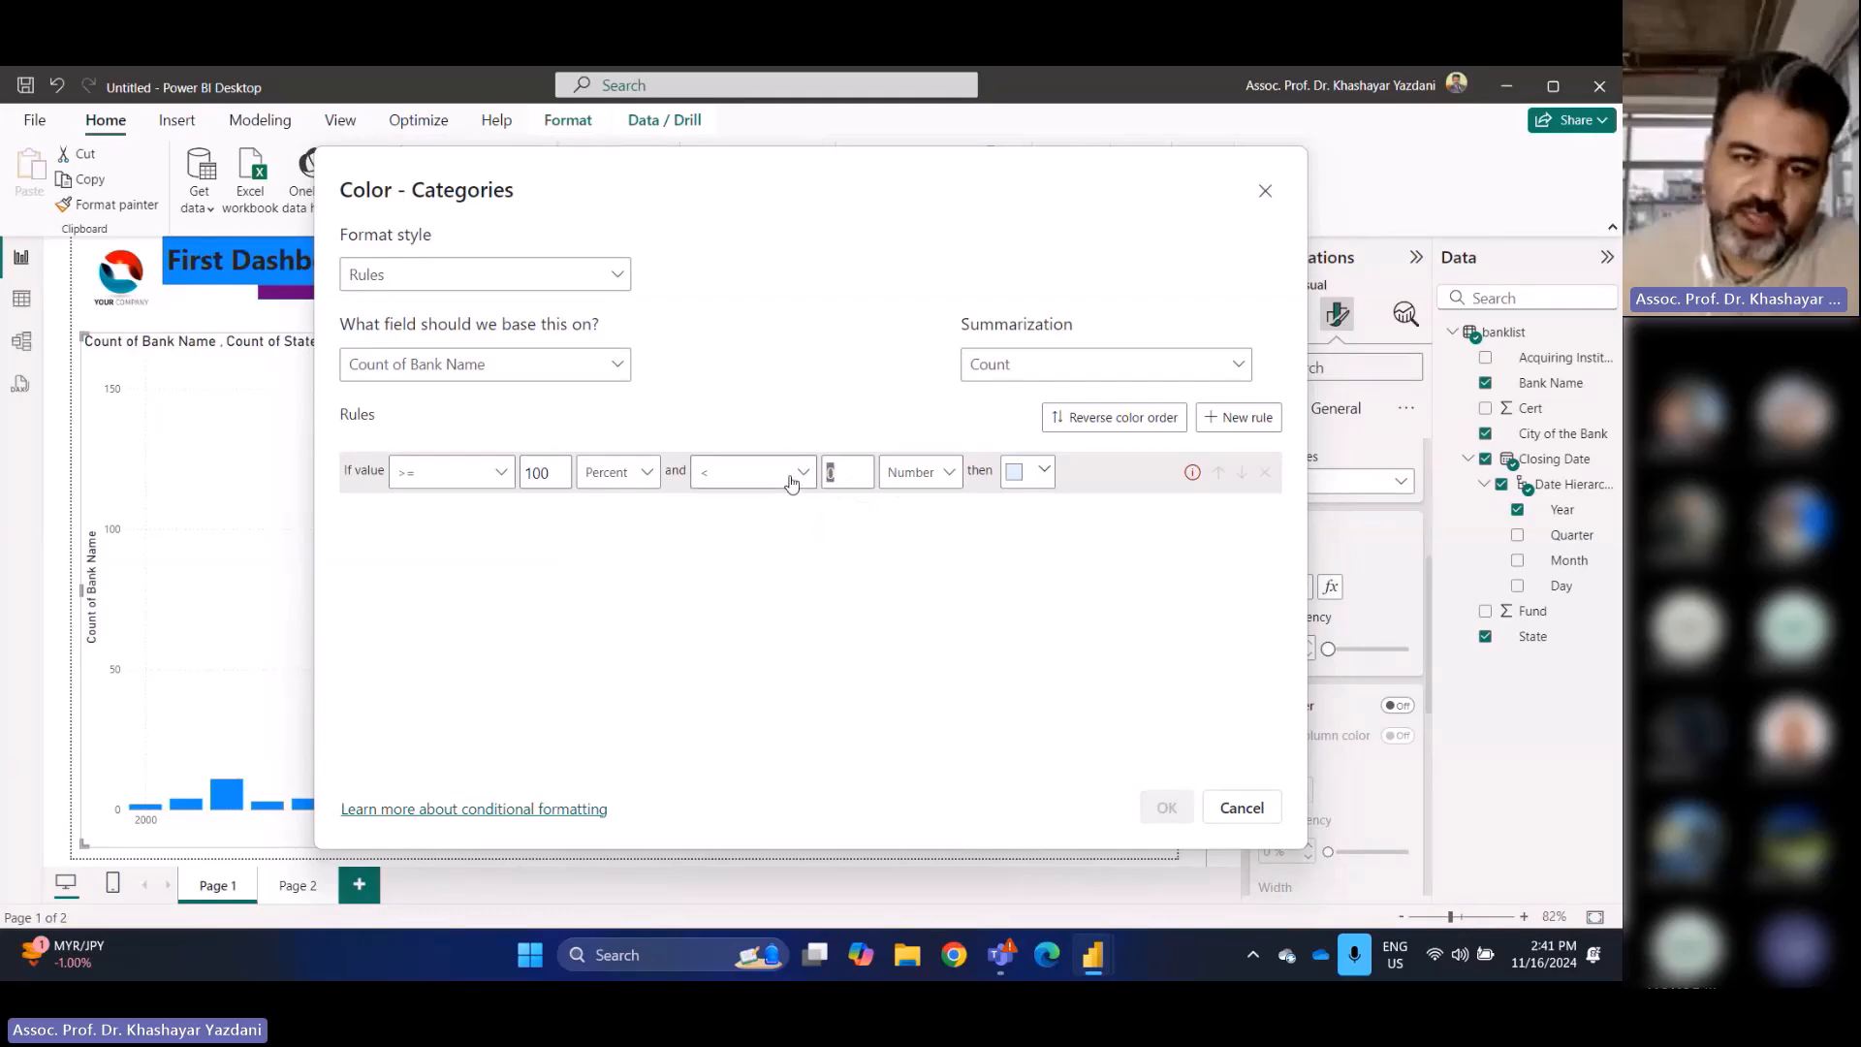
pyautogui.write('200')
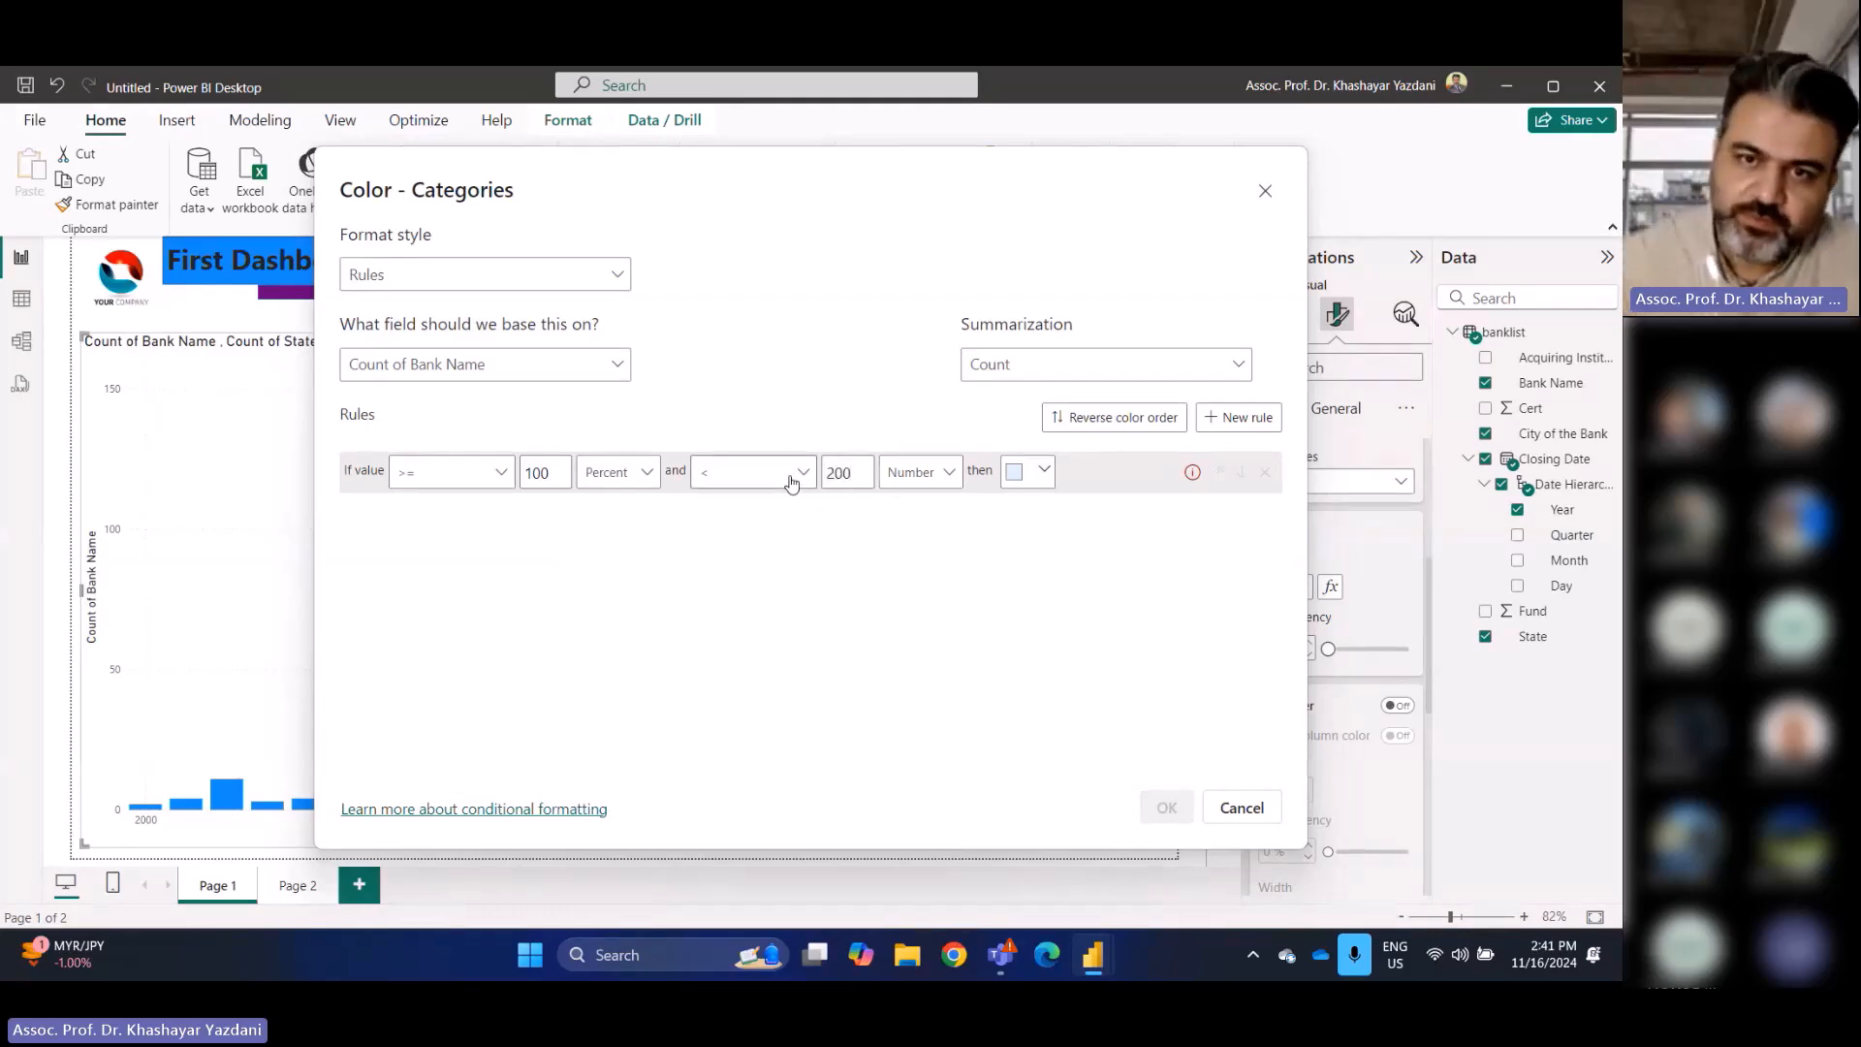
pyautogui.click(639, 474)
pyautogui.click(611, 507)
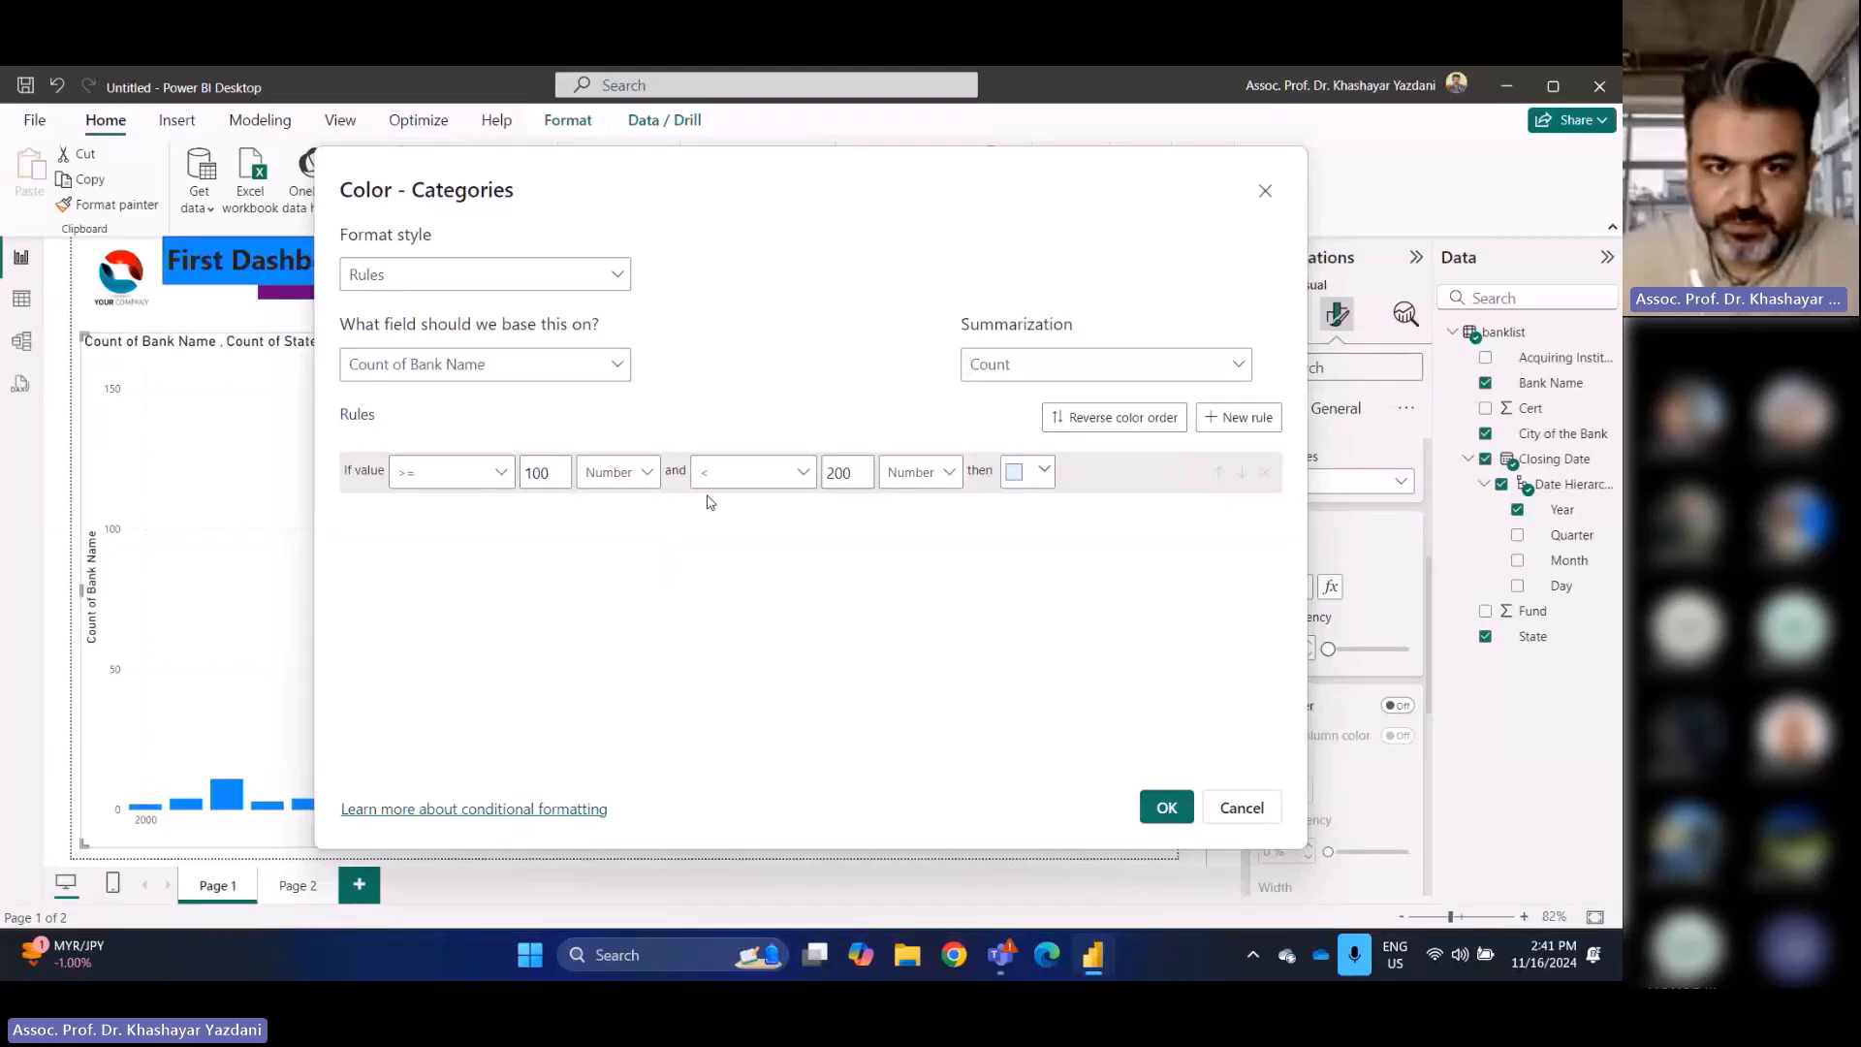
# Give the 100 to 200 rule a custom bright red color and apply the formatting to the chart
pyautogui.click(1044, 473)
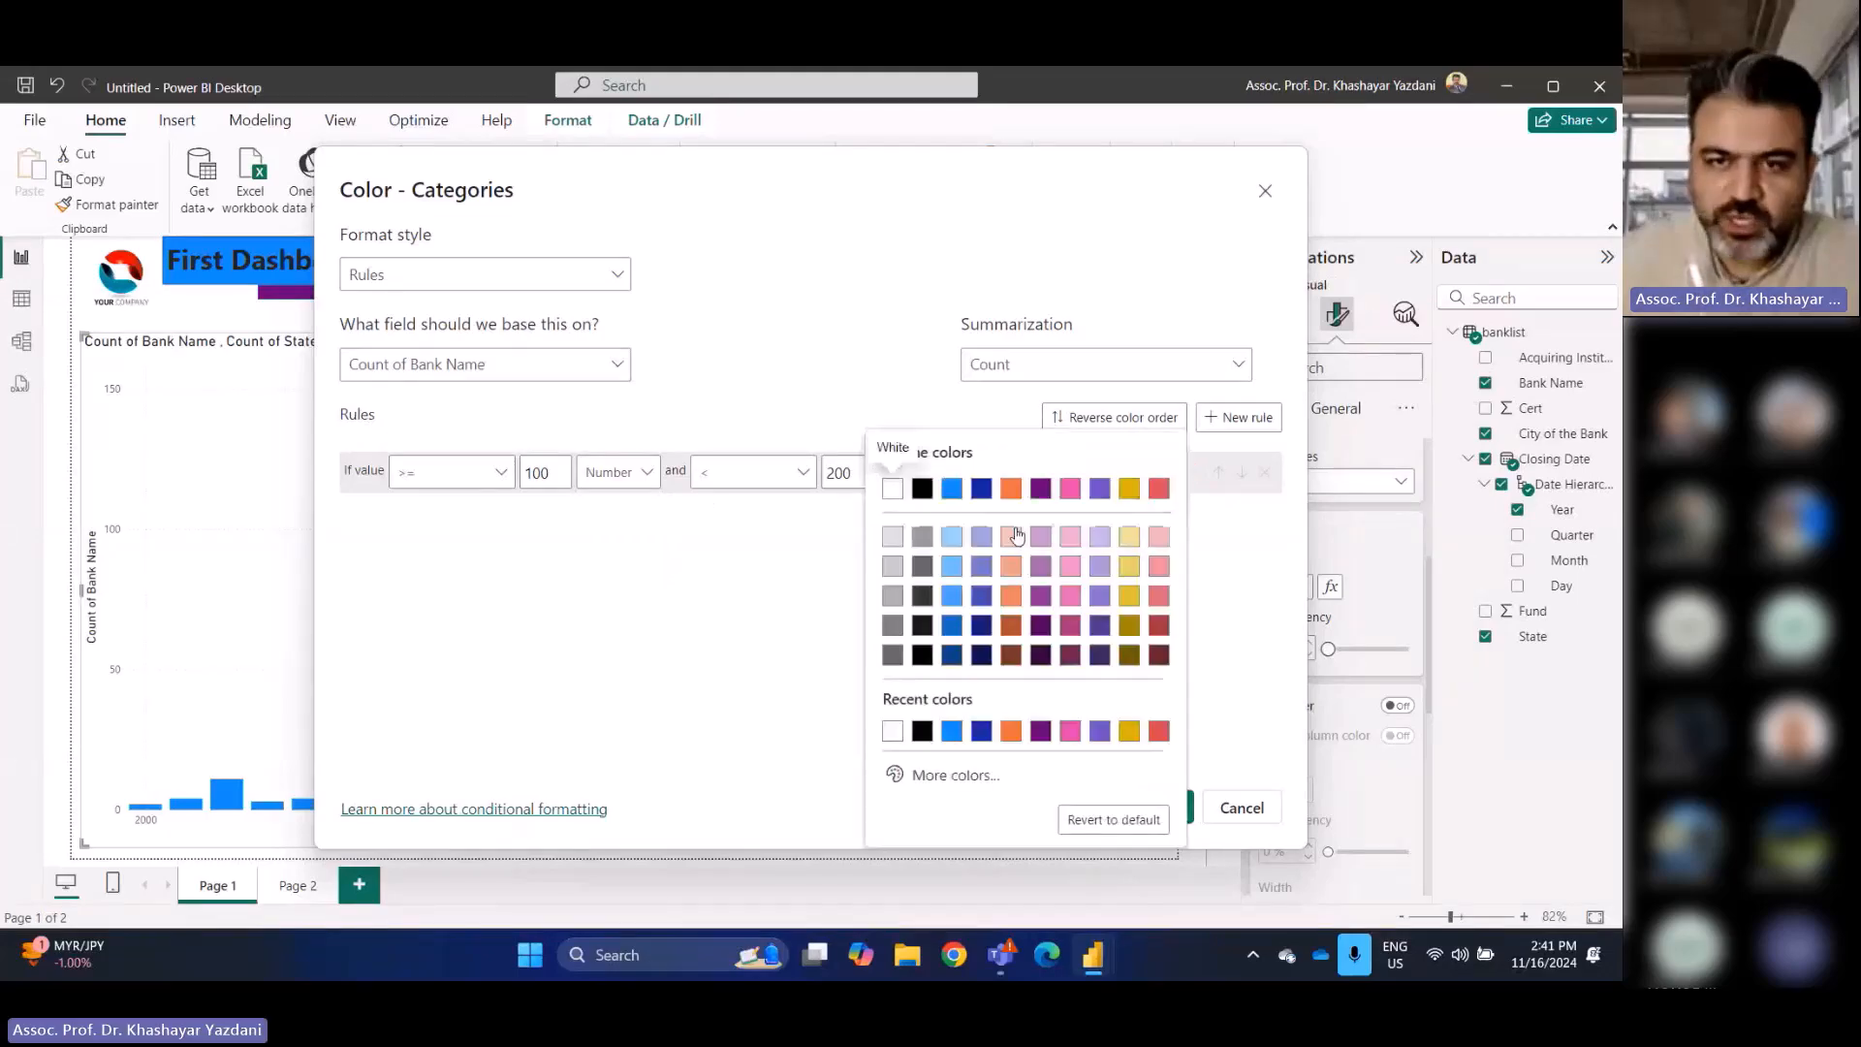
pyautogui.click(947, 780)
pyautogui.moveTo(916, 705); pyautogui.dragTo(885, 705)
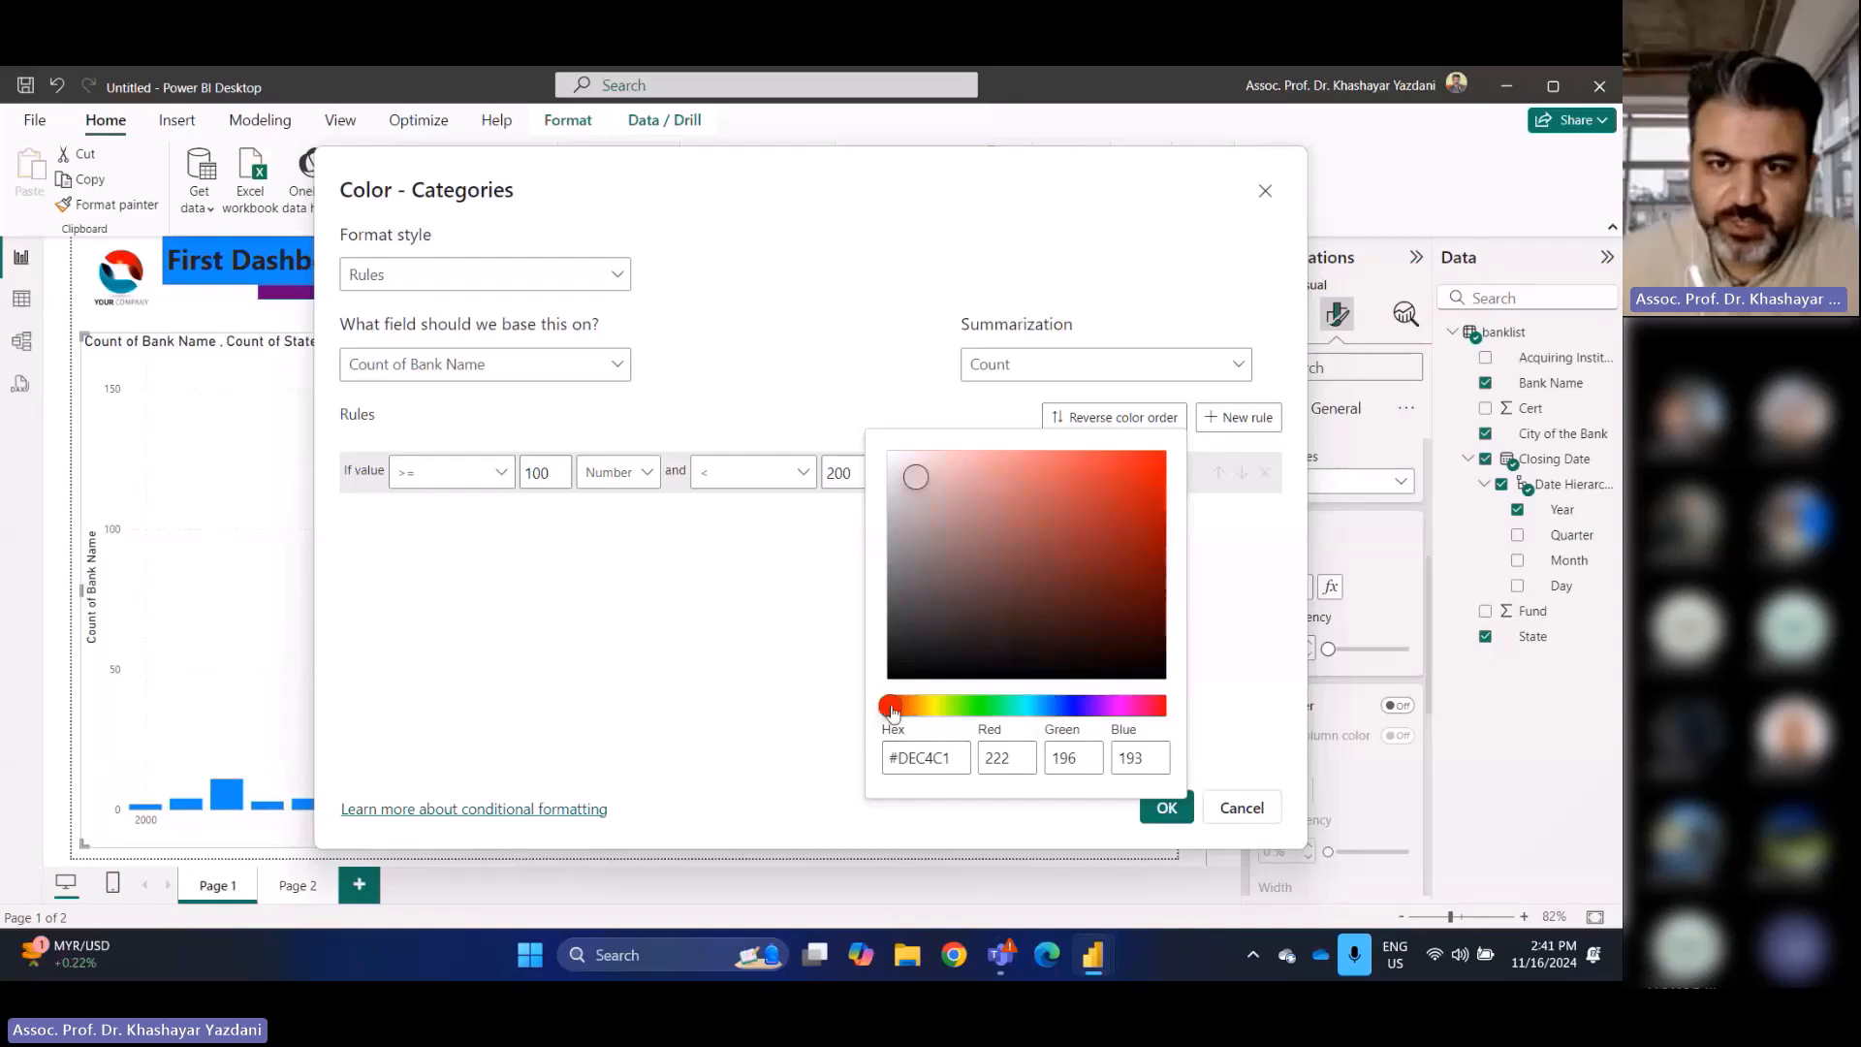
pyautogui.click(1159, 449)
pyautogui.click(1202, 734)
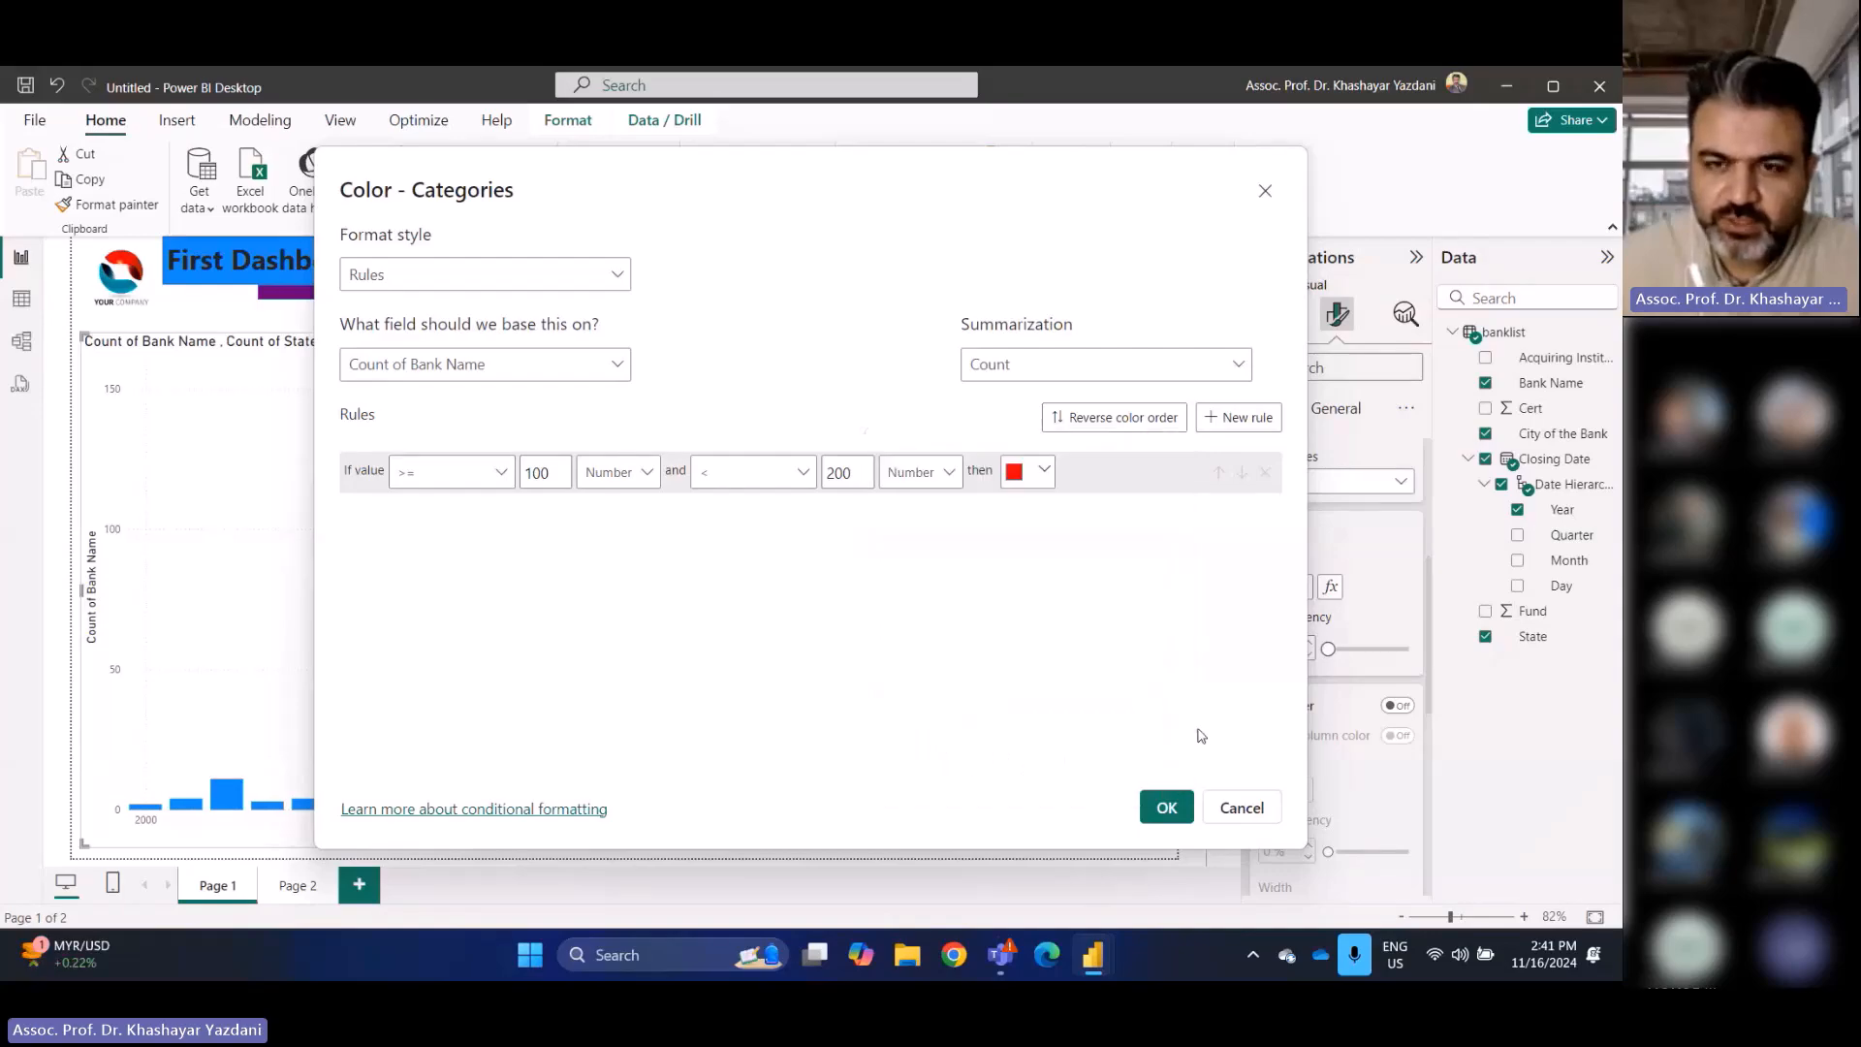
pyautogui.click(1167, 807)
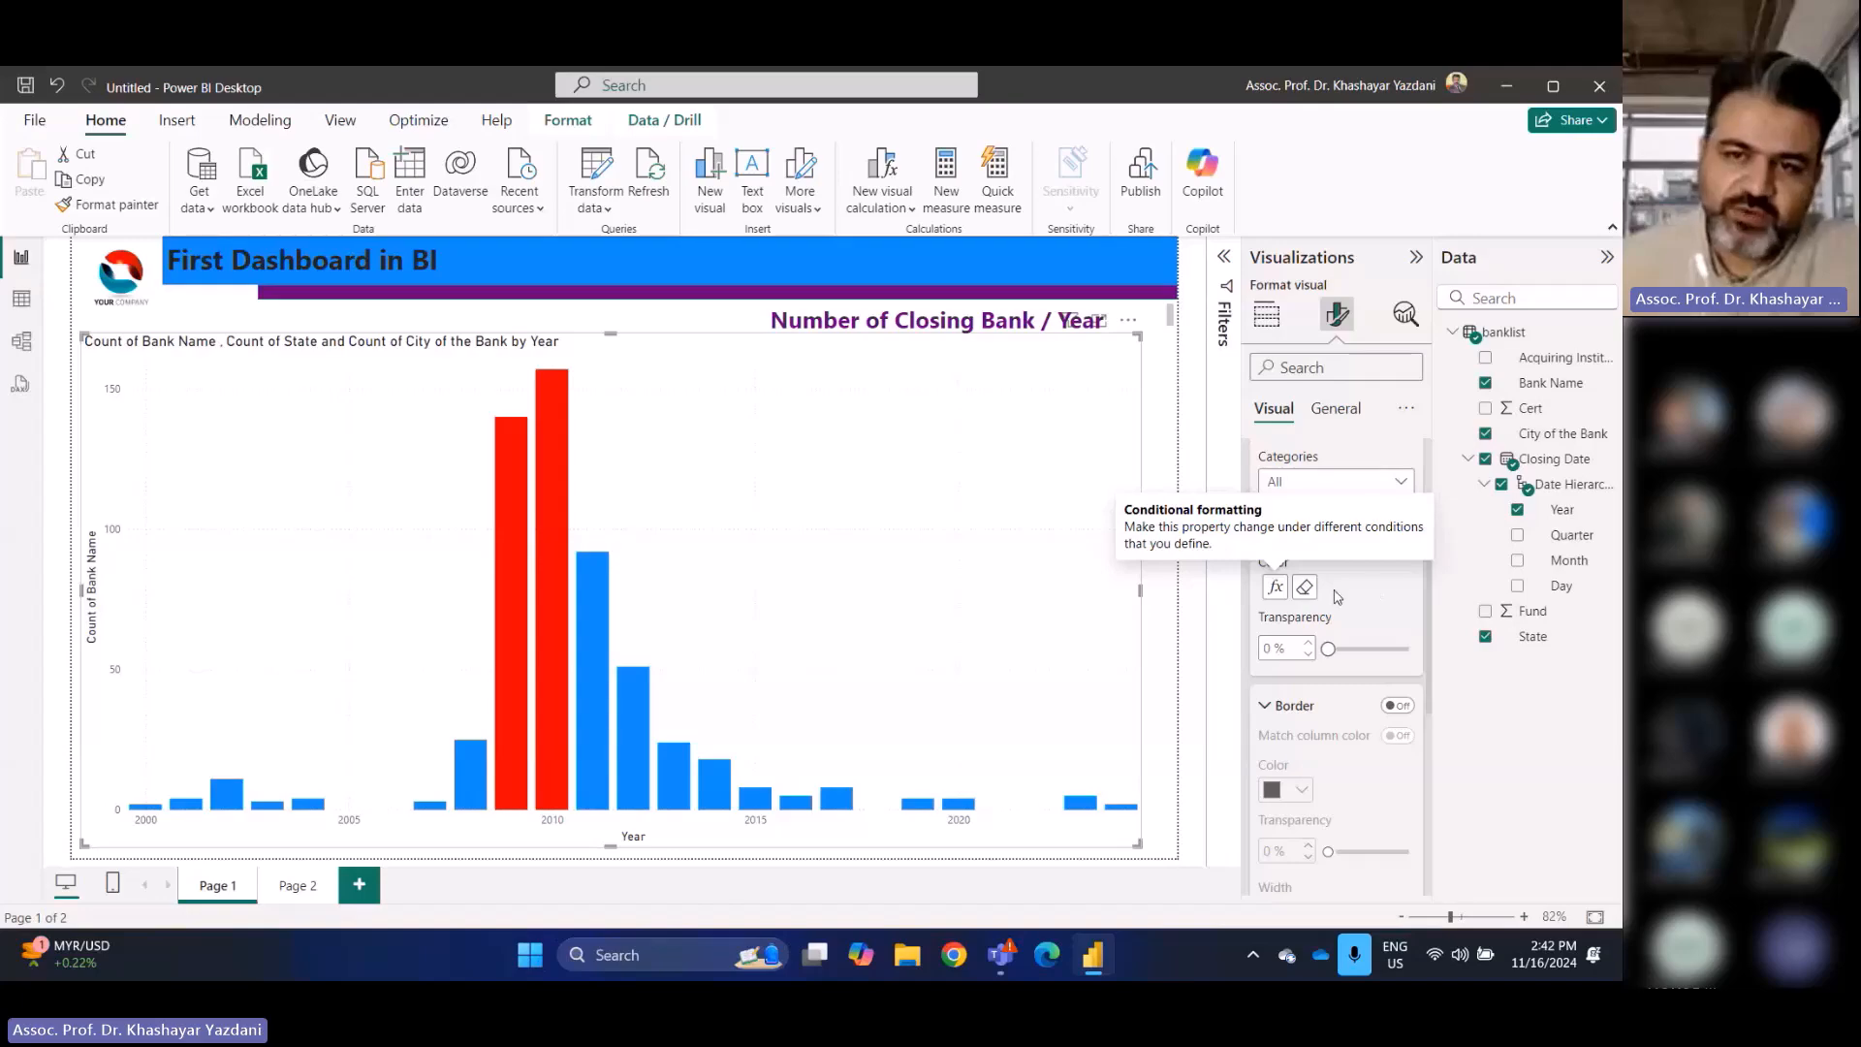
# Add a second rule to the column color formatting for values >= 0 and <= 20, with both limits as Number
pyautogui.click(1275, 586)
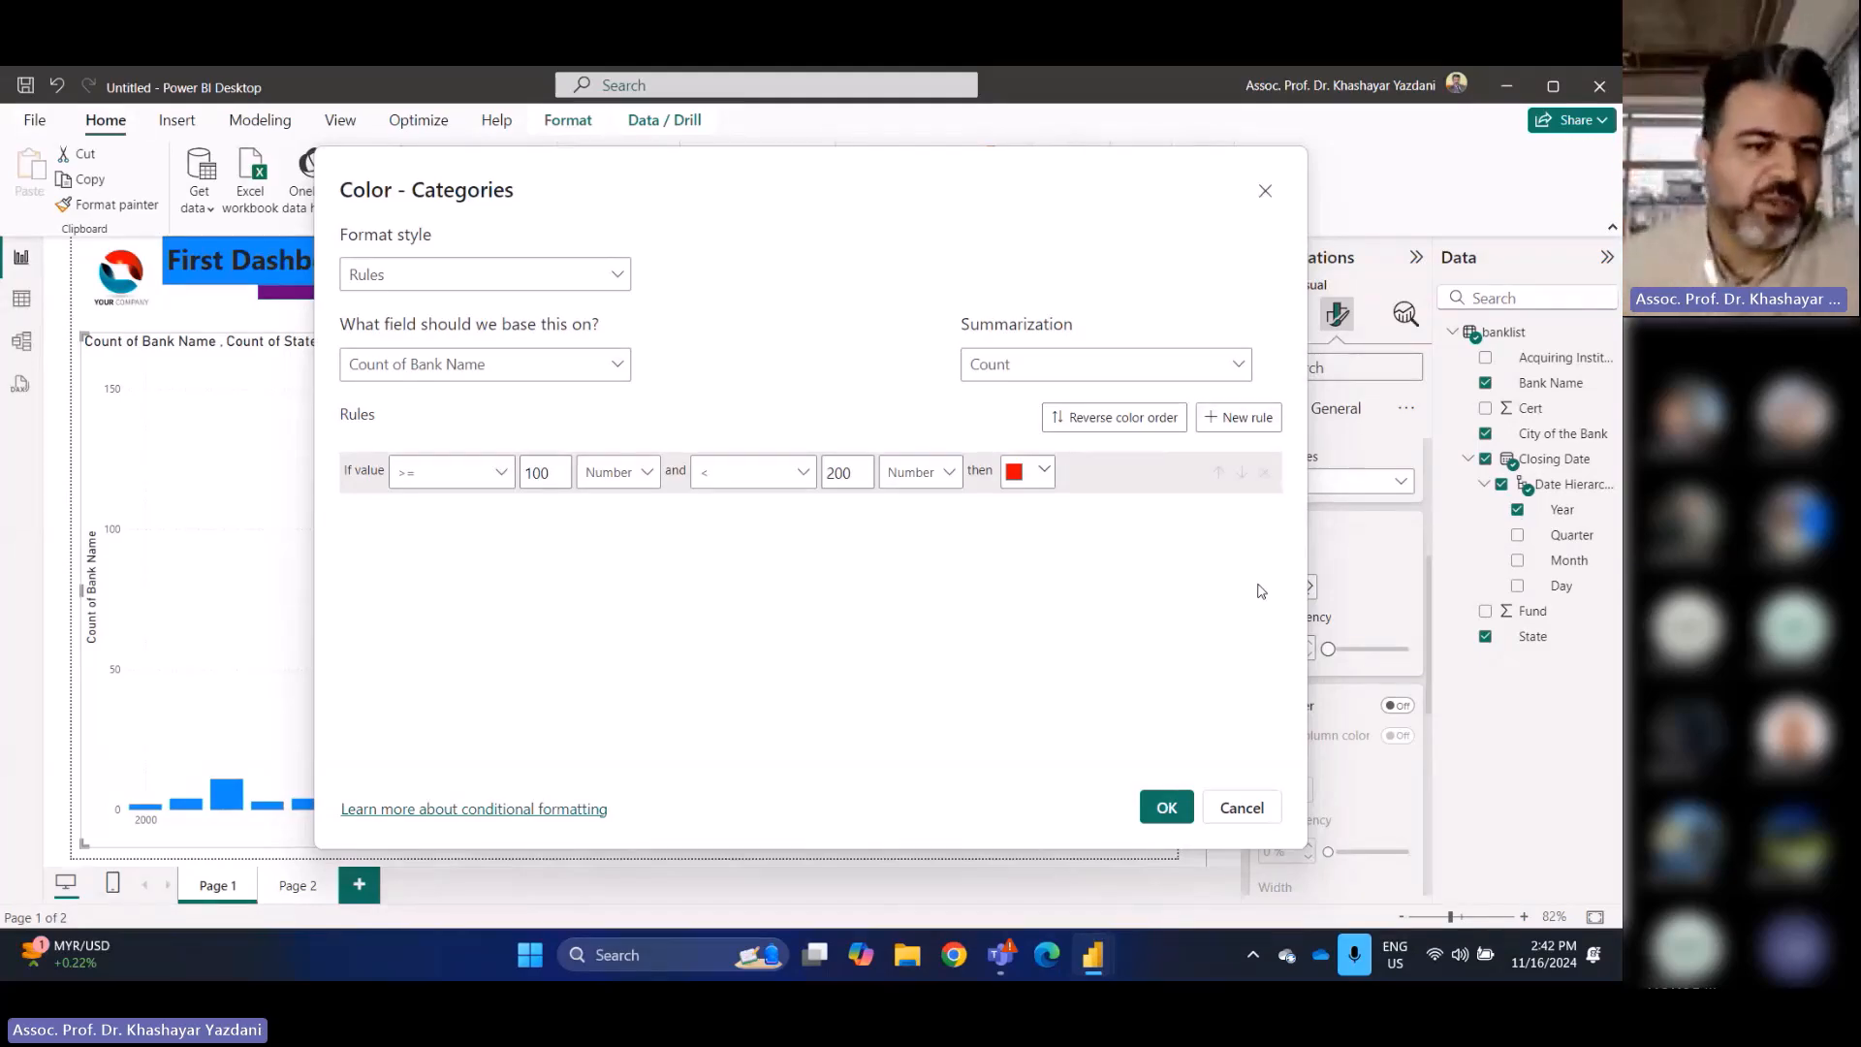
pyautogui.click(1246, 417)
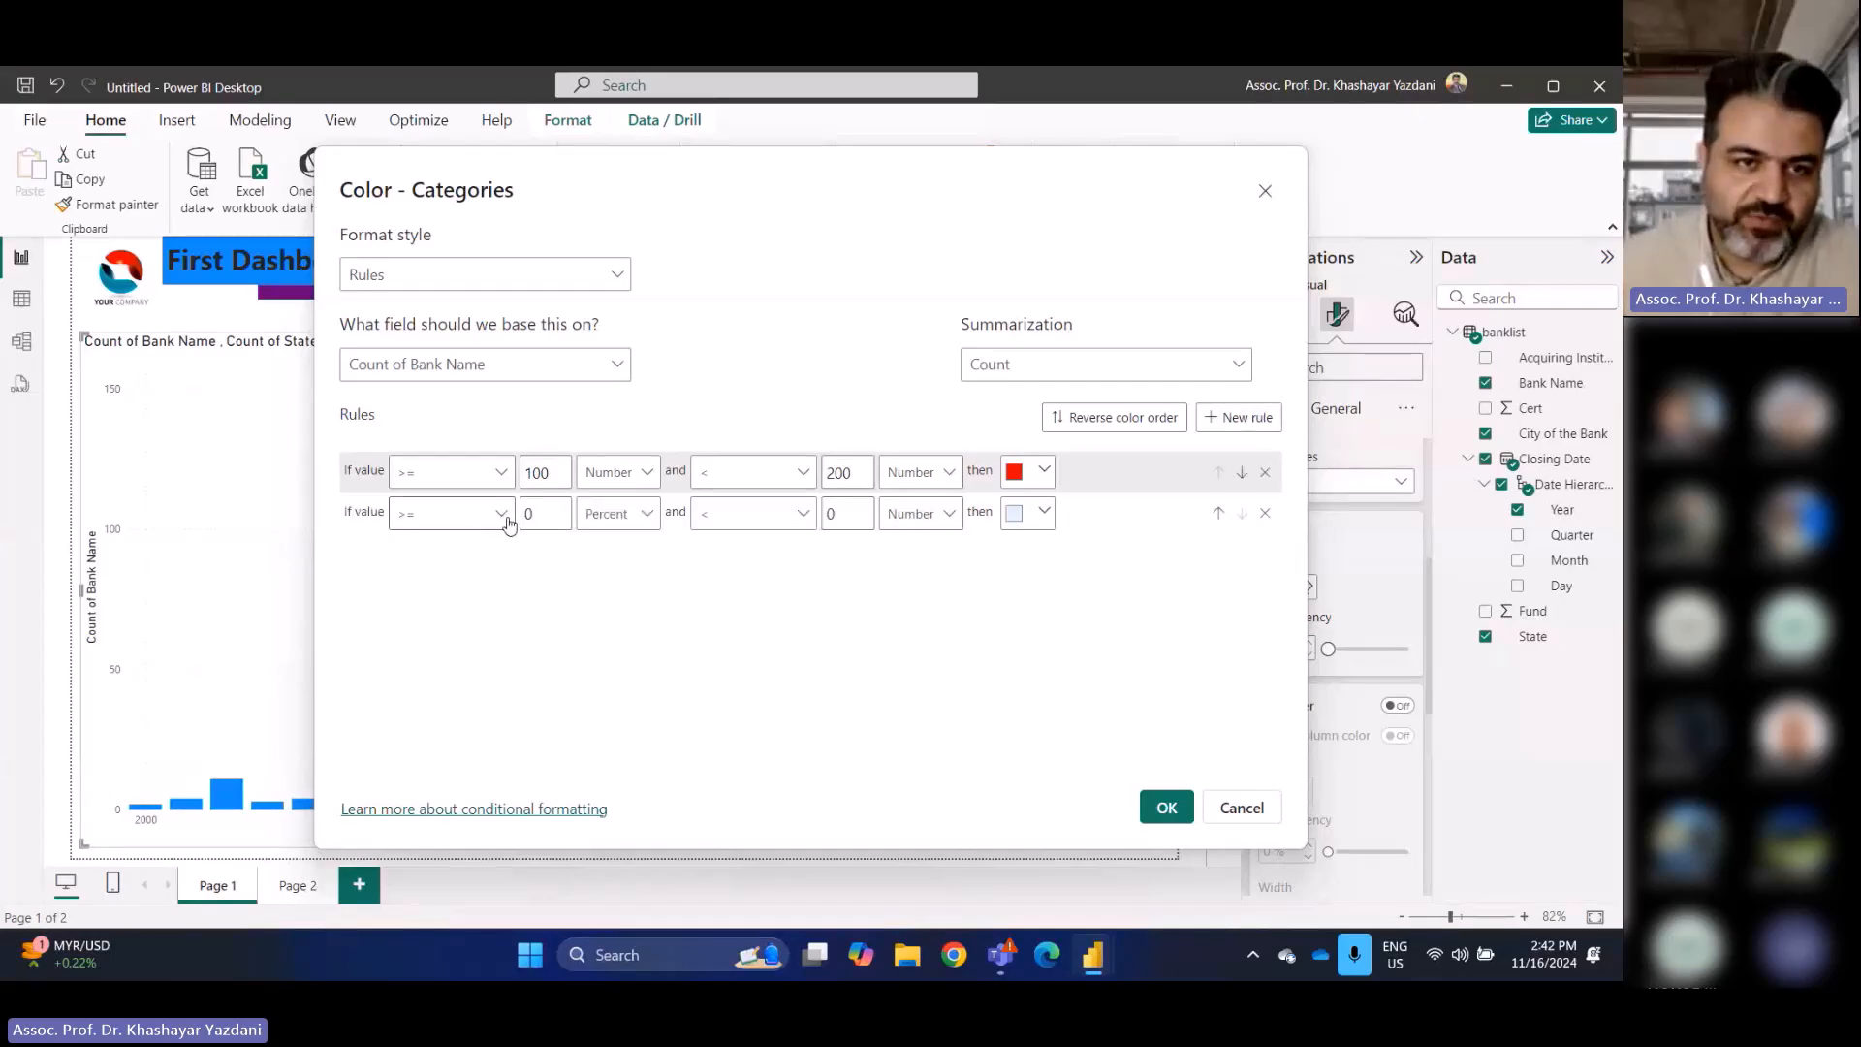
pyautogui.click(612, 516)
pyautogui.click(607, 548)
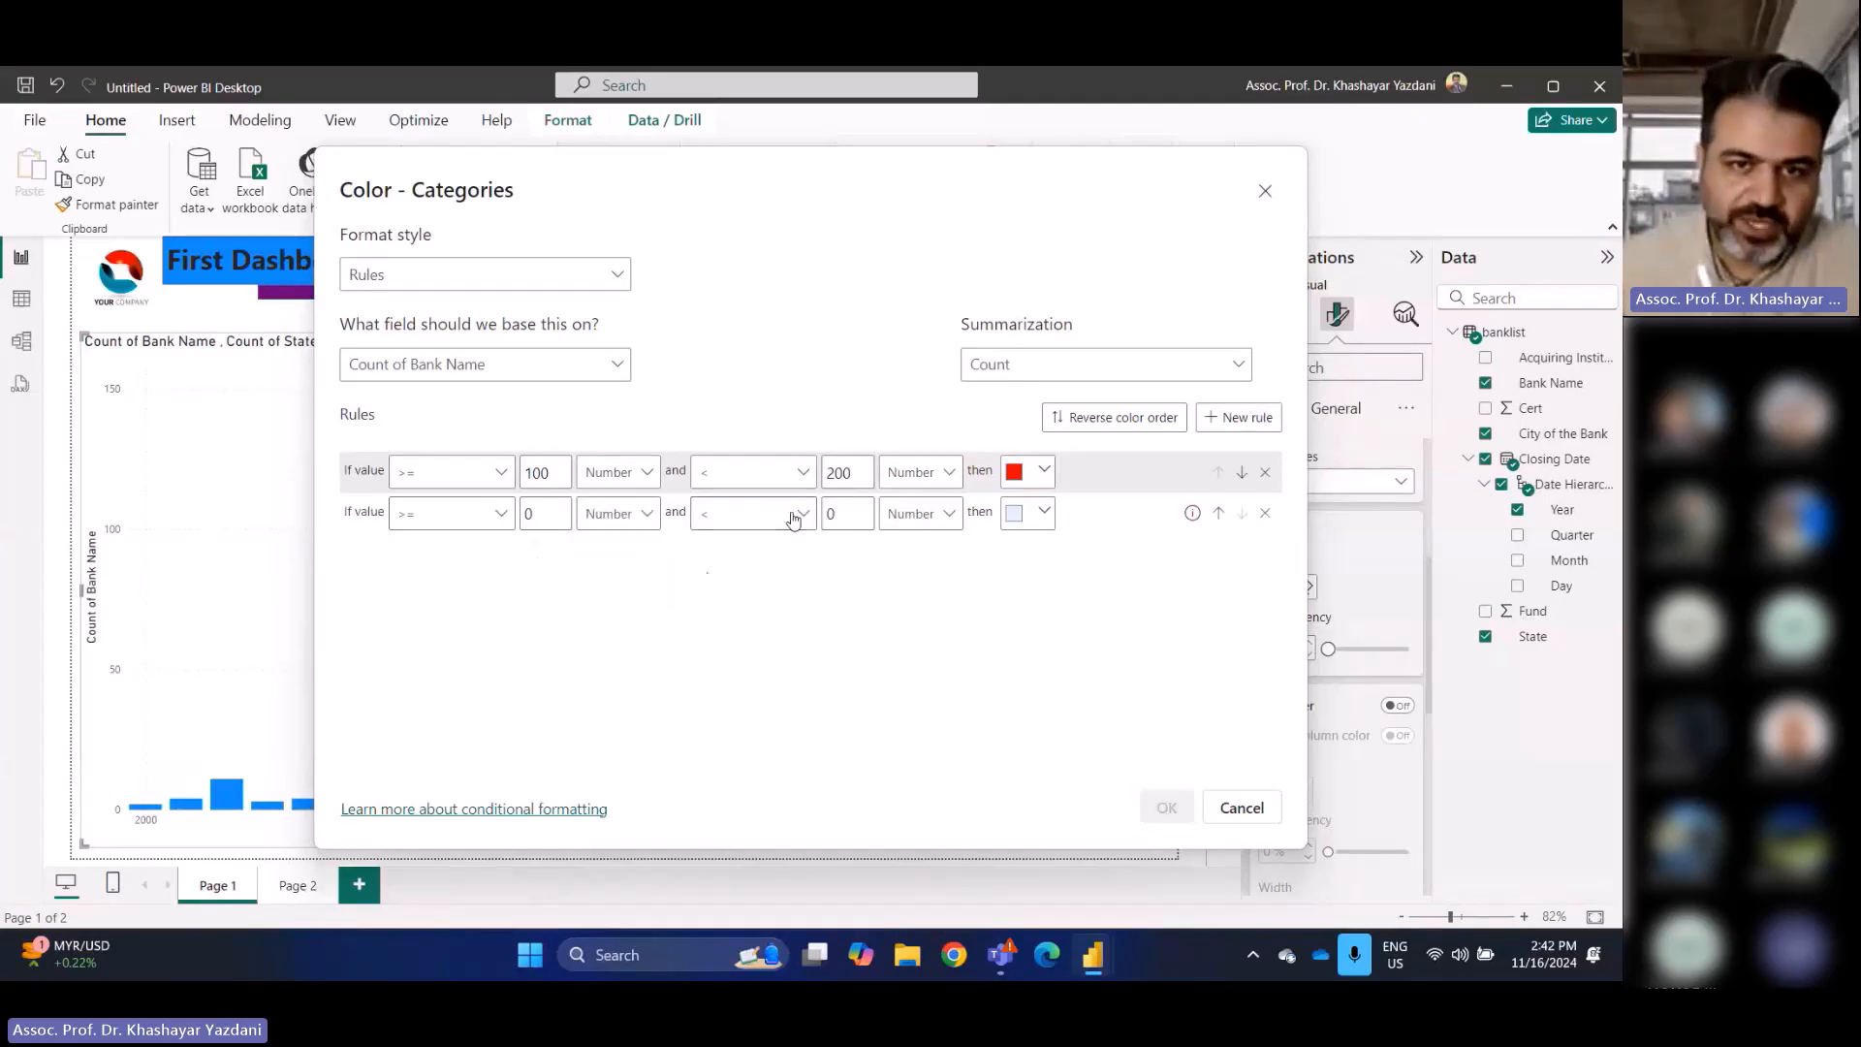
pyautogui.moveTo(842, 512); pyautogui.dragTo(826, 514)
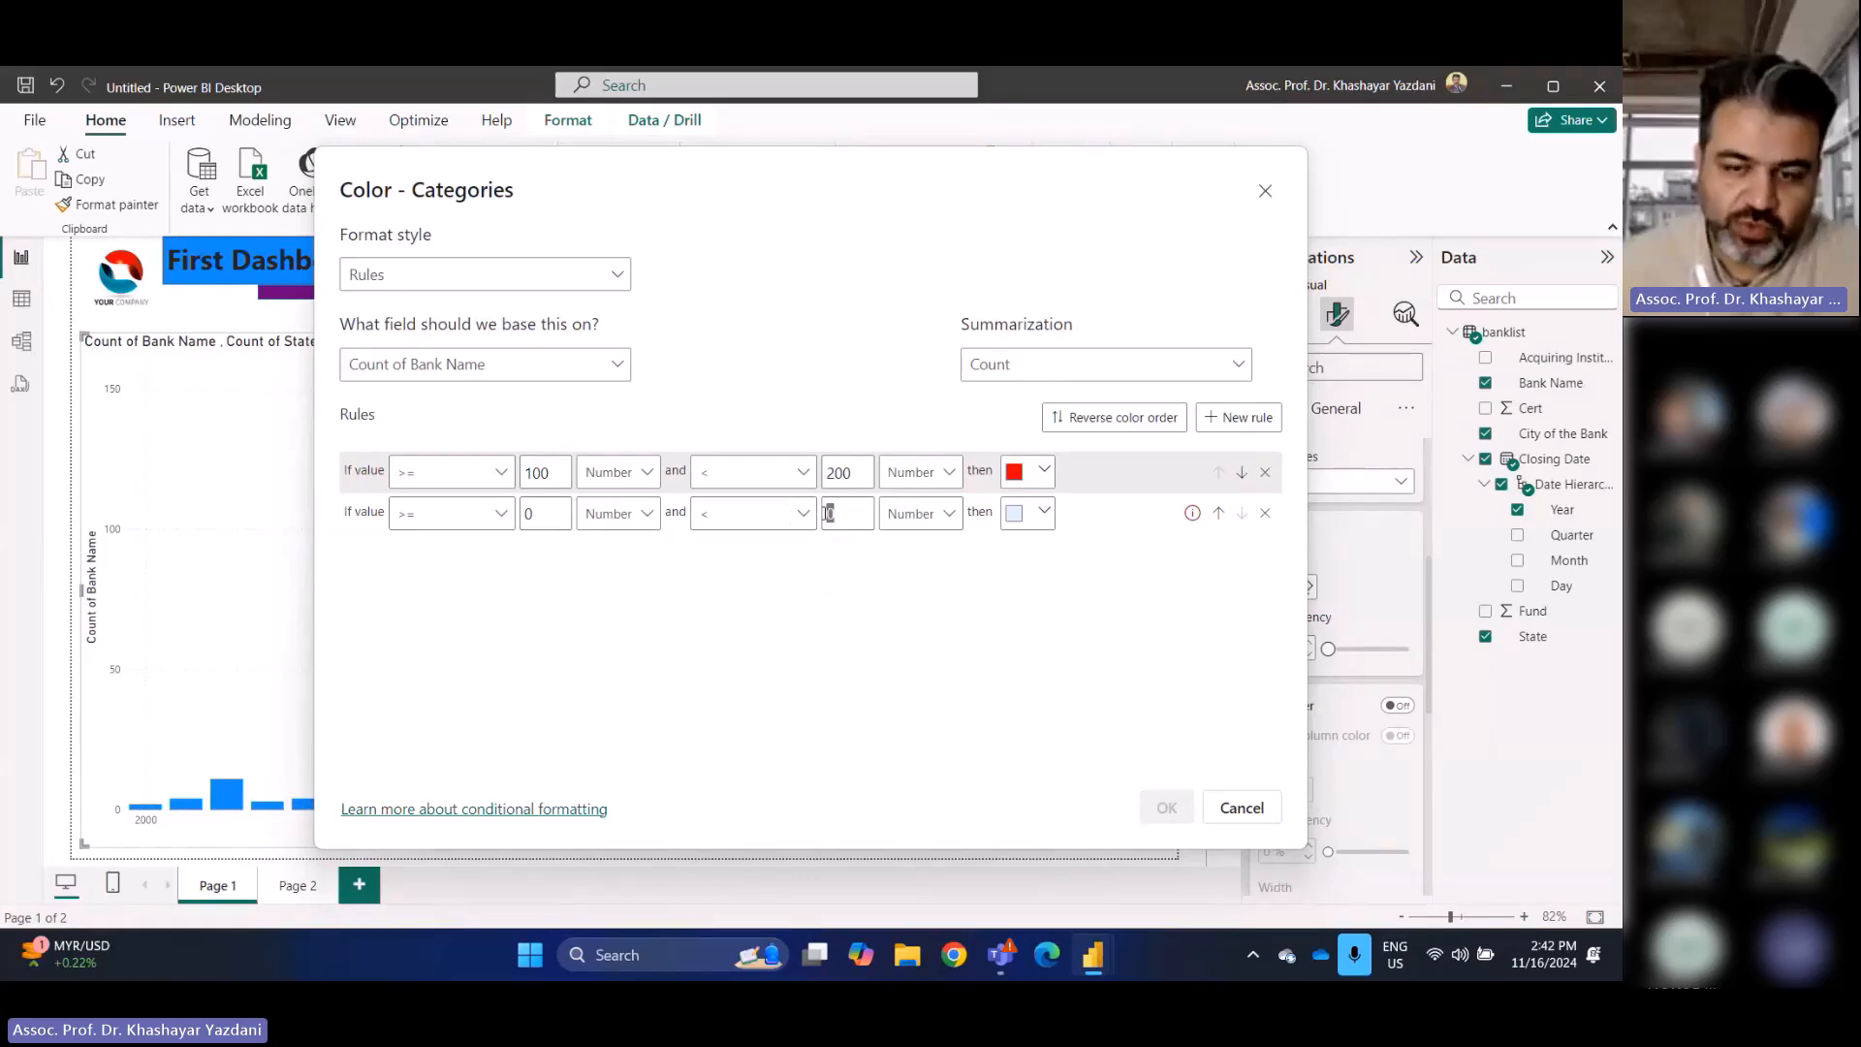
pyautogui.write('21')
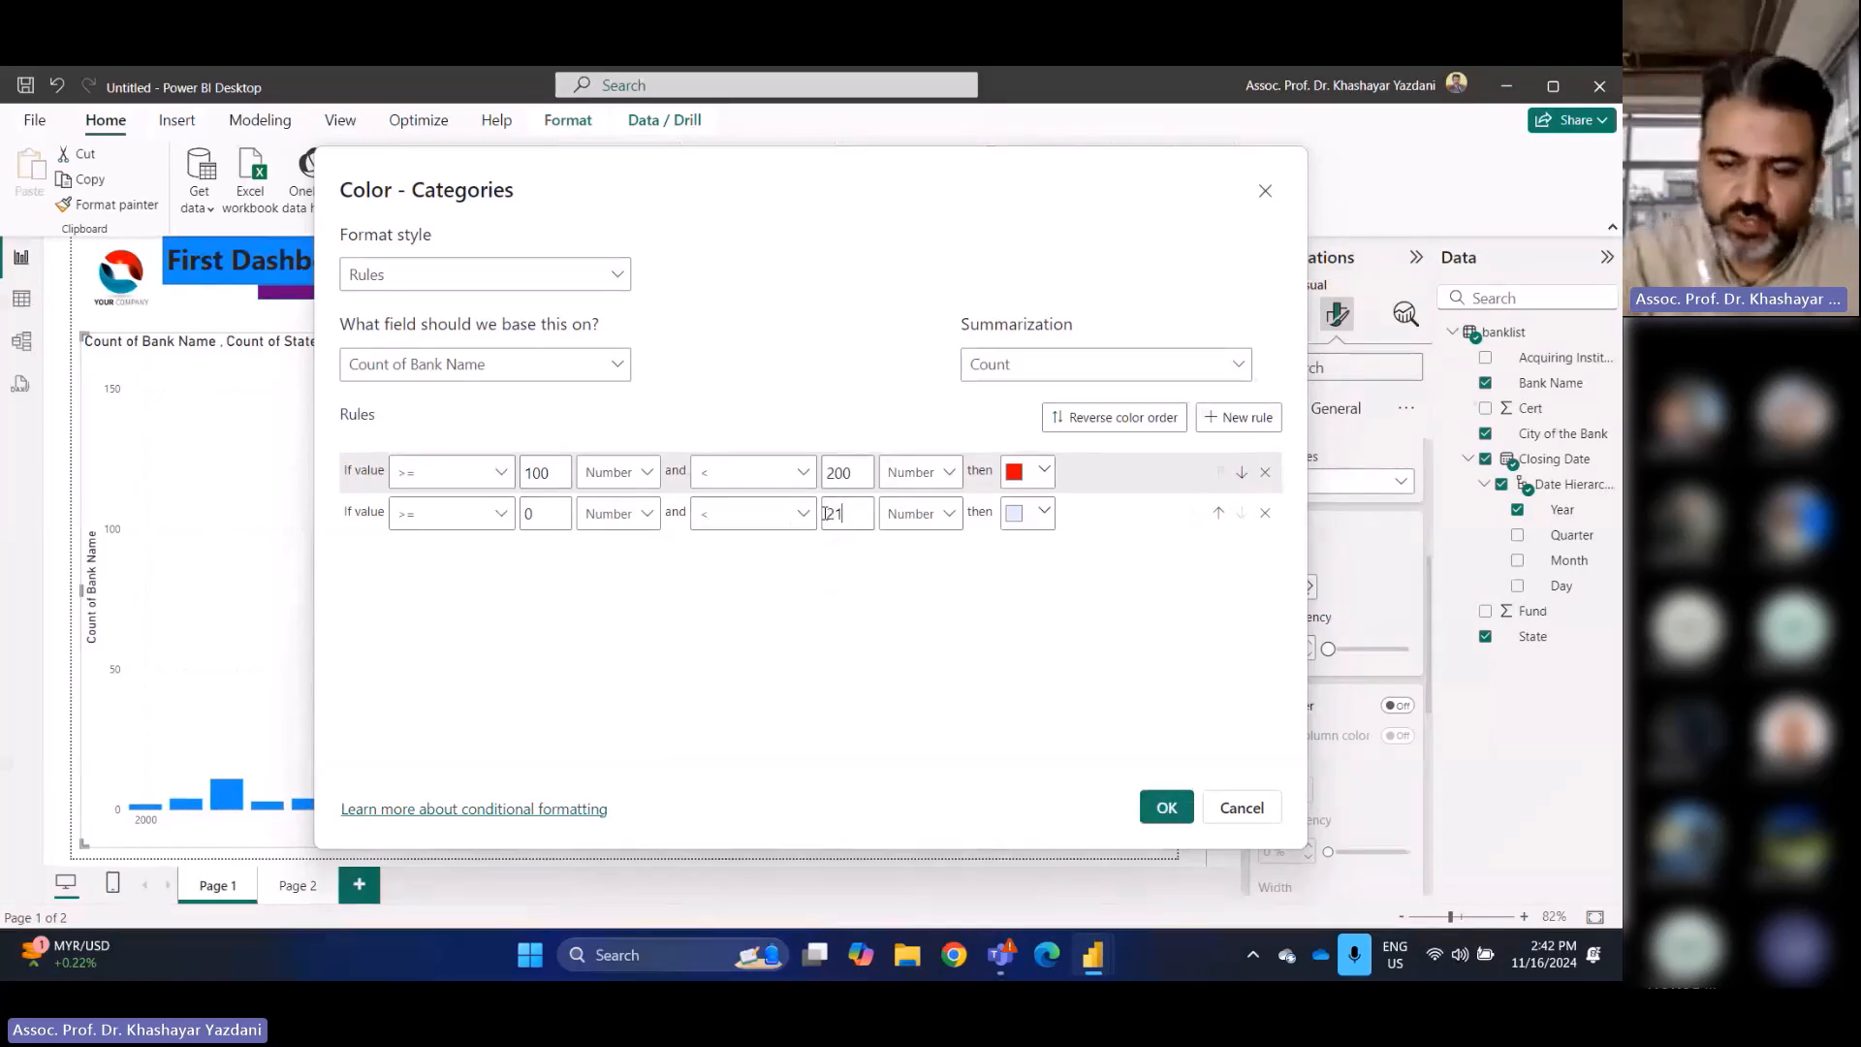
pyautogui.click(804, 526)
pyautogui.click(765, 582)
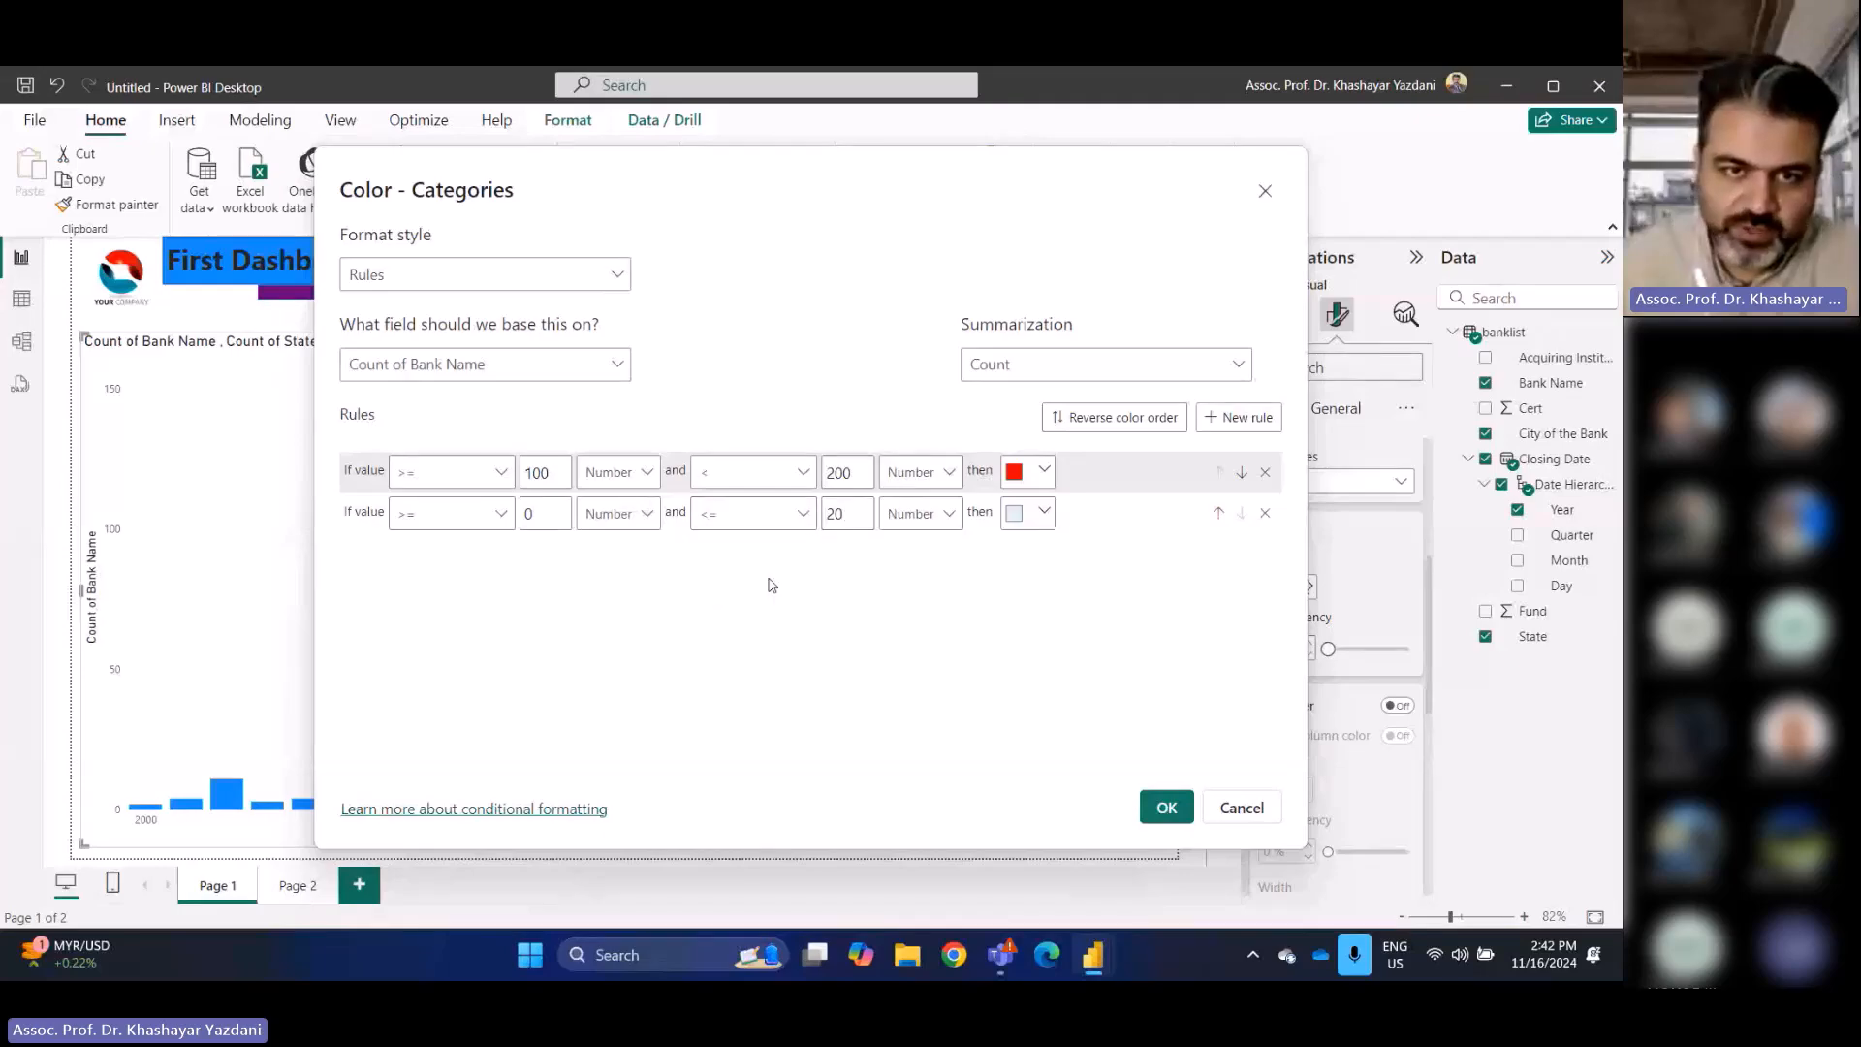
# Give the 0 to 20 rule a custom green color and apply the formatting to the chart
pyautogui.click(1042, 513)
pyautogui.click(944, 492)
pyautogui.click(981, 425)
pyautogui.click(1157, 166)
pyautogui.click(1160, 817)
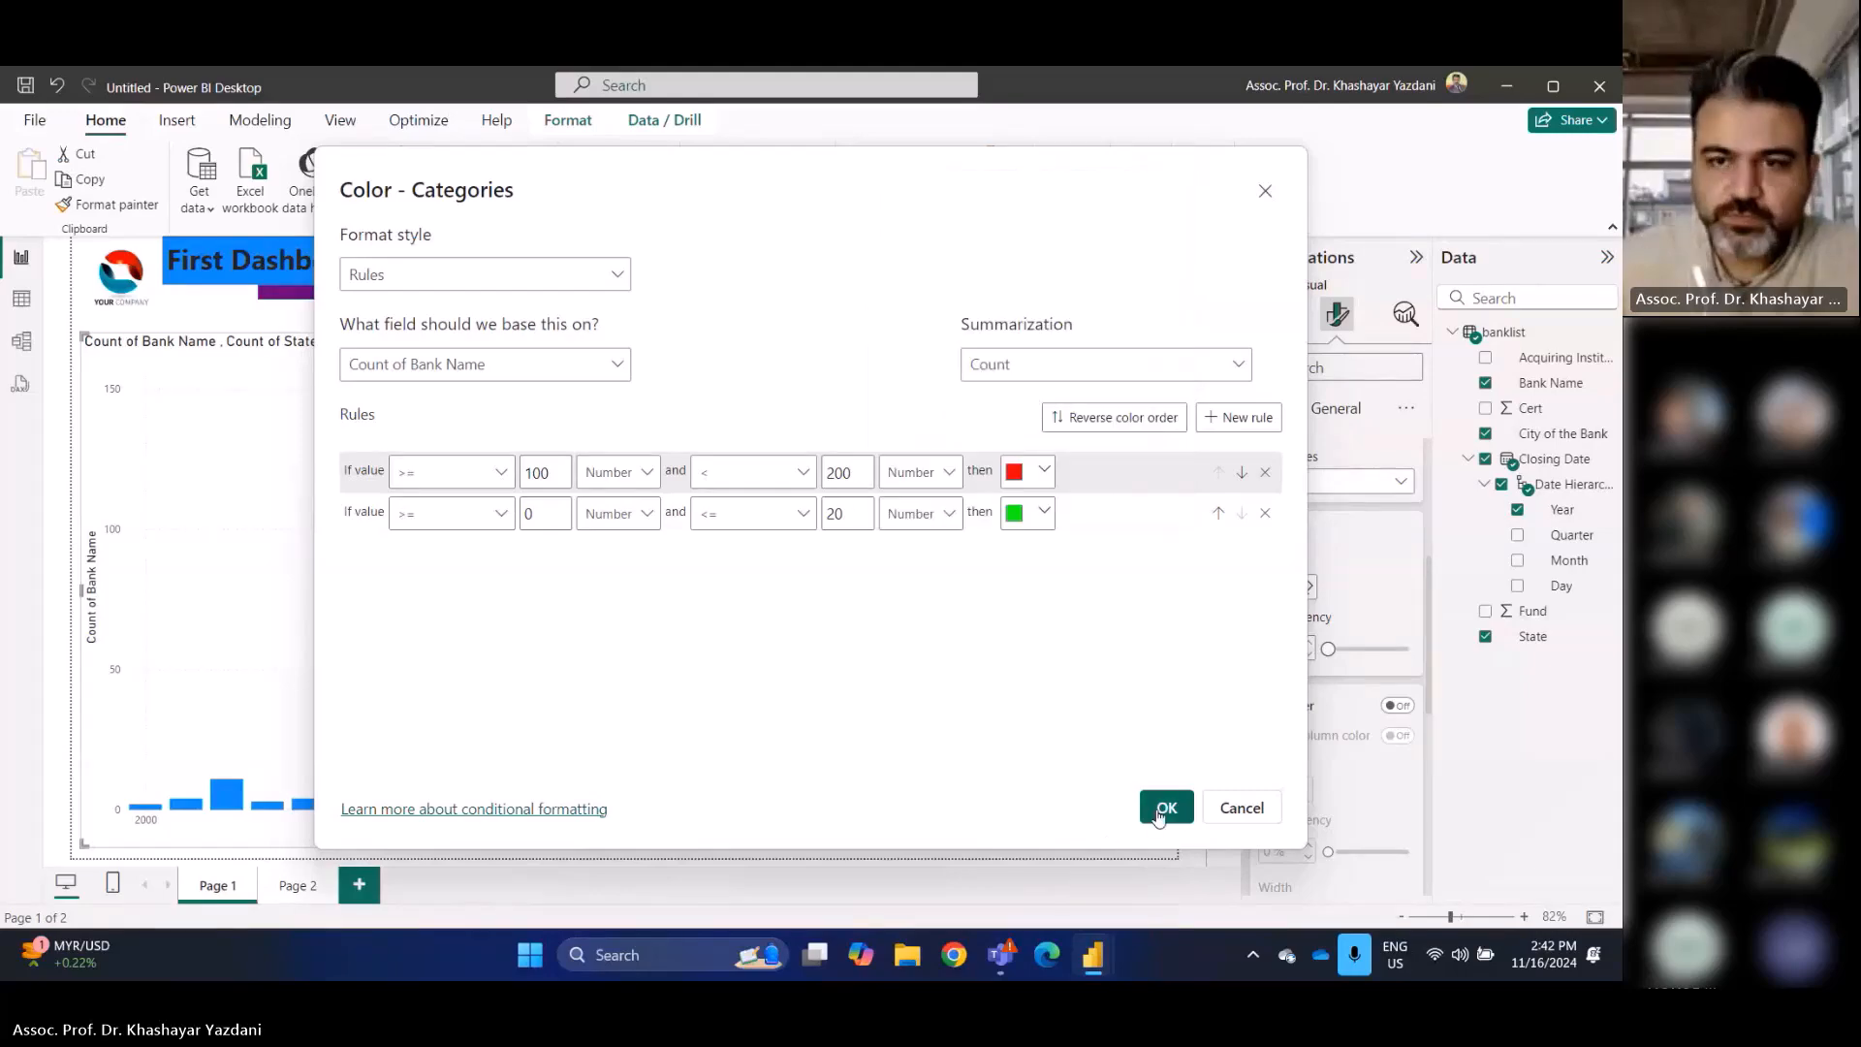
pyautogui.click(1181, 810)
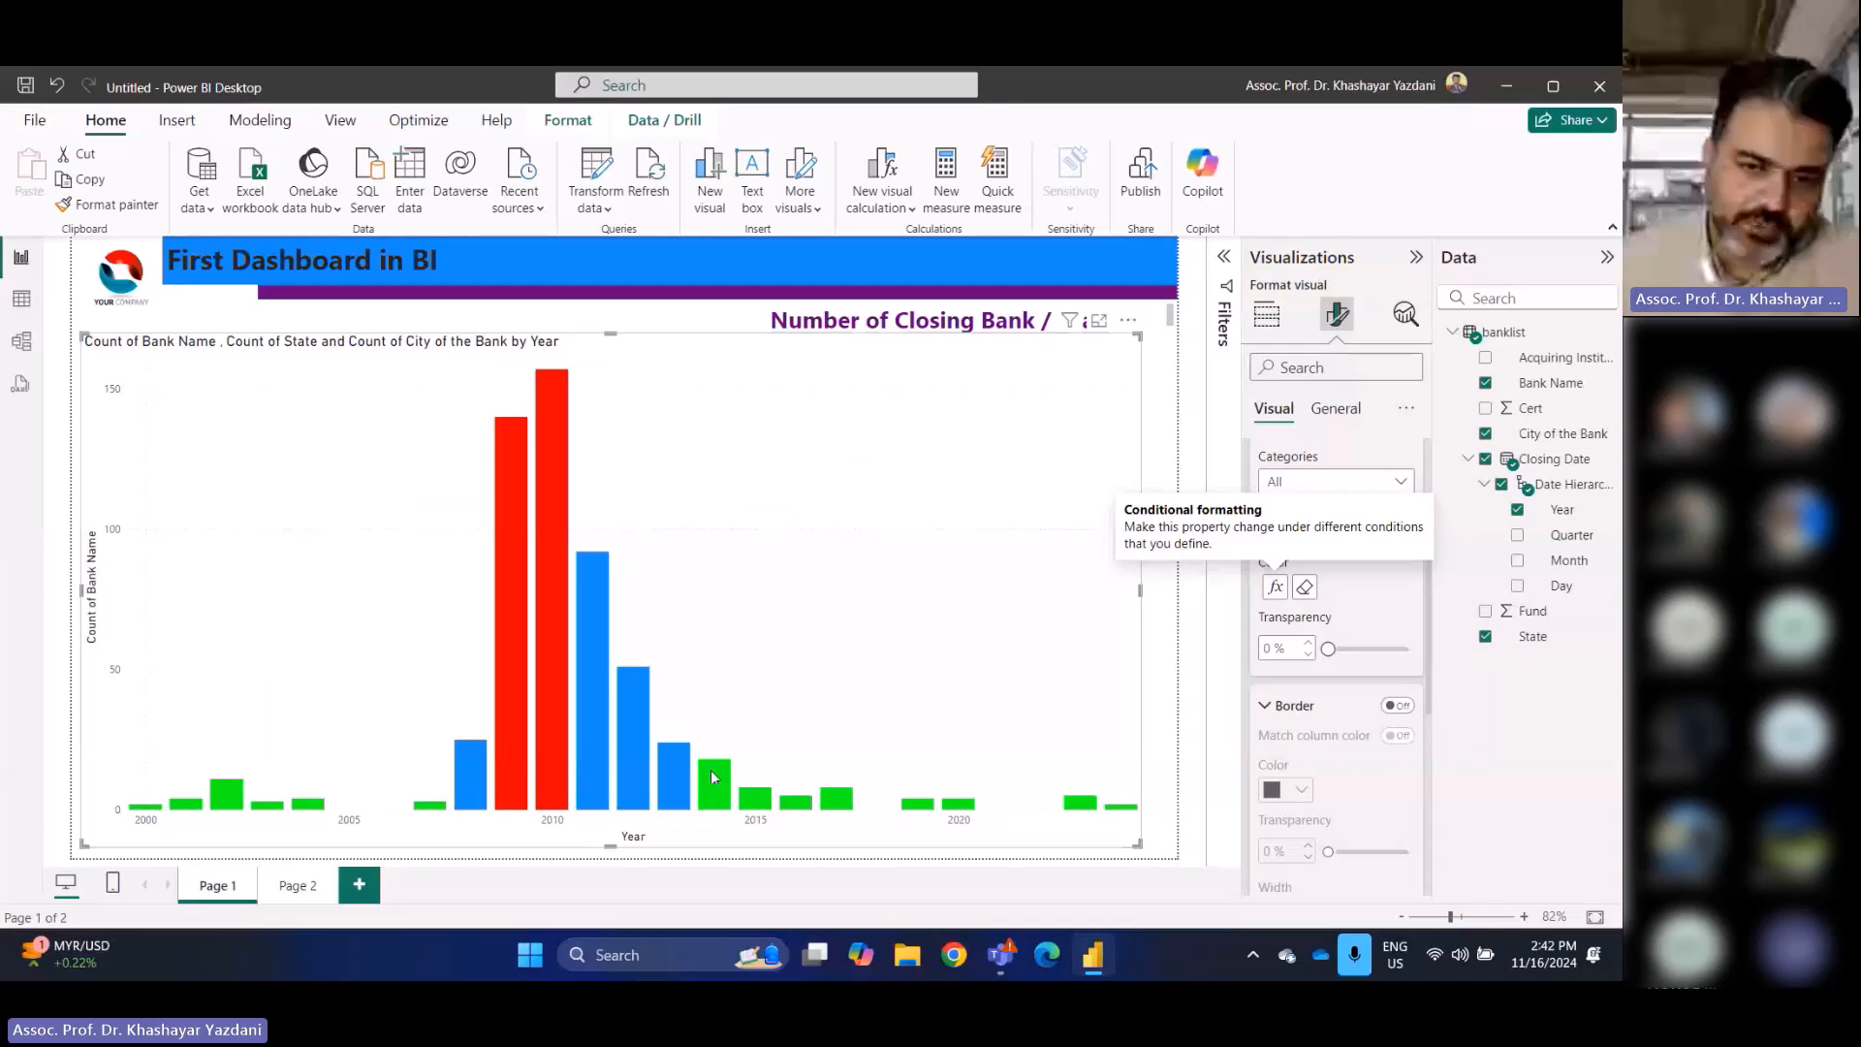
# Add a third rule to the column color formatting for values > 20 and < 100, with both limits as Number
pyautogui.moveTo(713, 776)
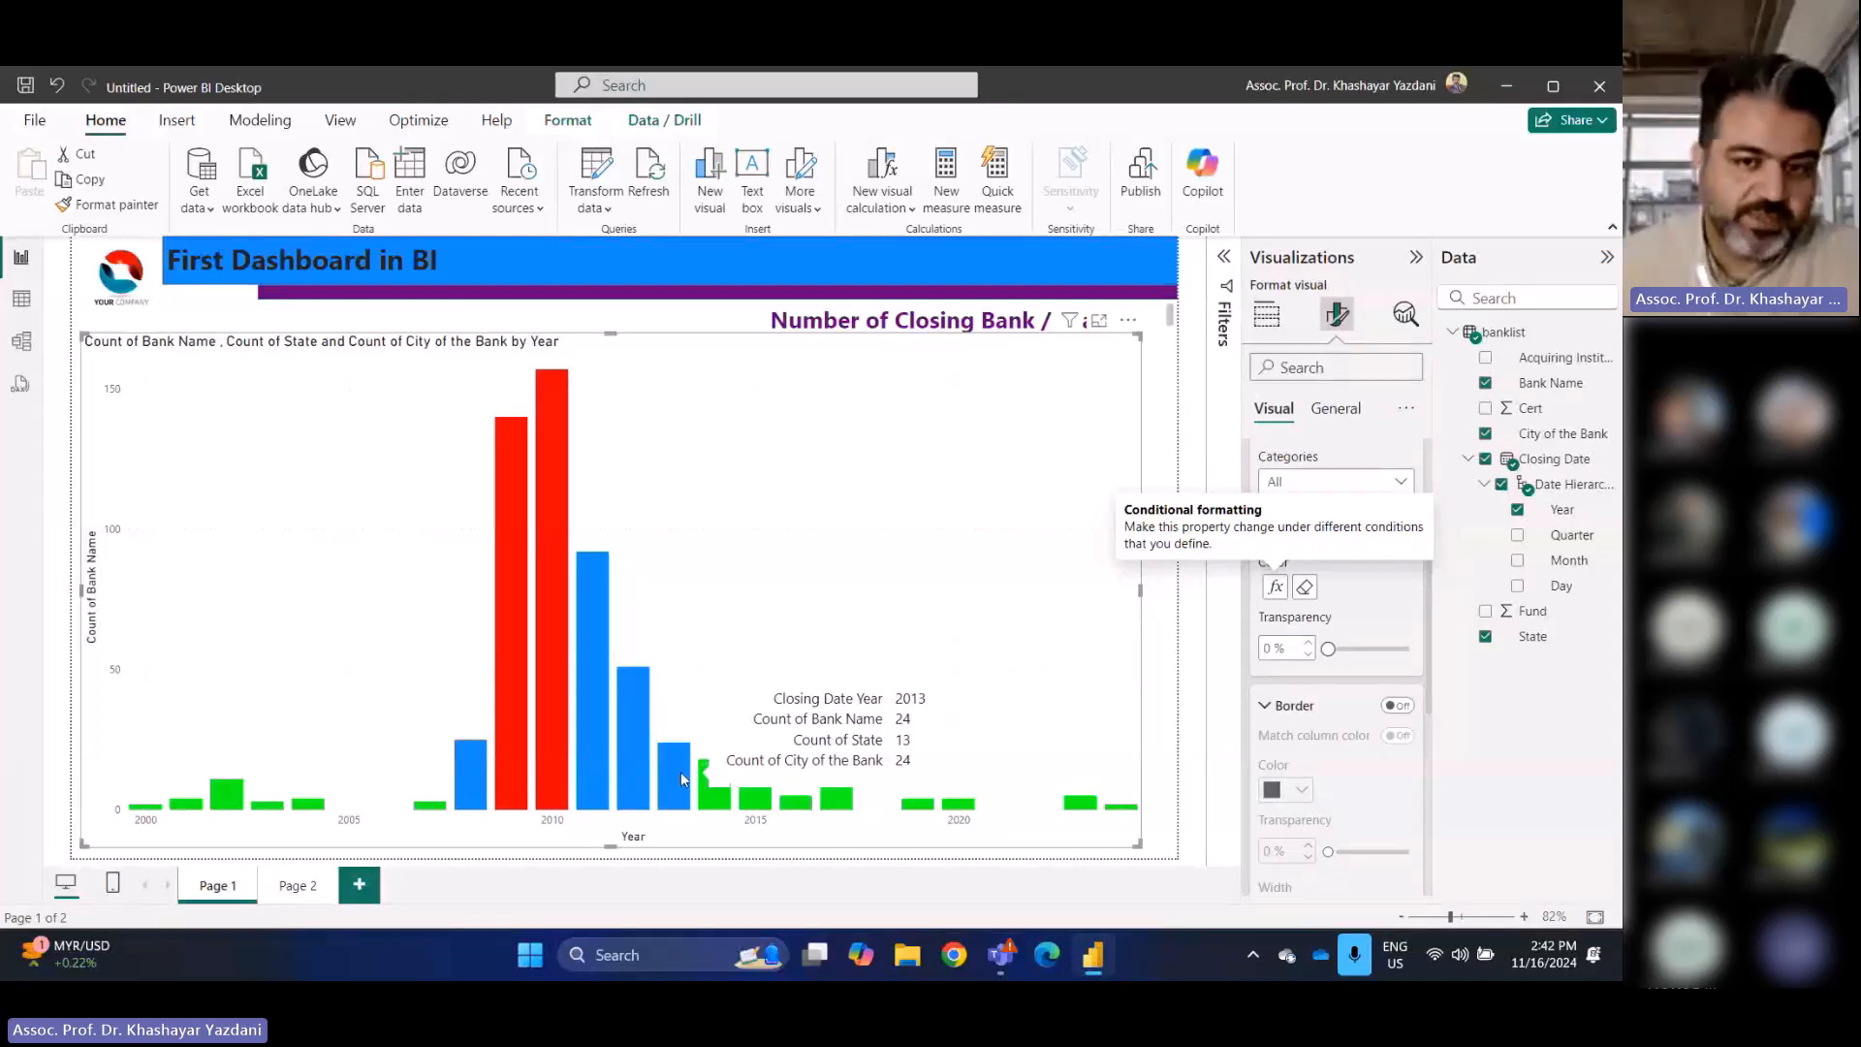
pyautogui.click(1275, 587)
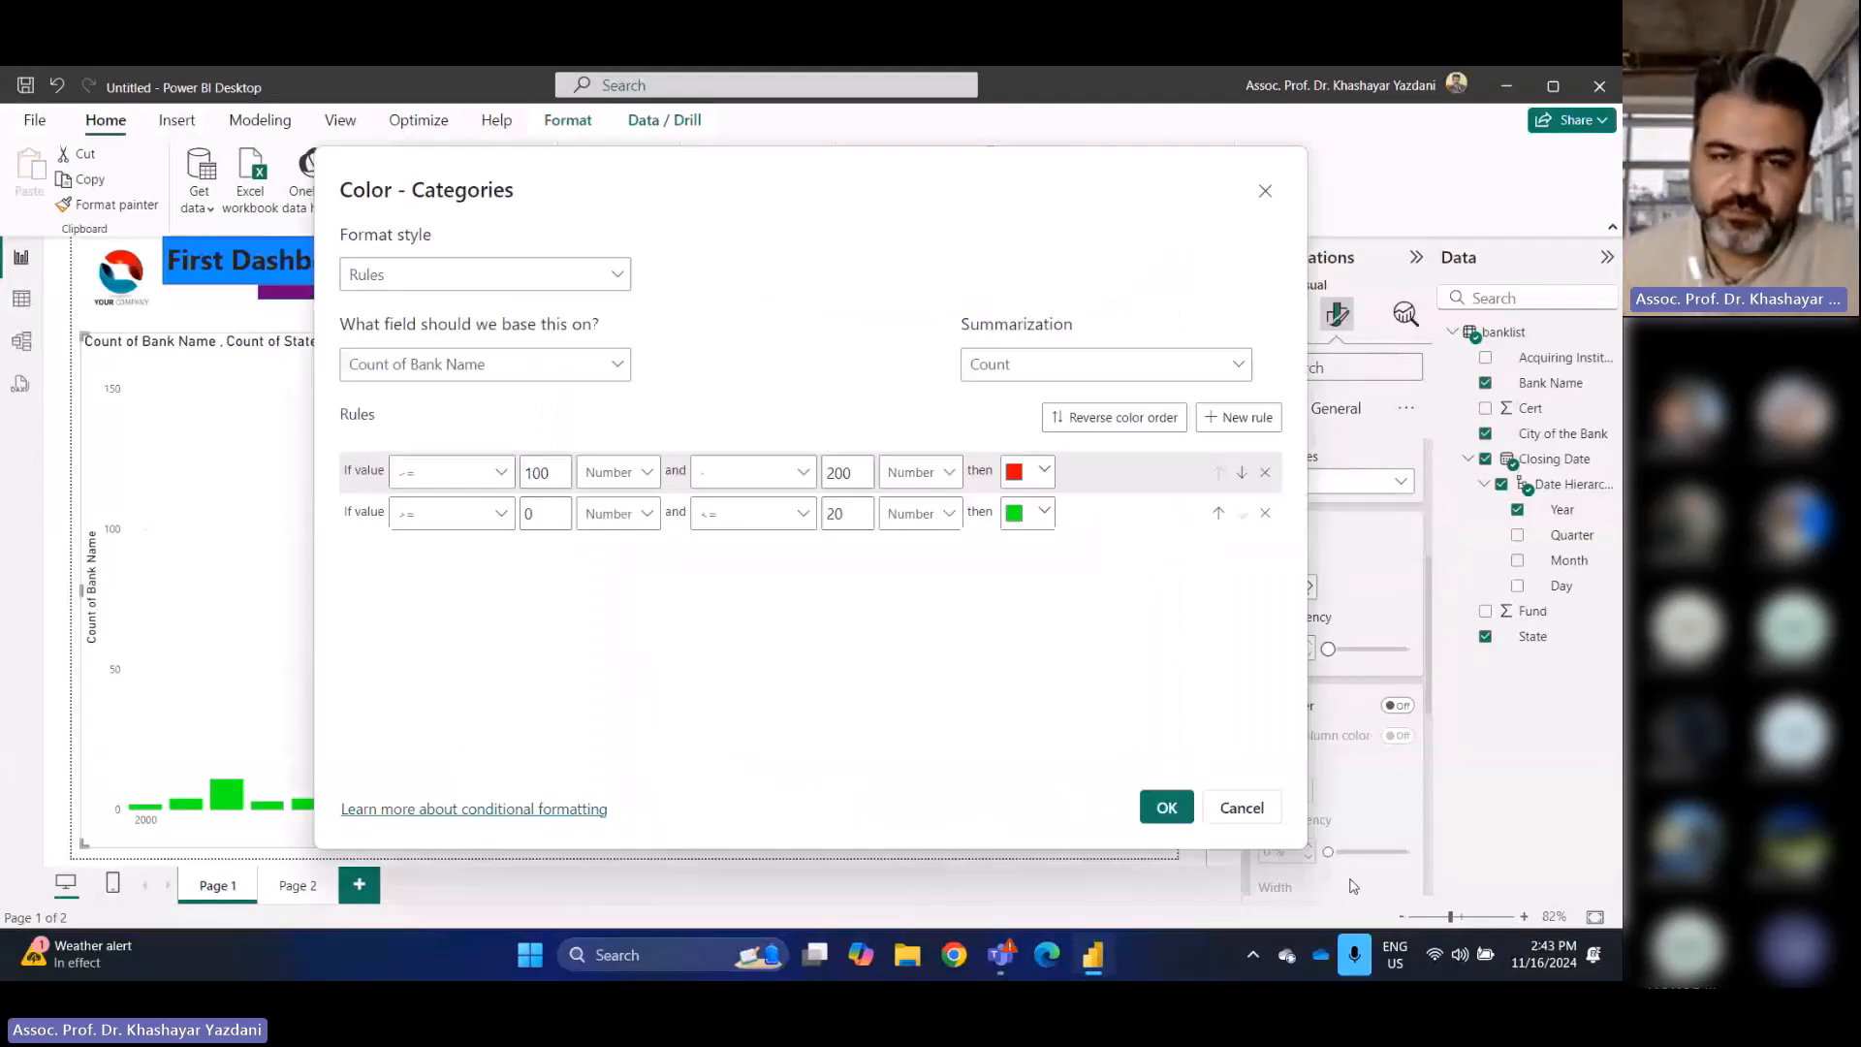
pyautogui.click(1238, 416)
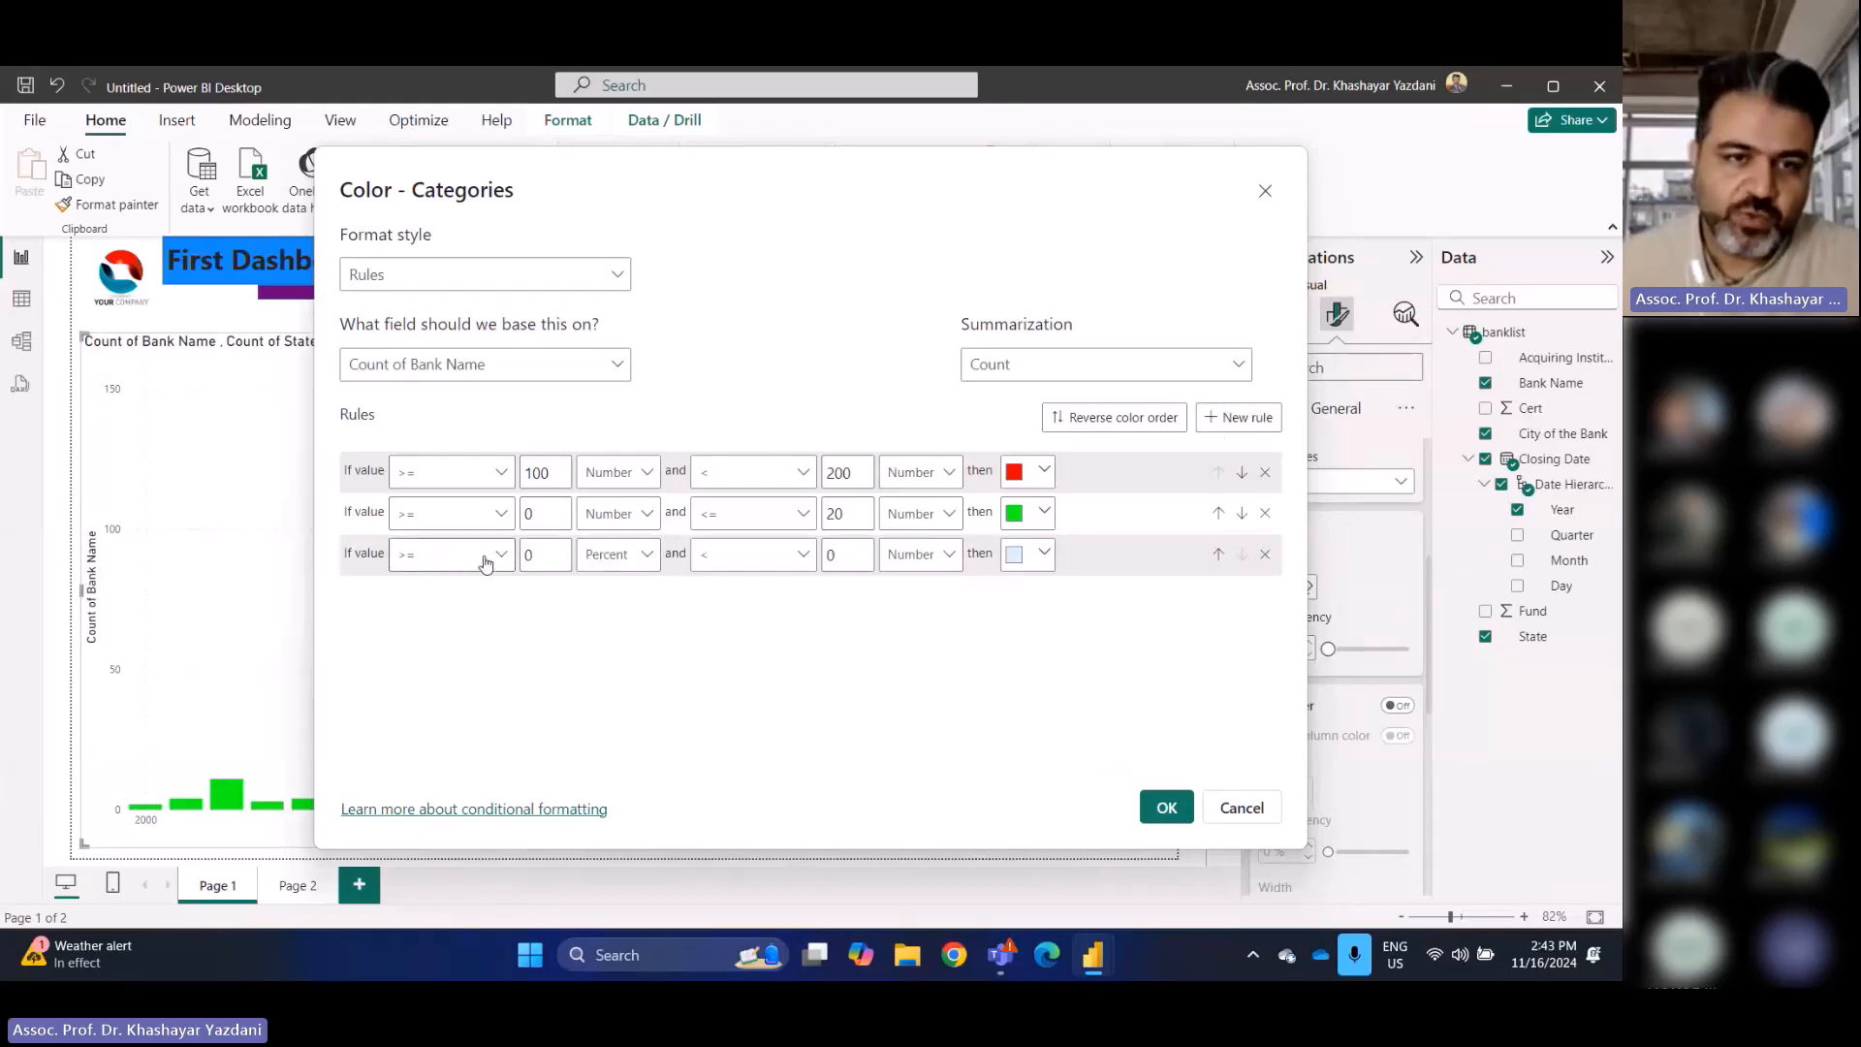
pyautogui.doubleClick(523, 558)
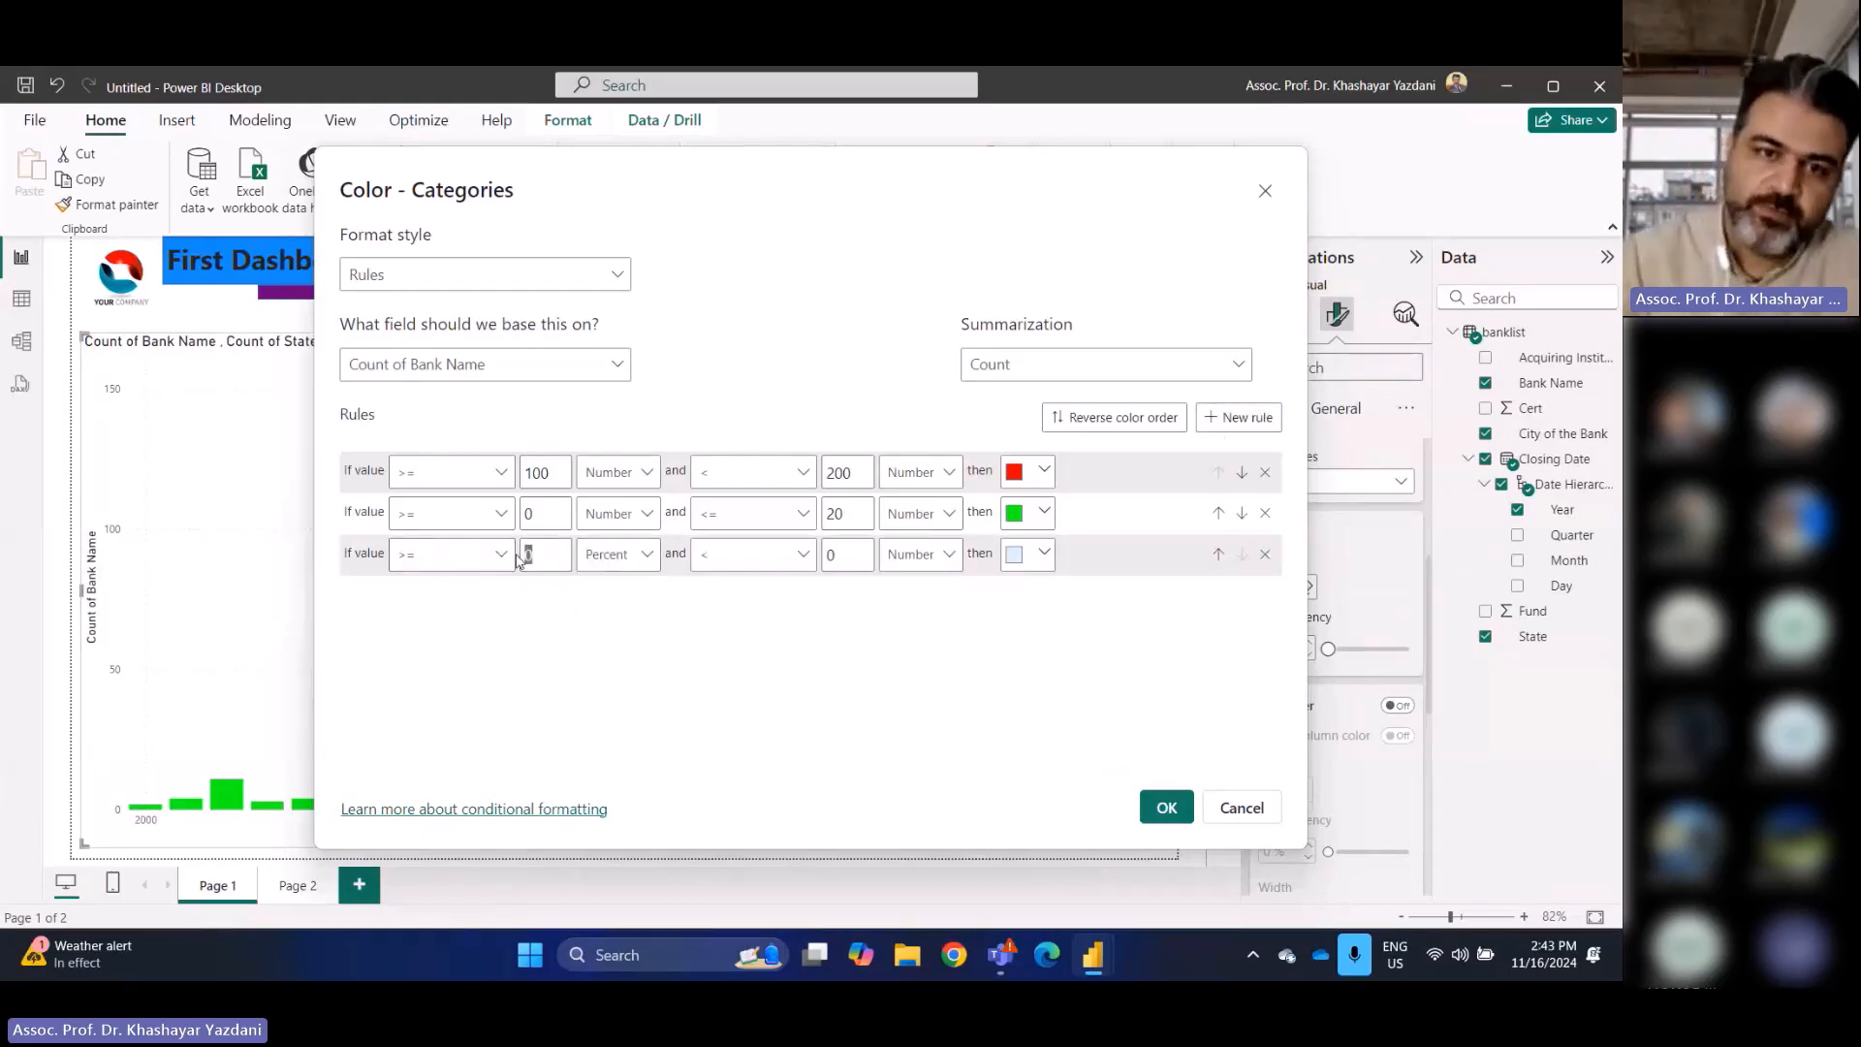
pyautogui.write('20')
pyautogui.click(616, 559)
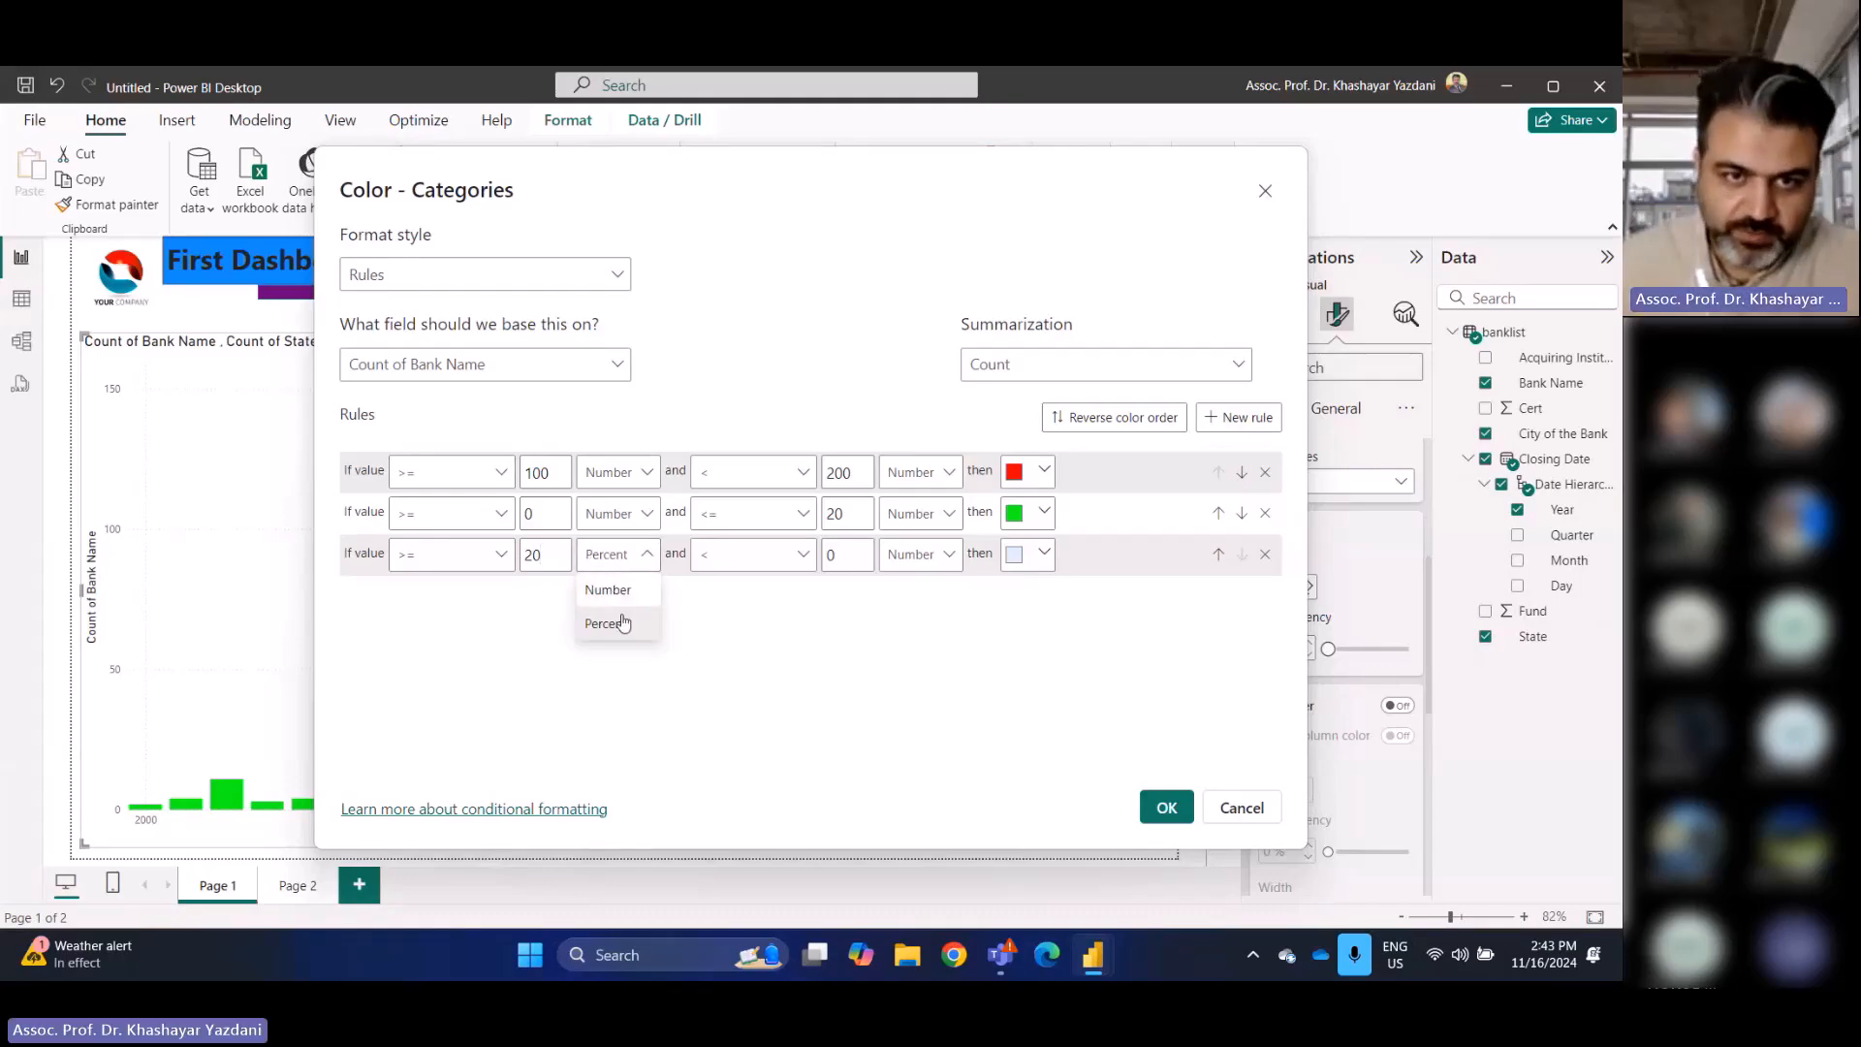
pyautogui.click(608, 589)
pyautogui.click(501, 557)
pyautogui.click(430, 598)
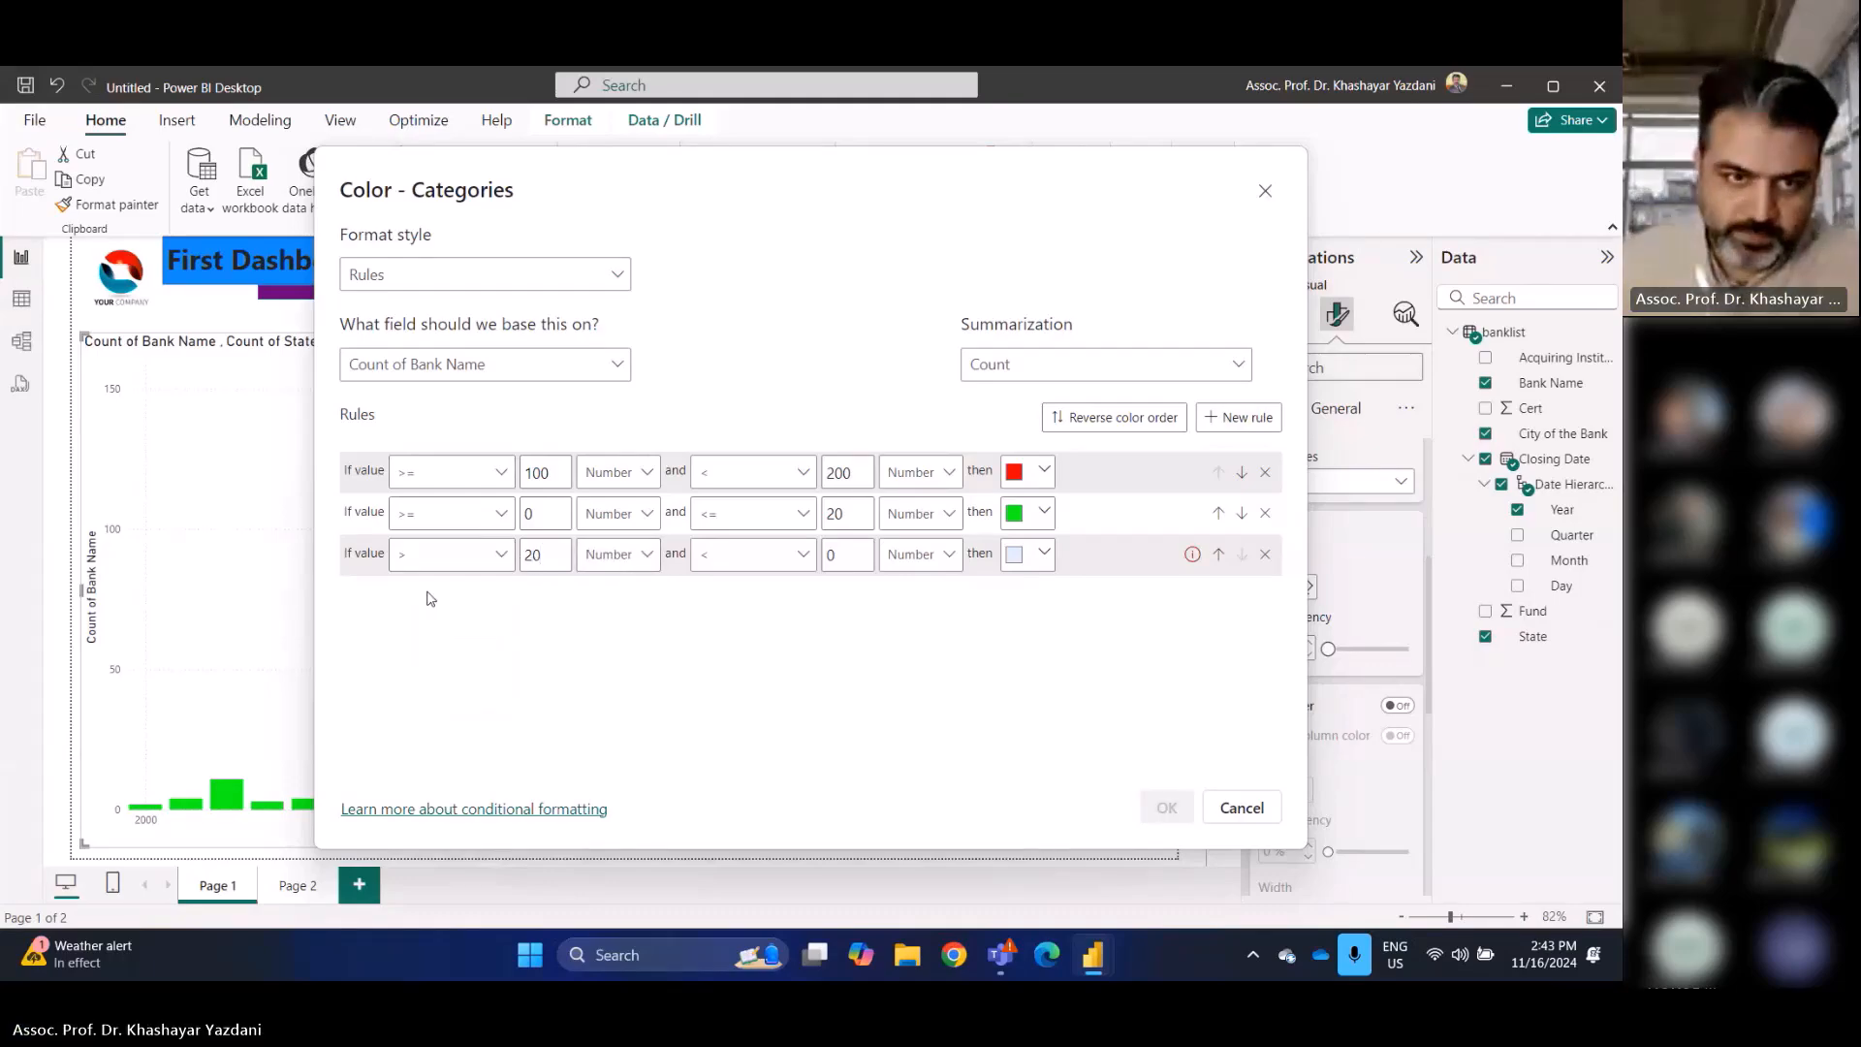
pyautogui.click(832, 555)
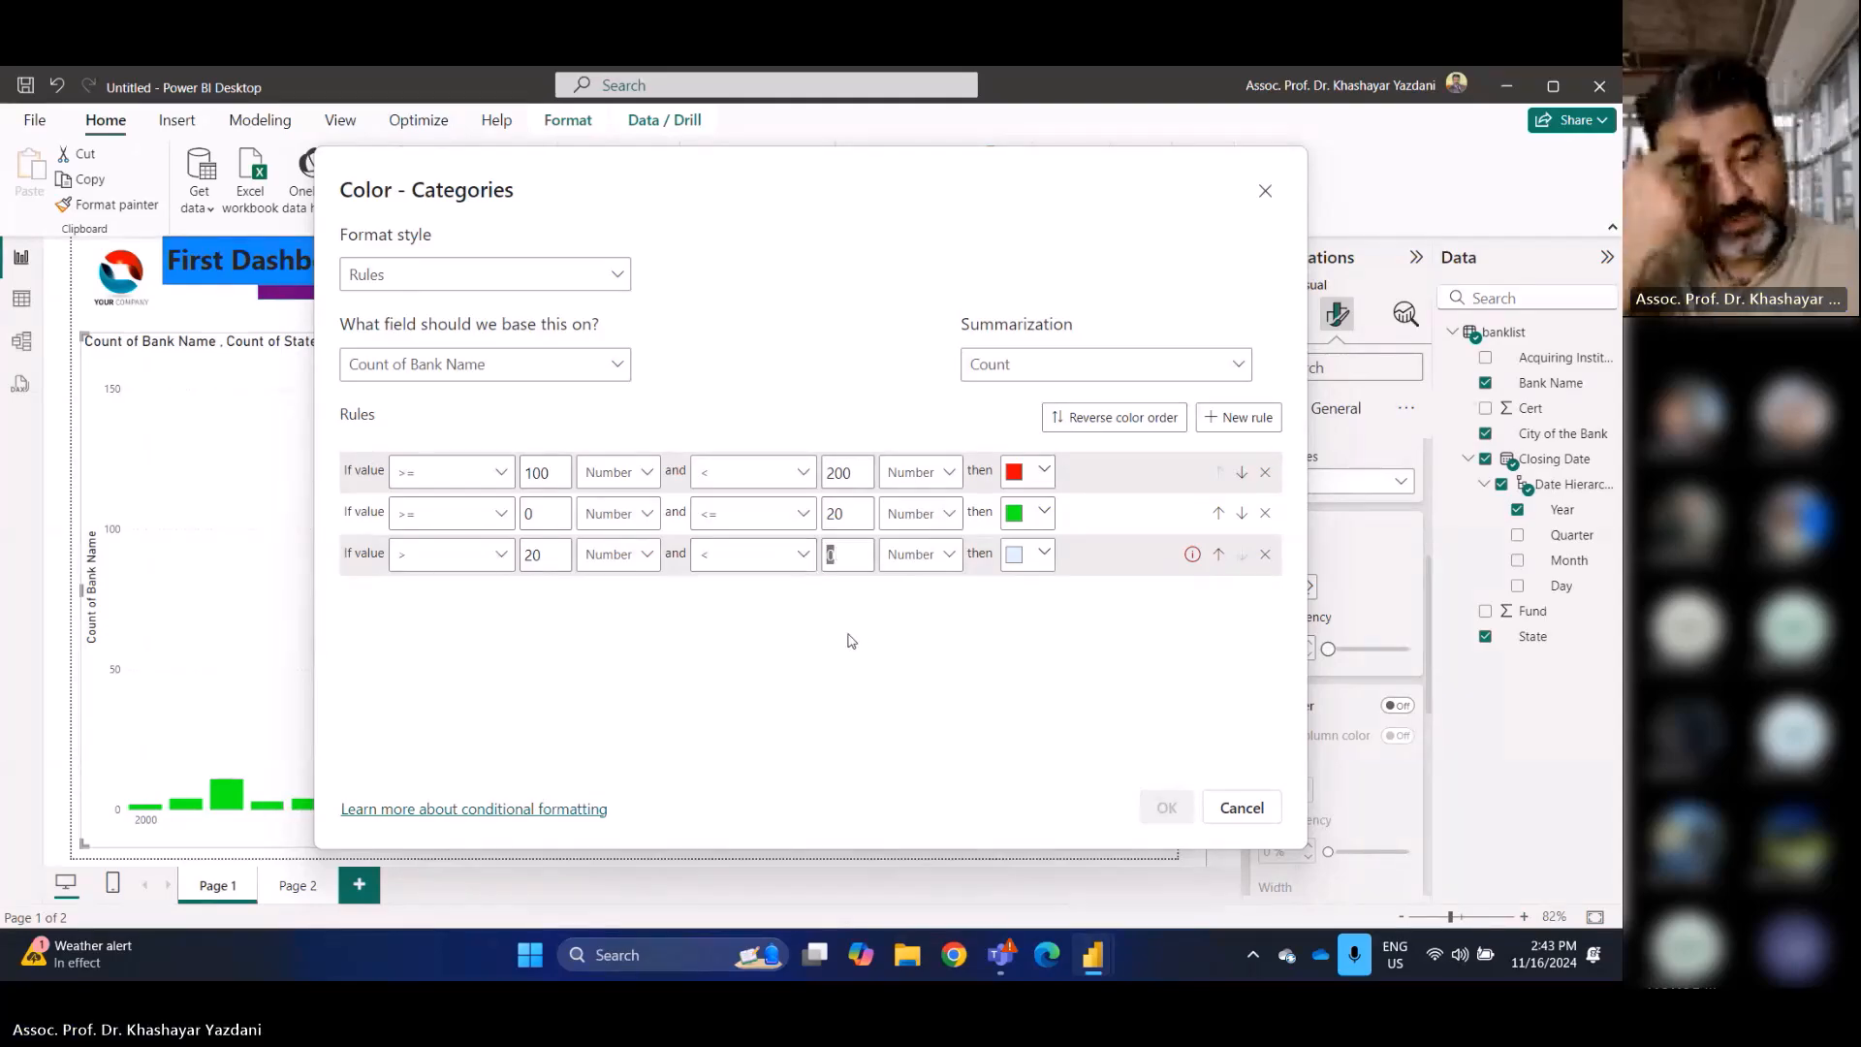
pyautogui.write('100')
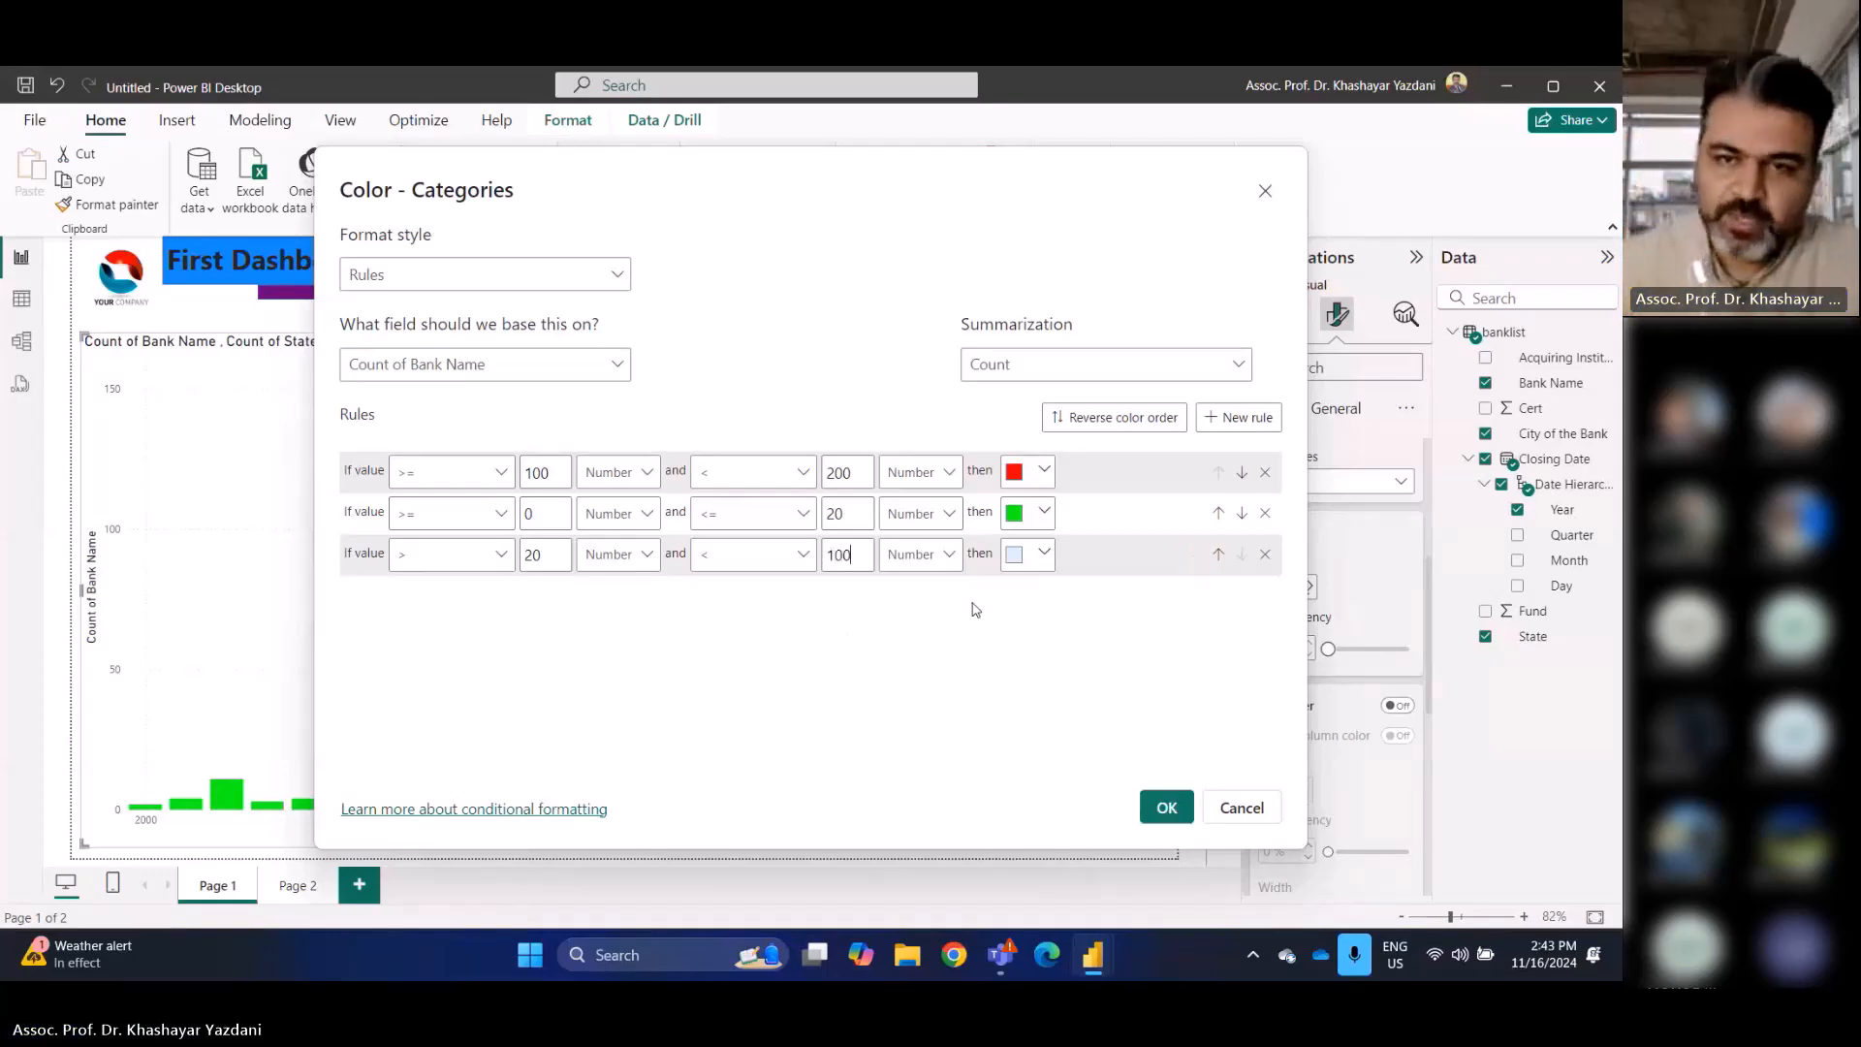
# Give the 20 to 100 rule the custom orange color #FFAA00 and apply the formatting to the chart
pyautogui.click(1025, 554)
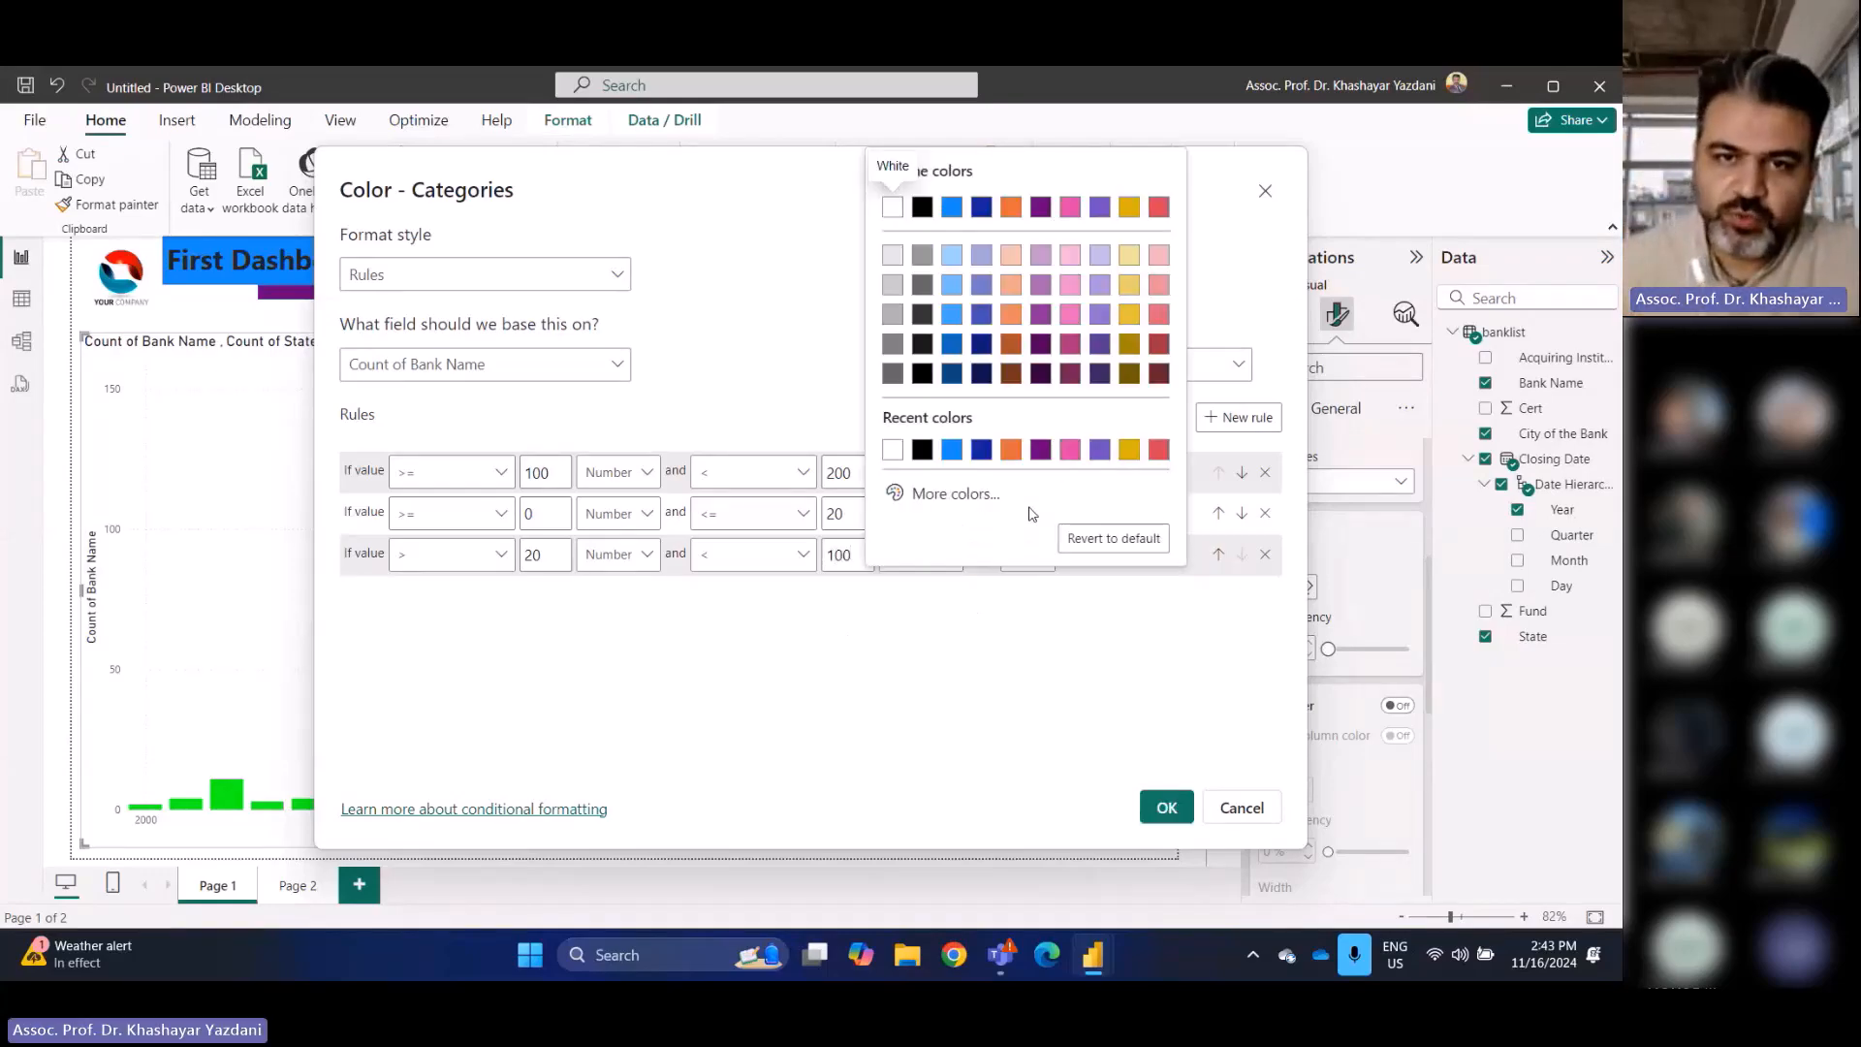
pyautogui.click(955, 496)
pyautogui.moveTo(909, 427); pyautogui.dragTo(918, 427)
pyautogui.moveTo(1153, 181); pyautogui.dragTo(1200, 155)
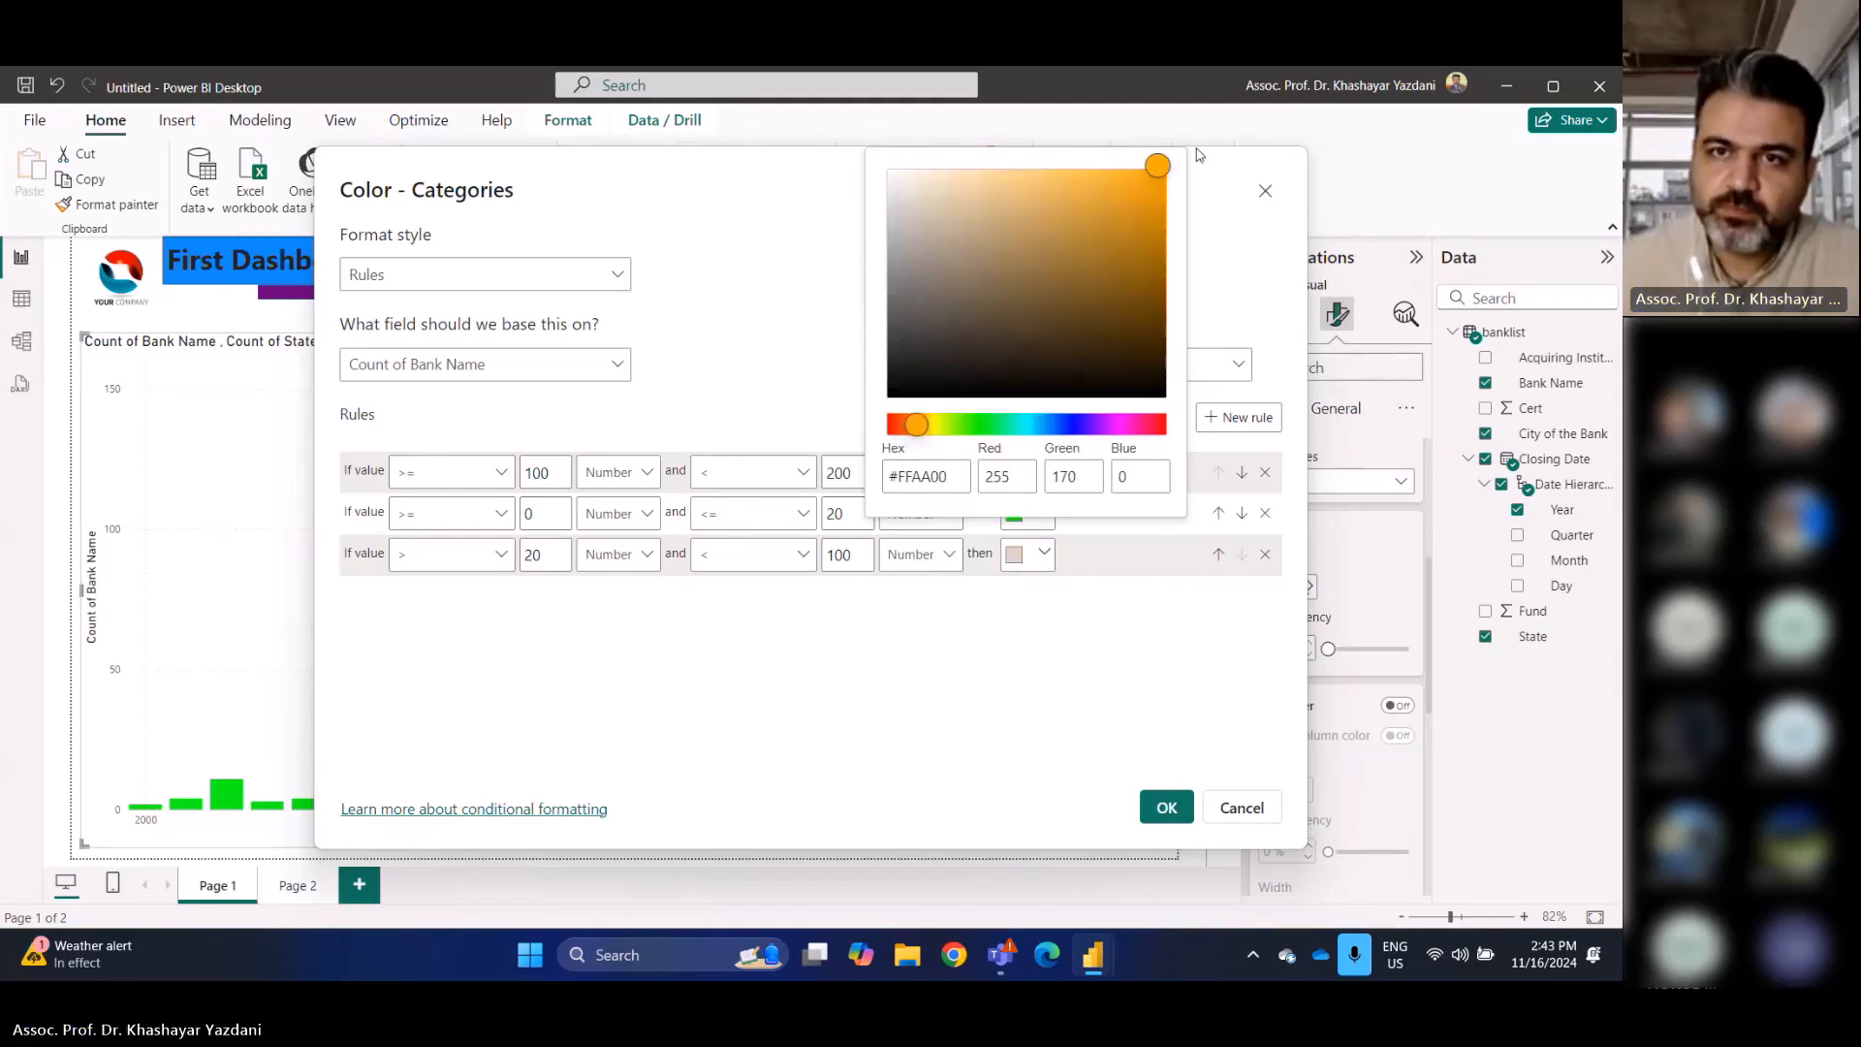
pyautogui.click(1110, 725)
pyautogui.click(1166, 807)
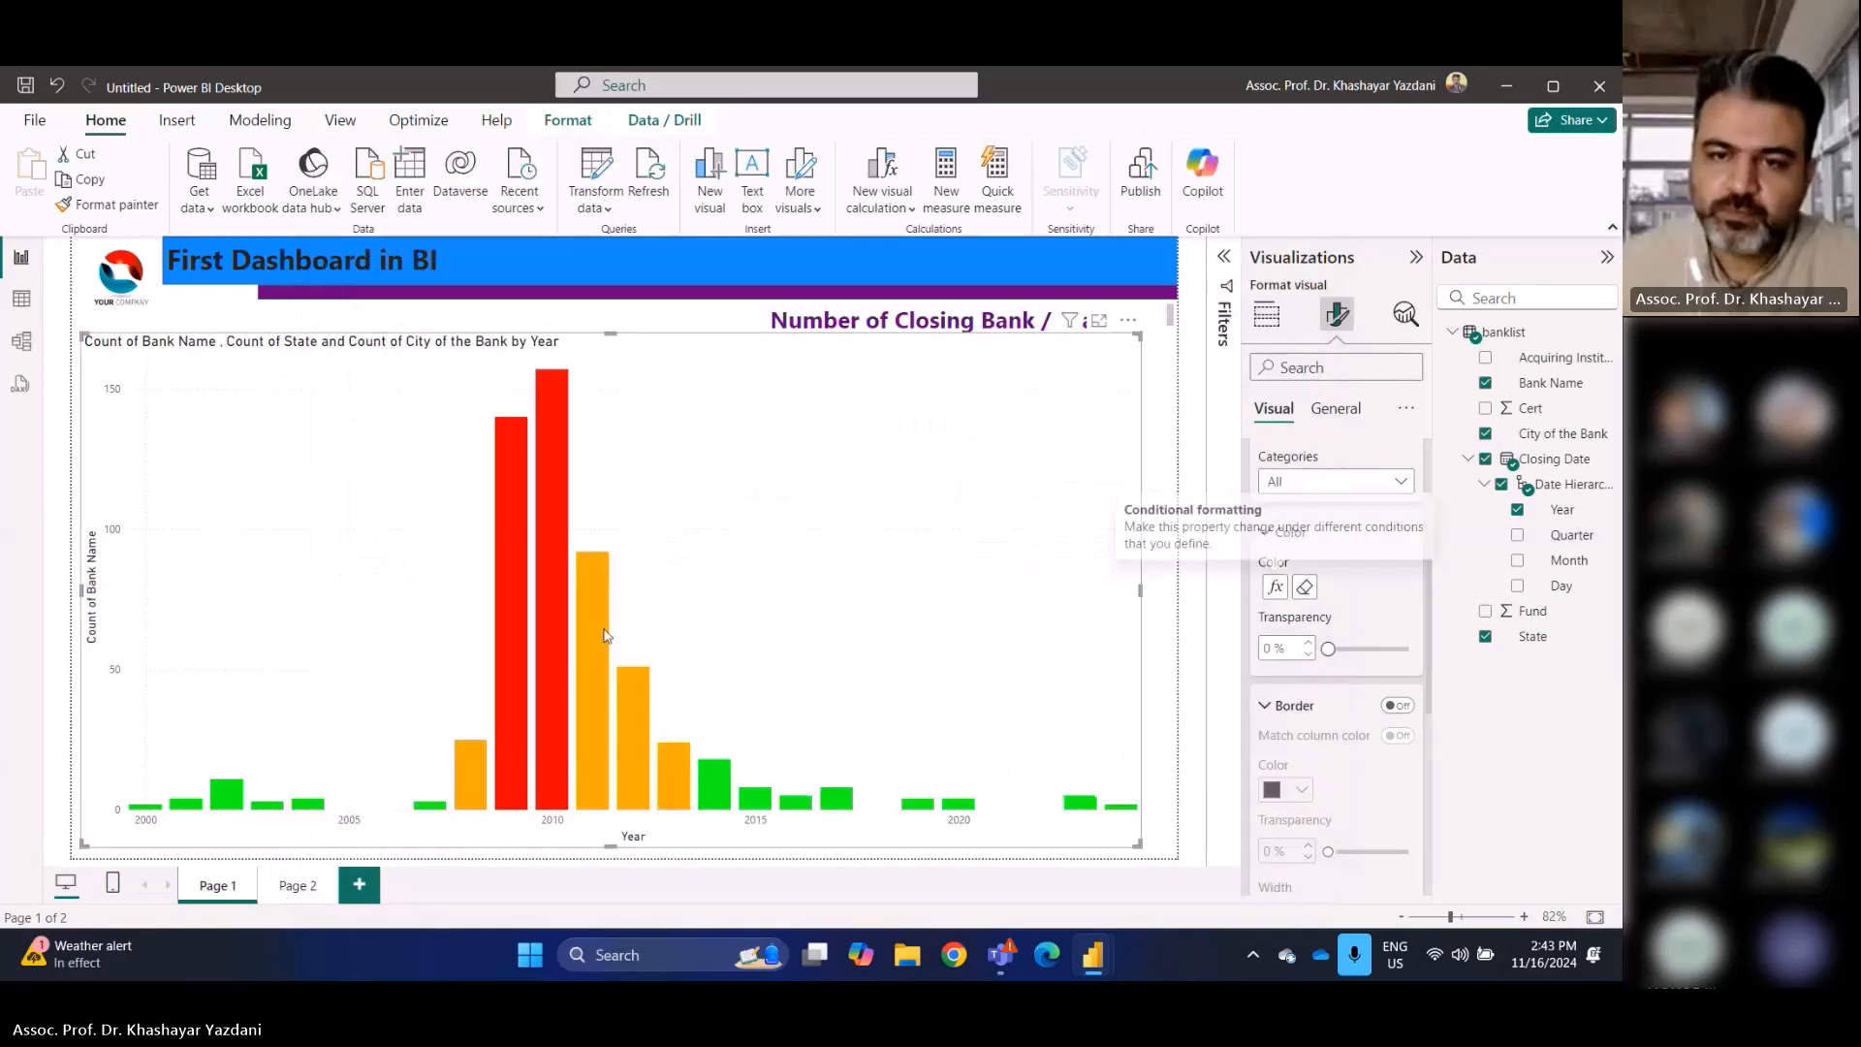
# Clear the rule-based color formatting from the columns and recolor all of them gold from the recent colors
pyautogui.moveTo(604, 635)
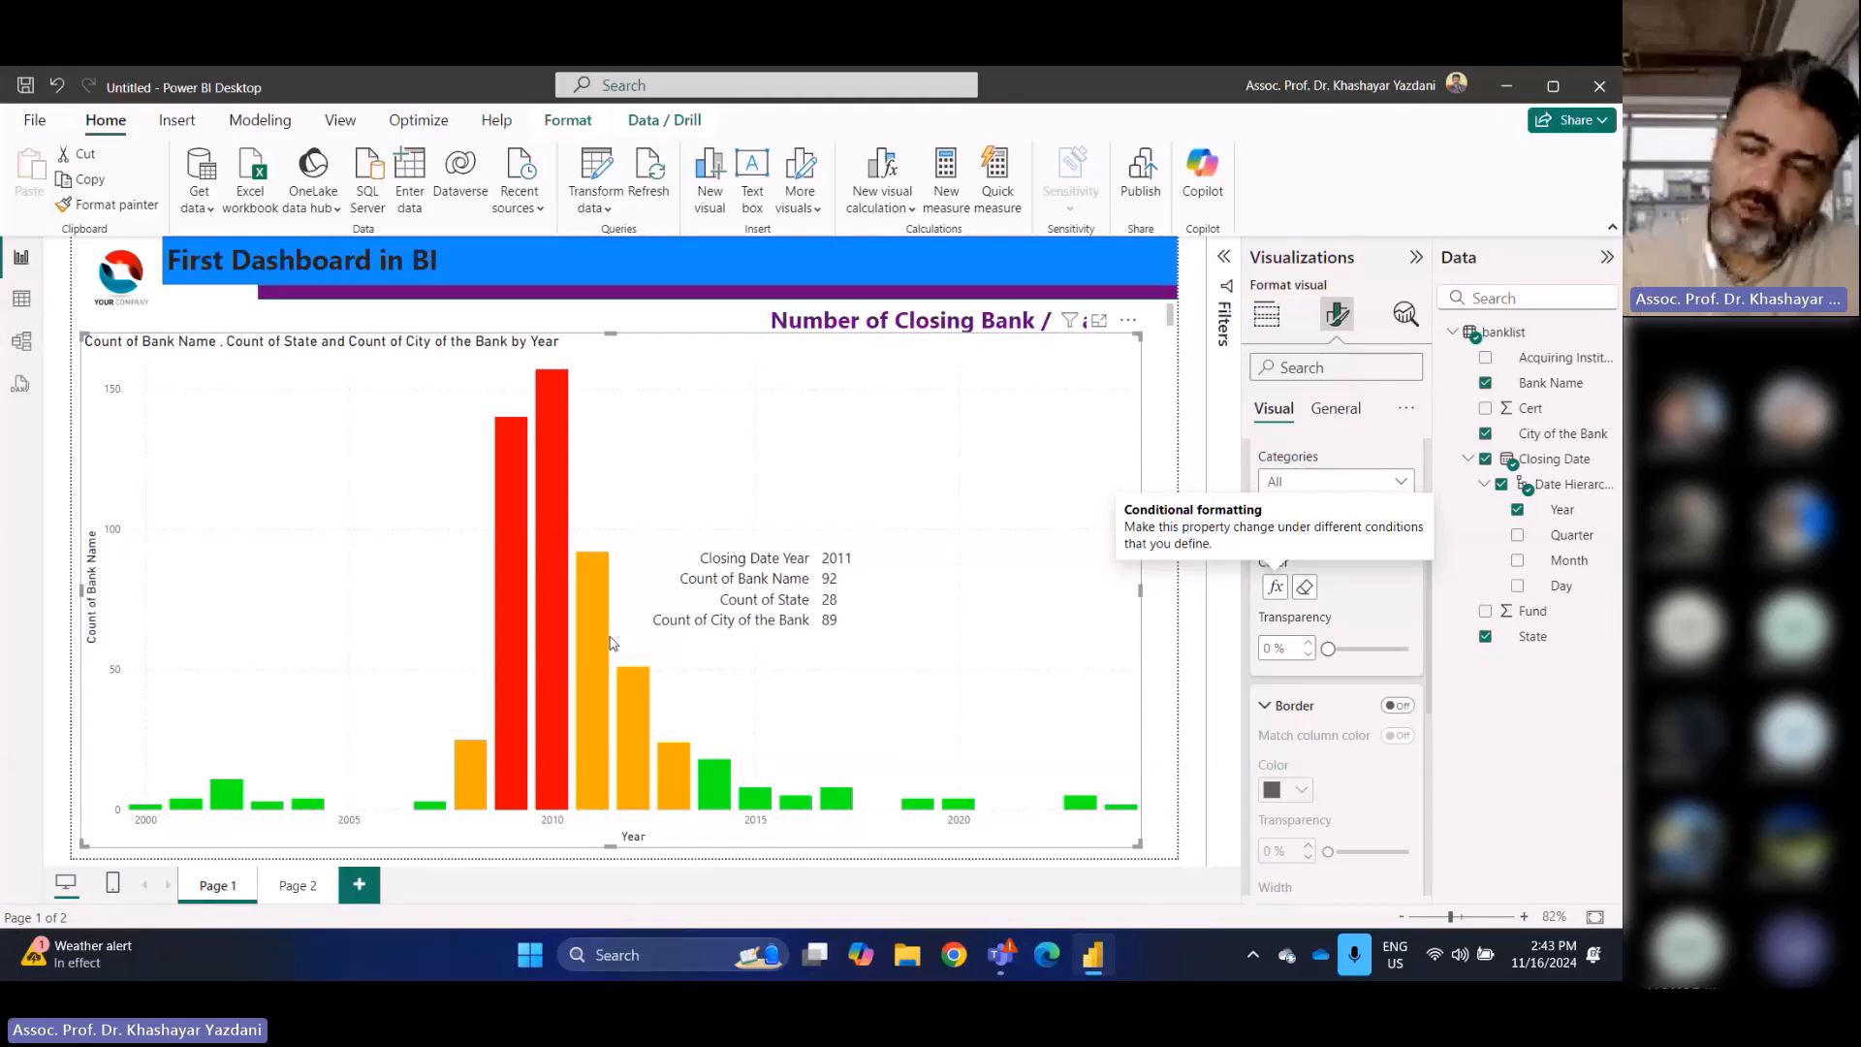
pyautogui.click(1306, 588)
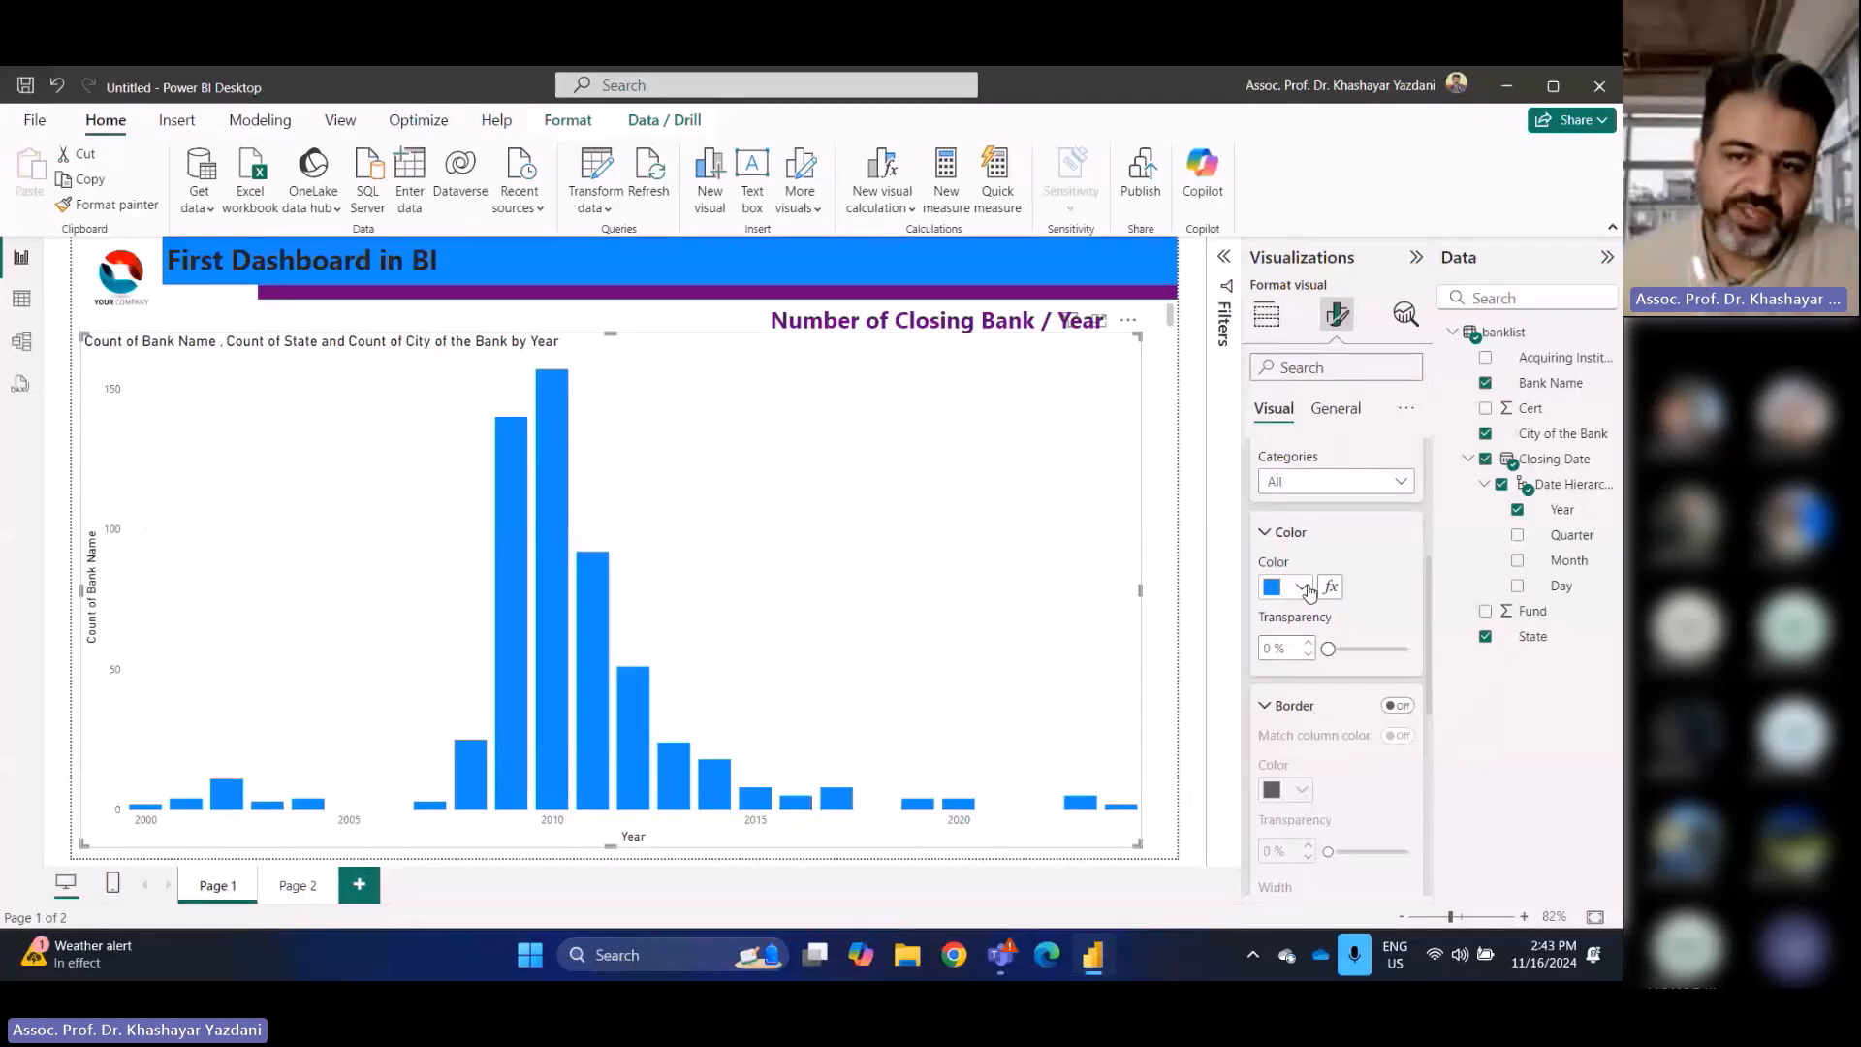
pyautogui.click(1302, 587)
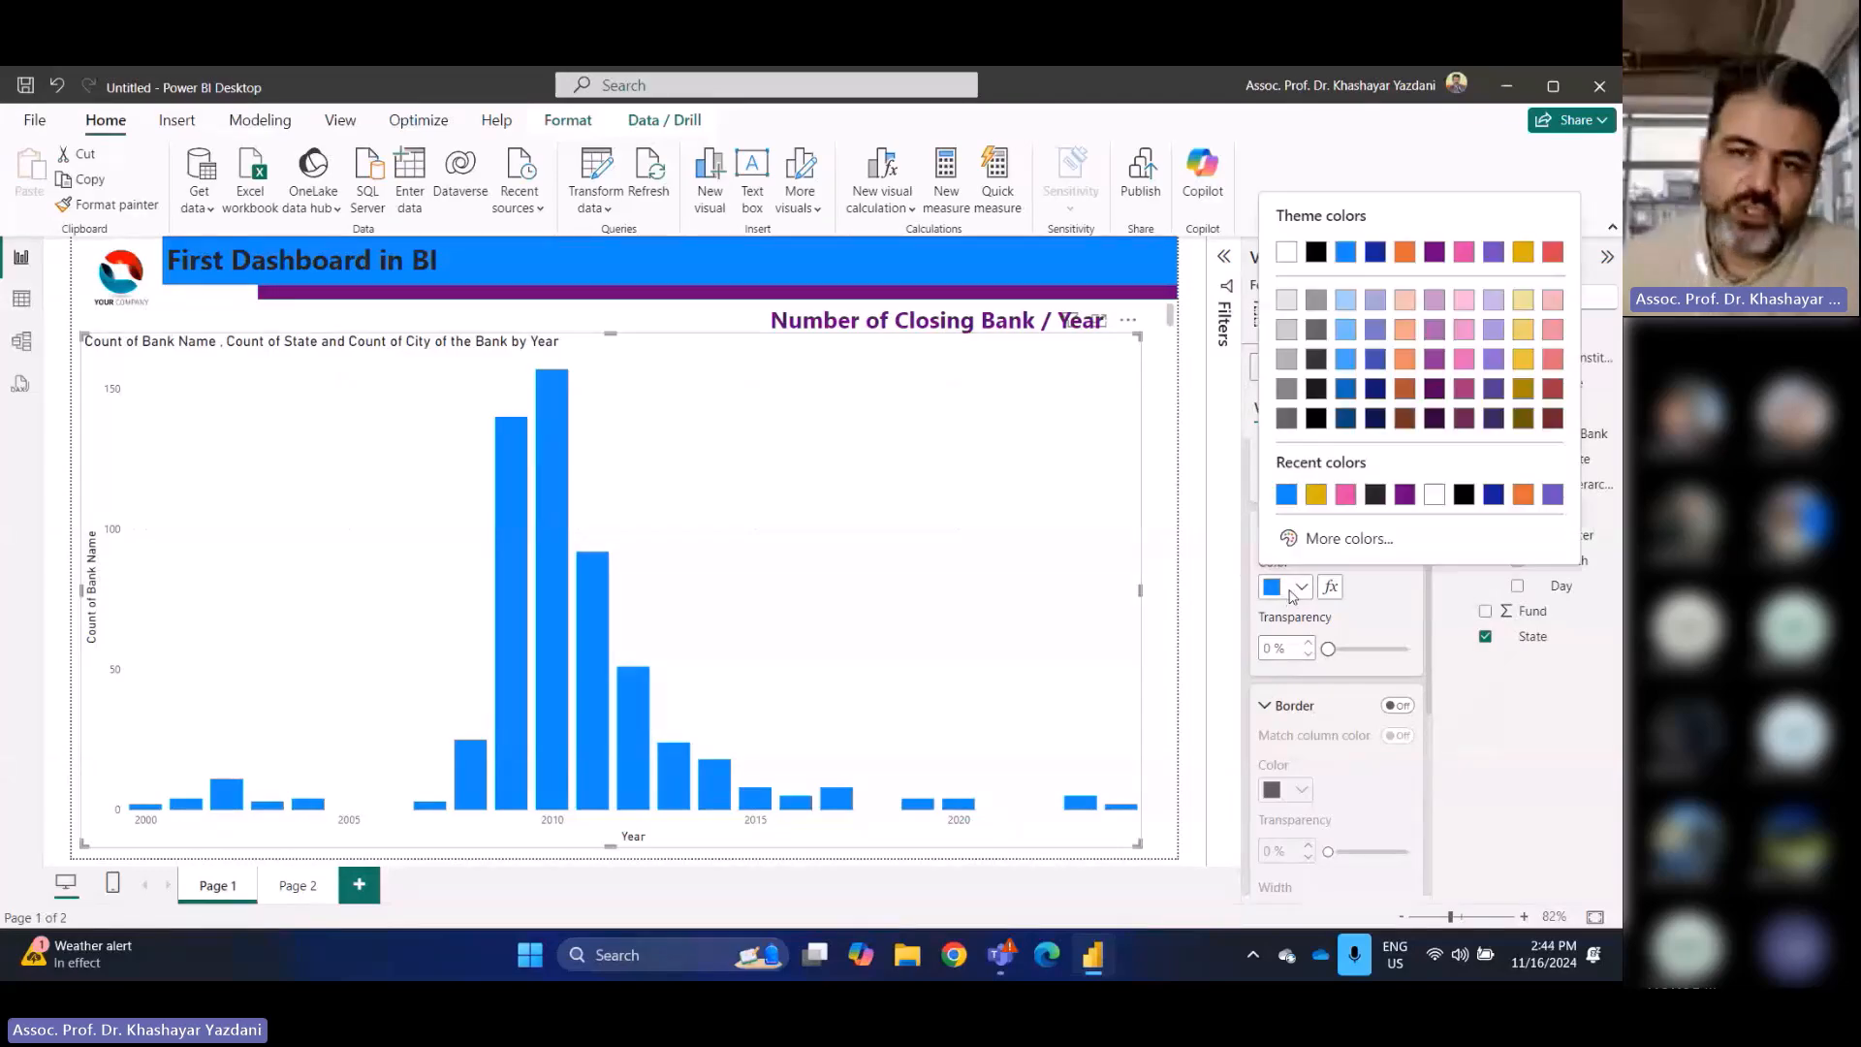
pyautogui.click(1322, 496)
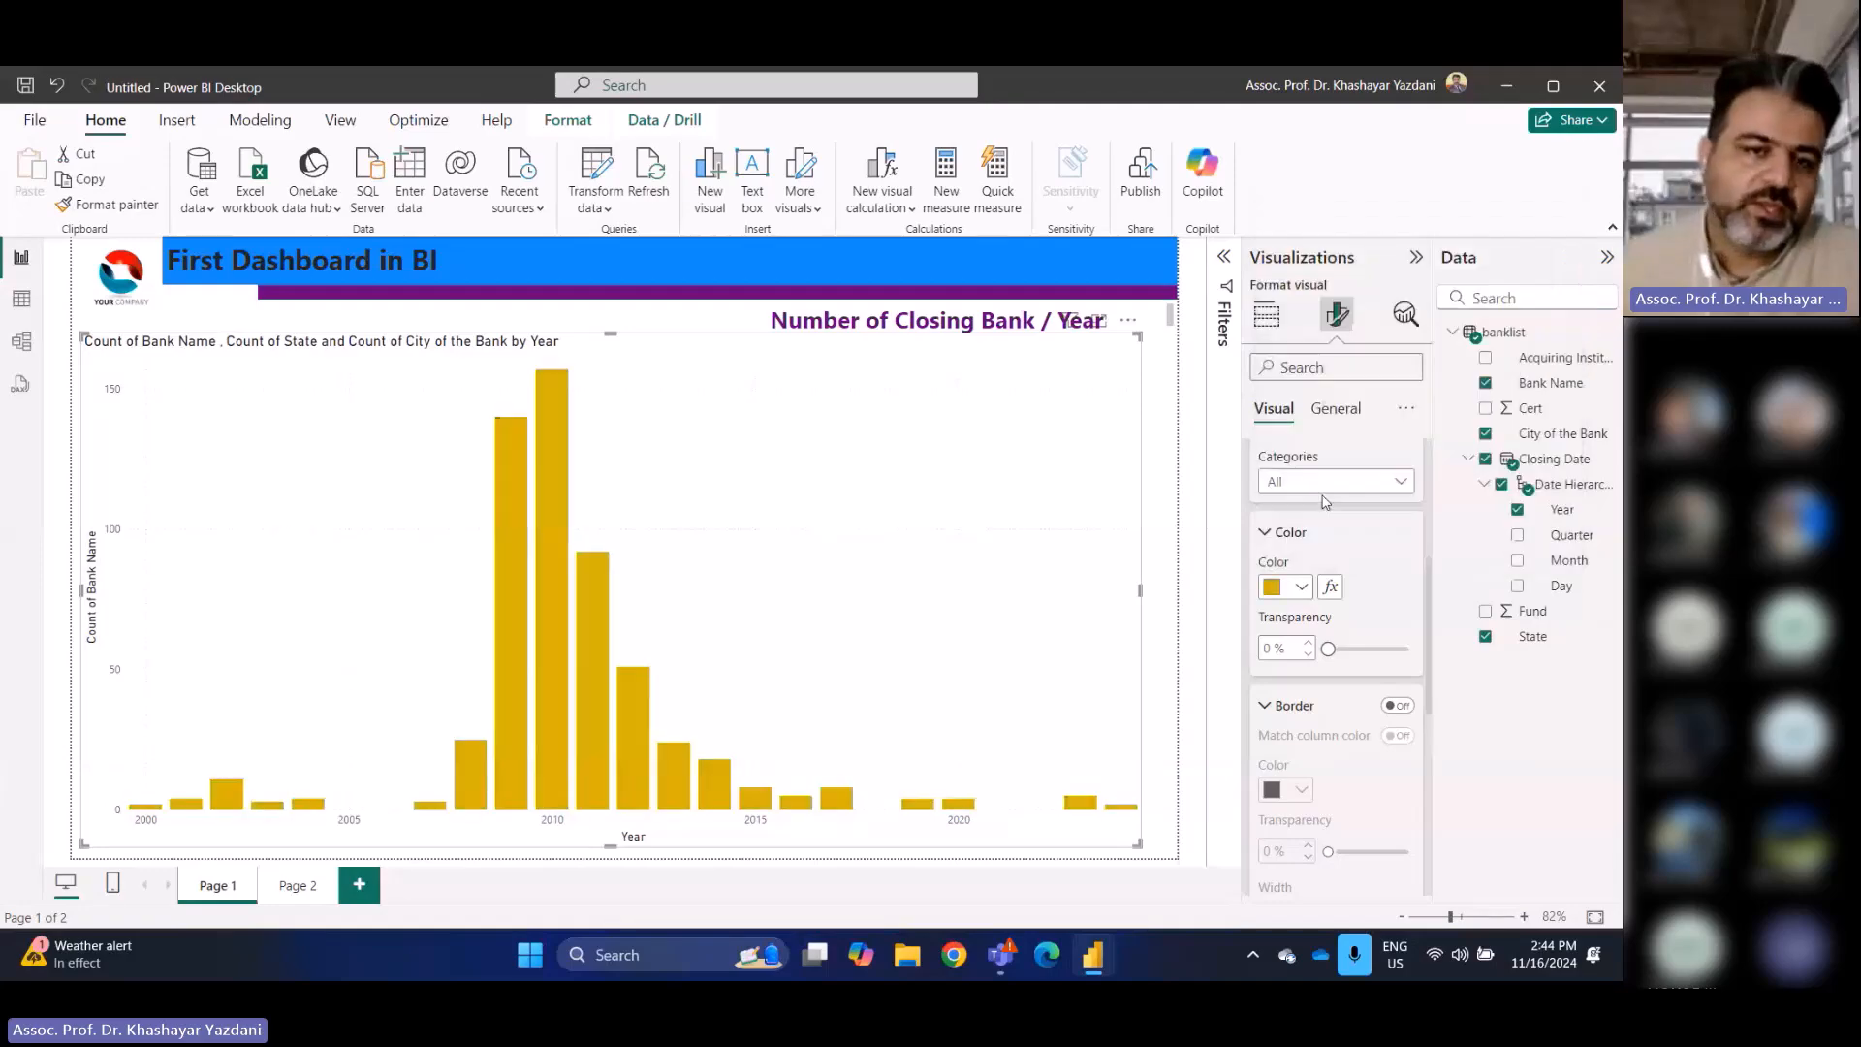
pyautogui.click(1301, 587)
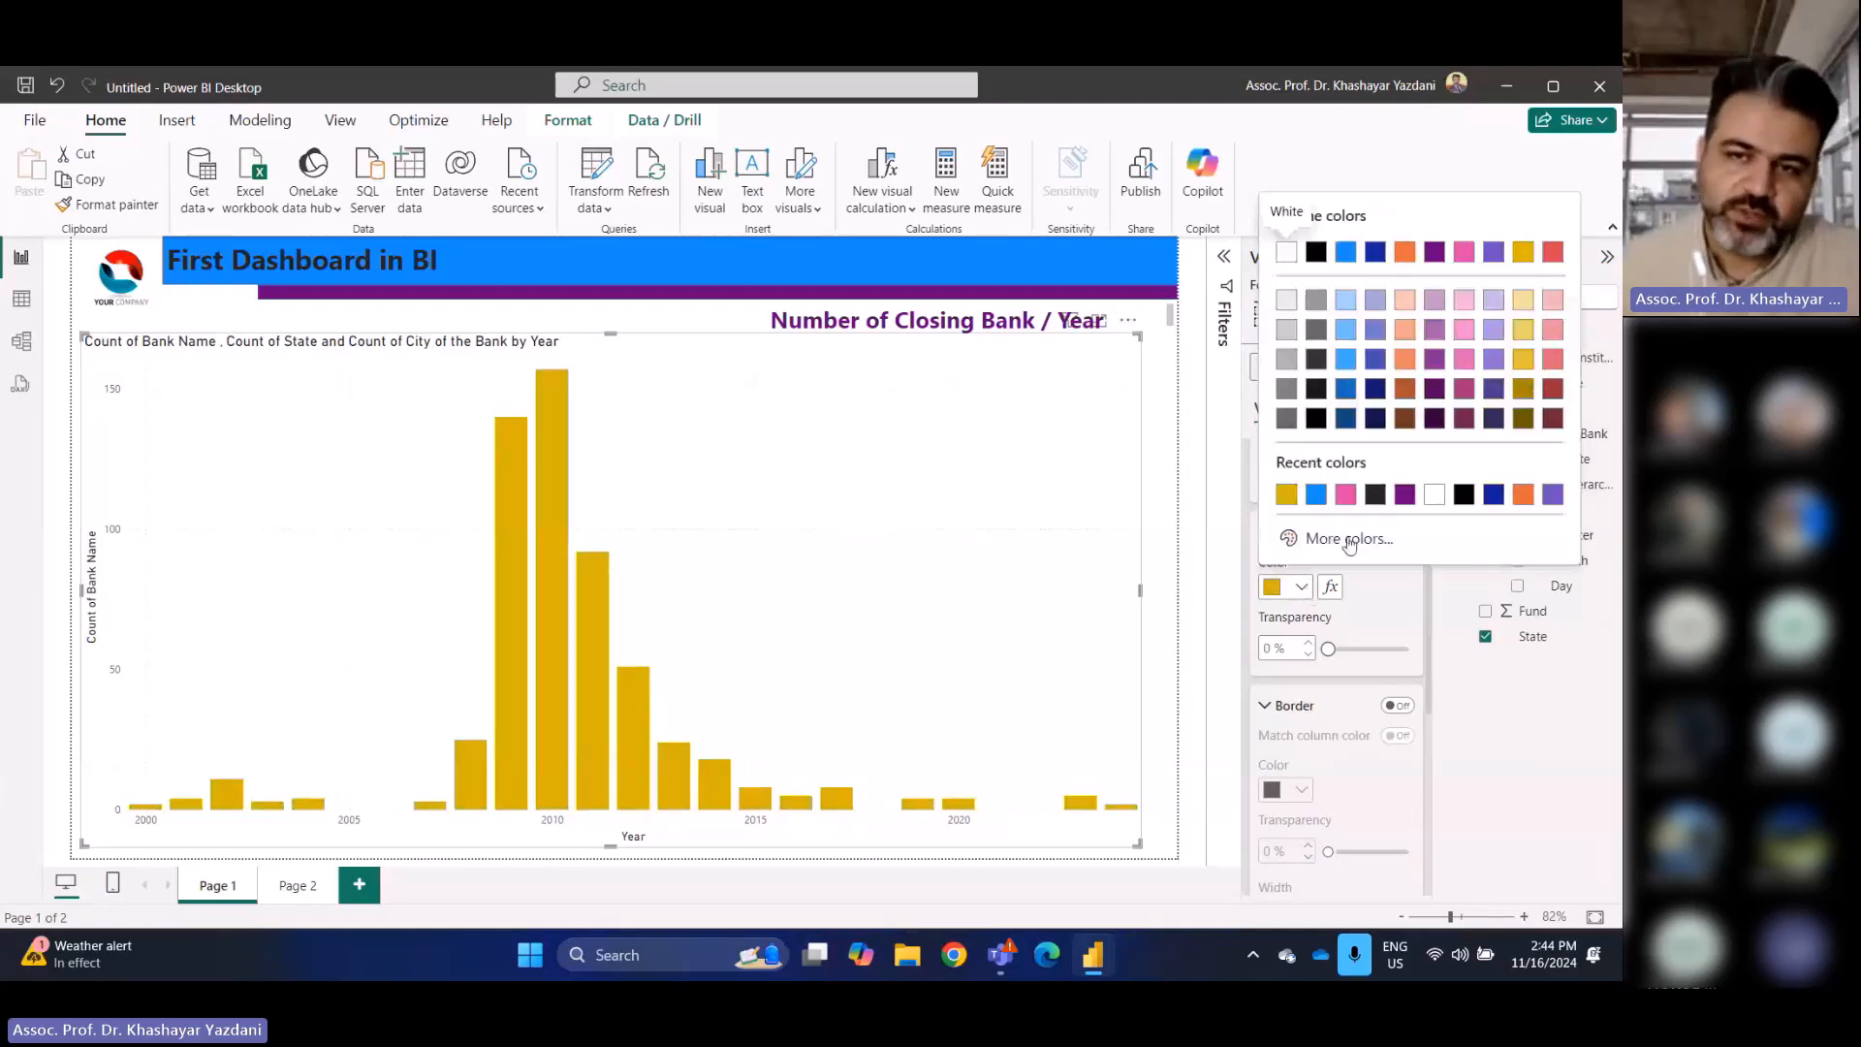
pyautogui.click(1375, 590)
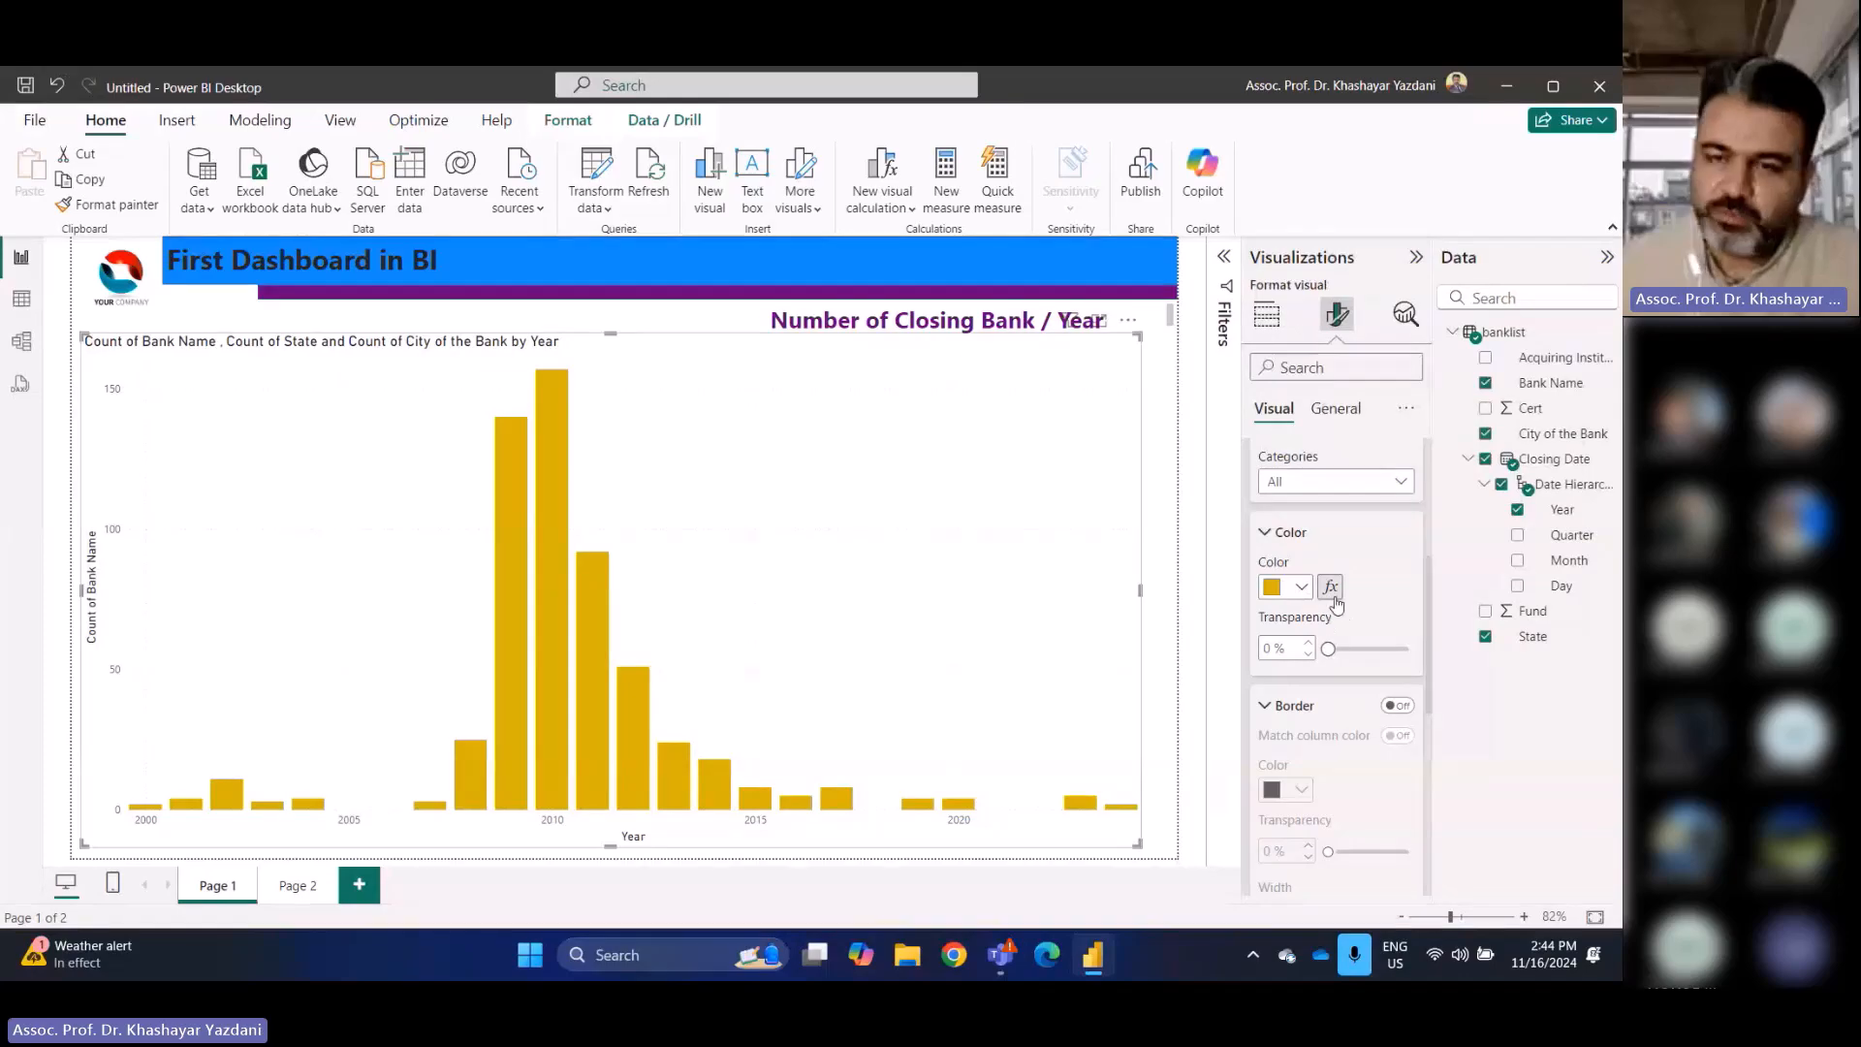
# Turn on the column border, color it blue from the recent colors and set its width to 5 px
pyautogui.scroll(-3, 1337, 623)
pyautogui.scroll(-1, 1323, 717)
pyautogui.scroll(3, 1303, 800)
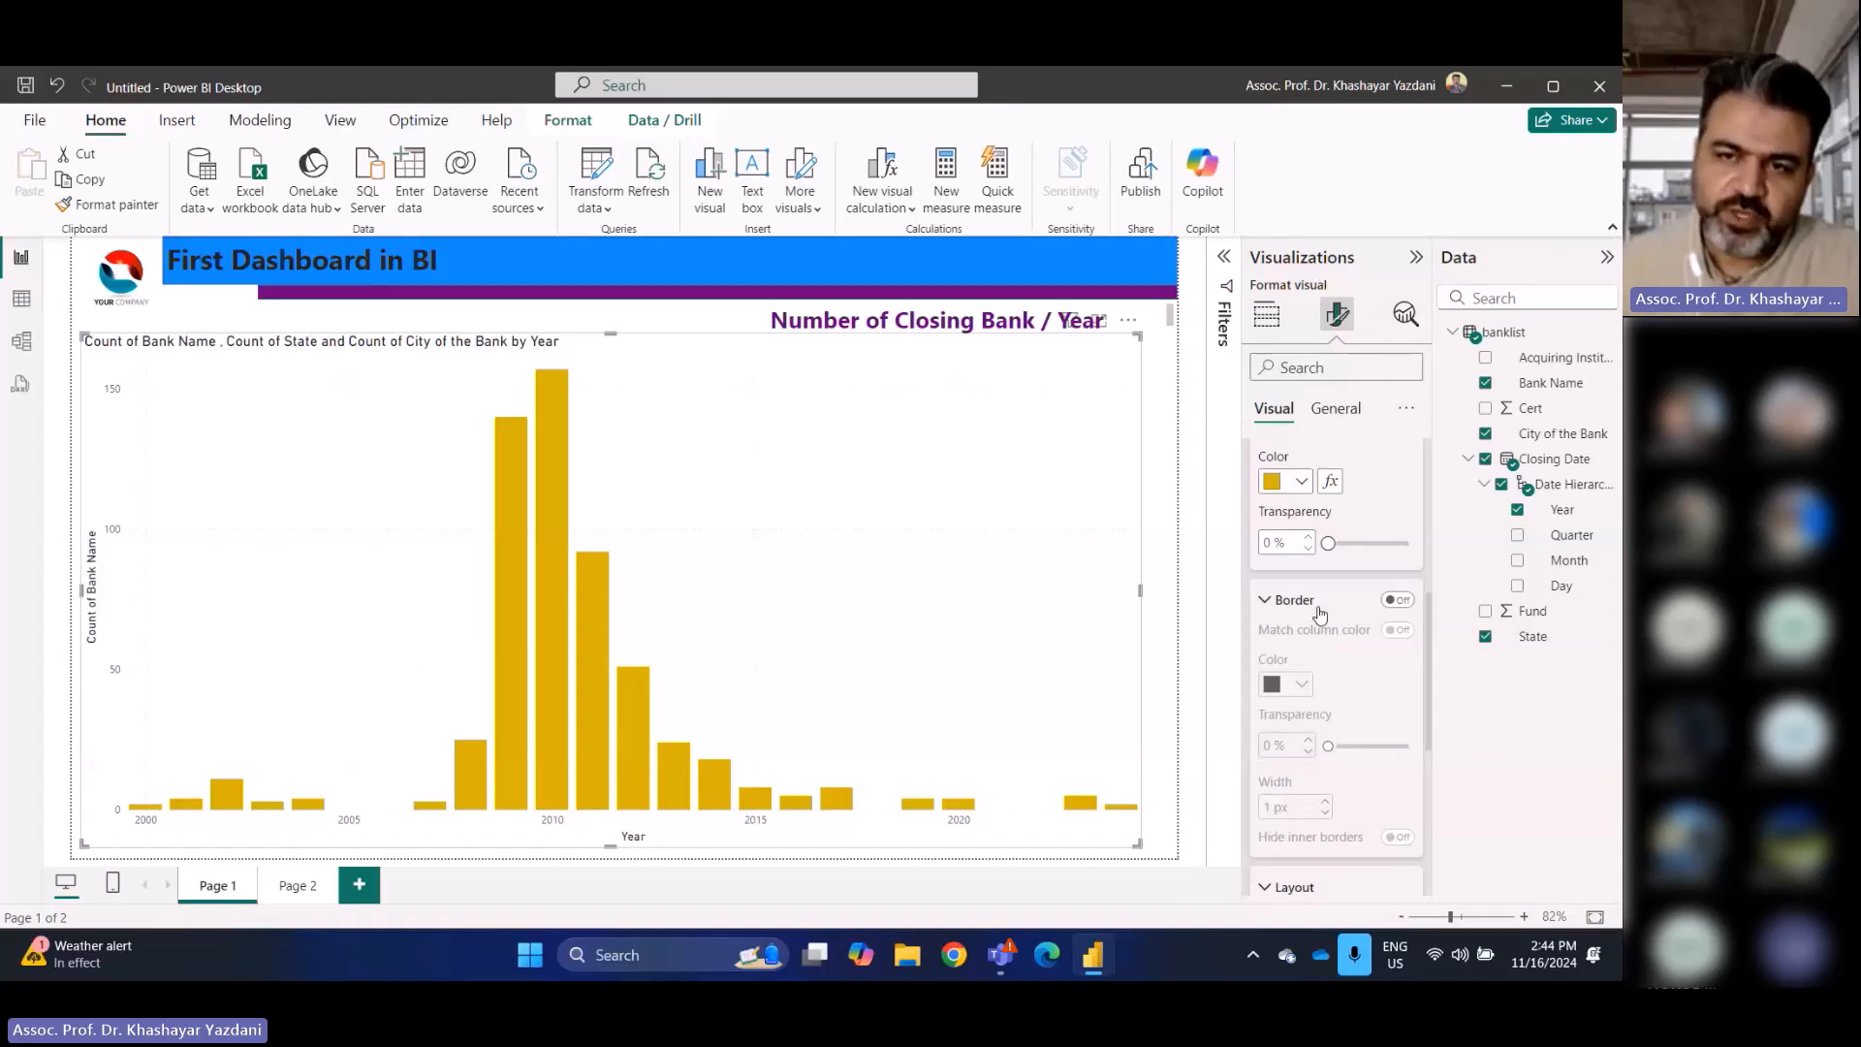
pyautogui.scroll(-1, 1320, 612)
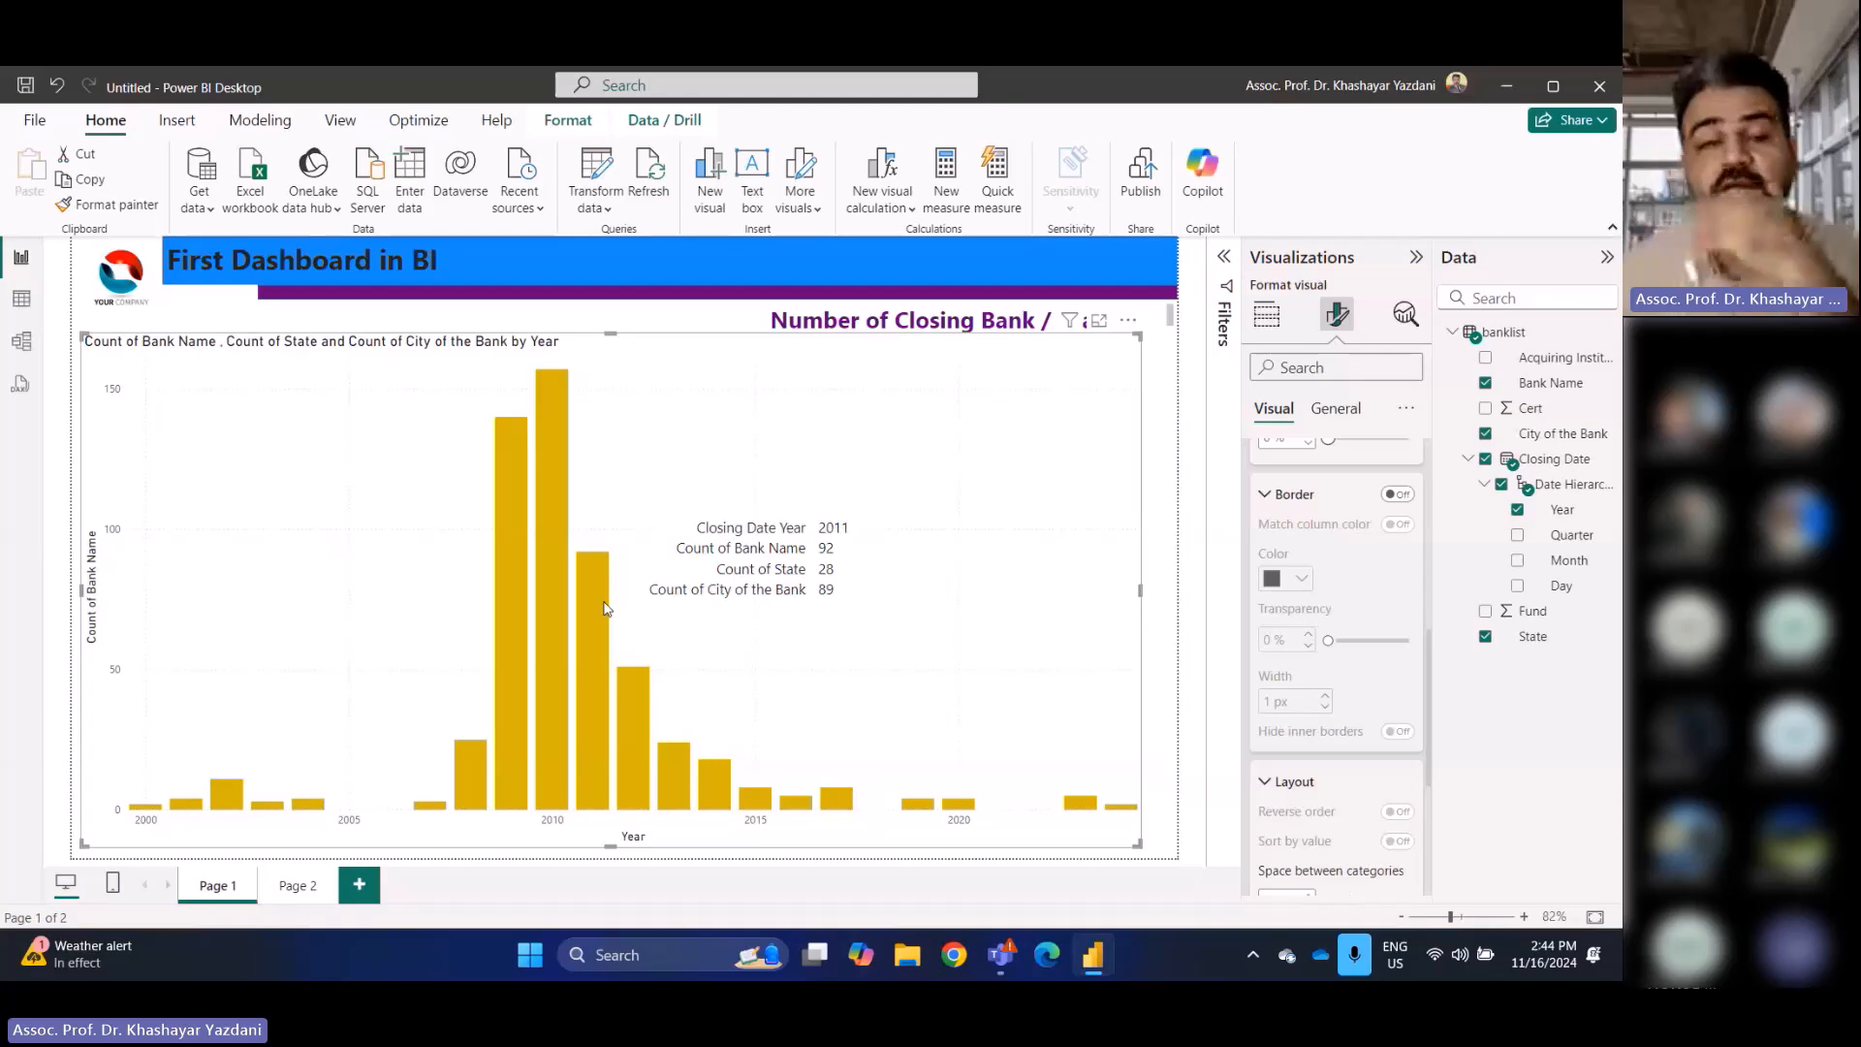
pyautogui.click(1396, 494)
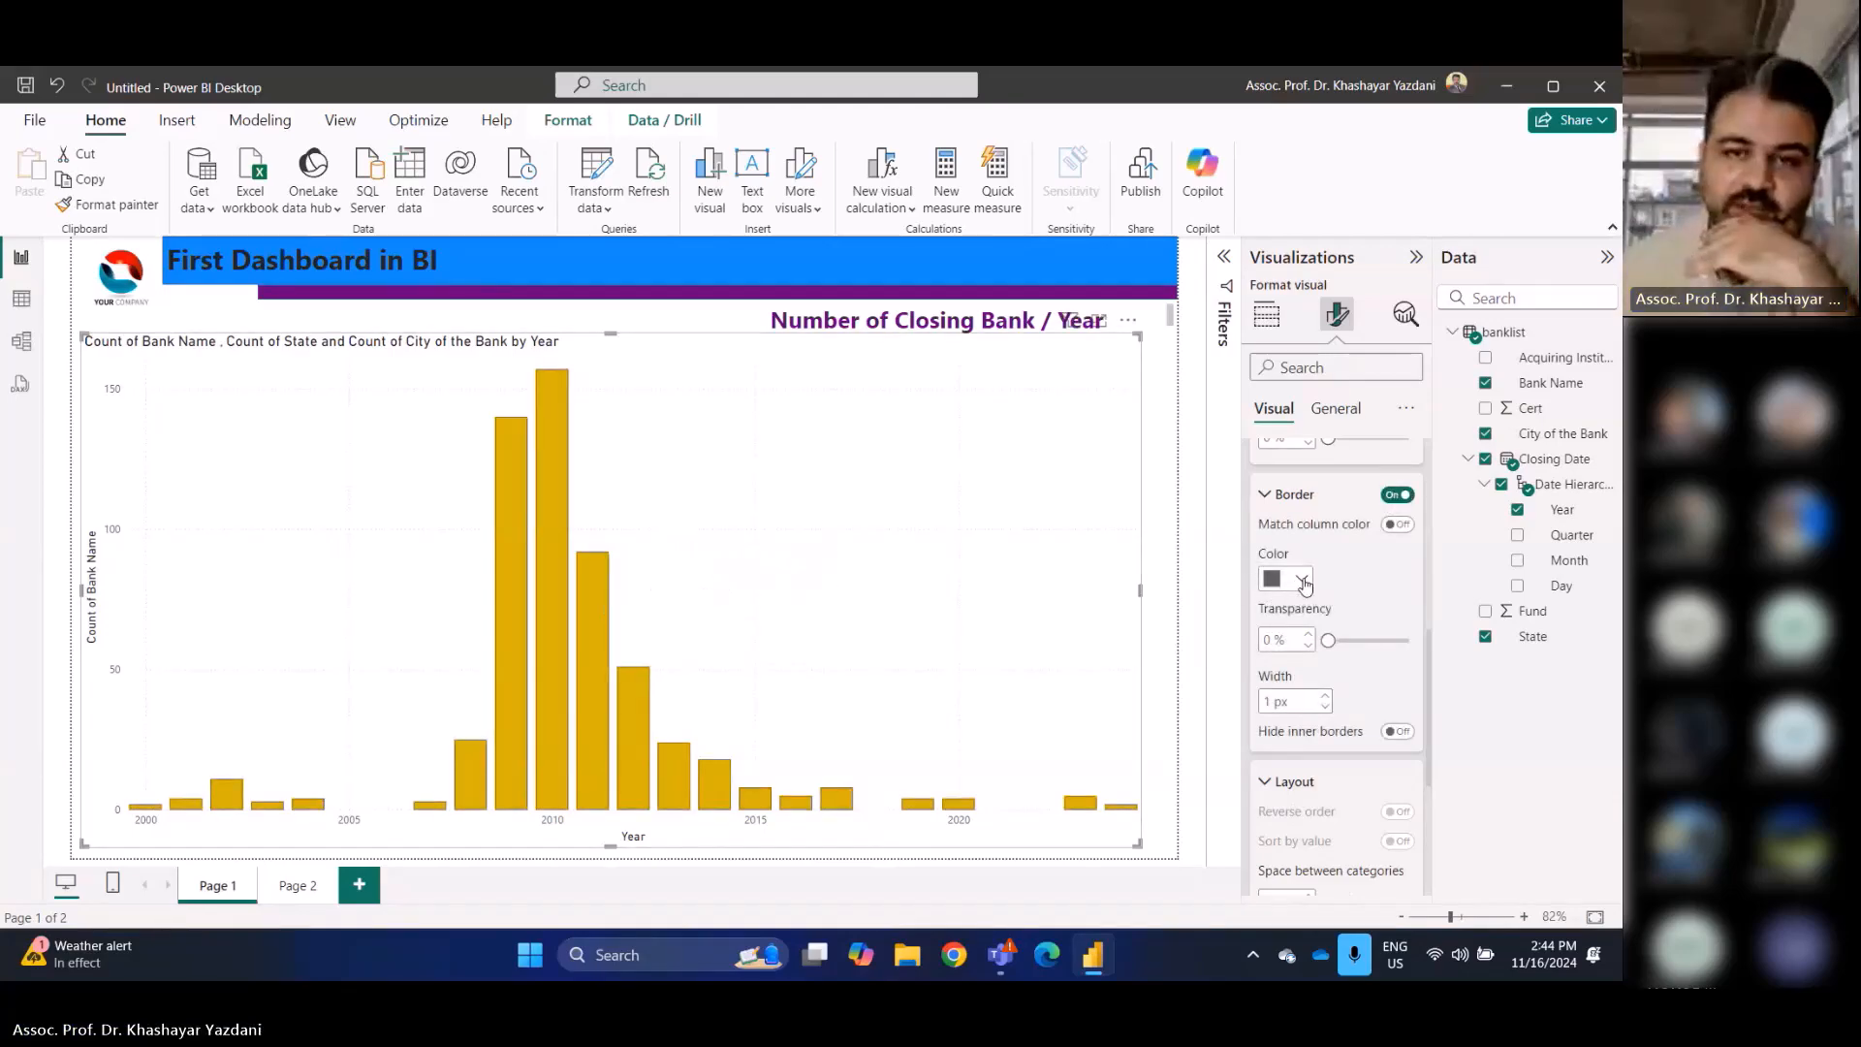
pyautogui.click(1303, 580)
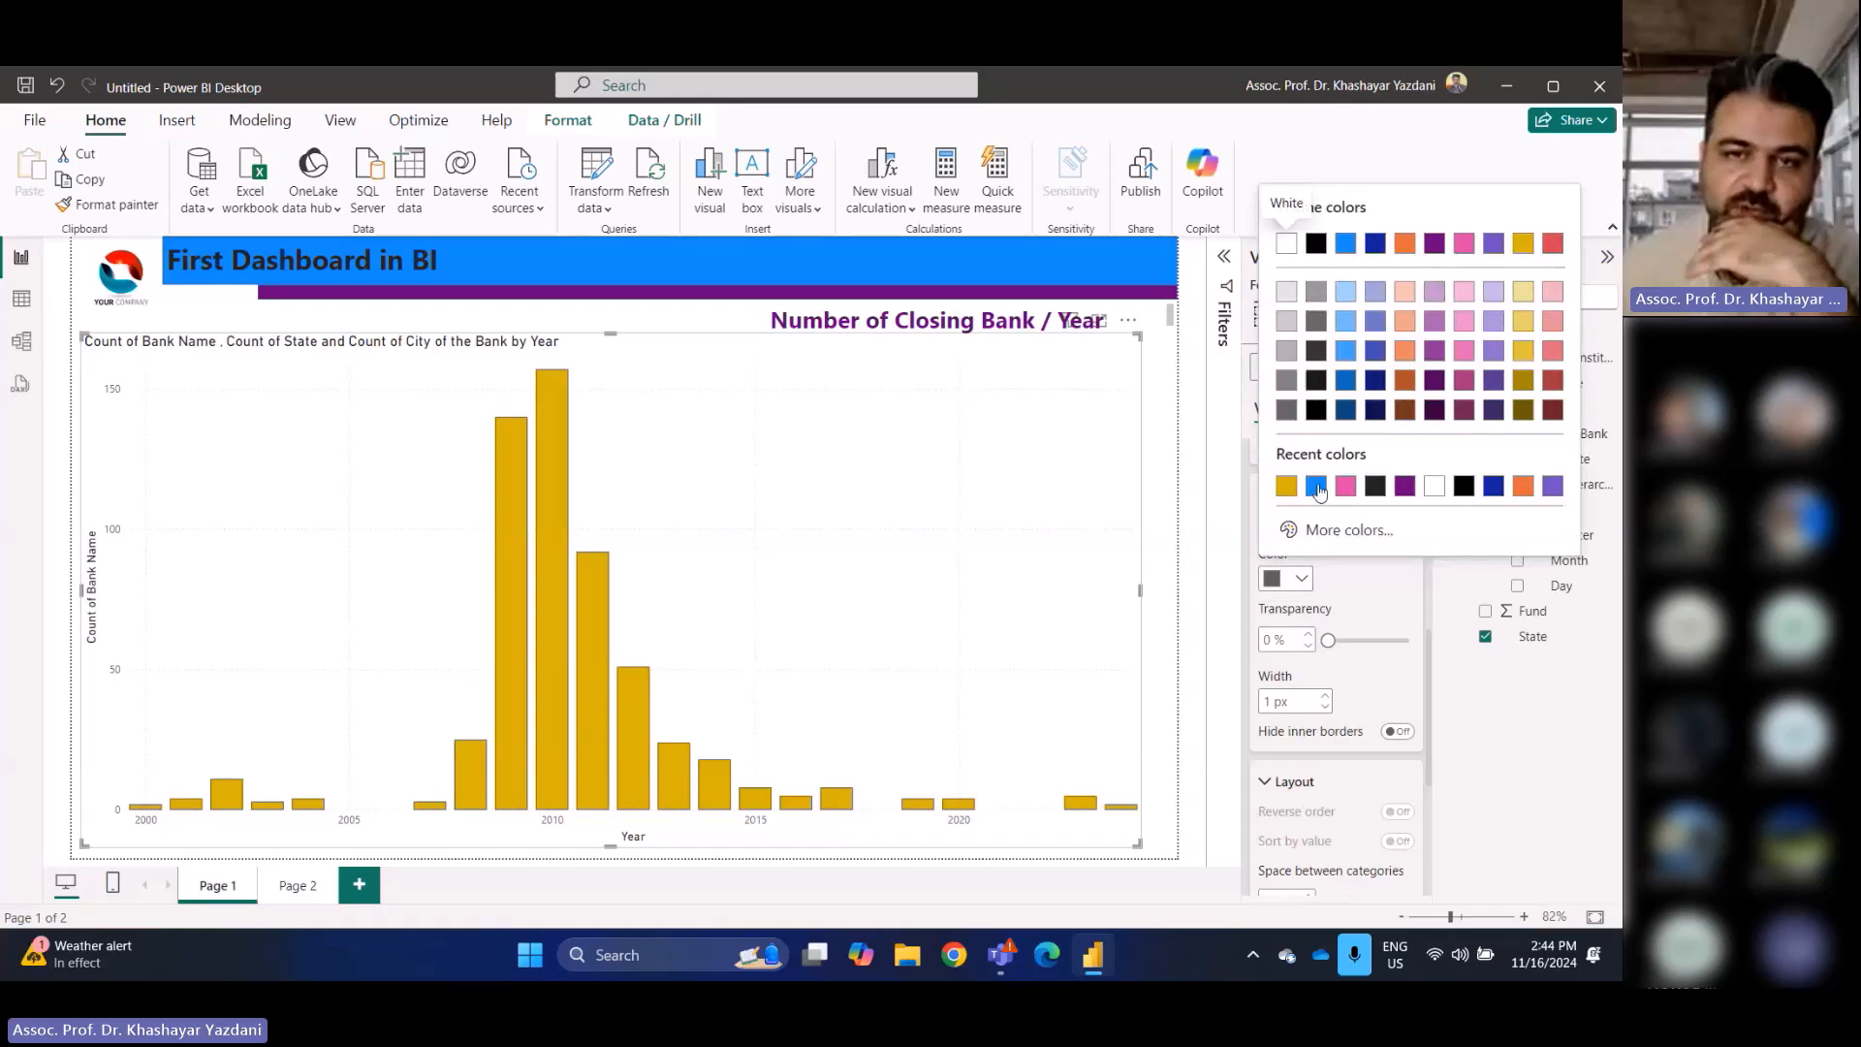
pyautogui.click(1316, 486)
pyautogui.click(1324, 695)
pyautogui.click(1324, 694)
pyautogui.click(1325, 695)
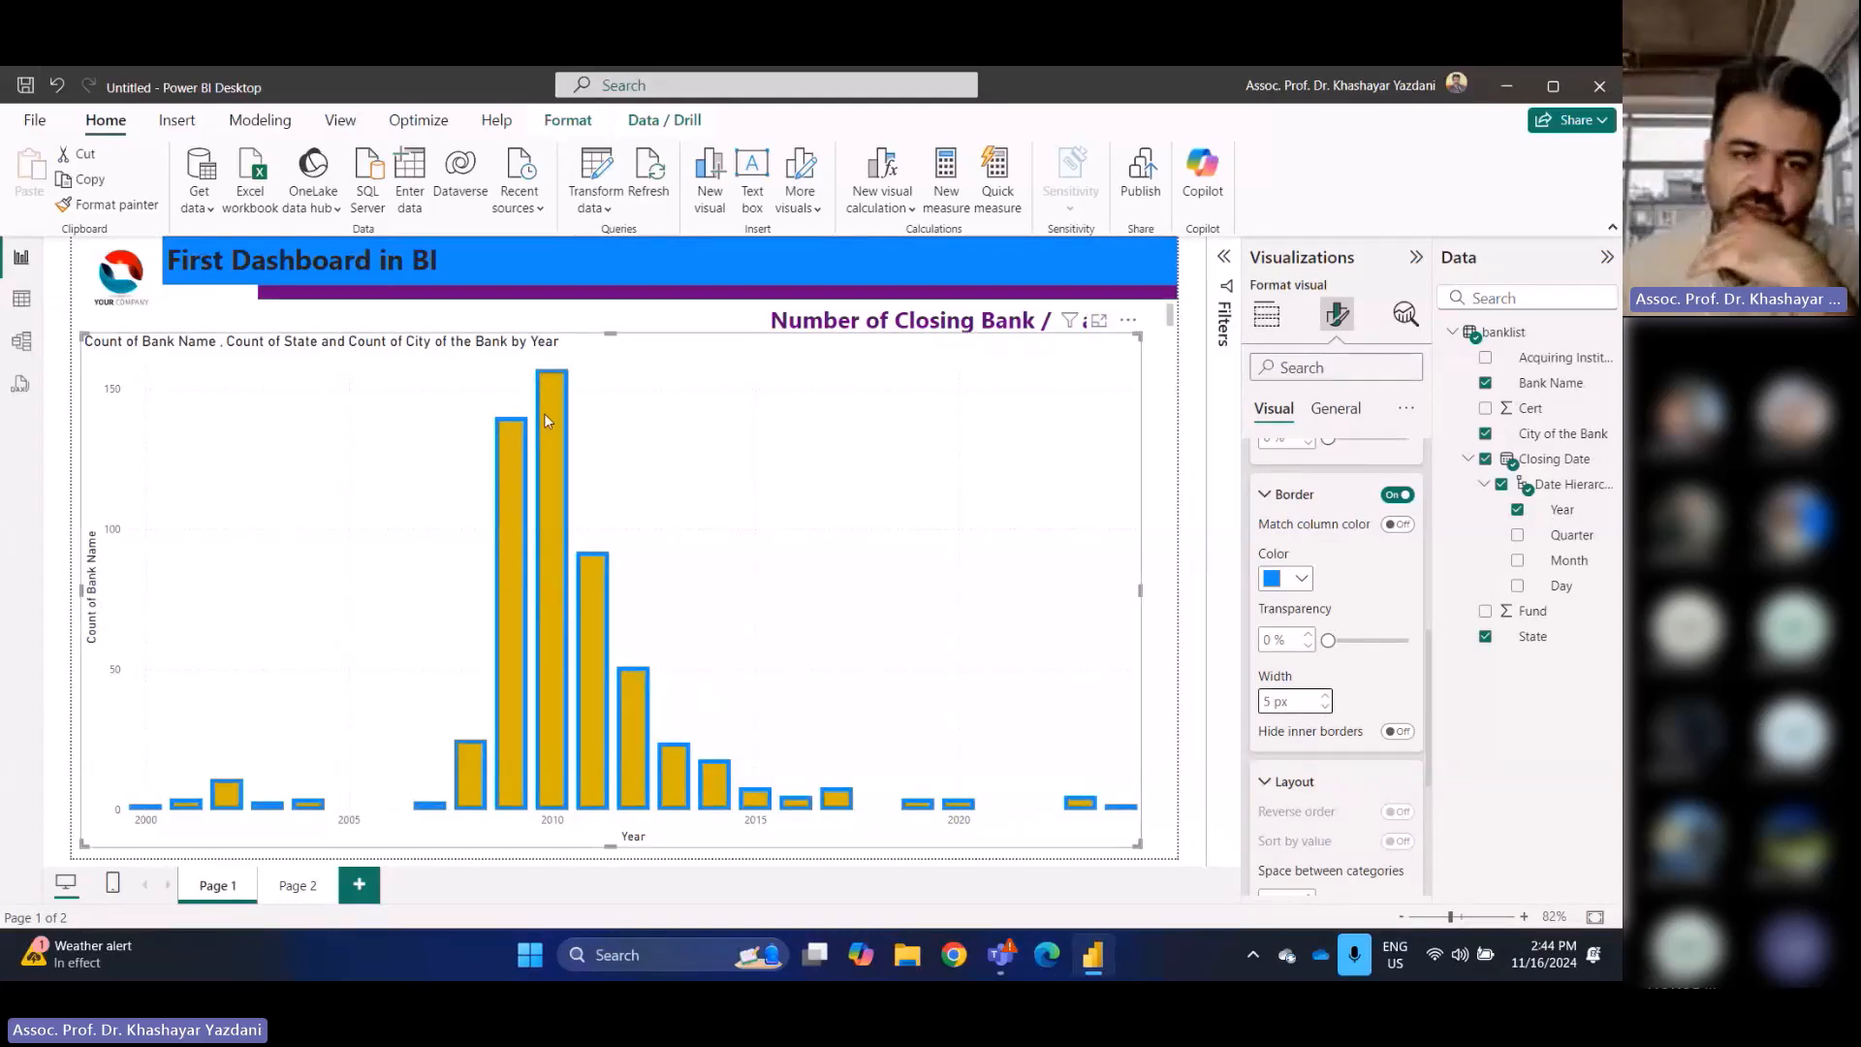
# Try wider spacing between the column categories at 34 %, and reduce it to 22 %
pyautogui.moveTo(560, 442)
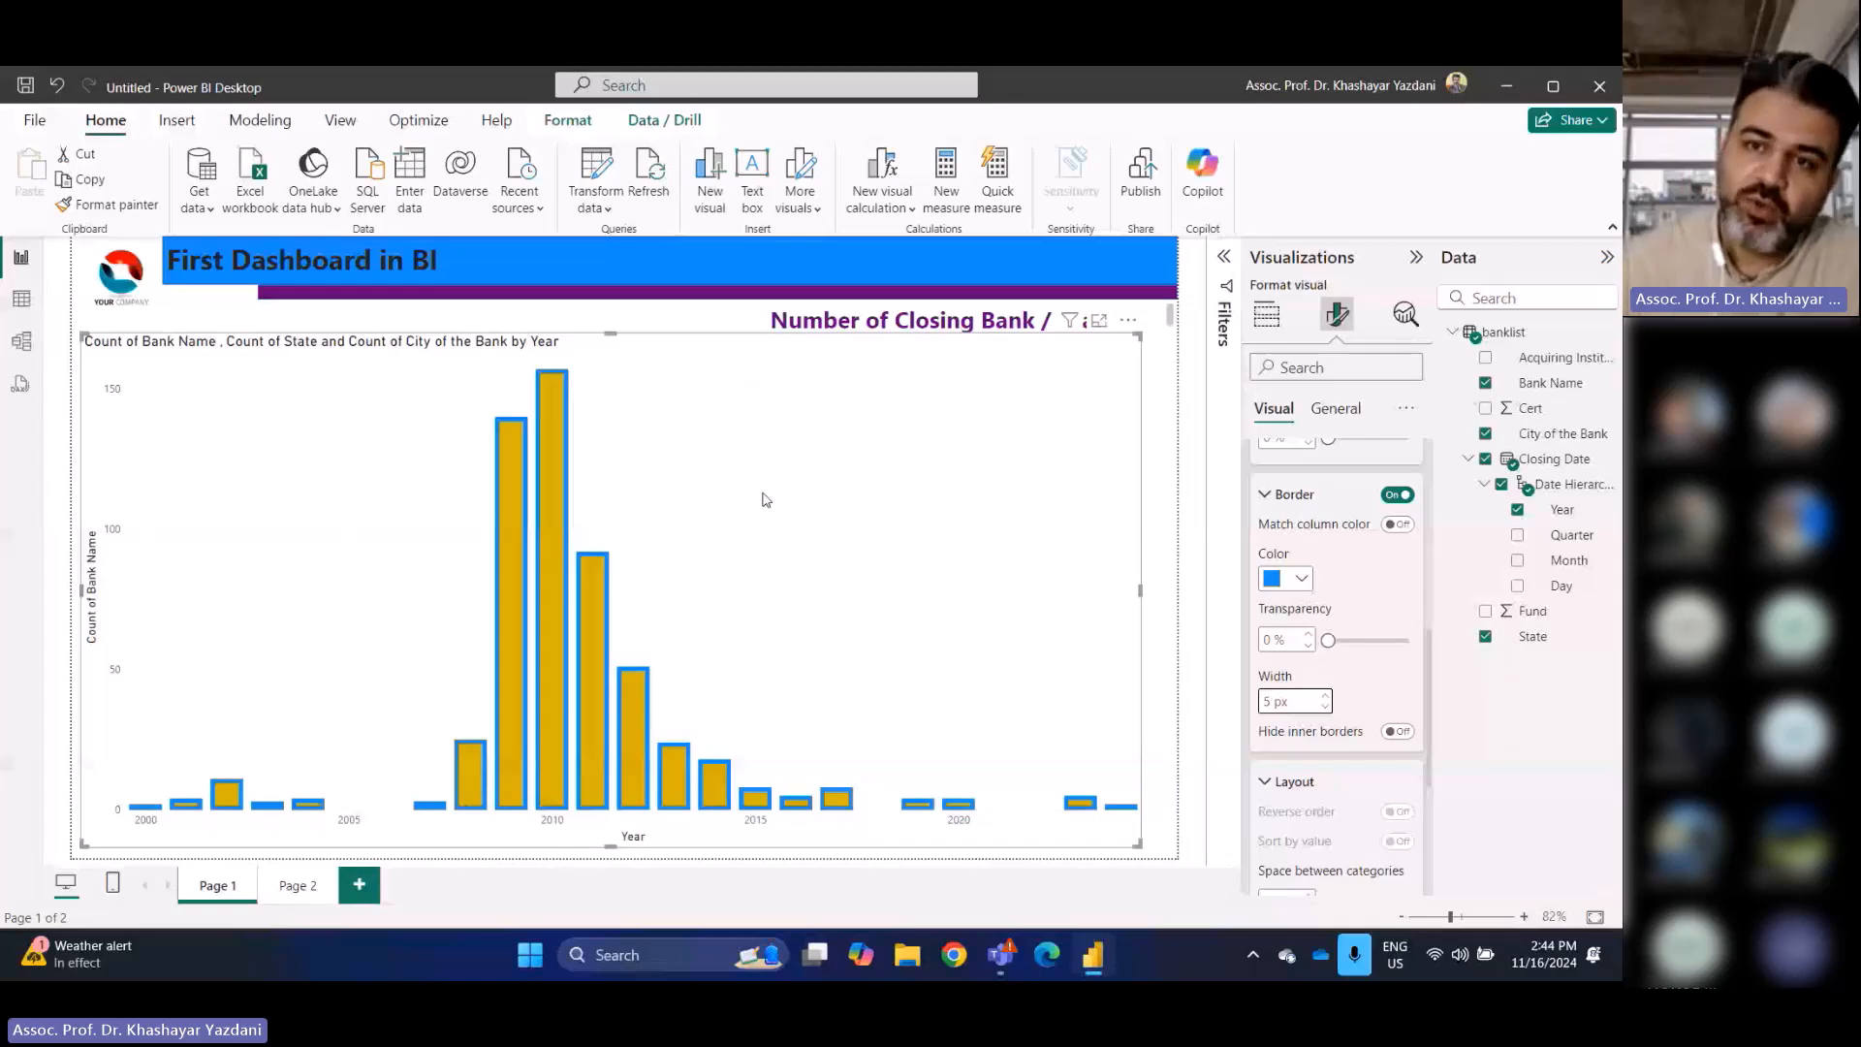
pyautogui.scroll(-3, 1376, 668)
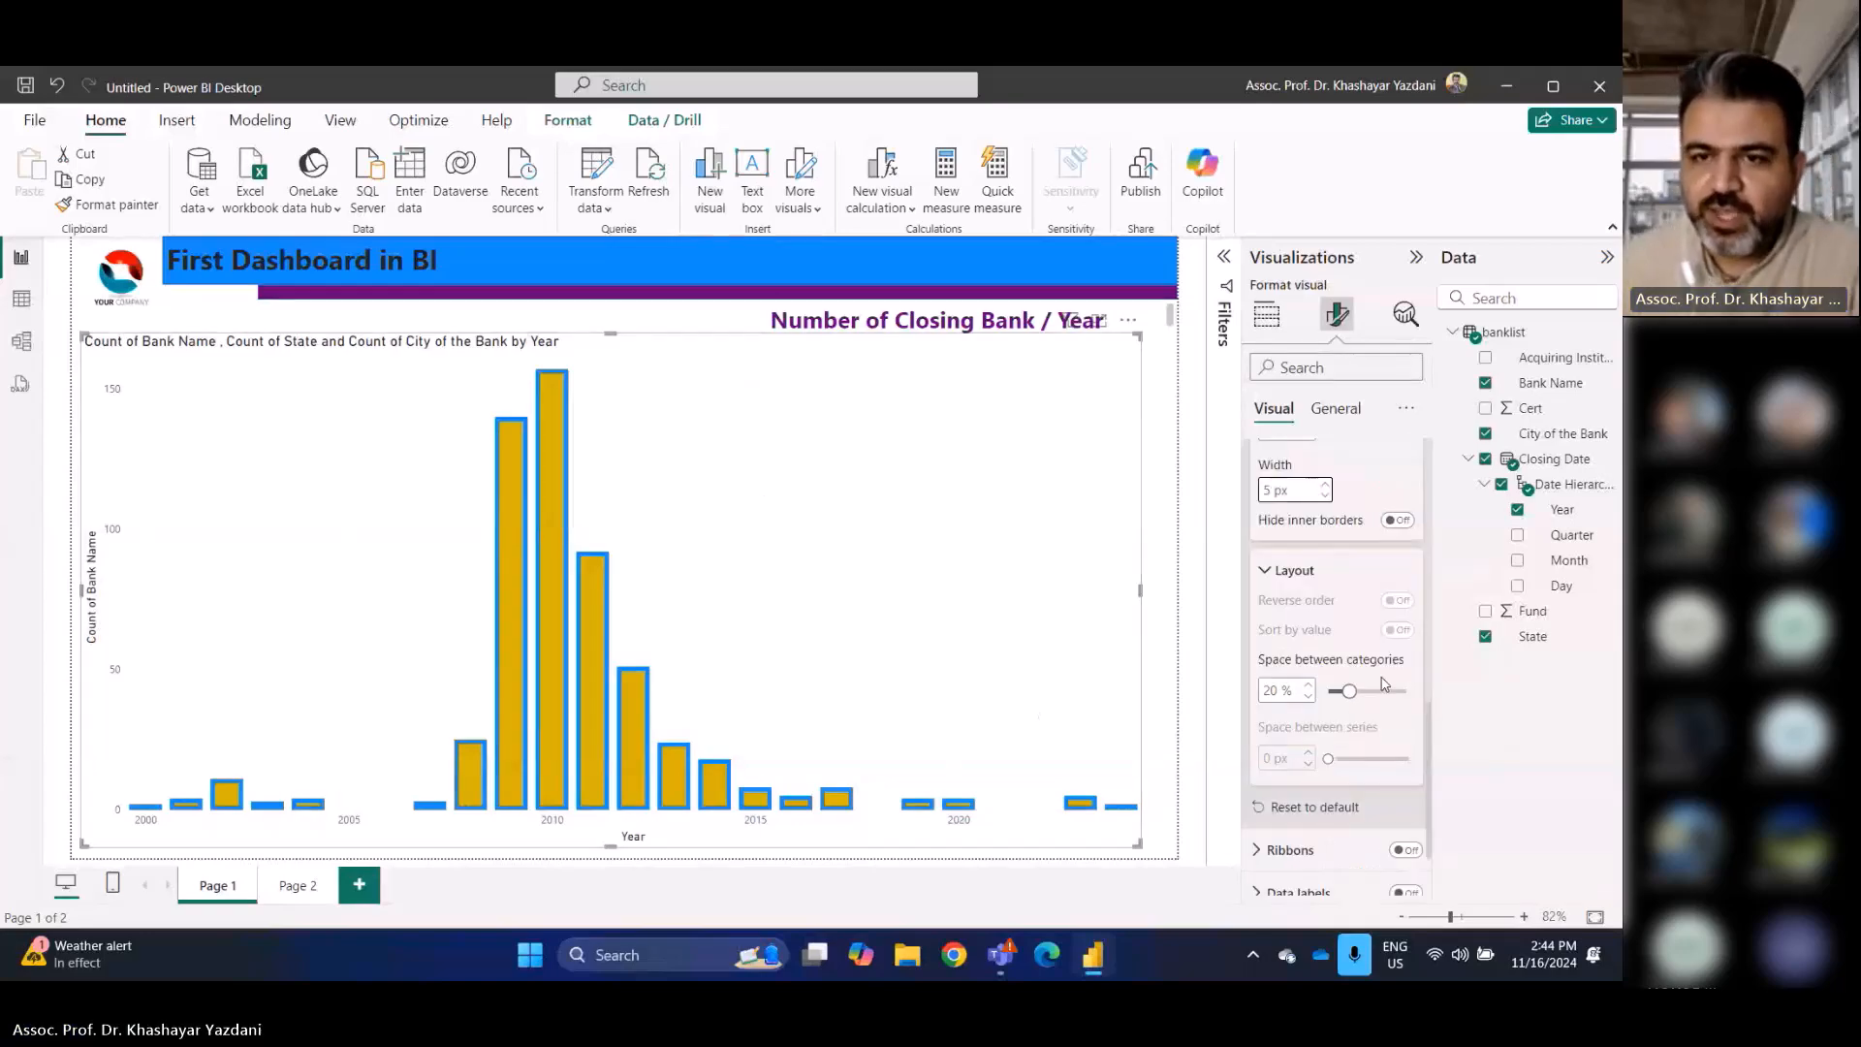
pyautogui.click(1266, 572)
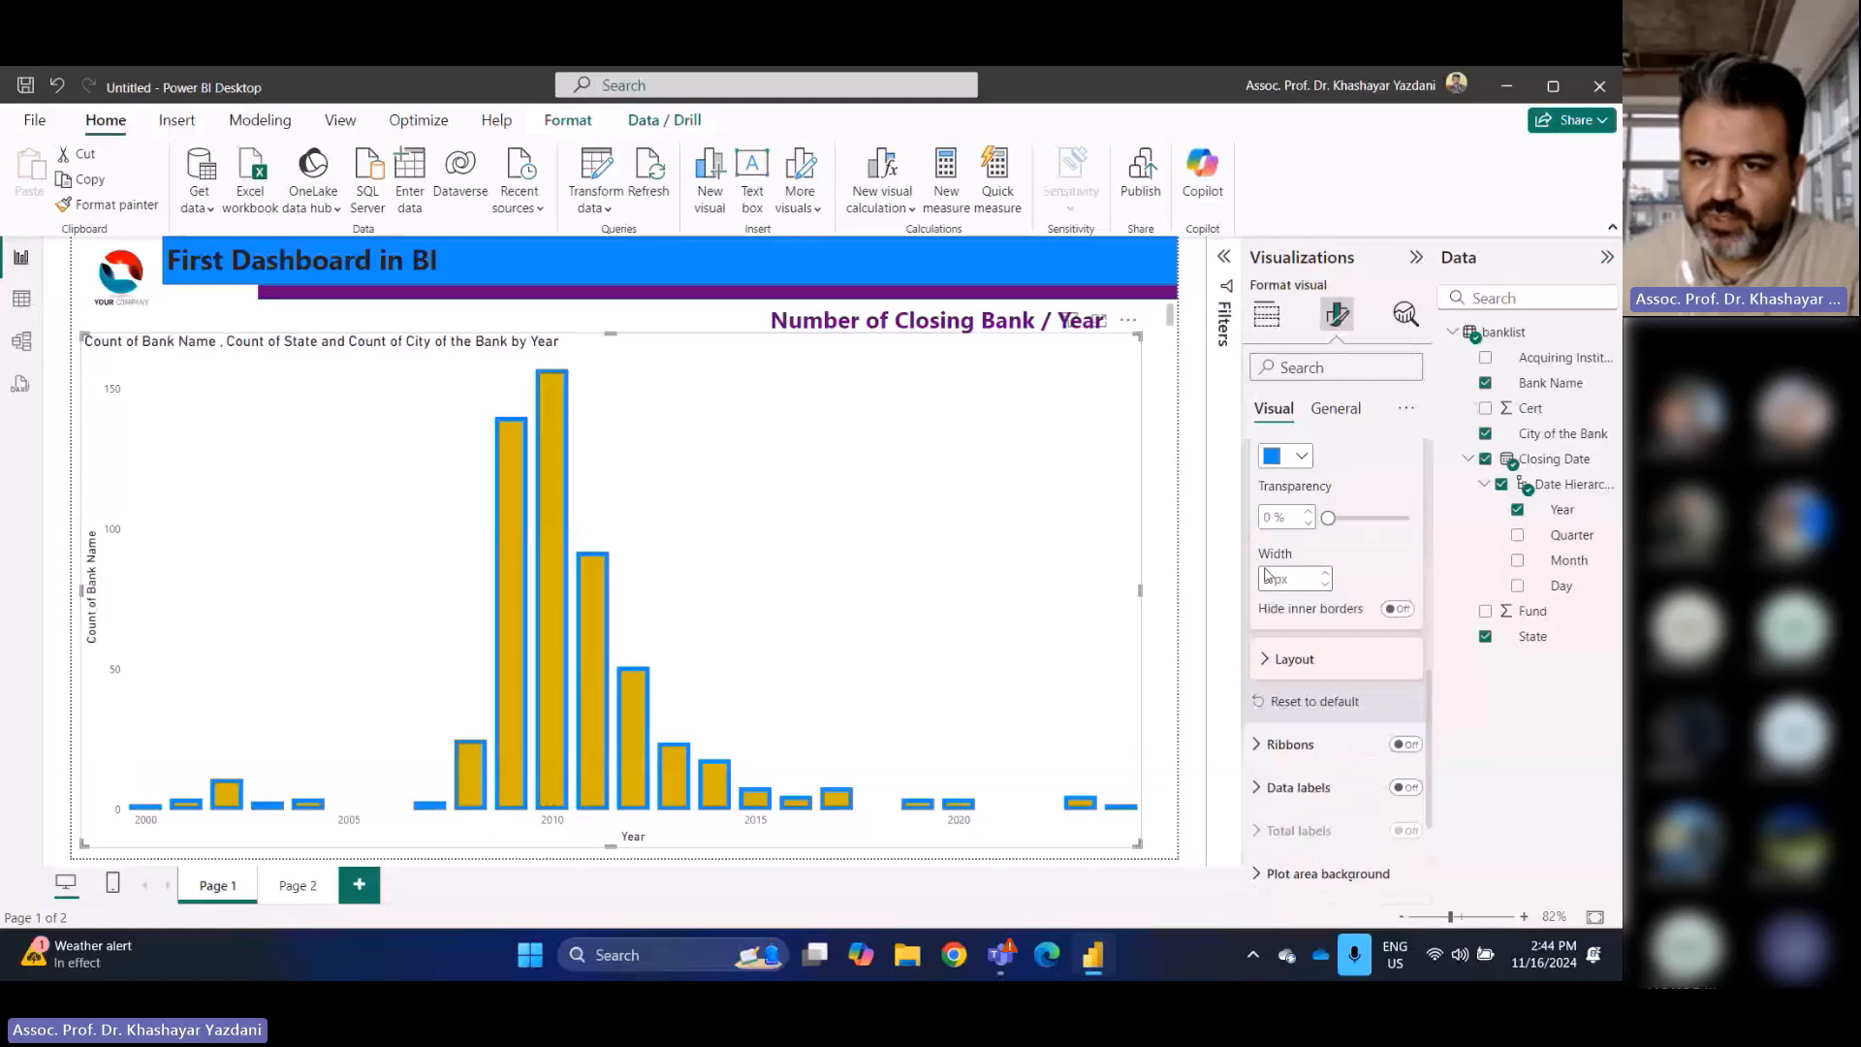
pyautogui.click(1266, 658)
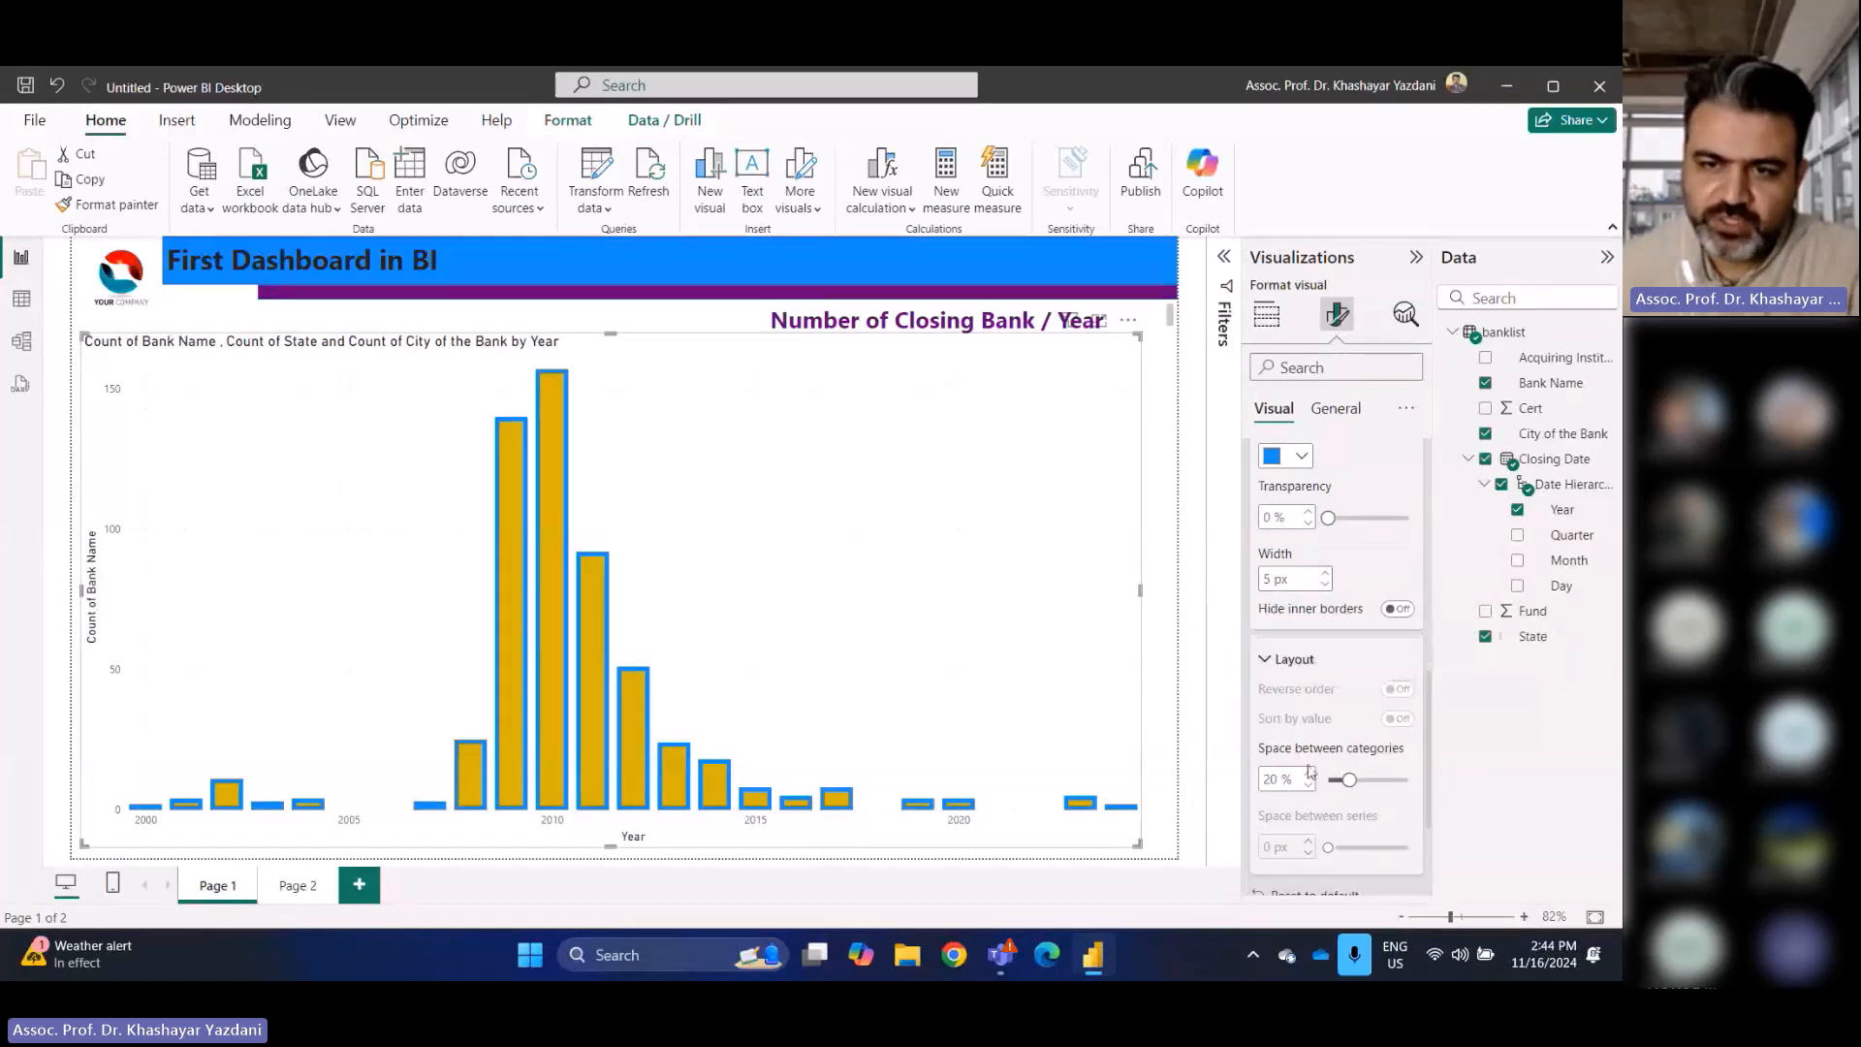
pyautogui.moveTo(1350, 780); pyautogui.dragTo(1365, 780)
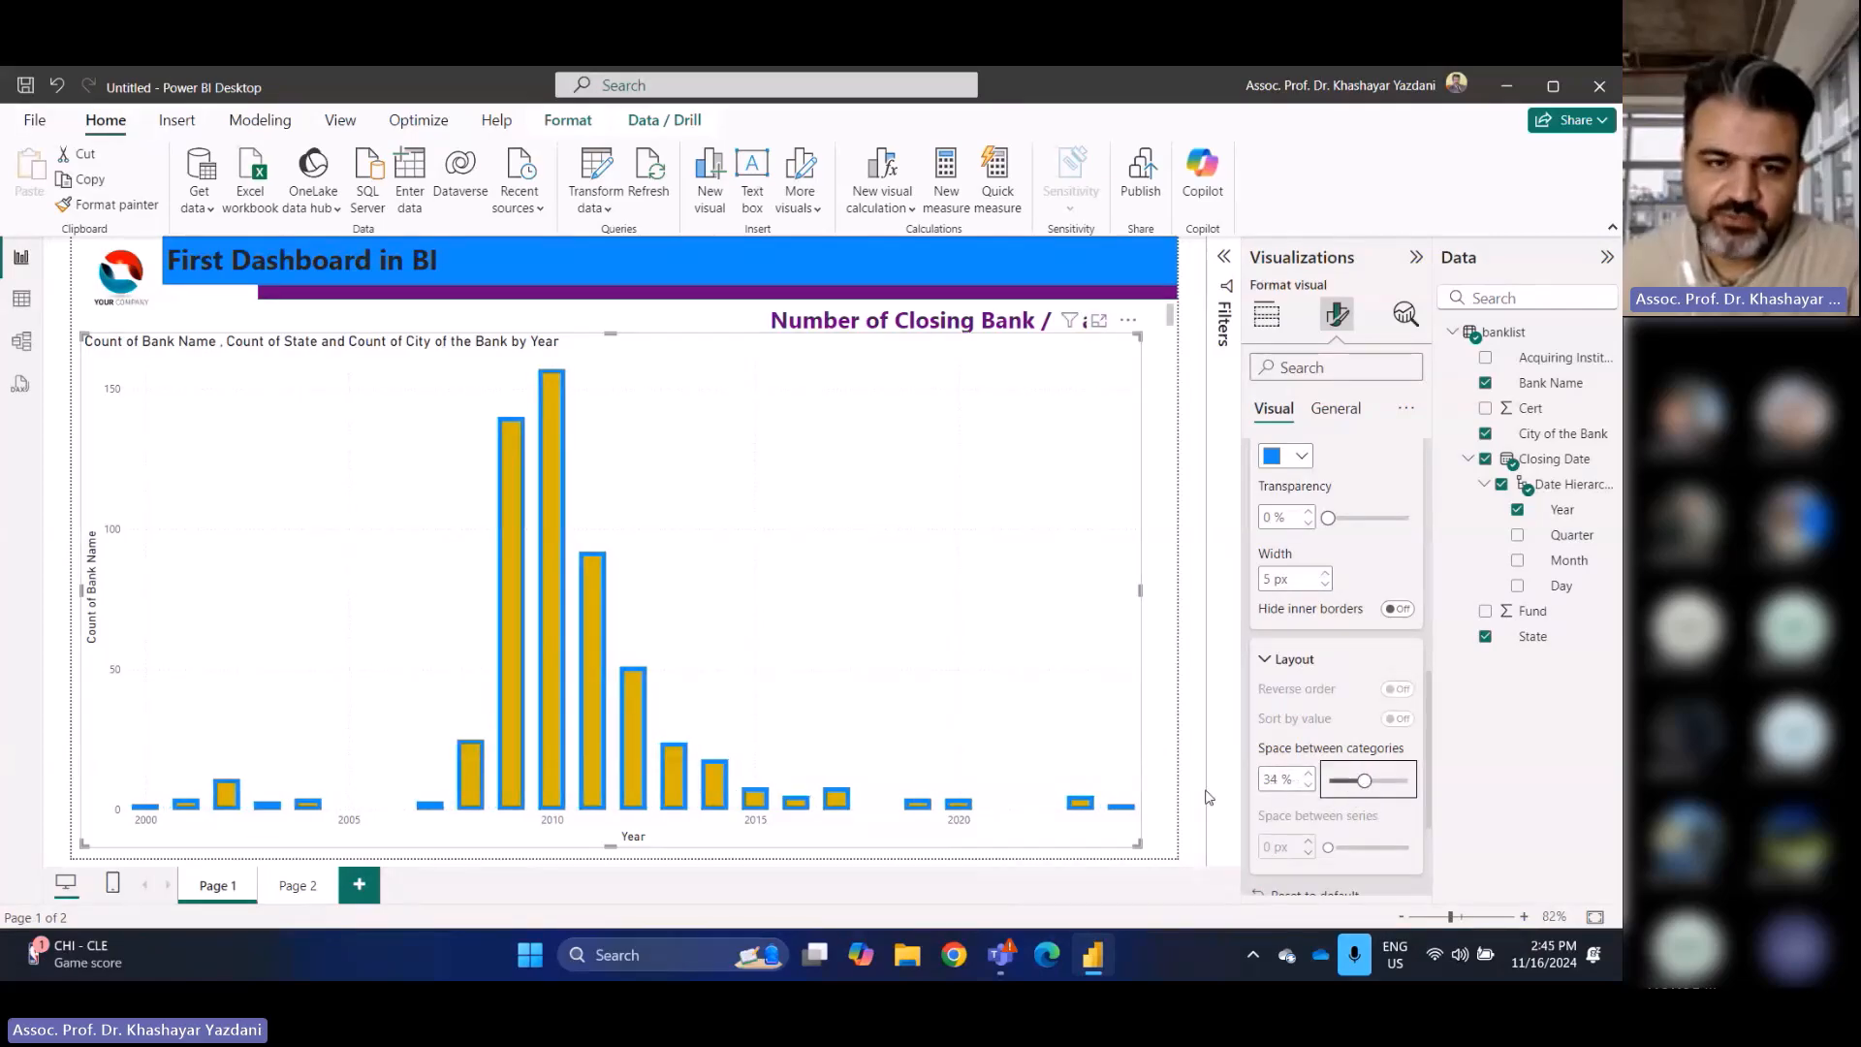
pyautogui.moveTo(1363, 782); pyautogui.dragTo(1350, 783)
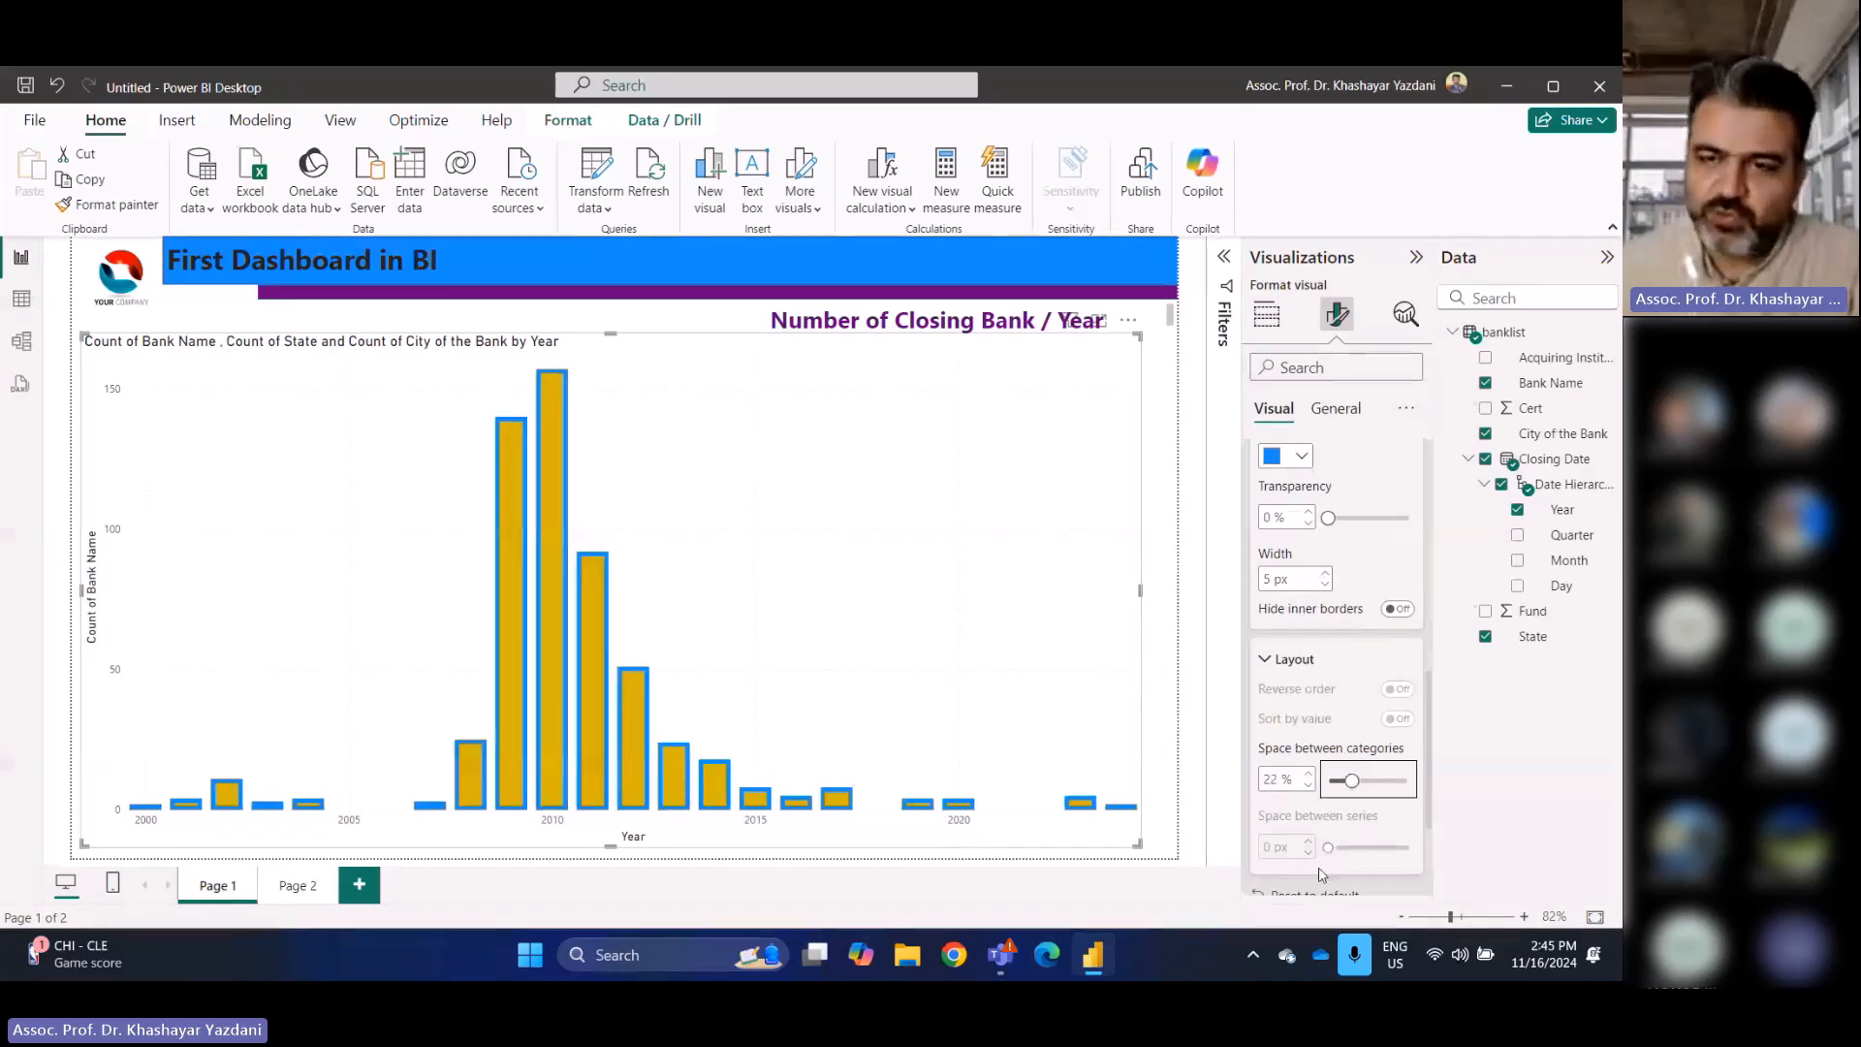
# Reset all column formatting of the bank closings chart to default
pyautogui.scroll(-2, 1318, 876)
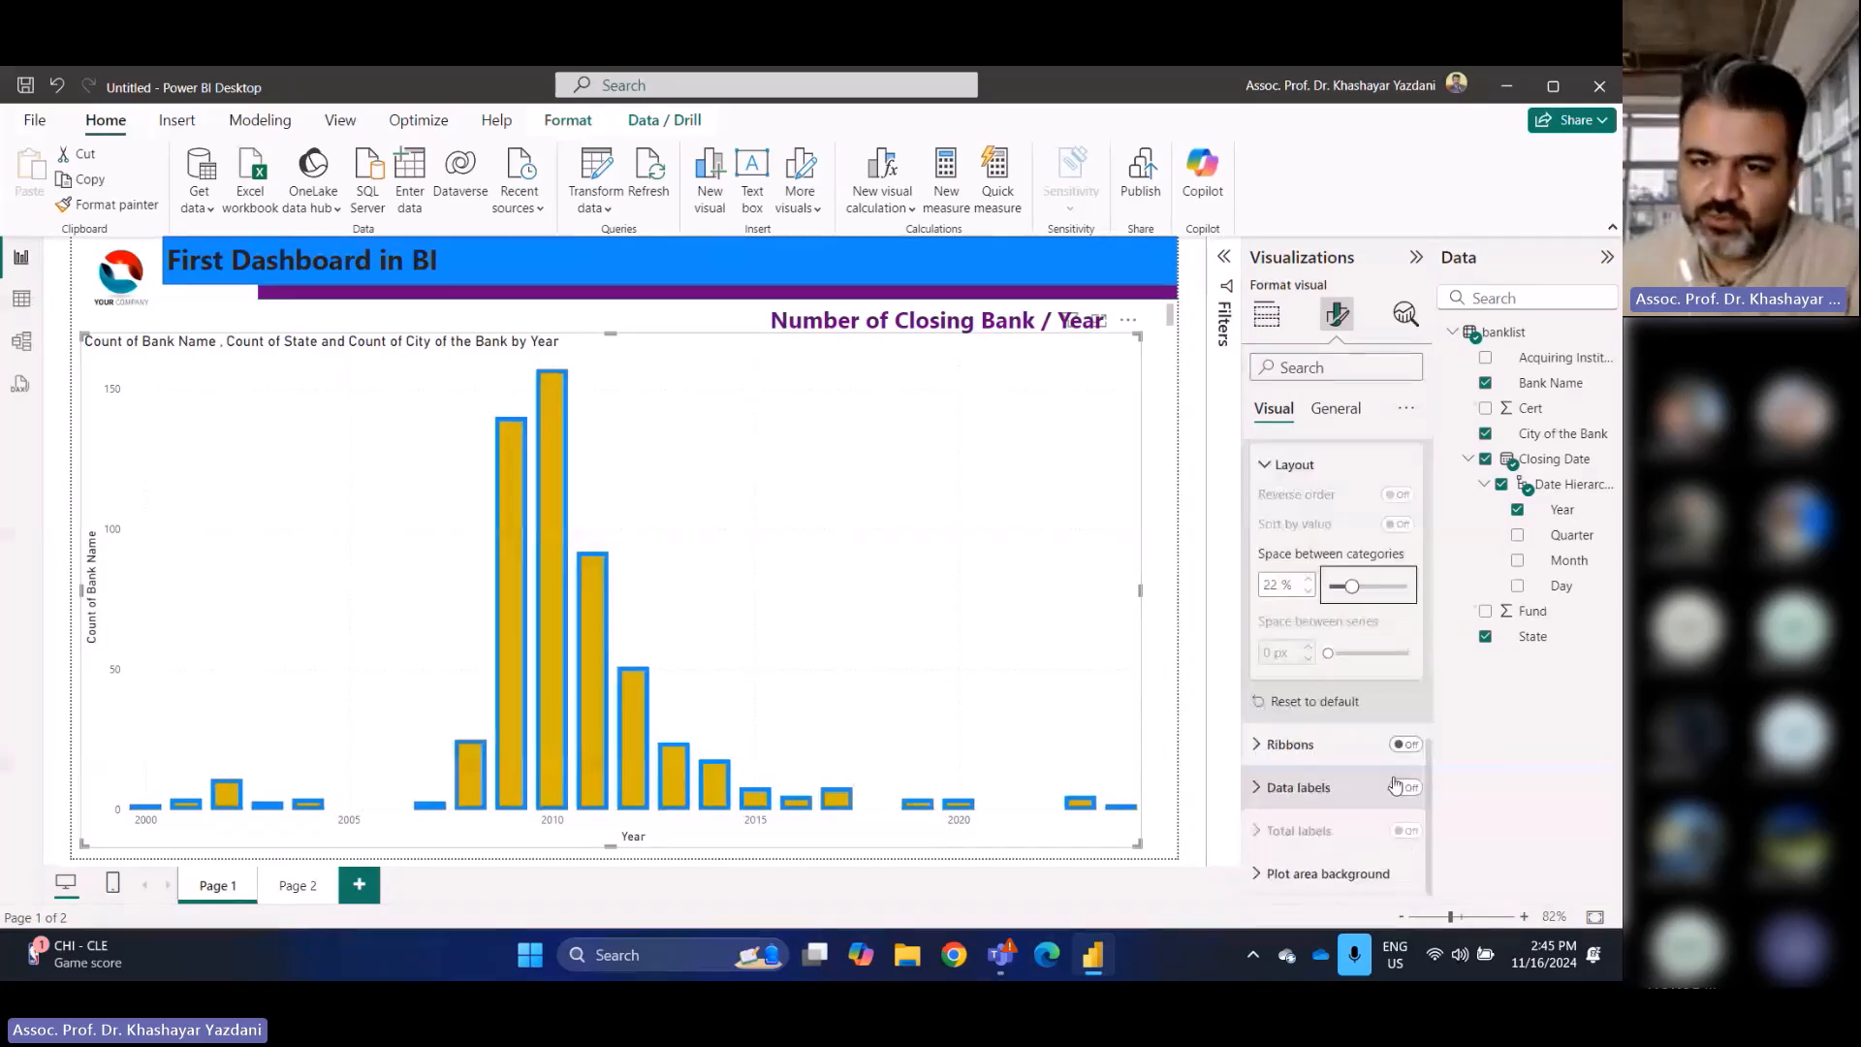
pyautogui.click(1342, 710)
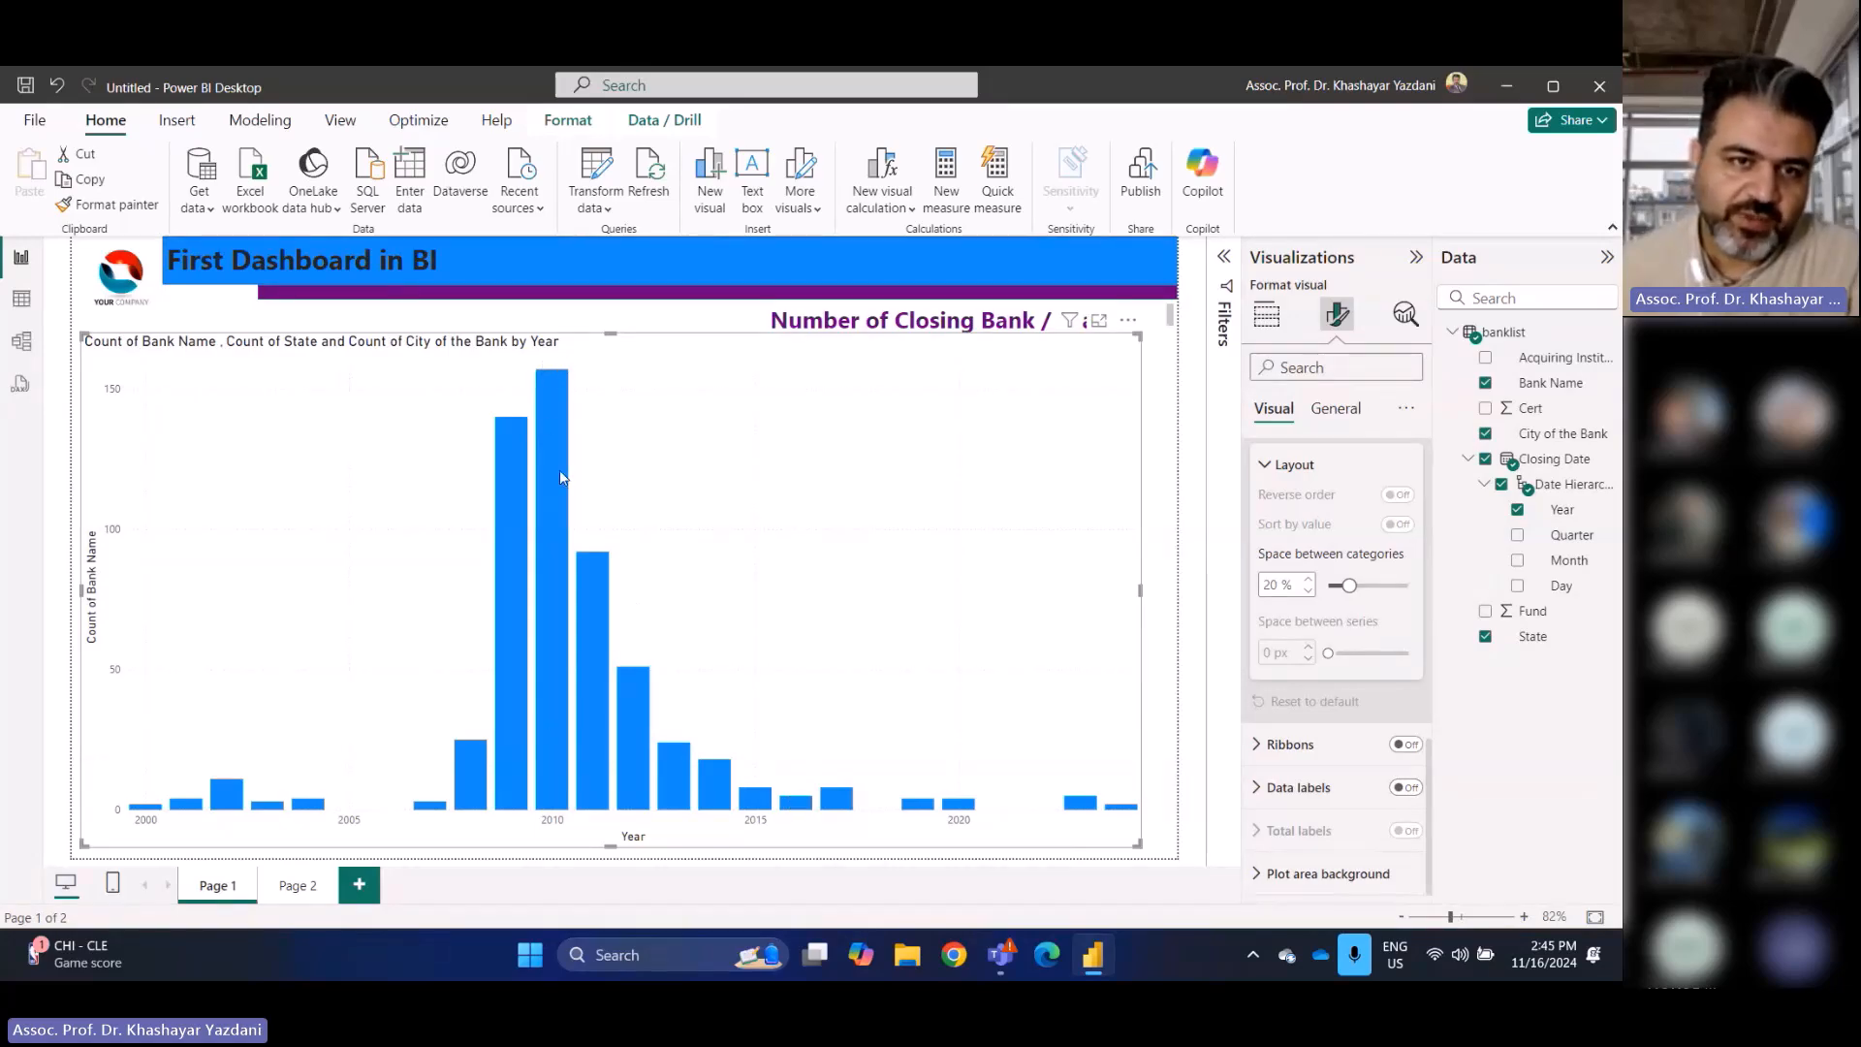
pyautogui.moveTo(560, 476)
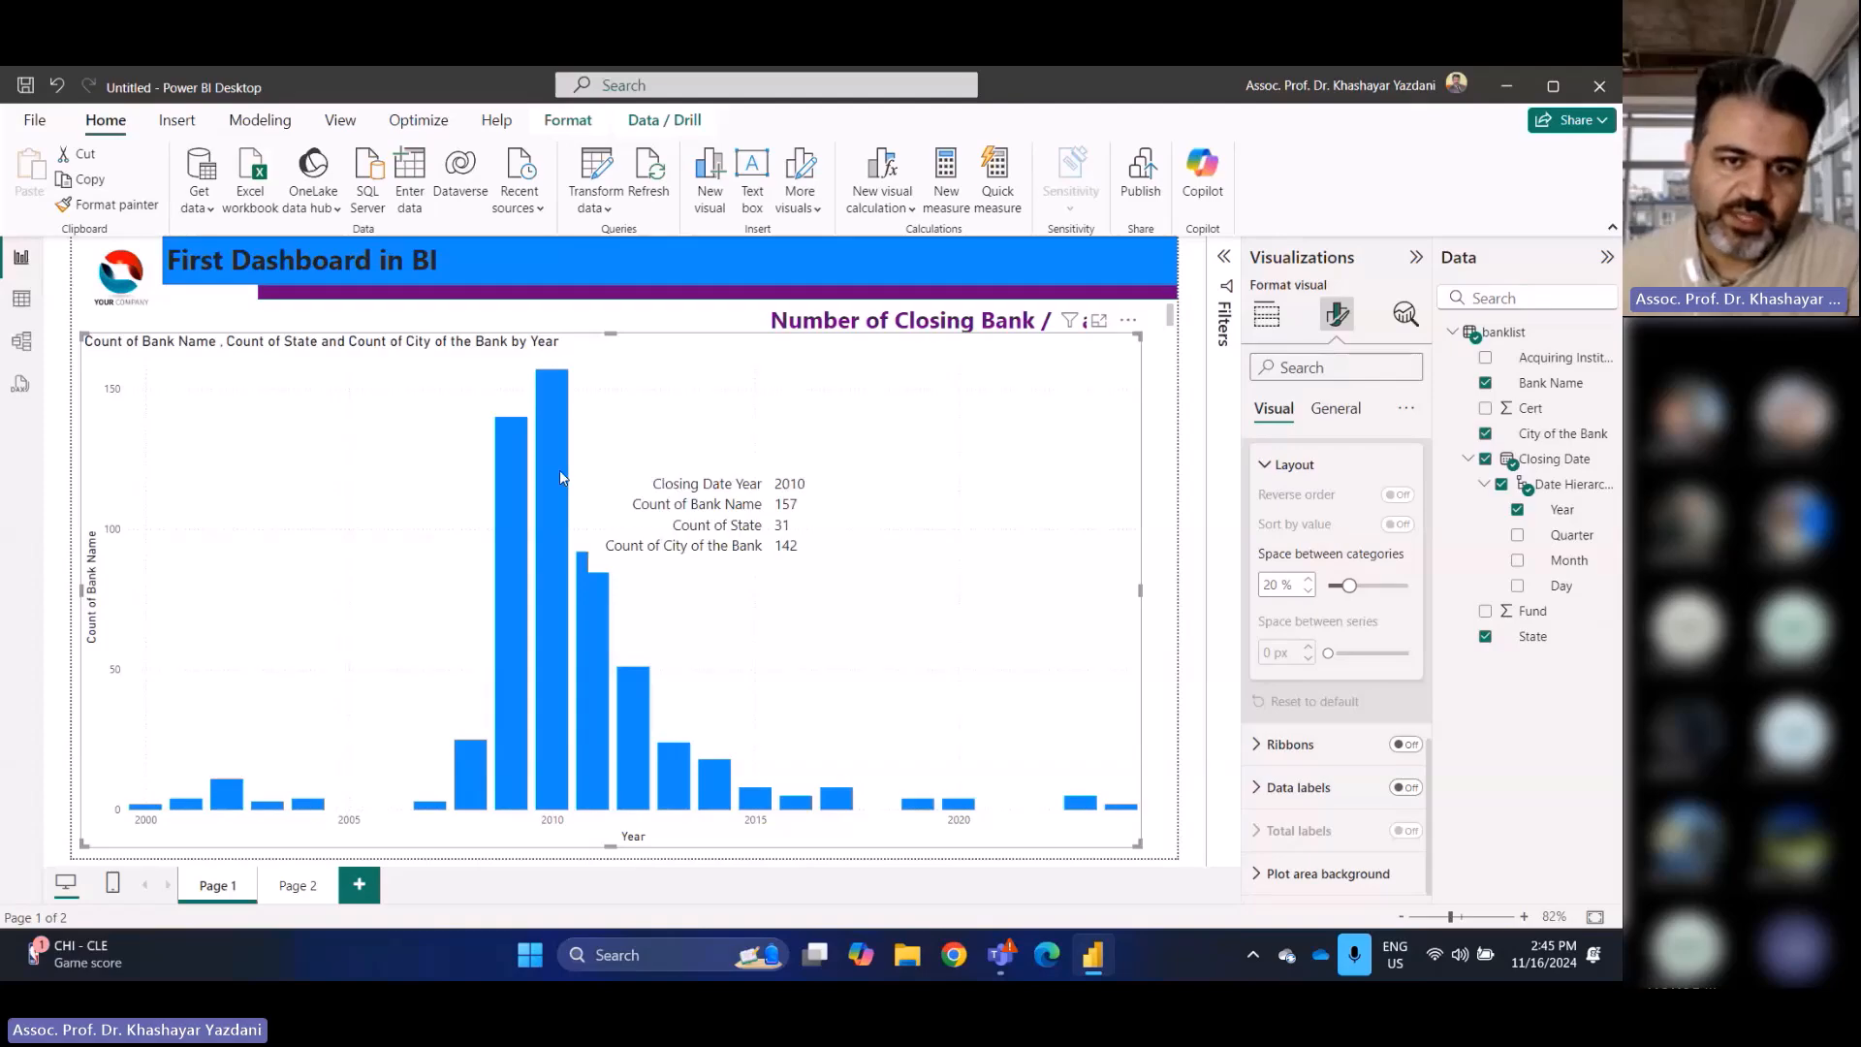
# Turn on data labels for the columns, leaving the label settings applied to all series
pyautogui.click(1258, 788)
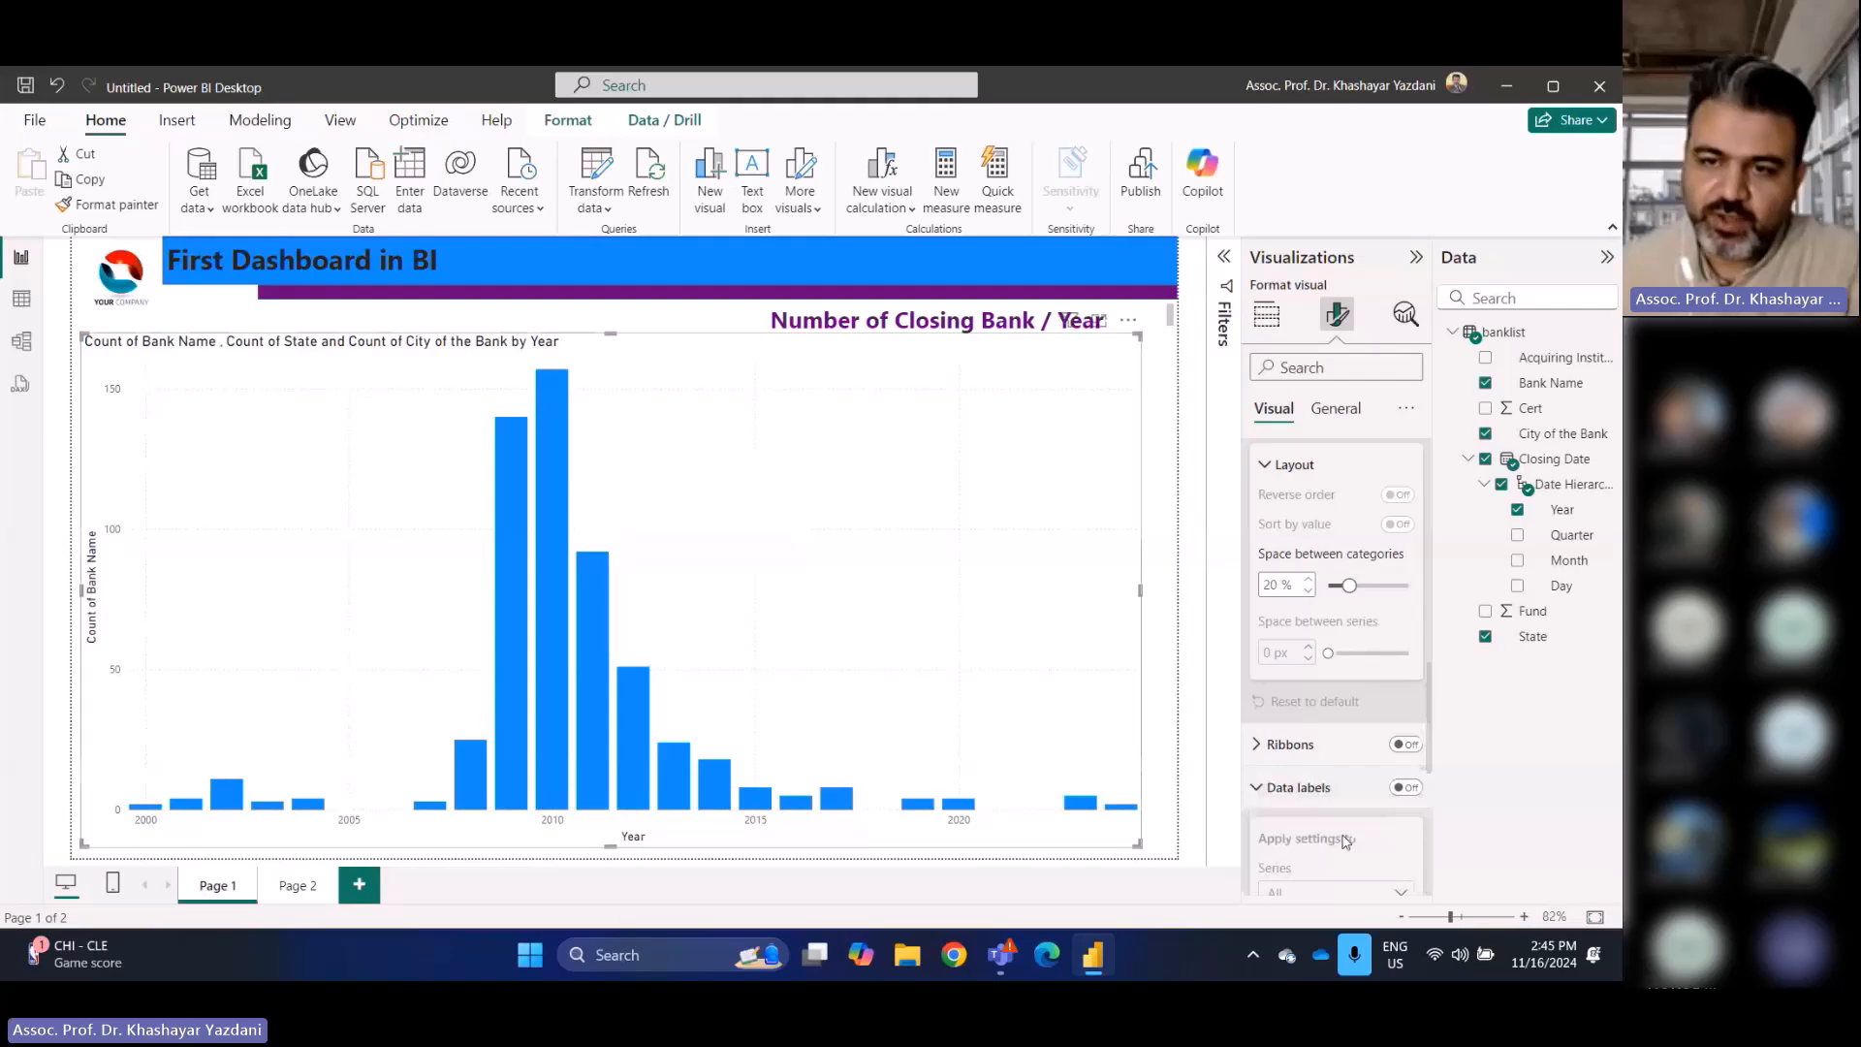
pyautogui.click(1404, 787)
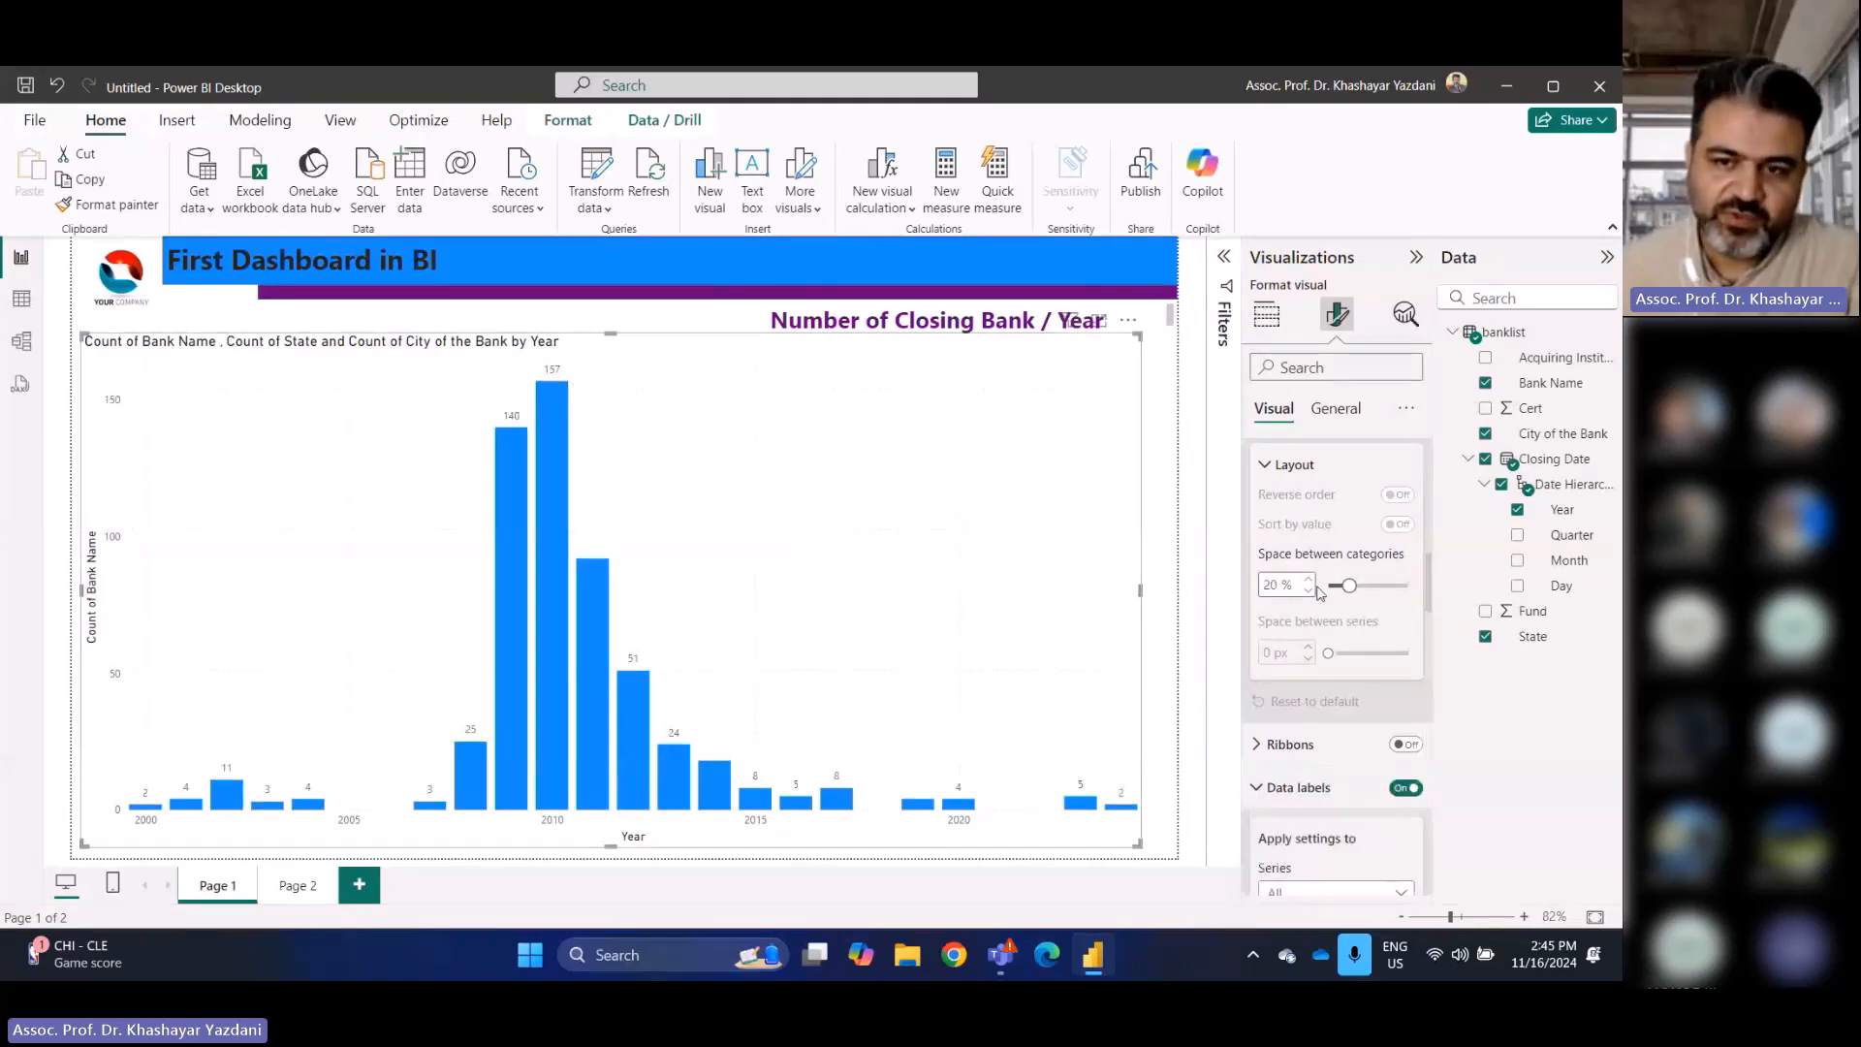
pyautogui.scroll(-3, 1357, 630)
pyautogui.click(1379, 683)
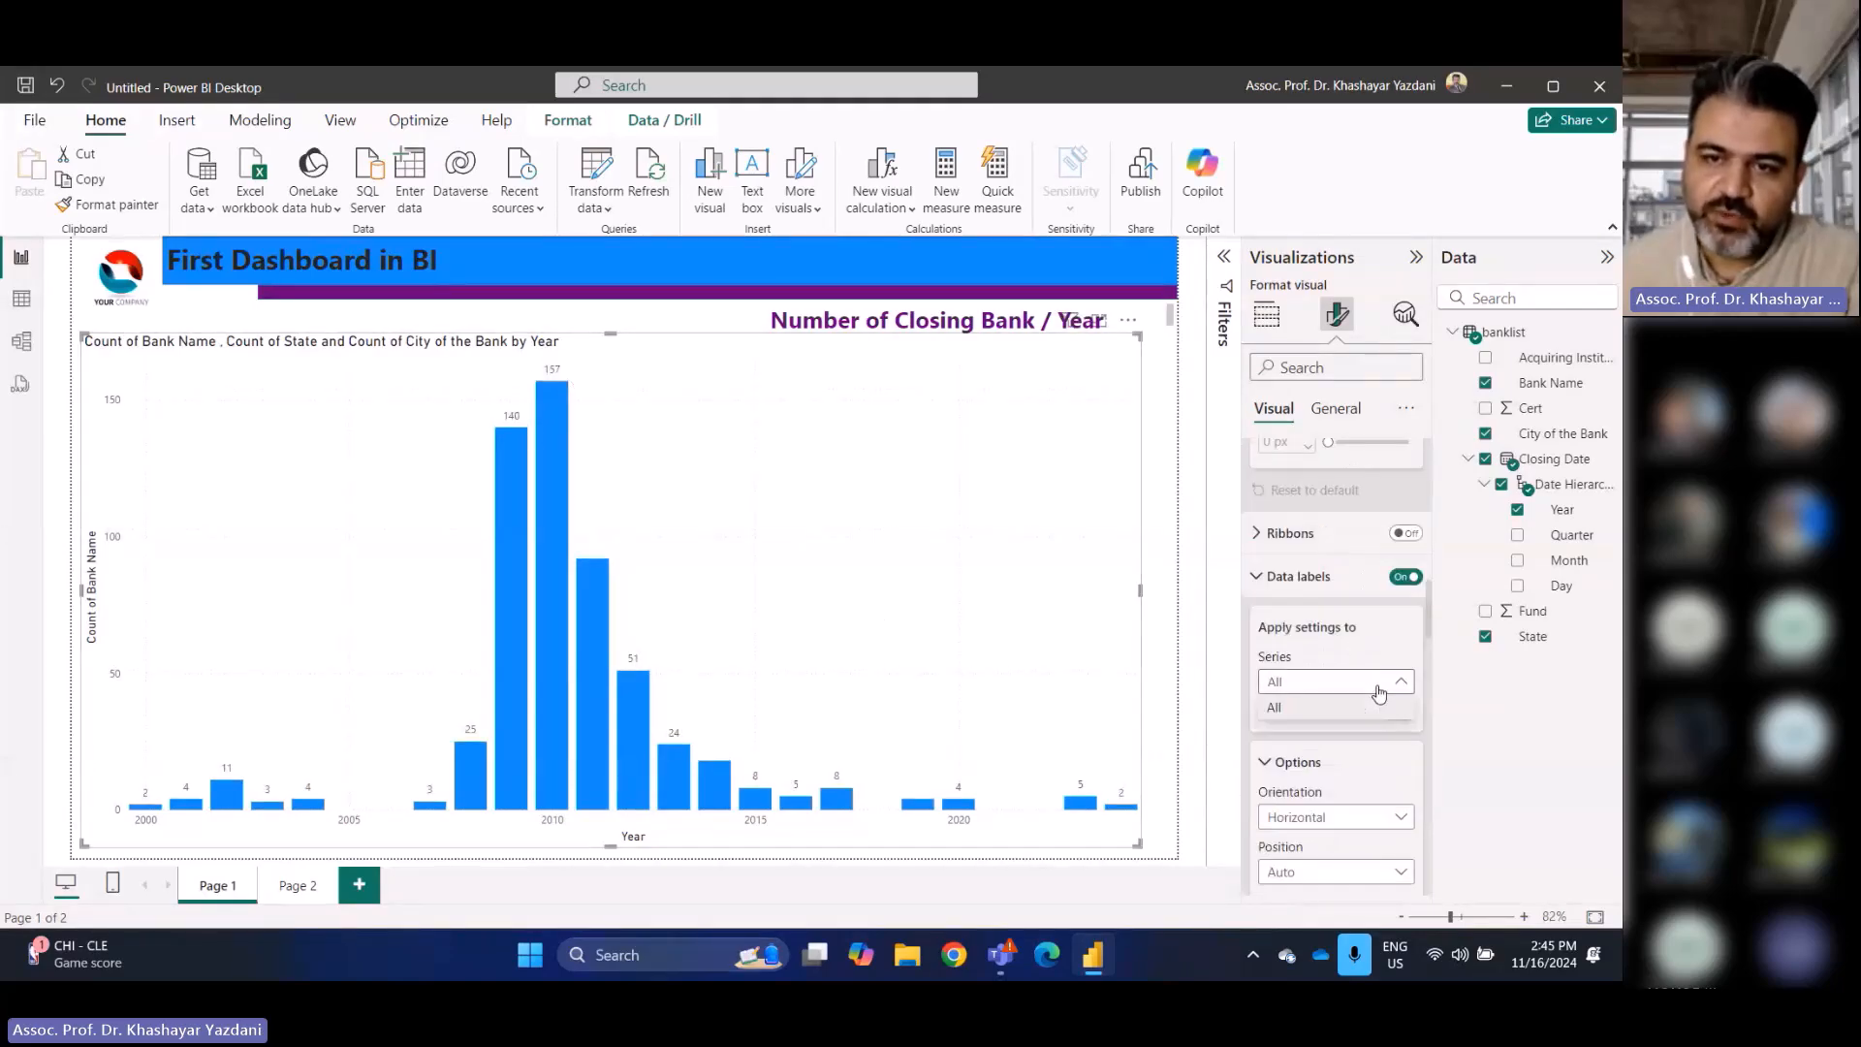
pyautogui.click(1379, 691)
# Try the Vertical orientation for the data labels and return them to Horizontal
pyautogui.scroll(-5, 1386, 698)
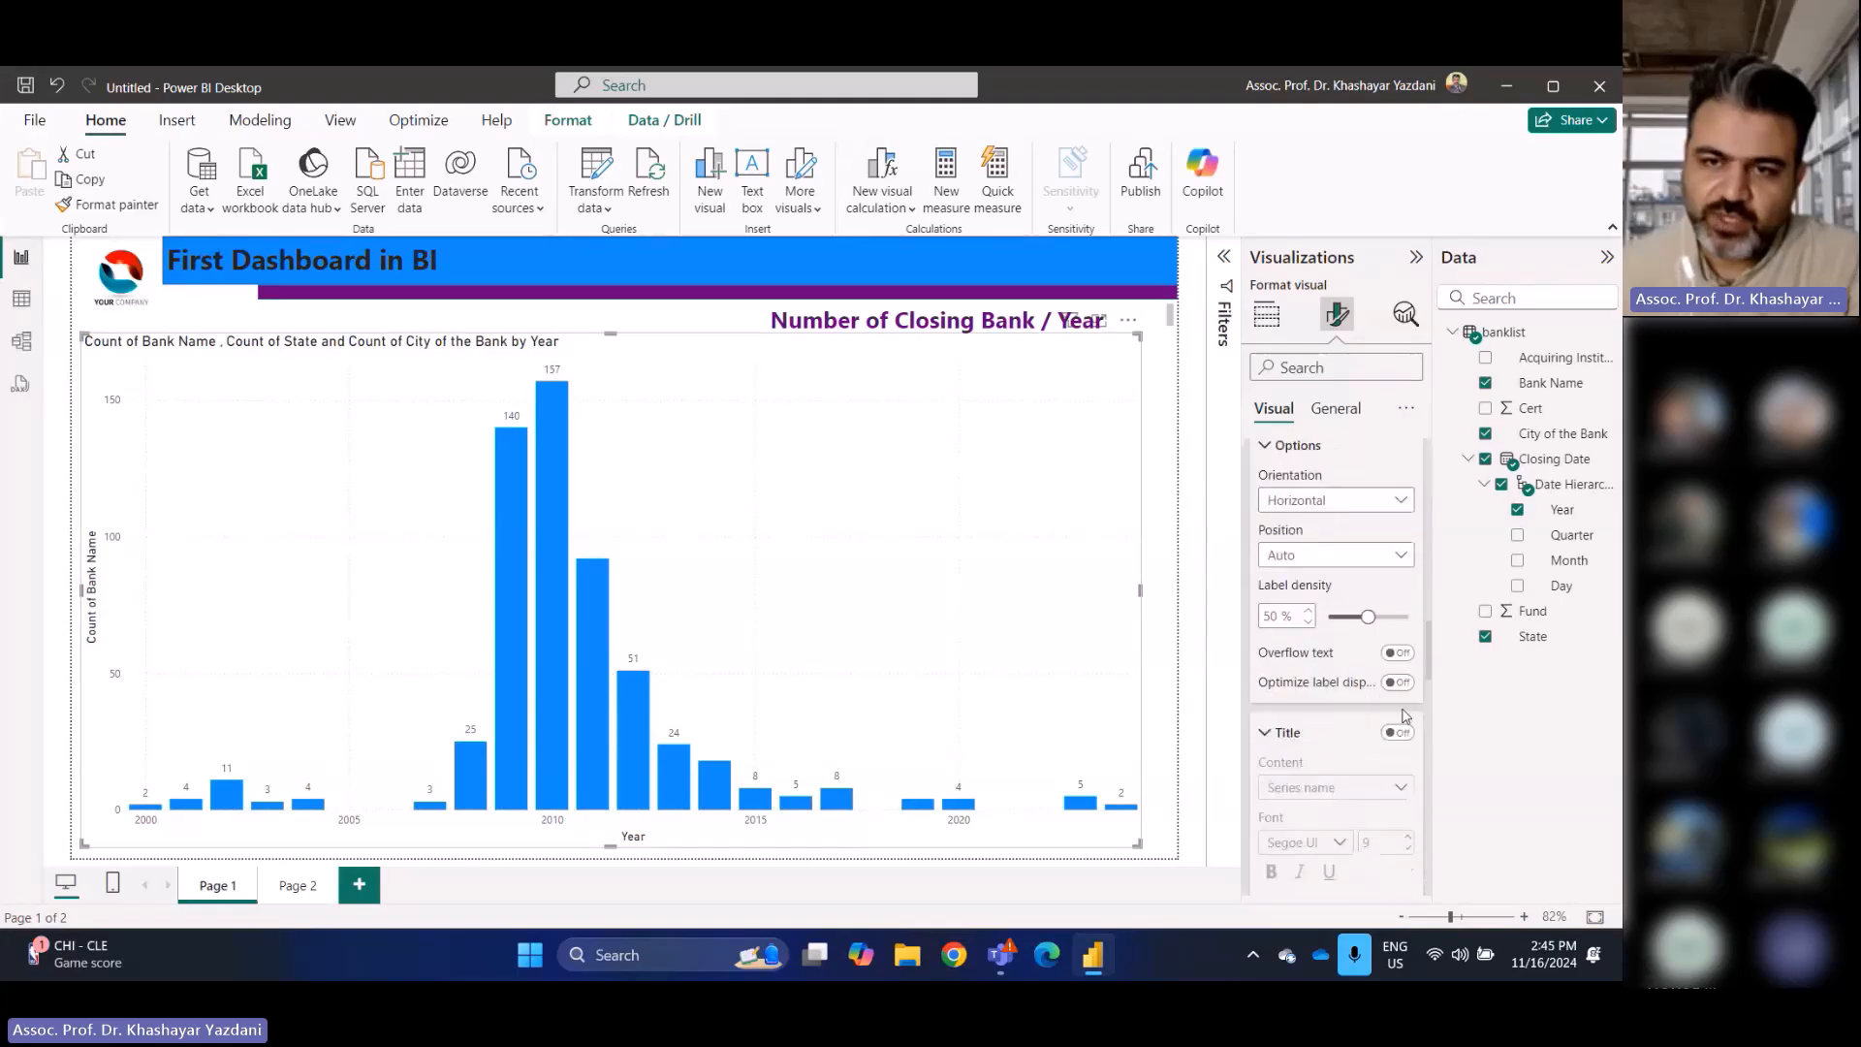
pyautogui.click(1339, 501)
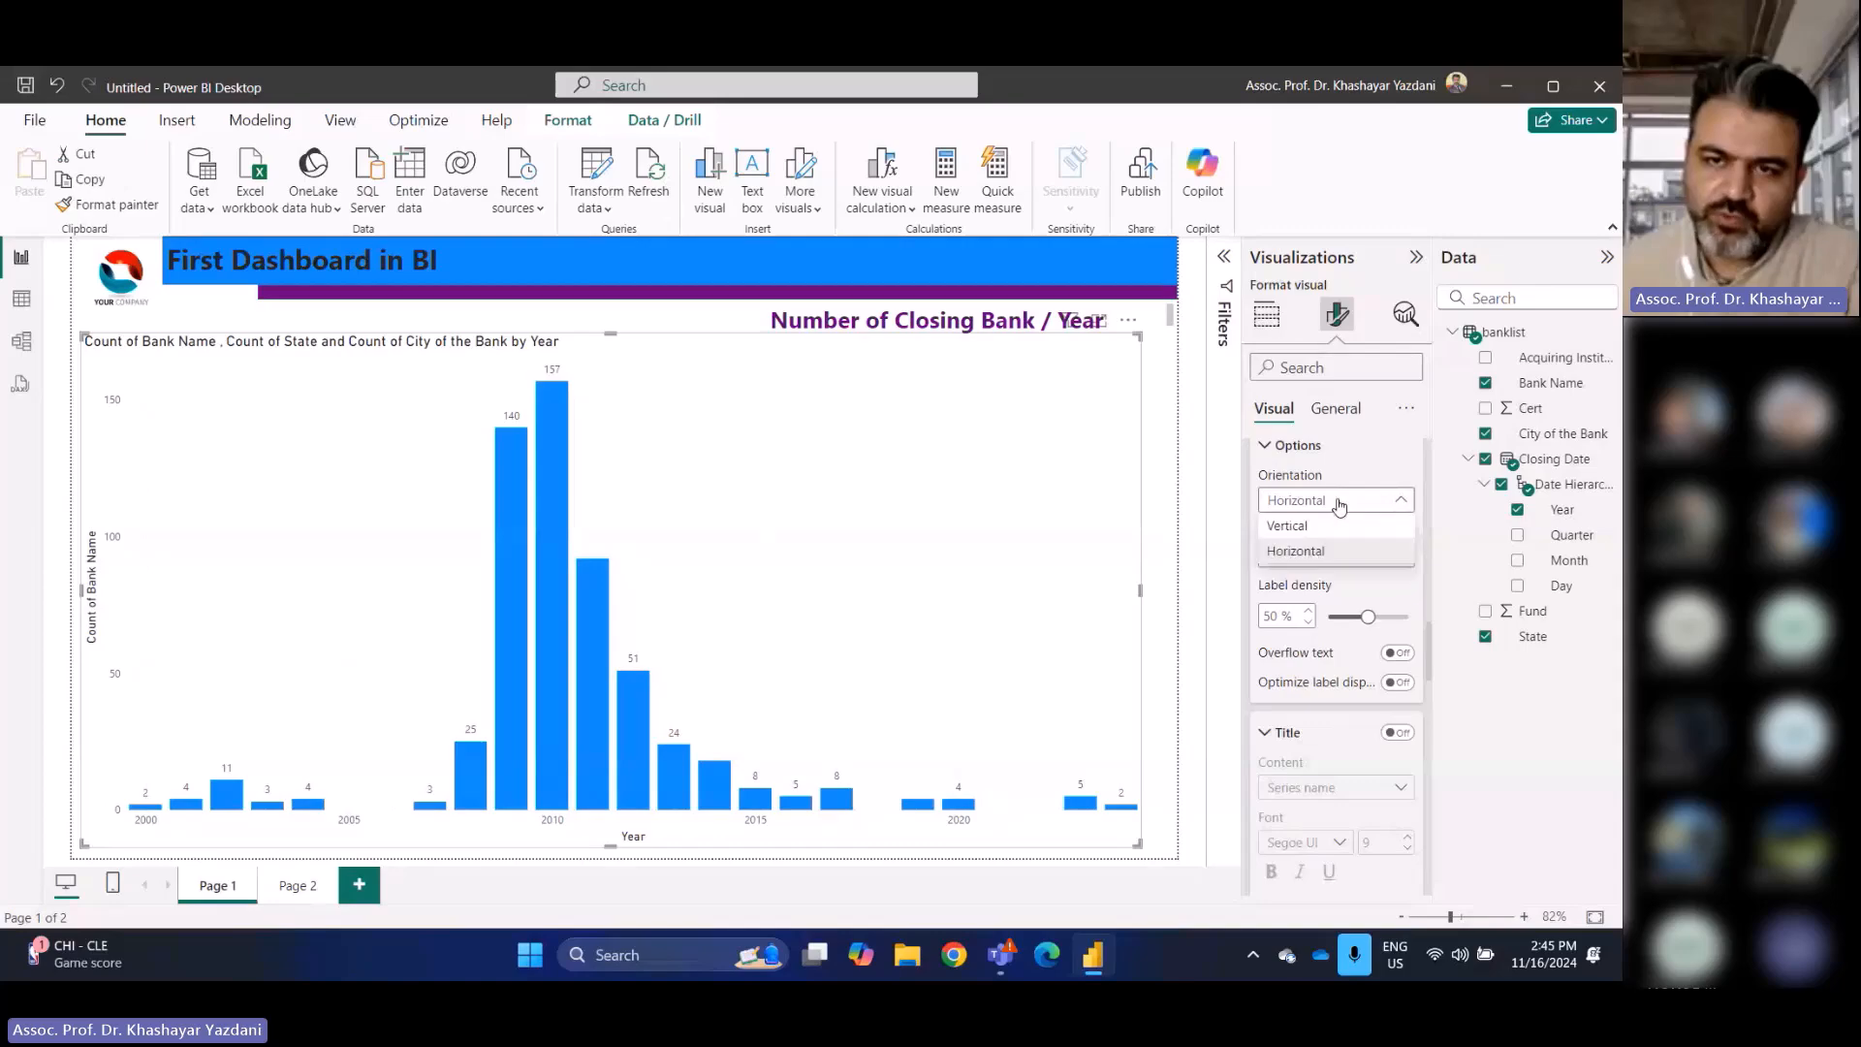
pyautogui.click(1322, 529)
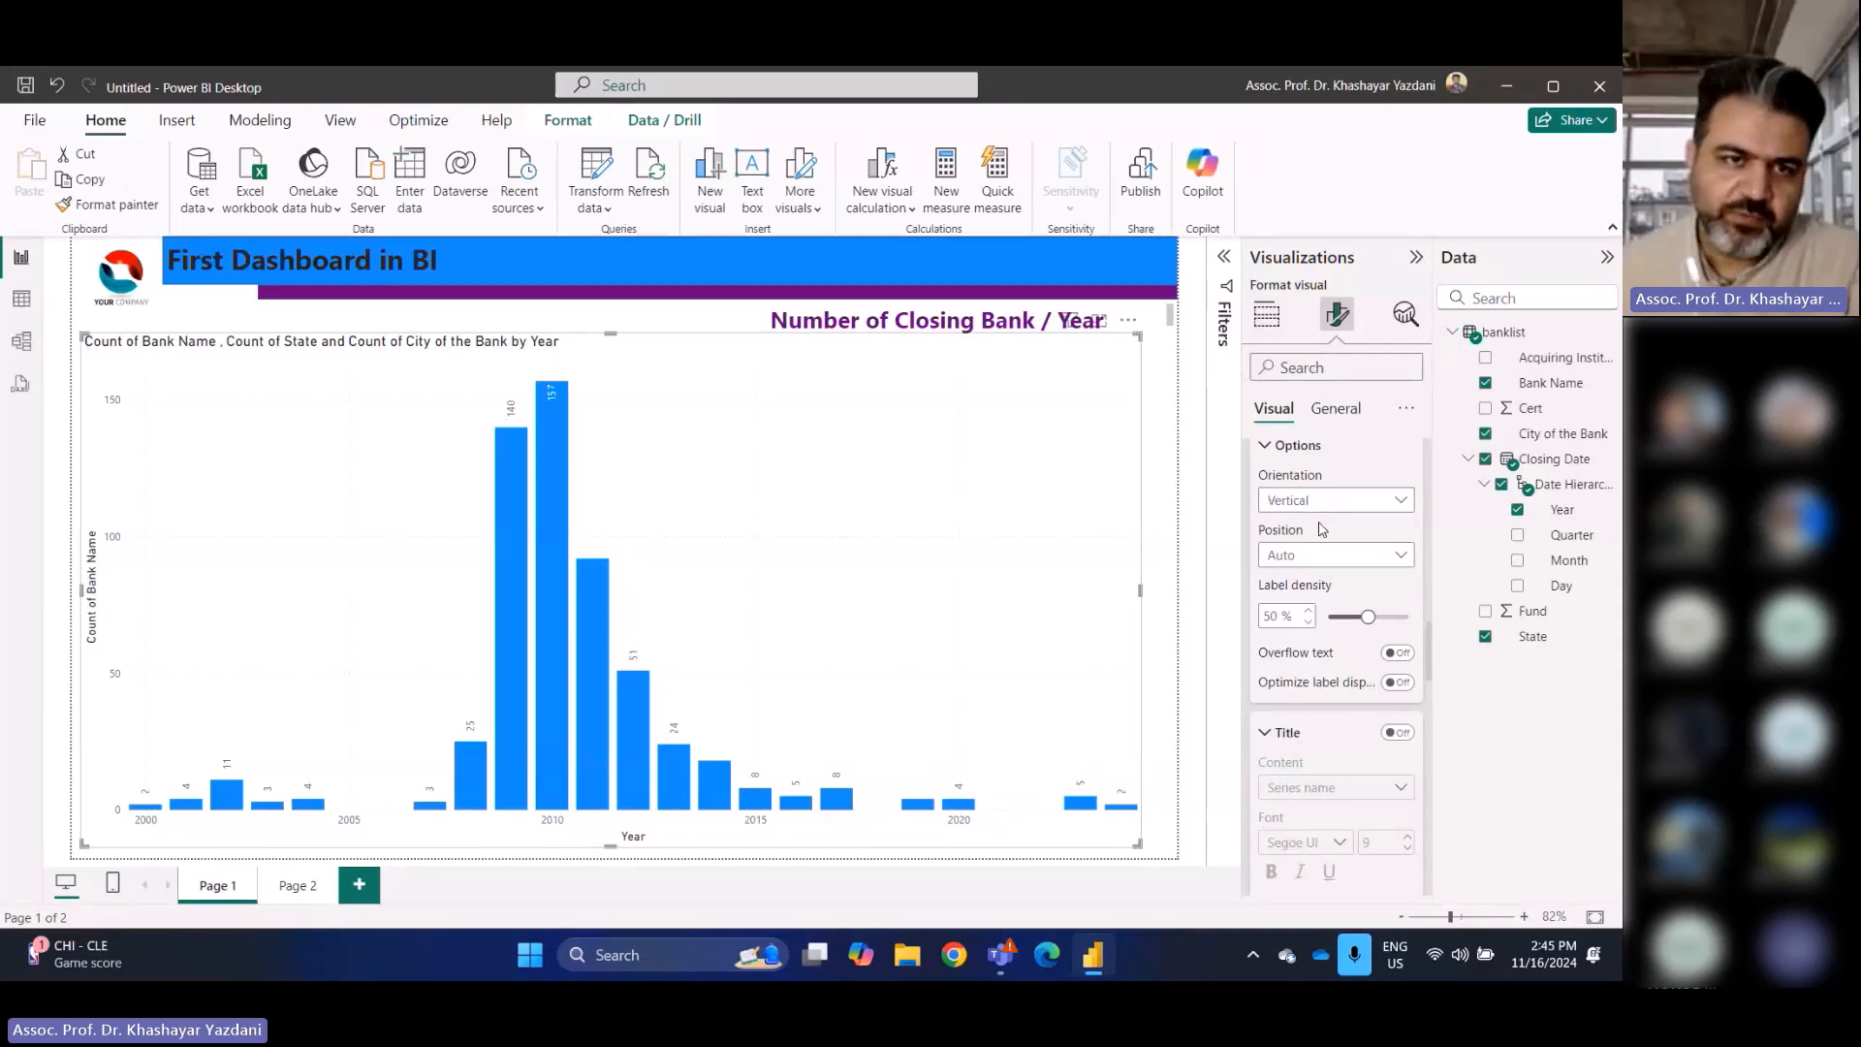
pyautogui.click(1333, 501)
pyautogui.click(1317, 549)
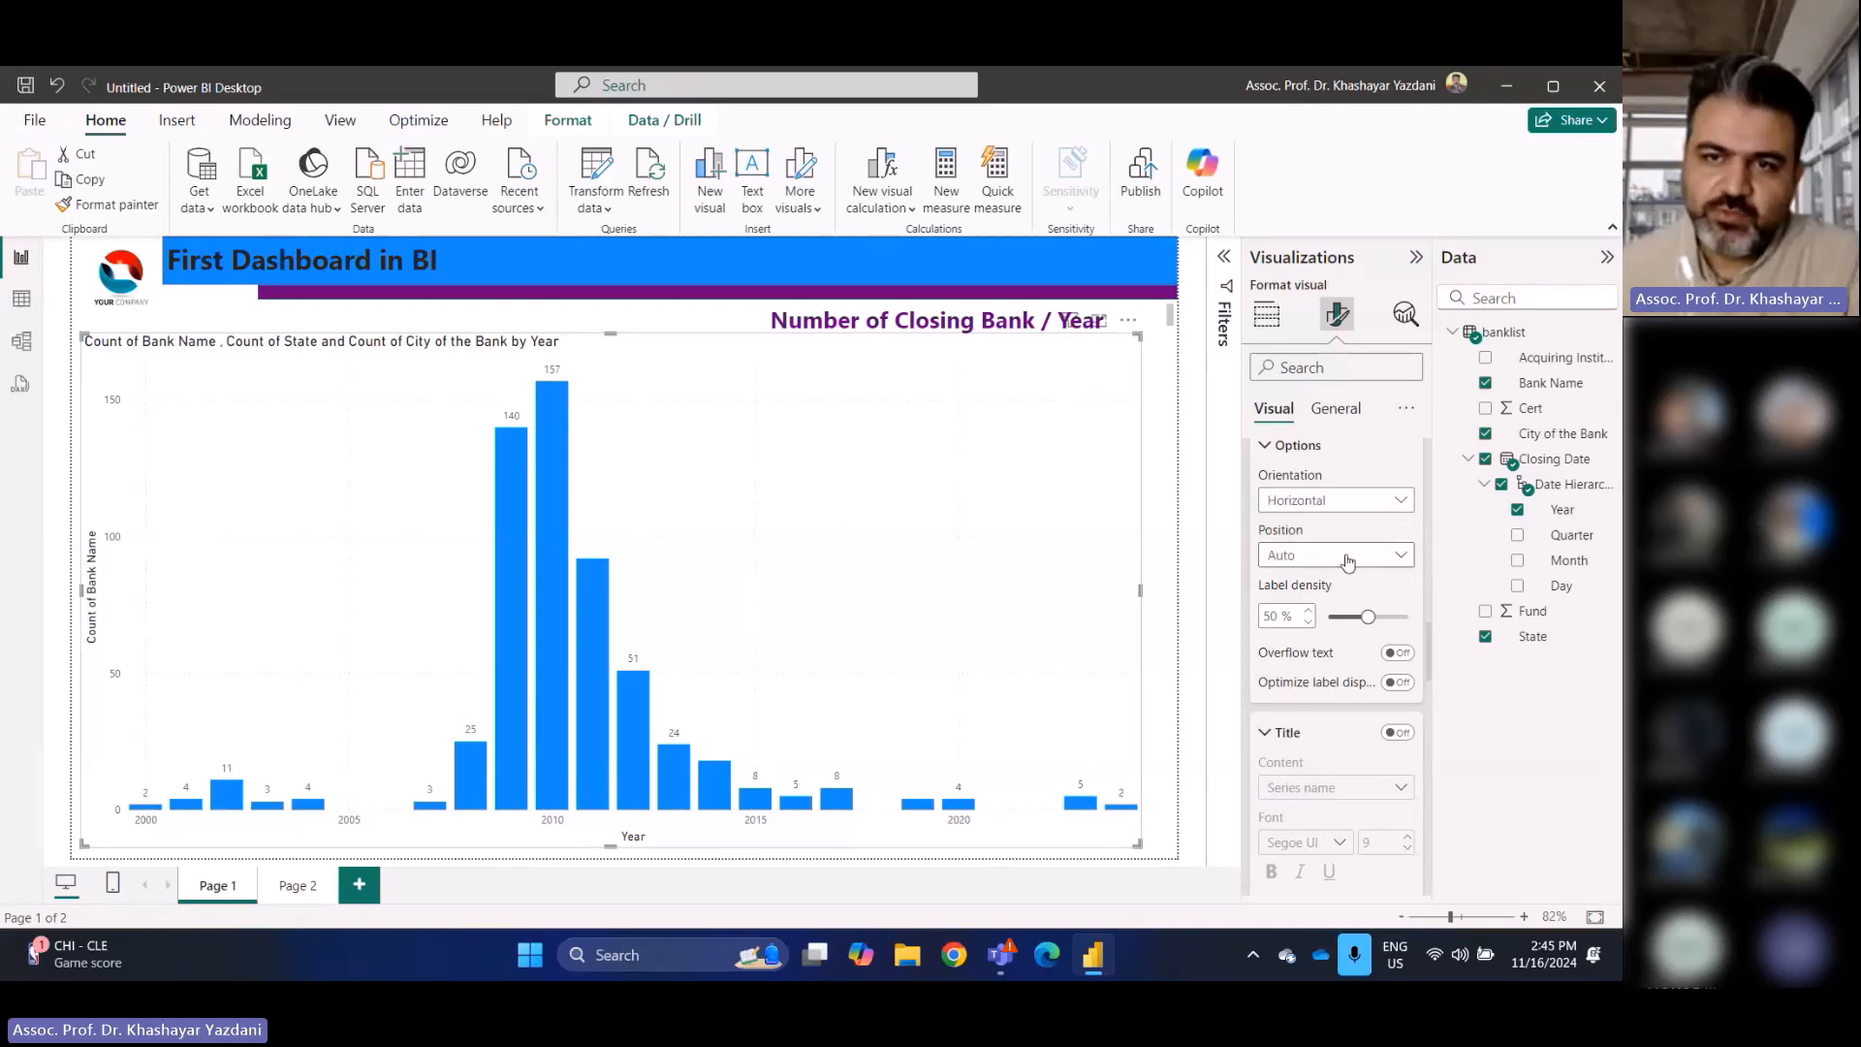
# Try the Inside end position for the data labels, and set the position to Outside end
pyautogui.click(1347, 562)
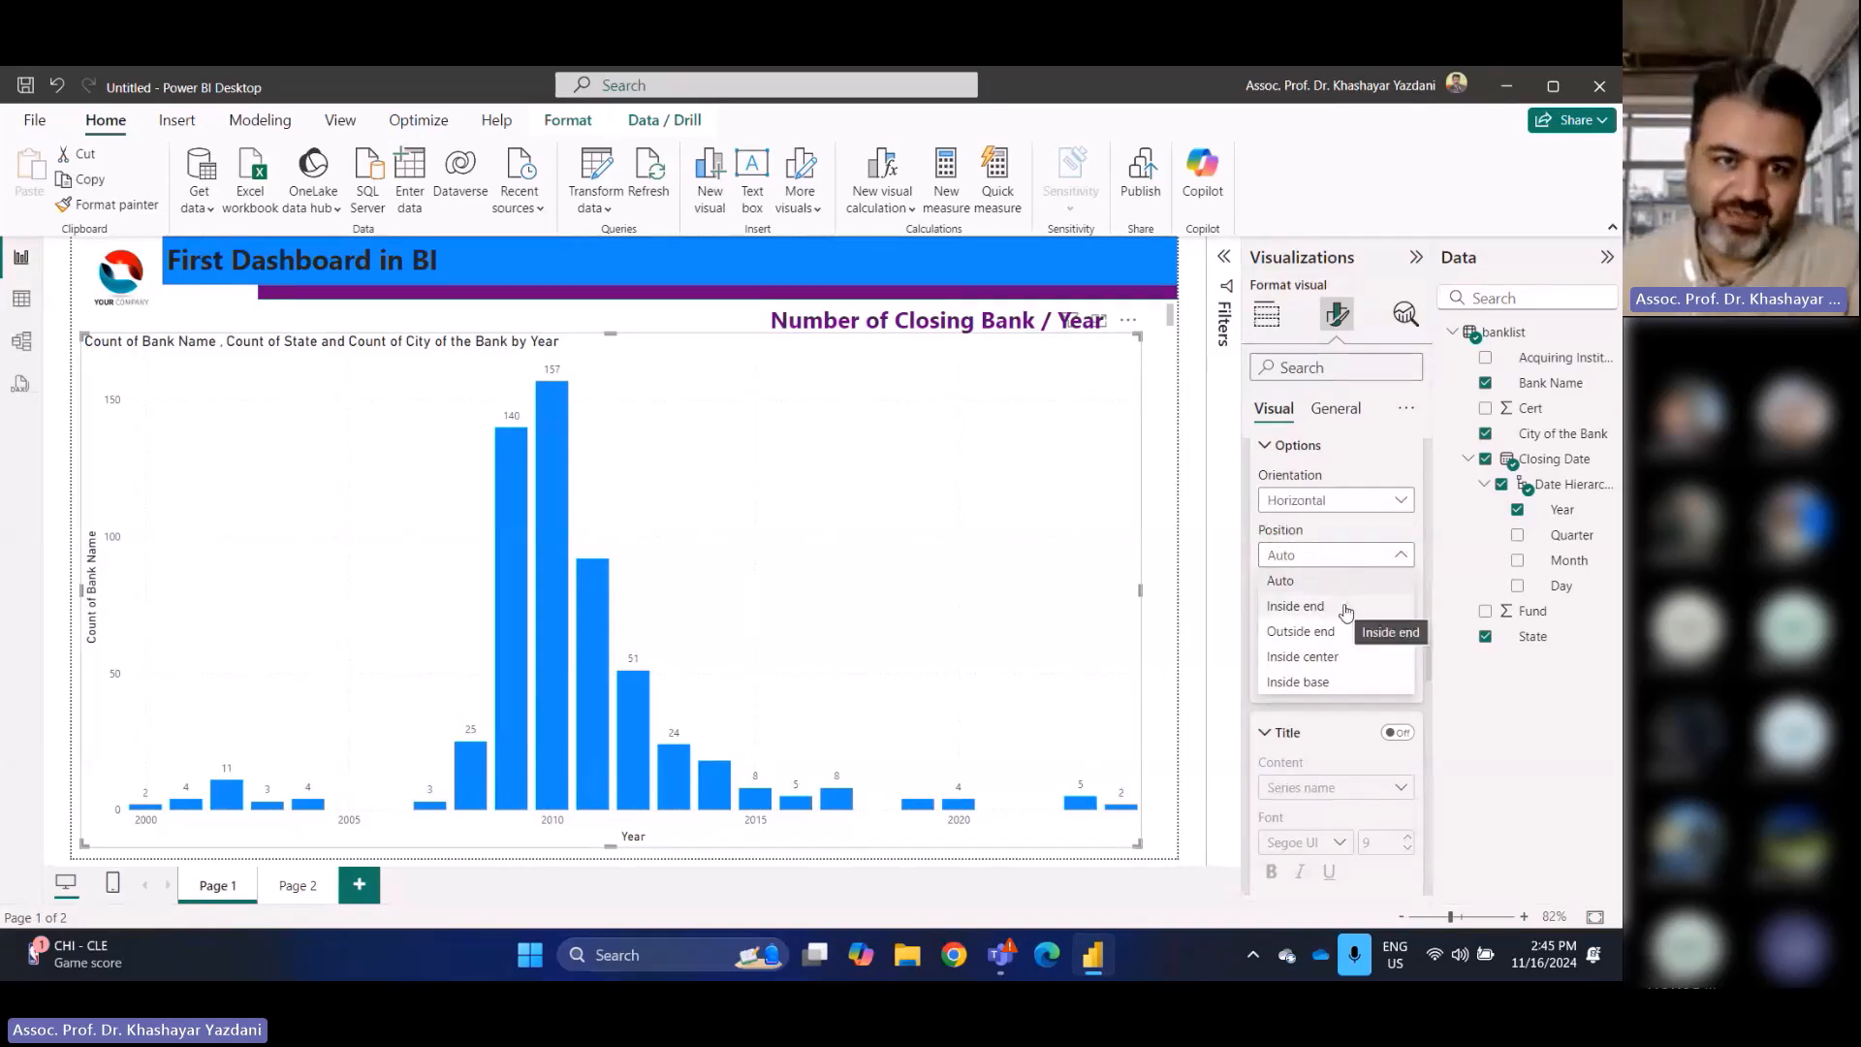
pyautogui.click(1346, 607)
pyautogui.click(1342, 559)
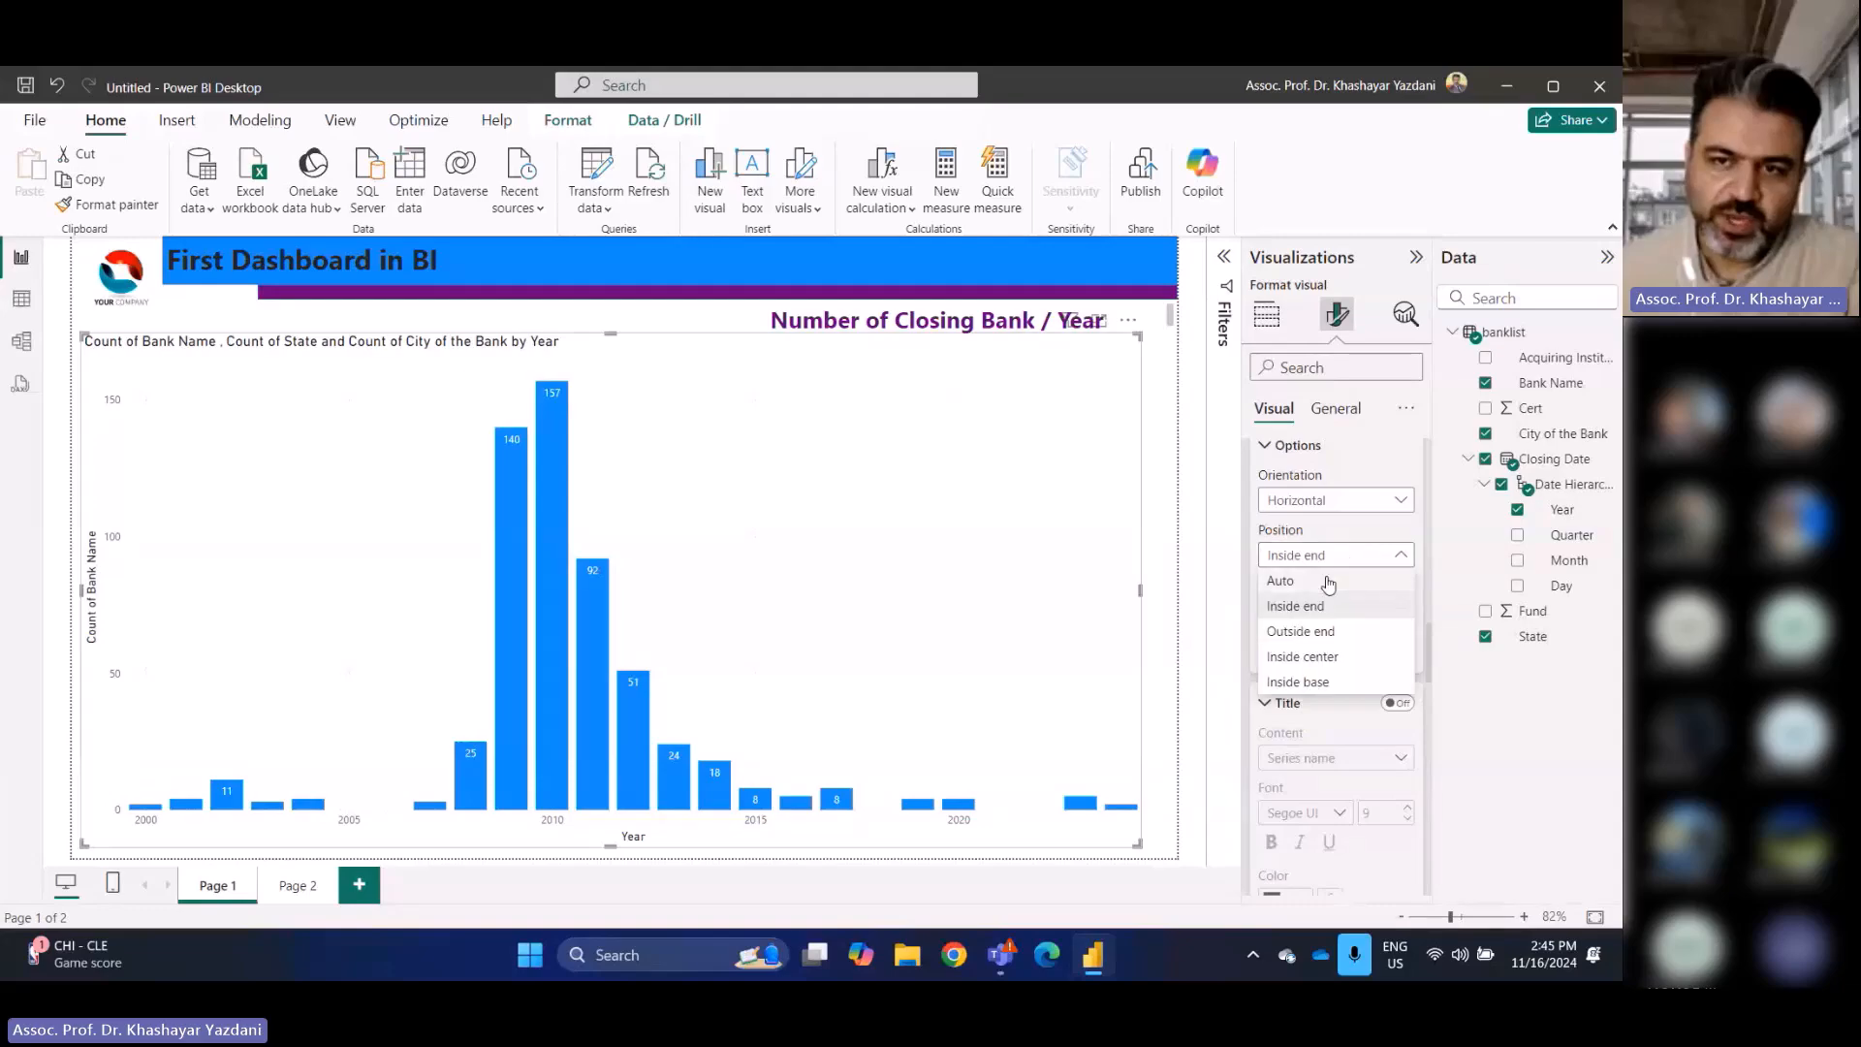
pyautogui.click(1320, 632)
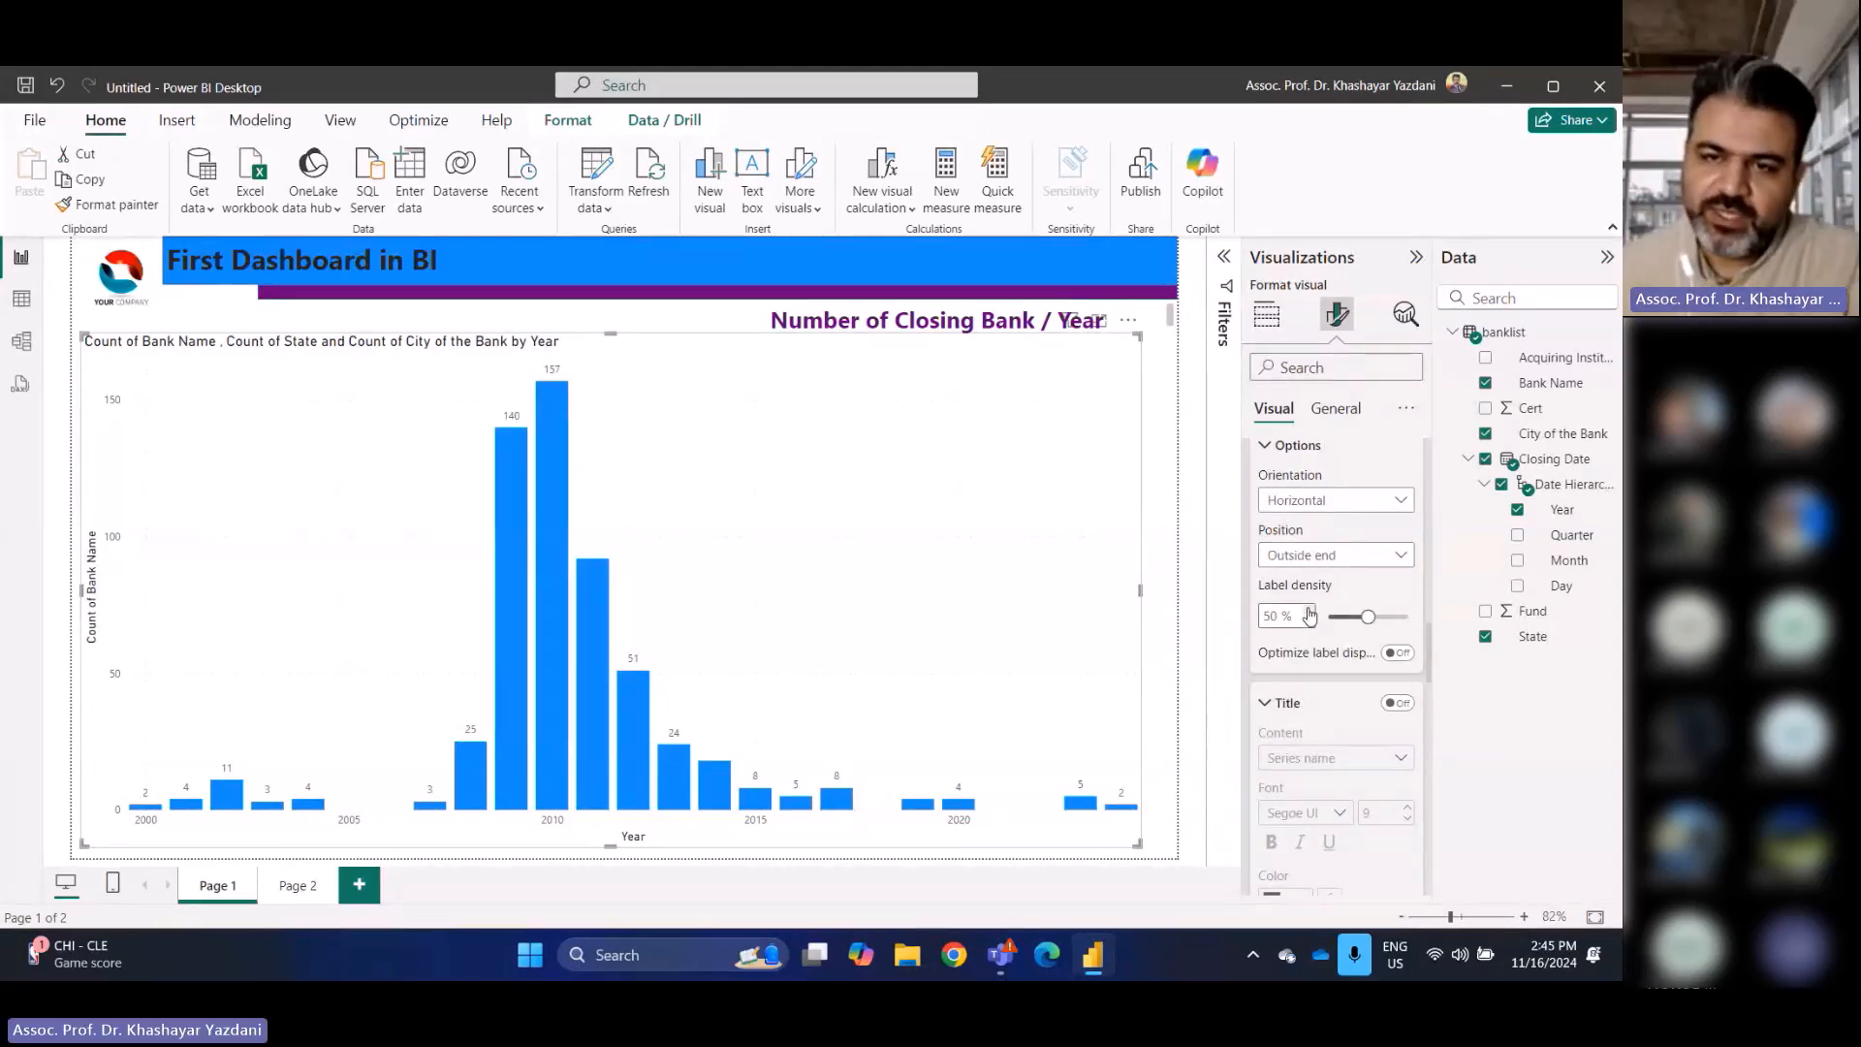
# Set the data label density to 58 % and turn on the option to optimize label display
pyautogui.moveTo(1367, 617); pyautogui.dragTo(1349, 619)
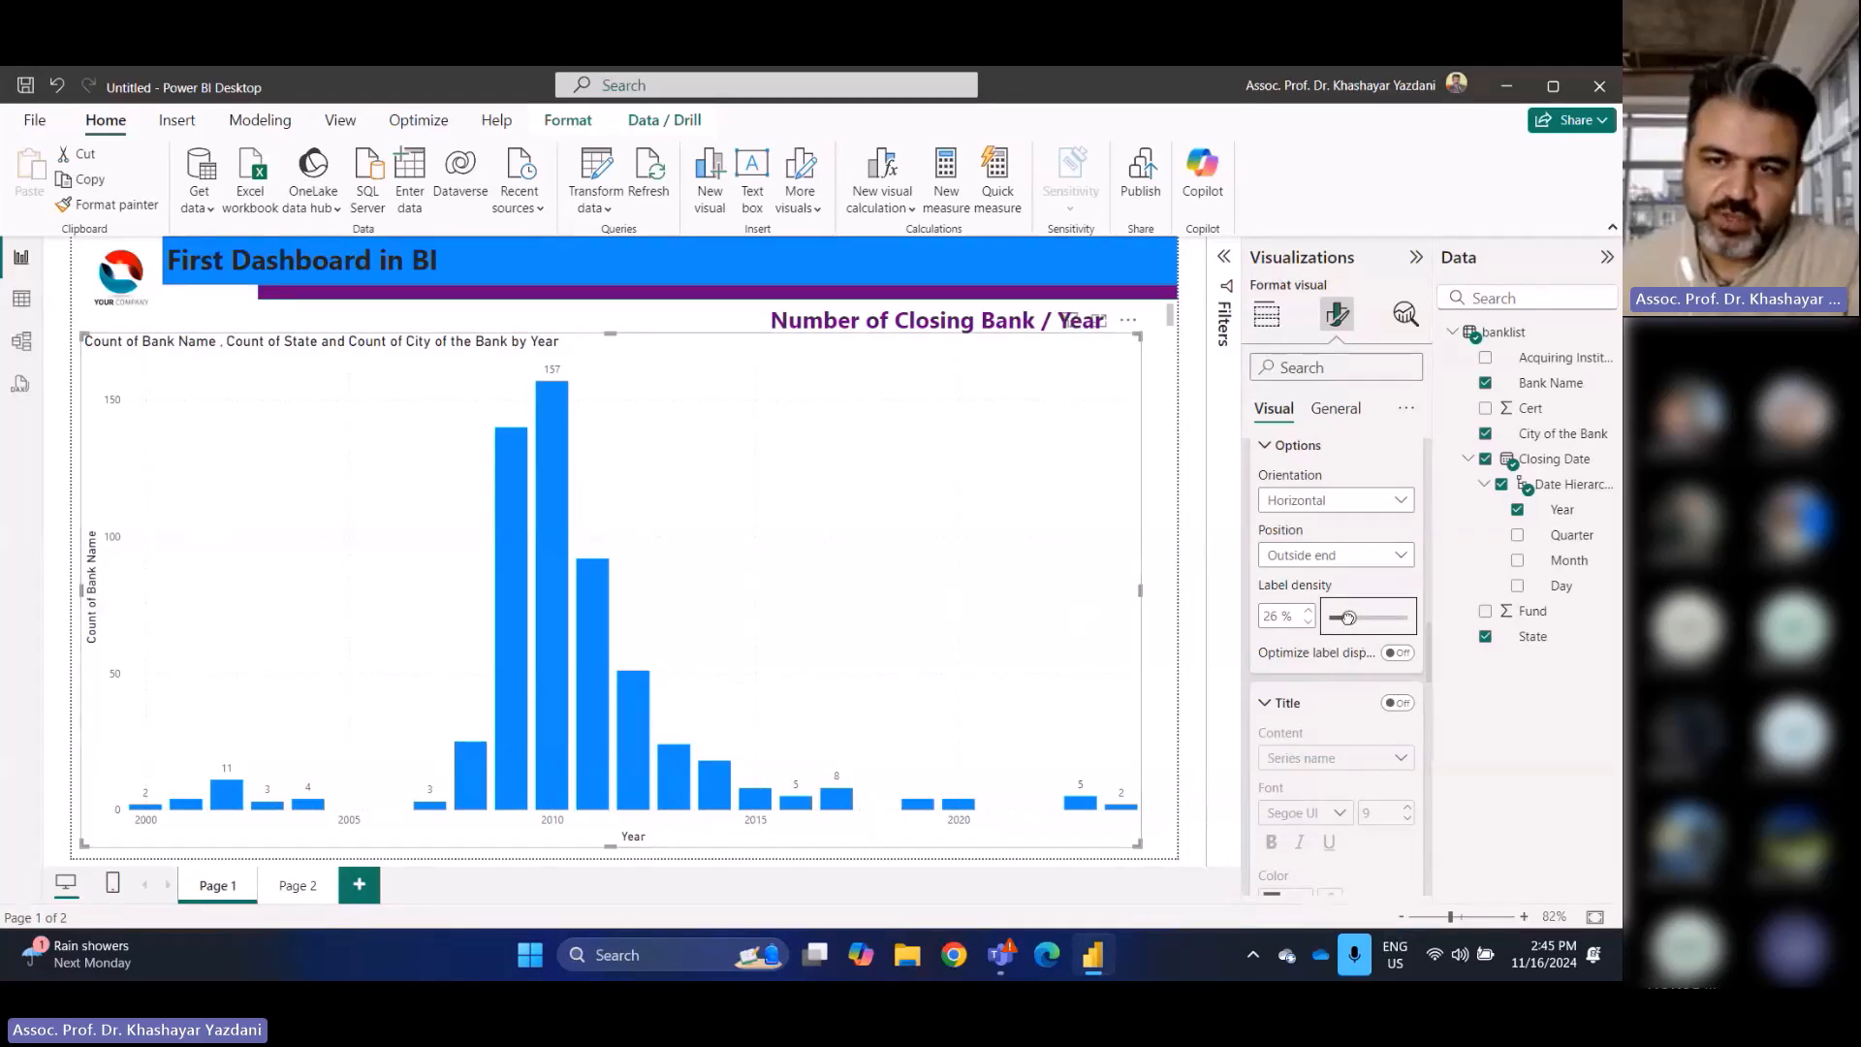
pyautogui.moveTo(1347, 618); pyautogui.dragTo(1376, 618)
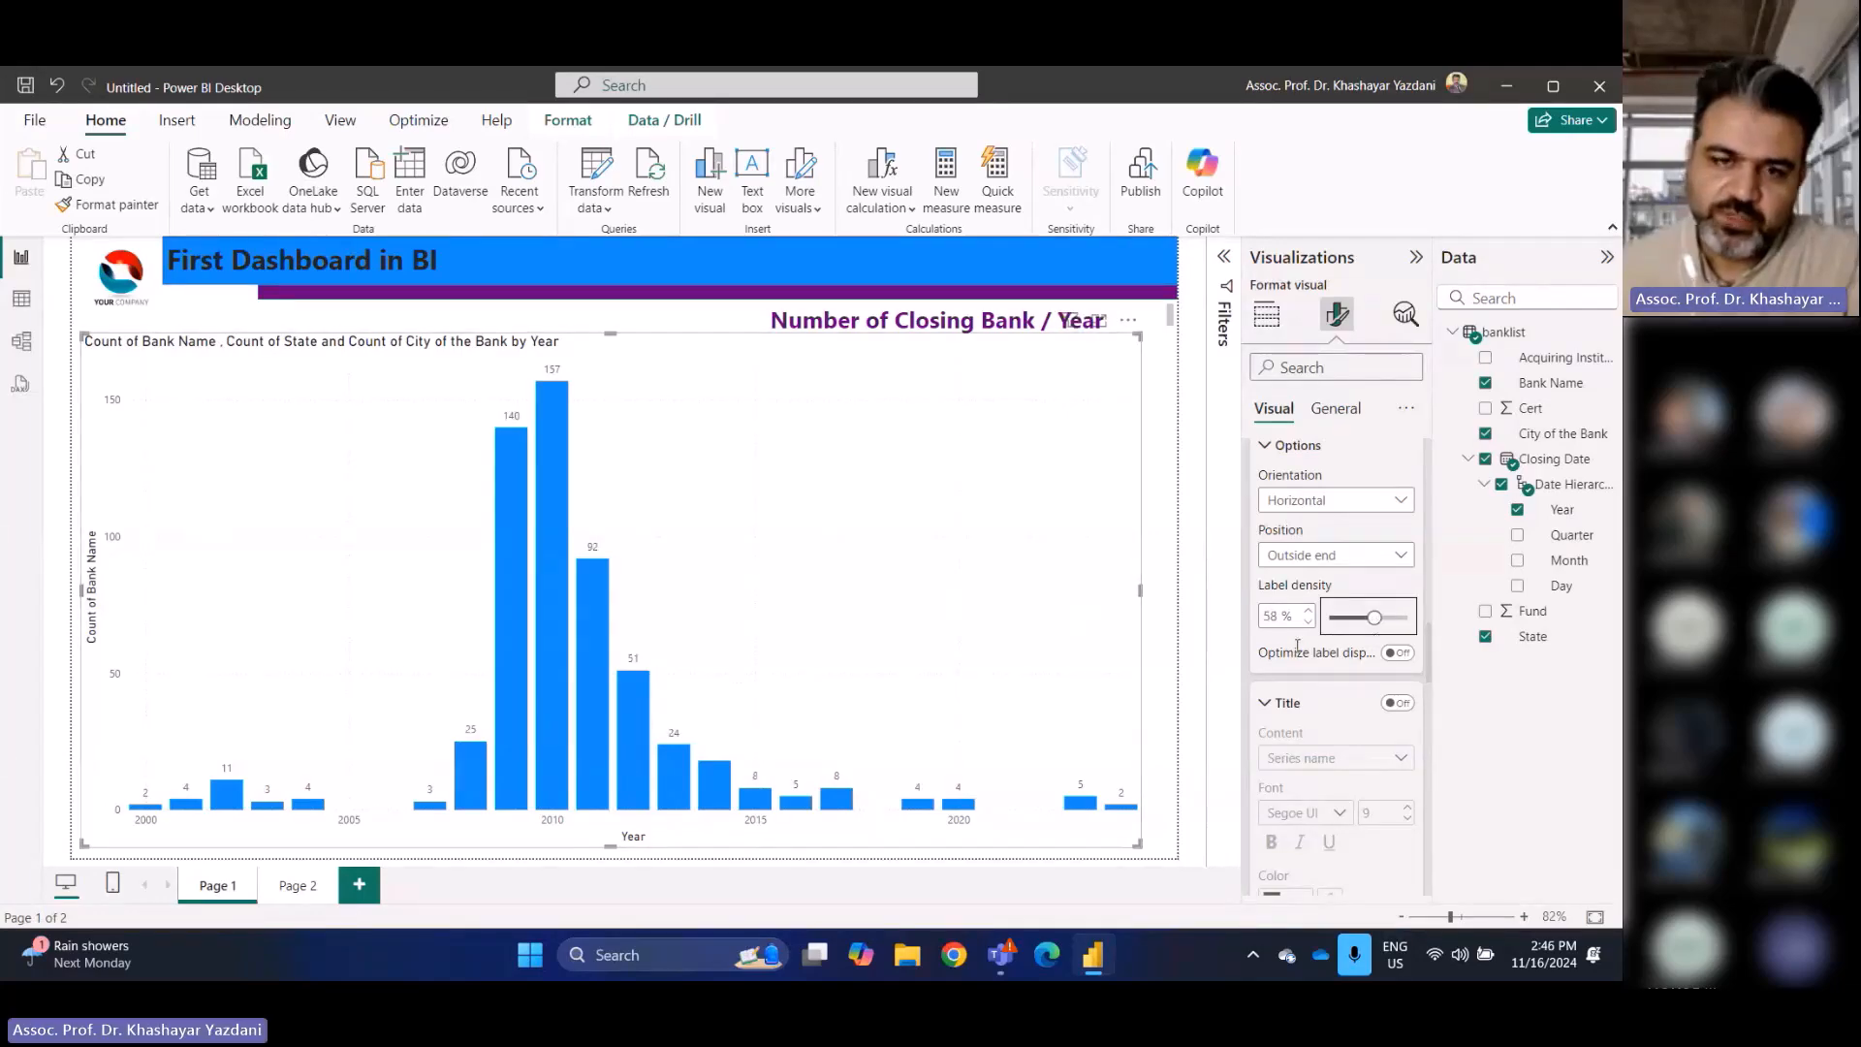
pyautogui.click(1393, 656)
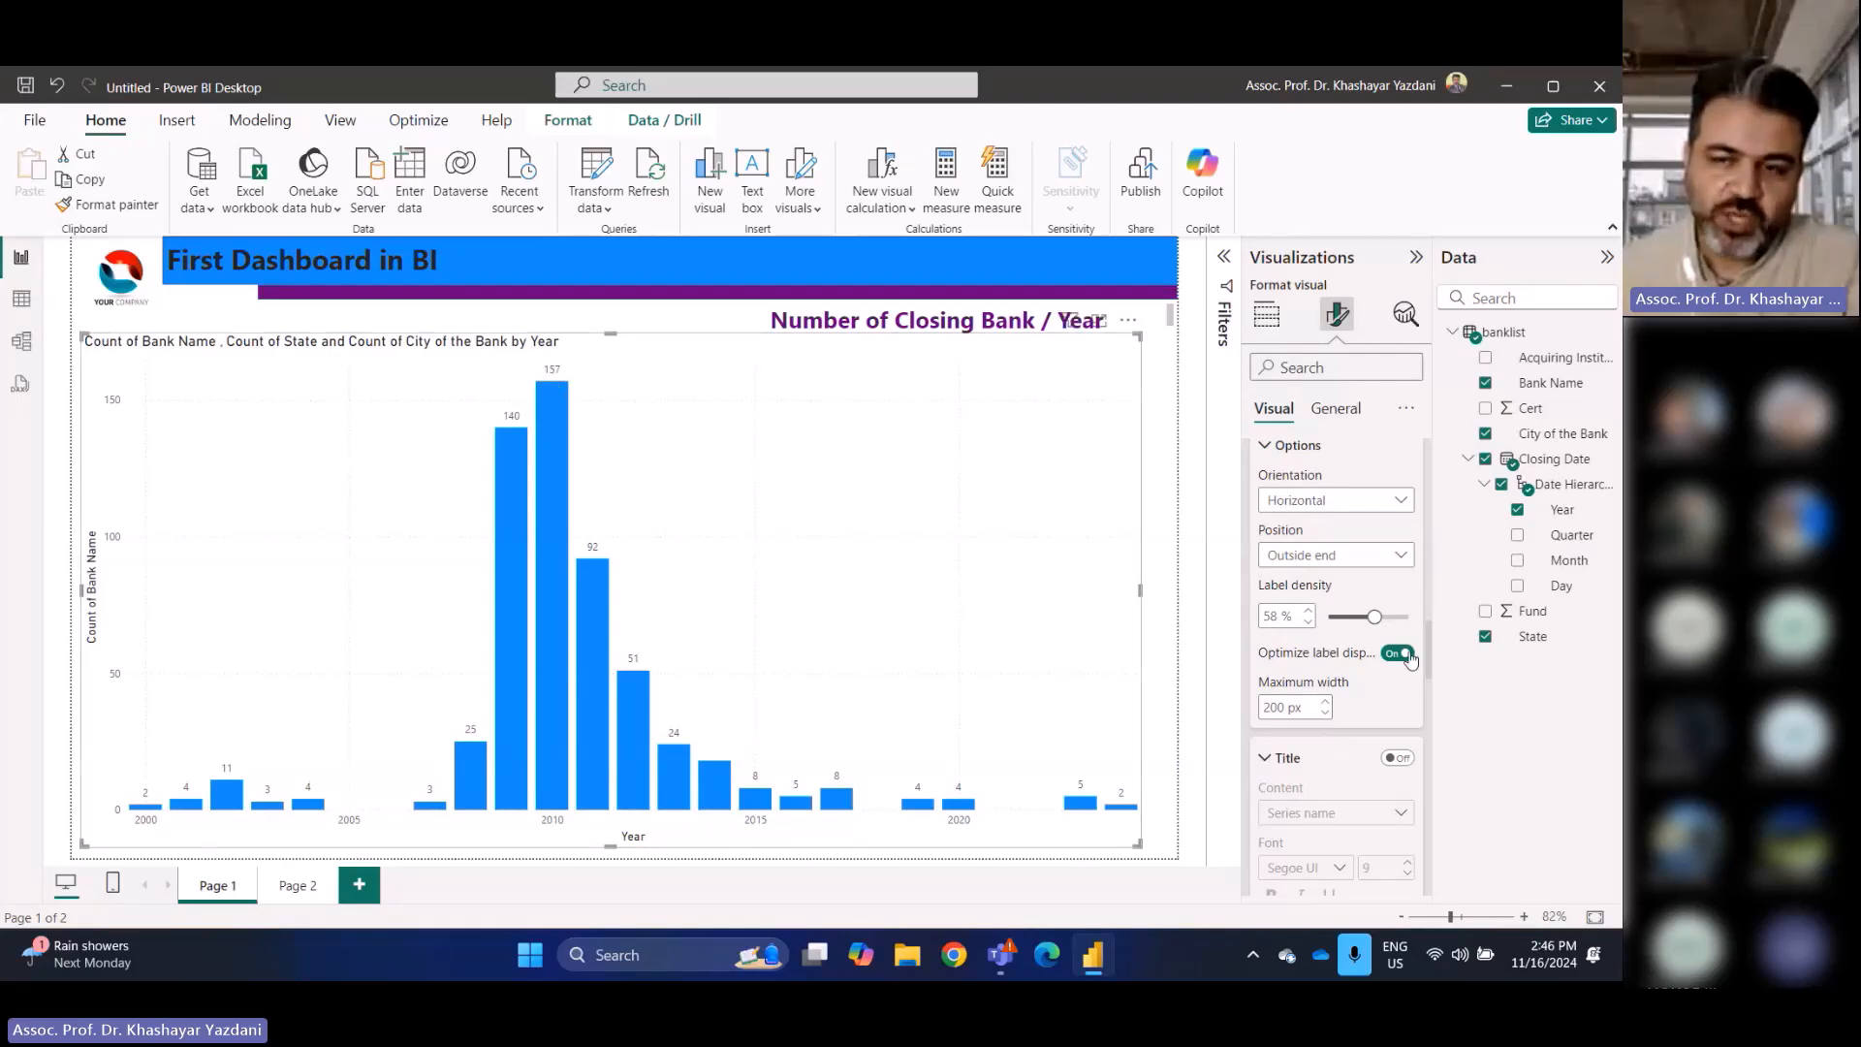
# Turn on the title of the data labels
pyautogui.scroll(-1, 1340, 759)
pyautogui.scroll(-2, 1340, 759)
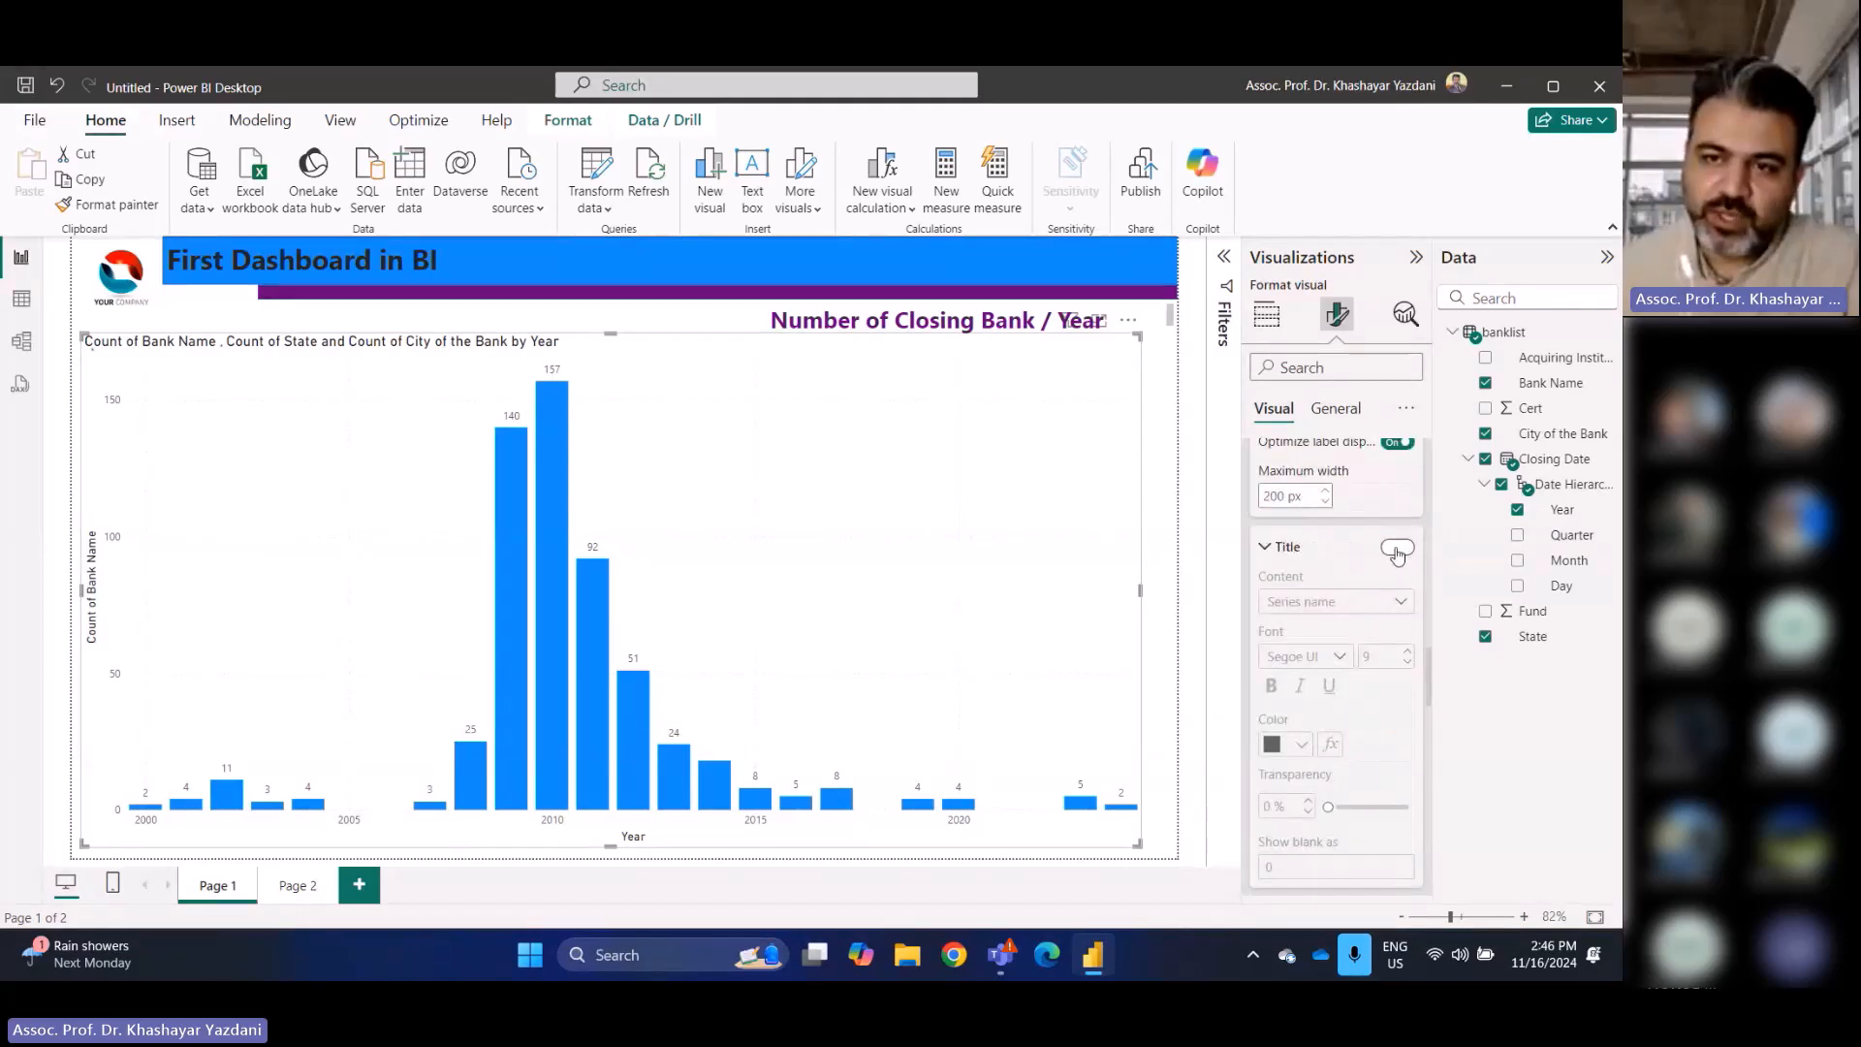
pyautogui.click(1396, 549)
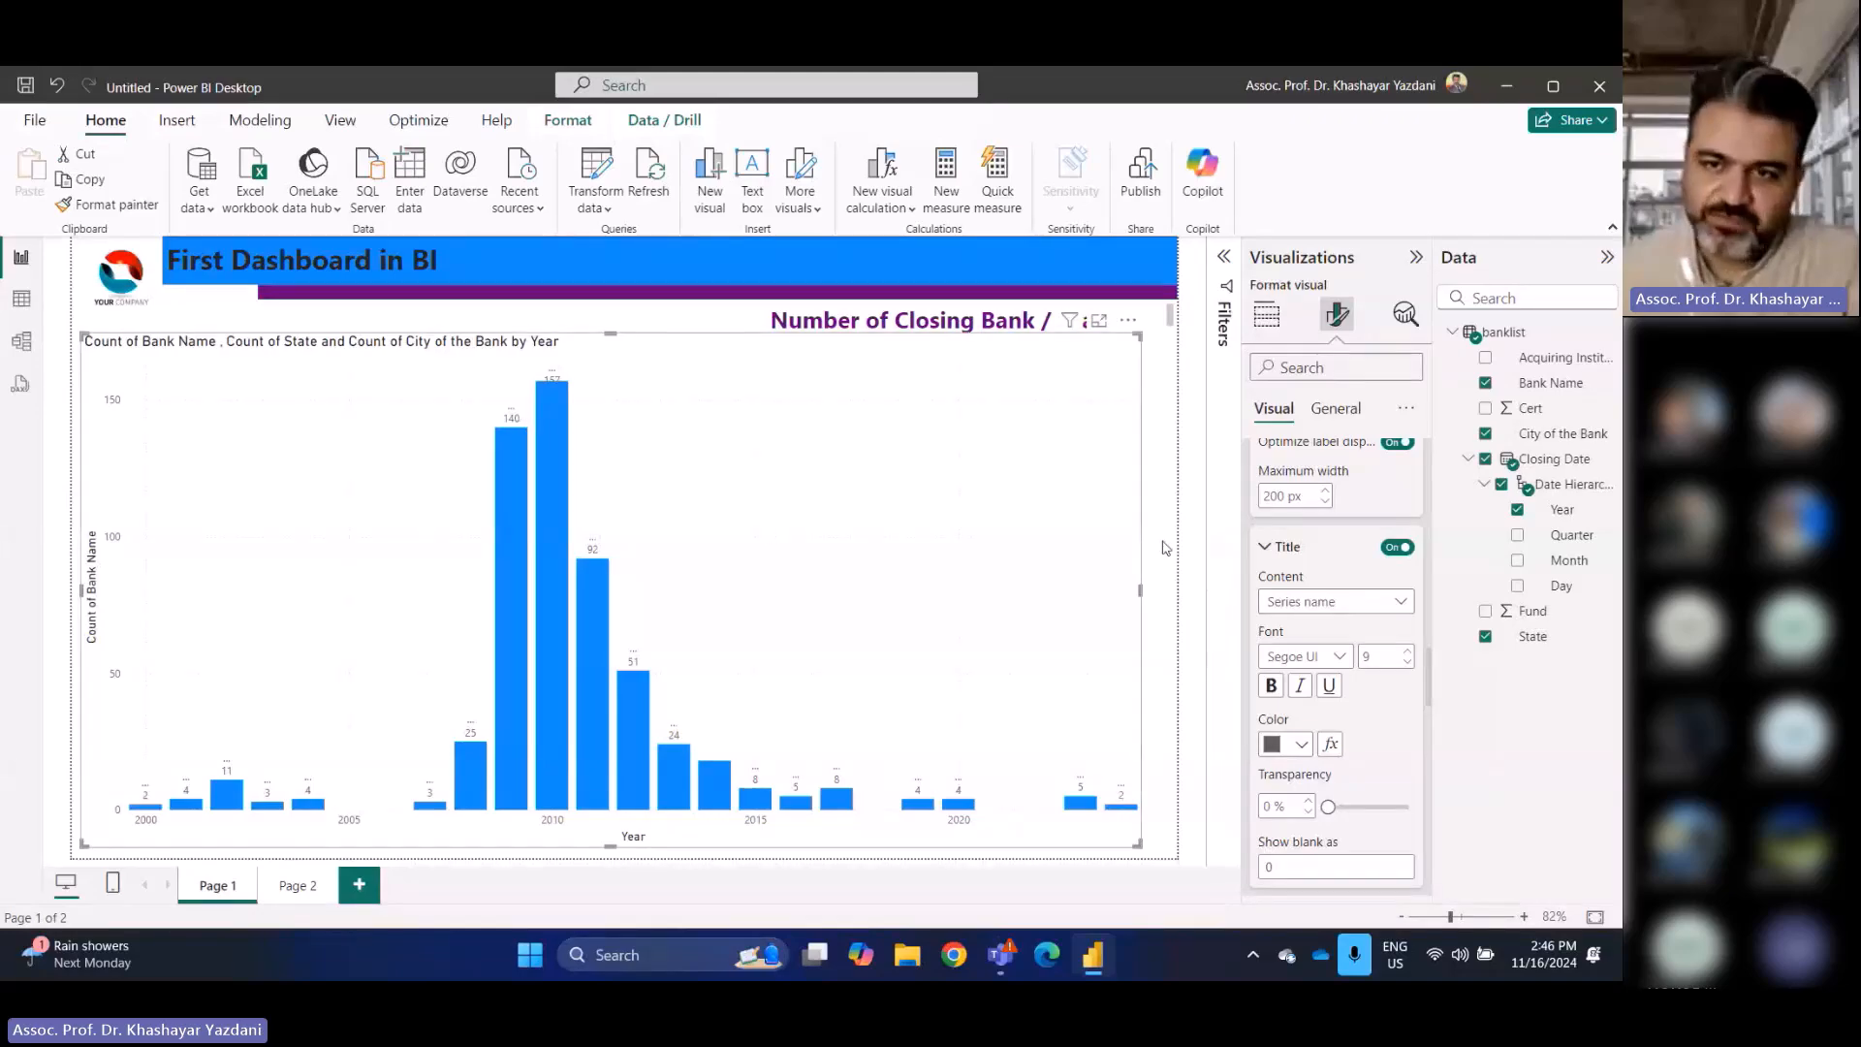
# Turn off the title of the data labels and format the label values in bold 12 pt gold text
pyautogui.click(1397, 550)
pyautogui.scroll(-1, 1355, 641)
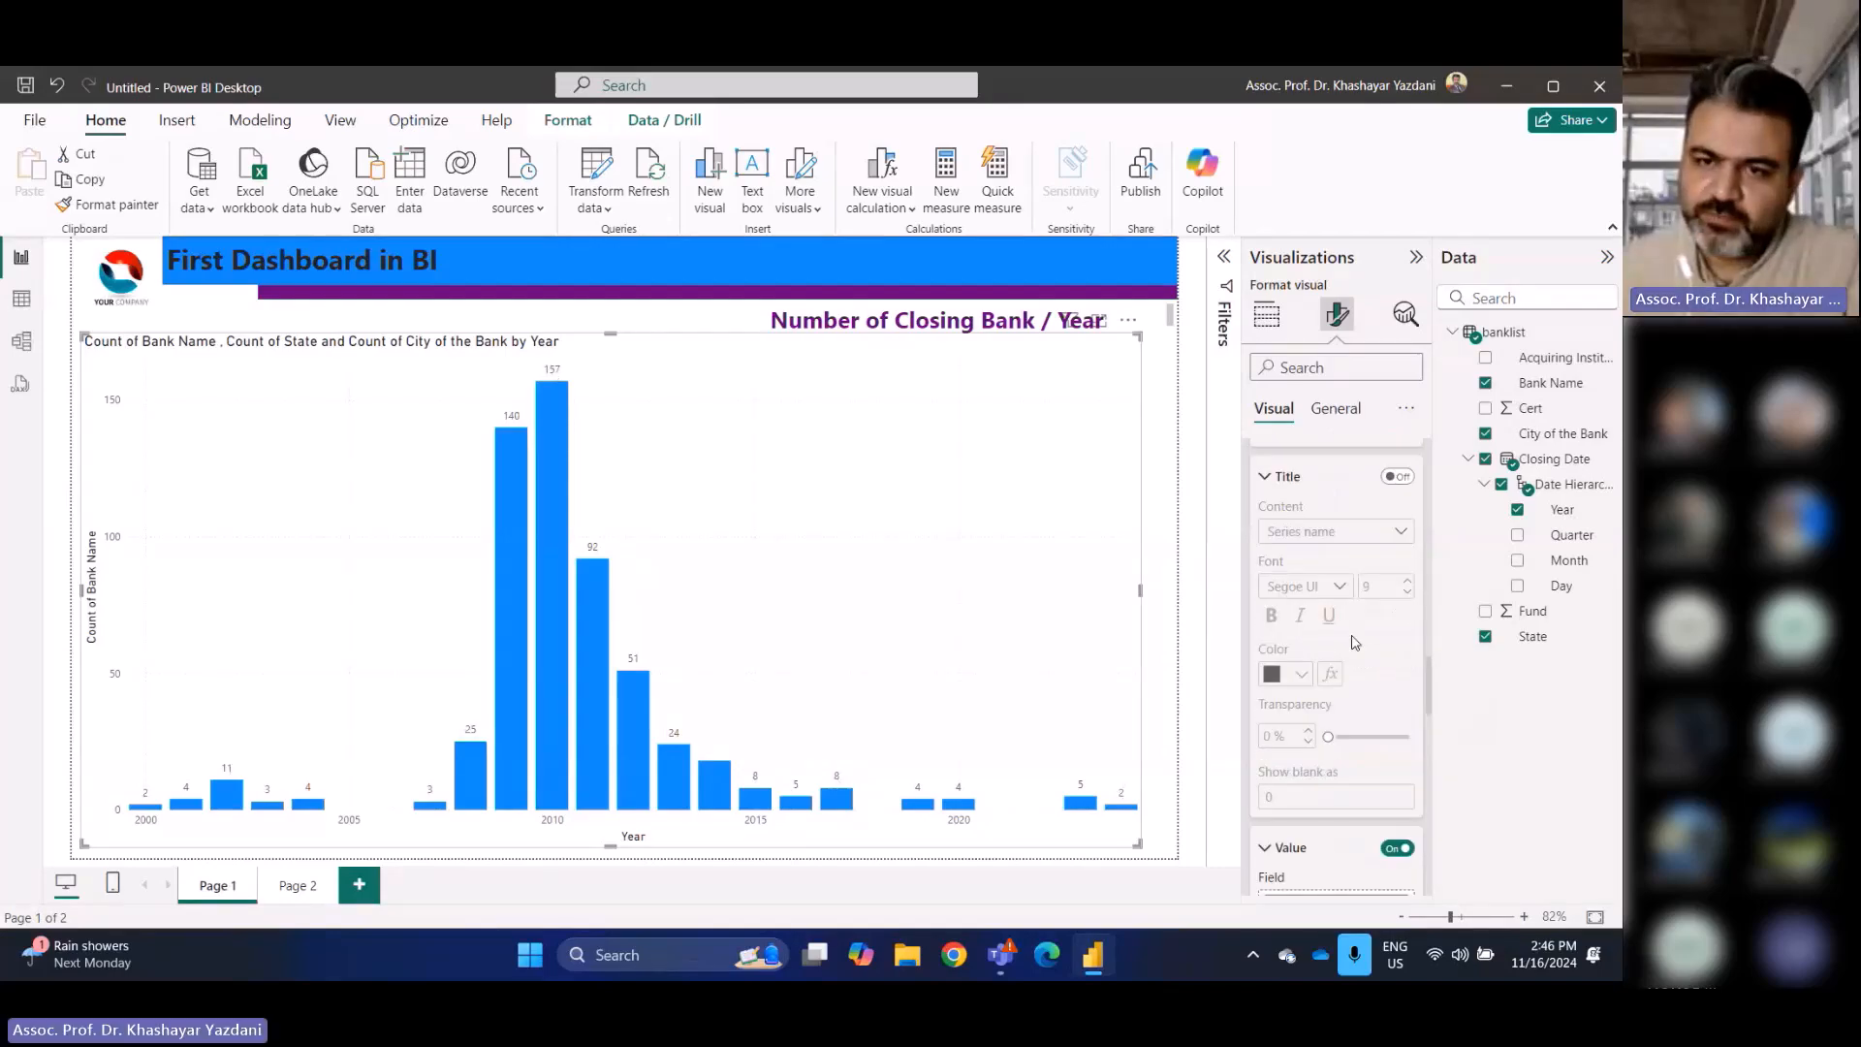
pyautogui.scroll(-5, 1355, 642)
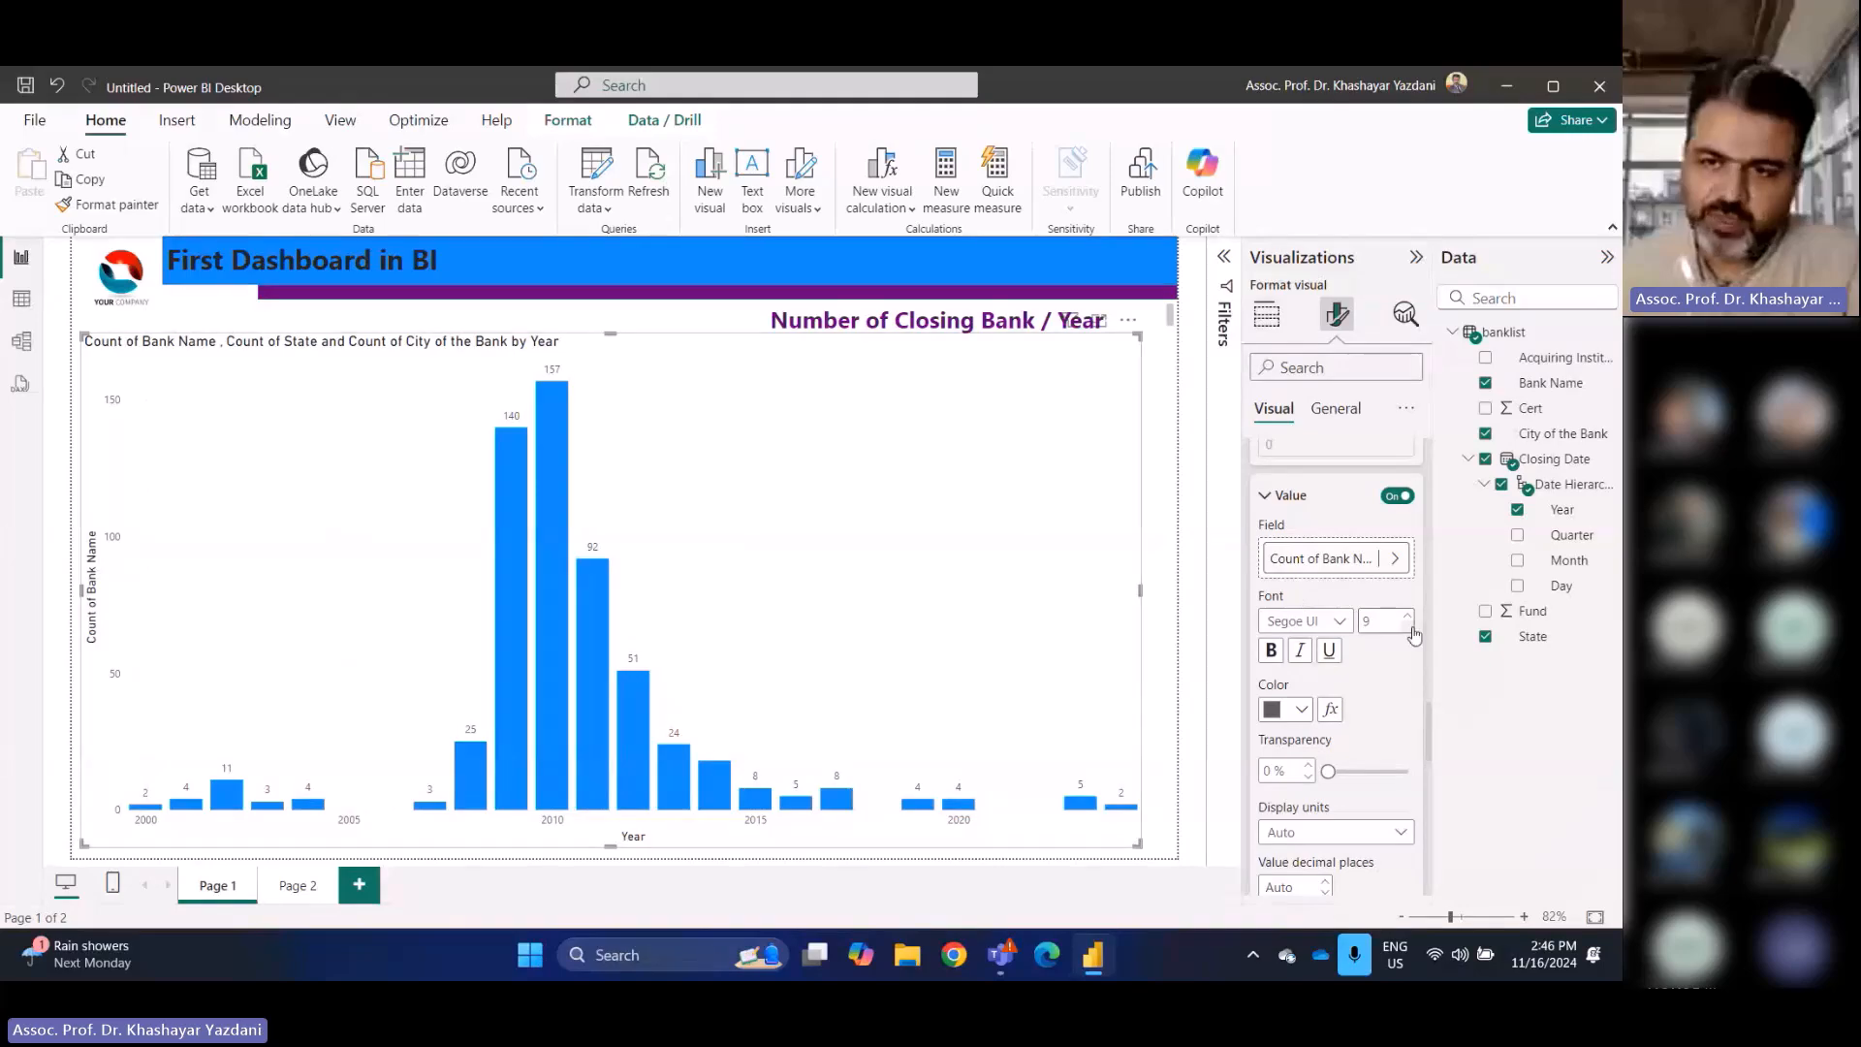
pyautogui.click(1271, 650)
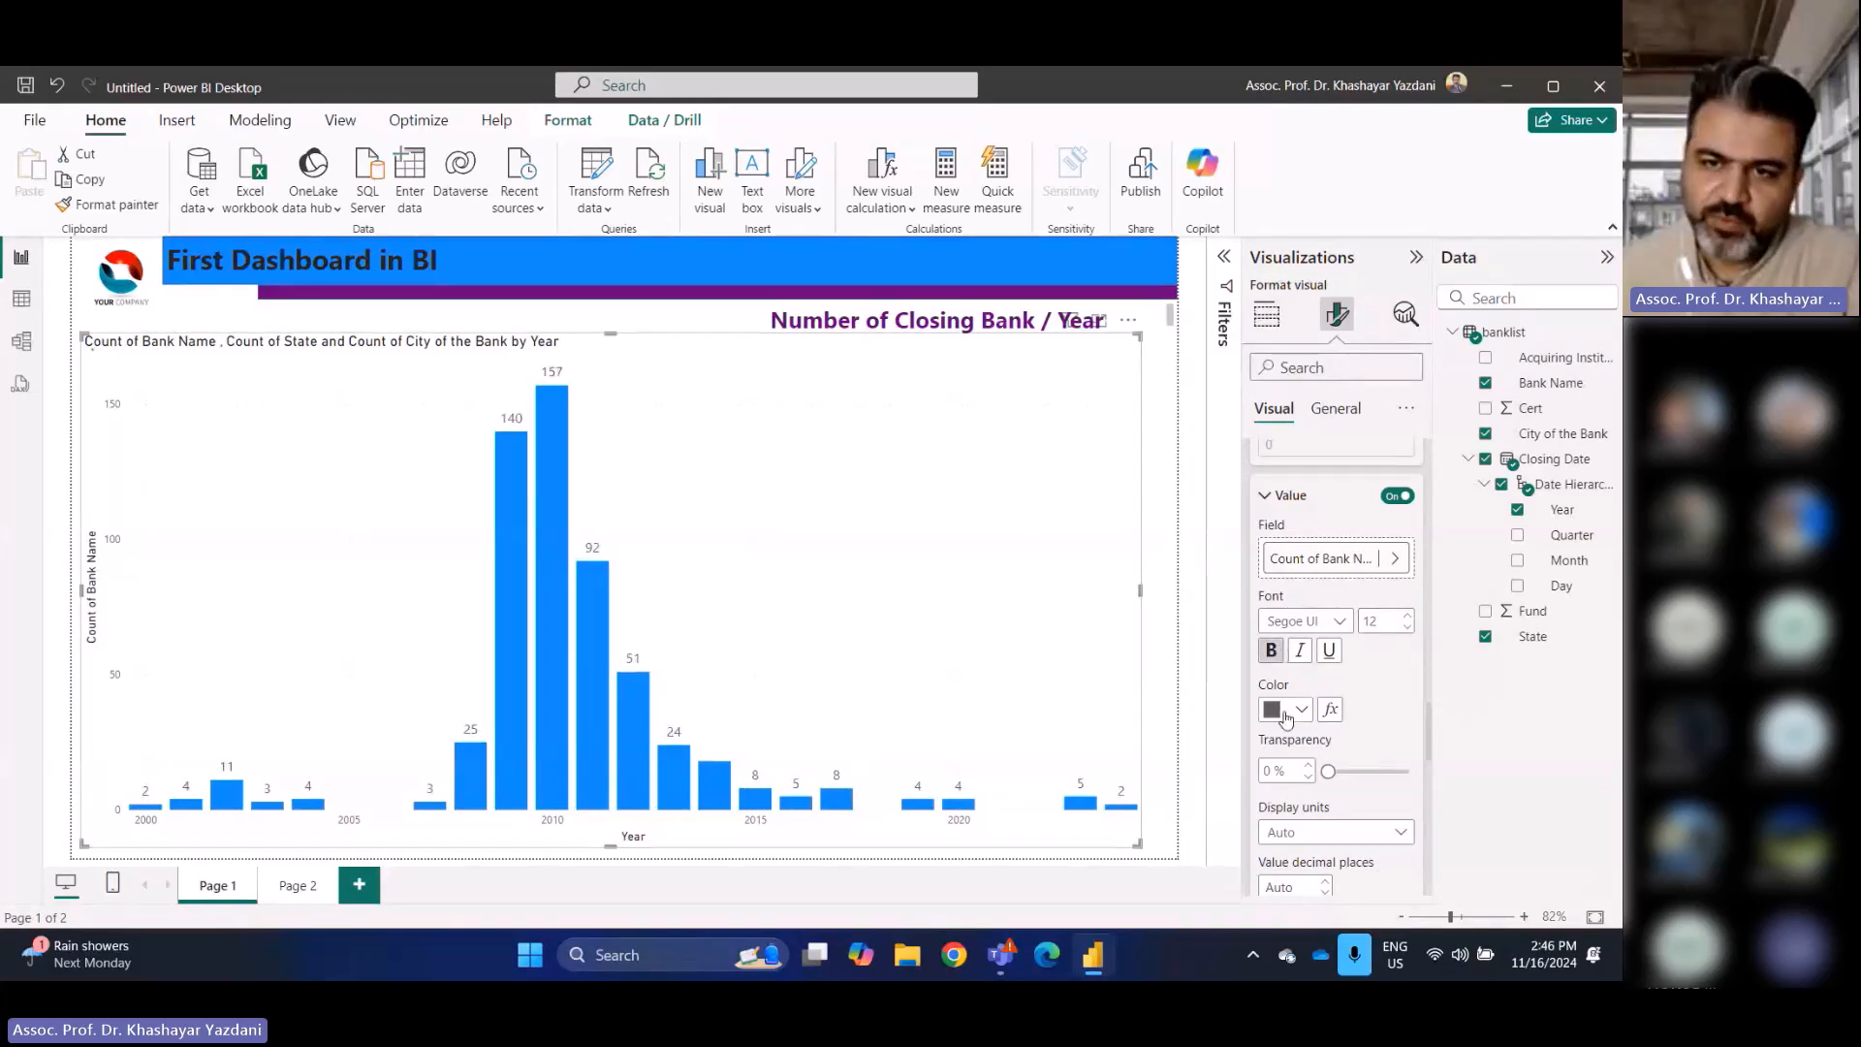
pyautogui.click(1285, 709)
pyautogui.click(1316, 619)
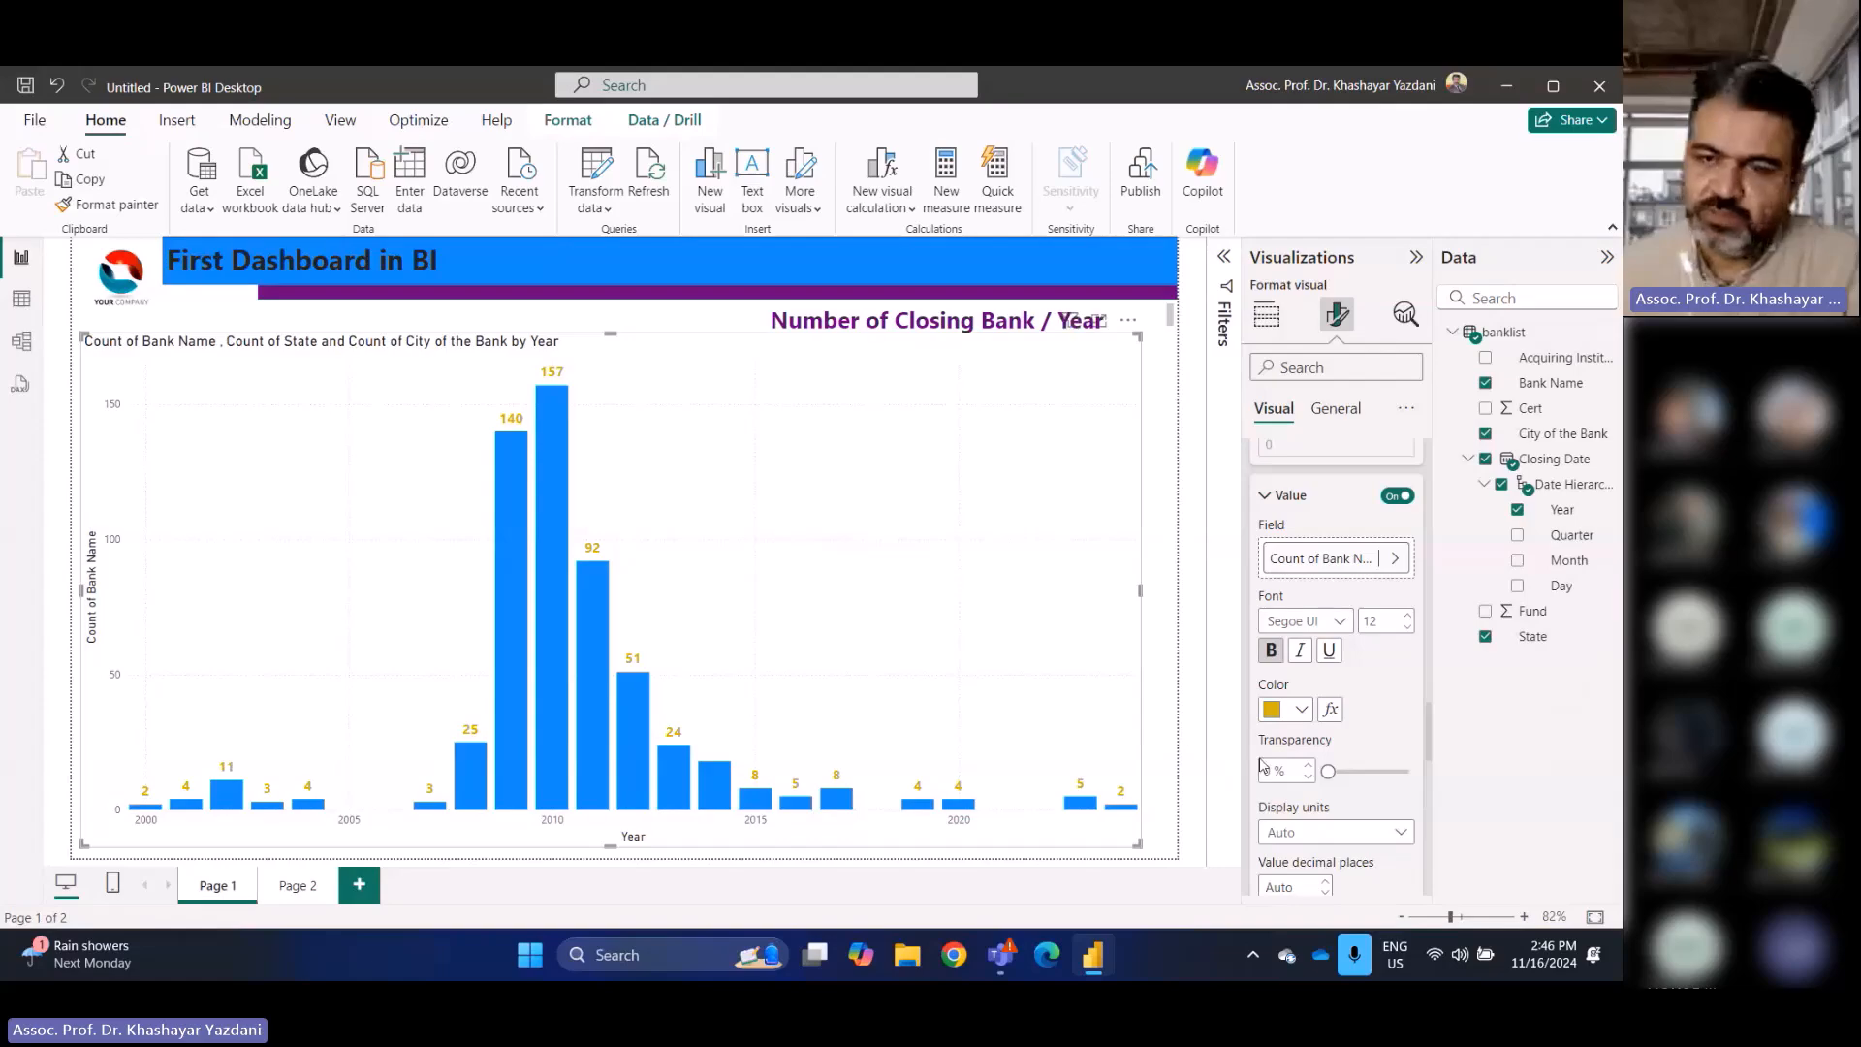
# Examine the display unit choices for the data label values and the remaining label options such as background and layout
pyautogui.scroll(-2, 1368, 760)
pyautogui.click(1377, 624)
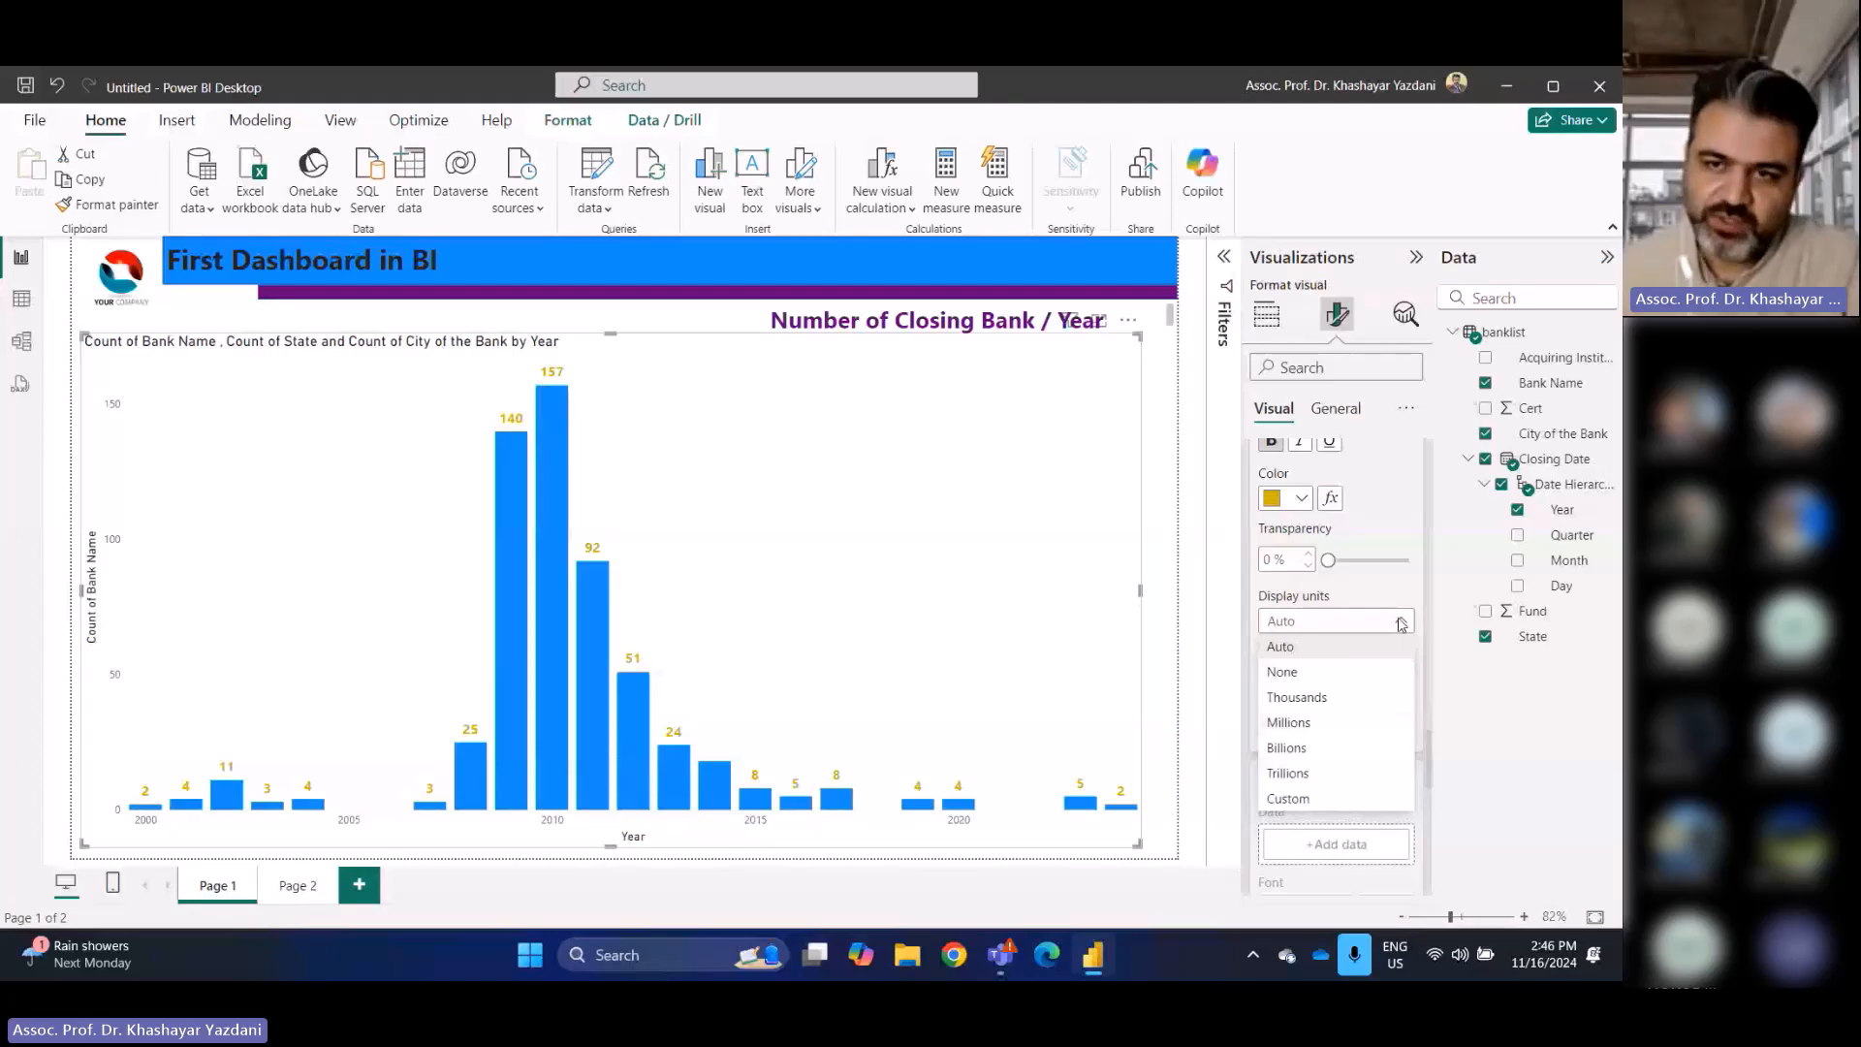
pyautogui.click(1393, 587)
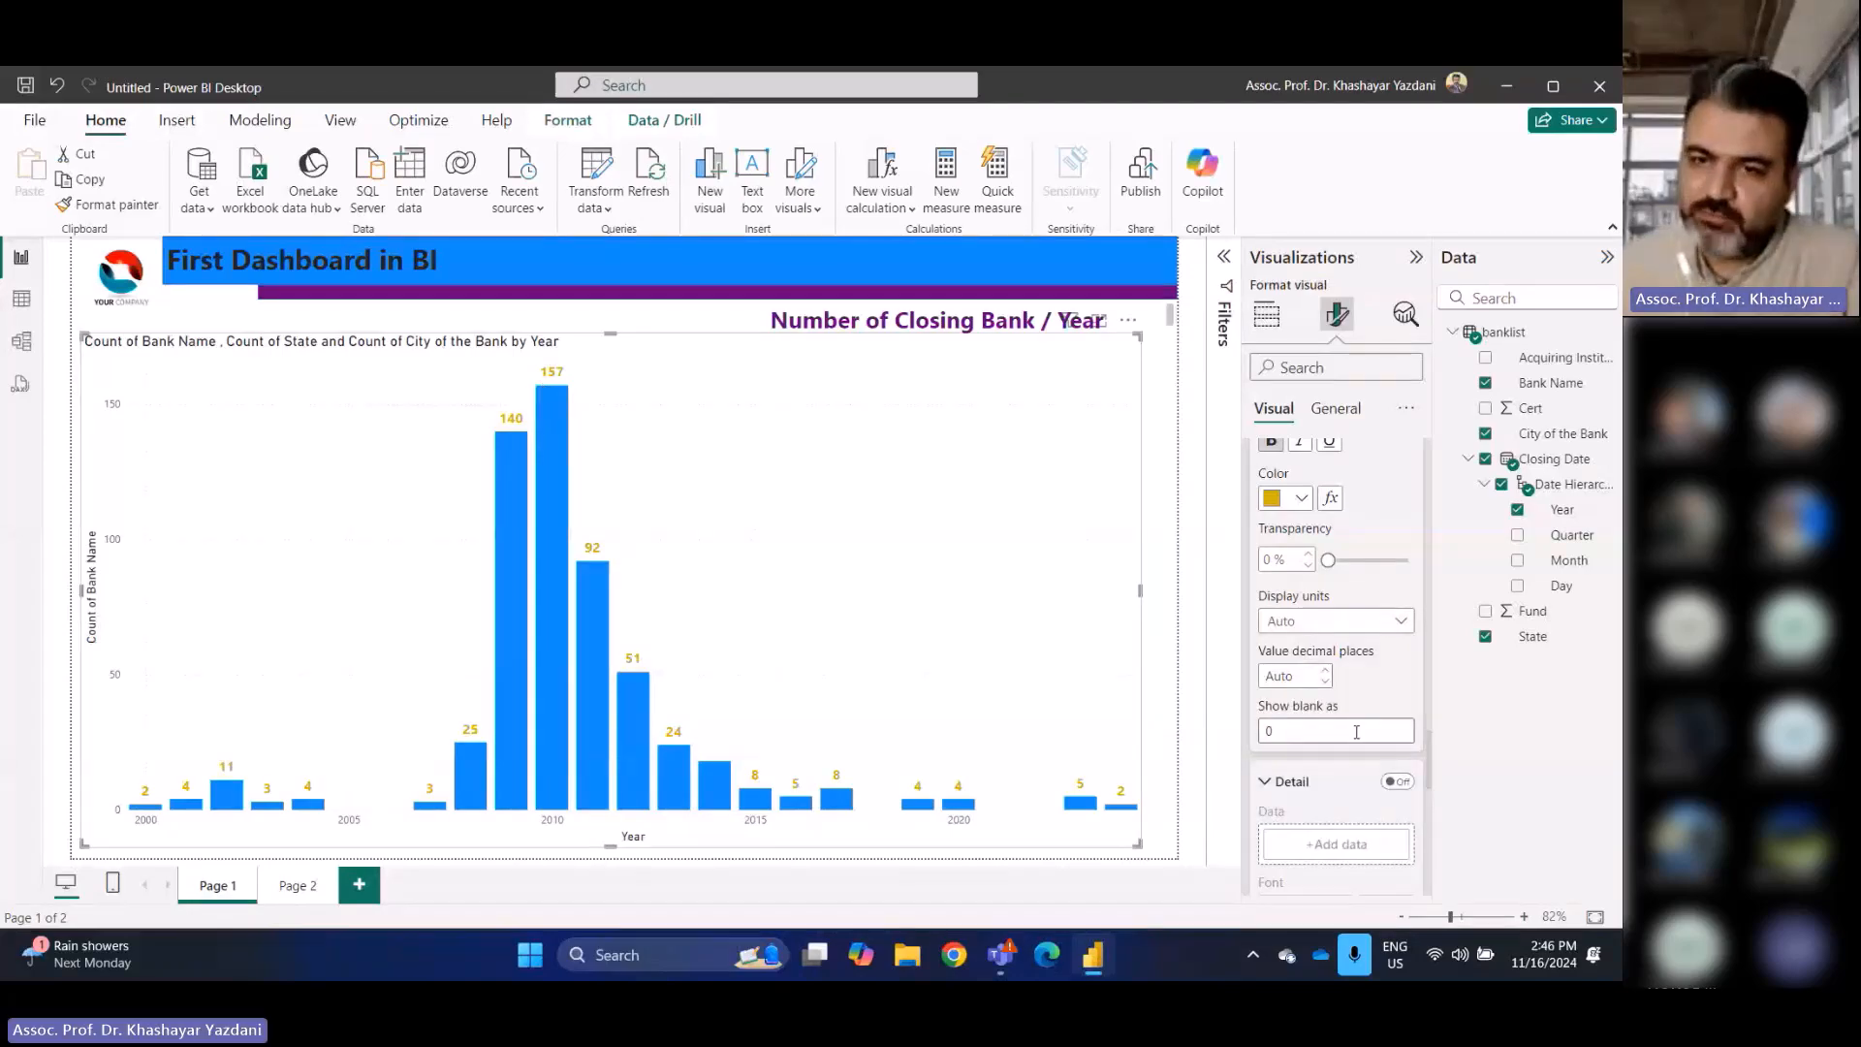
pyautogui.scroll(-2, 1355, 732)
pyautogui.scroll(-8, 1357, 735)
pyautogui.scroll(-5, 1362, 734)
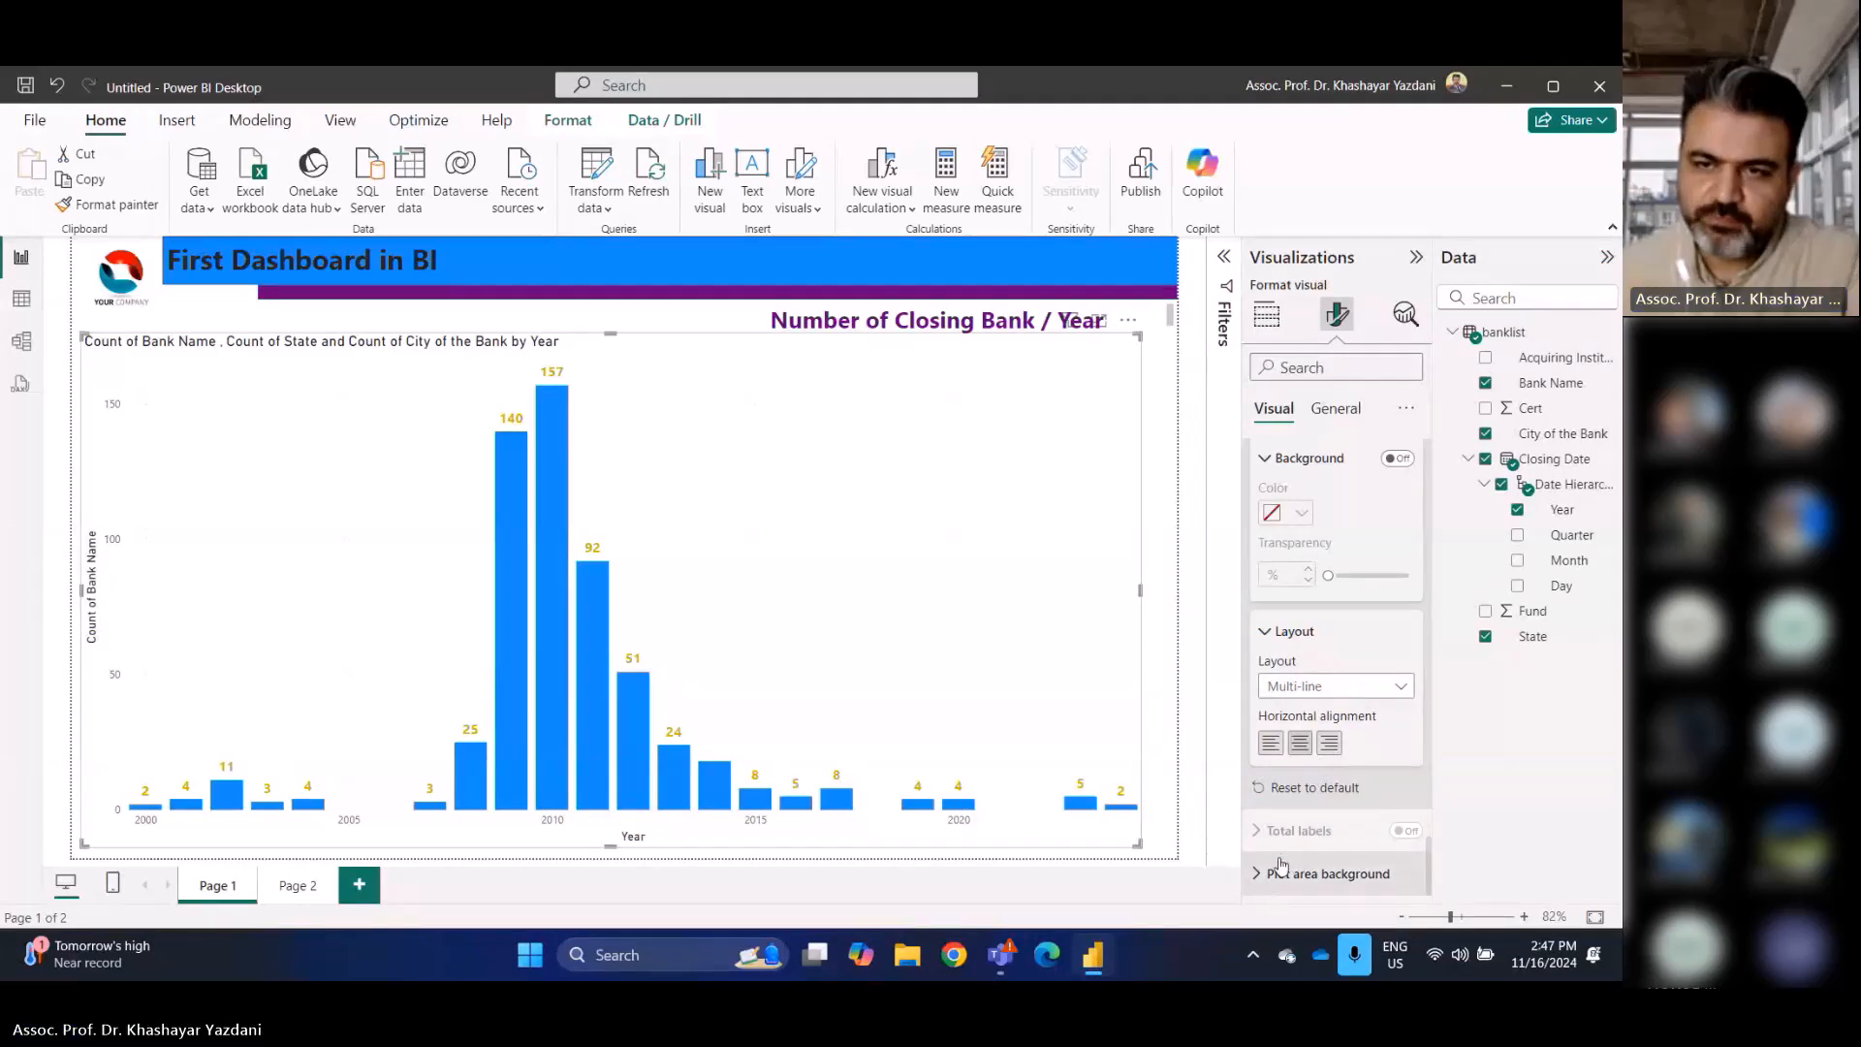
pyautogui.scroll(10, 1279, 862)
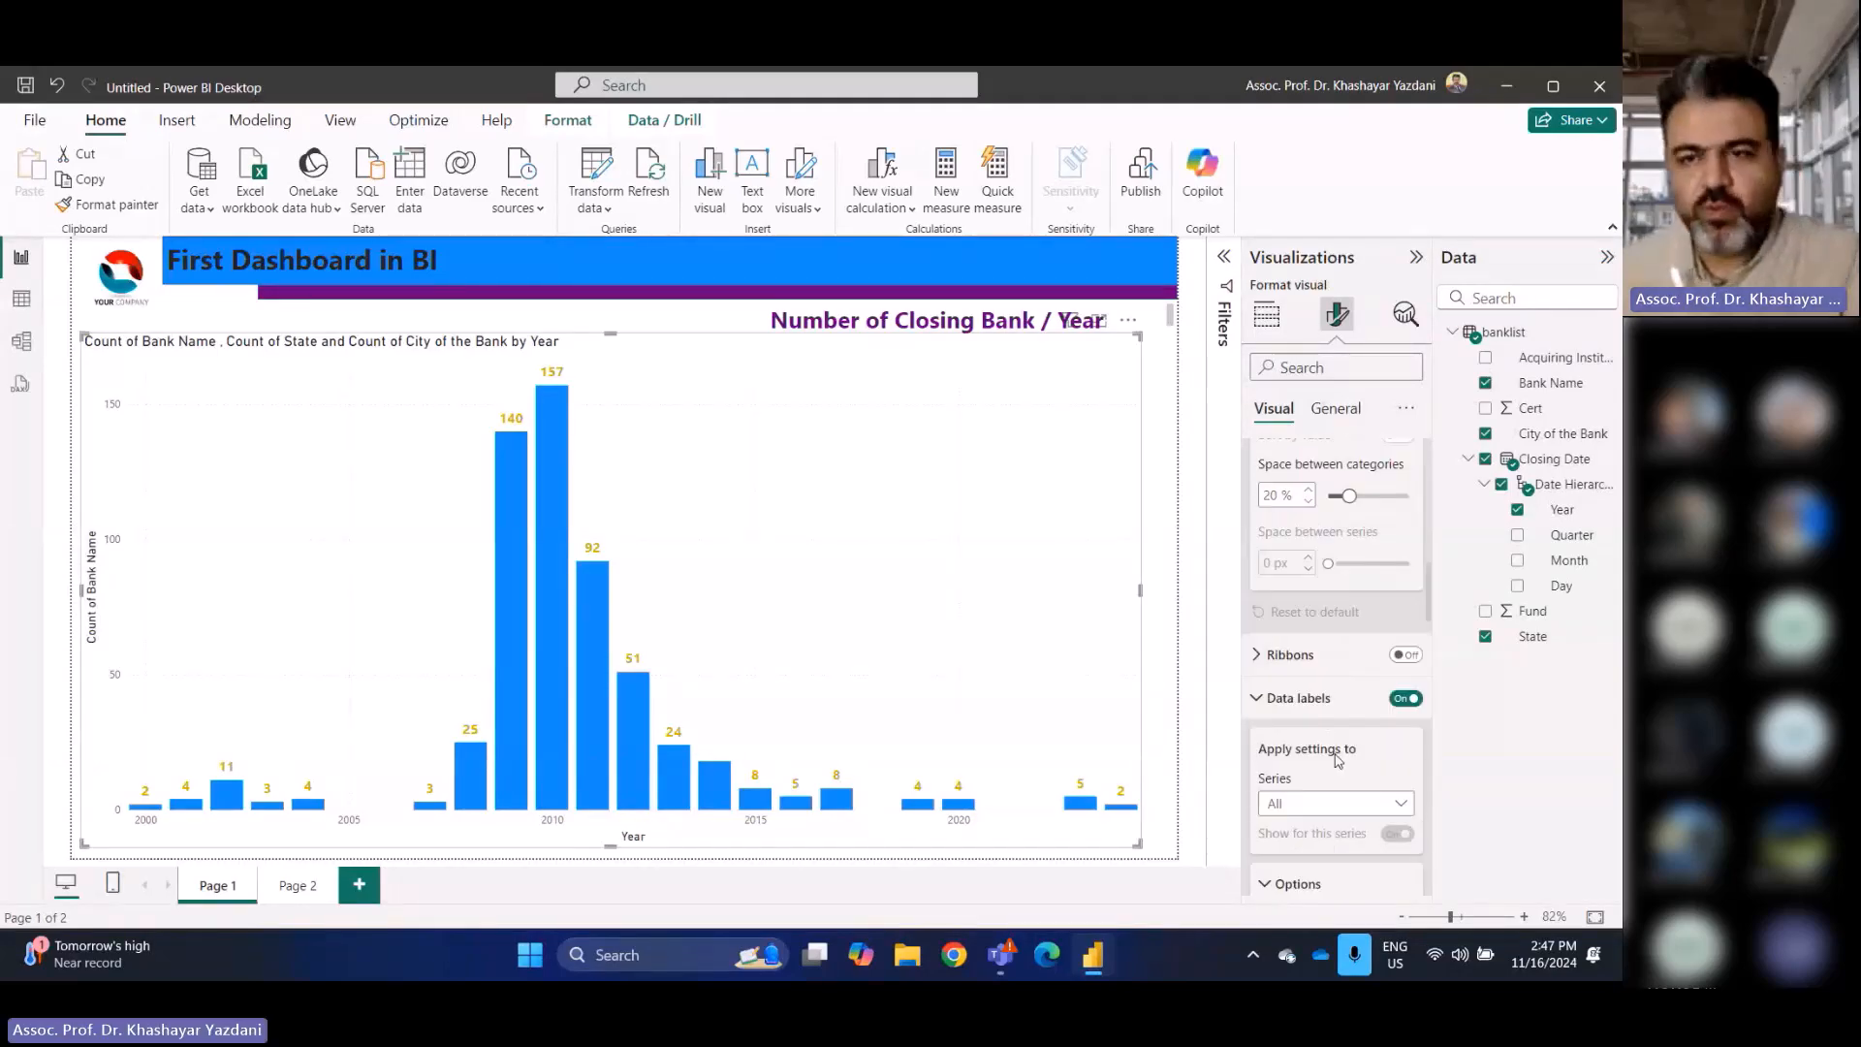
pyautogui.scroll(2, 1353, 746)
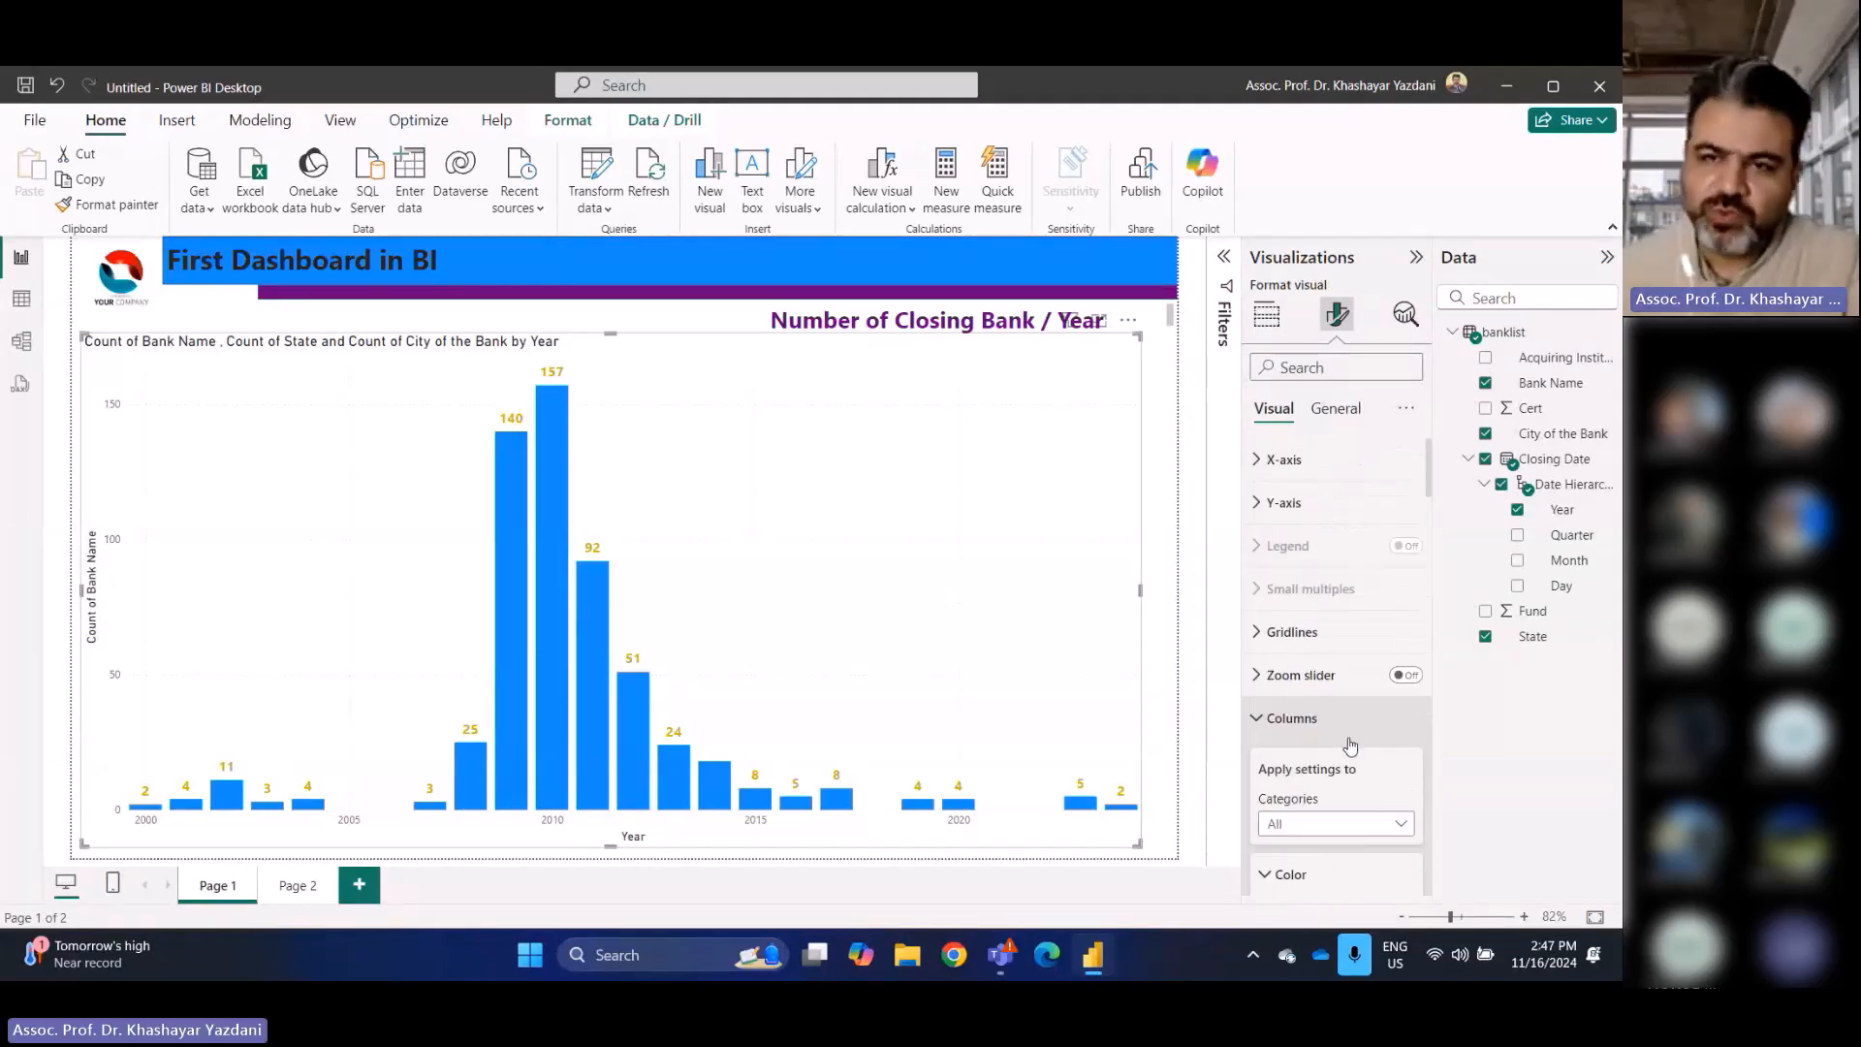
# Collapse the column and data label settings and open the chart's general size and position properties
pyautogui.click(1260, 717)
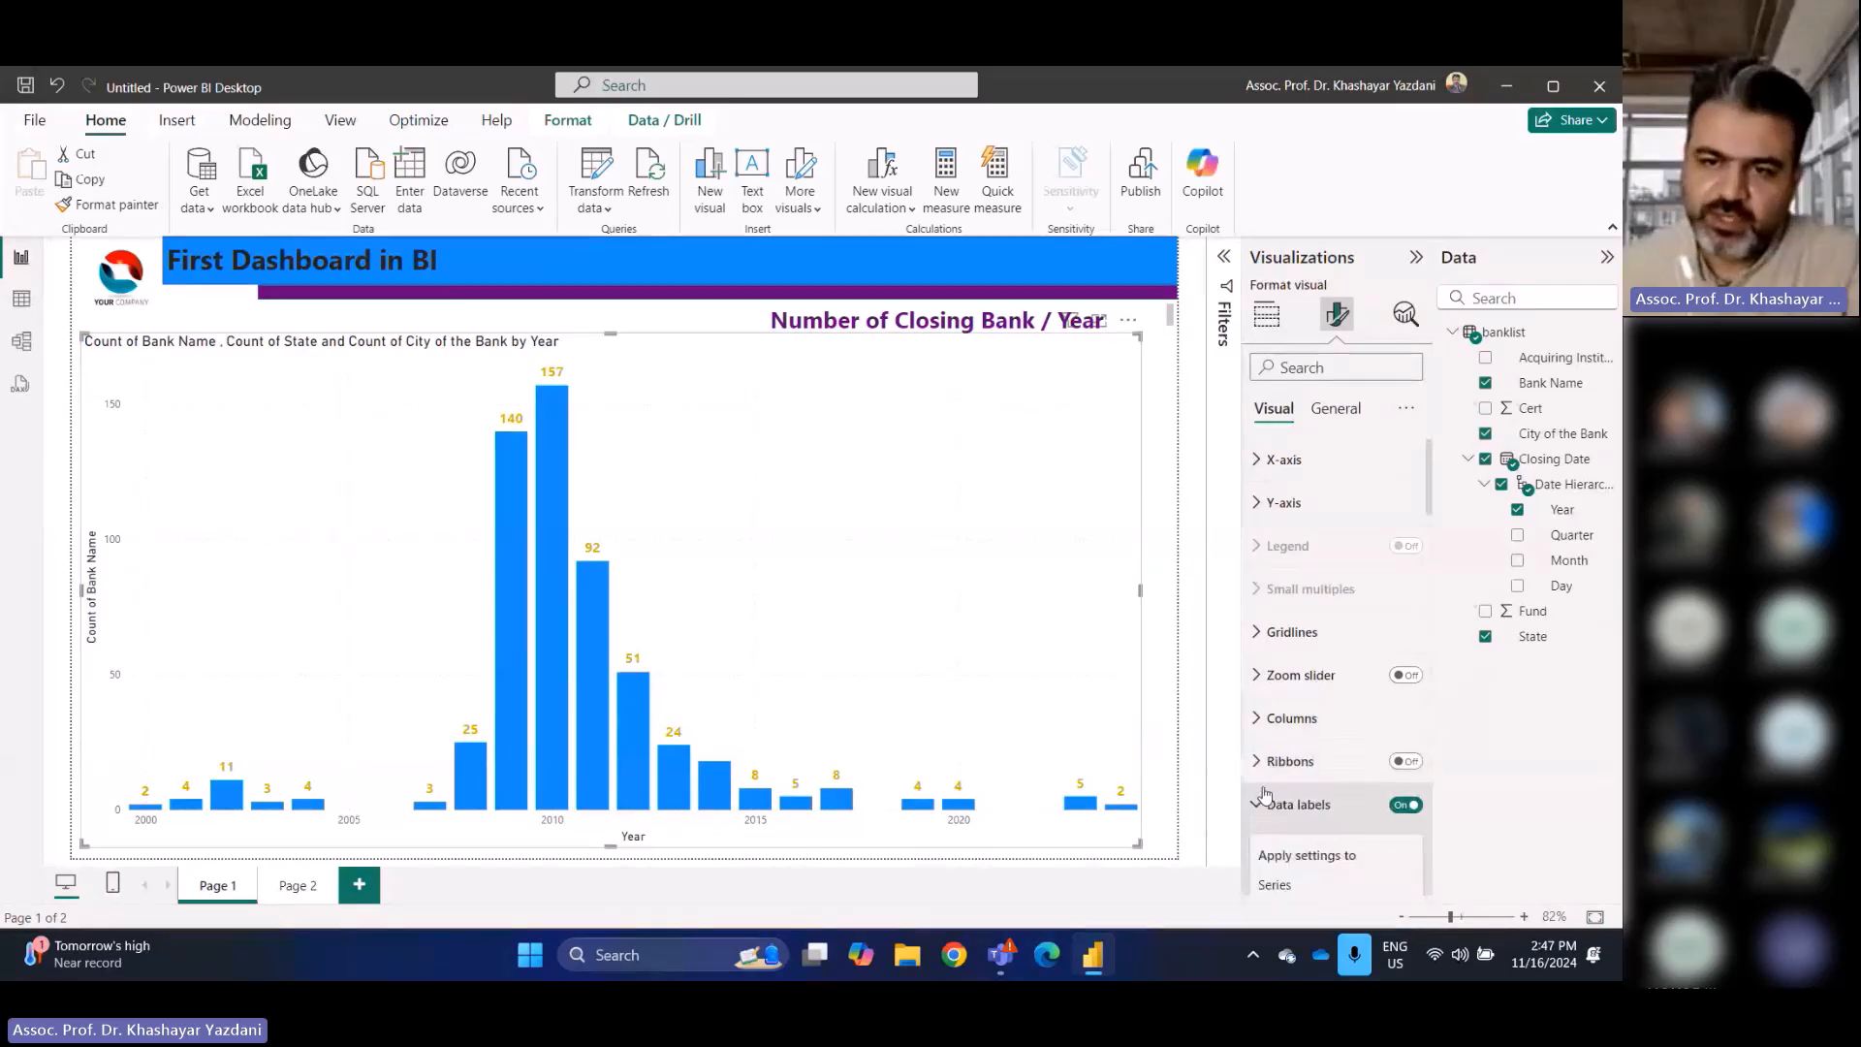
pyautogui.click(1263, 801)
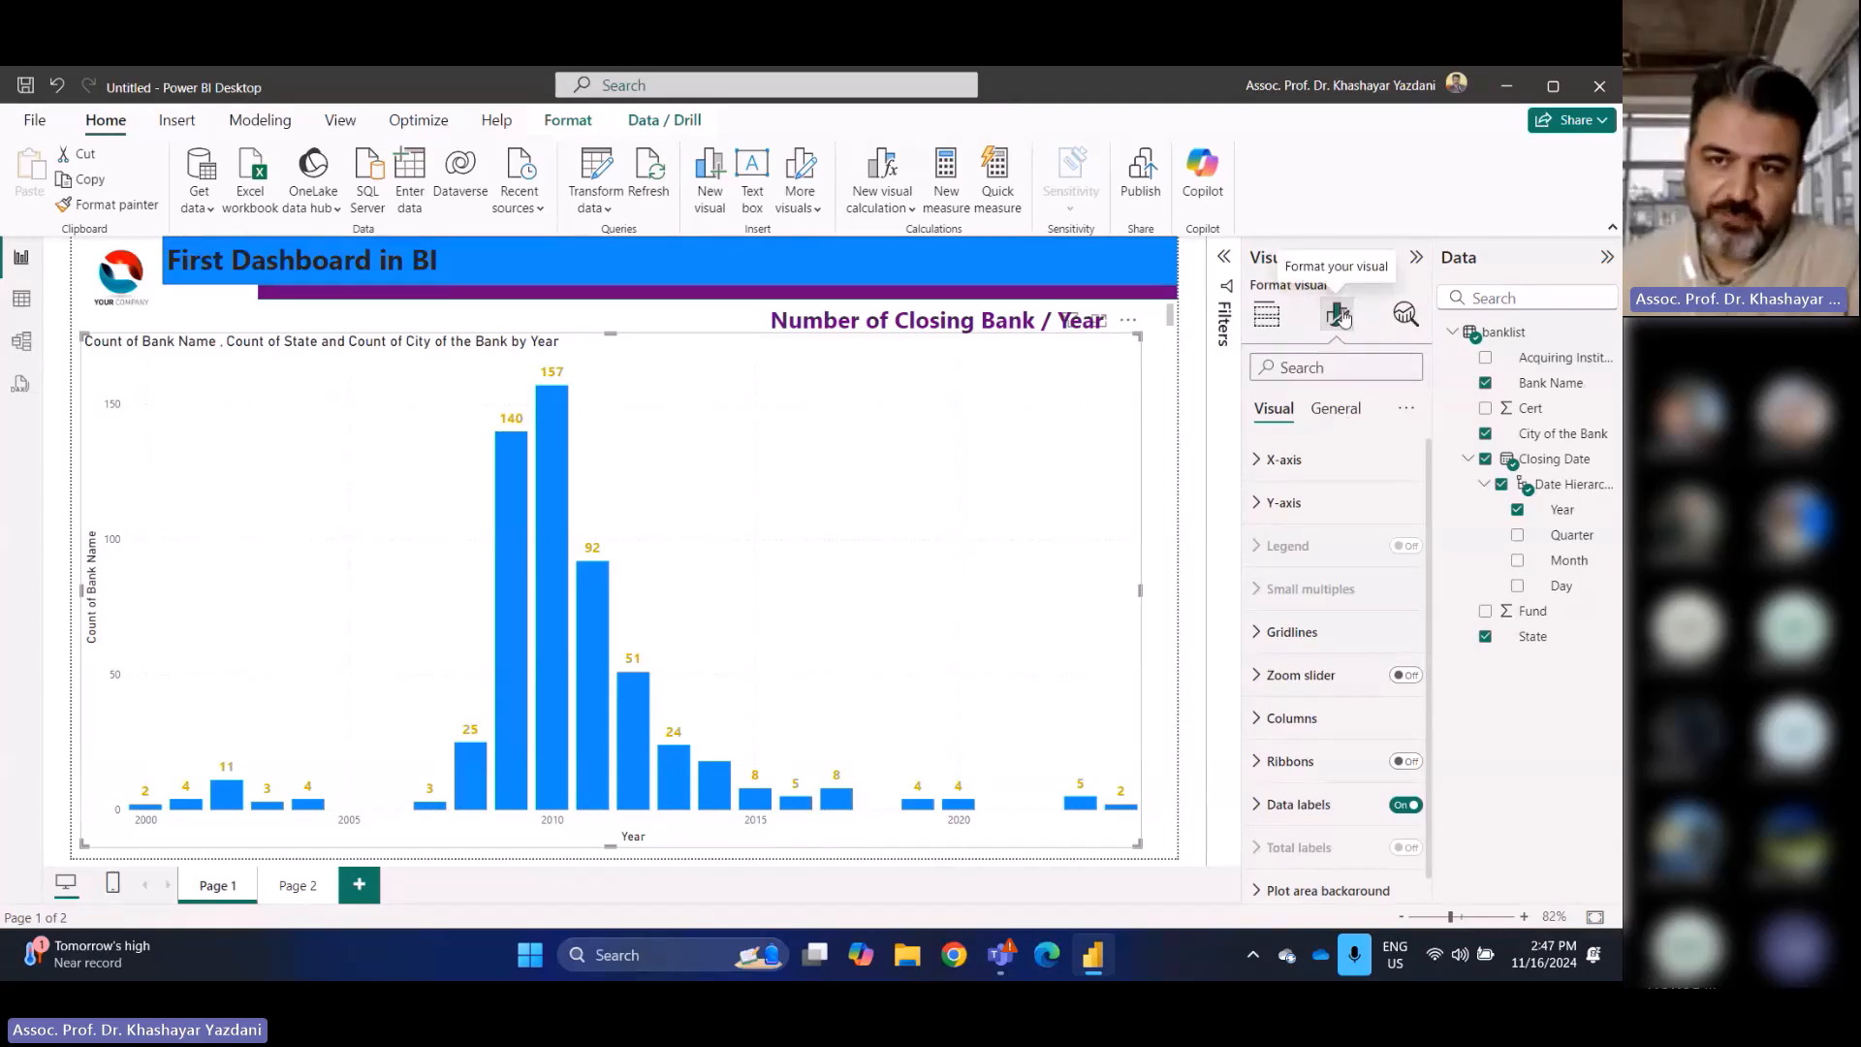
pyautogui.click(1337, 411)
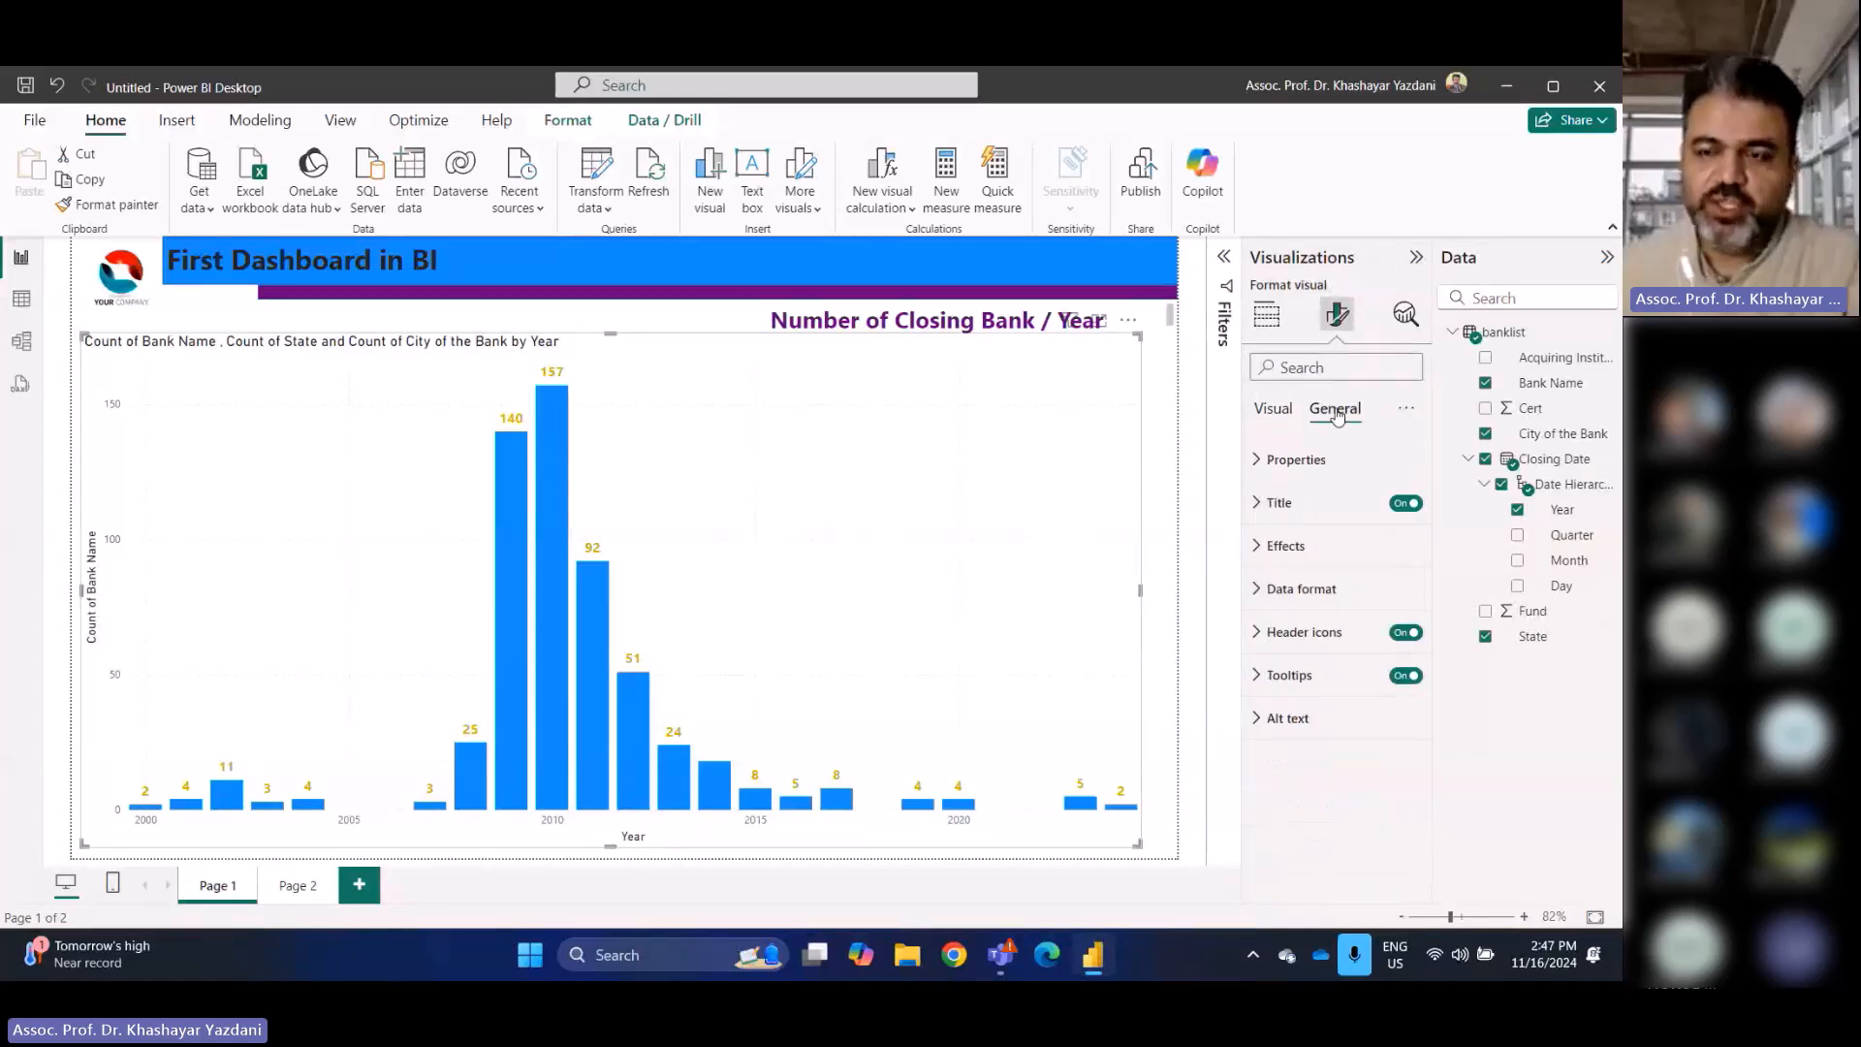
pyautogui.click(1260, 463)
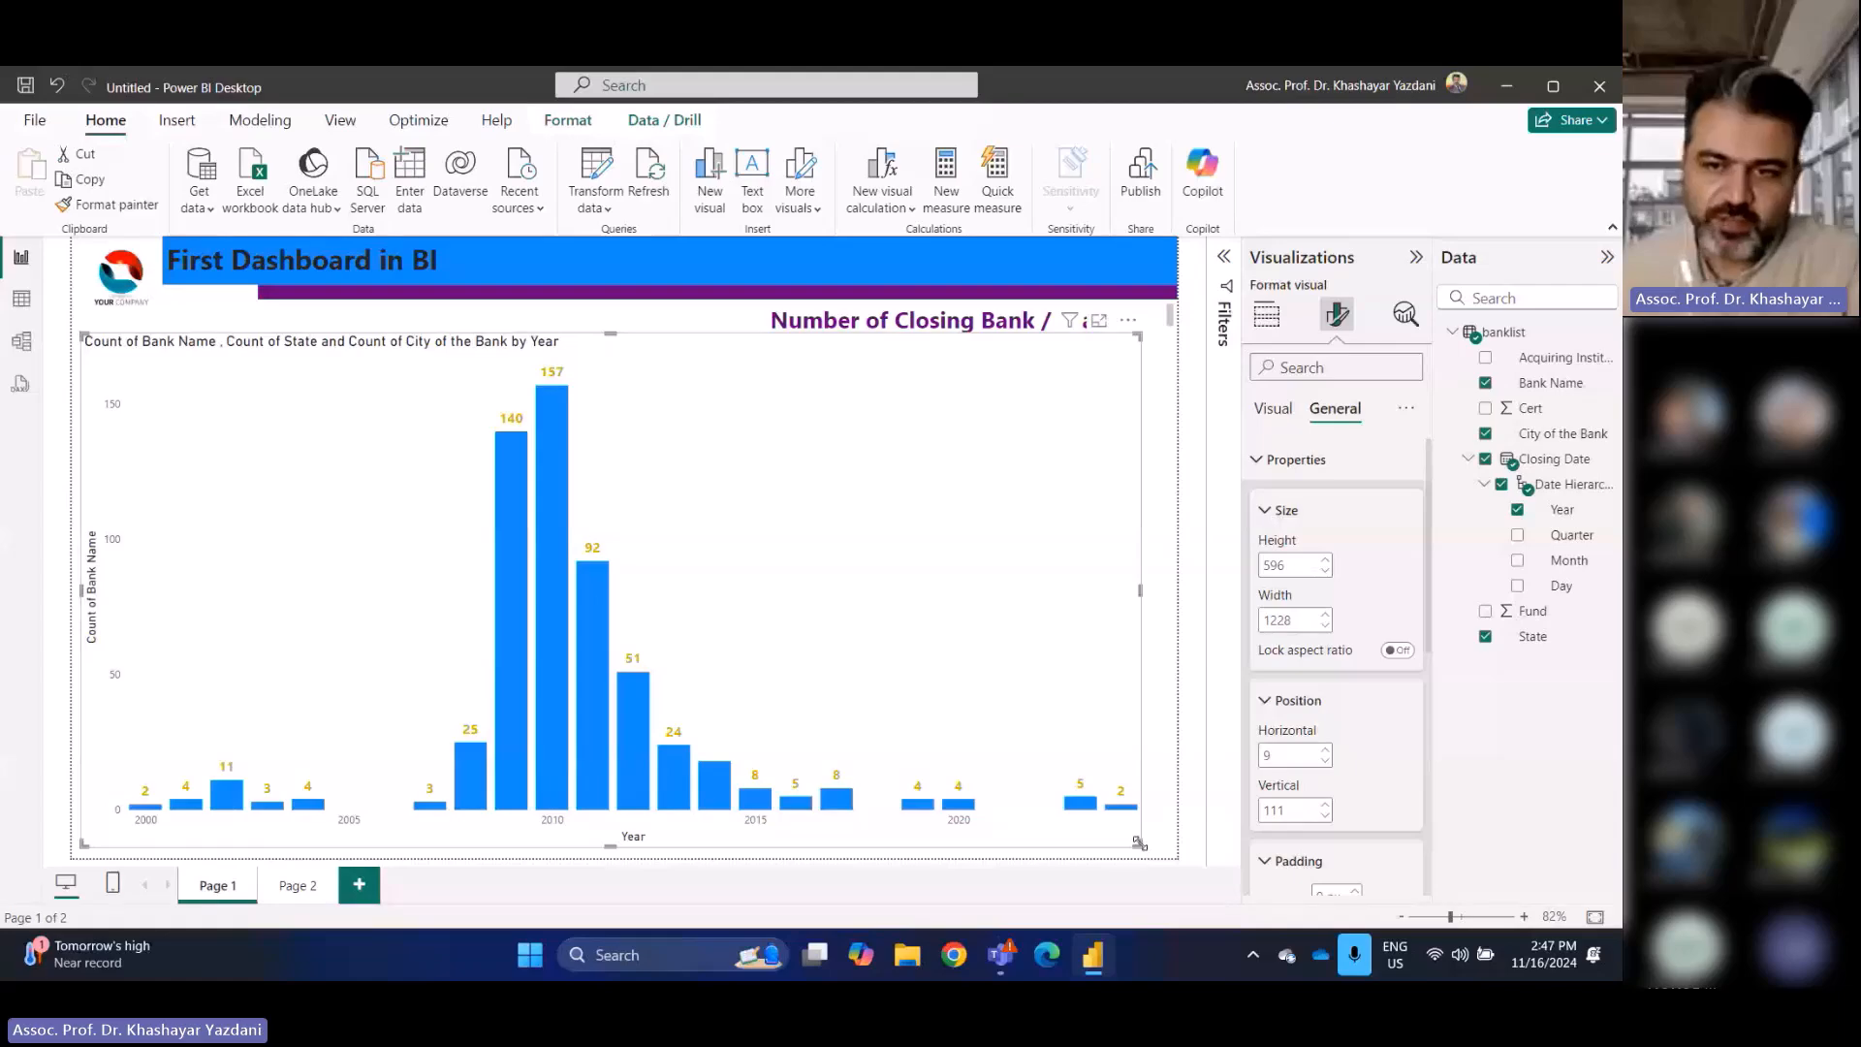
# Shrink the chart on the canvas, and set its height to 400 and its width to 500
pyautogui.moveTo(1139, 843); pyautogui.dragTo(360, 588)
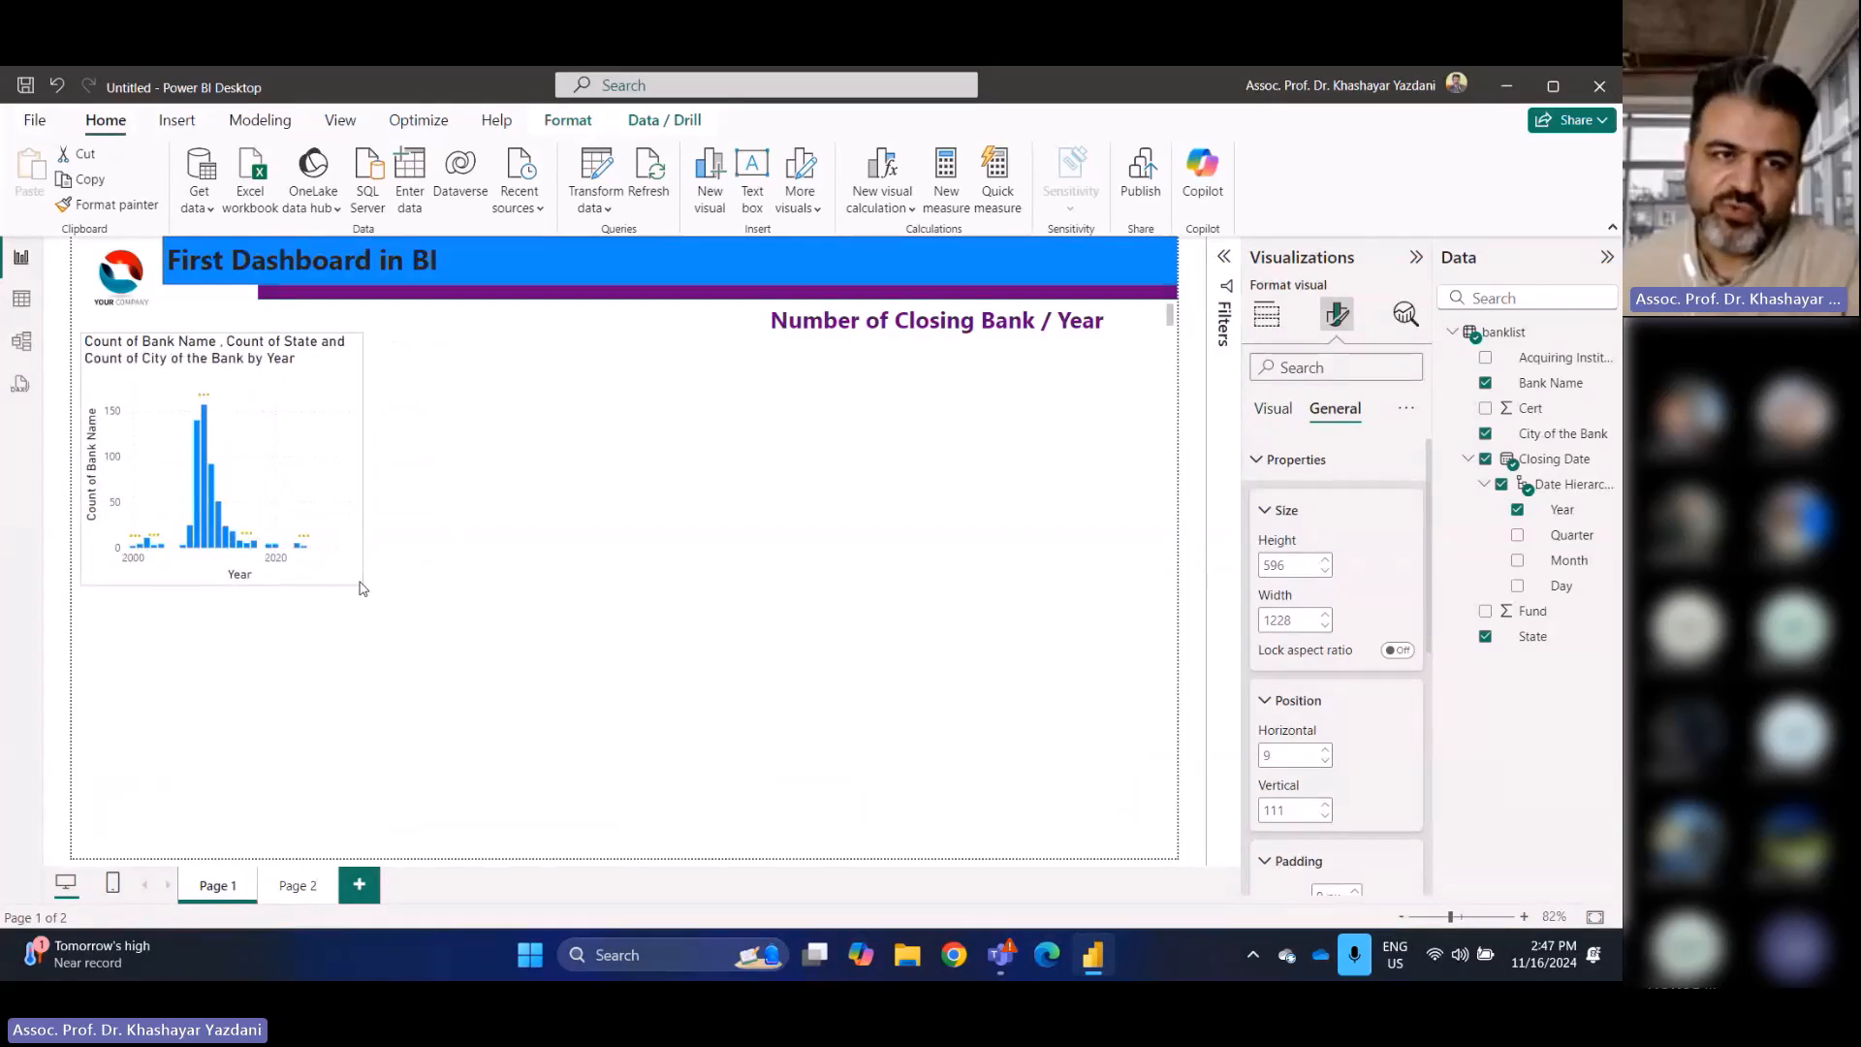
pyautogui.moveTo(361, 588); pyautogui.dragTo(479, 626)
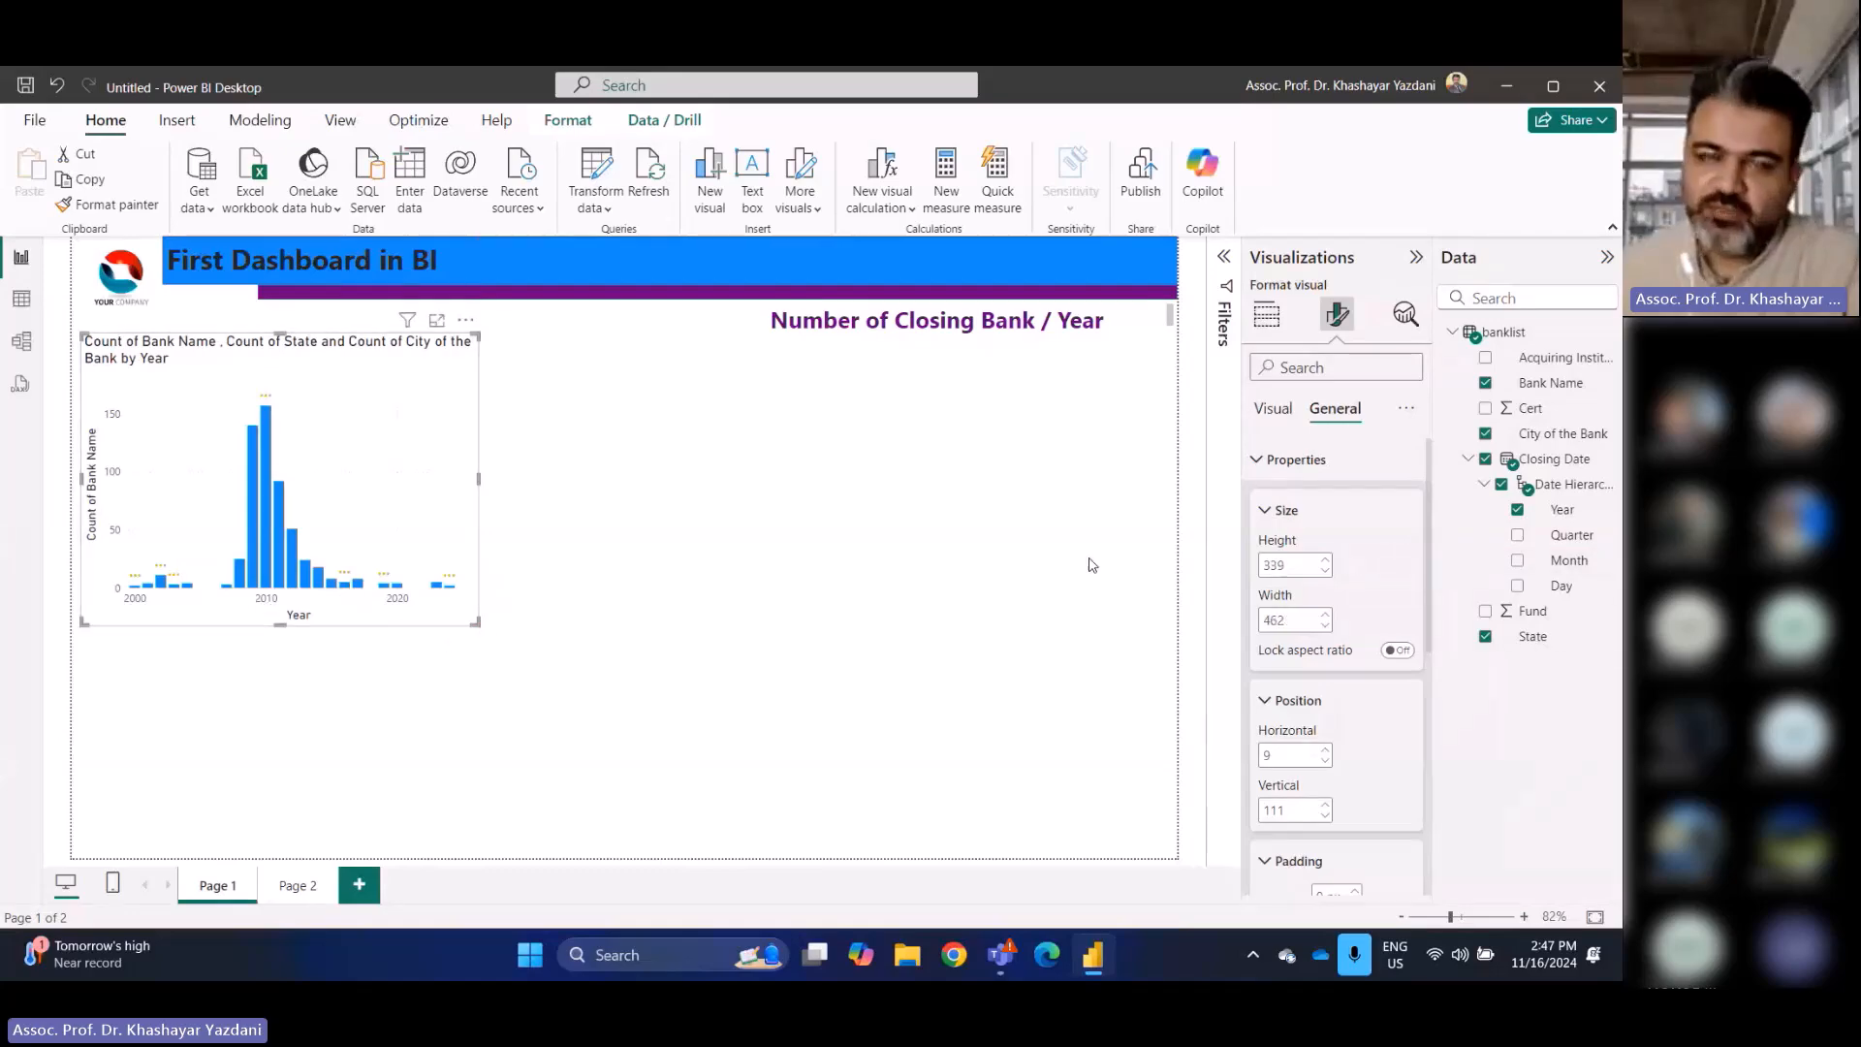
pyautogui.doubleClick(1278, 565)
pyautogui.write('400')
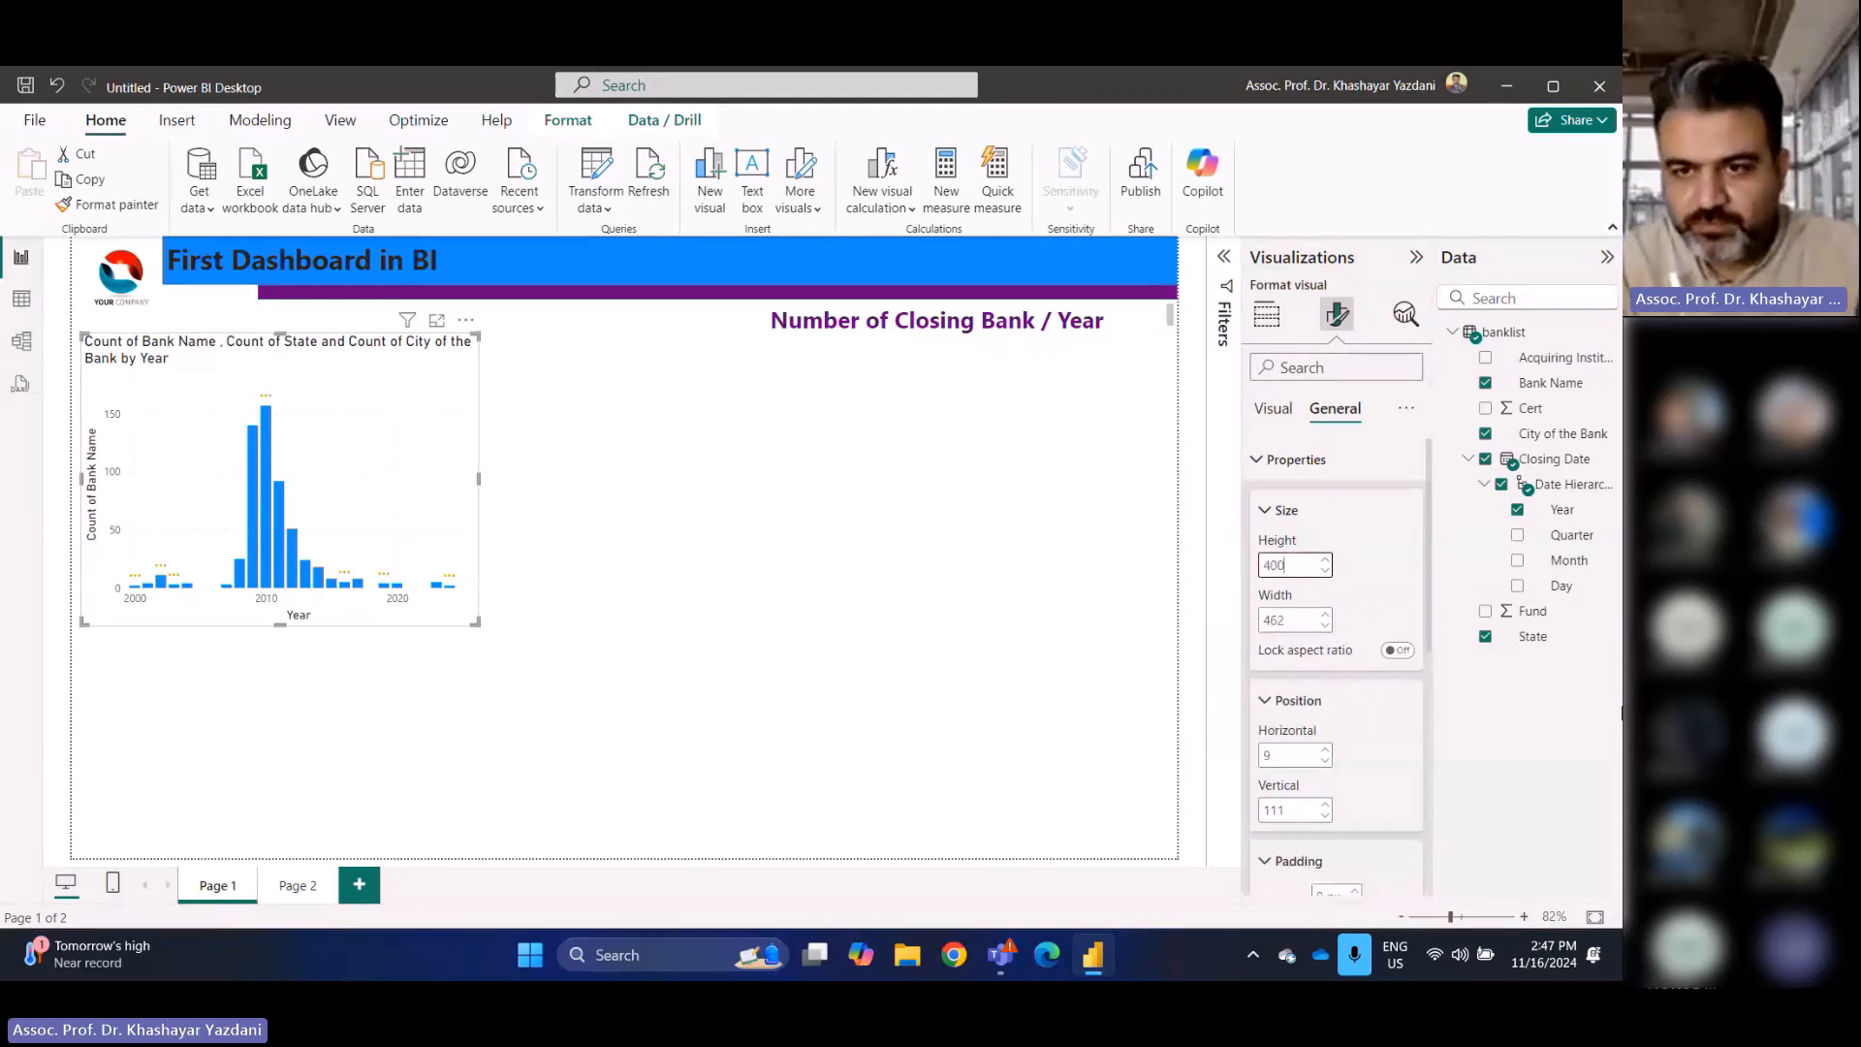
pyautogui.press('Tab')
pyautogui.write('500')
pyautogui.press('Tab')
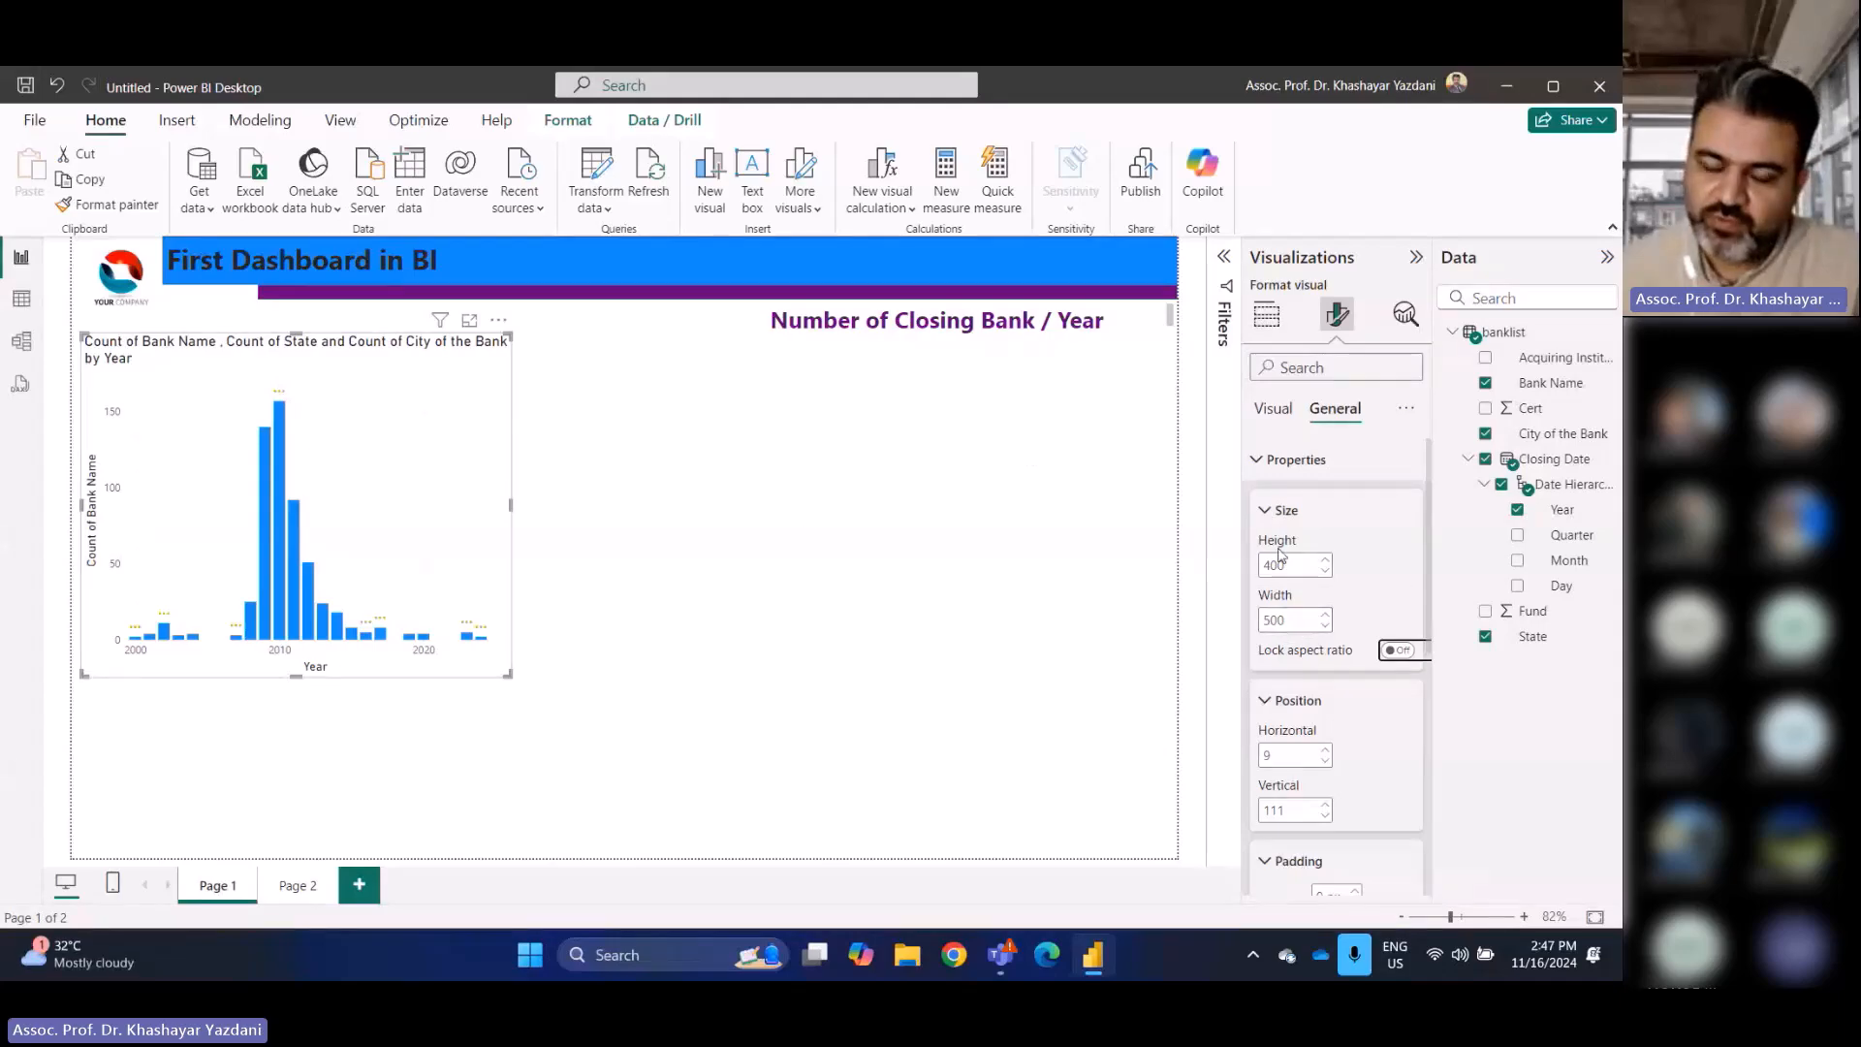
# Enlarge the chart to about 568 high and 1184 wide, and shift its upper-left corner to about 134 horizontal and 227 vertical
pyautogui.moveTo(508, 673); pyautogui.dragTo(1100, 826)
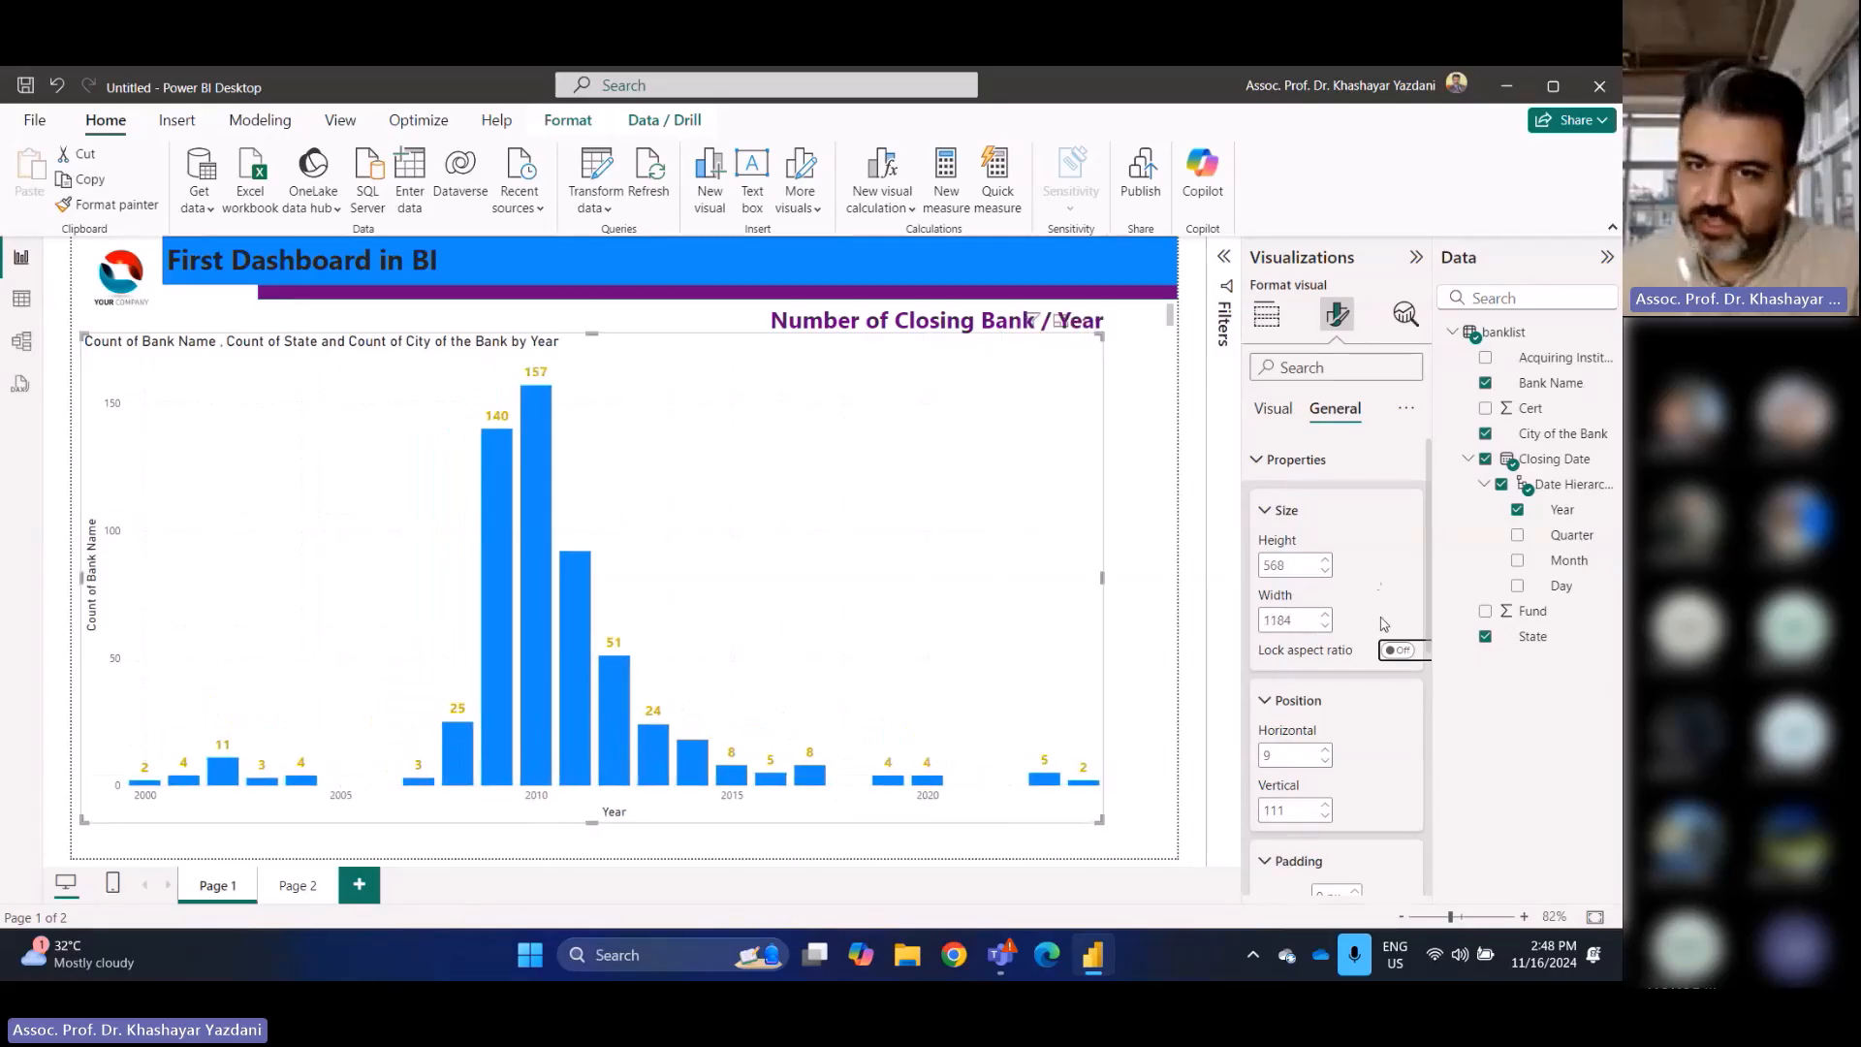
pyautogui.scroll(-3, 1297, 567)
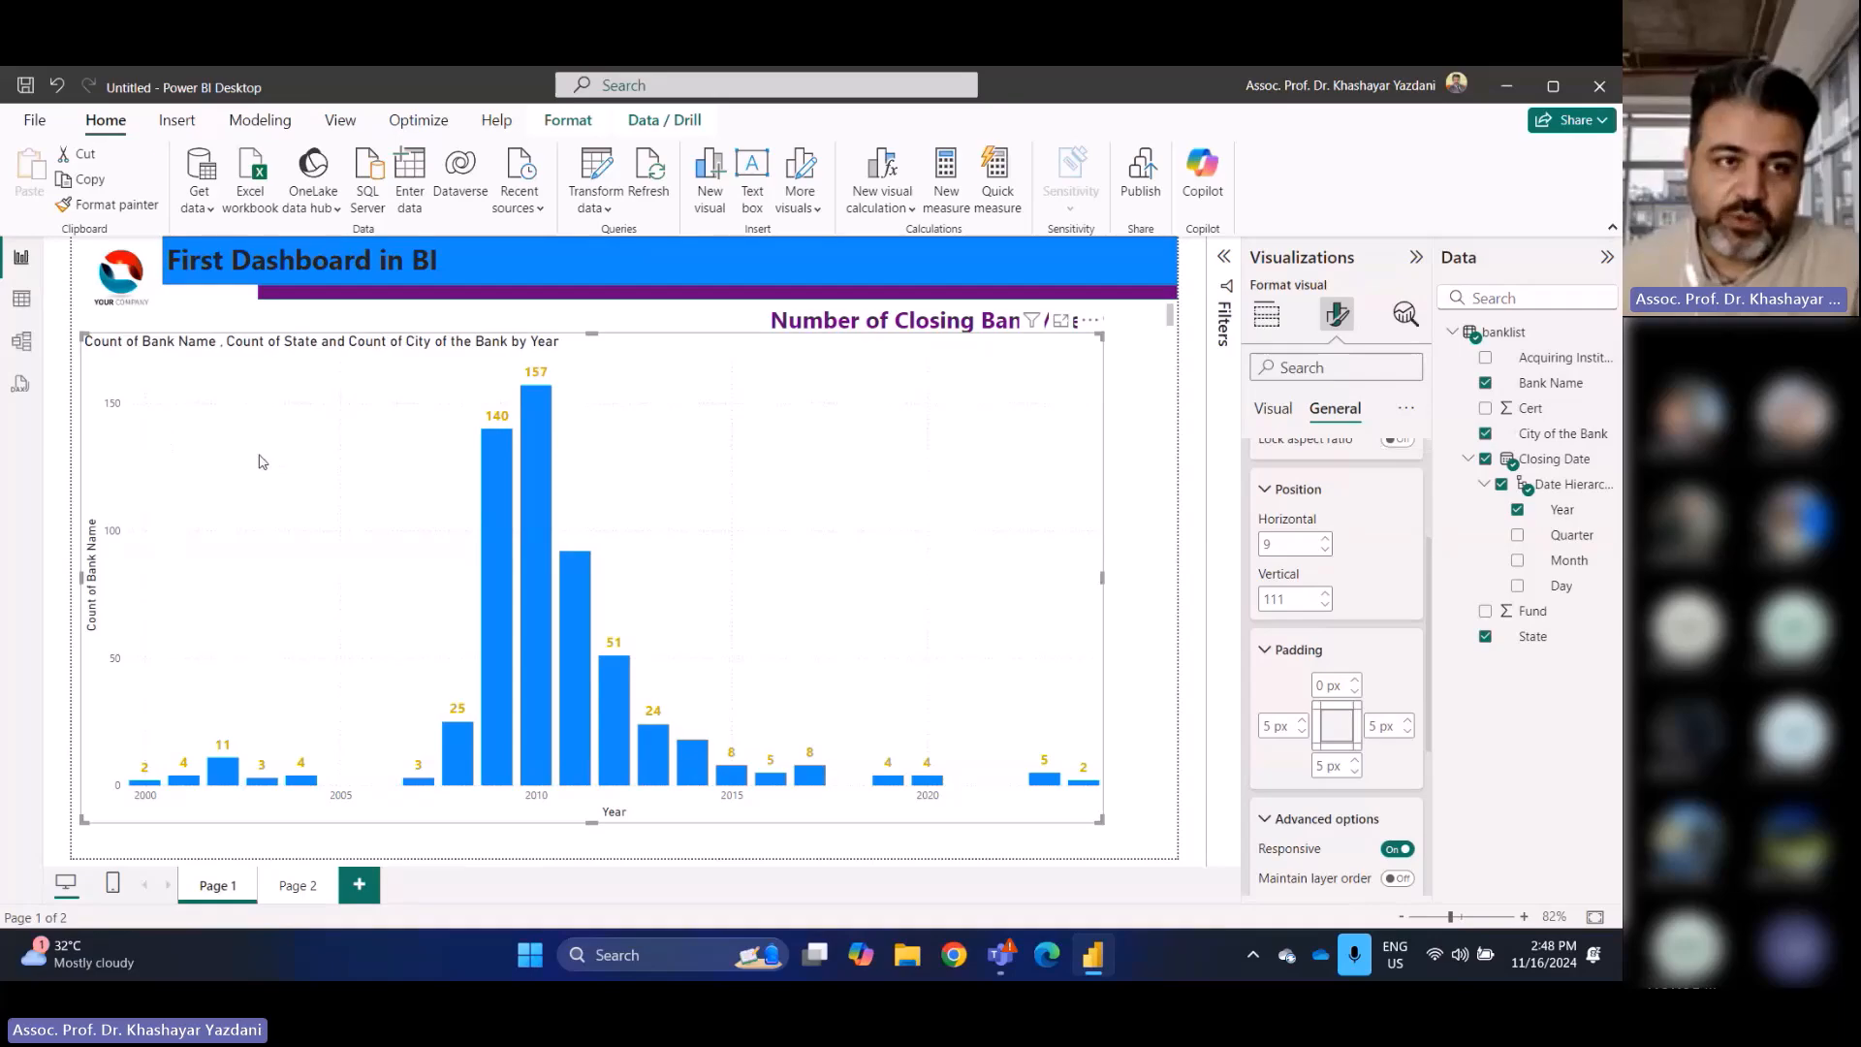
pyautogui.moveTo(258, 456); pyautogui.dragTo(312, 463)
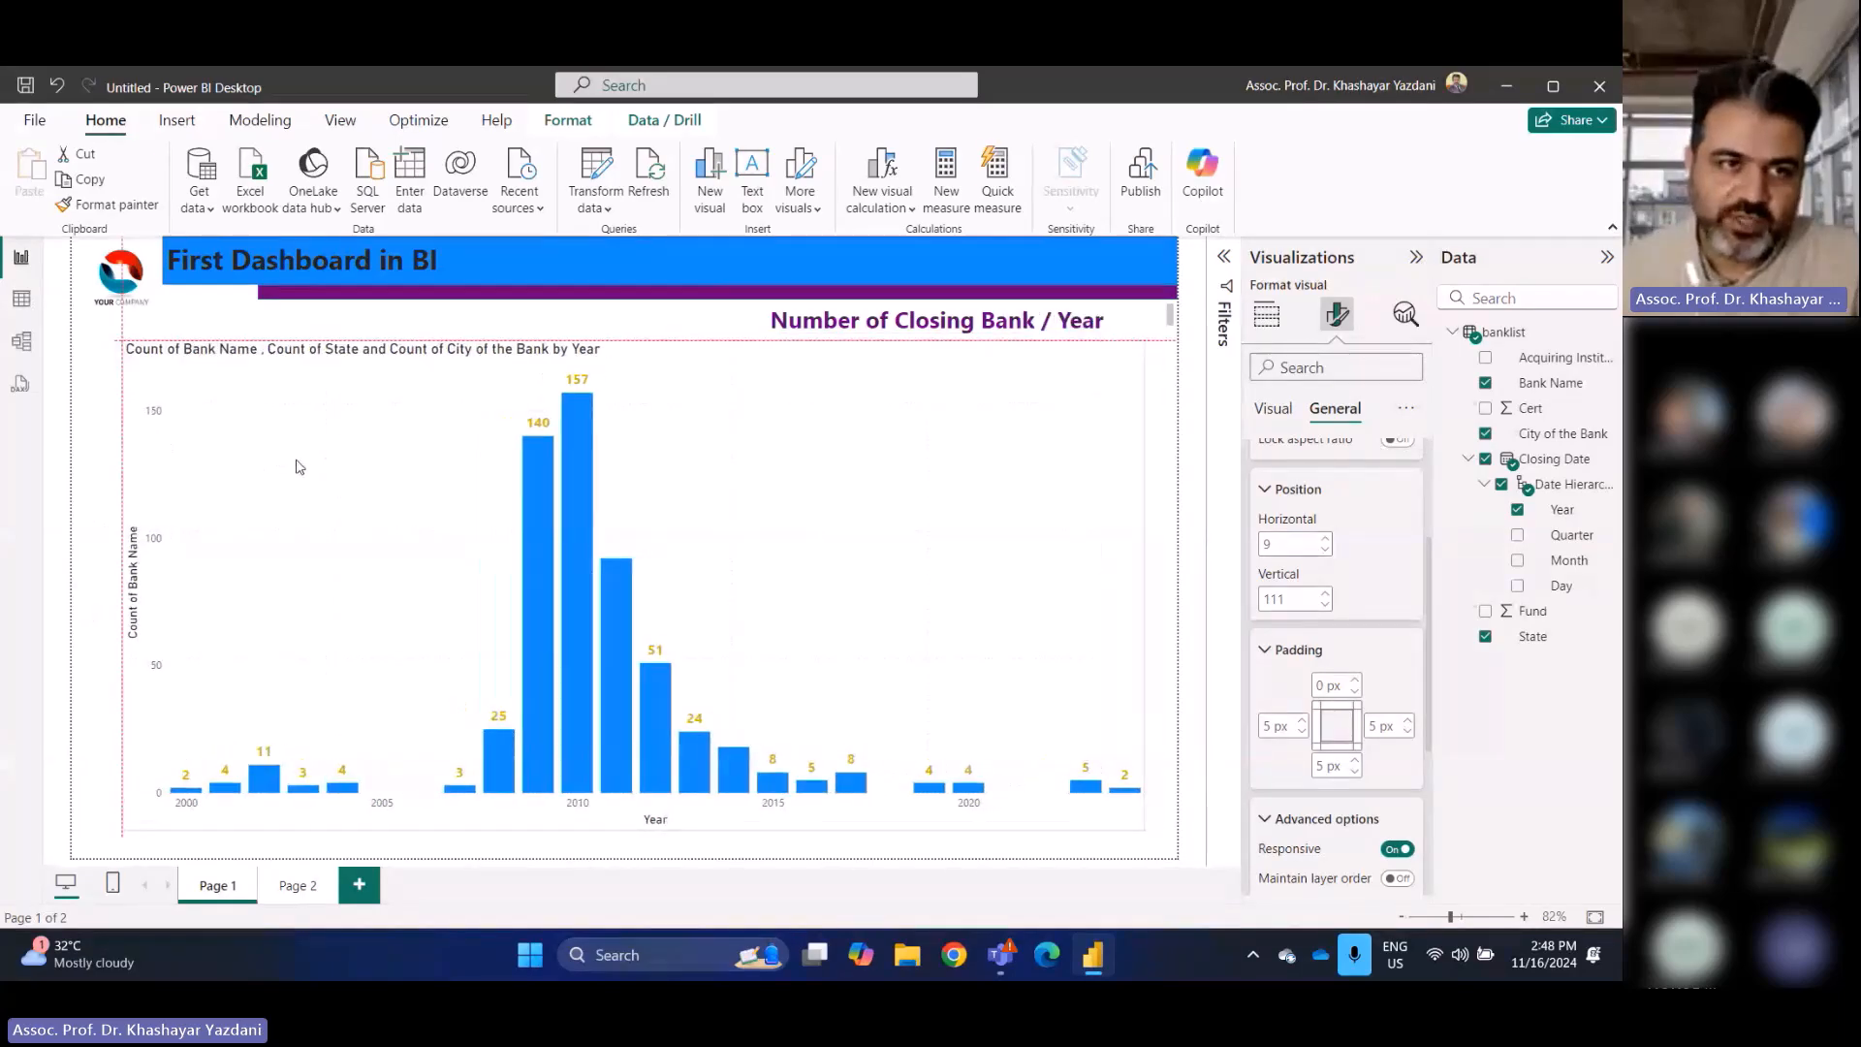
pyautogui.moveTo(124, 340); pyautogui.dragTo(259, 466)
pyautogui.moveTo(312, 540); pyautogui.dragTo(244, 507)
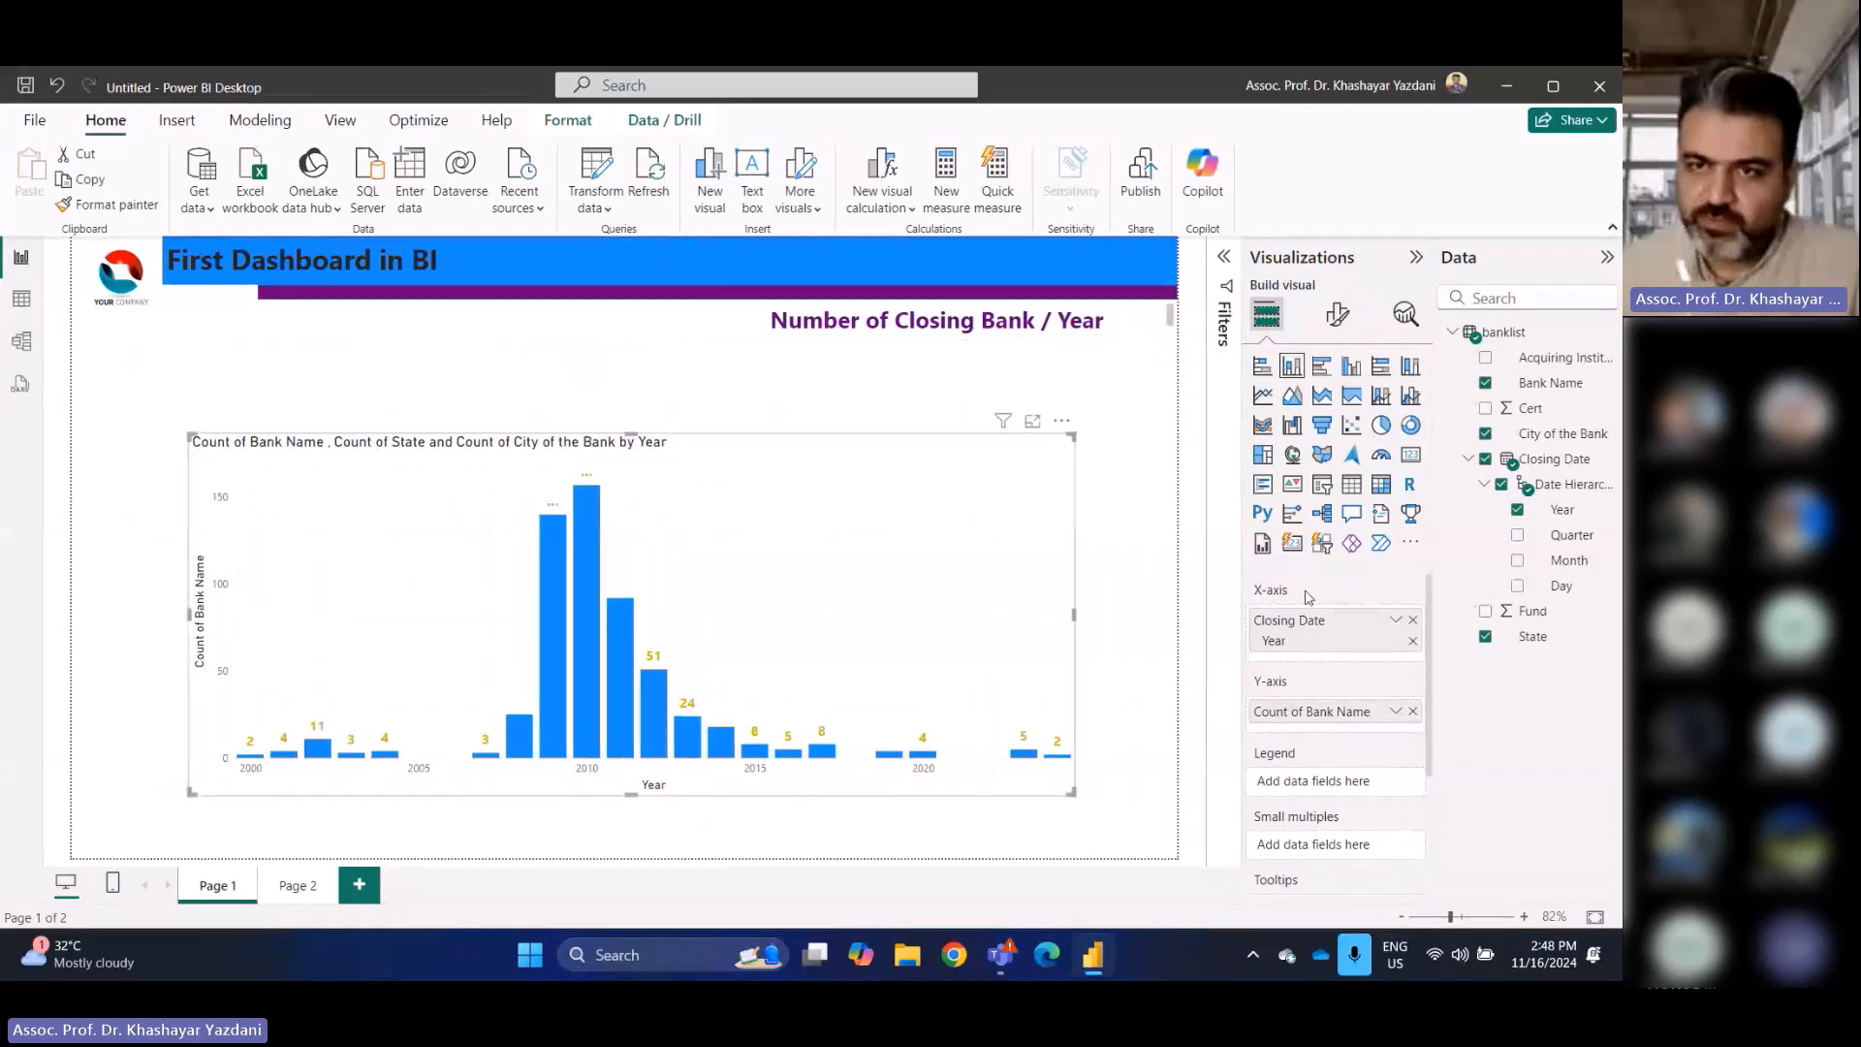
# Set the chart's horizontal position to 100 and its vertical position to 200
pyautogui.click(1337, 313)
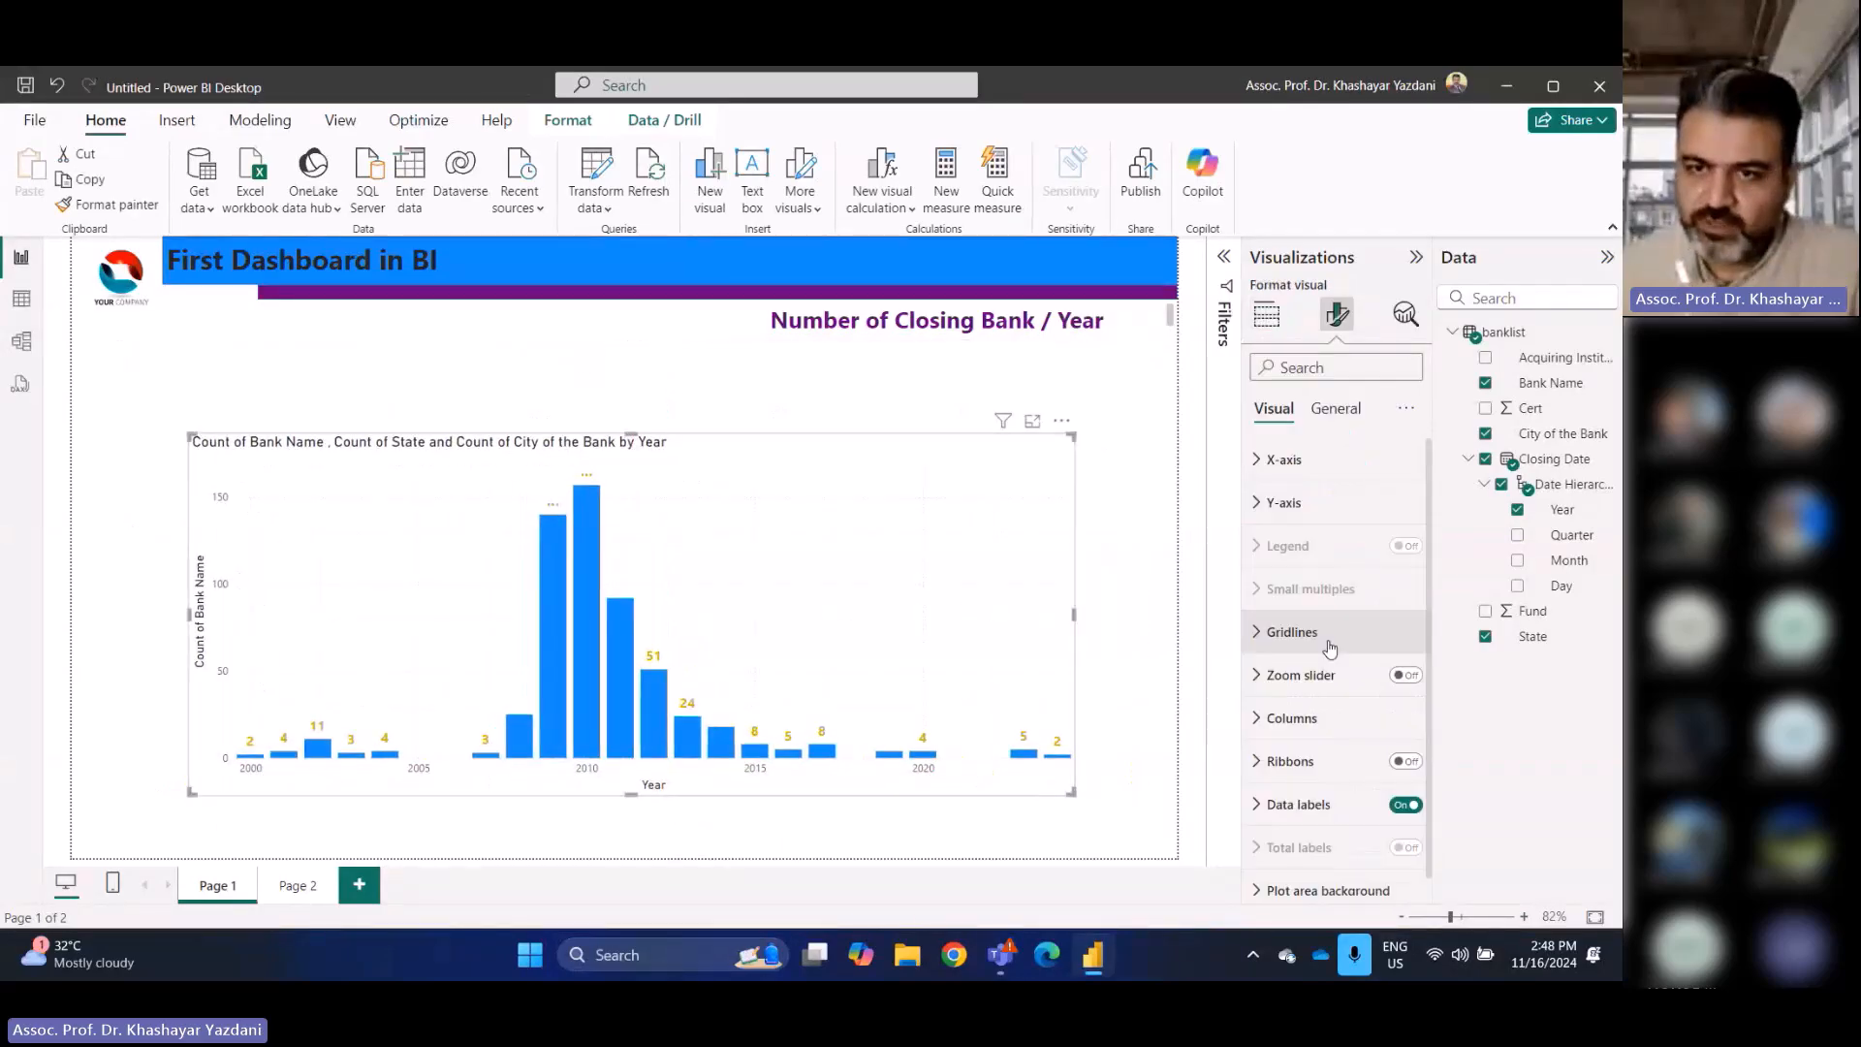
pyautogui.click(1335, 411)
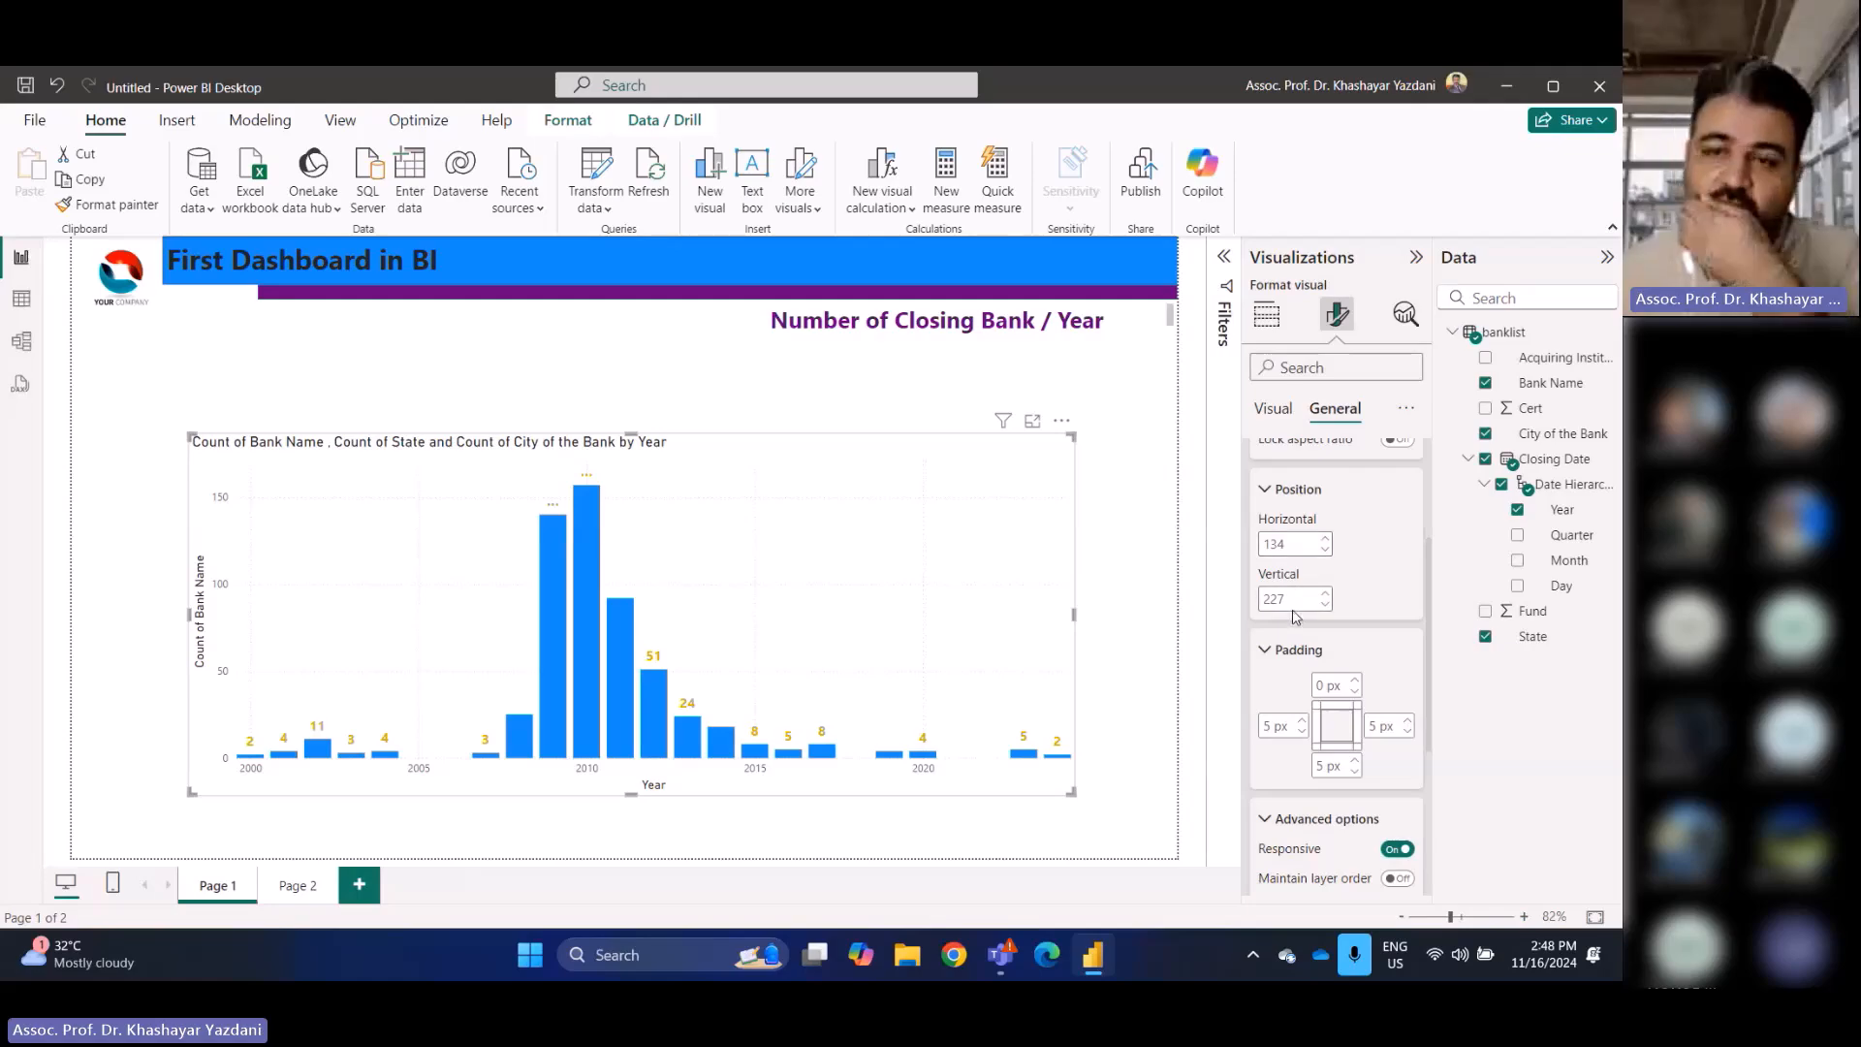
pyautogui.doubleClick(1289, 543)
pyautogui.write('100')
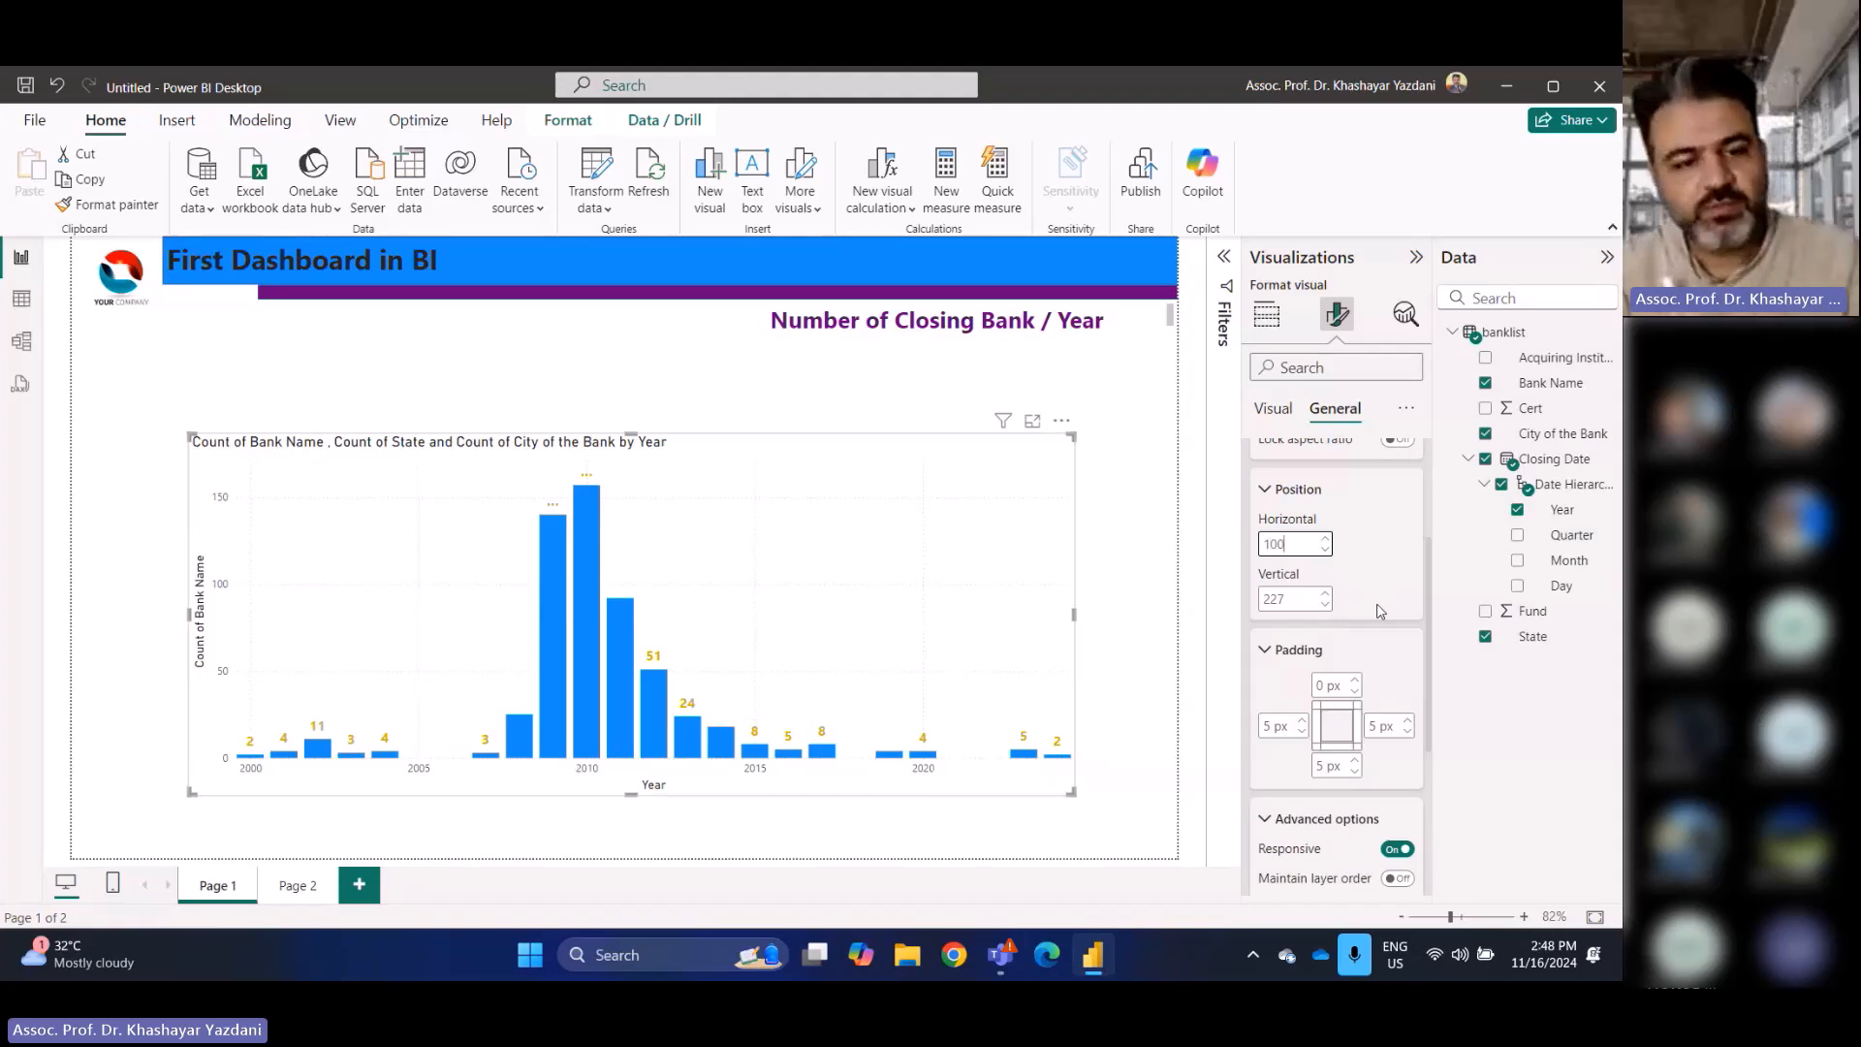
pyautogui.press('Tab')
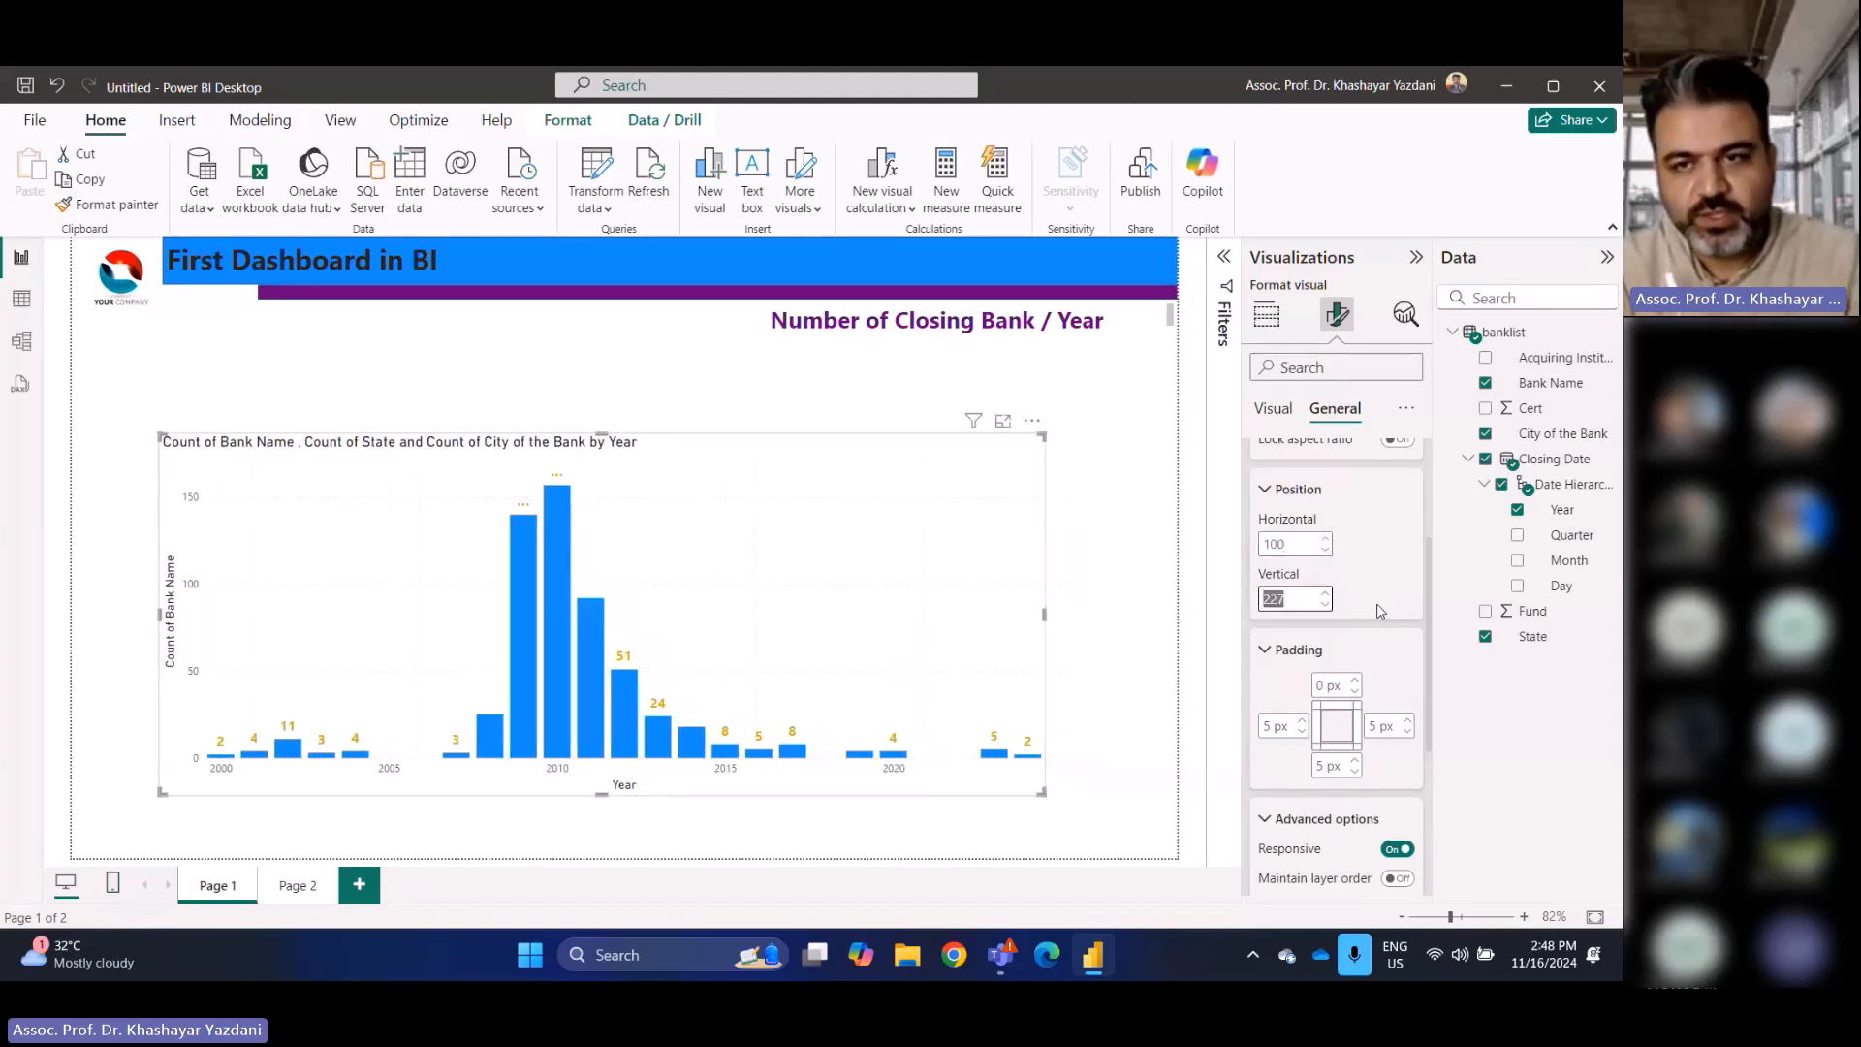
pyautogui.write('200')
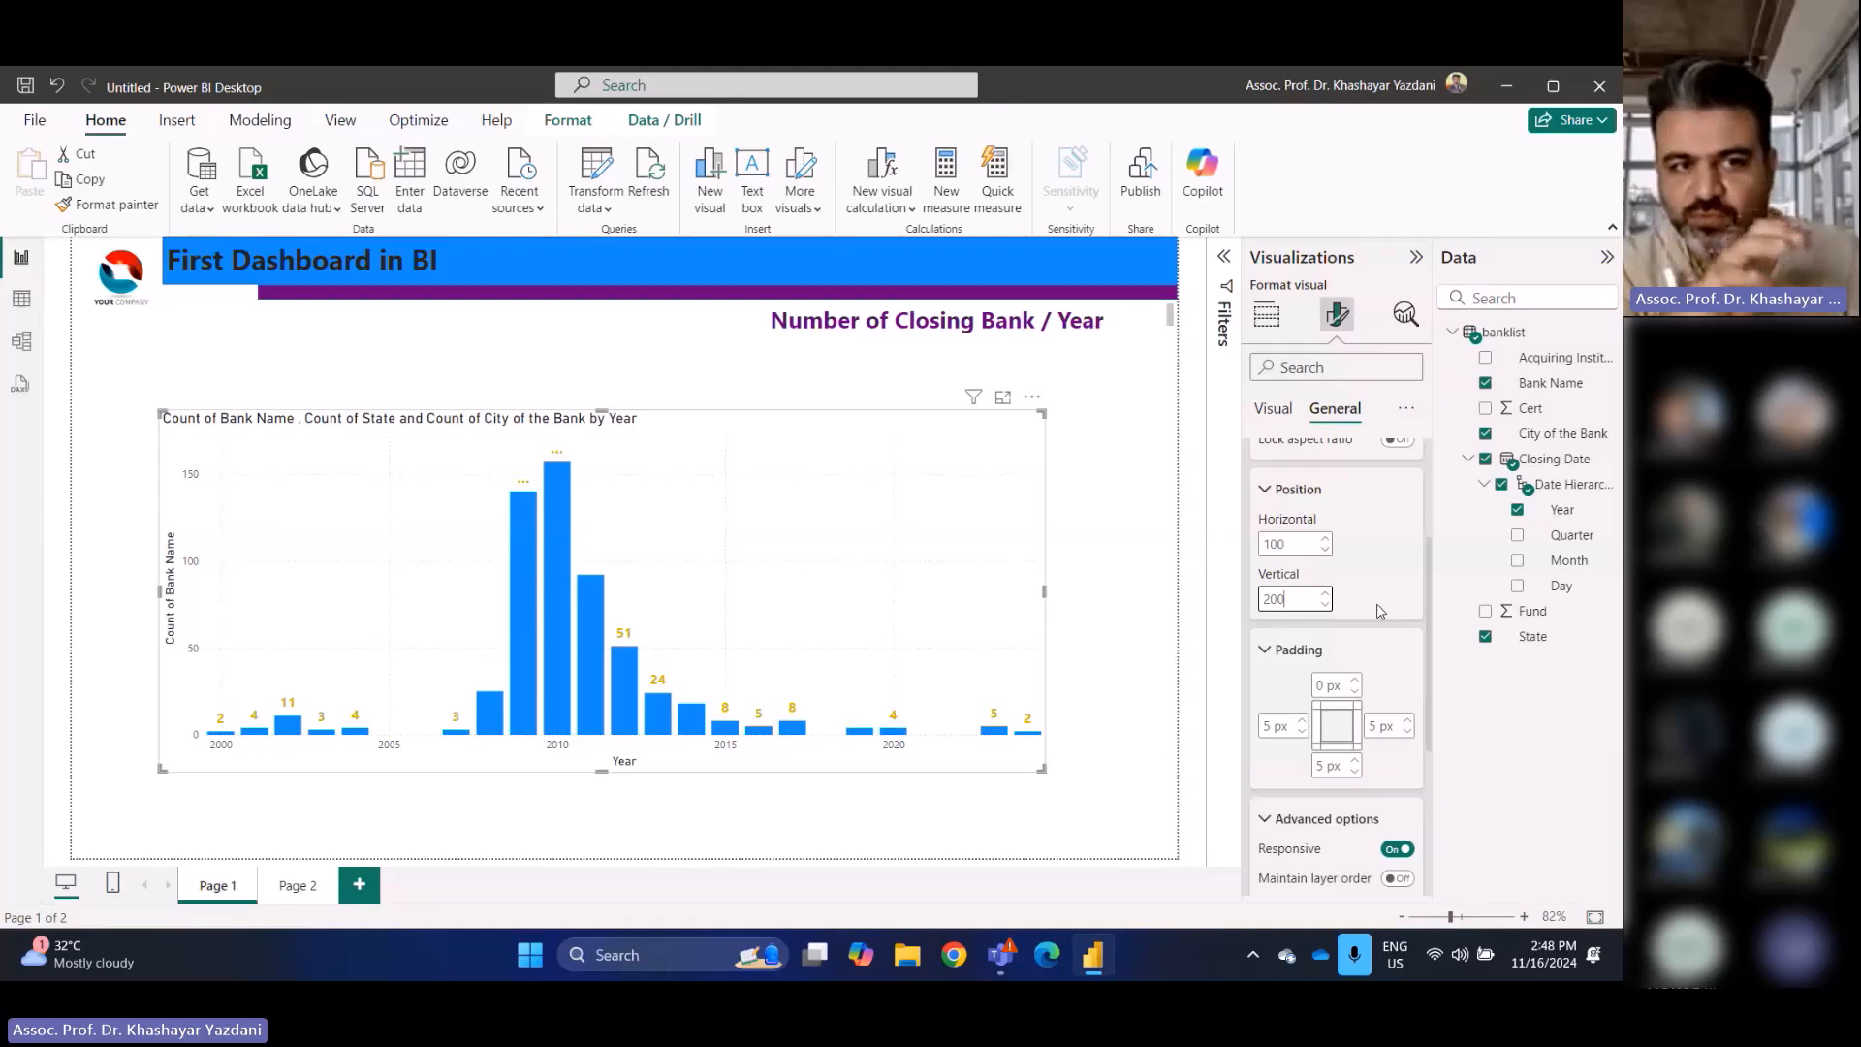
# Set the chart's horizontal and vertical positions both to 0
pyautogui.doubleClick(1290, 542)
pyautogui.write('0')
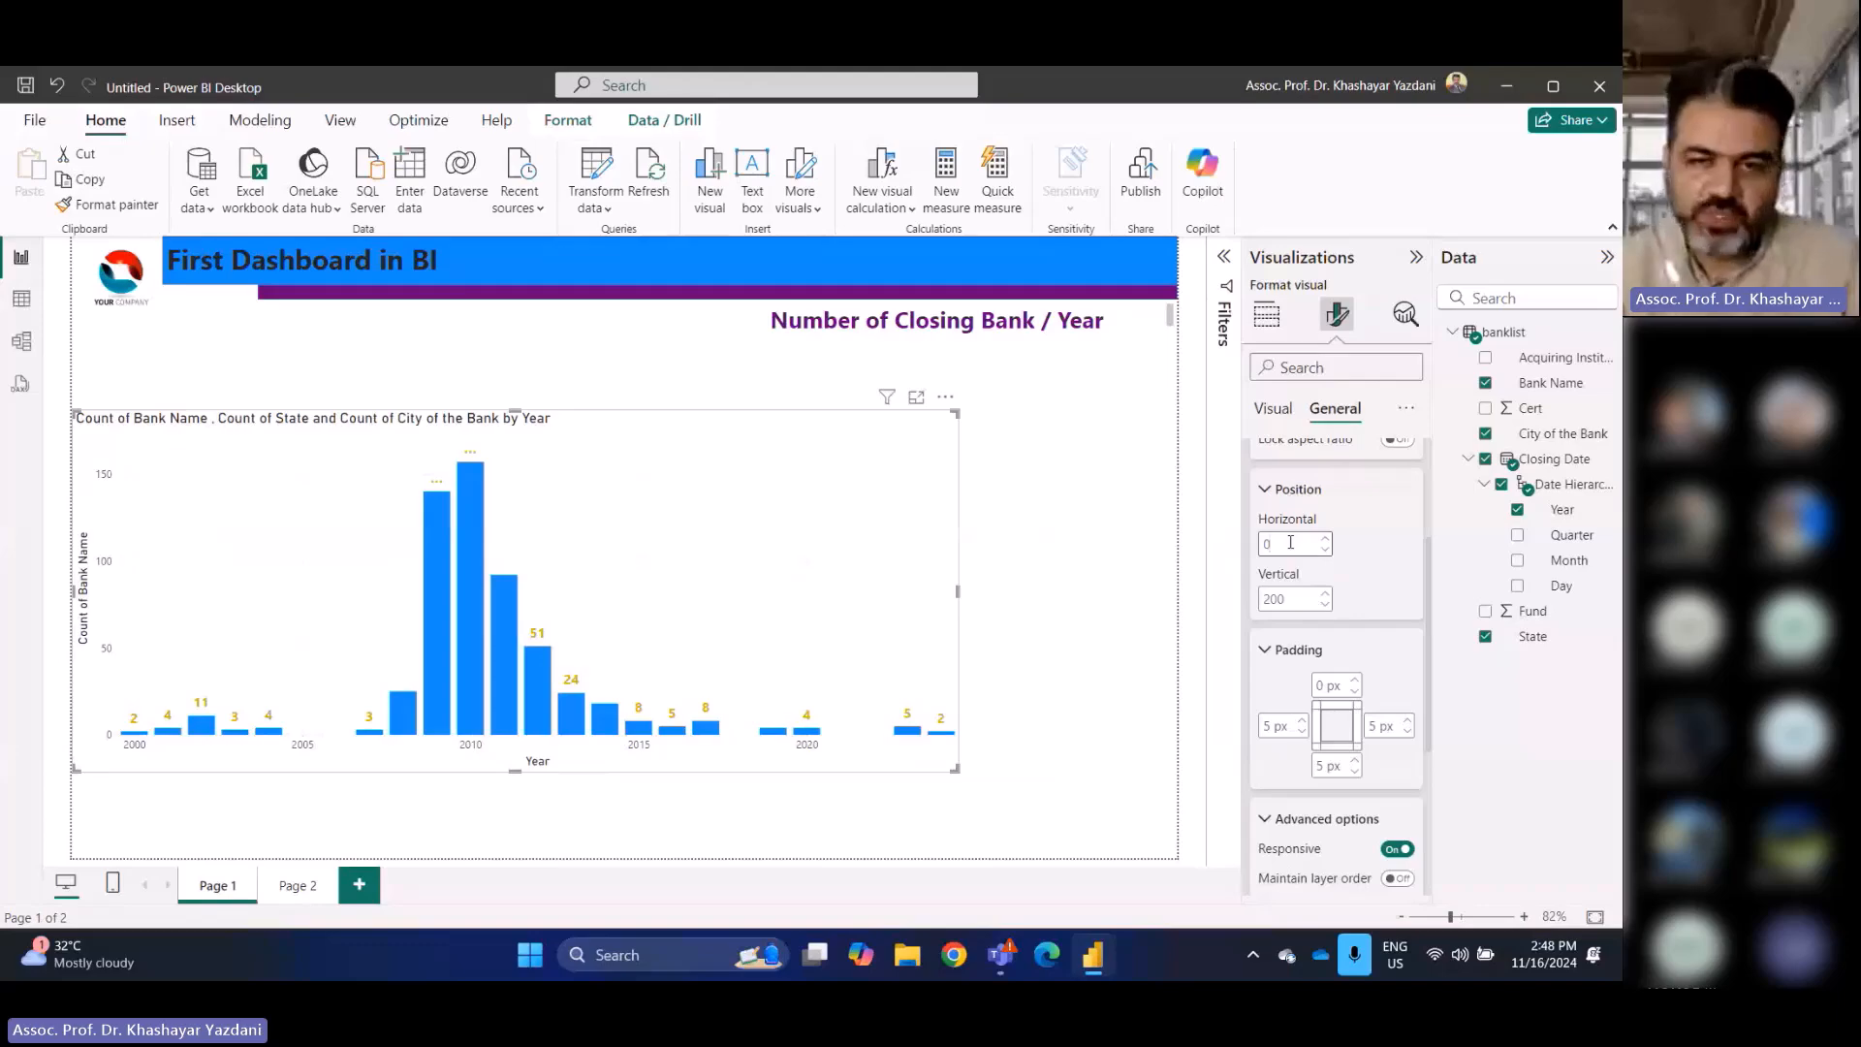
pyautogui.doubleClick(1299, 598)
pyautogui.write('0')
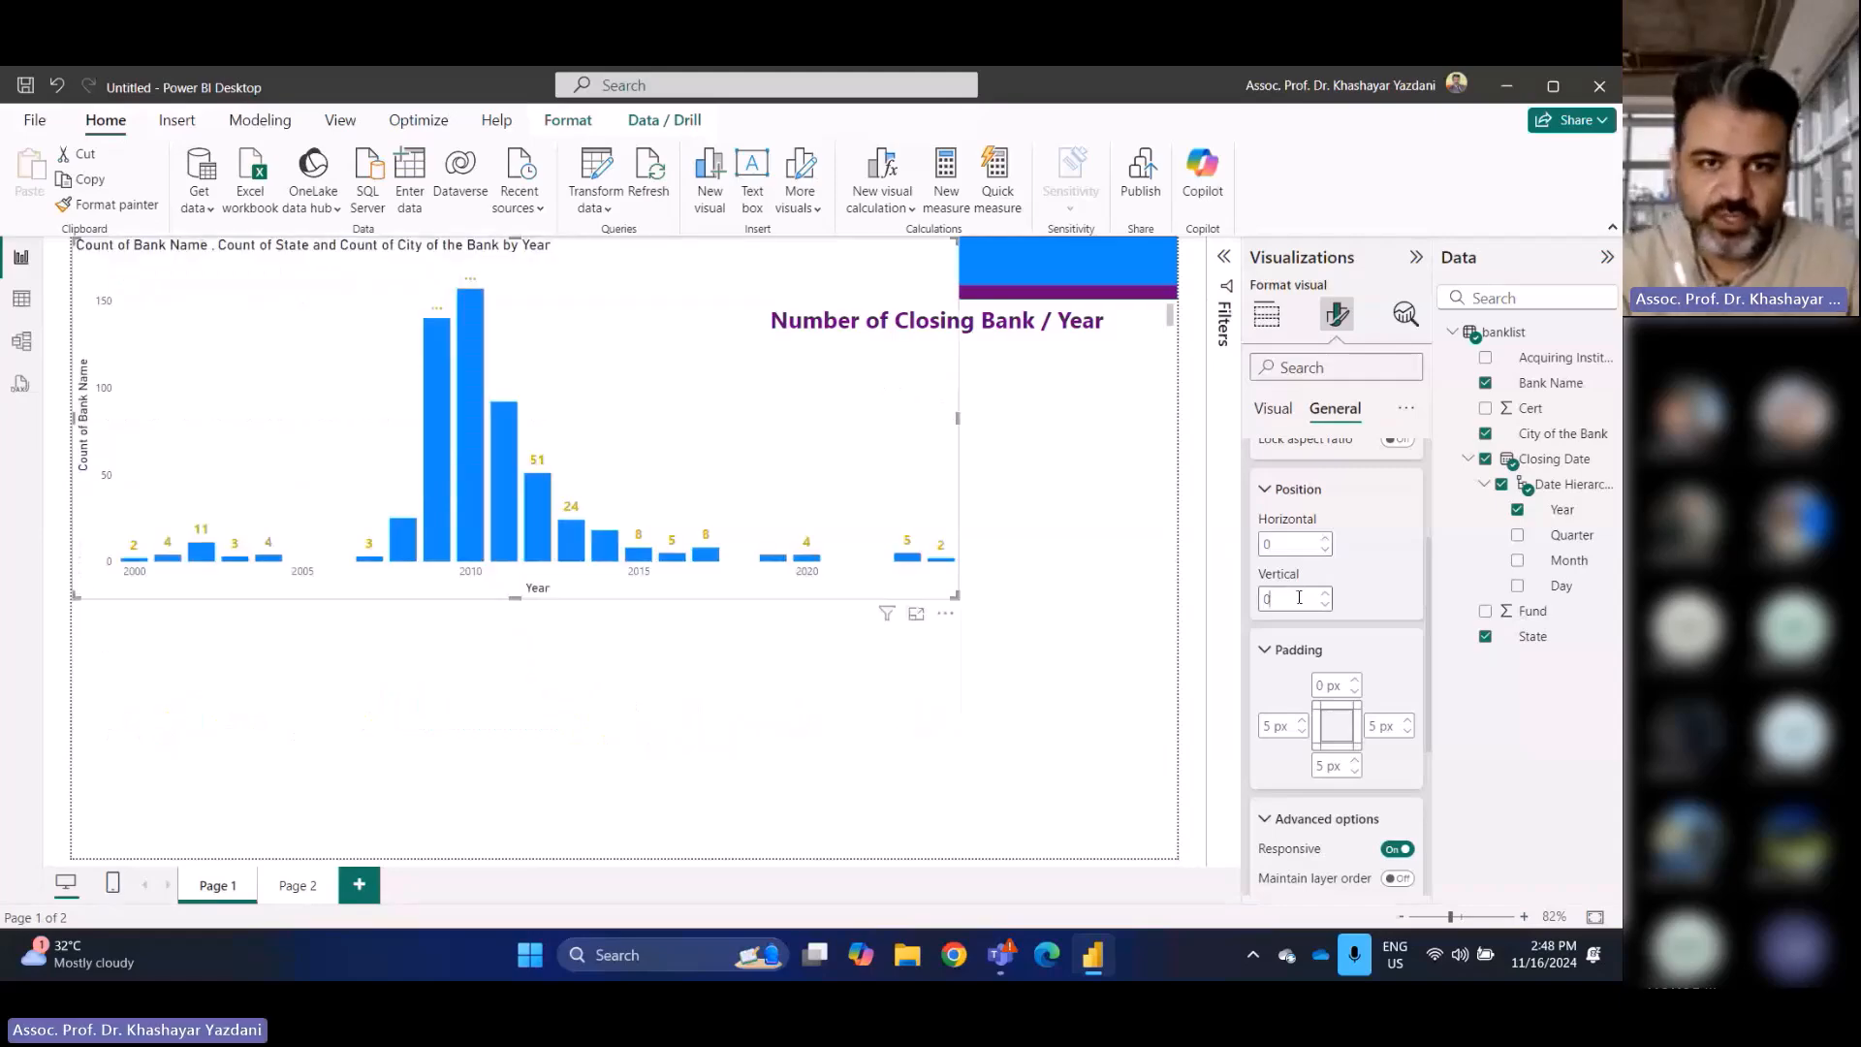
# Move the chart below the page header to about 130 vertical, and enlarge it to about 571 high and 1214 wide
pyautogui.moveTo(752, 440); pyautogui.dragTo(753, 552)
pyautogui.click(1010, 583)
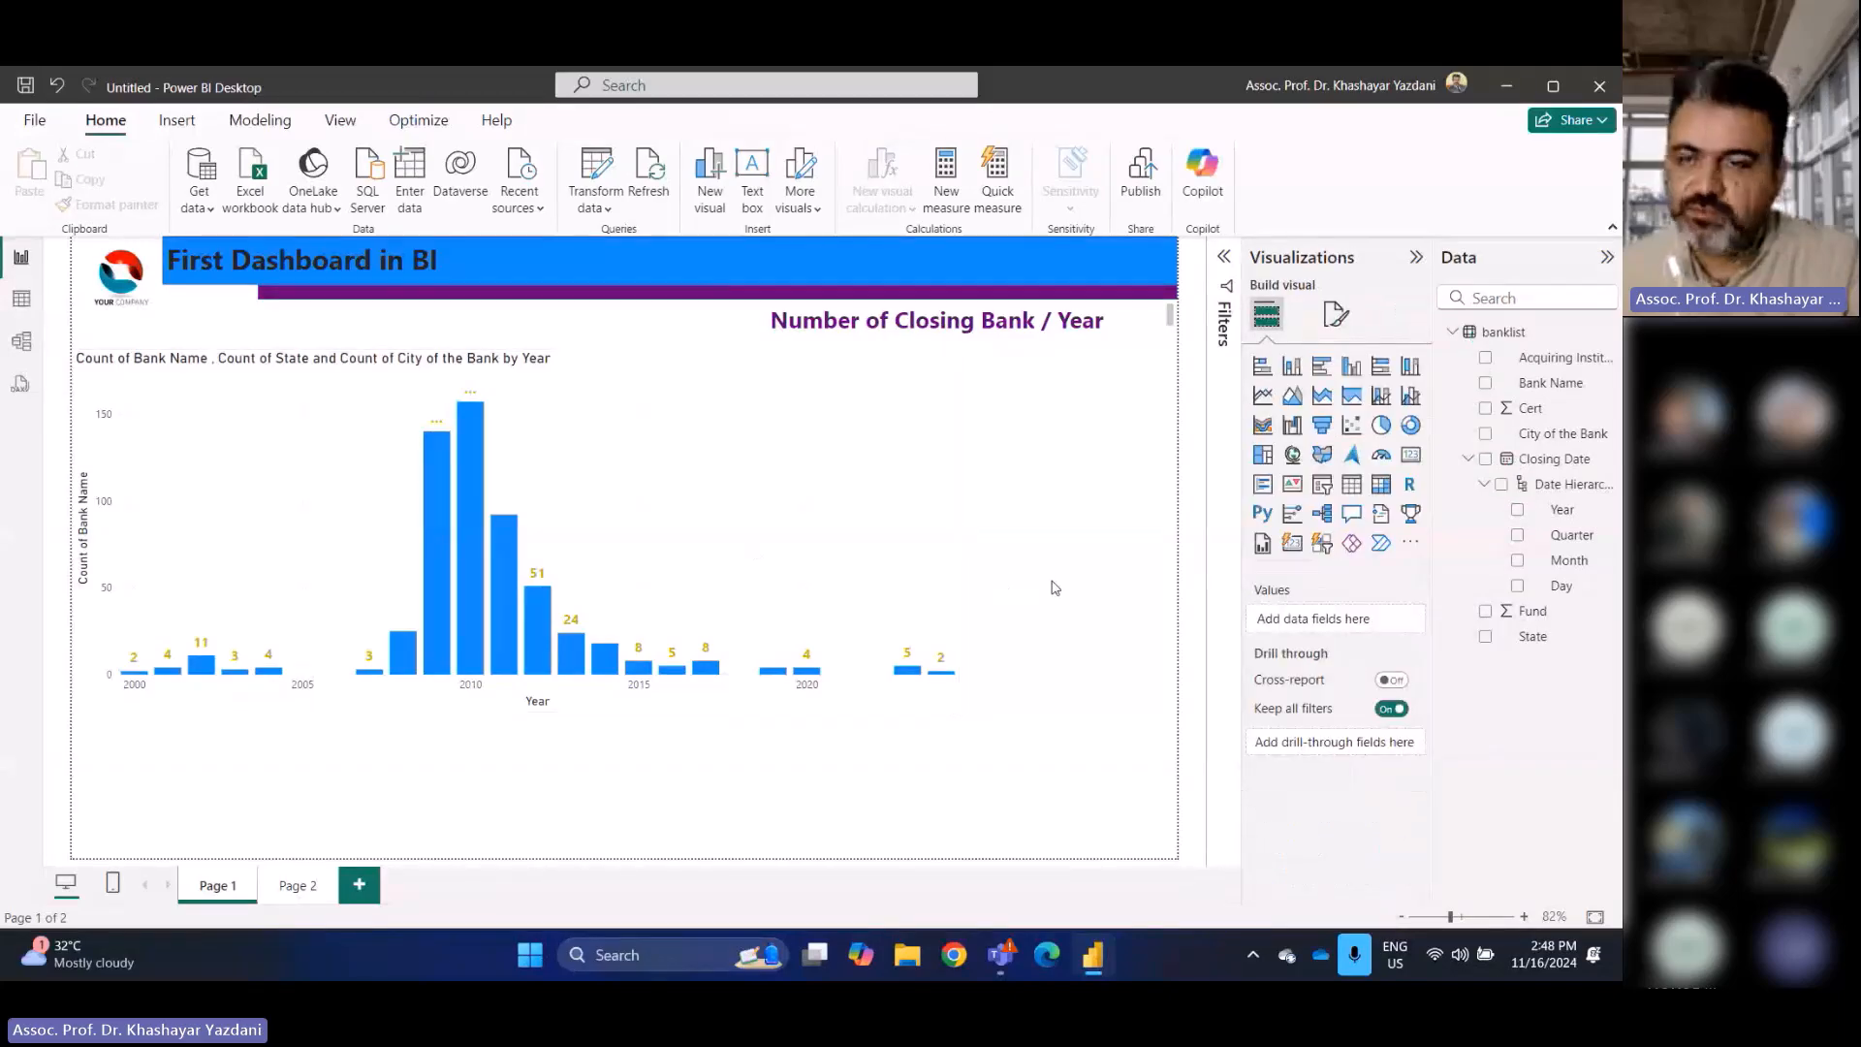
pyautogui.click(776, 589)
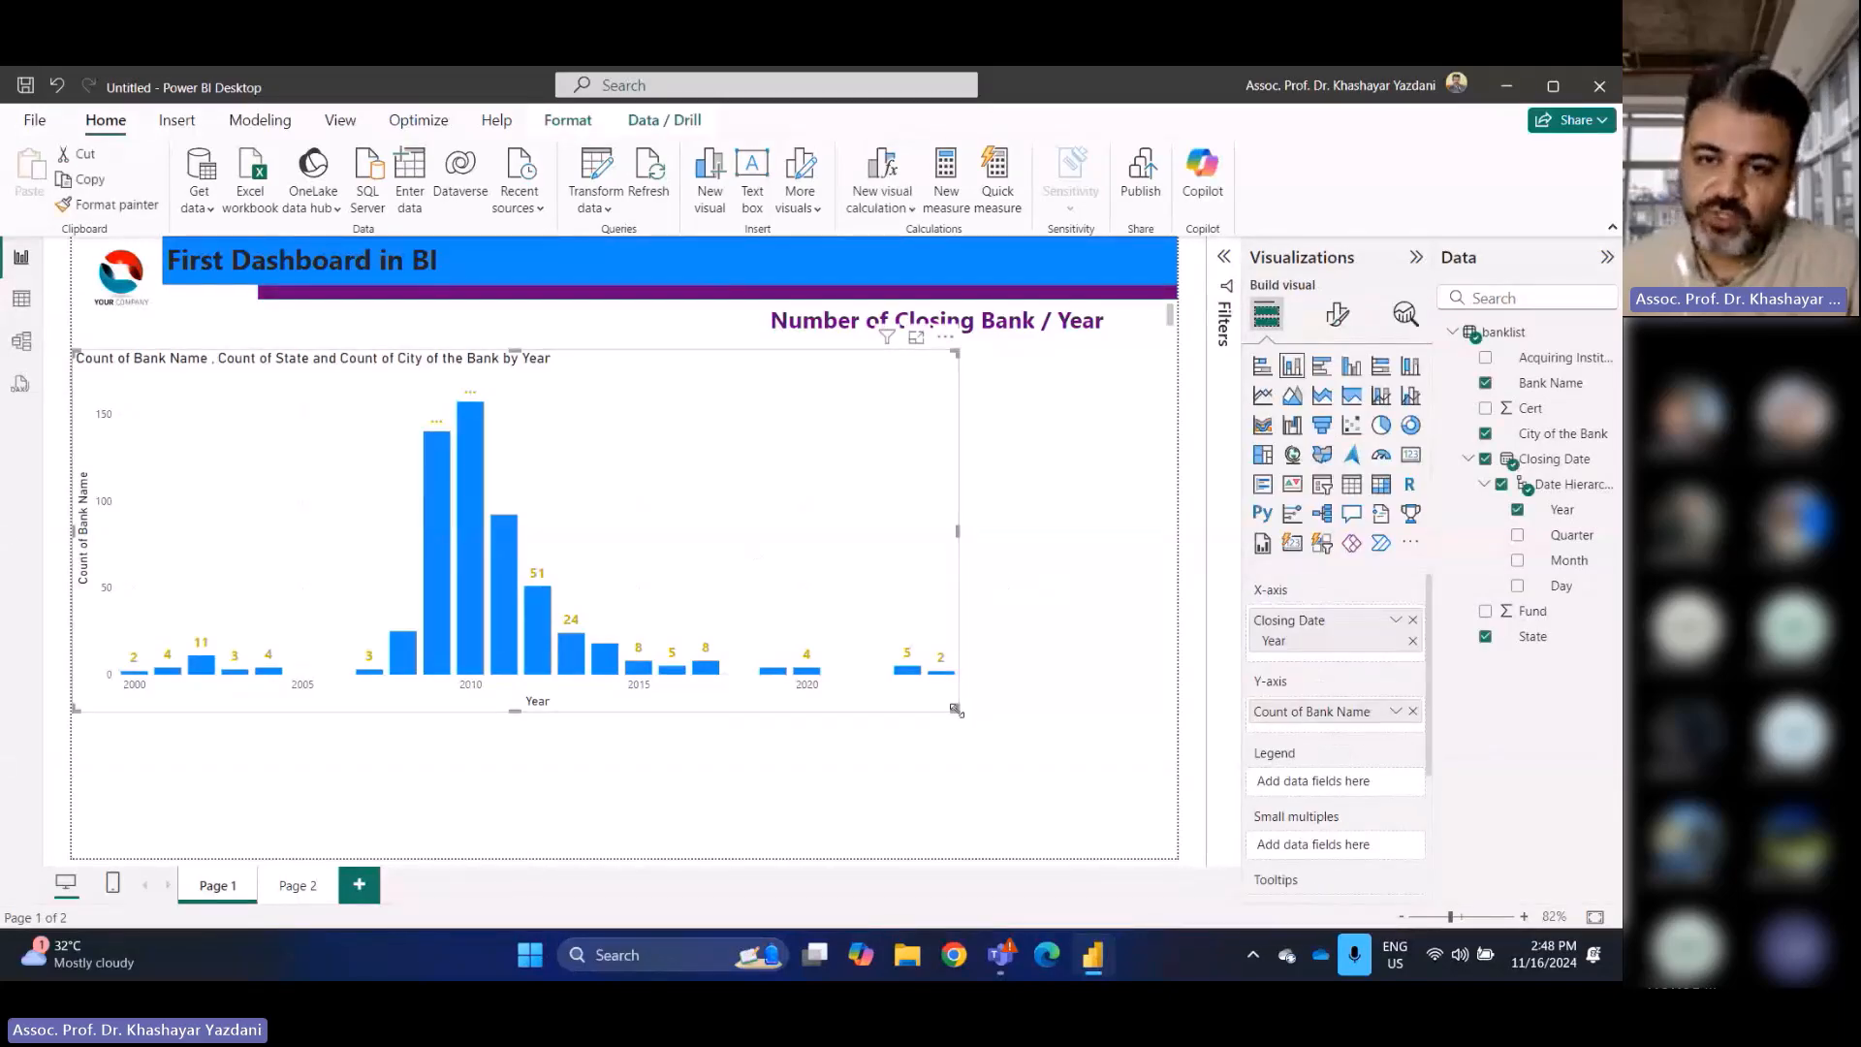
pyautogui.moveTo(957, 710); pyautogui.dragTo(1117, 839)
# Examine the size, position, padding and advanced options in the chart's general properties, and collapse the padding settings
pyautogui.click(1337, 313)
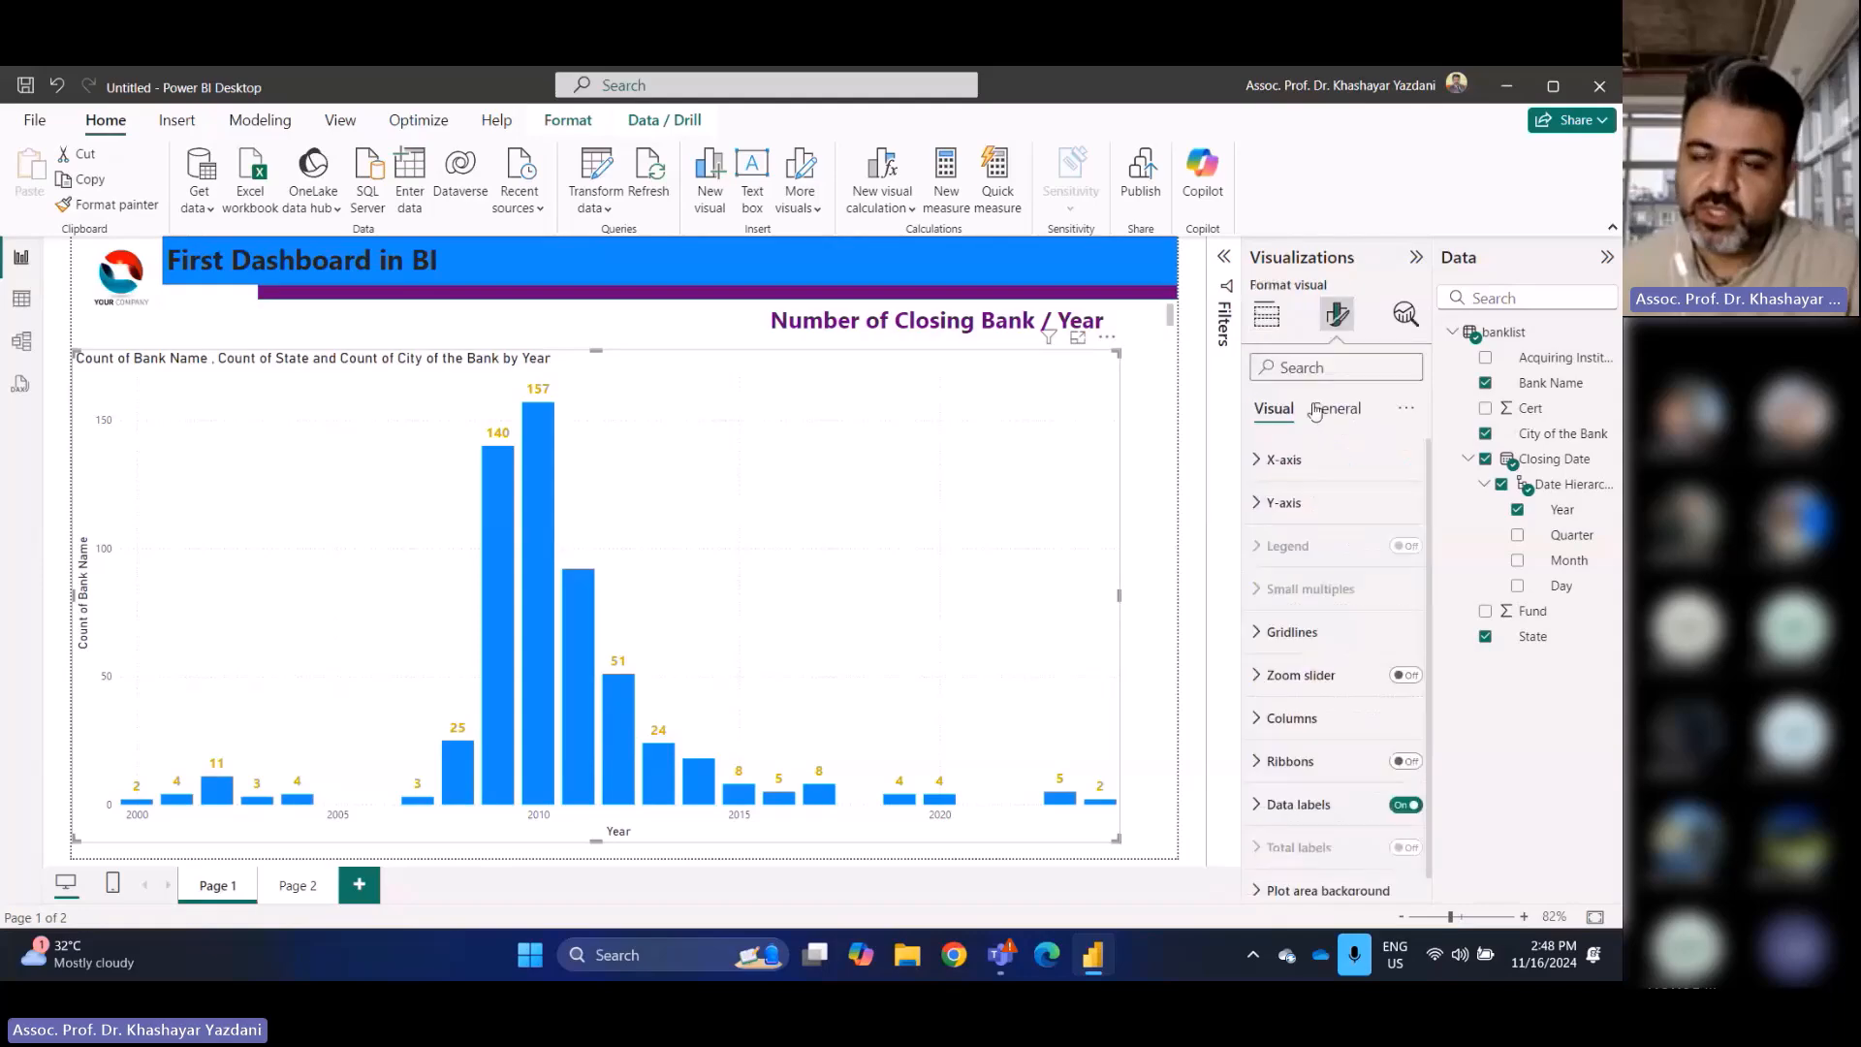
pyautogui.click(1330, 415)
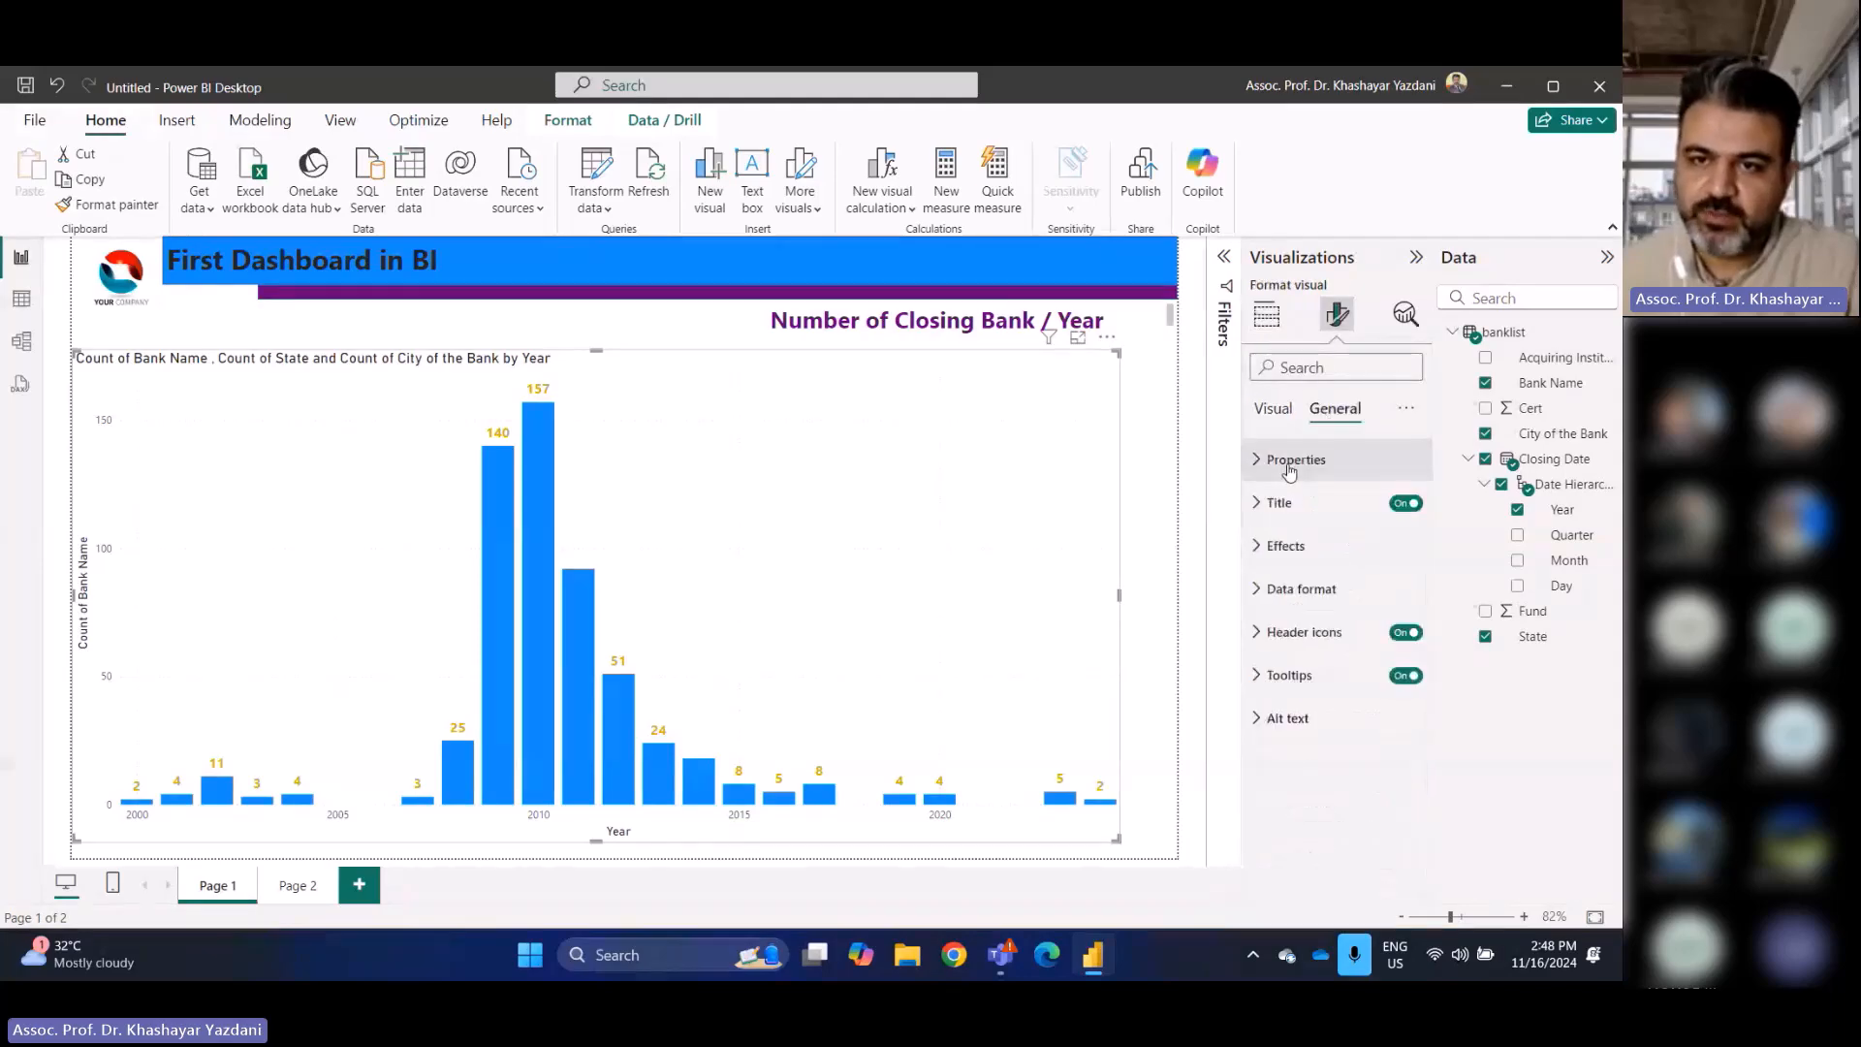
pyautogui.click(1287, 462)
pyautogui.scroll(-3, 1361, 642)
pyautogui.scroll(-1, 1361, 642)
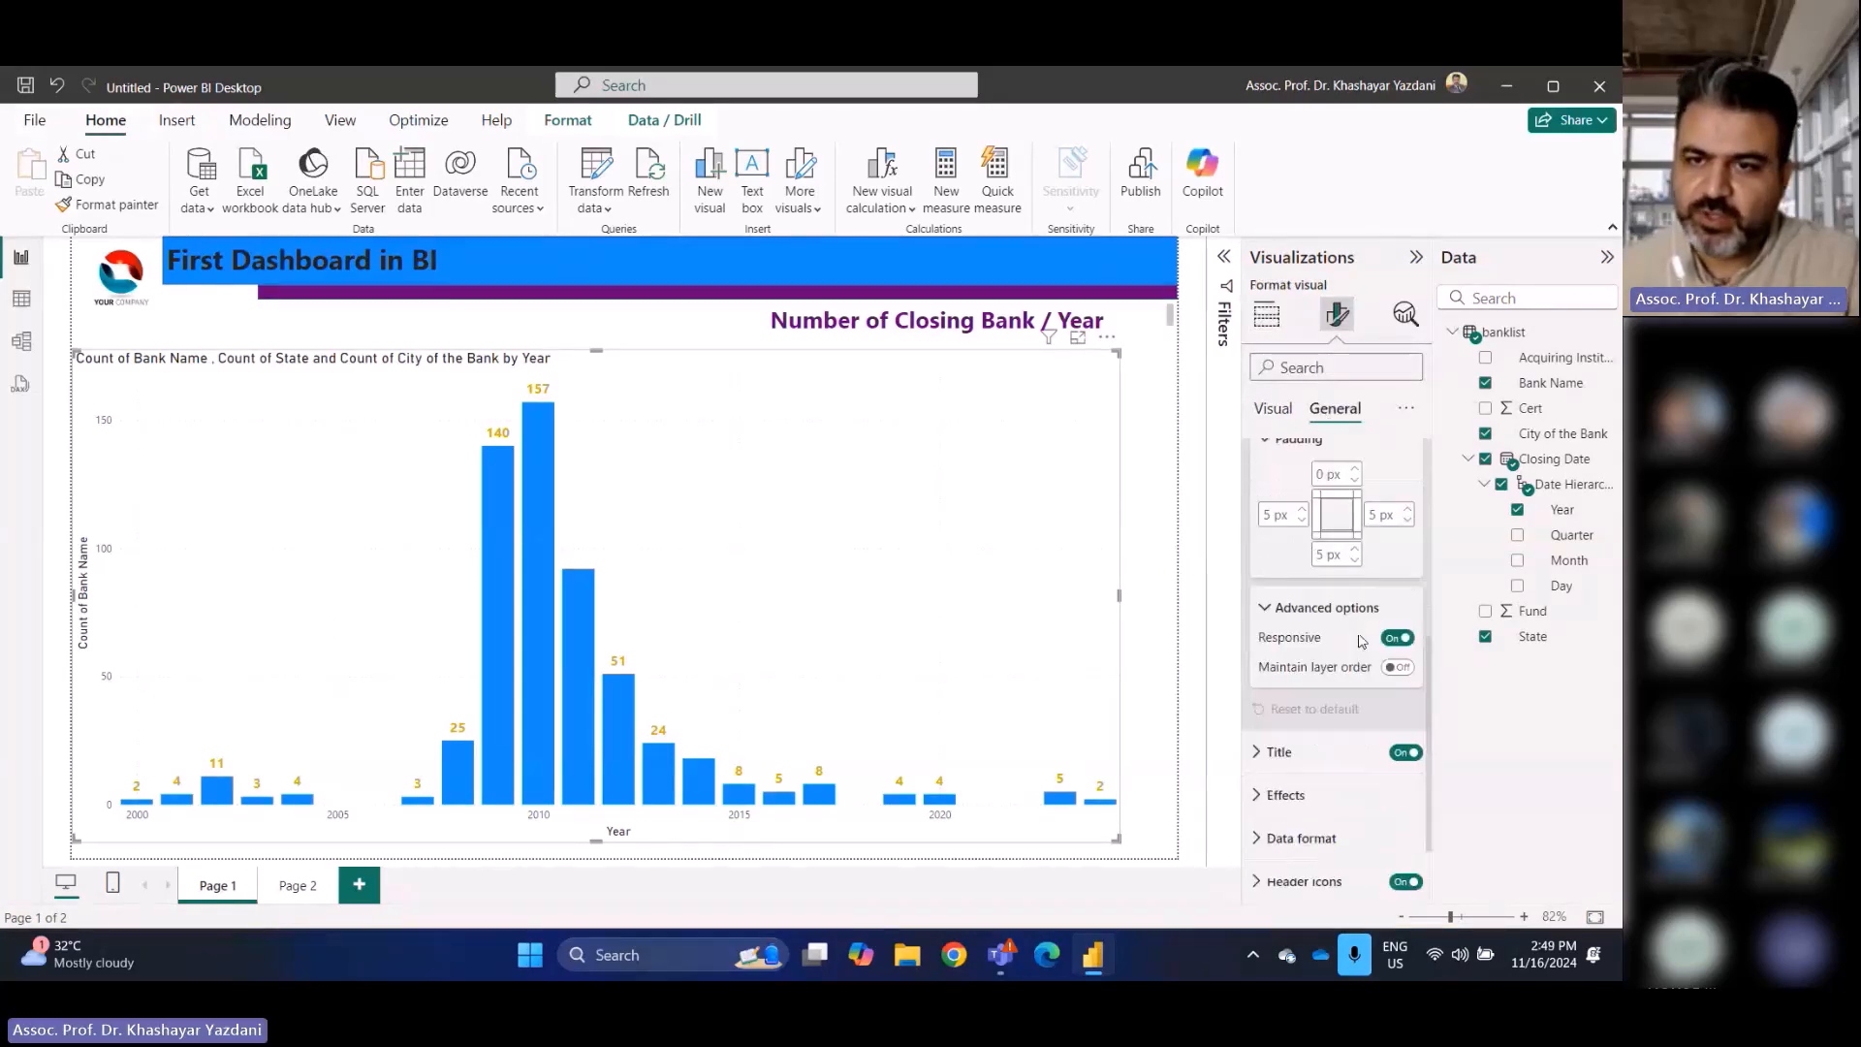
pyautogui.scroll(2, 1310, 555)
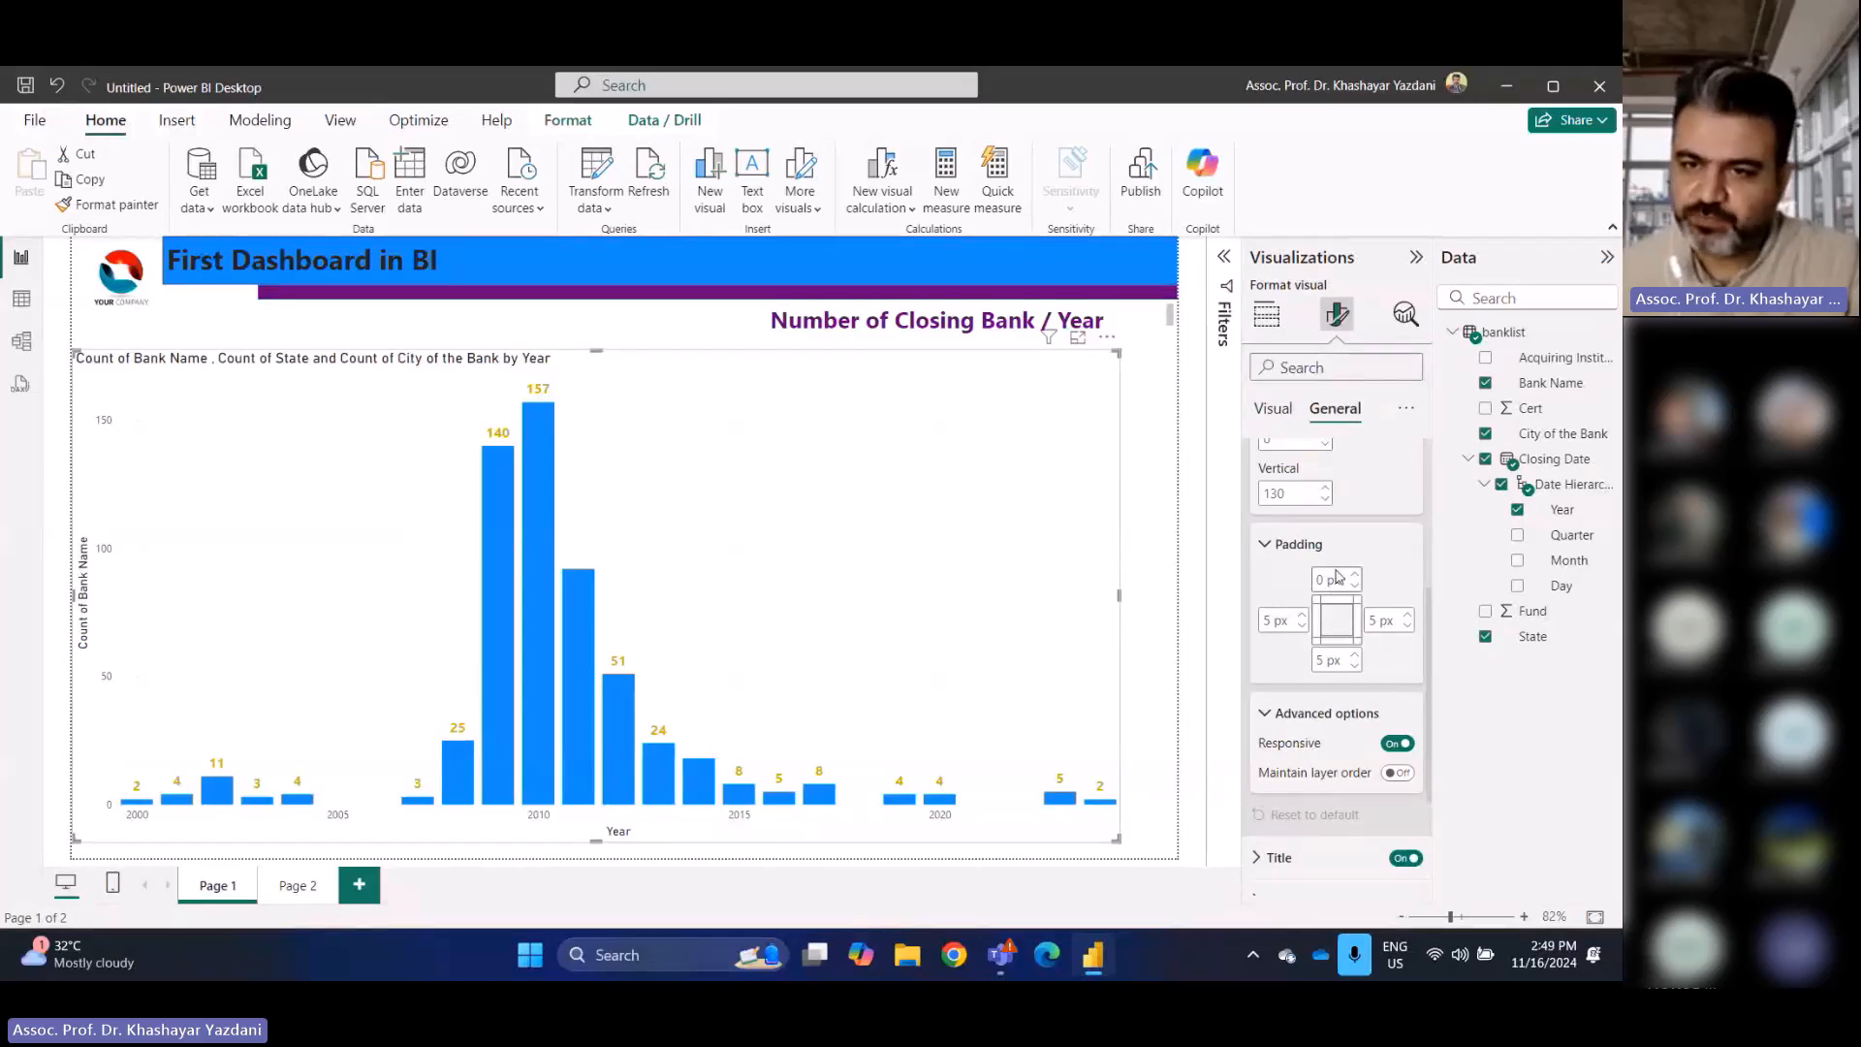
pyautogui.click(1299, 543)
pyautogui.scroll(2, 1318, 531)
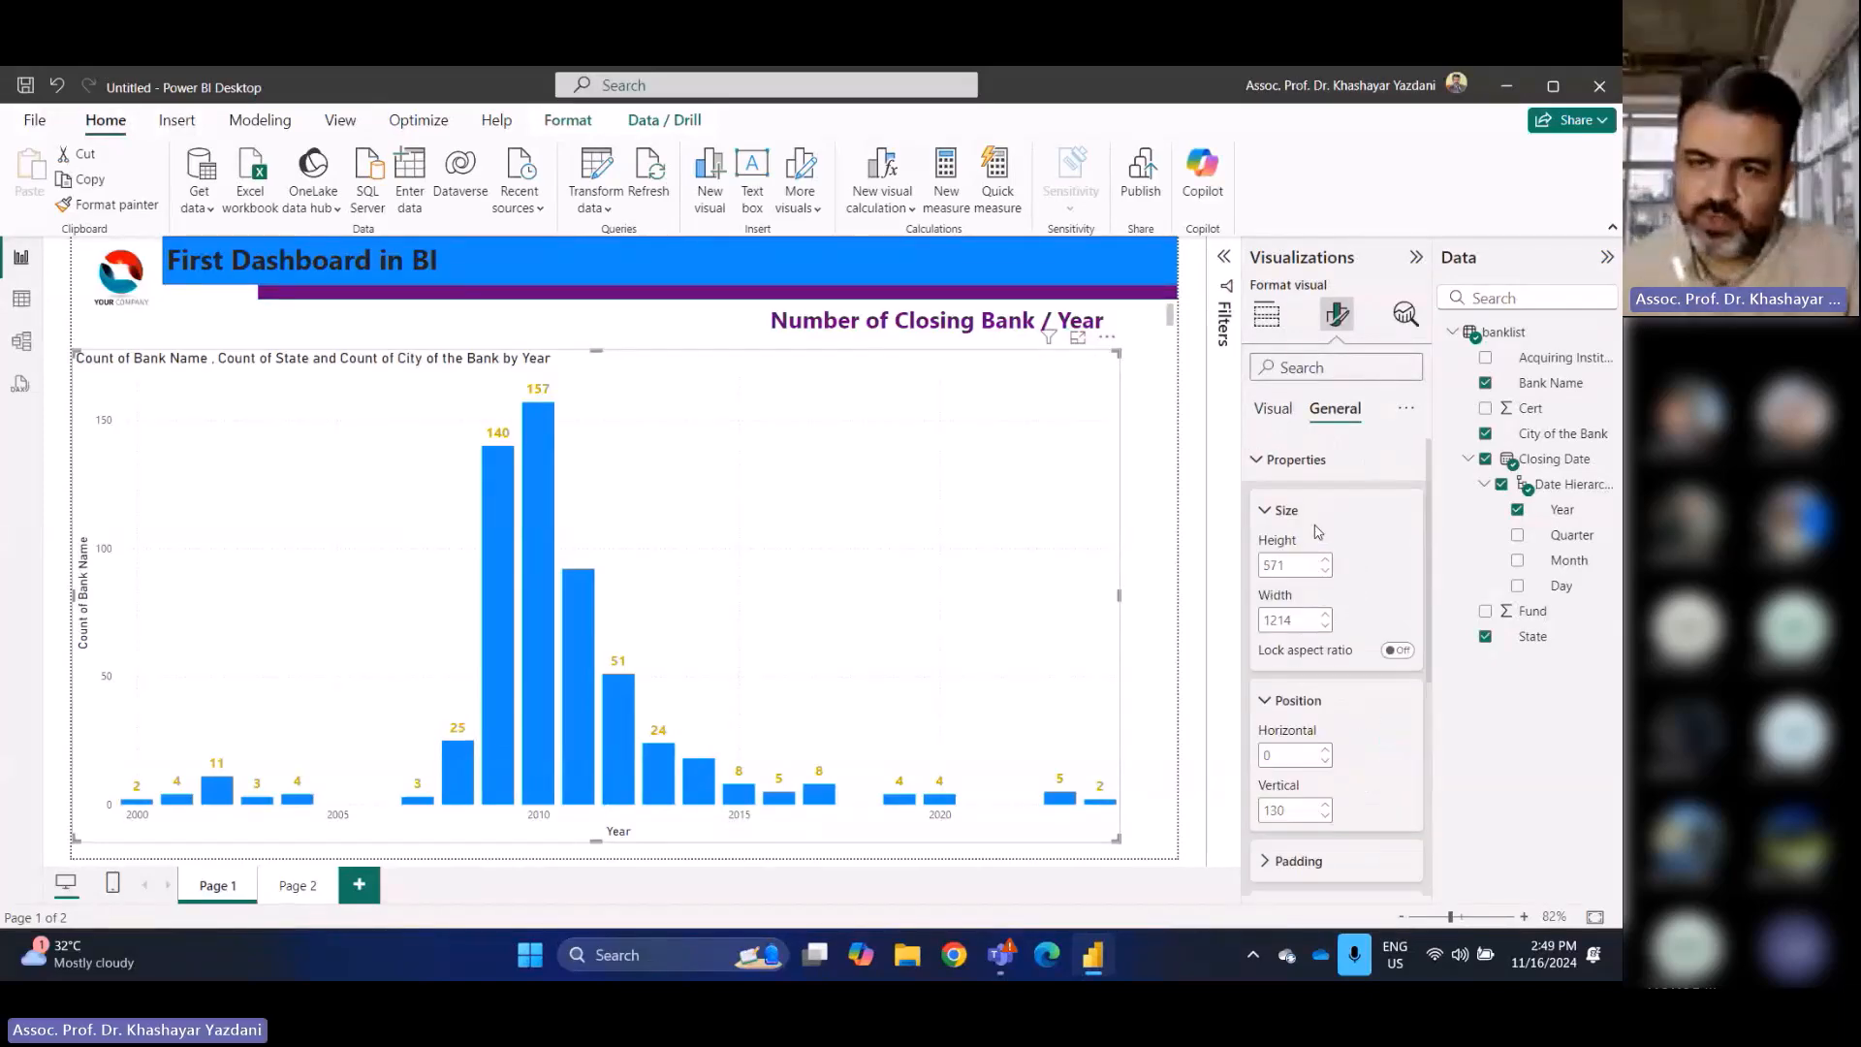
# Replace the chart's title text with "Number of Closing Bank per Year" in the general formatting options
pyautogui.click(1258, 463)
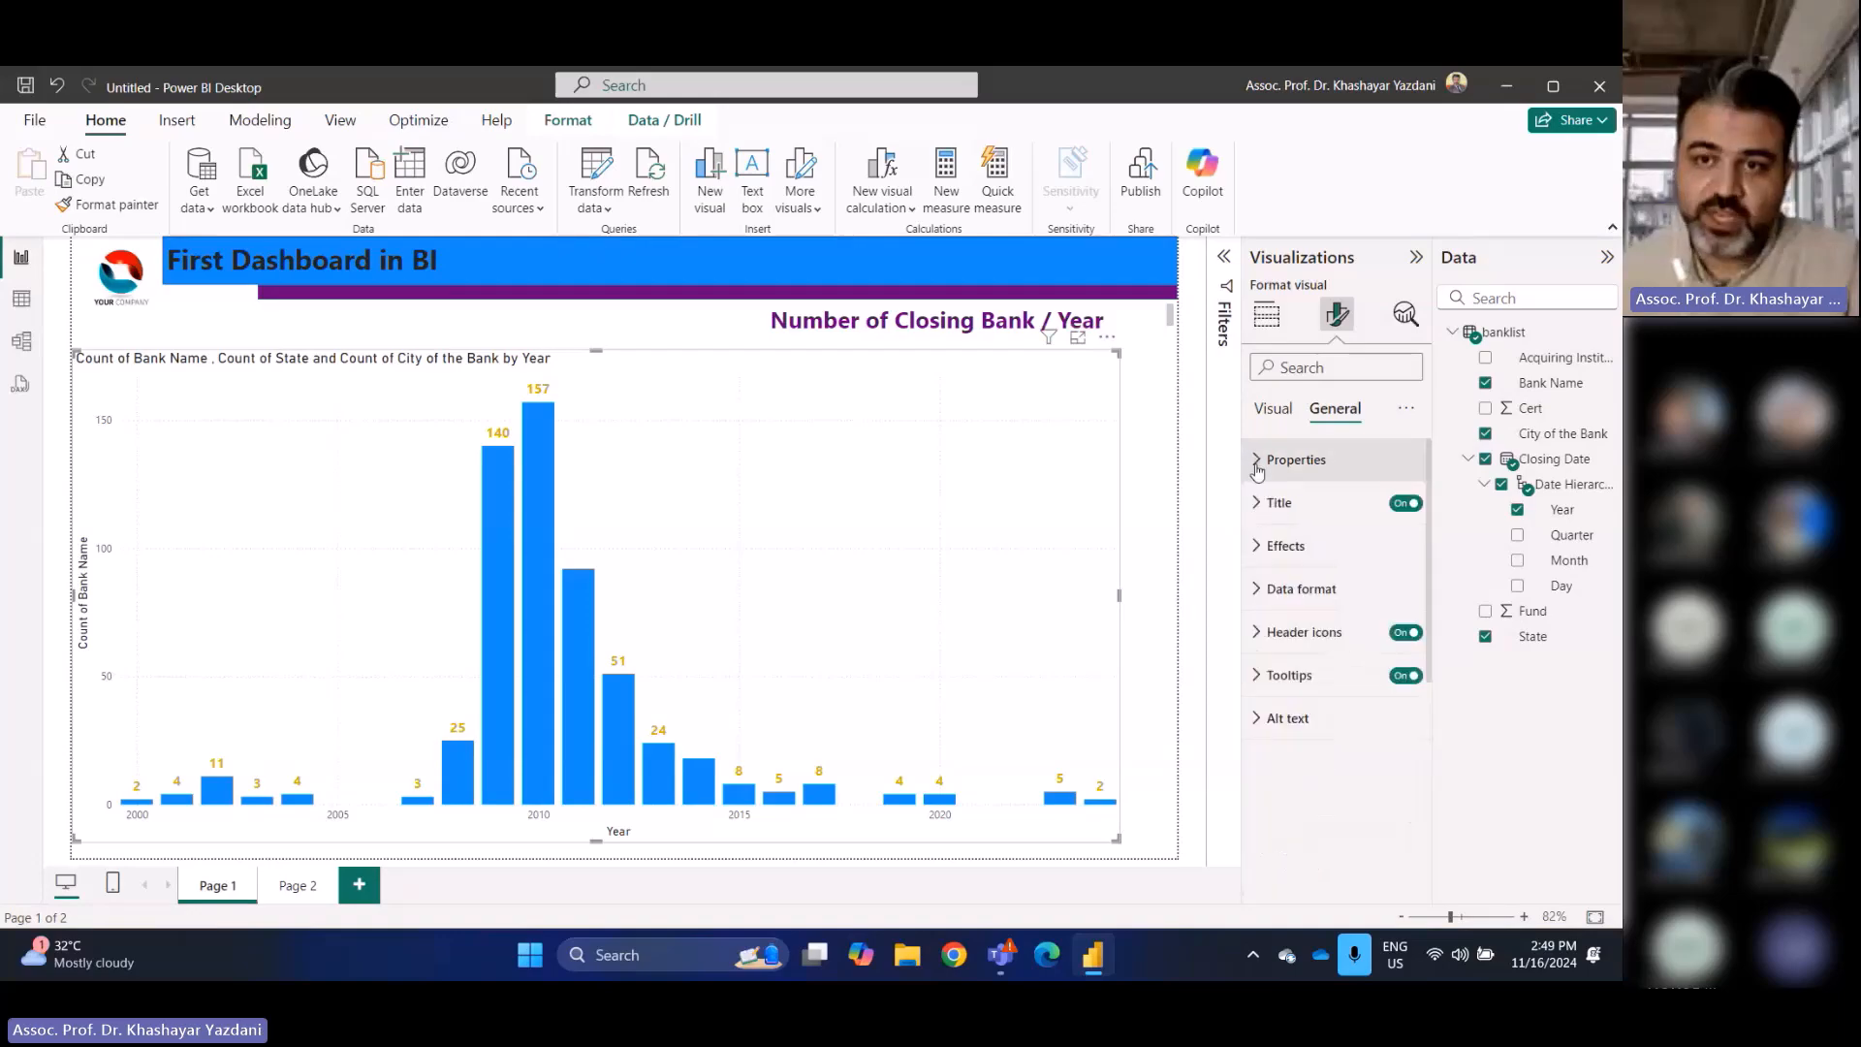
pyautogui.click(1272, 502)
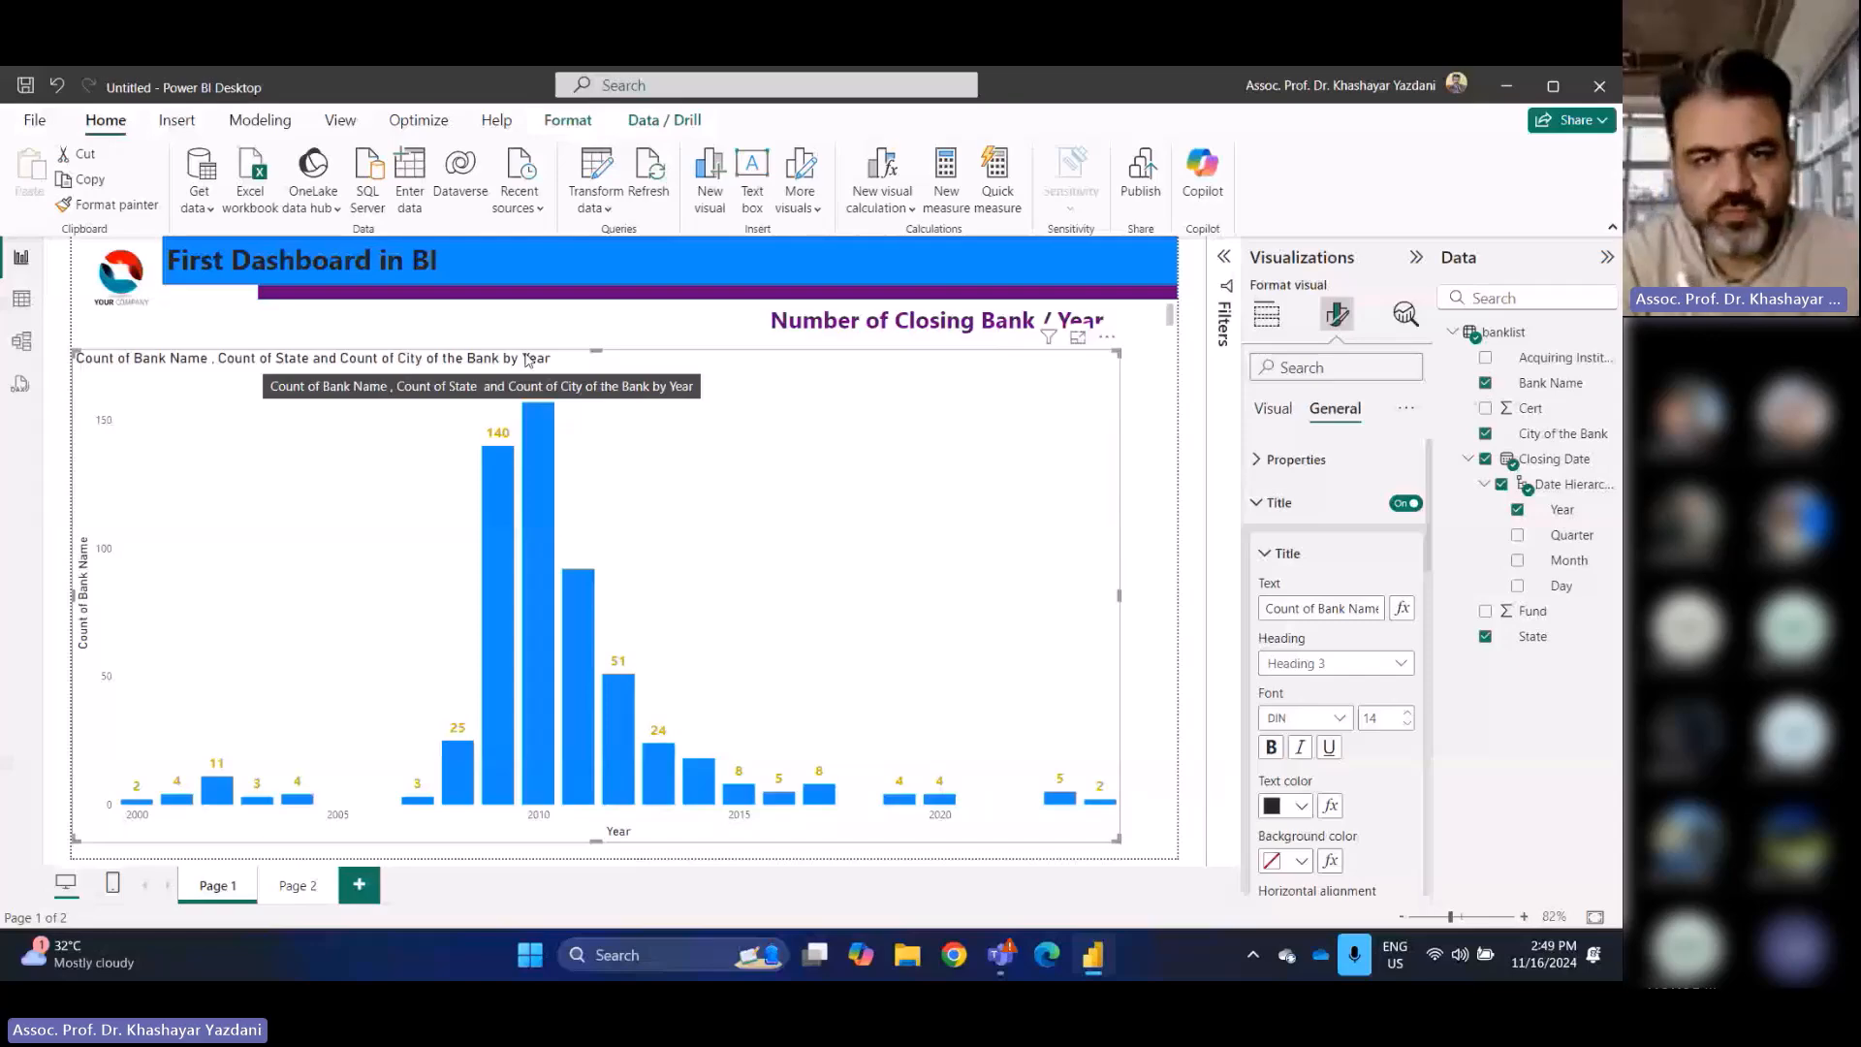
pyautogui.tripleClick(1354, 607)
pyautogui.write('N')
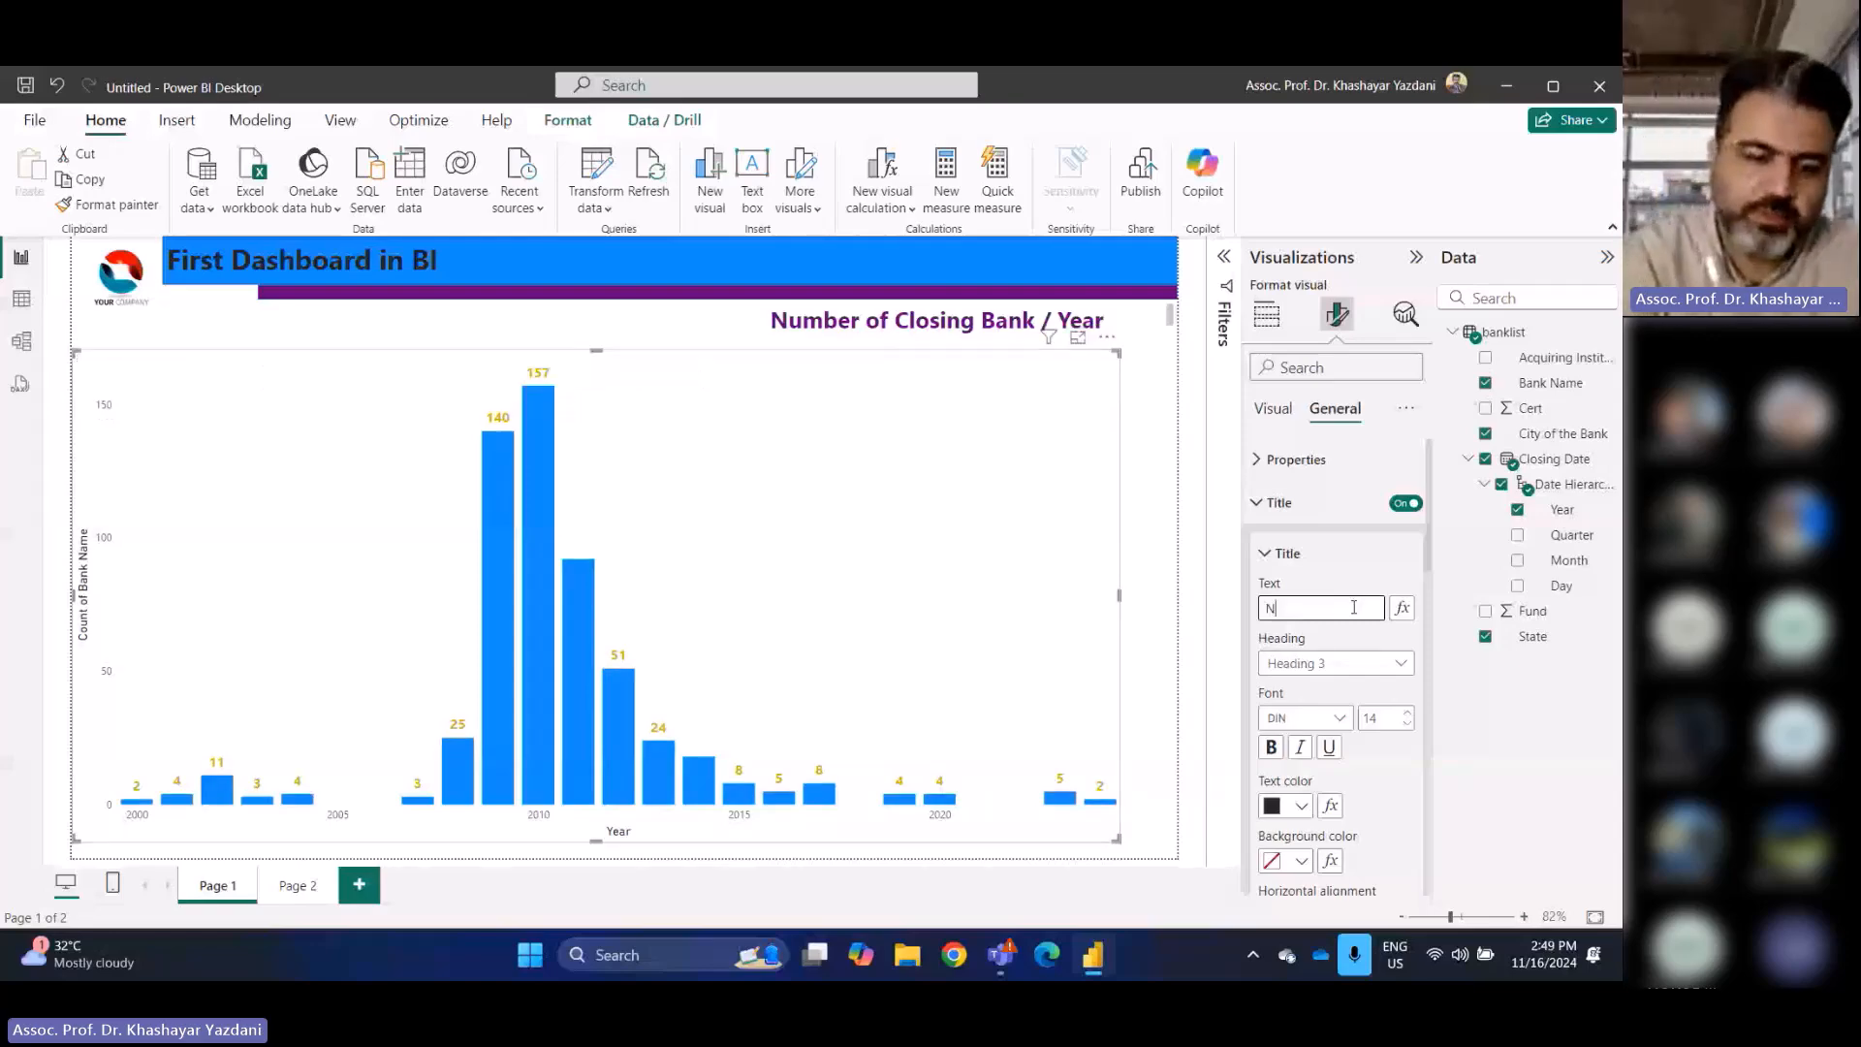
pyautogui.write('umber of C')
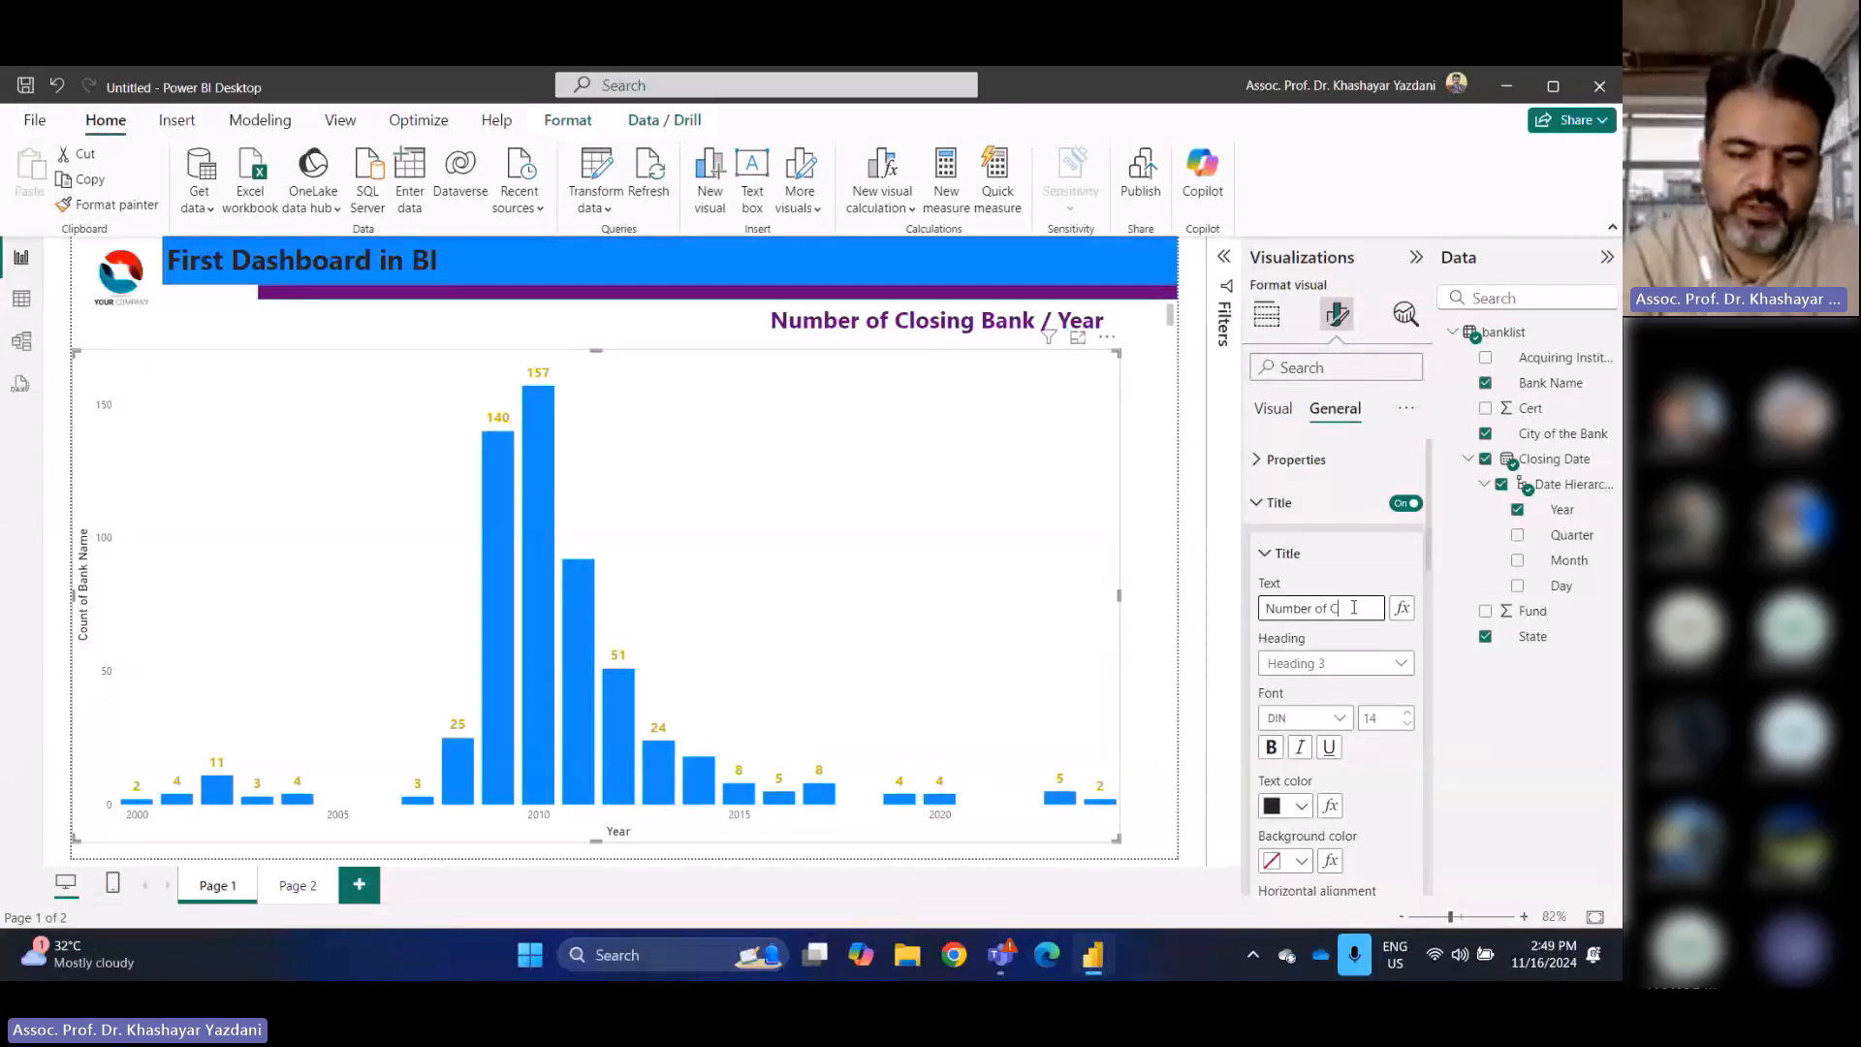
pyautogui.write('losing Bank')
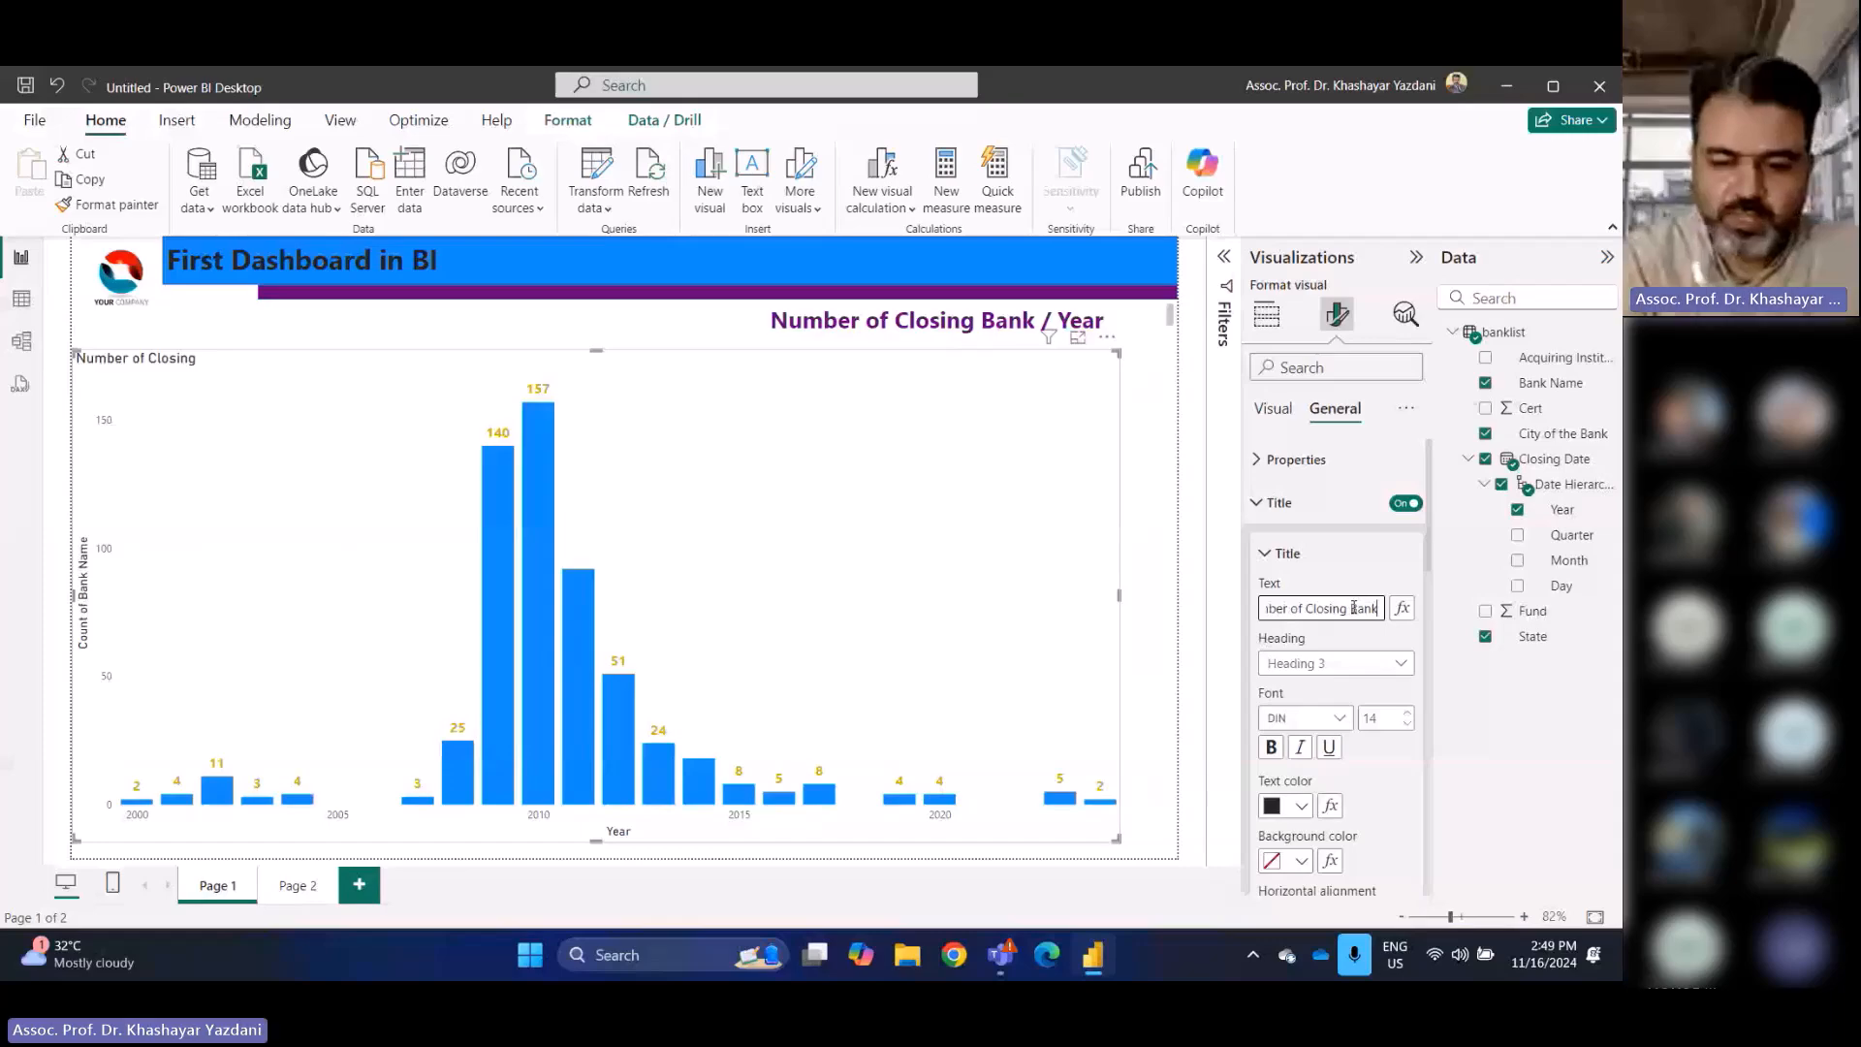
pyautogui.write(' per')
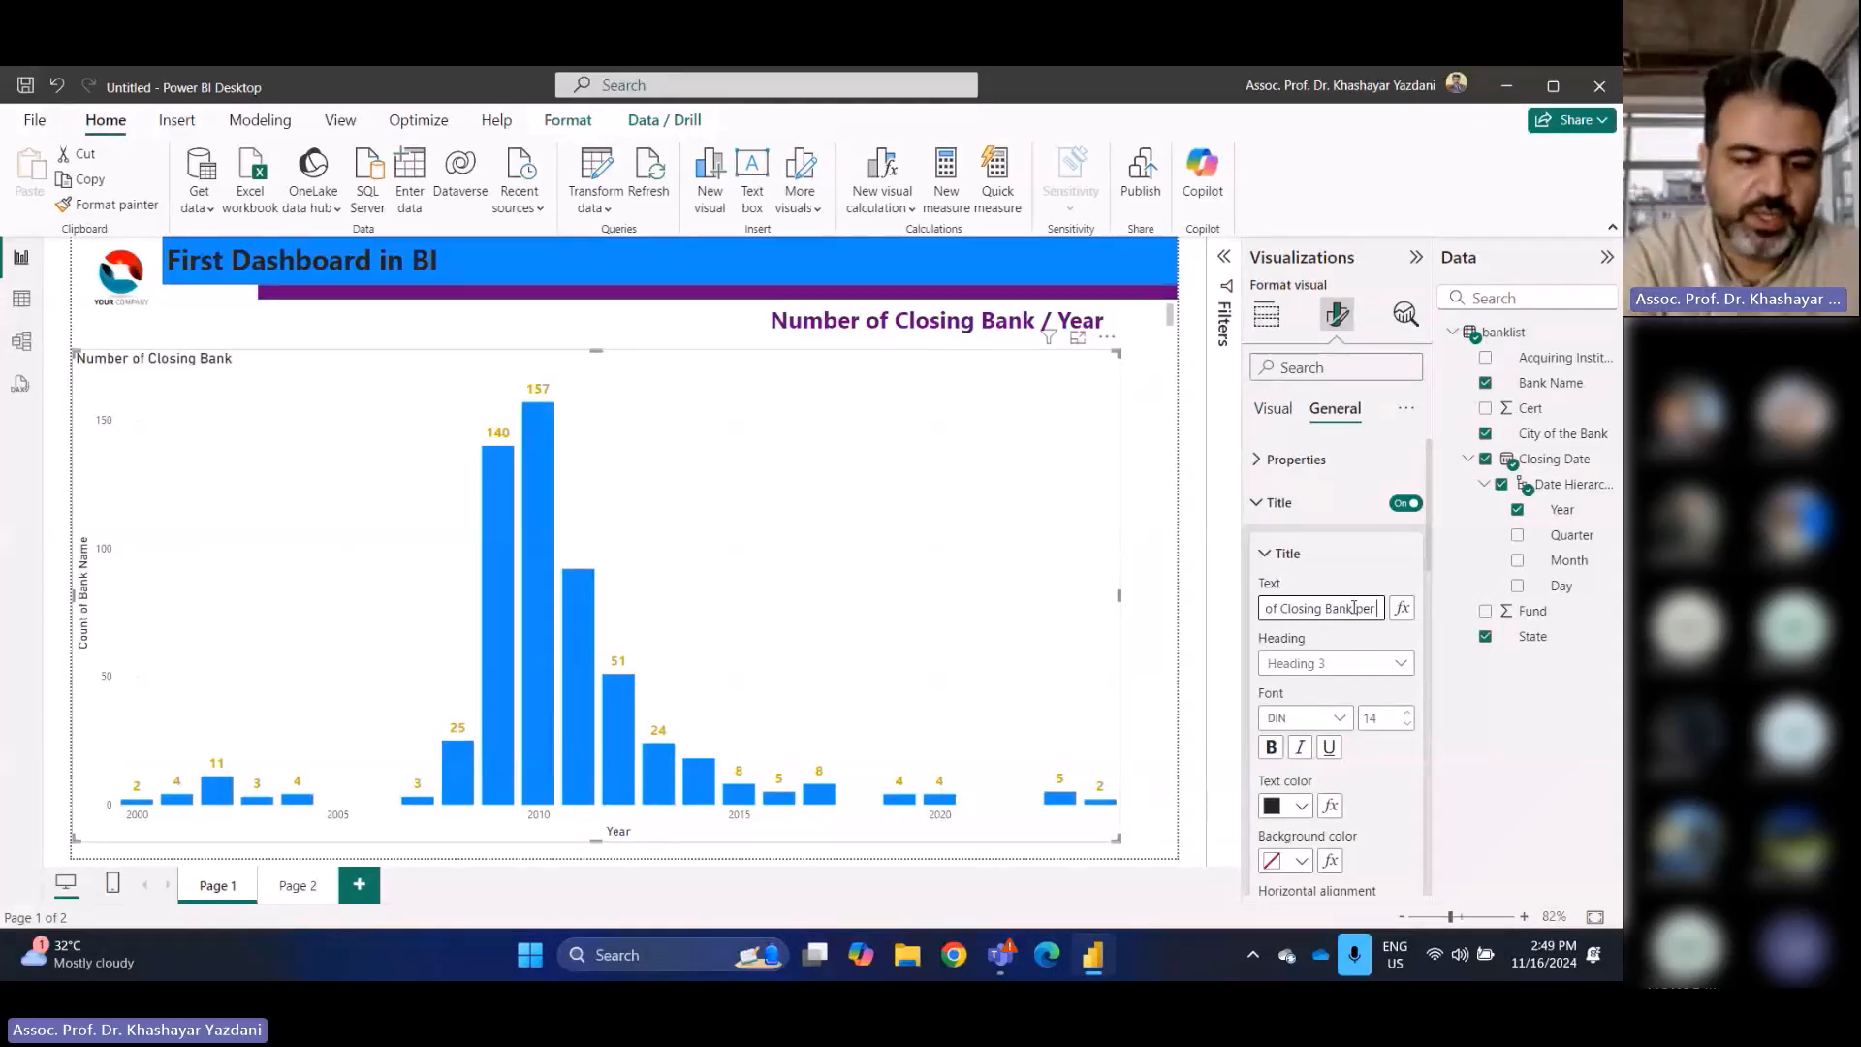
pyautogui.write(' Year')
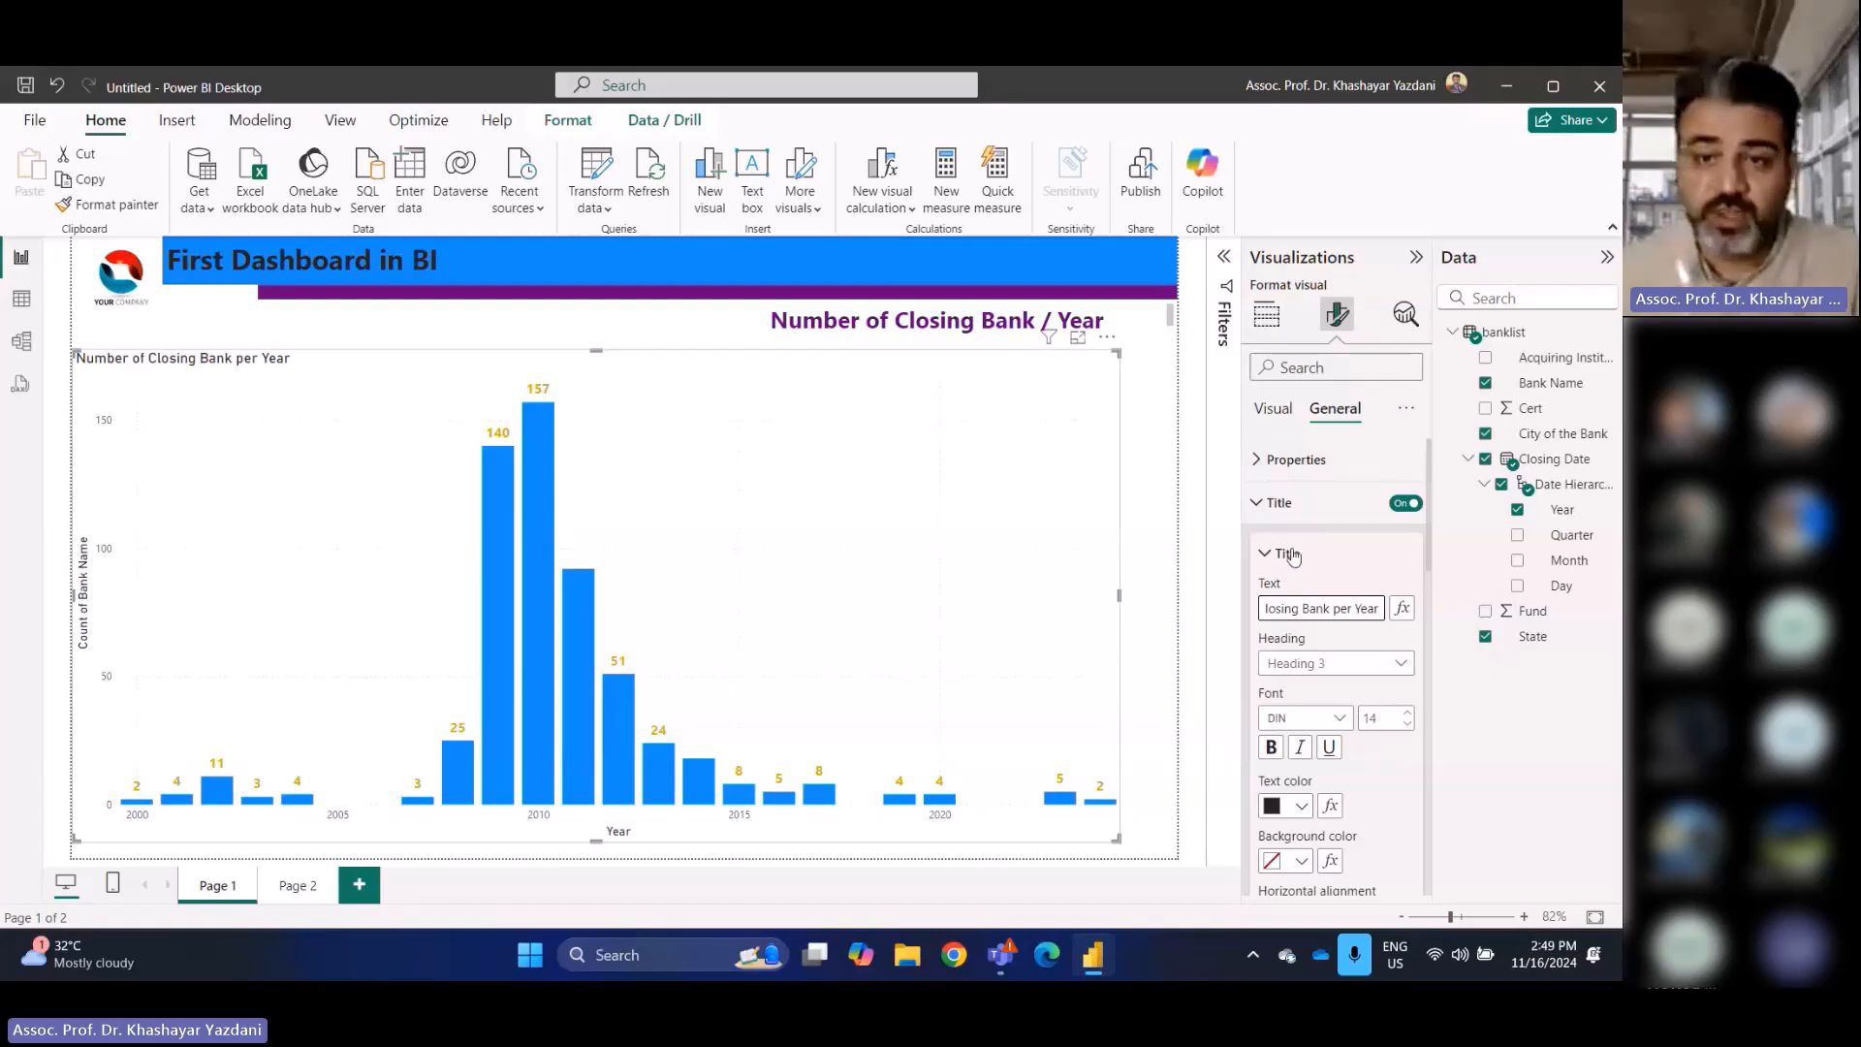
# Format the chart title as bold Arial Black at size 17 in a lighter theme purple, and center it horizontally
pyautogui.click(1333, 718)
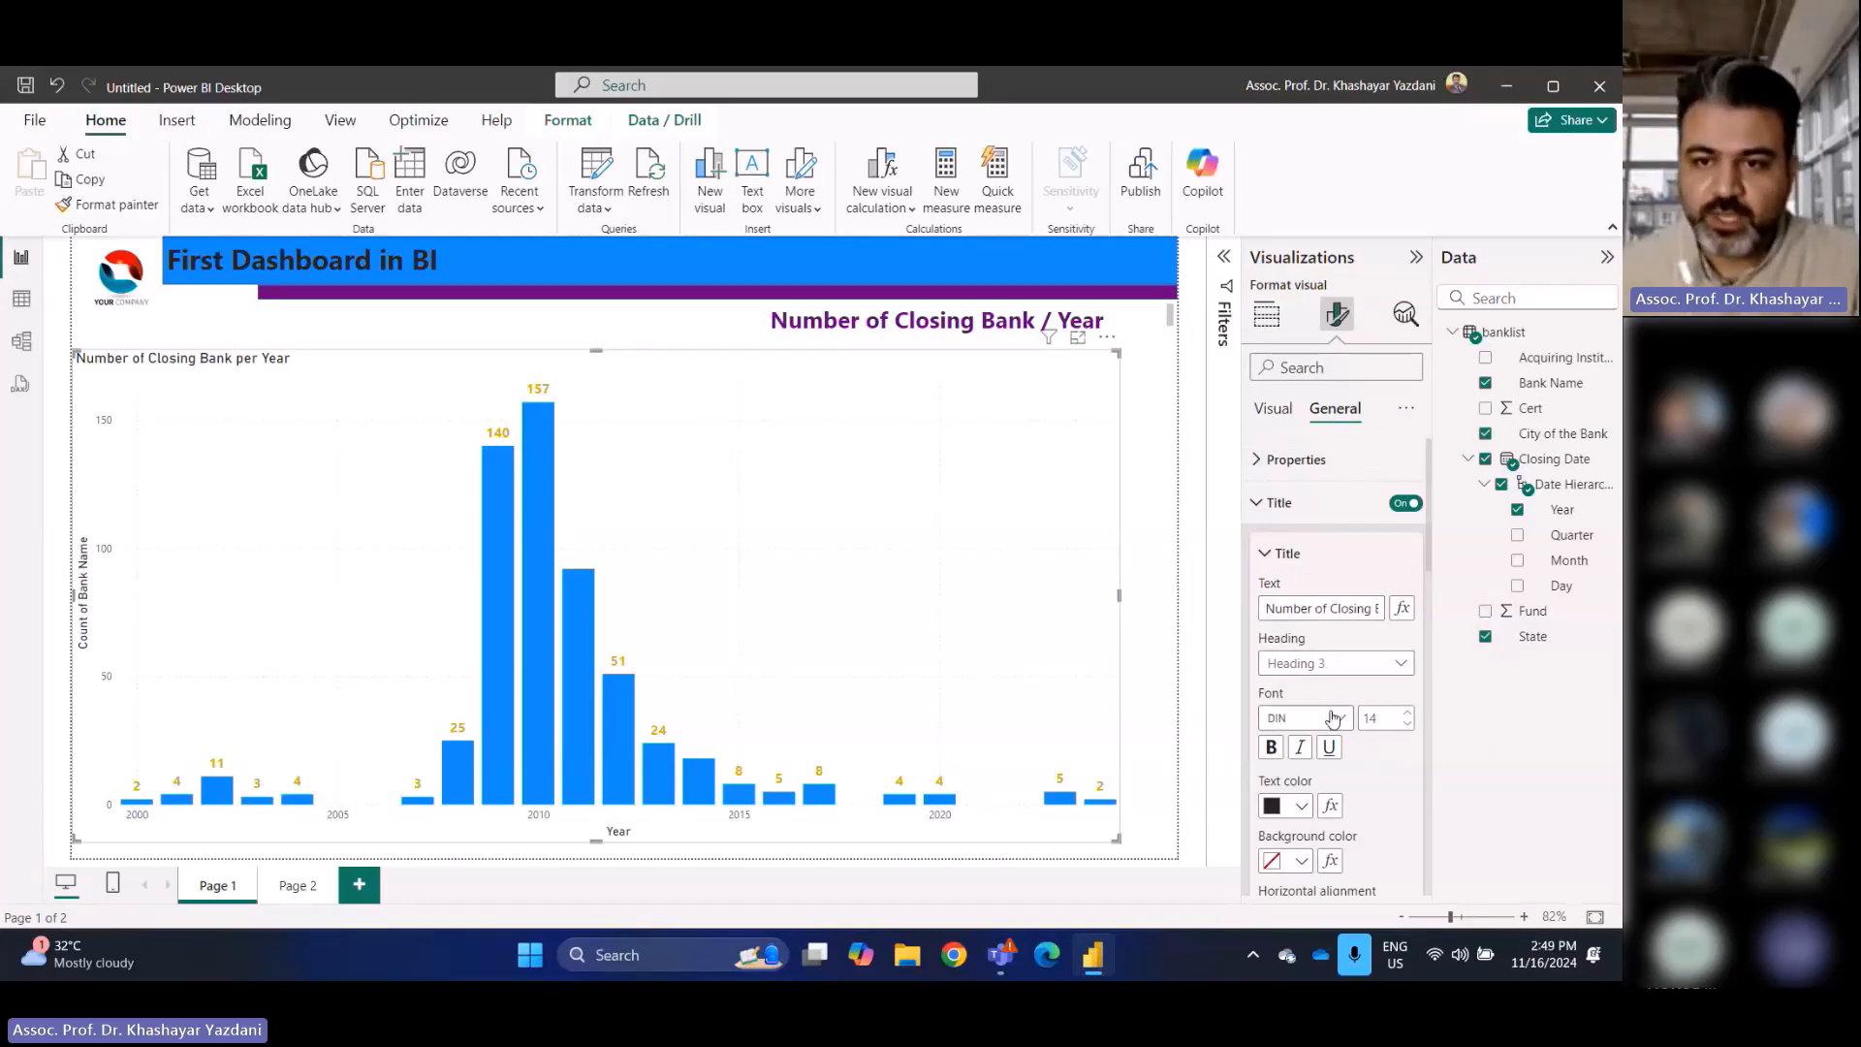
pyautogui.click(1328, 404)
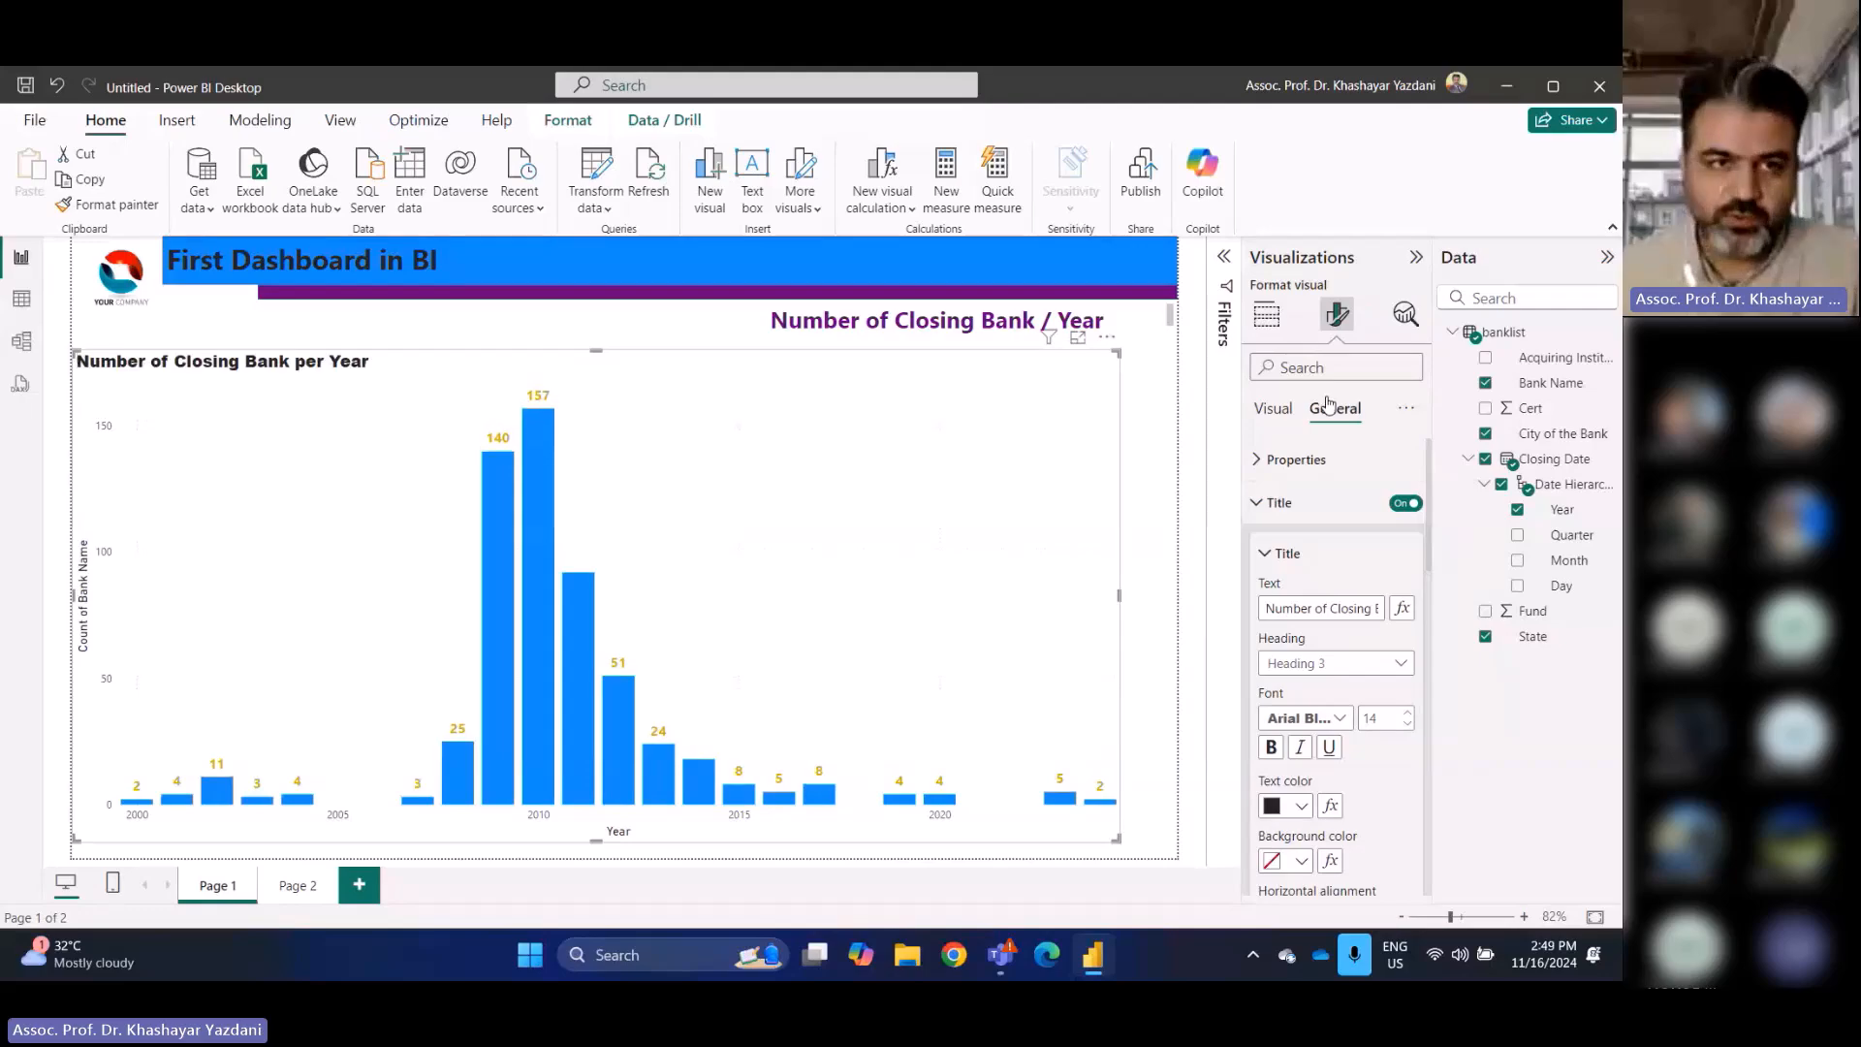
pyautogui.click(1404, 714)
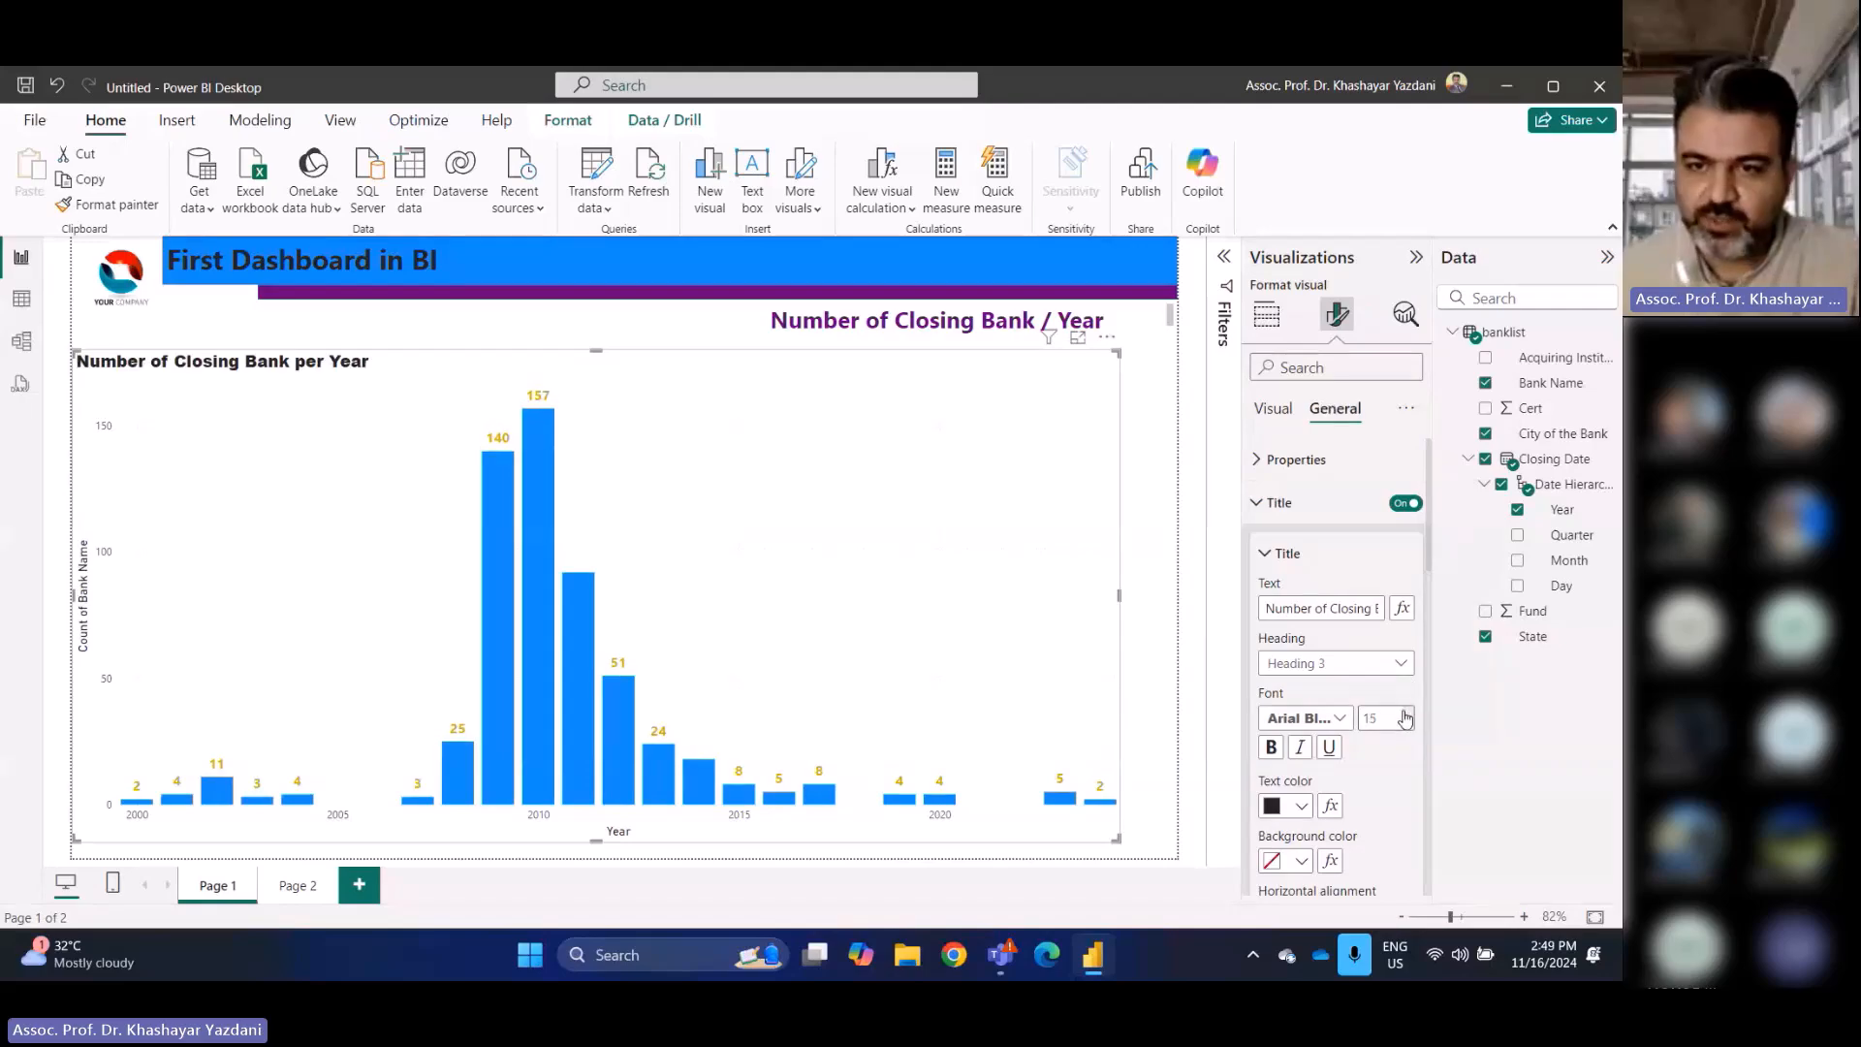
pyautogui.click(1300, 806)
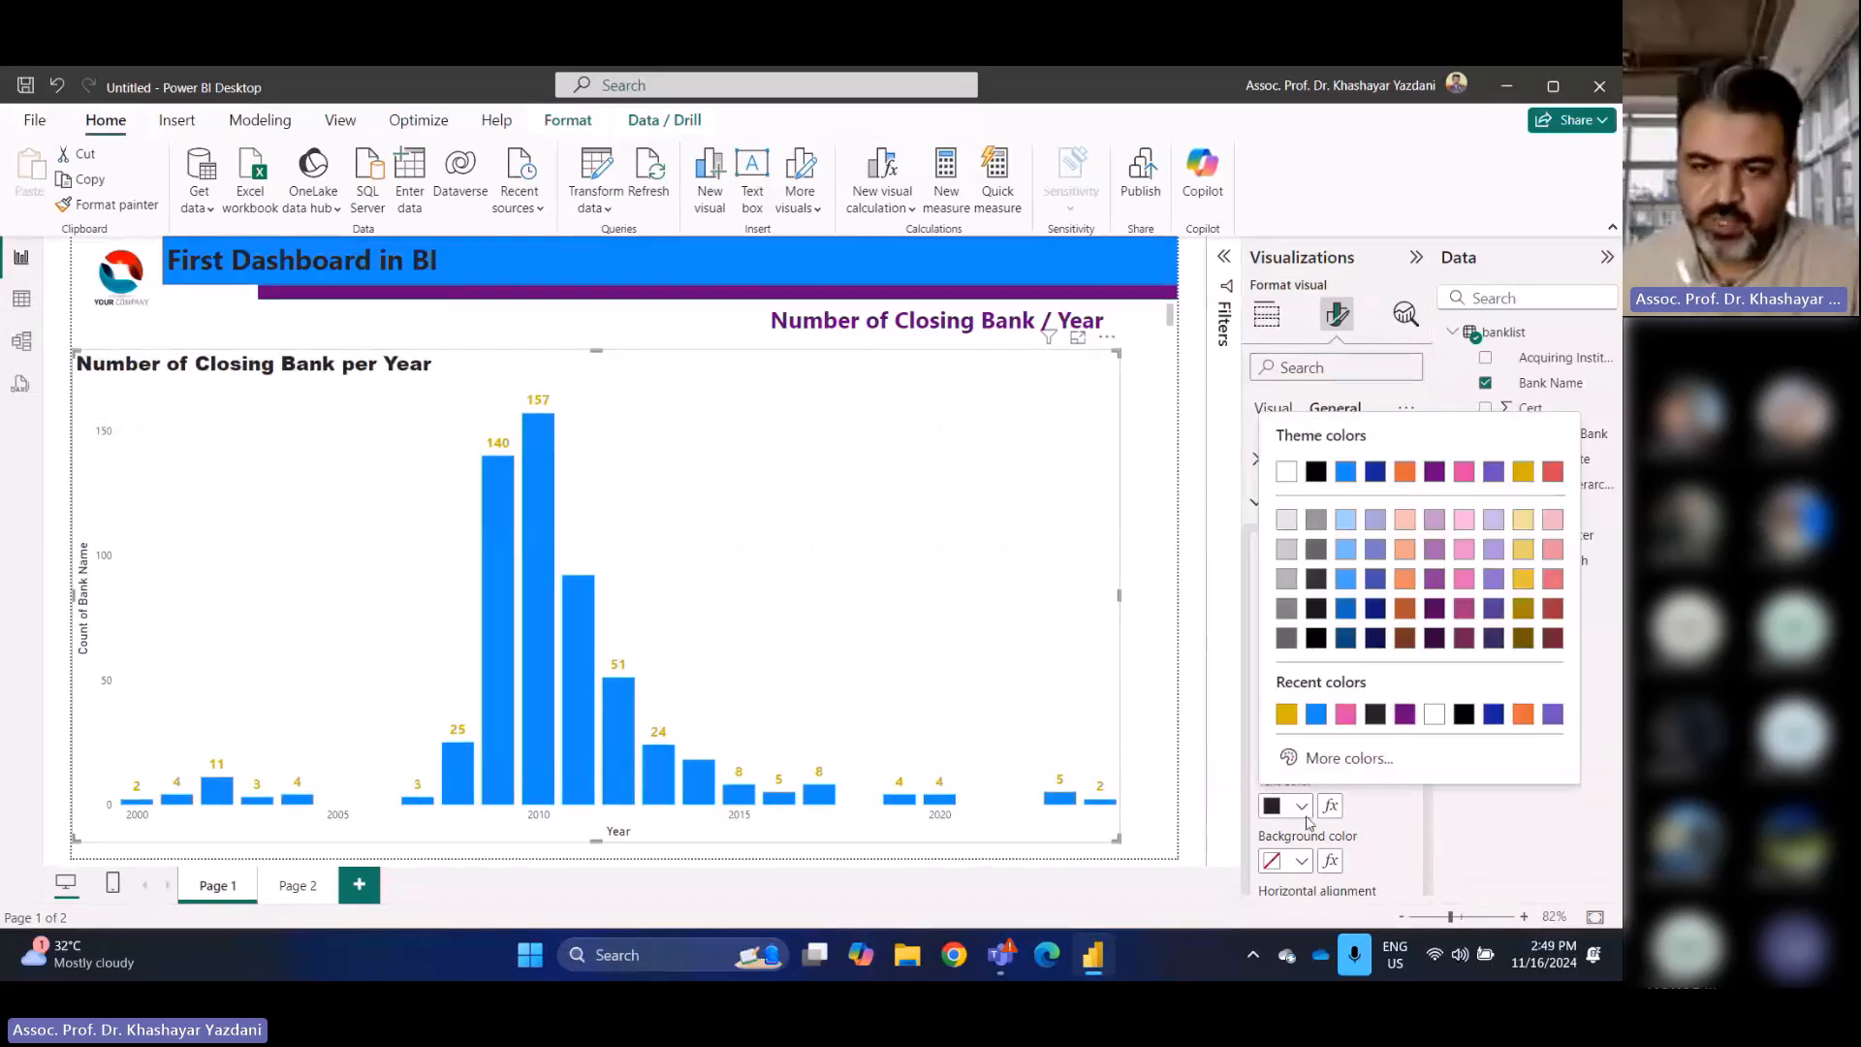
pyautogui.click(1436, 581)
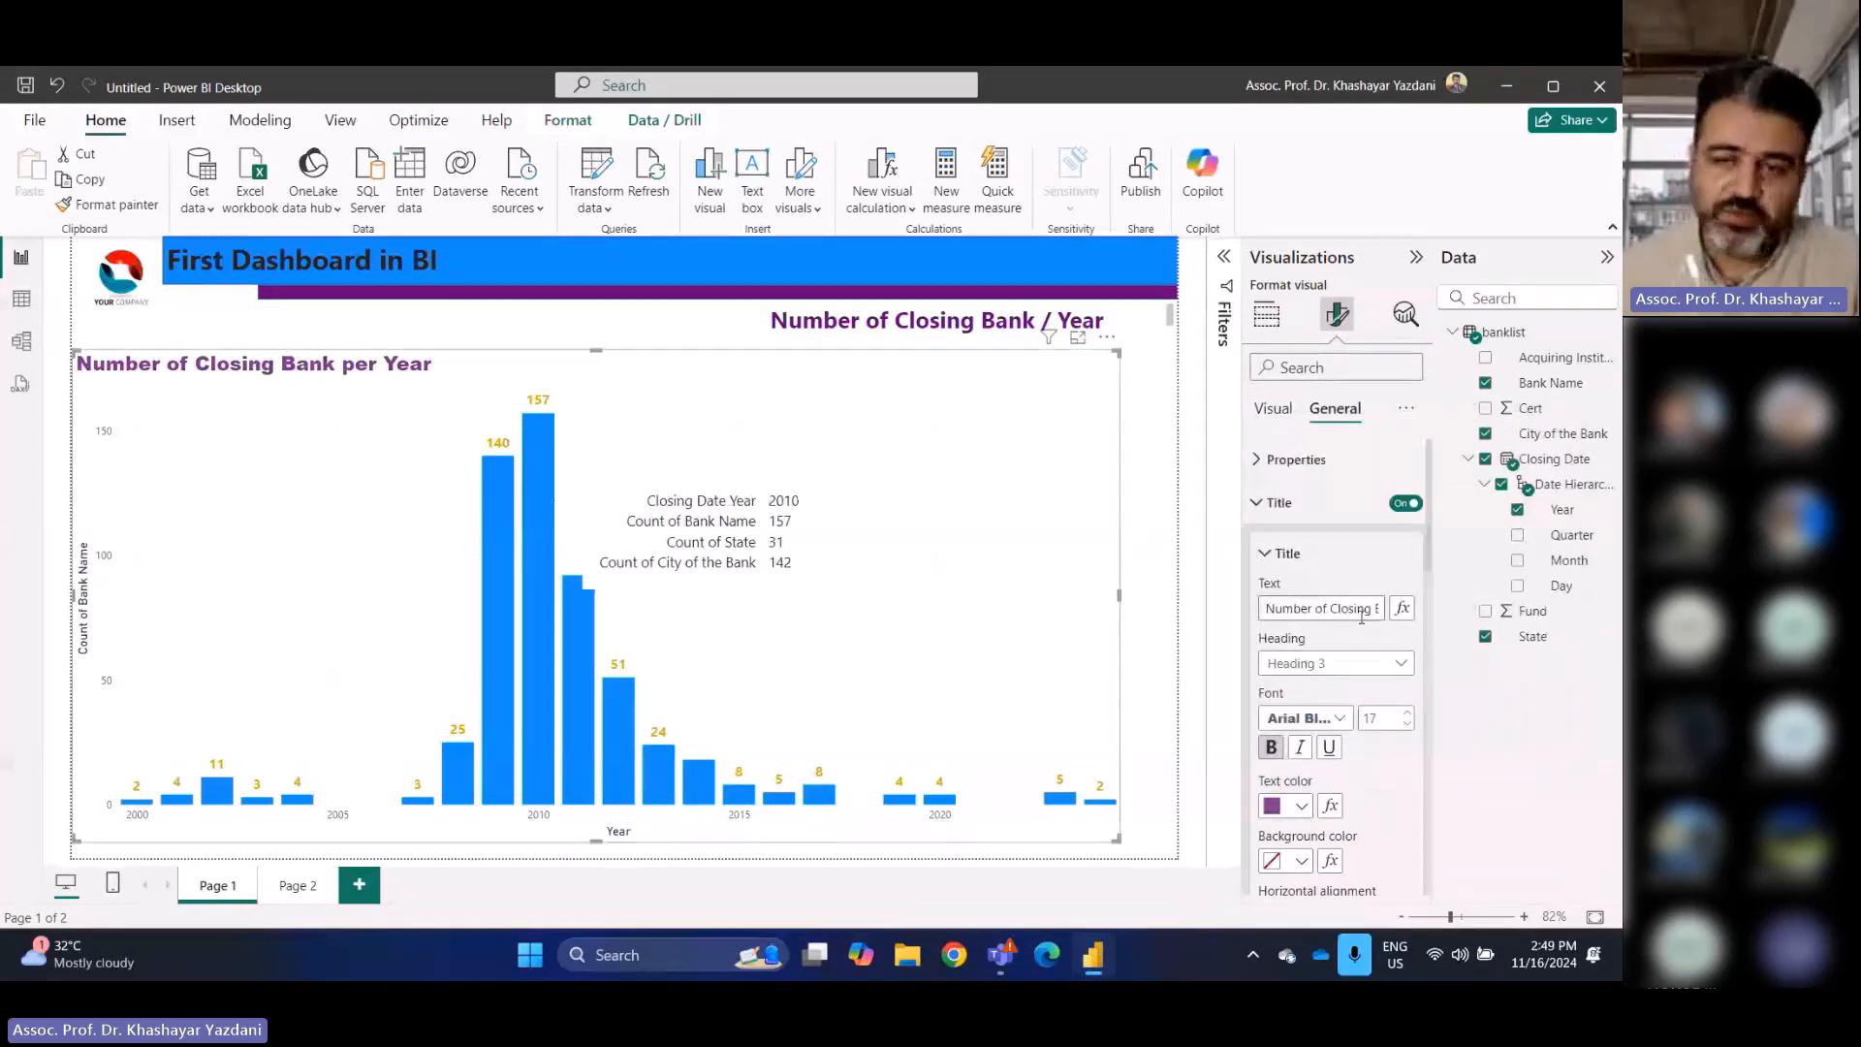
pyautogui.scroll(-3, 1391, 711)
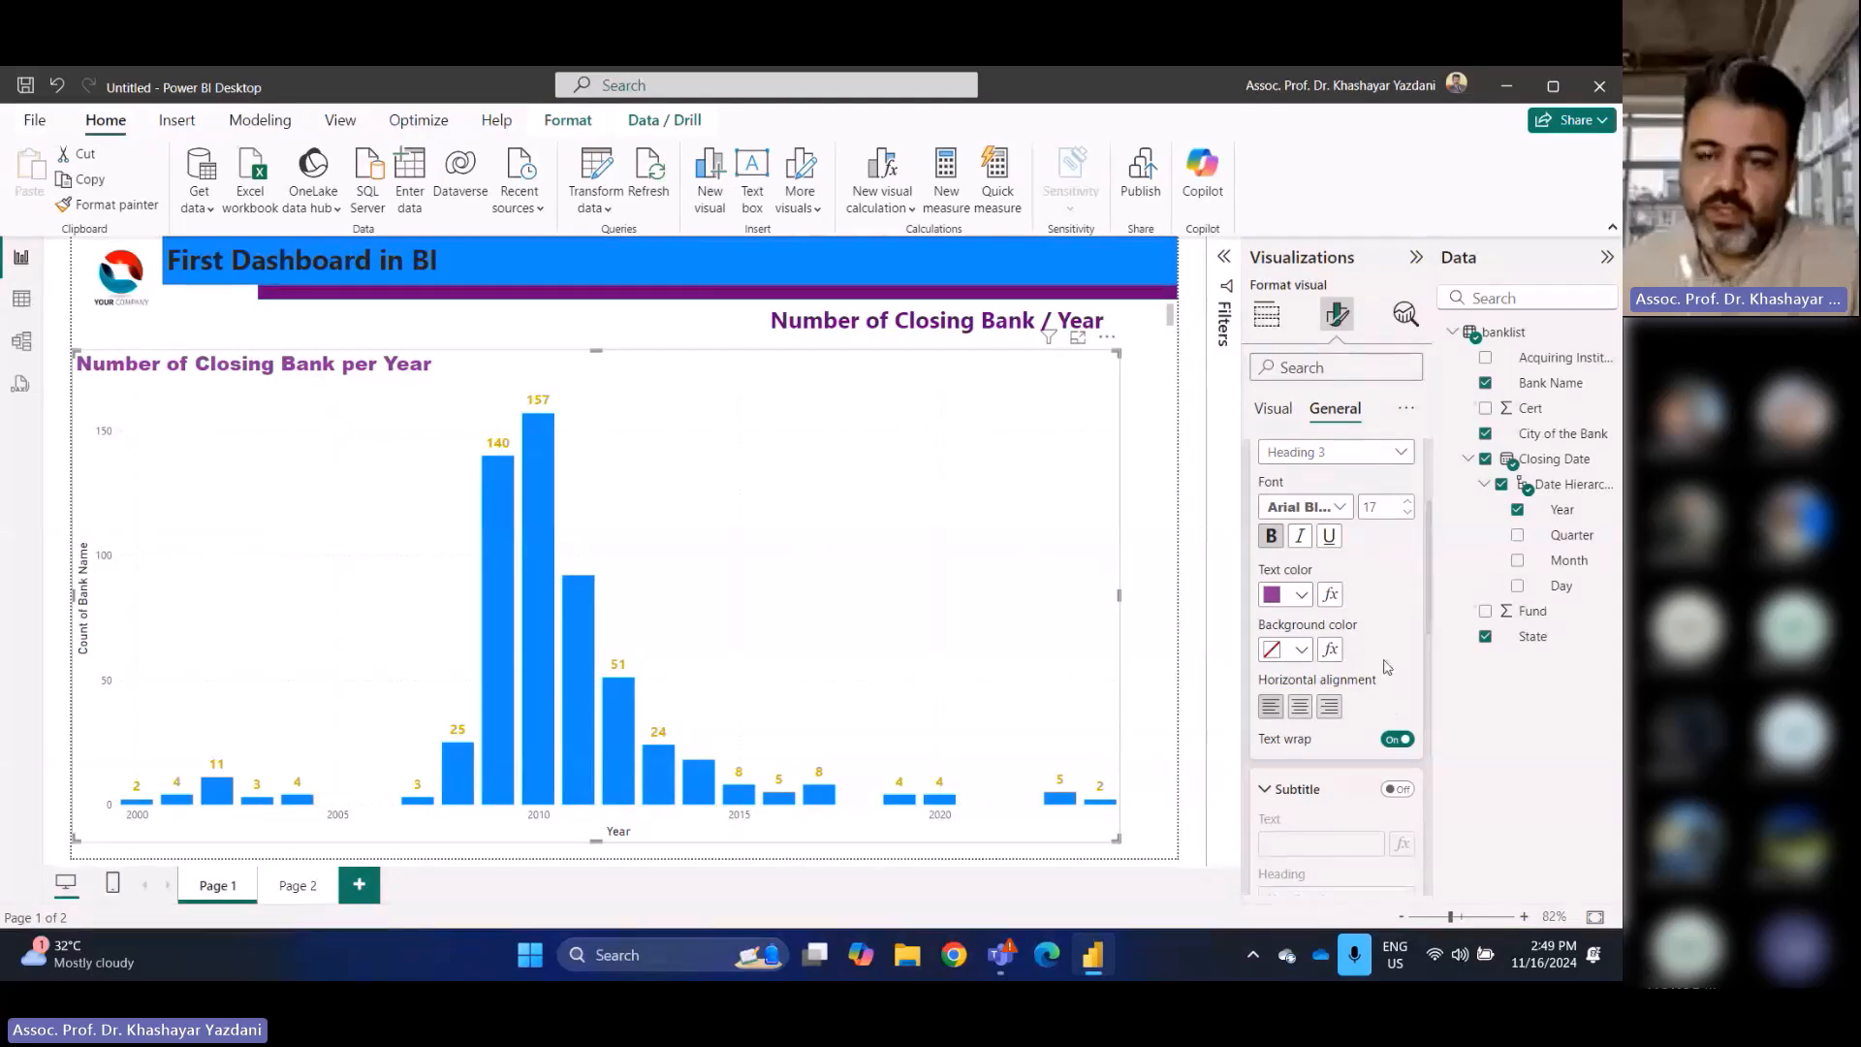
pyautogui.scroll(-1, 1377, 635)
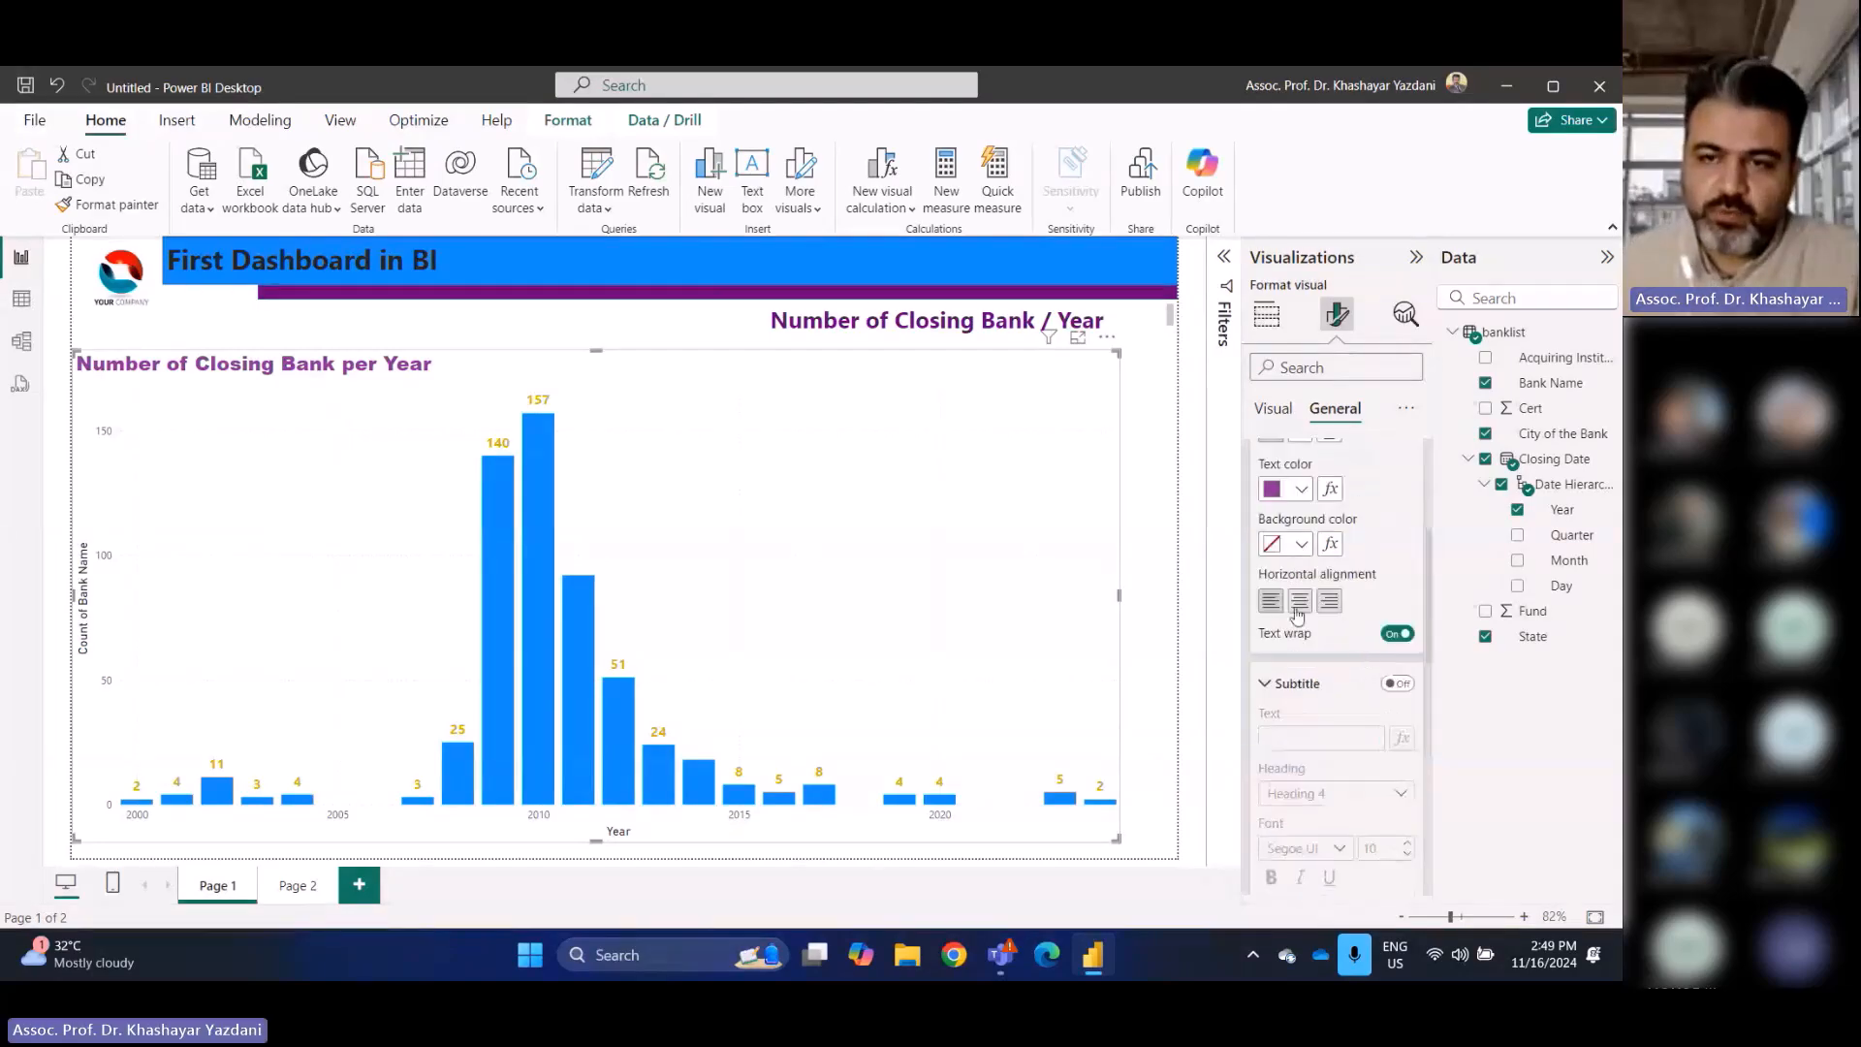
pyautogui.click(1298, 603)
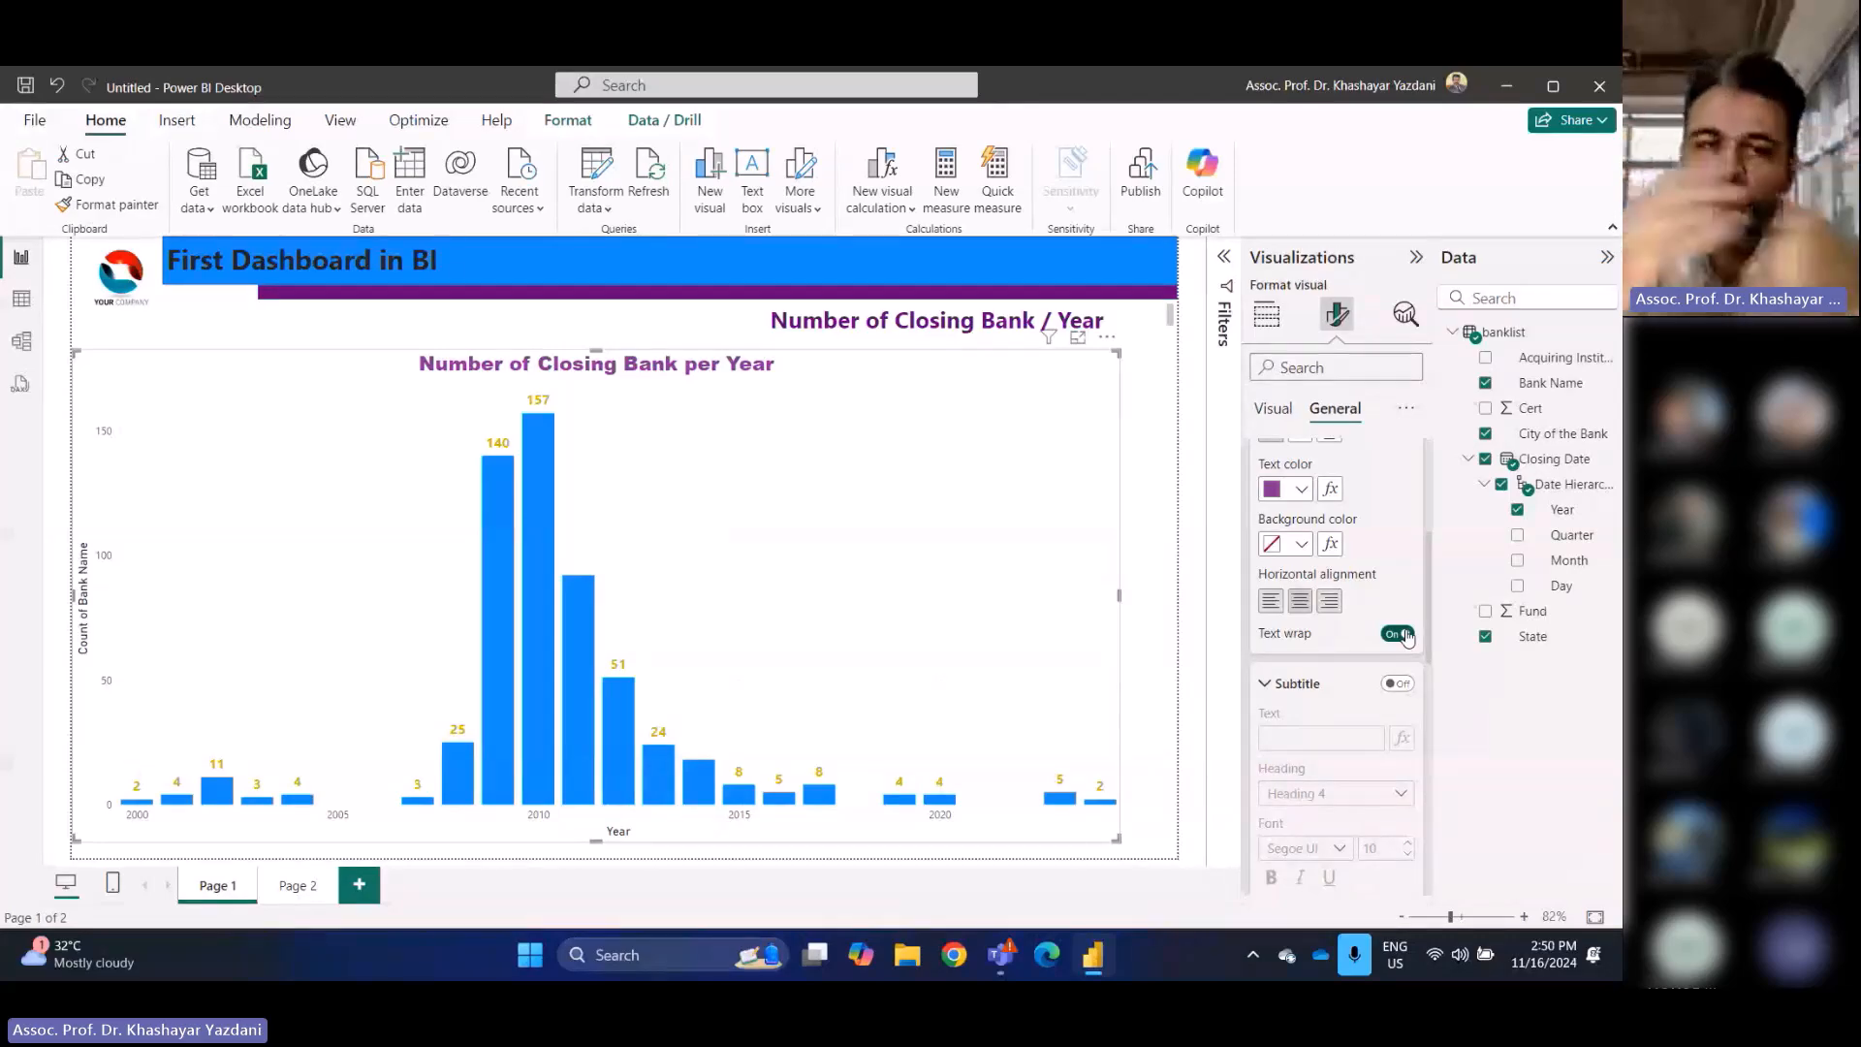
# Turn on the chart's subtitle and replace its text with "By" followed by the author's first name
pyautogui.scroll(-3, 1361, 683)
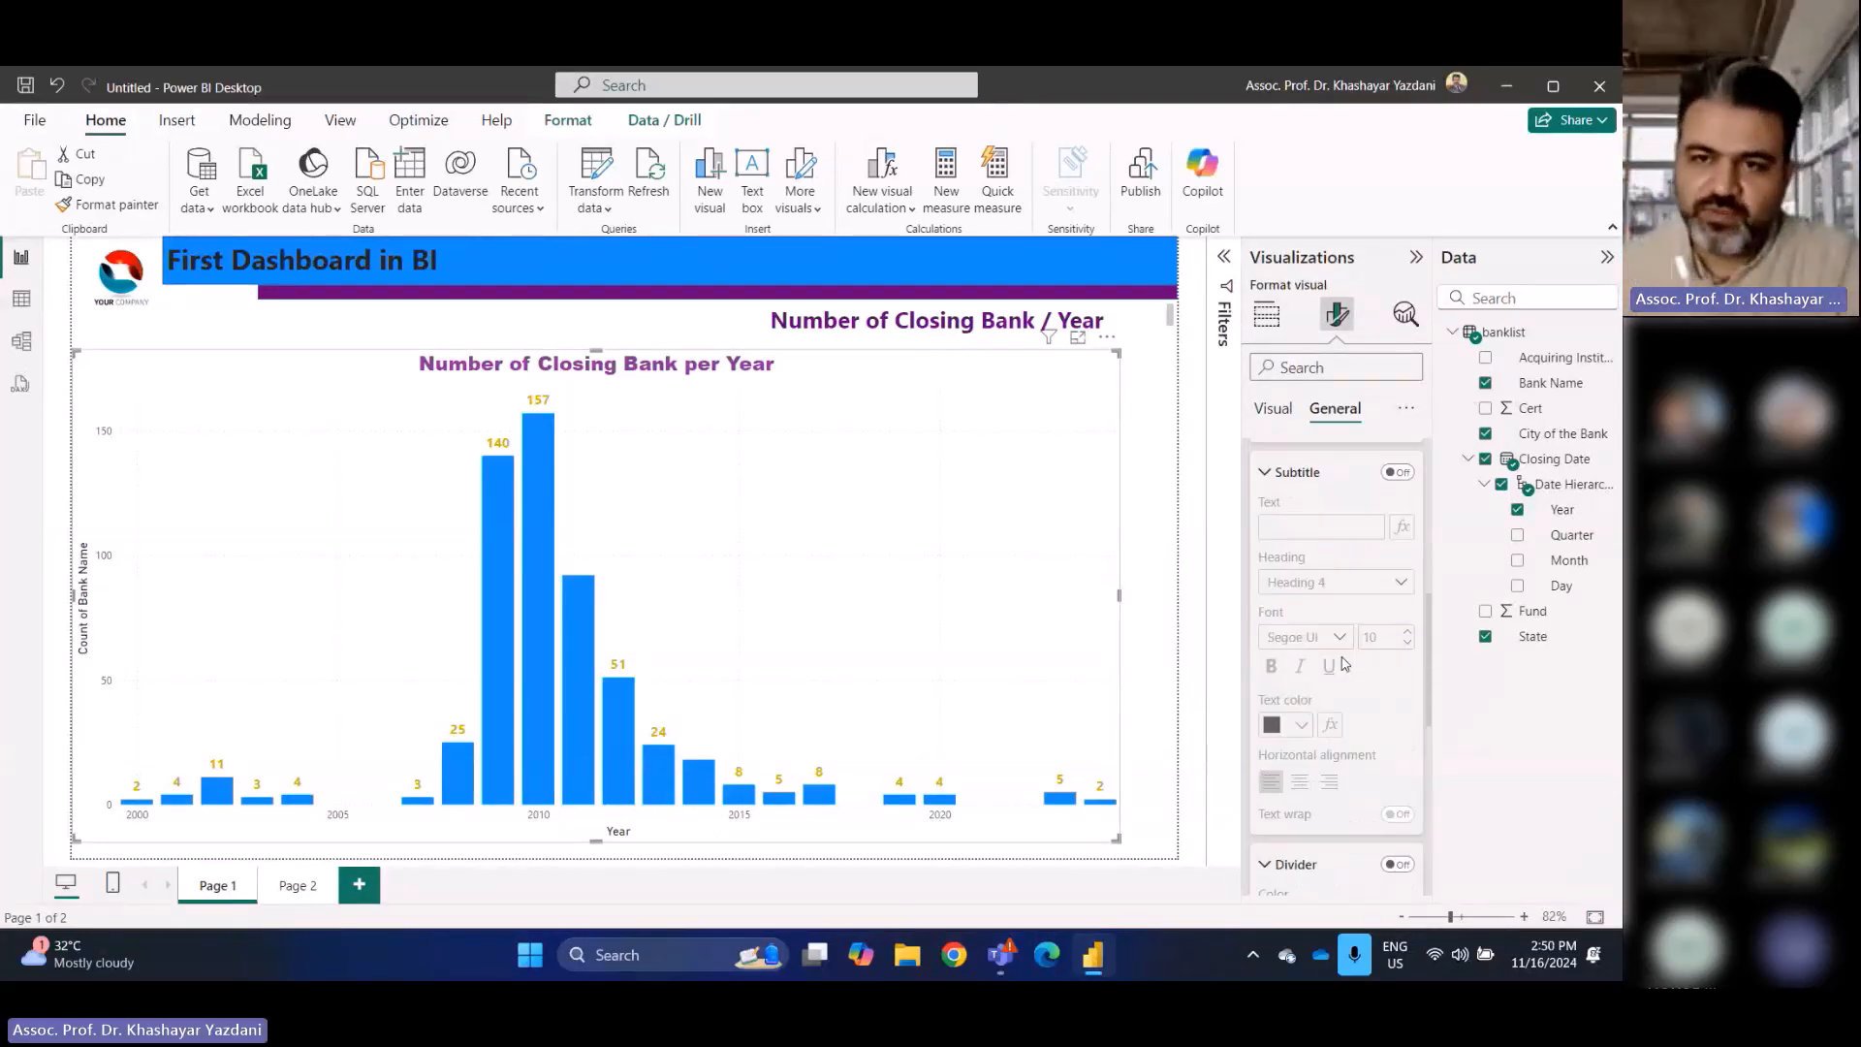
pyautogui.click(1394, 475)
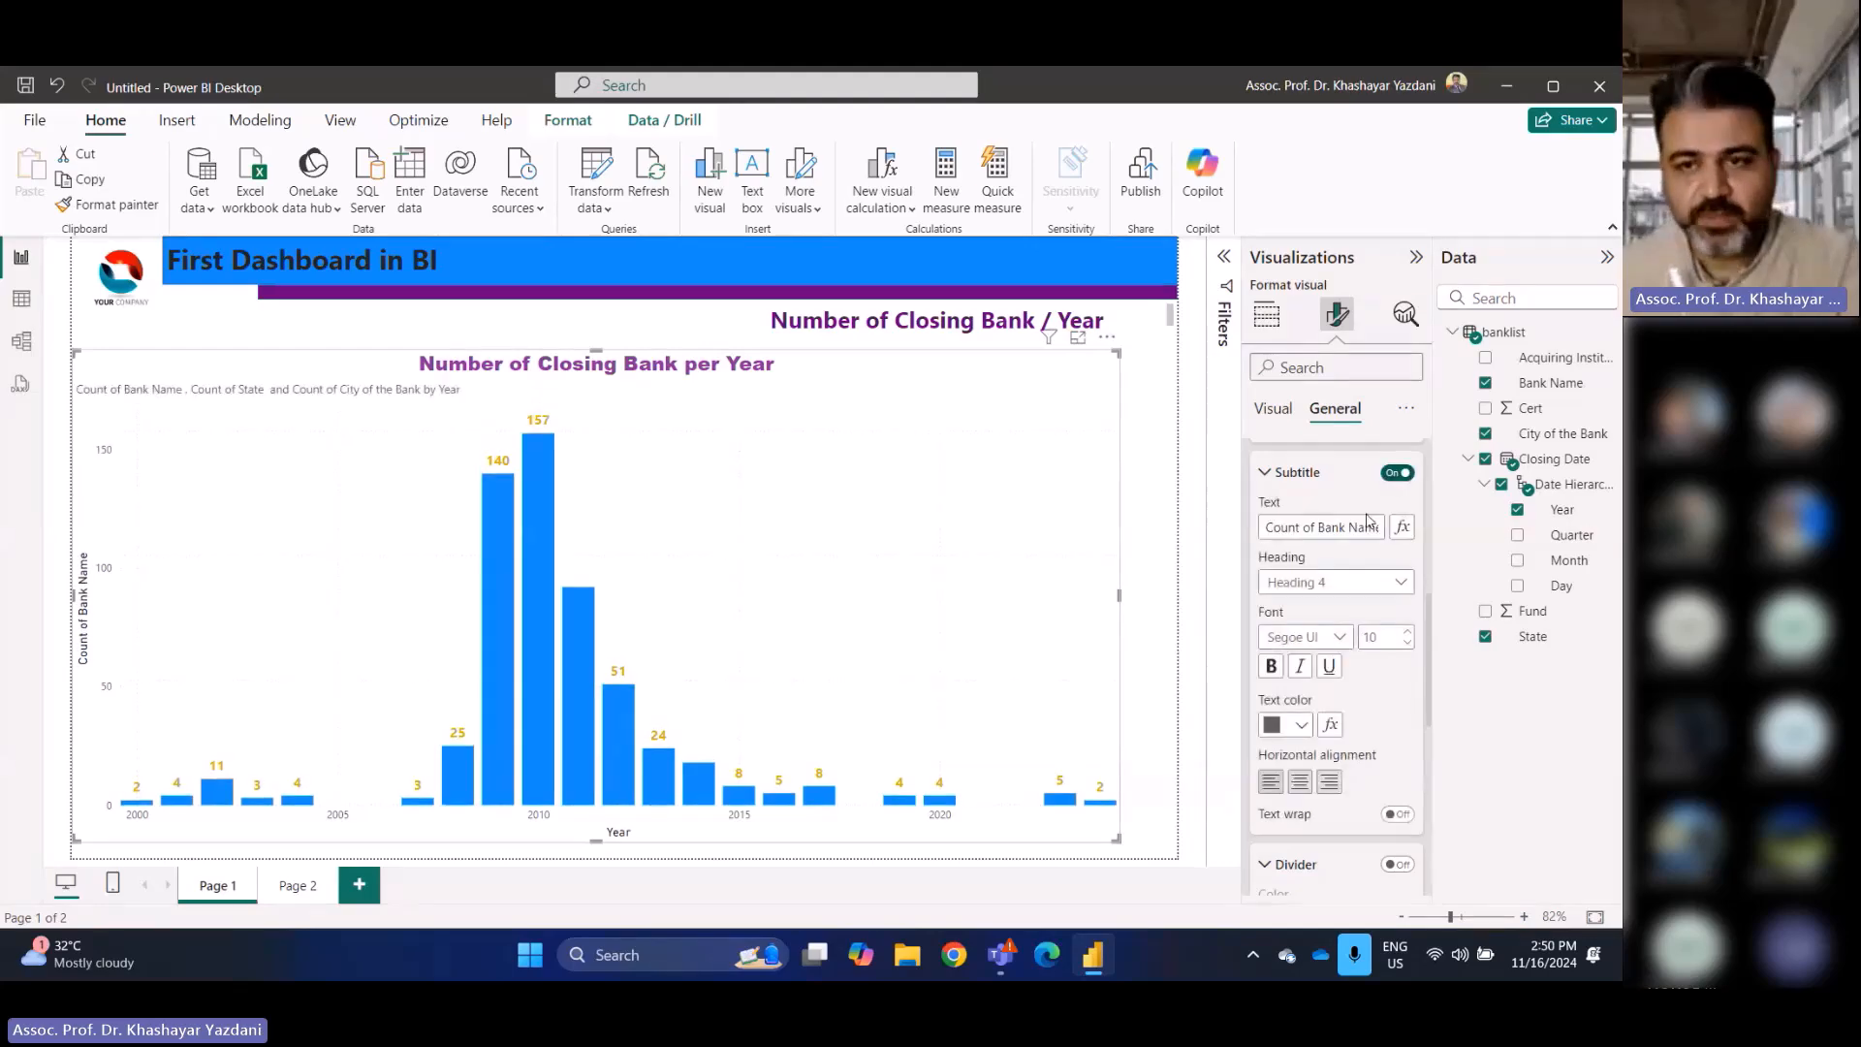
pyautogui.tripleClick(1369, 527)
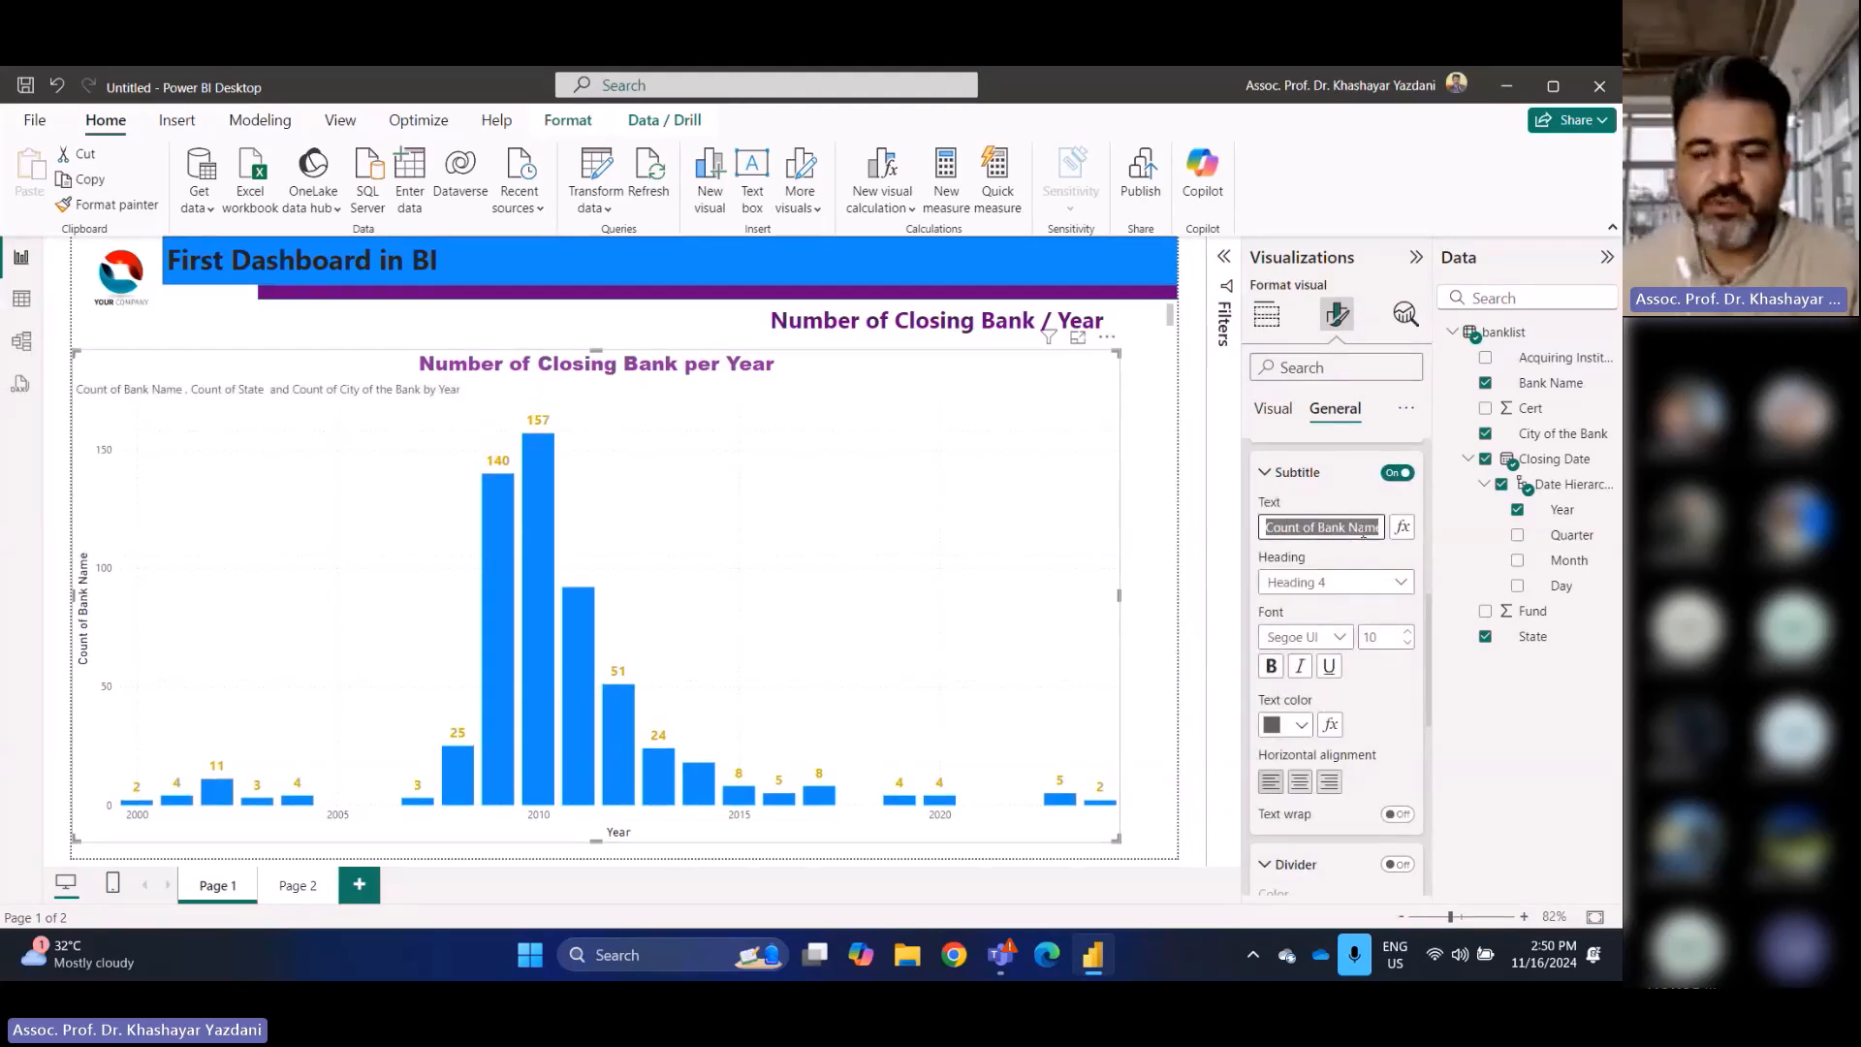
pyautogui.press('BackSpace')
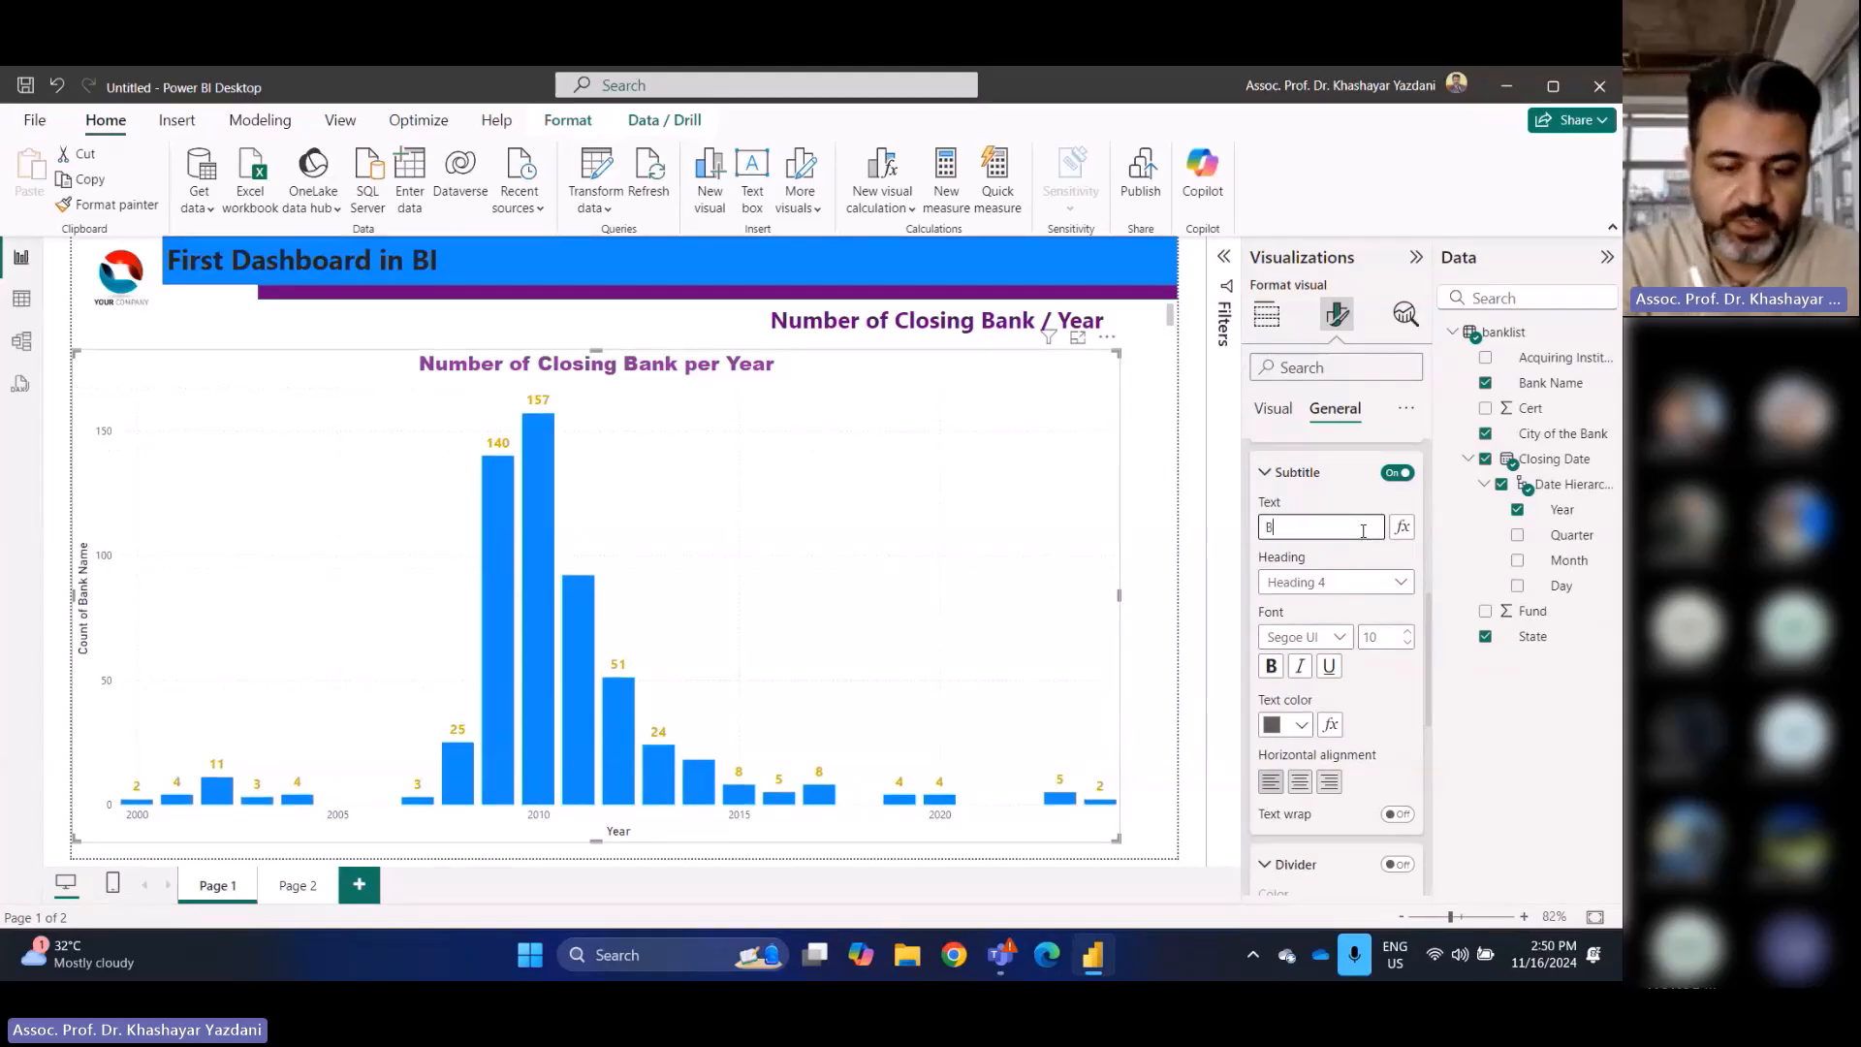
pyautogui.write('By Khashayar')
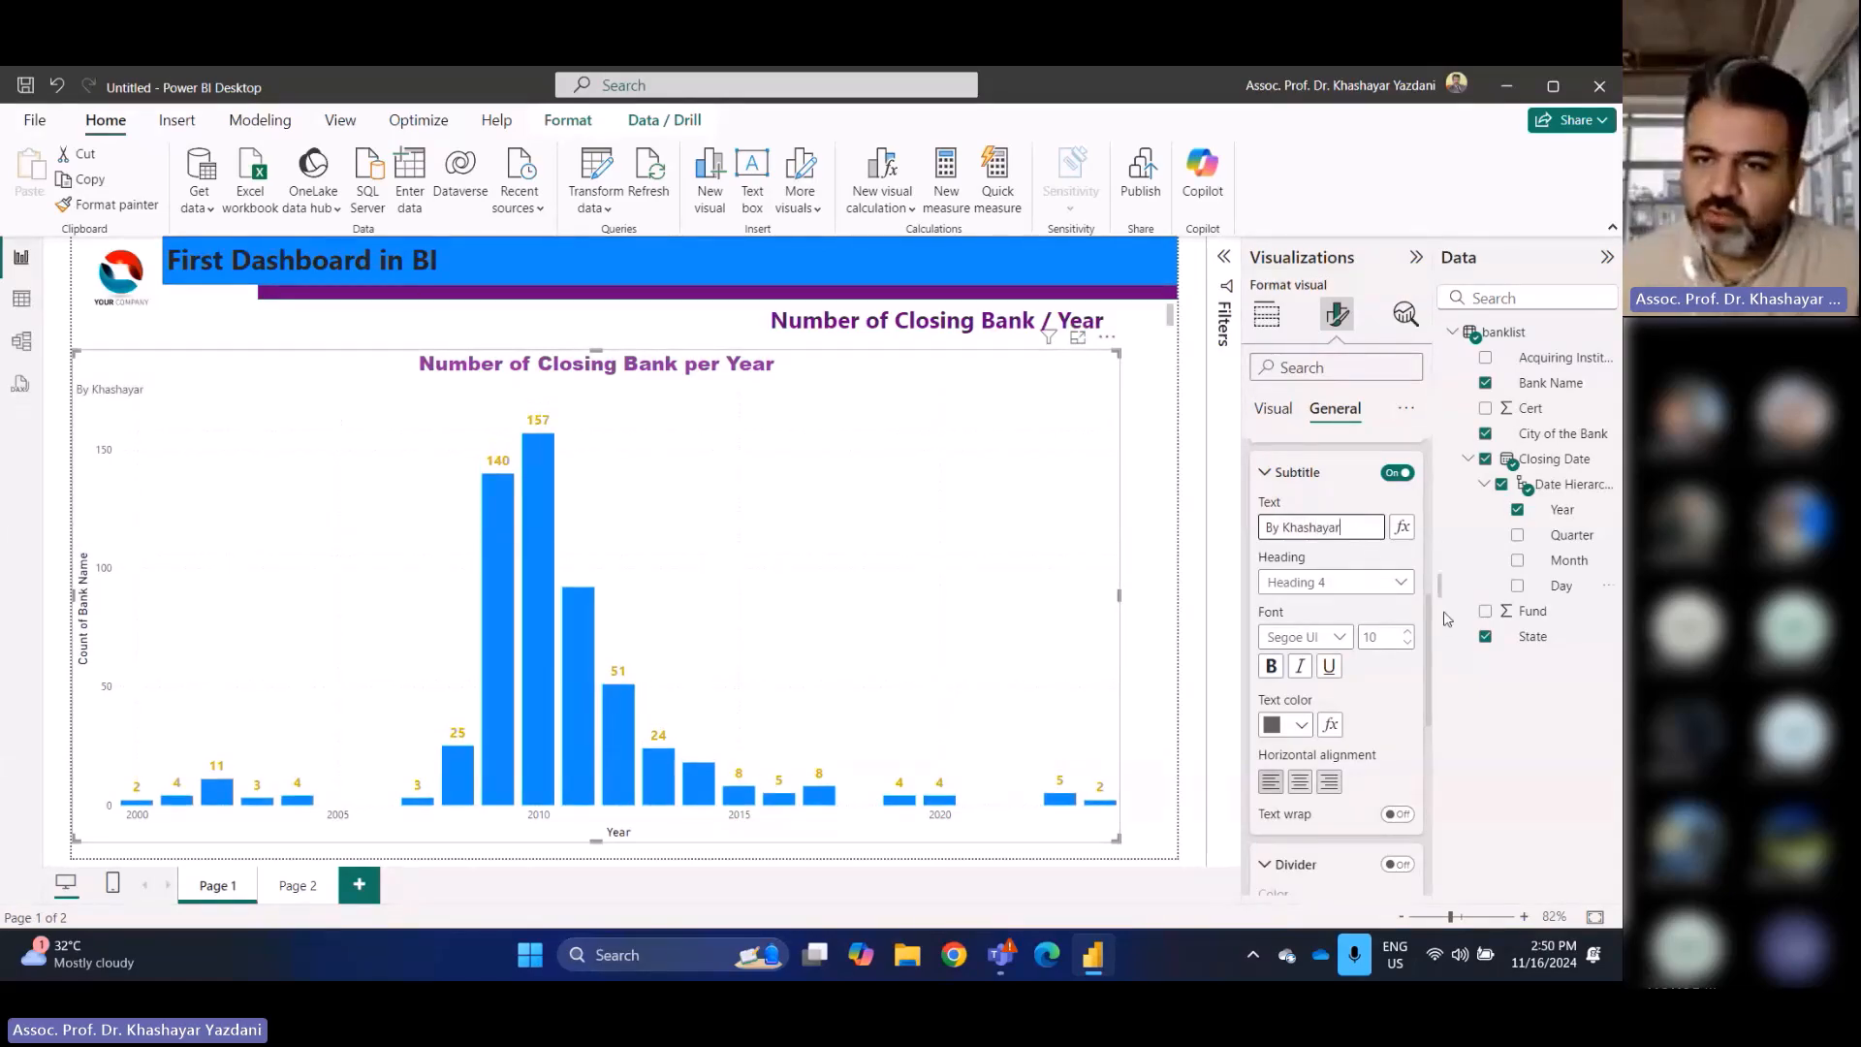
# Make the subtitle bold at size 12, color it bright red with a custom color, and center it horizontally
pyautogui.click(1270, 665)
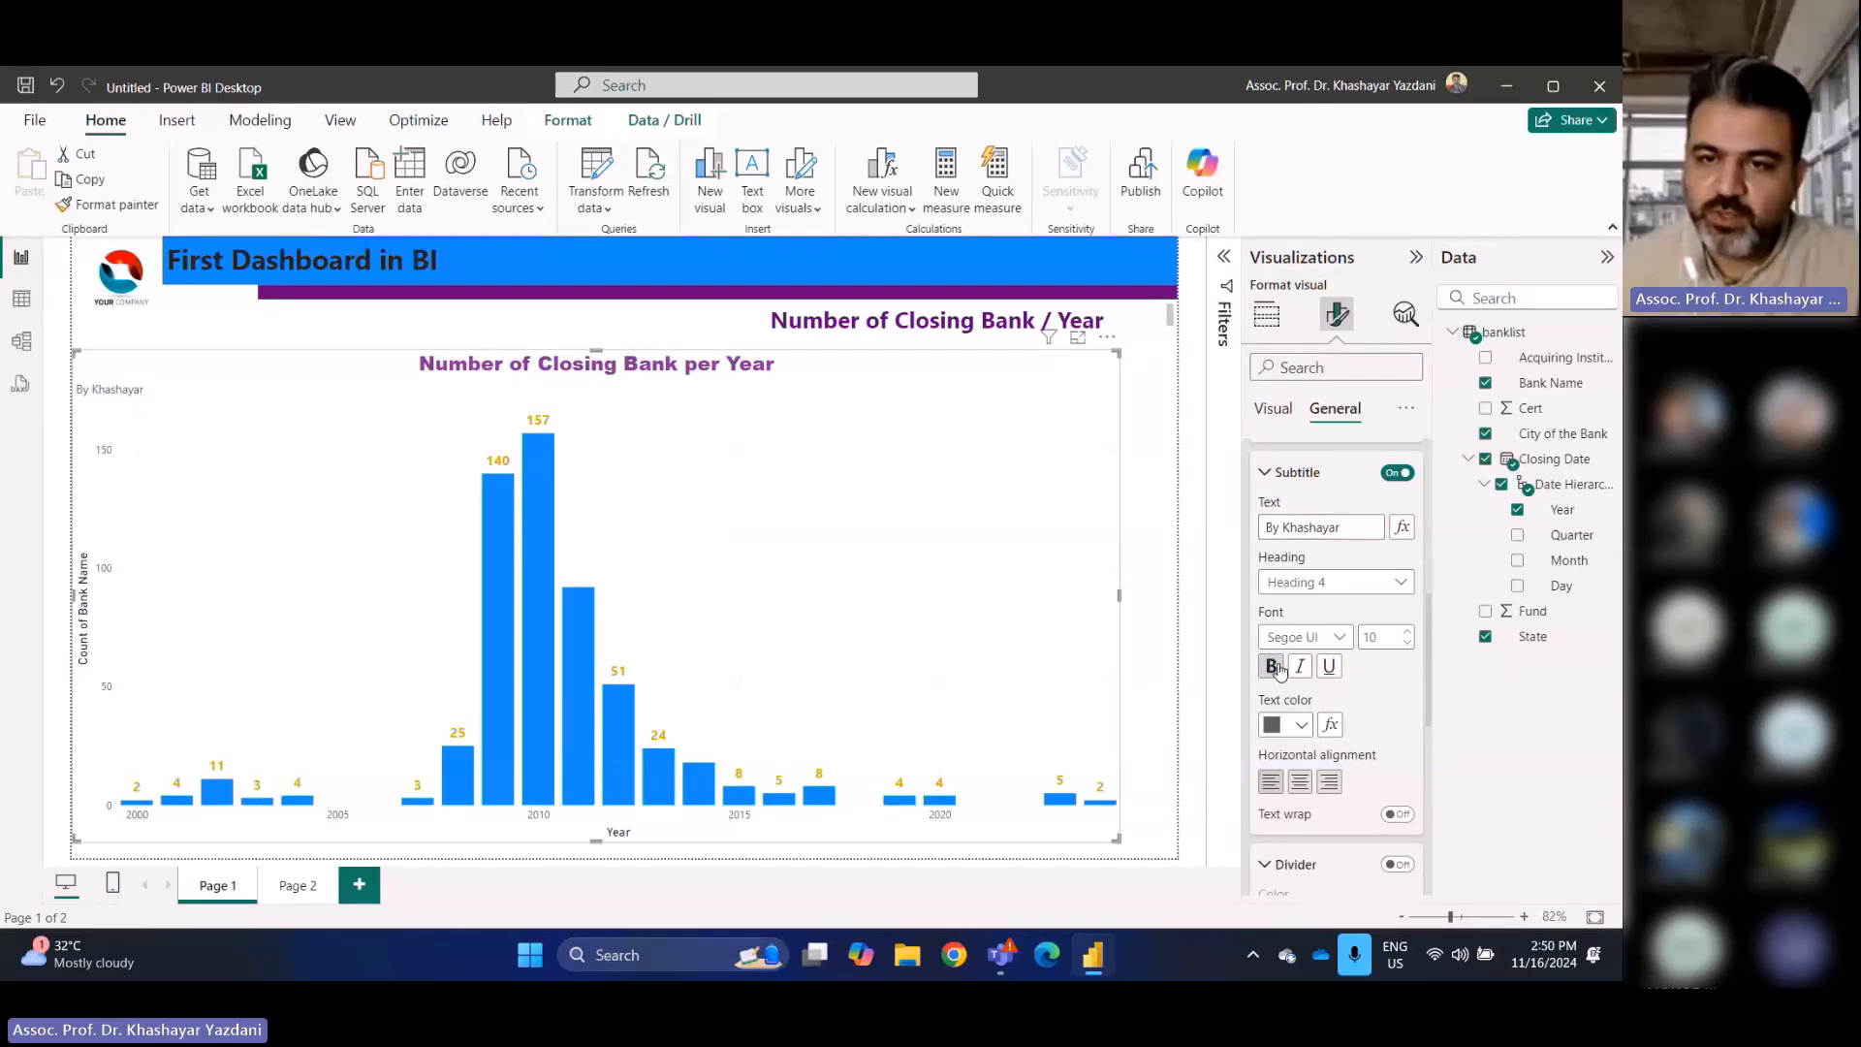
pyautogui.doubleClick(1406, 633)
pyautogui.click(1301, 725)
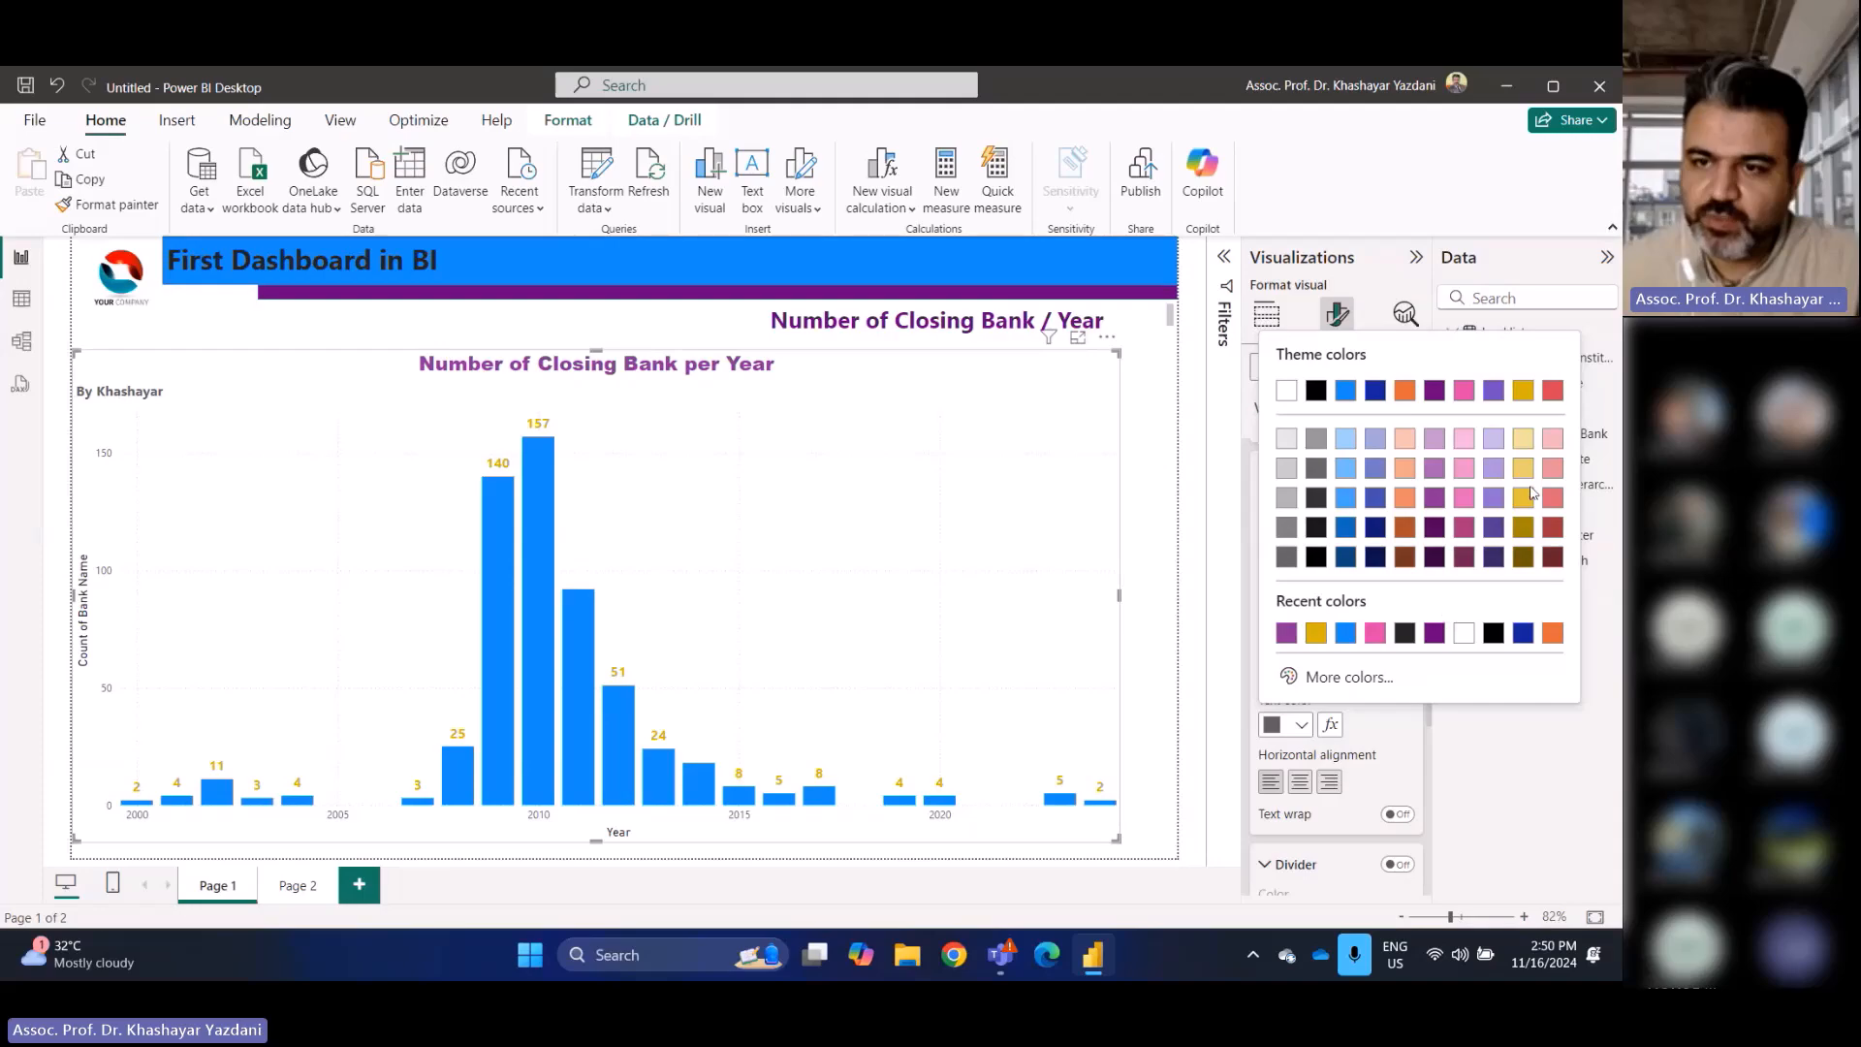
pyautogui.click(1322, 682)
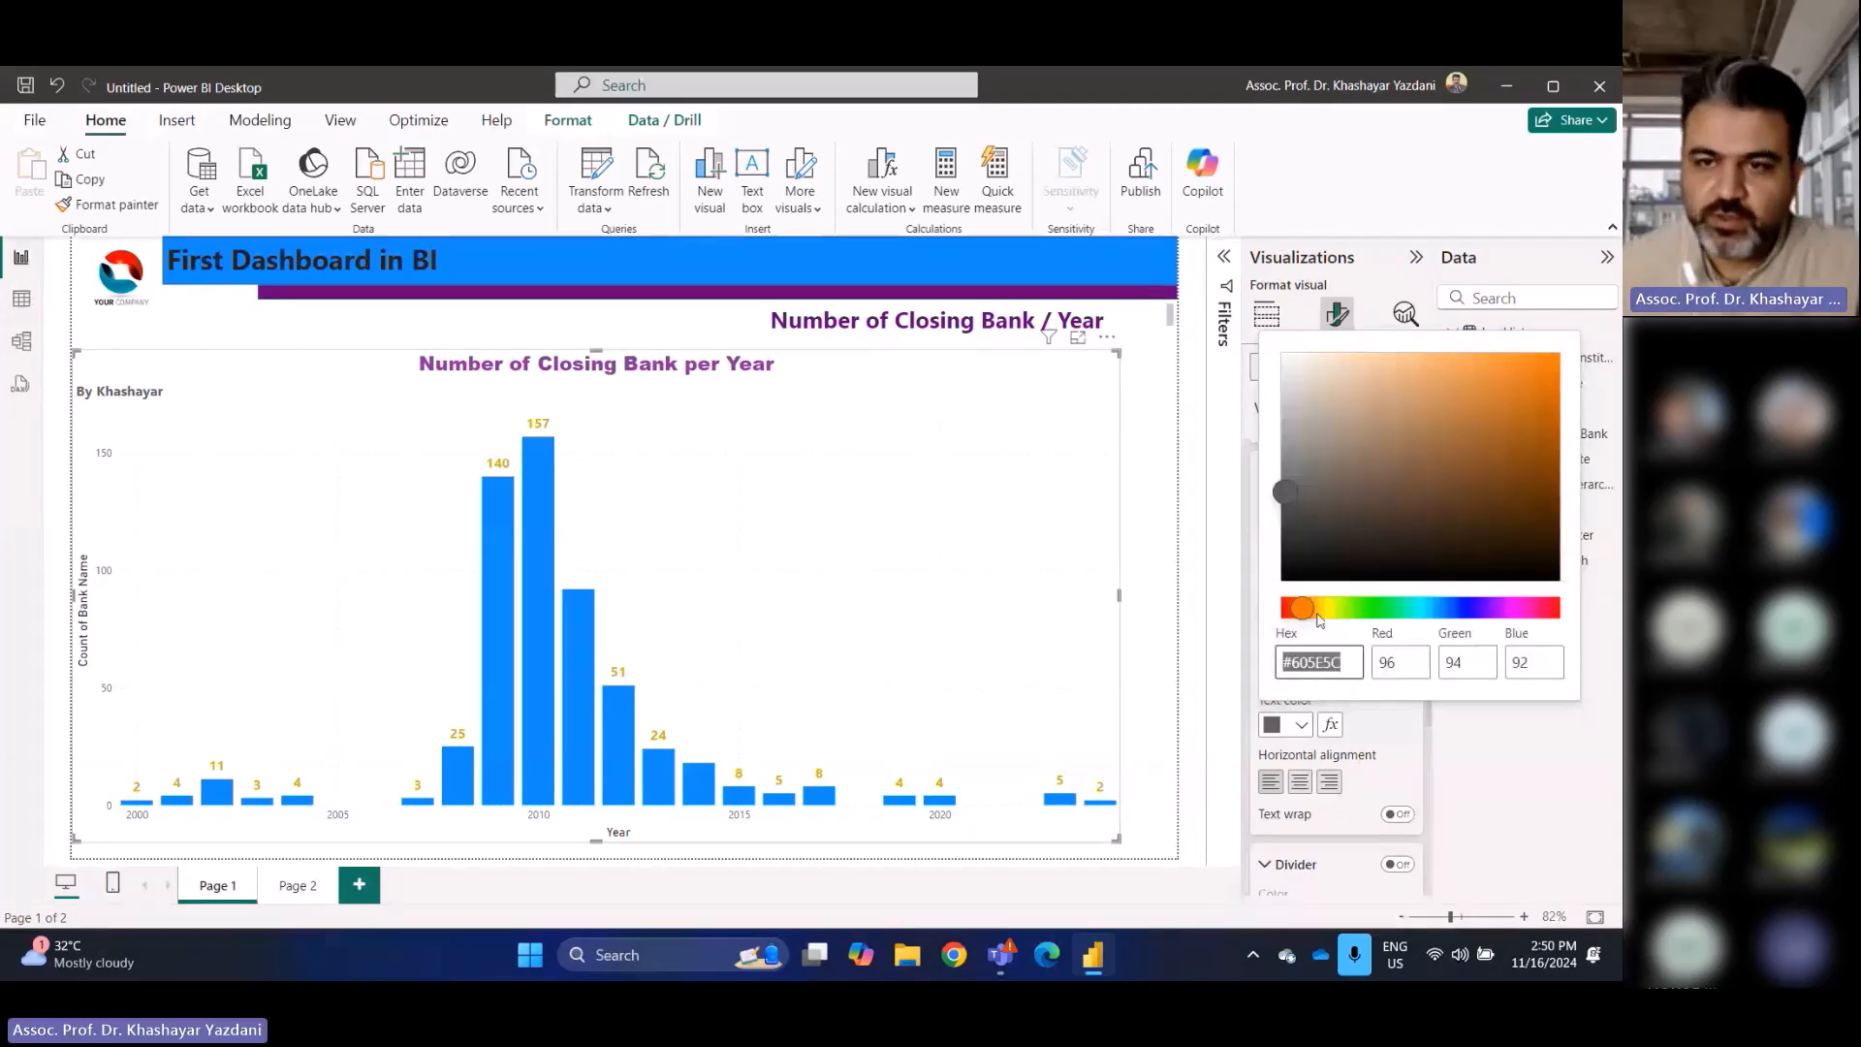
pyautogui.moveTo(1301, 606); pyautogui.dragTo(1278, 609)
pyautogui.moveTo(1407, 467); pyautogui.dragTo(1562, 360)
pyautogui.click(1406, 727)
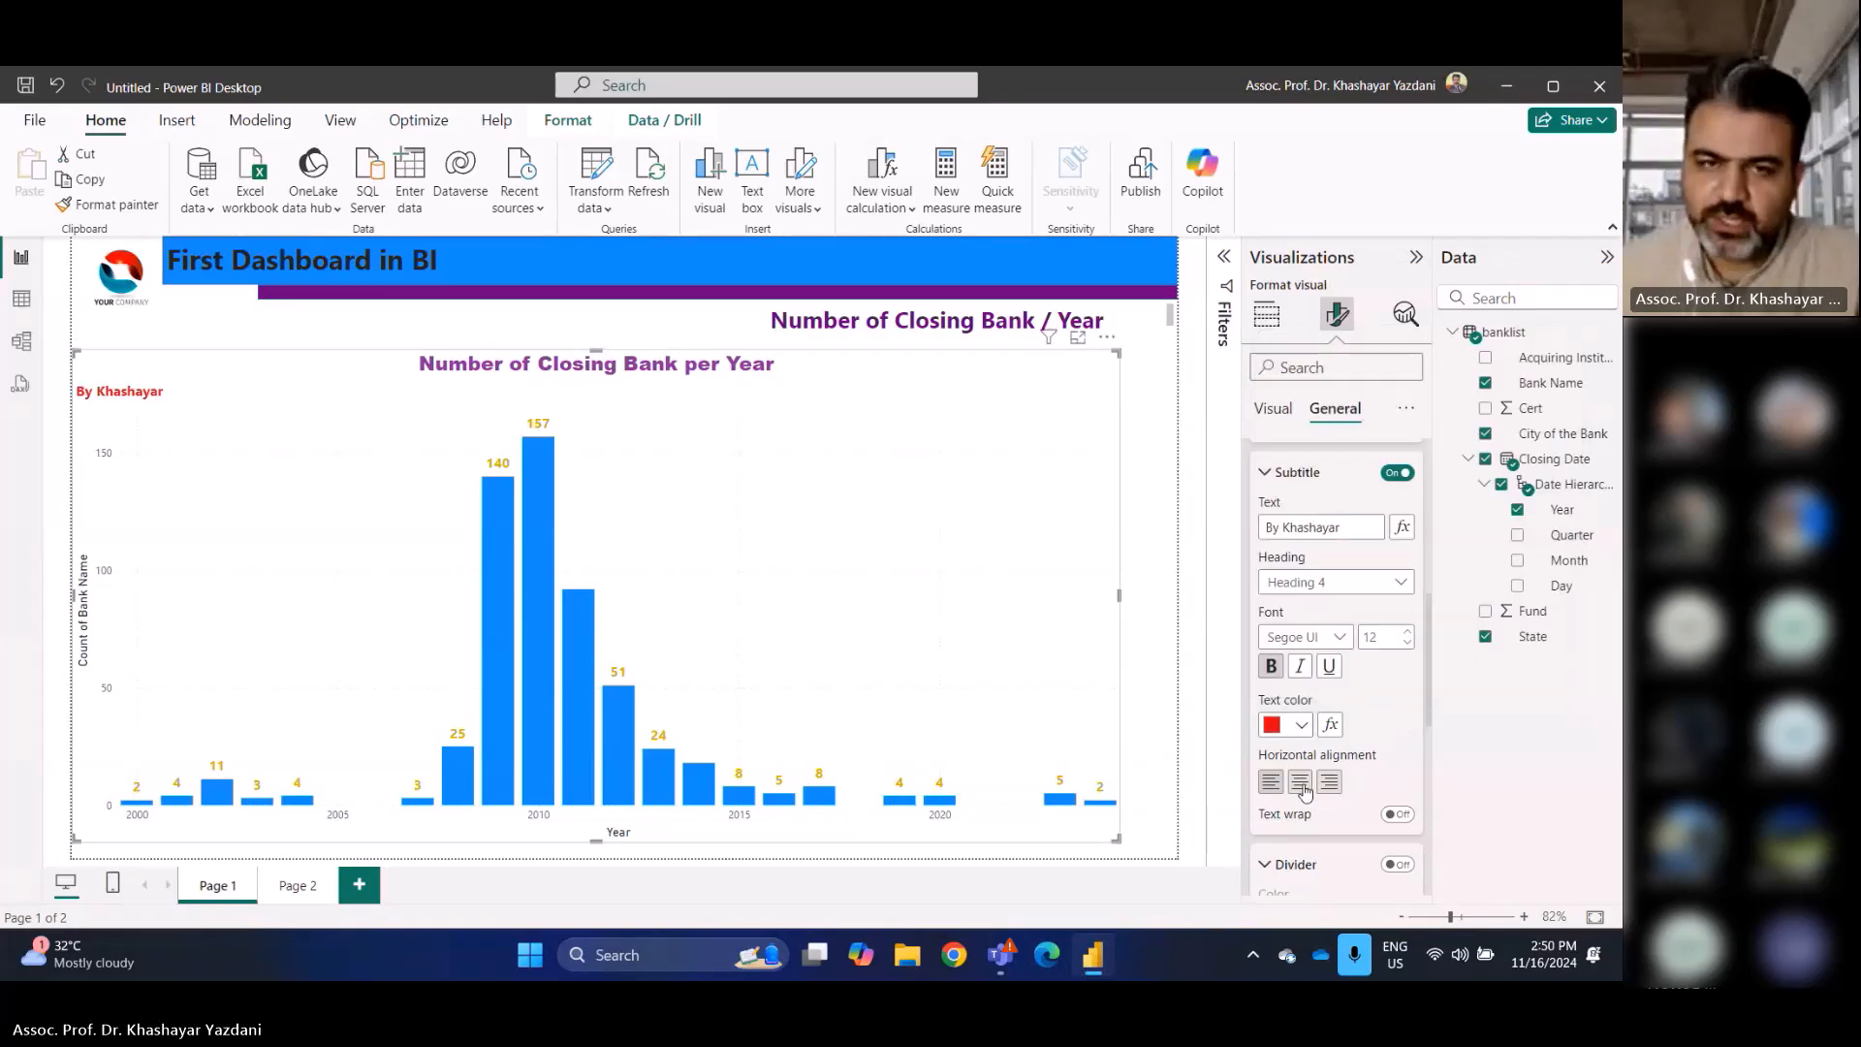
pyautogui.click(1299, 781)
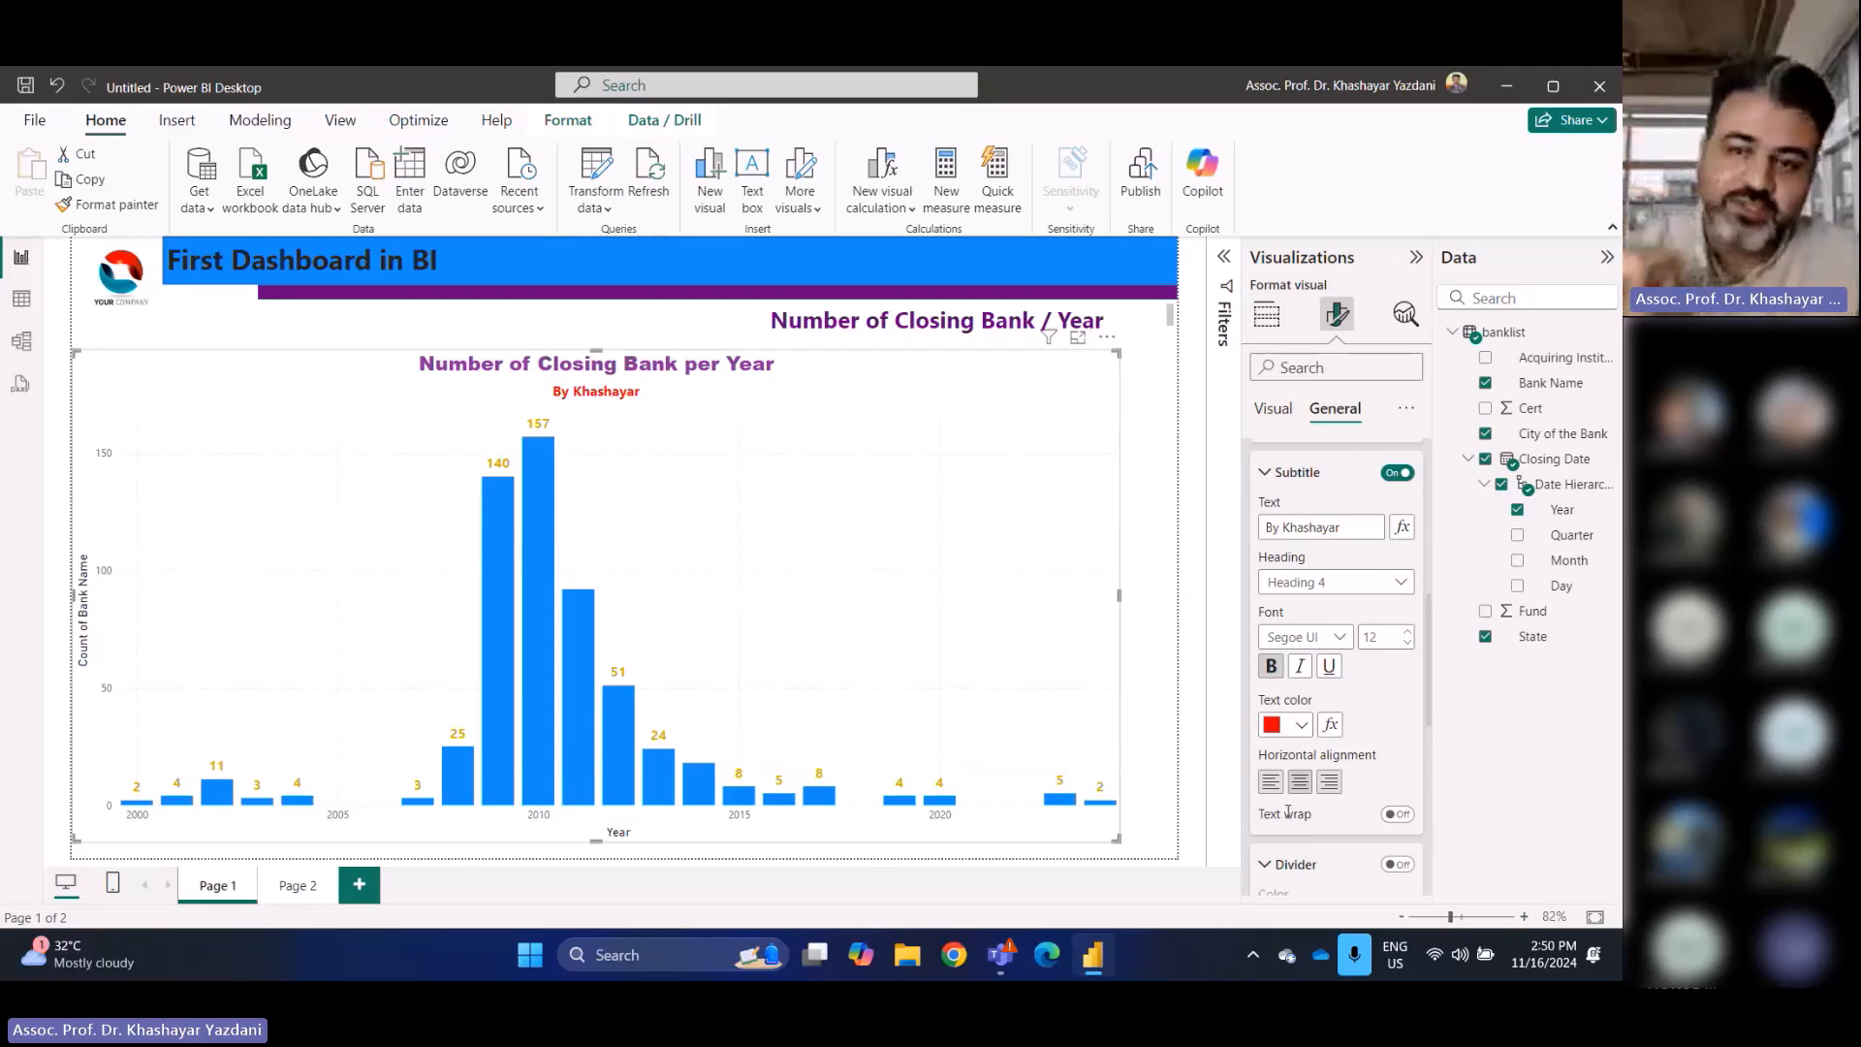
# Turn on the divider beneath the subtitle, setting its width to 3 px and its color to the title's purple
pyautogui.scroll(-2, 1364, 770)
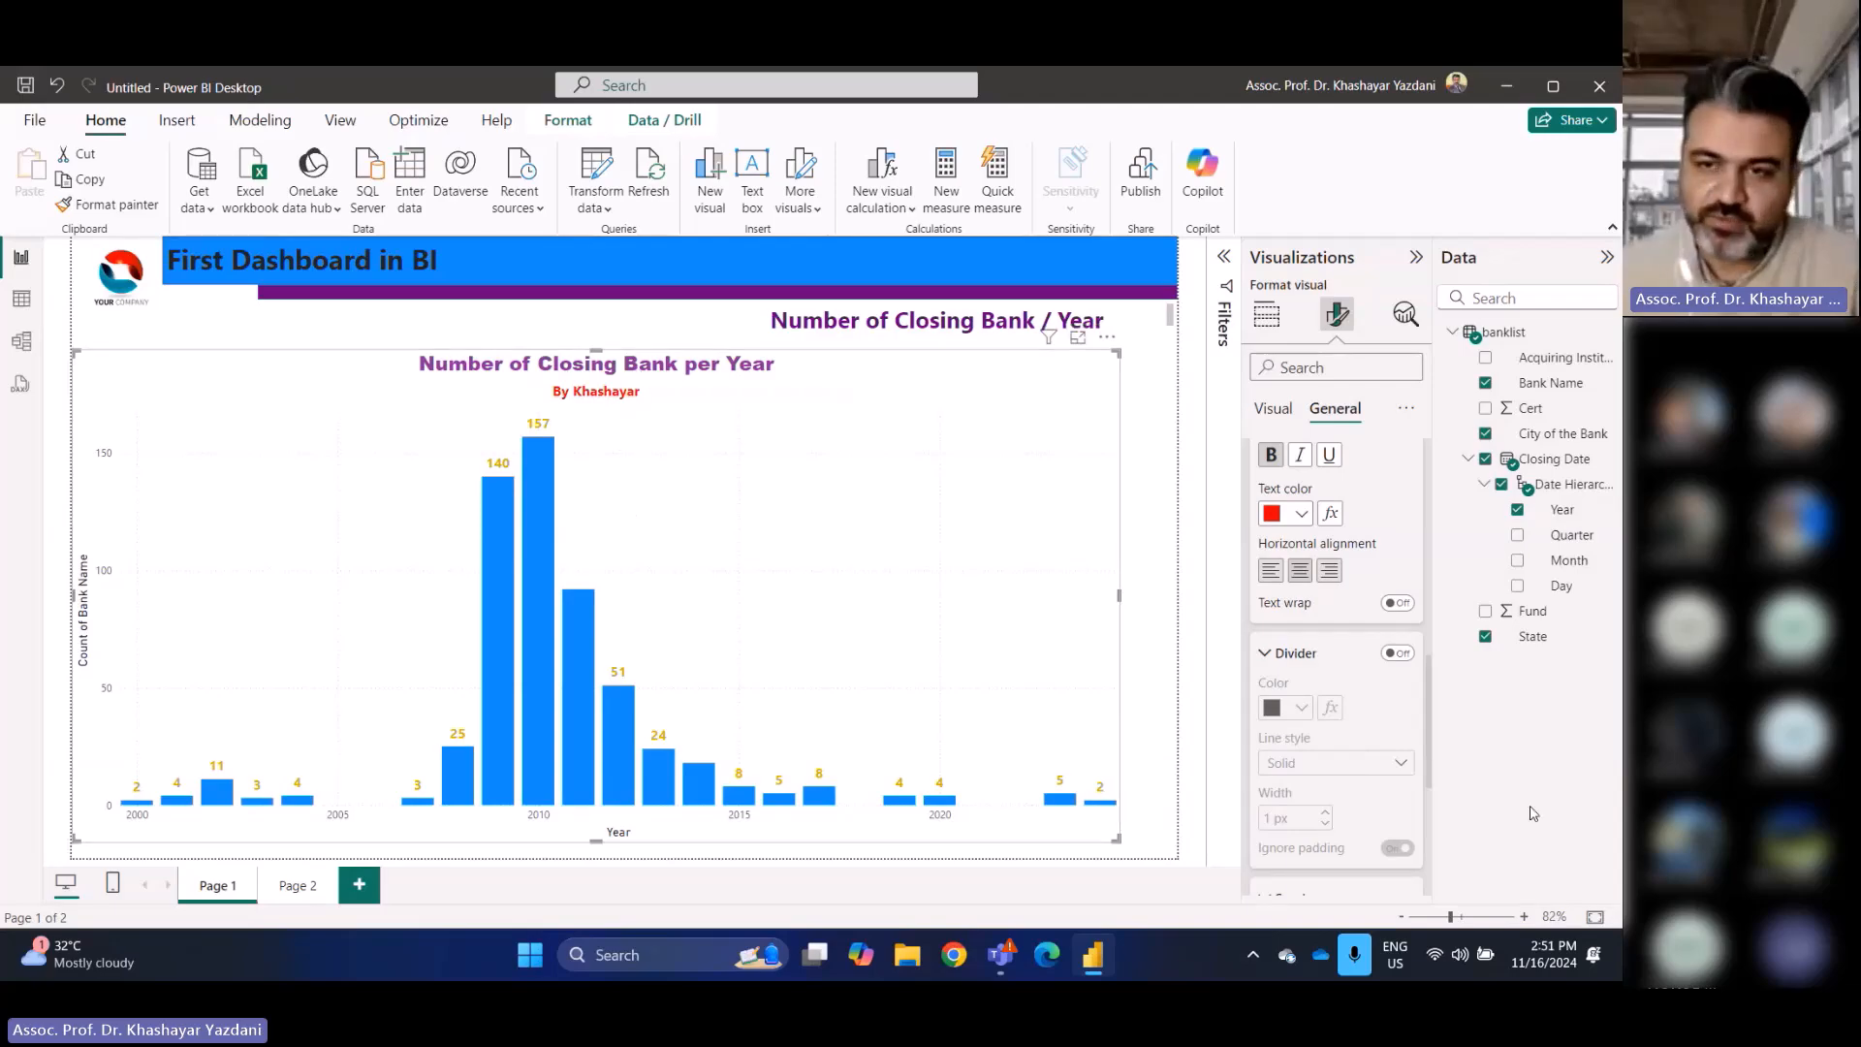
pyautogui.click(1398, 654)
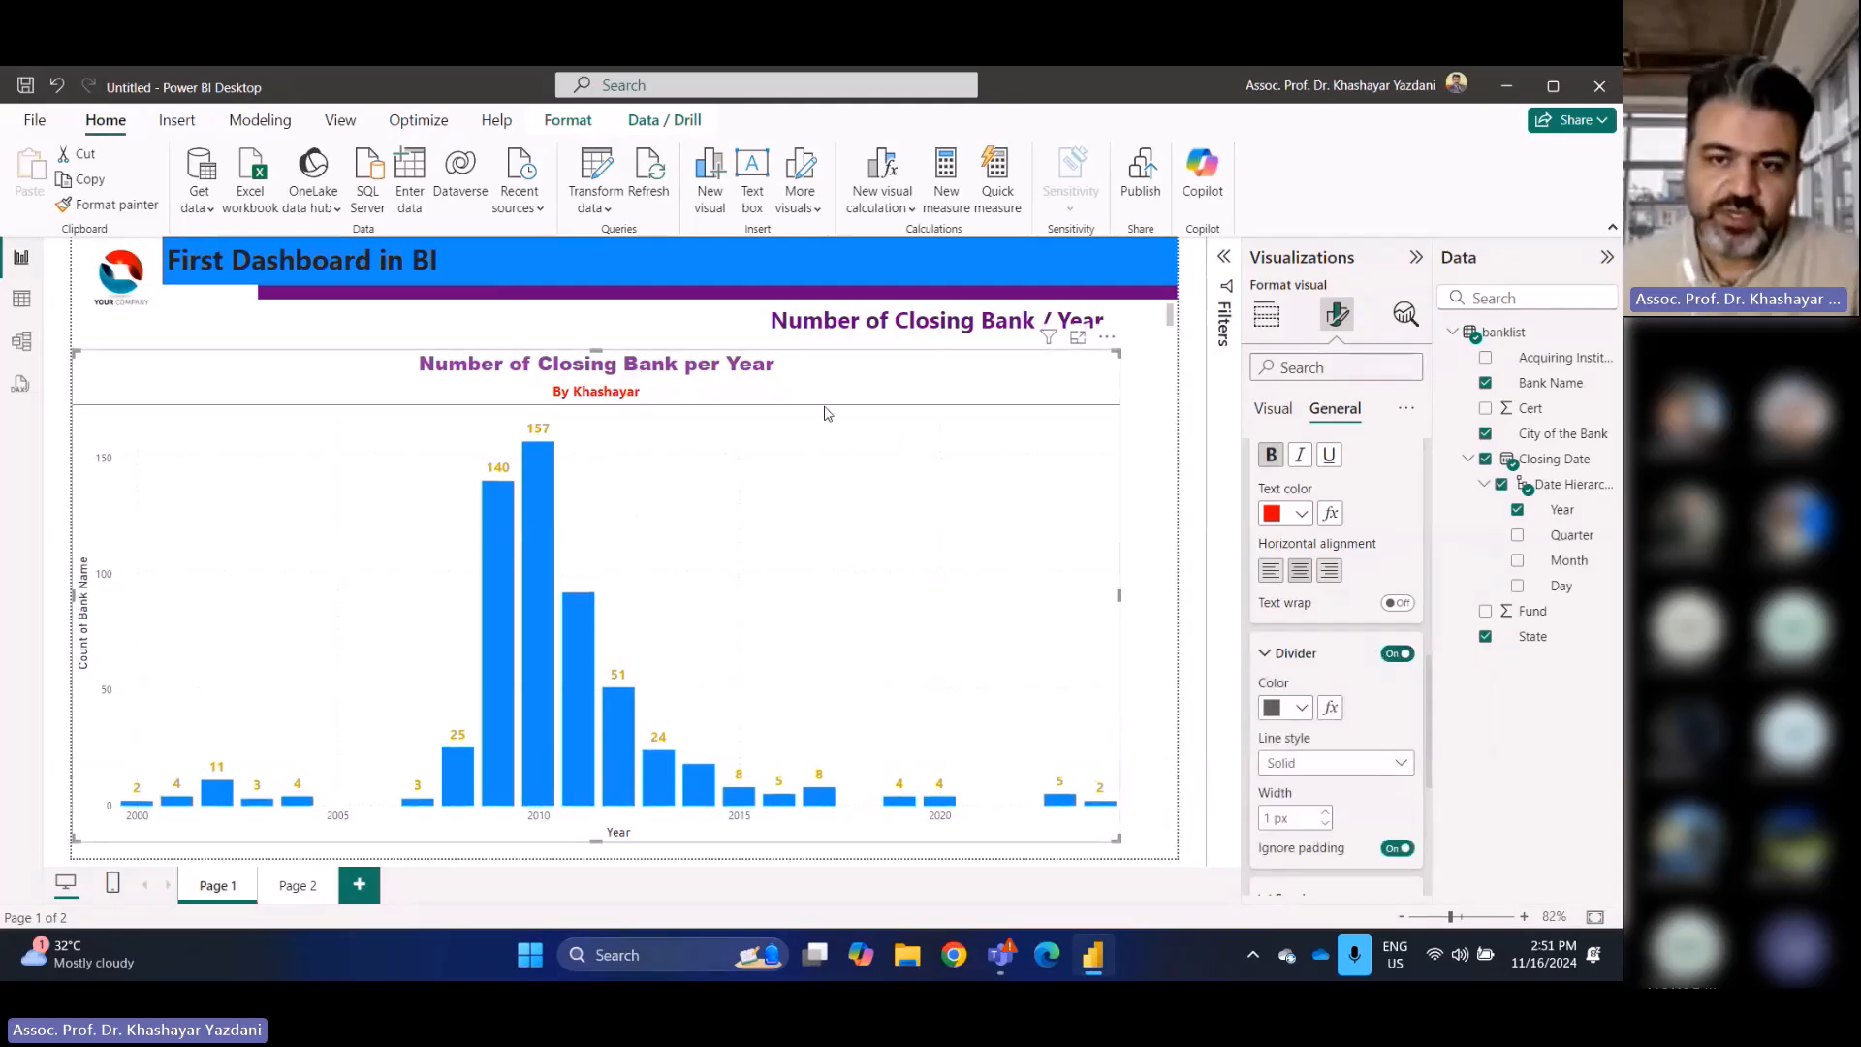
pyautogui.click(1325, 813)
pyautogui.click(1325, 813)
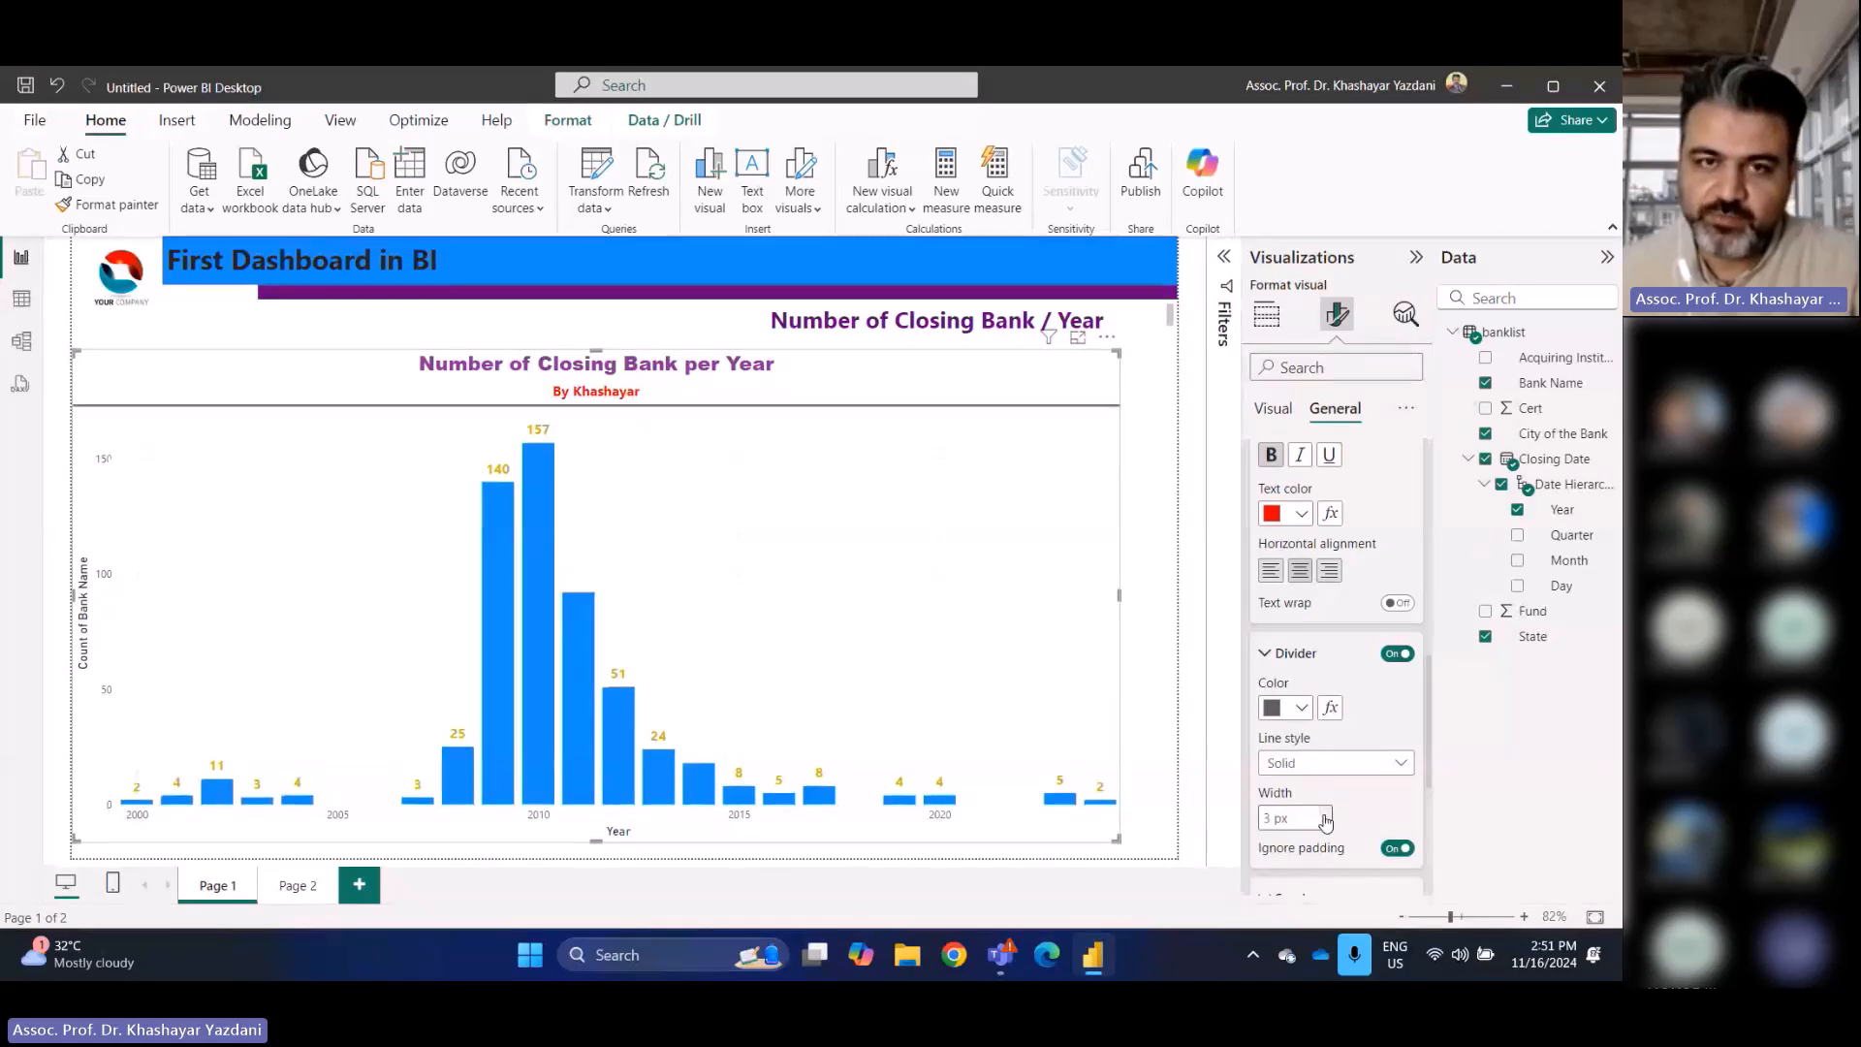
pyautogui.click(1304, 708)
pyautogui.click(1319, 619)
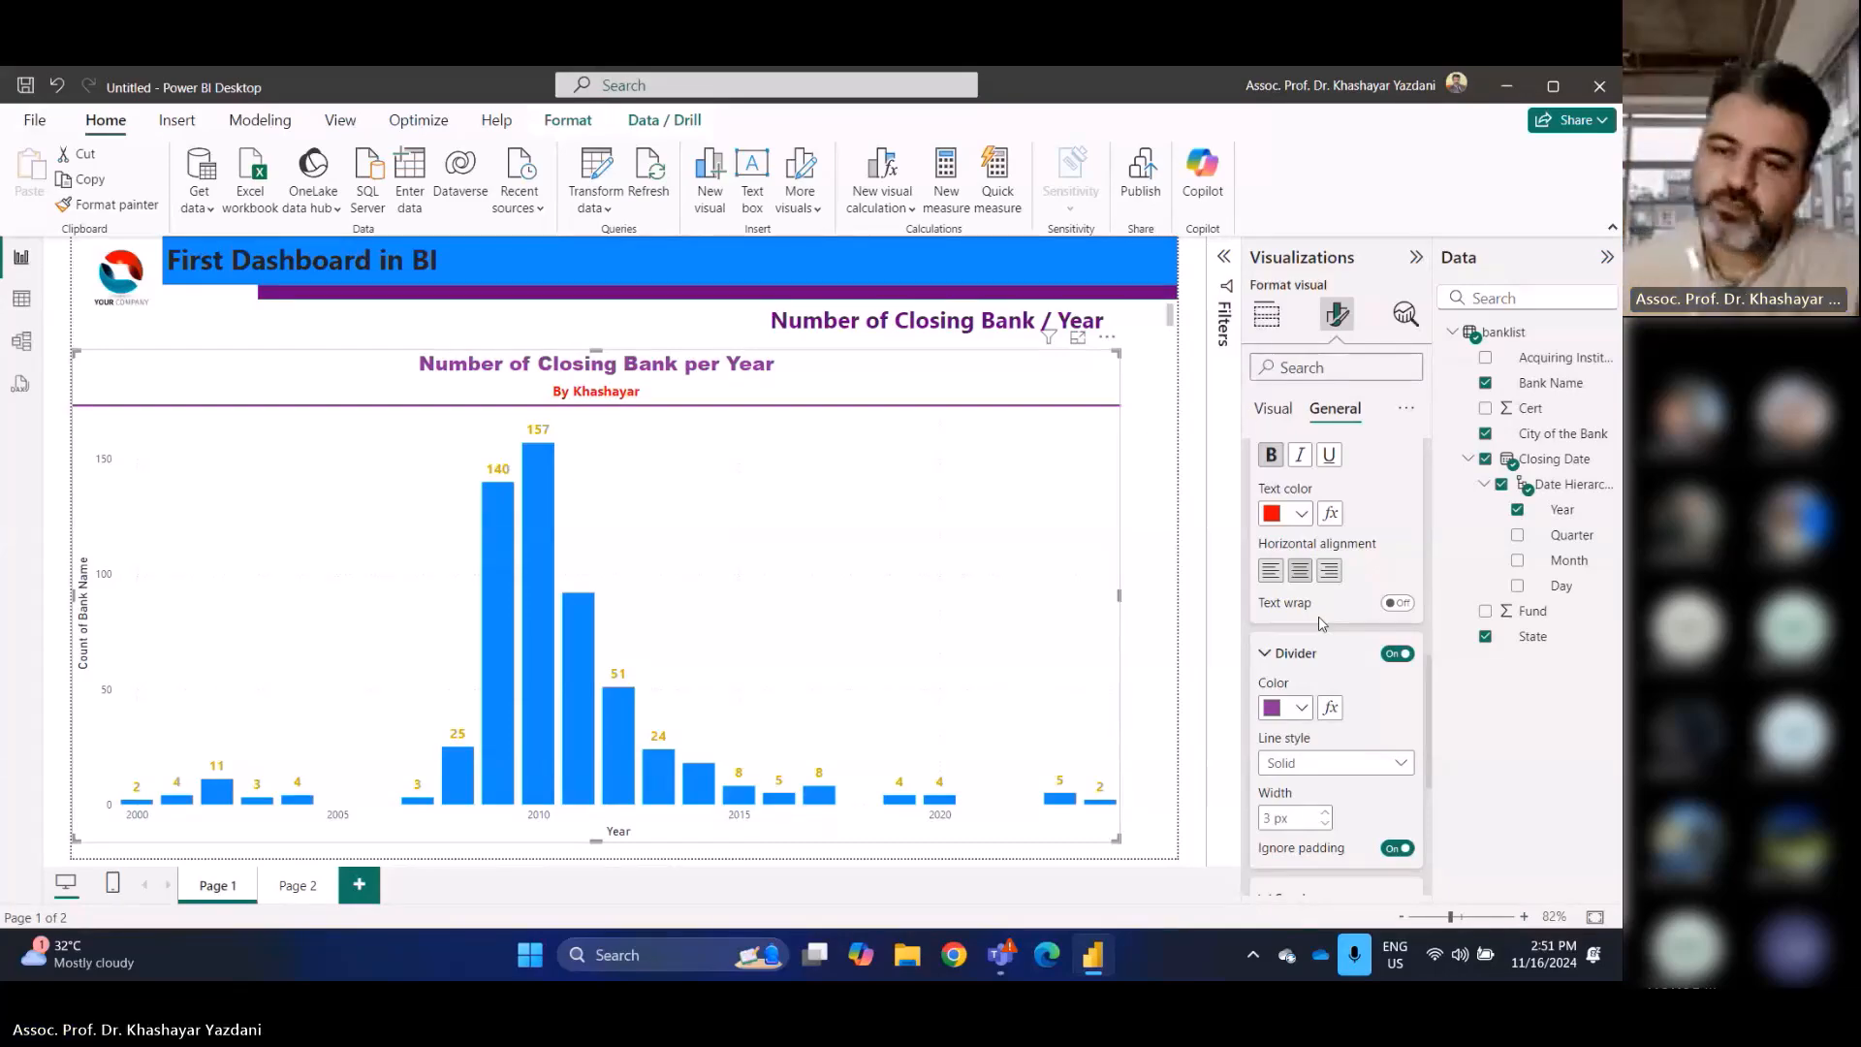
# Examine the title's divider and spacing options, and switch from the title settings to the chart's effects settings
pyautogui.scroll(-4, 1386, 669)
pyautogui.scroll(3, 1395, 662)
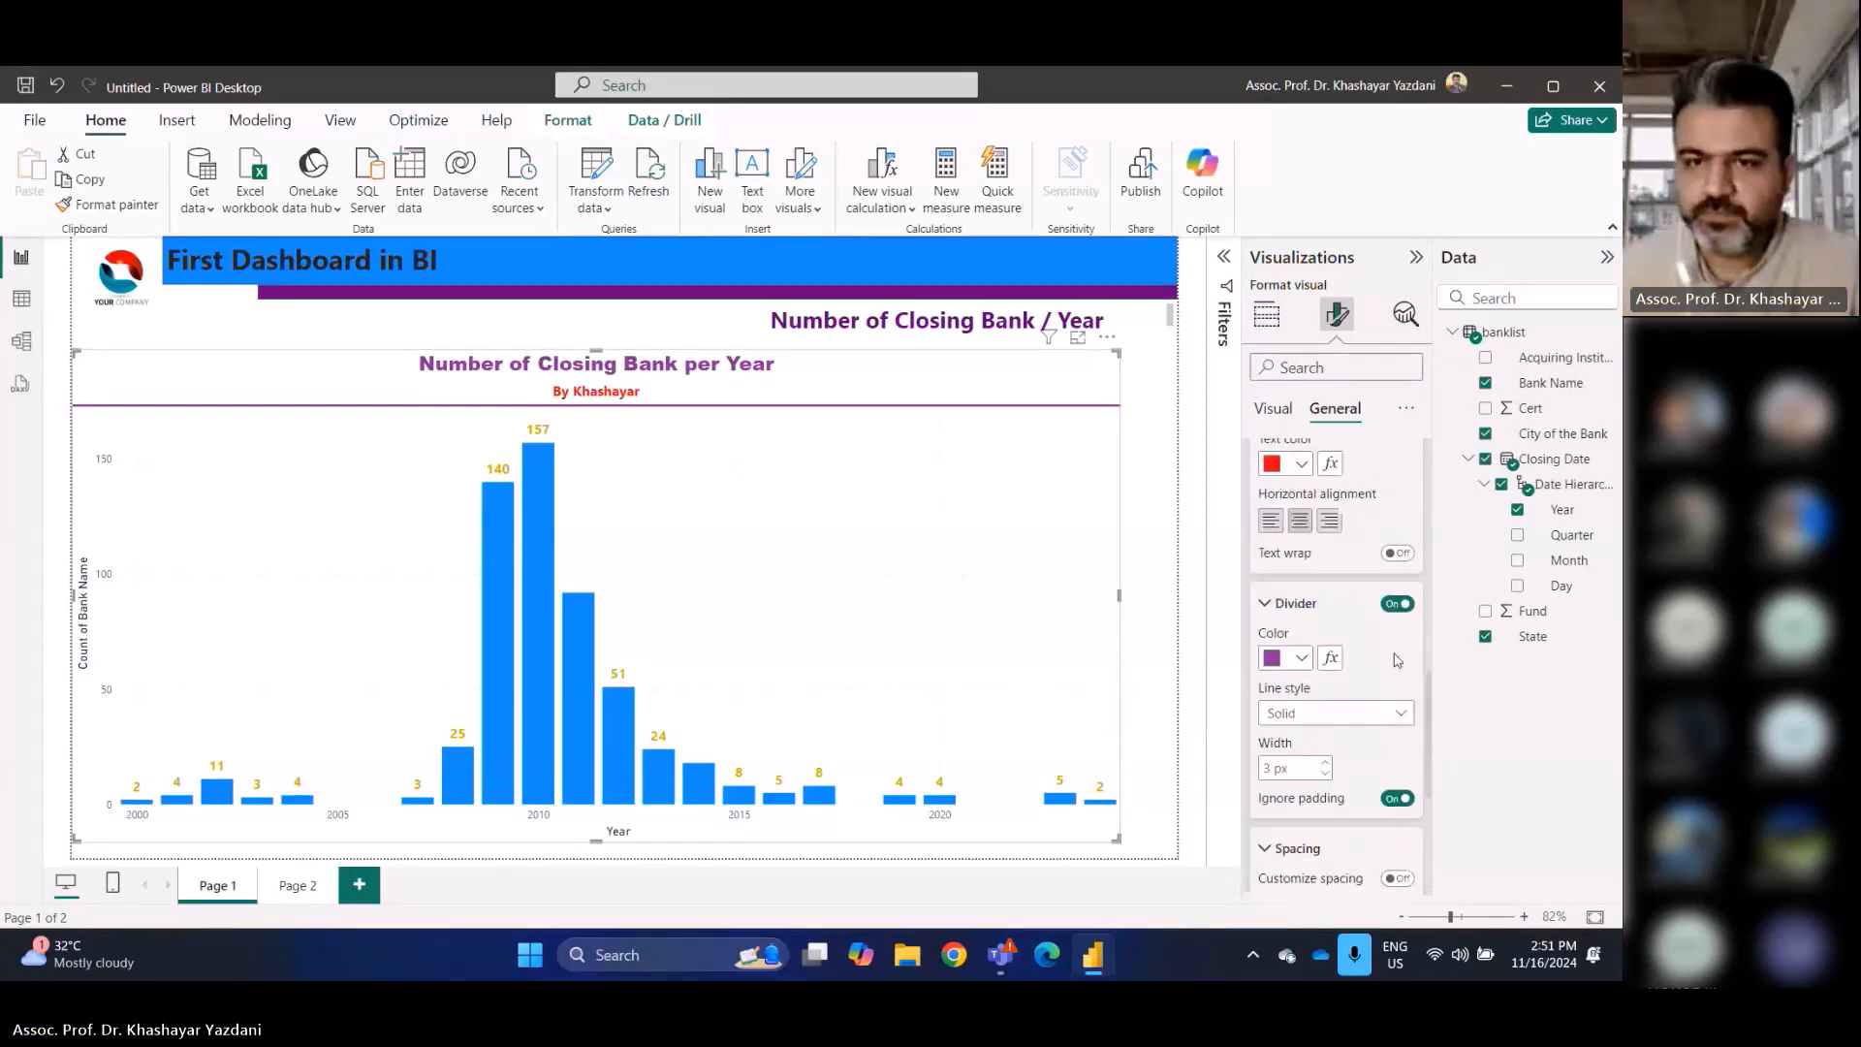
pyautogui.scroll(-3, 1395, 659)
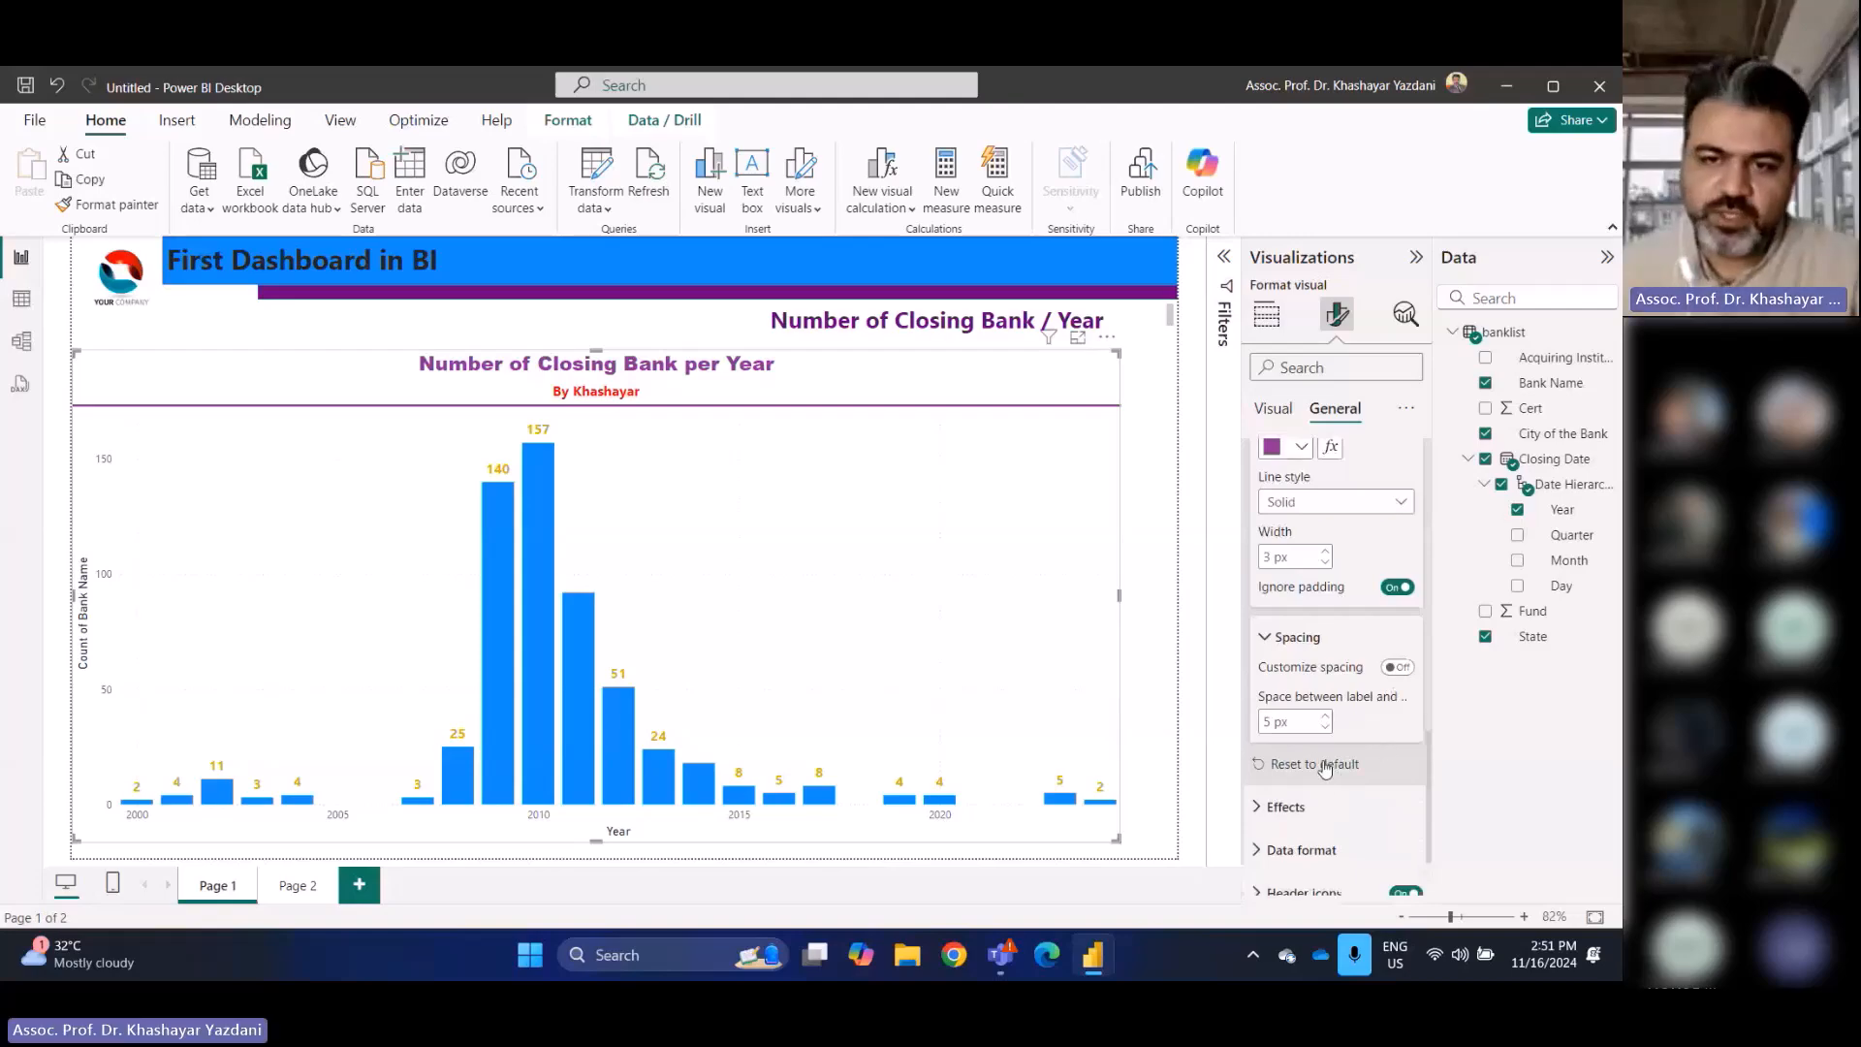
pyautogui.scroll(5, 1324, 765)
pyautogui.scroll(-2, 1322, 698)
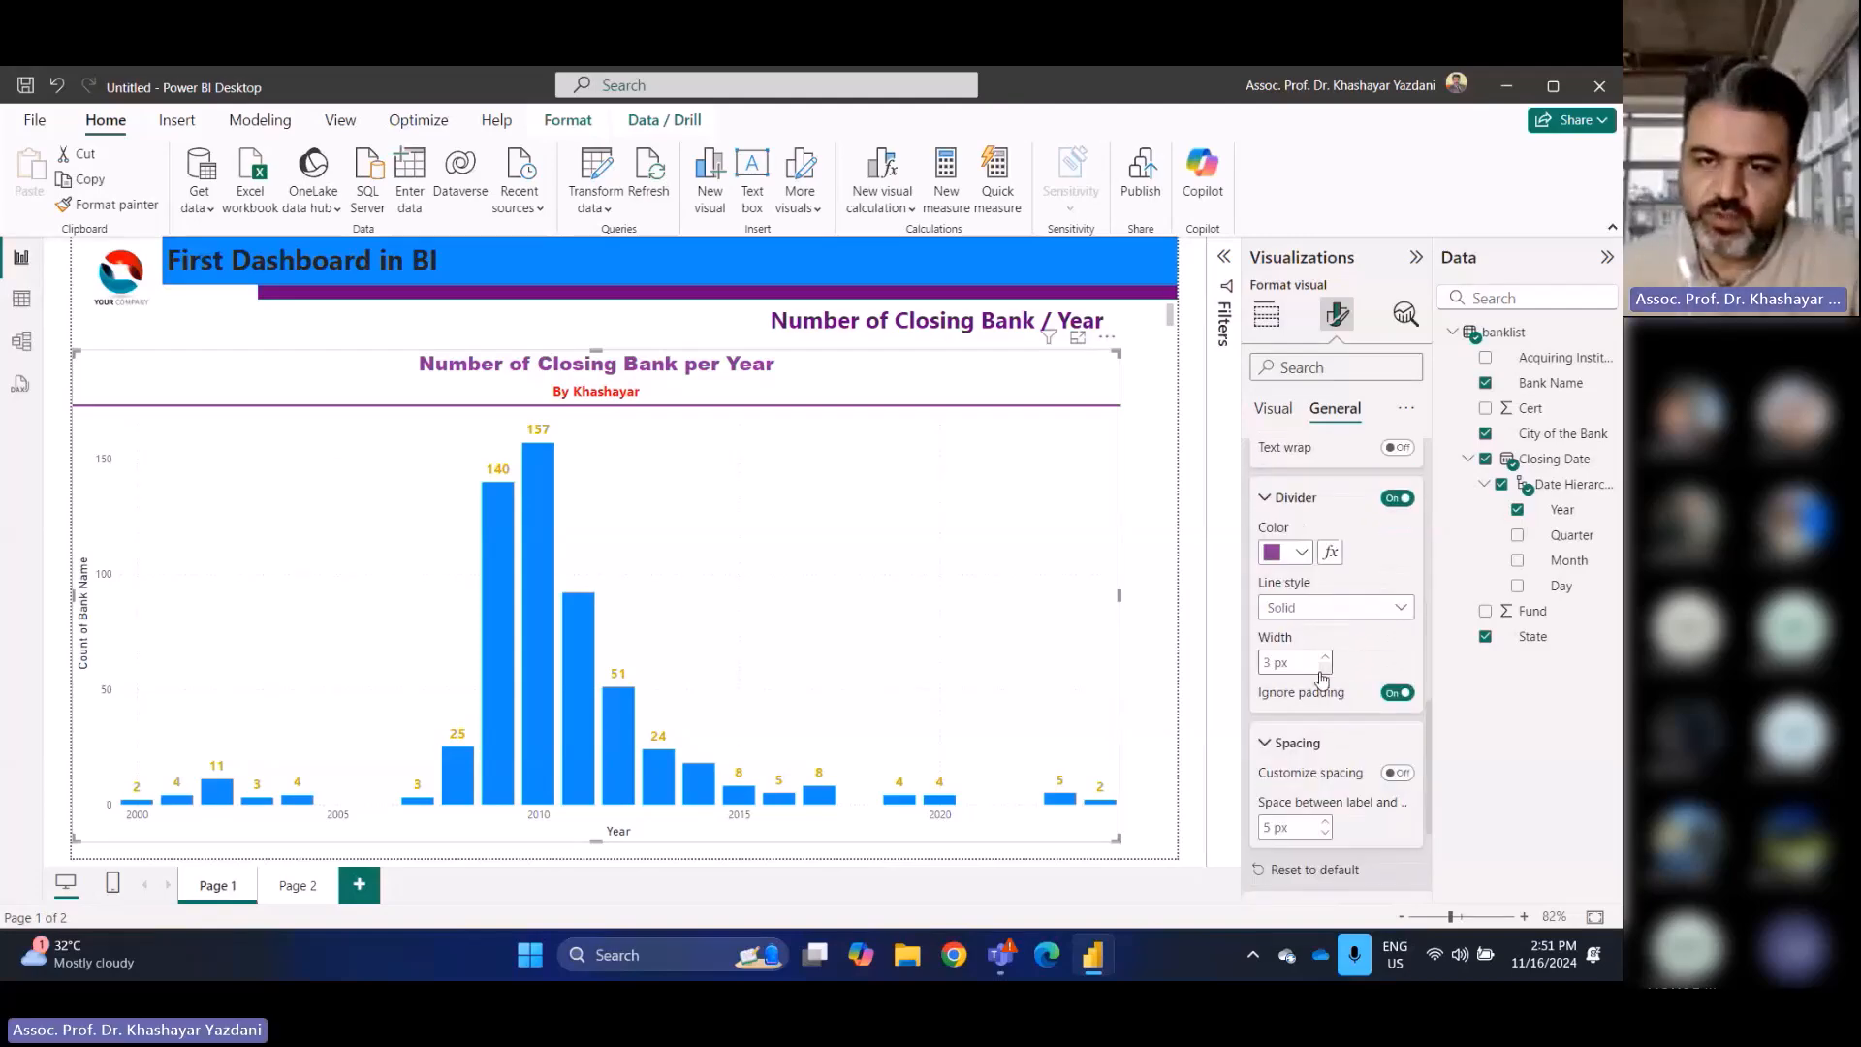
pyautogui.scroll(-3, 1322, 679)
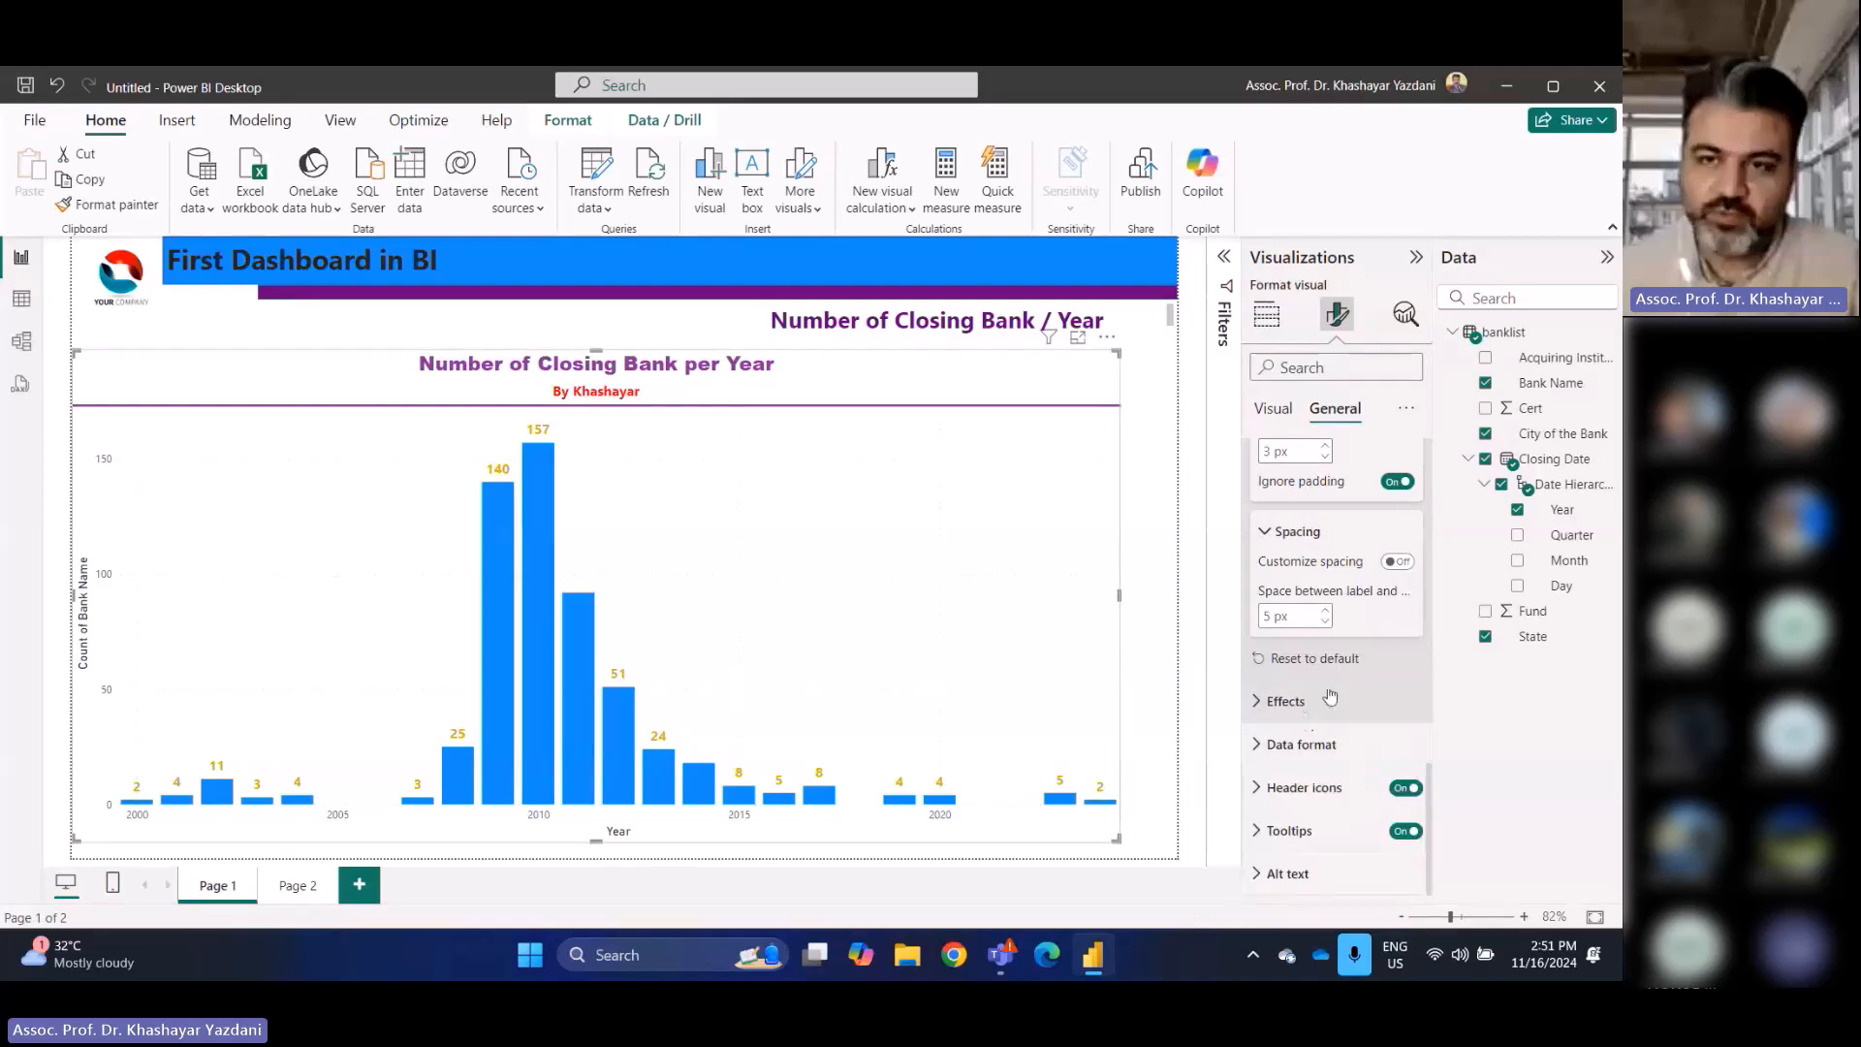
pyautogui.scroll(6, 1324, 678)
pyautogui.scroll(5, 1333, 664)
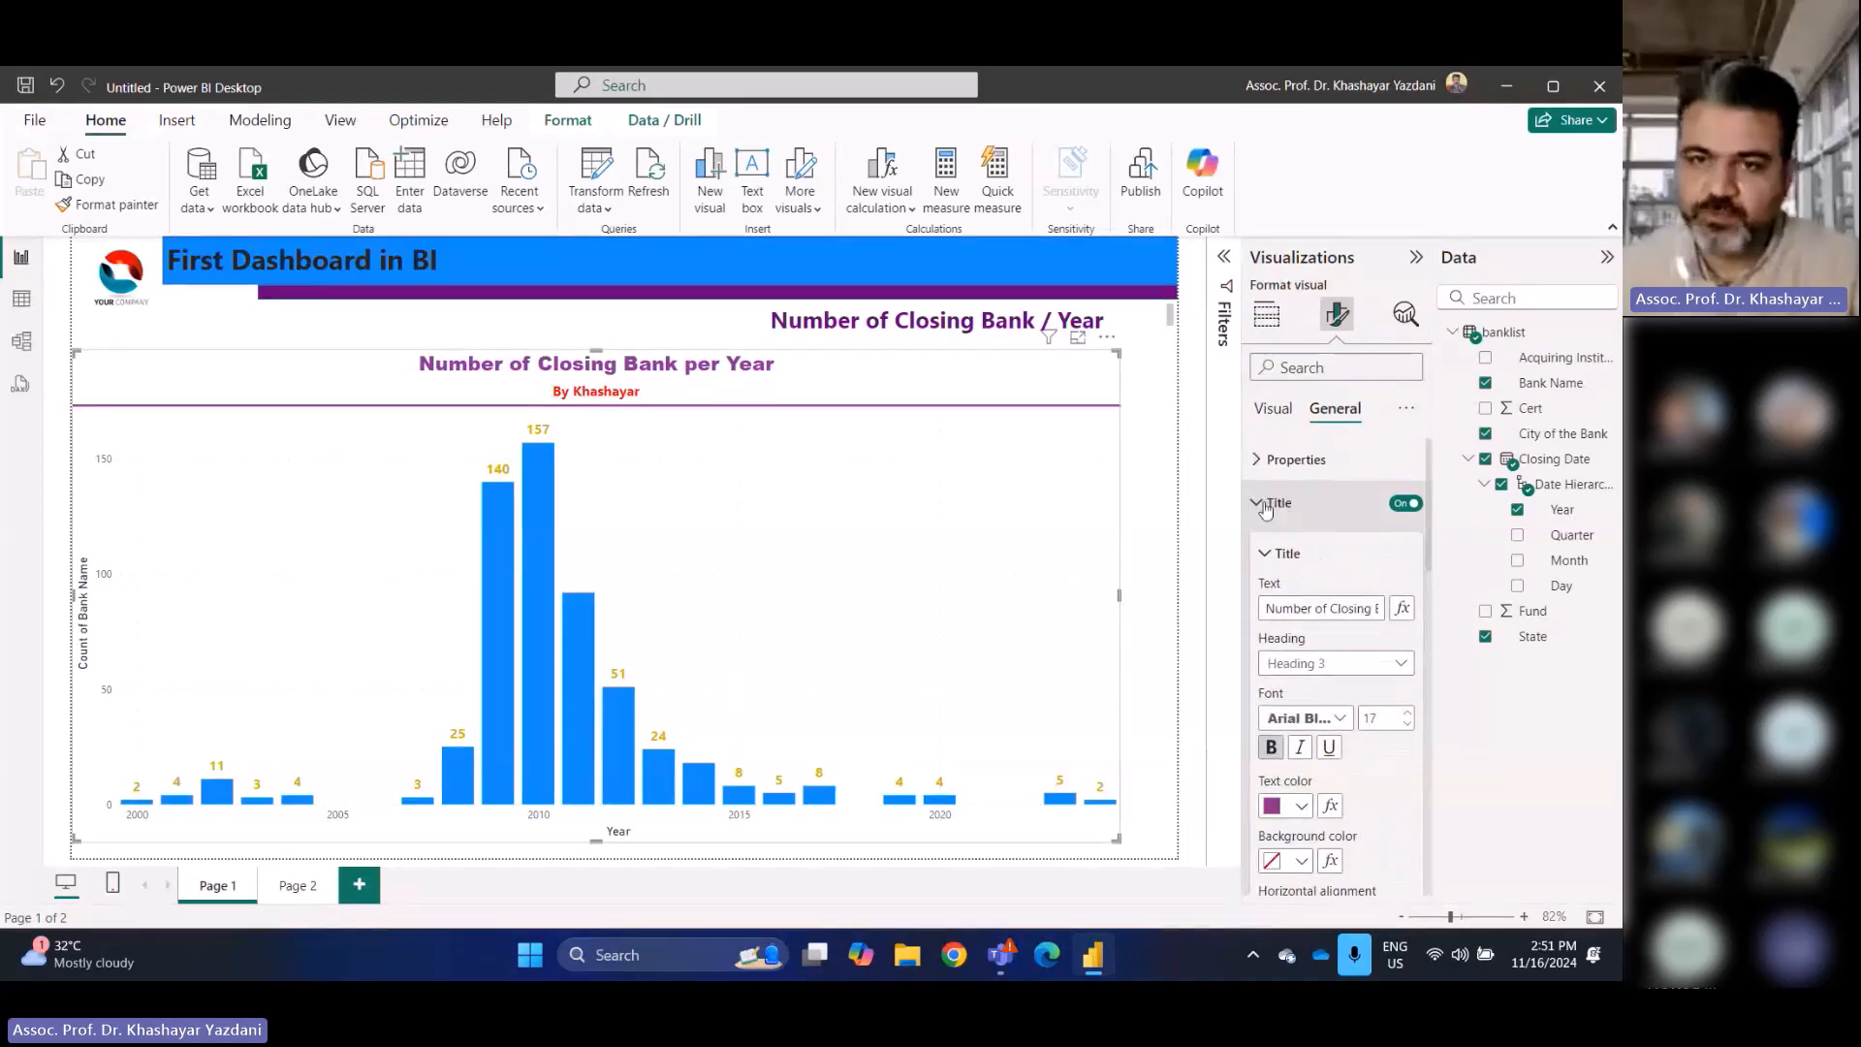
pyautogui.click(1290, 514)
pyautogui.click(1259, 548)
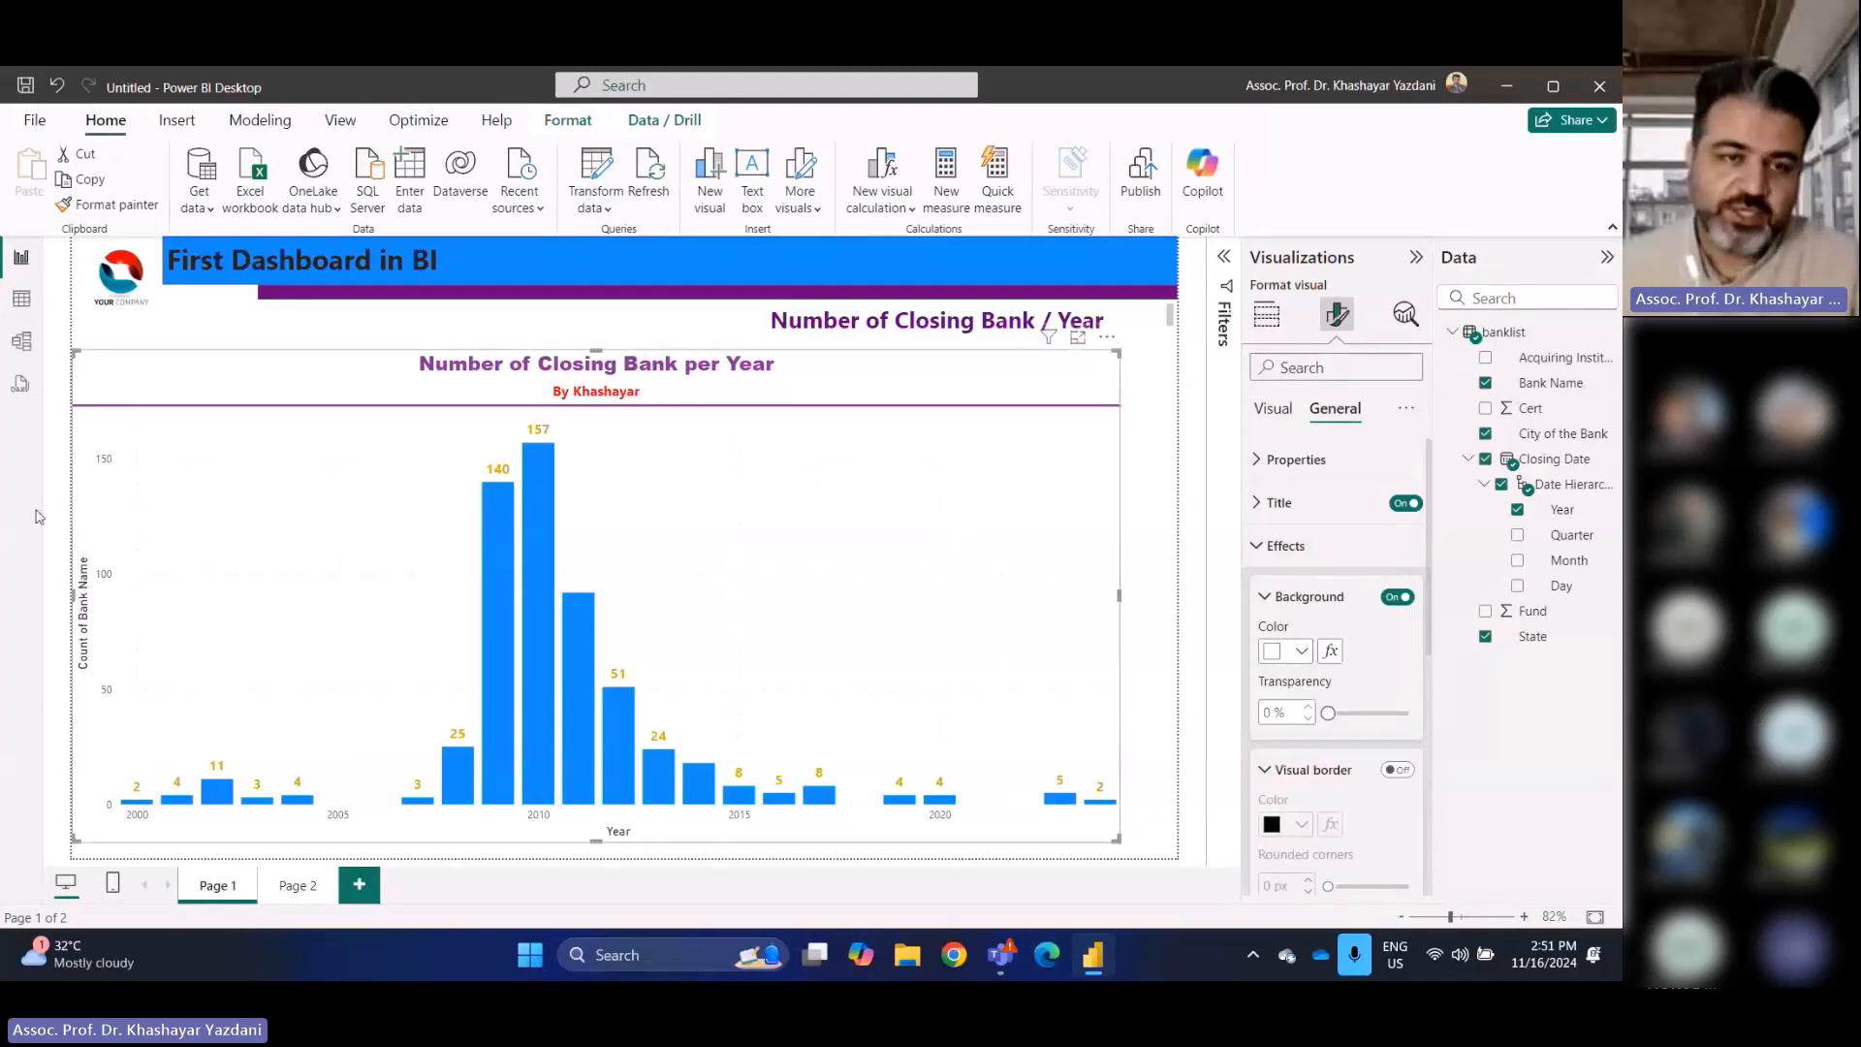
# Turn off the column chart's background and reposition the chart below the dashboard's header banner
pyautogui.moveTo(685, 525); pyautogui.dragTo(685, 434)
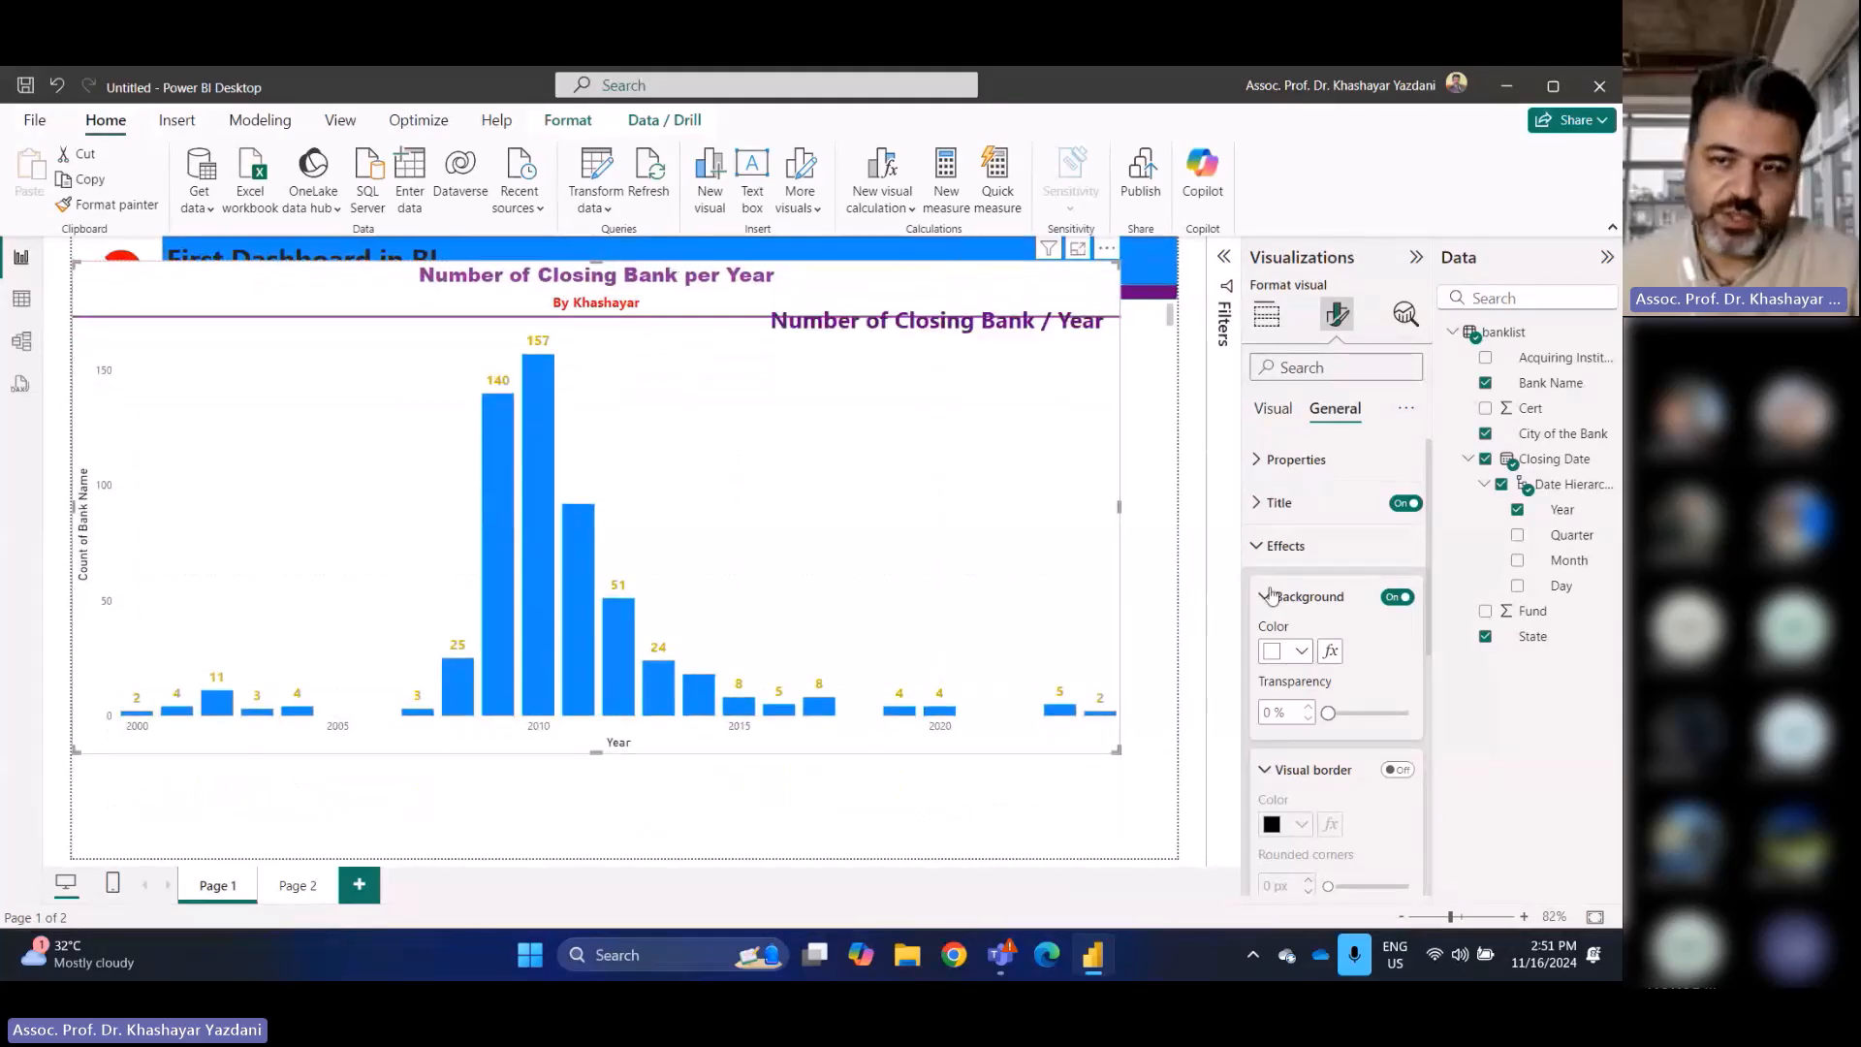
pyautogui.click(1400, 598)
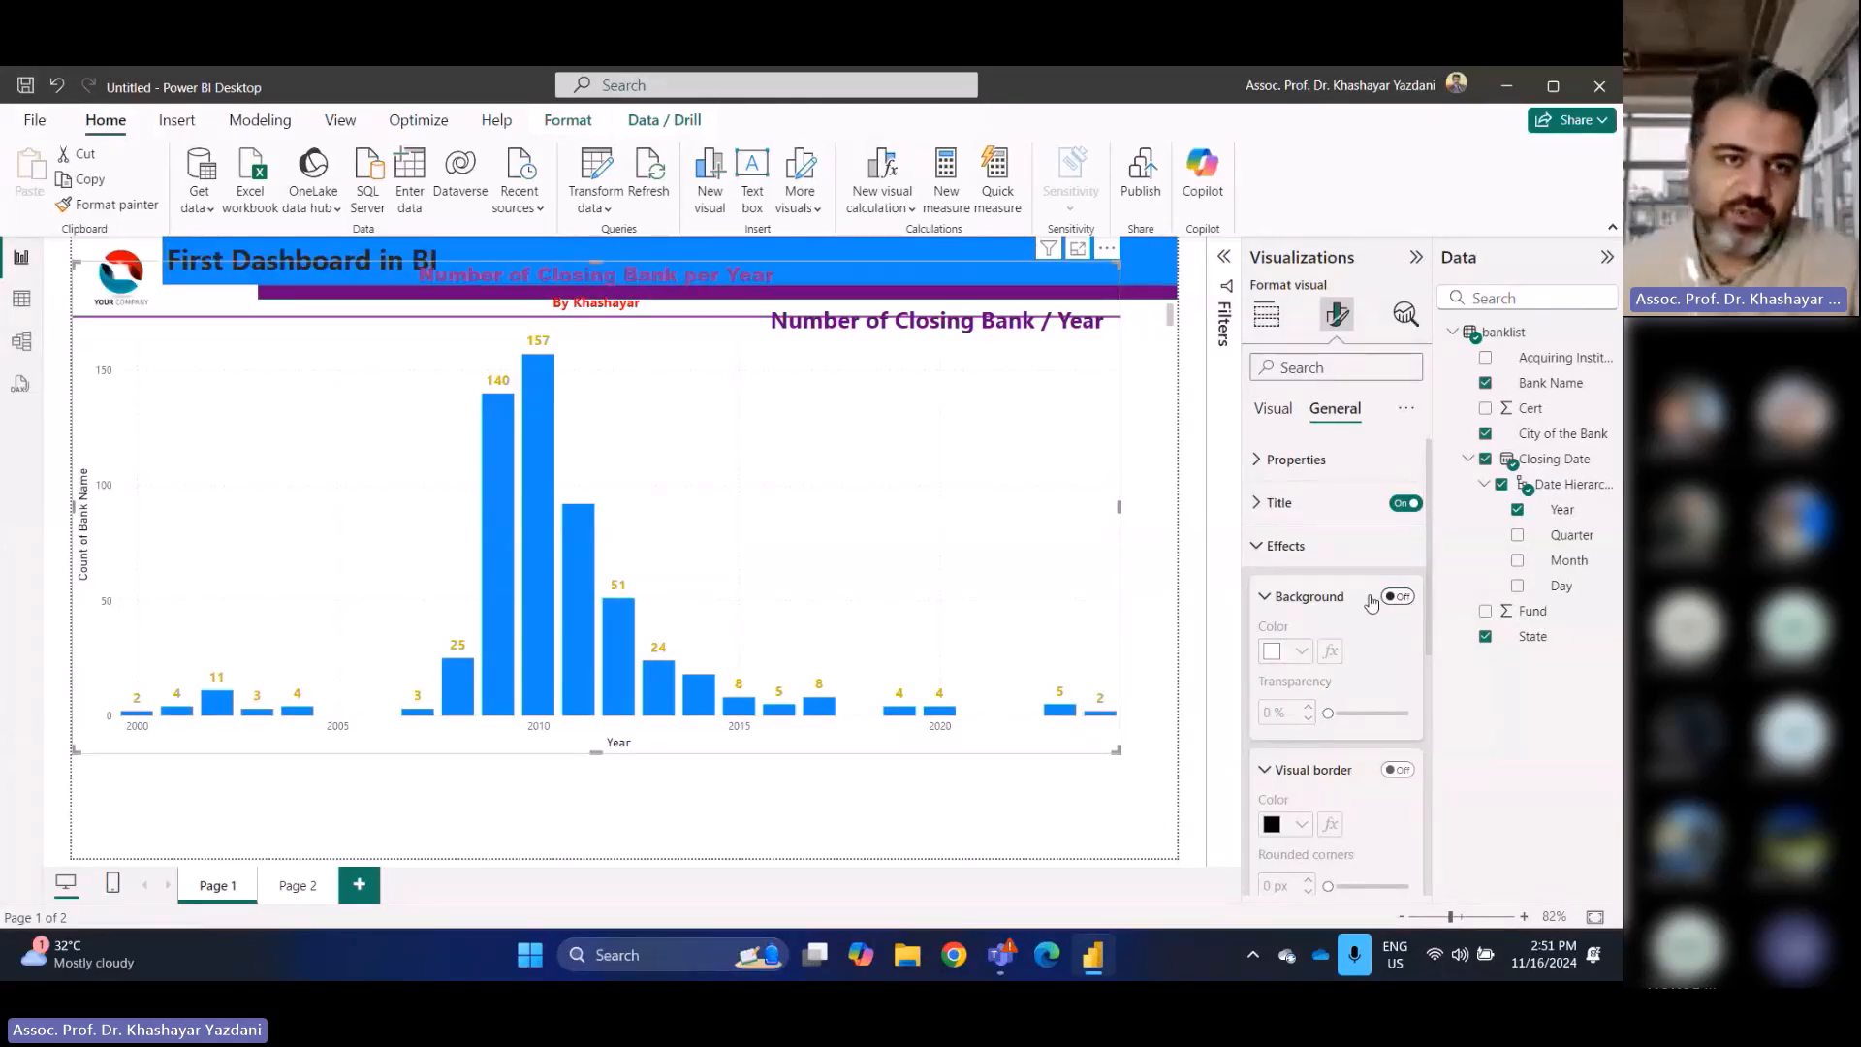
pyautogui.moveTo(727, 562); pyautogui.dragTo(707, 647)
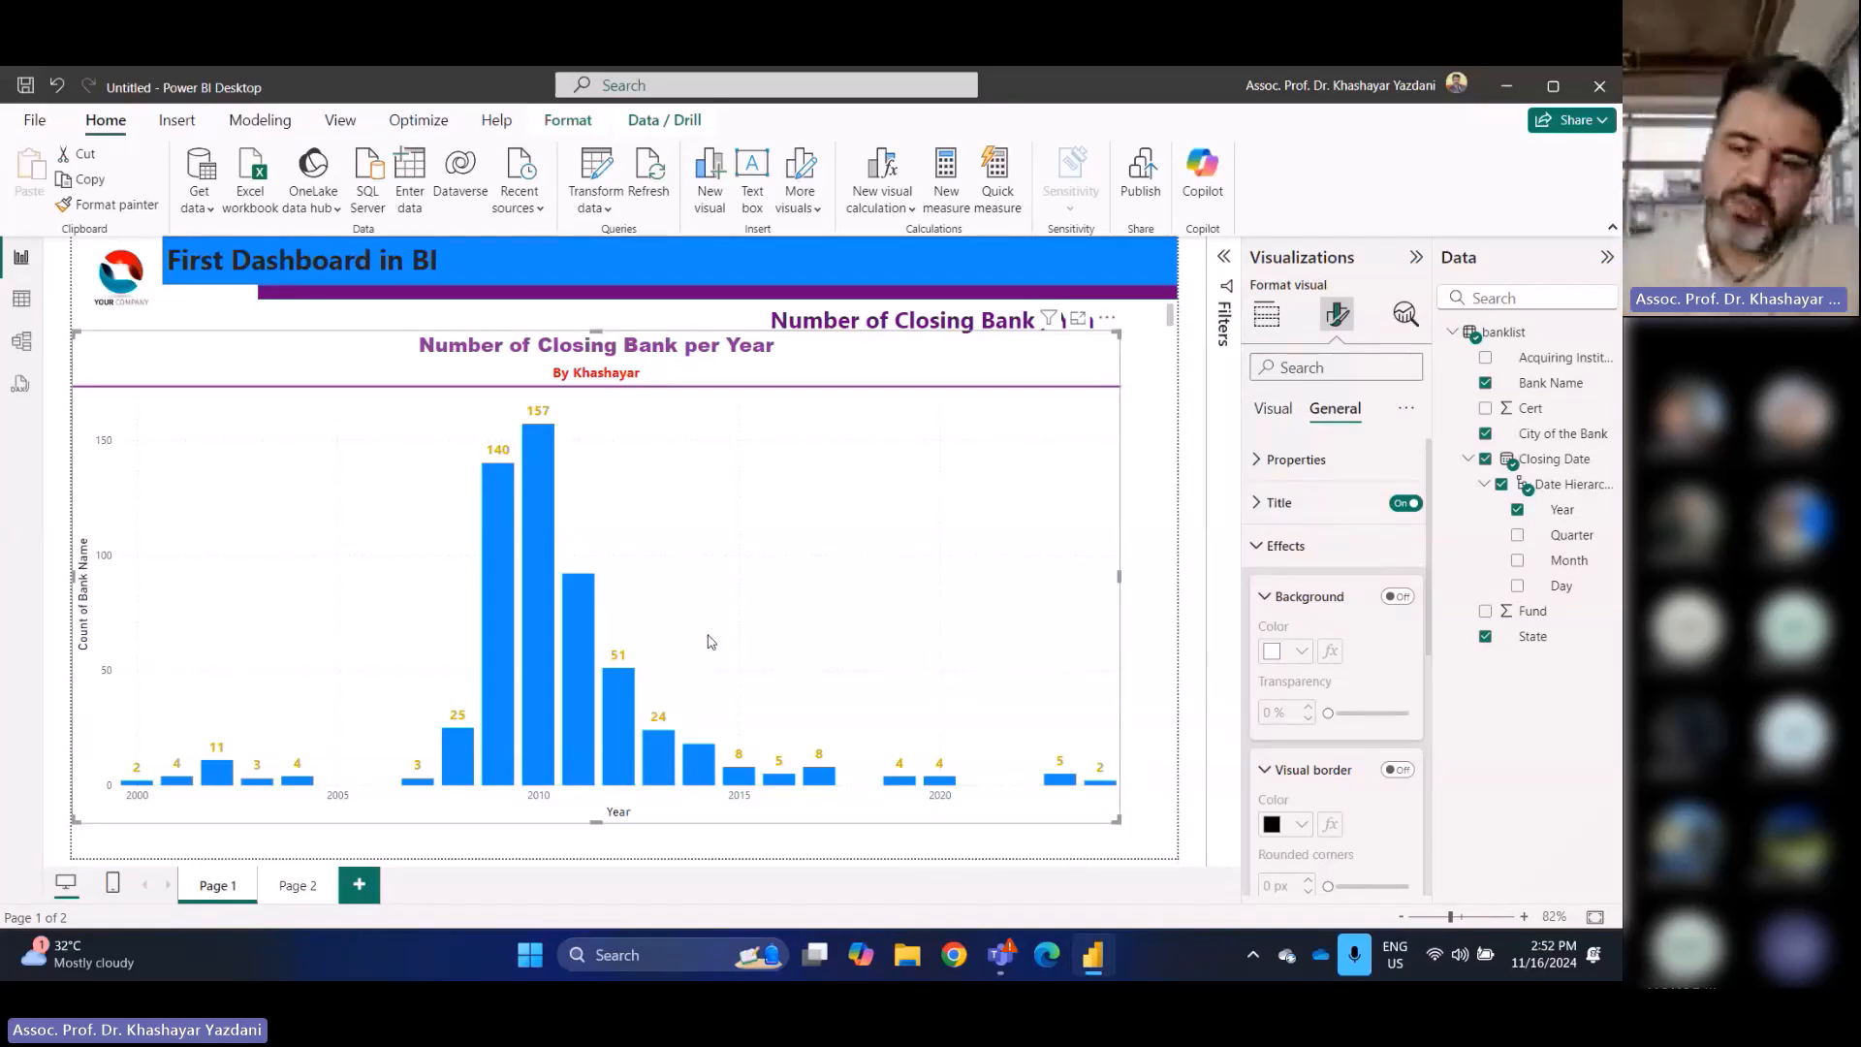
# Examine the chart's data format options, including which fields the format settings can be applied to
pyautogui.scroll(-3, 1311, 691)
pyautogui.scroll(-3, 1383, 678)
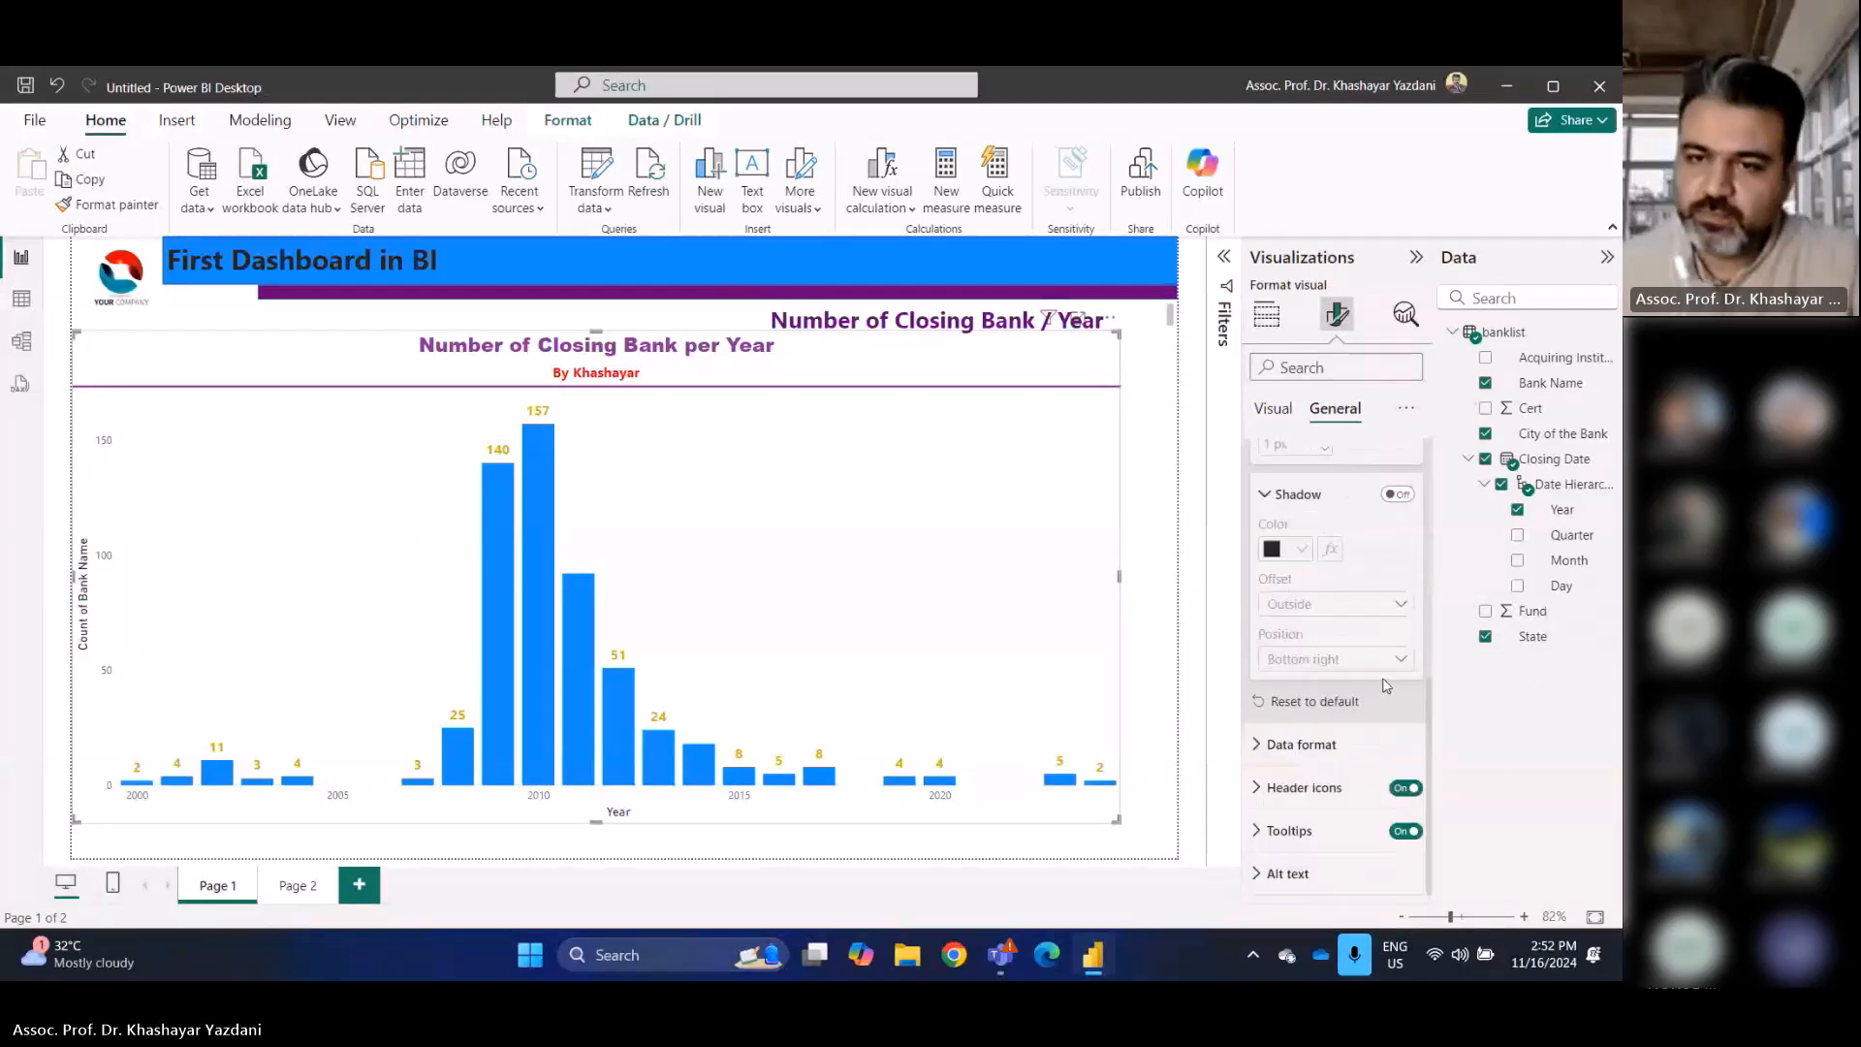
pyautogui.click(1318, 744)
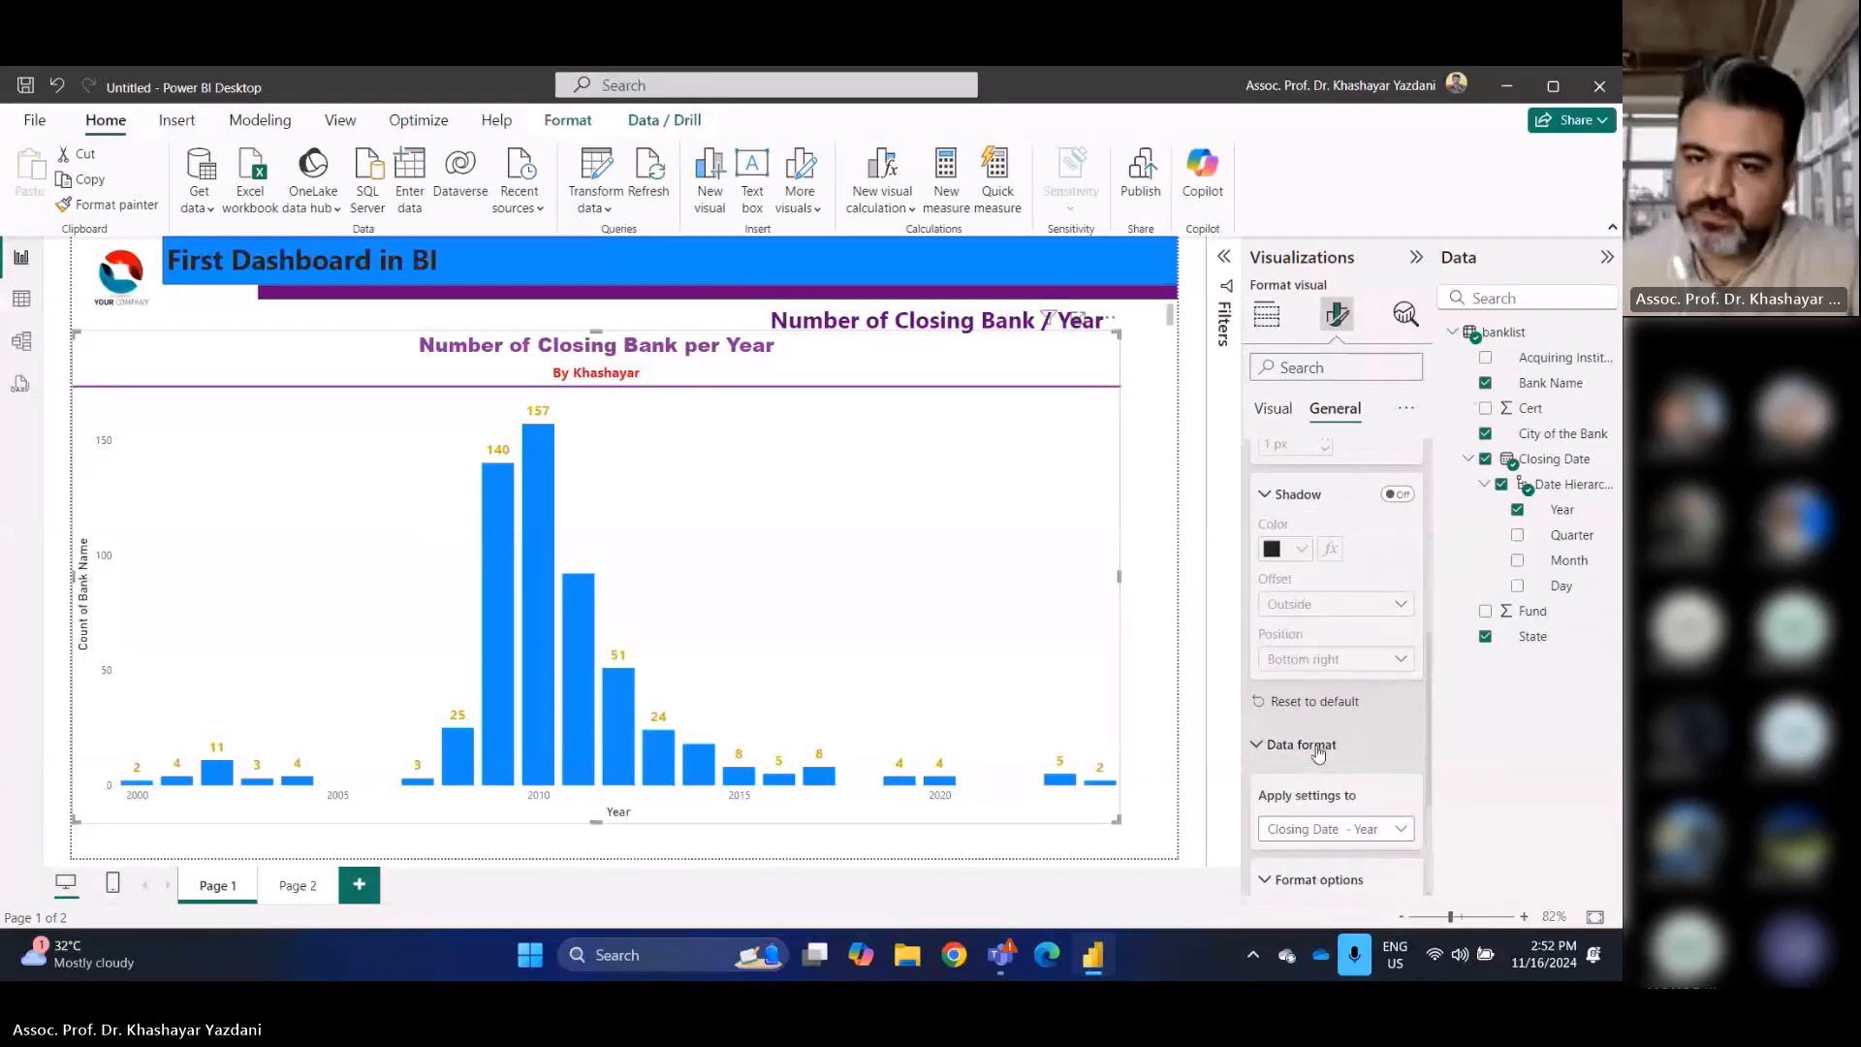
pyautogui.scroll(-2, 1326, 746)
pyautogui.scroll(-1, 1337, 741)
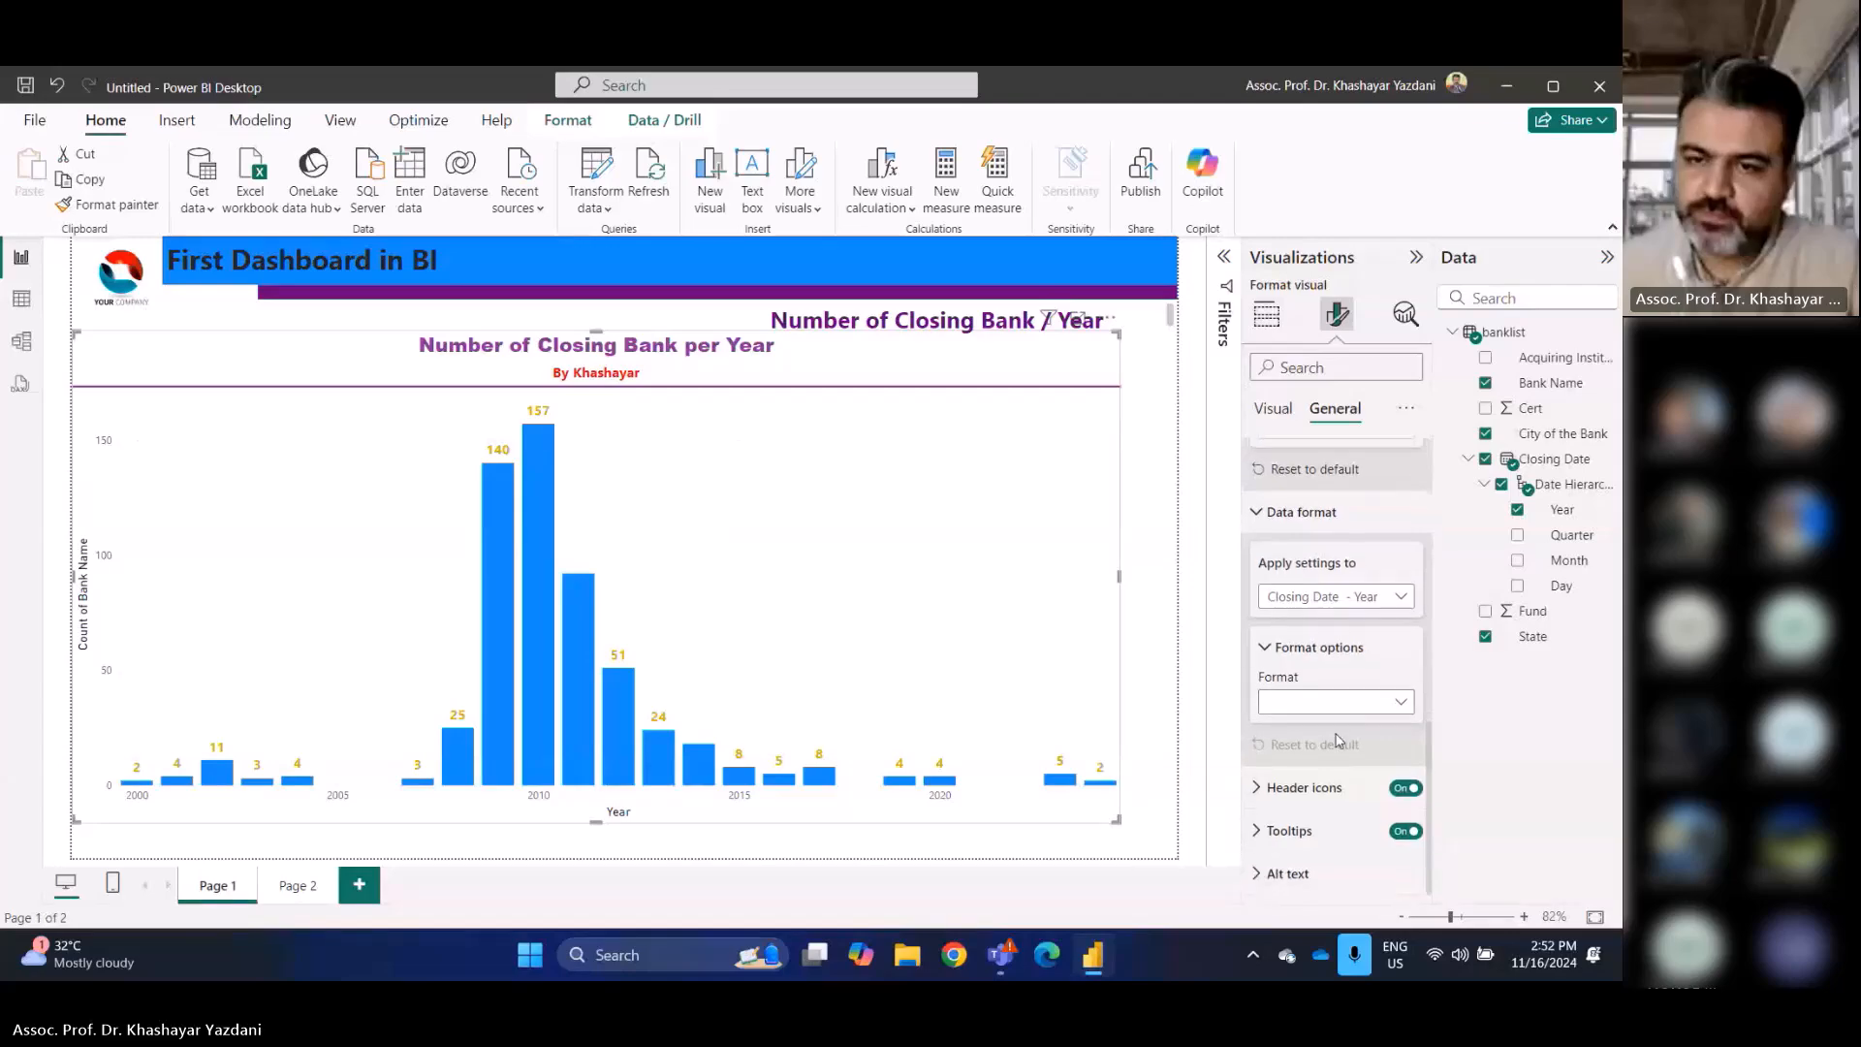
pyautogui.click(1331, 598)
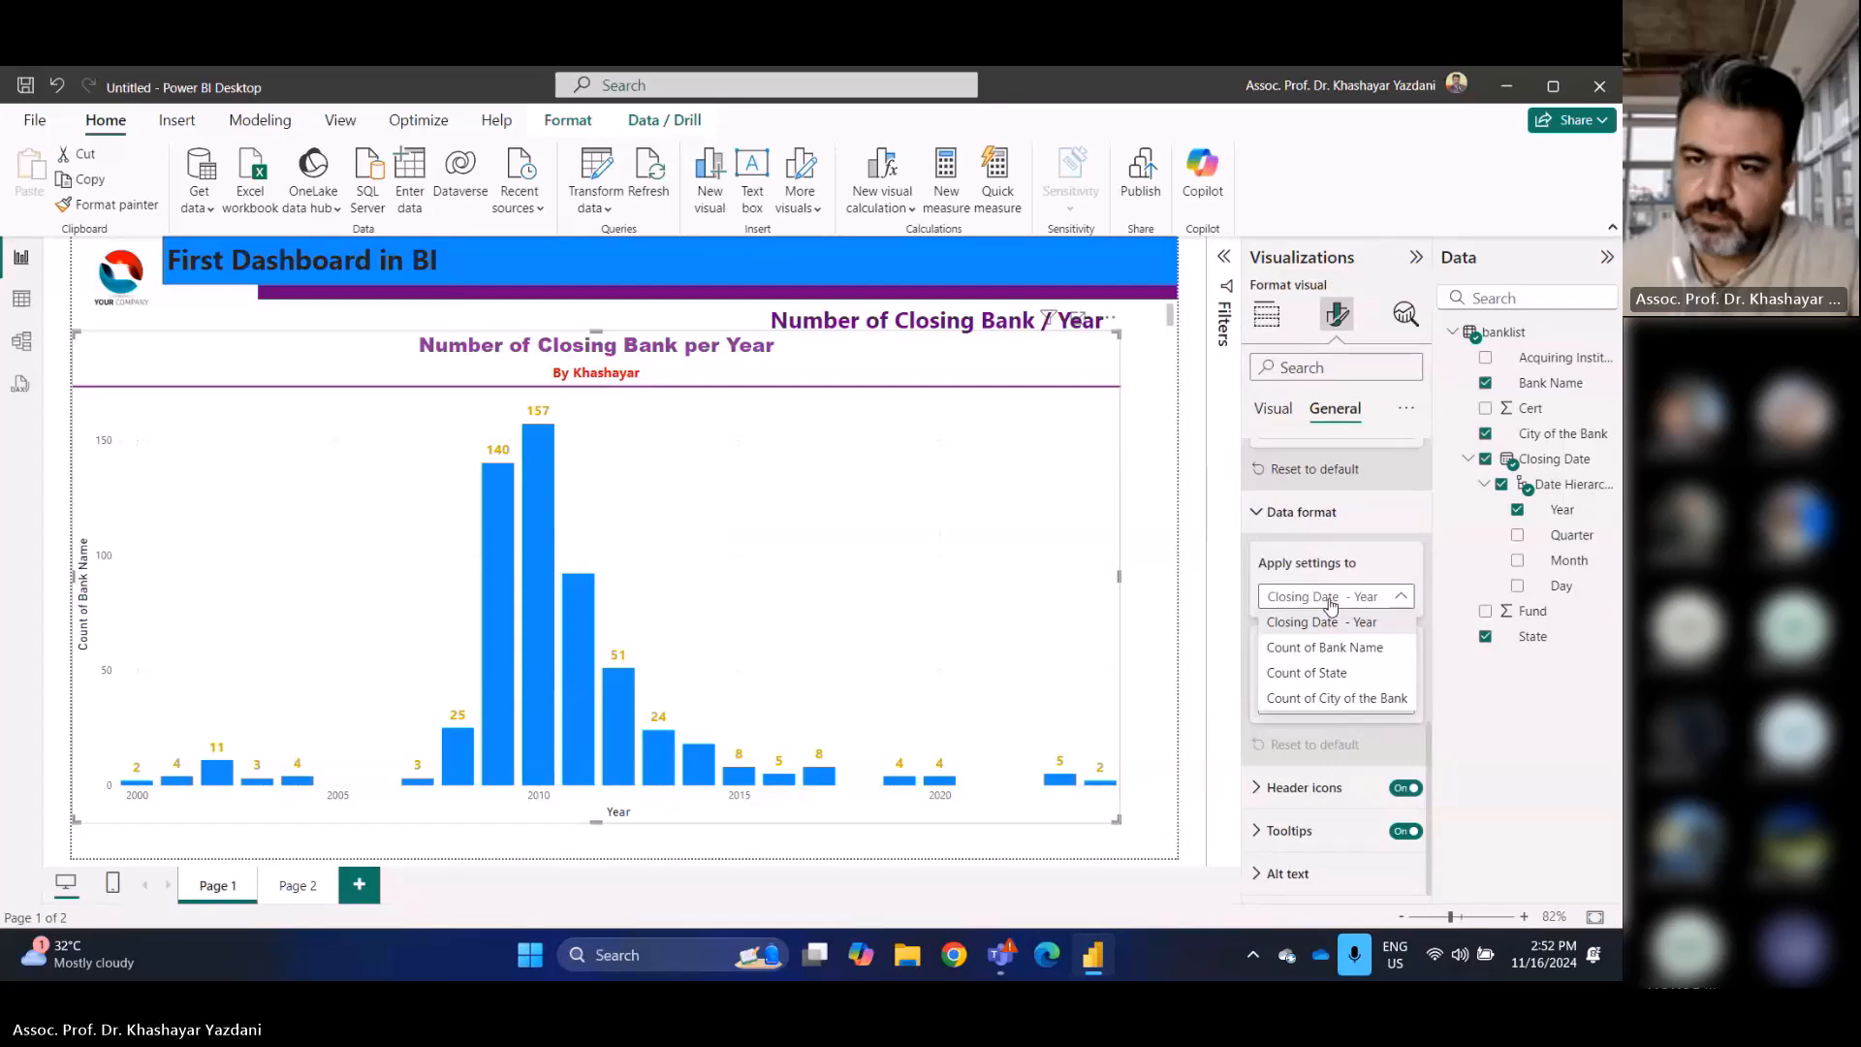
pyautogui.click(1331, 601)
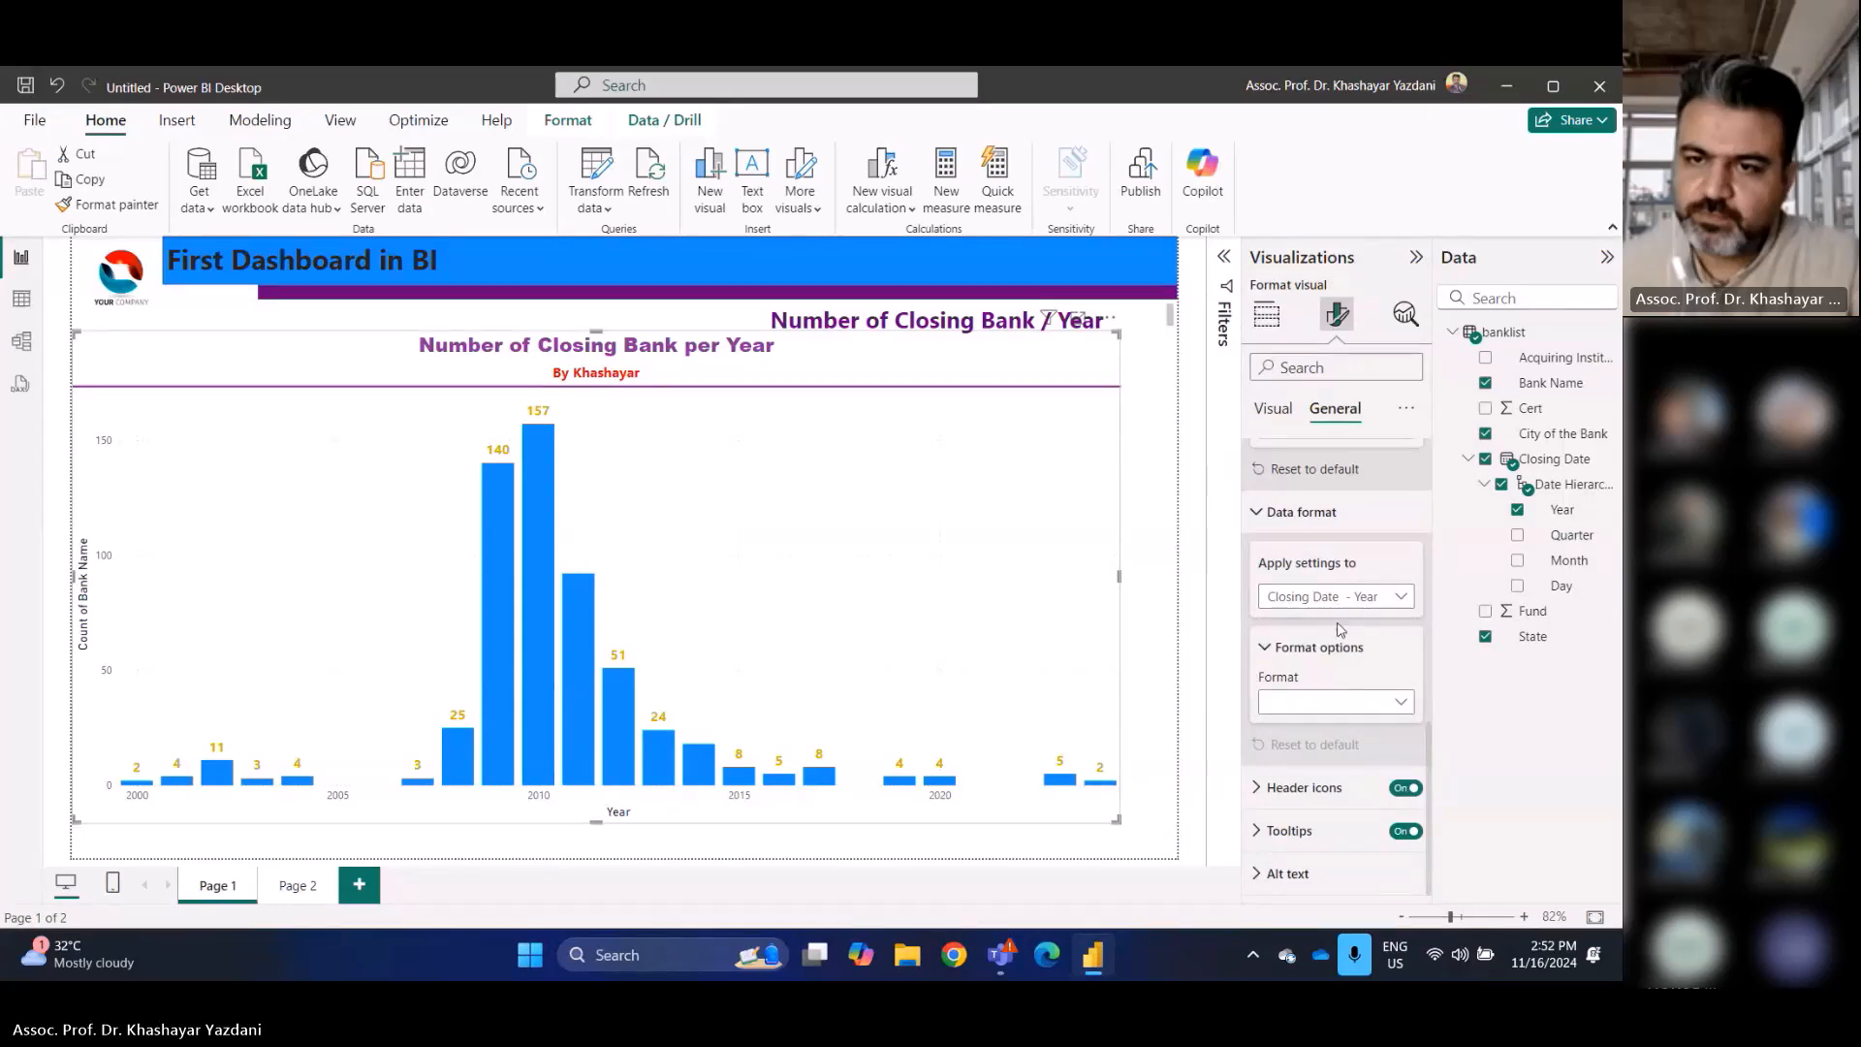
pyautogui.click(1302, 512)
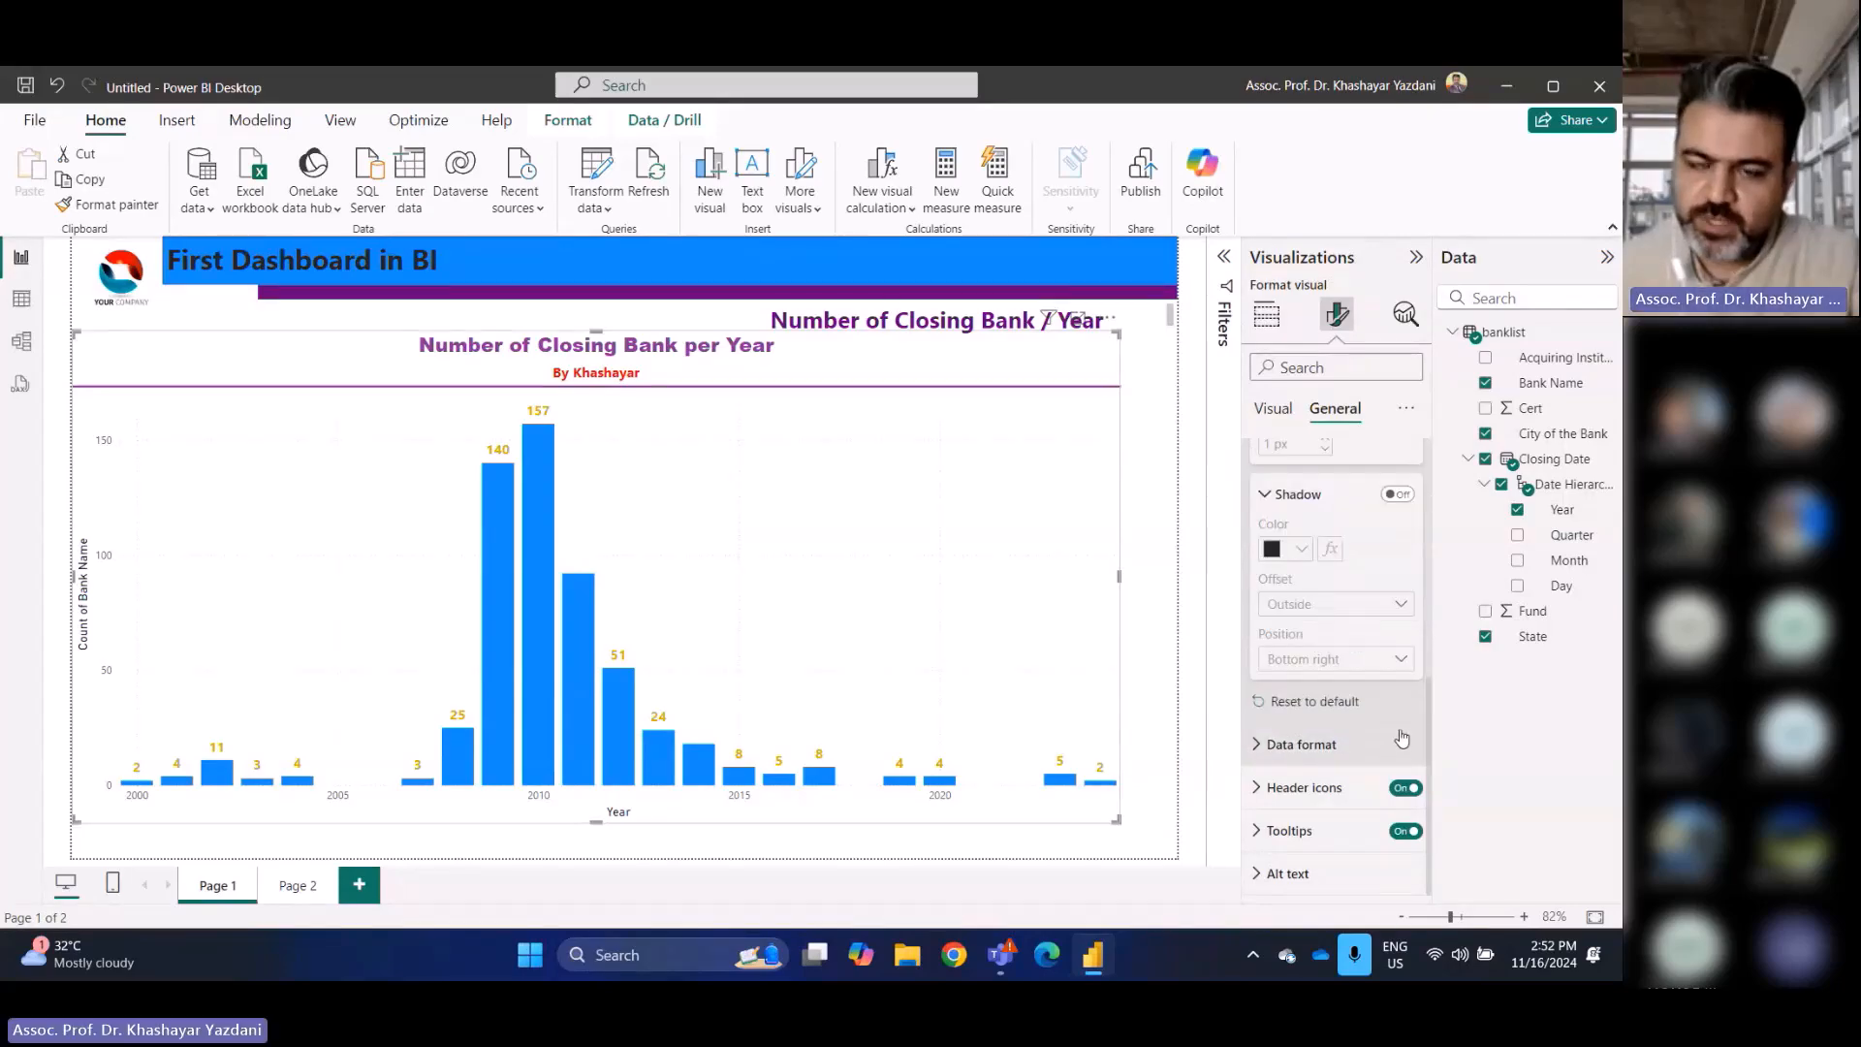
# Set the chart tooltip's background color to light pink and preview the tooltip on the 2010 column
pyautogui.click(1256, 835)
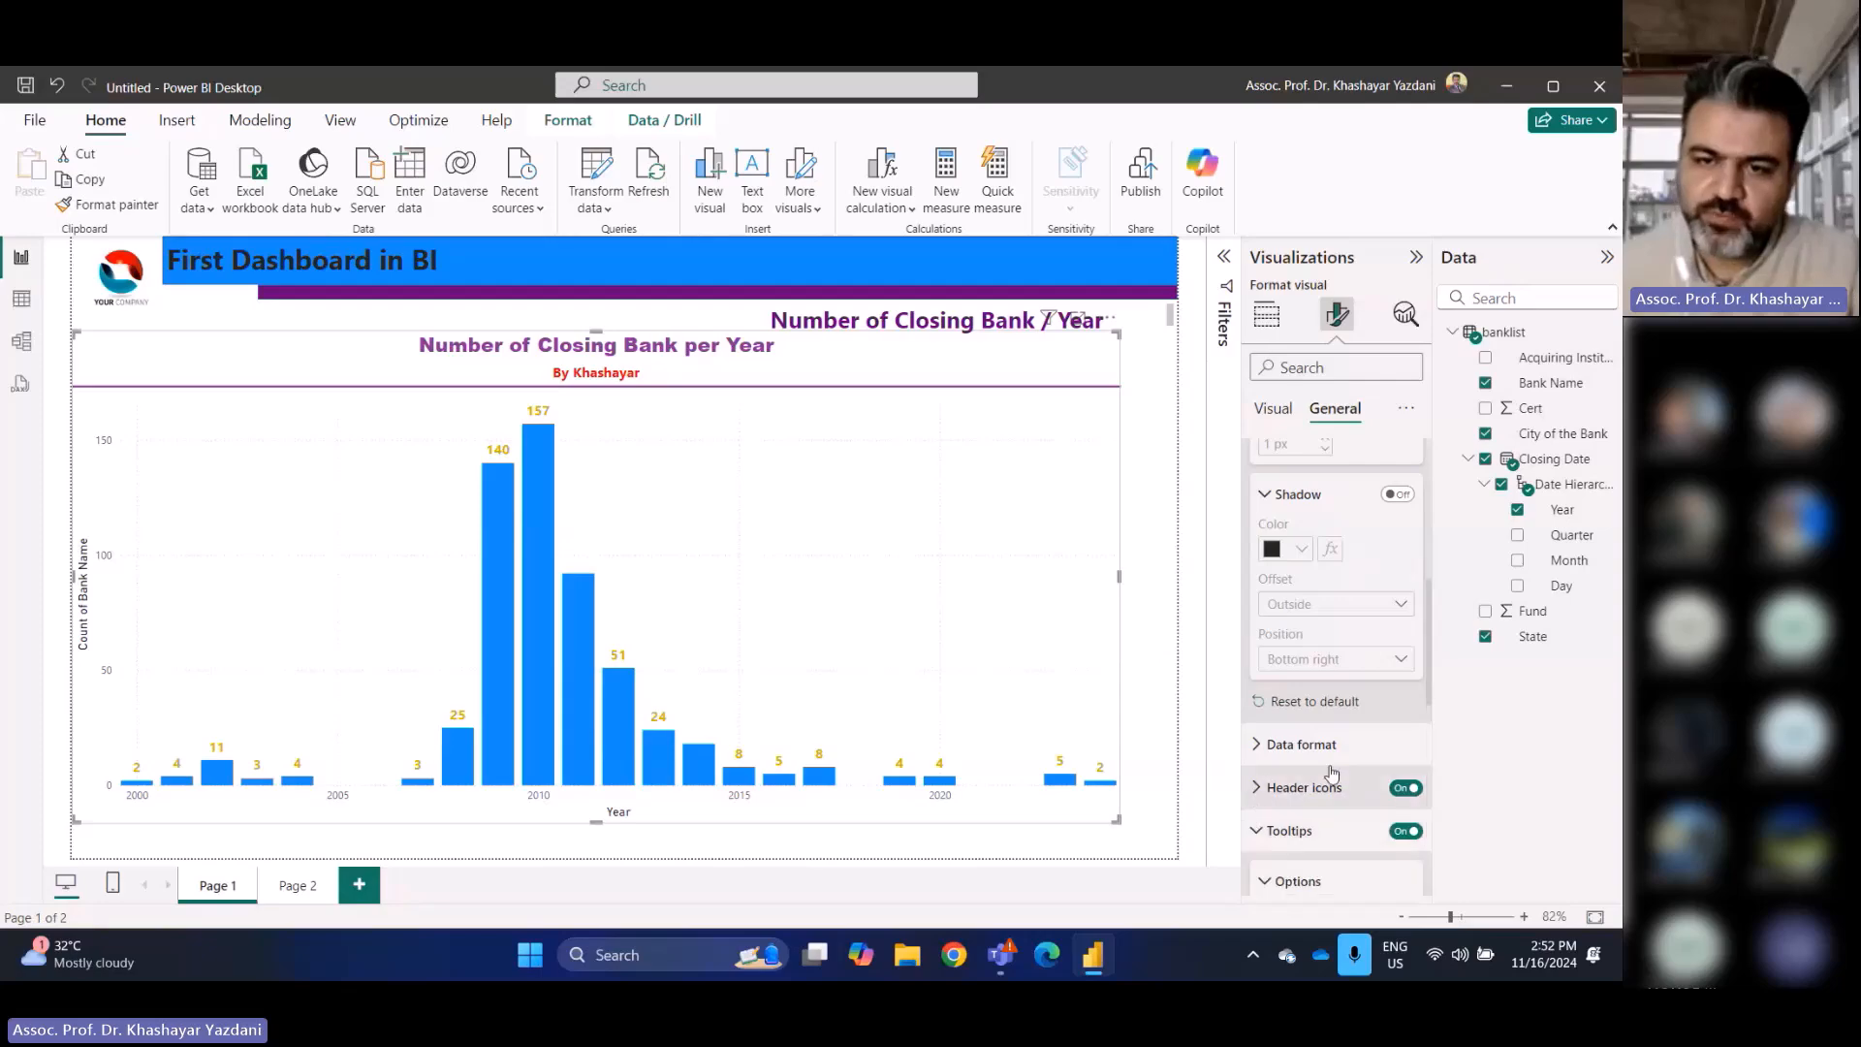
pyautogui.scroll(-5, 1331, 766)
pyautogui.scroll(2, 1348, 724)
pyautogui.scroll(1, 1348, 724)
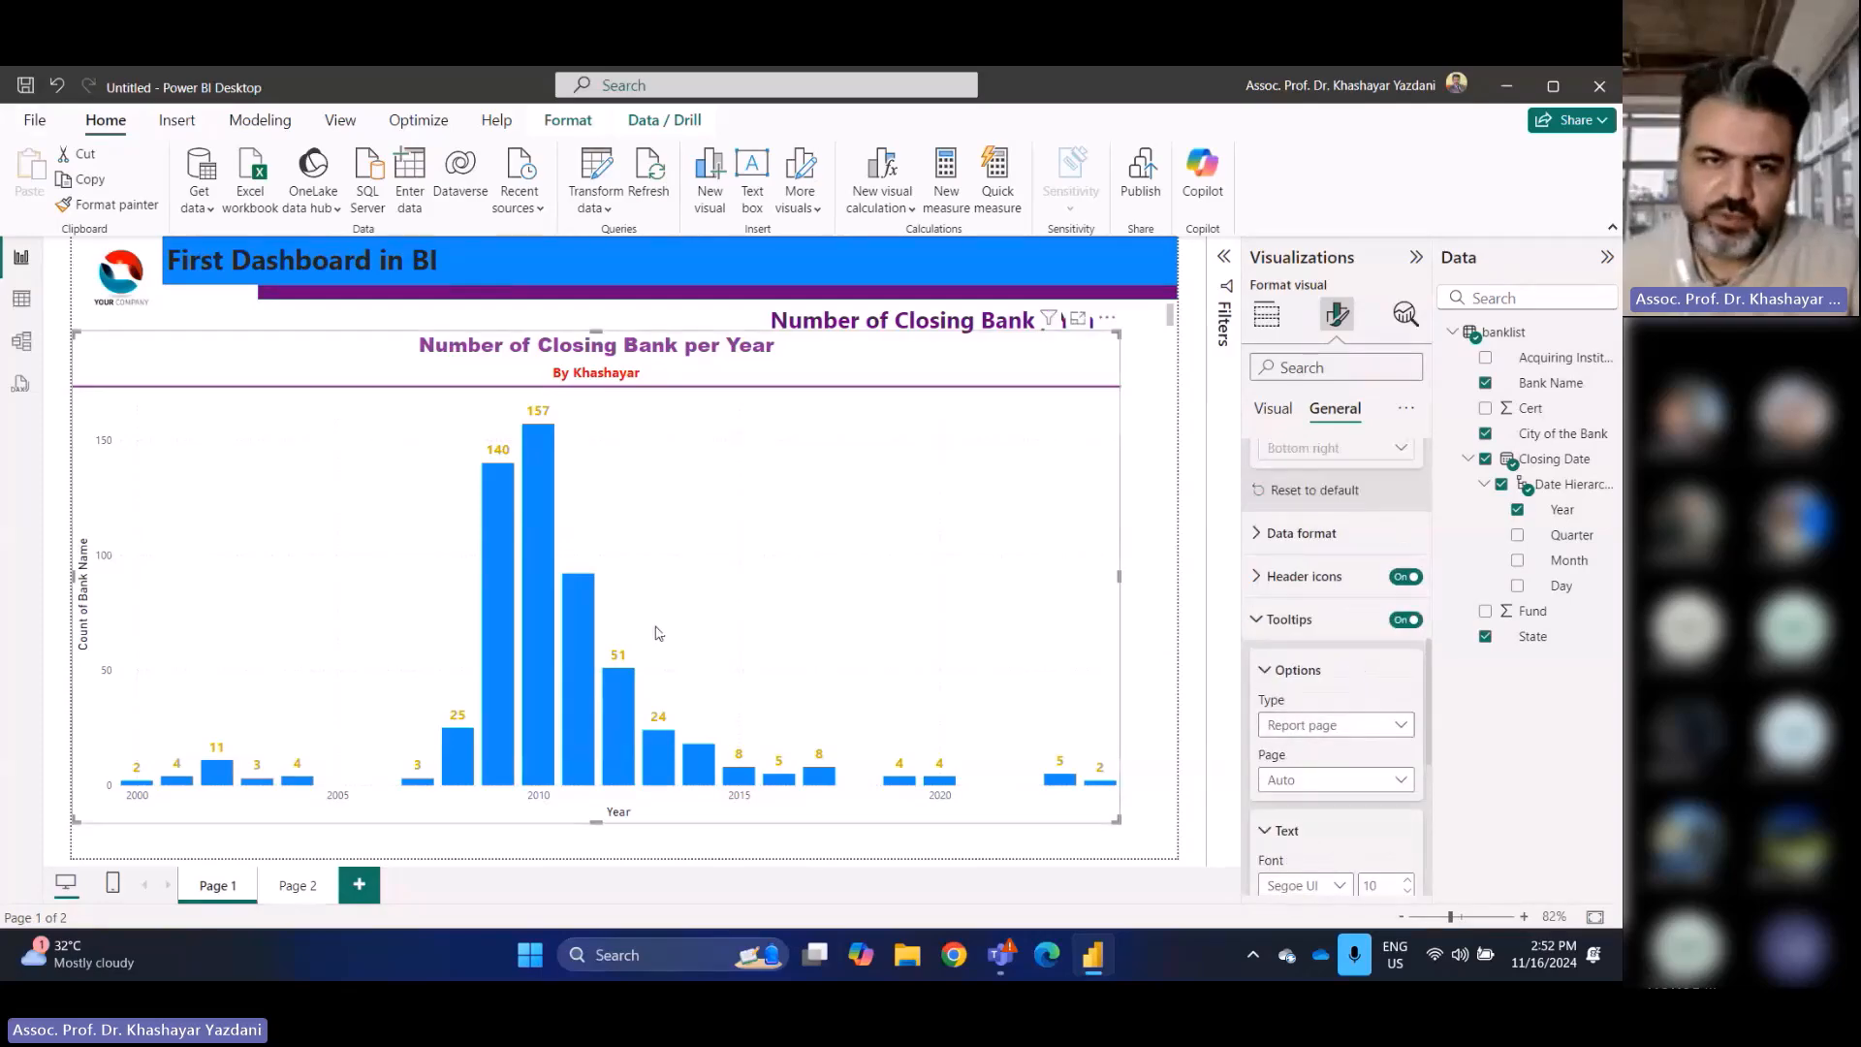
pyautogui.moveTo(552, 493)
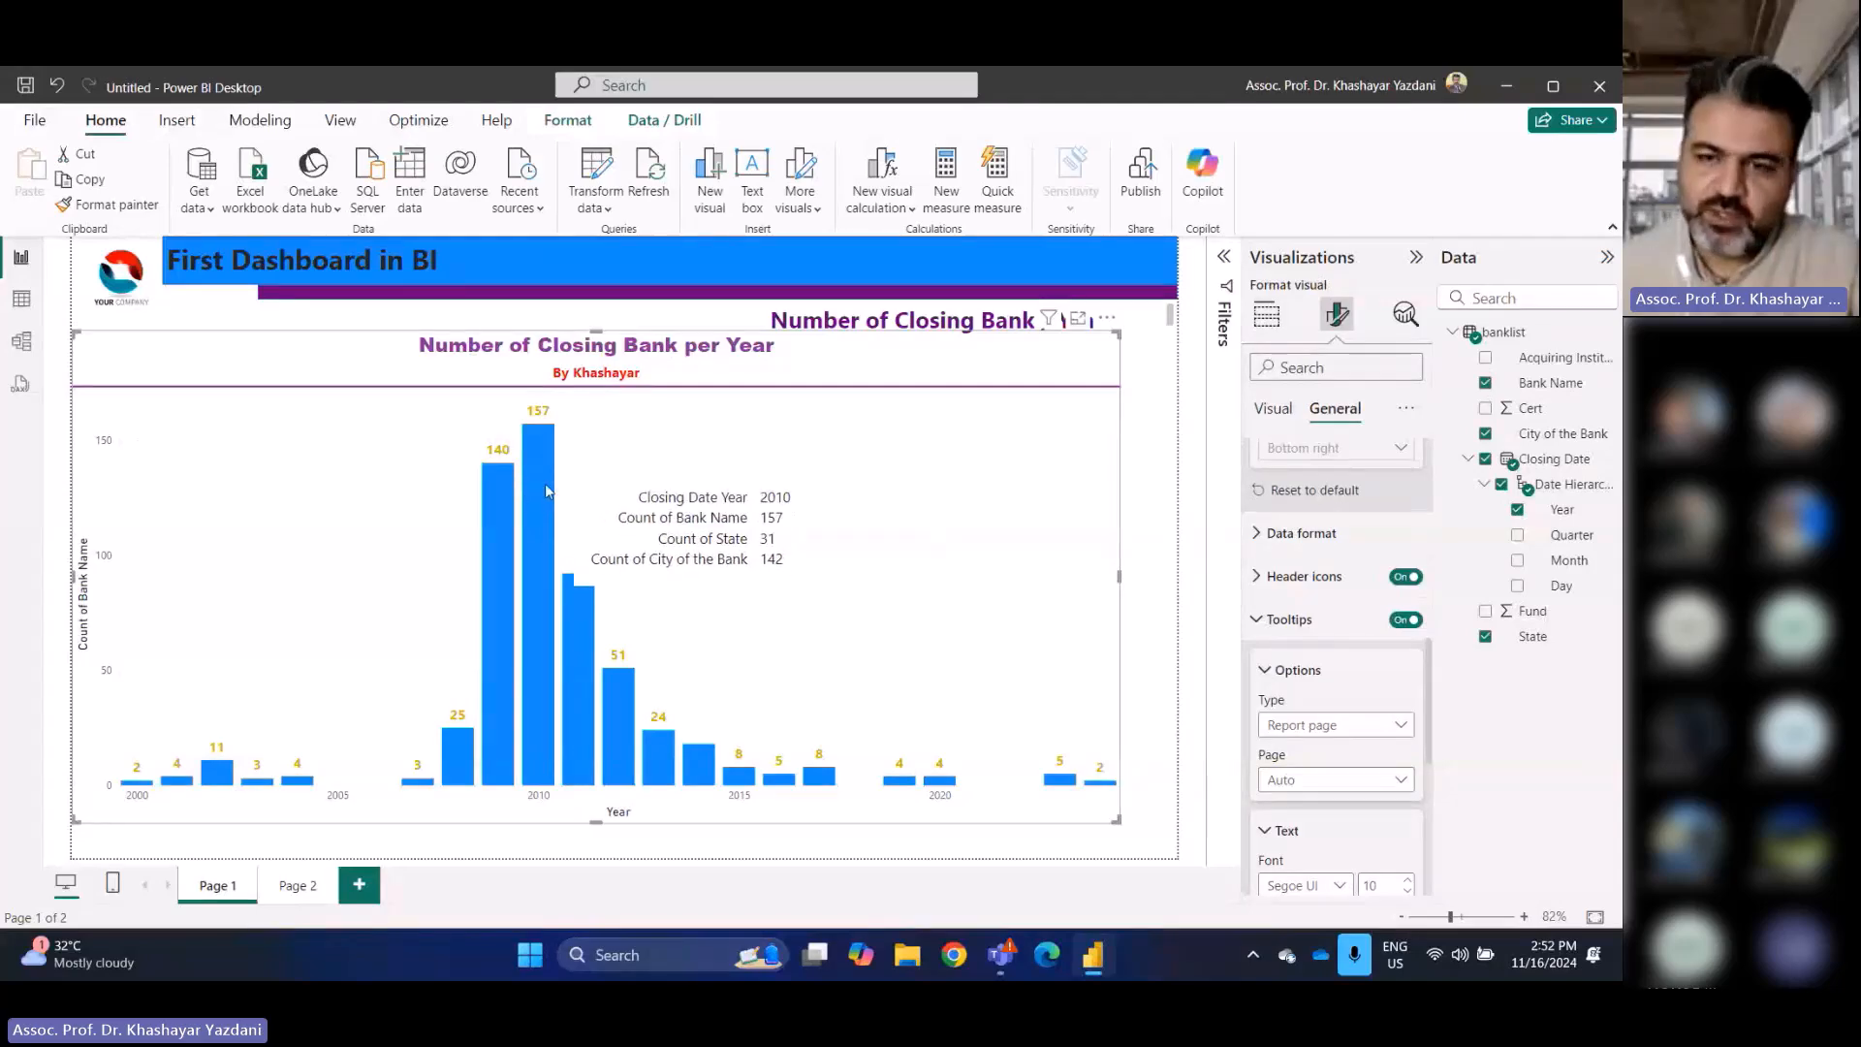
pyautogui.scroll(-3, 1302, 676)
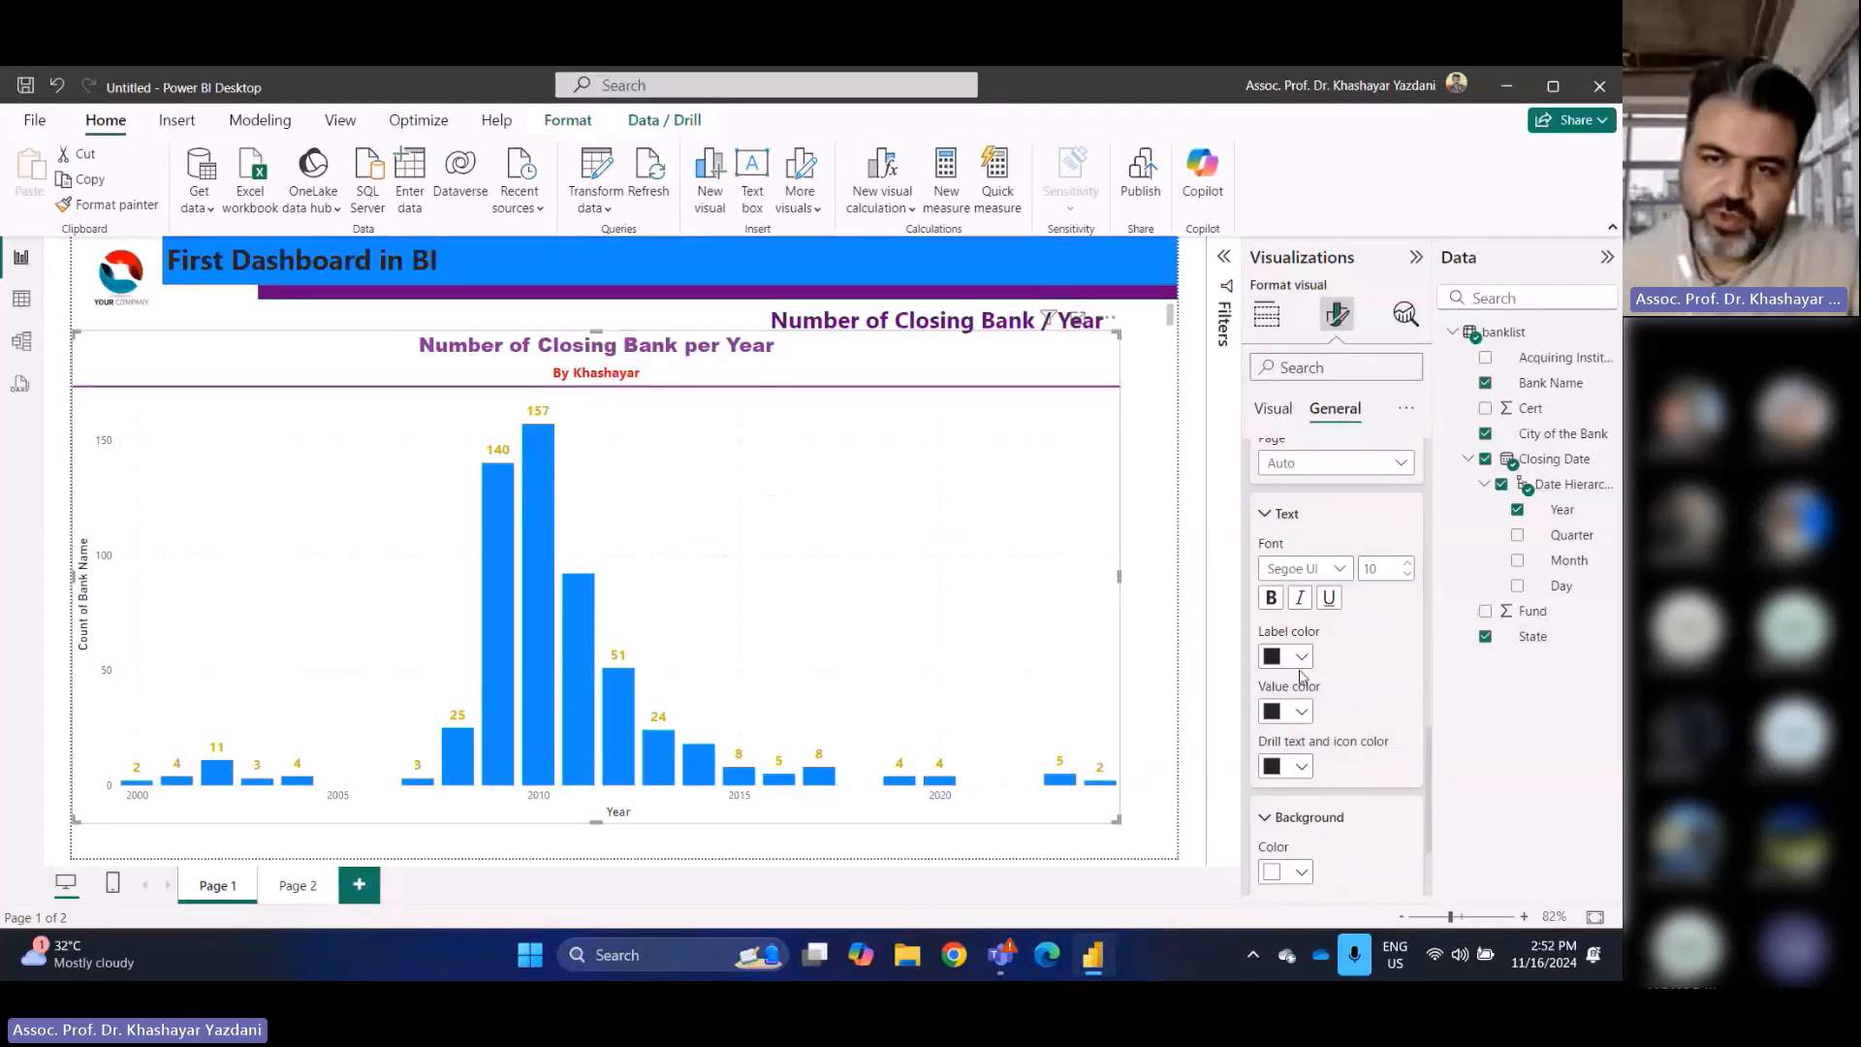
pyautogui.scroll(-2, 1300, 676)
pyautogui.click(1302, 766)
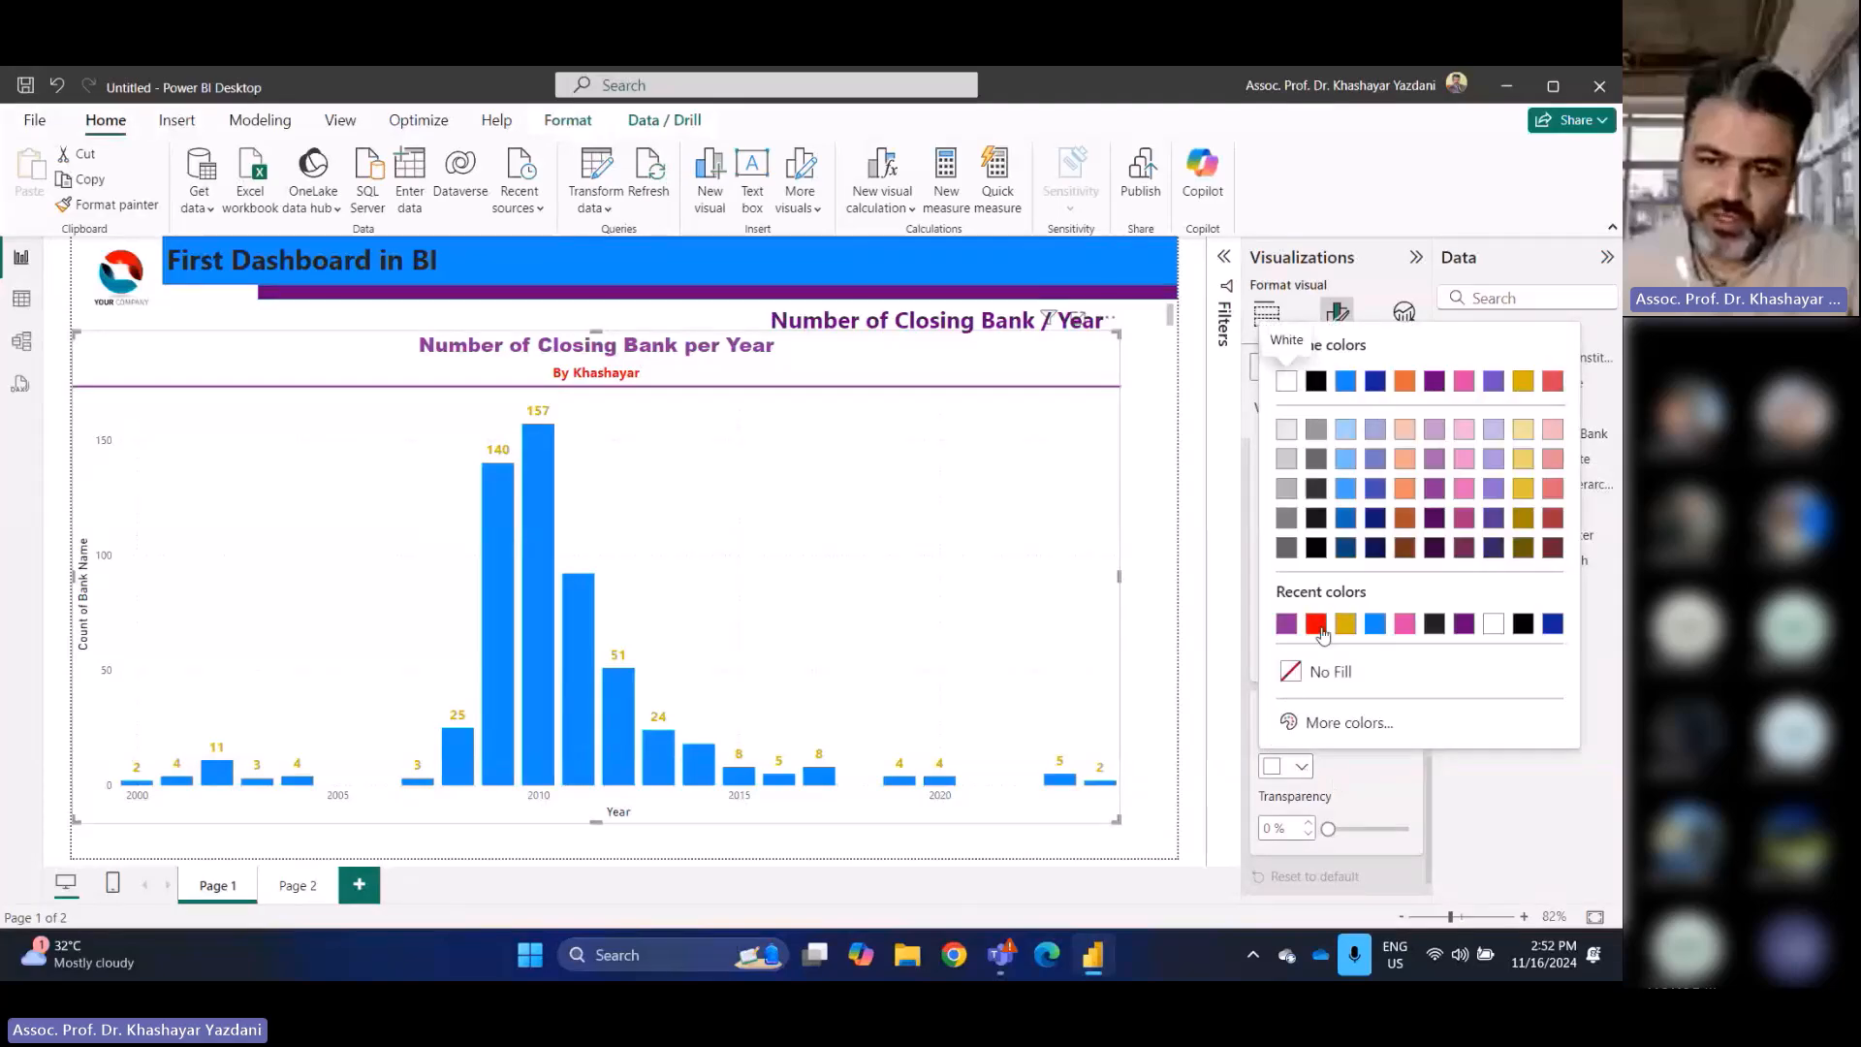
pyautogui.click(1460, 432)
pyautogui.moveTo(541, 479)
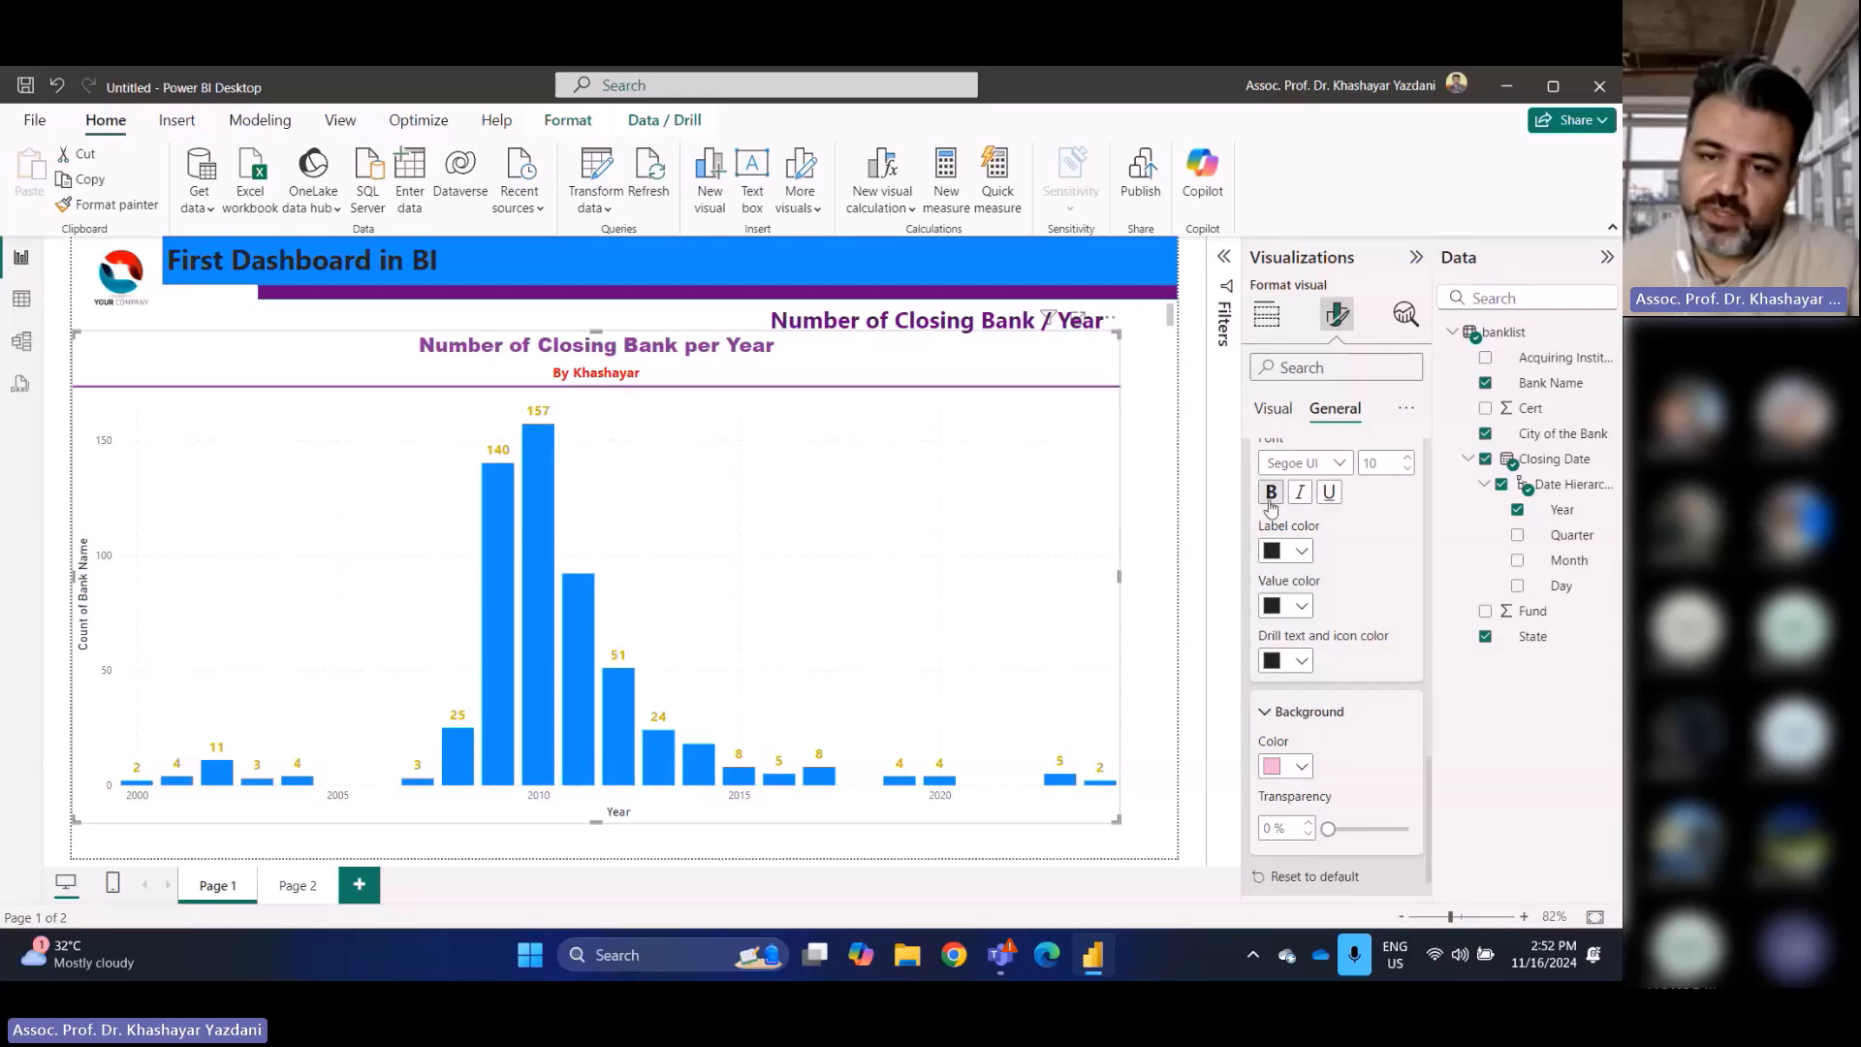
# Collapse the tooltip's text and background settings along with the tooltips and effects groups
pyautogui.scroll(2, 1299, 710)
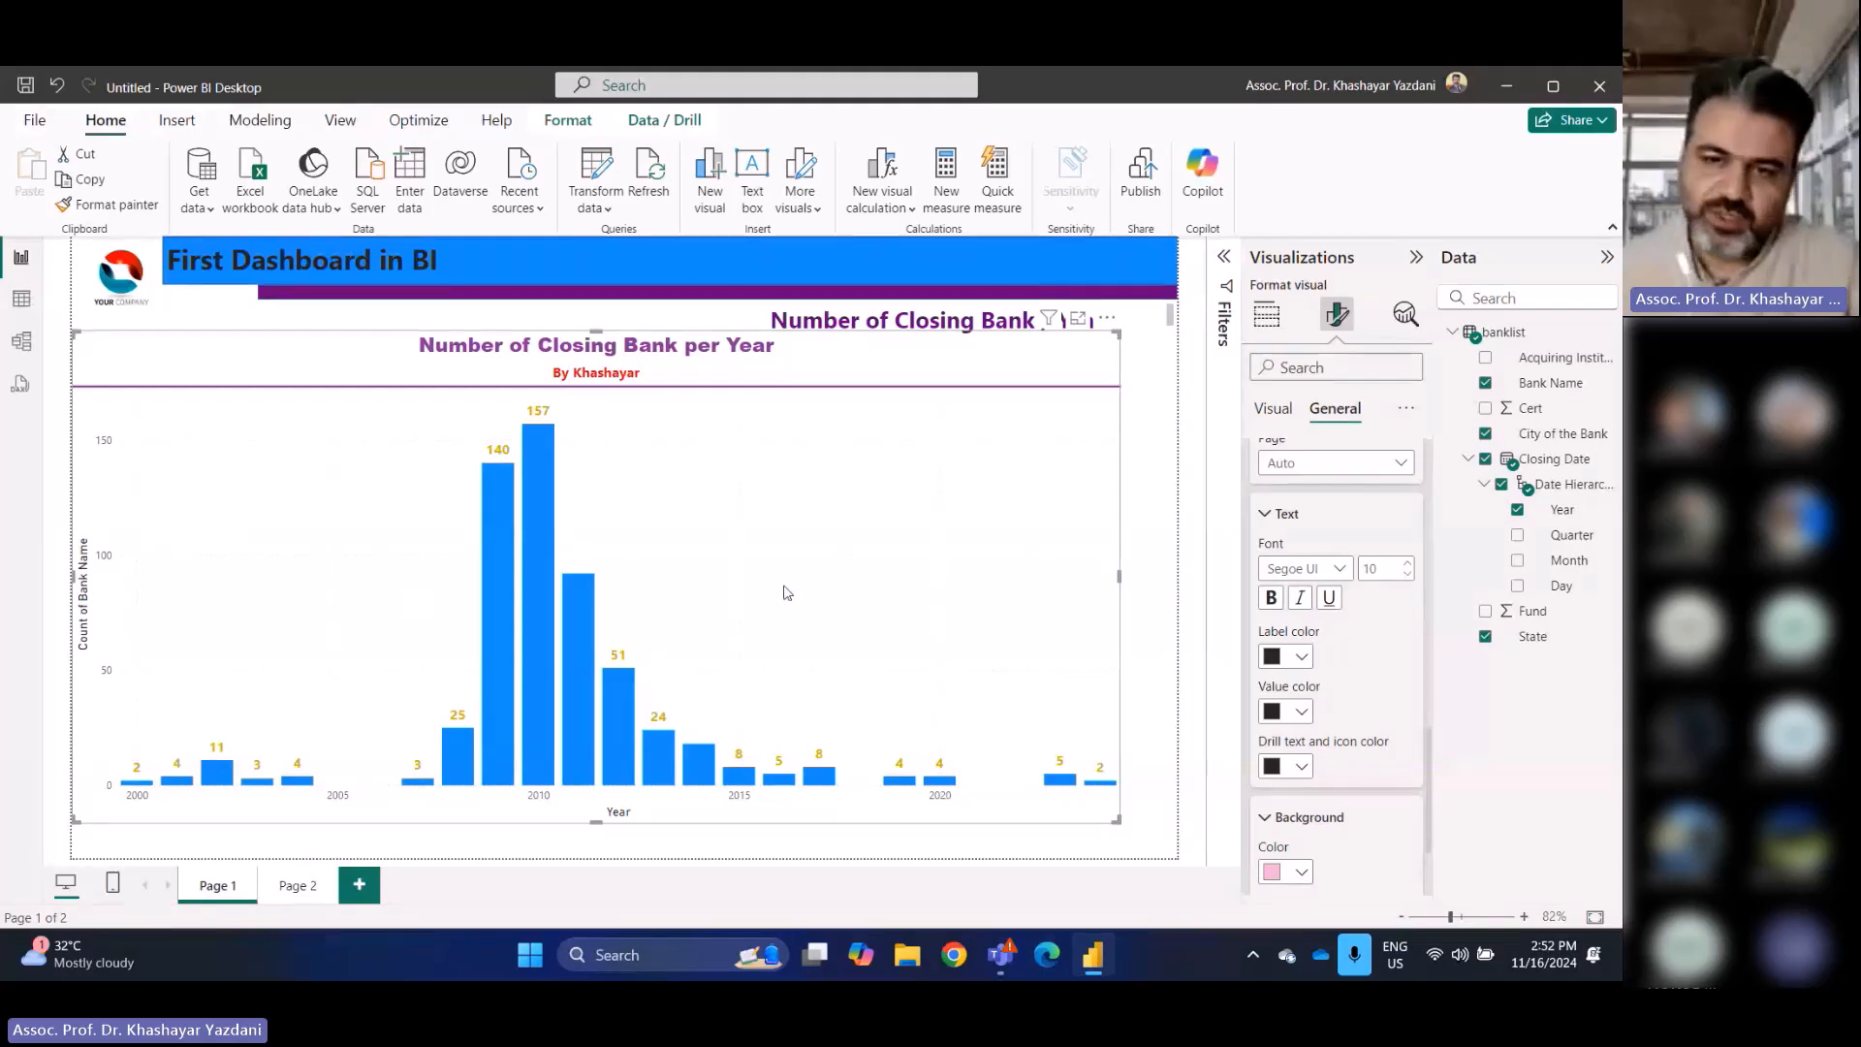
pyautogui.click(1269, 513)
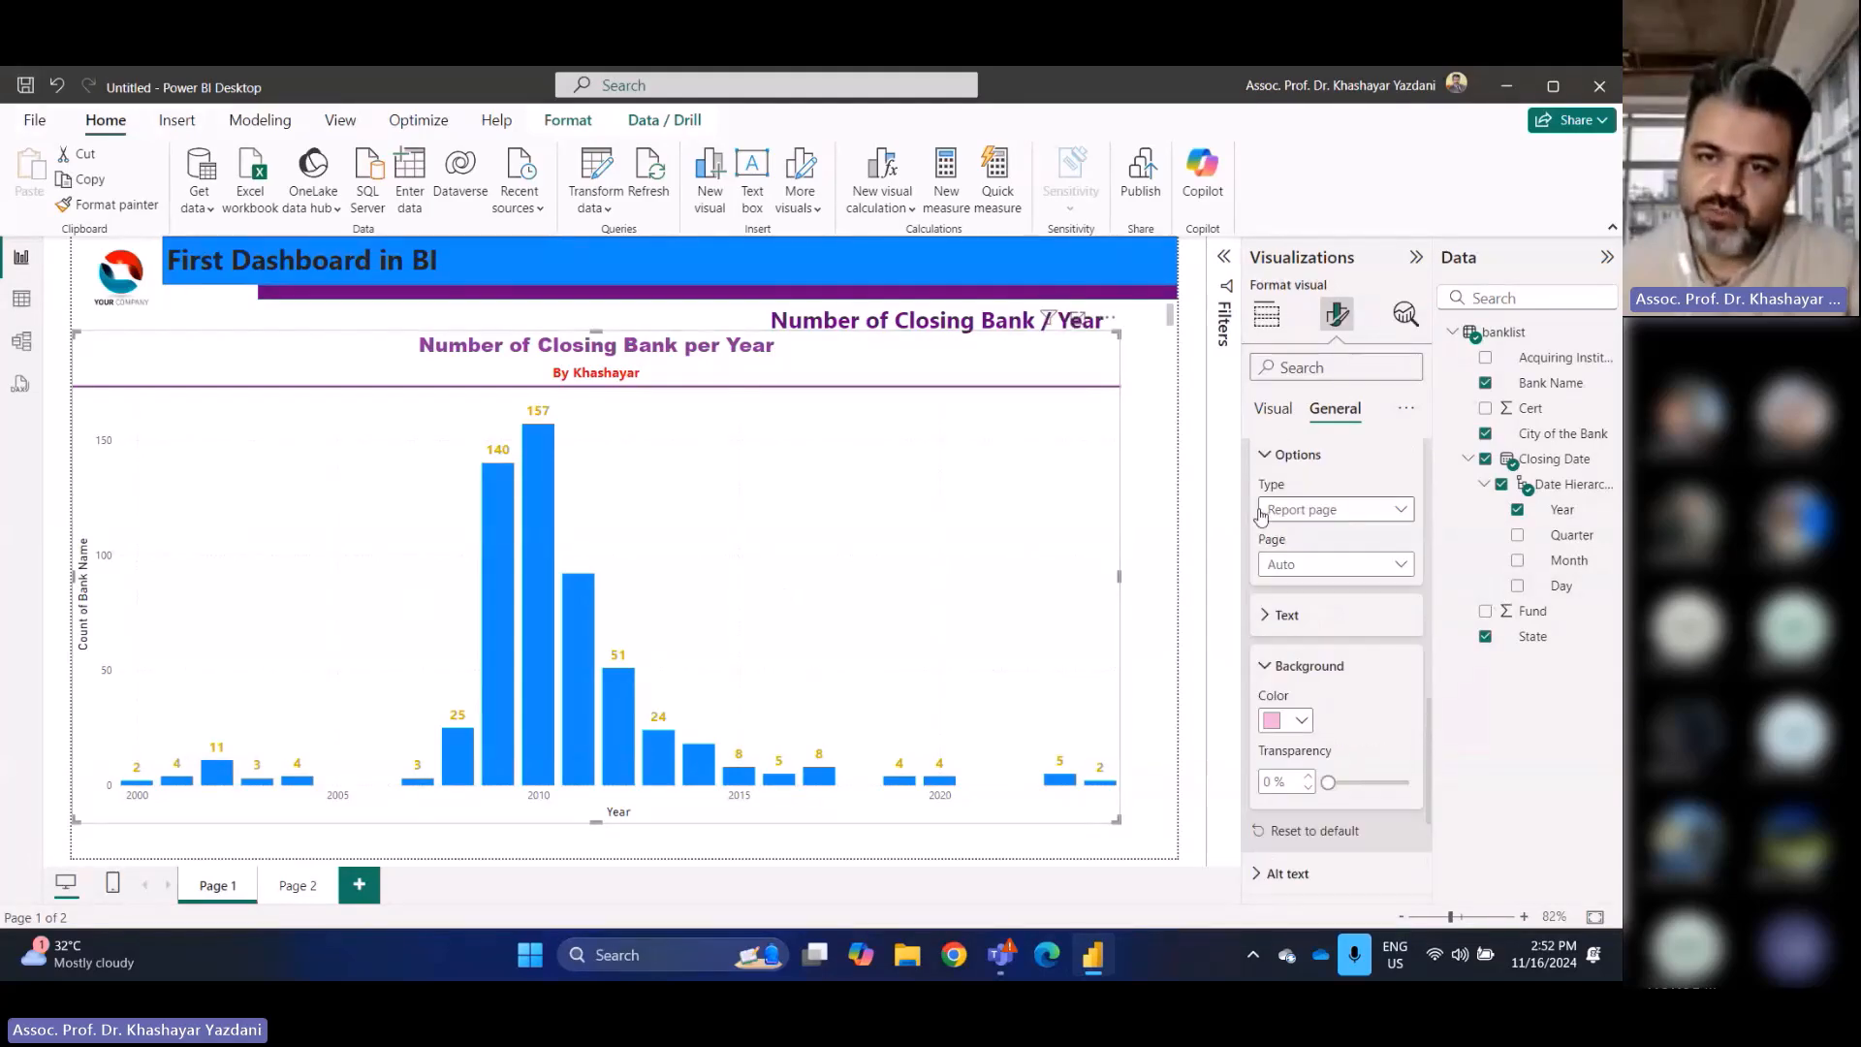
pyautogui.click(1303, 665)
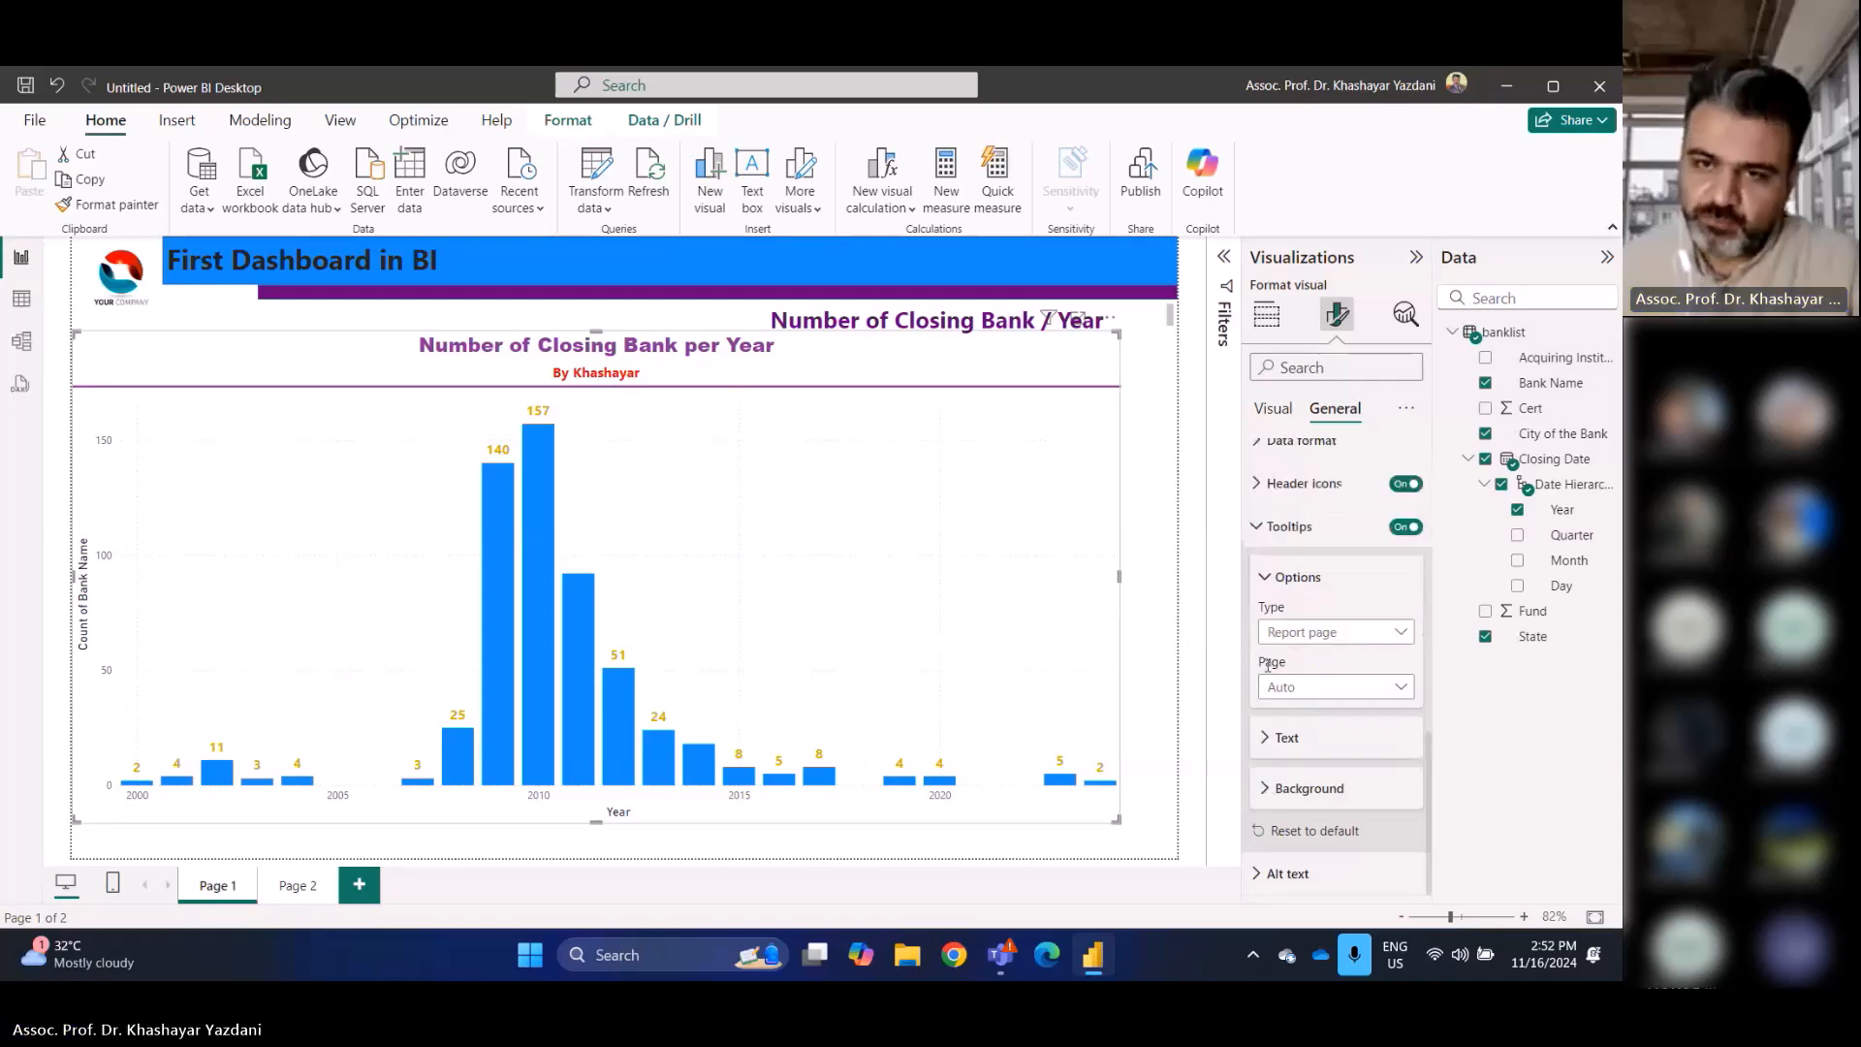
pyautogui.click(1268, 526)
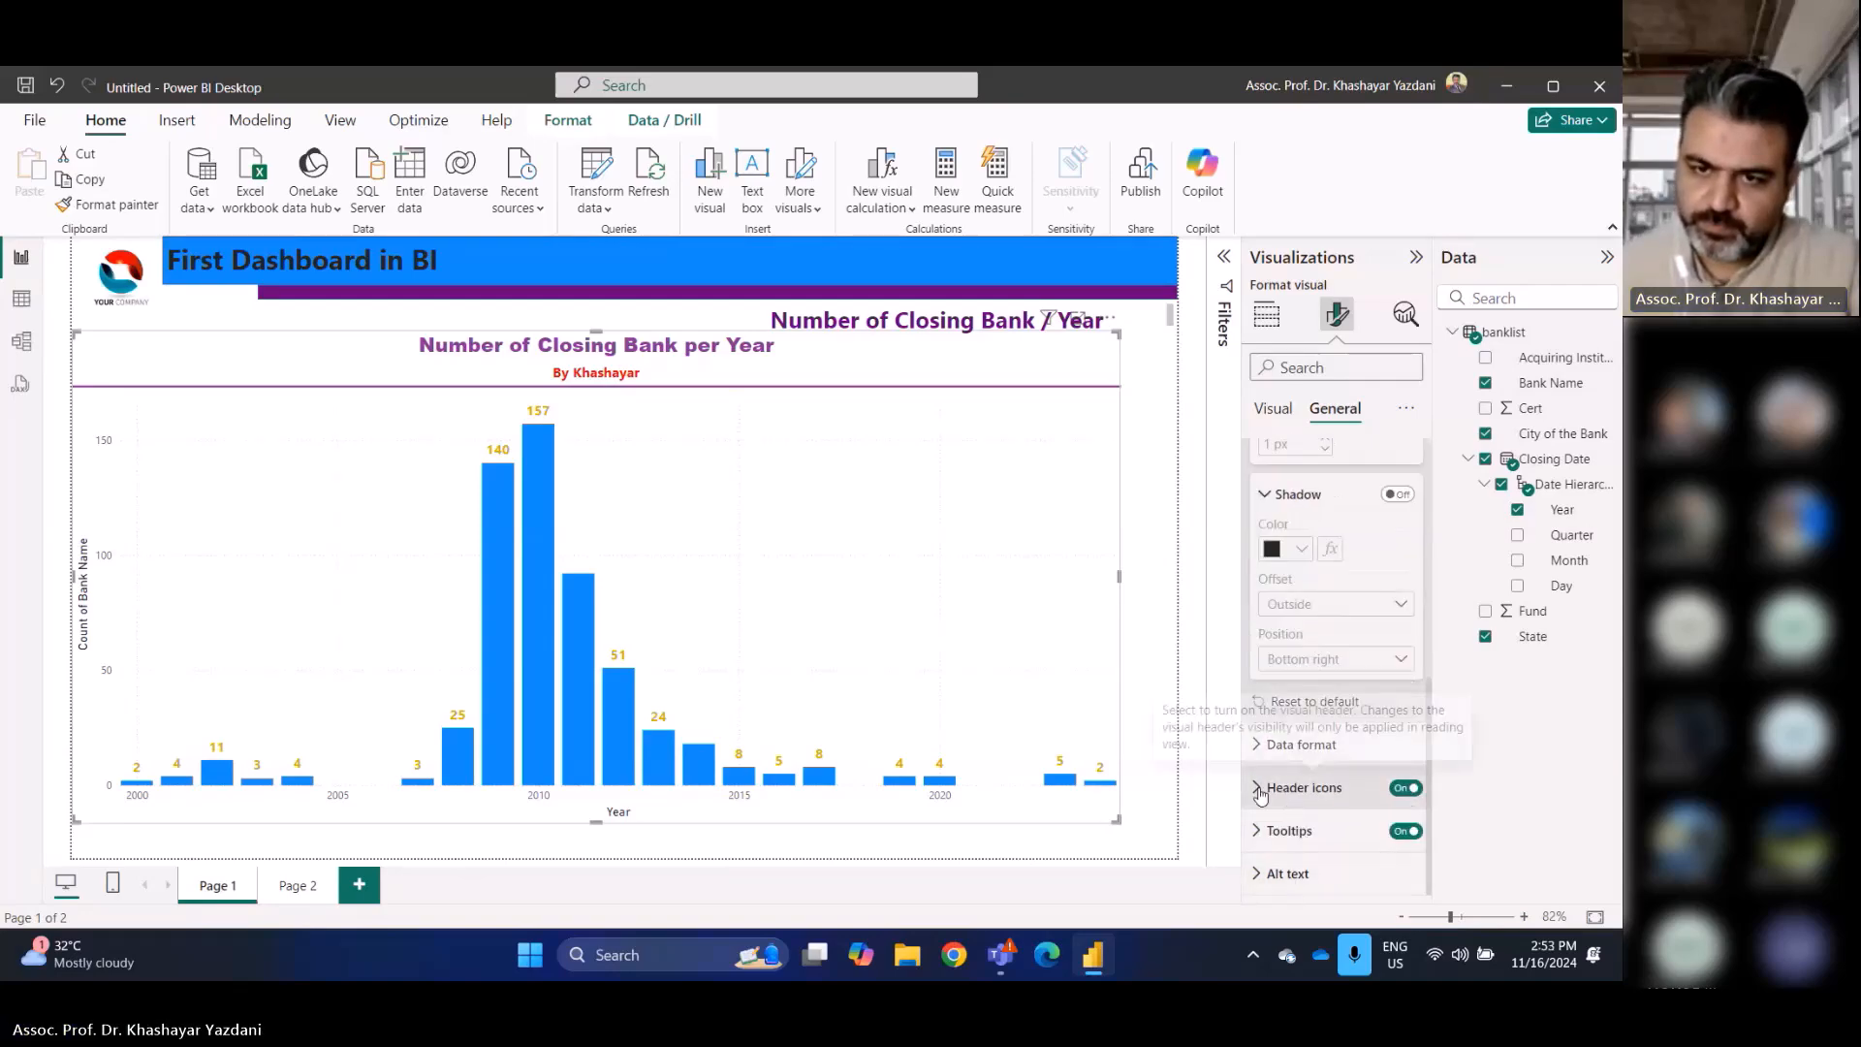
pyautogui.scroll(5, 1291, 524)
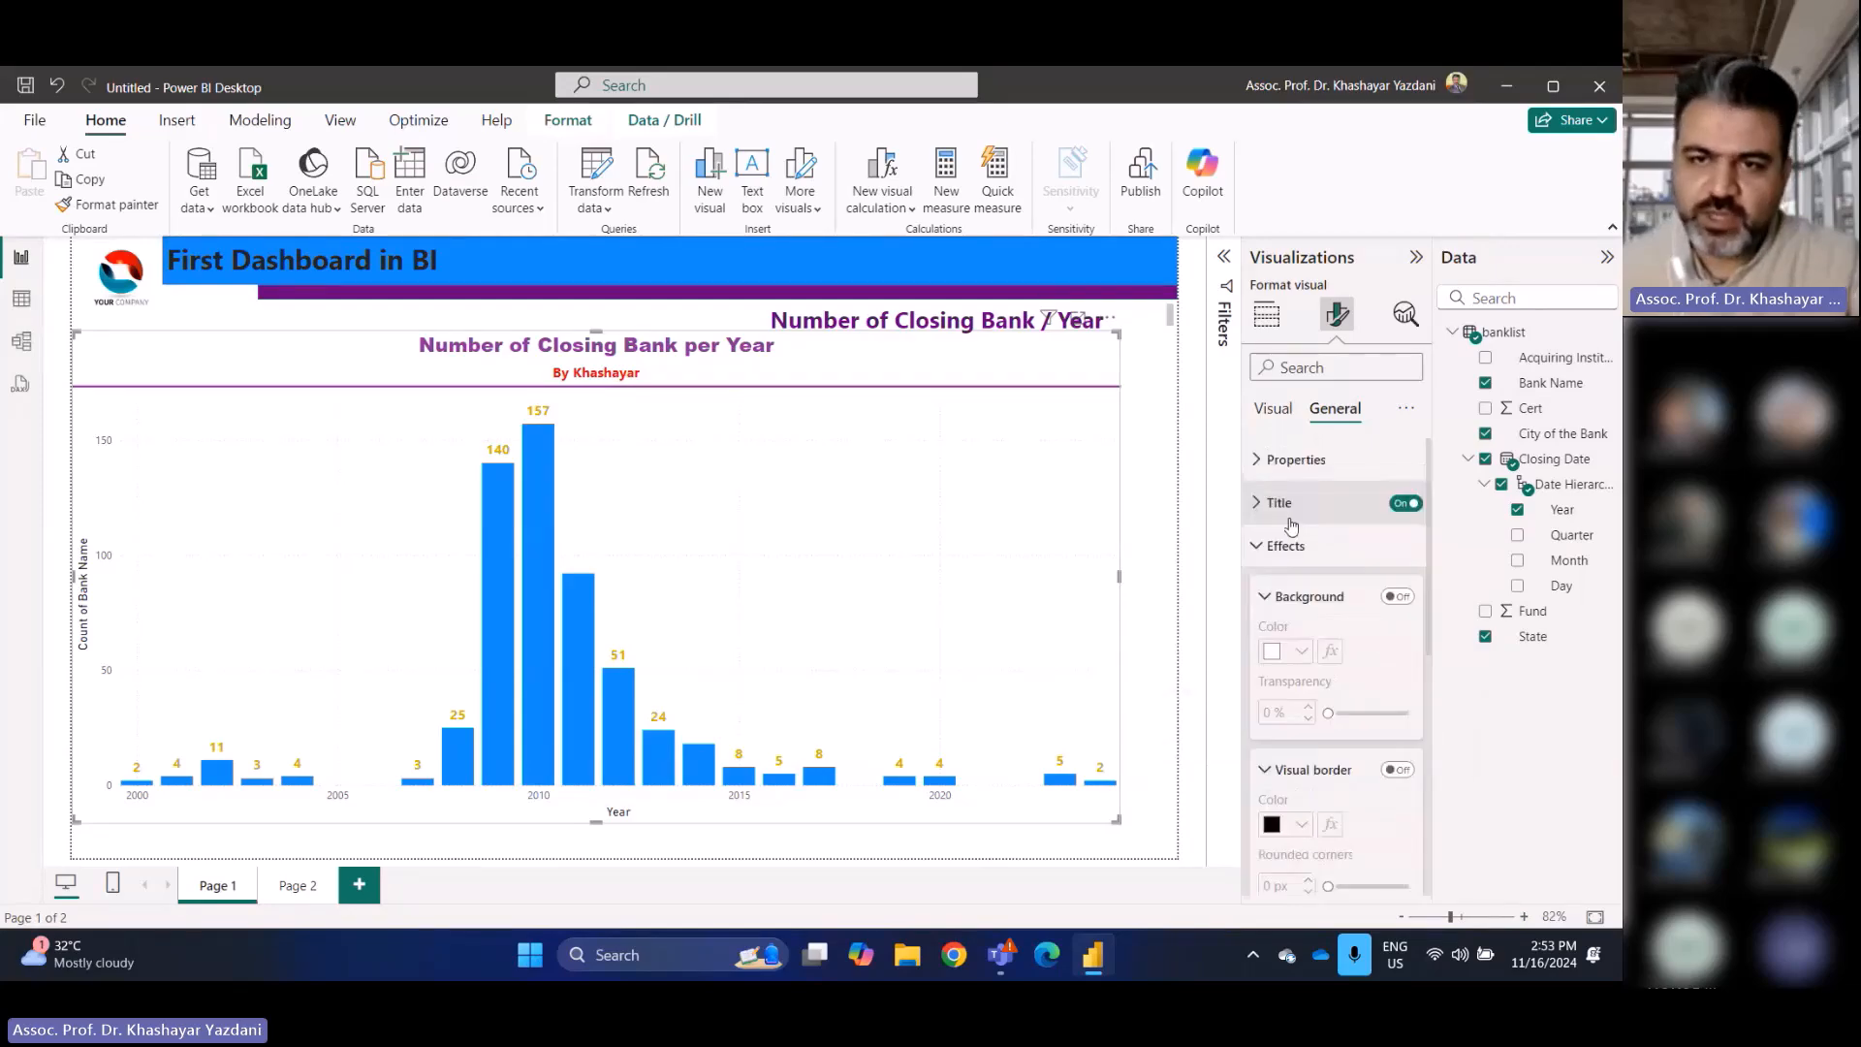
pyautogui.click(1286, 546)
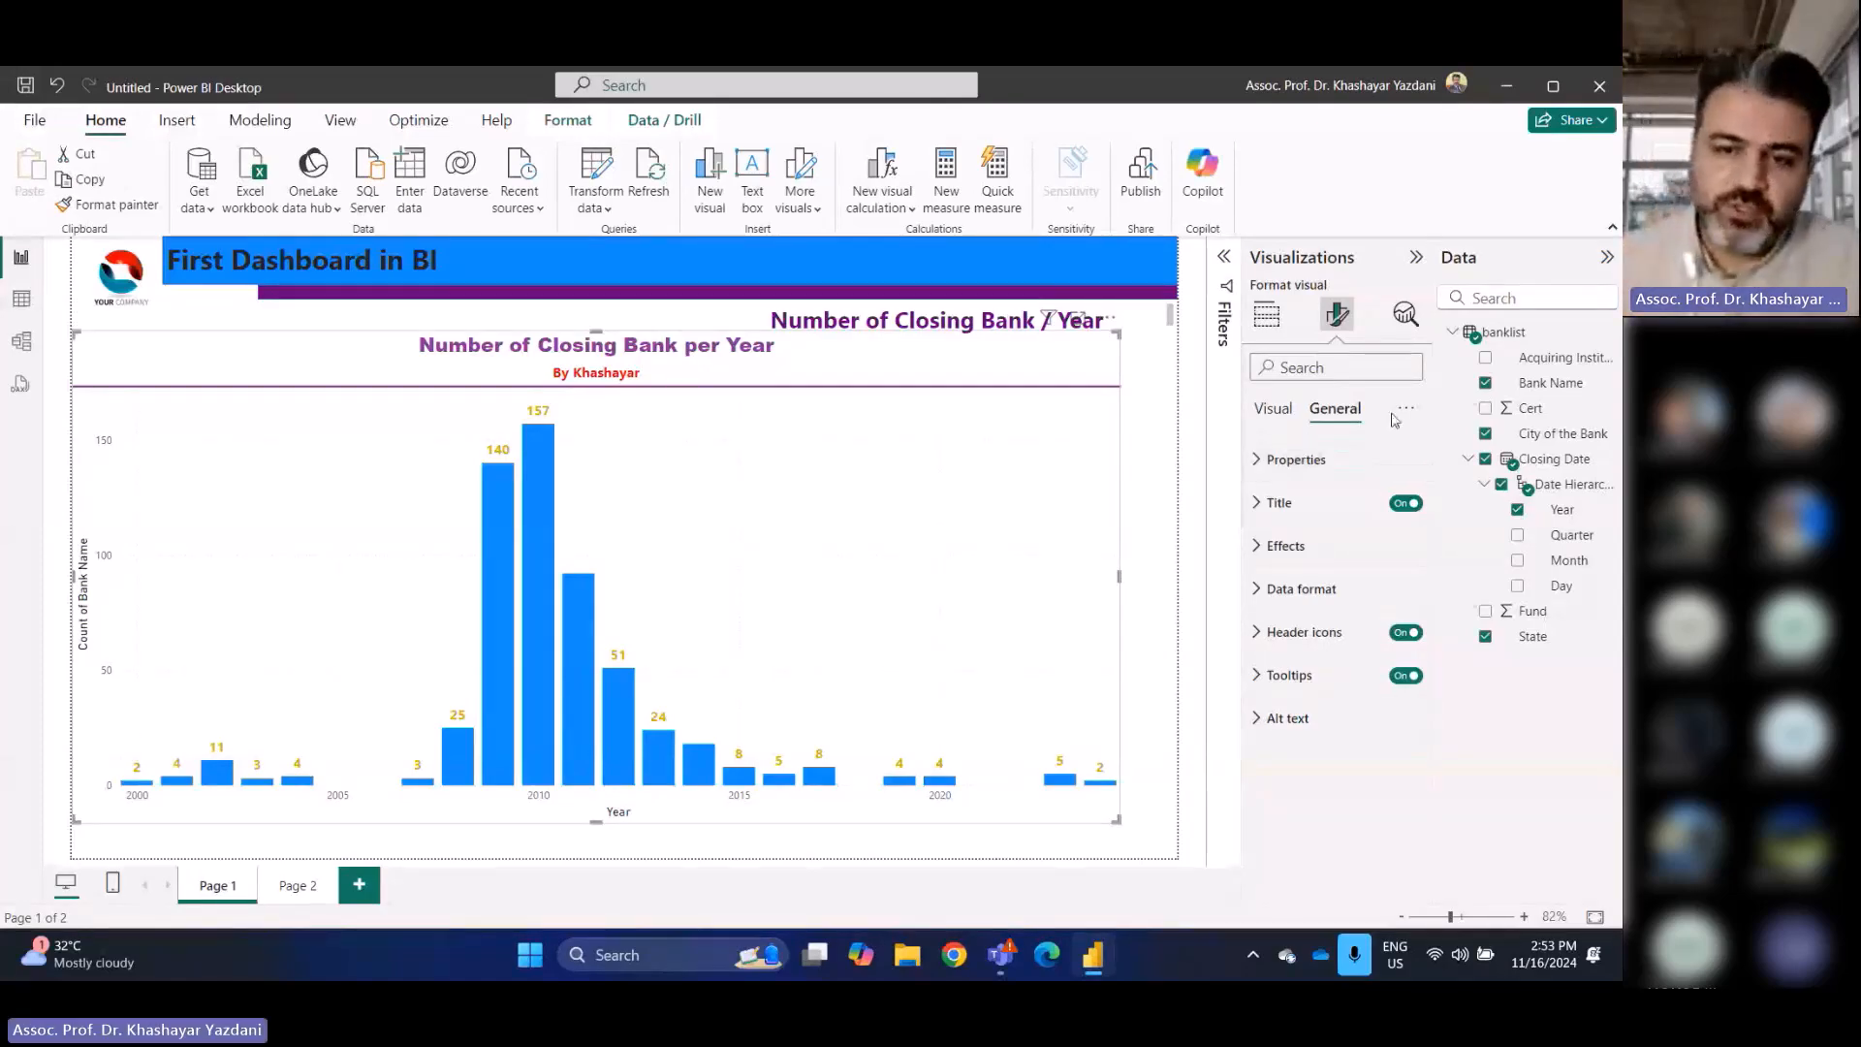
# Narrow the column chart to about a third of the page width, keeping its title on one line
pyautogui.moveTo(1118, 822); pyautogui.dragTo(556, 849)
pyautogui.click(694, 730)
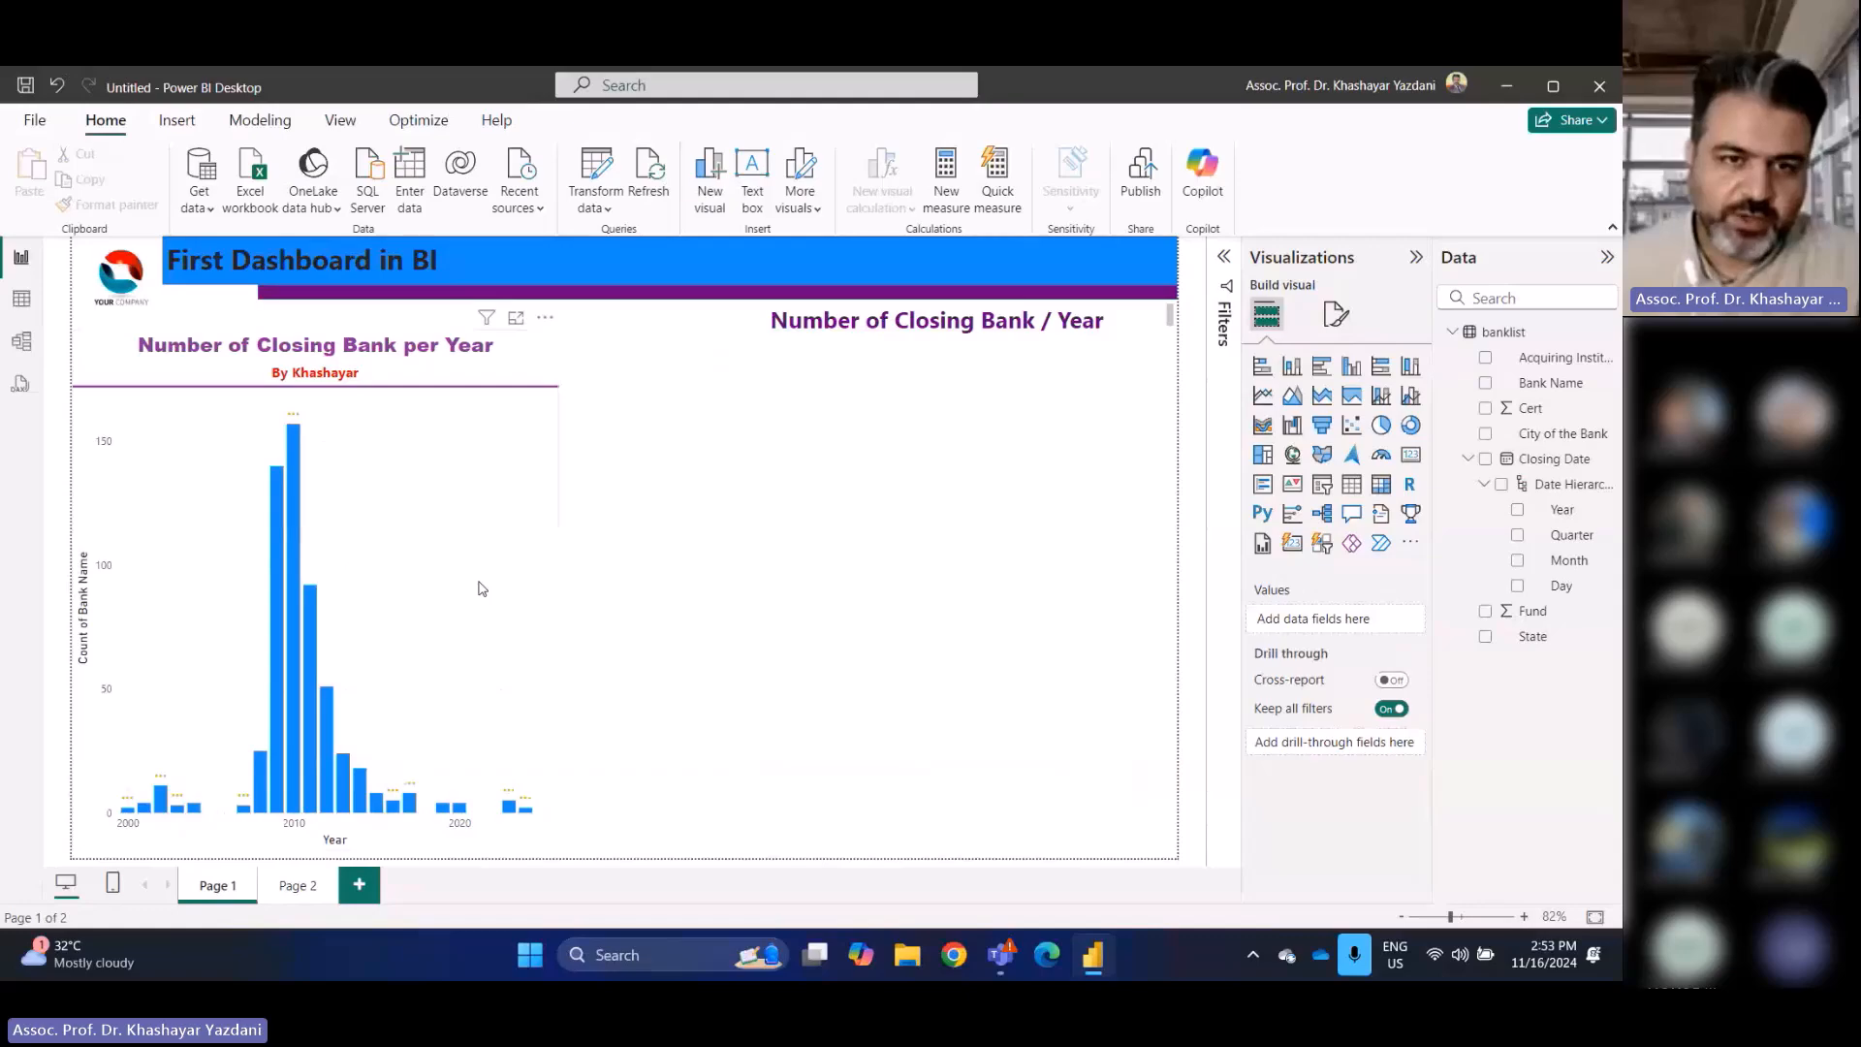
pyautogui.moveTo(556, 610); pyautogui.dragTo(490, 594)
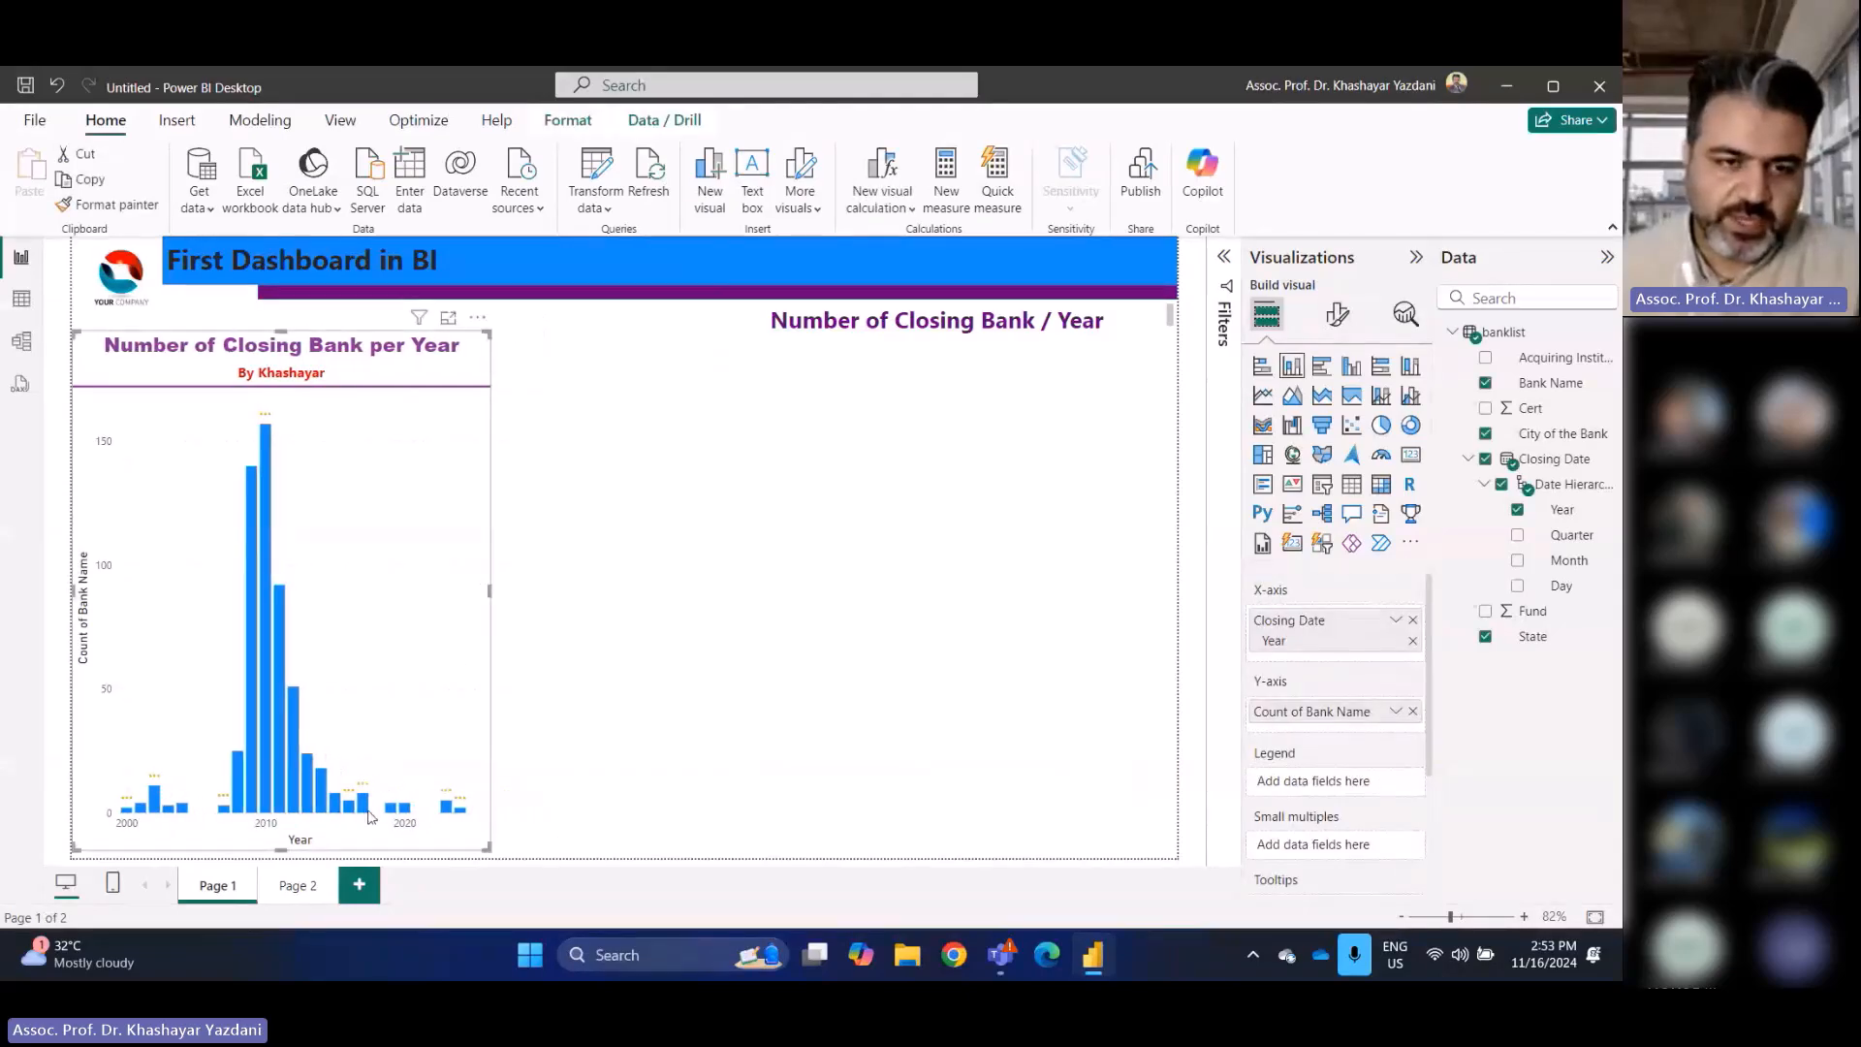
pyautogui.click(1044, 569)
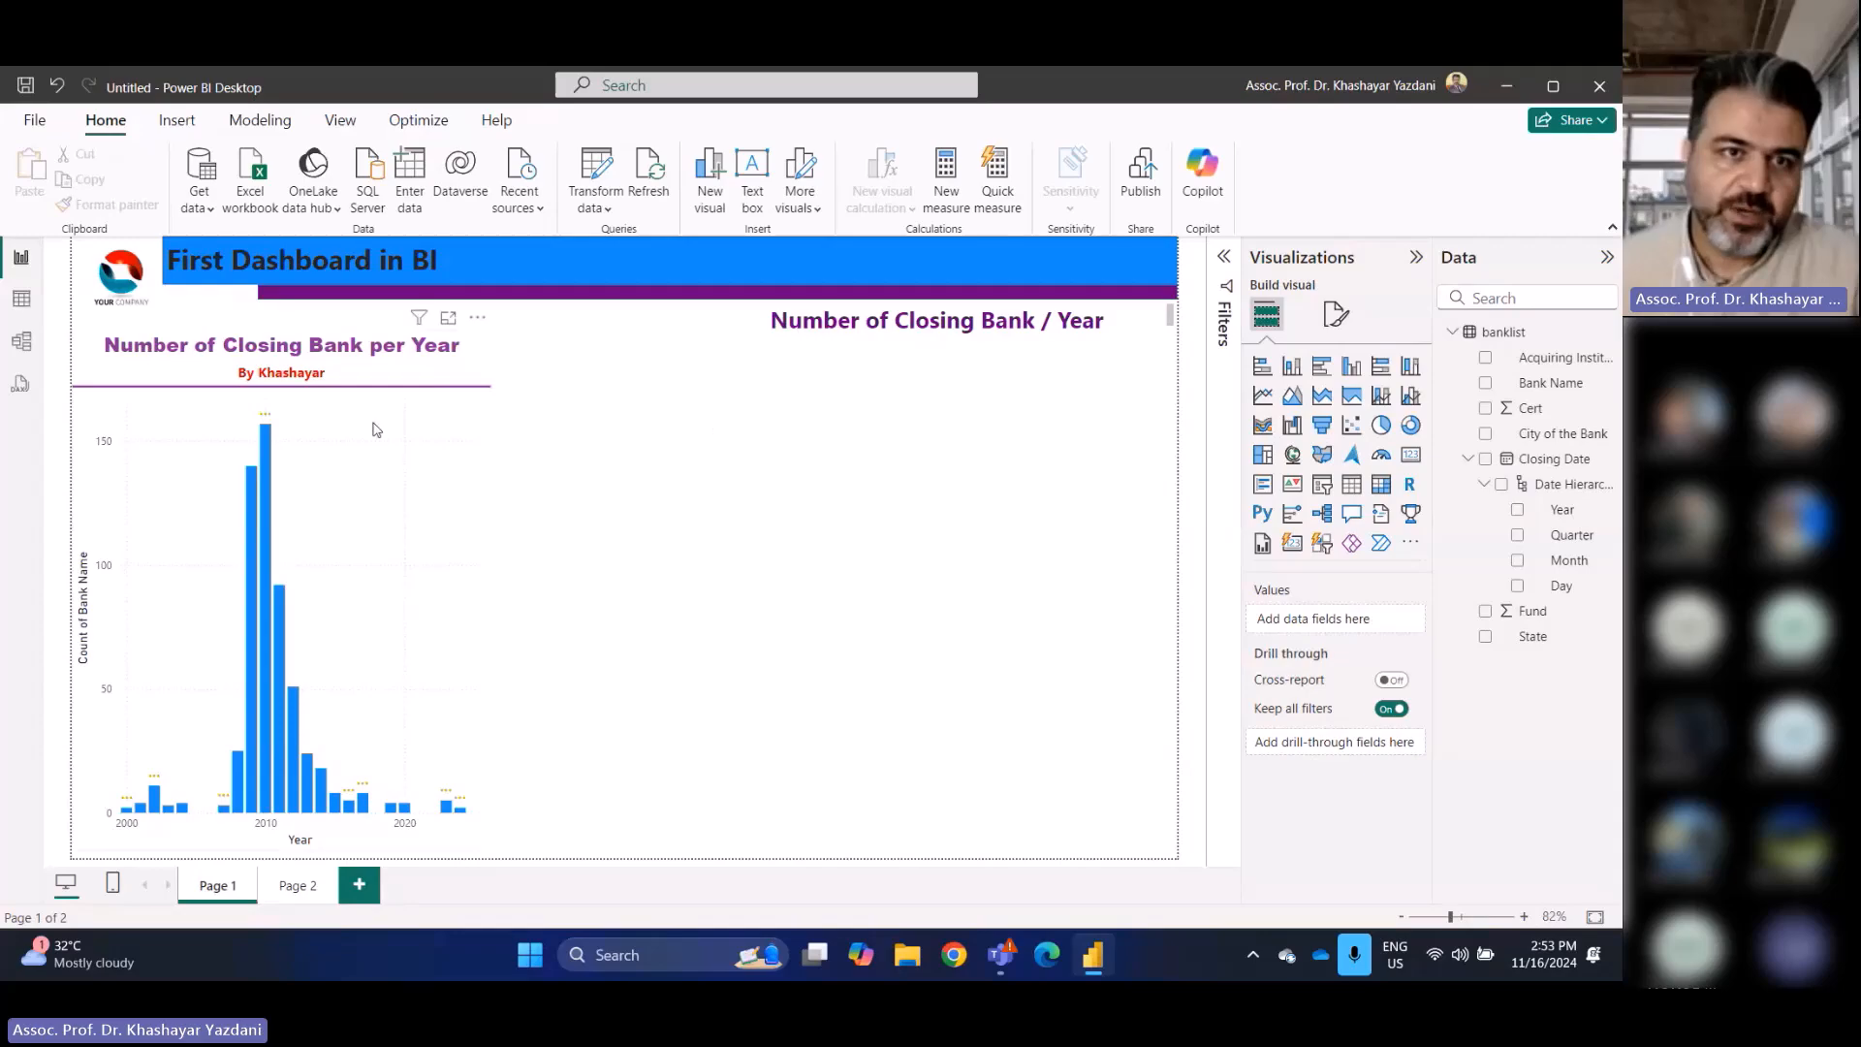
pyautogui.click(490, 596)
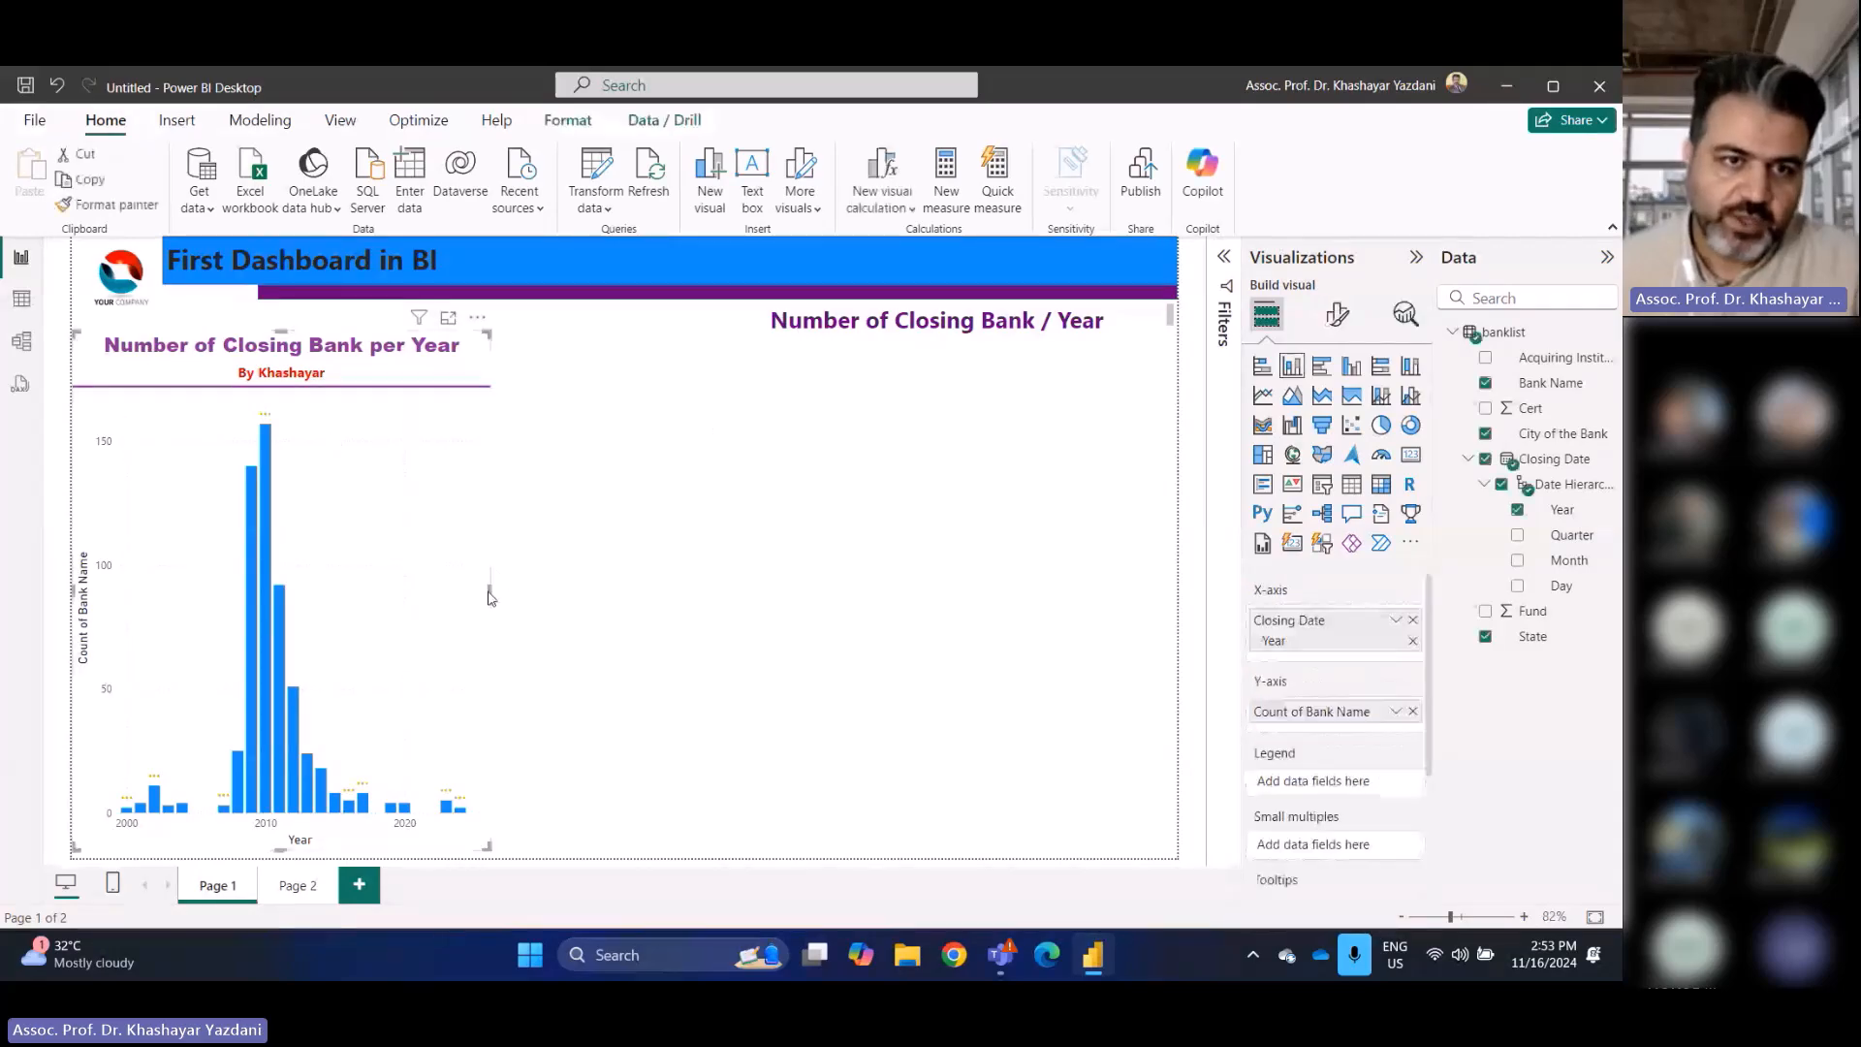
pyautogui.moveTo(490, 596); pyautogui.dragTo(415, 593)
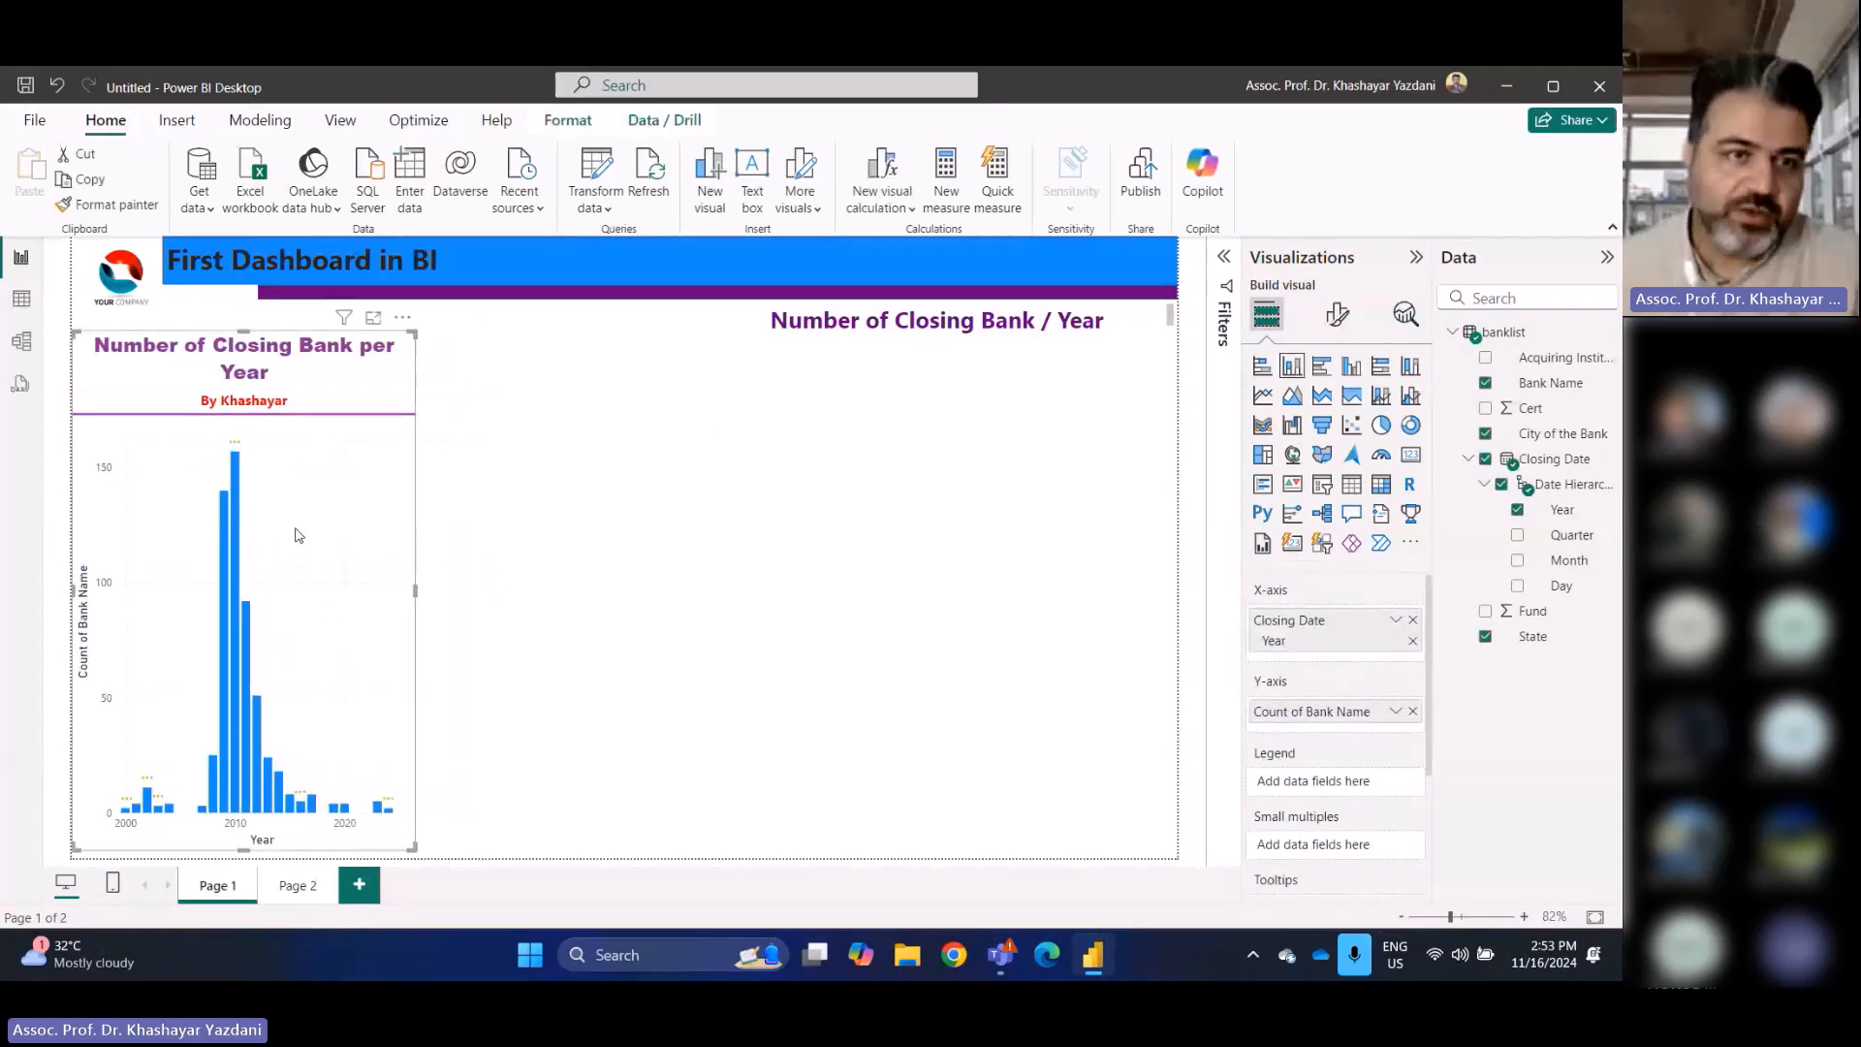
pyautogui.moveTo(414, 590); pyautogui.dragTo(437, 590)
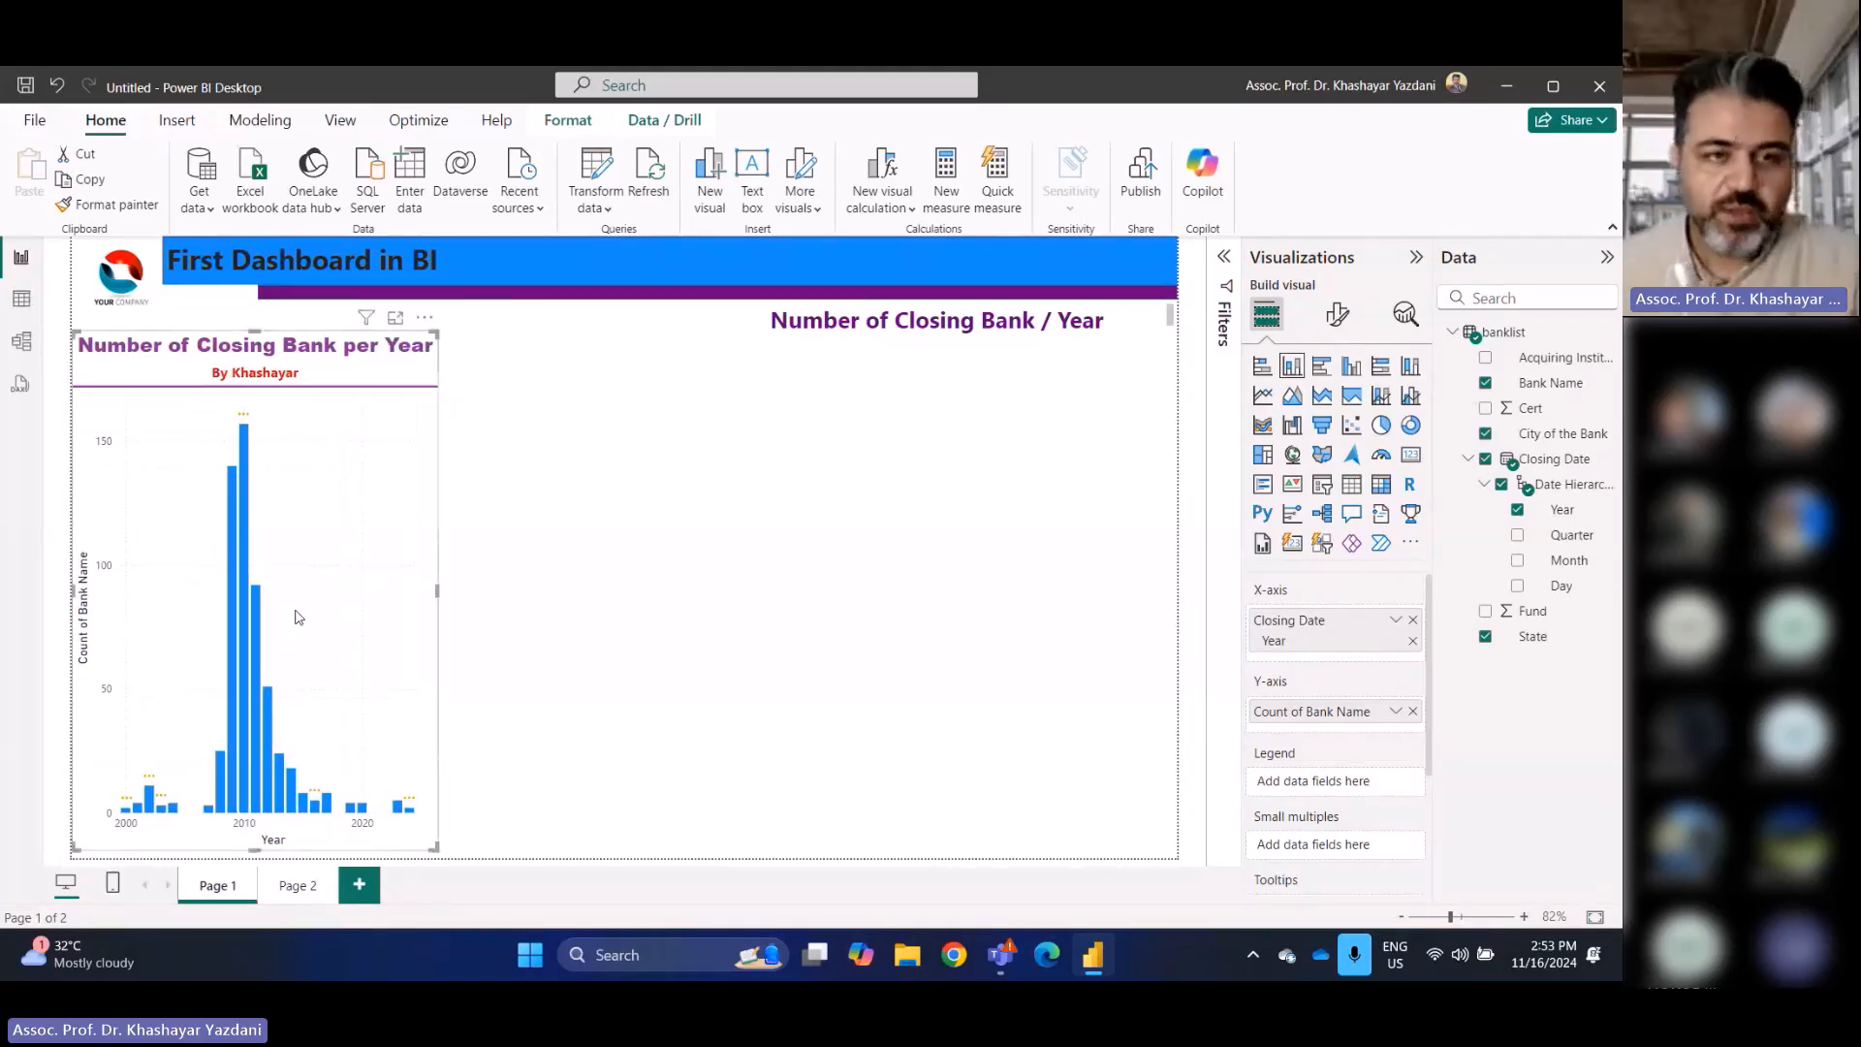
# Duplicate the yearly chart beside the original and replace Year with Quarter on the copy's x-axis
pyautogui.hotkey('ctrl', 'c')
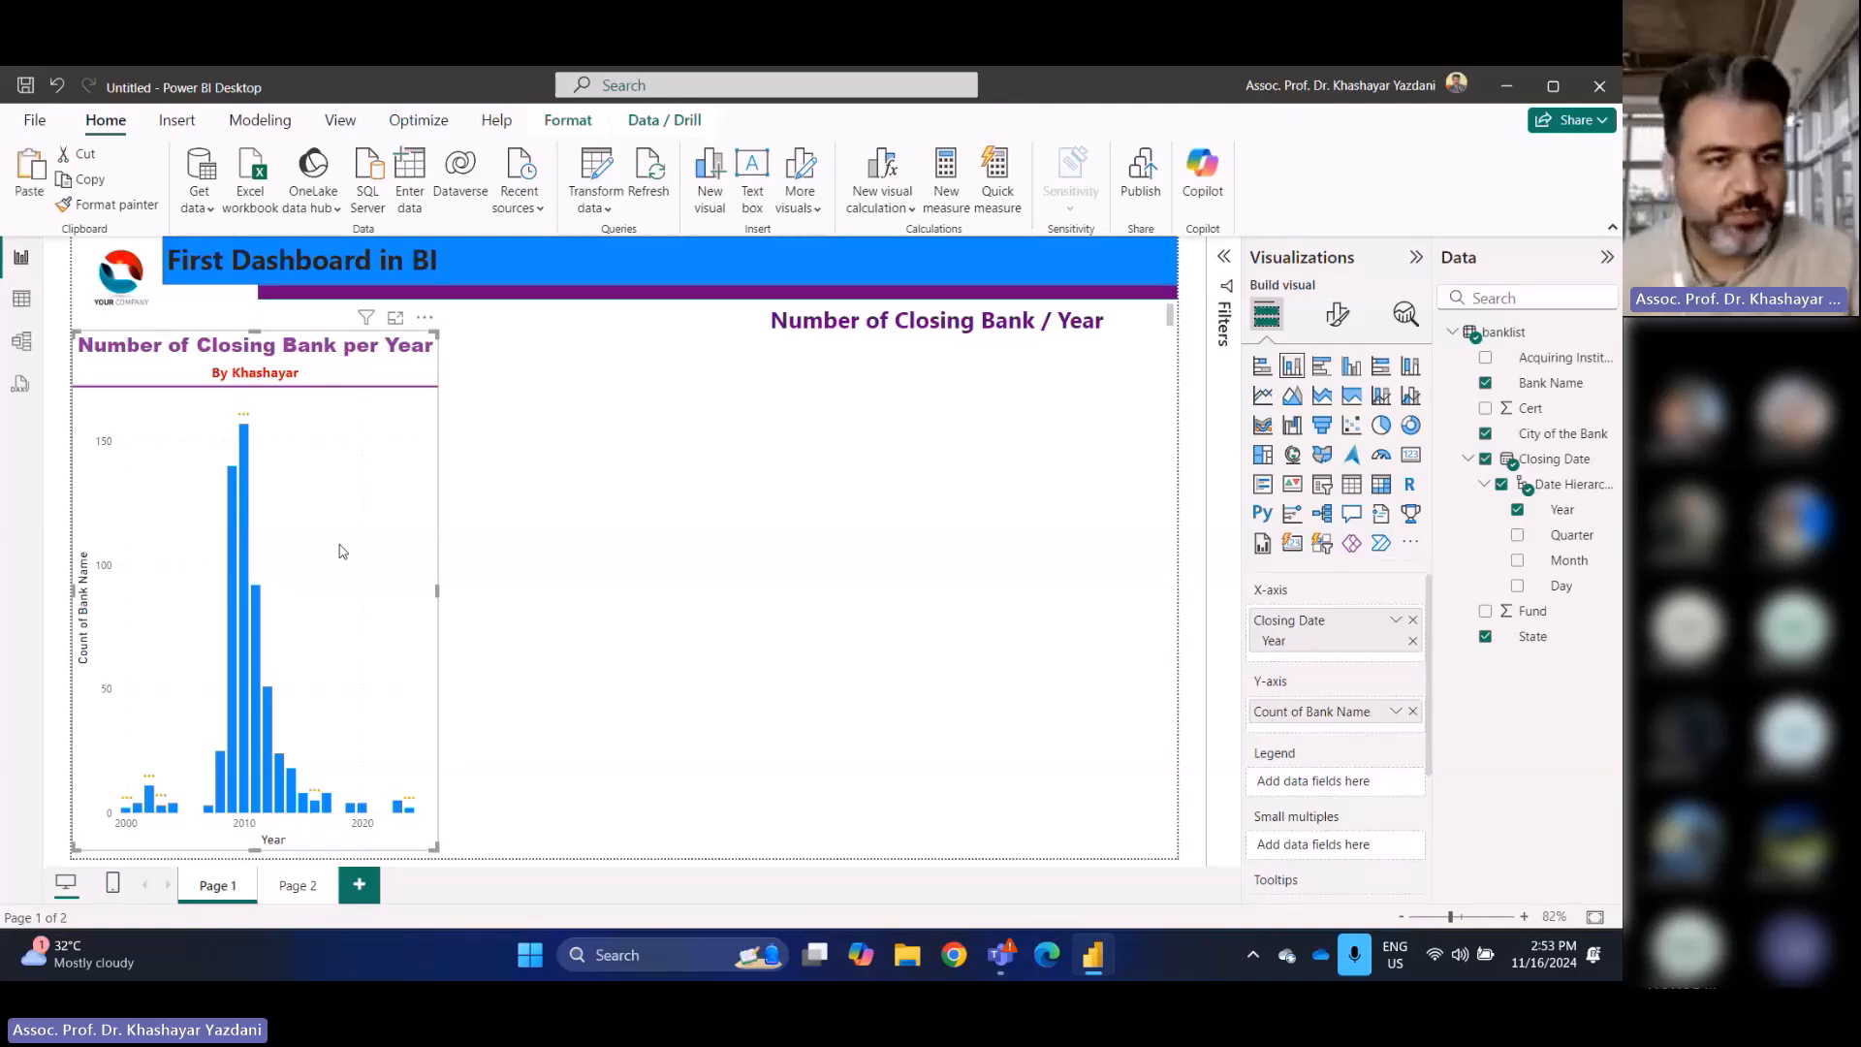
pyautogui.click(557, 474)
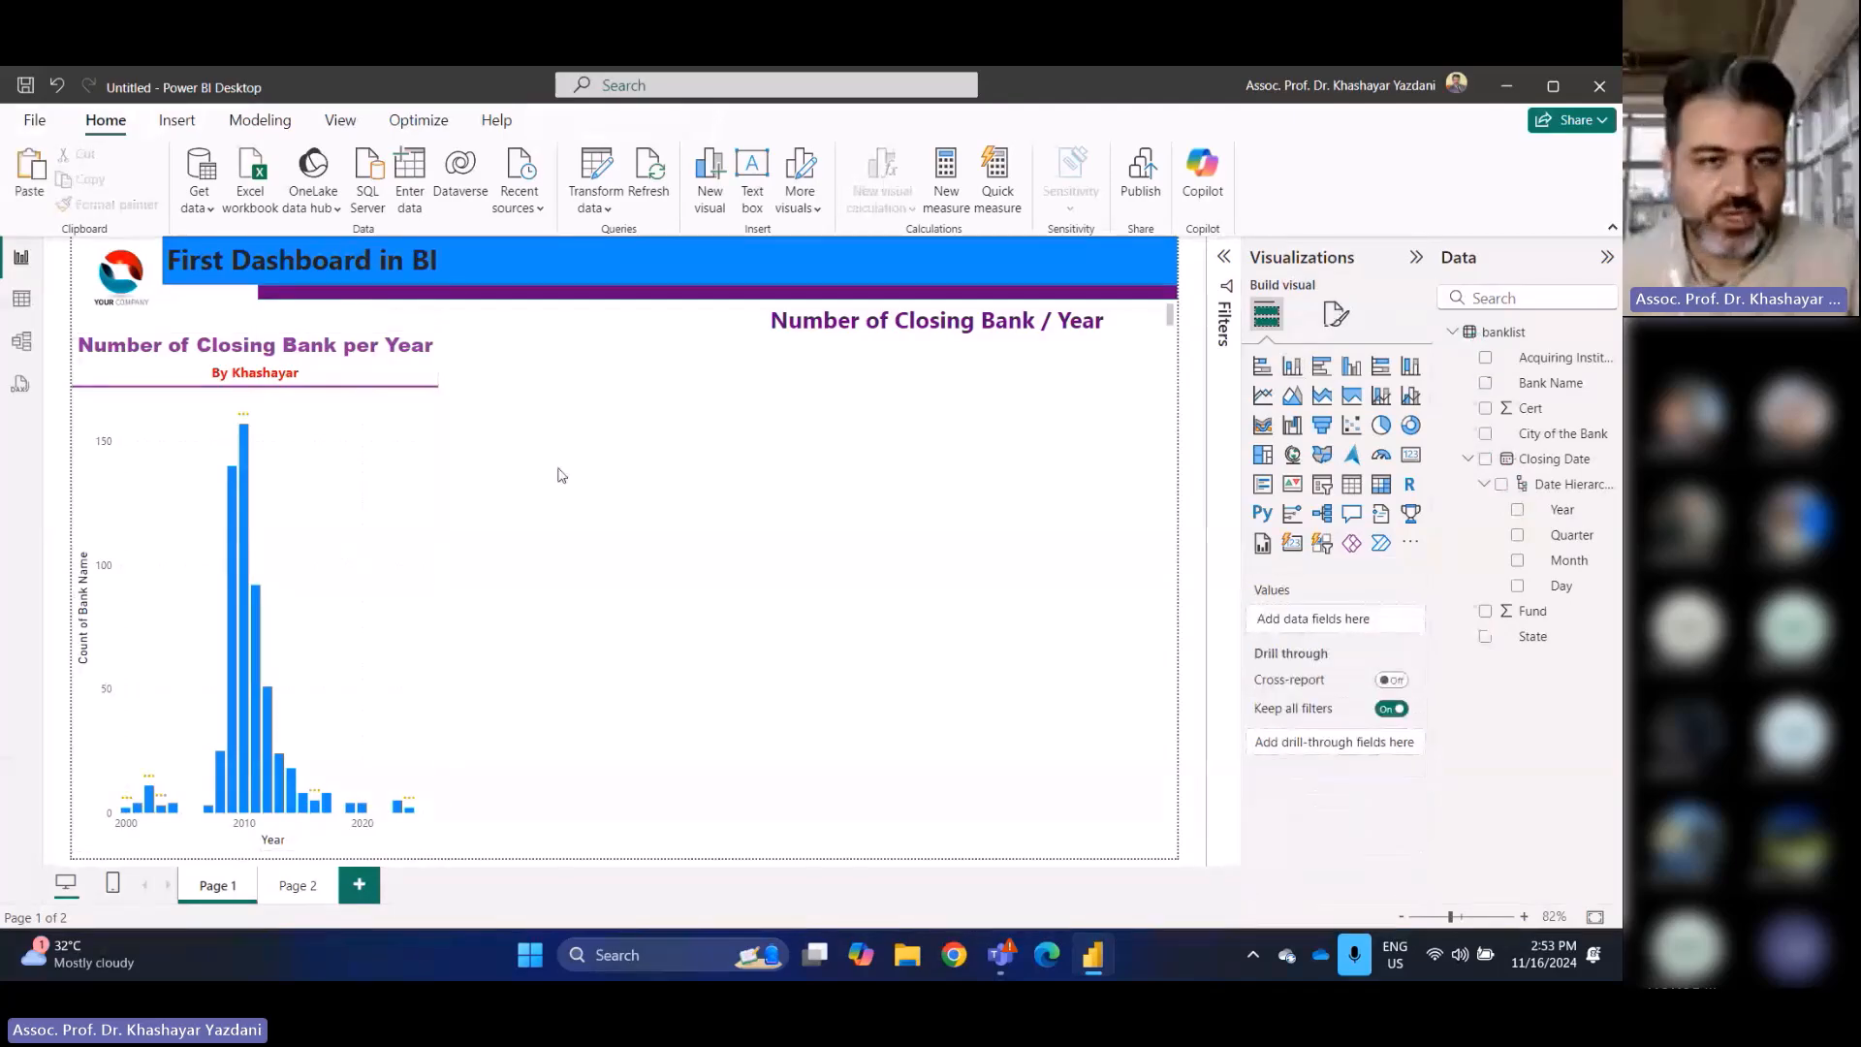
pyautogui.hotkey('ctrl', 'v')
pyautogui.moveTo(366, 532); pyautogui.dragTo(722, 527)
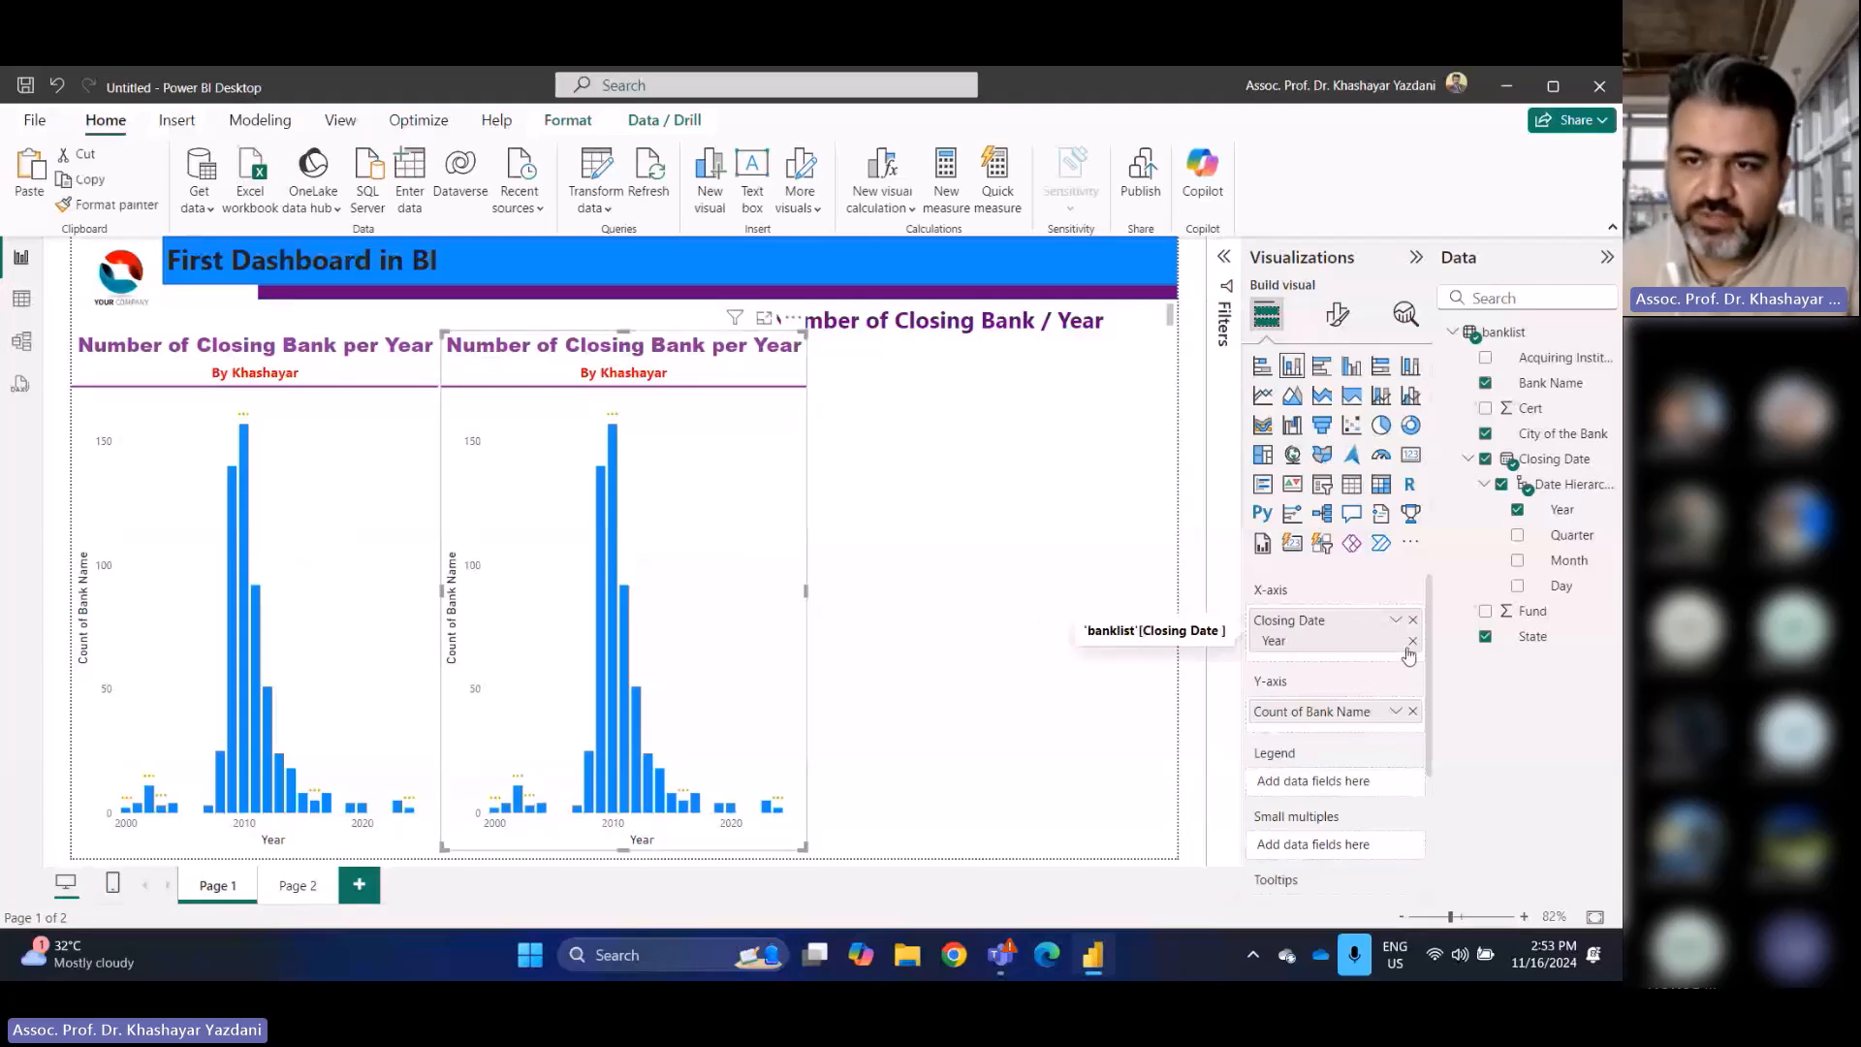
pyautogui.click(1518, 536)
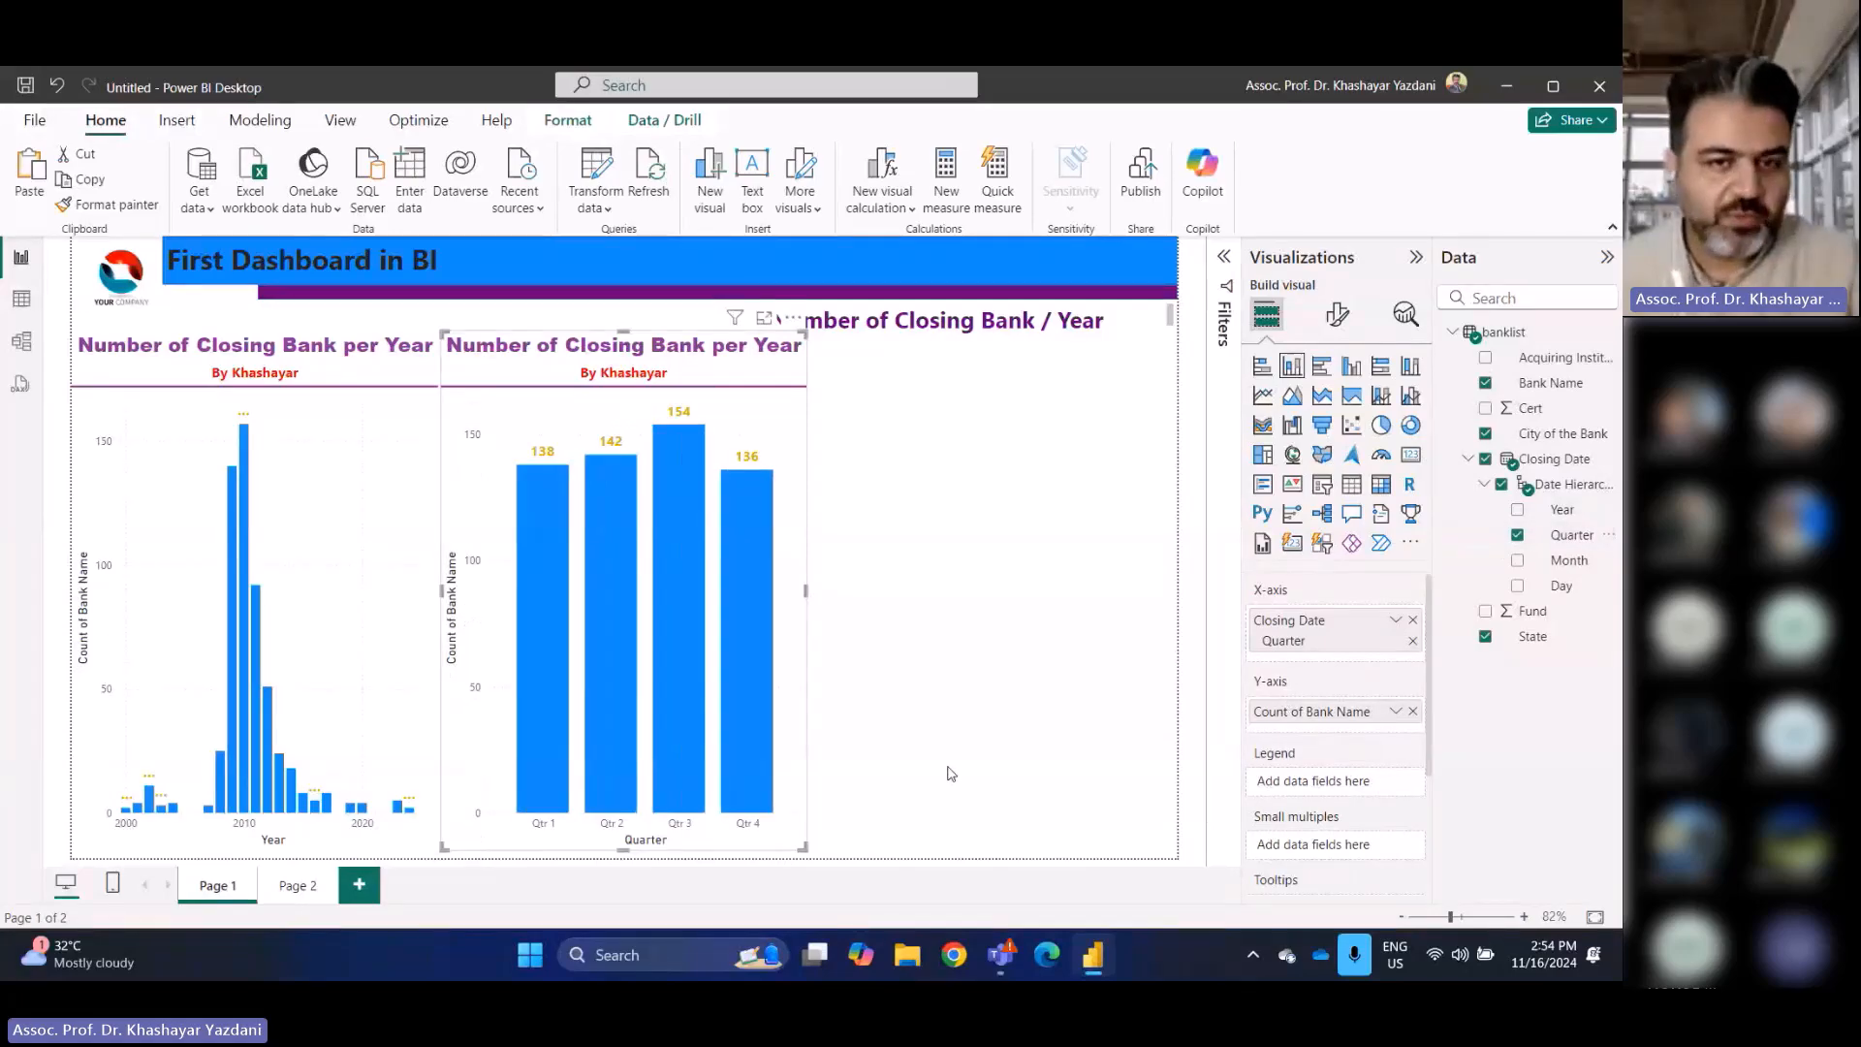
# Paste another copy of the yearly chart and place it in the empty space beside the quarterly chart
pyautogui.click(967, 722)
pyautogui.hotkey('ctrl', 'v')
pyautogui.moveTo(417, 625); pyautogui.dragTo(1081, 619)
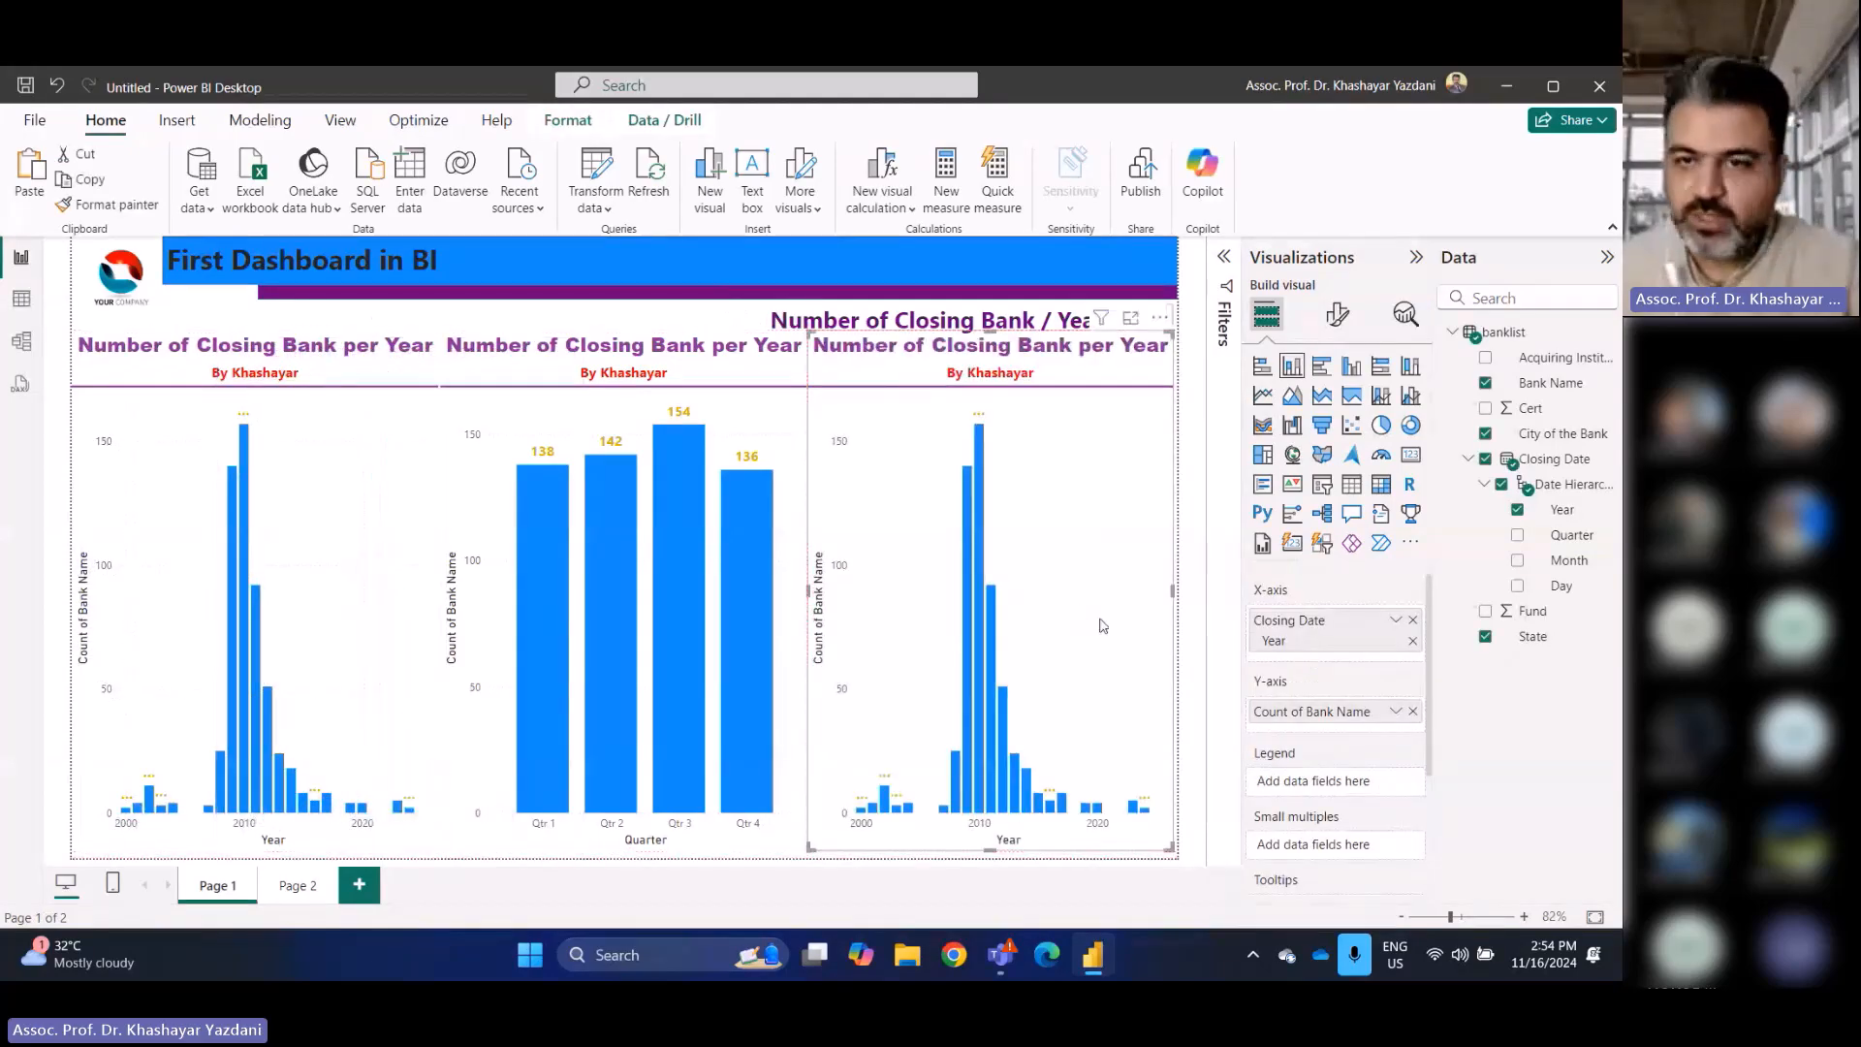
# Replace Year with Month on the third chart's x-axis and extend the chart down to the page's lower edge
pyautogui.click(1517, 510)
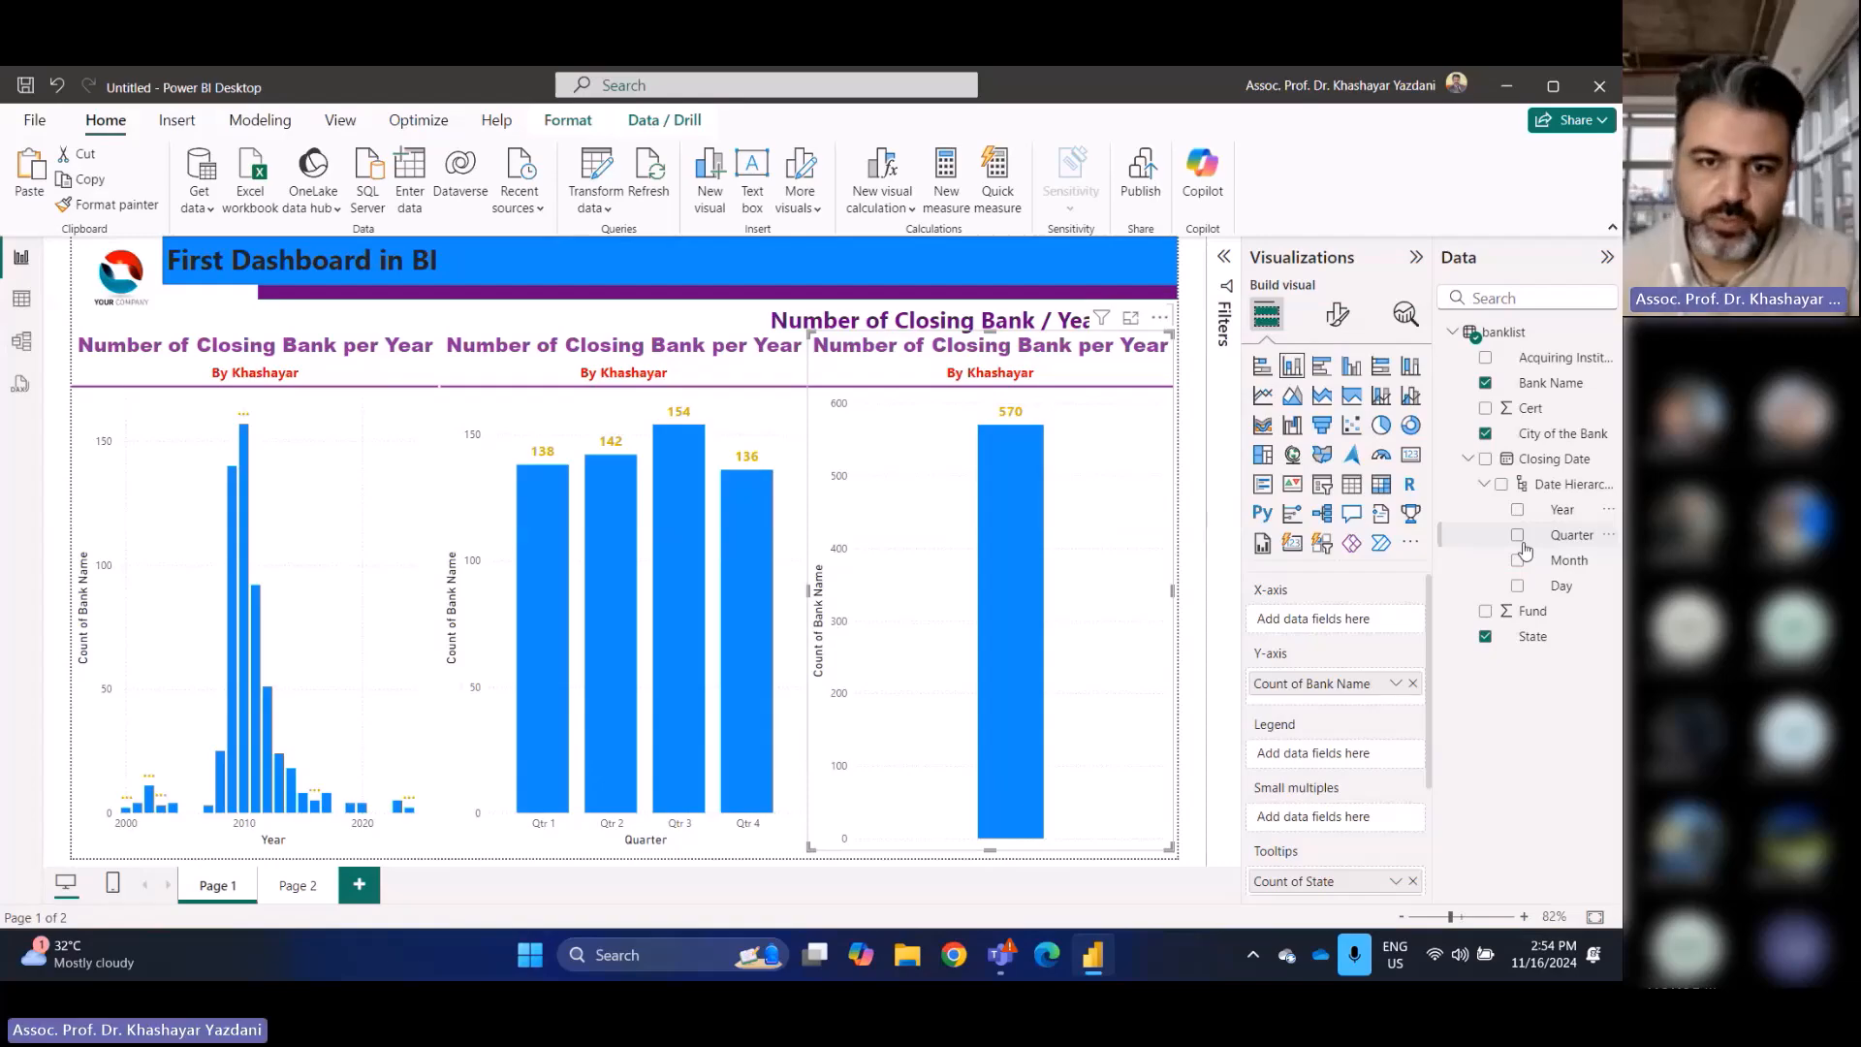
pyautogui.click(1518, 561)
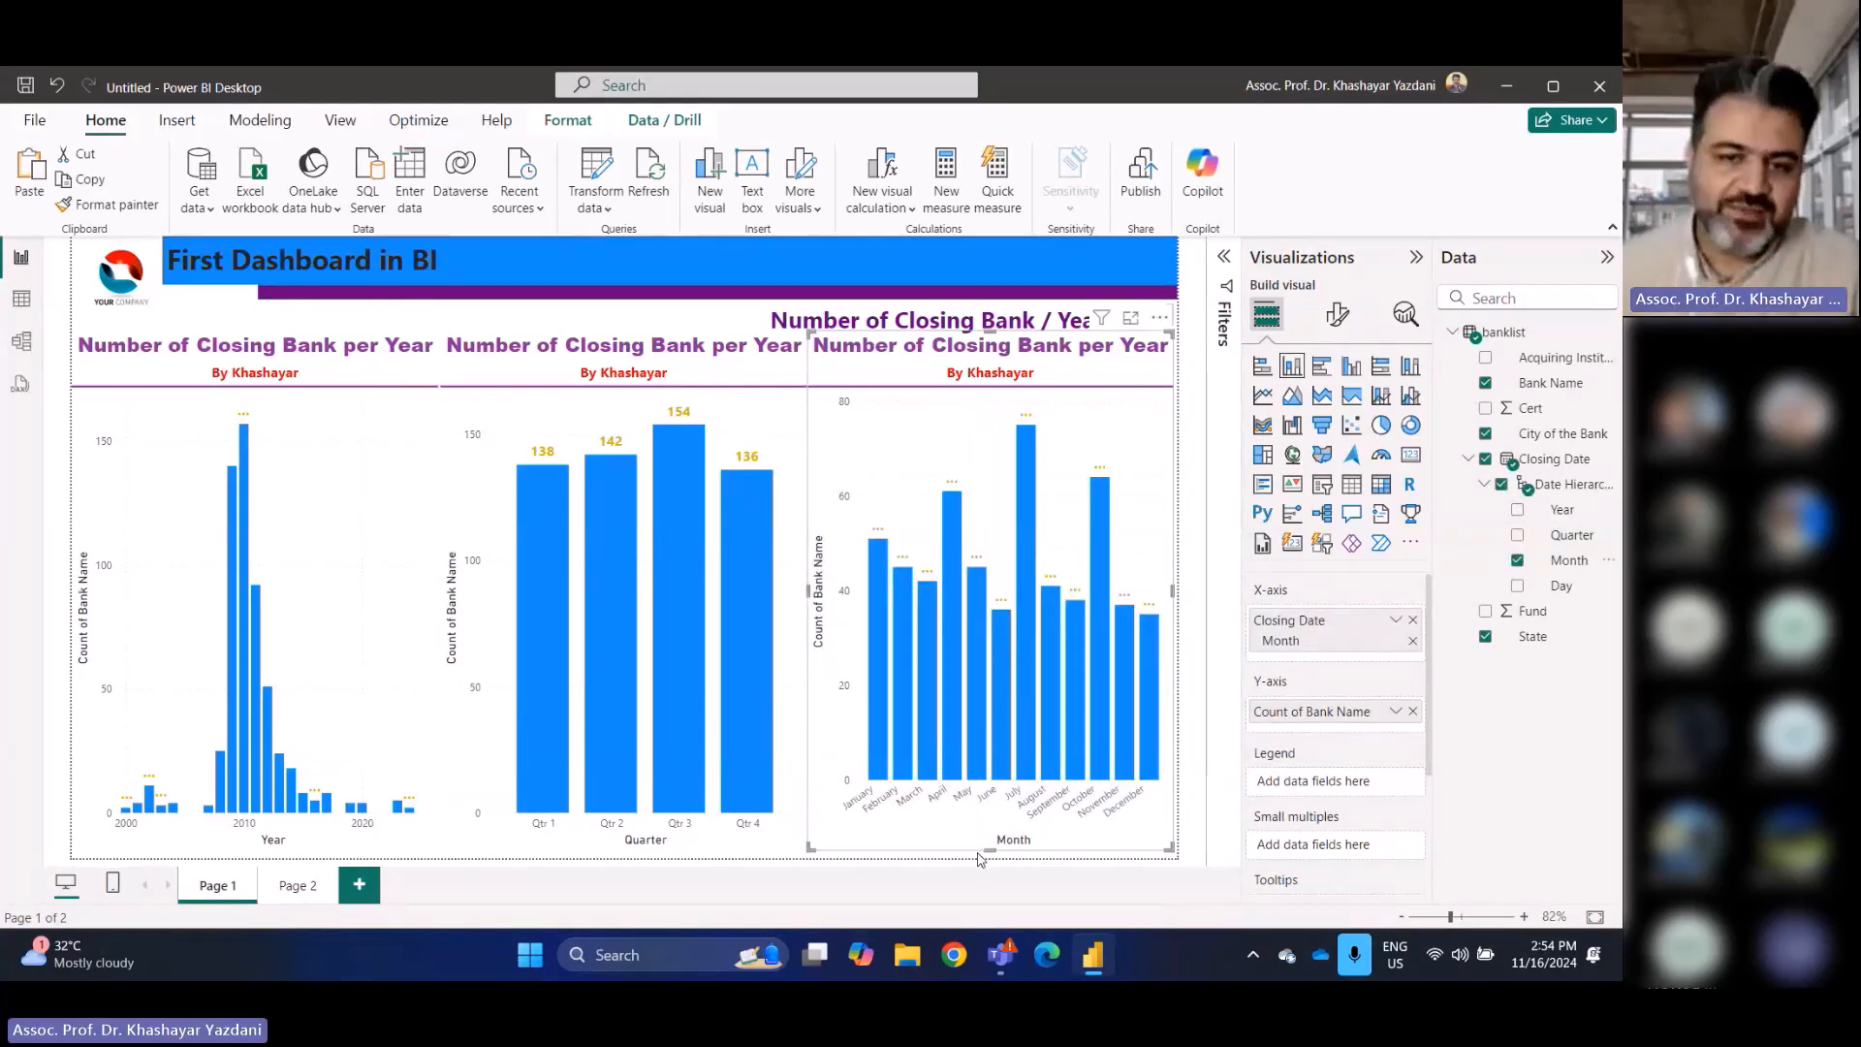
pyautogui.moveTo(990, 853); pyautogui.dragTo(991, 861)
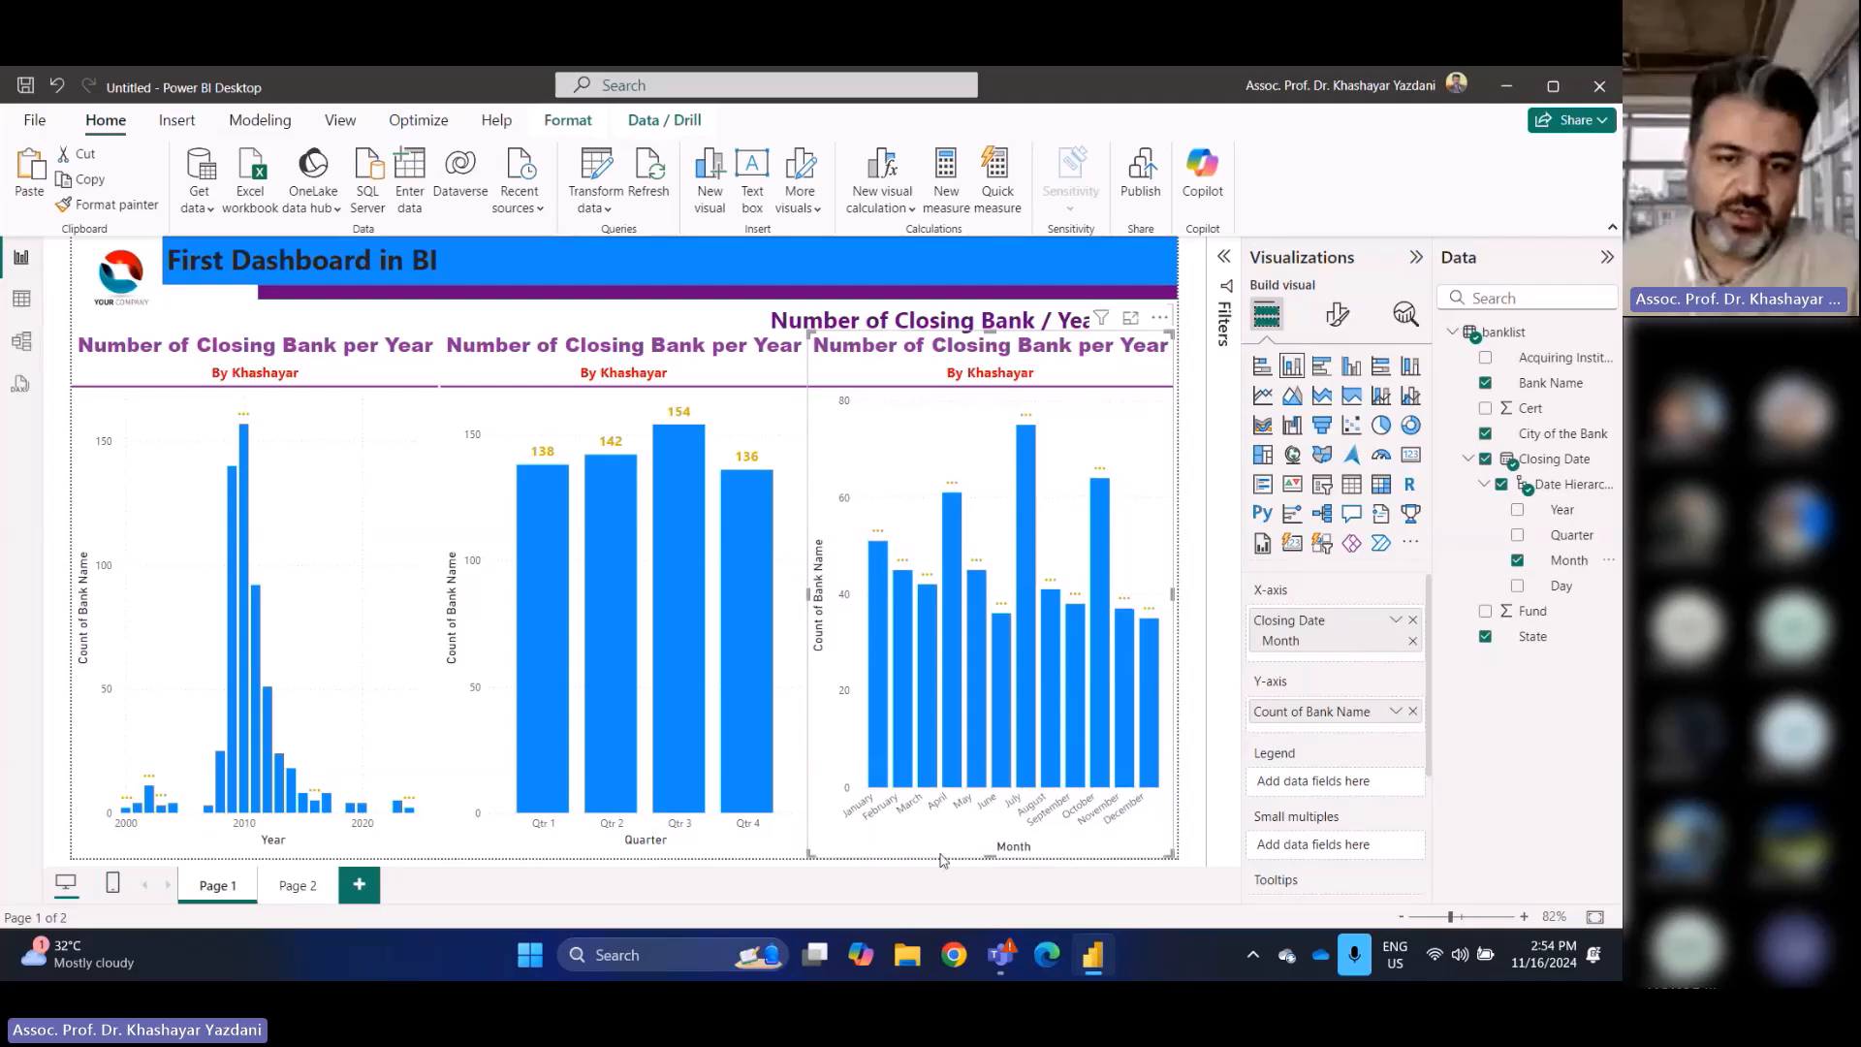
# Extend the quarterly and yearly charts down to the page's lower edge to match the monthly chart
pyautogui.click(771, 841)
pyautogui.moveTo(622, 851); pyautogui.dragTo(622, 858)
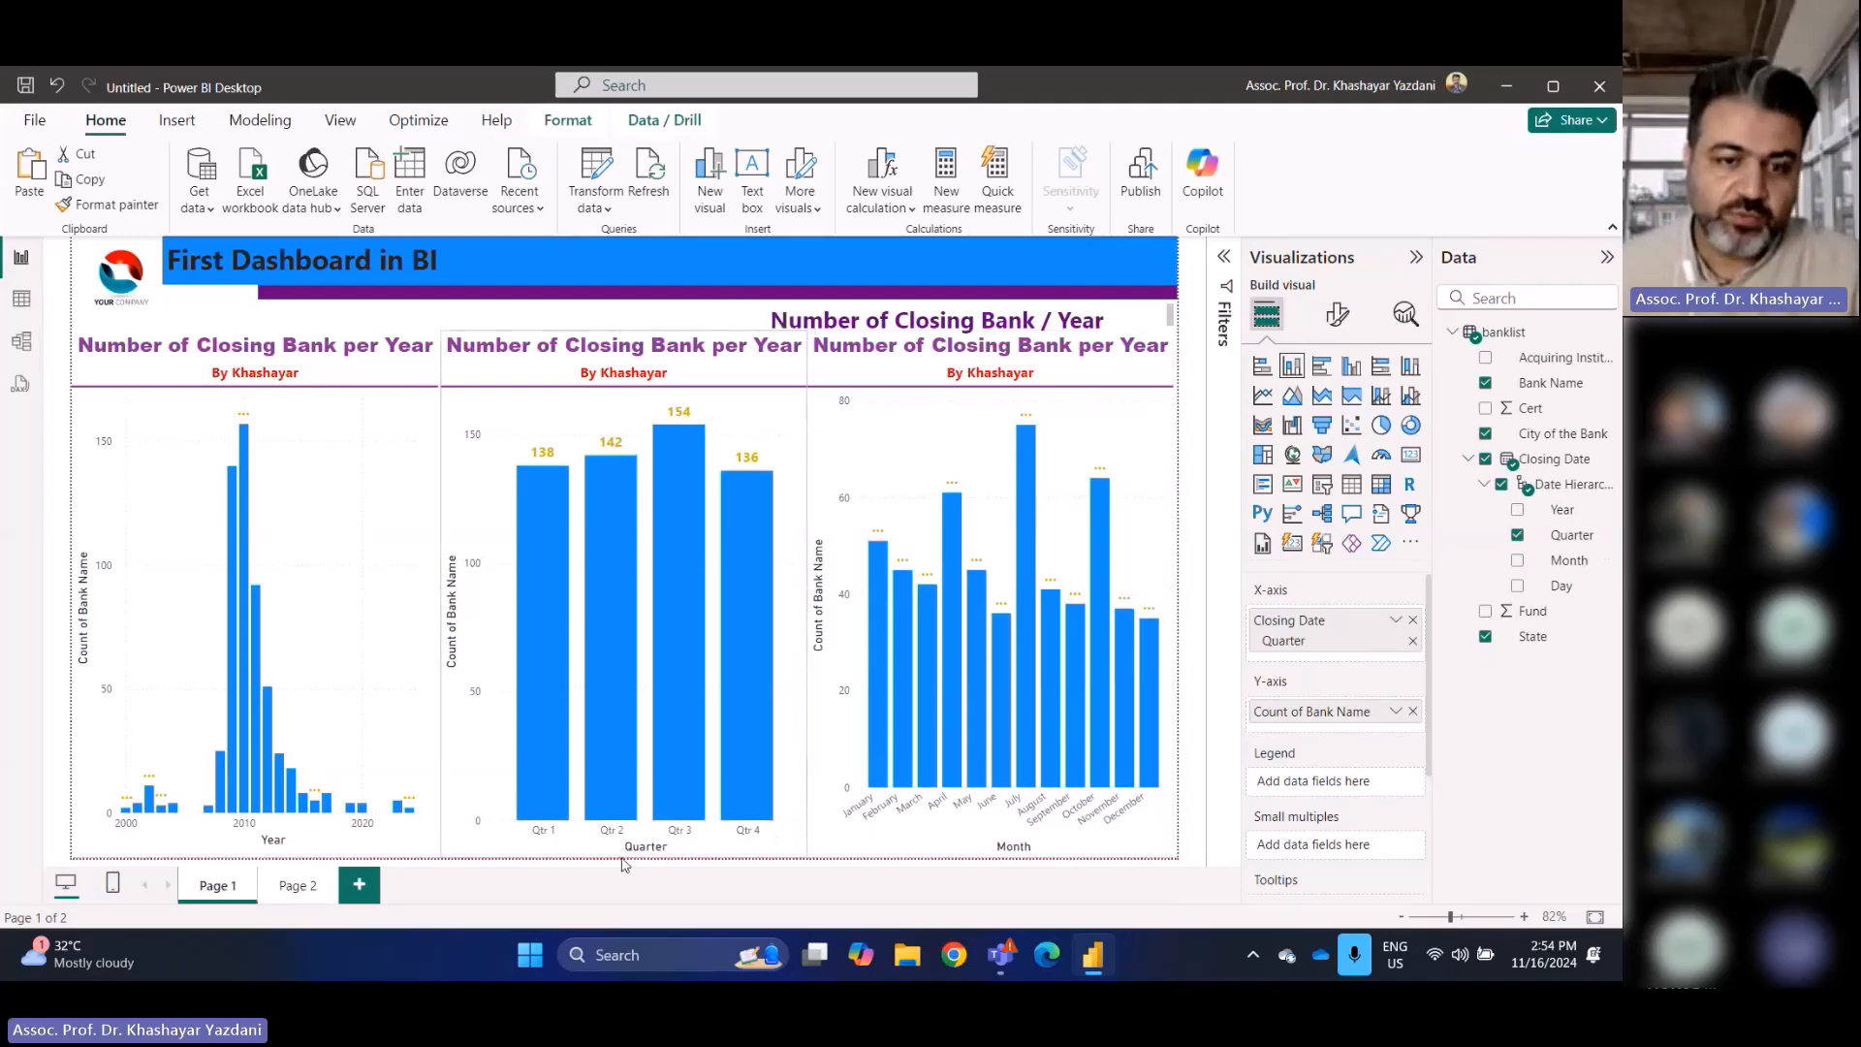
pyautogui.click(276, 855)
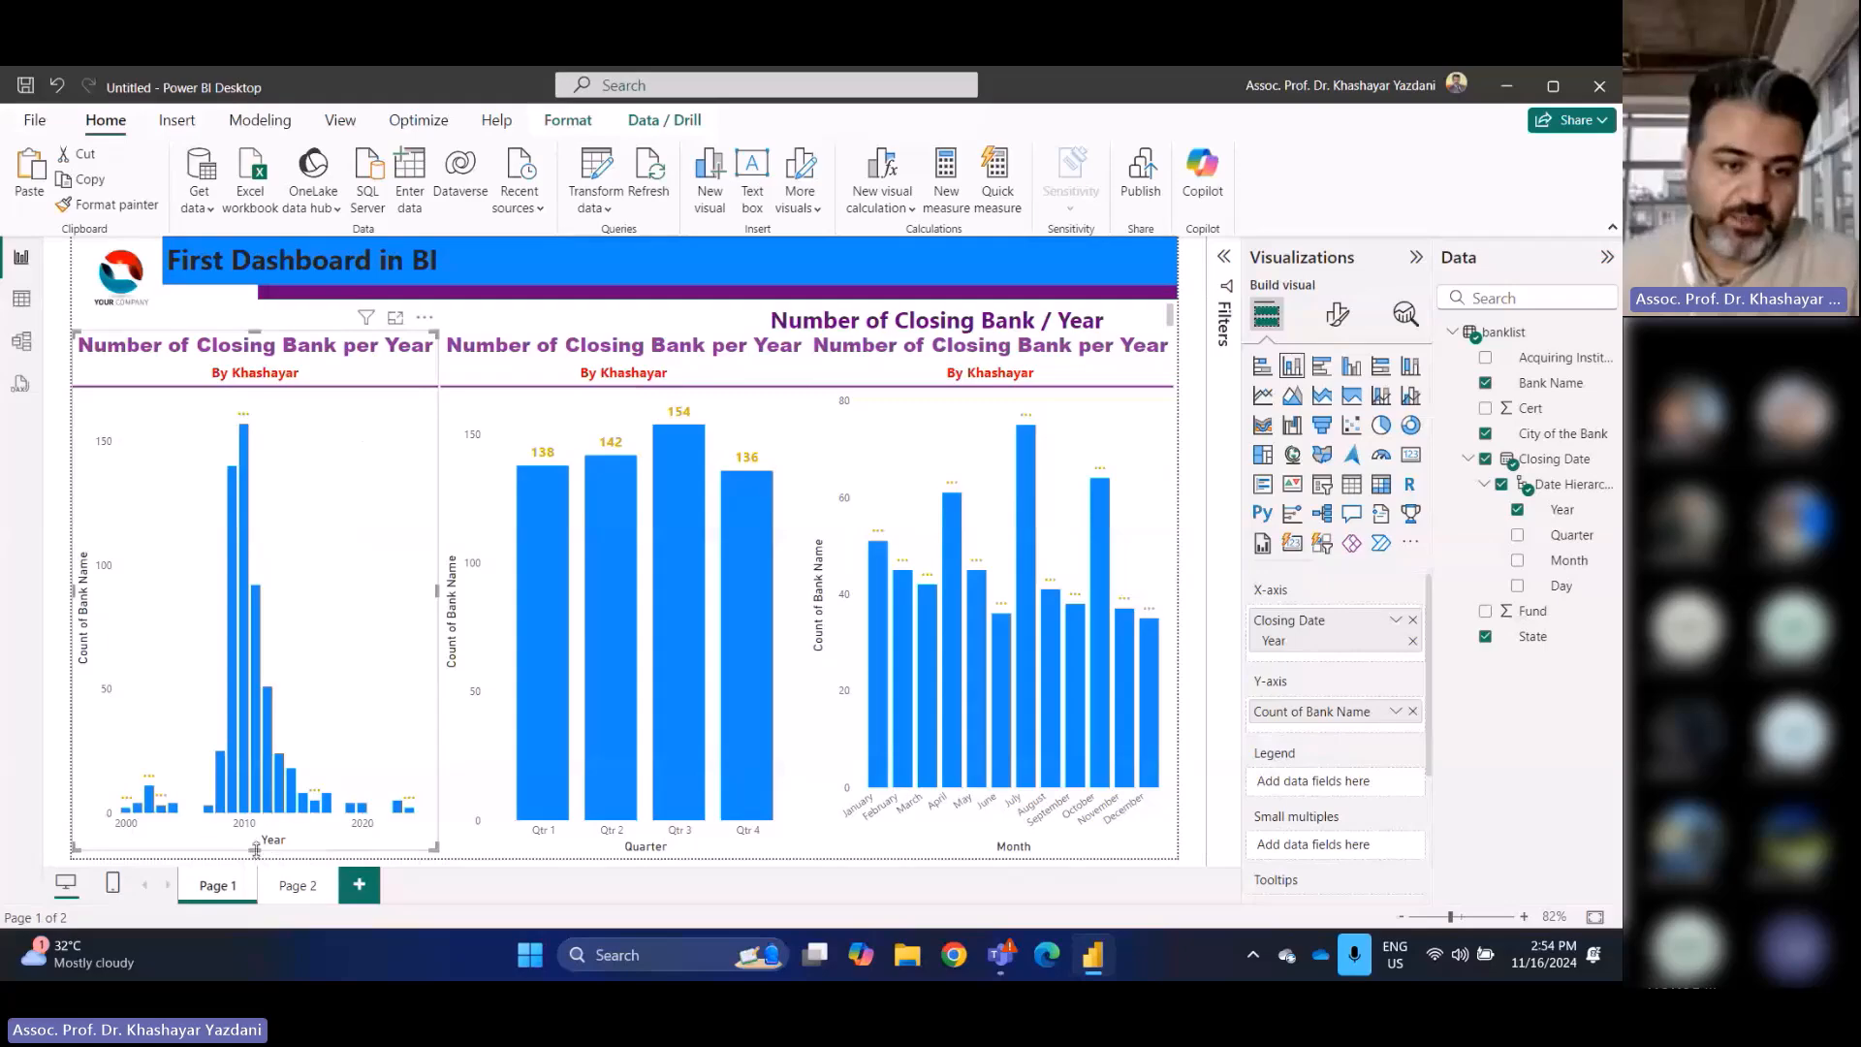
pyautogui.moveTo(255, 849); pyautogui.dragTo(255, 857)
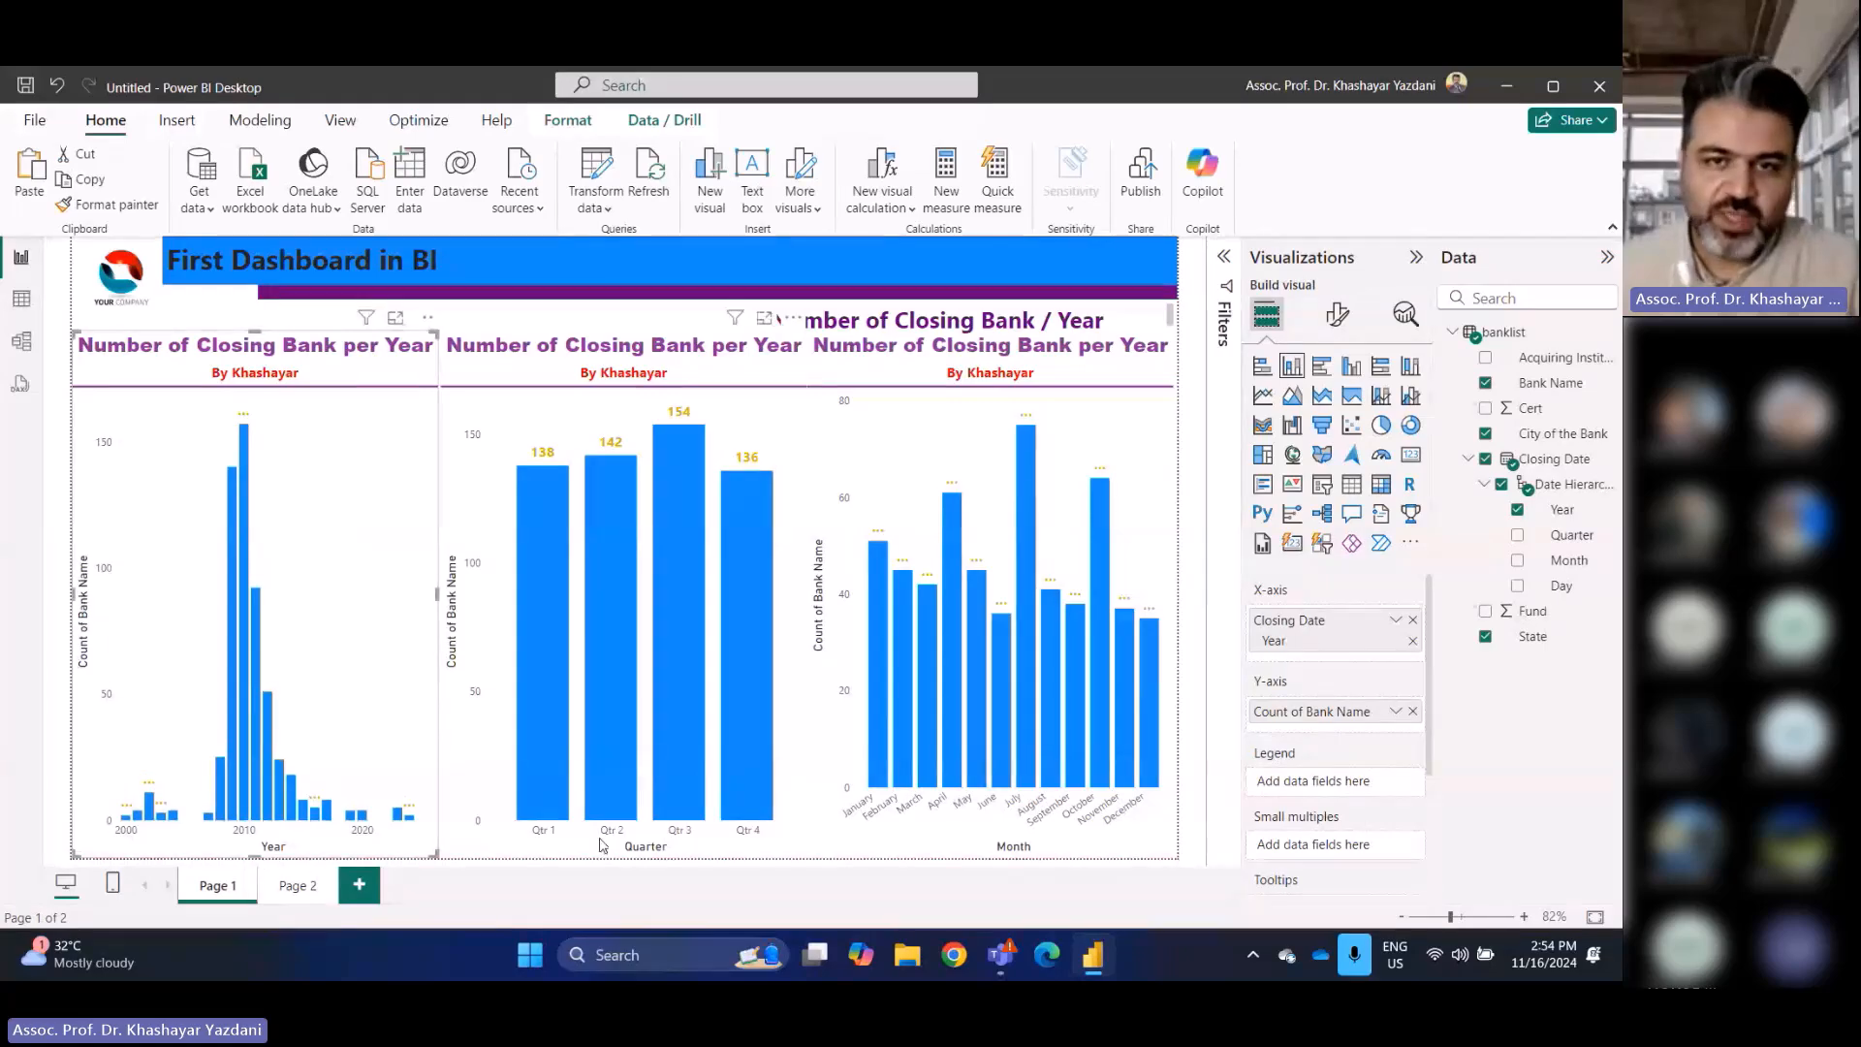
# Set the font size of the monthly chart's data label values to 8
pyautogui.click(999, 521)
pyautogui.click(1336, 313)
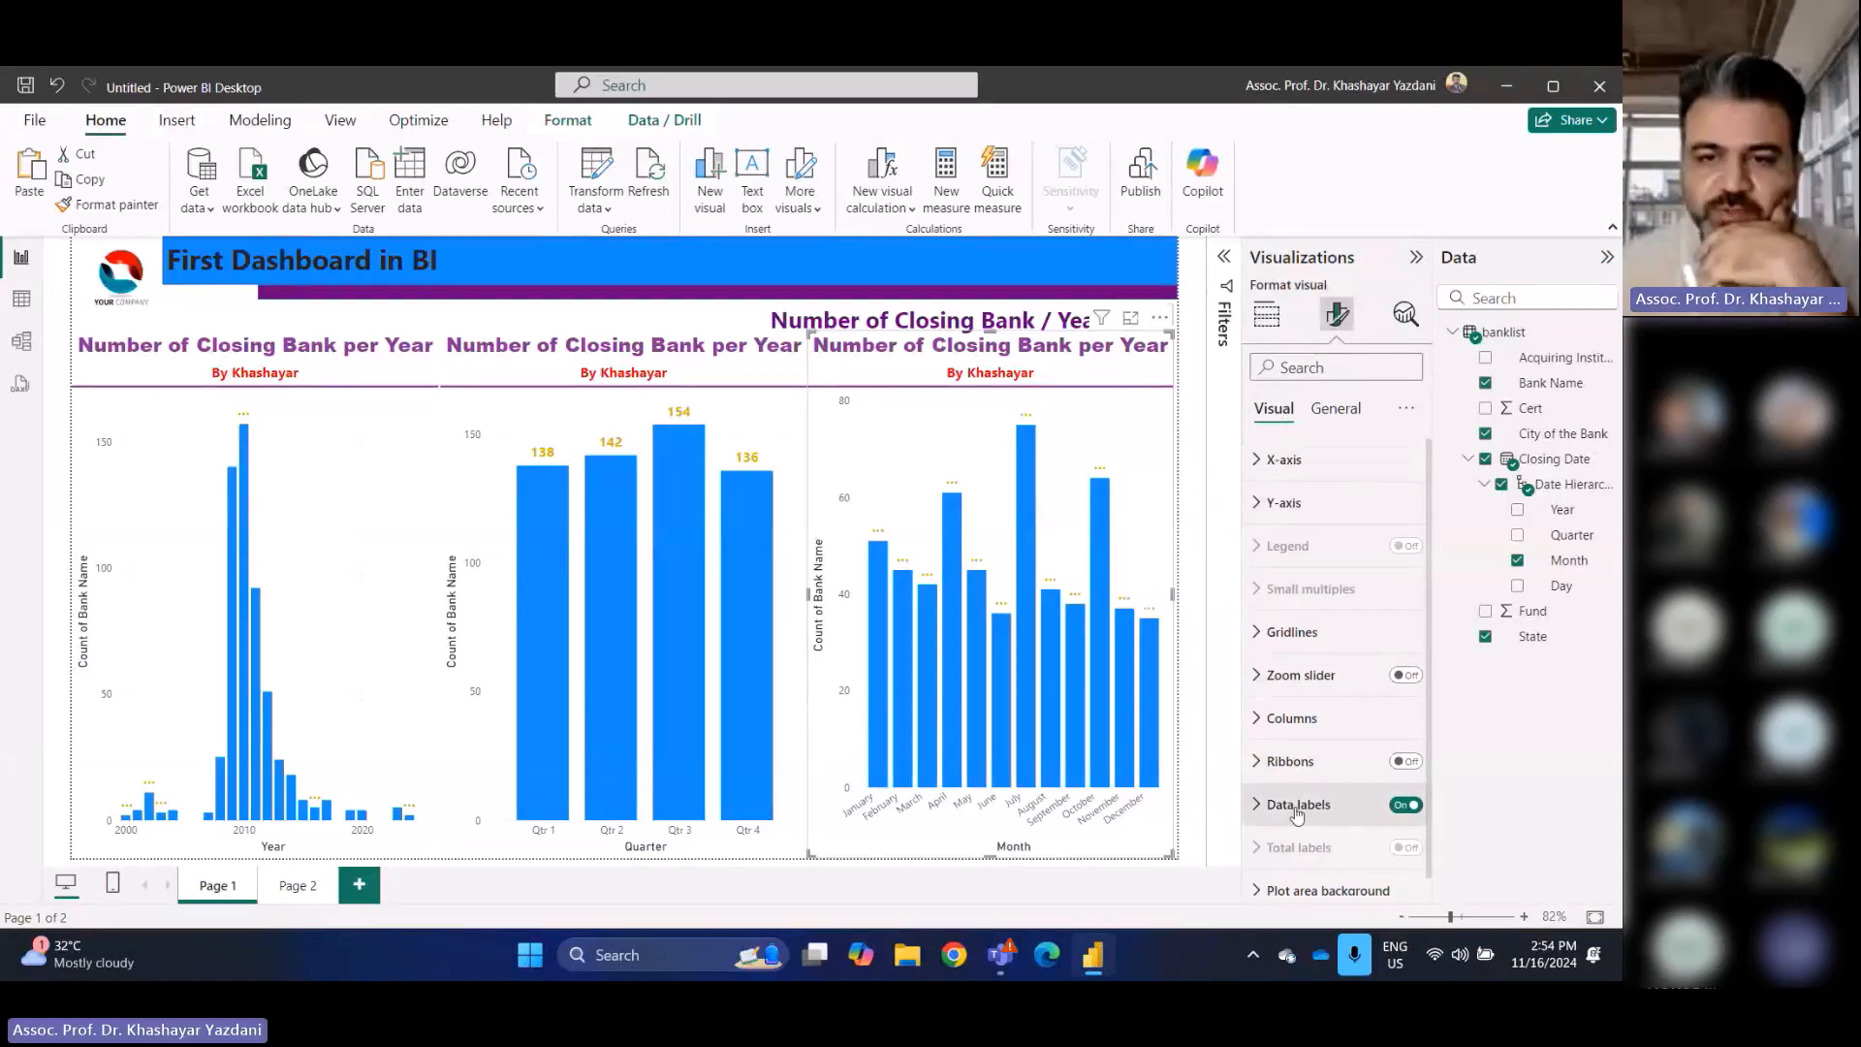
pyautogui.click(1265, 811)
pyautogui.scroll(-10, 1289, 795)
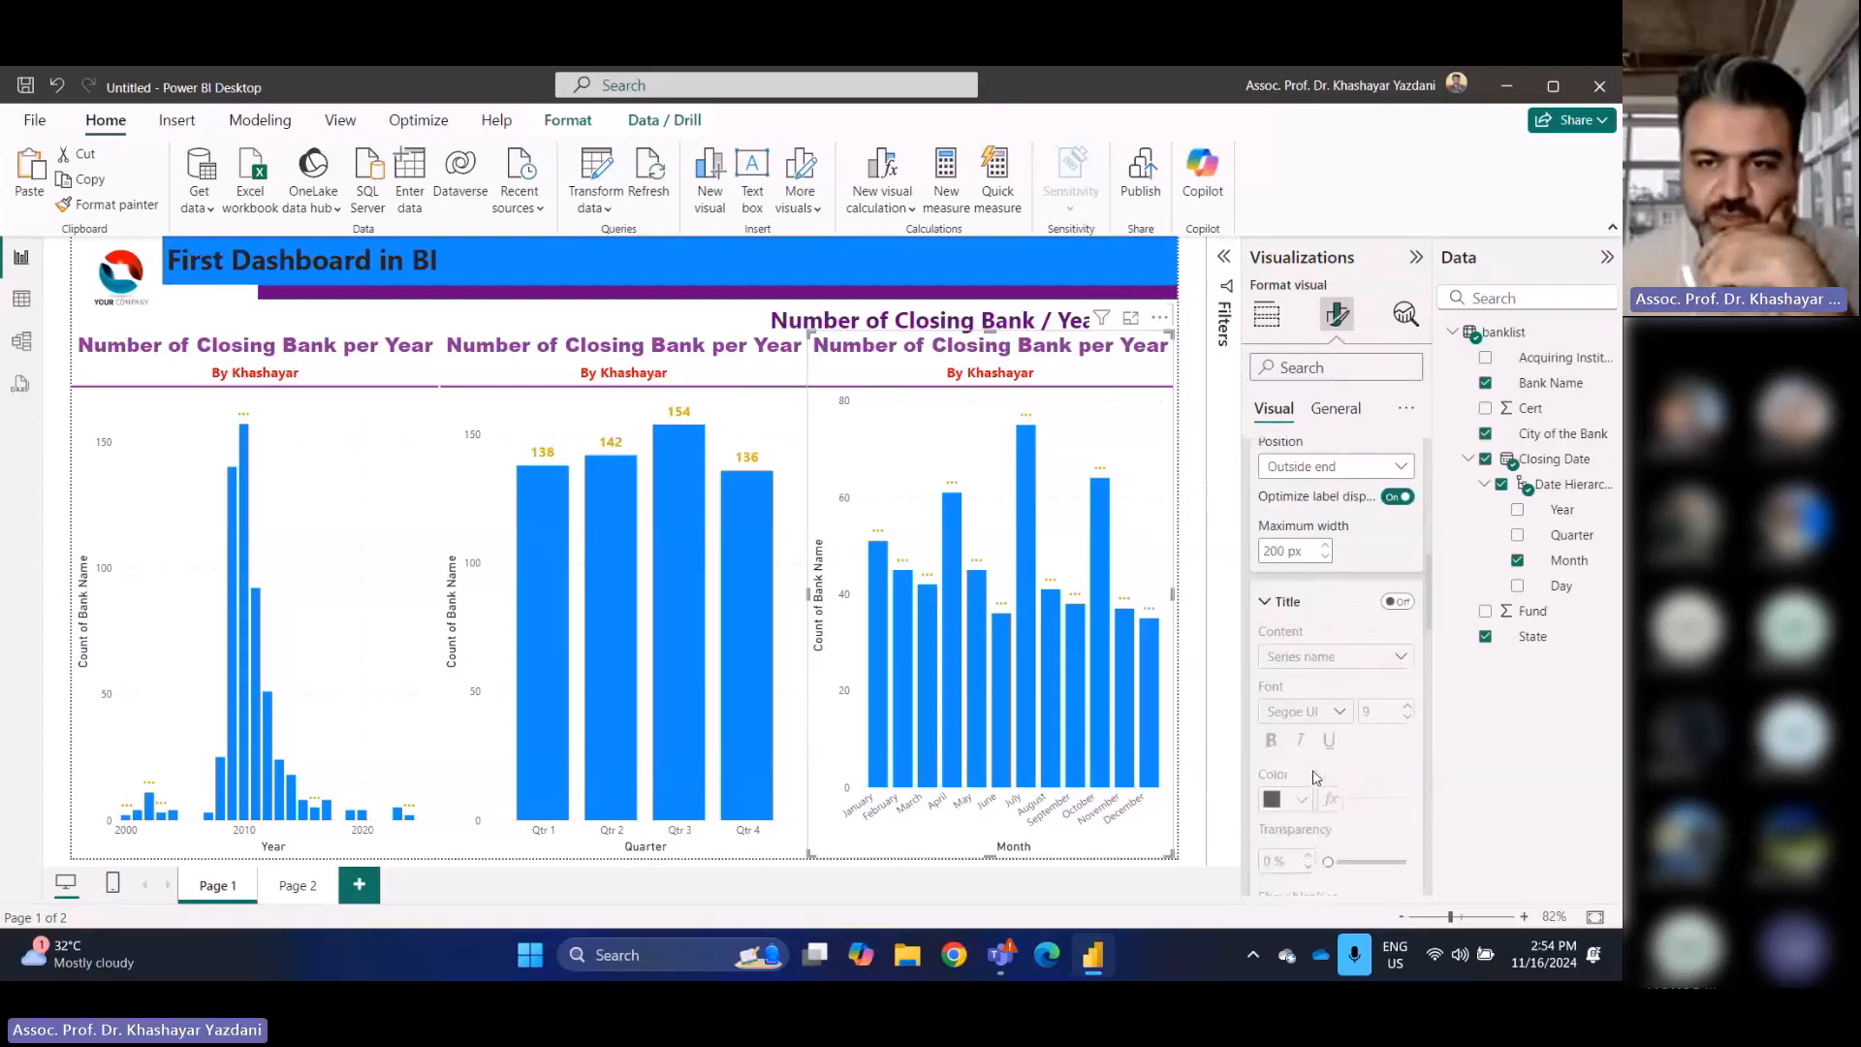
pyautogui.scroll(-5, 1315, 775)
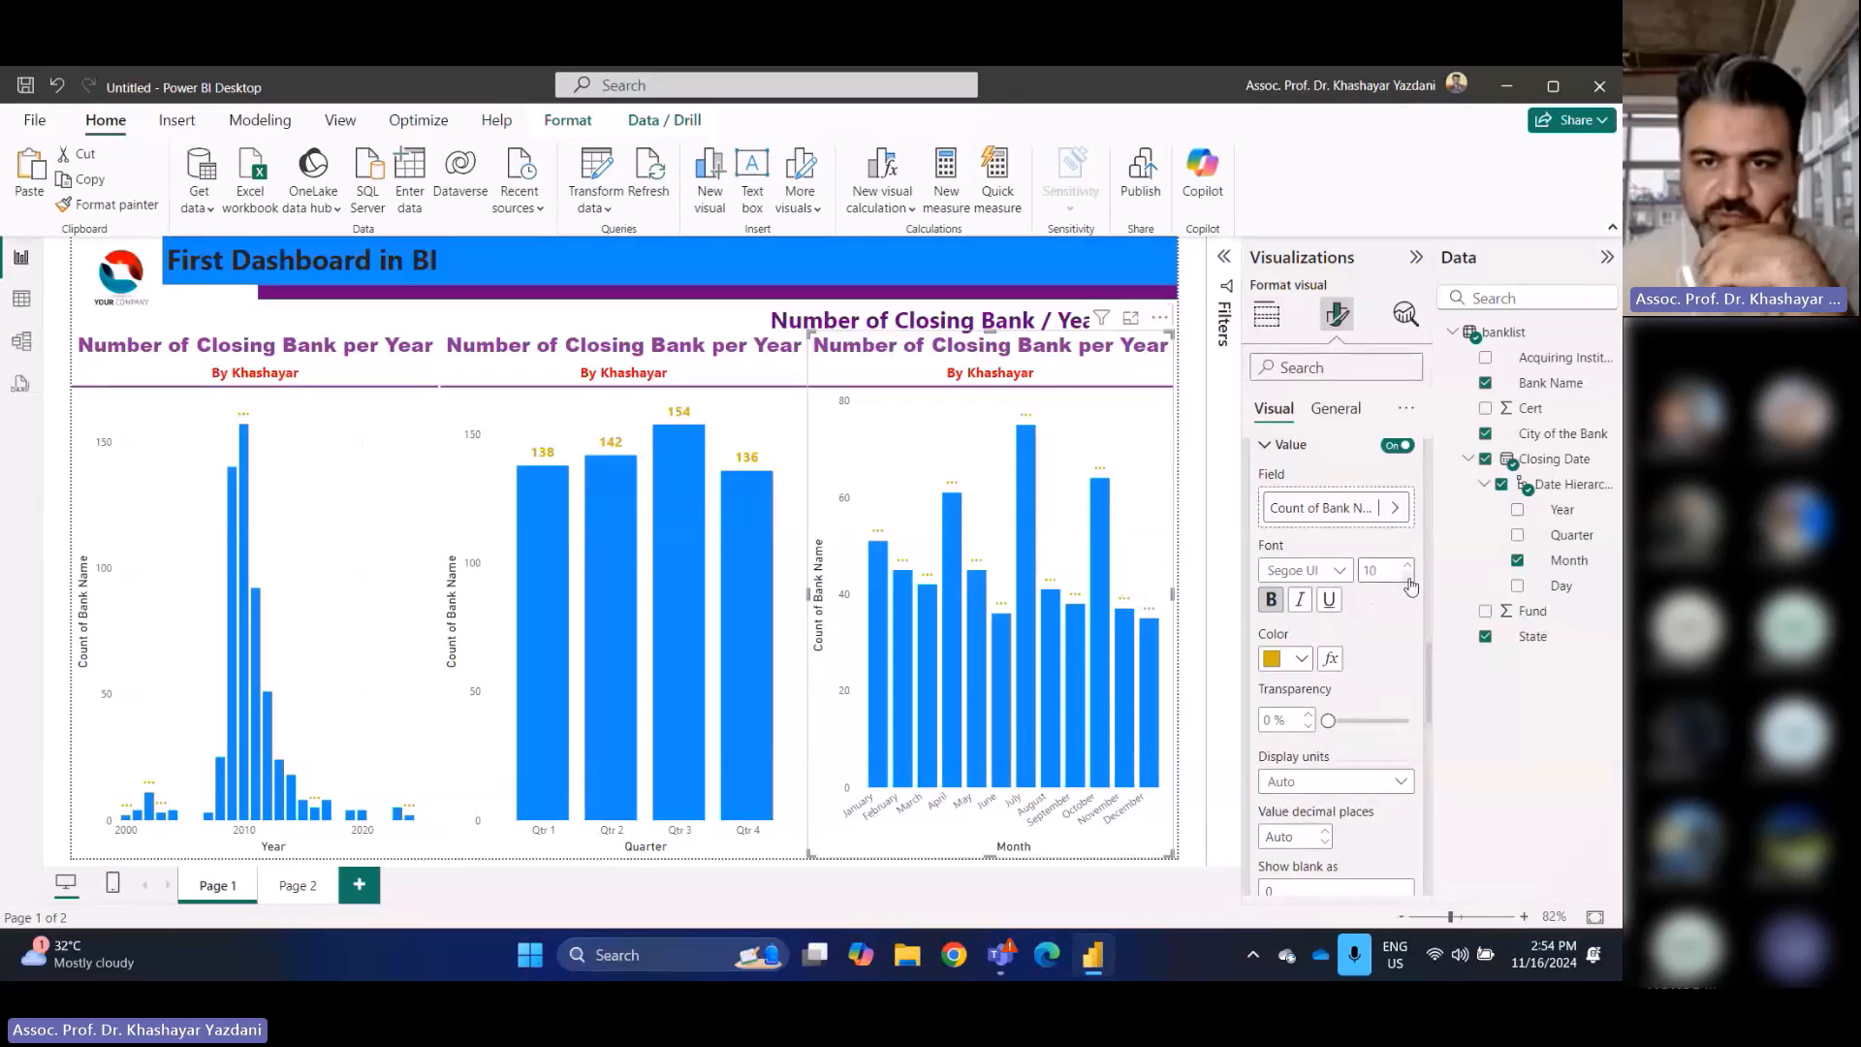
pyautogui.click(1408, 578)
pyautogui.click(1408, 577)
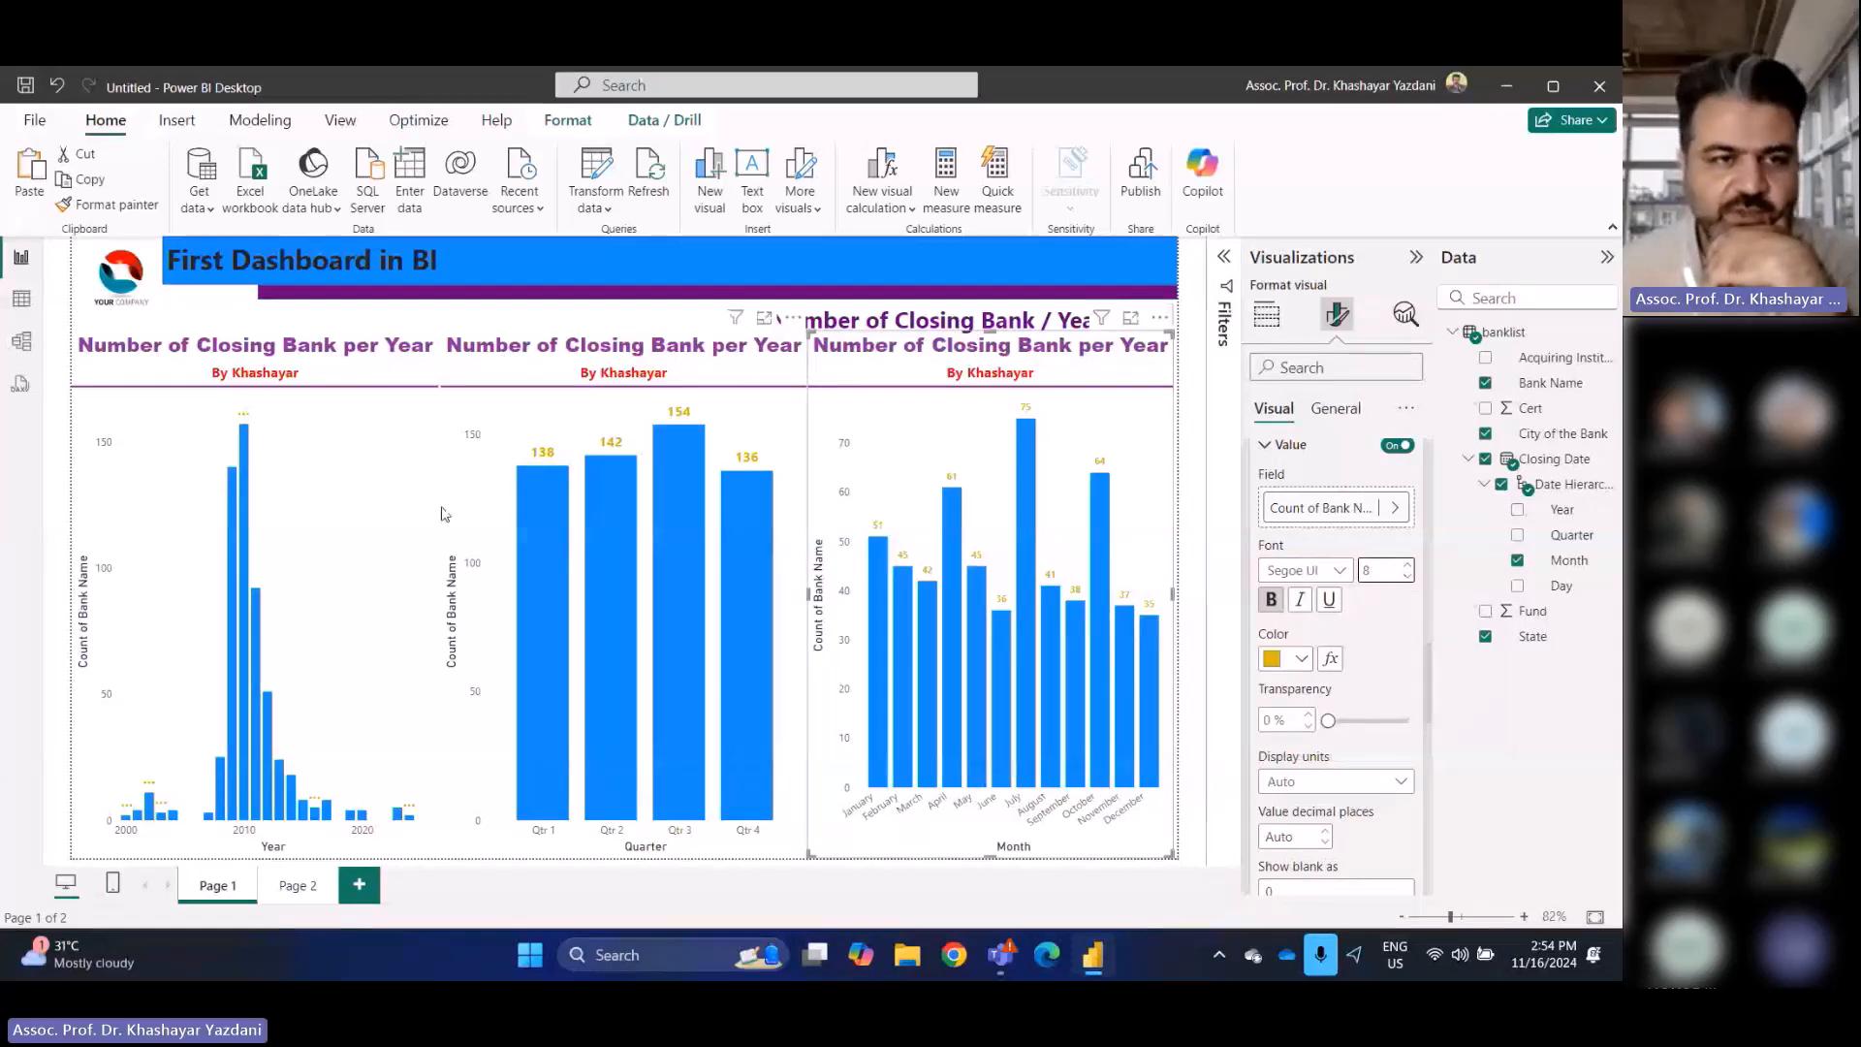
# Set the yearly chart's data label values to font size 8 without bold
pyautogui.click(308, 516)
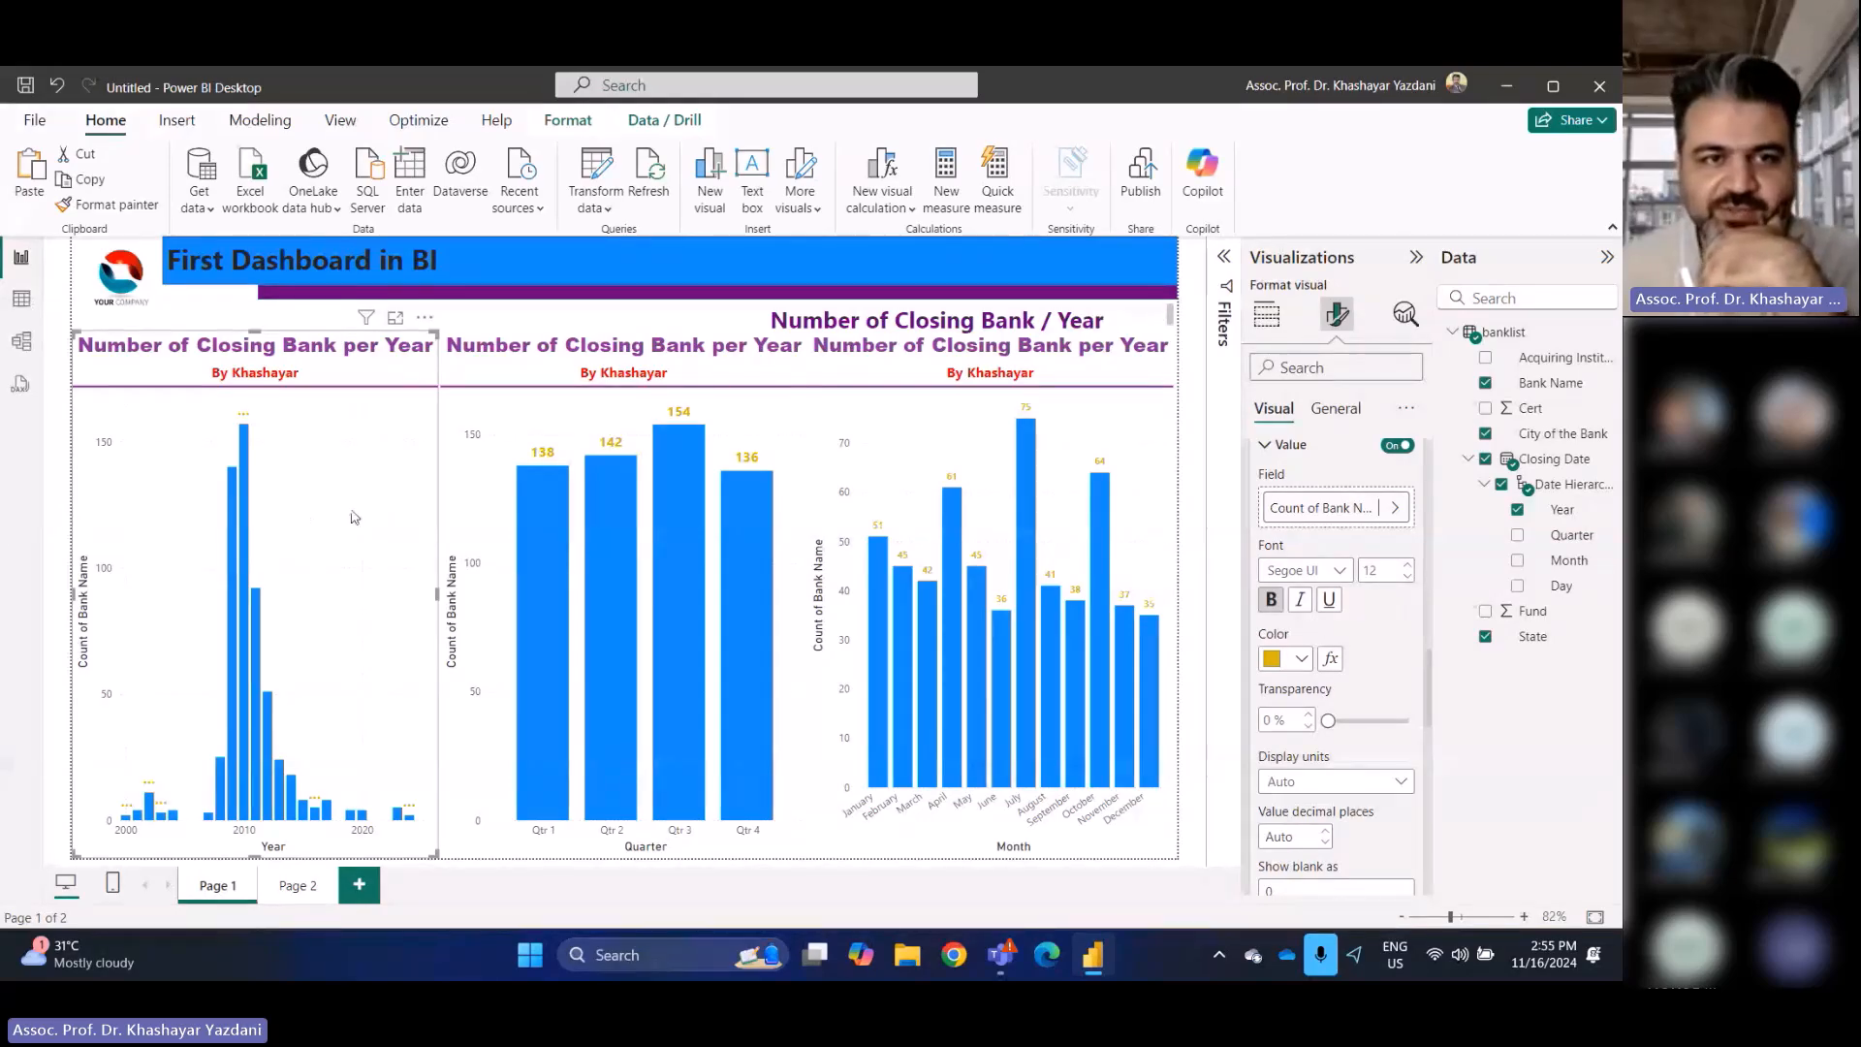
pyautogui.click(1407, 578)
pyautogui.click(1407, 577)
pyautogui.click(1407, 577)
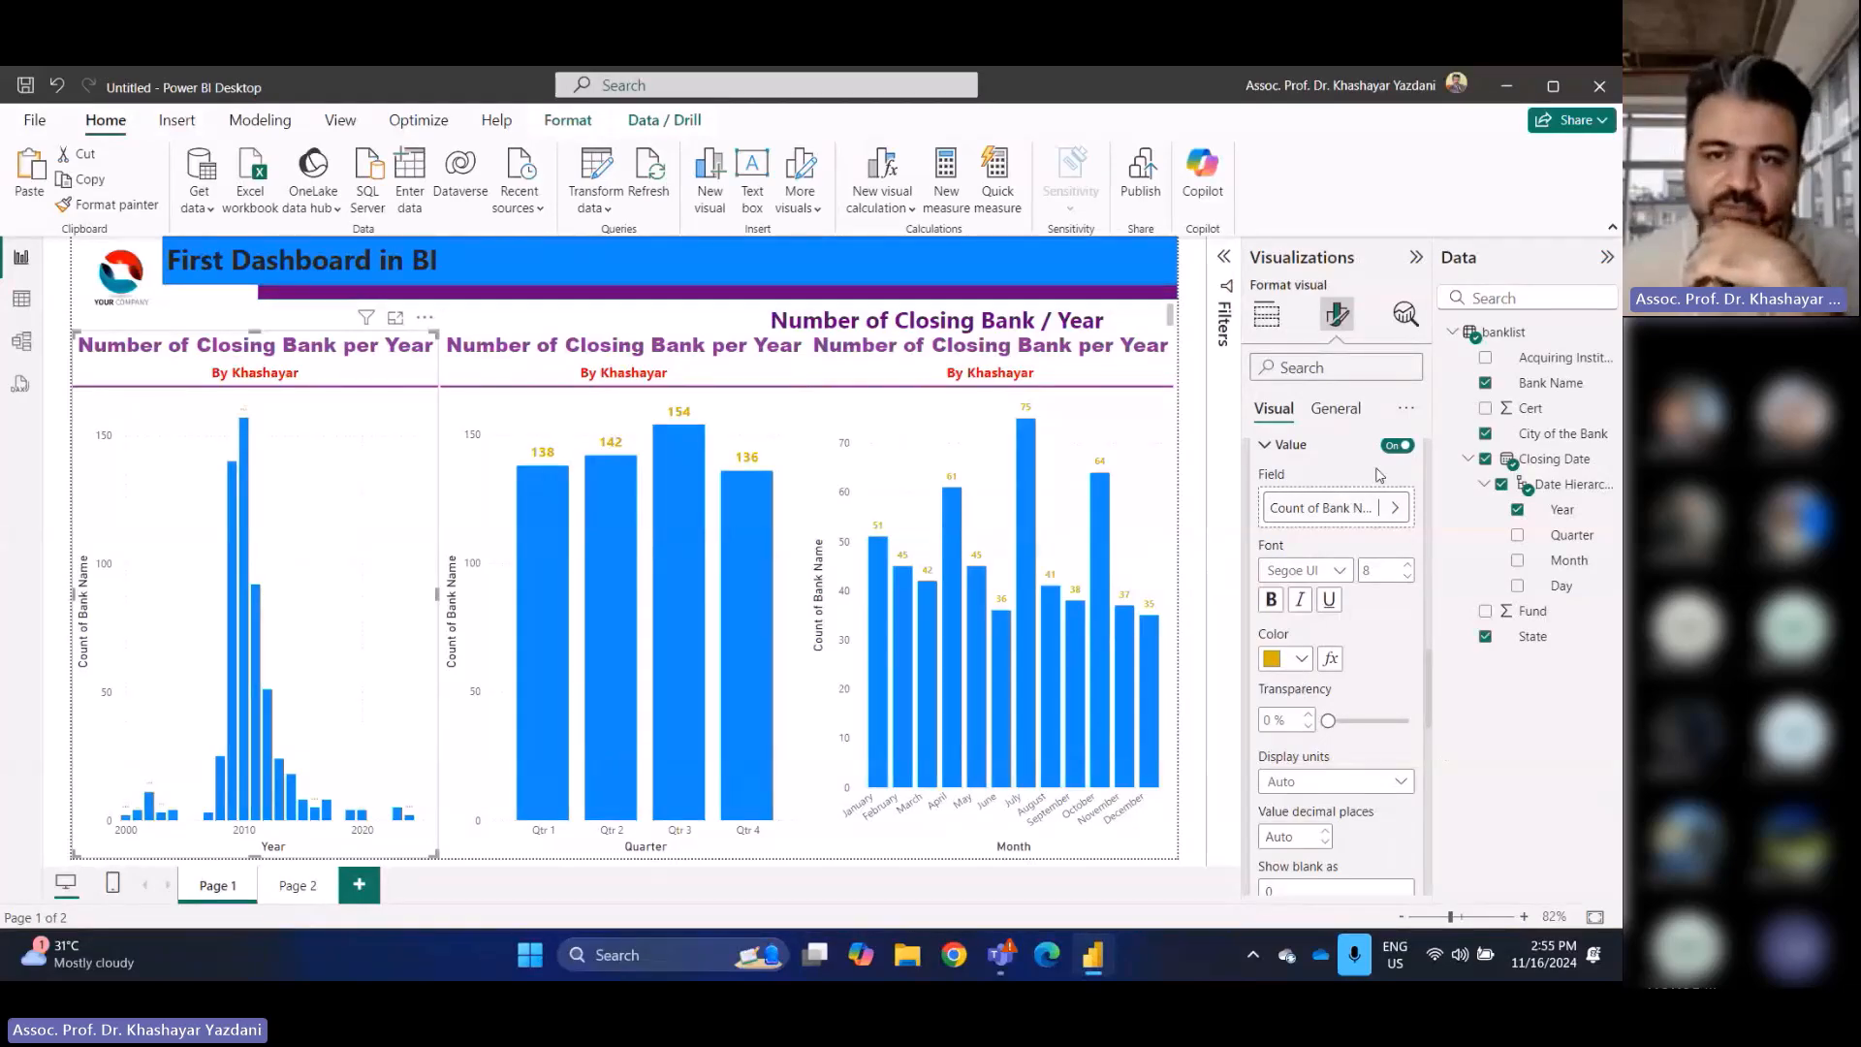
# Lower the yearly chart's label density to 35 % and turn its data labels off
pyautogui.scroll(4, 1391, 639)
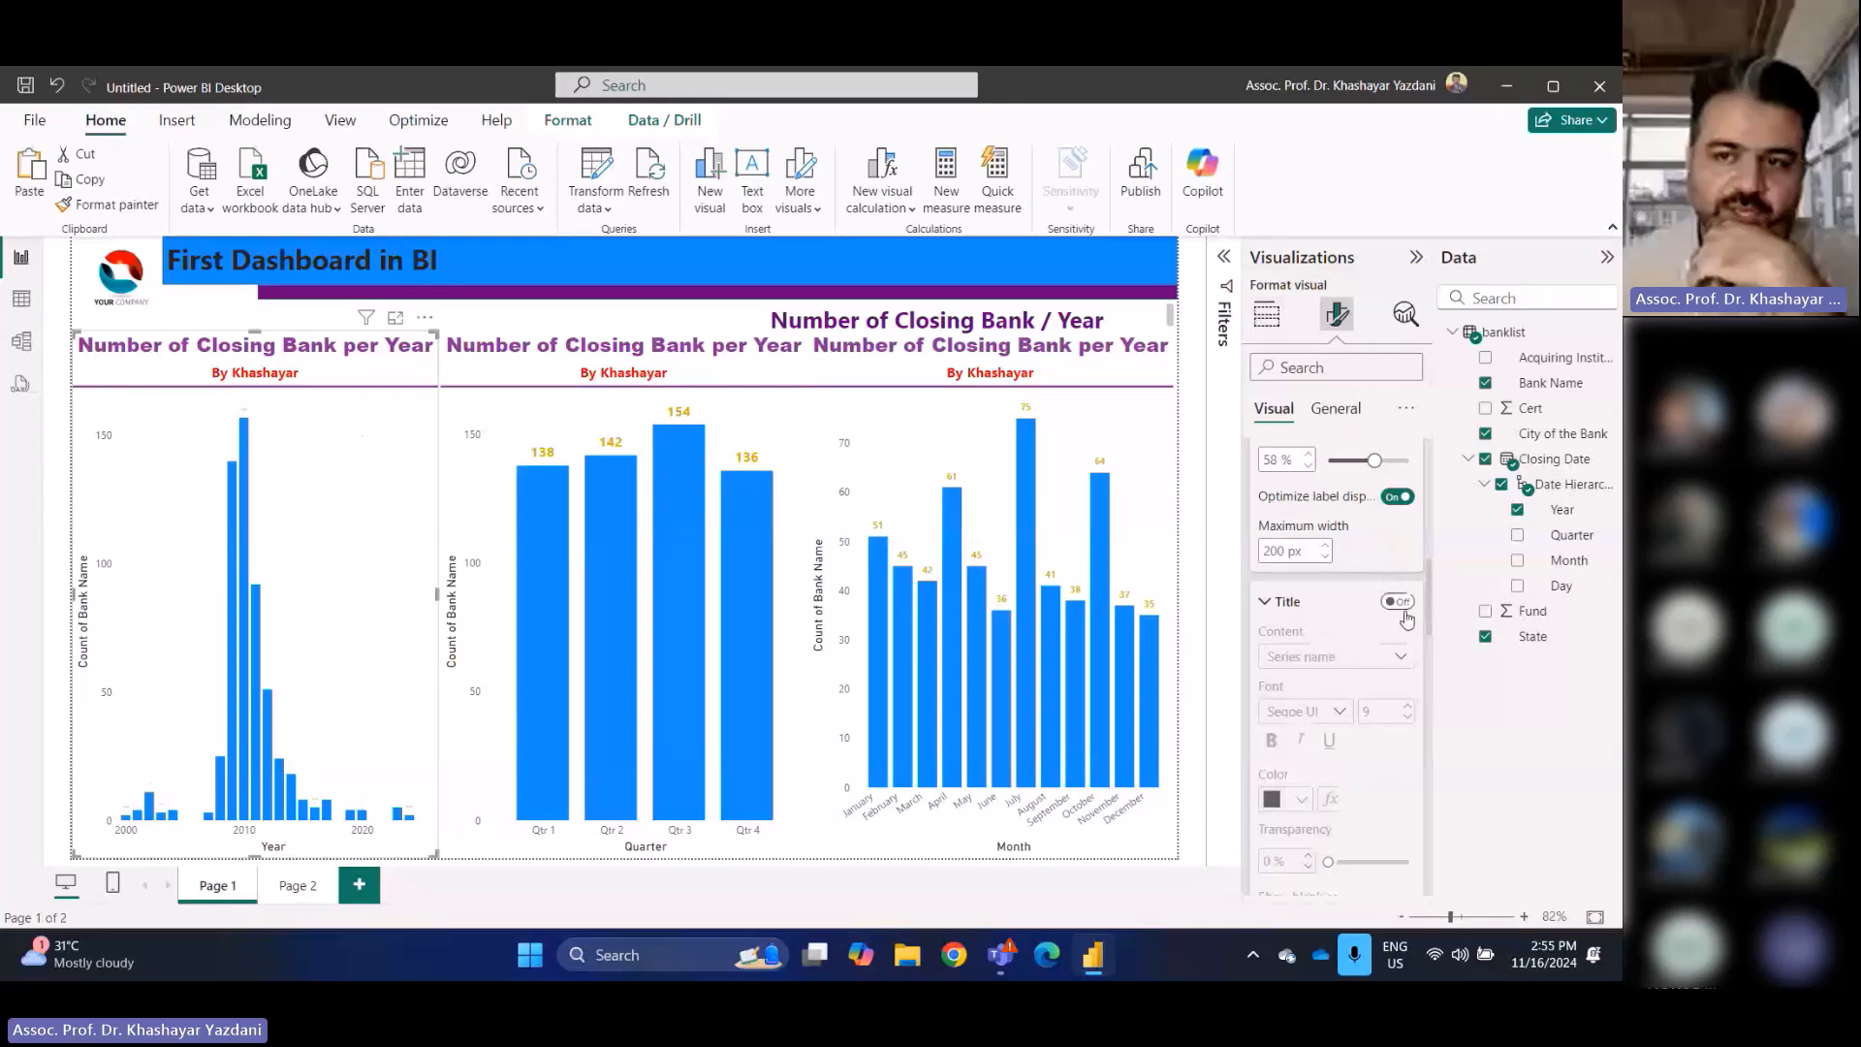
pyautogui.scroll(3, 1391, 659)
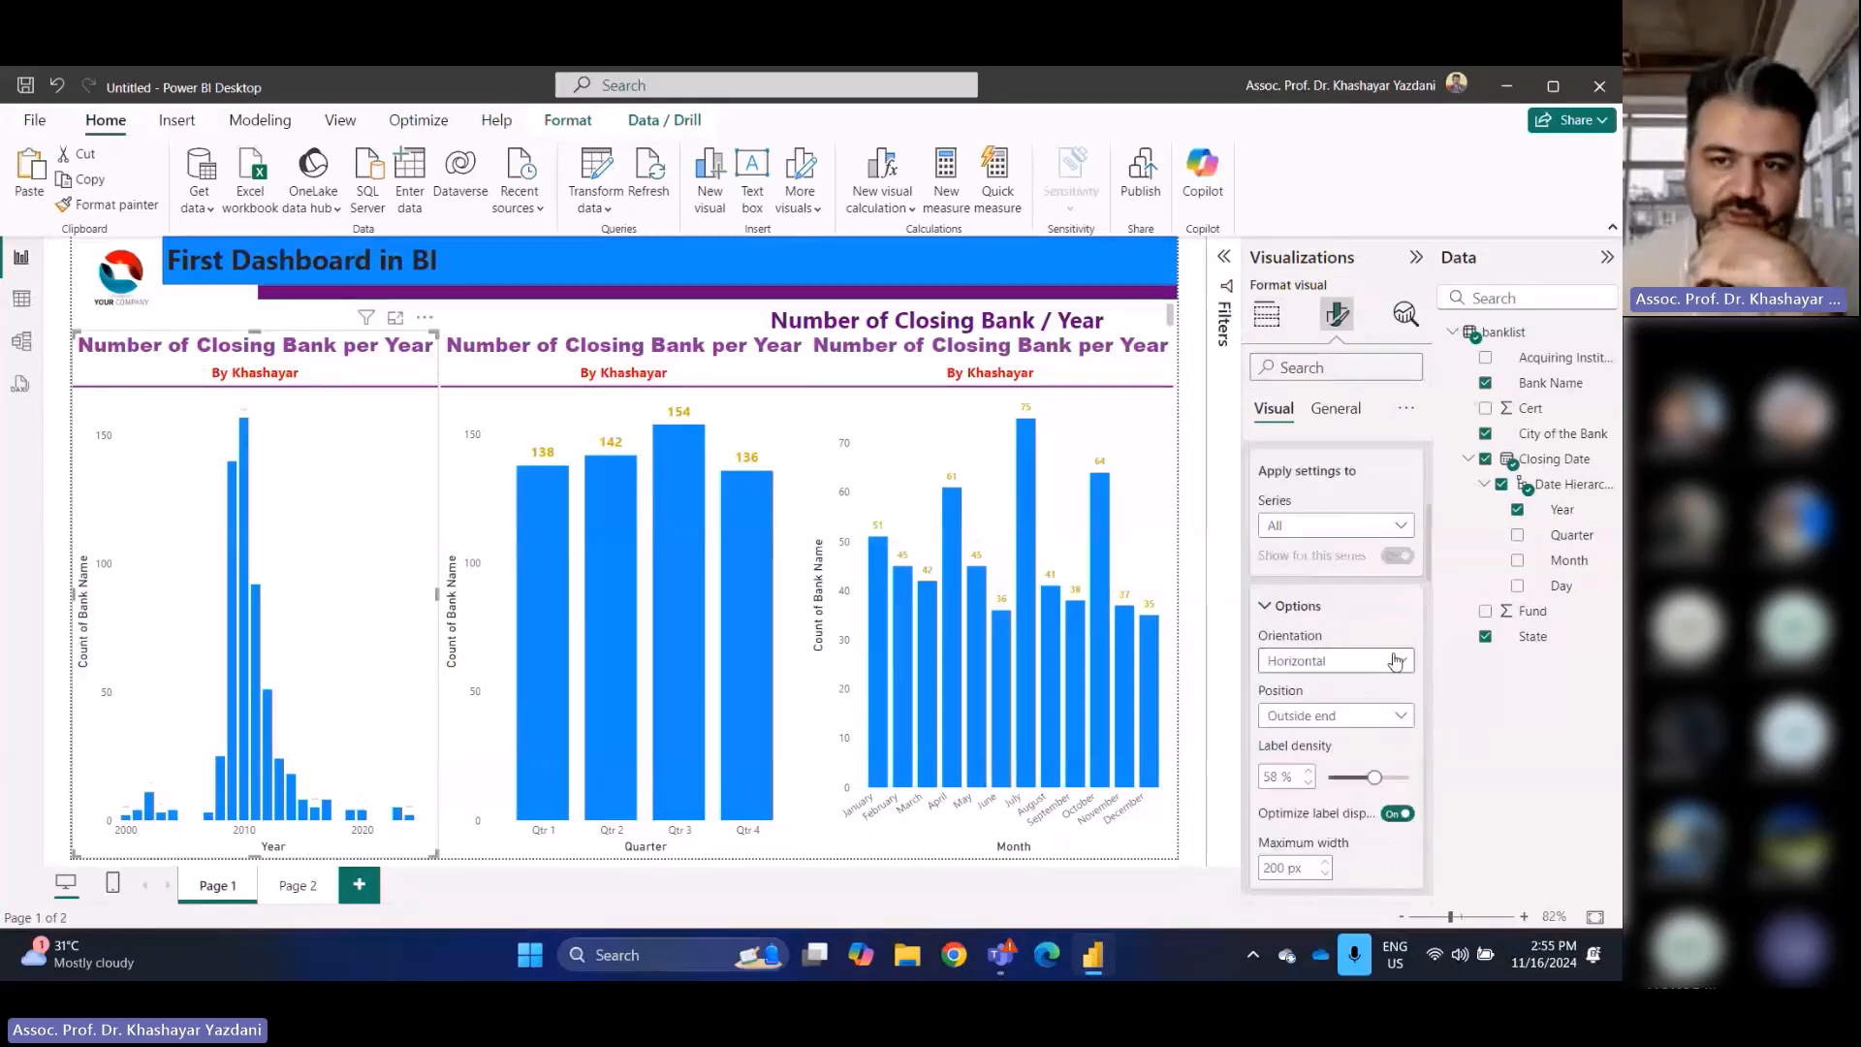
pyautogui.moveTo(1375, 778); pyautogui.dragTo(1356, 778)
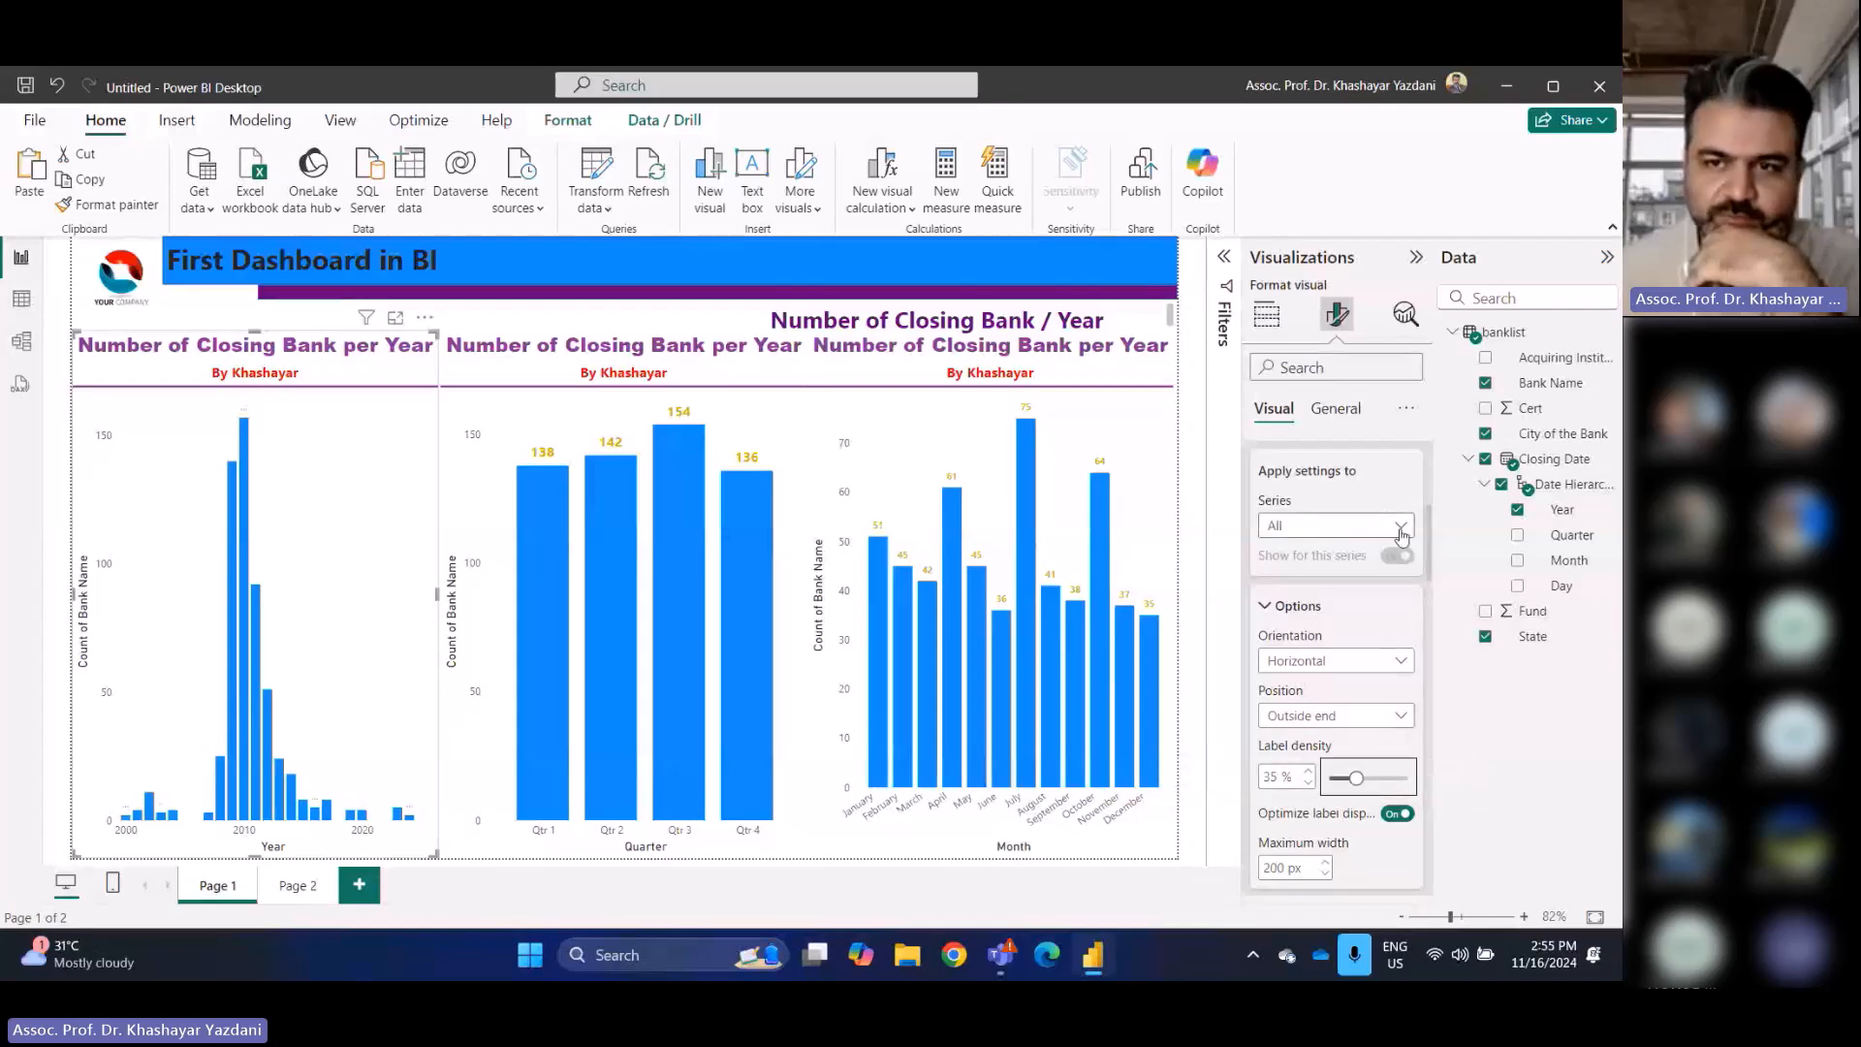
pyautogui.scroll(2, 1400, 536)
pyautogui.click(1405, 630)
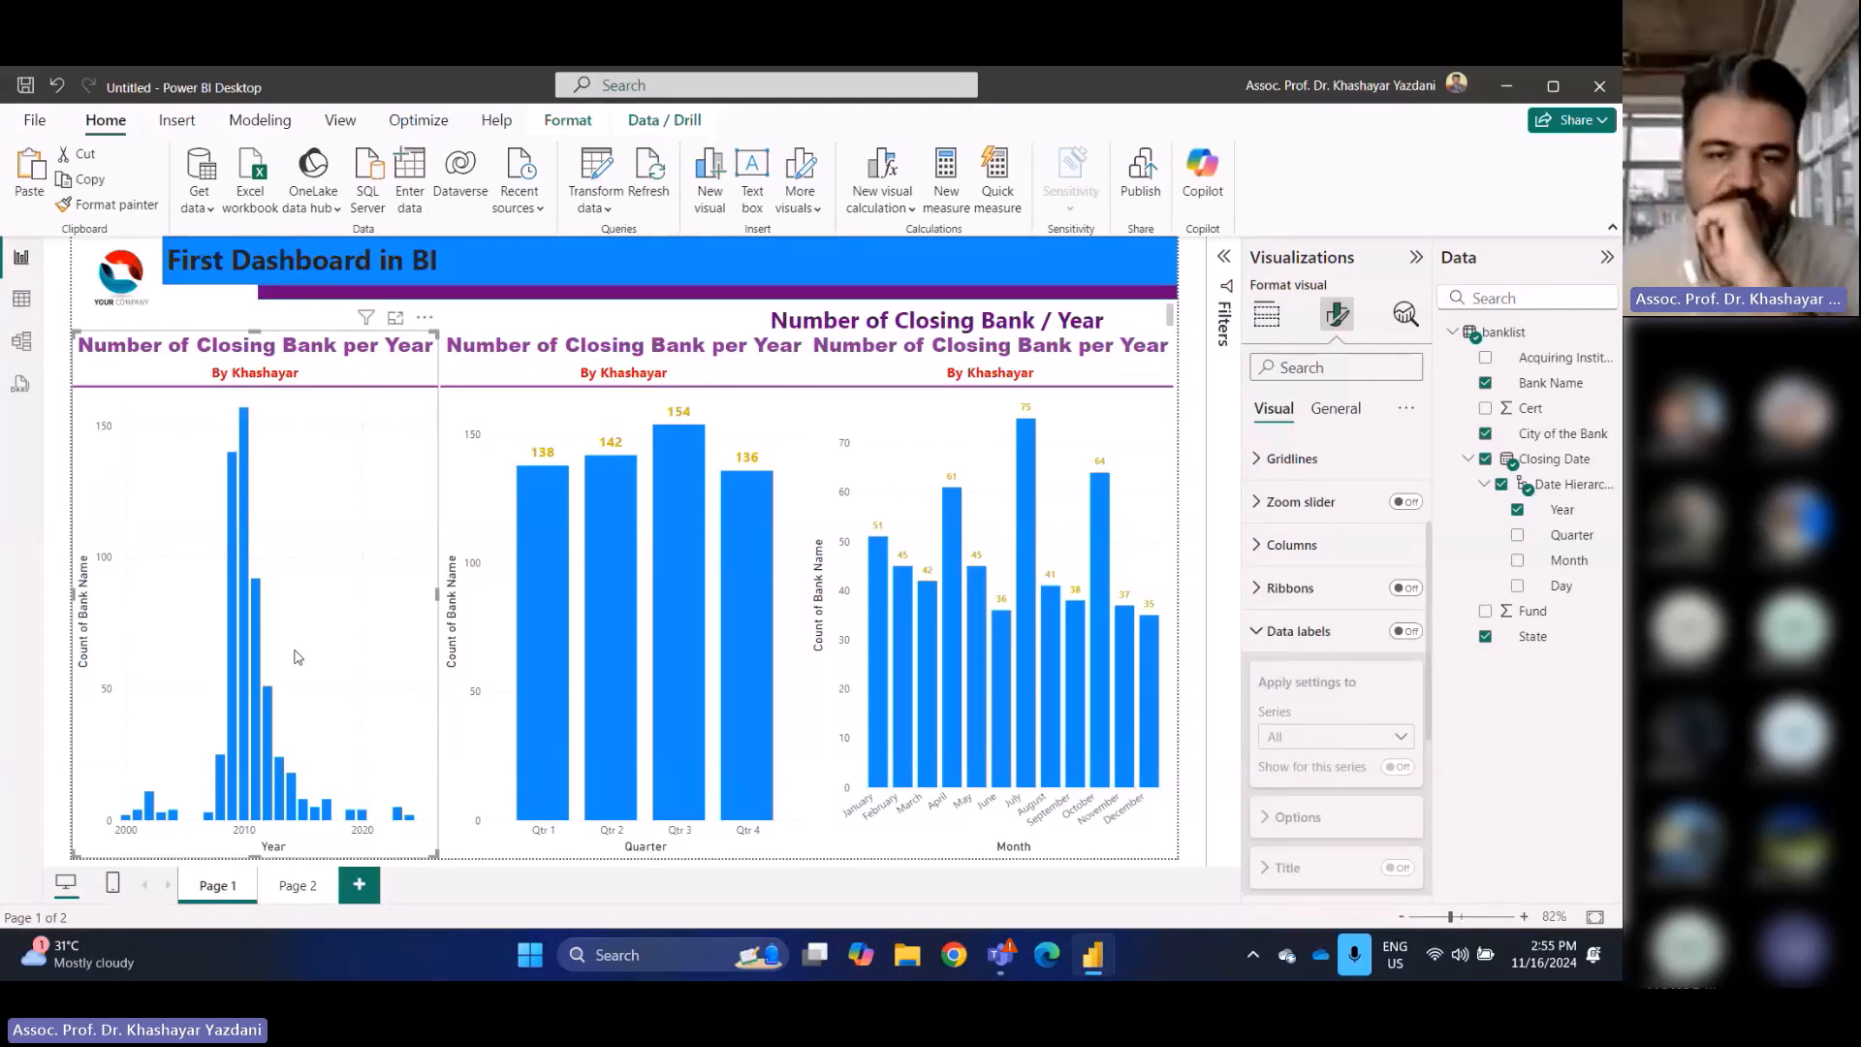
# Cross-highlight the April closings in all three charts and clear the highlighting again
pyautogui.click(948, 781)
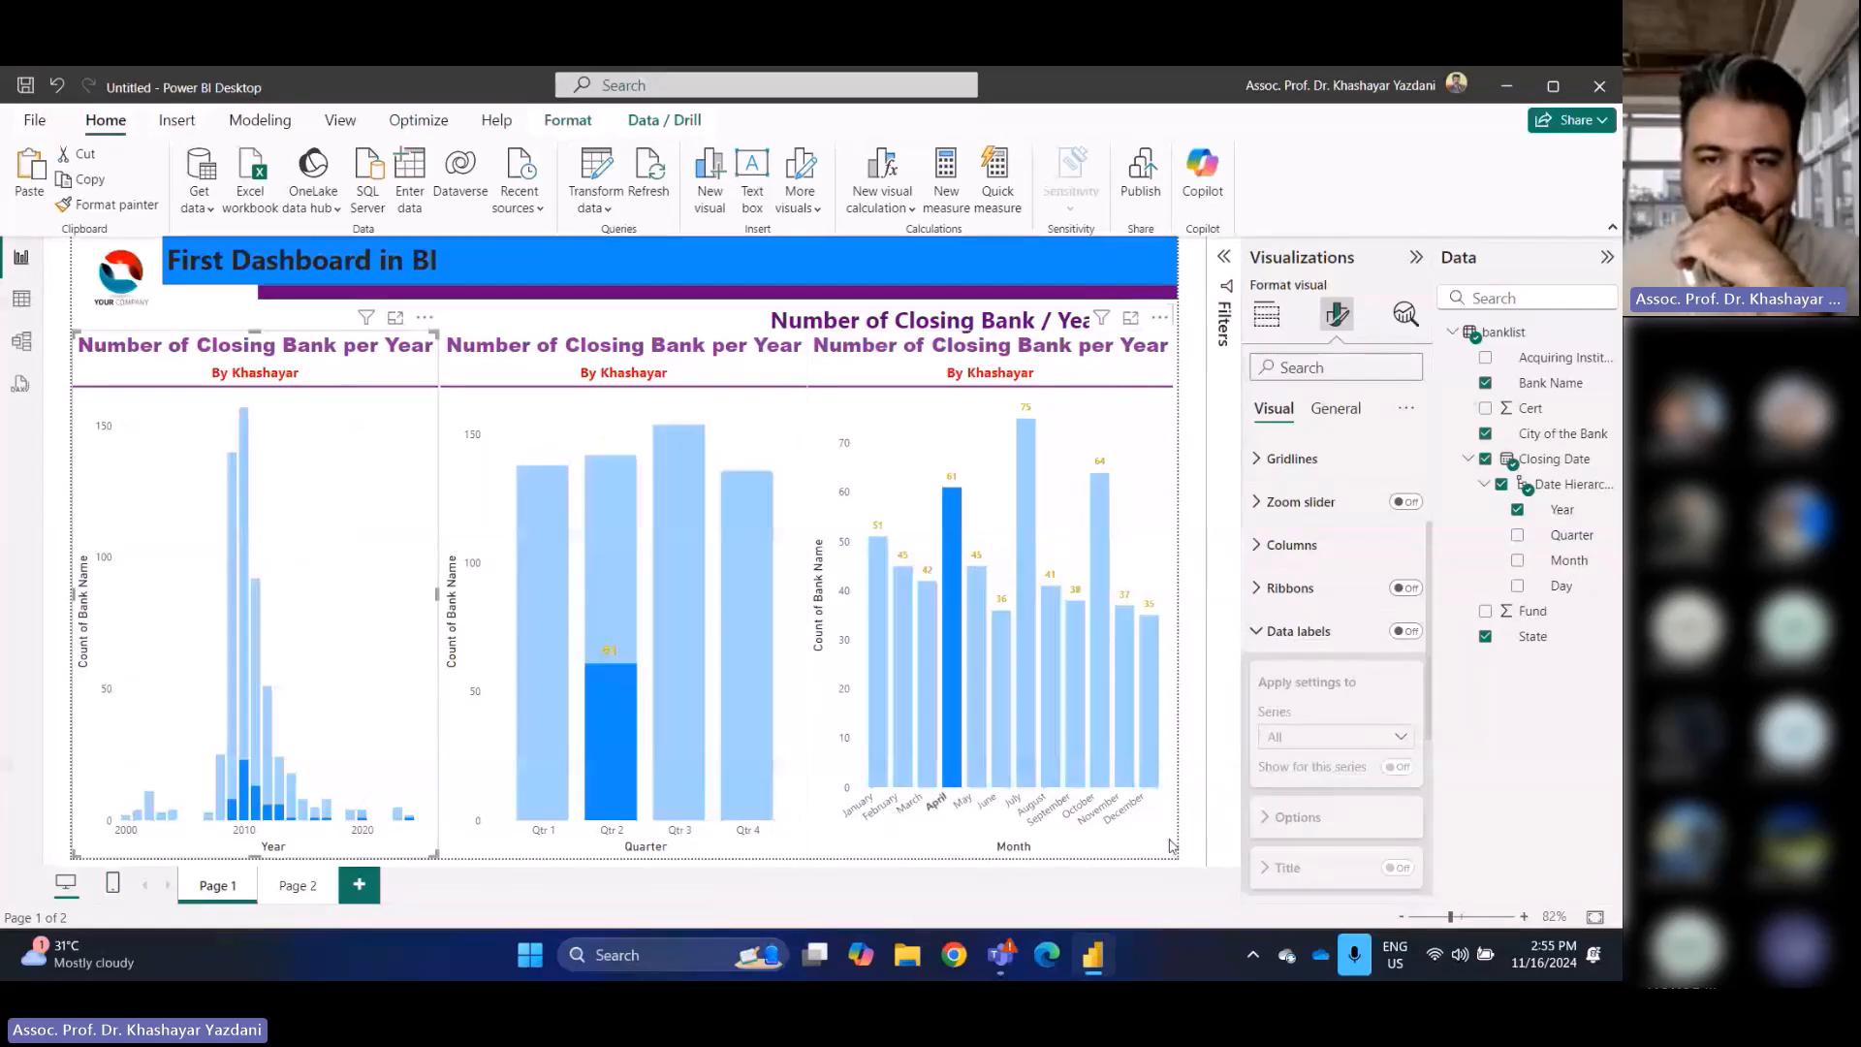
pyautogui.click(1145, 780)
pyautogui.click(1122, 479)
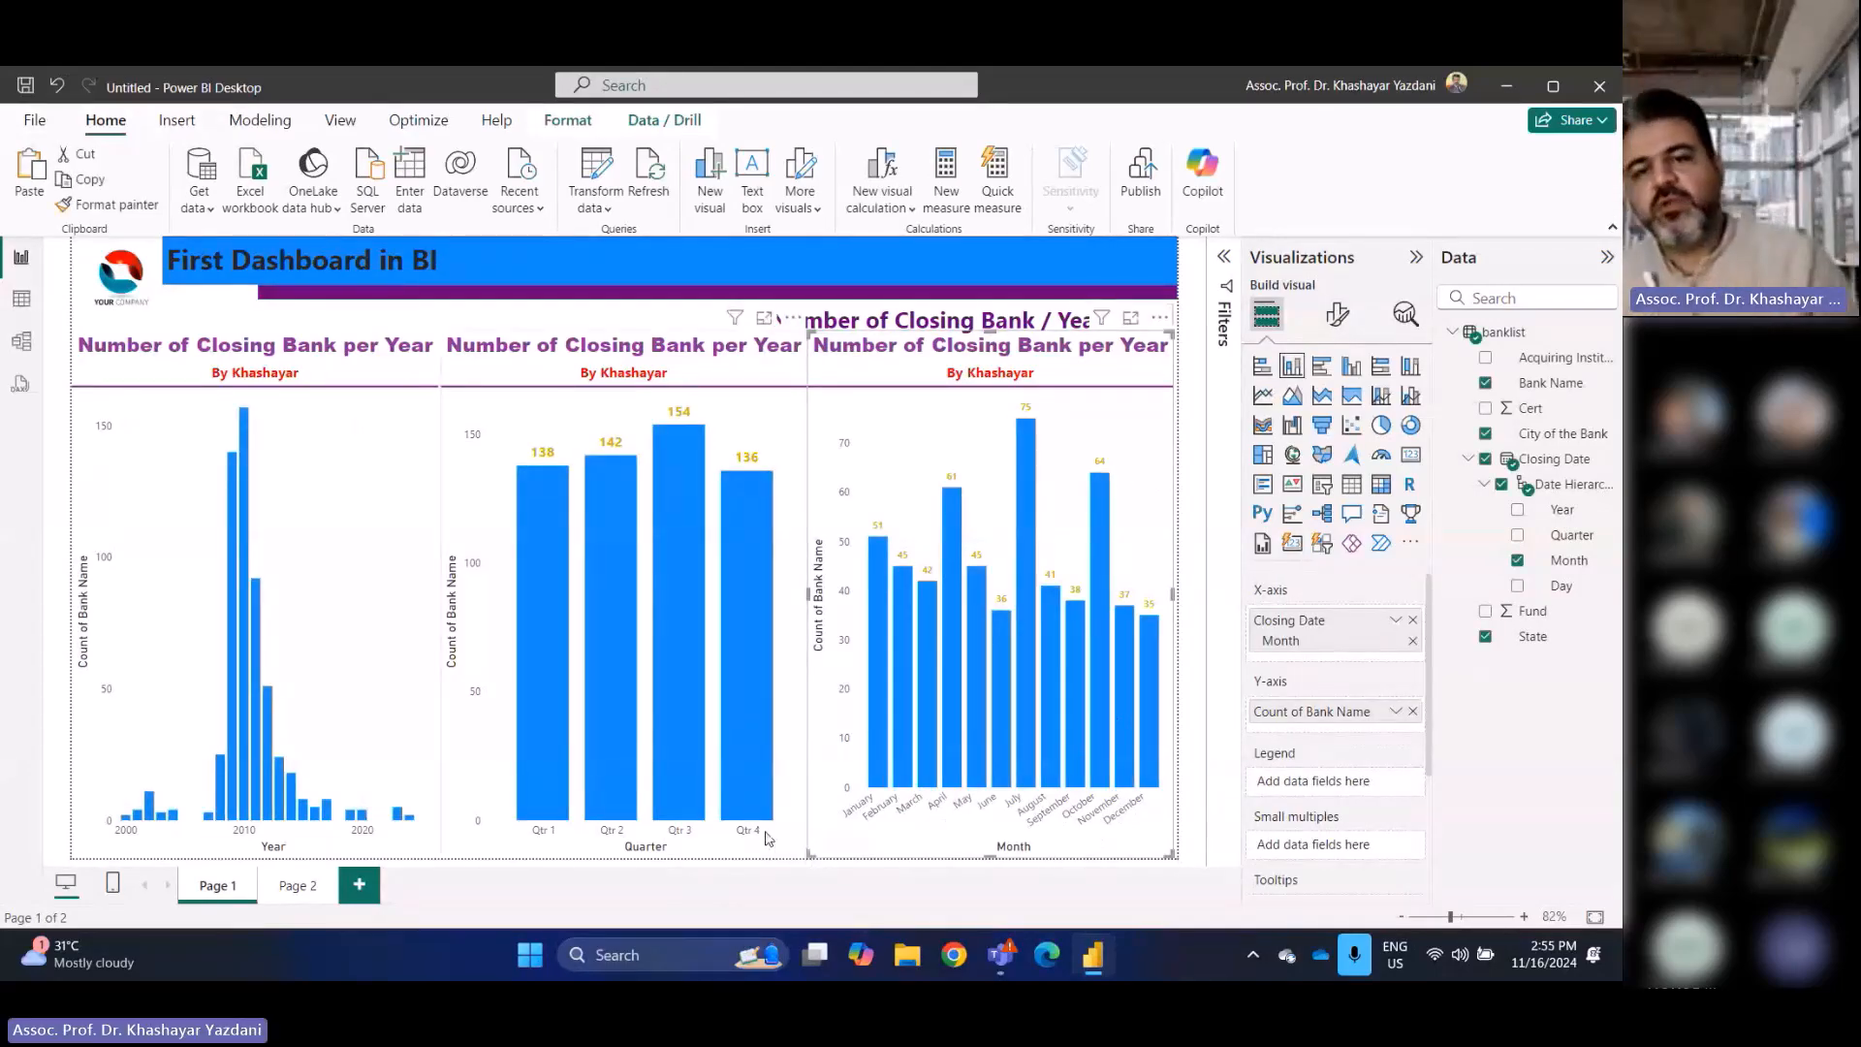
# Keep the monthly chart's x-axis values shown and set their maximum height to 22 %
pyautogui.click(1337, 316)
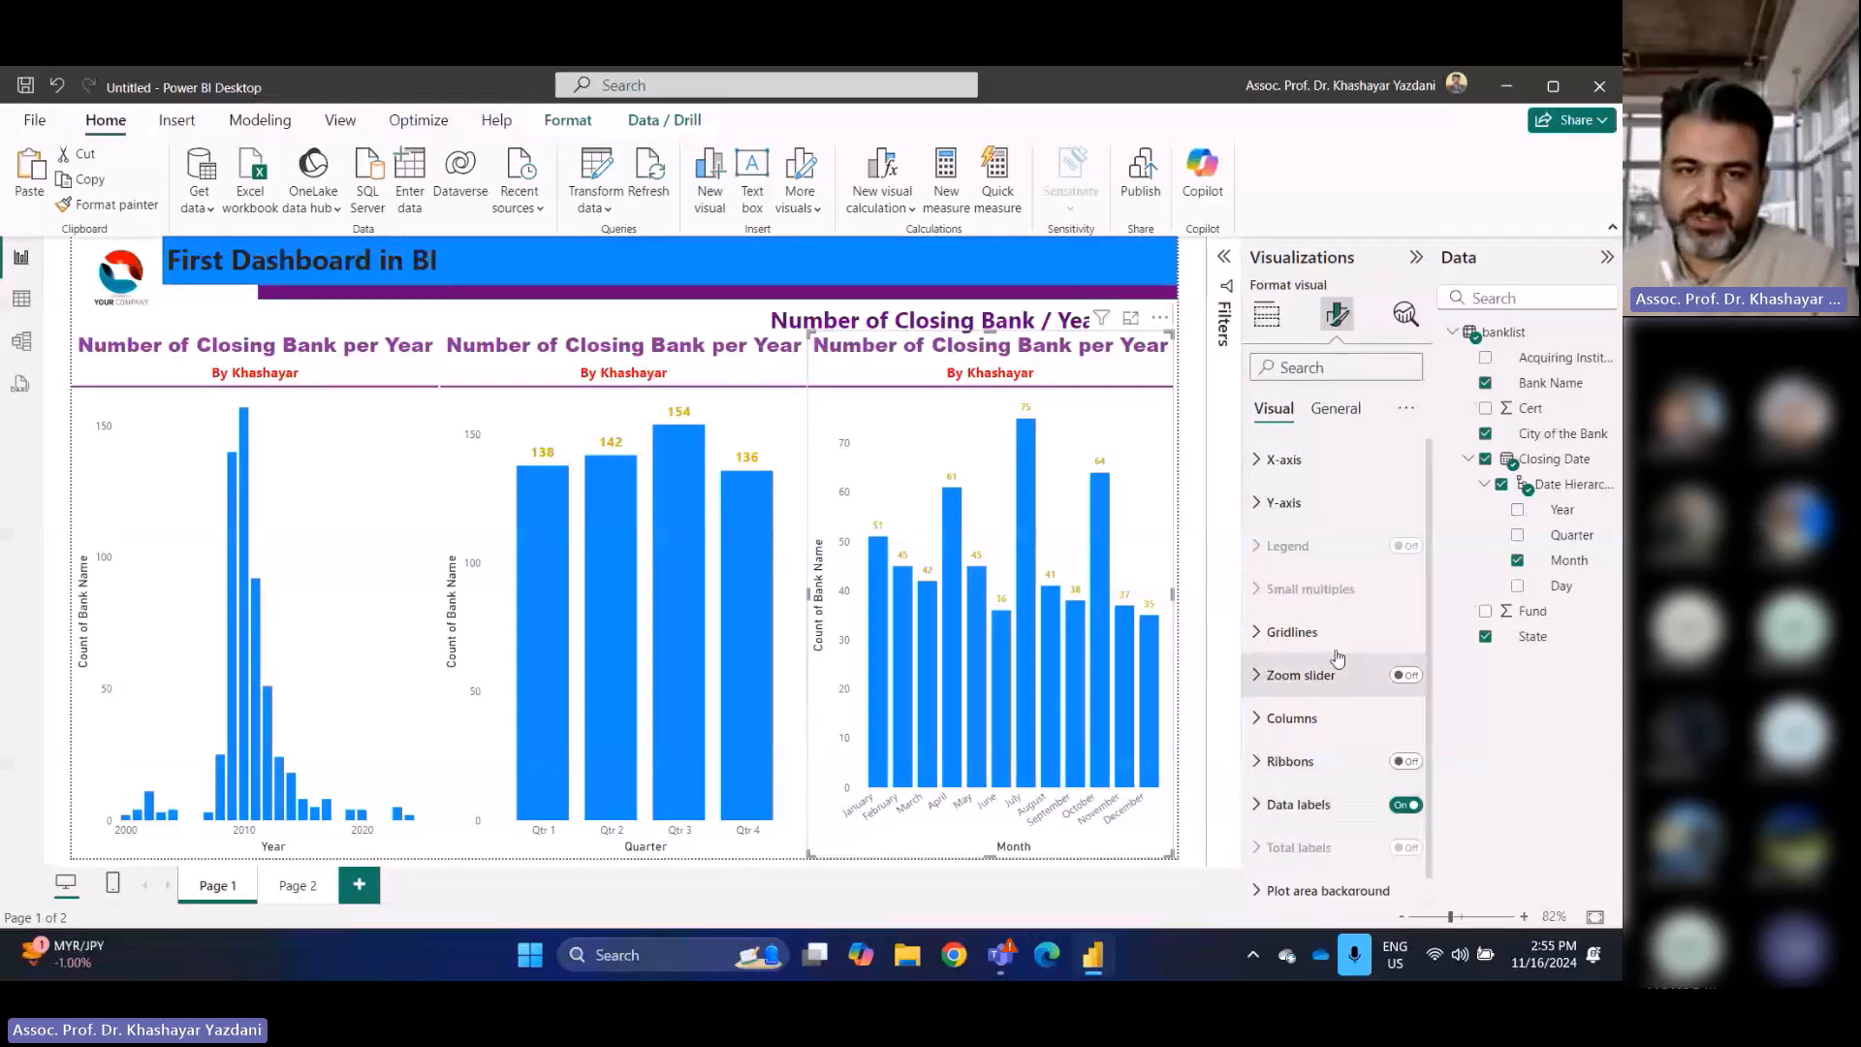
pyautogui.click(1284, 459)
pyautogui.scroll(-1, 1407, 669)
pyautogui.scroll(1, 1408, 655)
pyautogui.scroll(-3, 1411, 655)
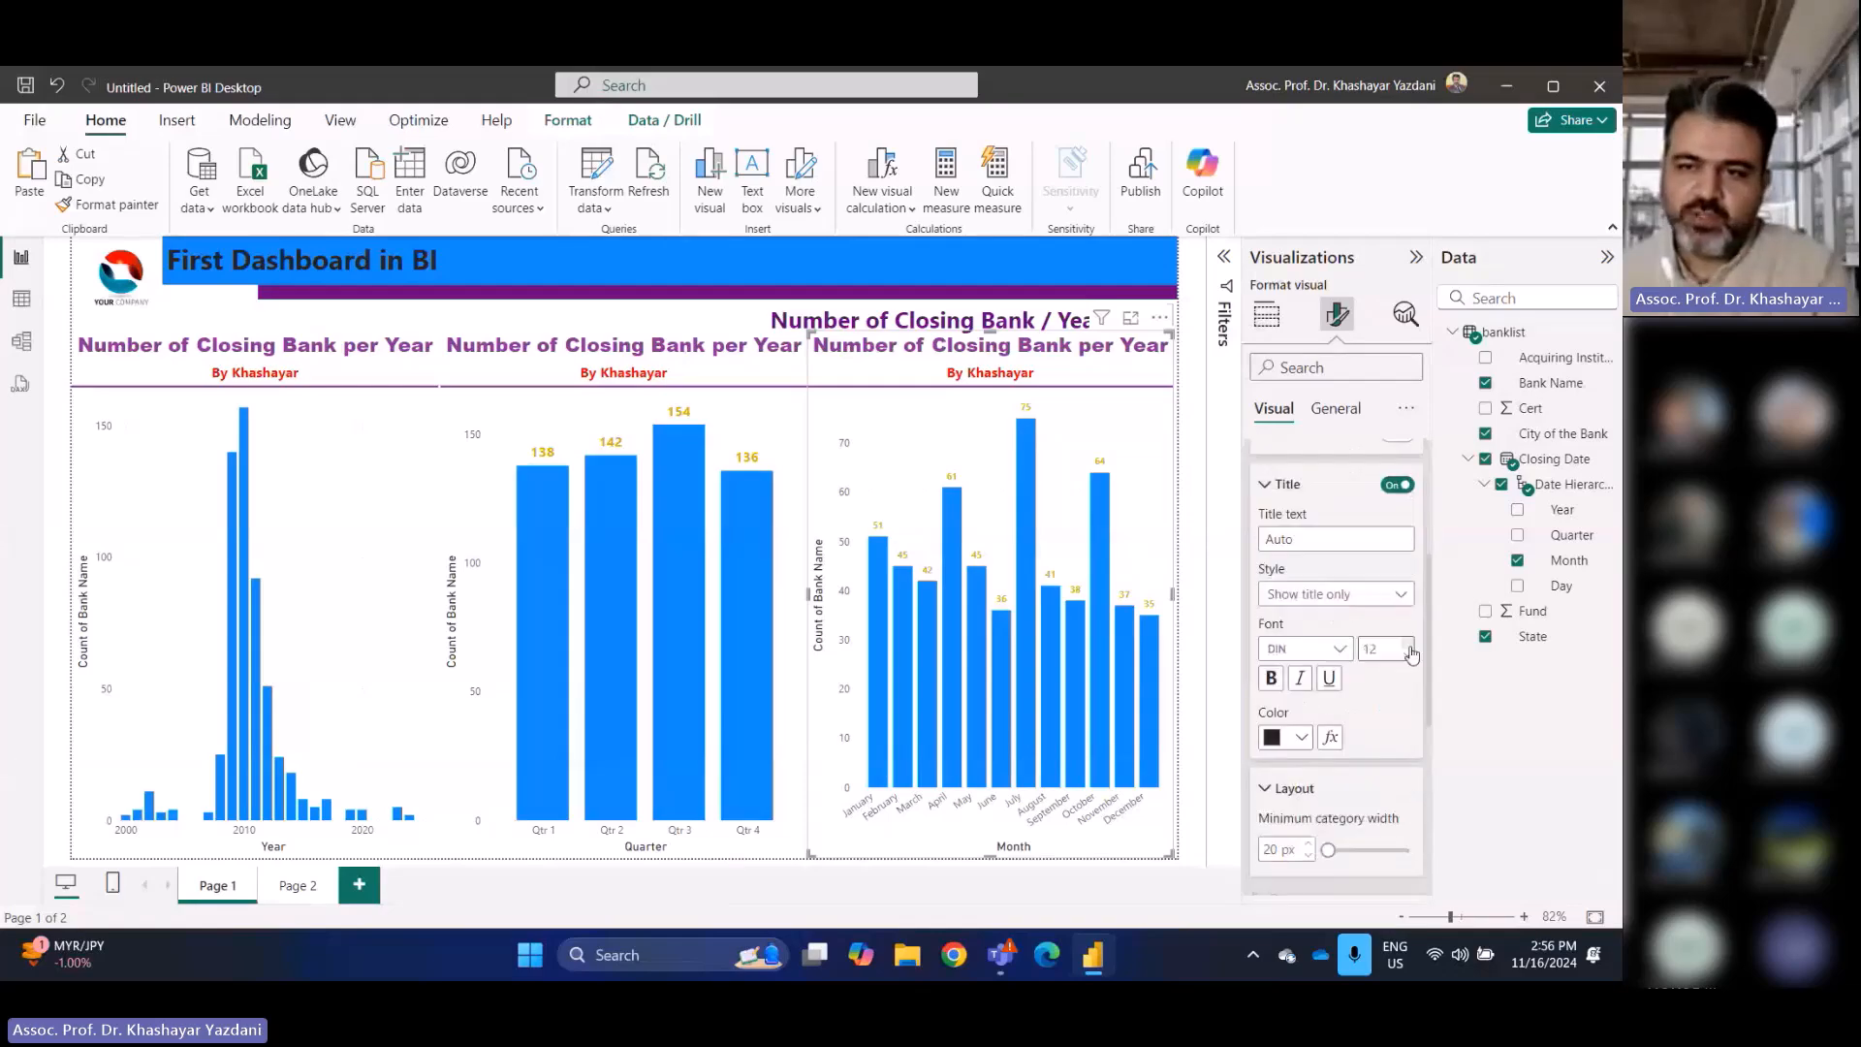
pyautogui.scroll(-2, 1411, 655)
pyautogui.scroll(5, 1400, 581)
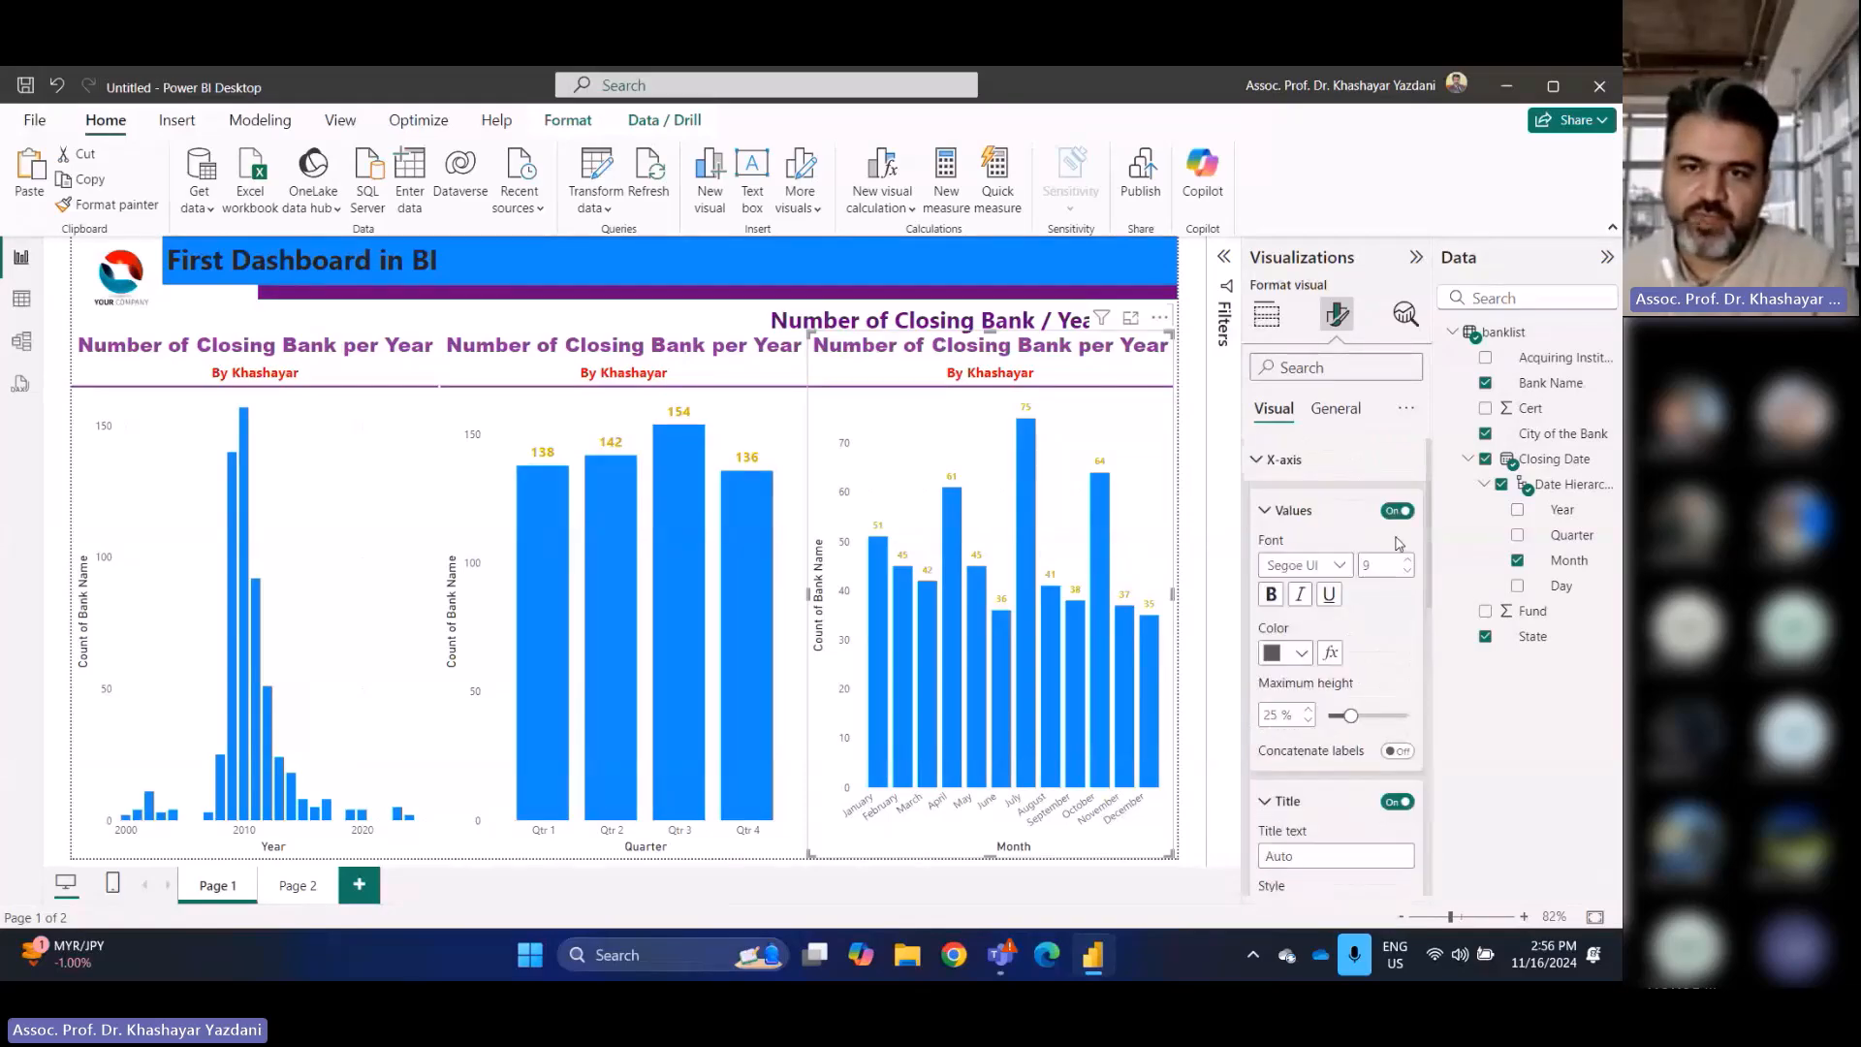
pyautogui.click(1395, 510)
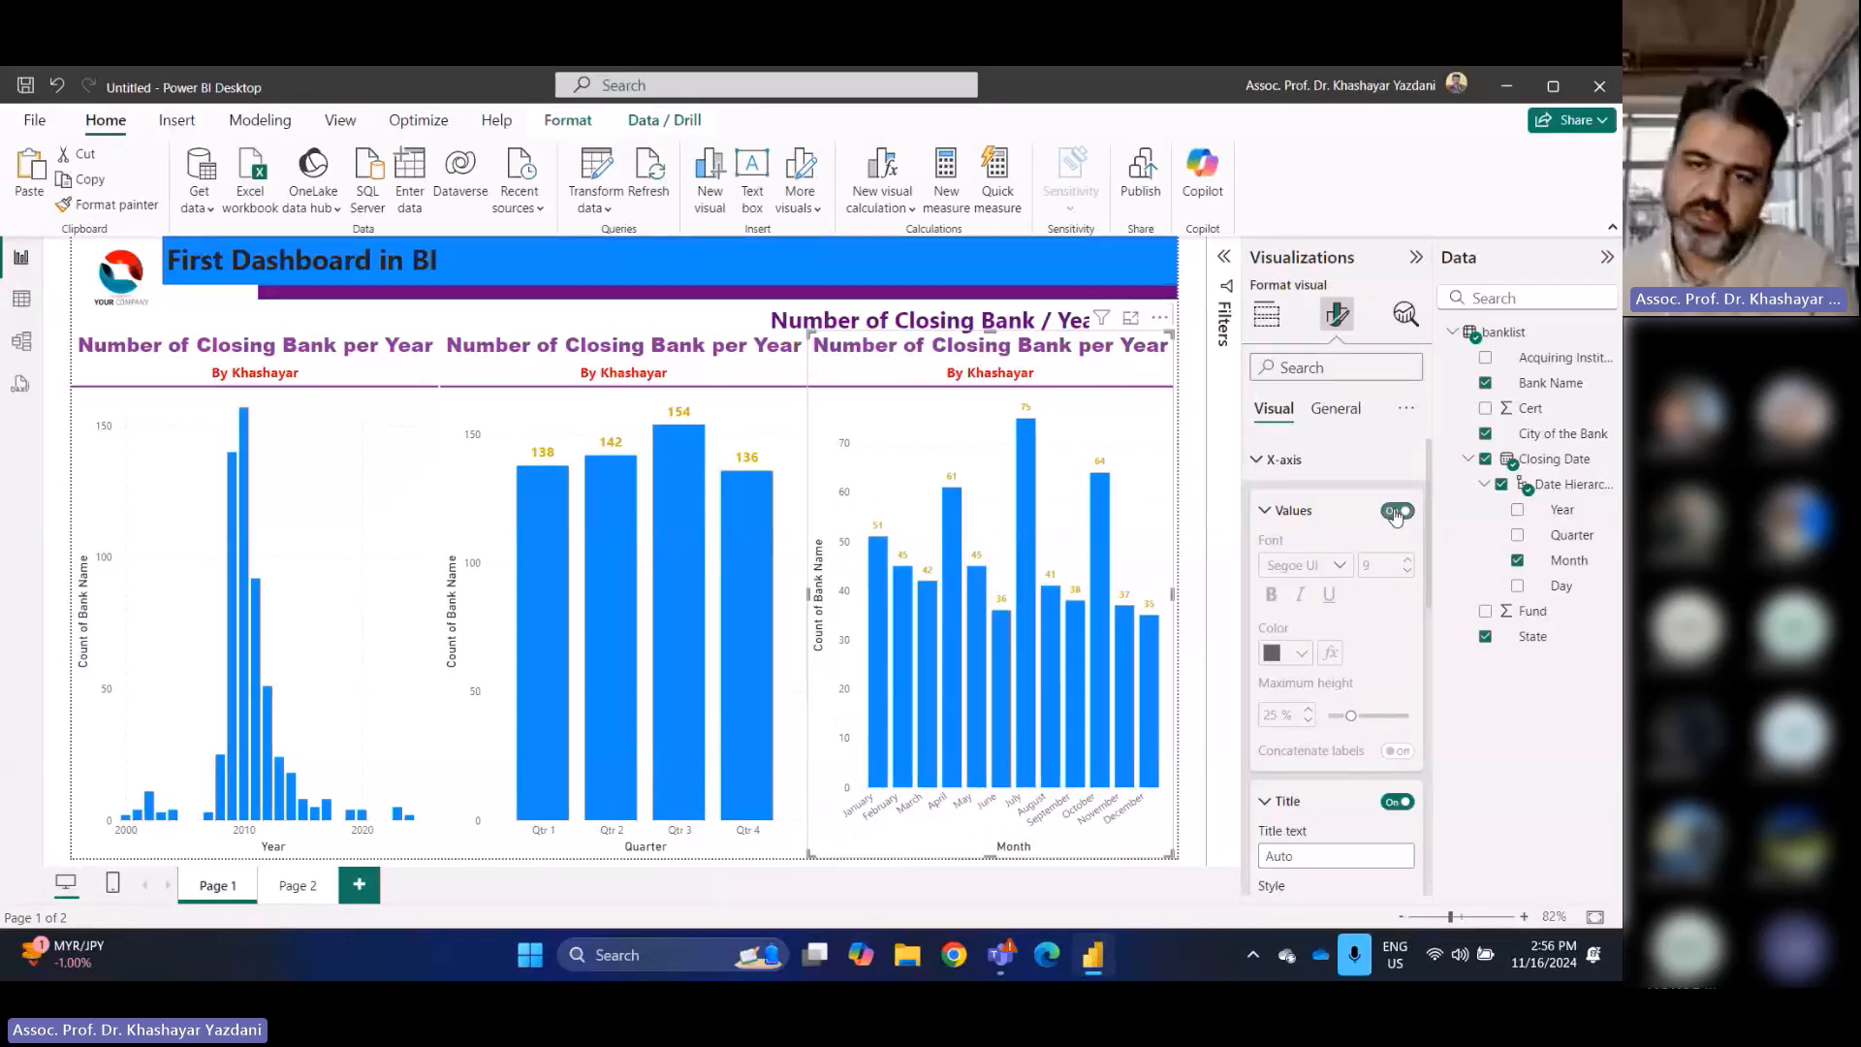
pyautogui.click(1395, 511)
pyautogui.scroll(-2, 1401, 659)
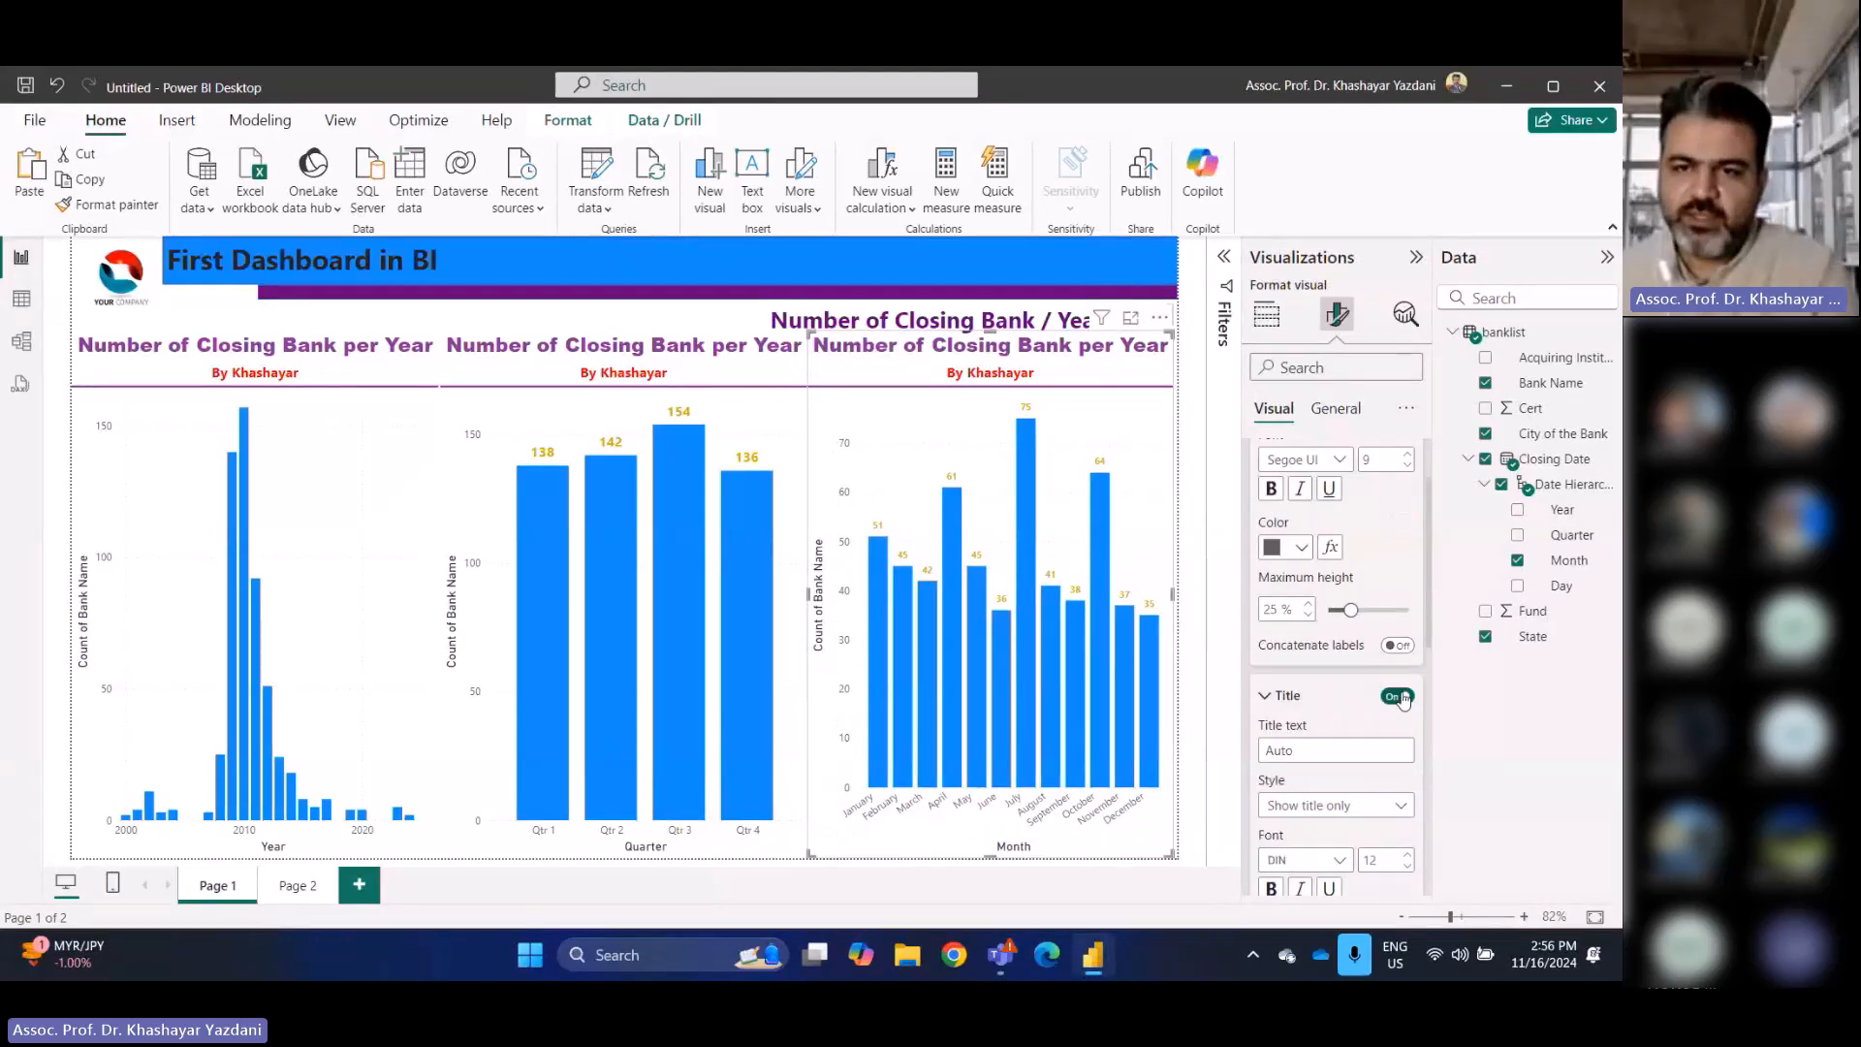
pyautogui.moveTo(1350, 611)
pyautogui.mouseDown()
pyautogui.moveTo(1384, 613)
pyautogui.moveTo(1344, 612)
pyautogui.mouseUp()
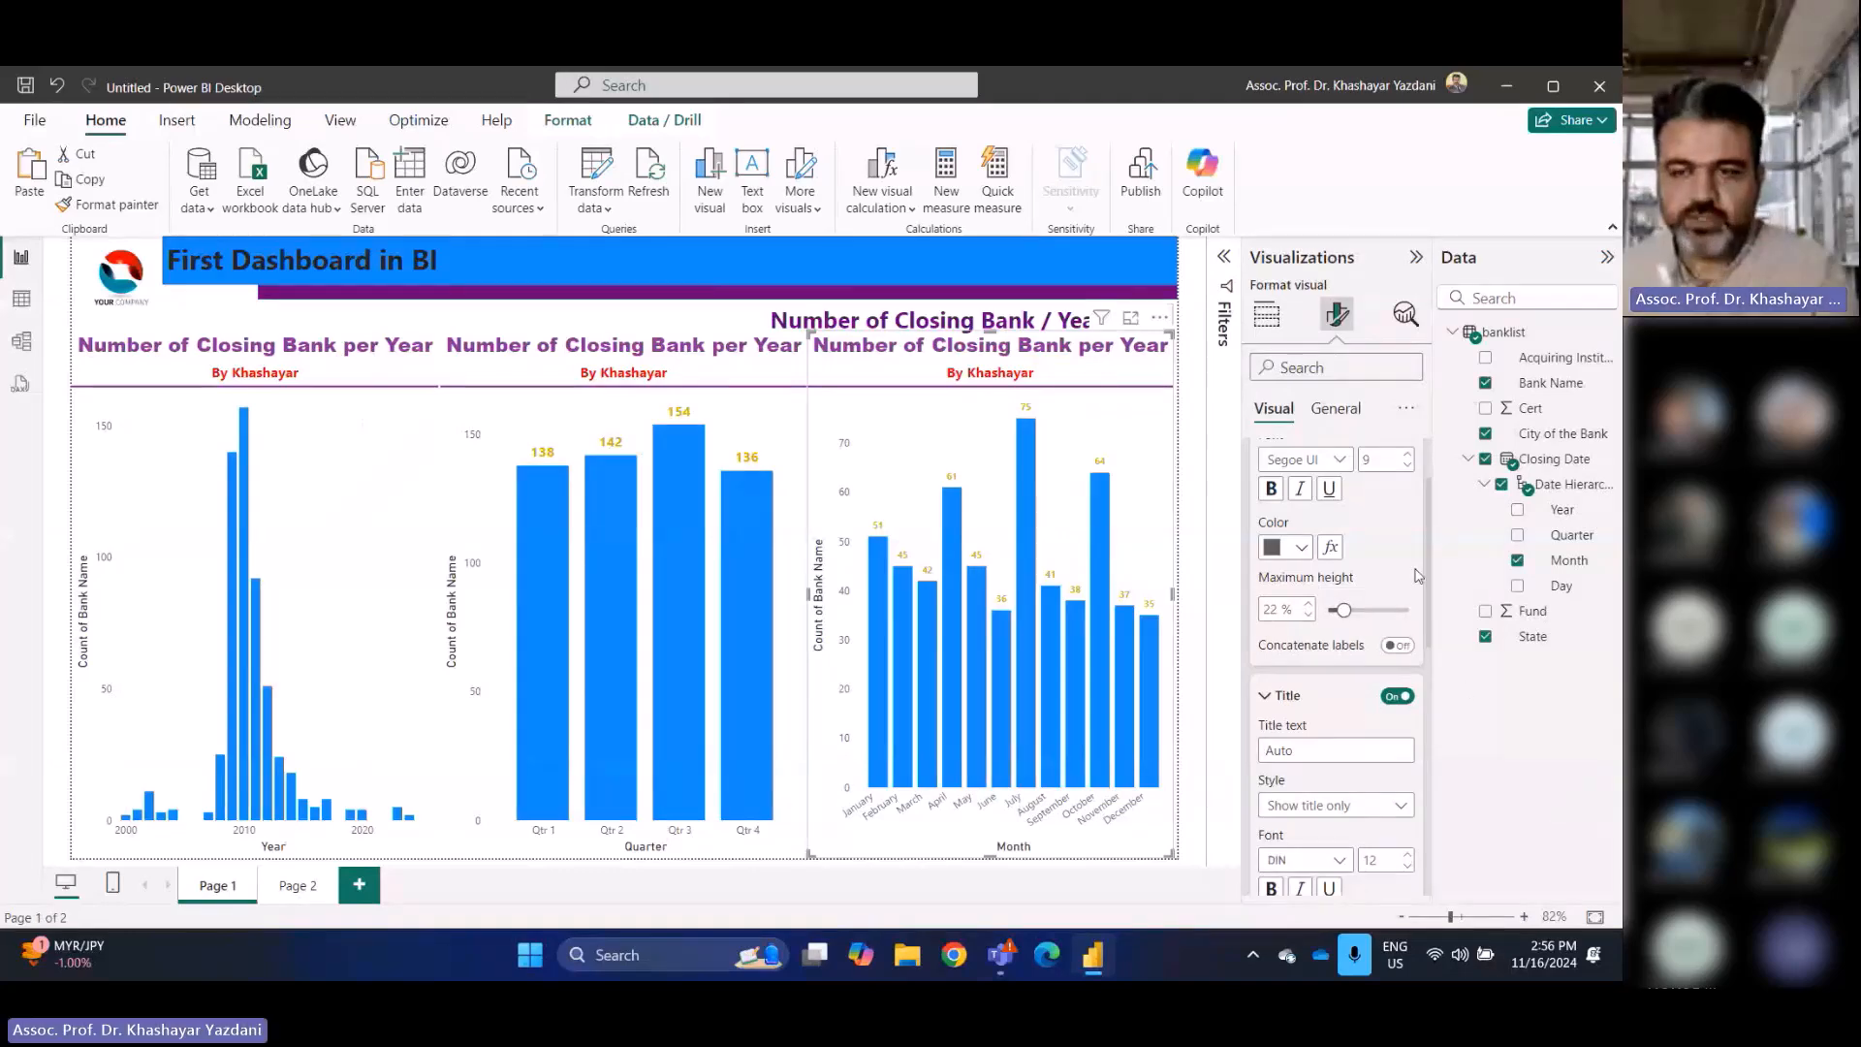
# Try minimum category widths of 74 px and 42 px on the monthly chart's x-axis and return it to 20 px
pyautogui.scroll(-3, 1421, 621)
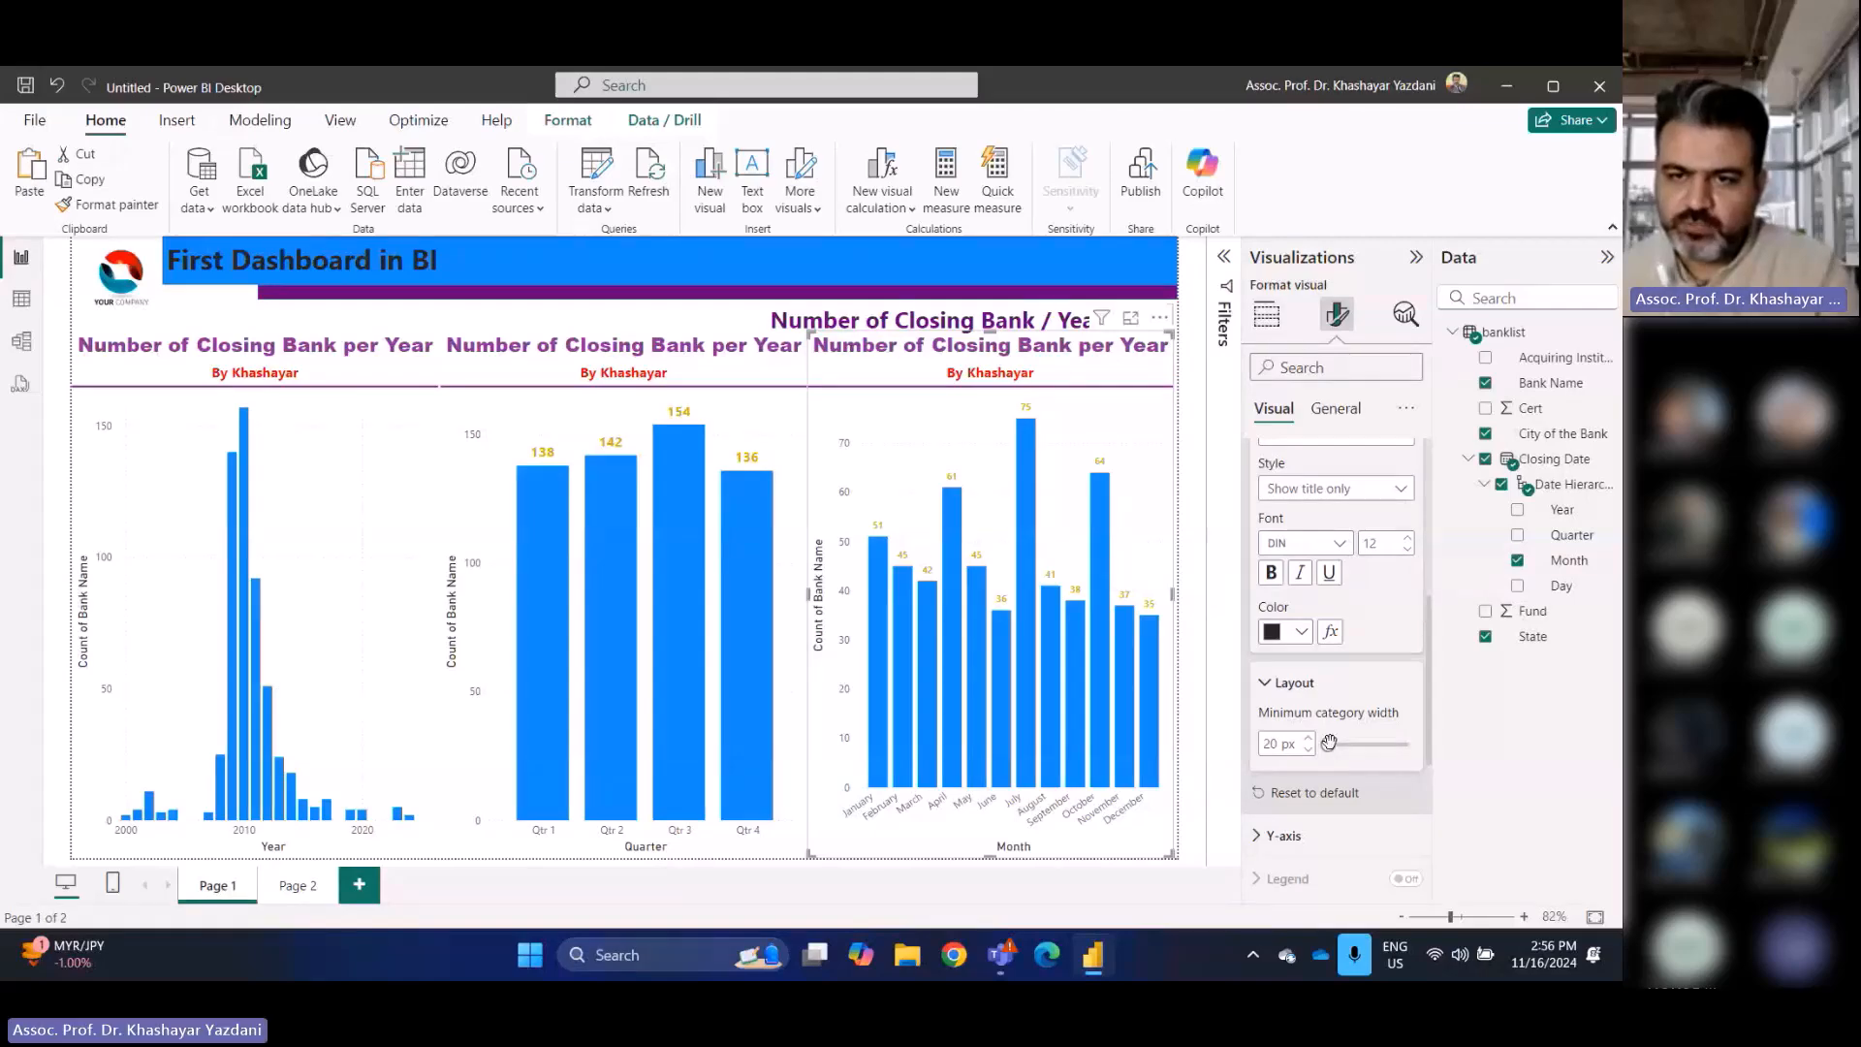
pyautogui.moveTo(1330, 743); pyautogui.dragTo(1356, 745)
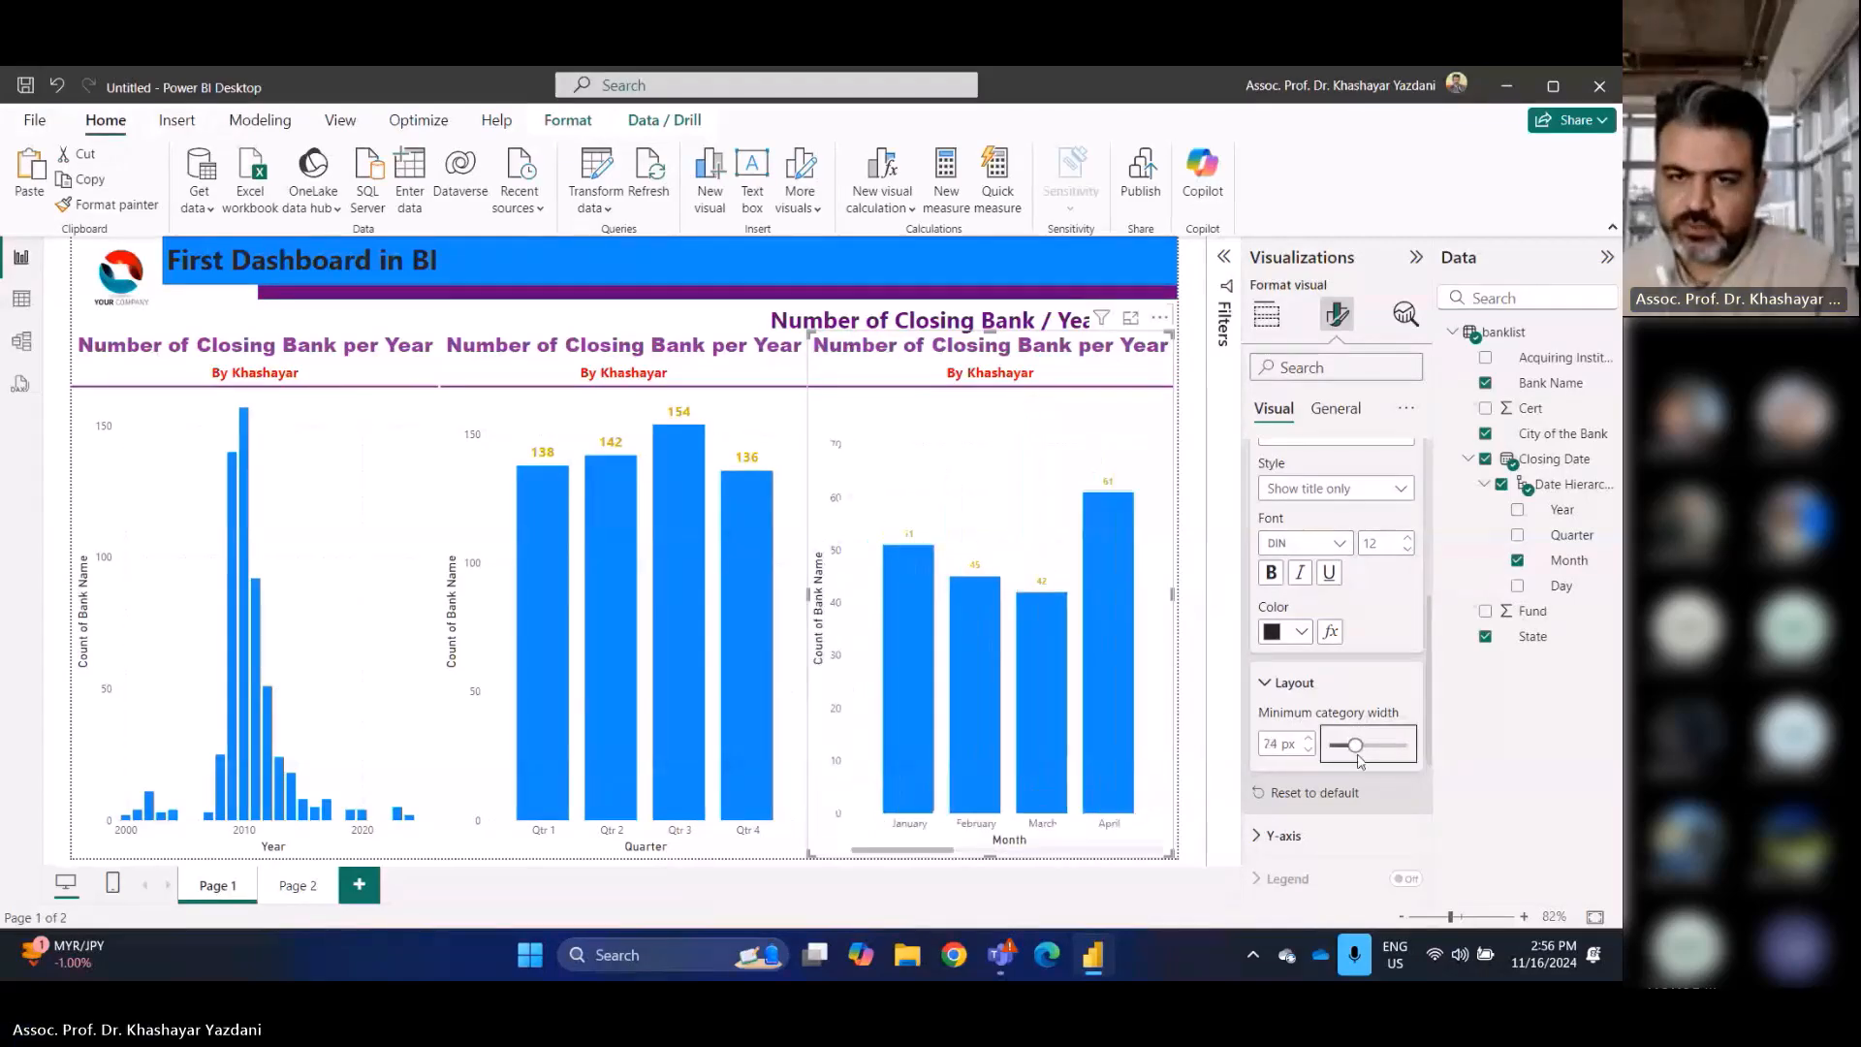
pyautogui.moveTo(1355, 745); pyautogui.dragTo(1340, 745)
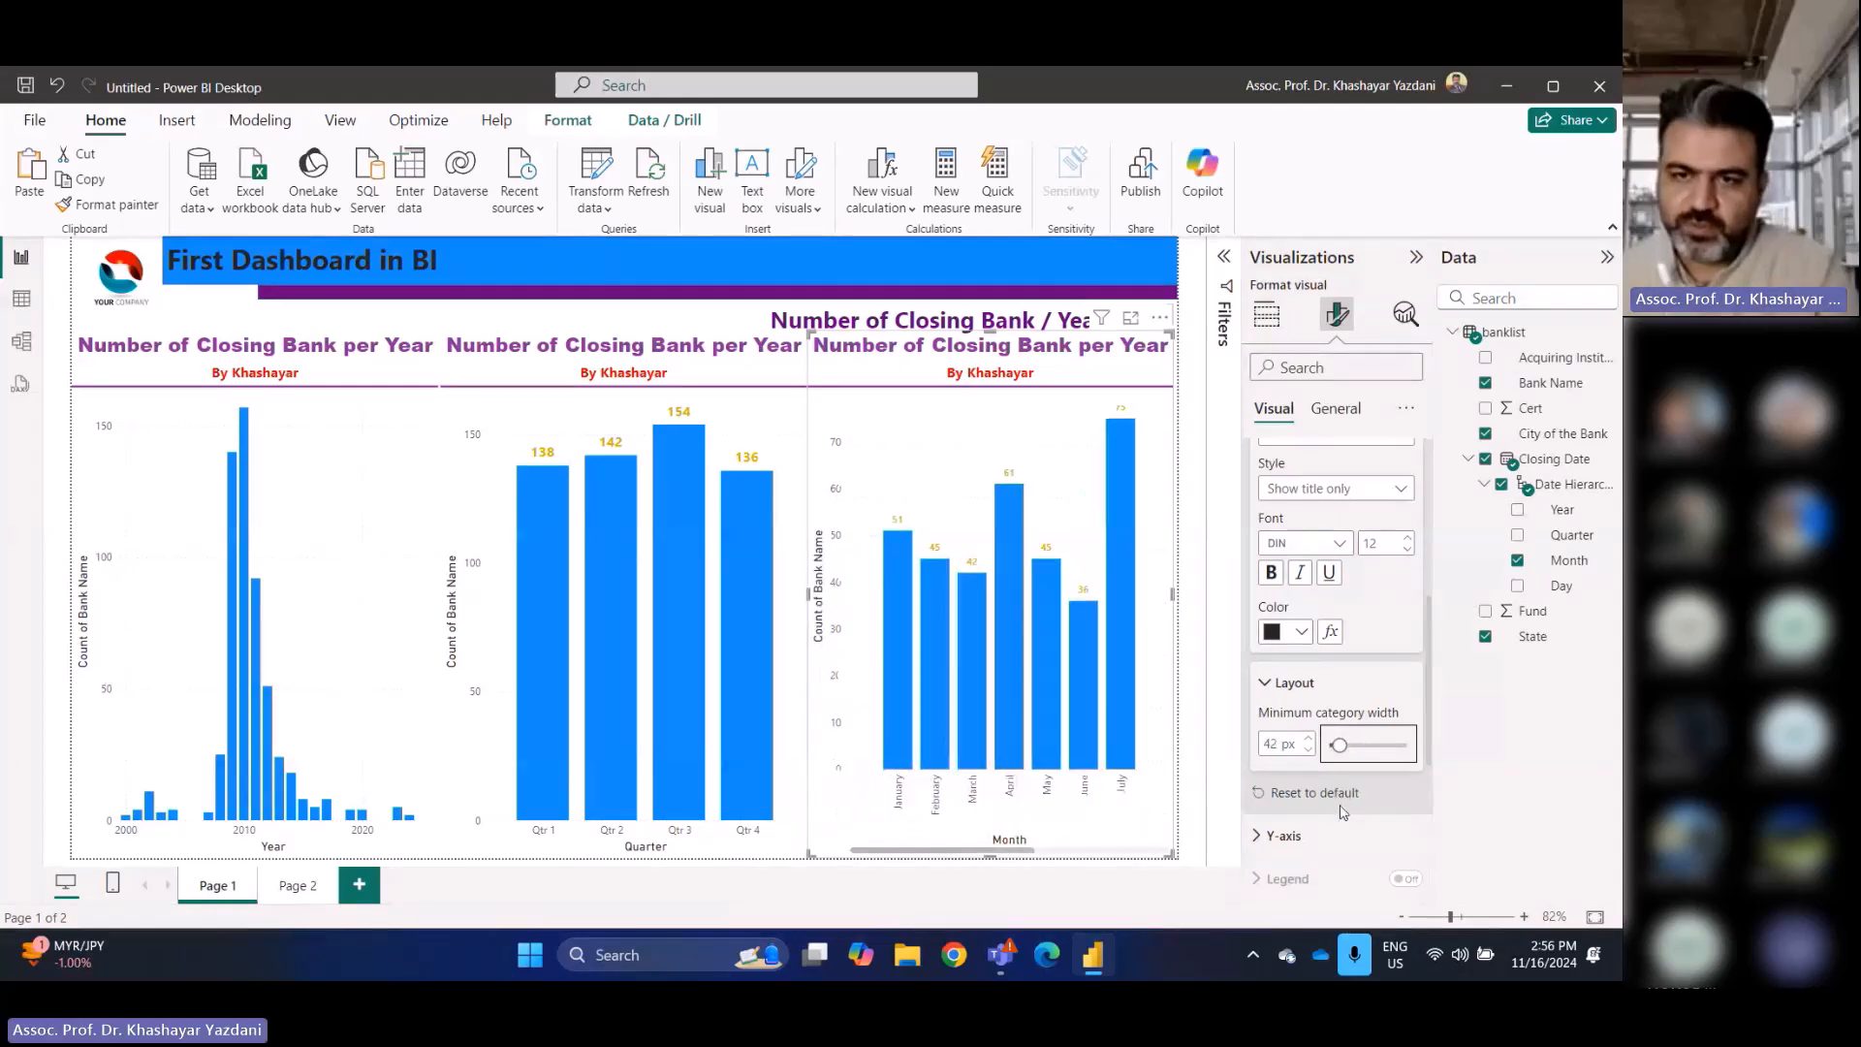
pyautogui.moveTo(1342, 743); pyautogui.dragTo(1328, 745)
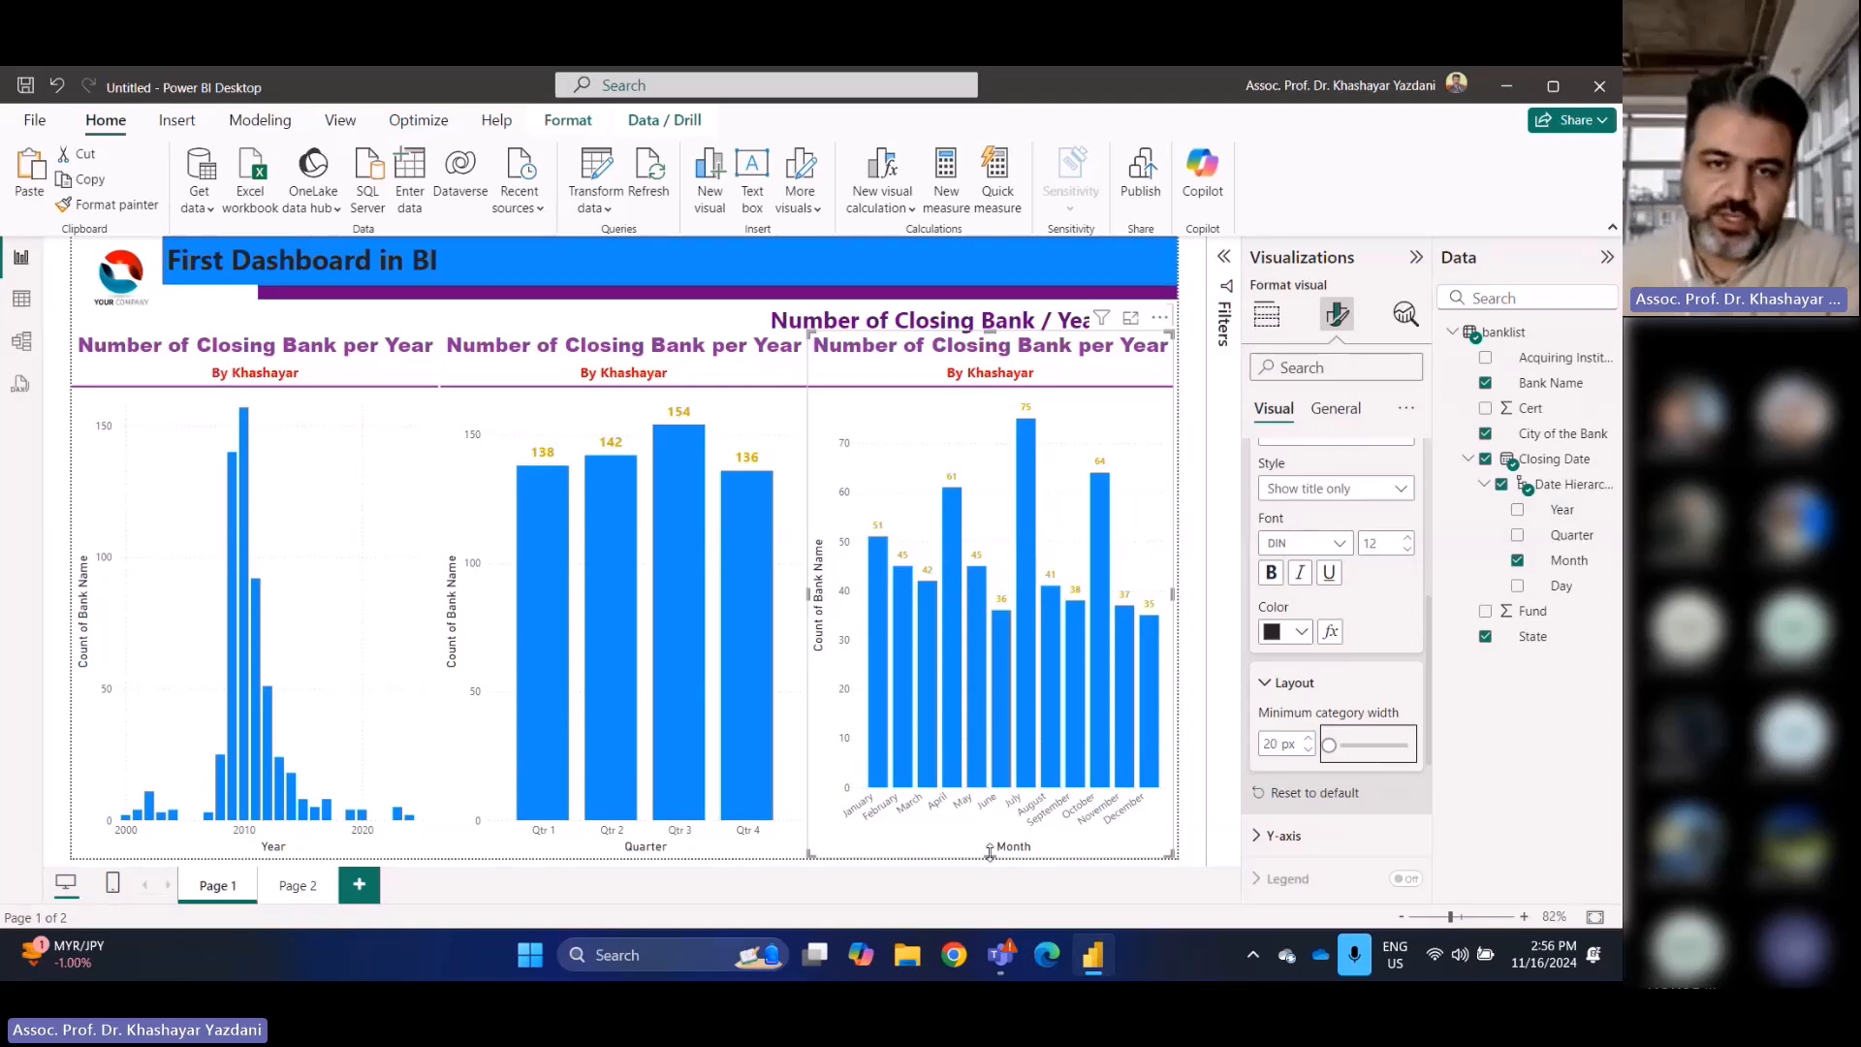
# Shorten the monthly, quarterly and yearly charts to the same height, leaving the lower part of the page empty
pyautogui.moveTo(990, 855); pyautogui.dragTo(989, 610)
pyautogui.click(690, 796)
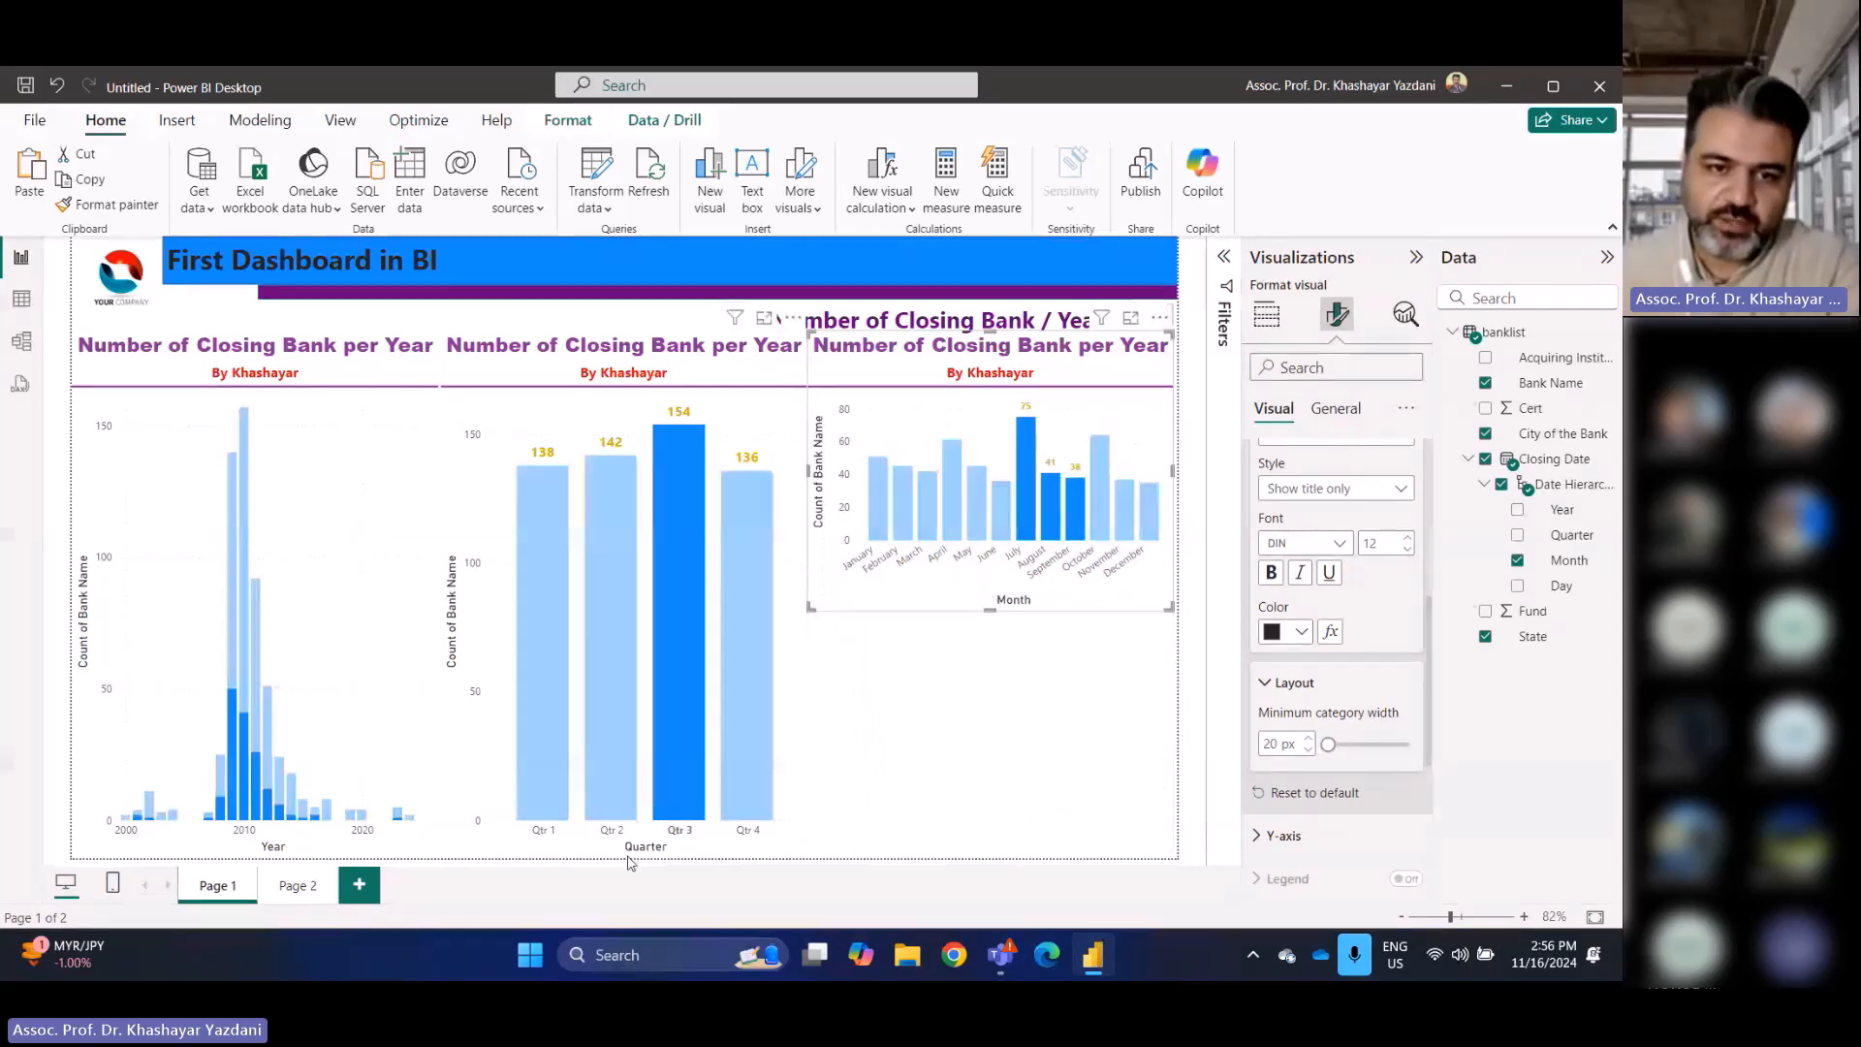
pyautogui.click(618, 856)
pyautogui.moveTo(618, 858); pyautogui.dragTo(622, 610)
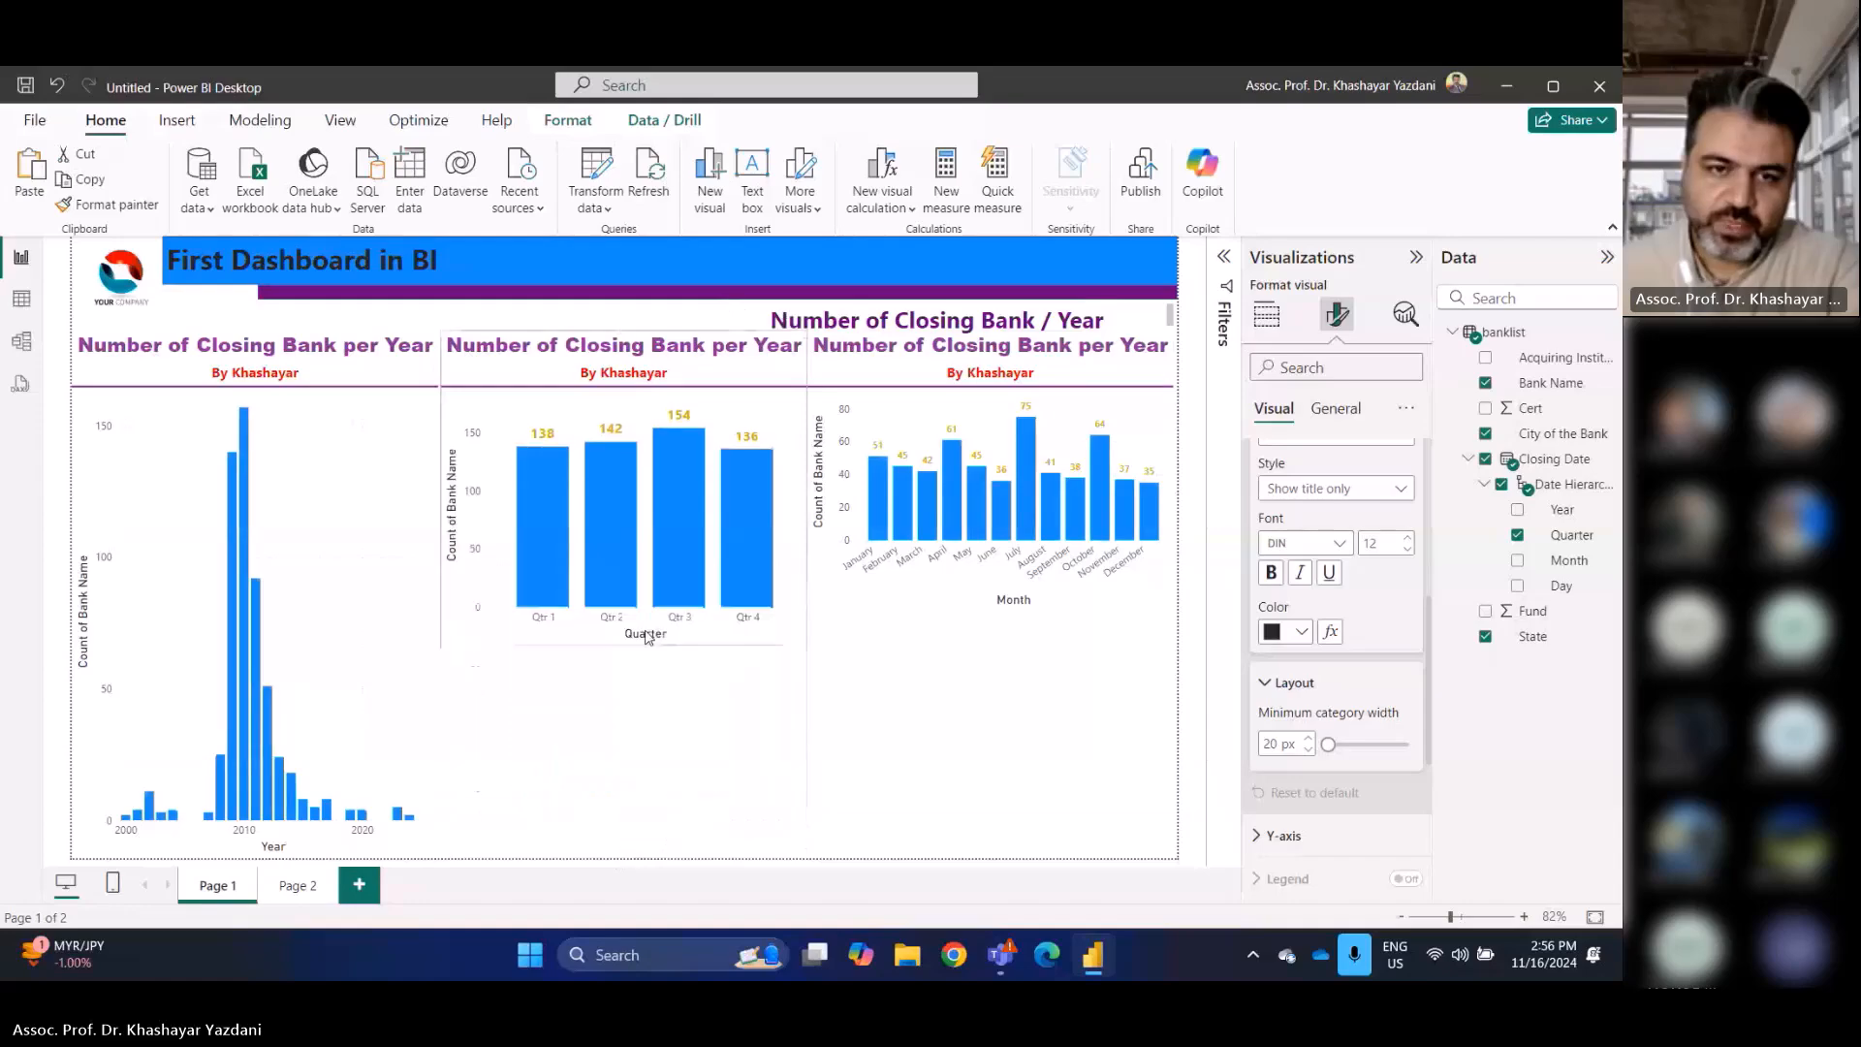
pyautogui.click(416, 708)
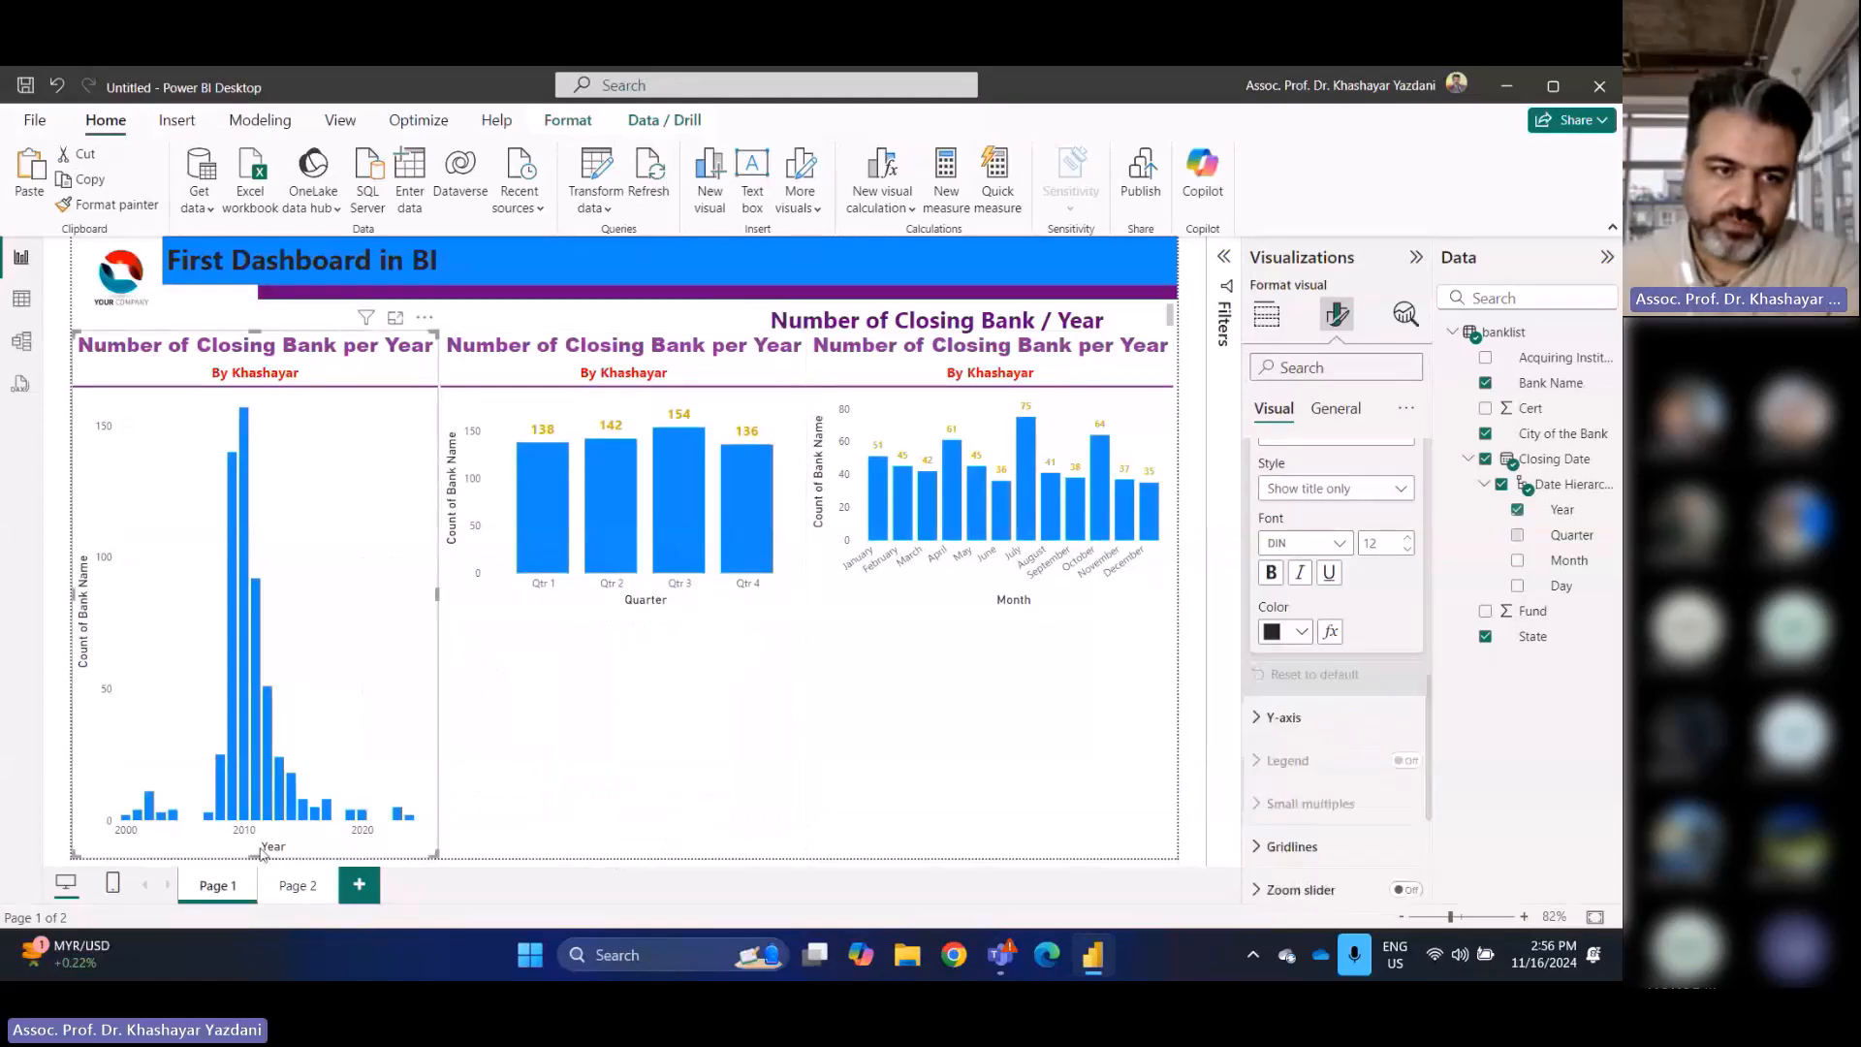
pyautogui.moveTo(261, 857); pyautogui.dragTo(283, 610)
pyautogui.click(318, 679)
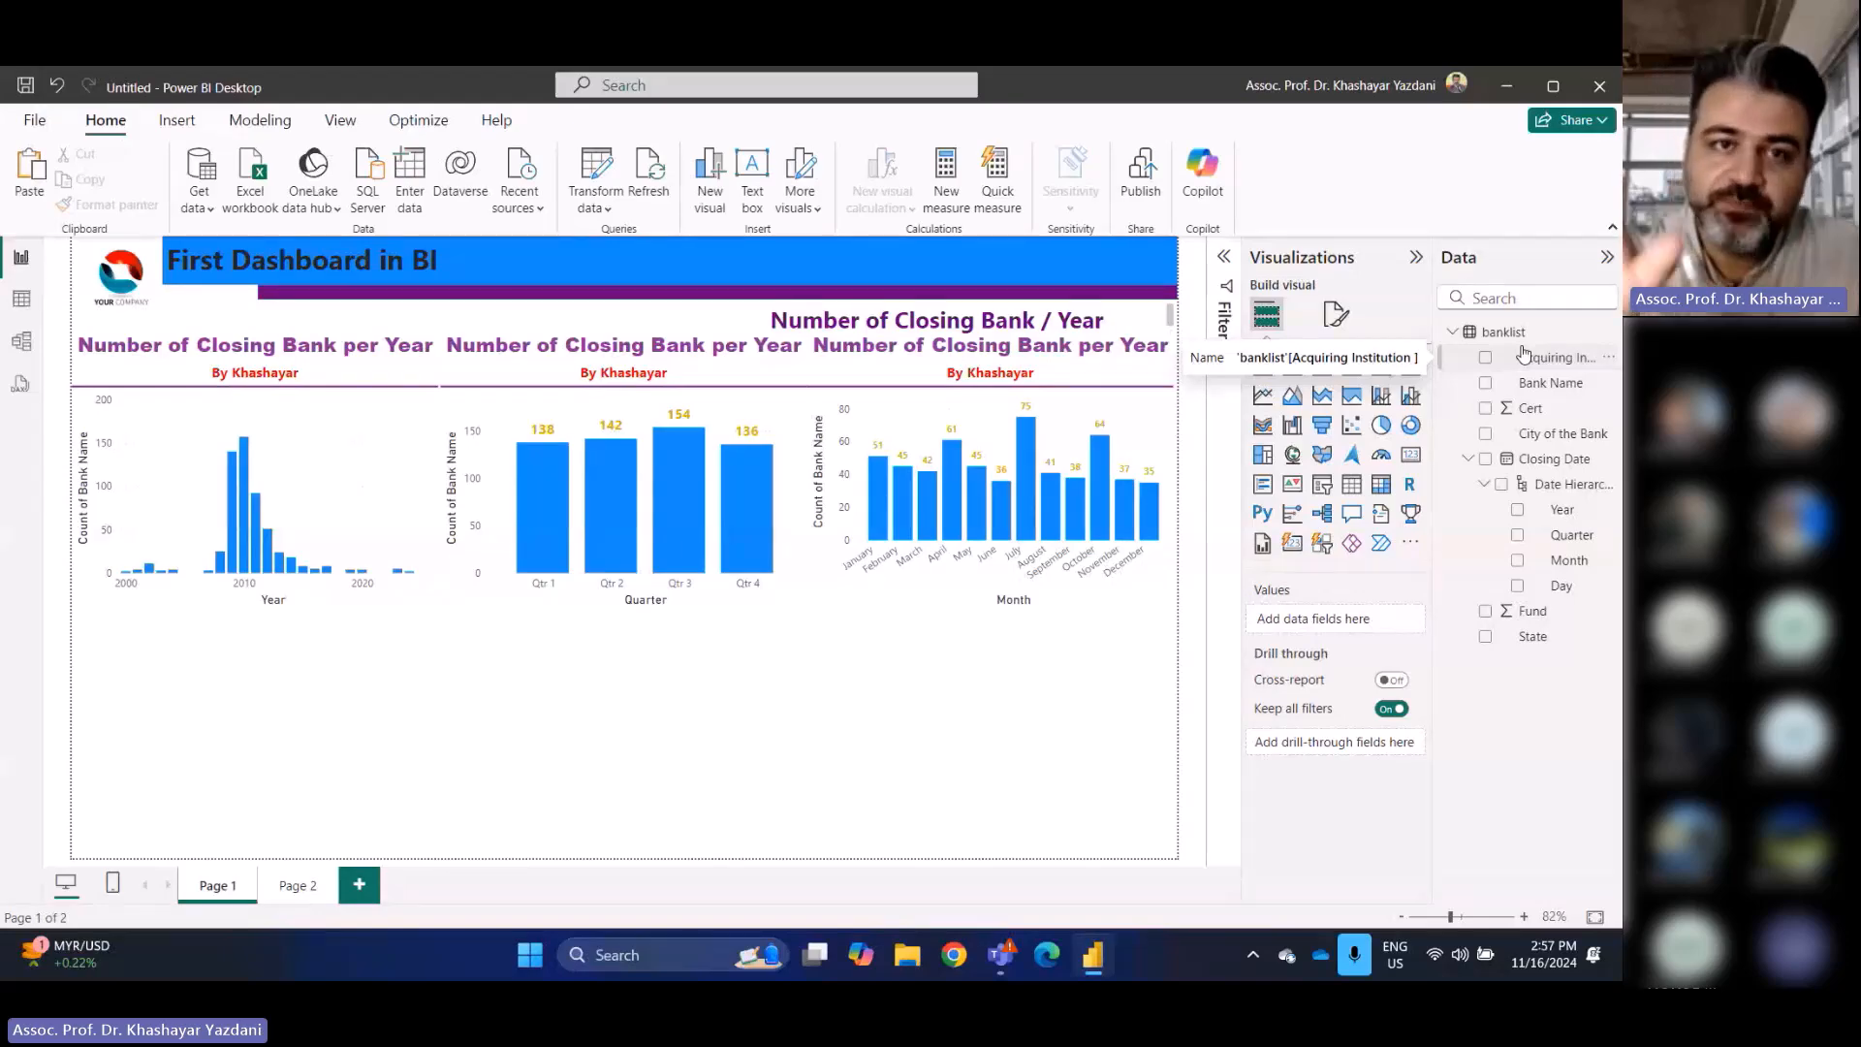
# Delete the "Number of Closing Bank / Year" text box above the charts
pyautogui.click(930, 319)
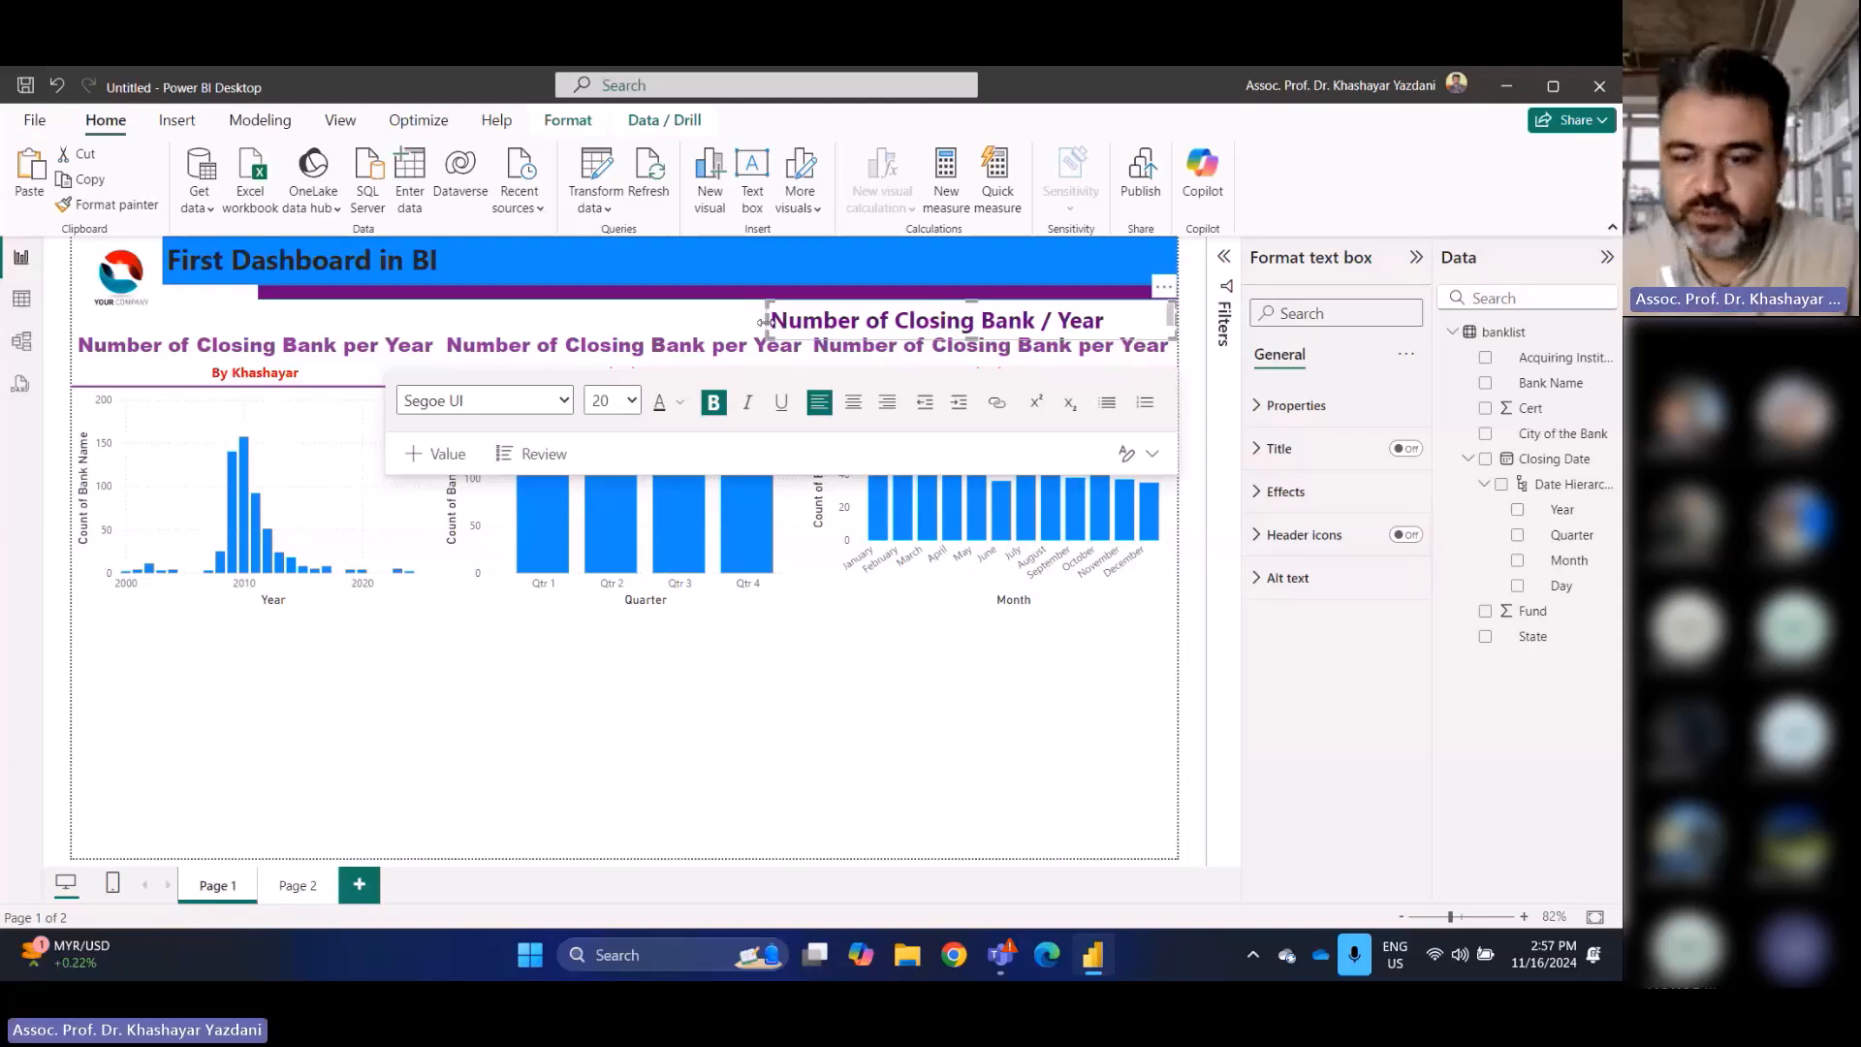
pyautogui.press('BackSpace')
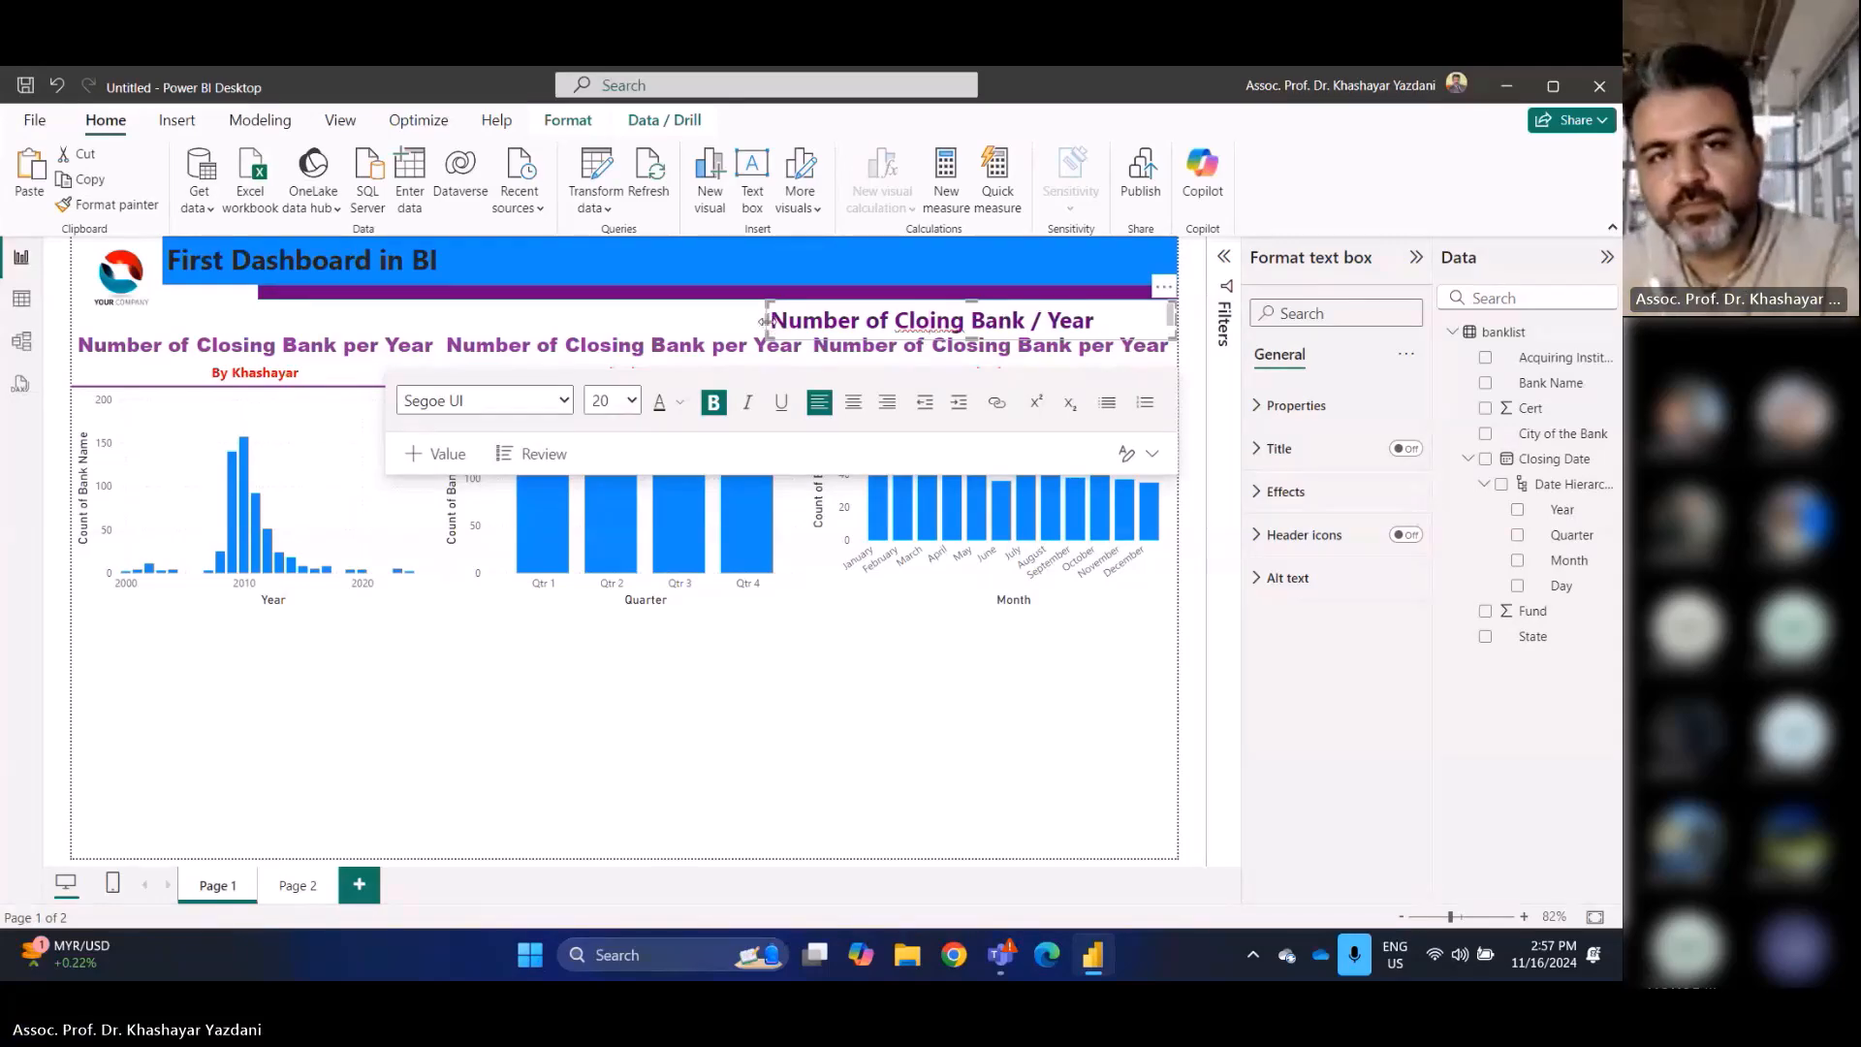
pyautogui.press('Delete')
pyautogui.moveTo(765, 335); pyautogui.dragTo(713, 431)
pyautogui.click(732, 433)
pyautogui.press('Delete')
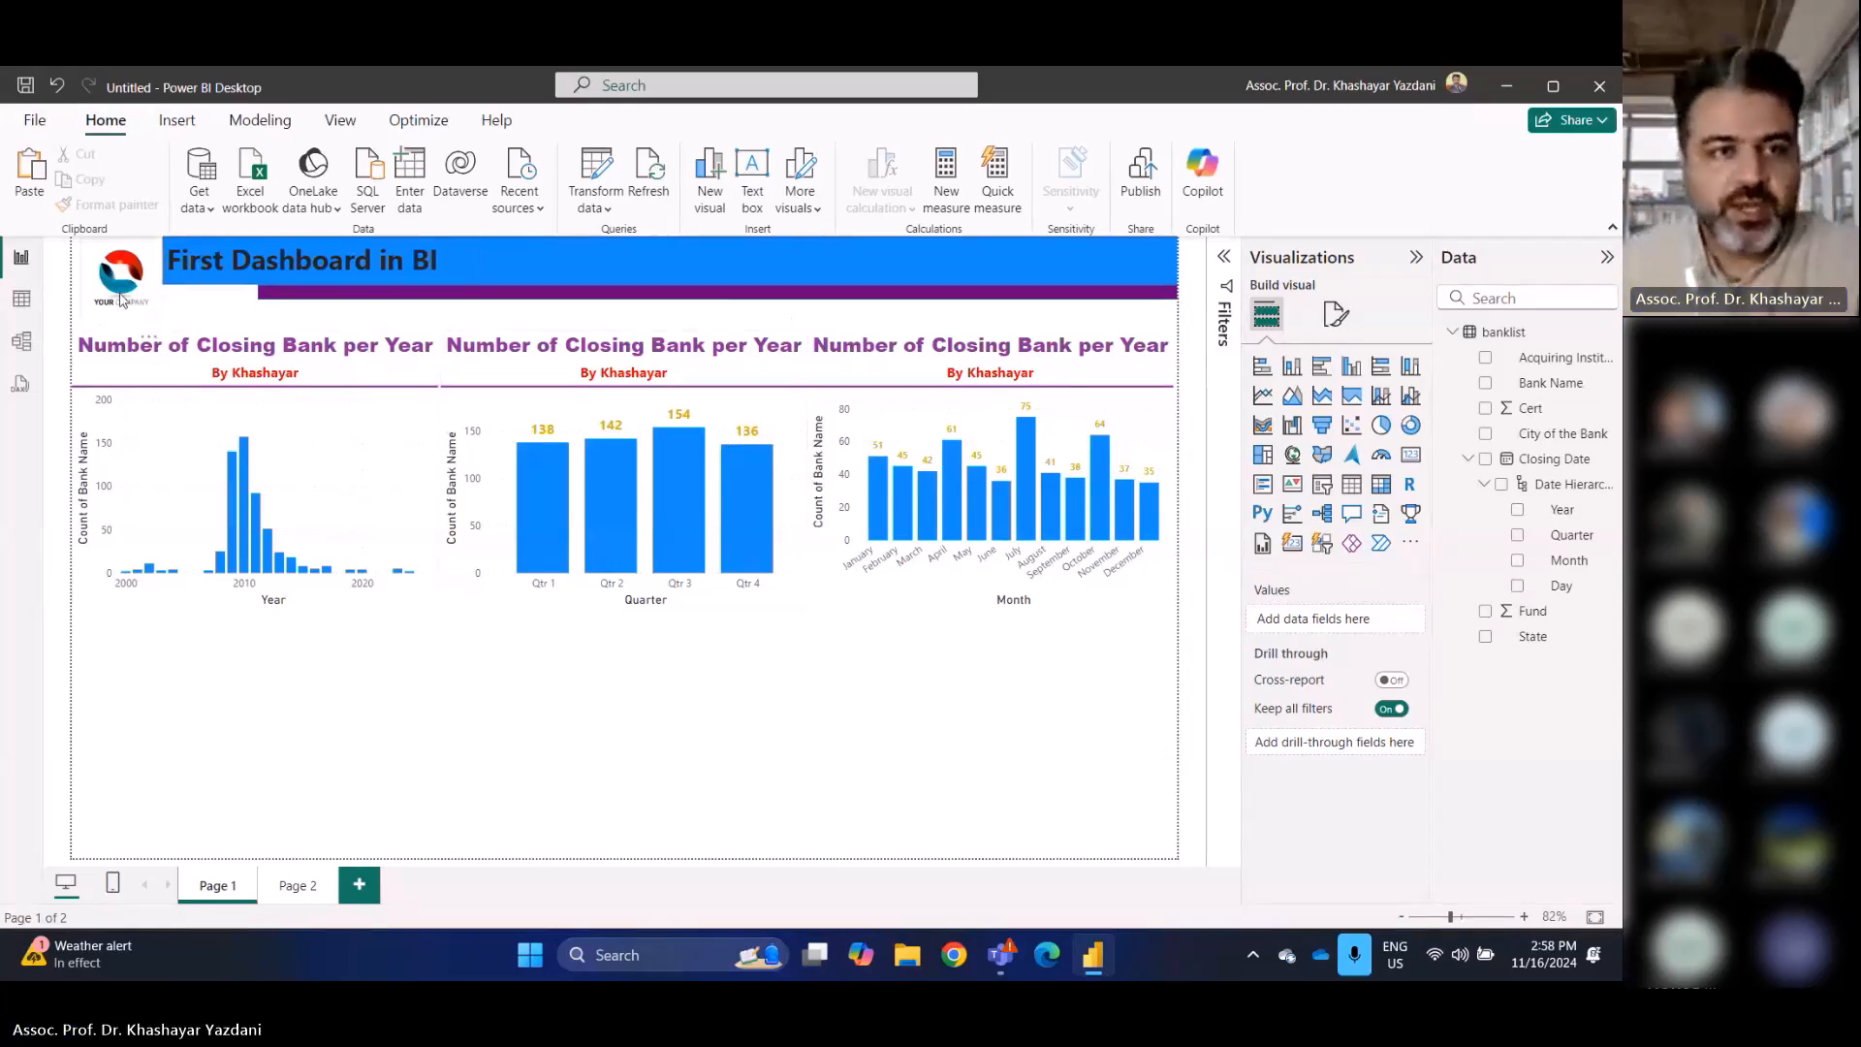
# Open the Excel workbook "NCRN LAND Bird Monitoring Data 2007 - 2017_Public" from Downloads as a new data source
pyautogui.click(199, 205)
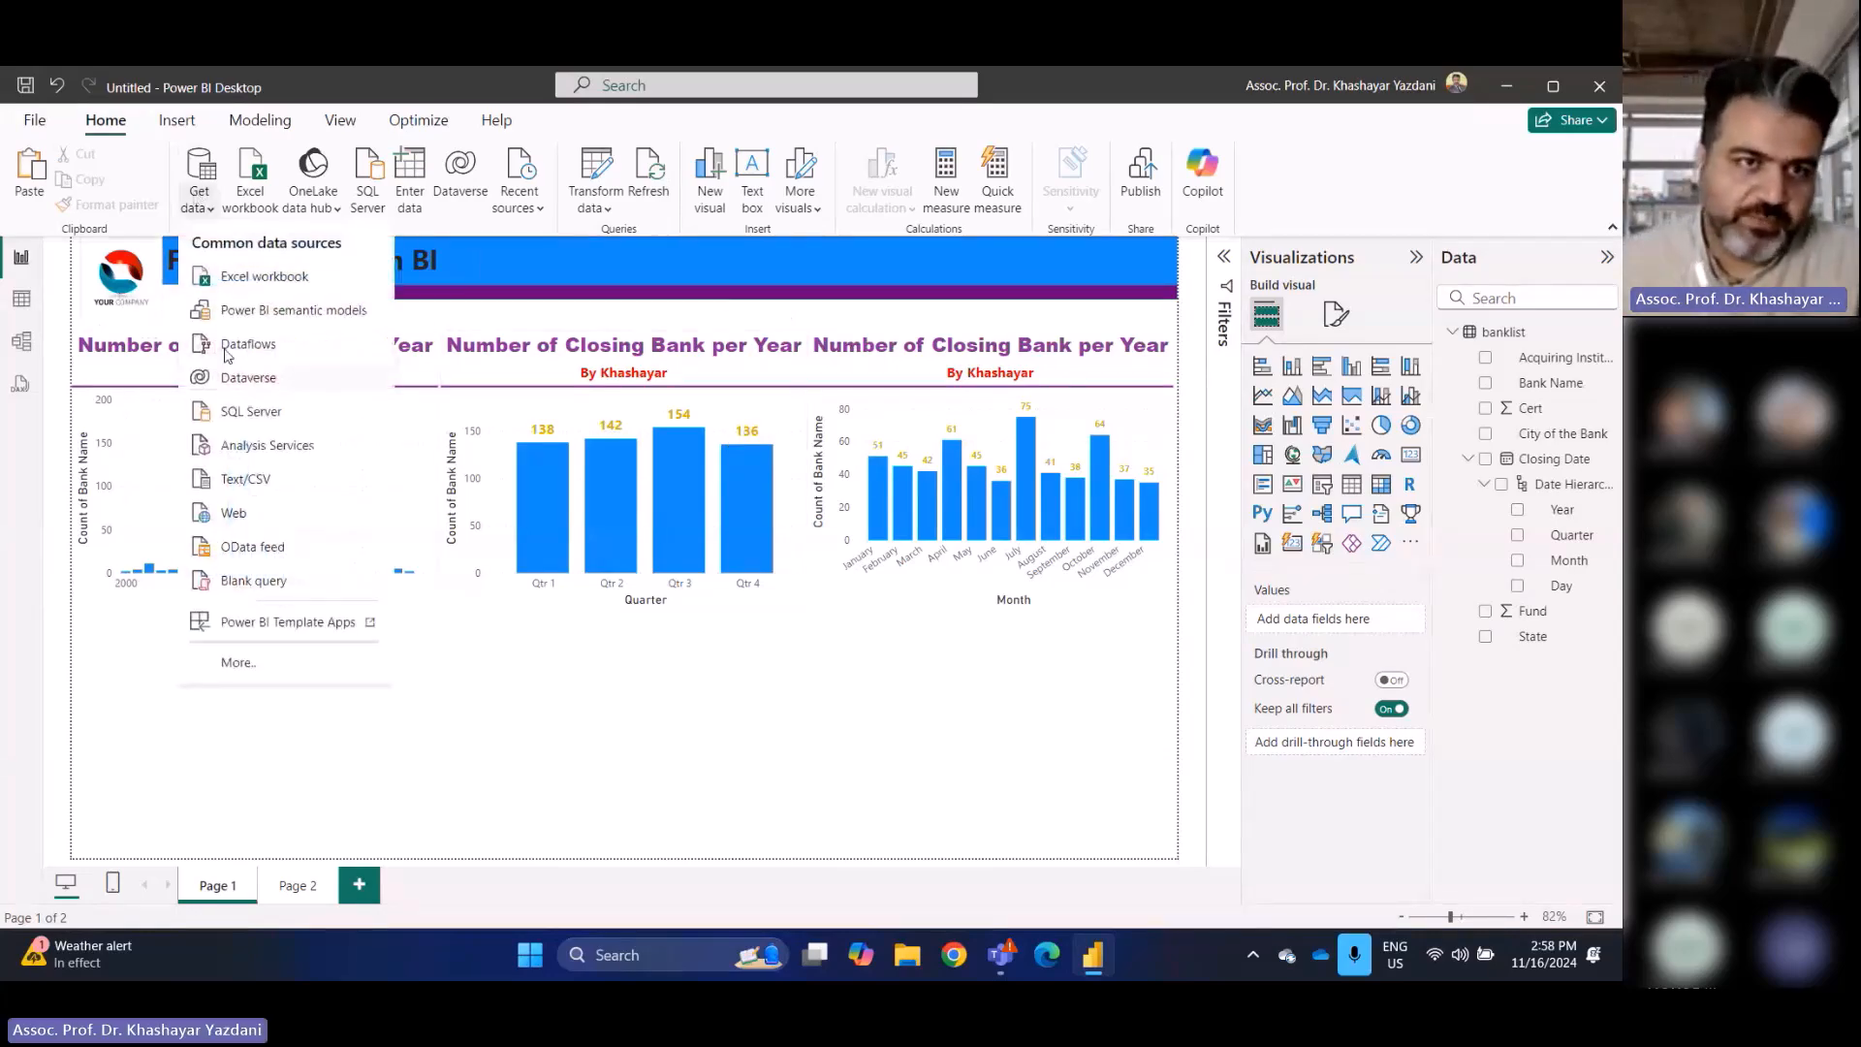
pyautogui.click(236, 279)
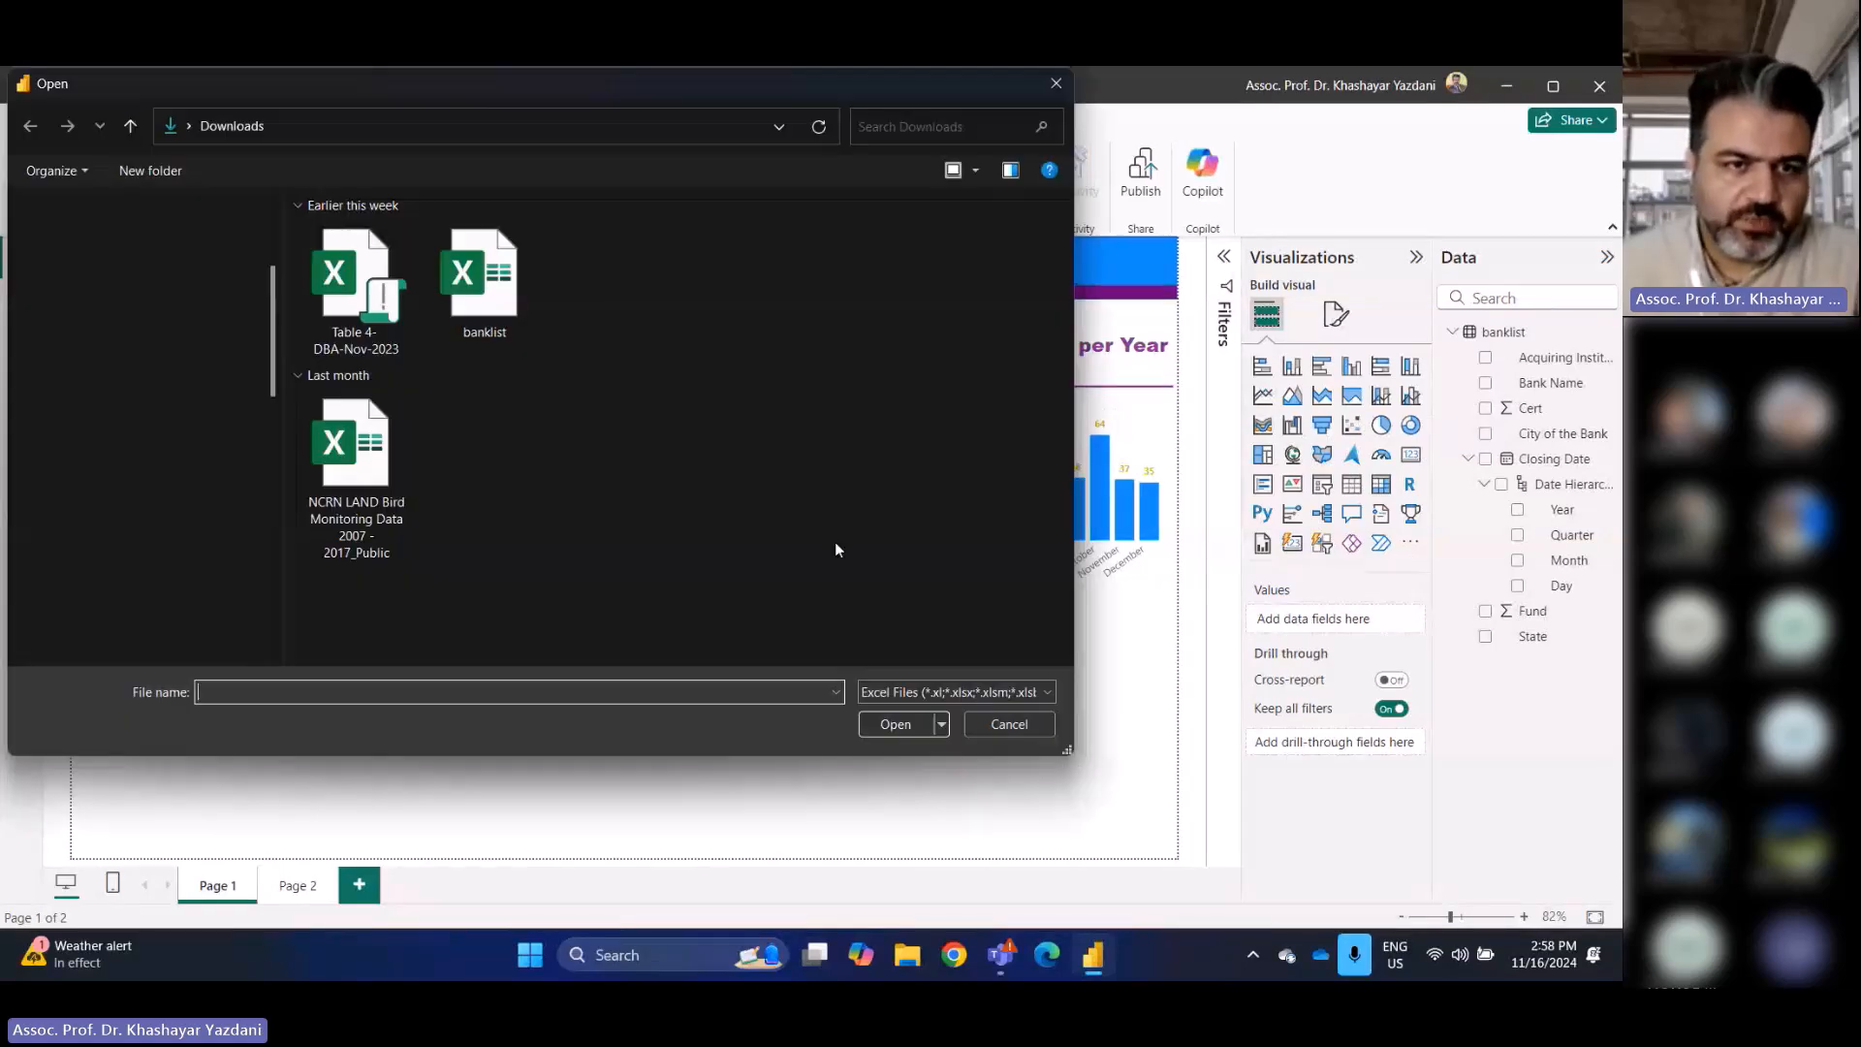
pyautogui.click(356, 455)
pyautogui.click(889, 724)
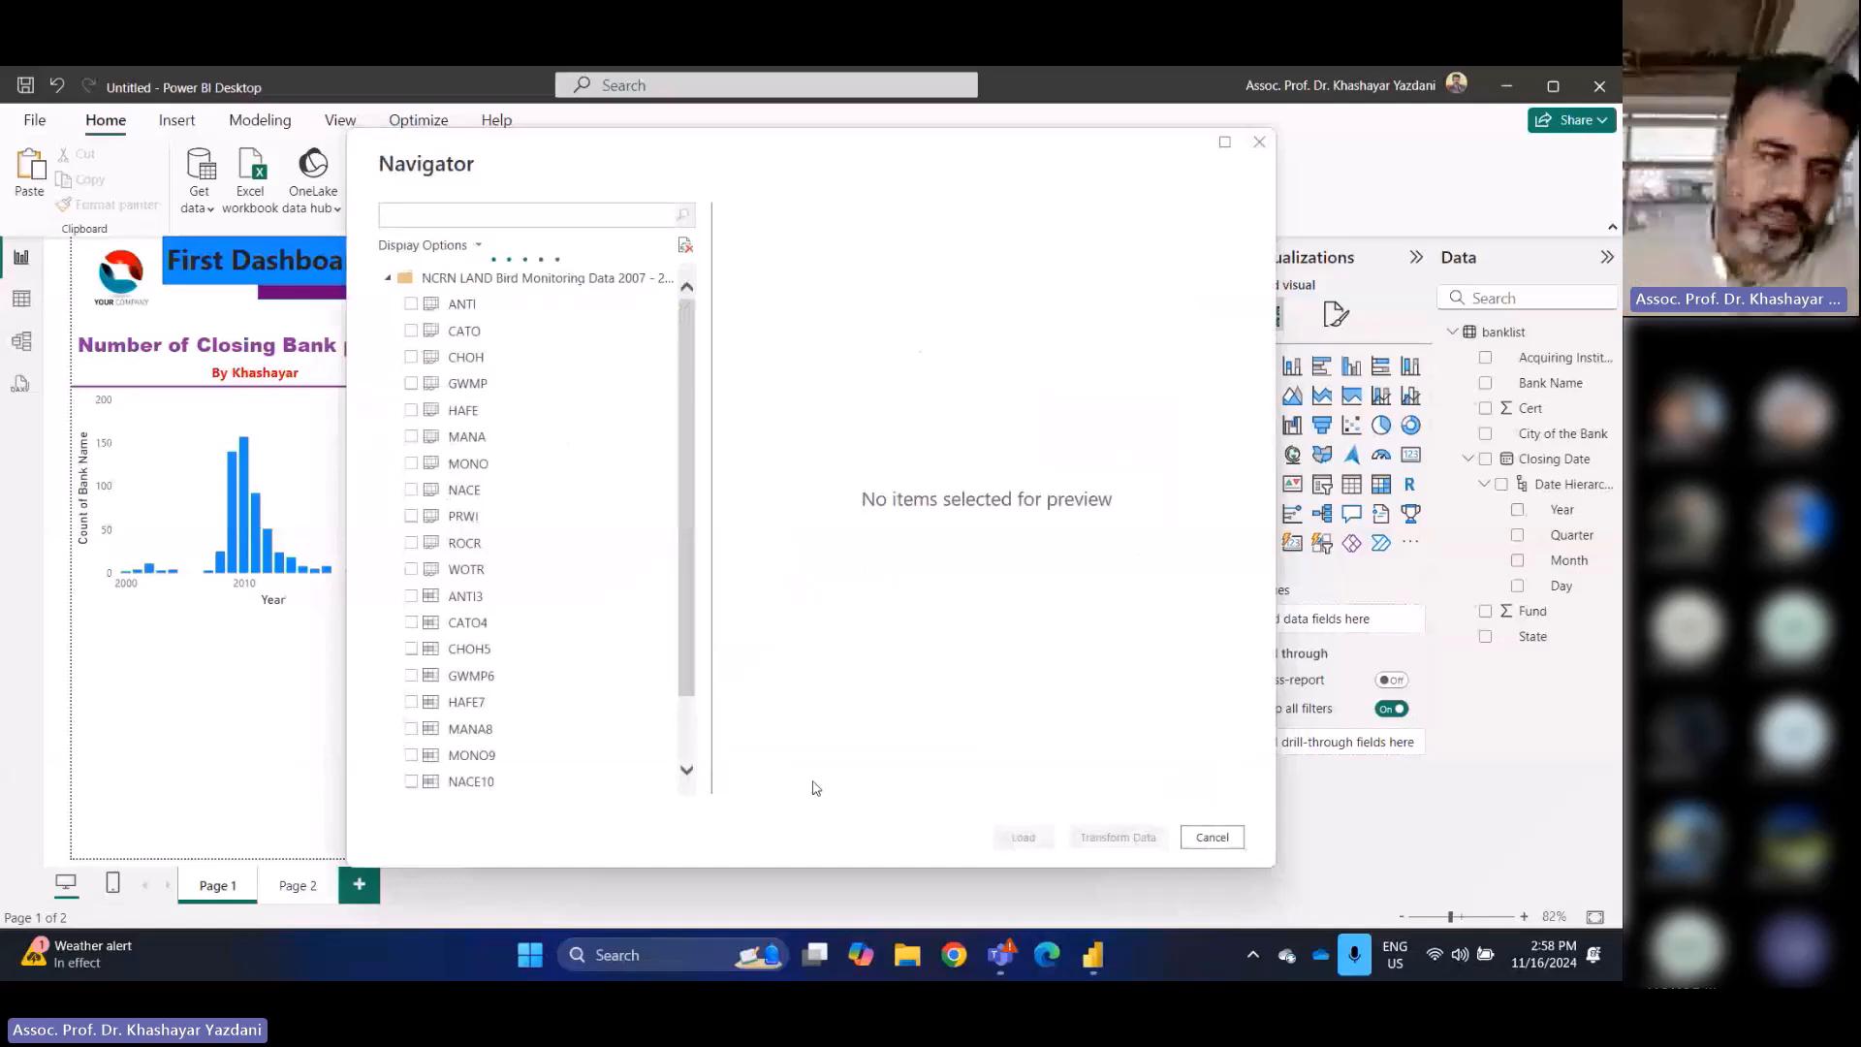
# Load the HAFE sheet from the bird monitoring workbook and expand the new table's fields with banklist collapsed
pyautogui.click(410, 412)
pyautogui.click(1024, 837)
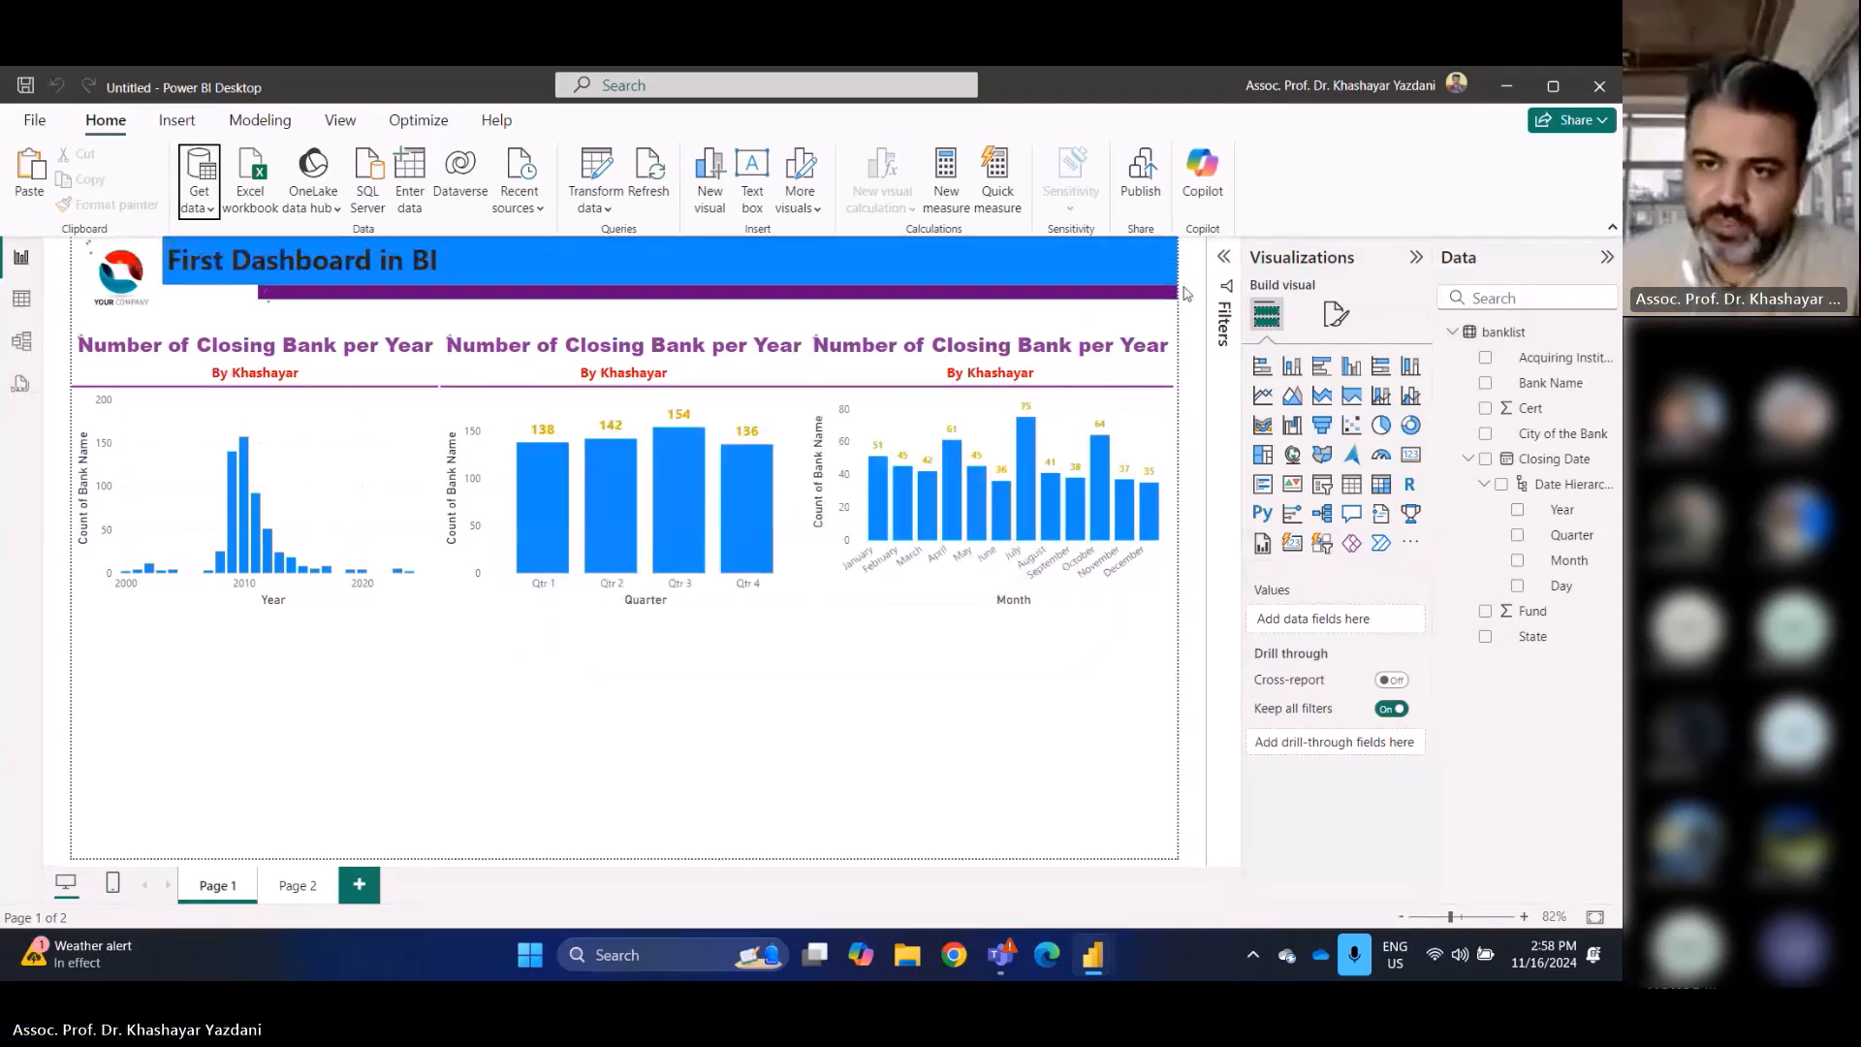
pyautogui.click(1454, 333)
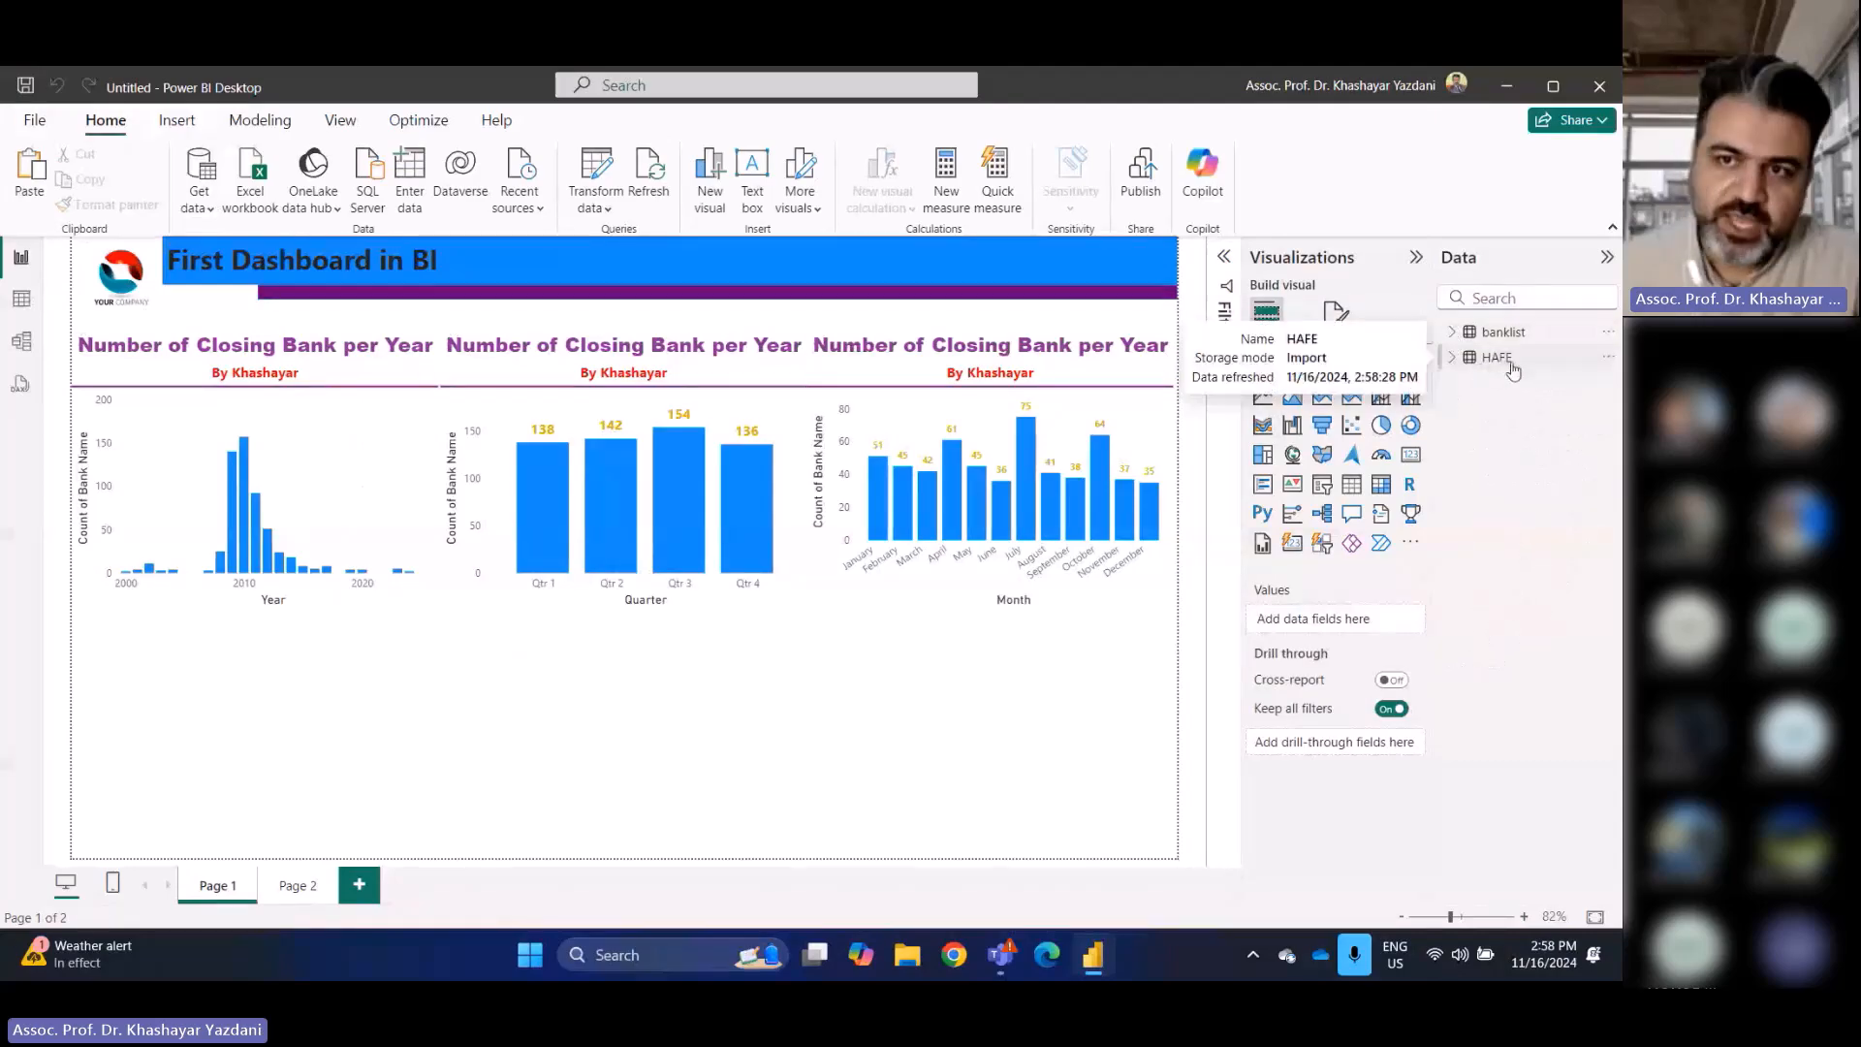
pyautogui.click(1451, 357)
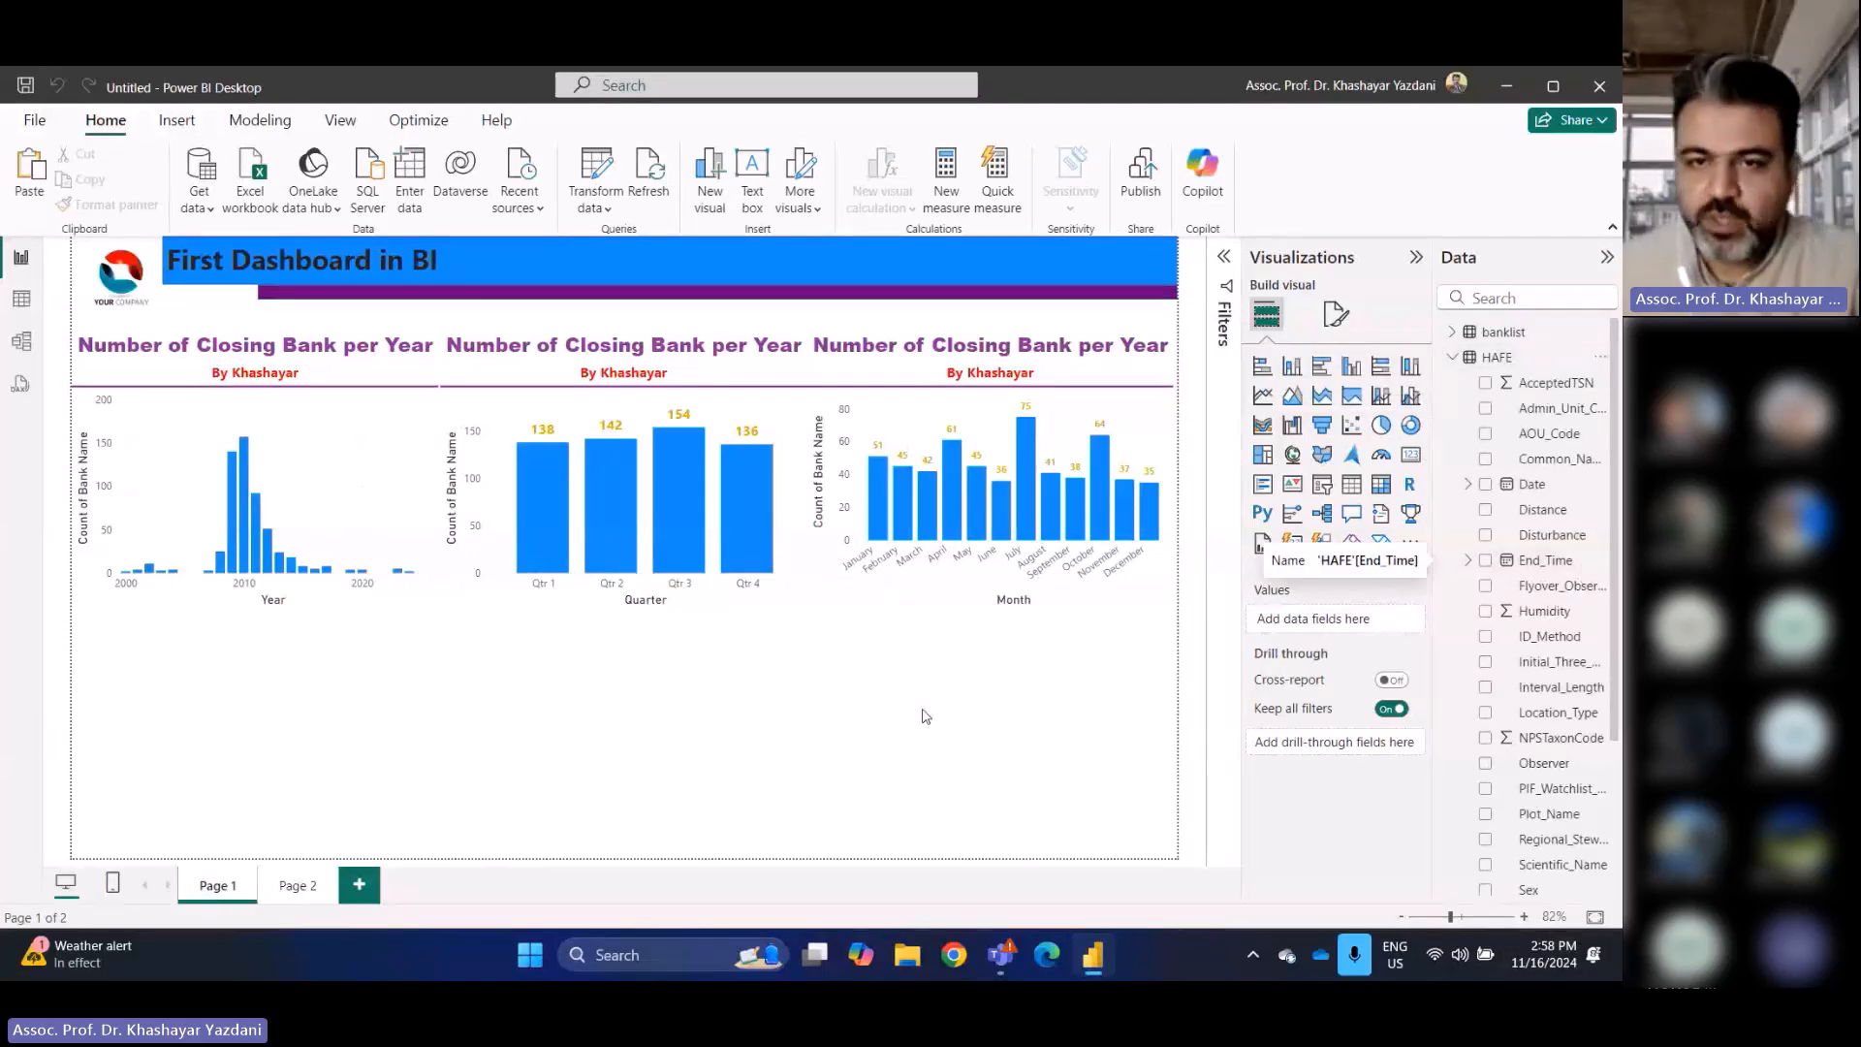
# Add a stacked column chart to Page 2 and enlarge it to cover most of the page
pyautogui.click(294, 890)
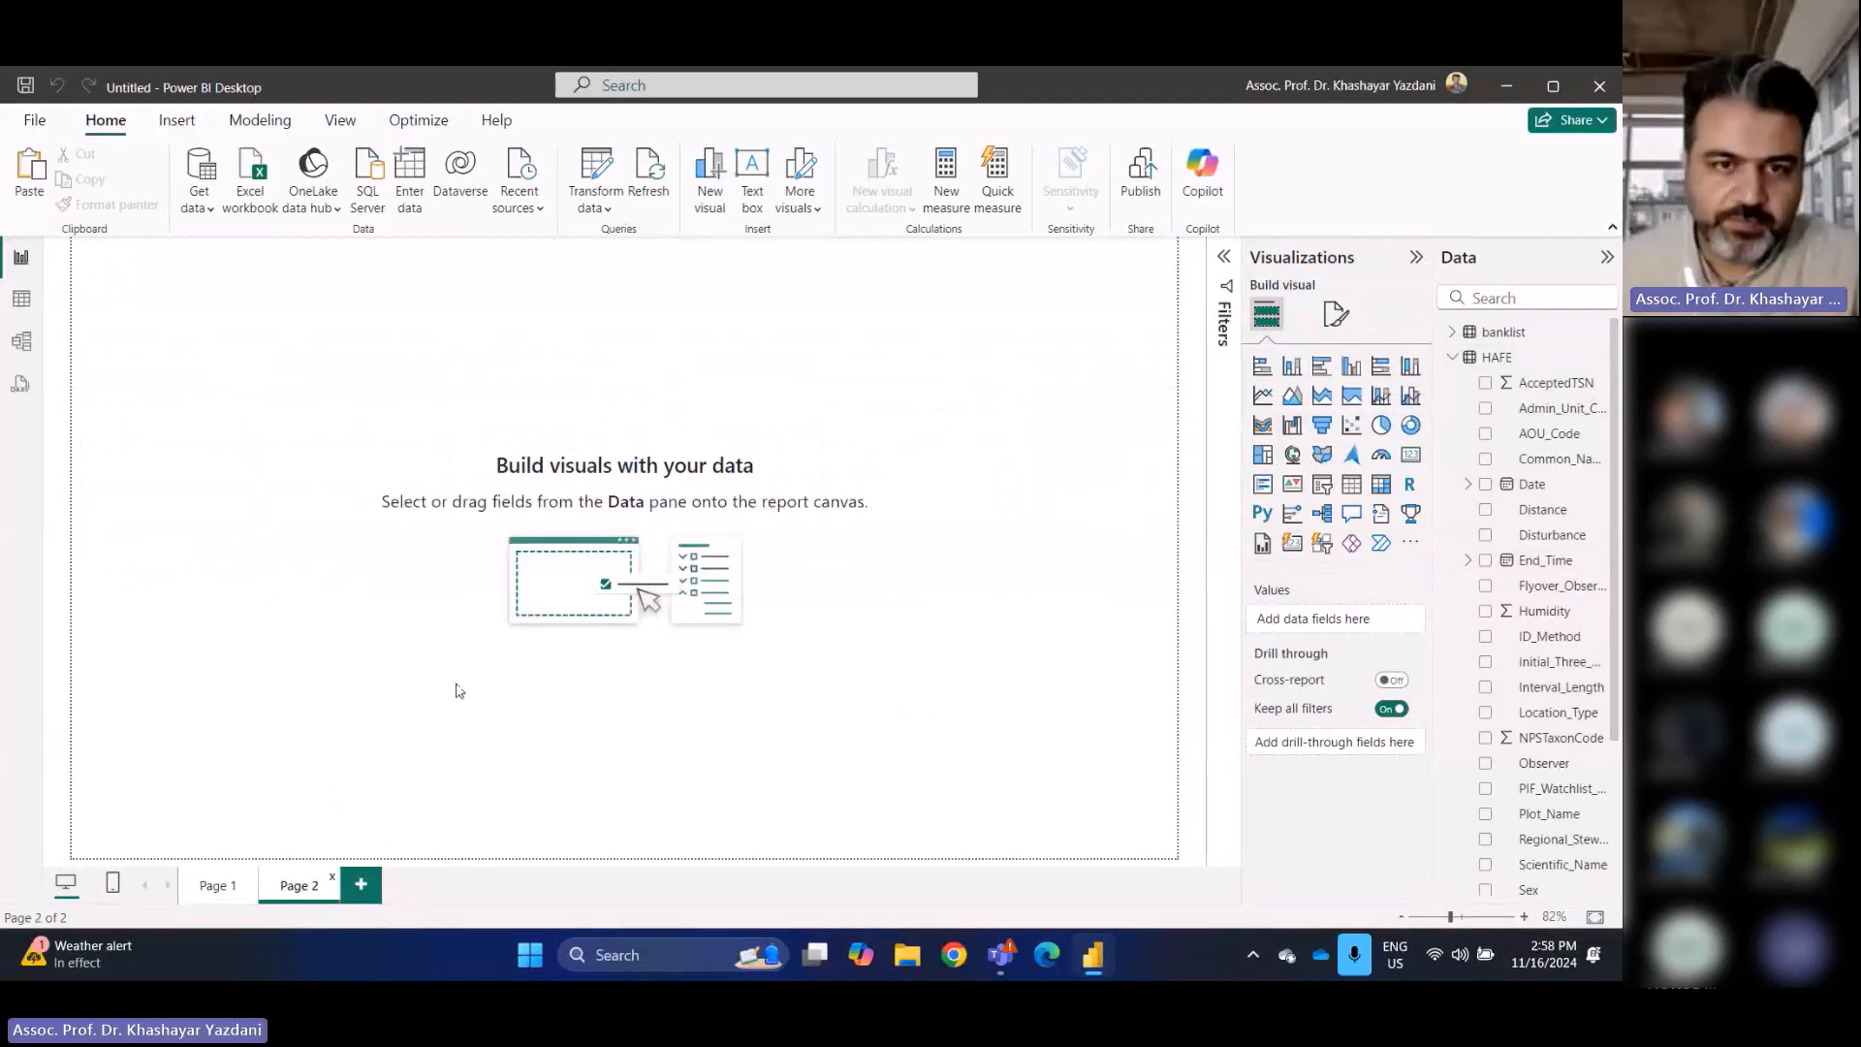
pyautogui.click(1289, 365)
pyautogui.moveTo(318, 475); pyautogui.dragTo(1138, 820)
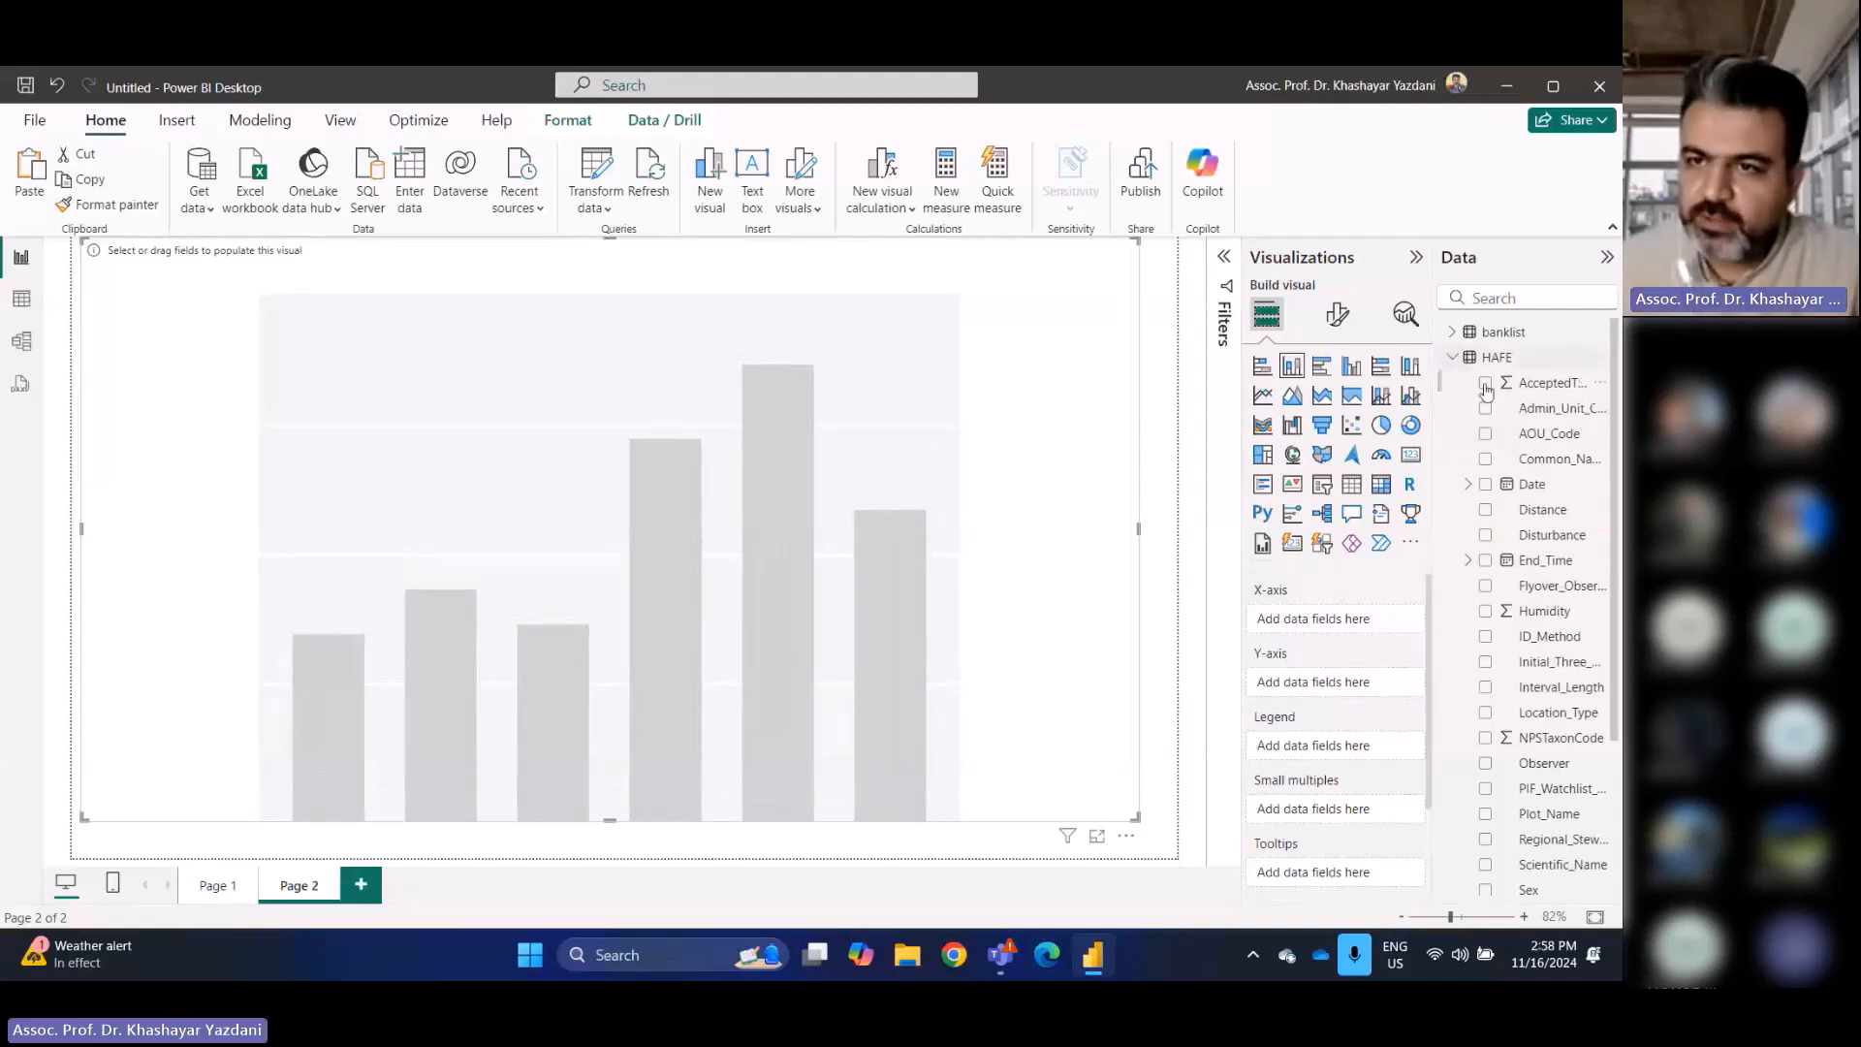
# Plot the count of banklist Bank Name on the y-axis against the Year of HAFE's Date on the x-axis
pyautogui.click(1468, 484)
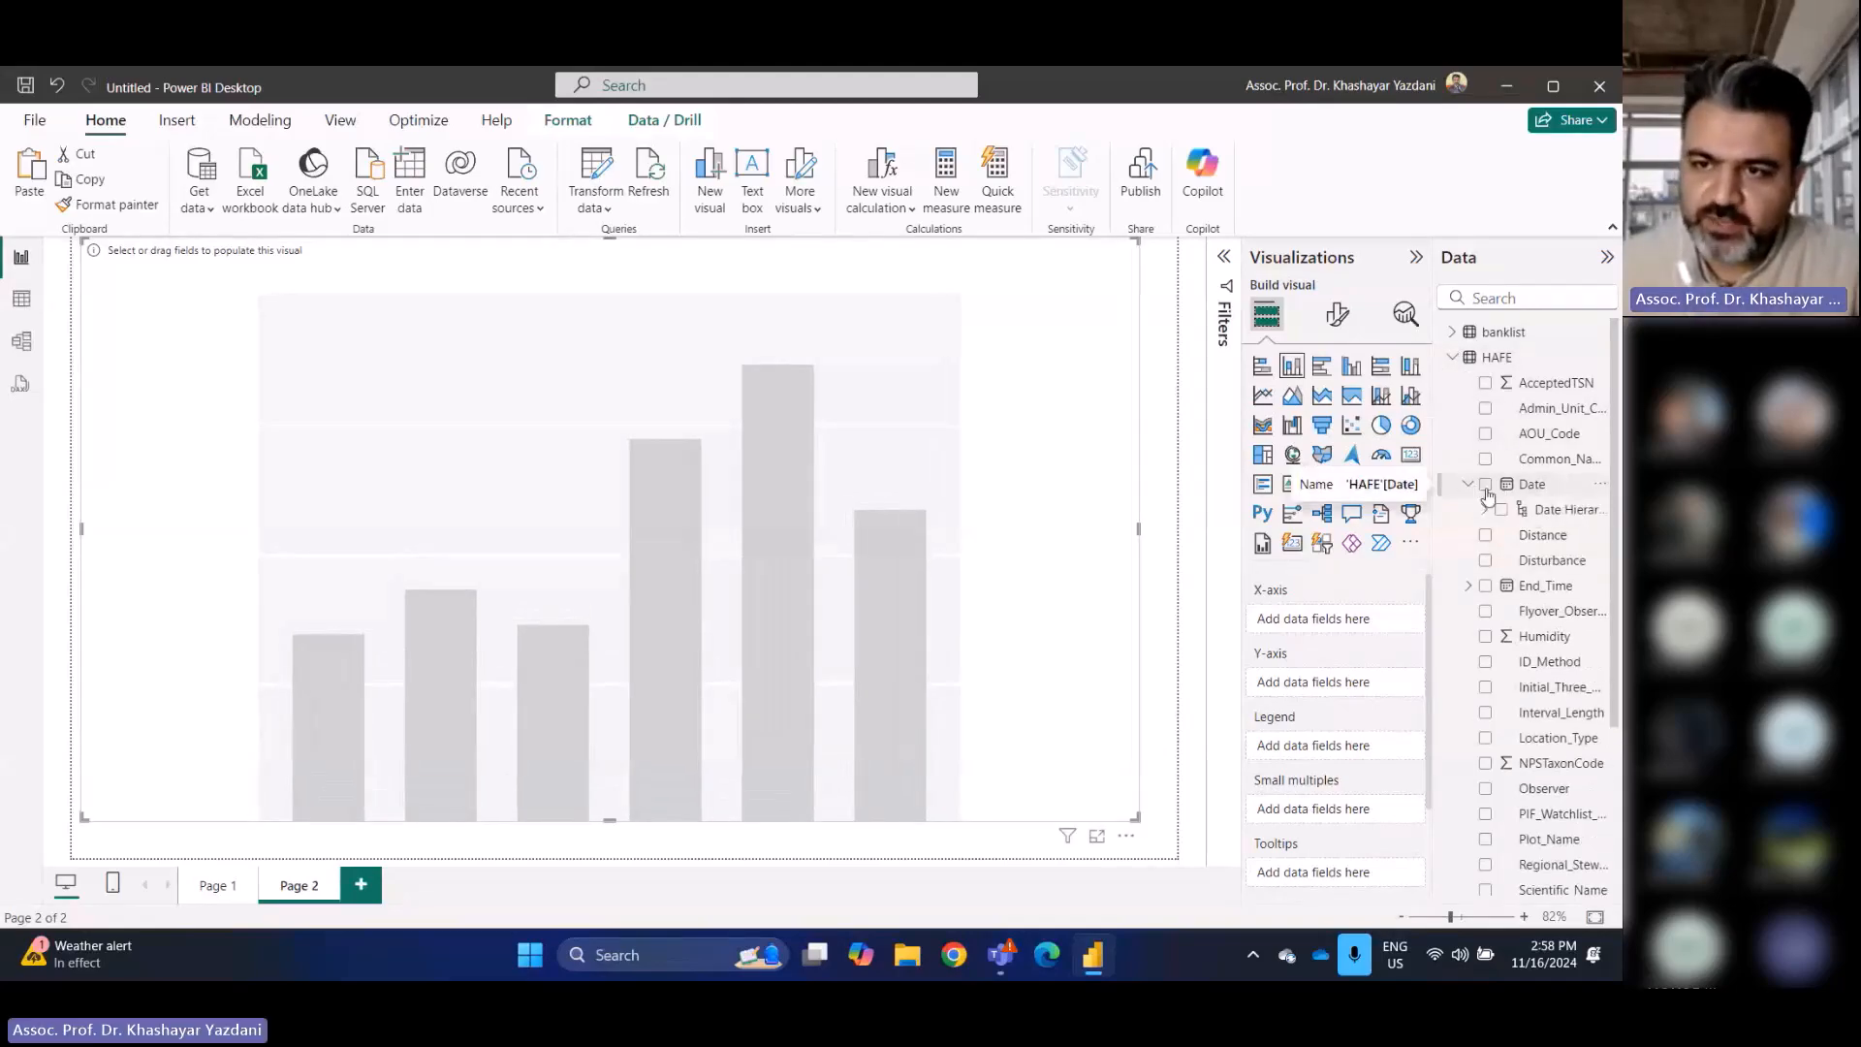
pyautogui.click(1483, 510)
pyautogui.moveTo(1561, 535); pyautogui.dragTo(1376, 622)
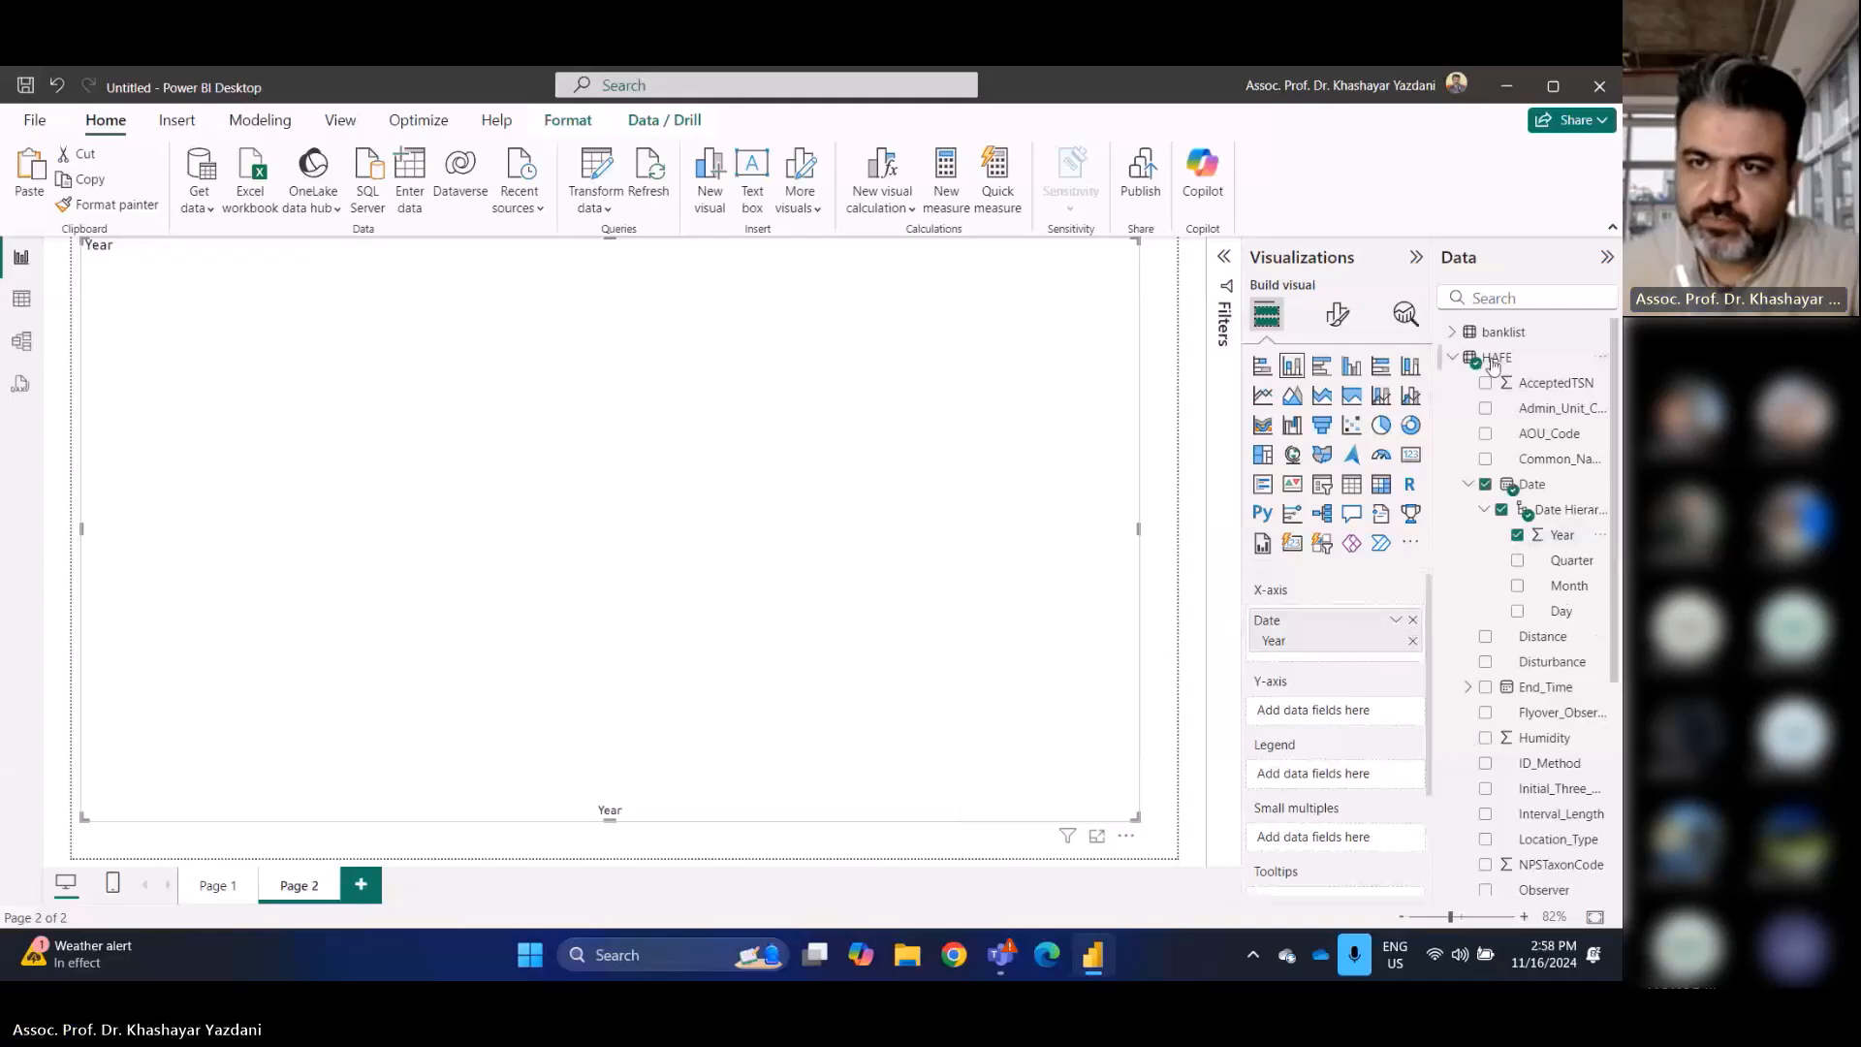
pyautogui.click(1453, 332)
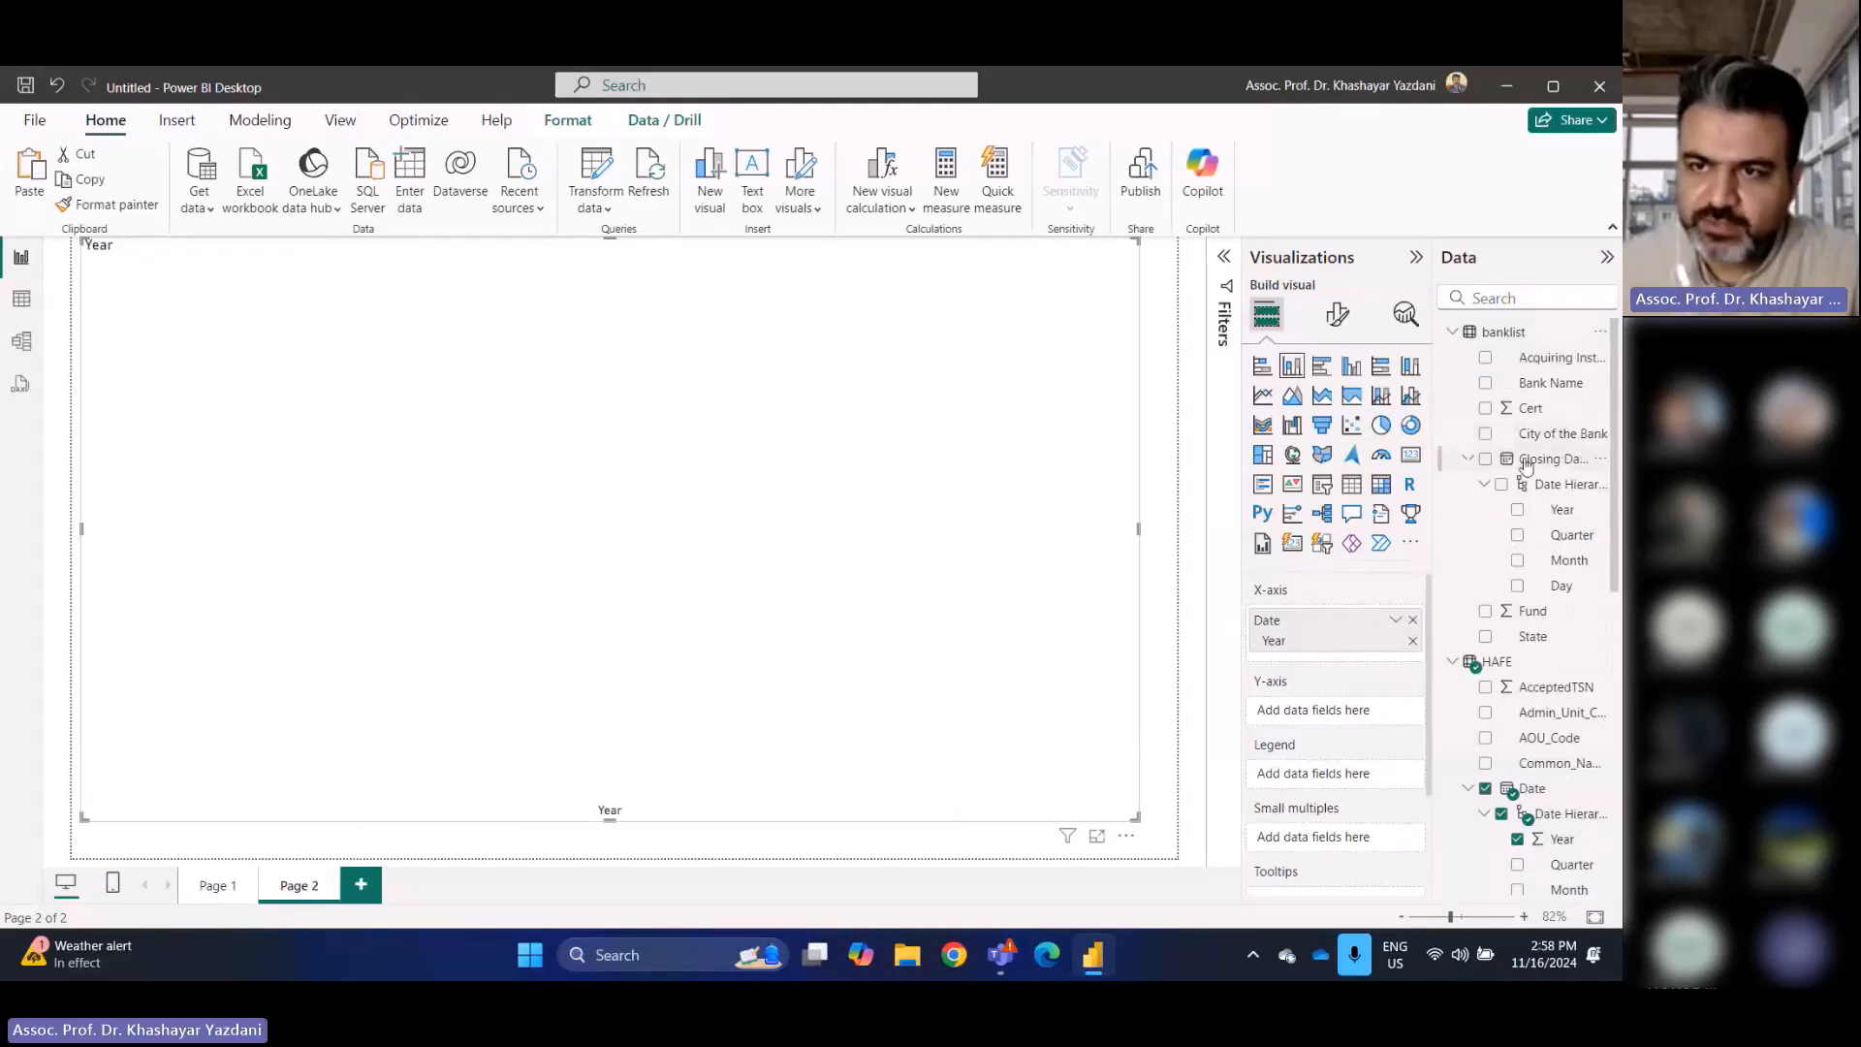
pyautogui.moveTo(1551, 382); pyautogui.dragTo(1346, 715)
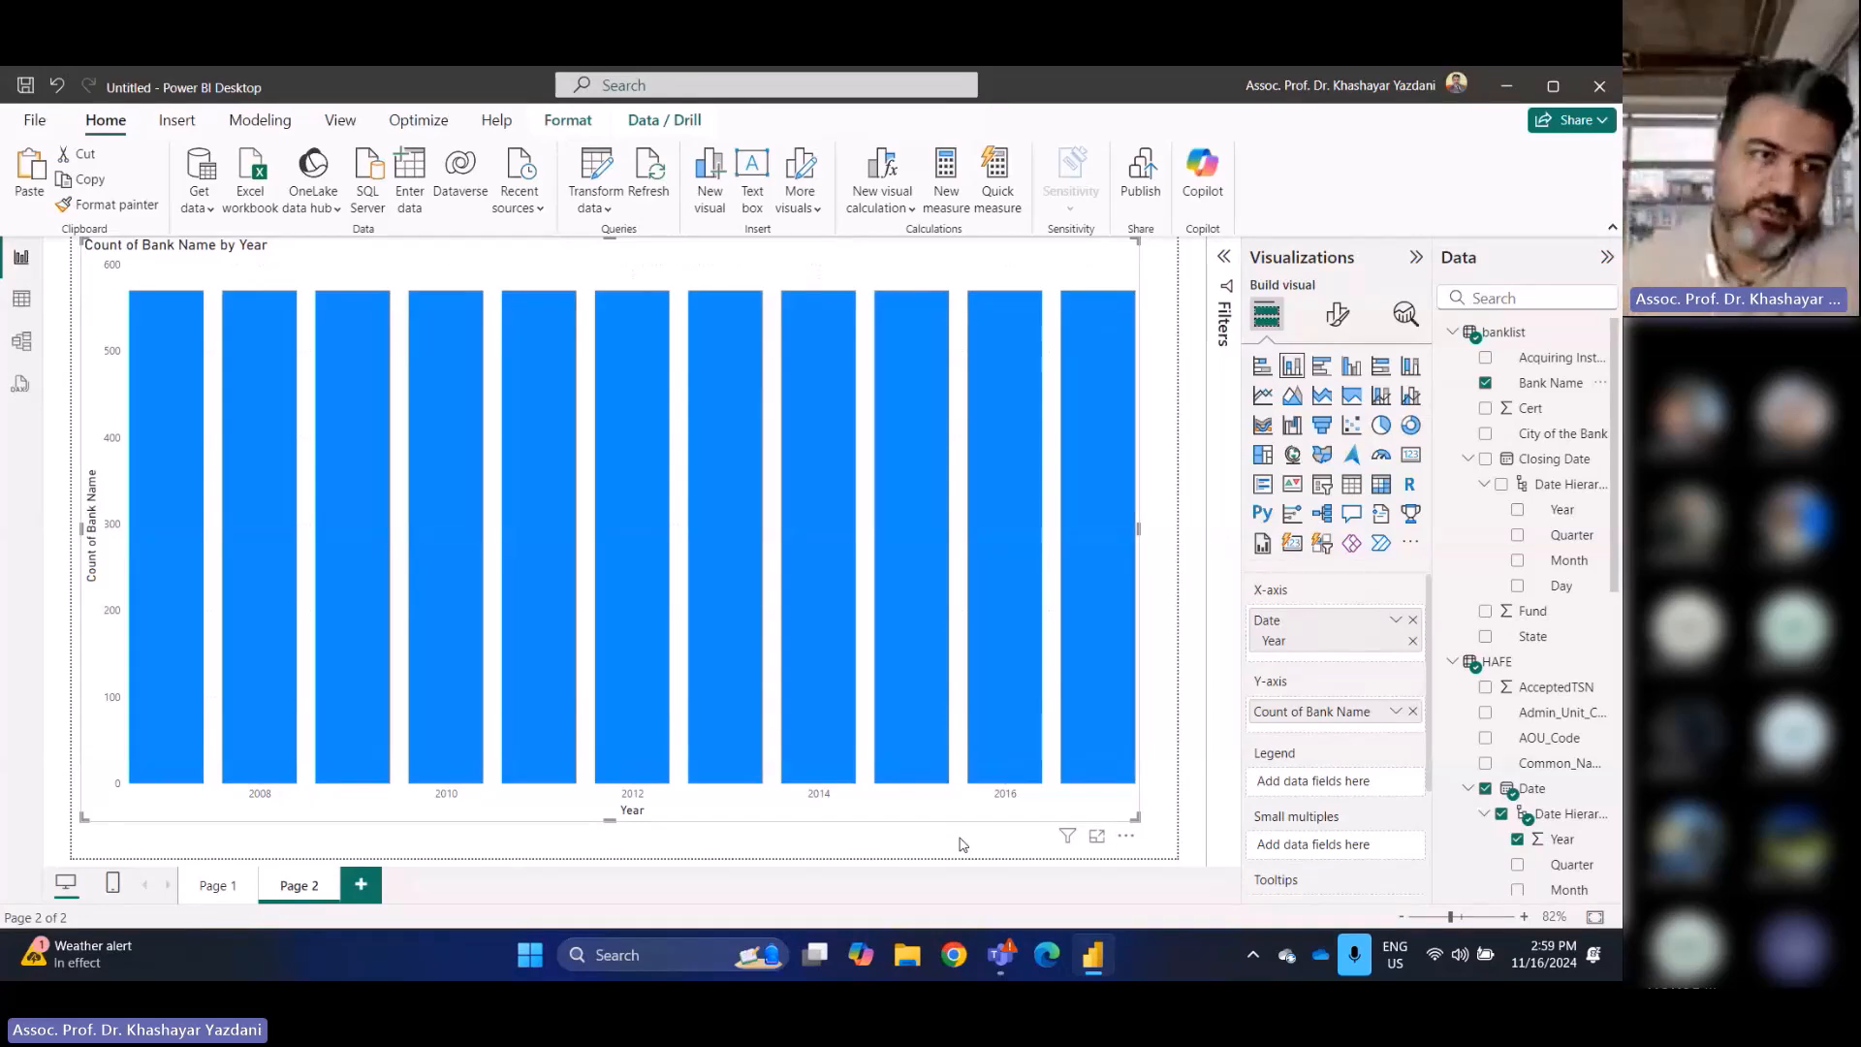
# Check the data model for a relationship between the banklist and HAFE tables and return to the report
pyautogui.click(26, 355)
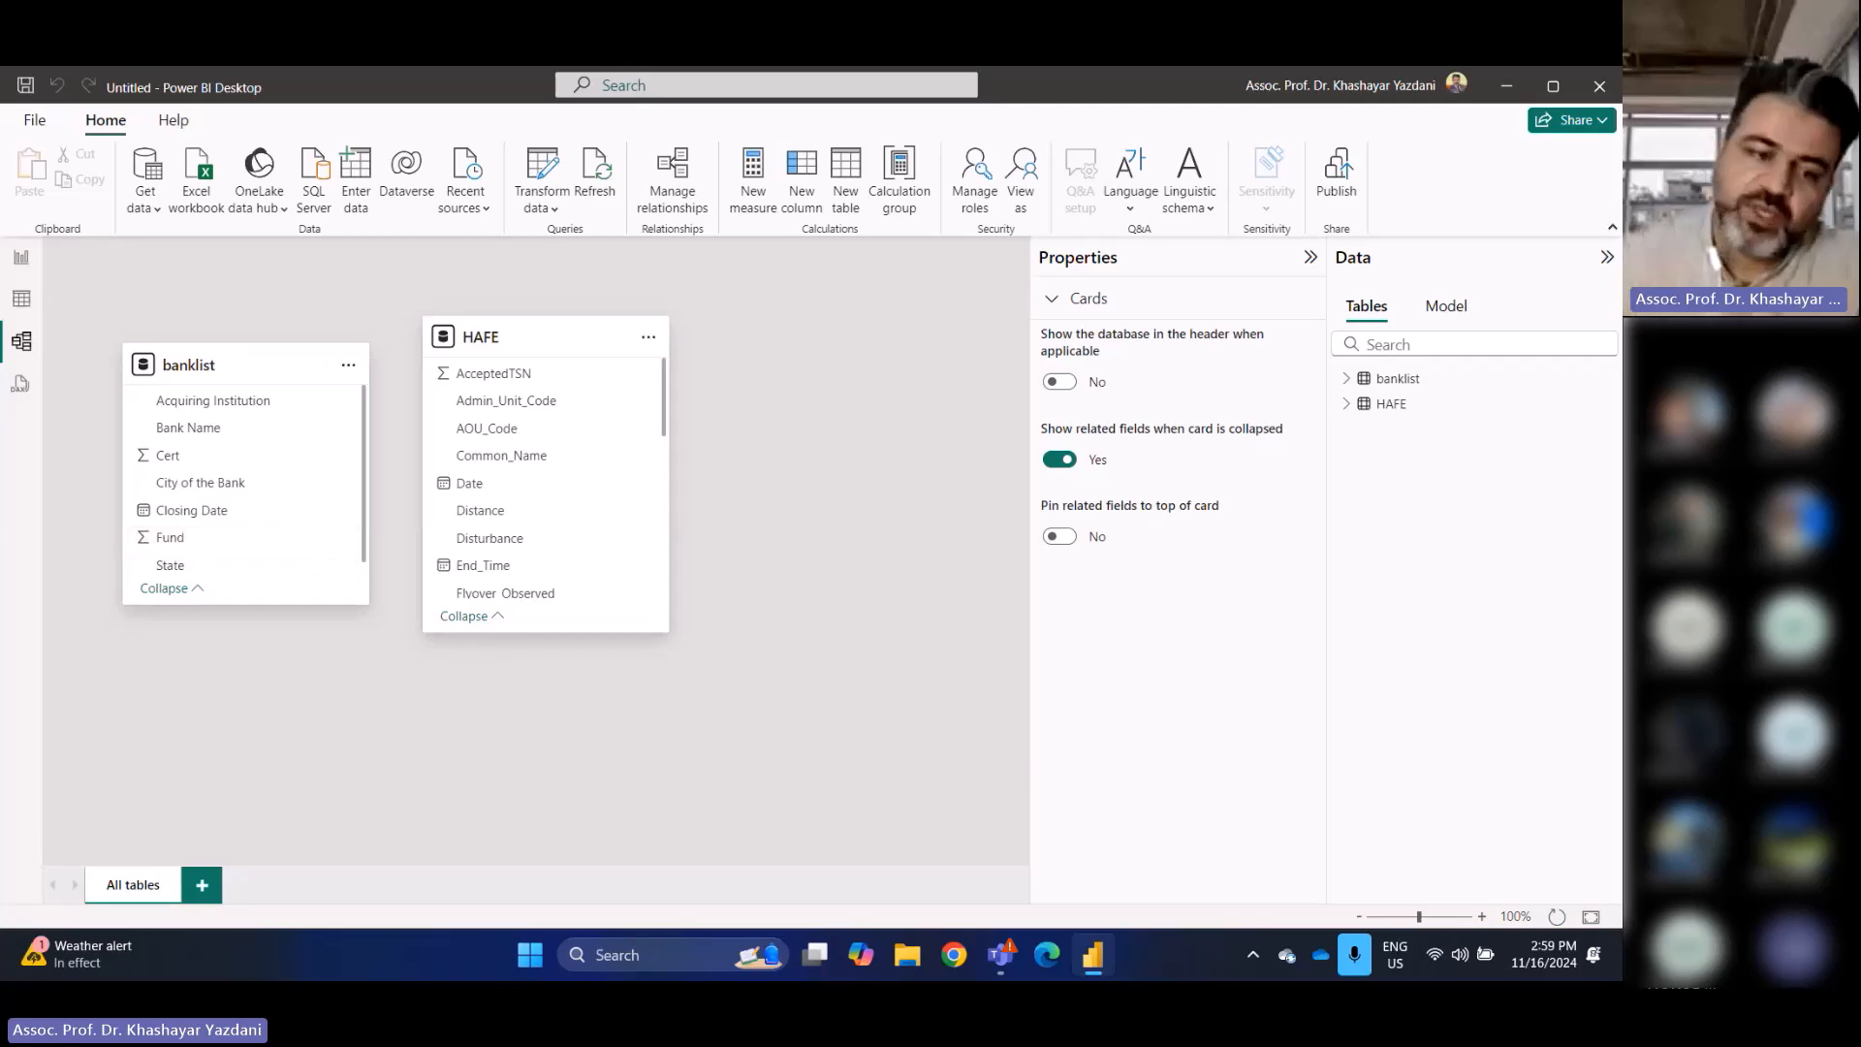
pyautogui.click(21, 261)
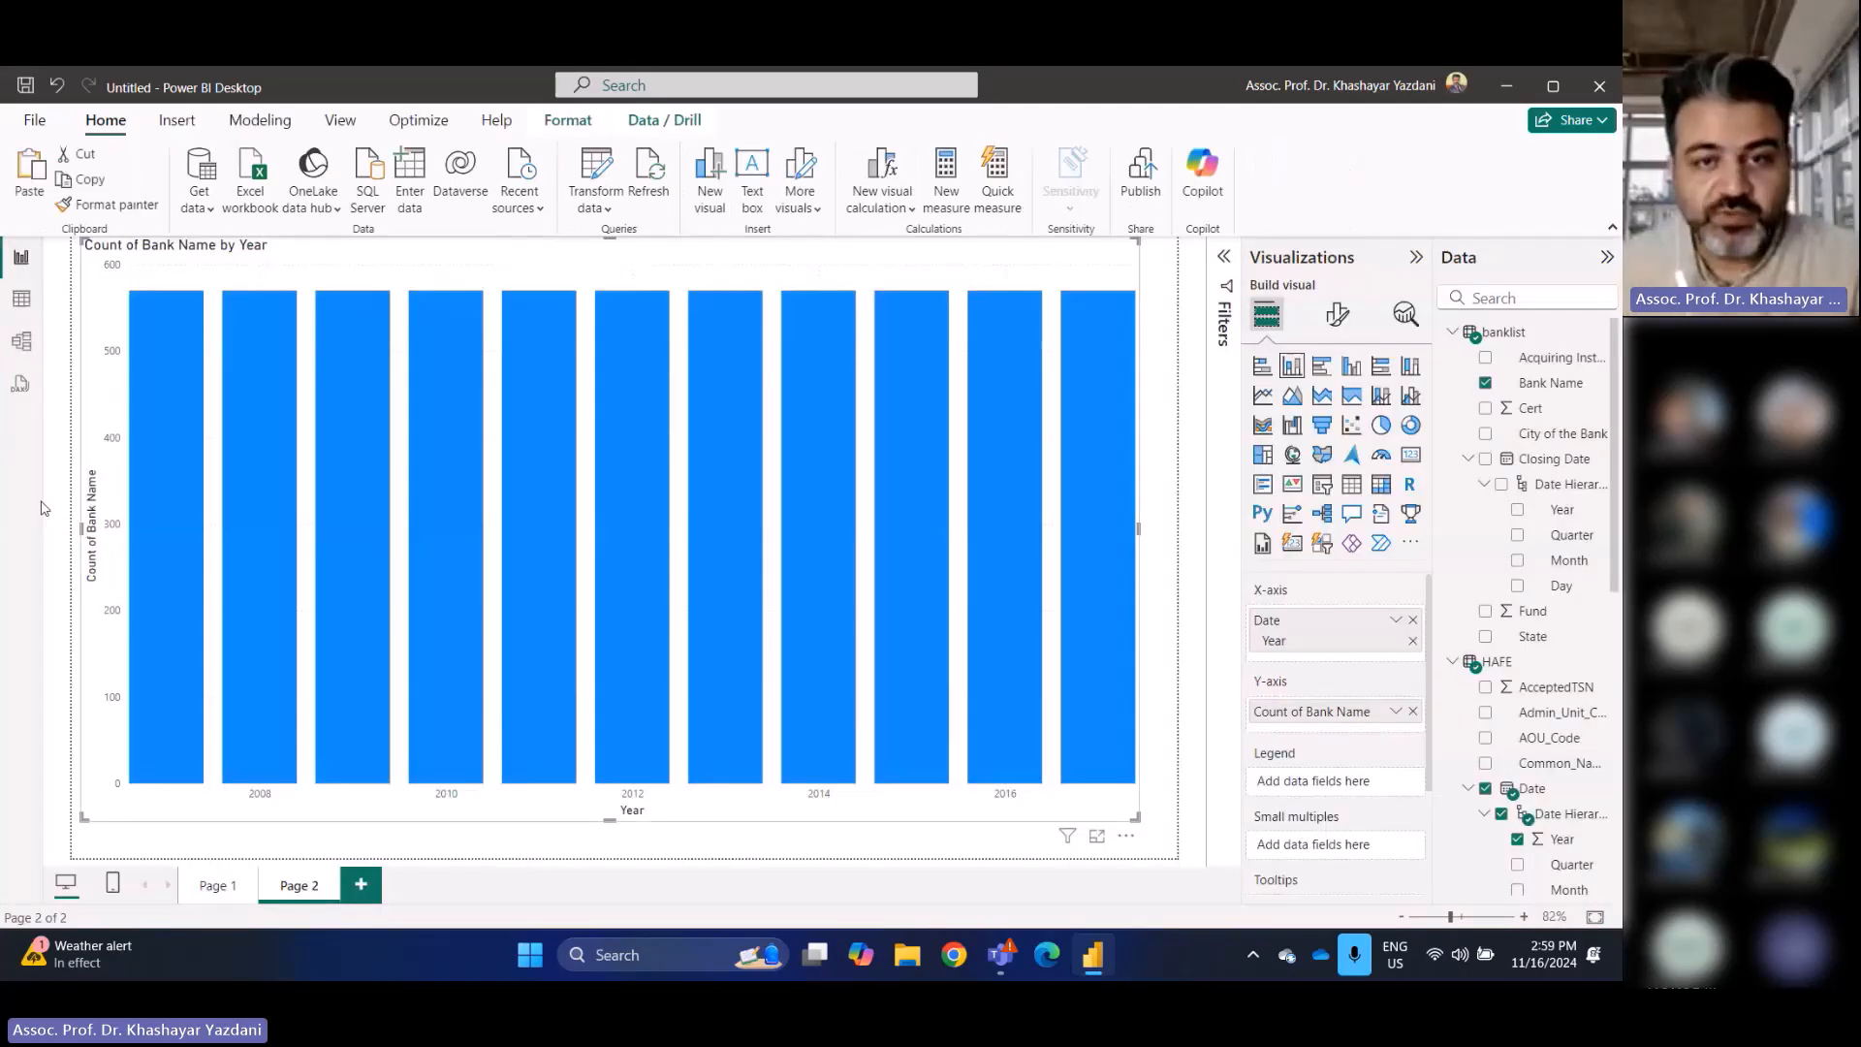
# Stretch the yearly closings chart on Page 1 down to near the bottom edge of the page
pyautogui.click(206, 897)
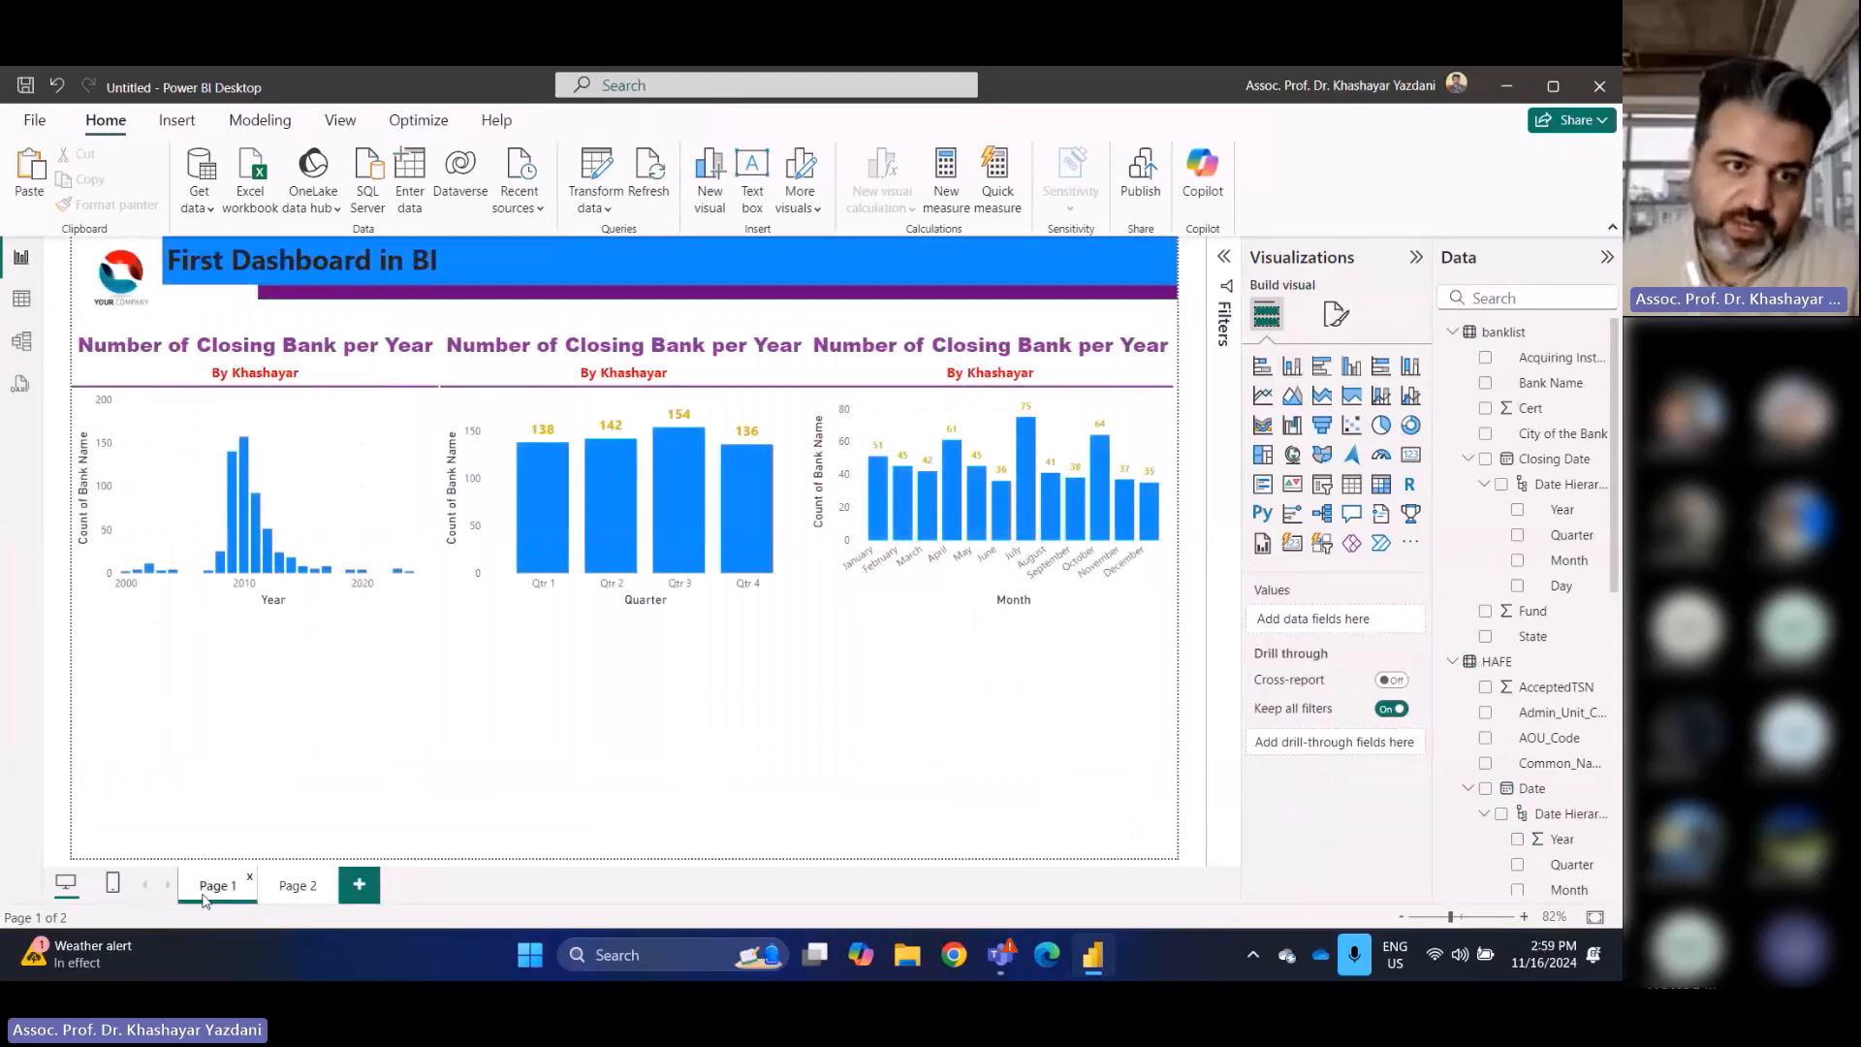
pyautogui.moveTo(254, 610); pyautogui.dragTo(205, 833)
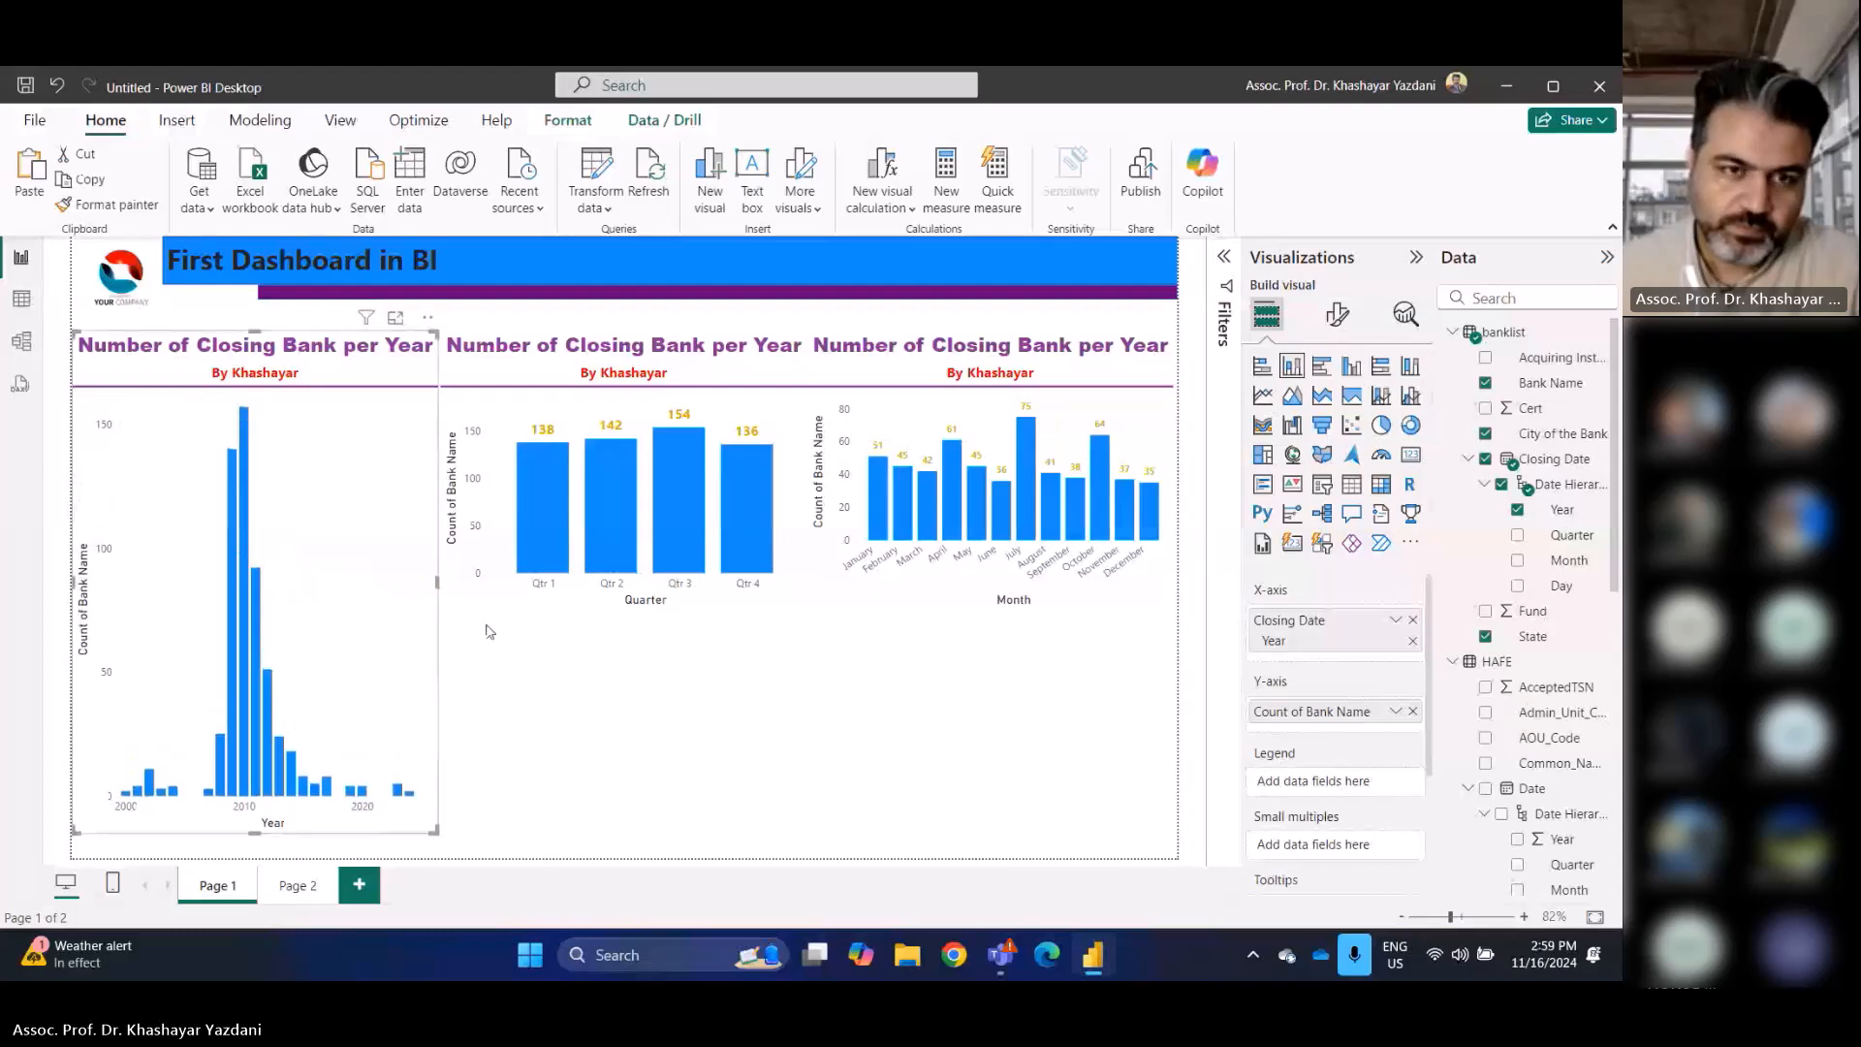